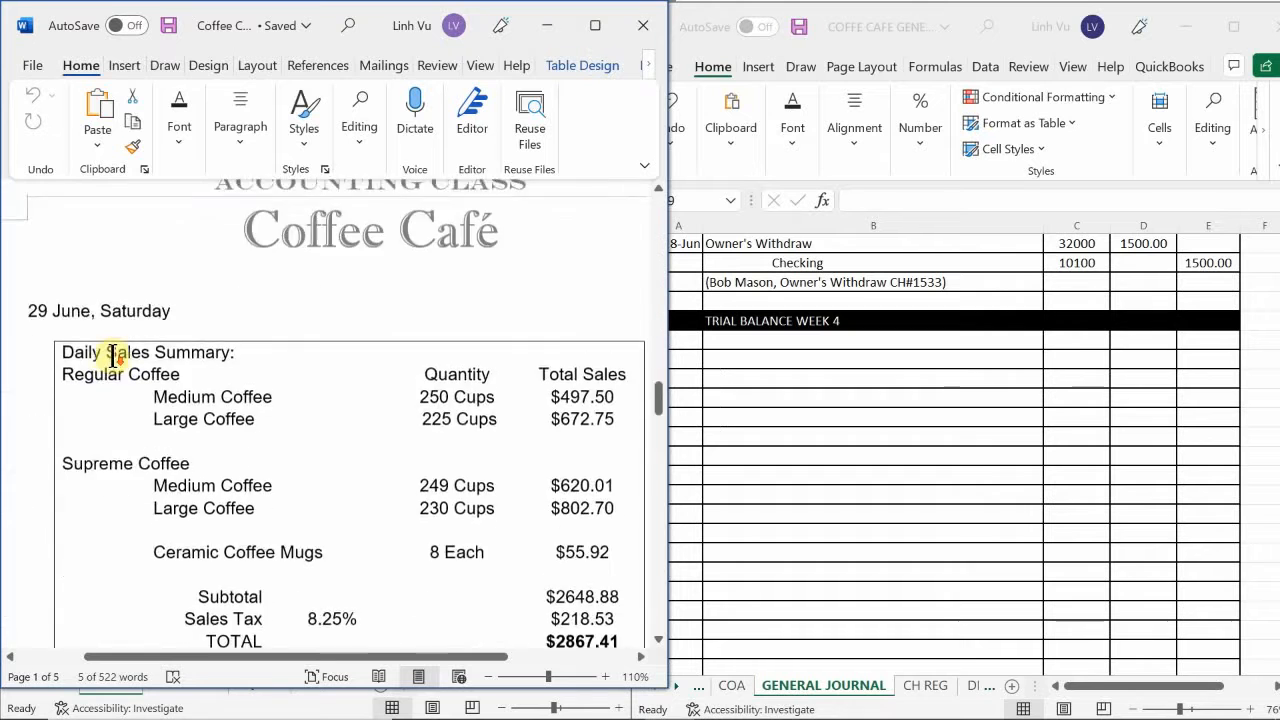
scroll(102, 356, down, 5)
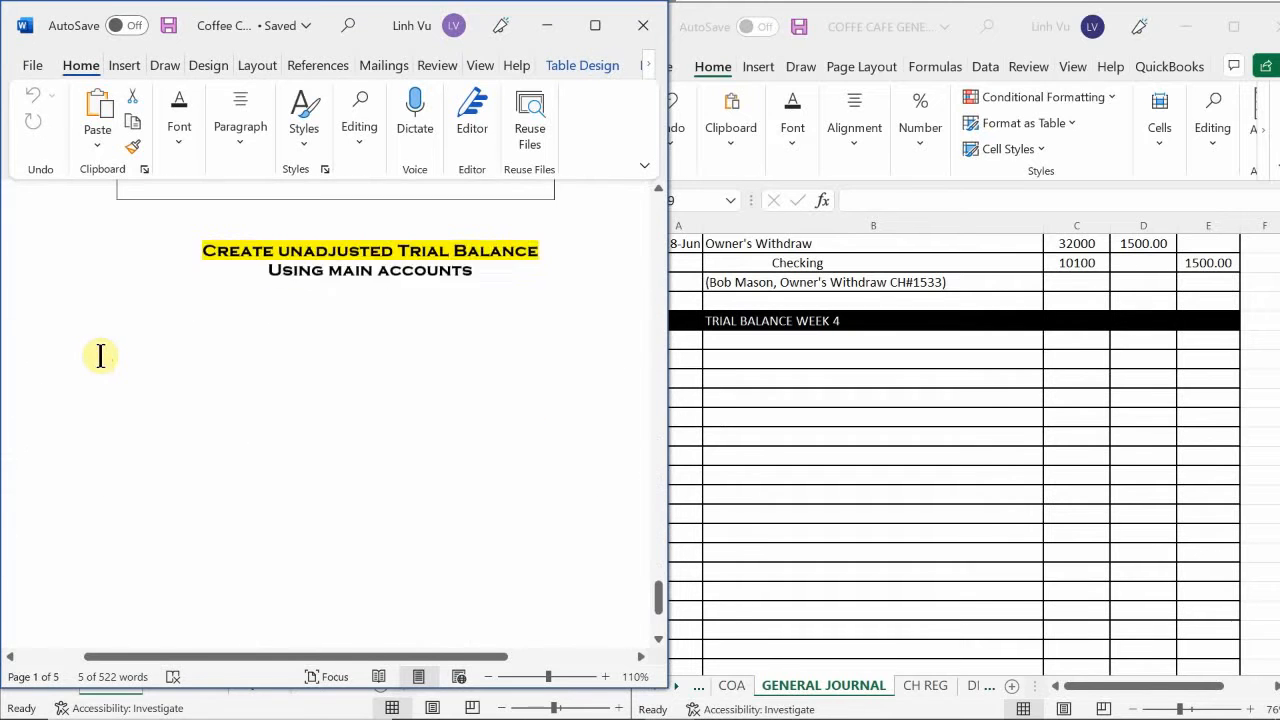
Review the 29 June transactions in the Word document, then examine invoice 109 for The Corner Bookstore.
scroll(92, 365, up, 15)
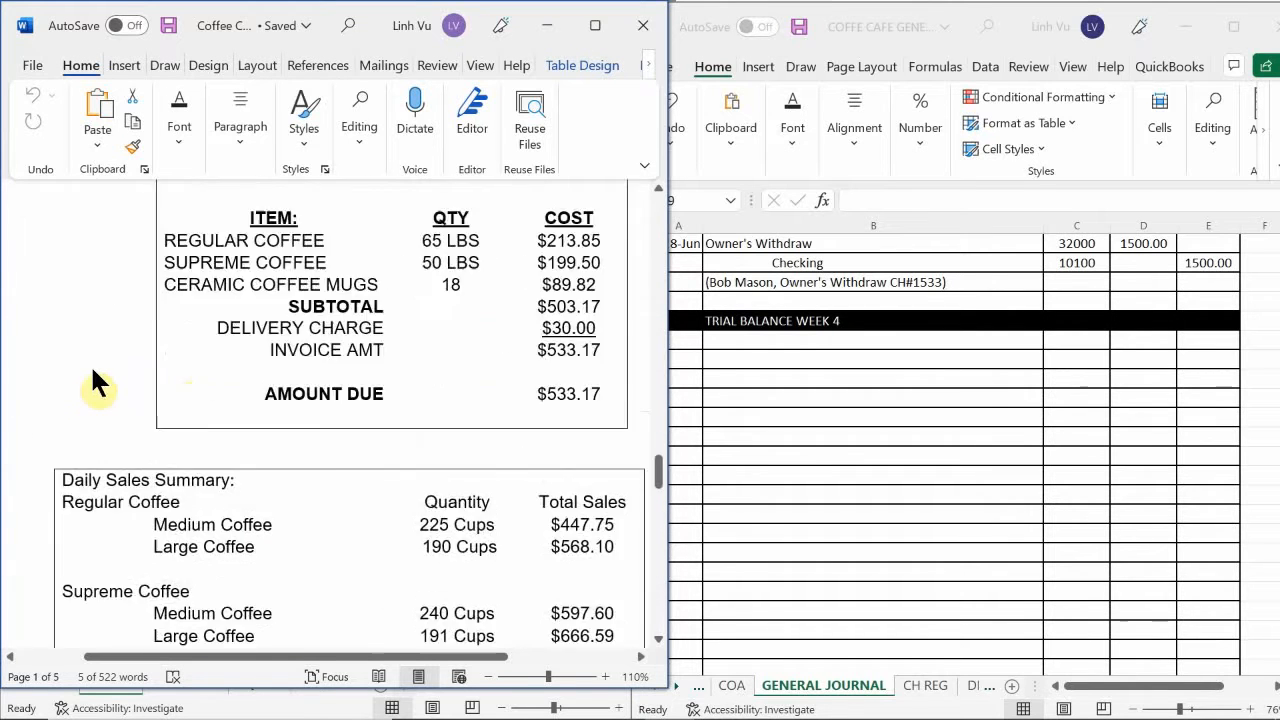
scroll(90, 372, up, 15)
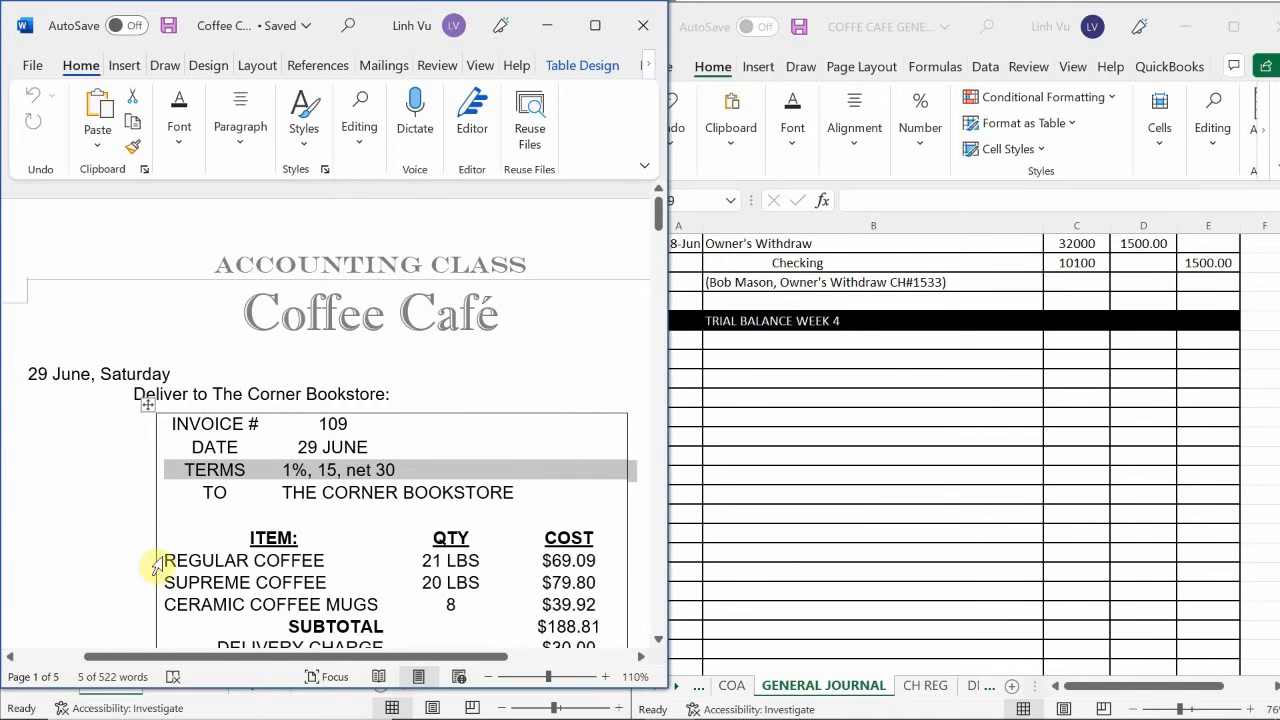
click(825, 341)
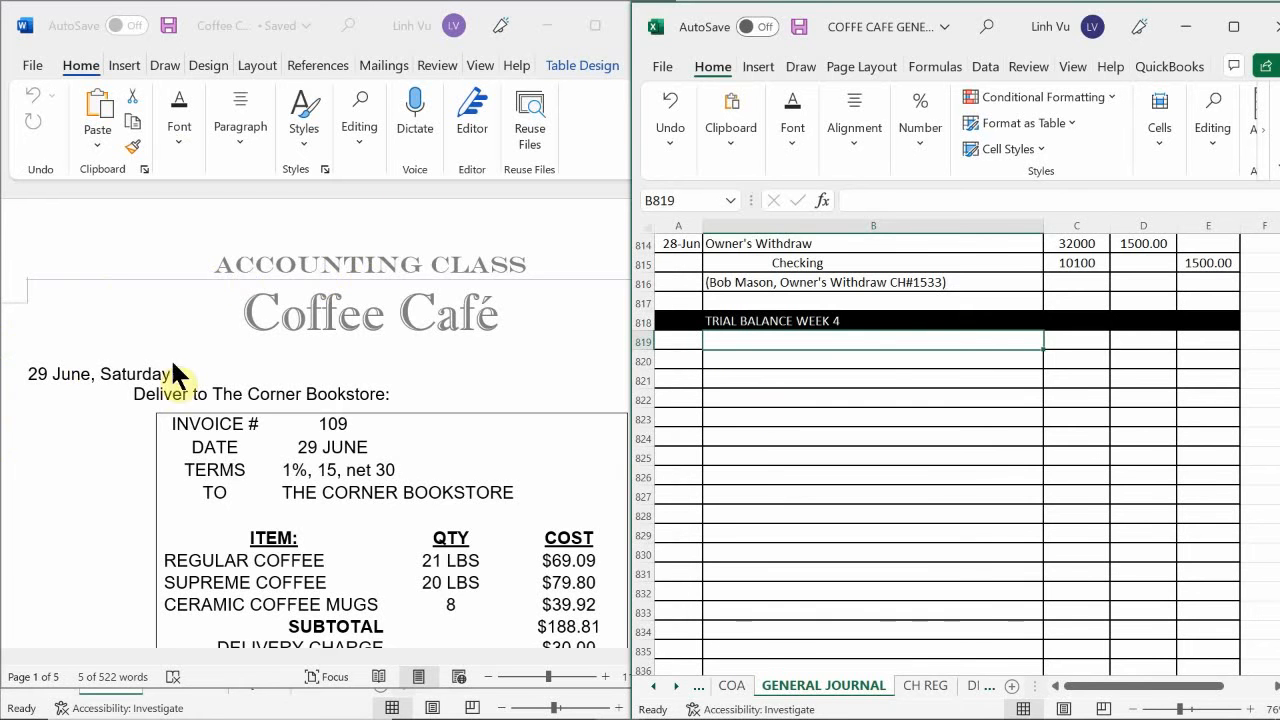
click(393, 450)
scroll(393, 455, down, 3)
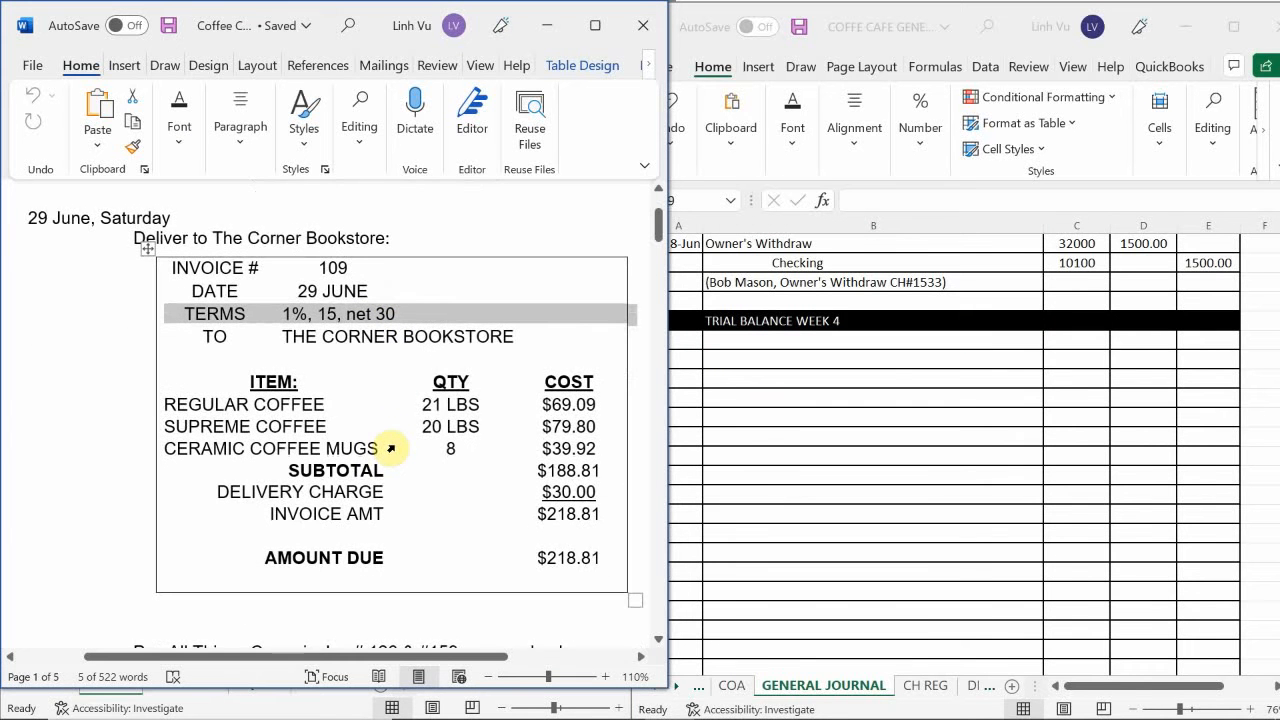
scroll(391, 448, down, 1)
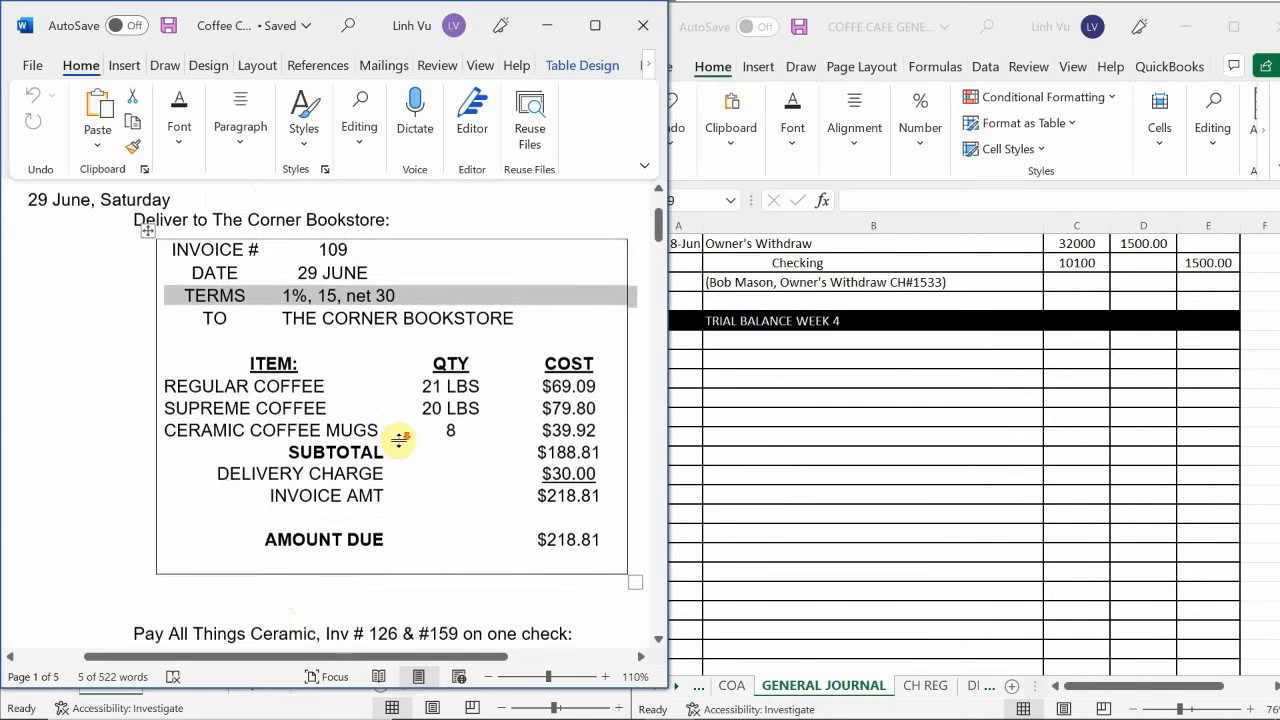
scroll(300, 550, up, 1)
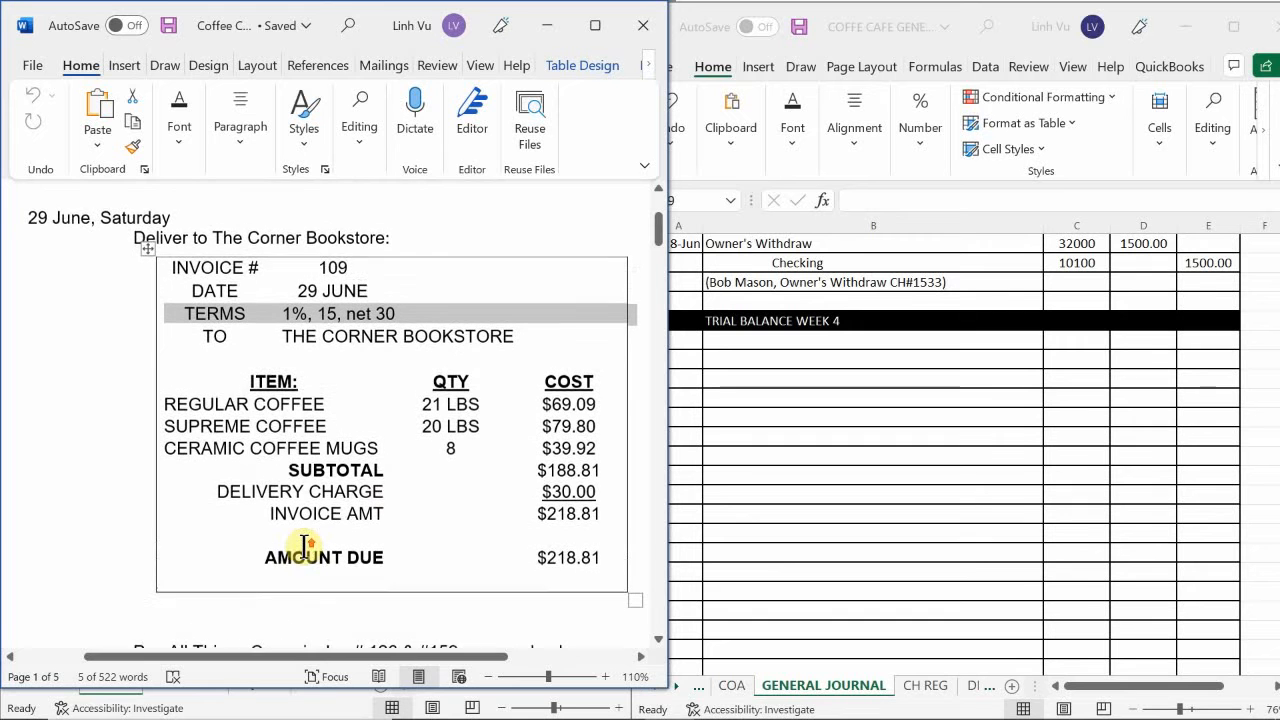
drag(321, 660, 372, 664)
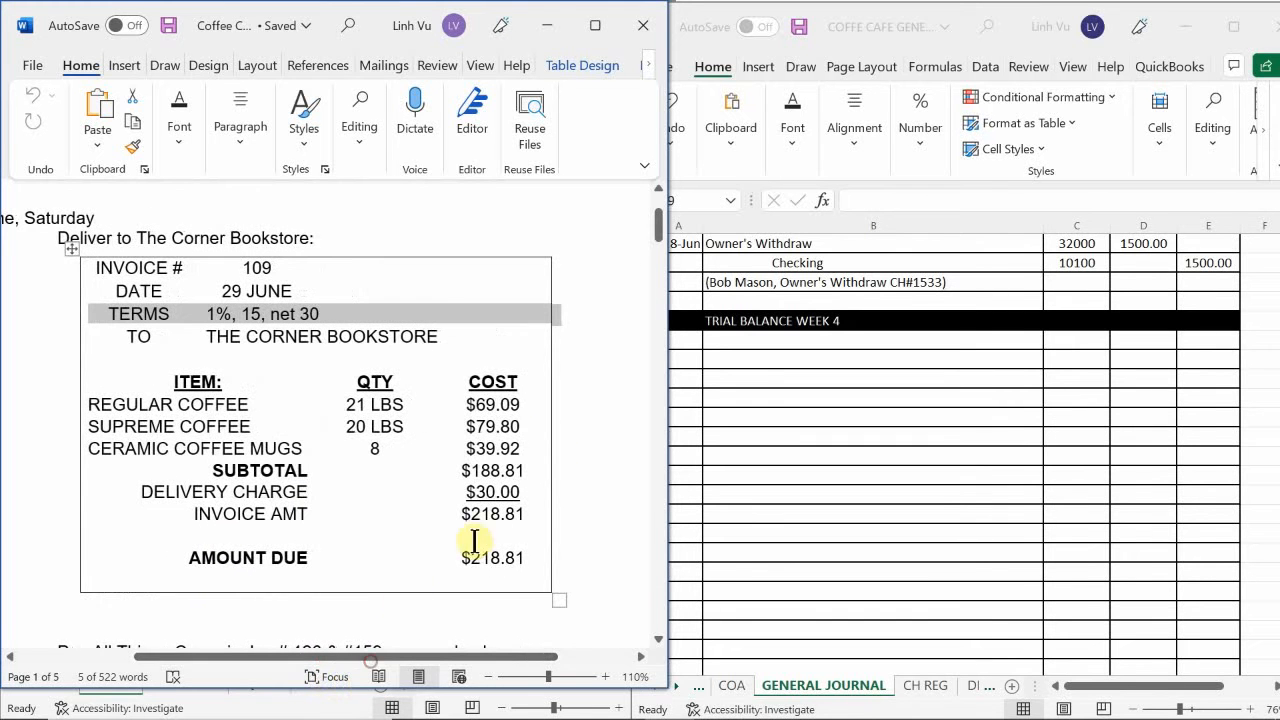
click(588, 421)
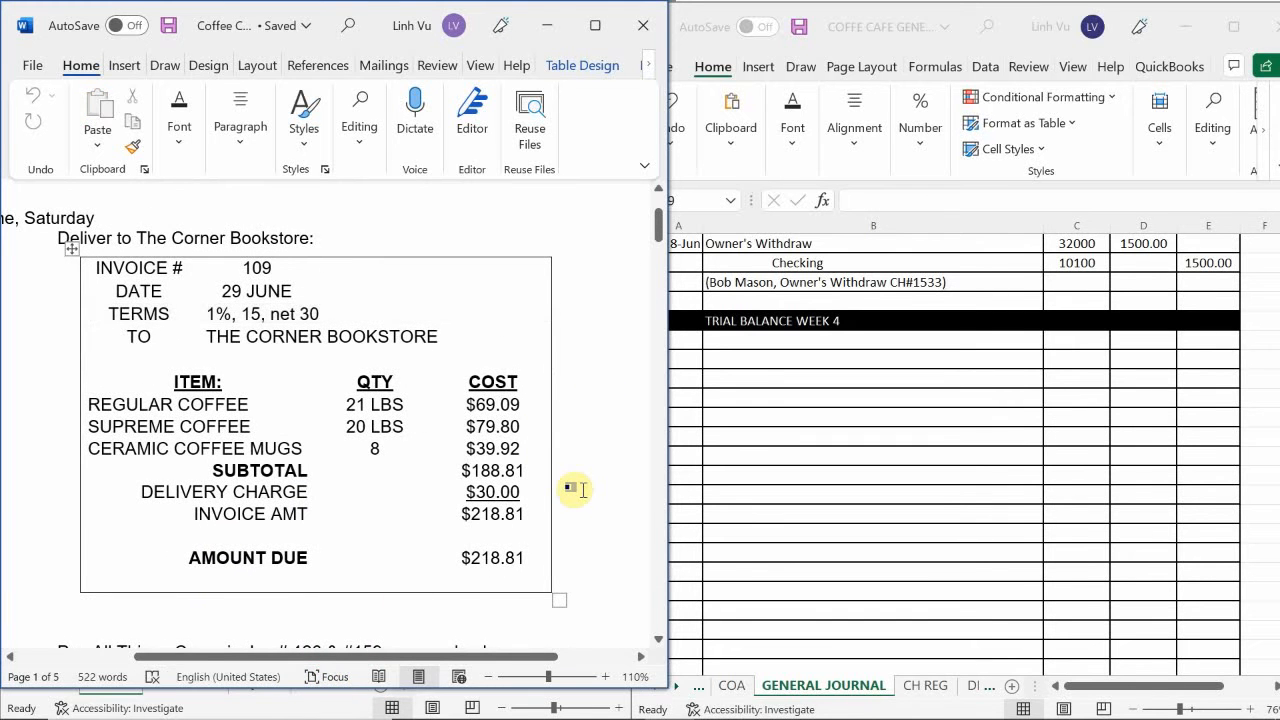
Switch to the Excel general journal and find the 24 June Corner Bookstore sale entries for INV#105.
click(751, 424)
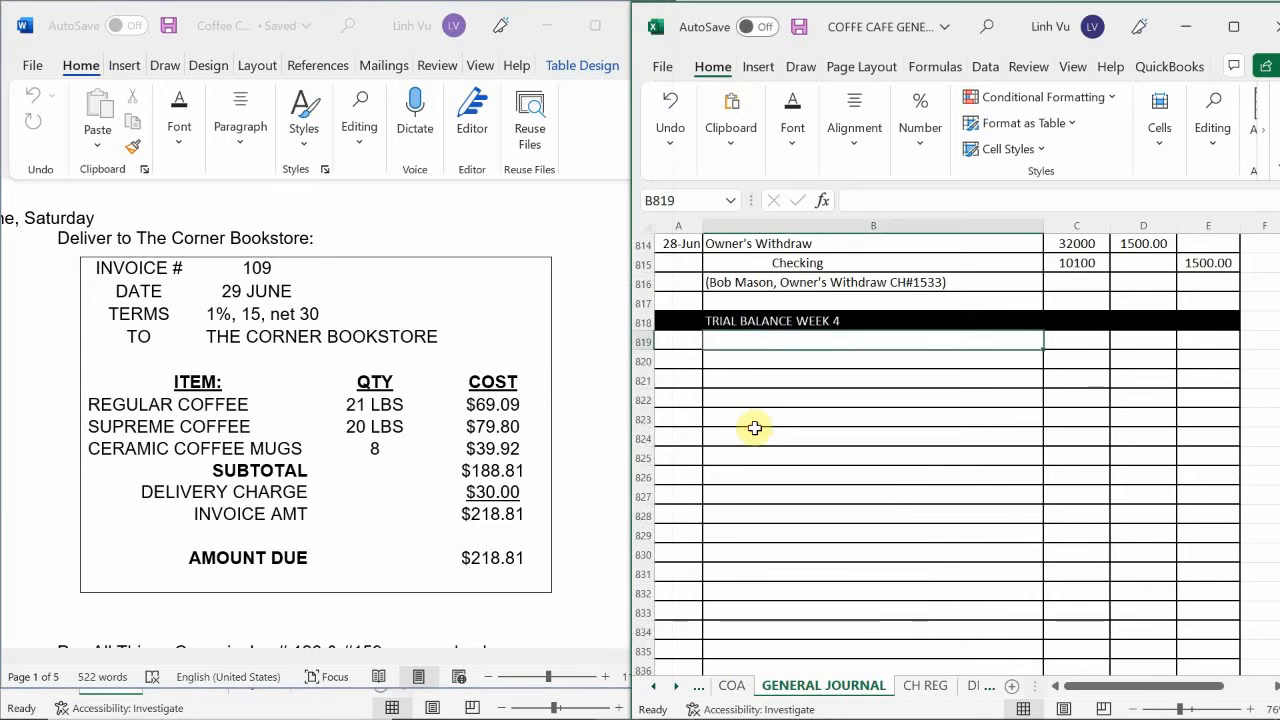
scroll(753, 426, up, 3)
scroll(755, 427, up, 2)
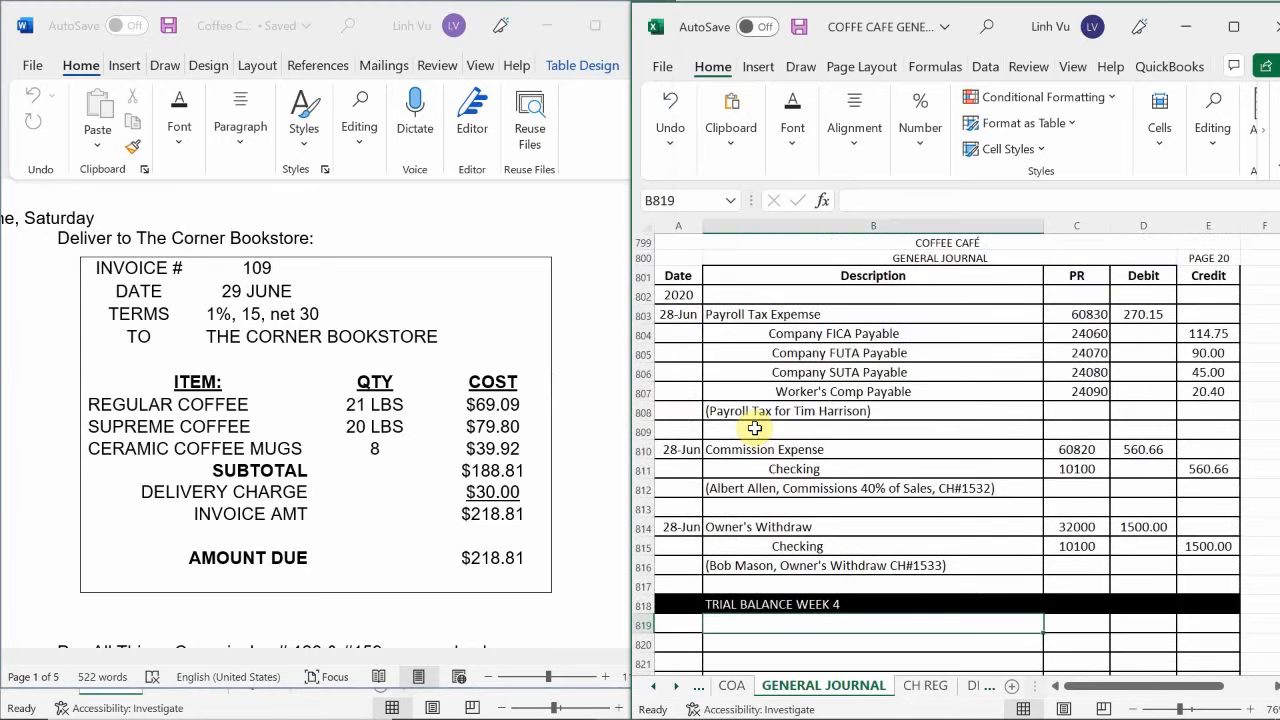
scroll(754, 432, up, 1)
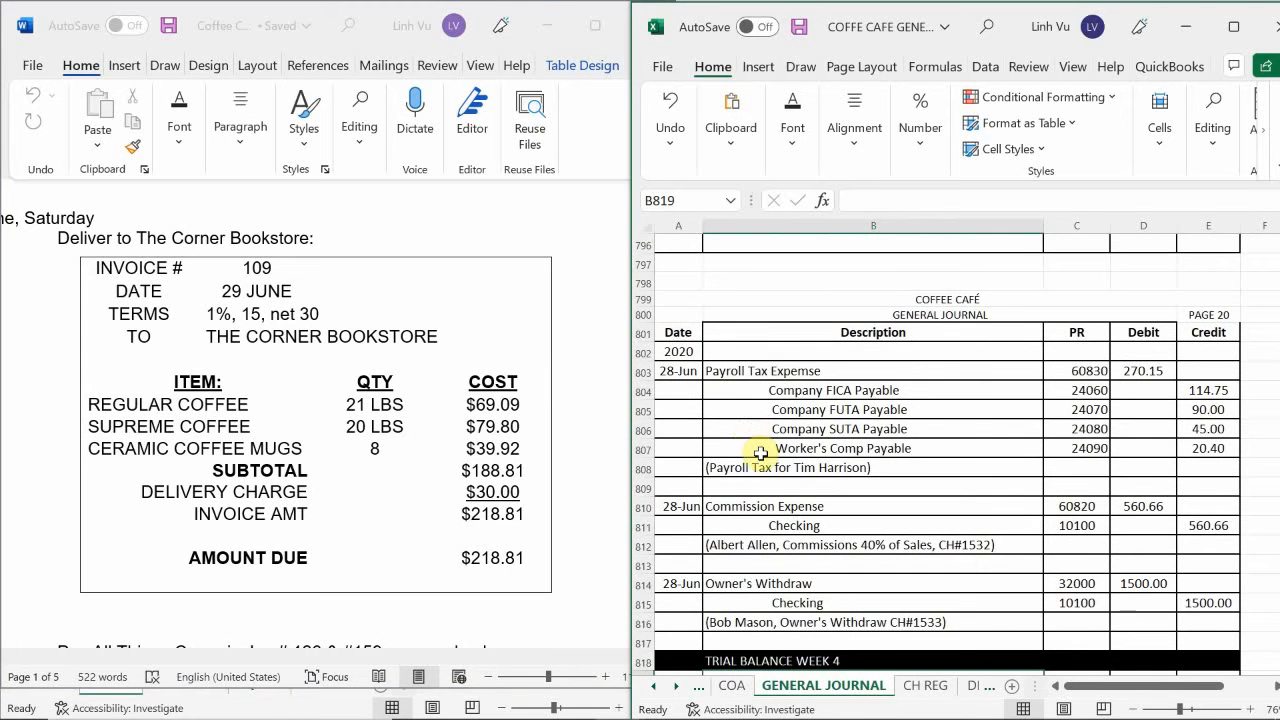
scroll(761, 453, up, 7)
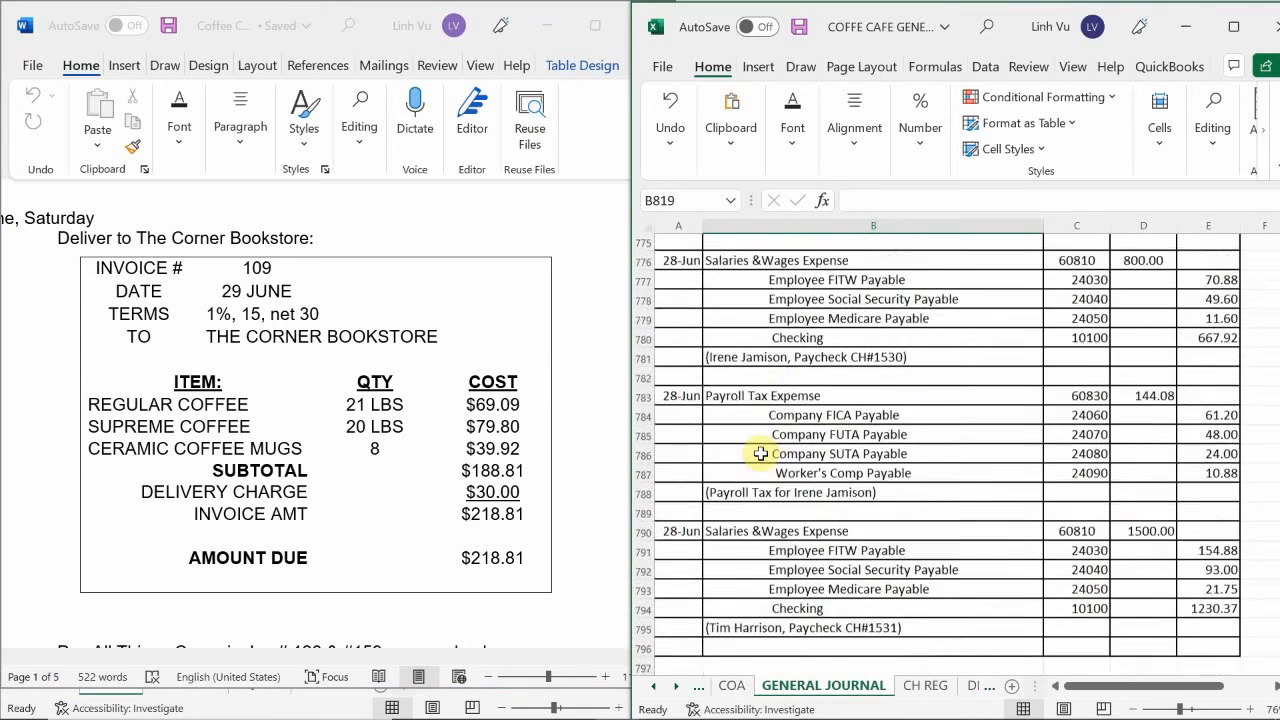
scroll(761, 453, up, 4)
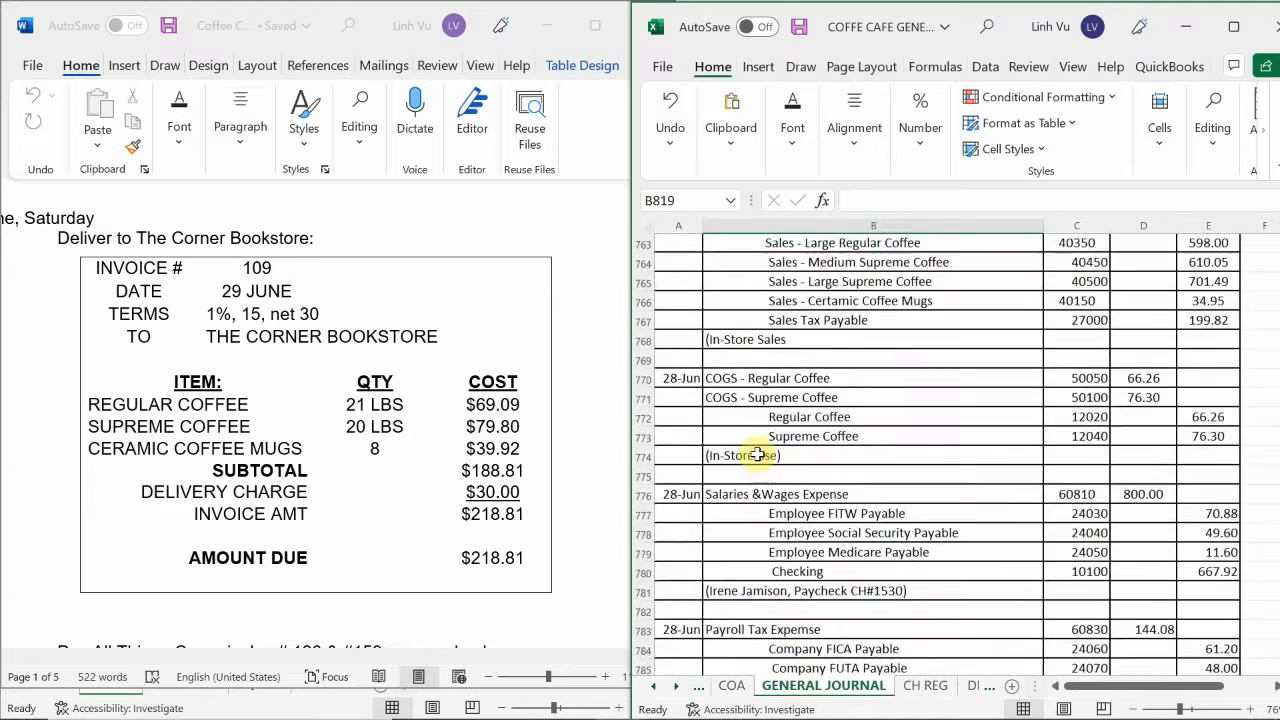
scroll(758, 454, up, 5)
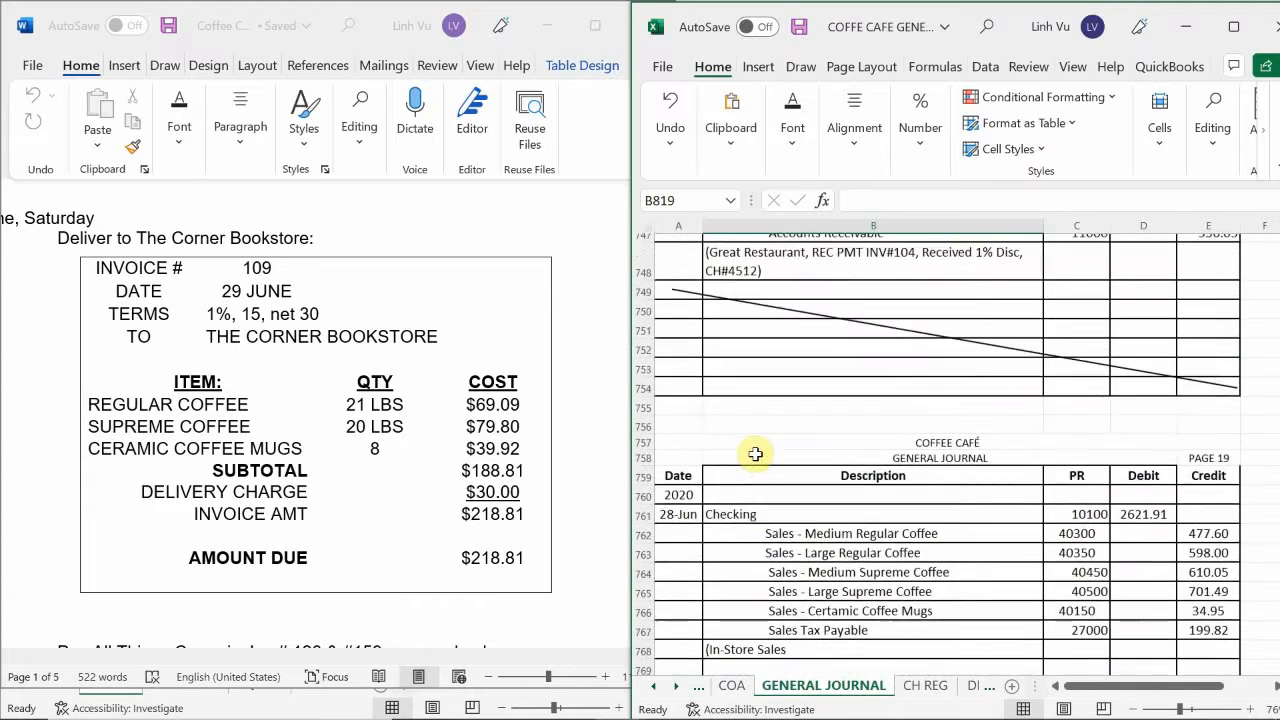
scroll(755, 454, up, 6)
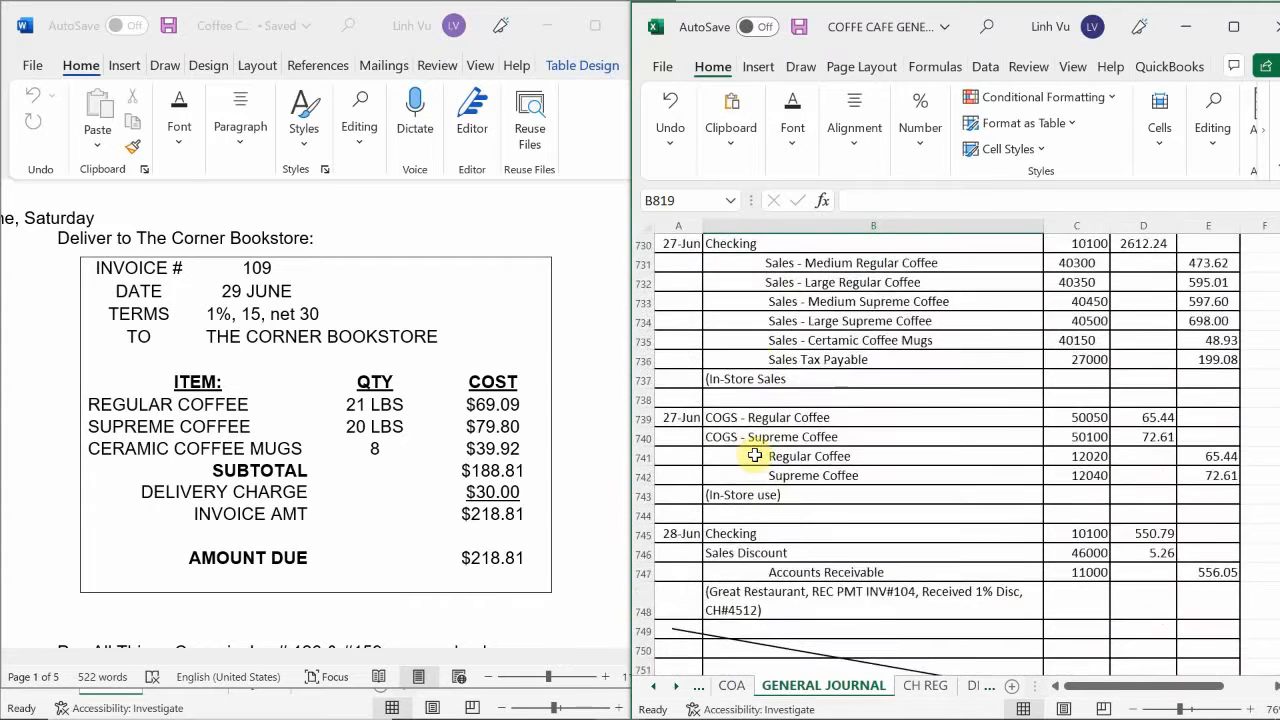
scroll(755, 455, up, 4)
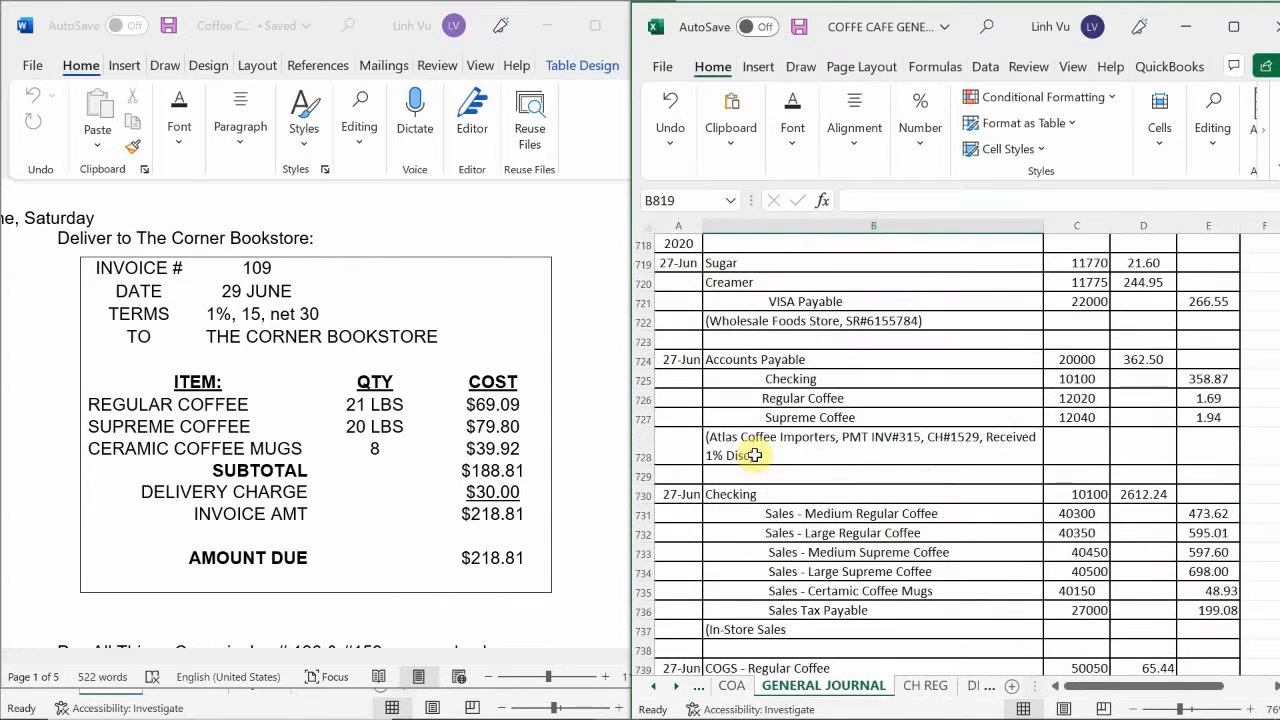
scroll(755, 455, up, 6)
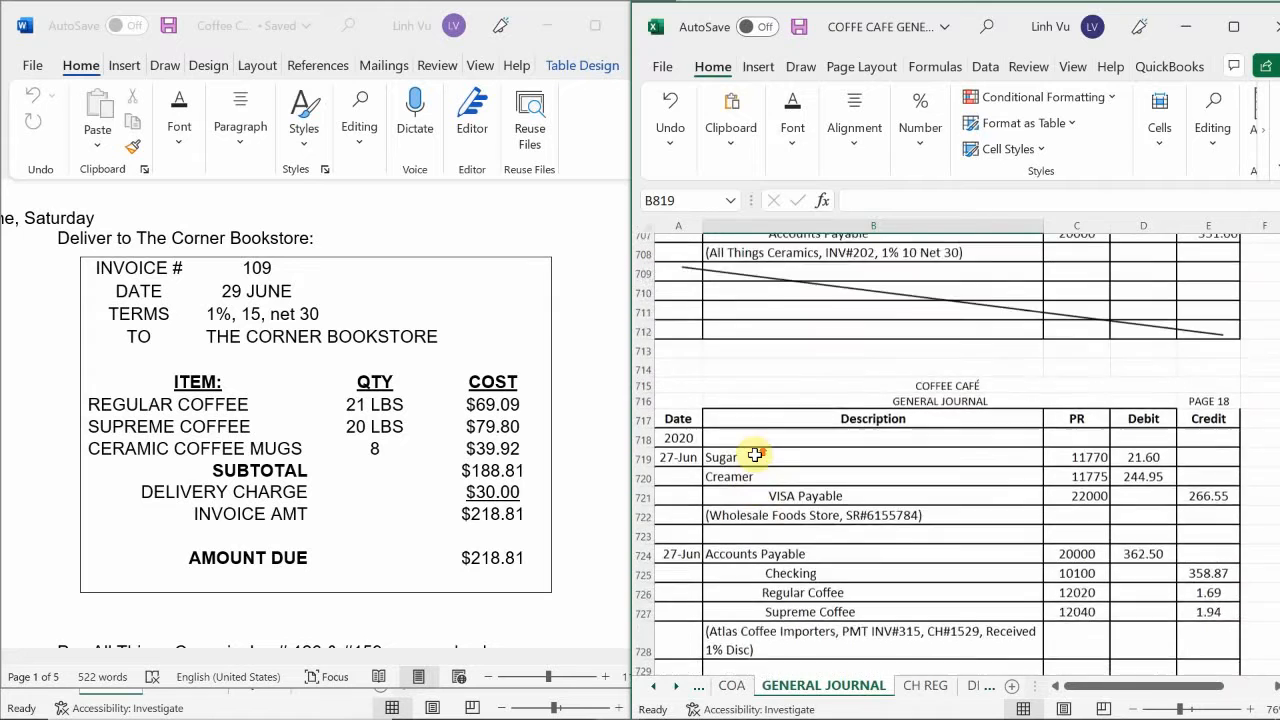
scroll(755, 455, up, 3)
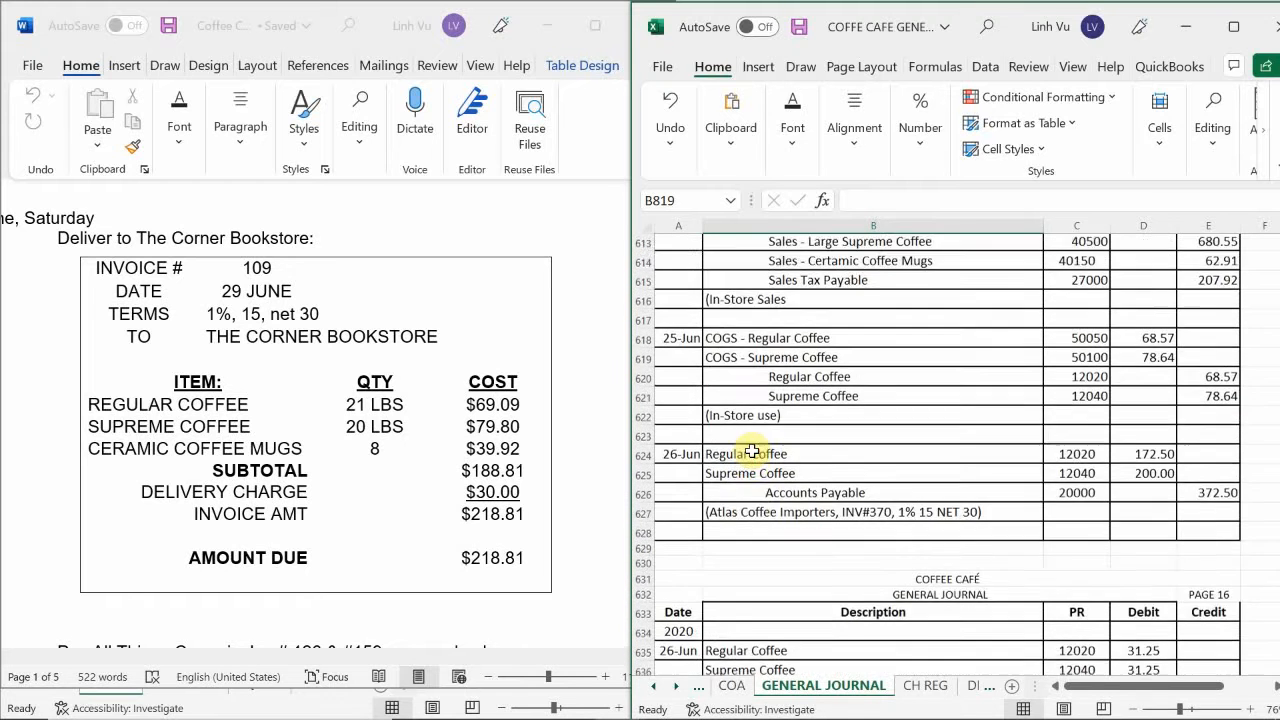
scroll(752, 451, up, 3)
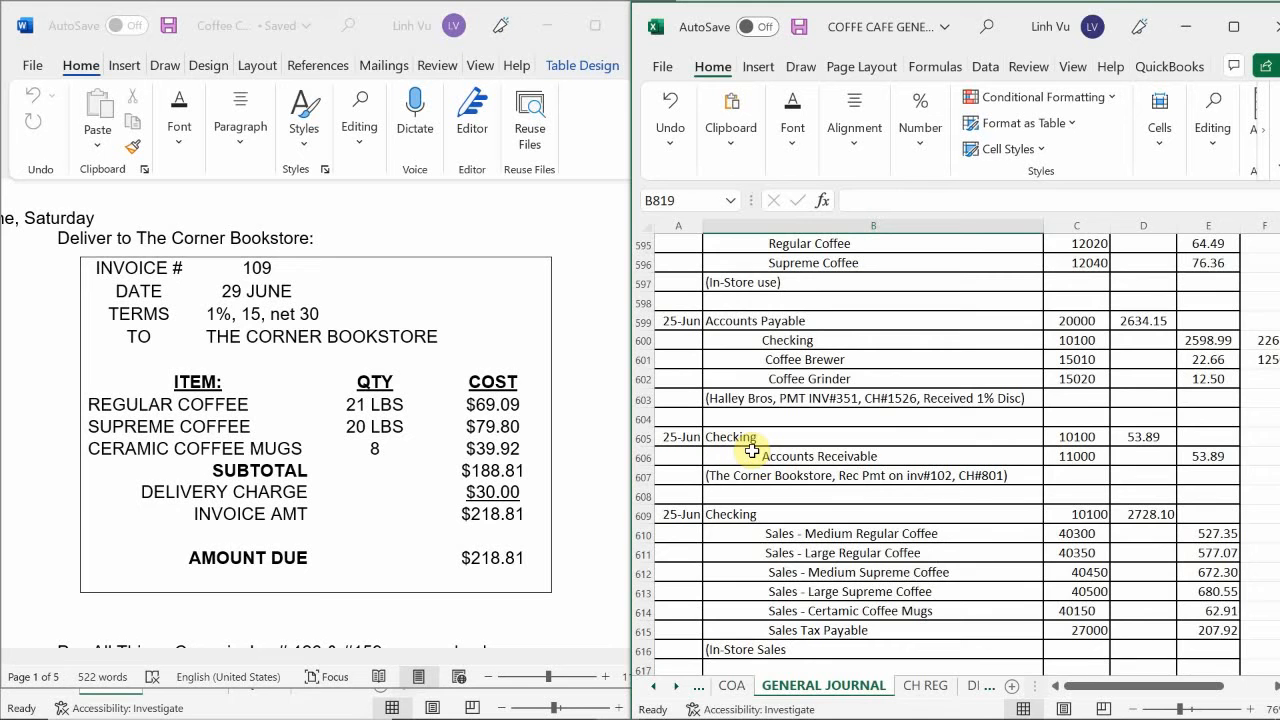
scroll(752, 451, up, 6)
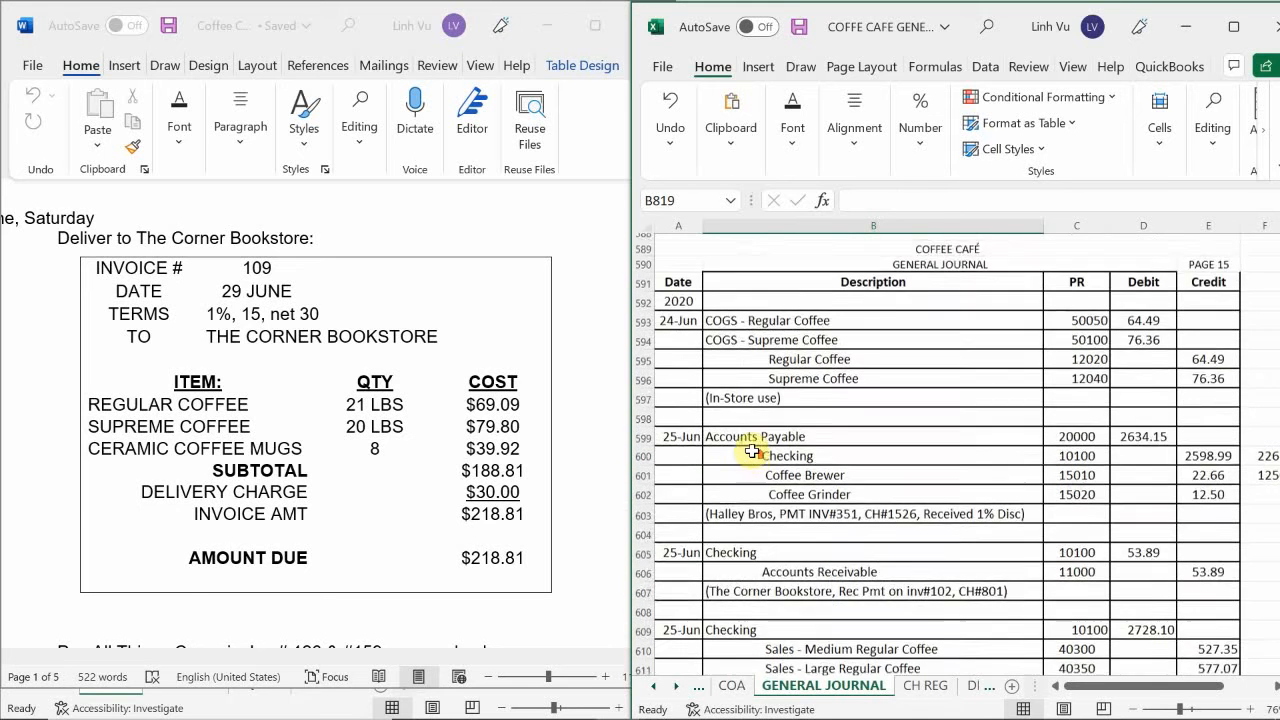
scroll(752, 450, up, 5)
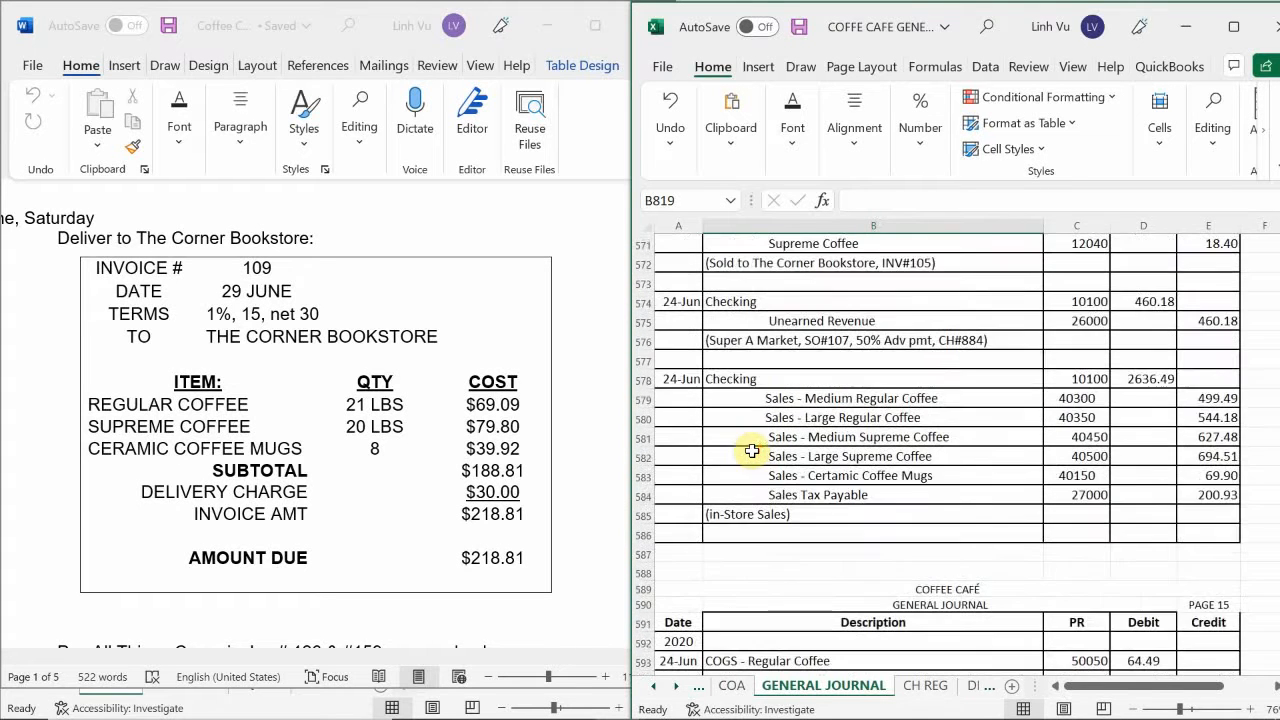
scroll(752, 450, up, 3)
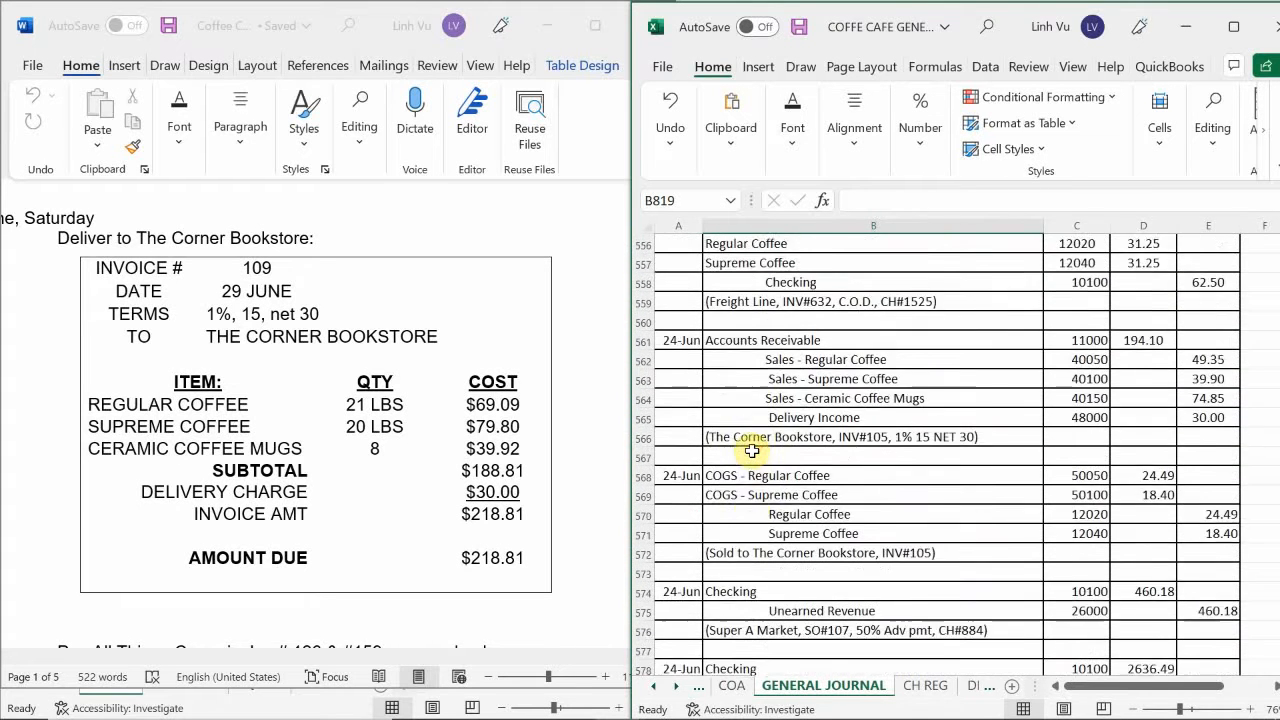
scroll(752, 451, down, 2)
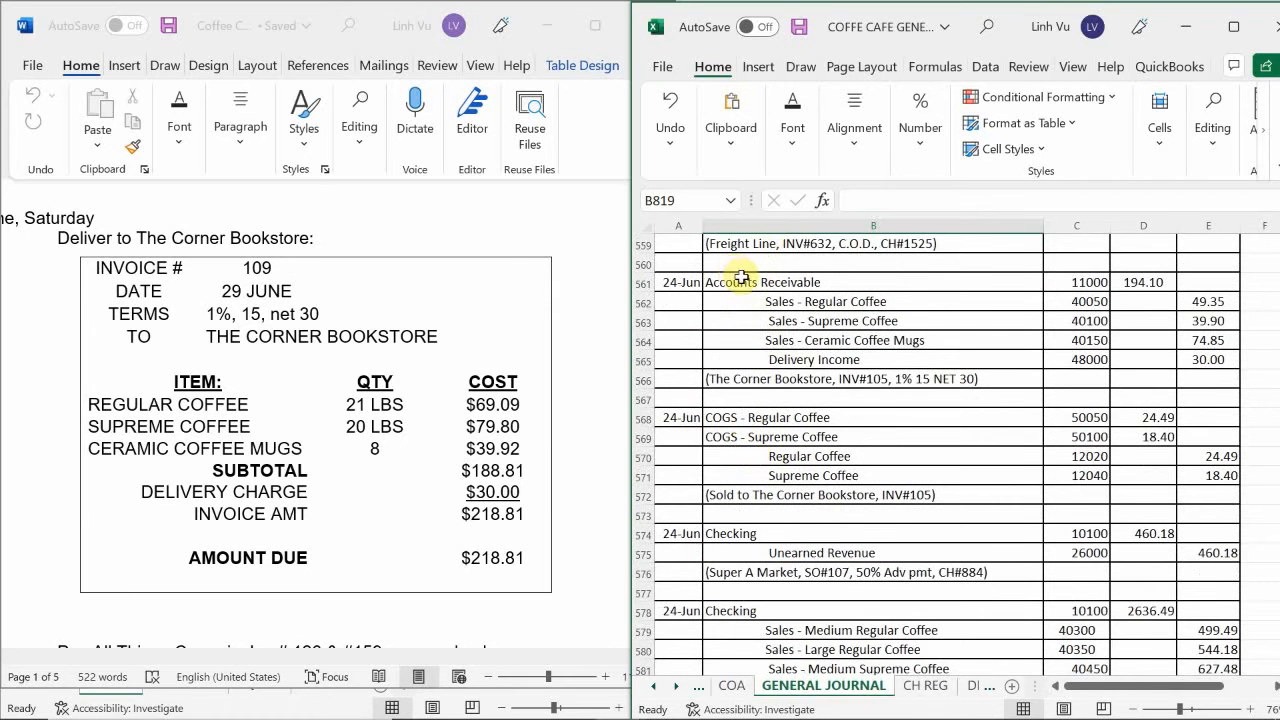
Copy the descriptions and account numbers of the INV#105 sale and COGS entries (B561:C572) to B820, below the Week 4 trial balance heading.
drag(741, 281, 1049, 500)
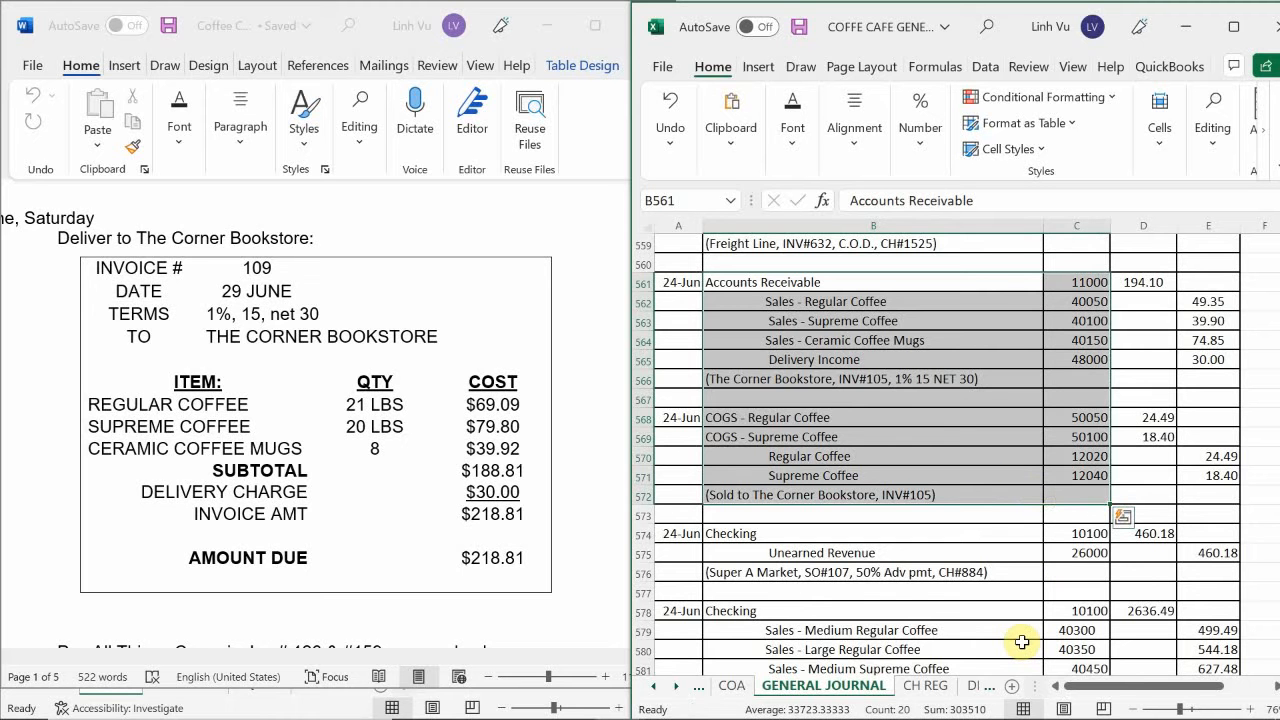
key(ctrl+c)
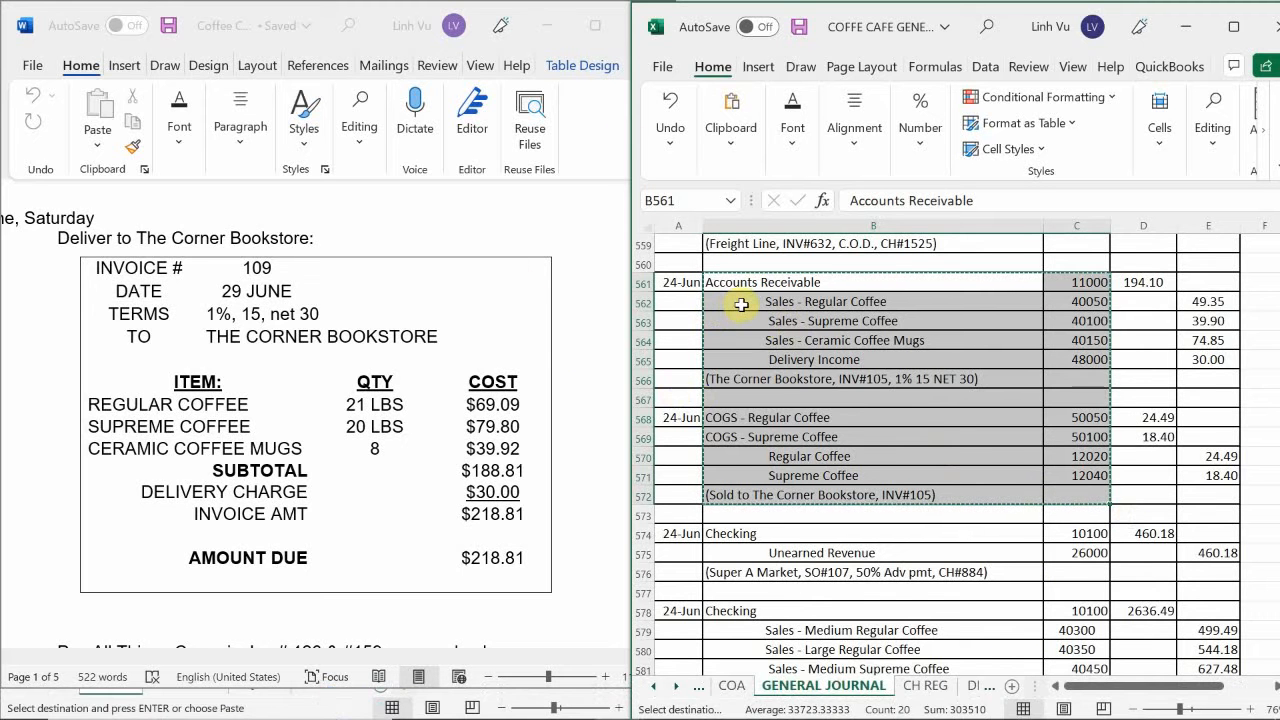
scroll(741, 304, down, 20)
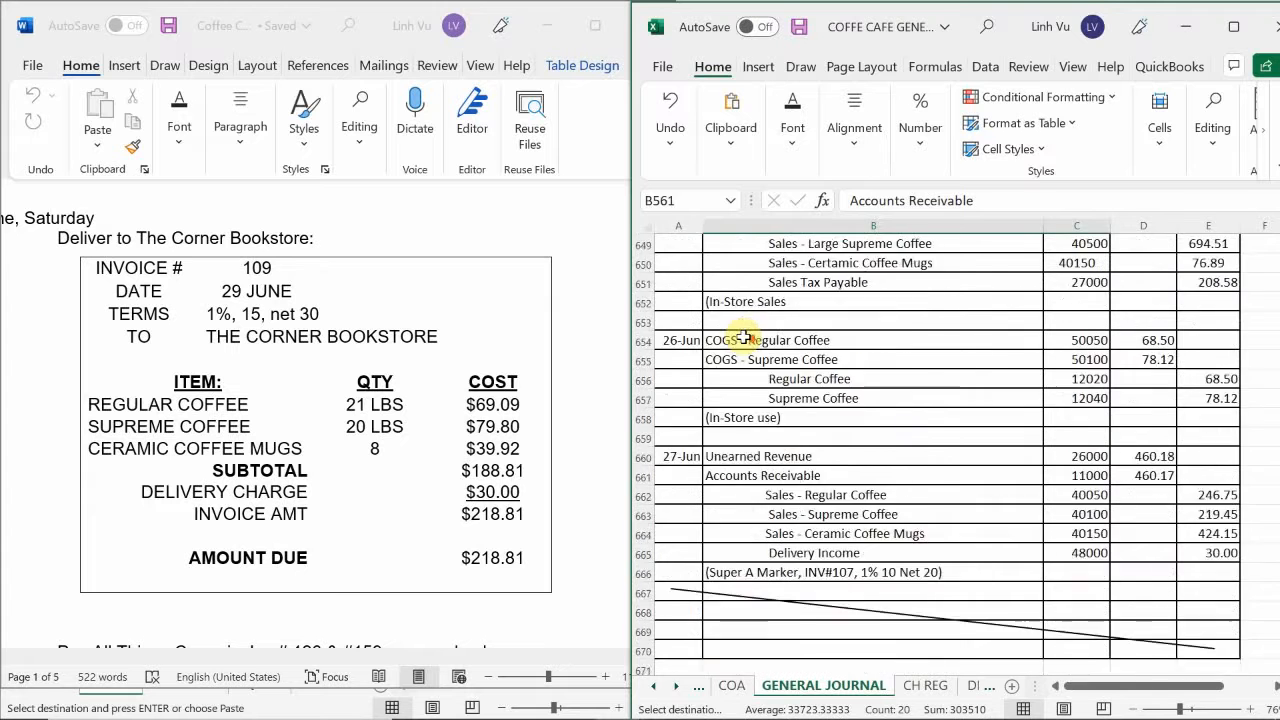
scroll(744, 338, down, 20)
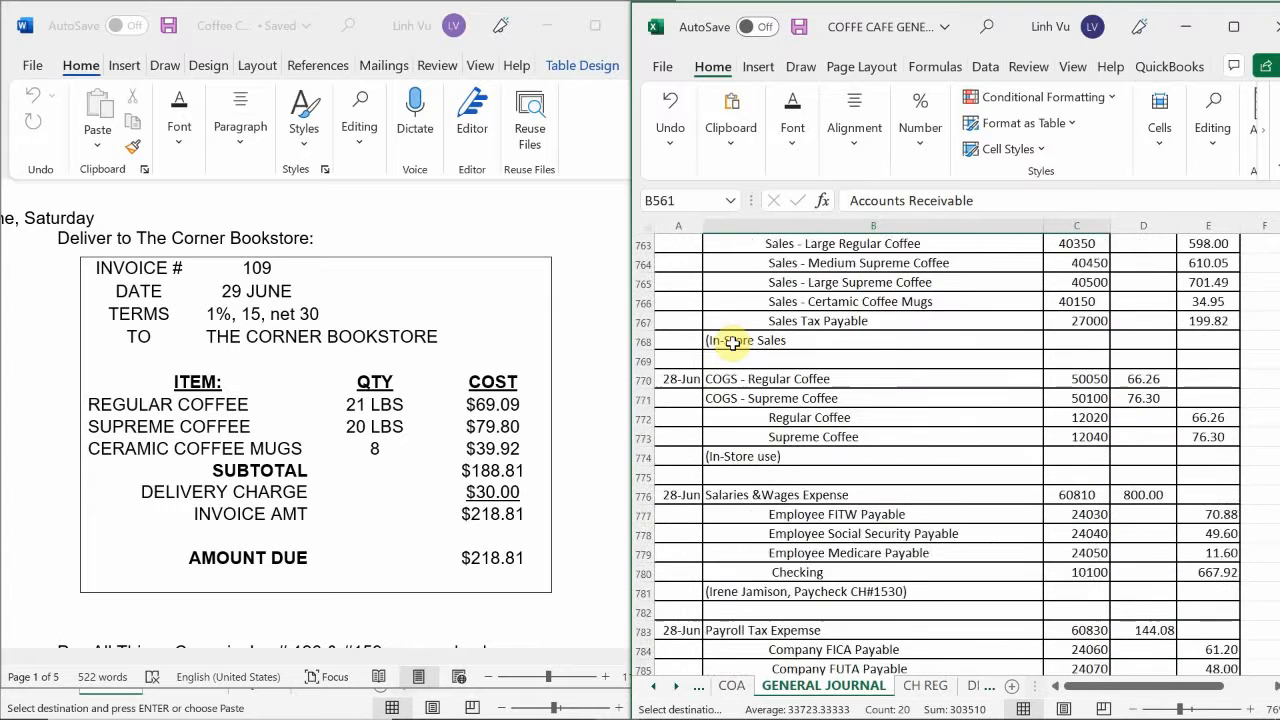
scroll(733, 343, down, 17)
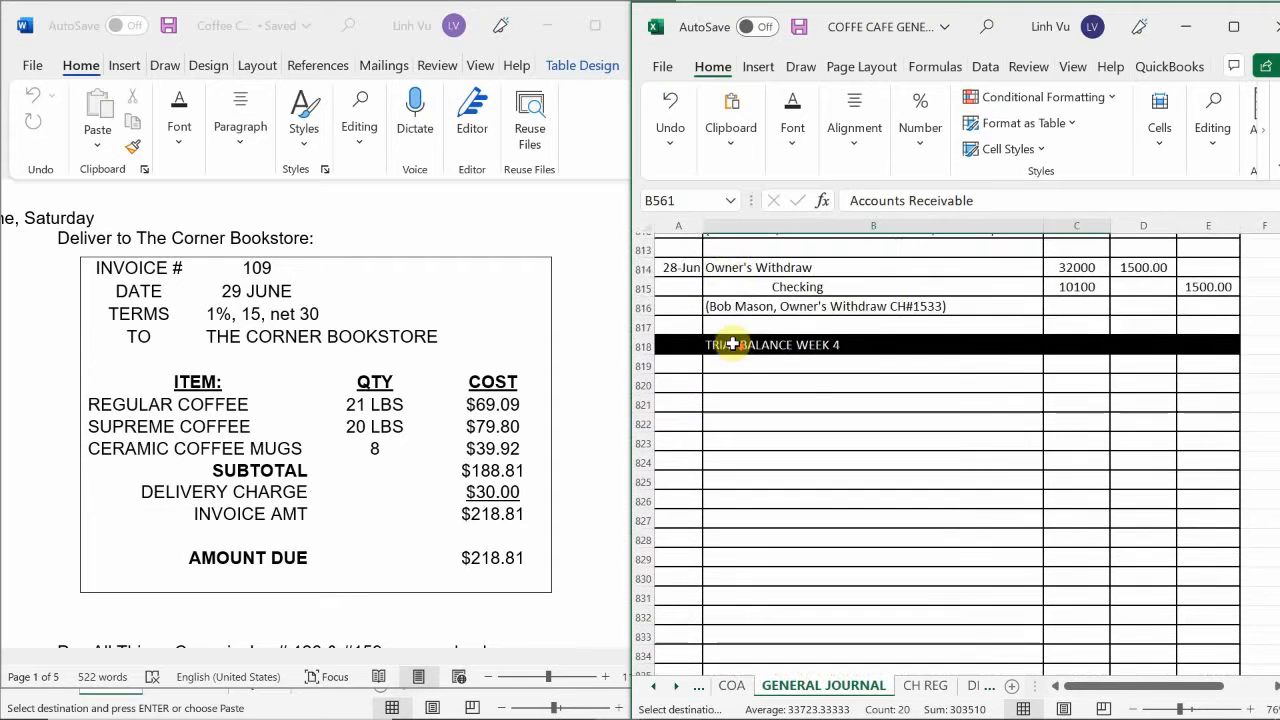
scroll(731, 340, down, 1)
scroll(731, 346, up, 2)
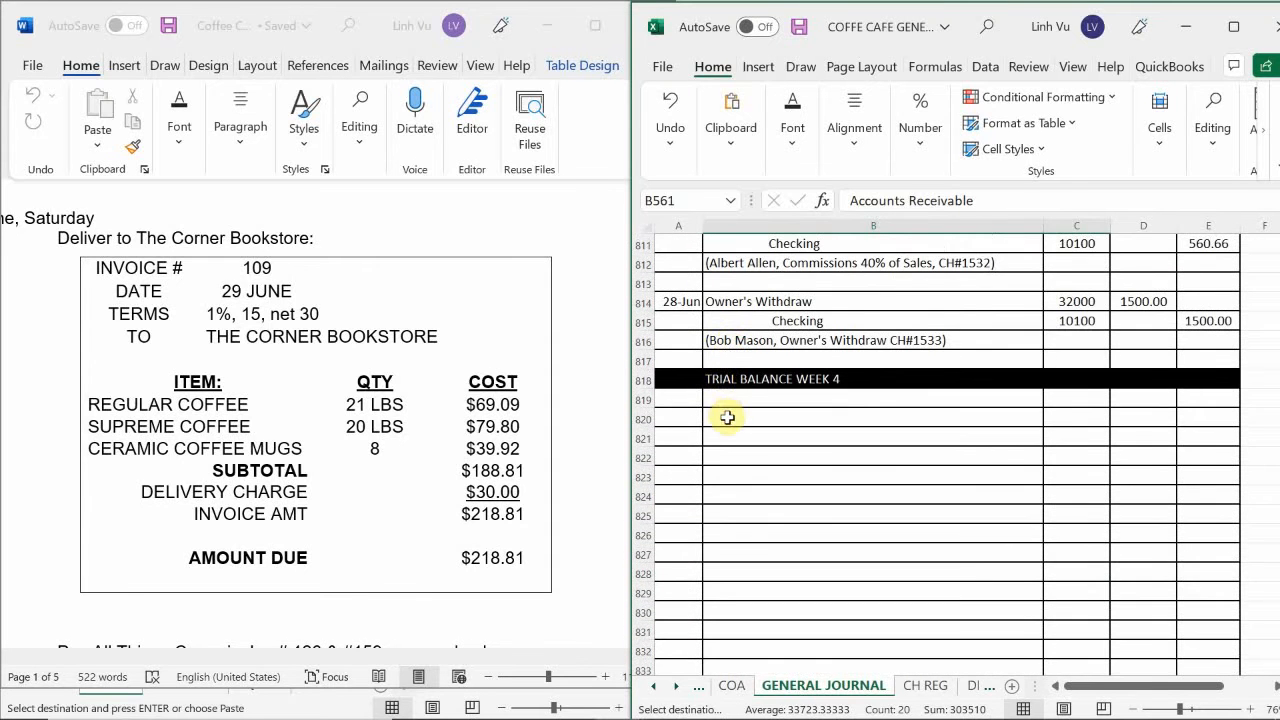
click(727, 418)
key(ctrl+v)
Date the copied sale entry in A820, beside Accounts Receivable, as 6/29*.
scroll(750, 515, down, 3)
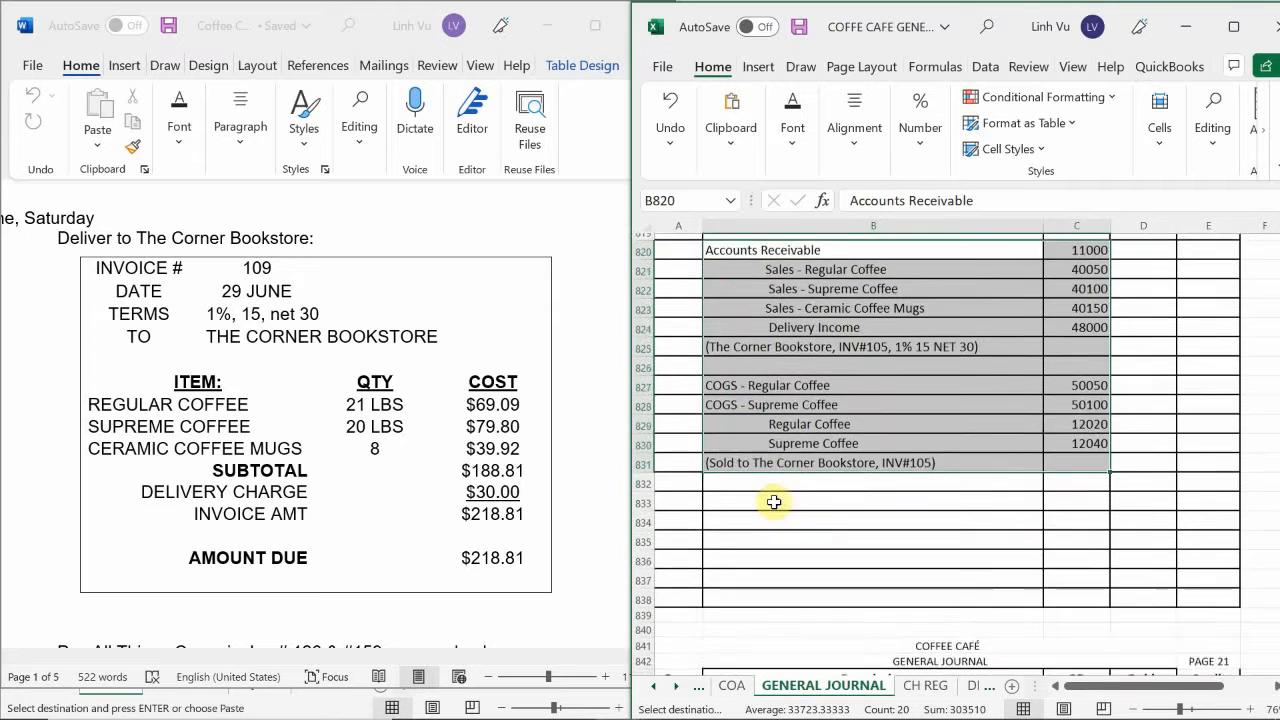
scroll(774, 502, down, 1)
scroll(769, 492, up, 3)
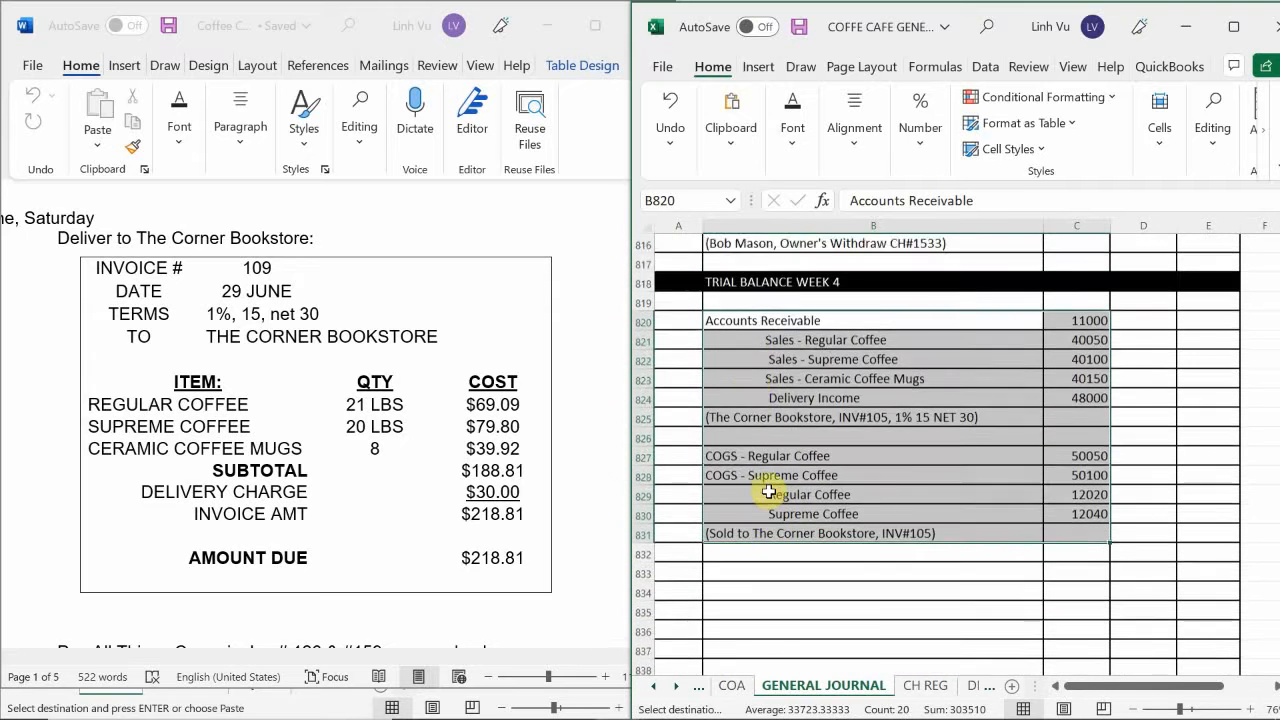
click(669, 359)
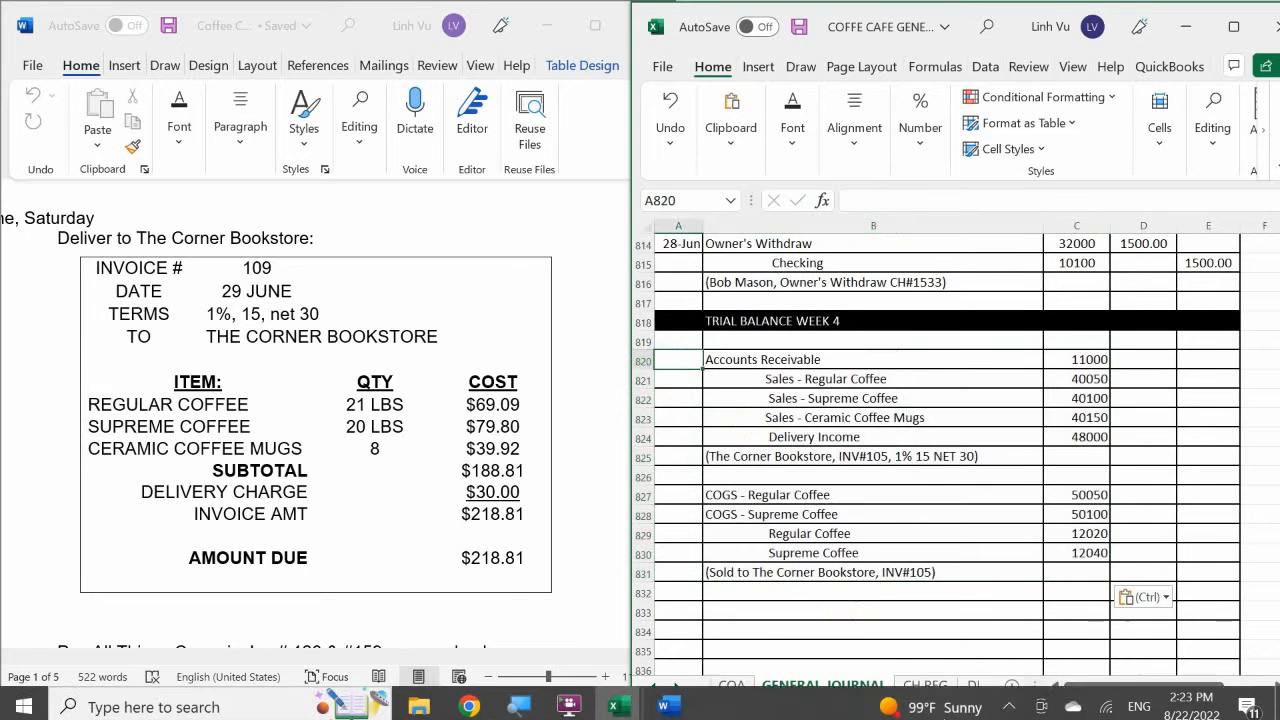
text(6/29*)
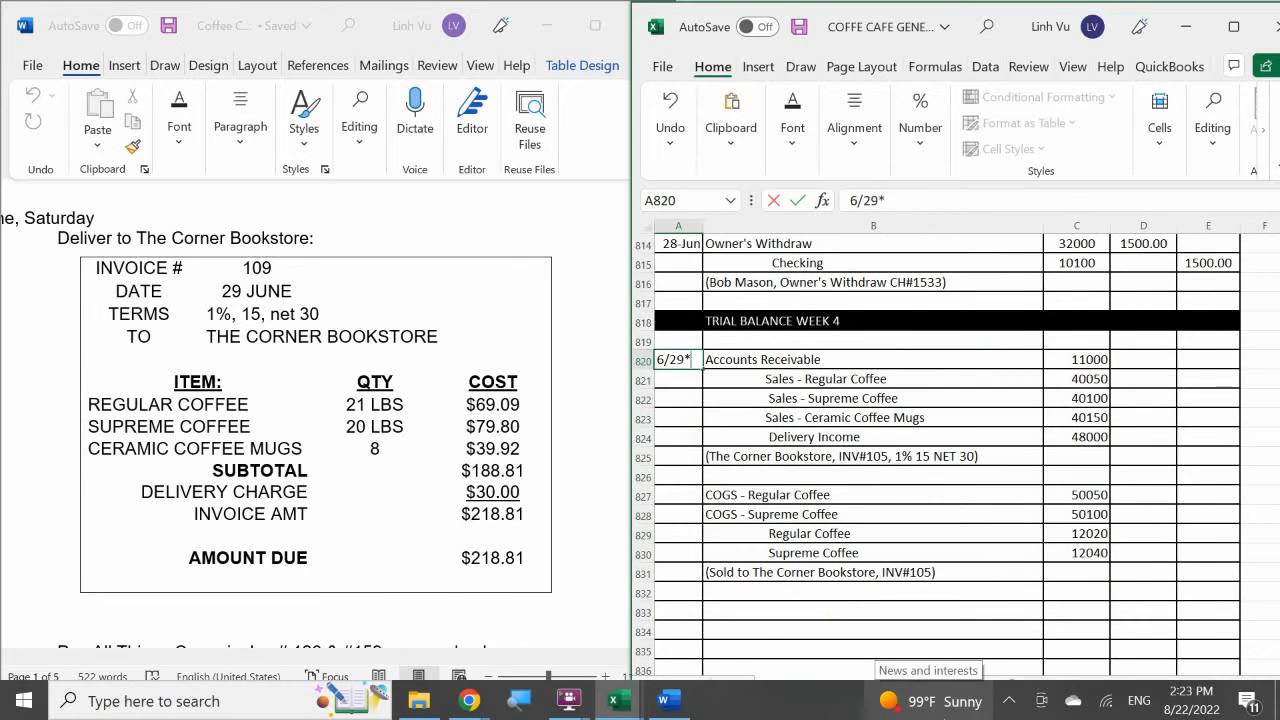
key(Return)
key(Return)
key(Return)
key(Return)
key(Return)
Date the COGS entry in A827 as 6/29.
key(Return)
key(Return)
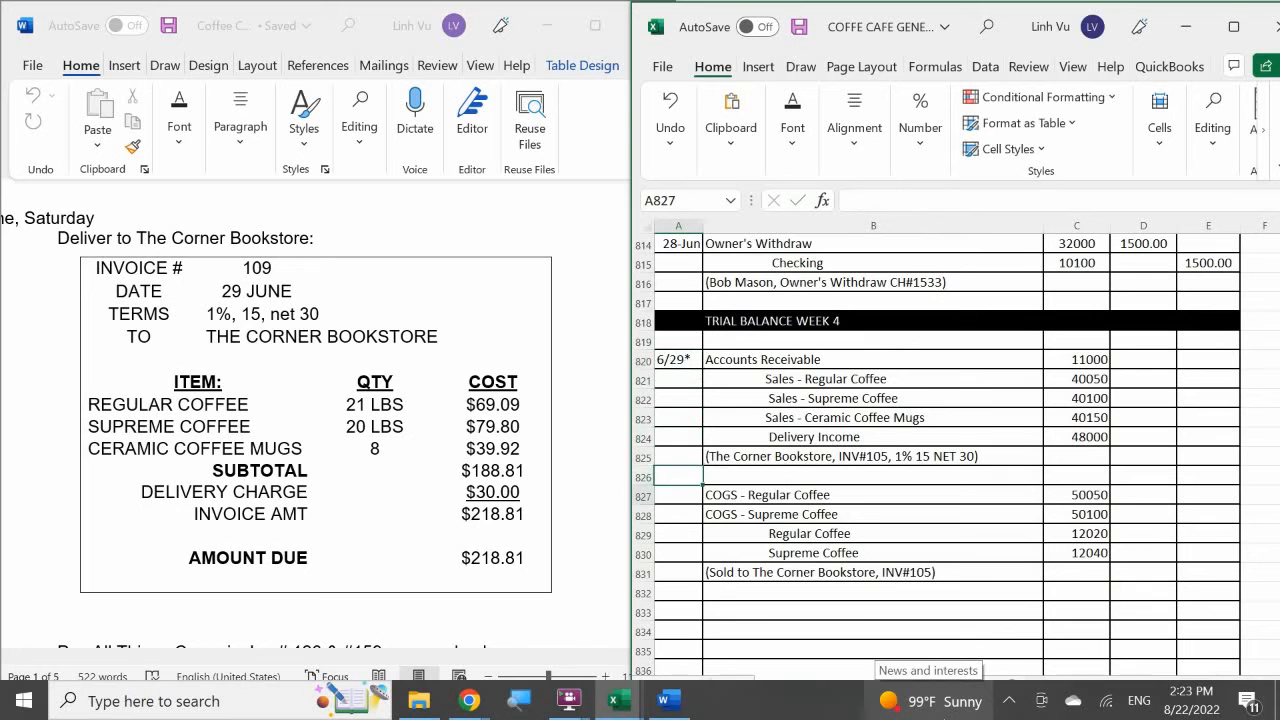
text(6/29)
key(Return)
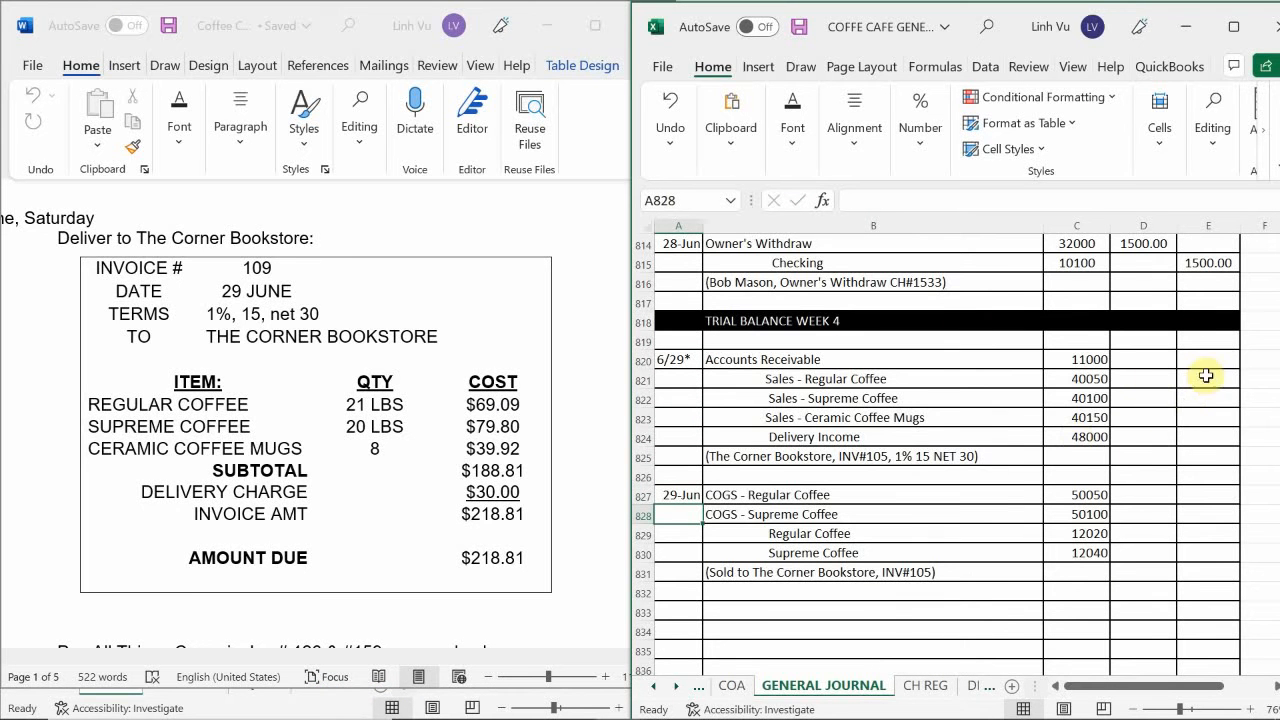
Enter a SUM formula in D820 for the Accounts Receivable debit, adding up the sale entry's credit amounts down to the Delivery Income row.
click(1132, 359)
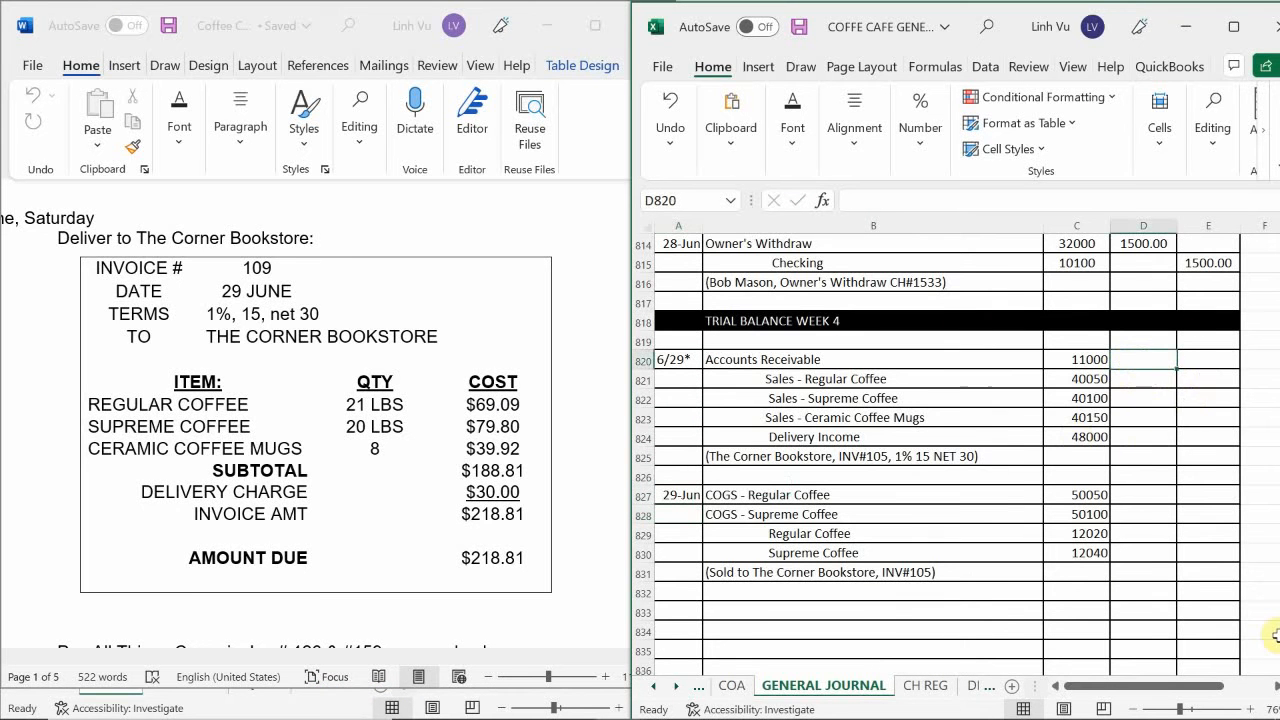
text(=sy)
key(BackSpace)
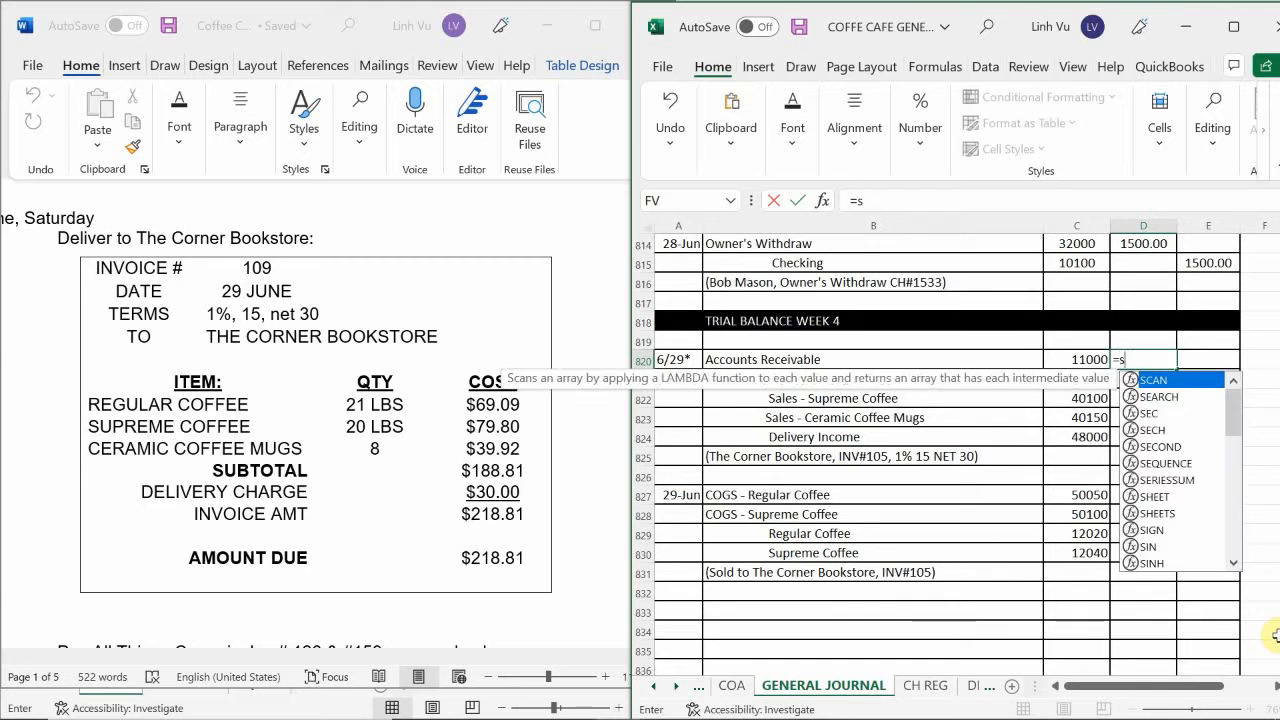
text(un)
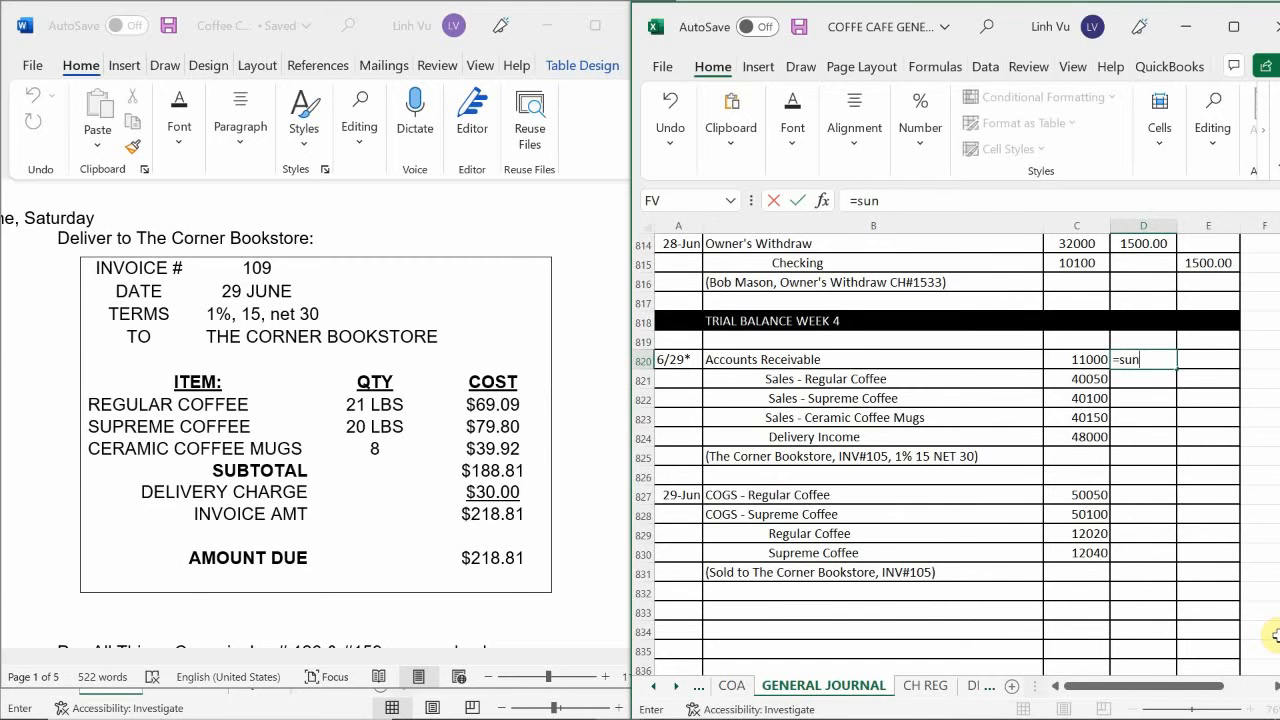
key(BackSpace)
text(m,)
key(BackSpace)
text(()
key(Right)
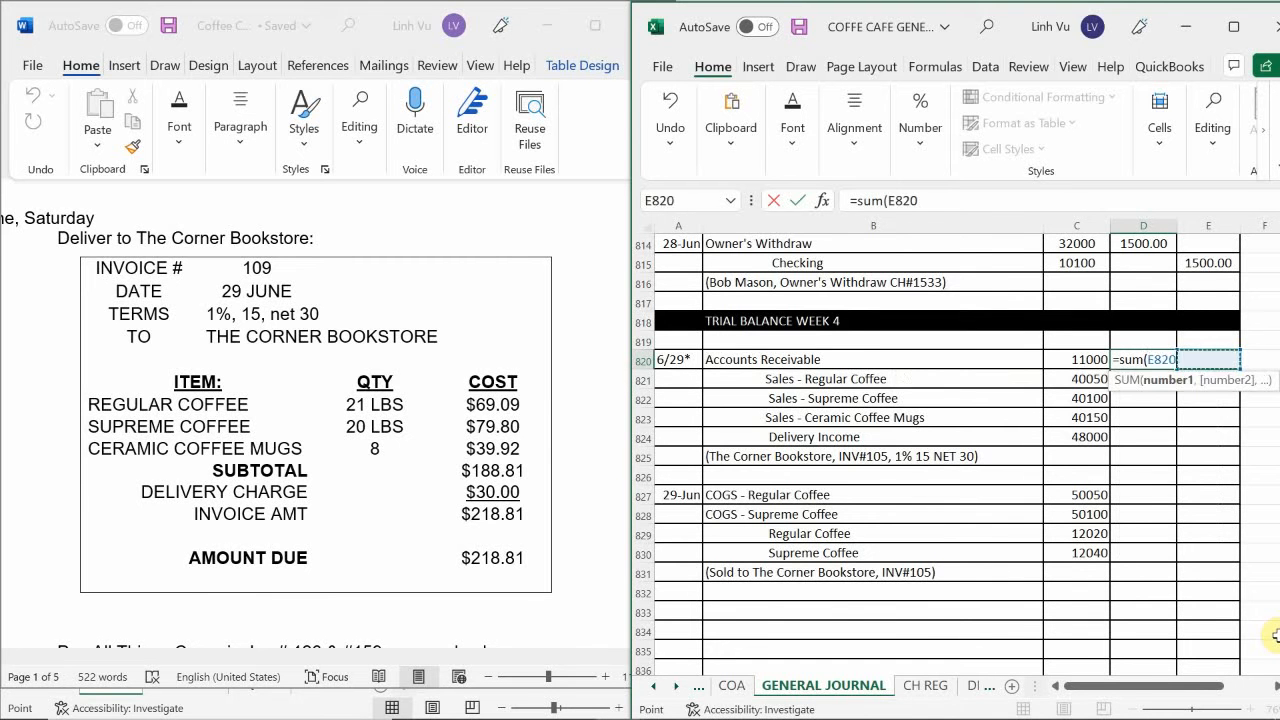
key(shift+Down)
key(shift+Down)
key(shift+Down)
key(shift+Down)
key(shift+Down)
key(Return)
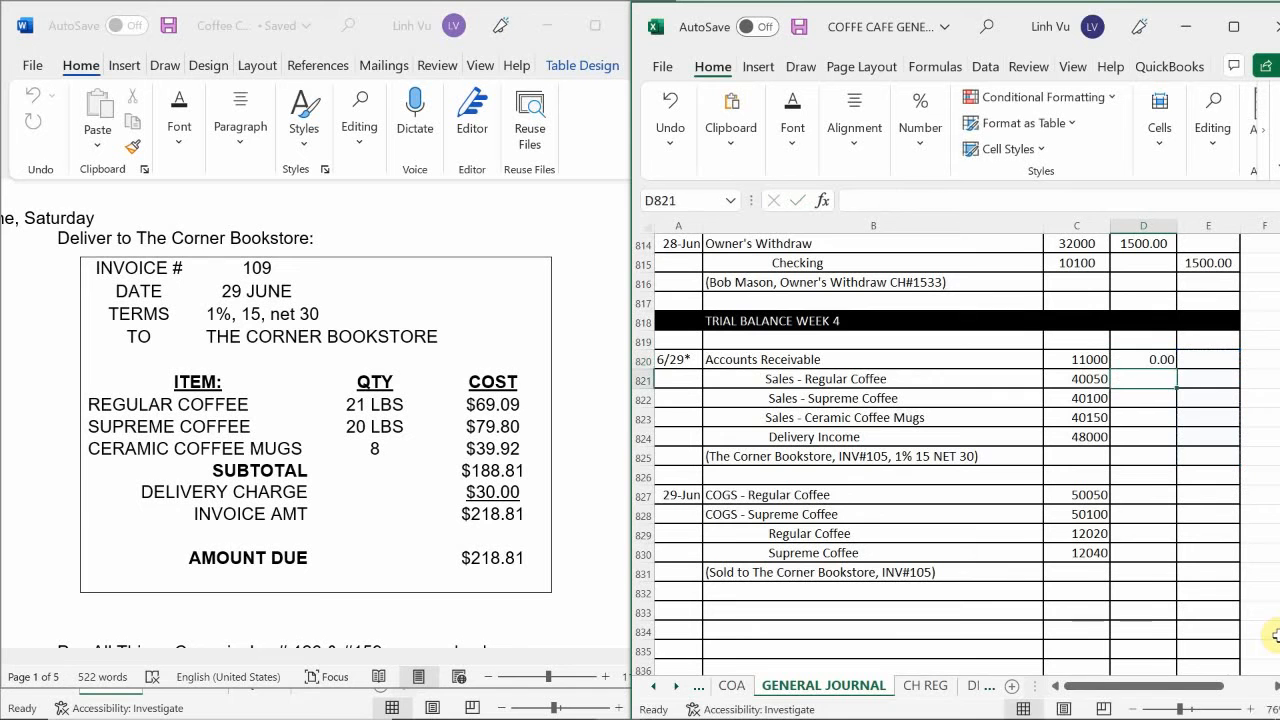
Enter the sale's credits in E821:E824: Regular Coffee 69.09, Supreme Coffee 79.80, Ceramic Coffee Mugs 39.92 and Delivery Income 30.
click(1207, 378)
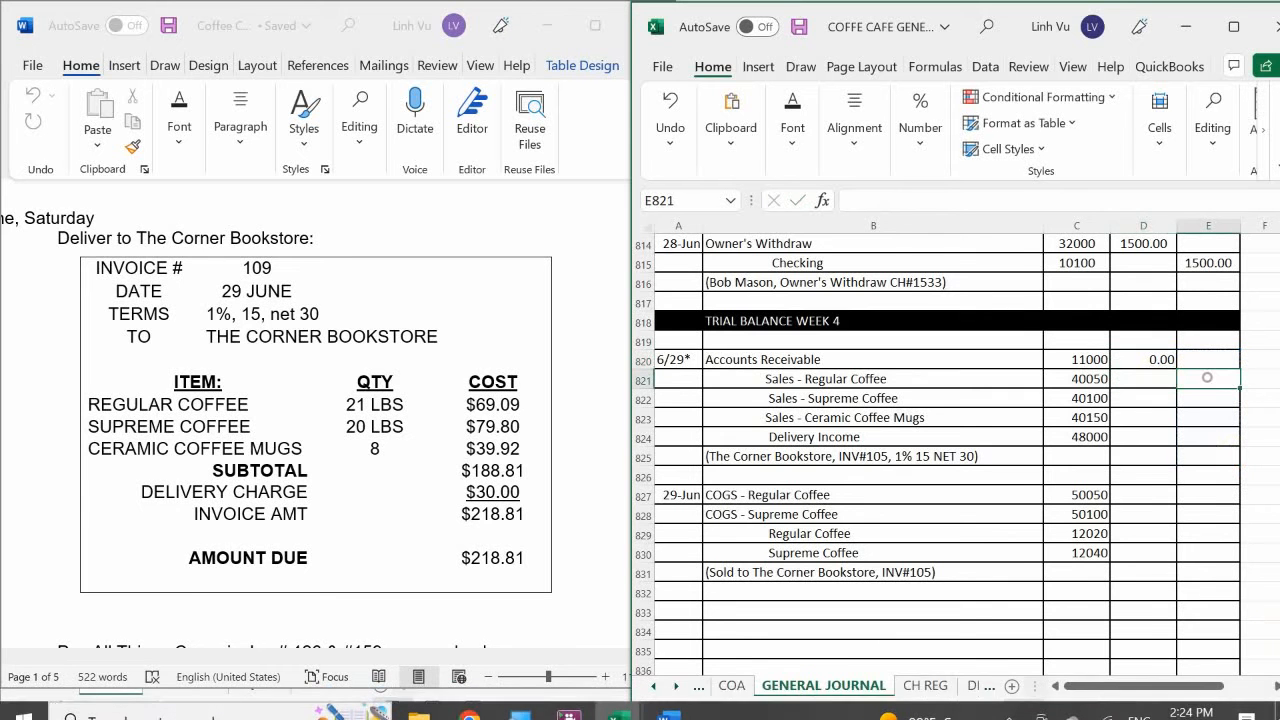
text(69.09)
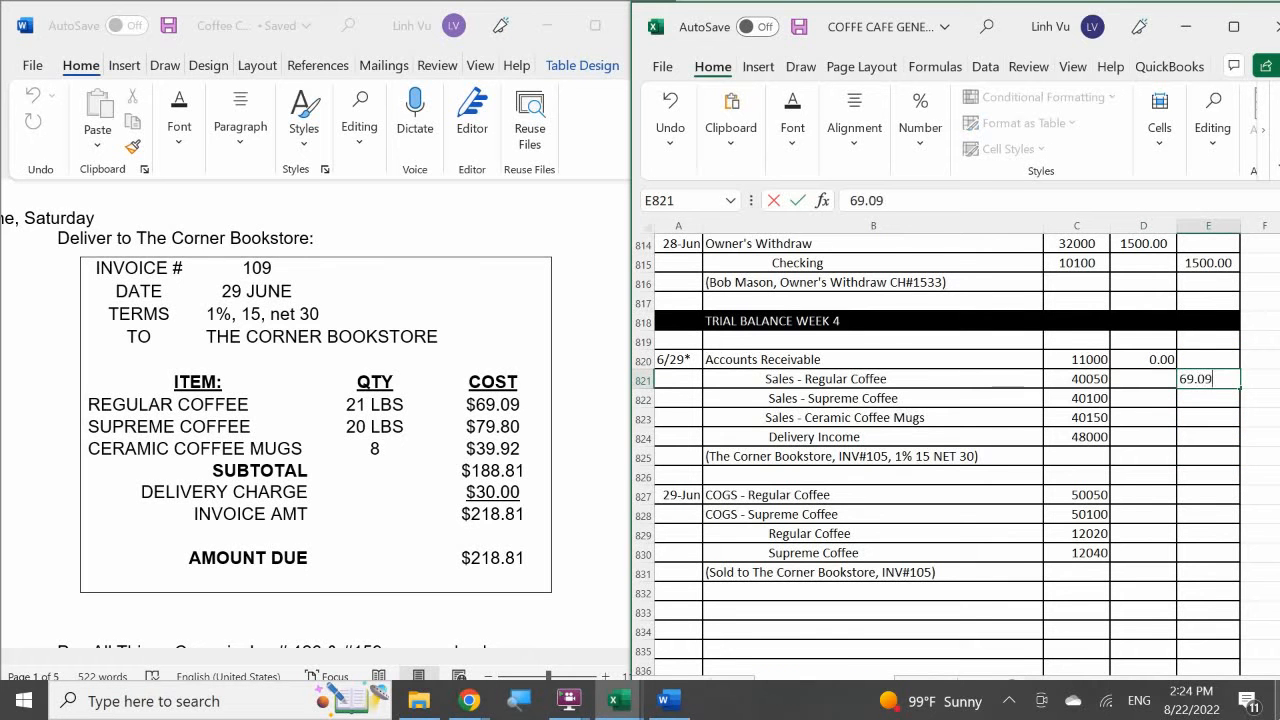
key(Return)
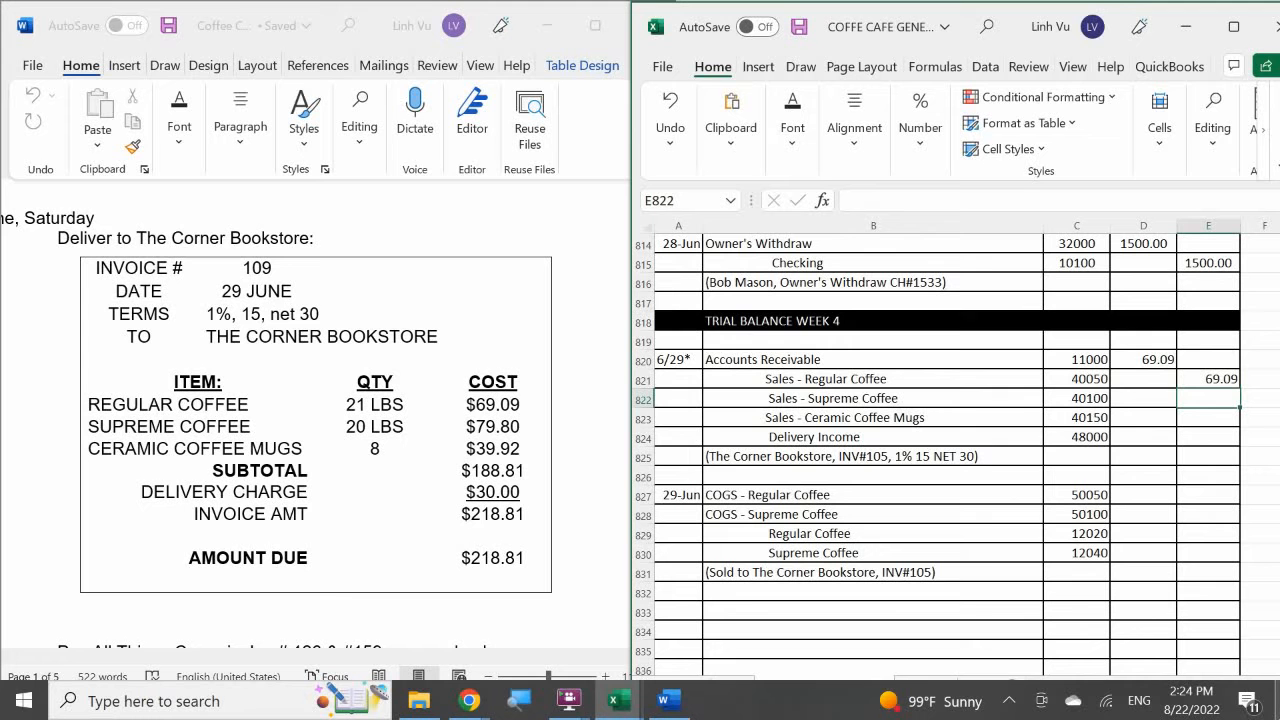
text(79.80)
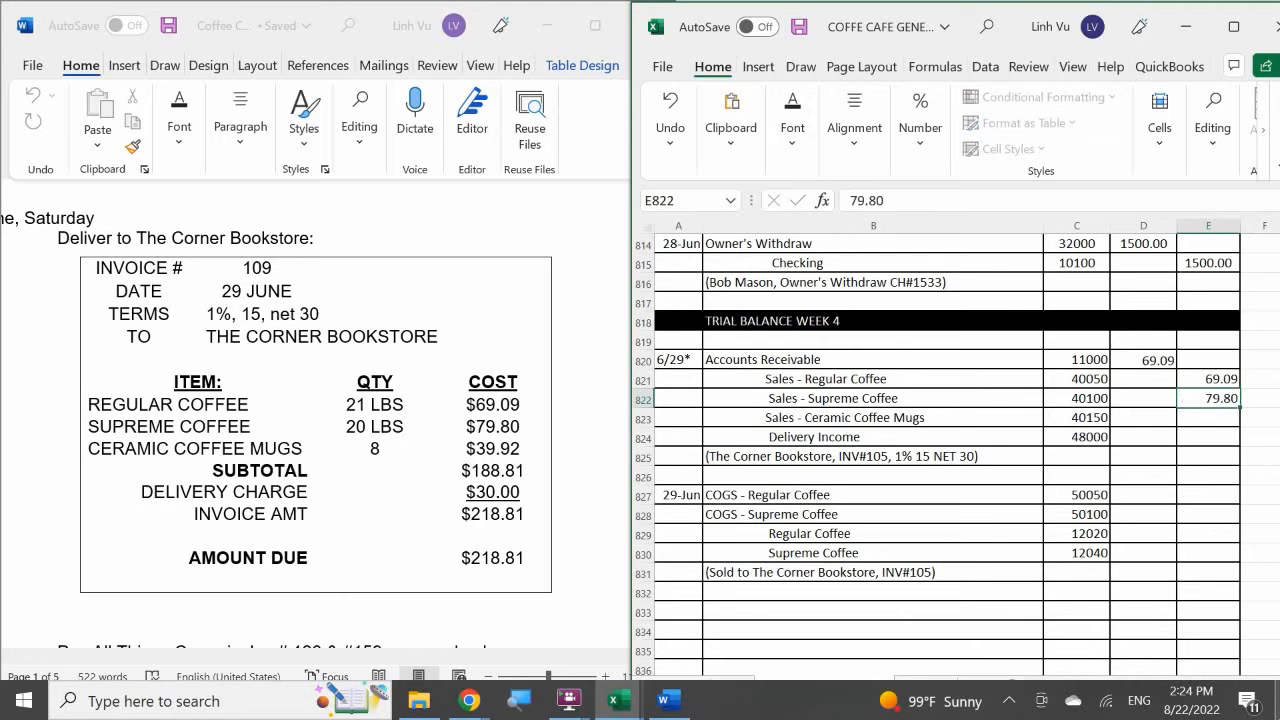
key(Return)
text(39.92)
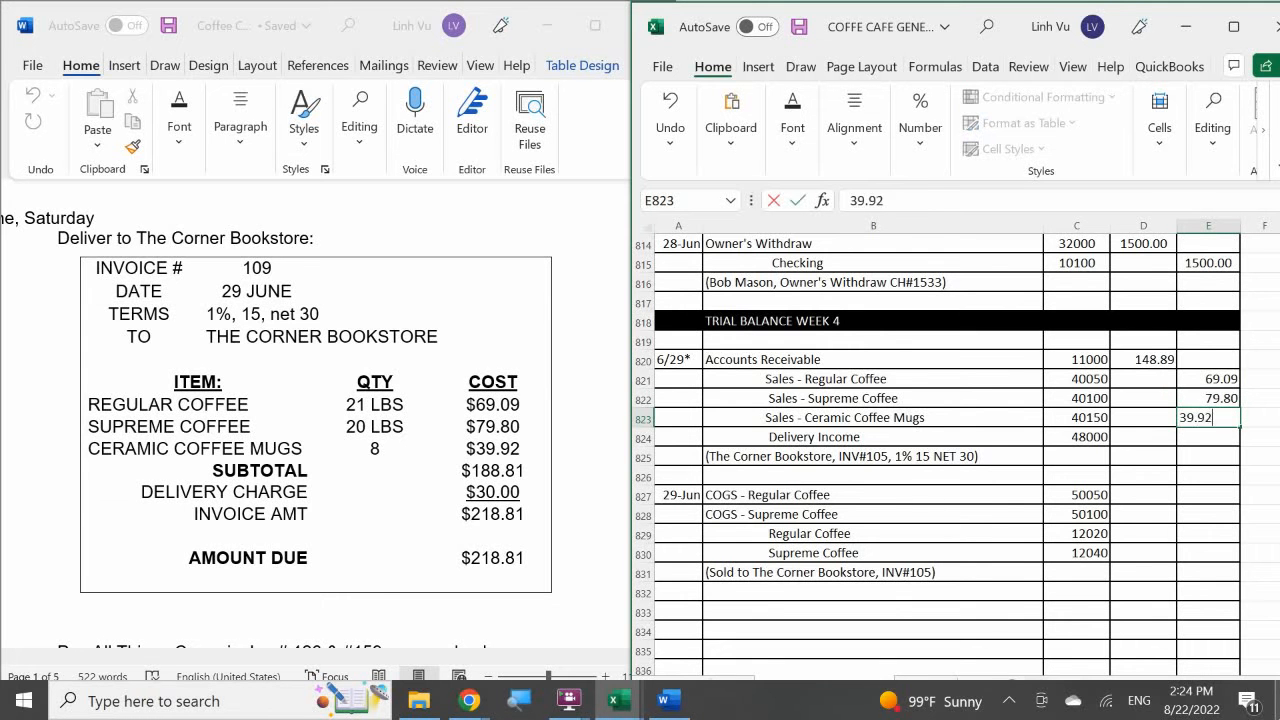
key(Return)
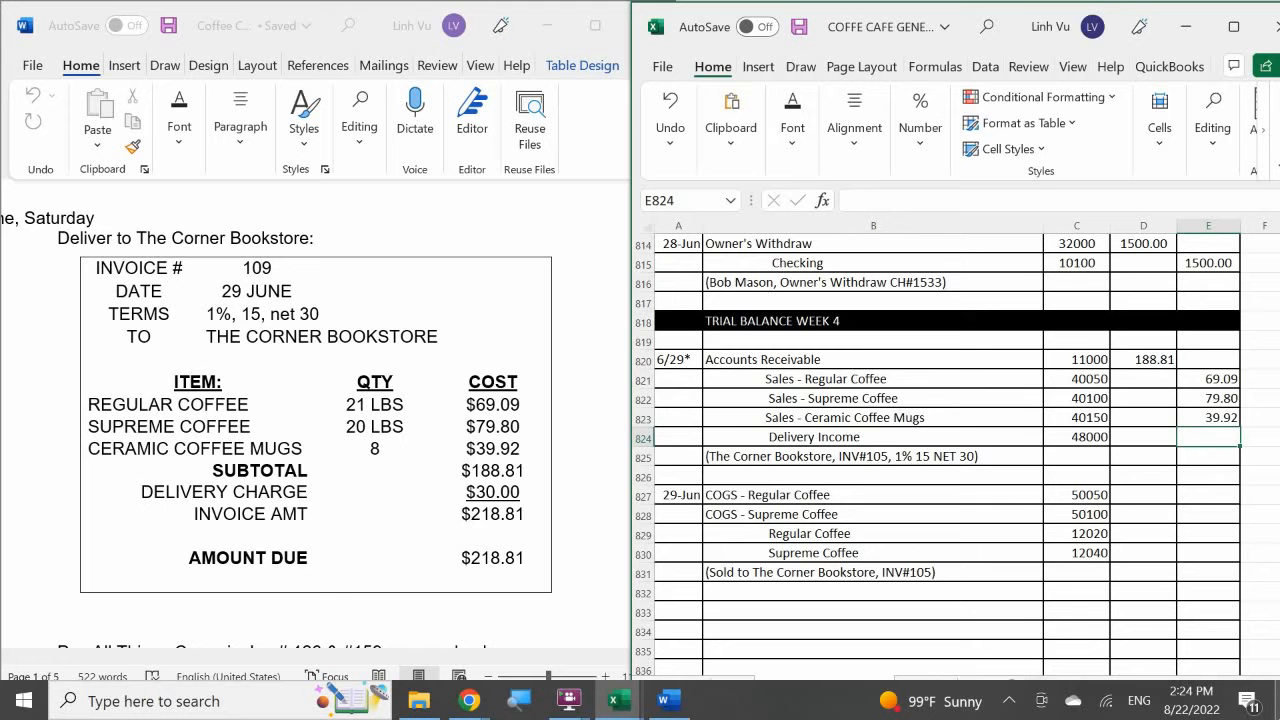
text(30)
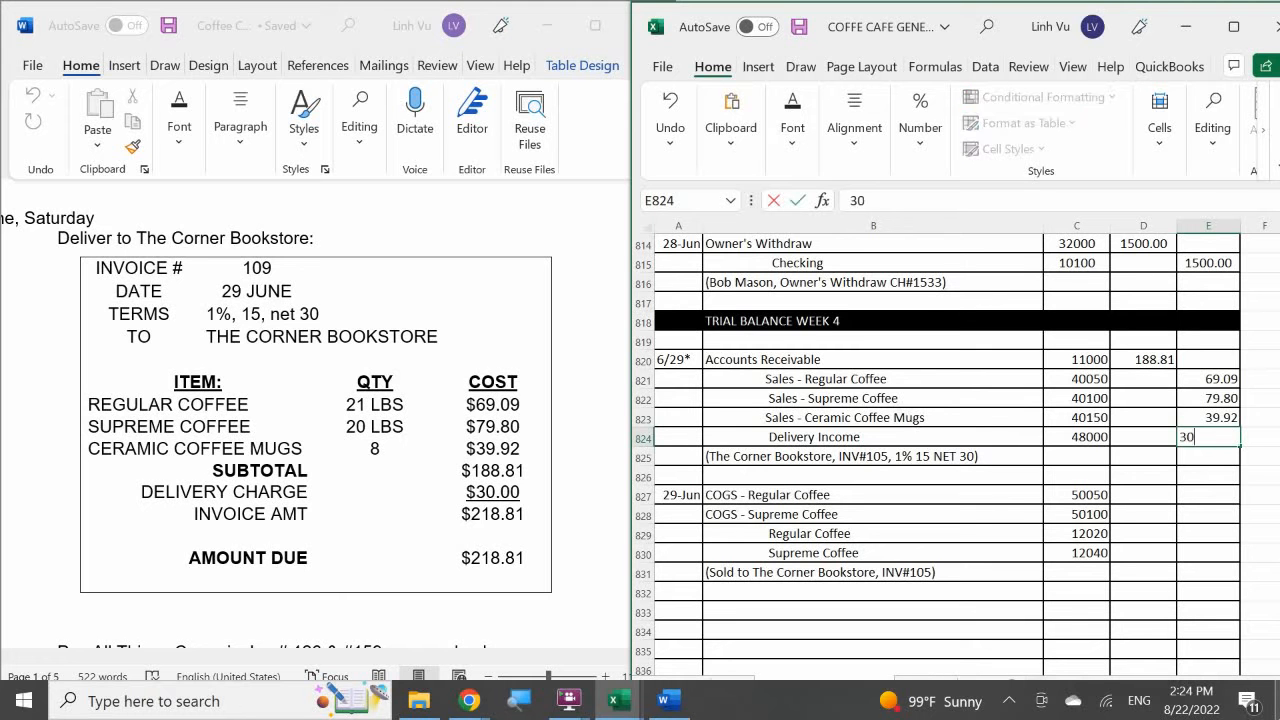
key(Return)
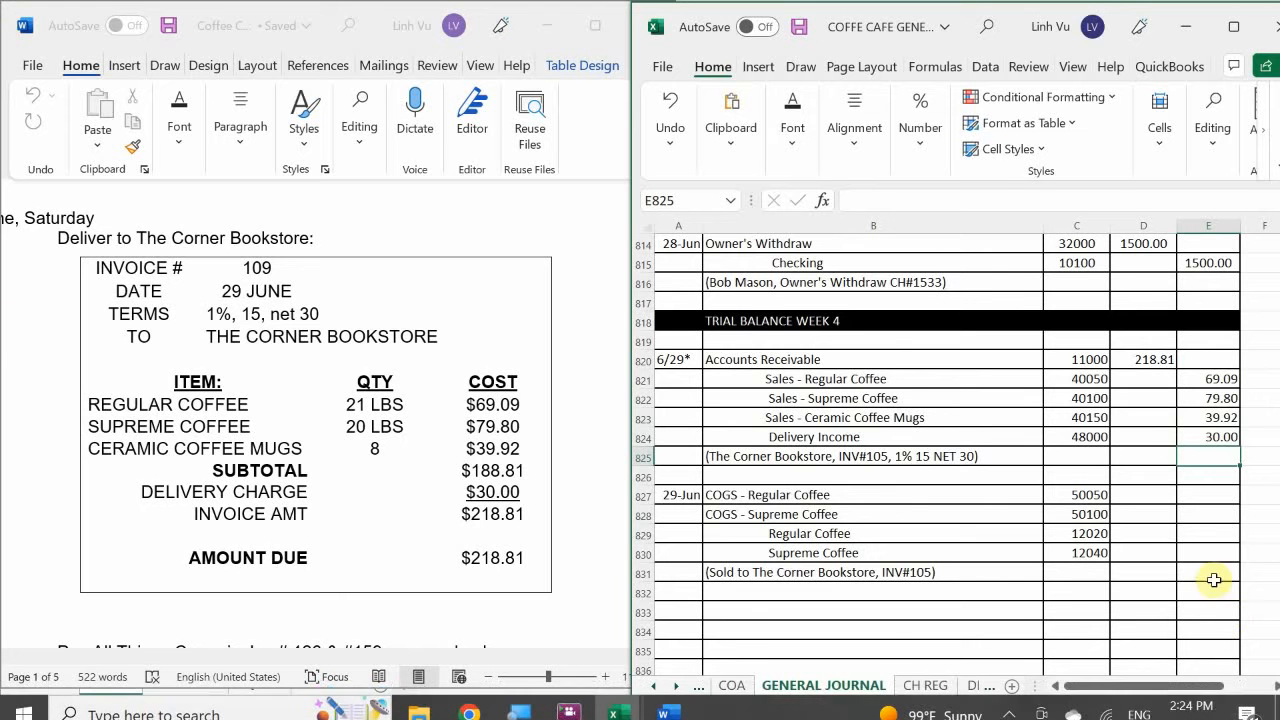
Change the invoice reference in the sale entry's explanation in B825 to INV#109.
click(830, 456)
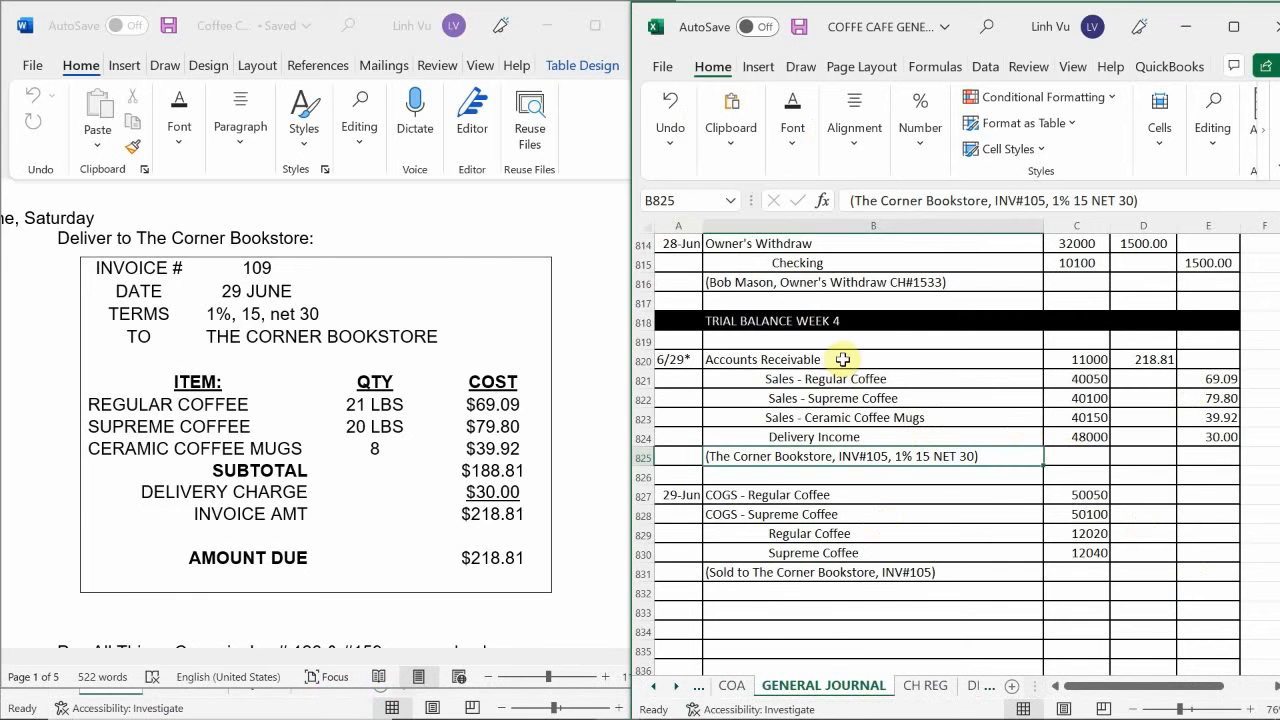
double_click(888, 456)
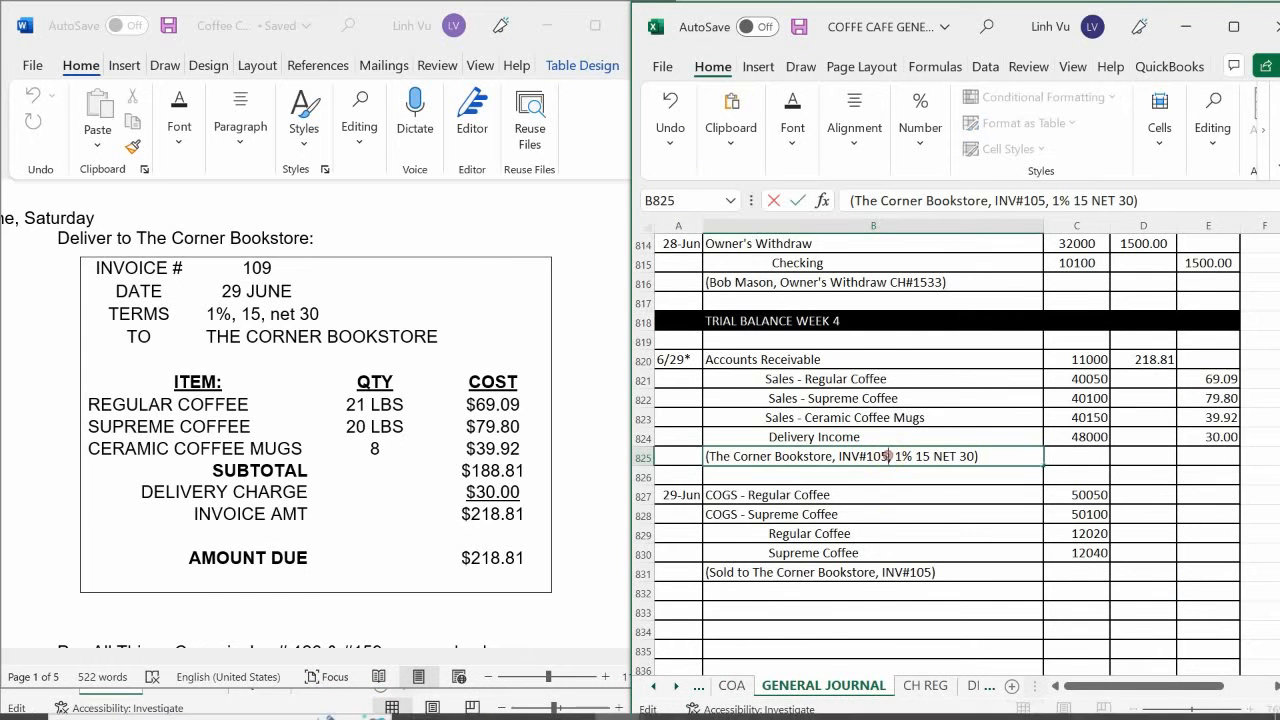
key(BackSpace)
key(BackSpace)
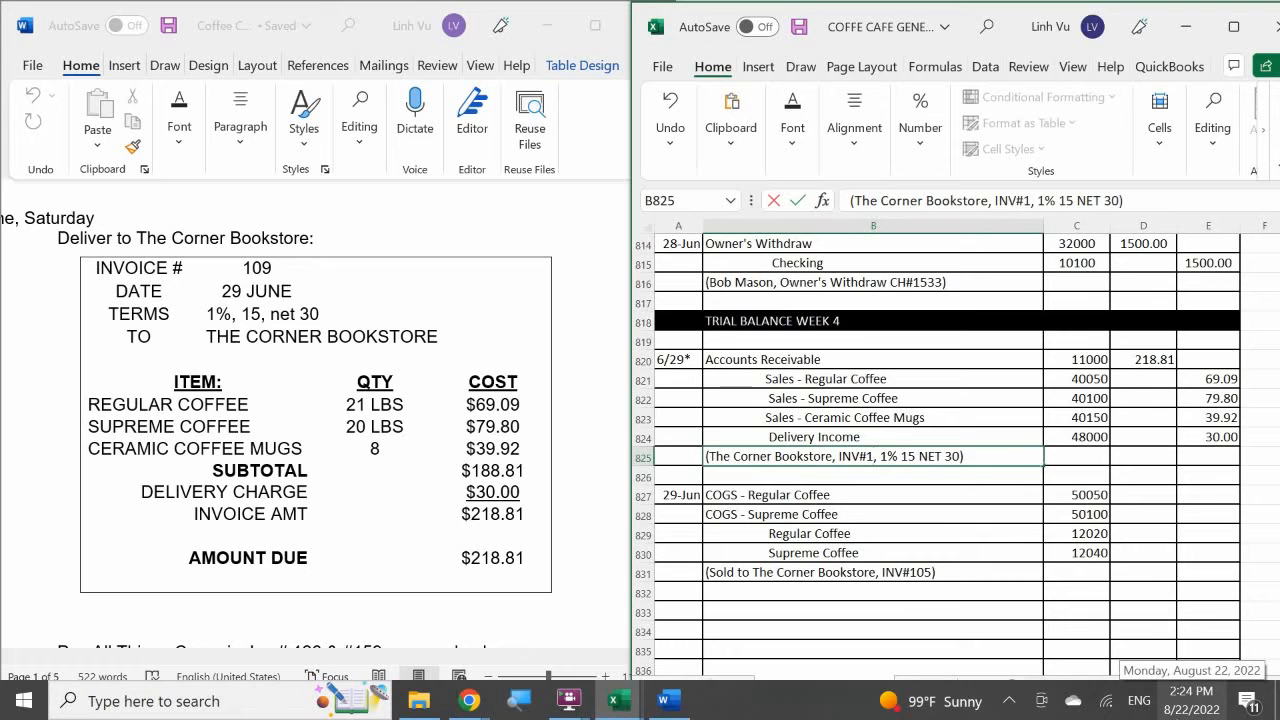
text(09)
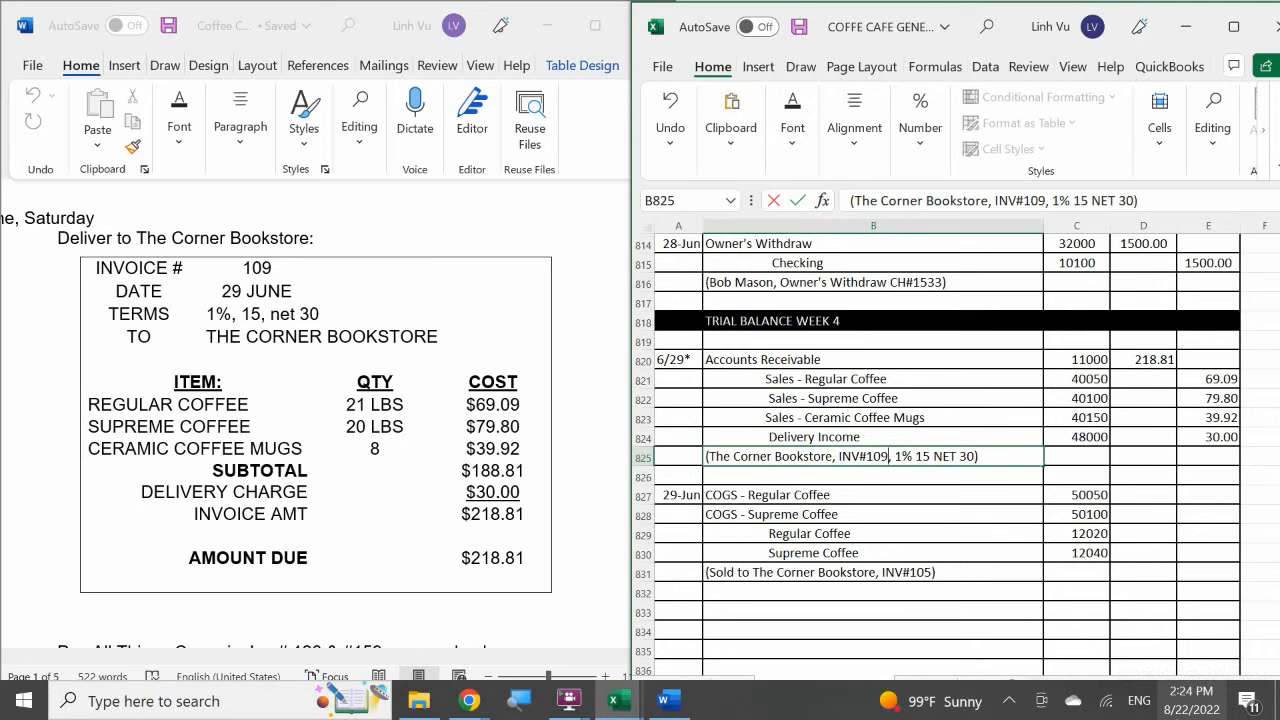
key(Return)
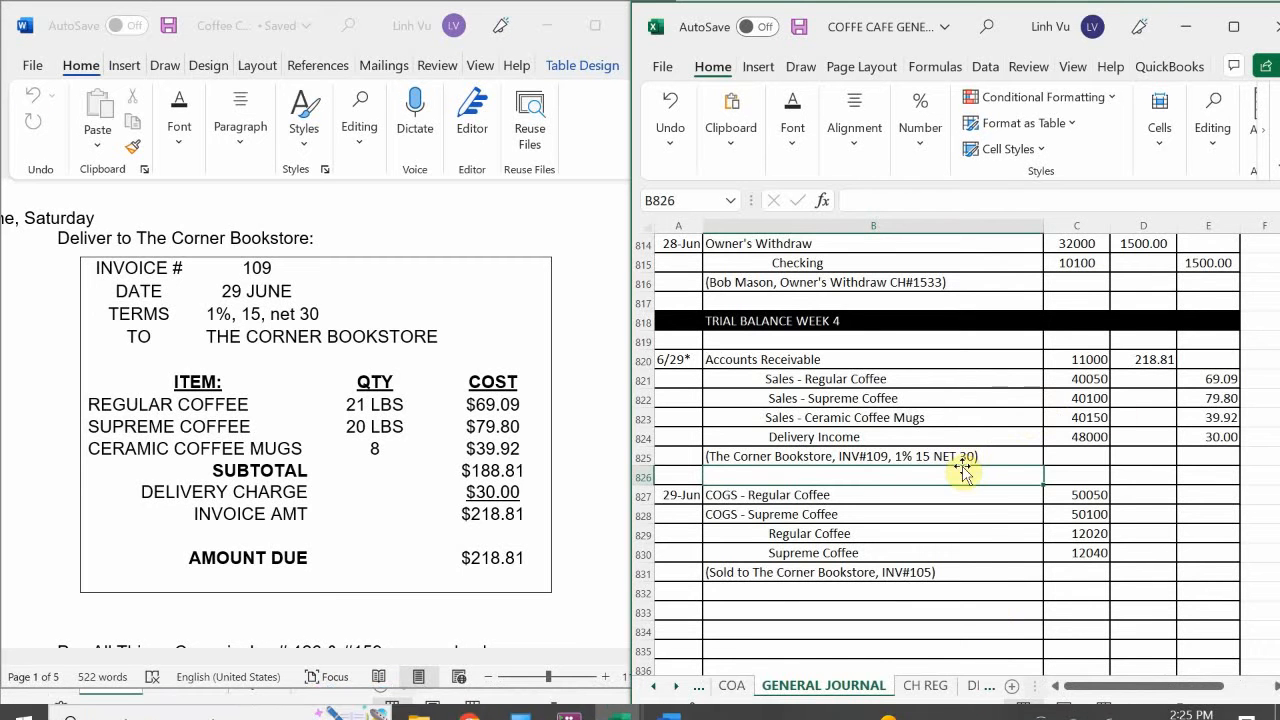
Switch to the Coffee Café general ledger workbook in Excel, showing its ASSETS sheet.
scroll(956, 477, down, 1)
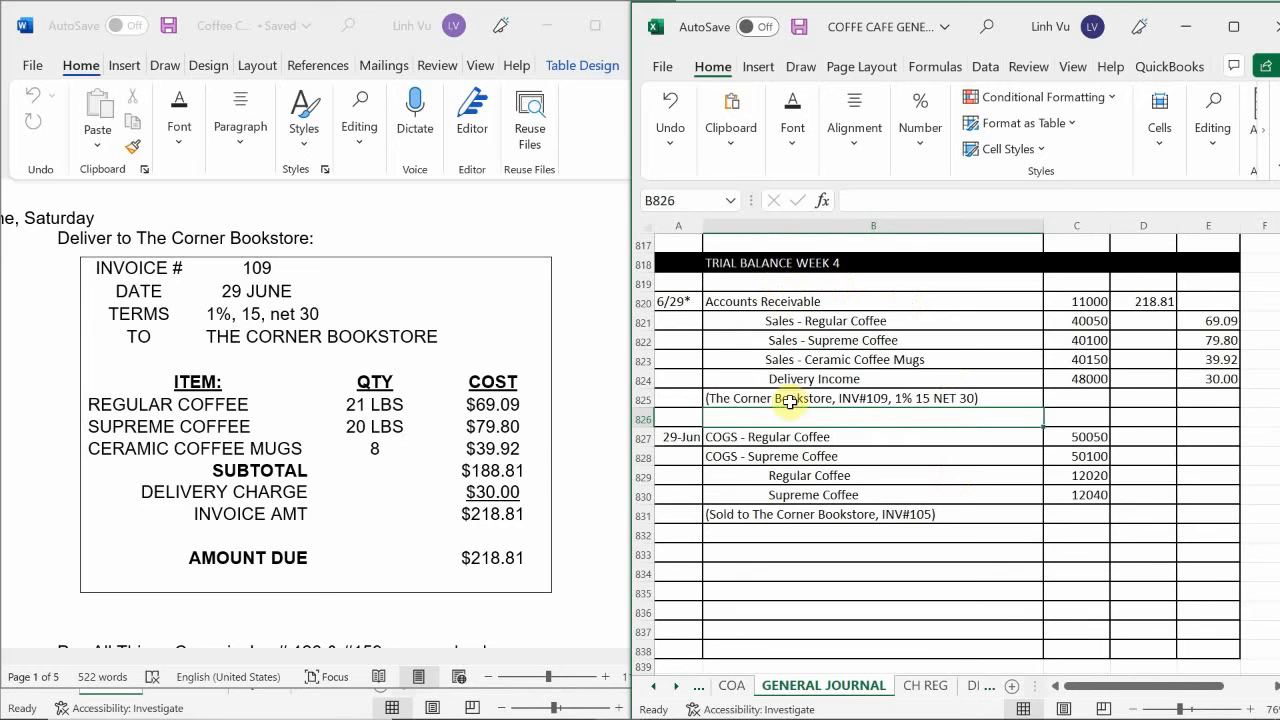
scroll(1055, 421, up, 1)
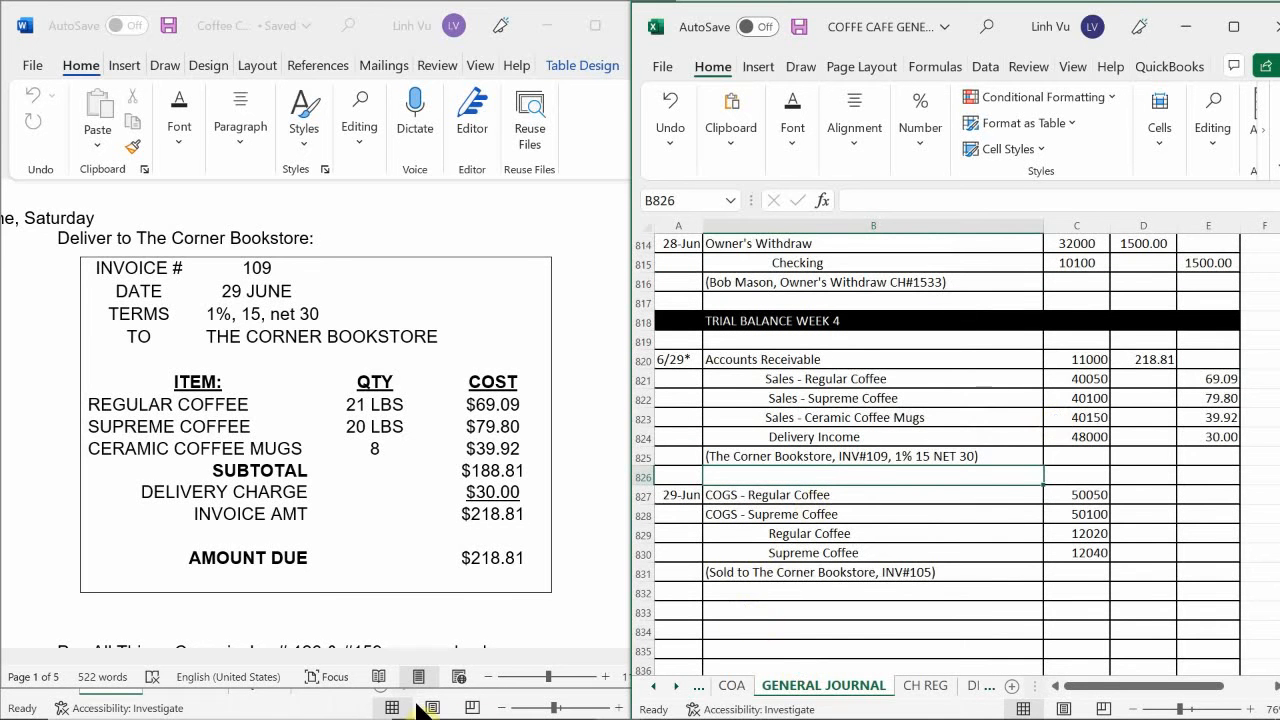
mouse_move(493, 718)
click(616, 700)
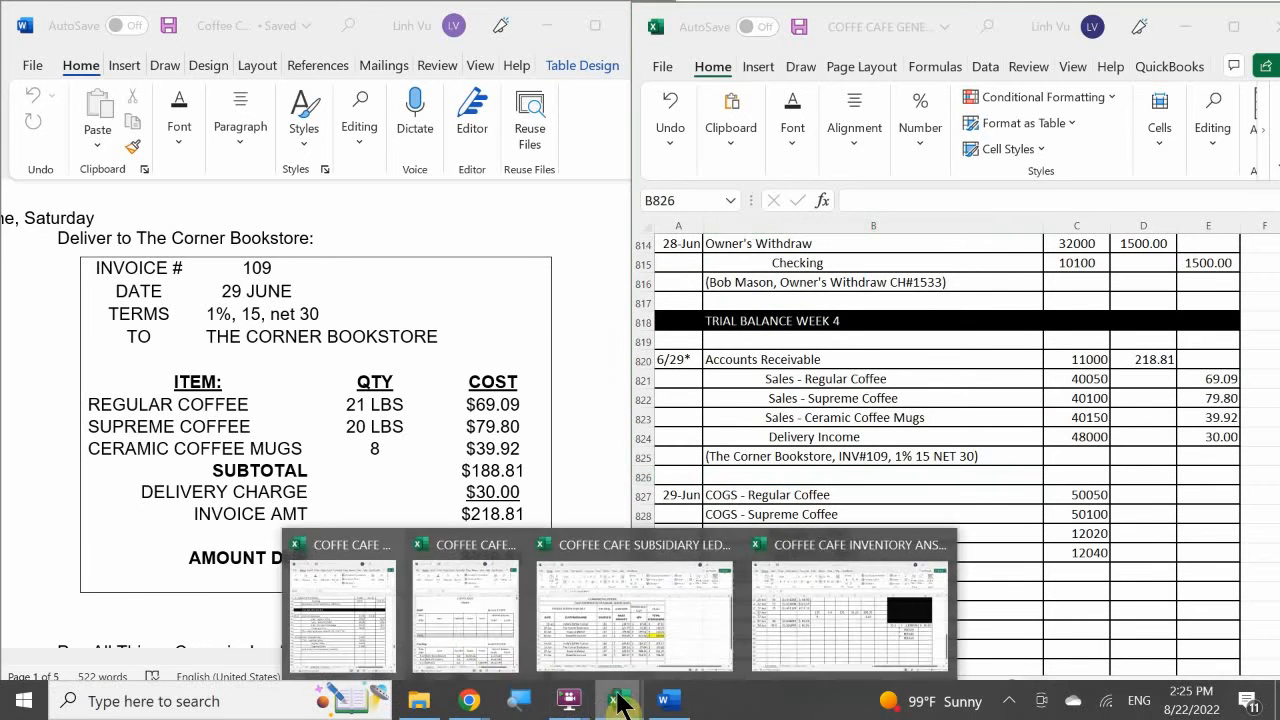
click(468, 615)
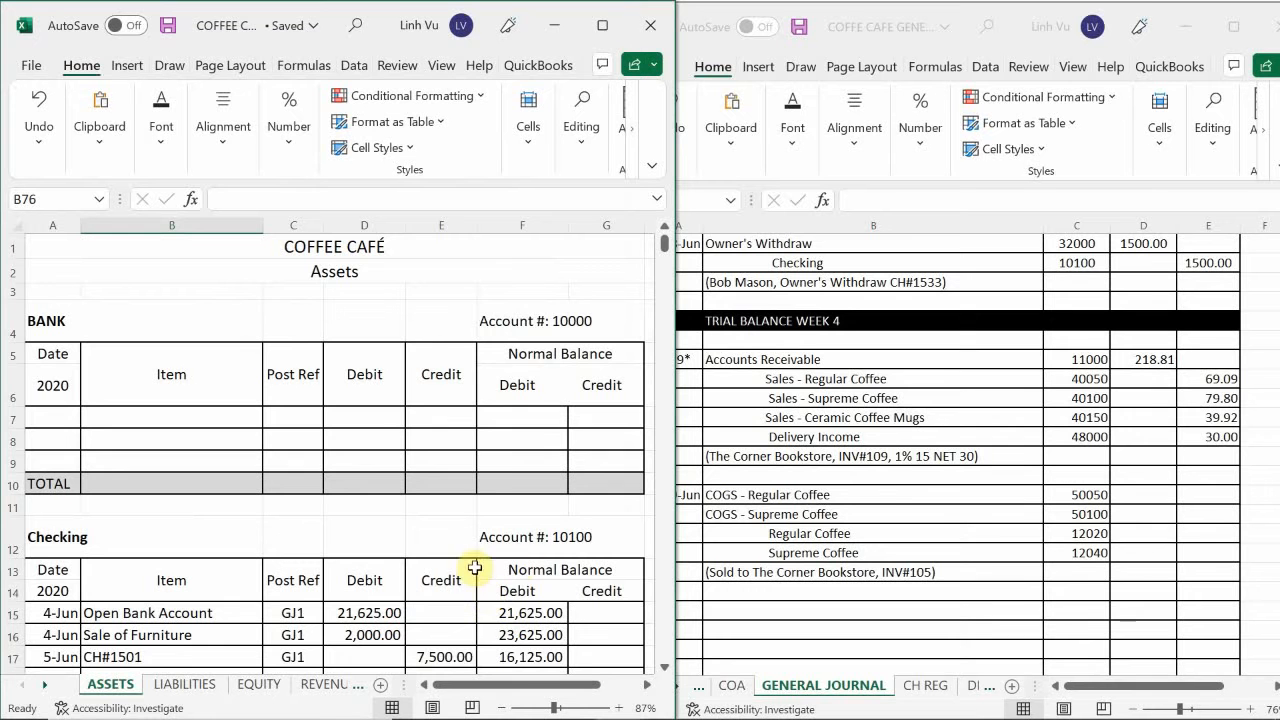
click(155, 570)
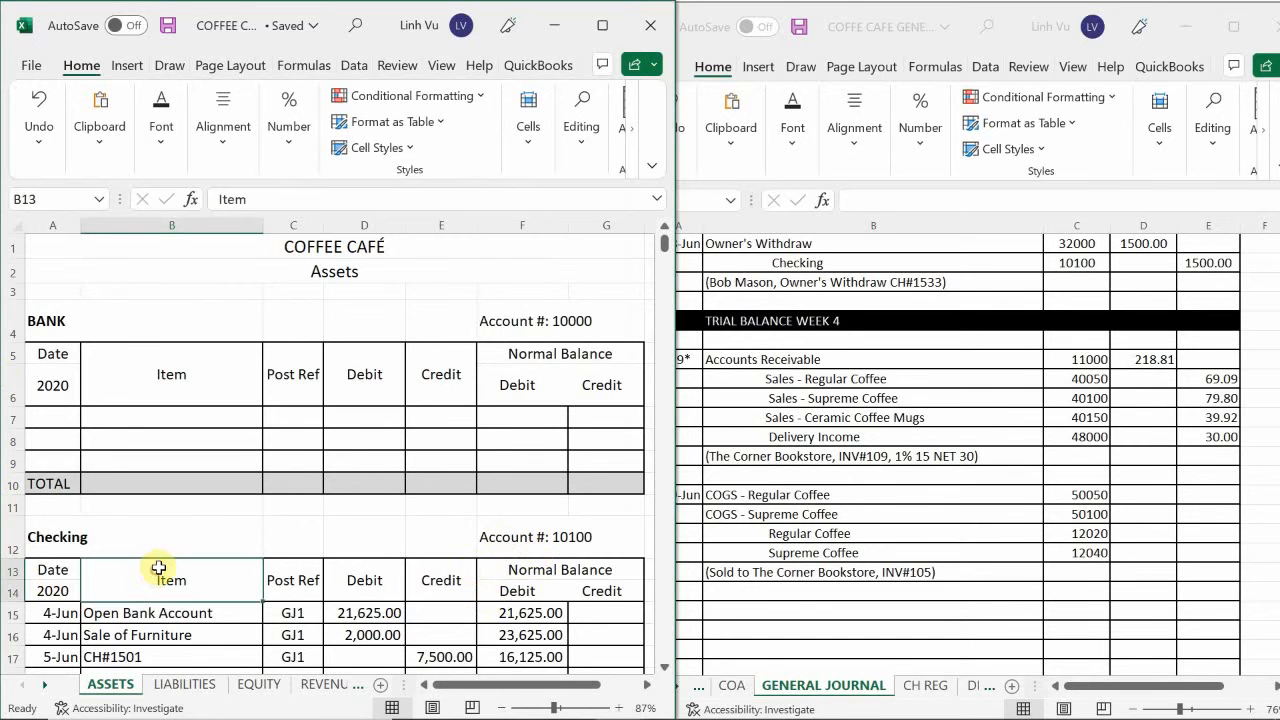
Enter the date 6/29 in A115 of the ASSETS ledger, directly below the 28 June INV#104 payment, and move to its Item cell.
scroll(159, 568, down, 2)
scroll(159, 568, down, 1)
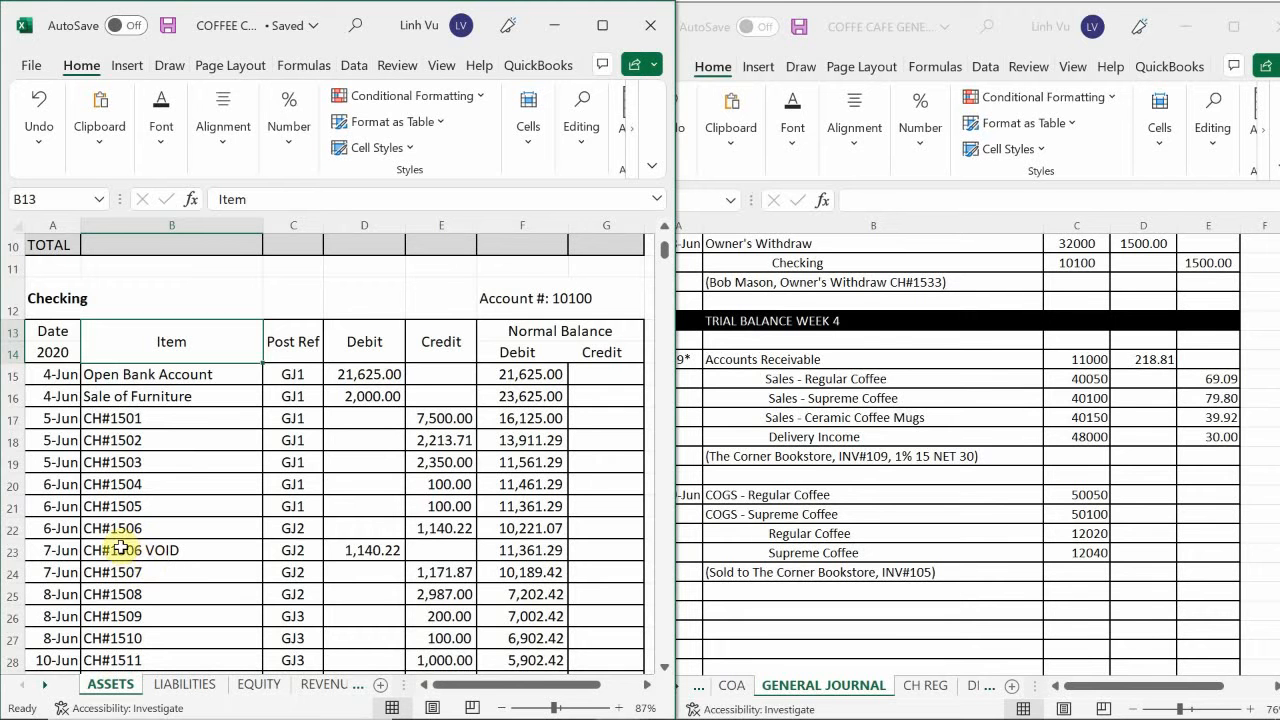
scroll(110, 540, down, 20)
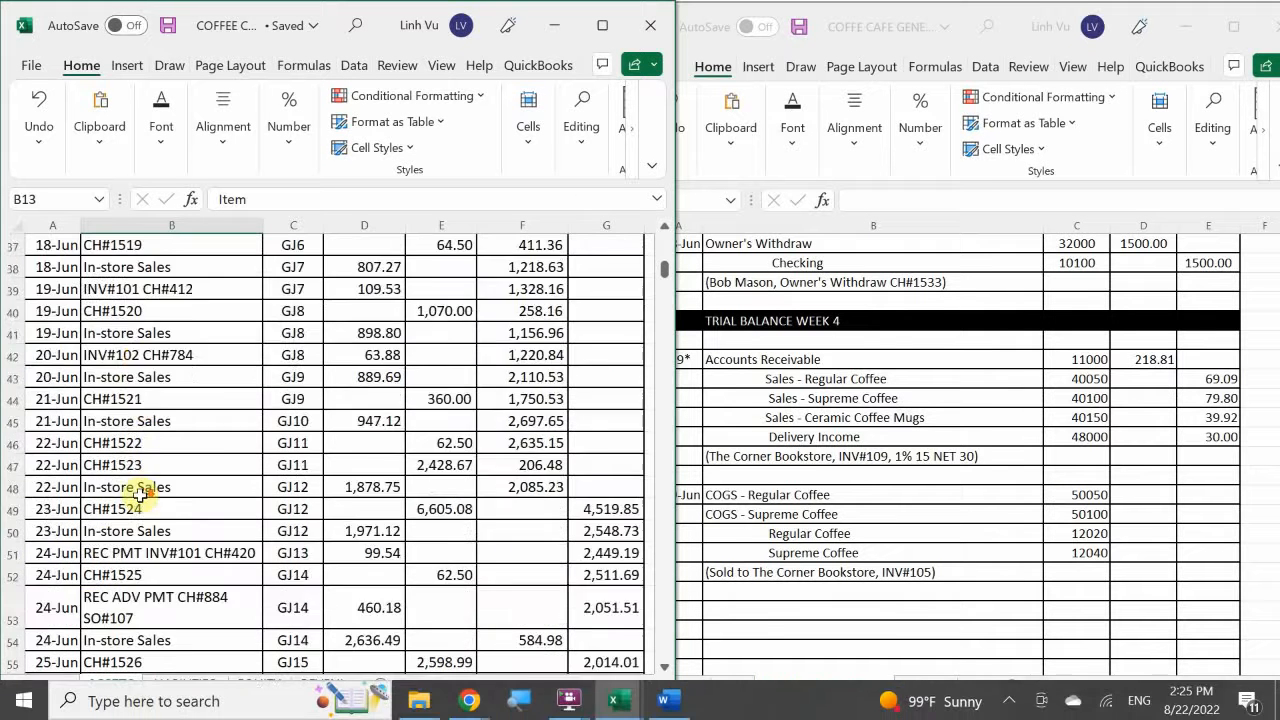
scroll(137, 507, down, 1)
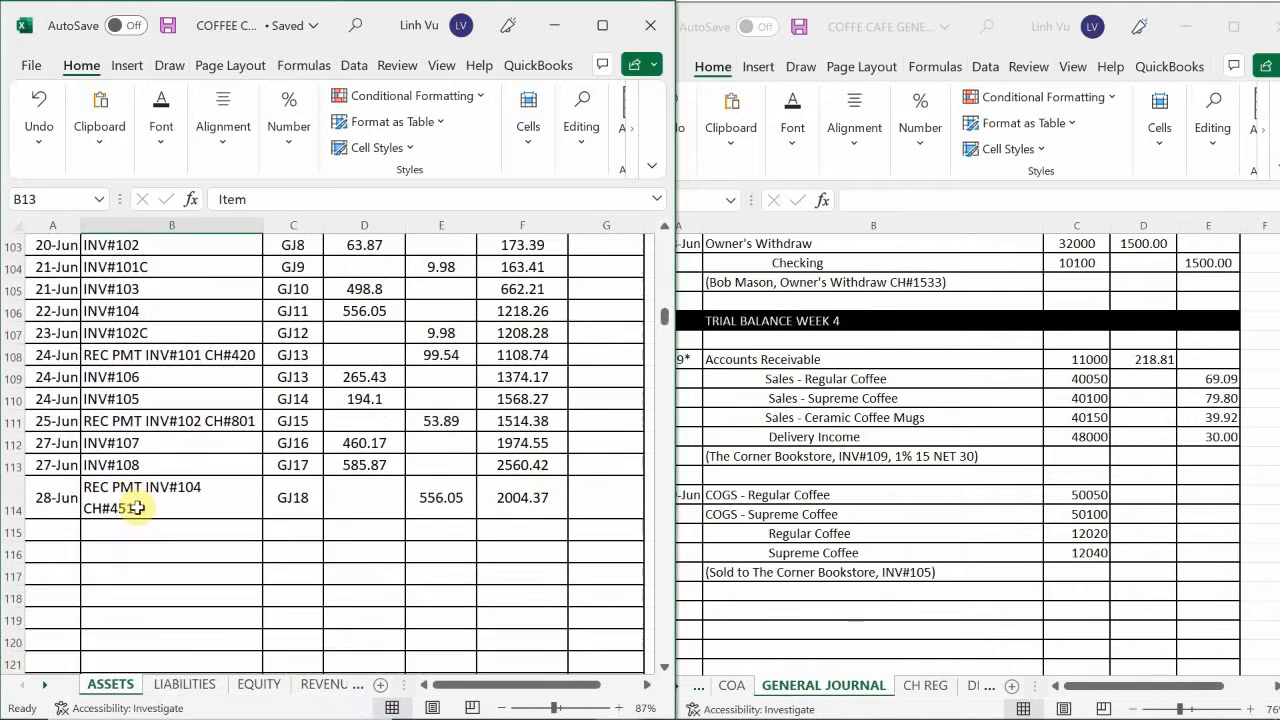
scroll(137, 507, up, 3)
scroll(137, 508, down, 2)
scroll(110, 520, down, 1)
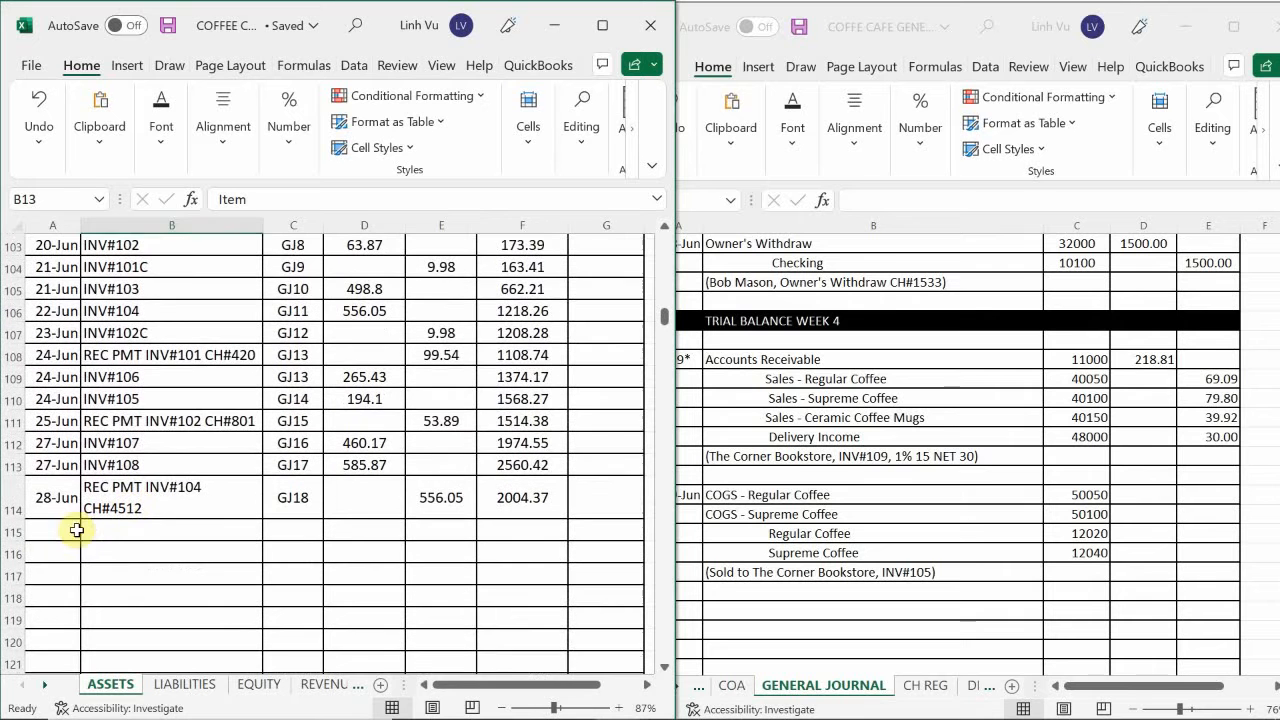
click(48, 538)
text(6/29)
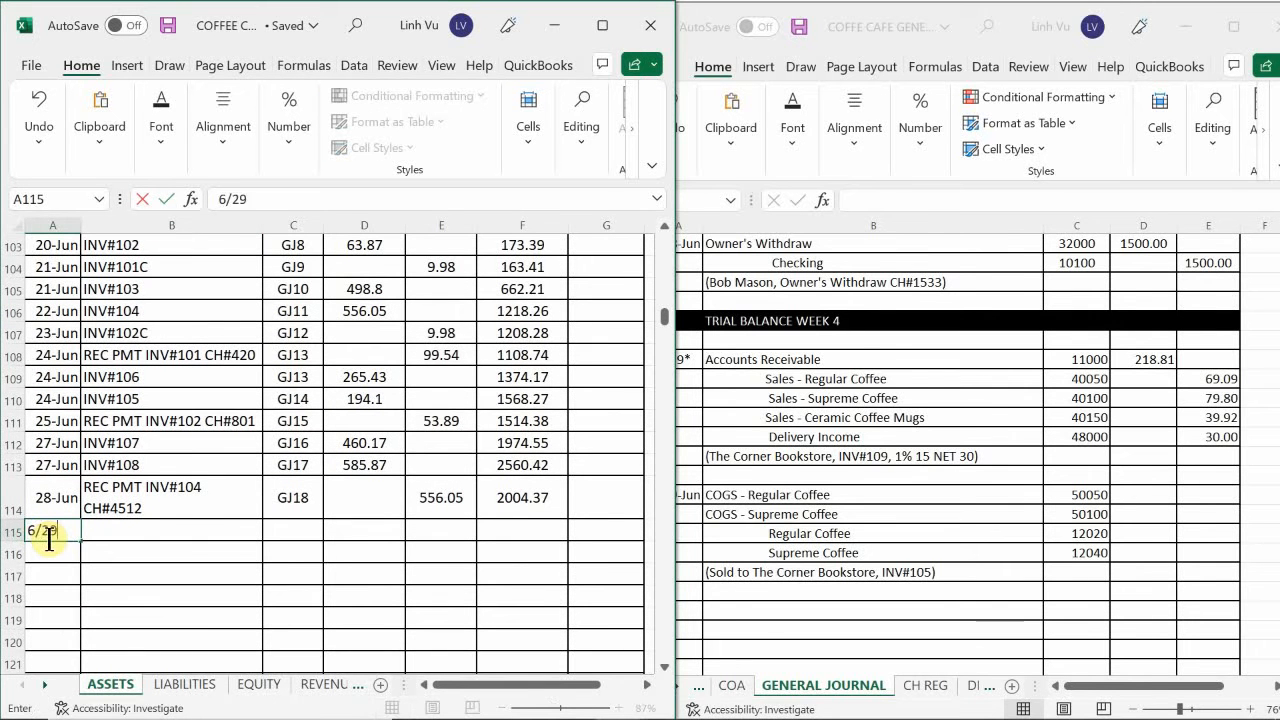
key(Return)
key(Right)
key(Up)
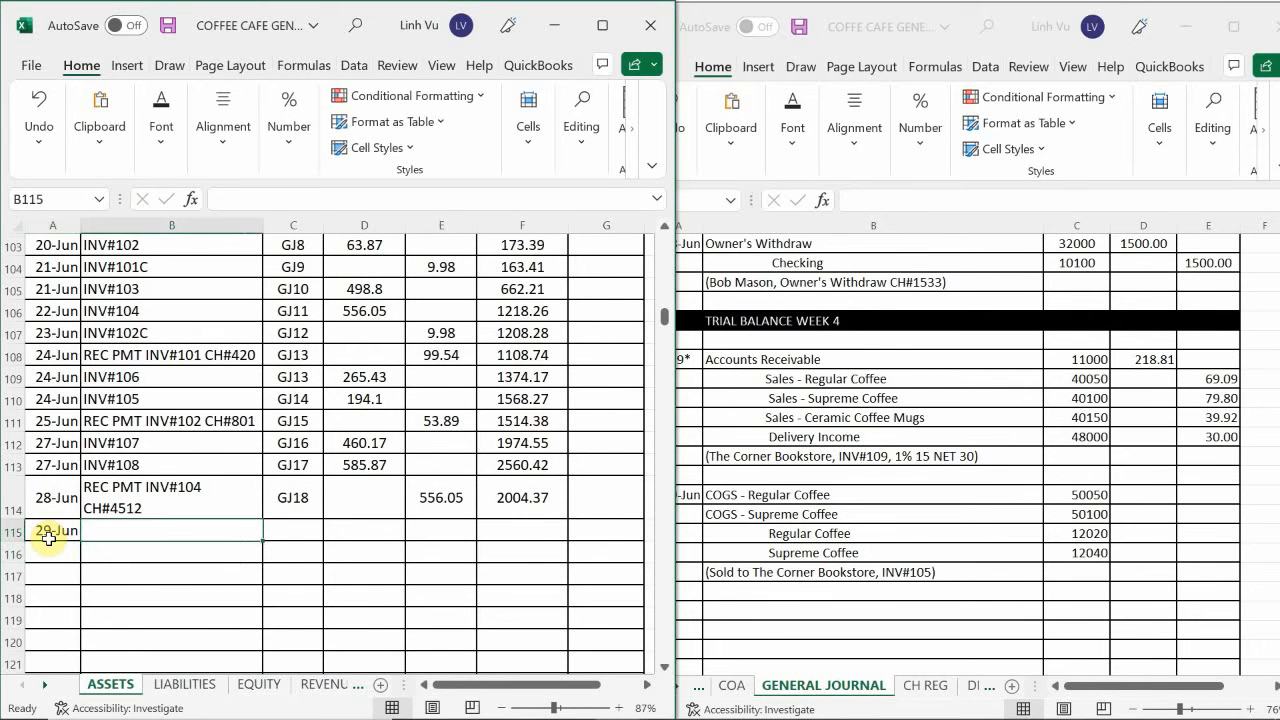
Enter the item INV#109 and the post reference GJ20 for the 29 June entry in row 115 of the ASSETS ledger.
text(INV#109)
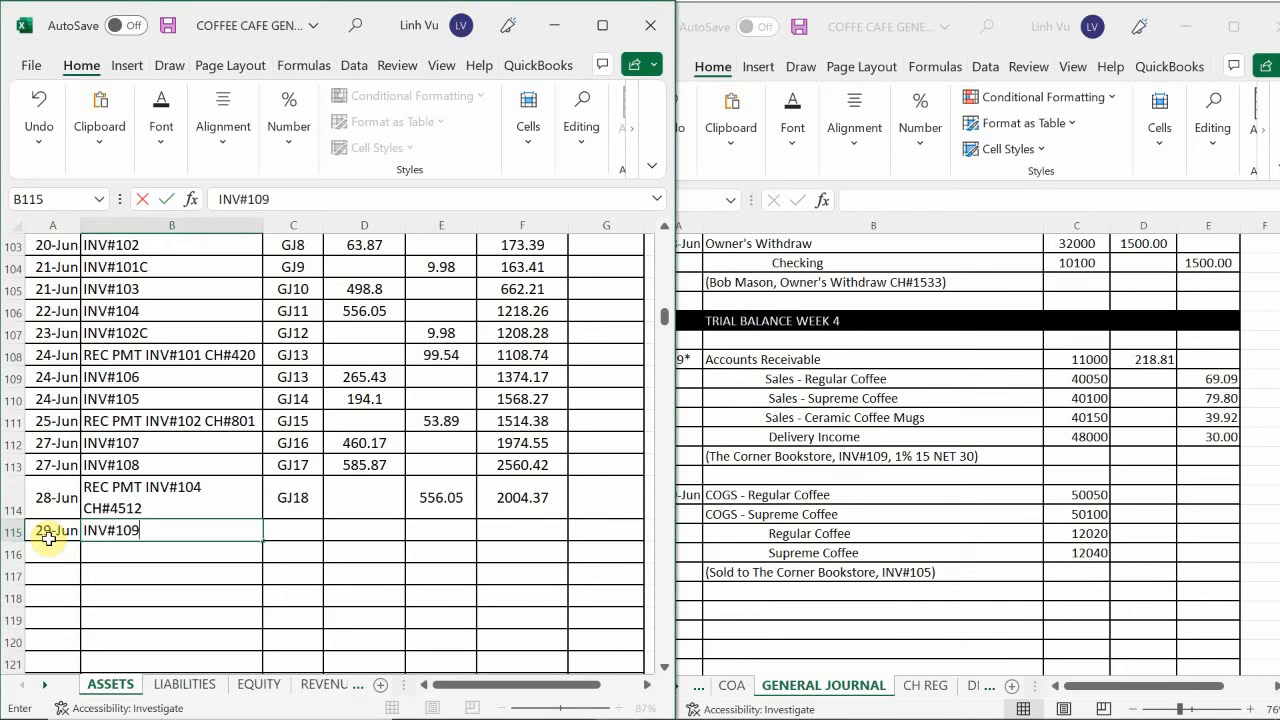
key(Tab)
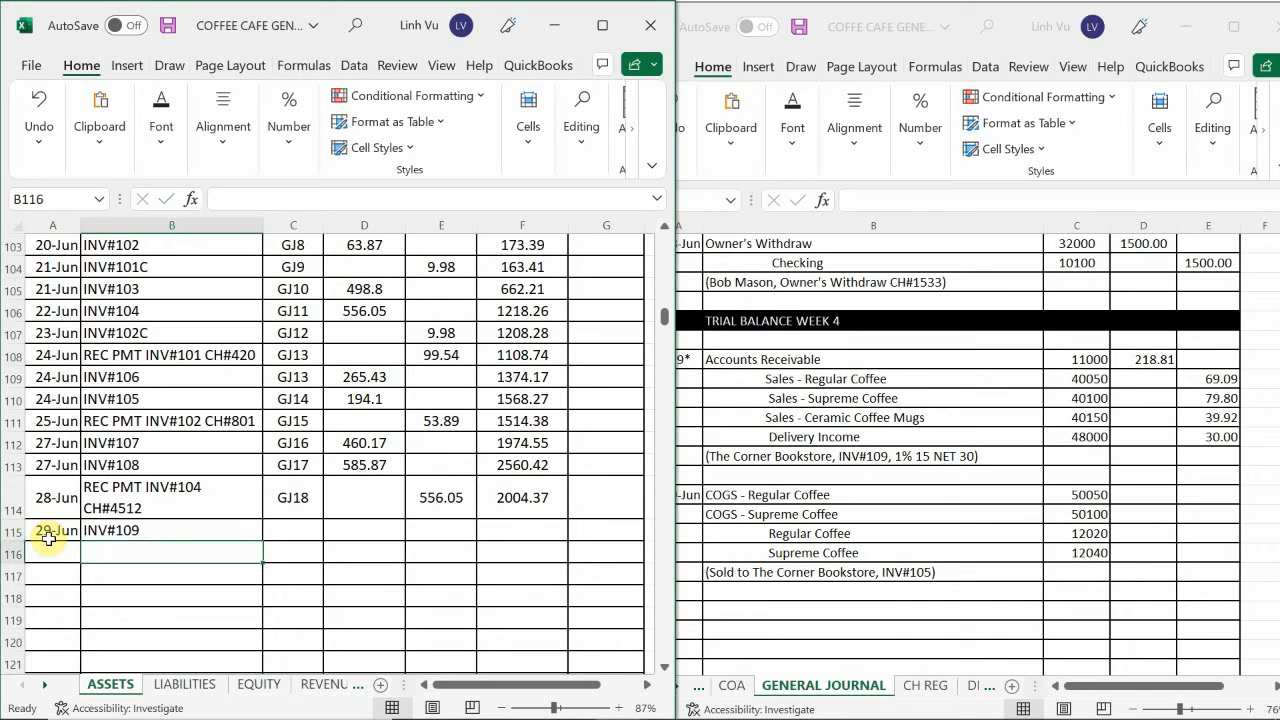
text(GJ2)
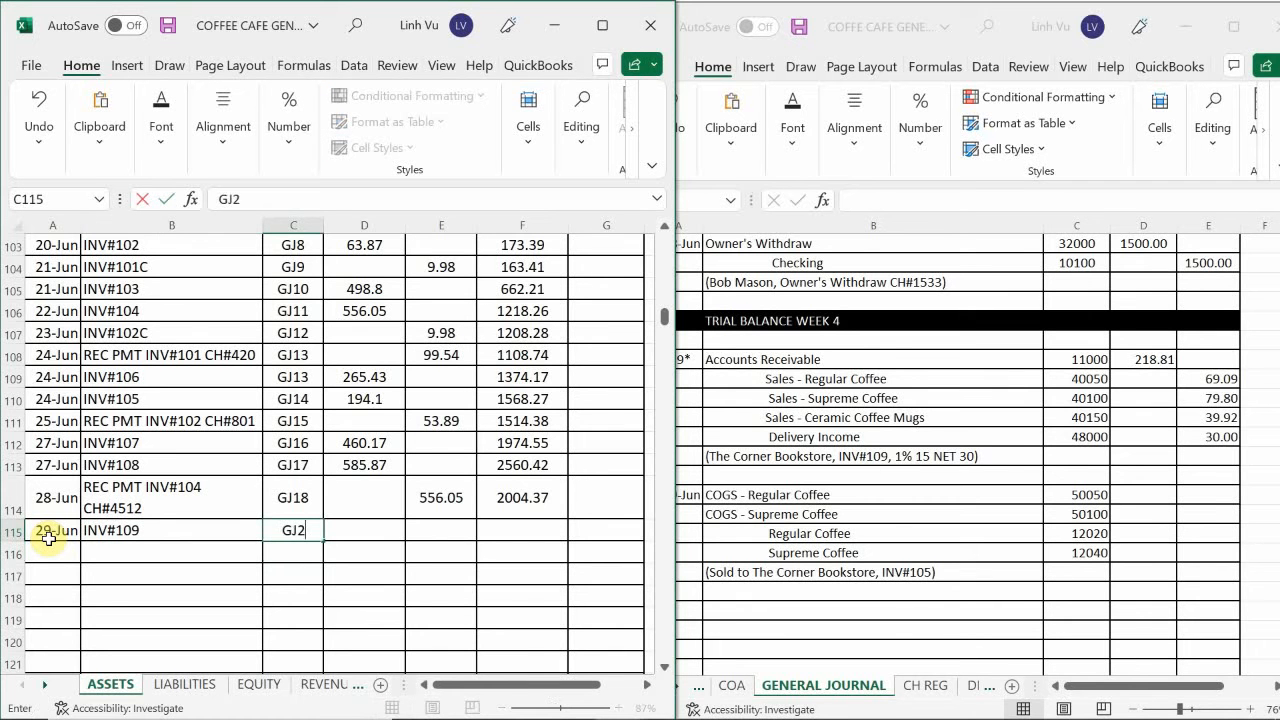
text(0)
key(Tab)
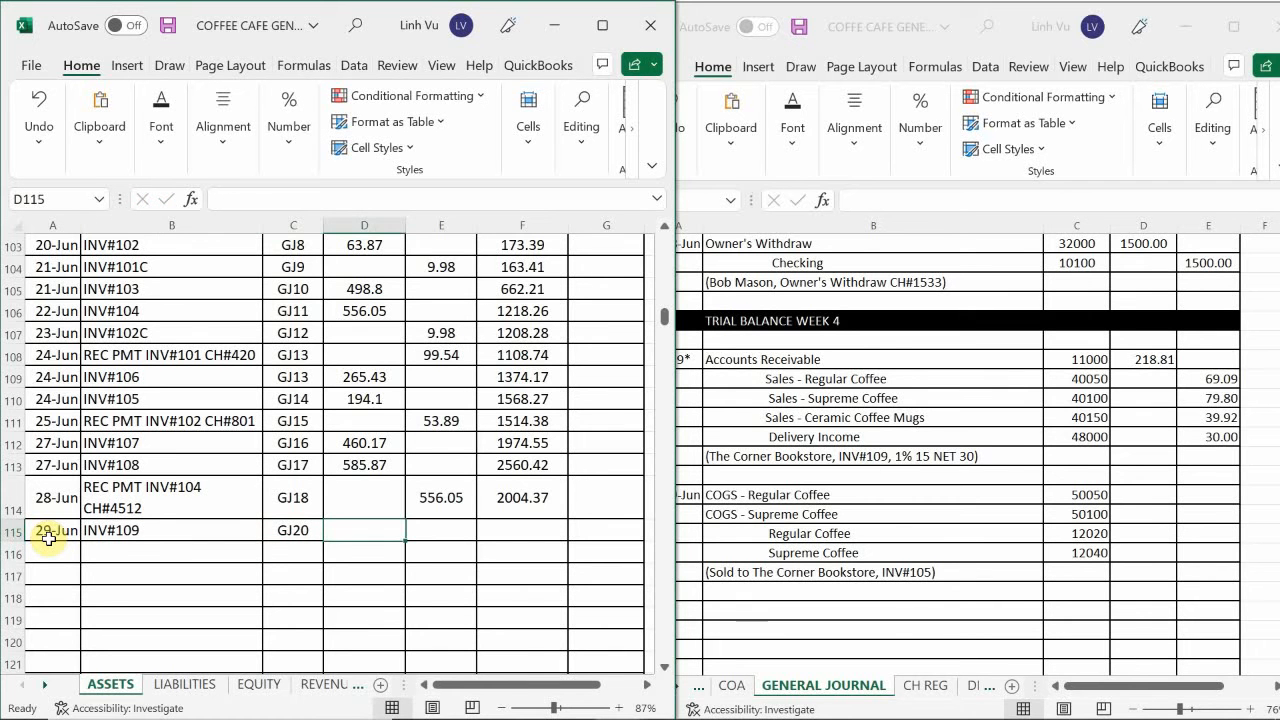
Enter the debit 218.81 in D115 and extend the running balance formula from F114 to F115.
text(1)
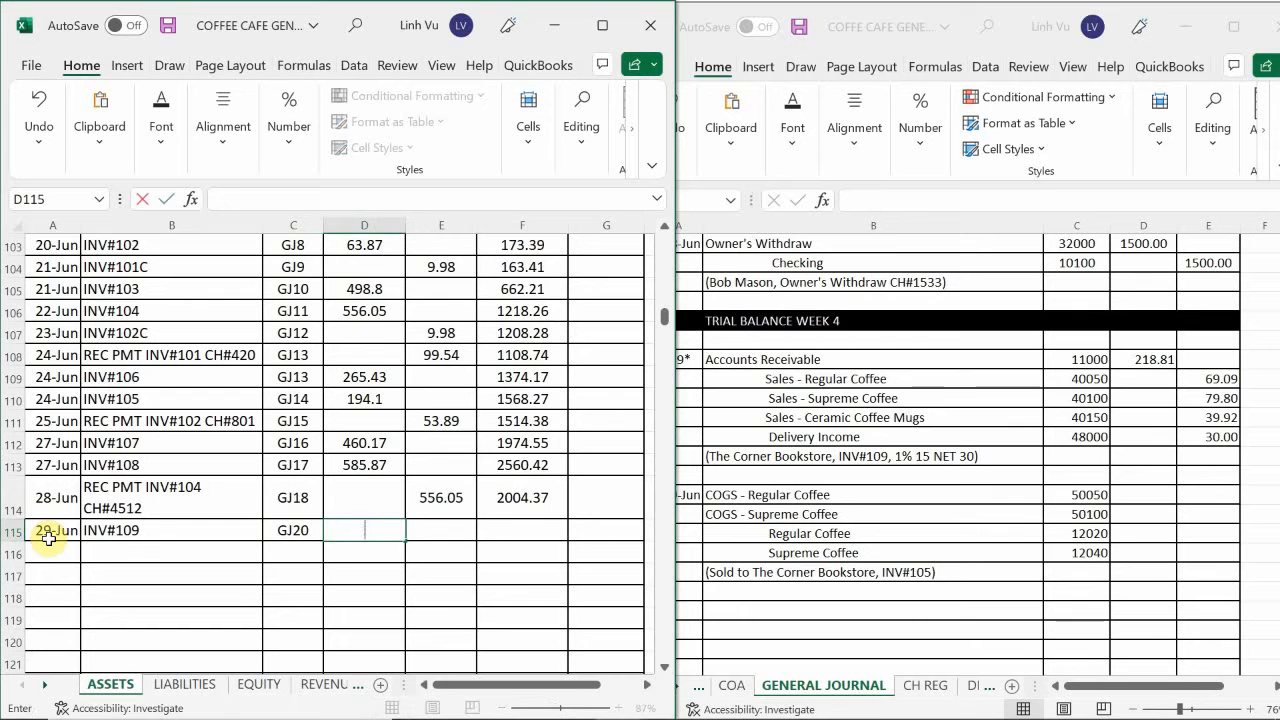
text(28.81)
key(Return)
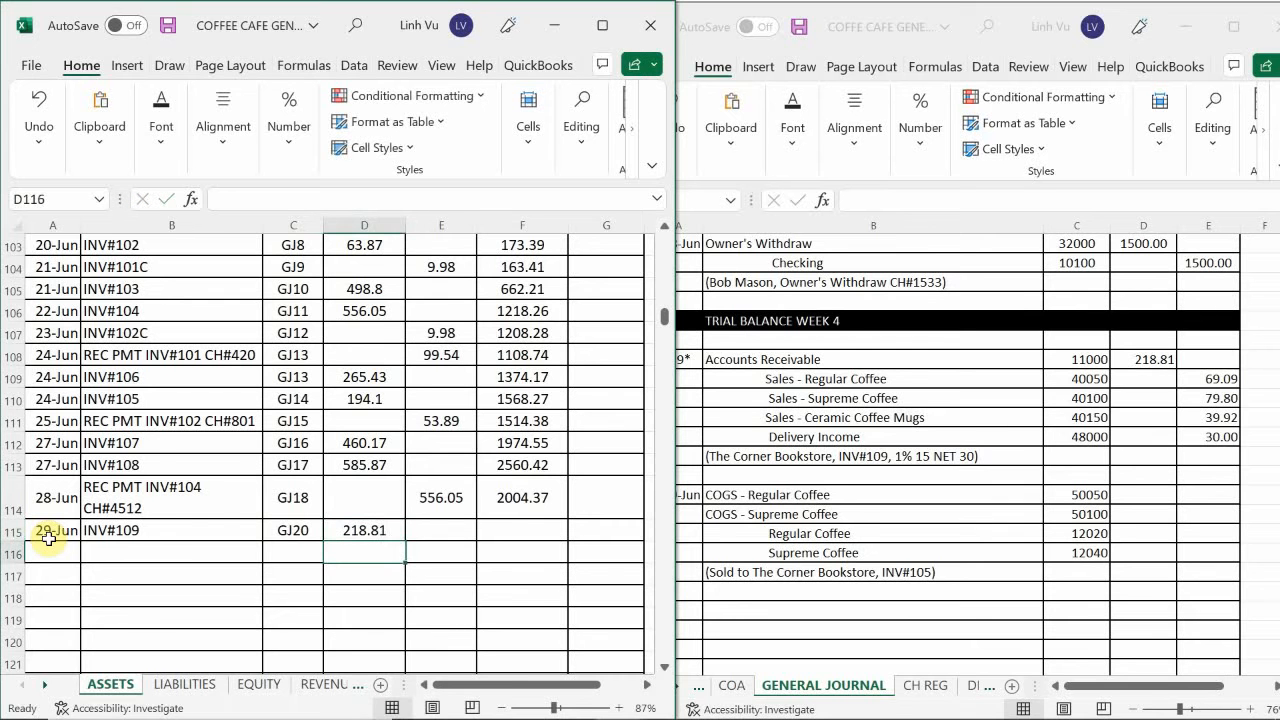
click(540, 505)
drag(568, 518, 564, 546)
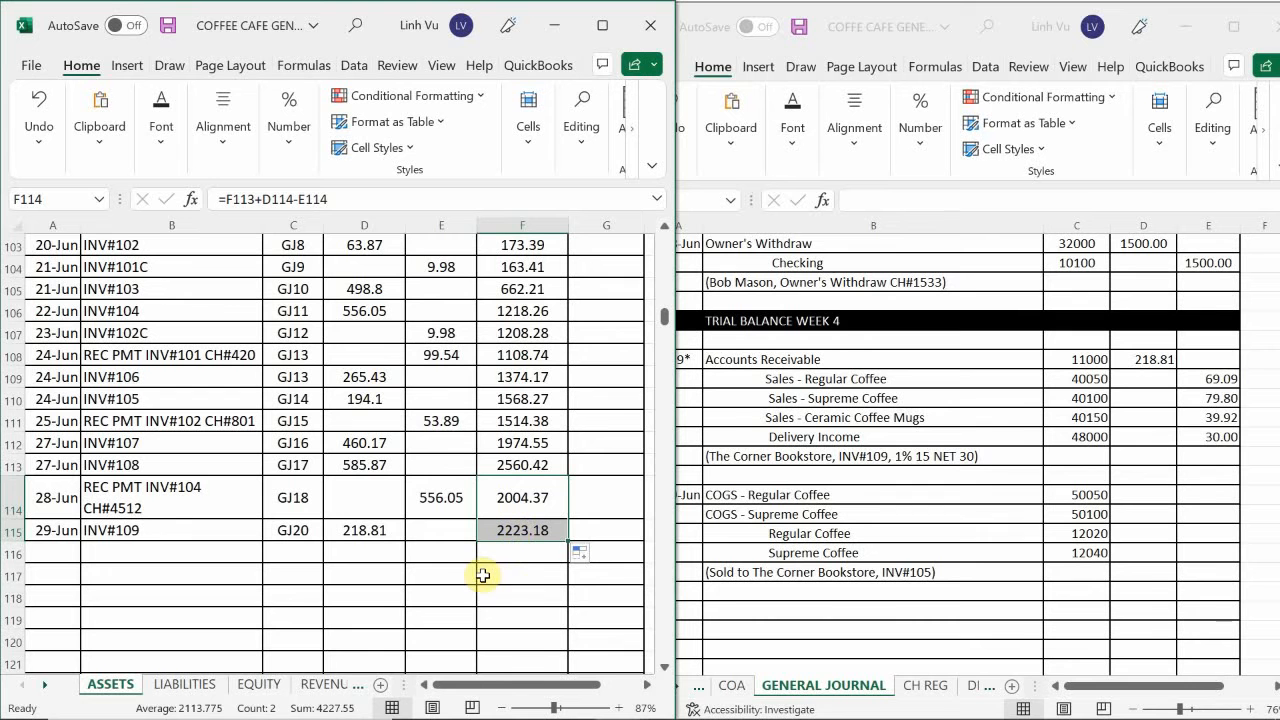
On the REVENUES sheet, enter the date 6/29 in A23 of the Sales – Regular Coffee ledger.
click(323, 686)
scroll(300, 630, up, 20)
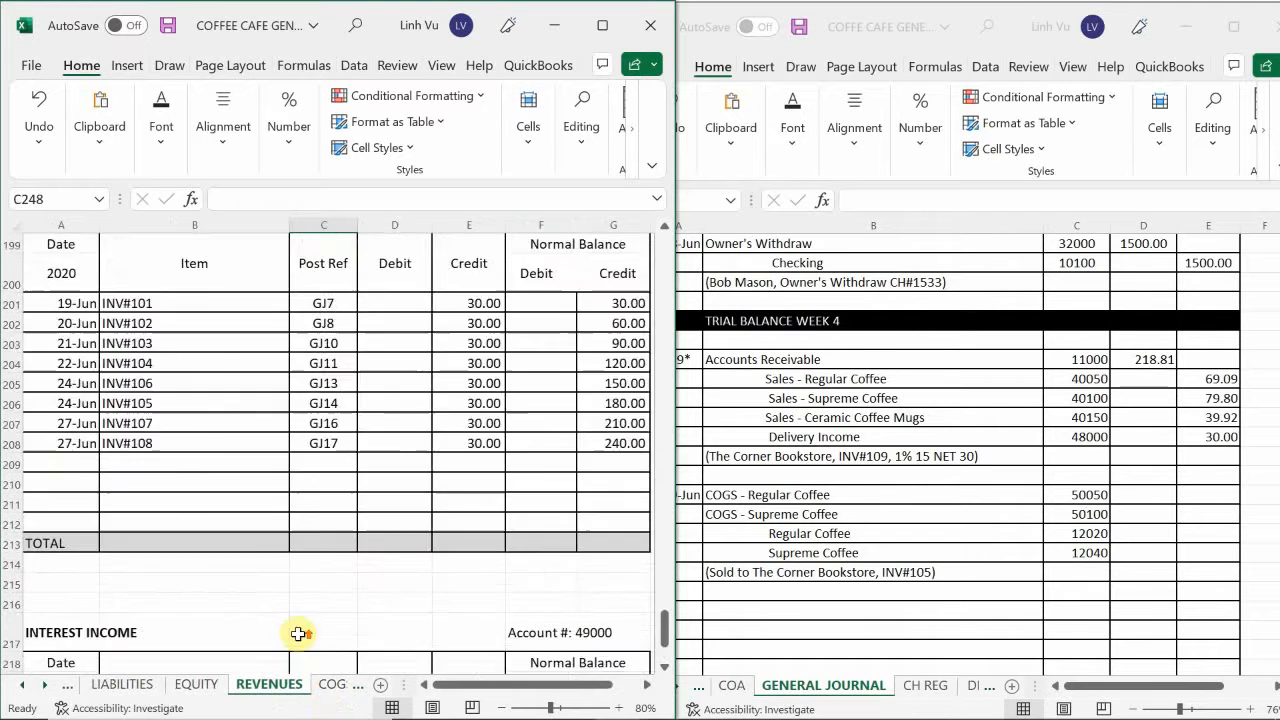
scroll(287, 625, up, 20)
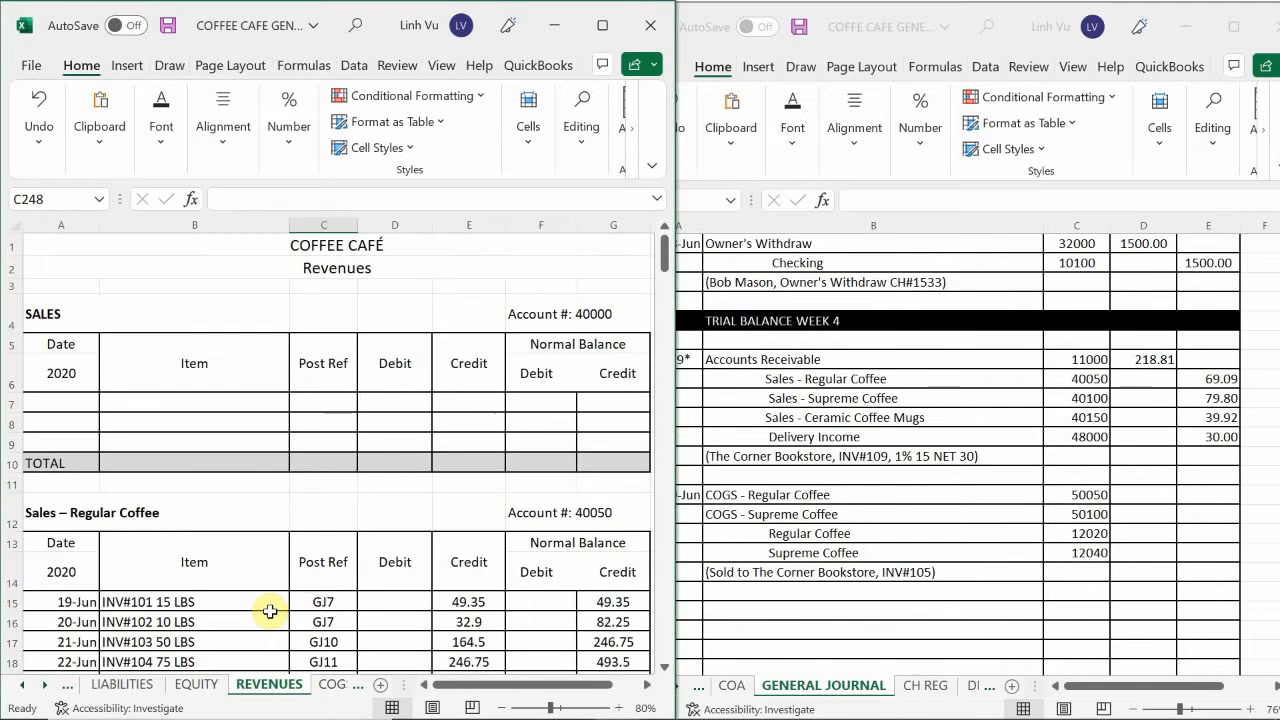
scroll(270, 611, down, 4)
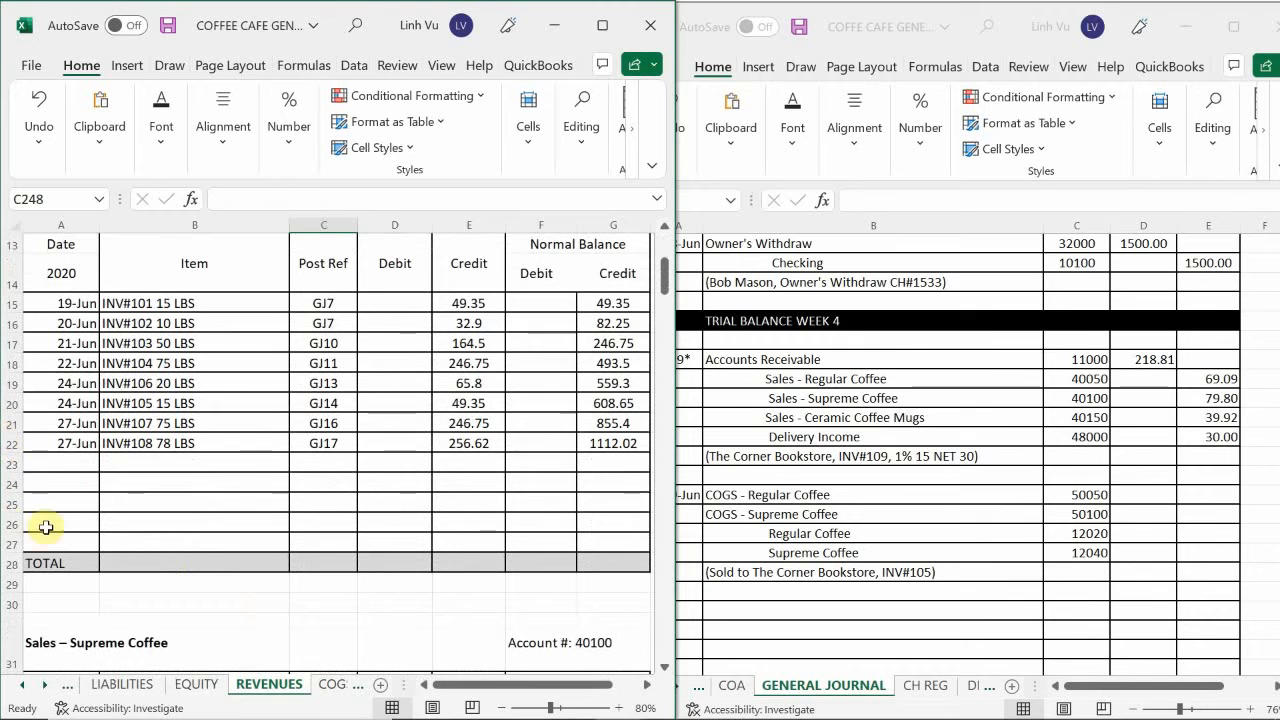
click(67, 469)
key(Up)
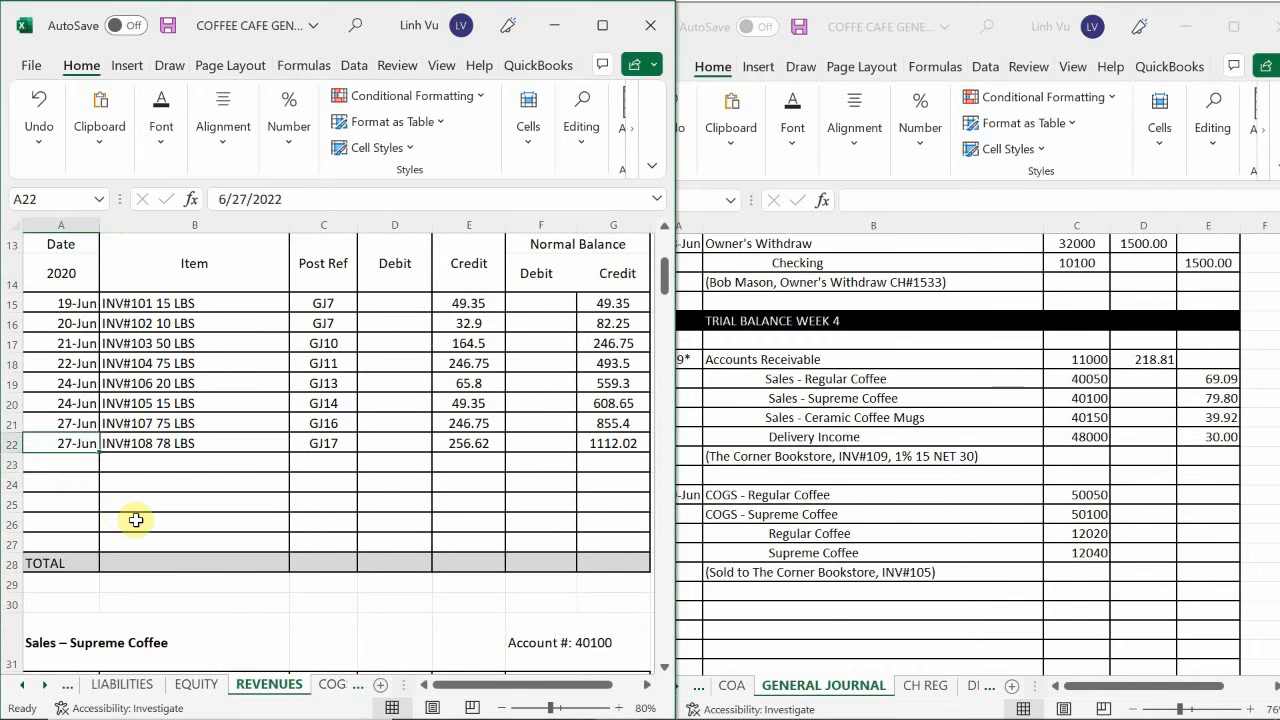
key(Down)
text(6/)
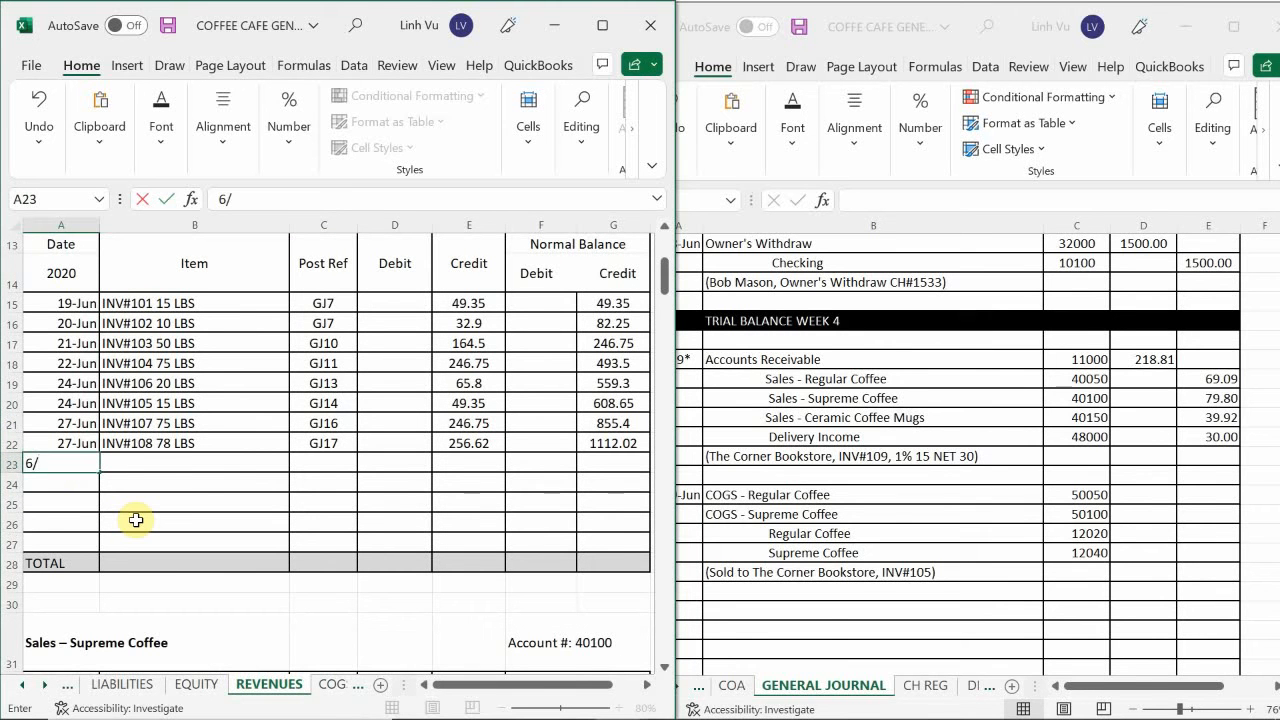
text(29)
key(Return)
Enter the item INV#109 21 LBS in B23 and the post reference GJ20 in C23 of the Regular Coffee ledger.
key(Right)
key(Up)
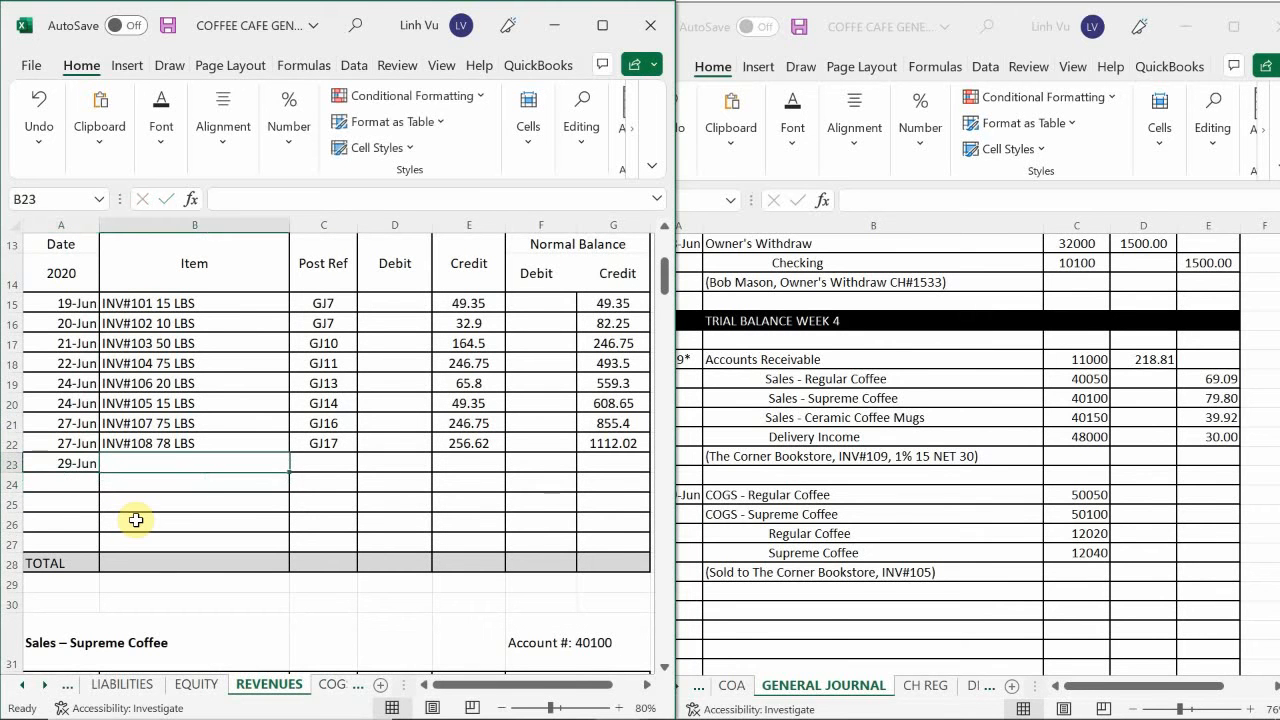
text(INV$)
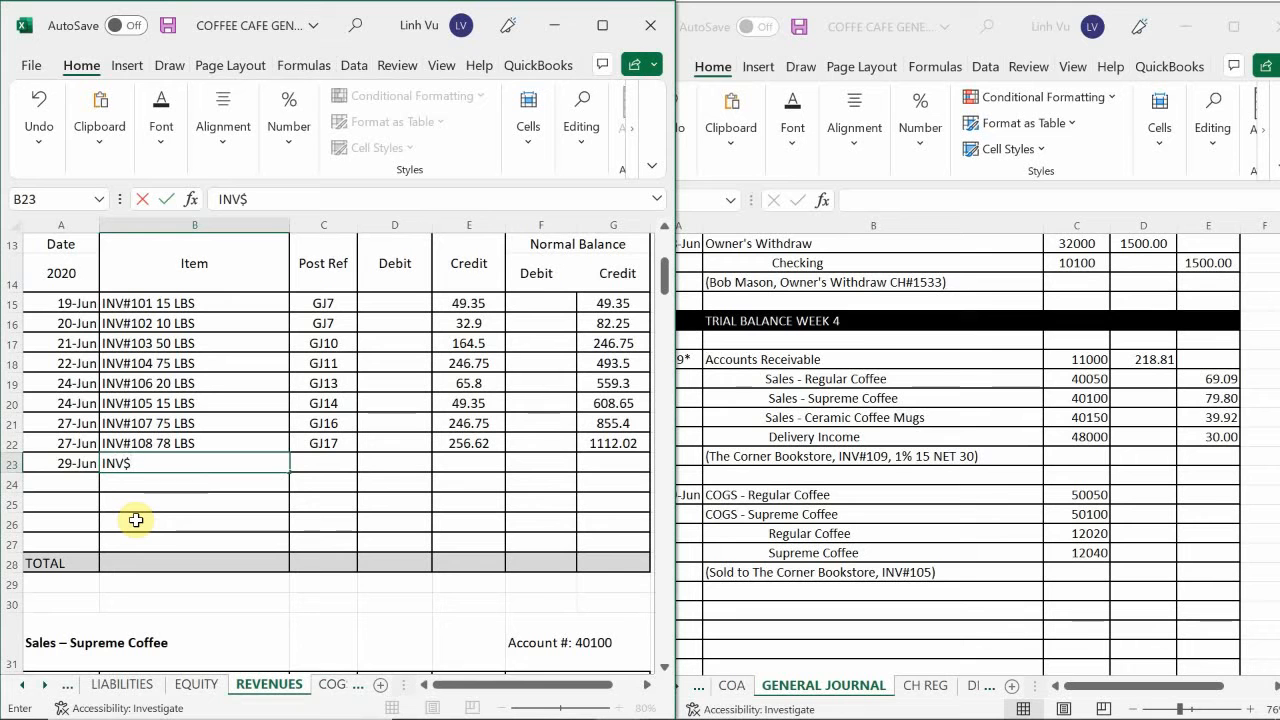
text(#109 21 LBS)
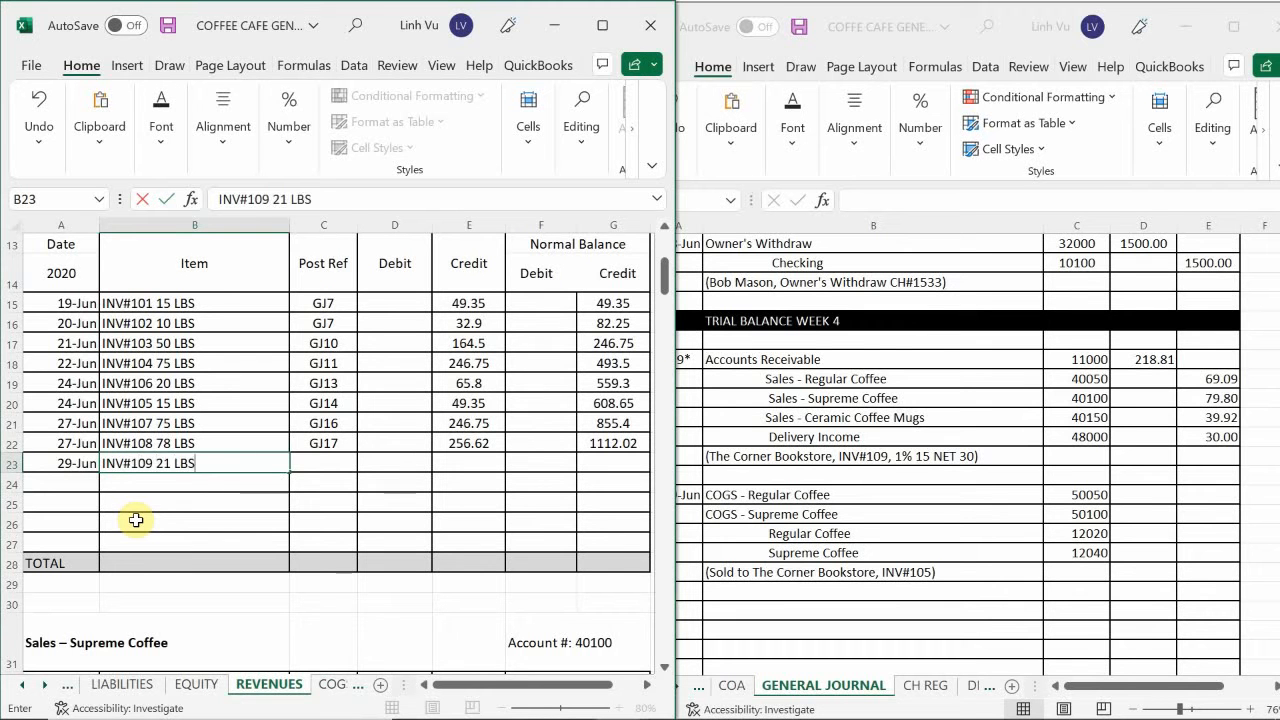
key(Tab)
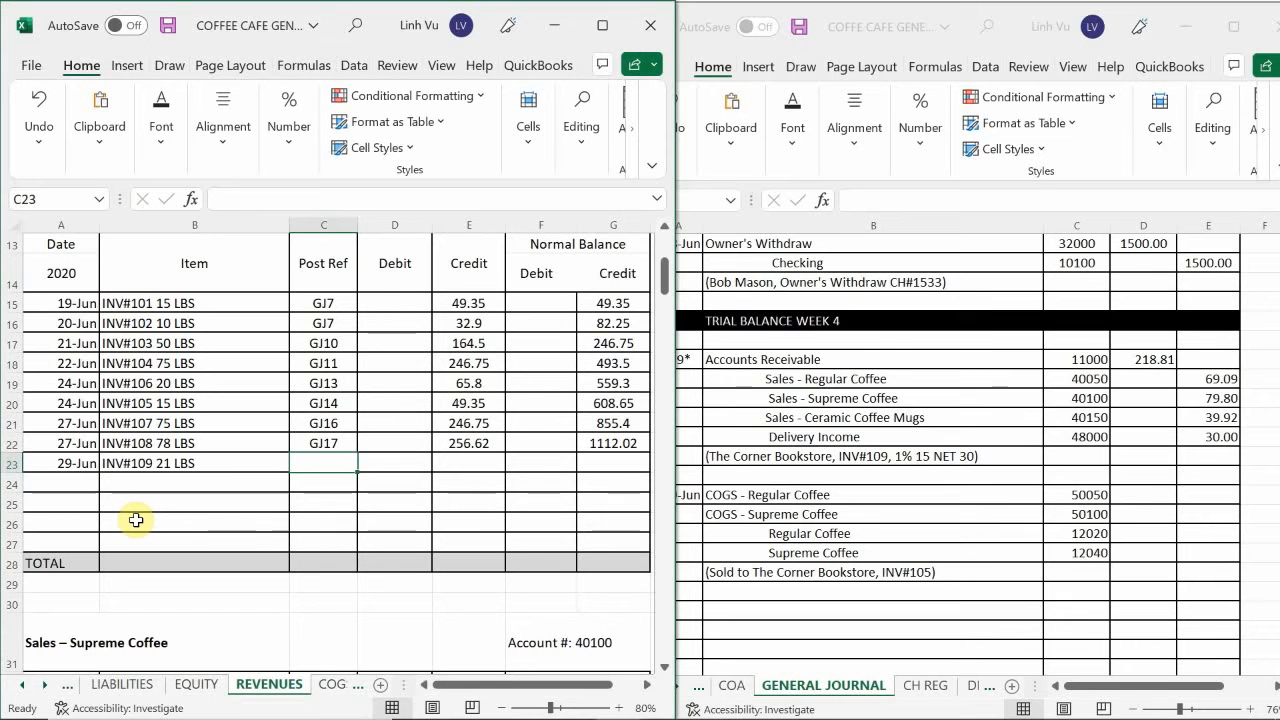
text(GJ)
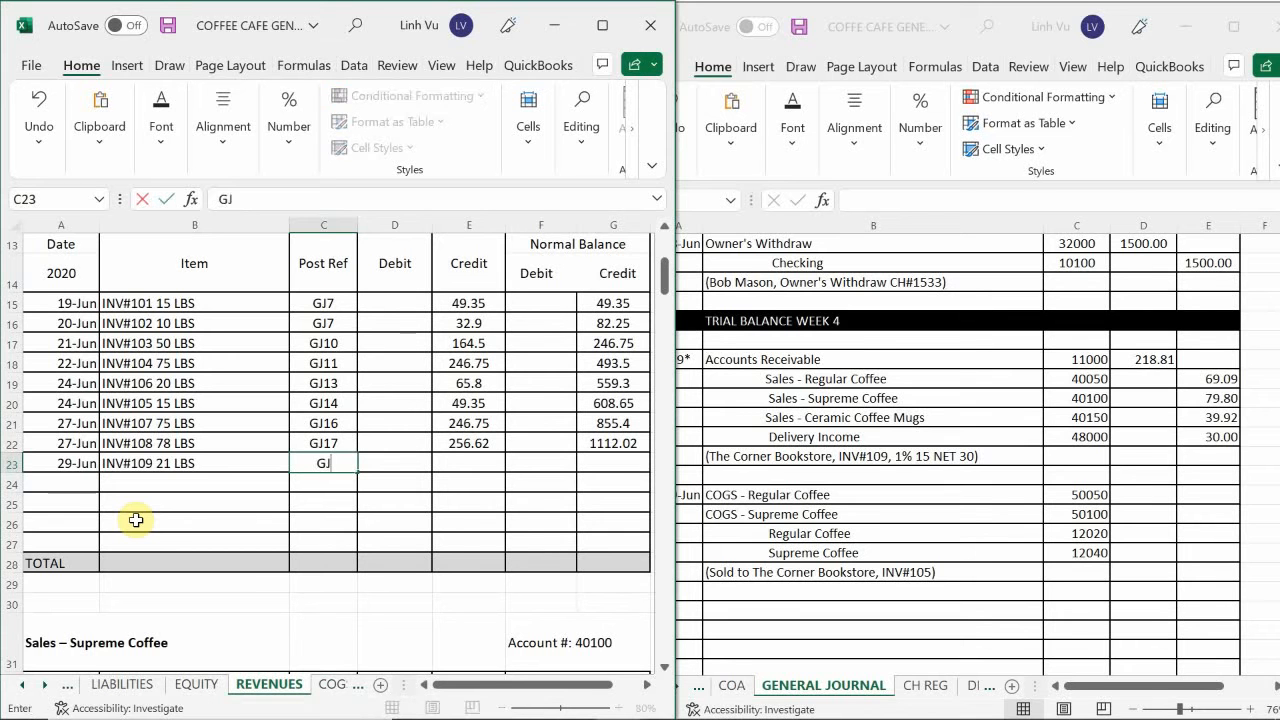
text(20)
key(Tab)
key(Tab)
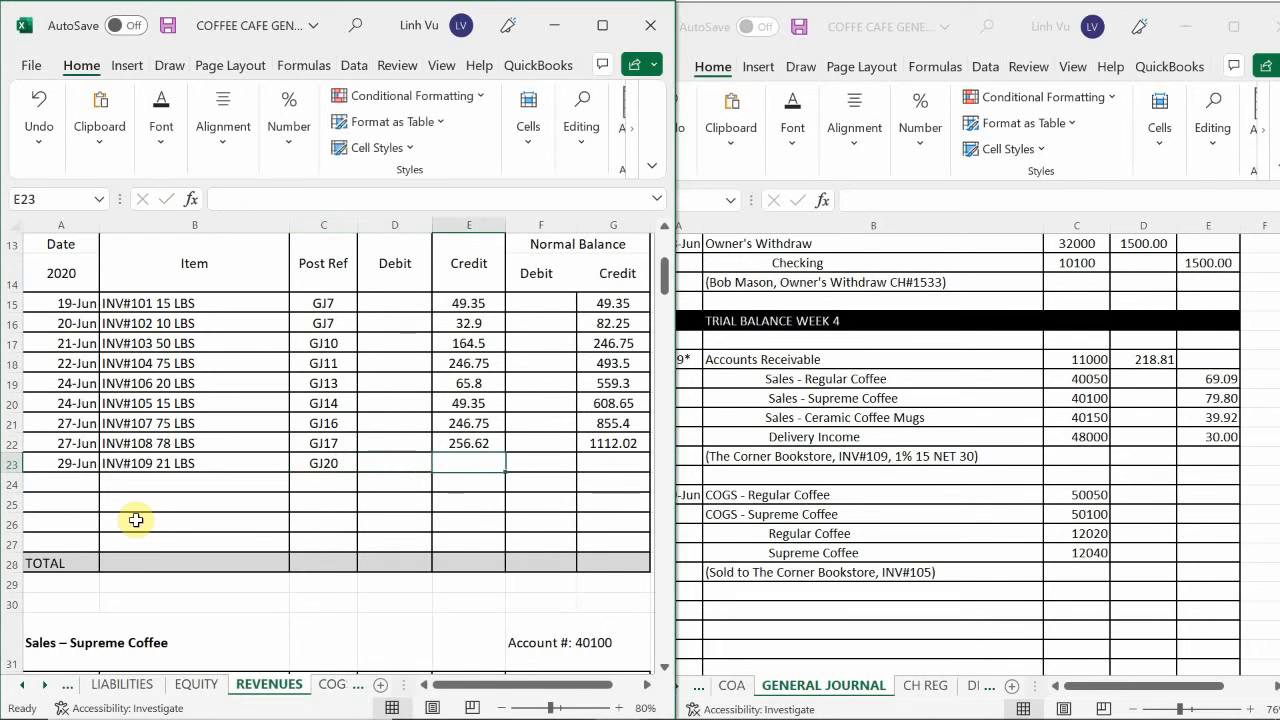
Enter the credit 69.09 in E23 and extend the Regular Coffee running balance formula from G22 to G23.
text(69.09)
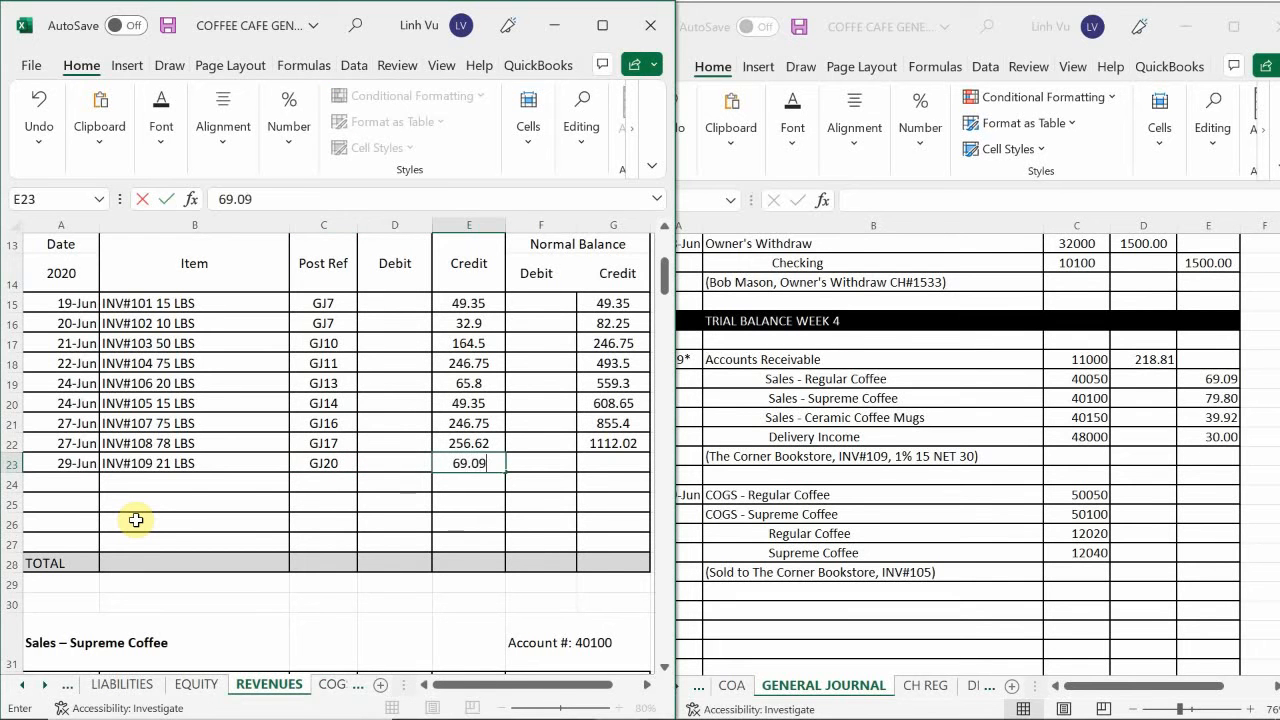
key(Return)
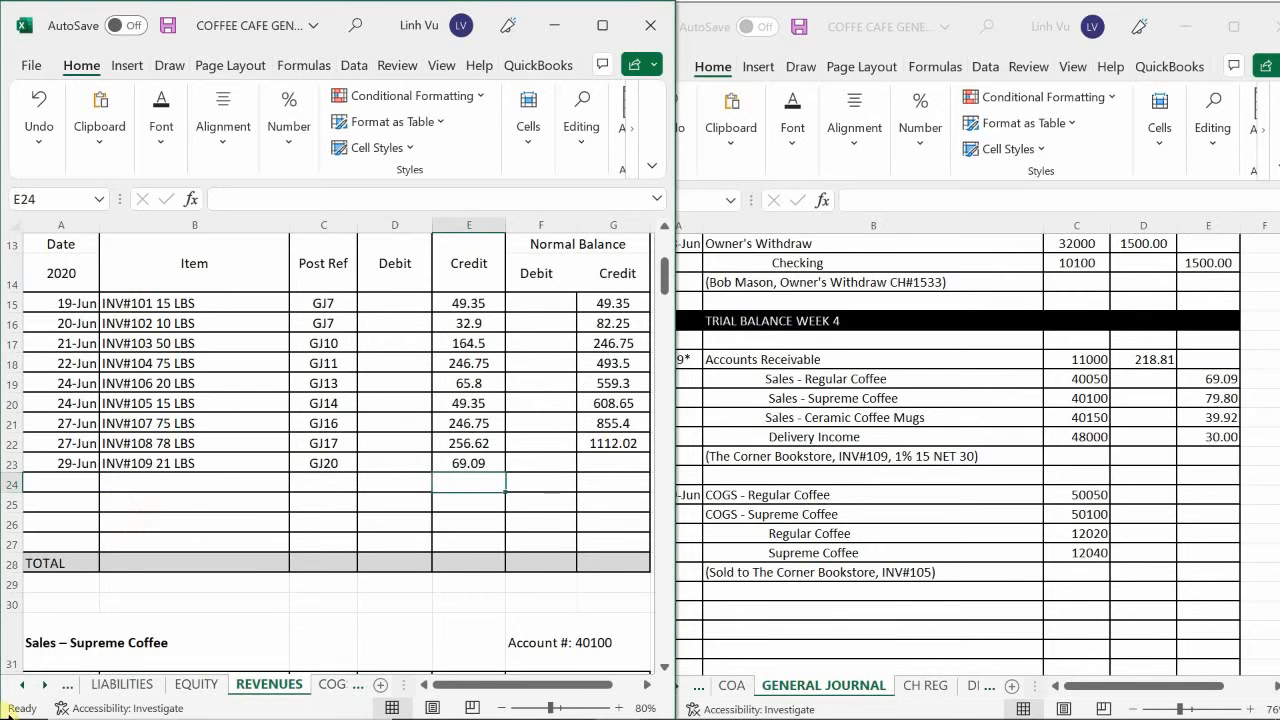
click(608, 442)
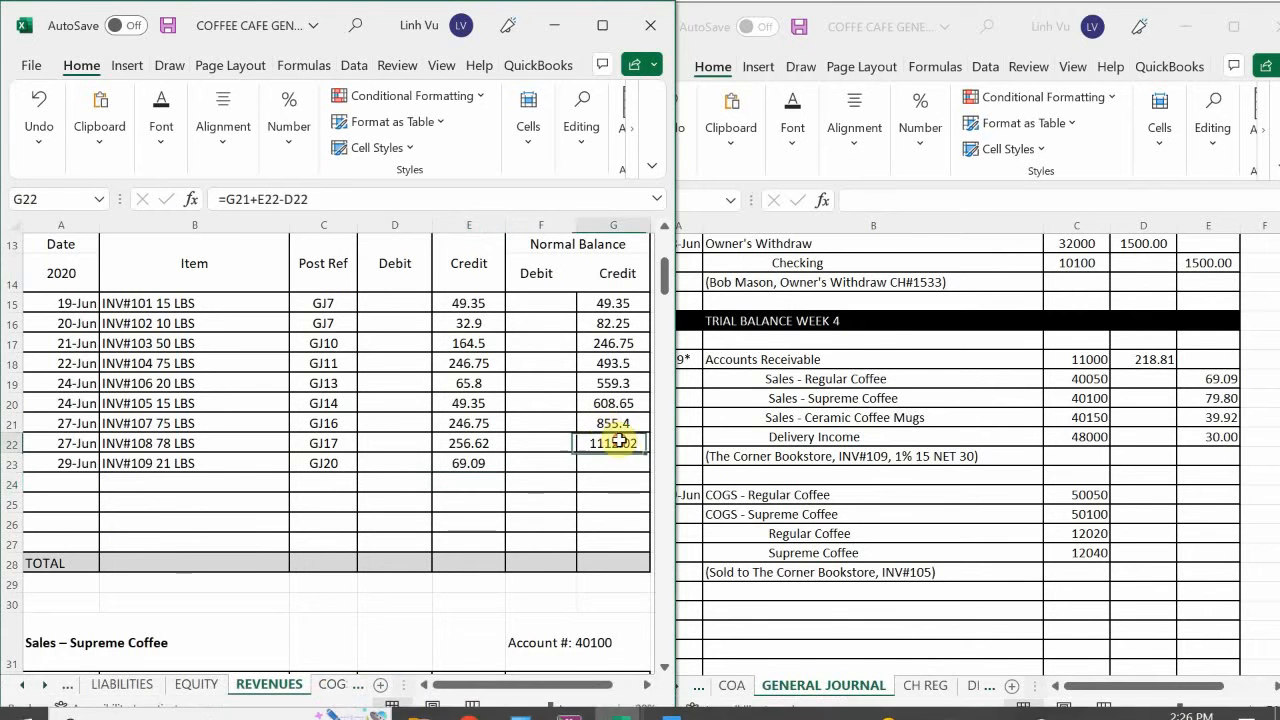
drag(647, 467, 647, 468)
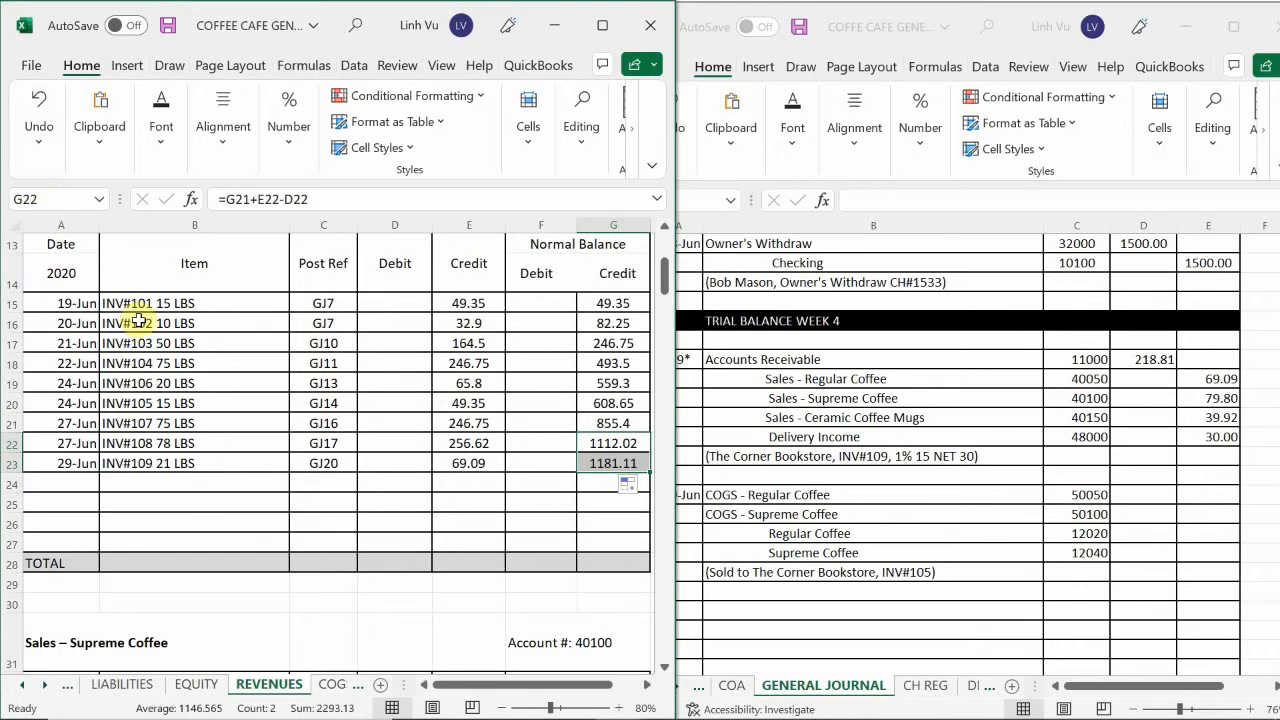
Enter the date 6/29 in A42, the first empty row of the Sales – Supreme Coffee ledger.
click(185, 518)
scroll(187, 515, down, 2)
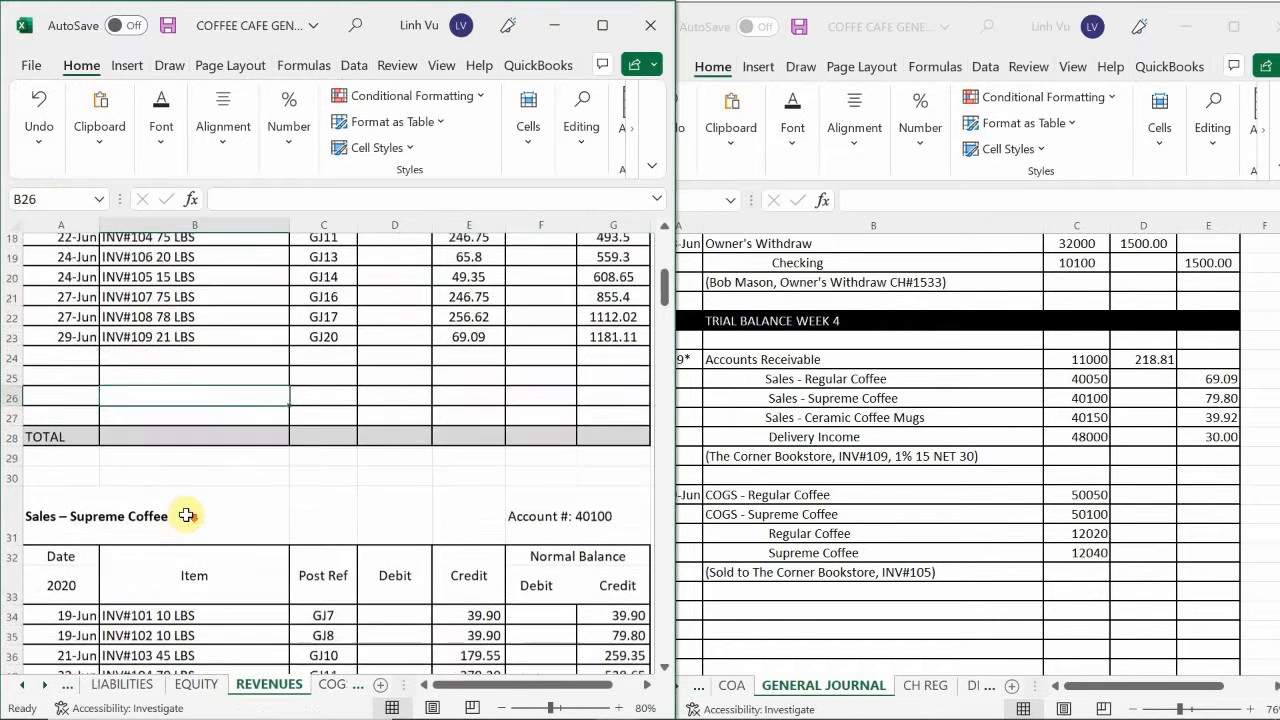
scroll(187, 515, down, 5)
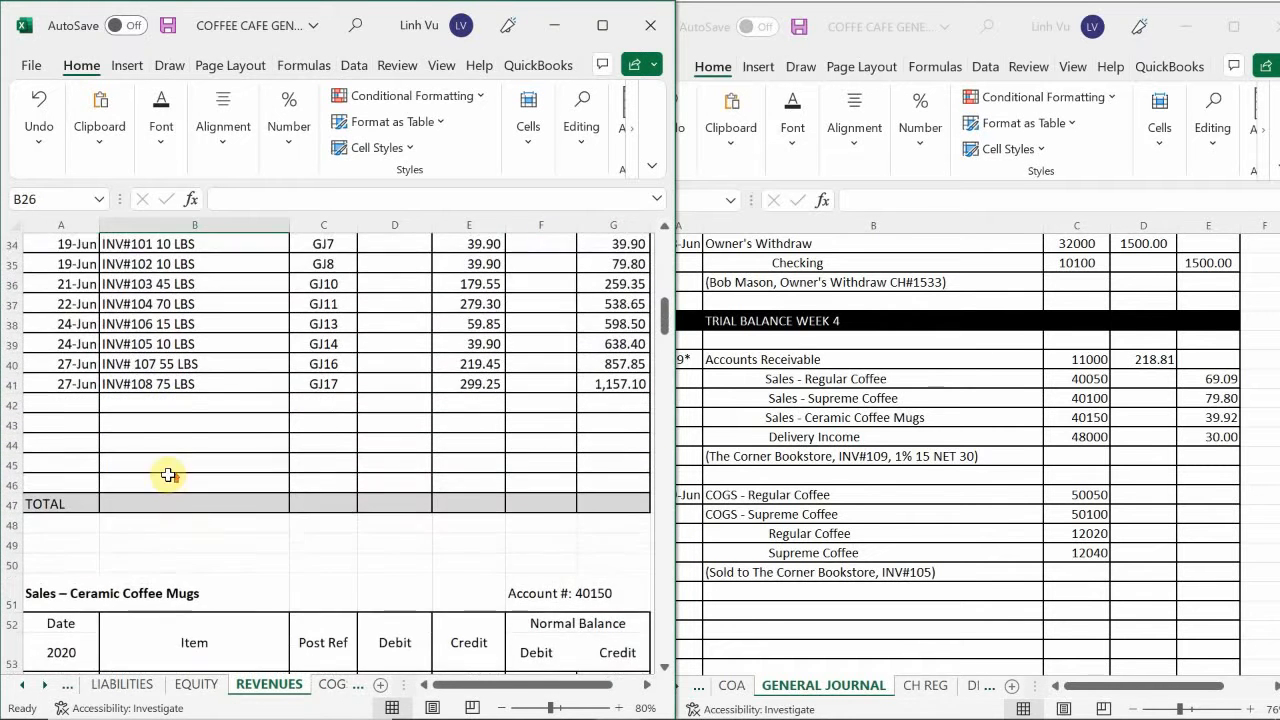
scroll(168, 475, up, 2)
click(83, 520)
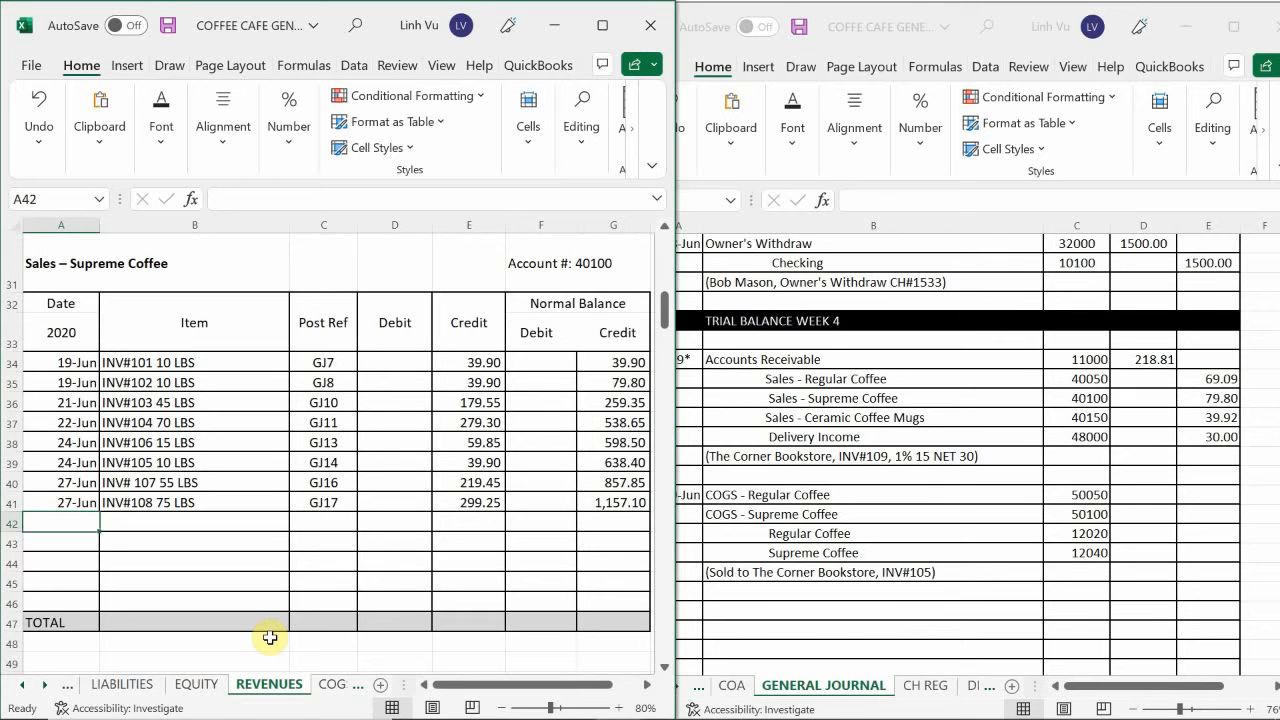
text(6)
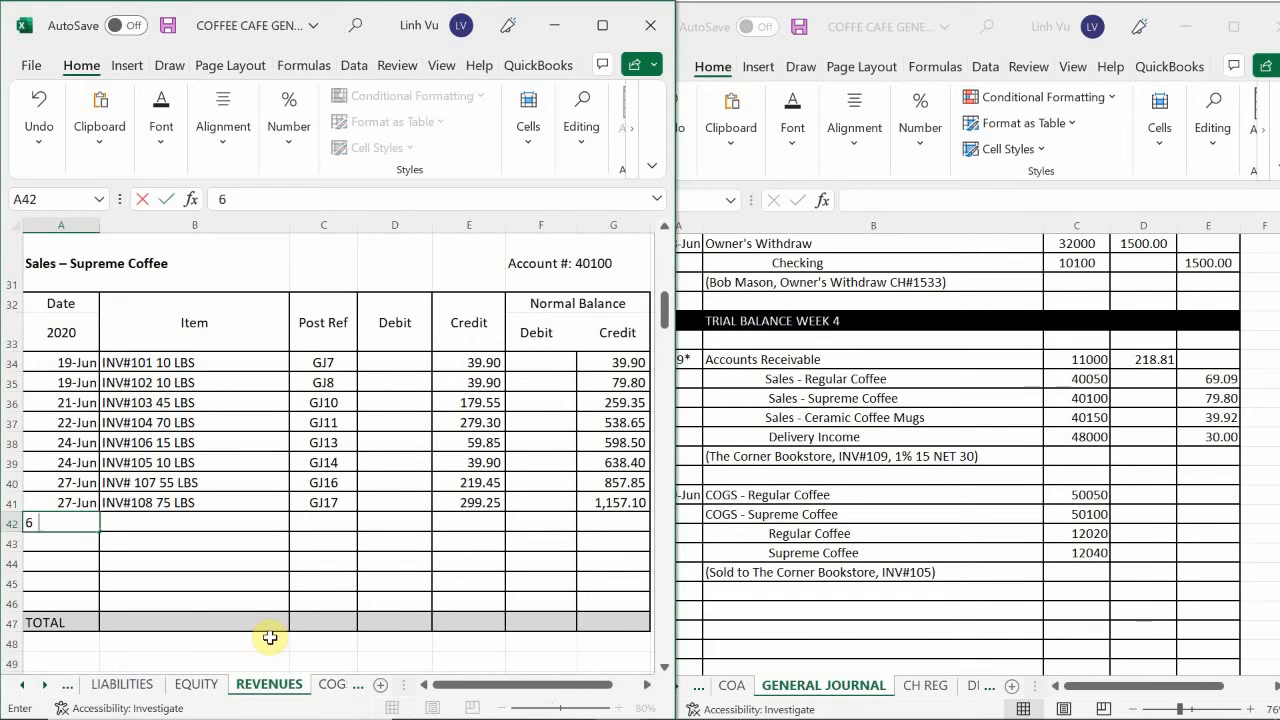
text(/29)
key(Return)
Enter the item INV#109 20 LBS in B42 and the post reference GJ20 in C42 of the Supreme Coffee ledger.
key(Up)
key(Right)
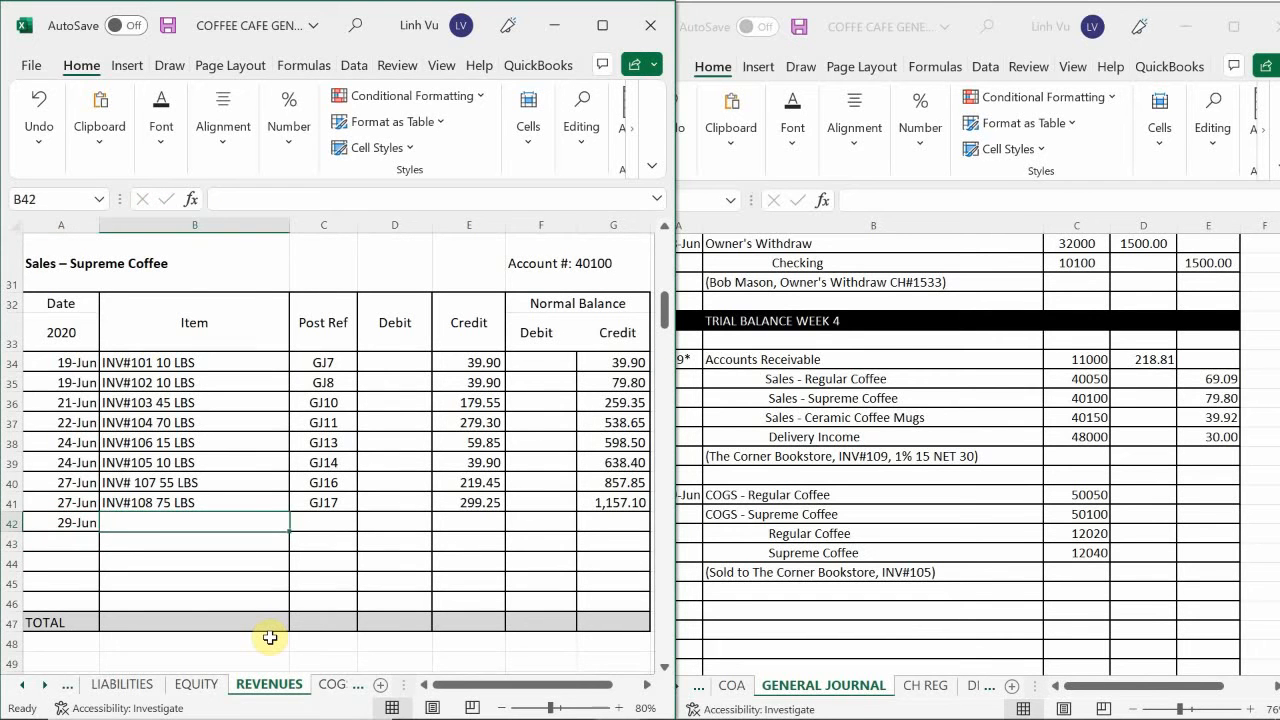
text(INV#109)
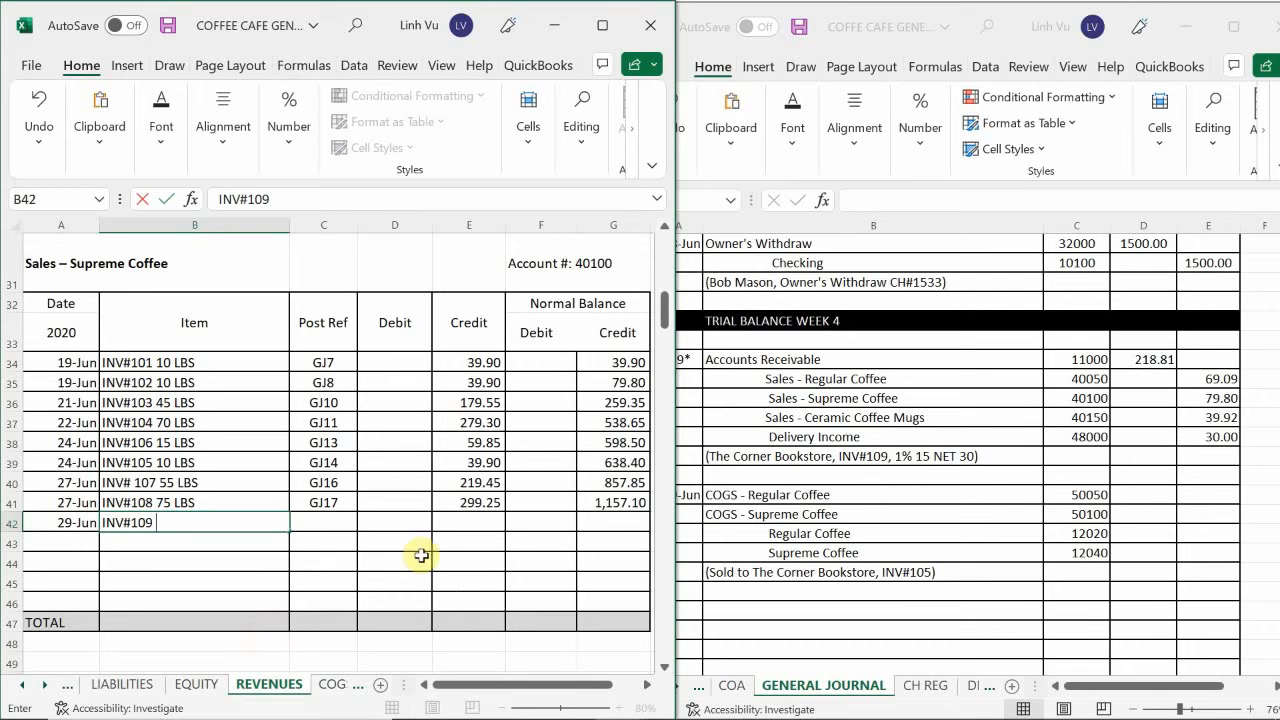
mouse_move(528, 697)
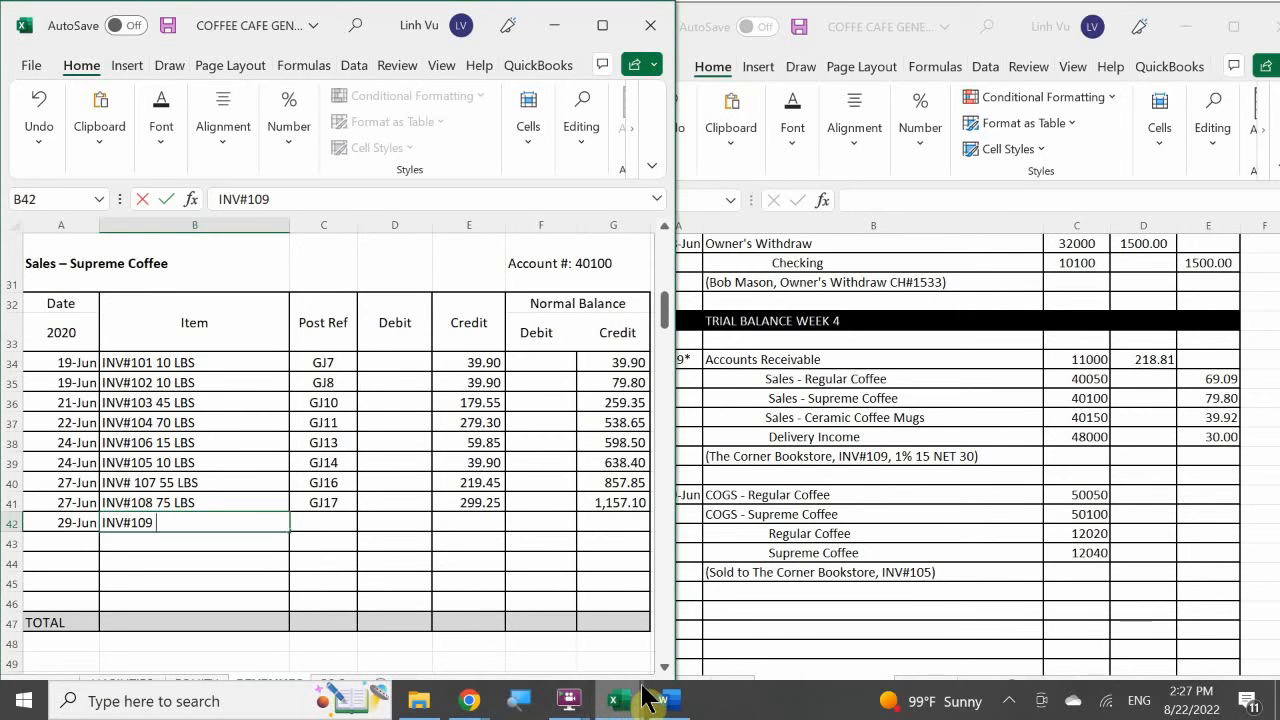
mouse_move(665, 705)
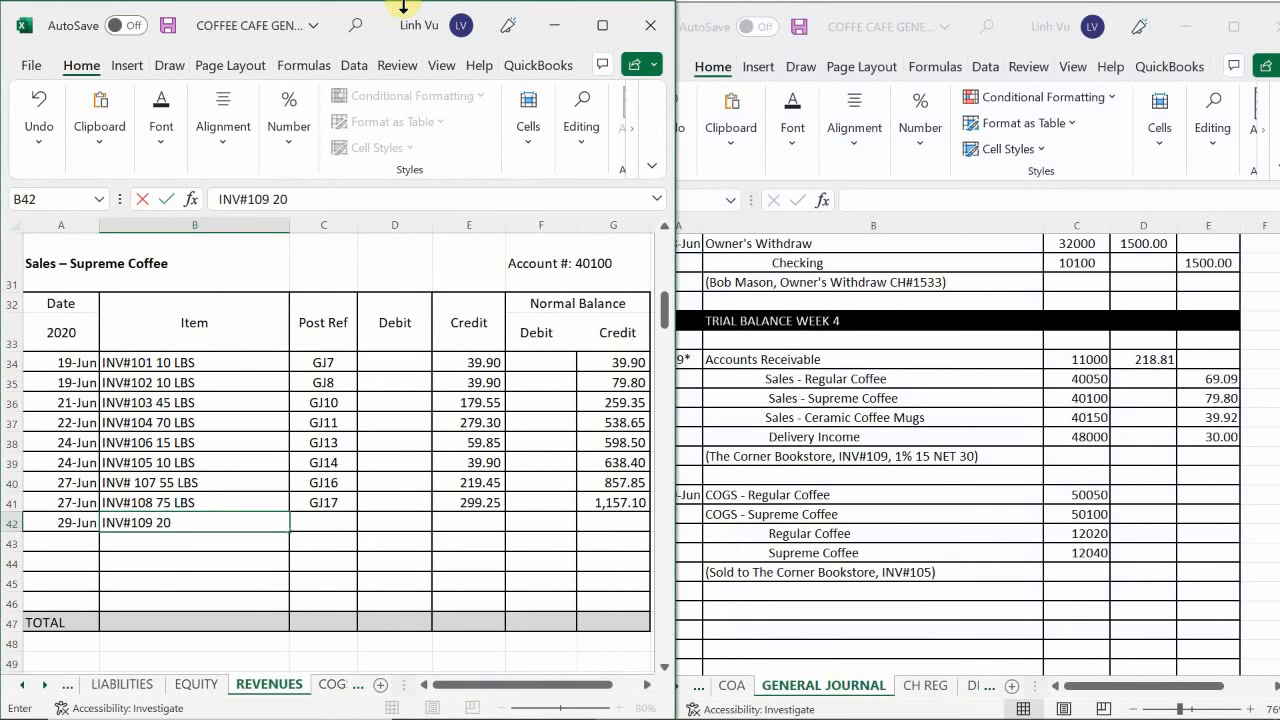
key(Tab)
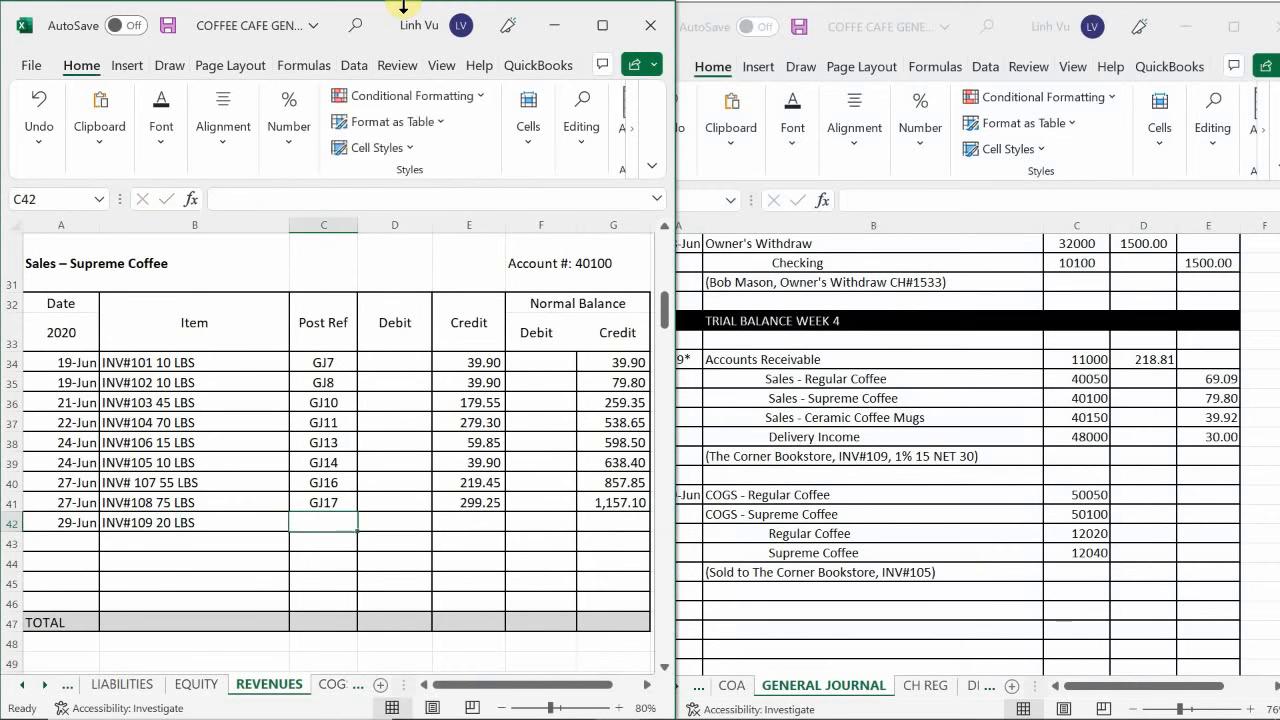
text(GJ20)
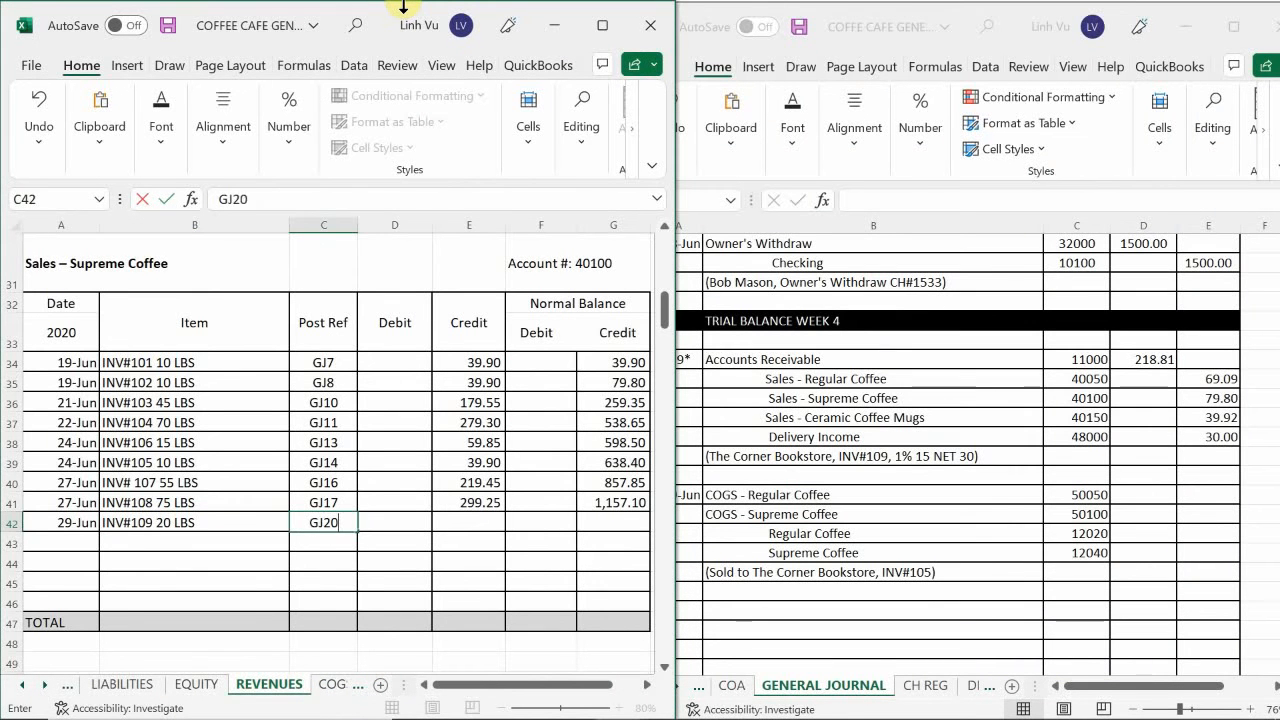
key(Return)
Enter the credit 79.80 in E42 for the Supreme Coffee sale on INV#109.
key(Right)
key(Up)
key(Right)
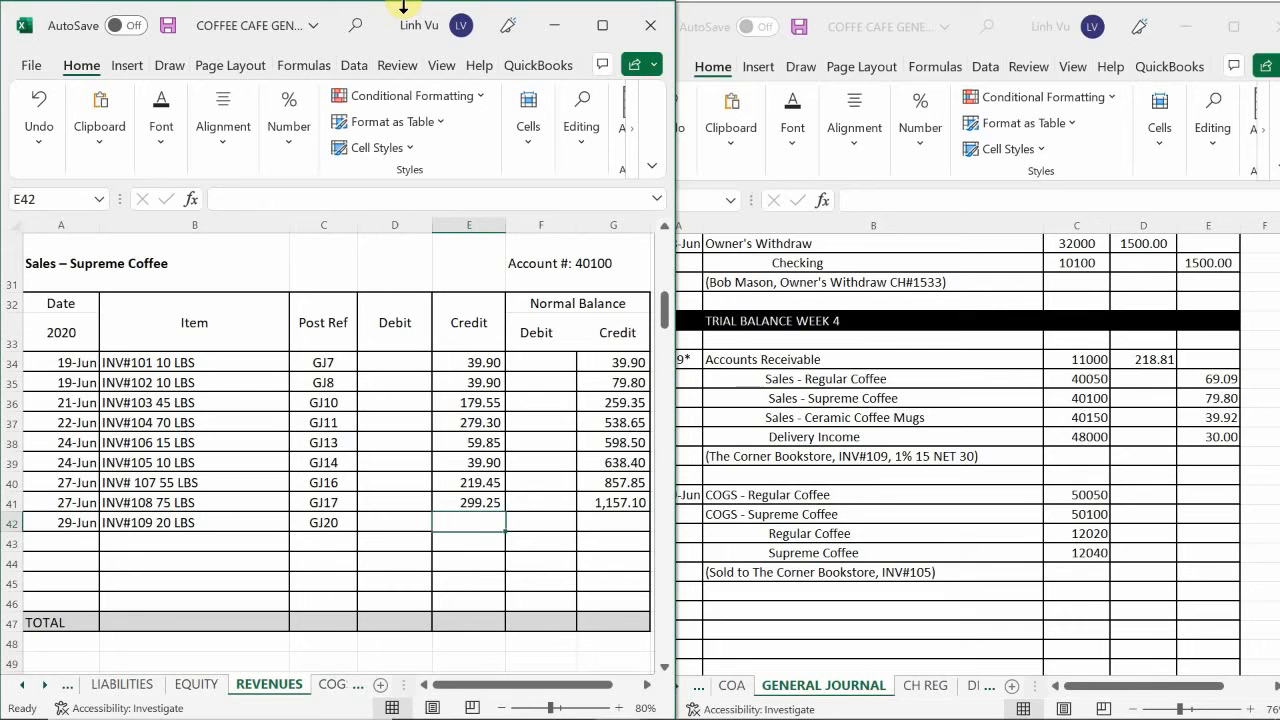
text(7)
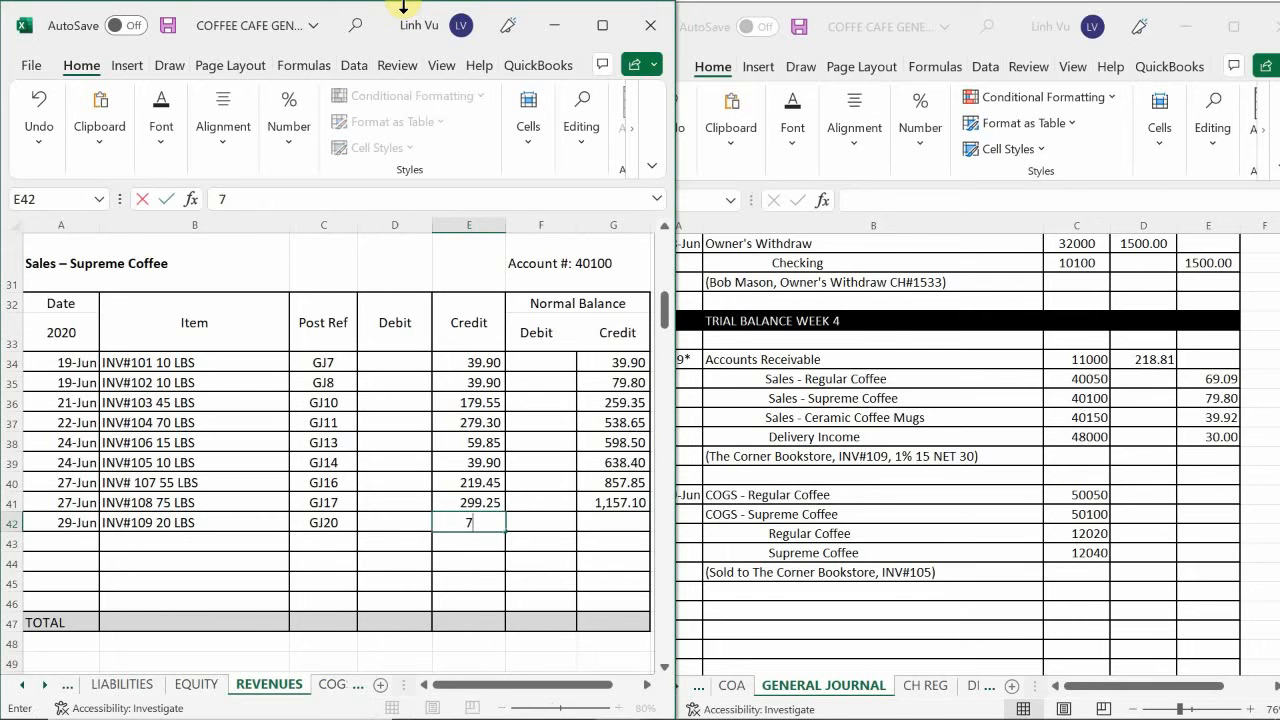
text(9.80)
key(Return)
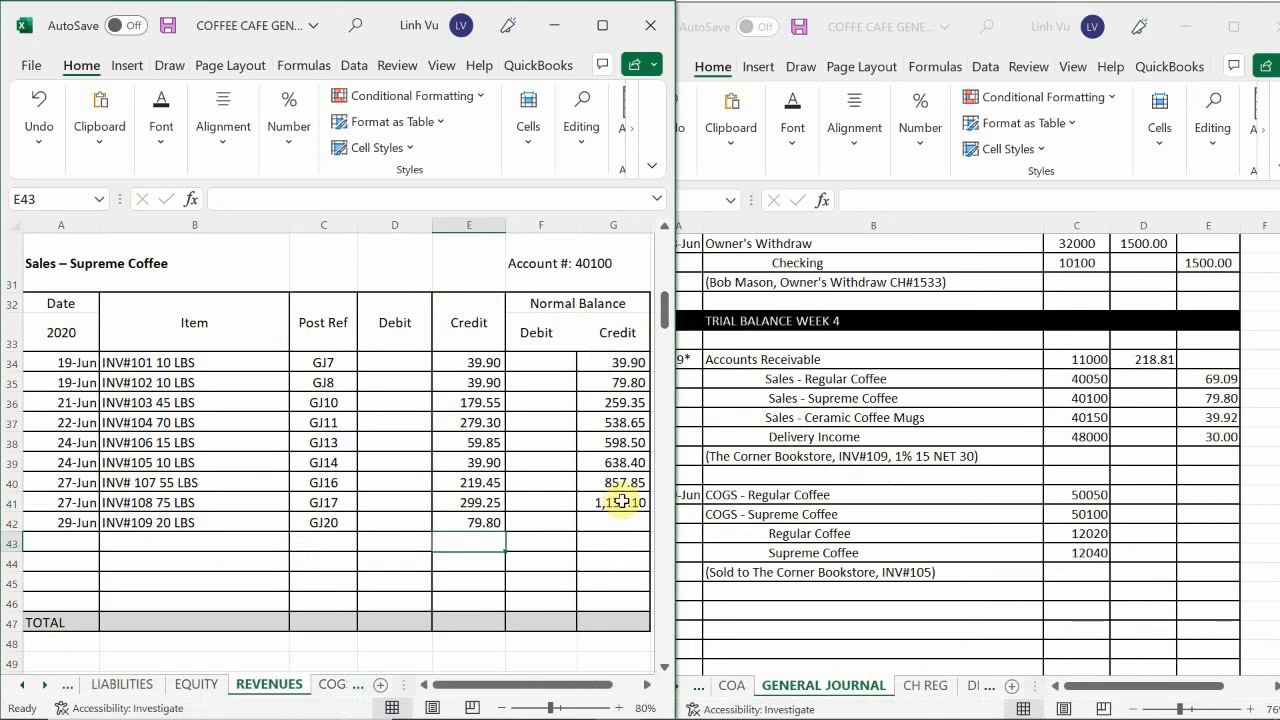
Extend the Supreme Coffee running balance formula from G41 to G42.
click(622, 501)
drag(650, 512, 658, 536)
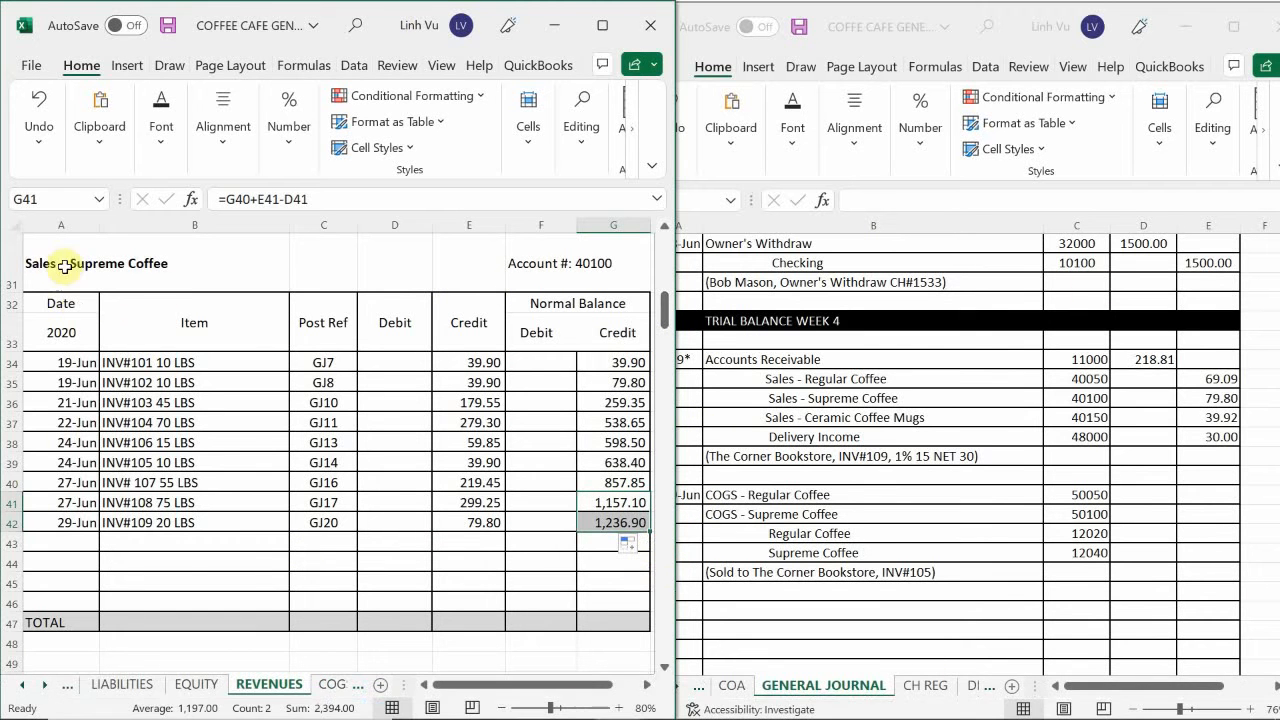
click(169, 584)
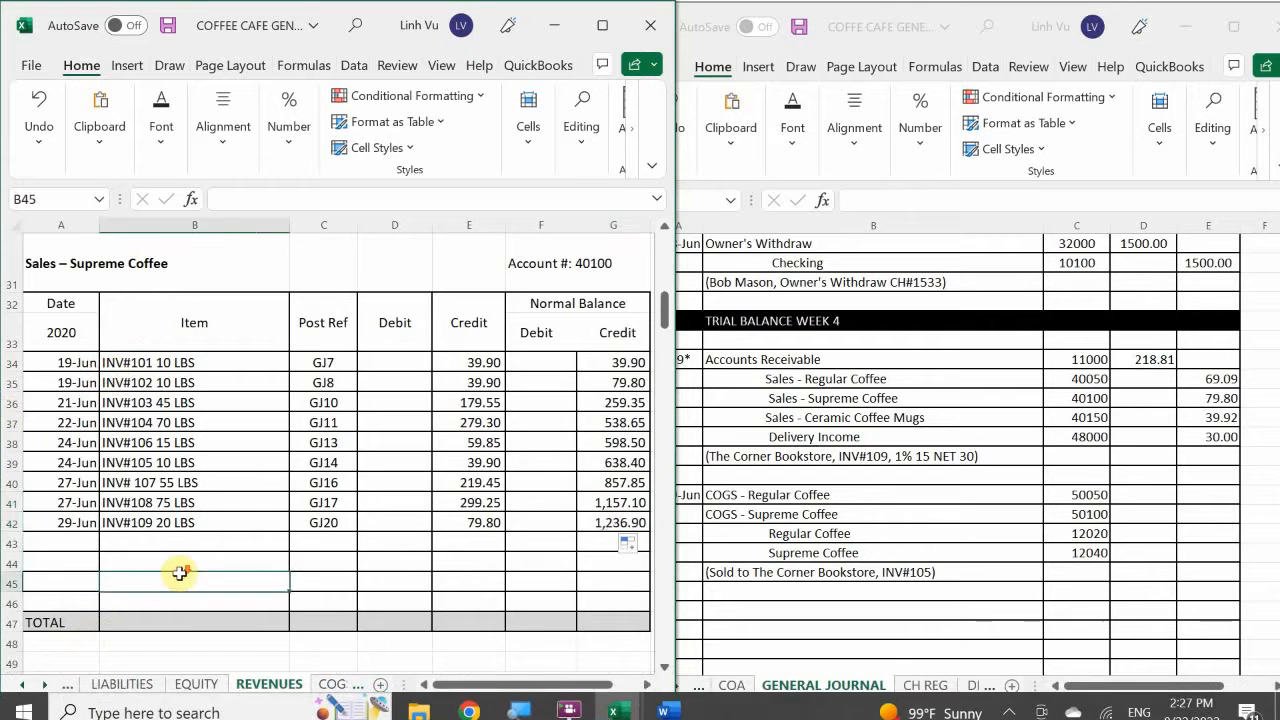
Enter the date 6/29 in A71, the first empty row of the Ceramic Coffee Mugs sales ledger.
scroll(175, 578, down, 9)
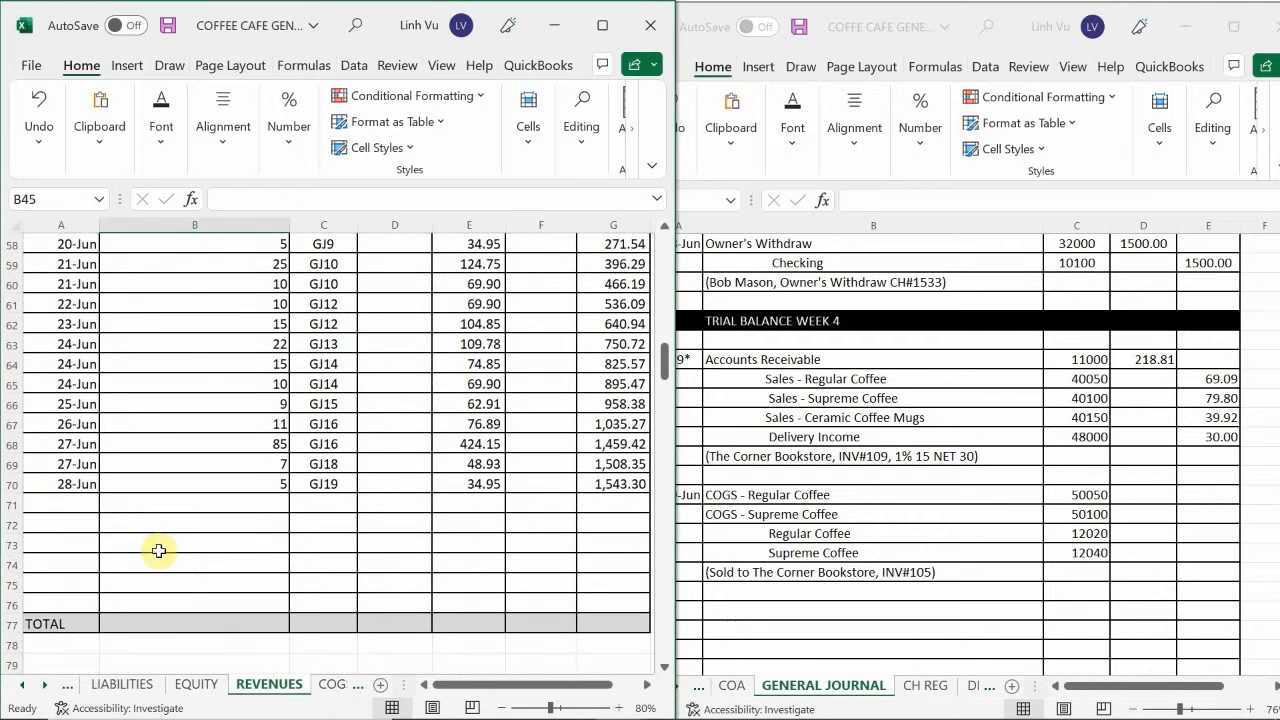
click(62, 505)
text(6)
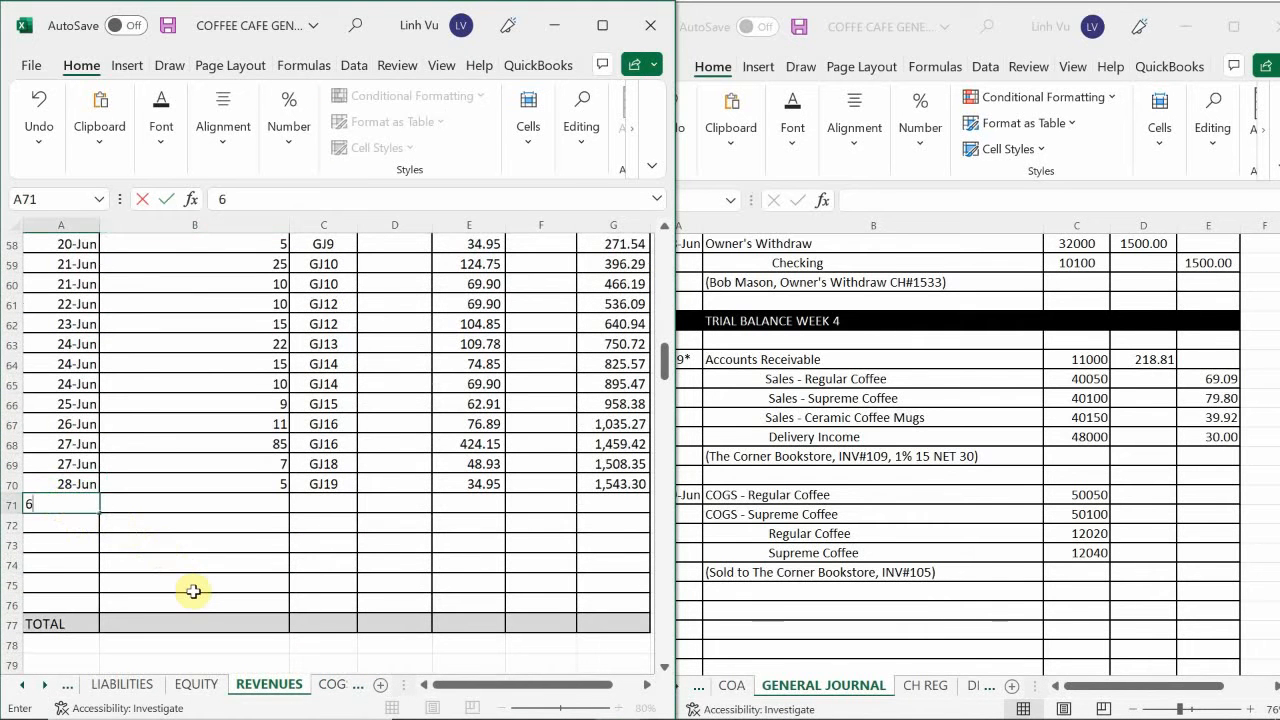
text(/29)
key(Return)
key(Right)
key(Up)
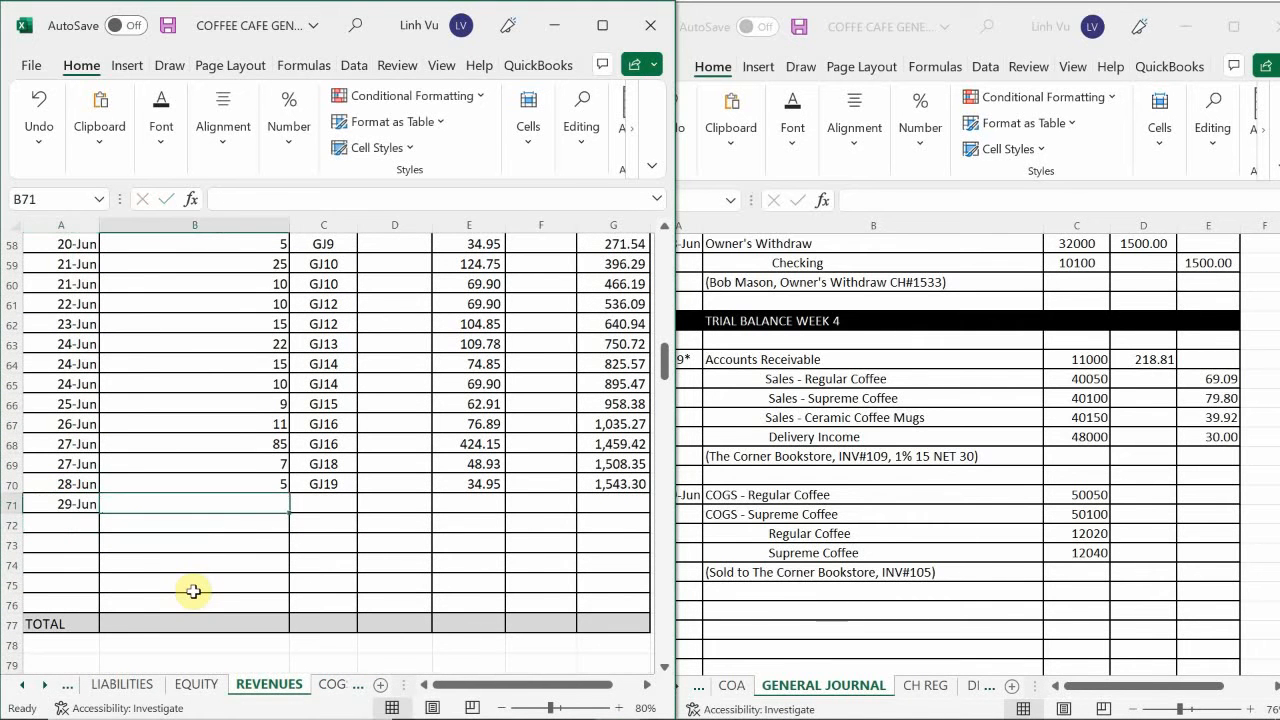
Enter the quantity 8 in B71 and the post reference GJ20 in C71 of the Ceramic Coffee Mugs ledger.
text(8)
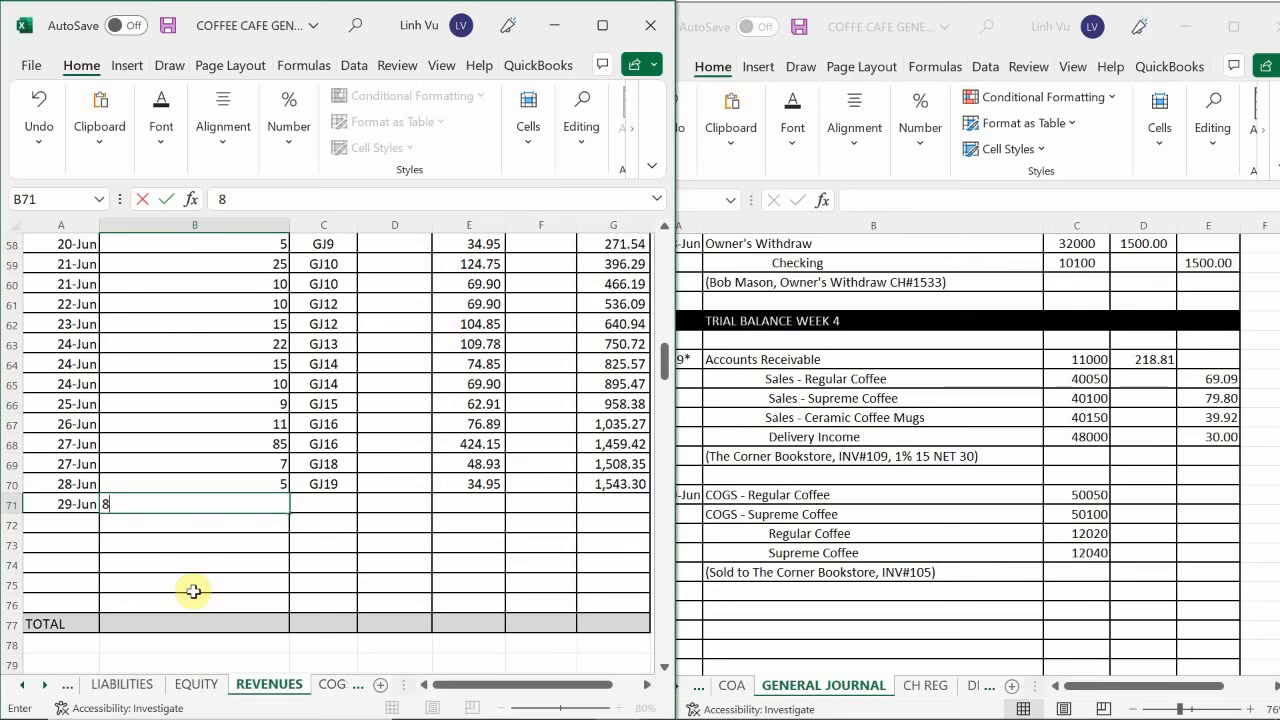
key(Return)
key(Right)
key(Up)
text(GJ)
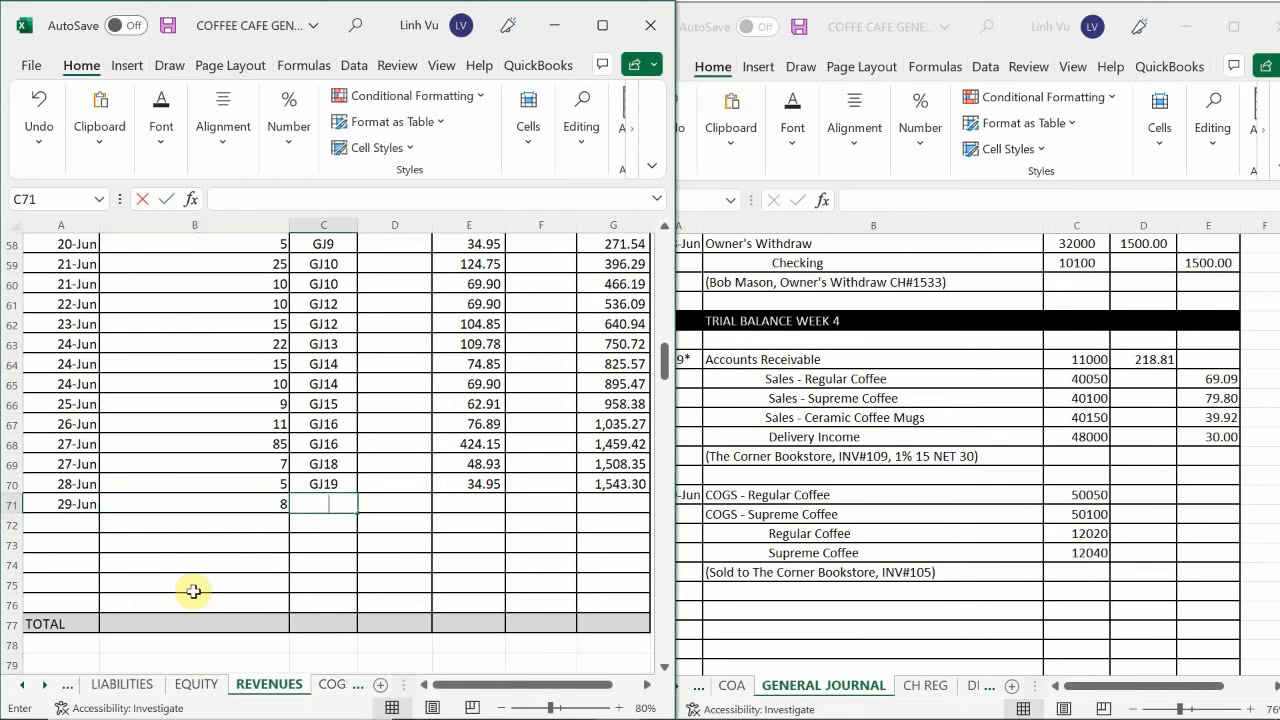
text(20)
key(Return)
Enter the credit 39.92 in E71 and extend the Ceramic Coffee Mugs running balance formula from G70 to G71.
key(Right)
key(Up)
key(Right)
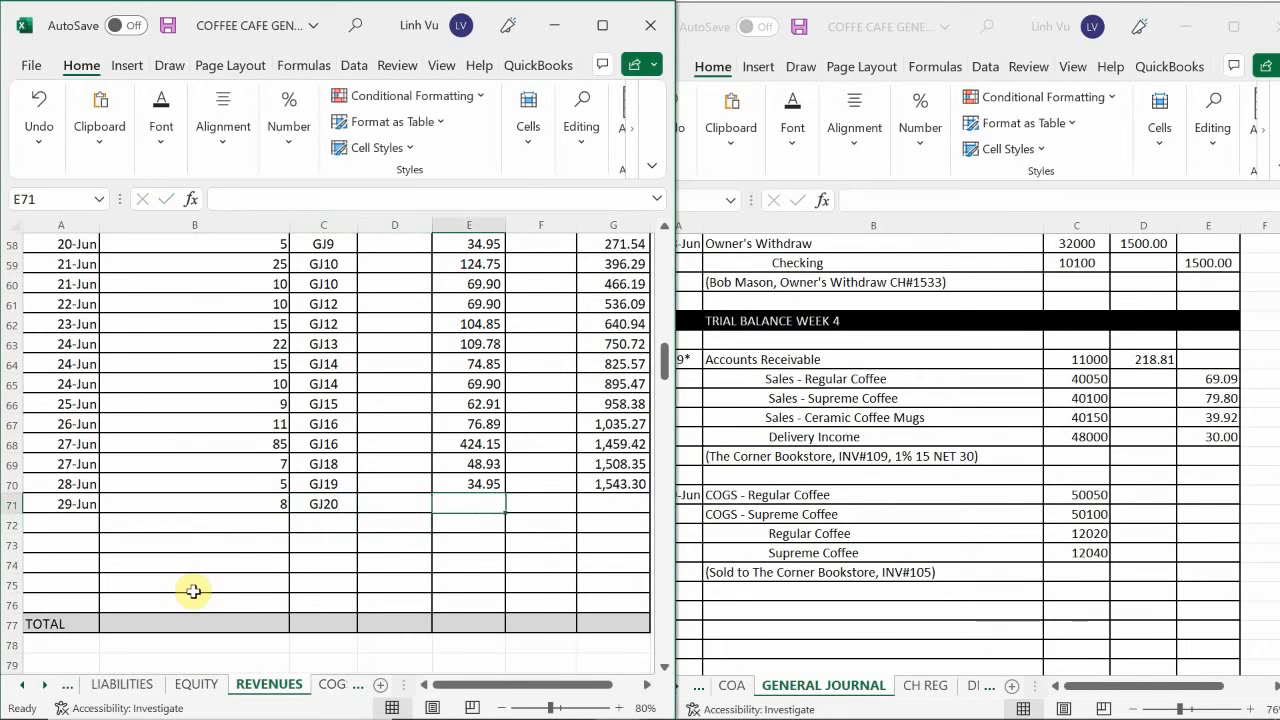
text(39.92)
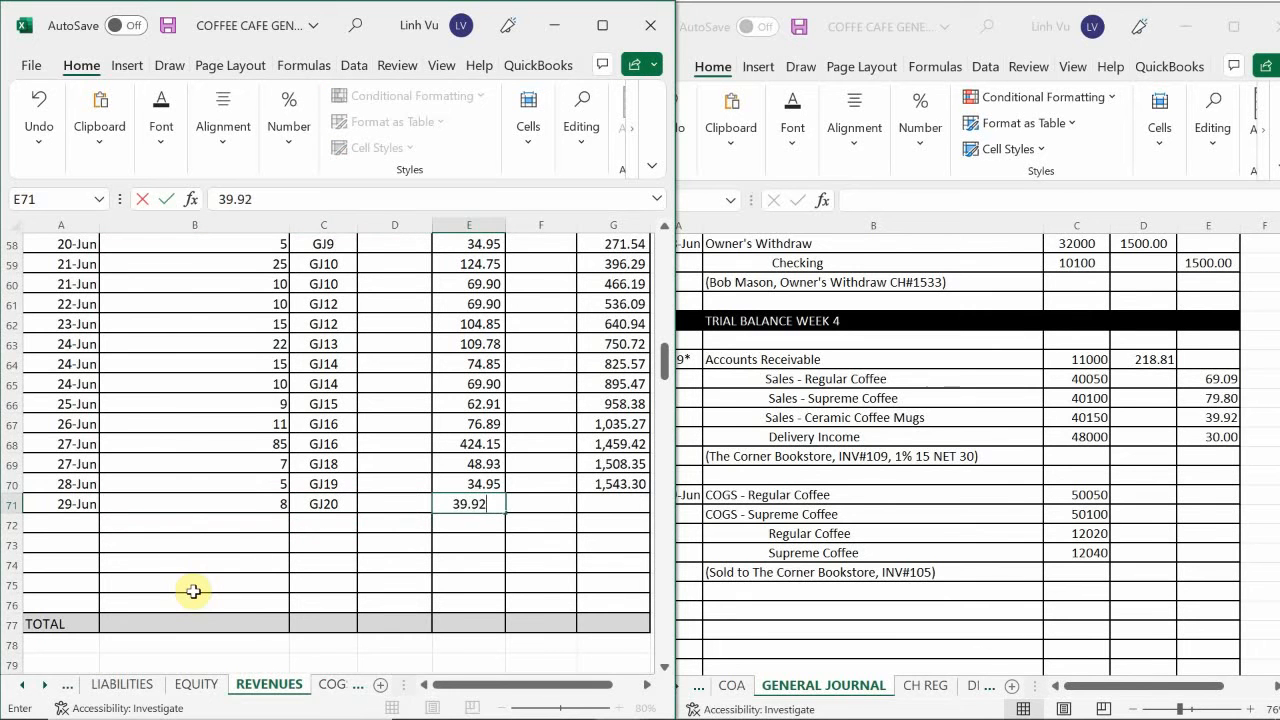
key(Return)
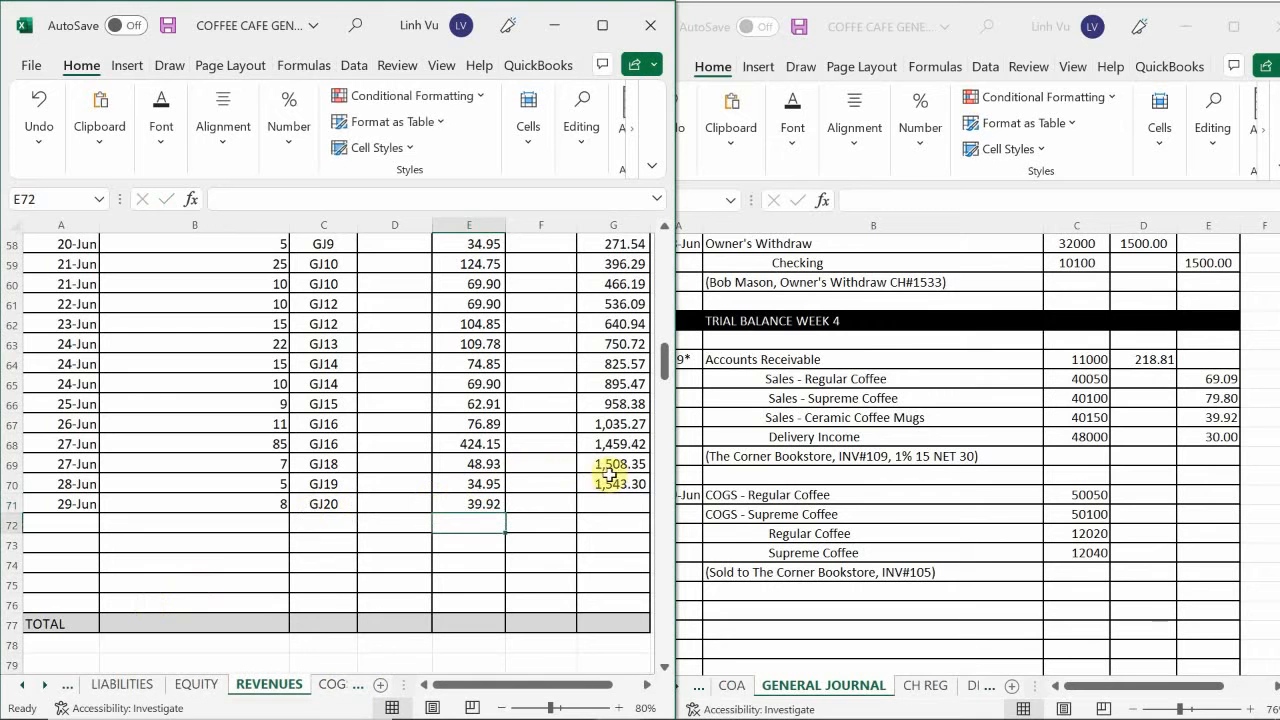
click(612, 483)
drag(650, 493, 651, 511)
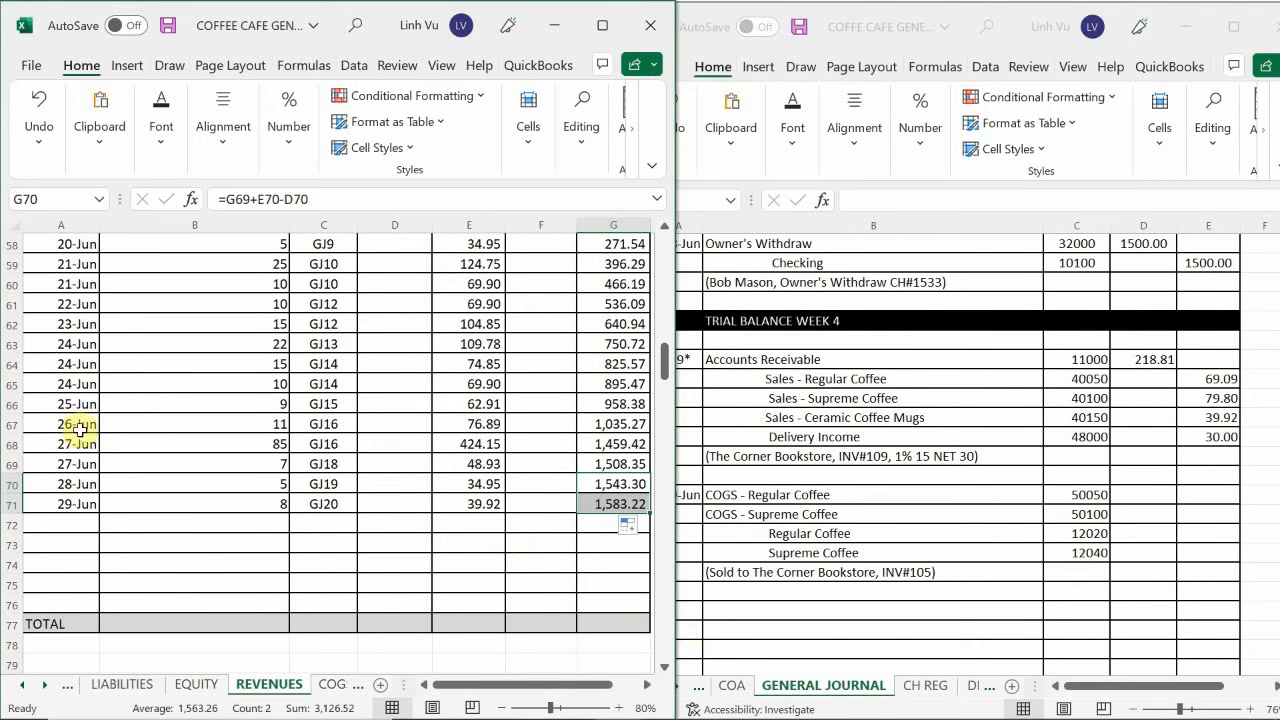
Enter the date 6/29 in A209, the first empty row of the Delivery Income ledger.
click(240, 543)
scroll(245, 550, down, 20)
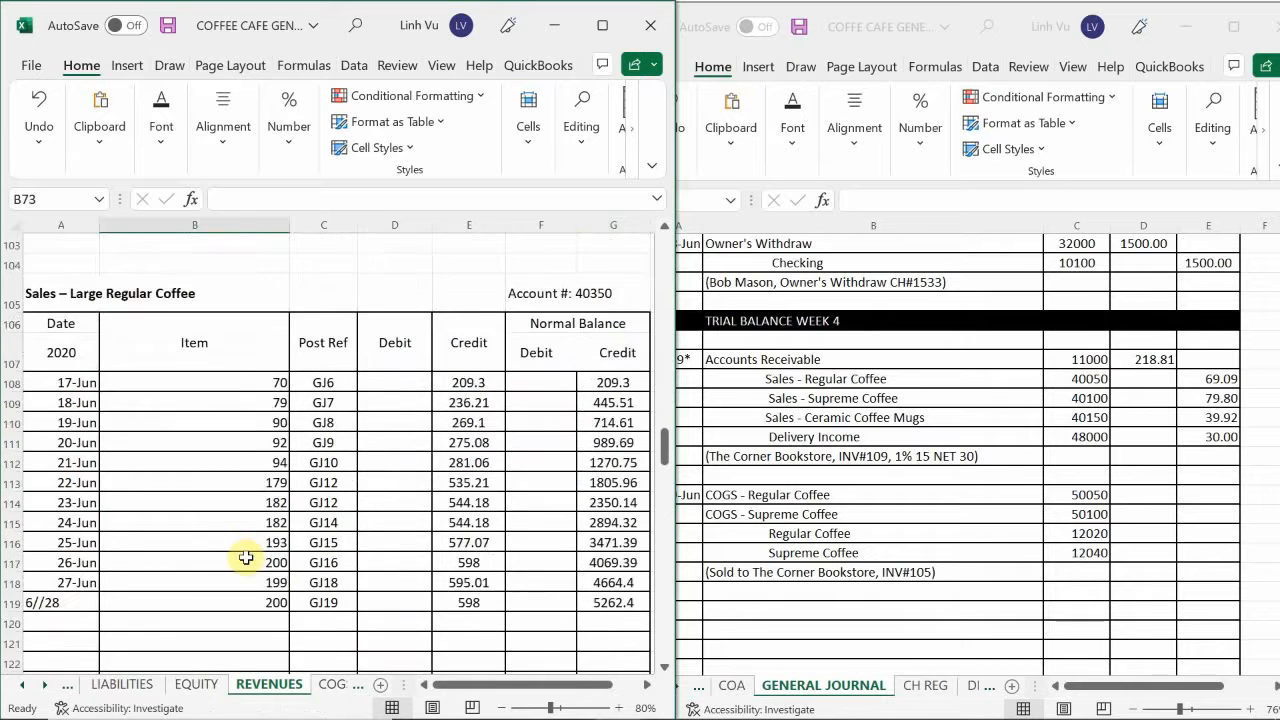
scroll(251, 560, down, 14)
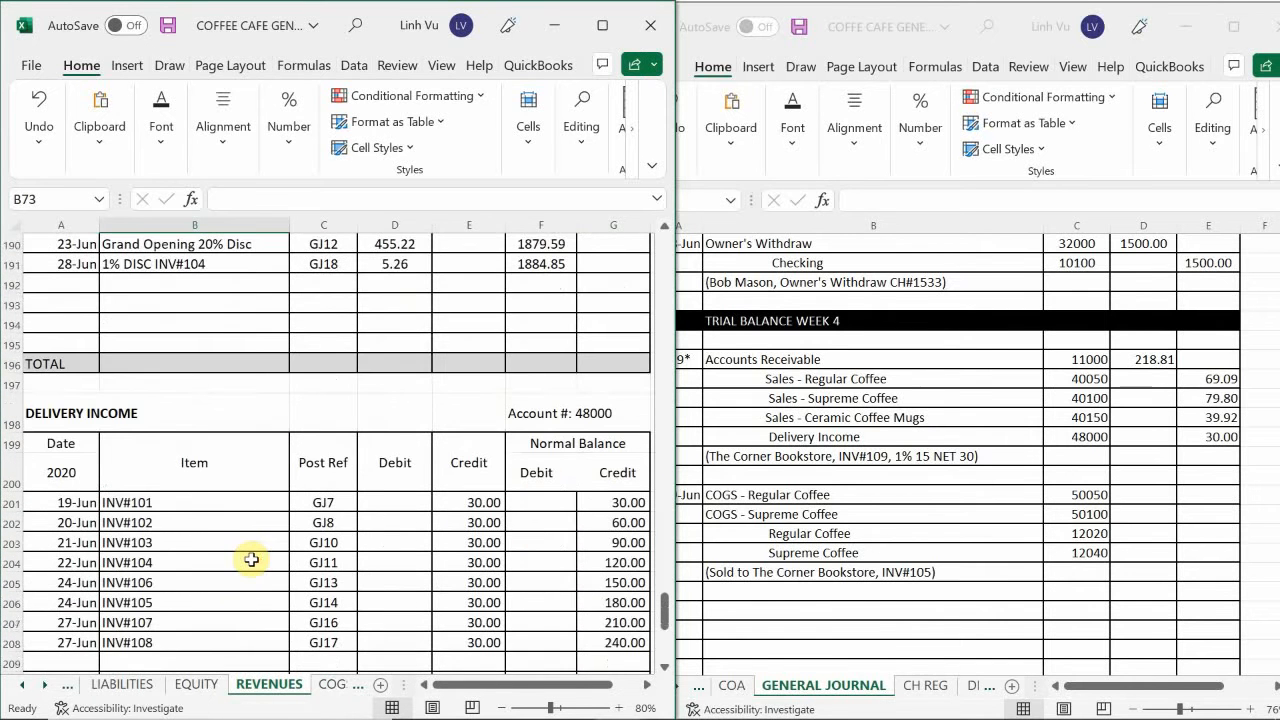
scroll(251, 560, down, 1)
scroll(251, 560, down, 1)
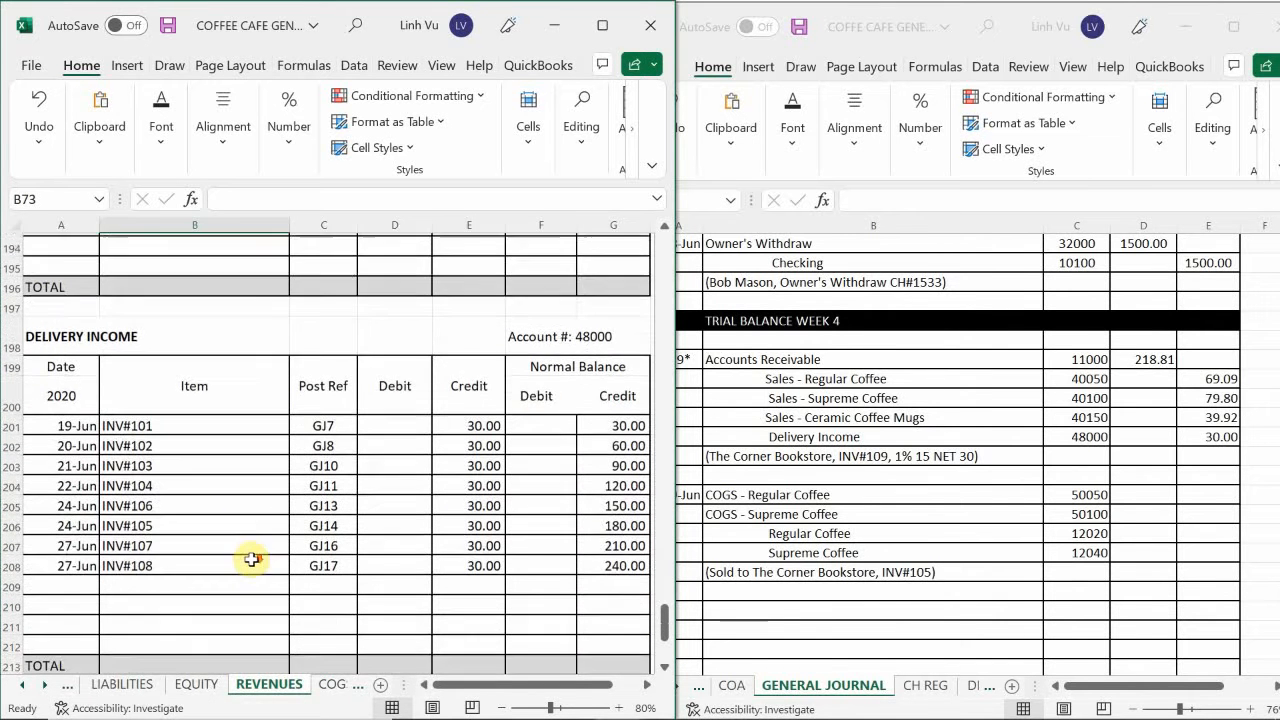
click(84, 543)
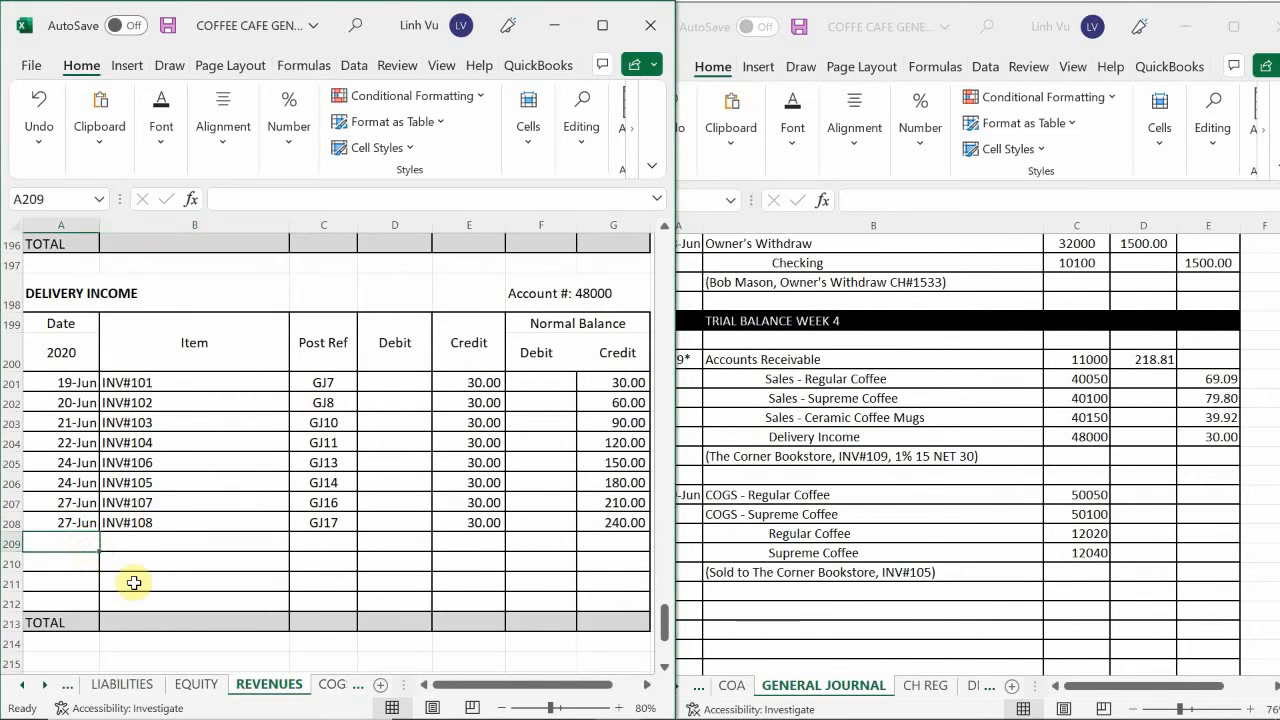
text(6/29)
key(Return)
Enter the item INV#109 in B209 and the post reference GJ20 in C209 of the Delivery Income ledger.
key(Up)
key(Right)
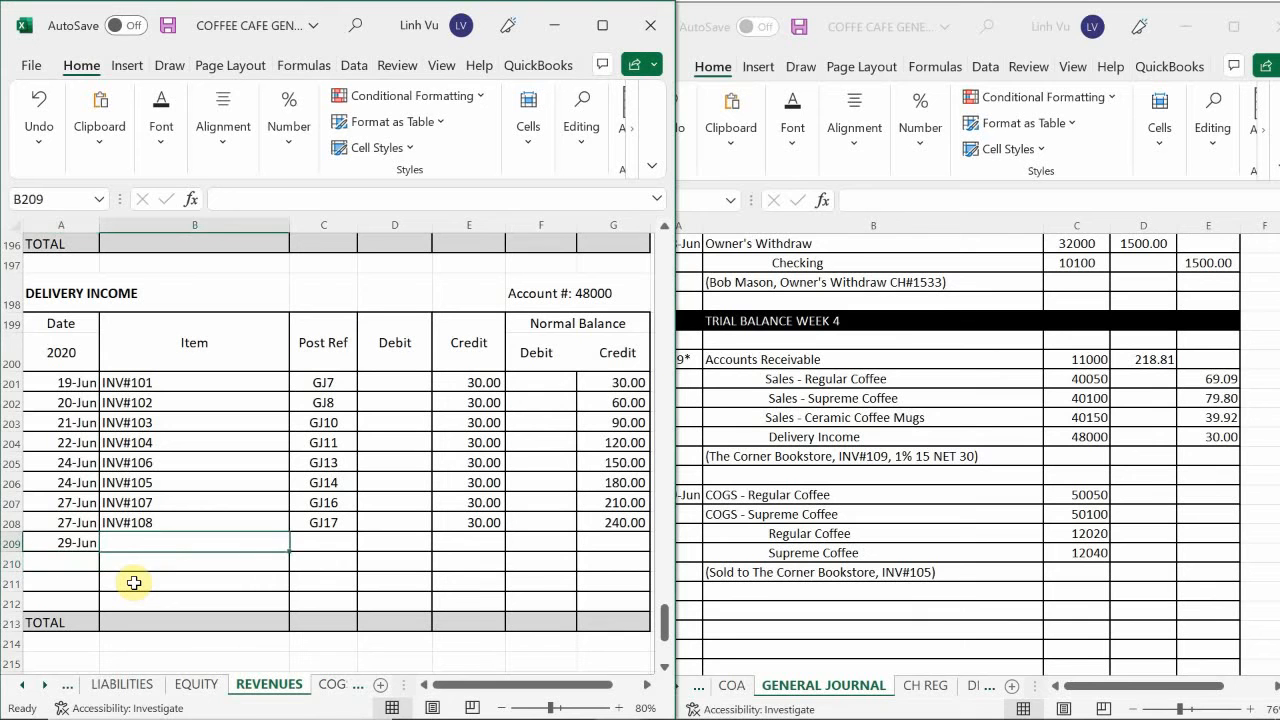
text(INV#109)
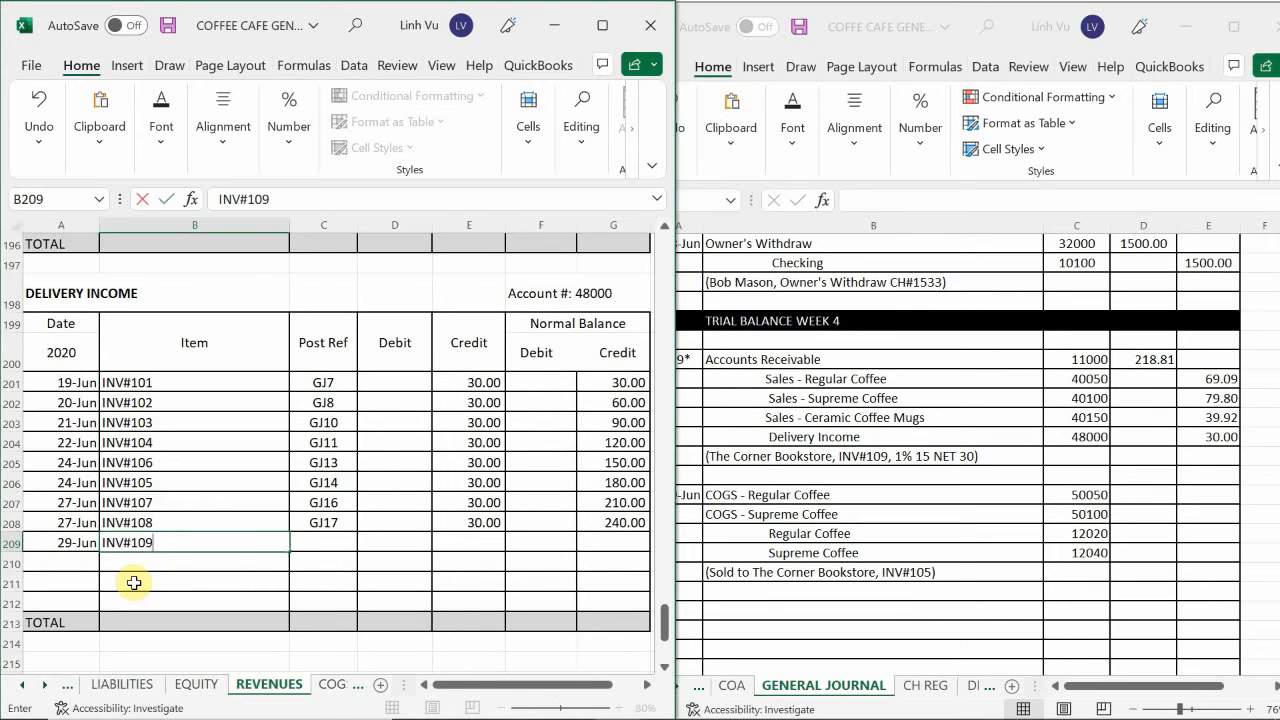
key(Return)
key(Up)
key(Right)
text(GJ)
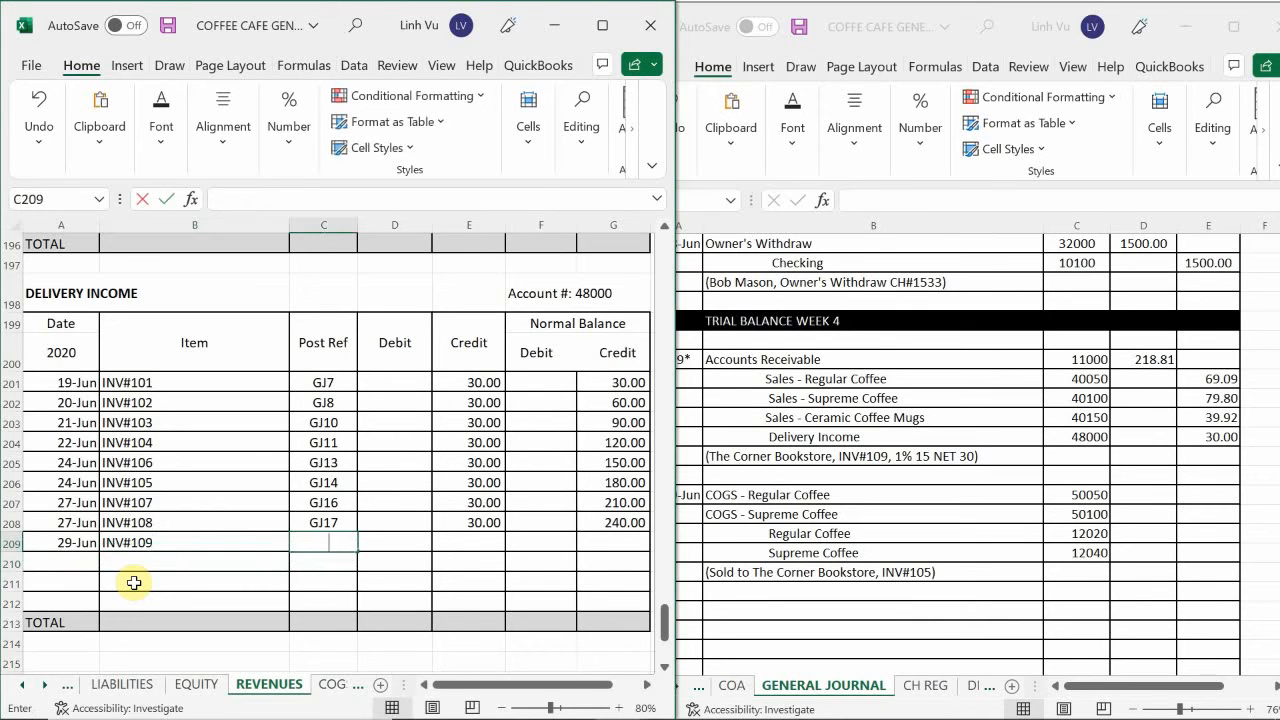
text(20)
Enter the credit 30 in E209 and extend the Delivery Income running balance formula from G208 to G209.
key(Right)
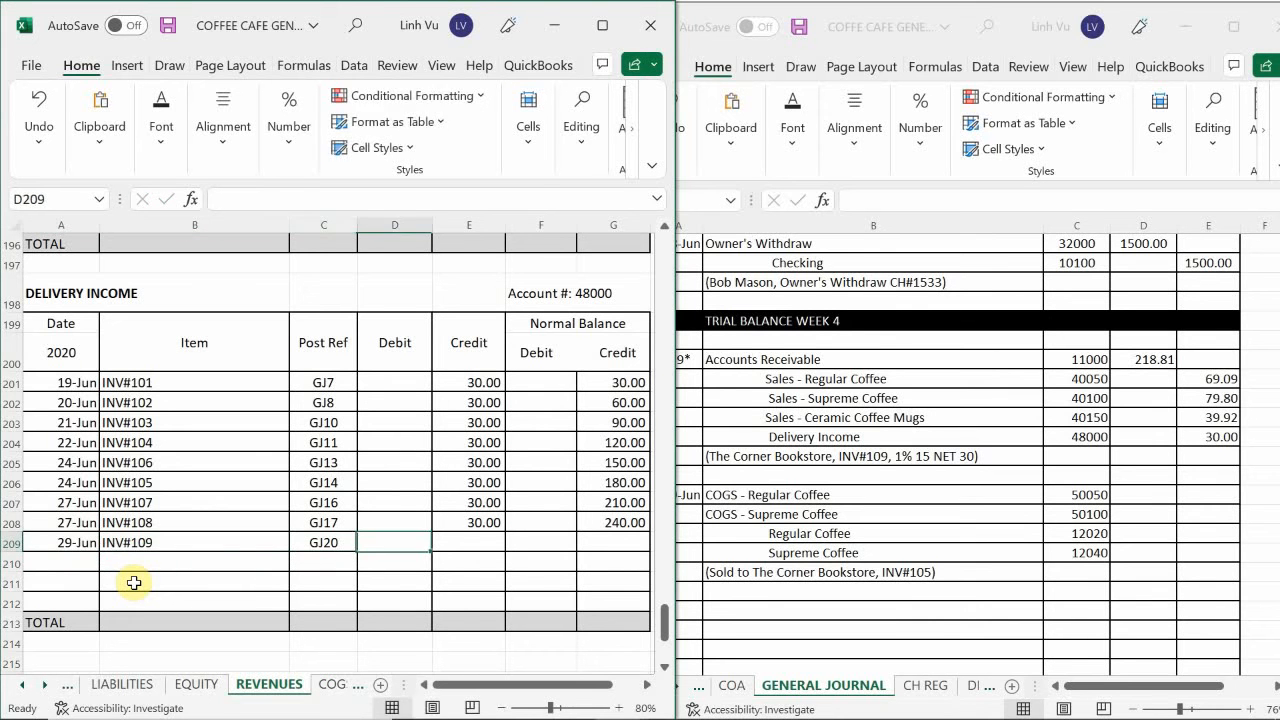
key(Right)
text(30)
key(Return)
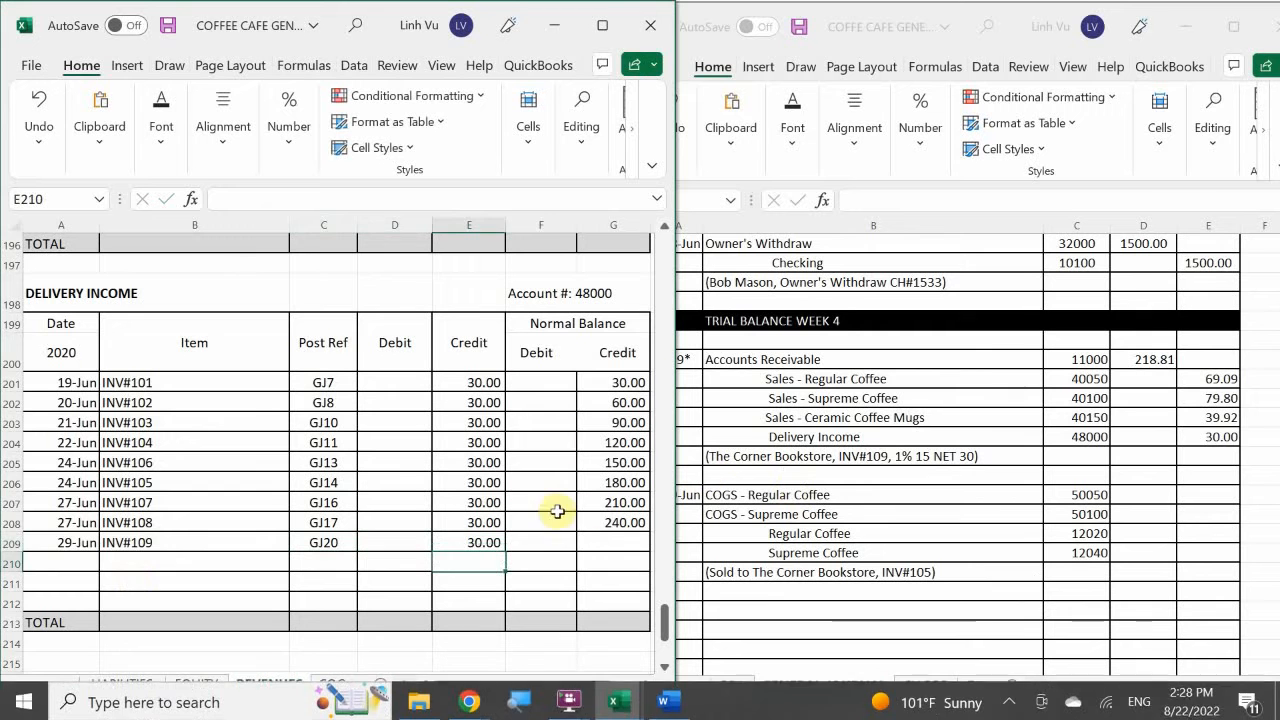
click(607, 519)
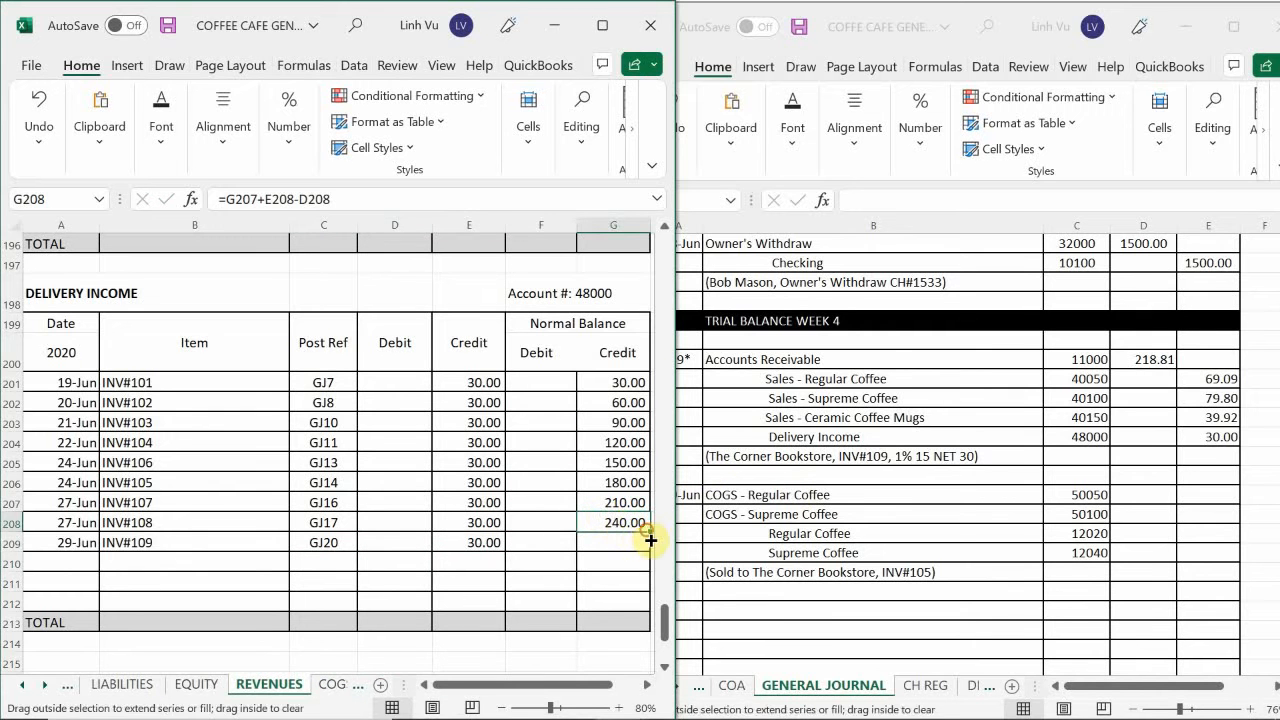
double_click(647, 532)
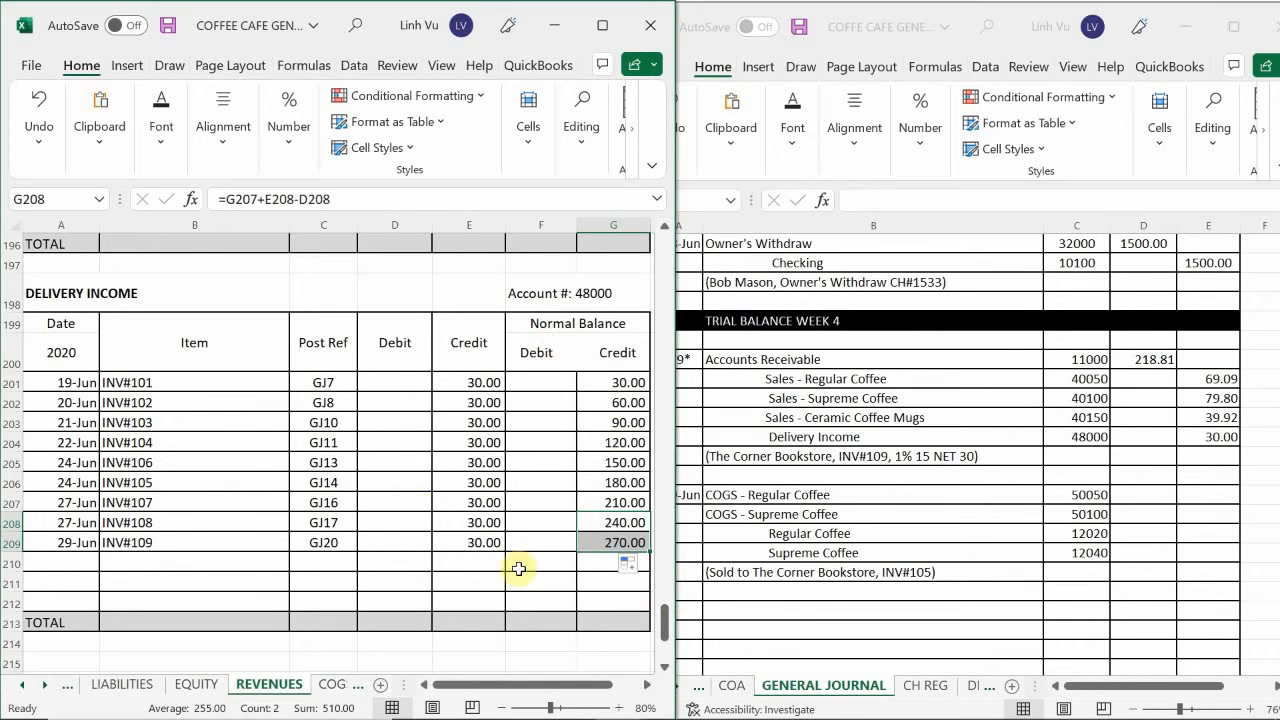
Switch to the Coffee Cafe subsidiary ledger workbook and open its CUSTOMERS sheet.
mouse_move(612, 700)
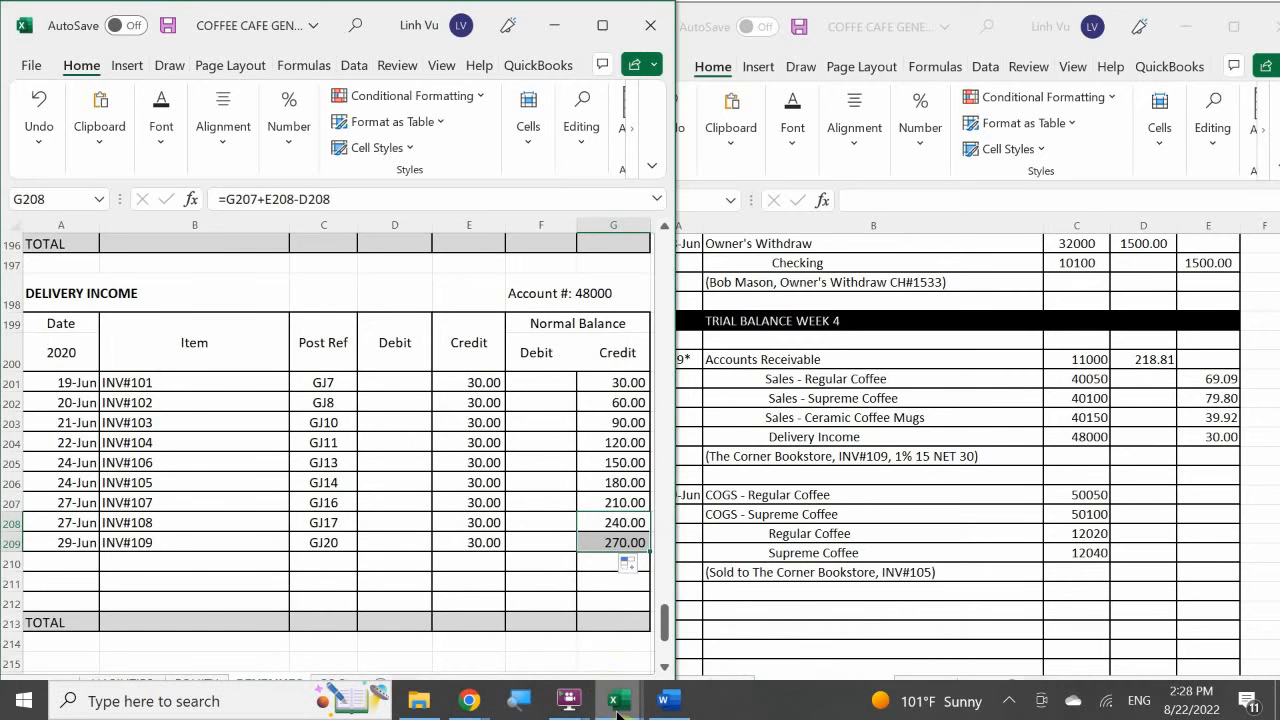
click(602, 650)
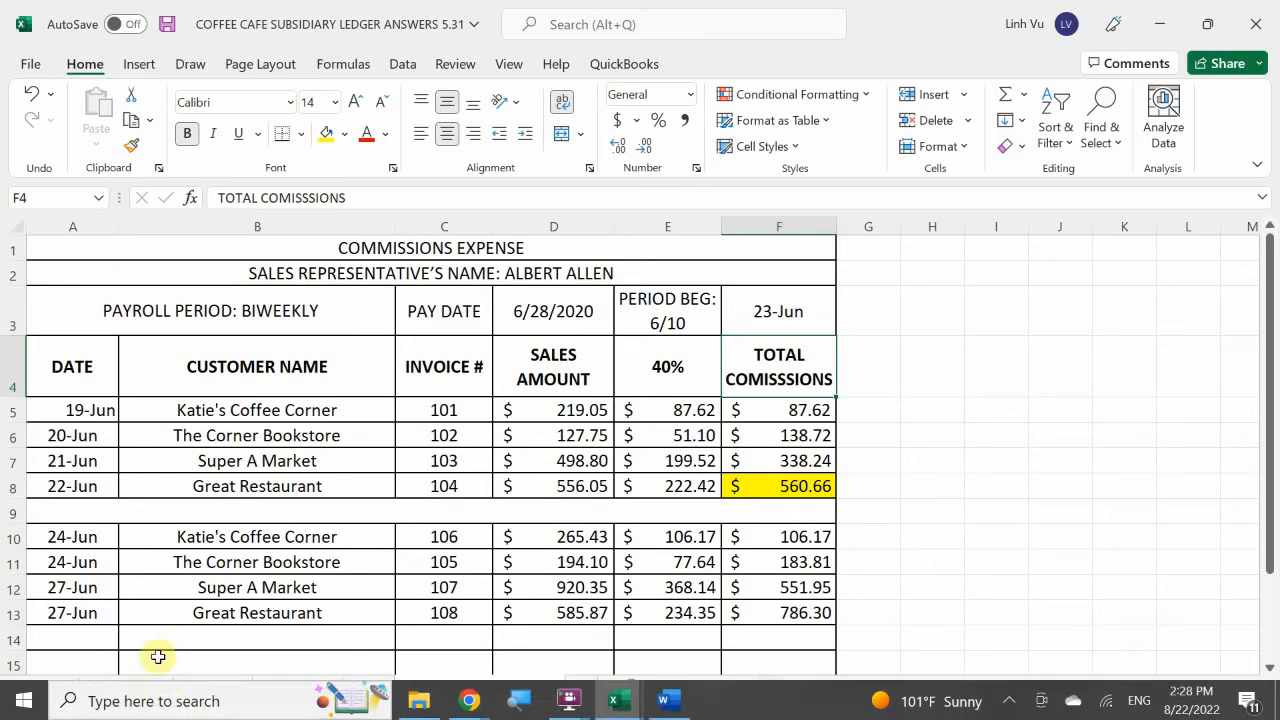
click(136, 686)
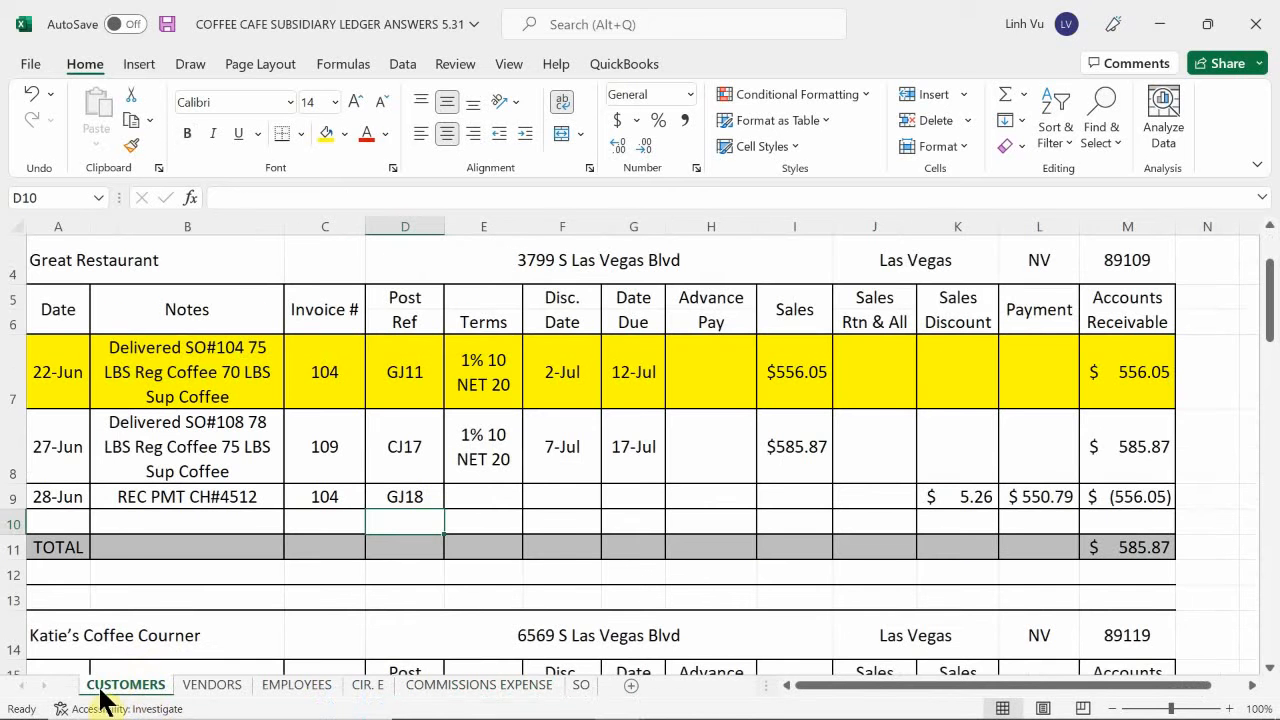
Enter the date 6/29 in A49, the first empty row of The Corner Bookstore's customer ledger.
click(98, 595)
scroll(98, 595, down, 10)
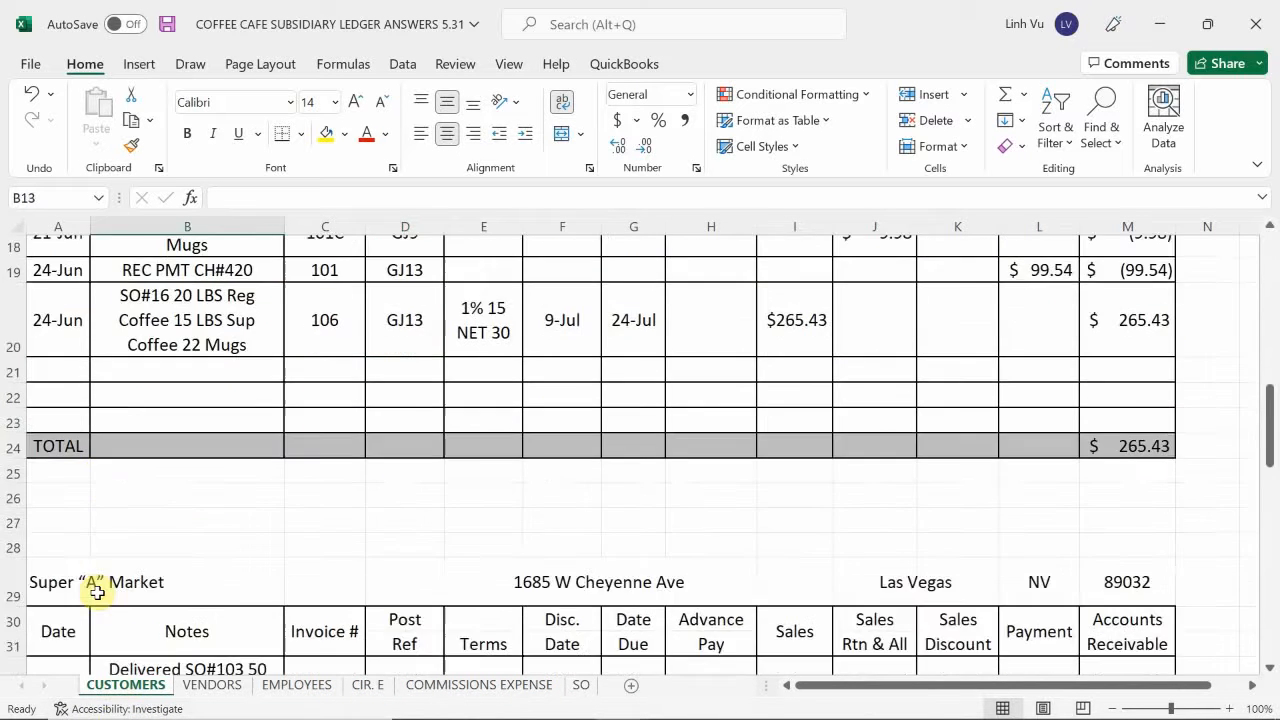
scroll(91, 586, down, 4)
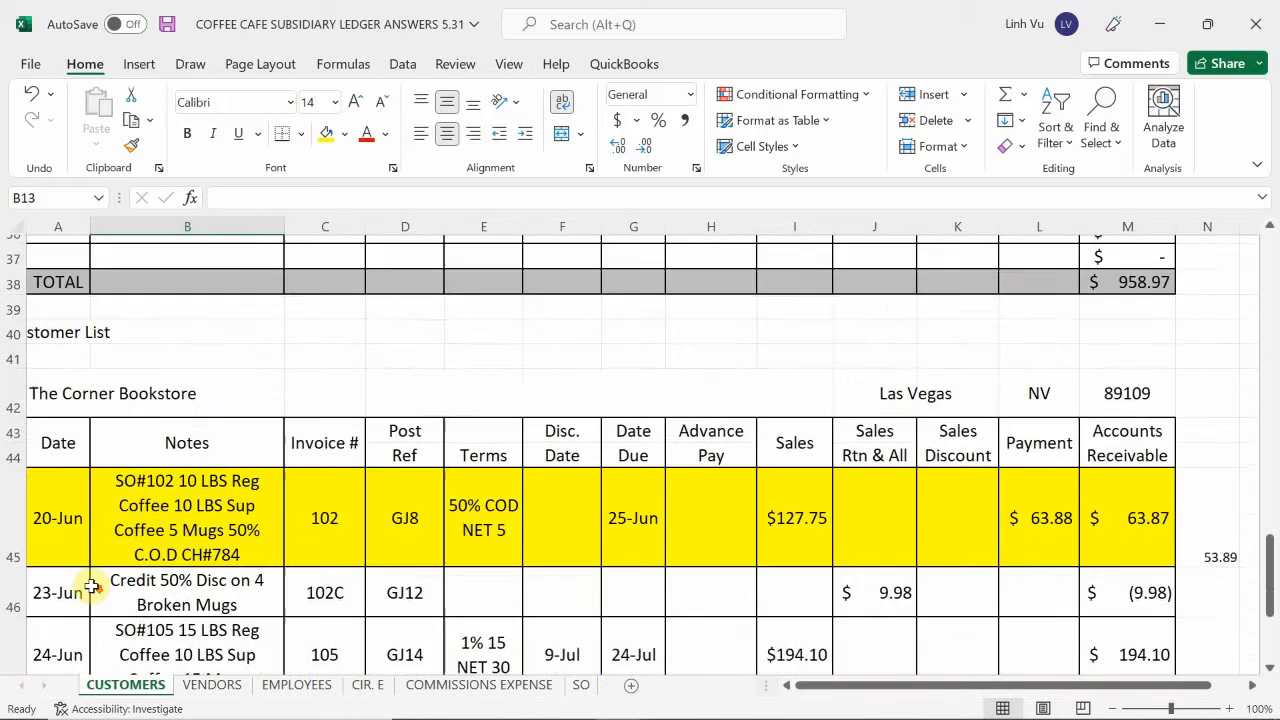
scroll(91, 586, up, 1)
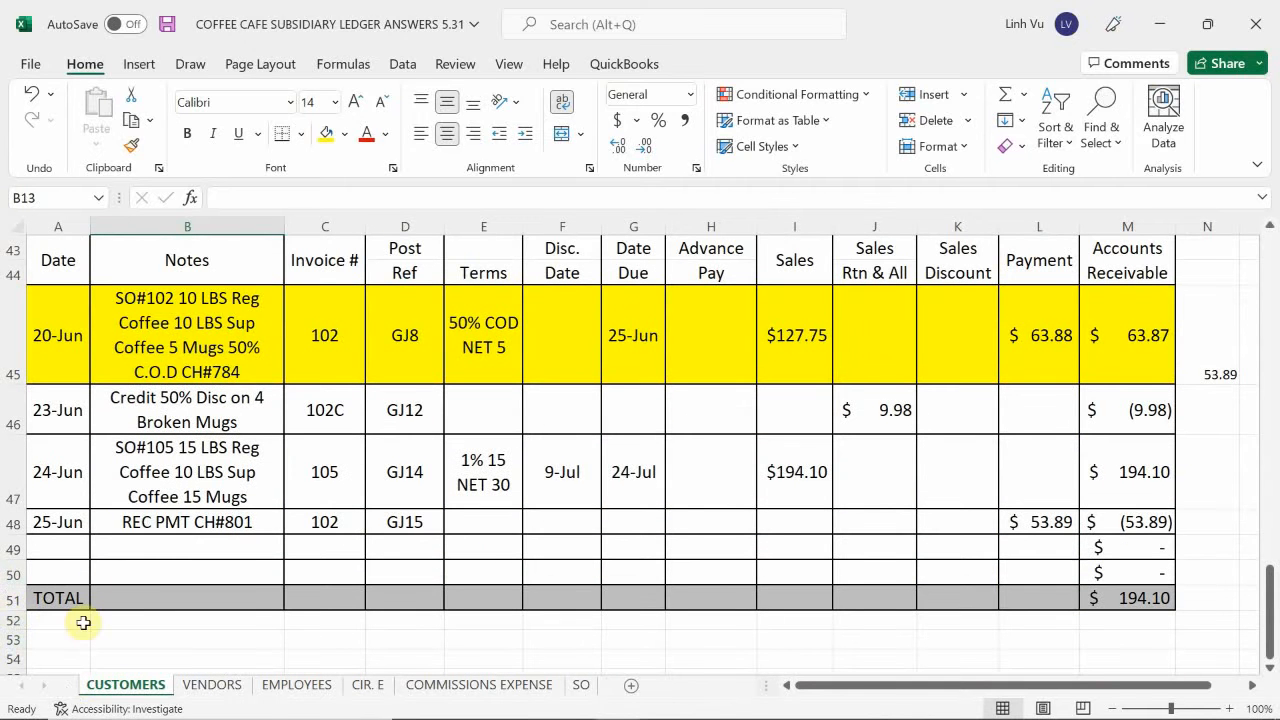
click(76, 547)
text(6/29)
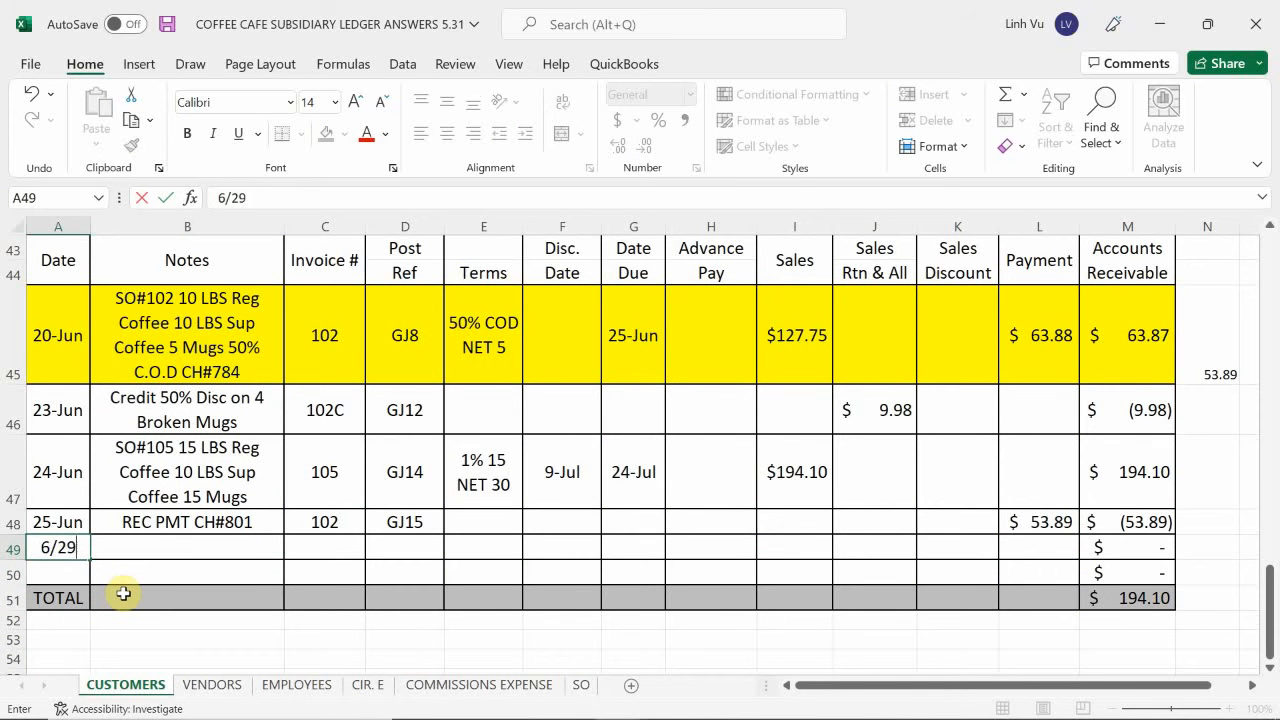
key(Tab)
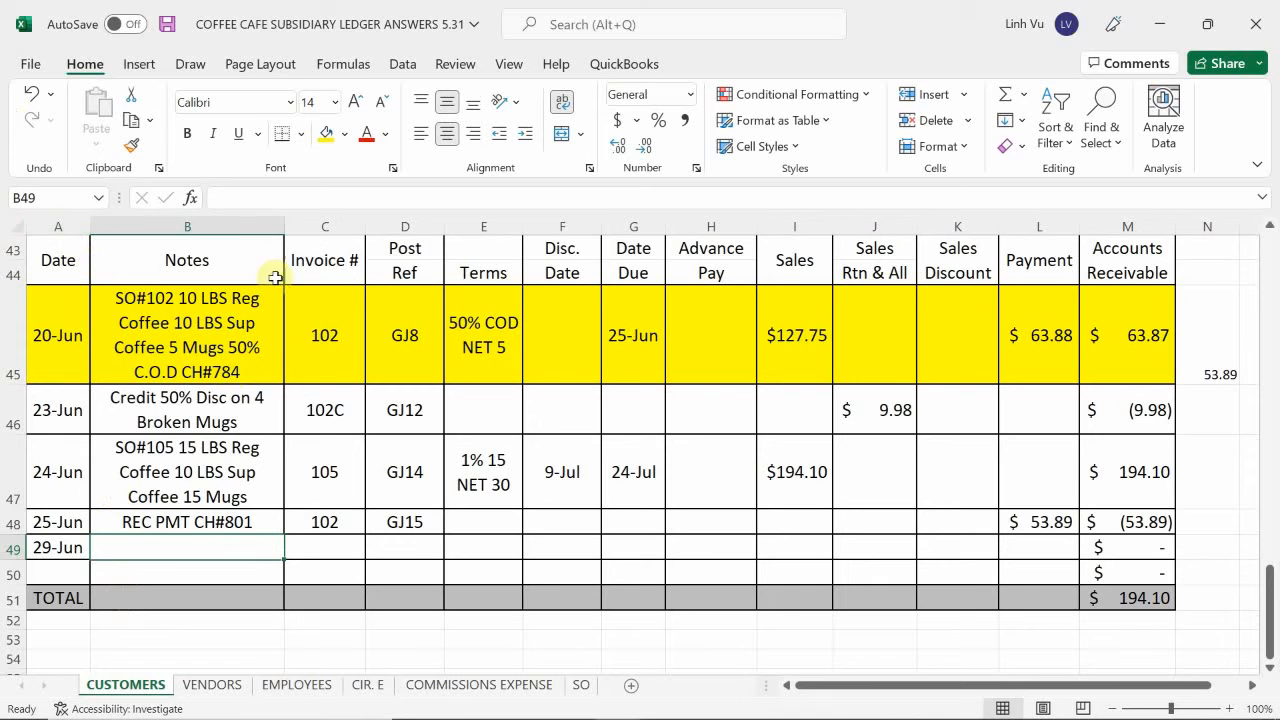
Copy the 24 June sale note from B47 into B49 of The Corner Bookstore's ledger.
click(160, 466)
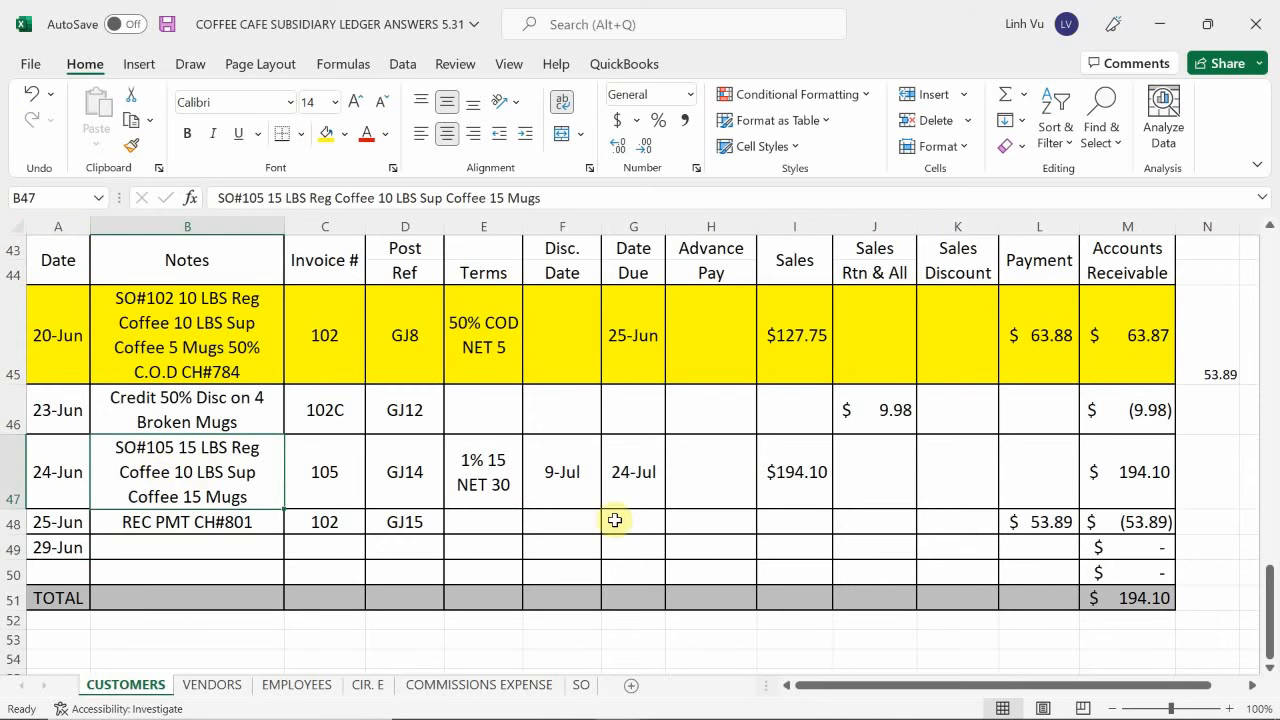
key(ctrl+c)
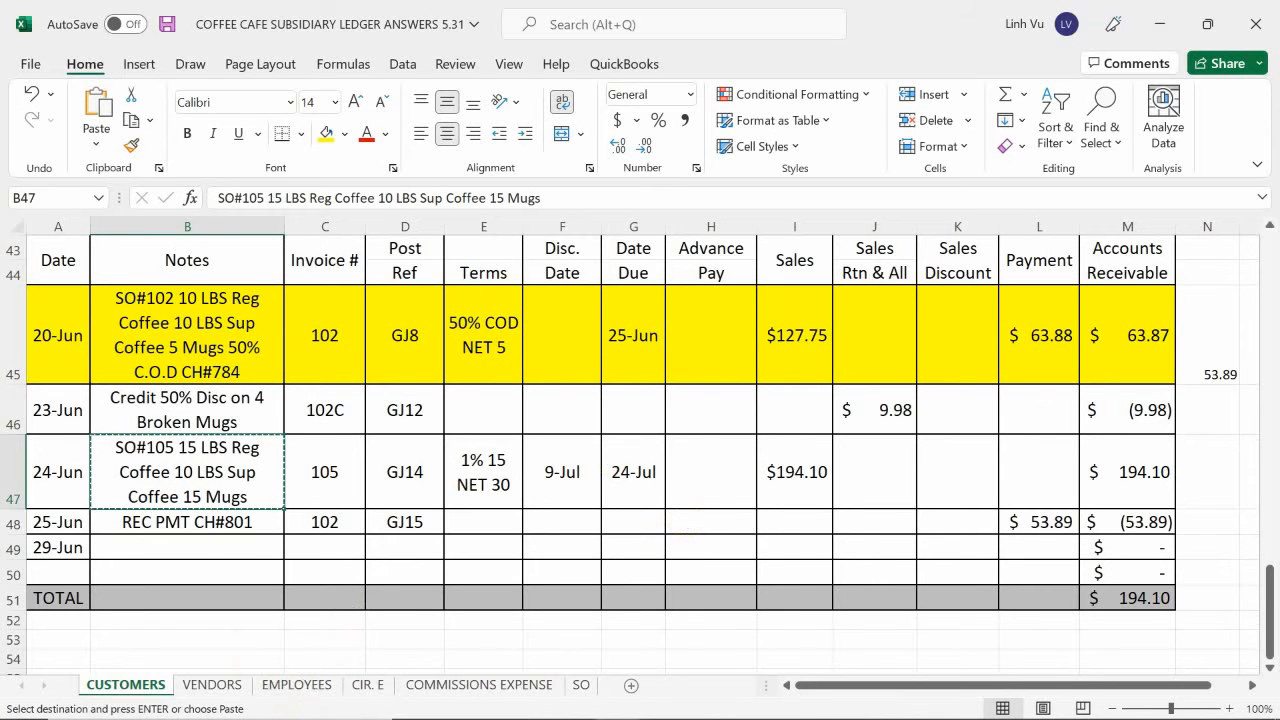
click(166, 545)
key(ctrl+v)
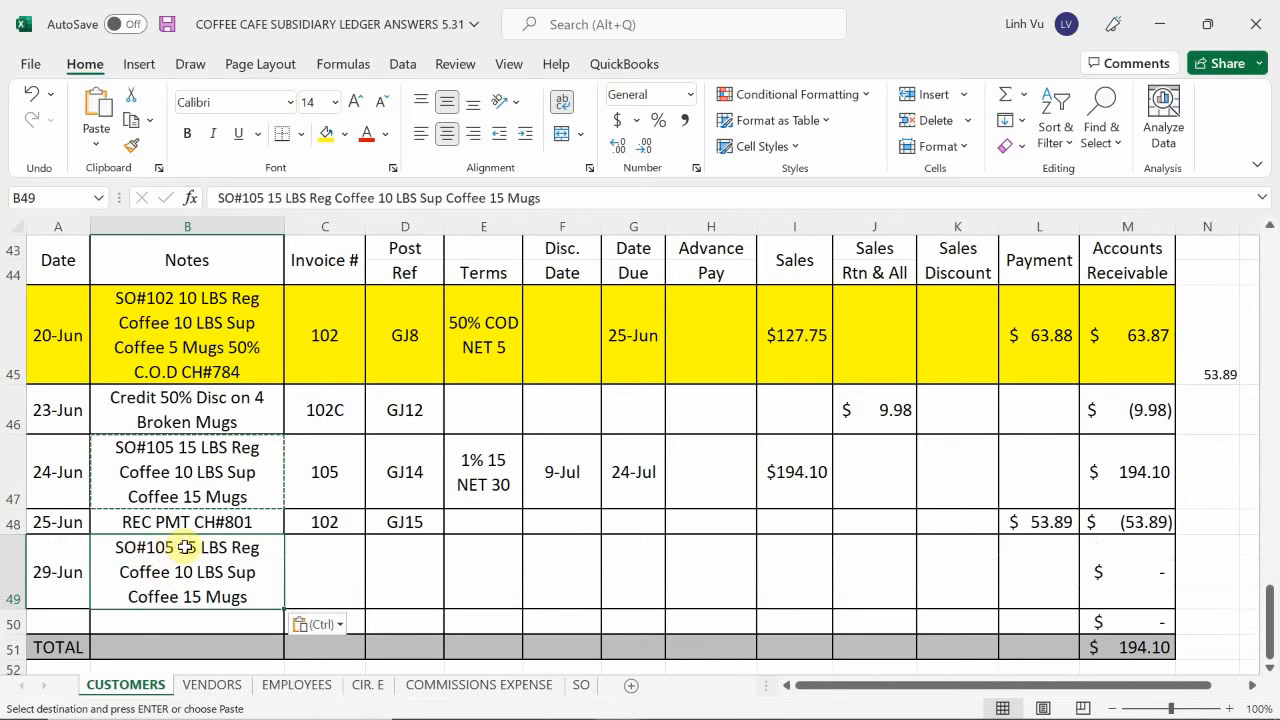
Edit the copied note in B49 to read SO#109 with 21 LBS Reg Coffee.
key(F2)
click(170, 548)
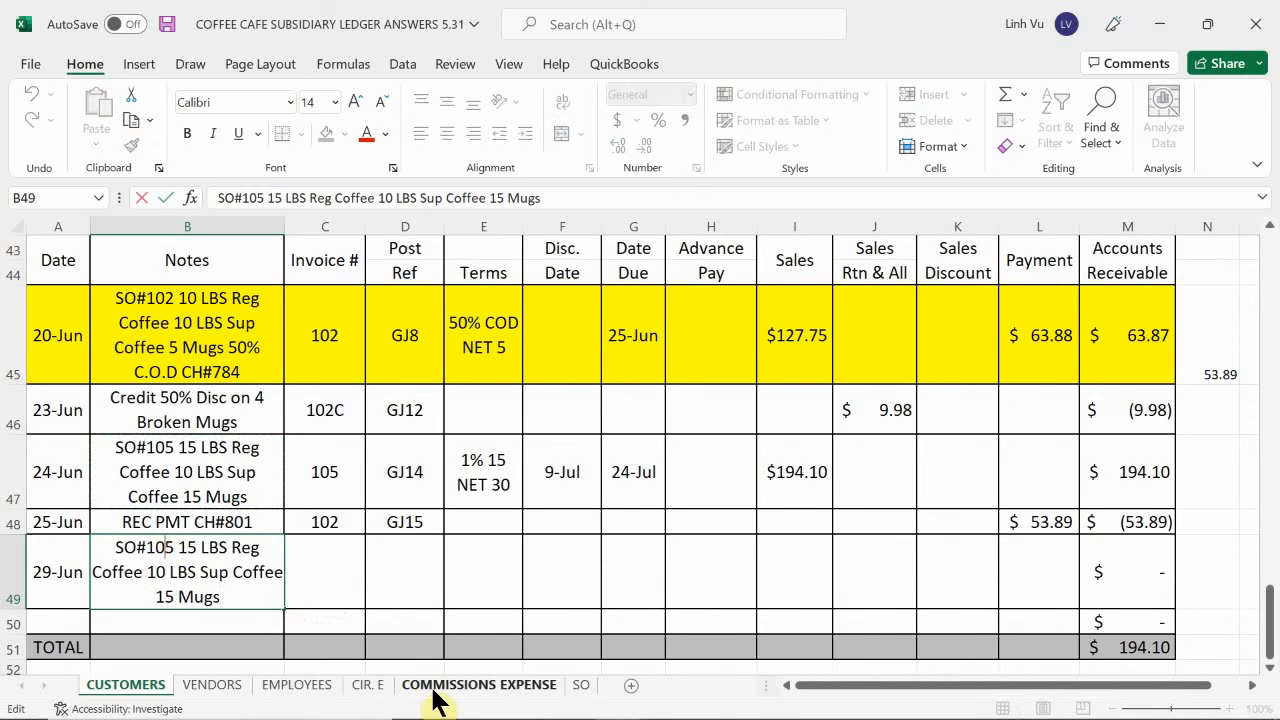
key(BackSpace)
text(9)
key(BackSpace)
key(BackSpace)
text(21)
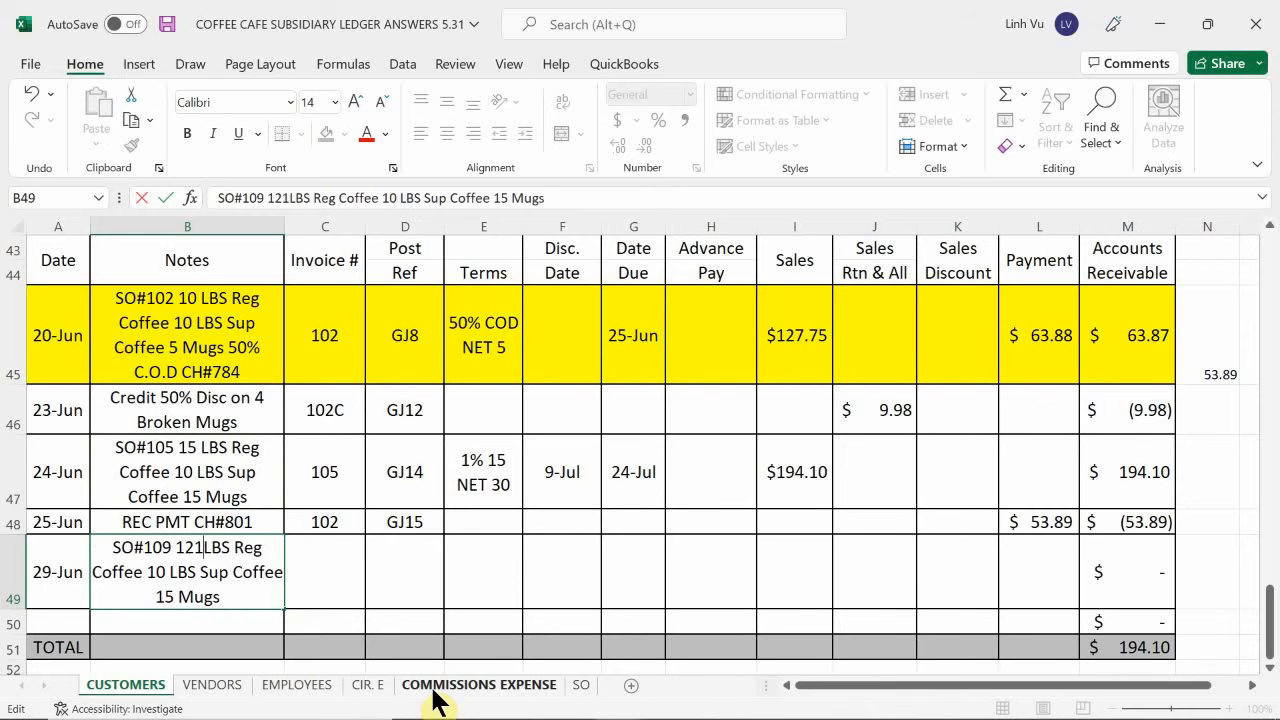
key(BackSpace)
key(BackSpace)
key(BackSpace)
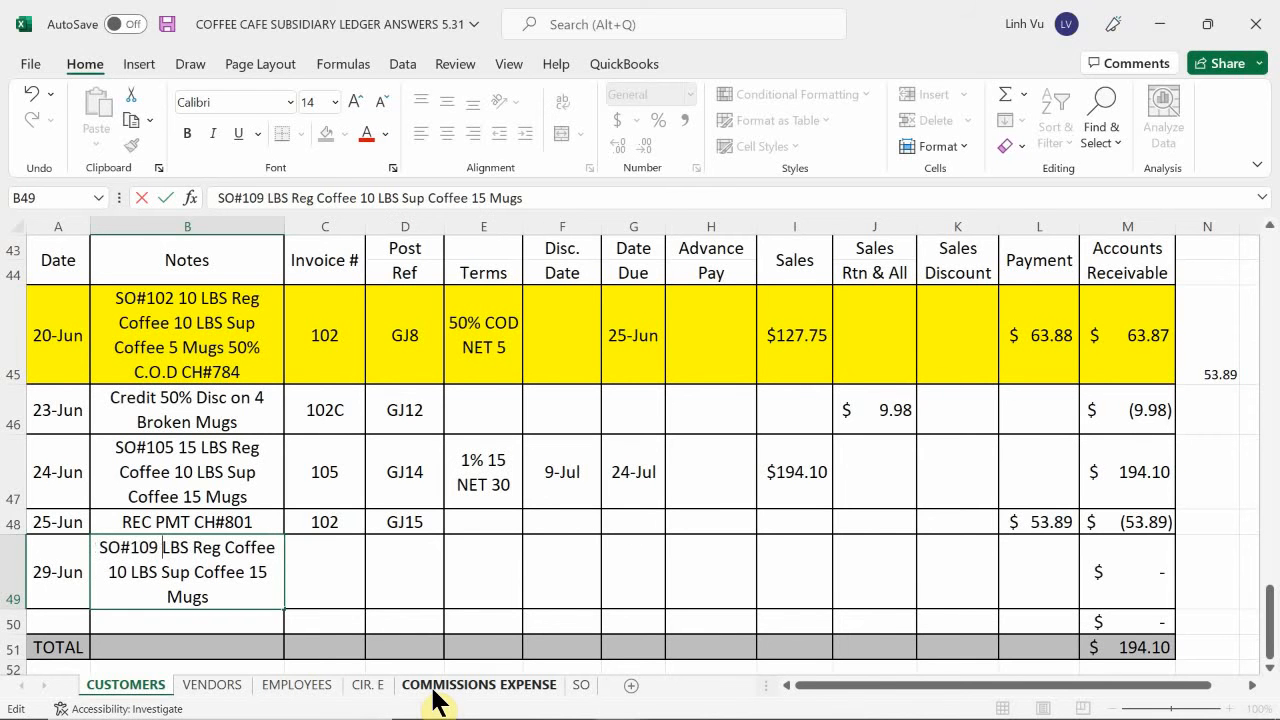
text(21)
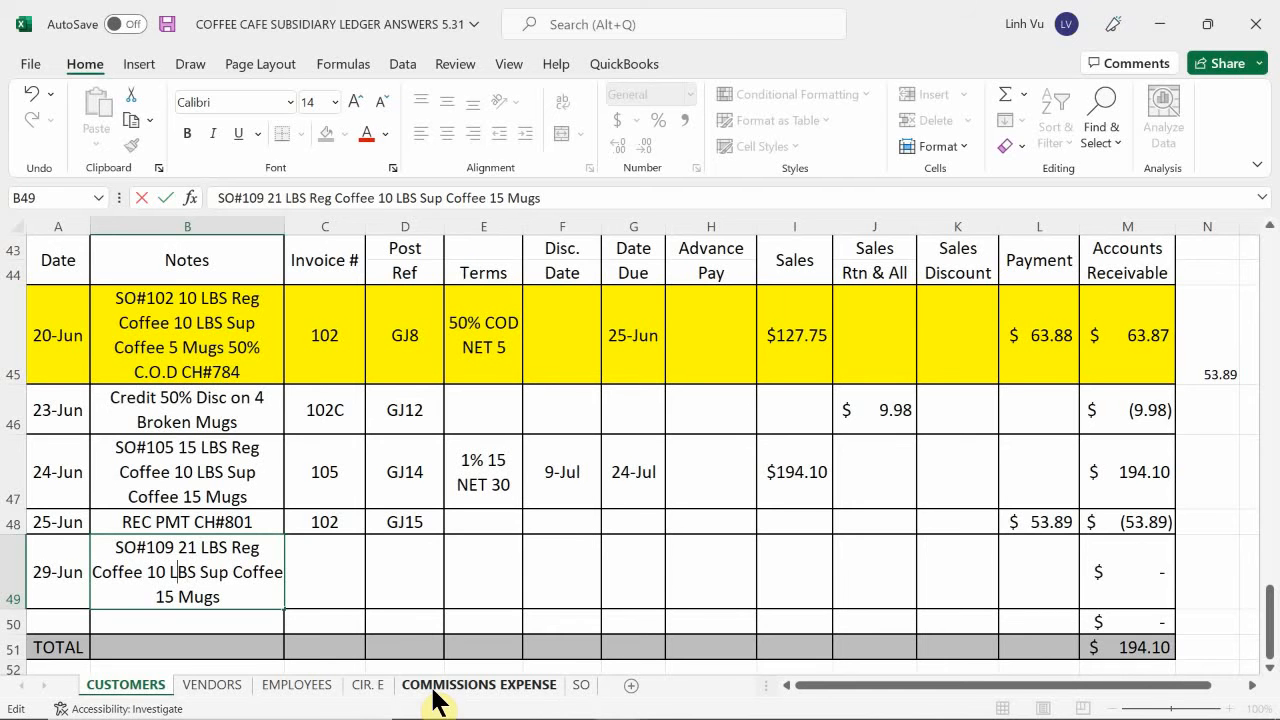
Change the remaining quantities in the B49 note to 20 LBS Sup Coffee and 8 Mugs.
key(BackSpace)
key(BackSpace)
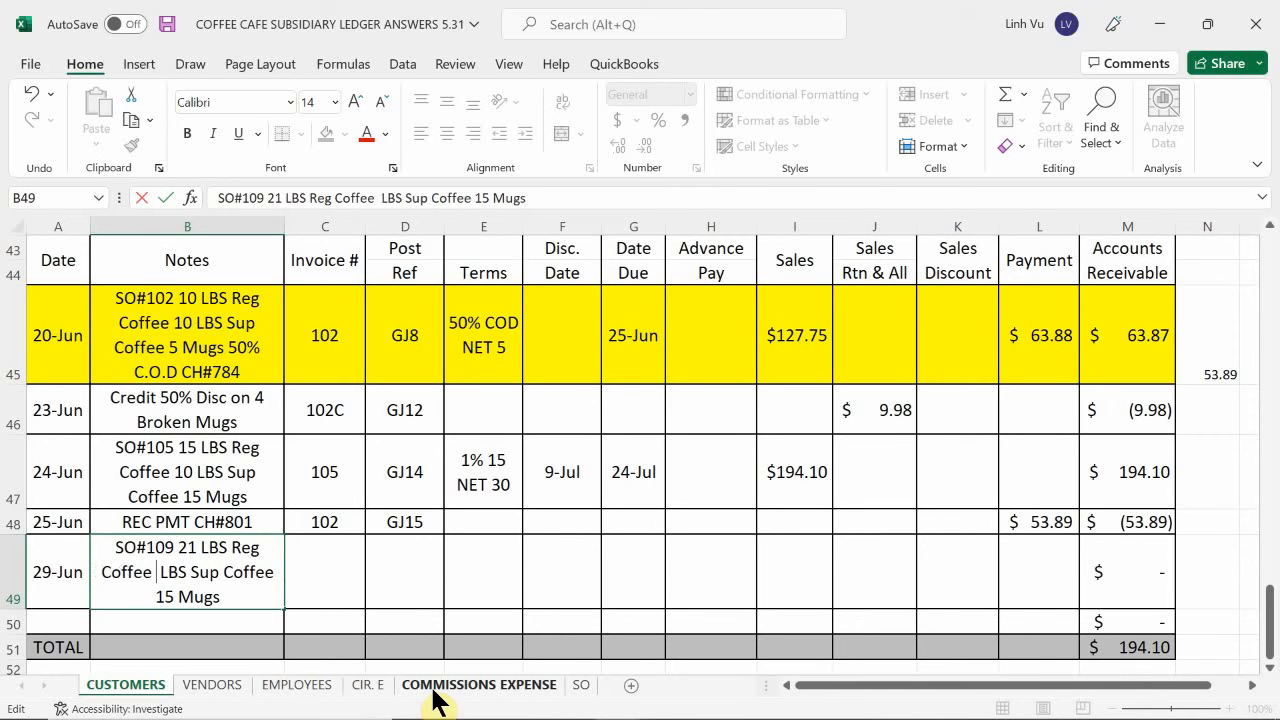
text(20)
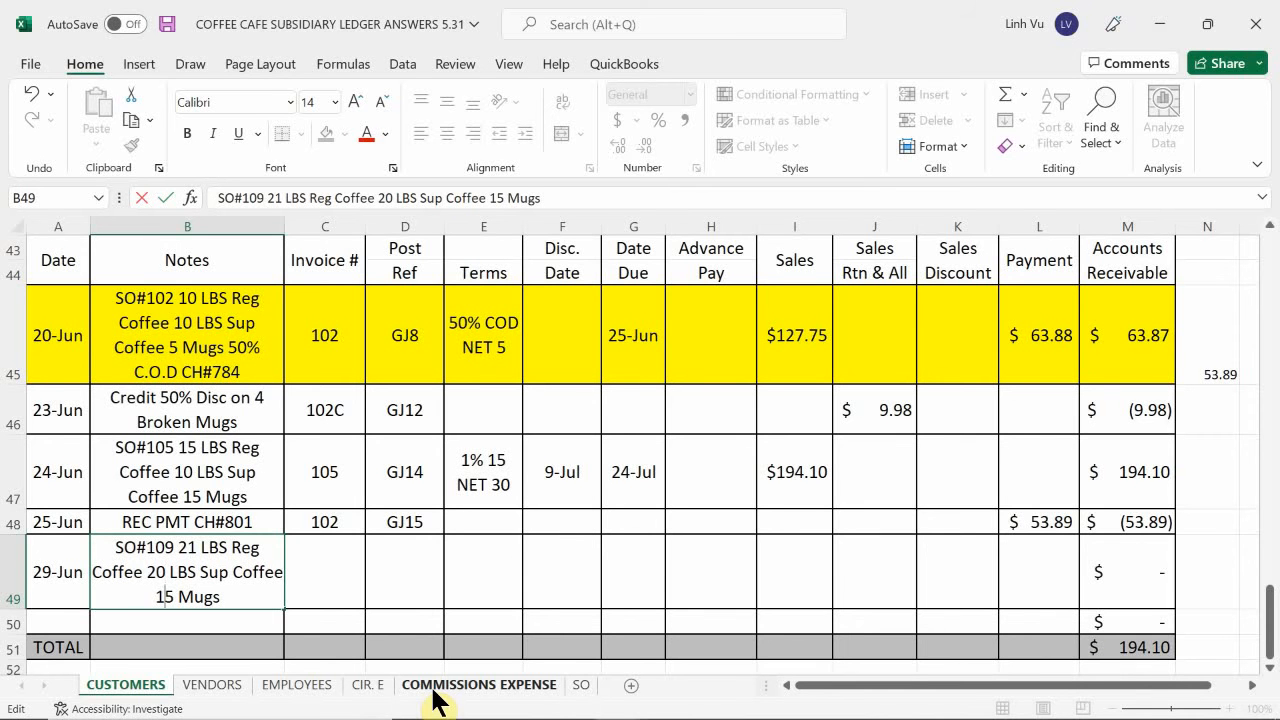
key(BackSpace)
key(BackSpace)
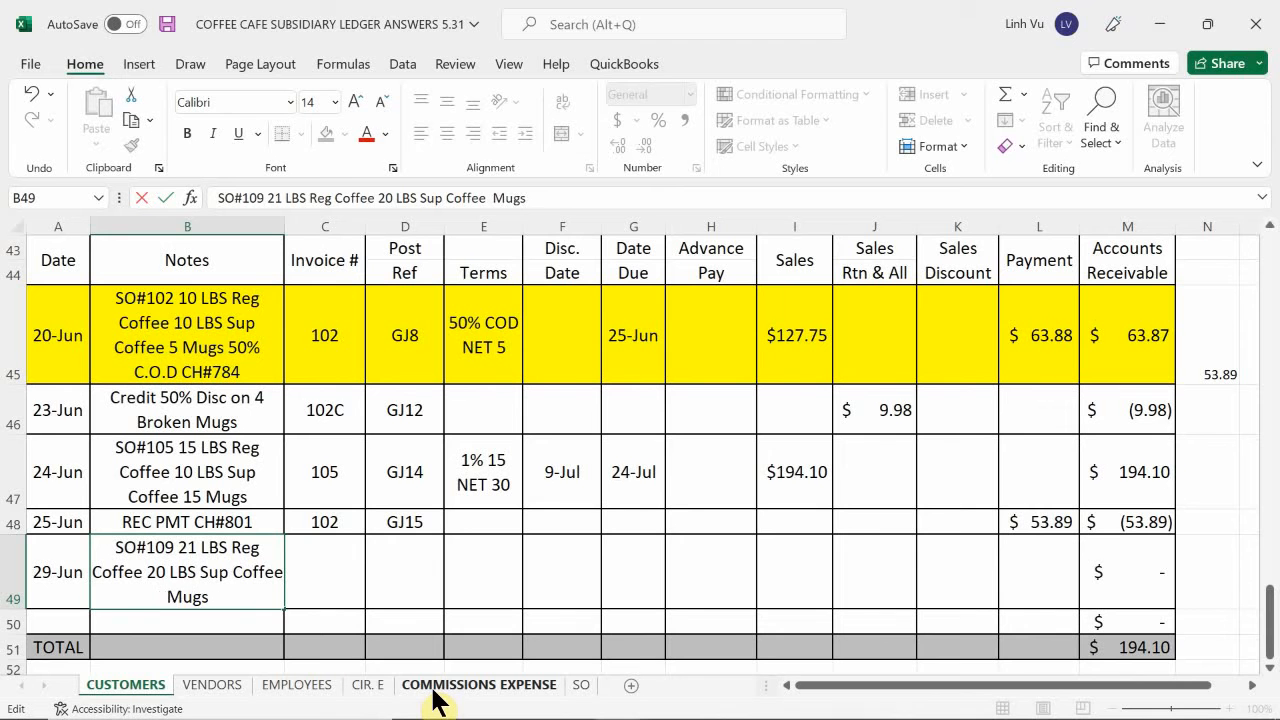
text(8)
key(Tab)
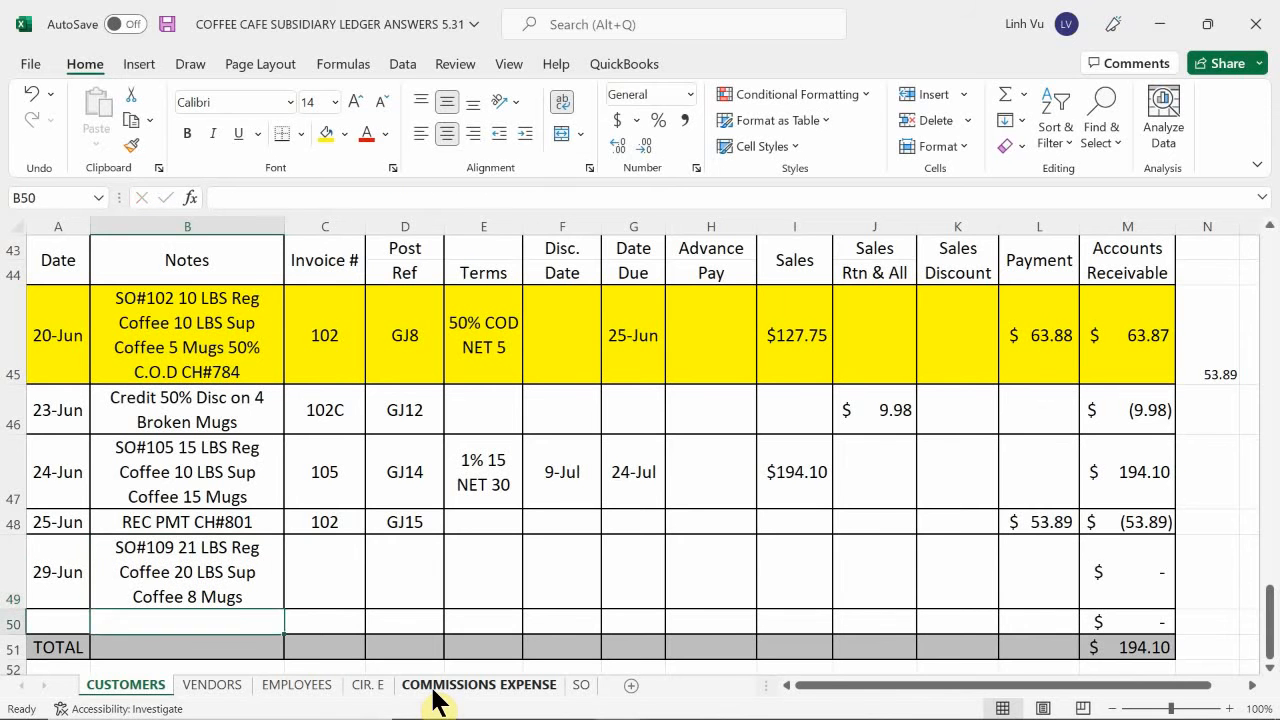
Enter invoice number 109 in C49 and post reference GJ20 in D49.
text(109)
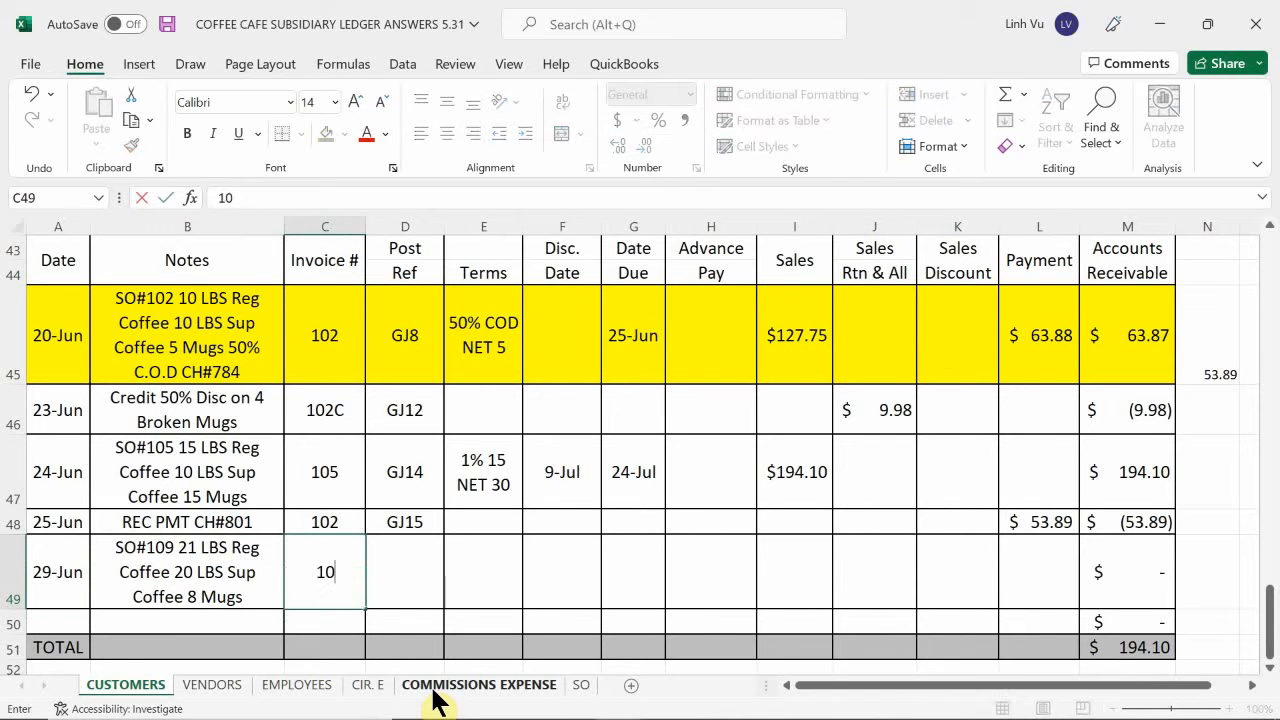
key(Return)
key(Up)
key(Right)
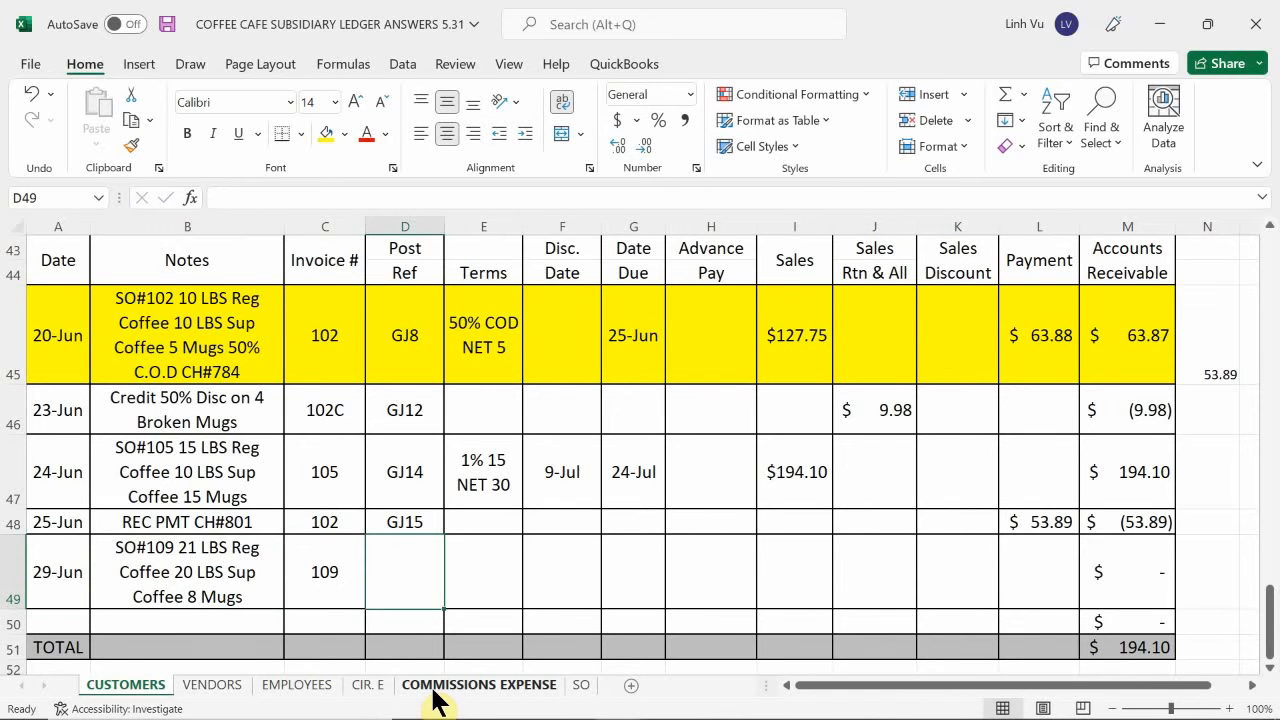
text(GJ20)
key(Return)
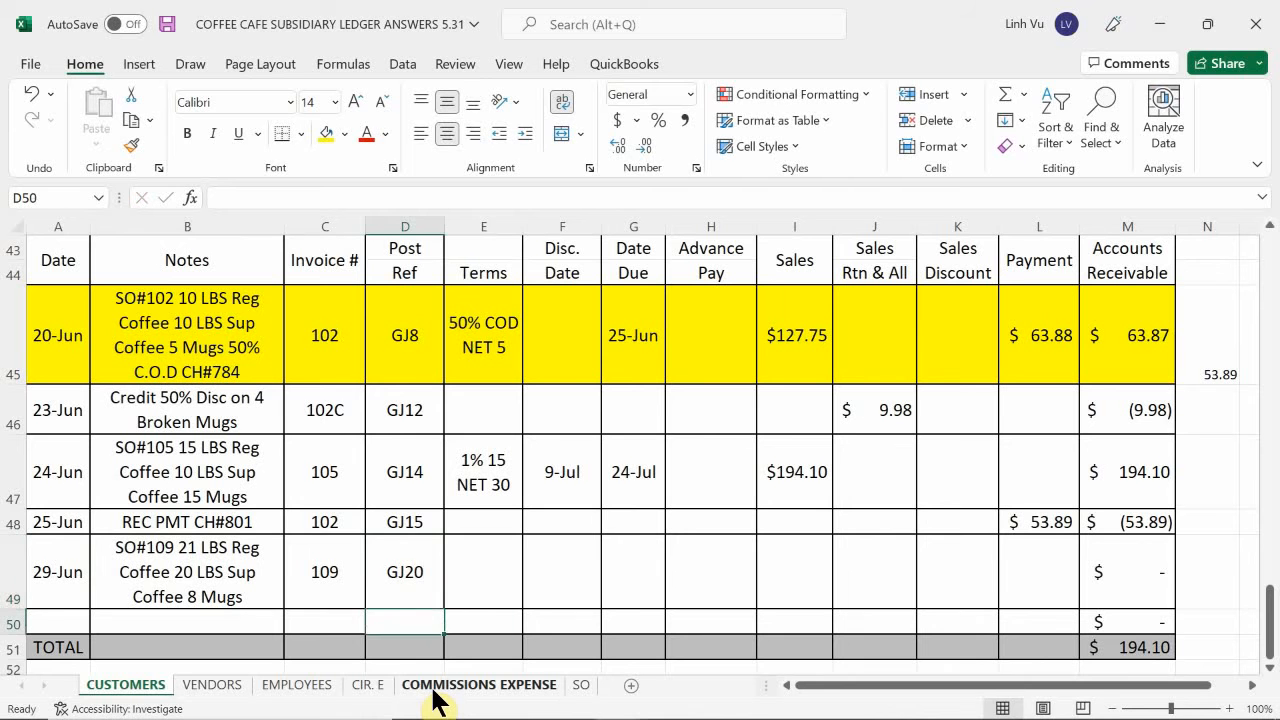
Fill the Terms cell E49 with a formula referencing the 24 June sale's terms in E47.
key(Up)
key(Right)
text(=)
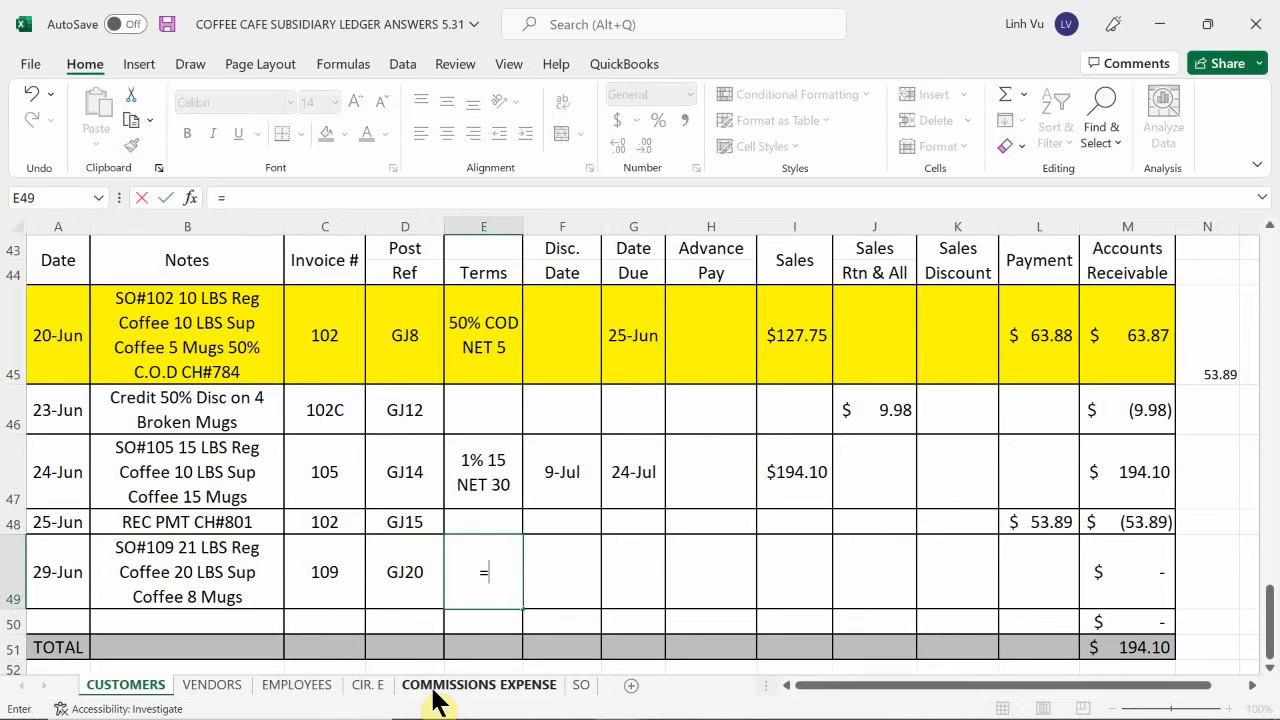
key(Up)
key(Up)
key(Return)
key(Up)
Calculate the discount date in F49 with the formula =A49+15.
key(Right)
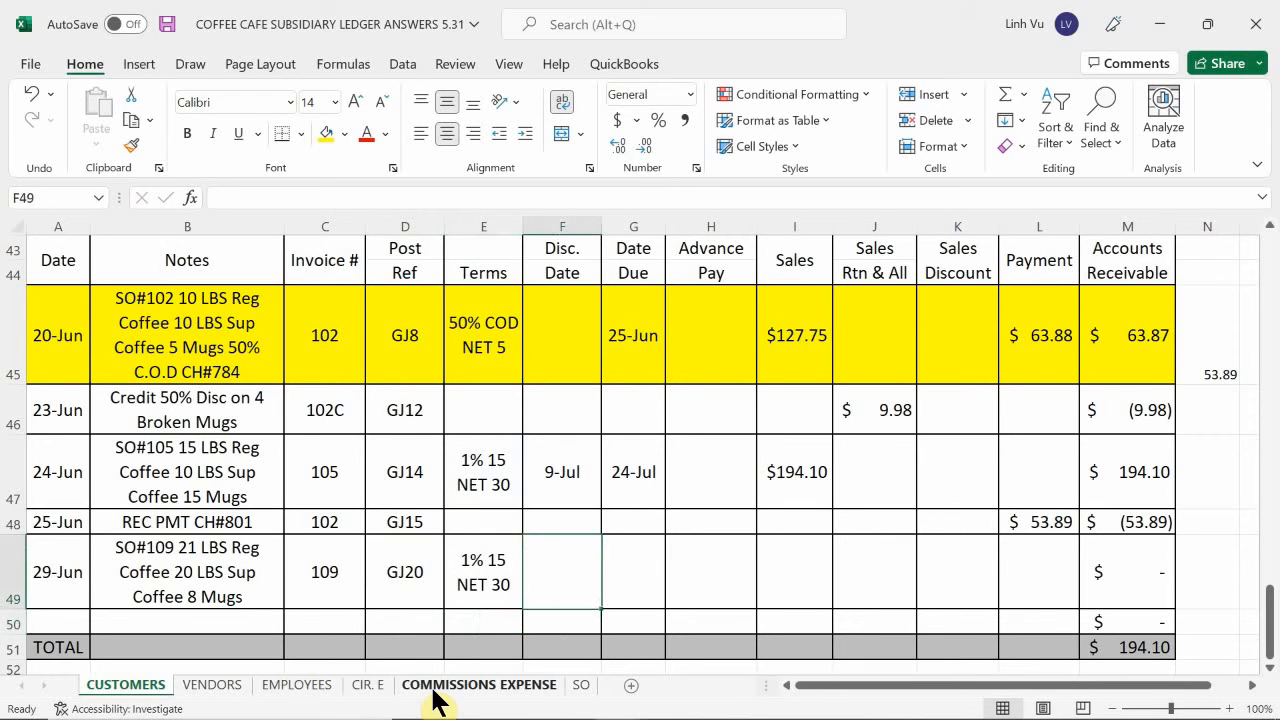
text(=)
key(Left)
key(Left)
key(Left)
key(Left)
key(Left)
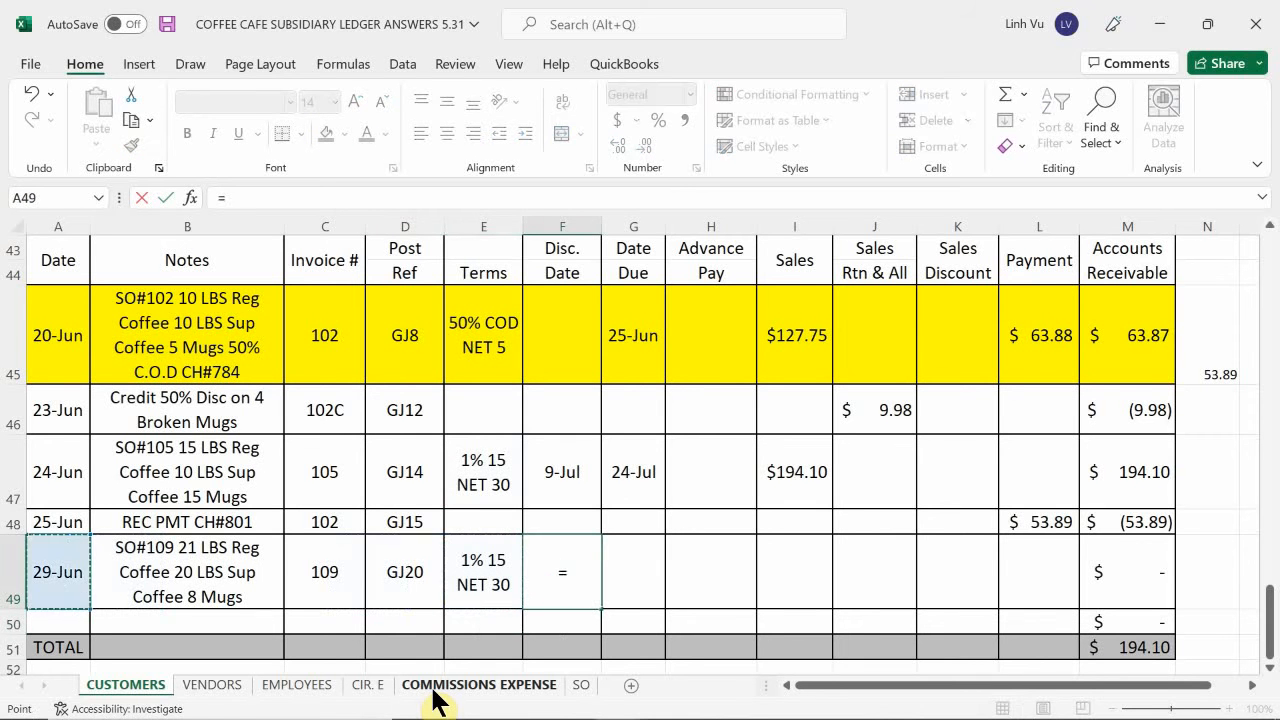
text(+15)
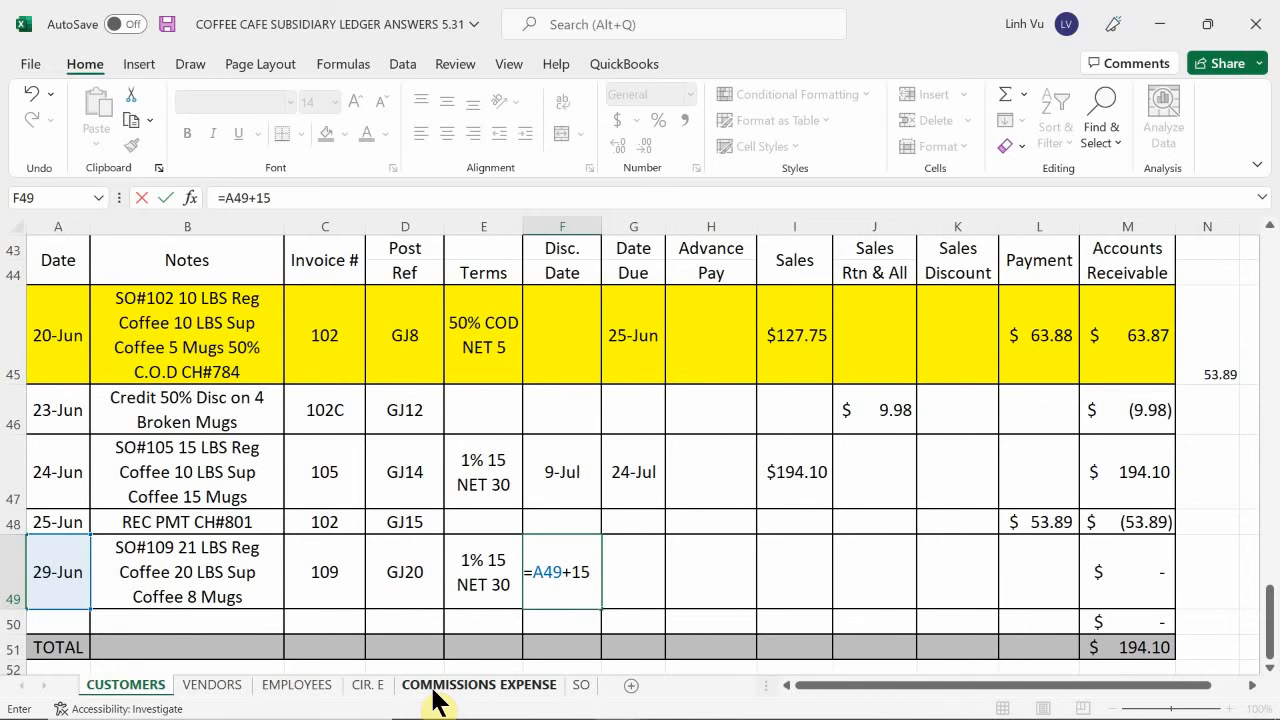
key(Return)
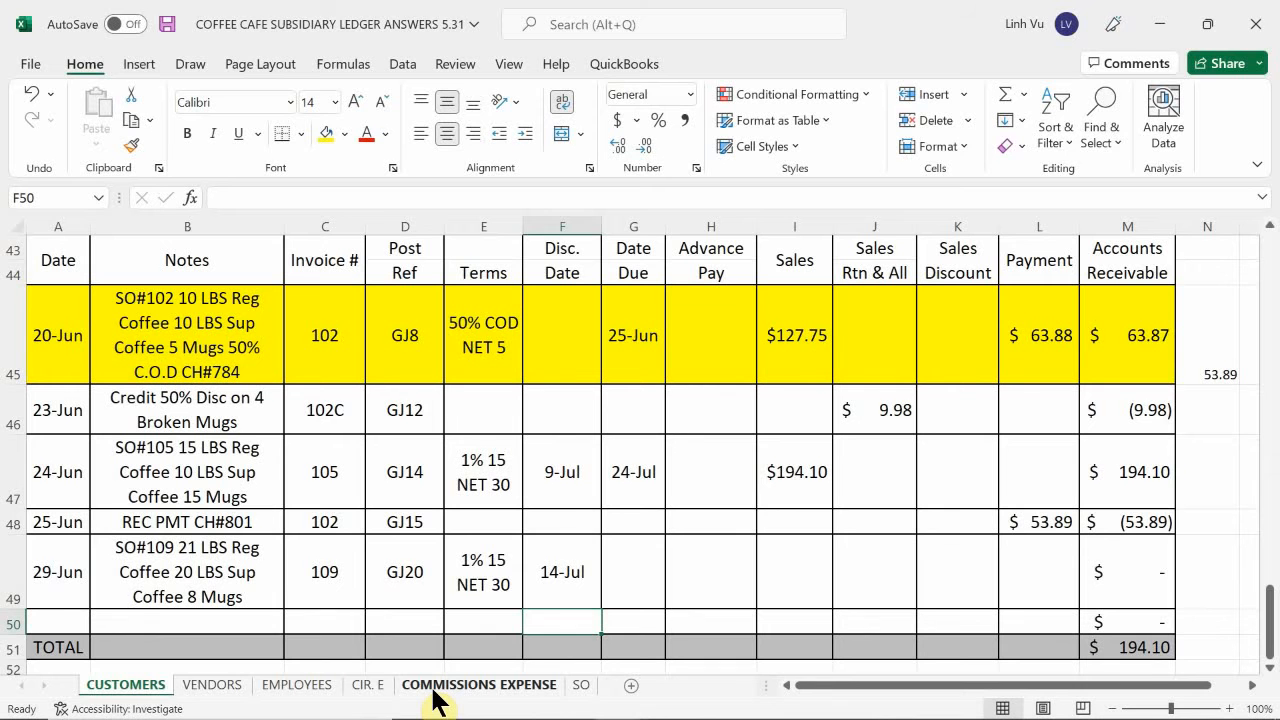
Calculate the due date in G49 with the formula =A49+30.
key(Right)
key(Up)
text(=)
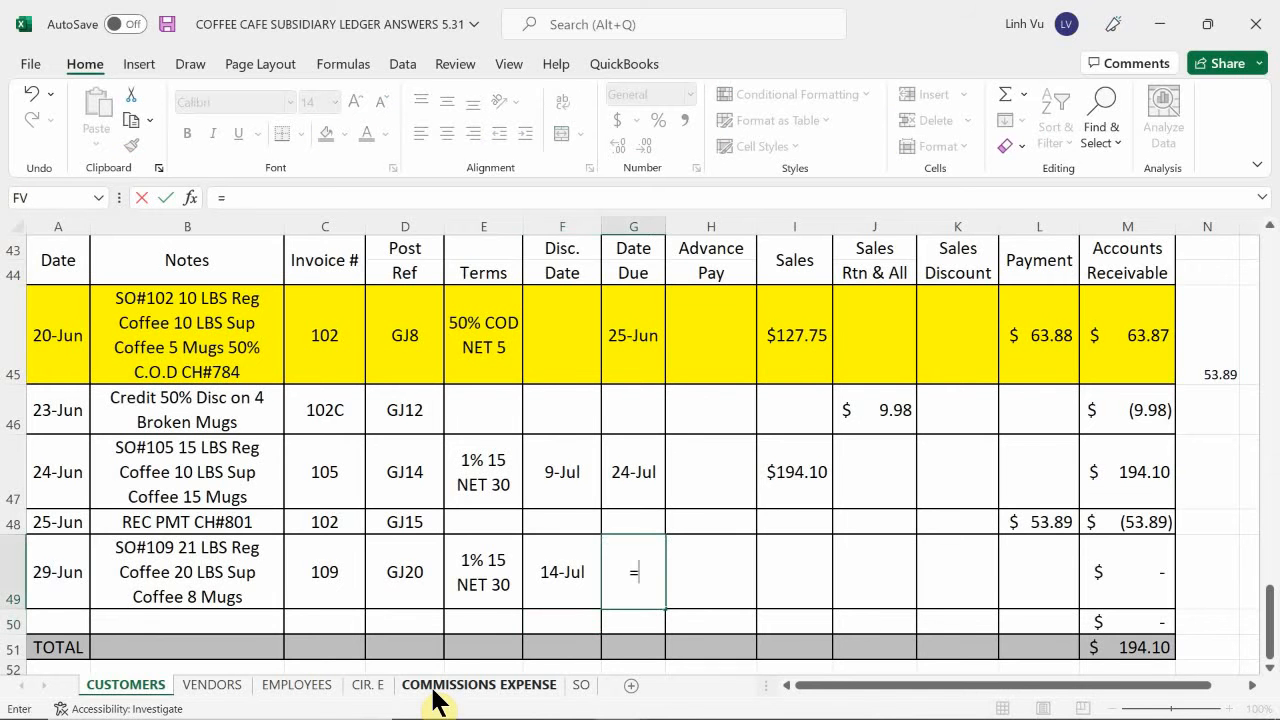
key(Left)
key(Left)
key(Left)
key(Left)
key(Left)
key(Left)
text(+)
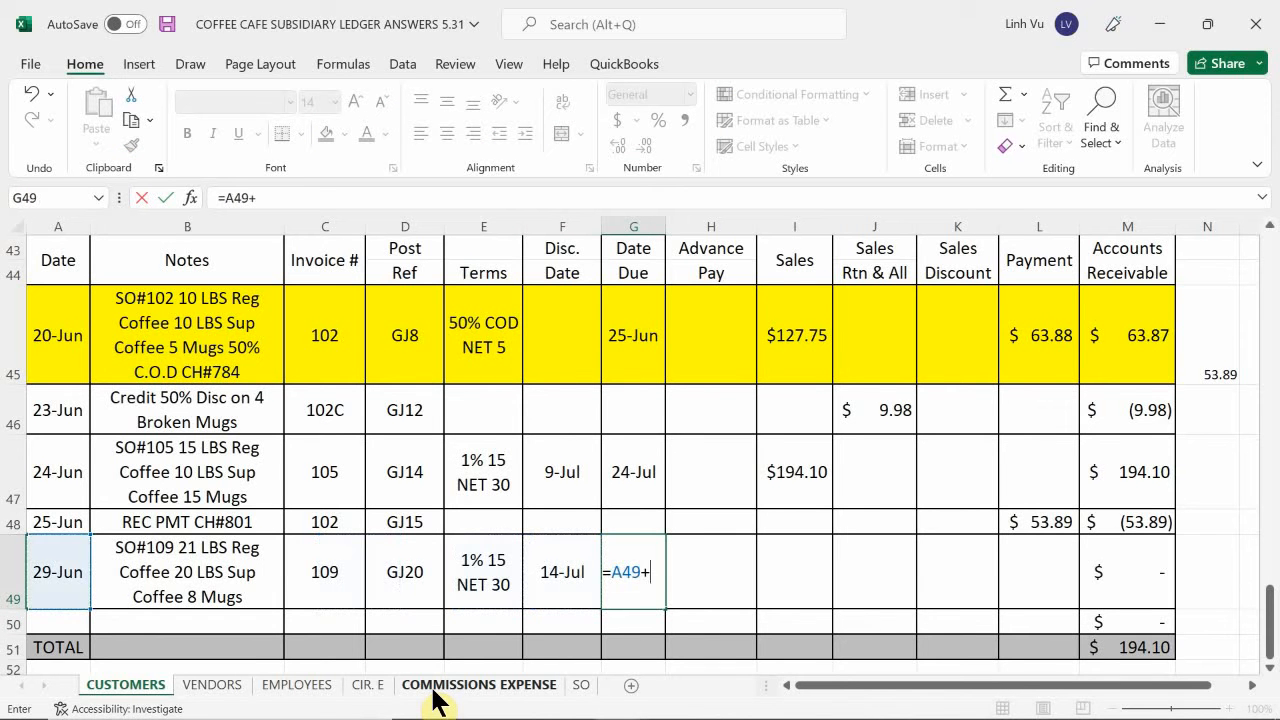
text(30)
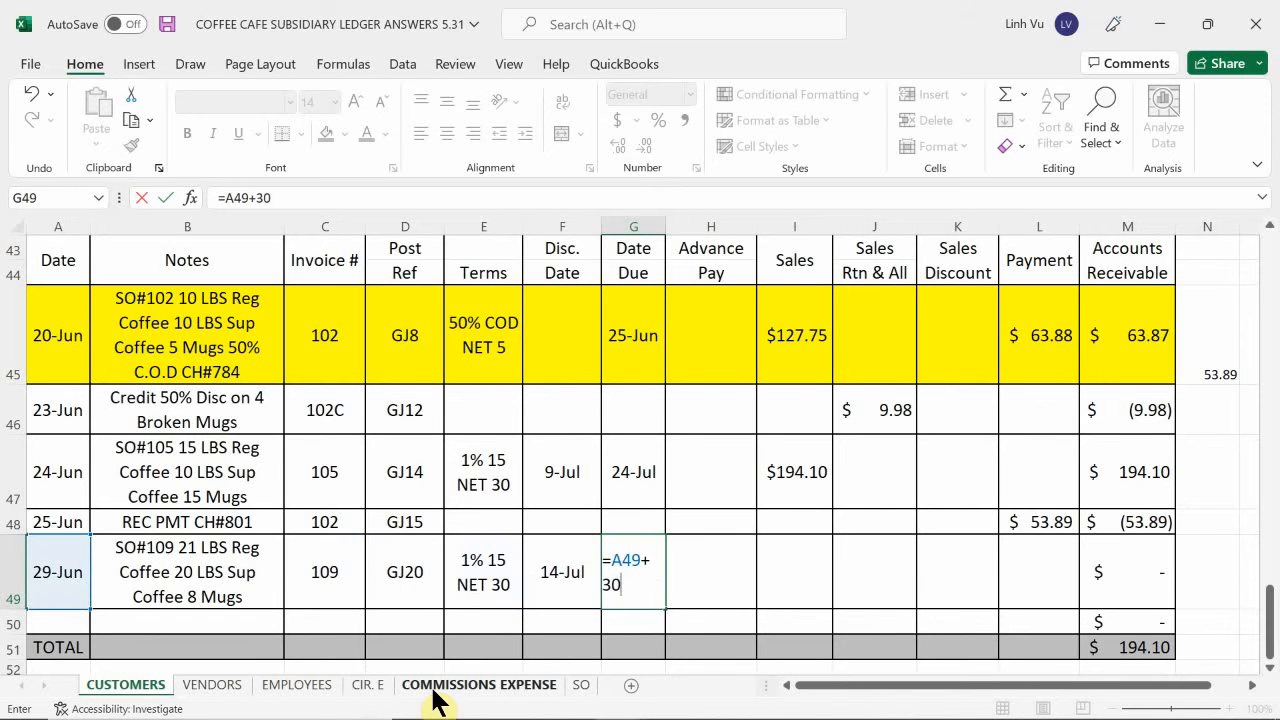
key(Return)
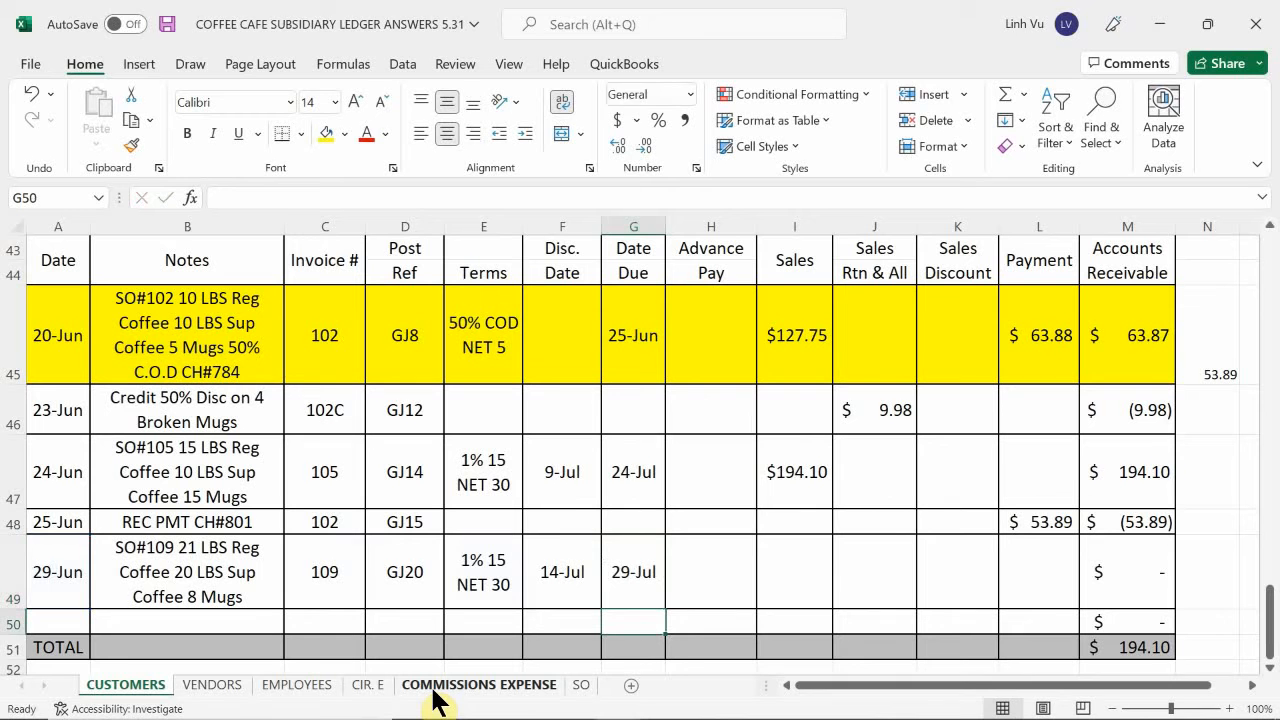
Enter the sales amount 218.81 in I49 for the 29 June invoice.
key(Up)
key(Right)
key(Right)
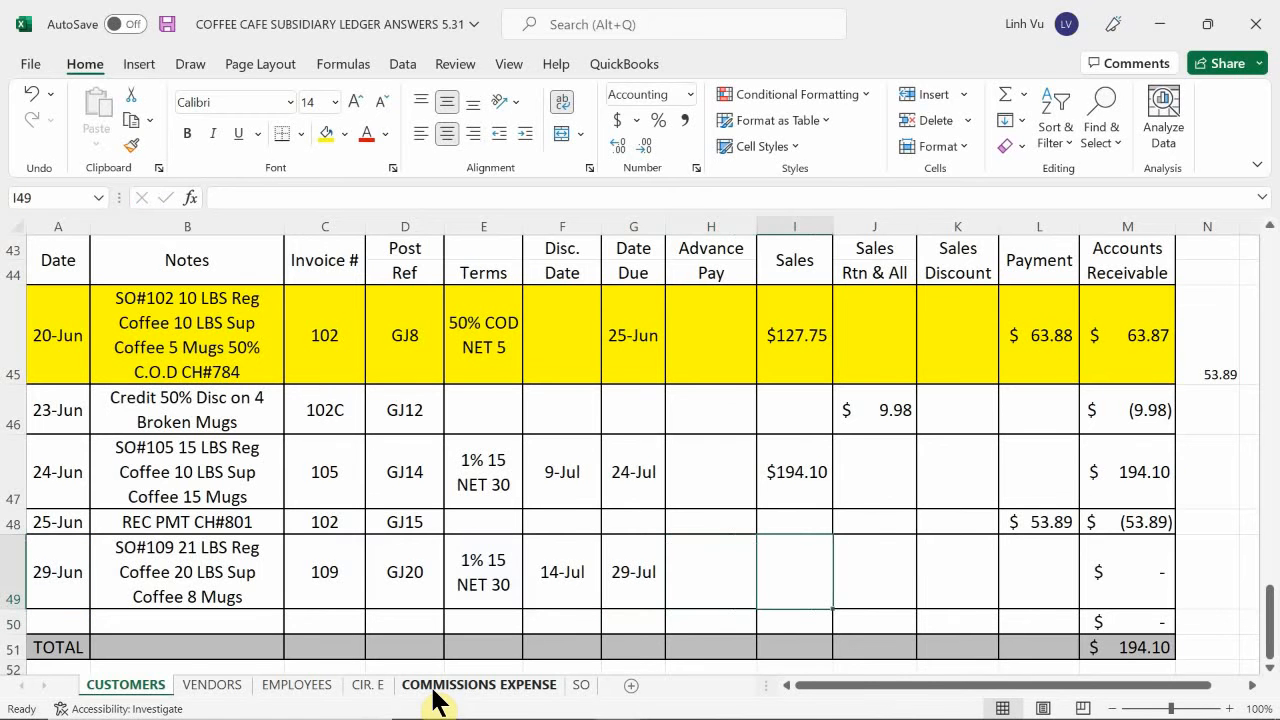
text(218.81)
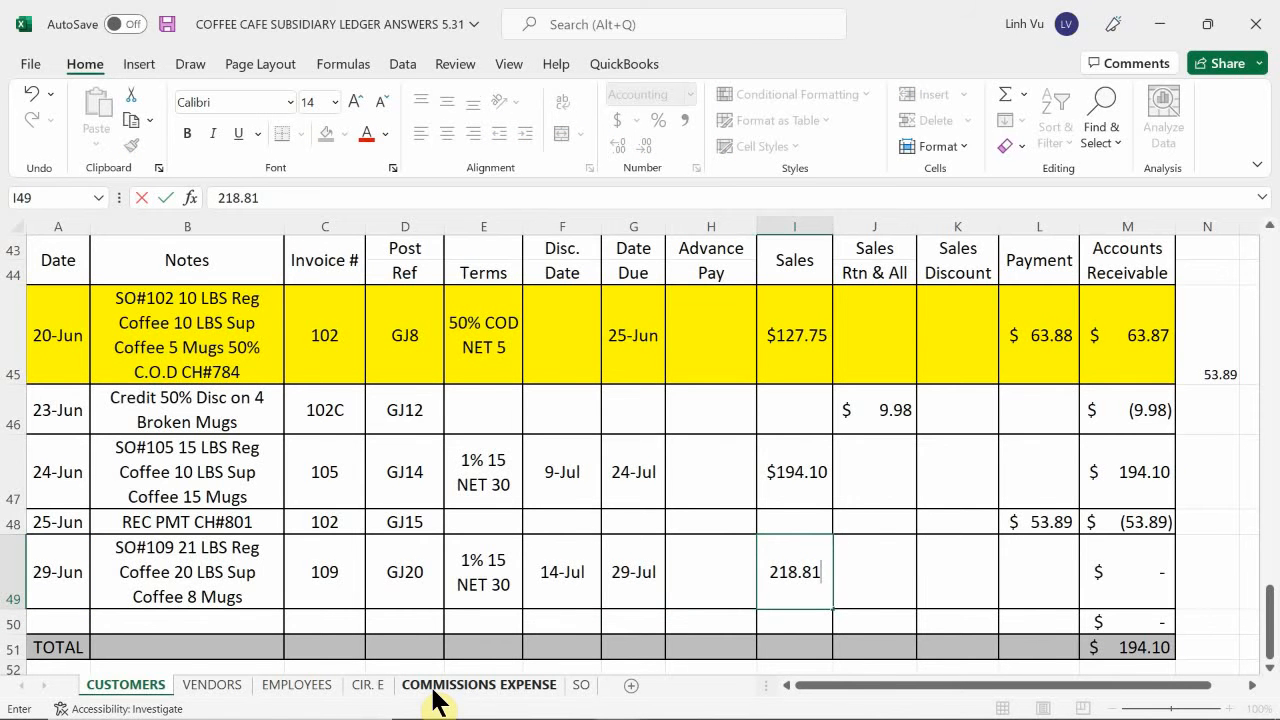
key(Return)
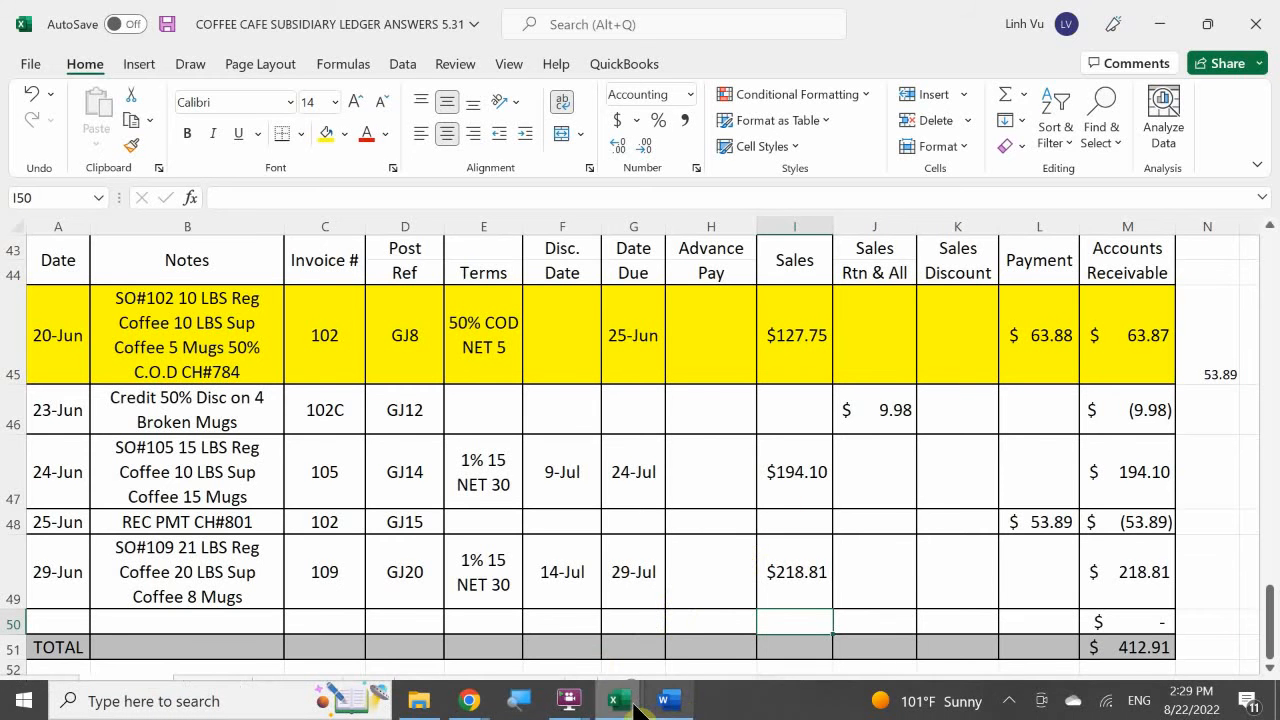
mouse_move(663, 705)
mouse_move(650, 618)
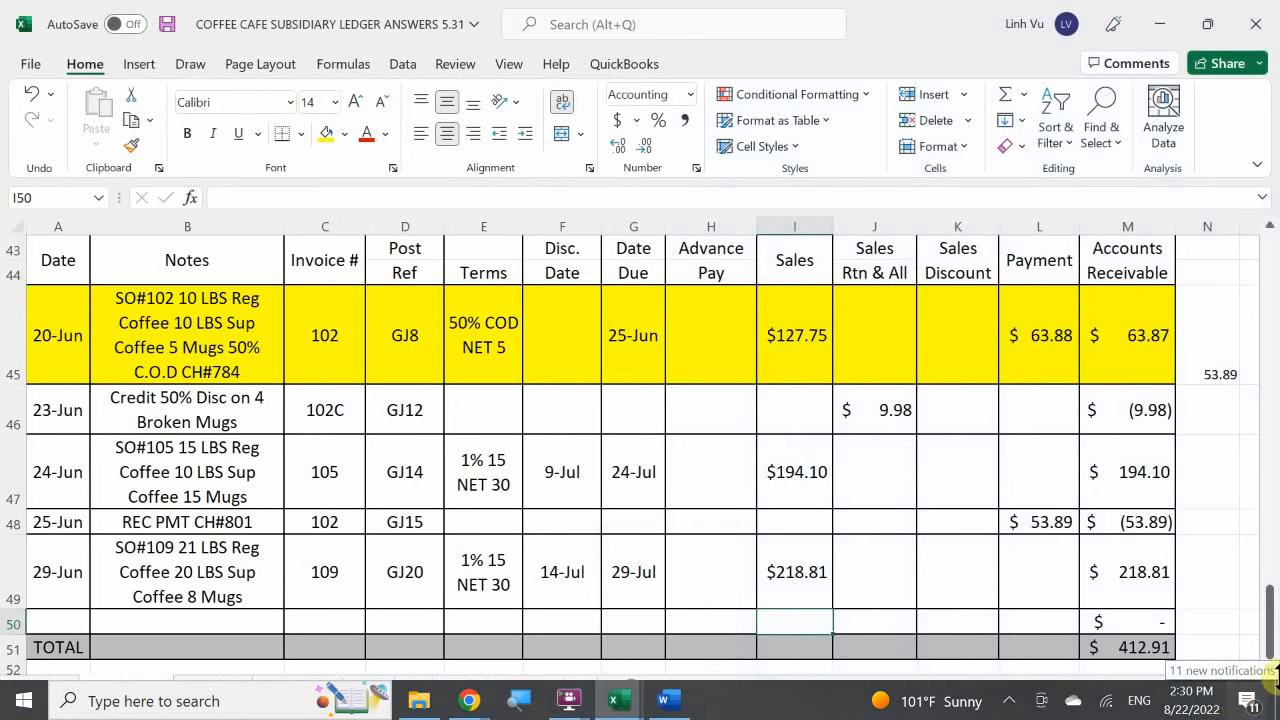
click(1200, 564)
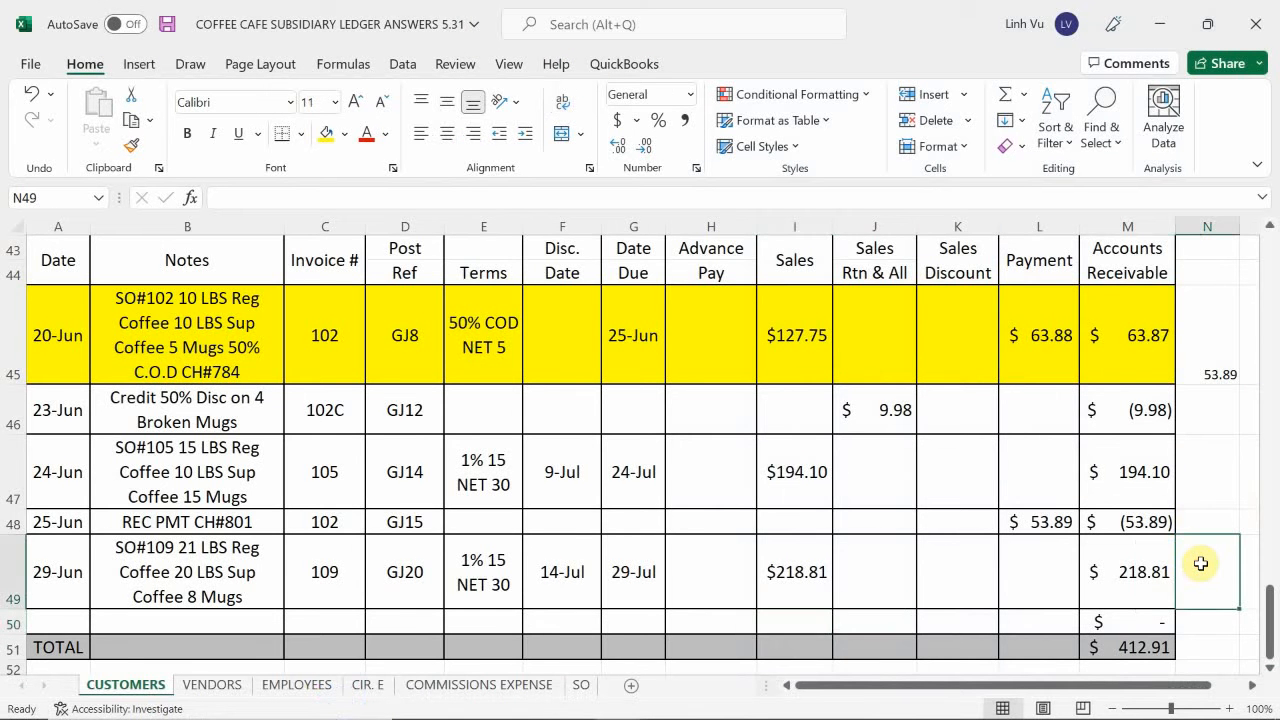
scroll(1200, 564, down, 1)
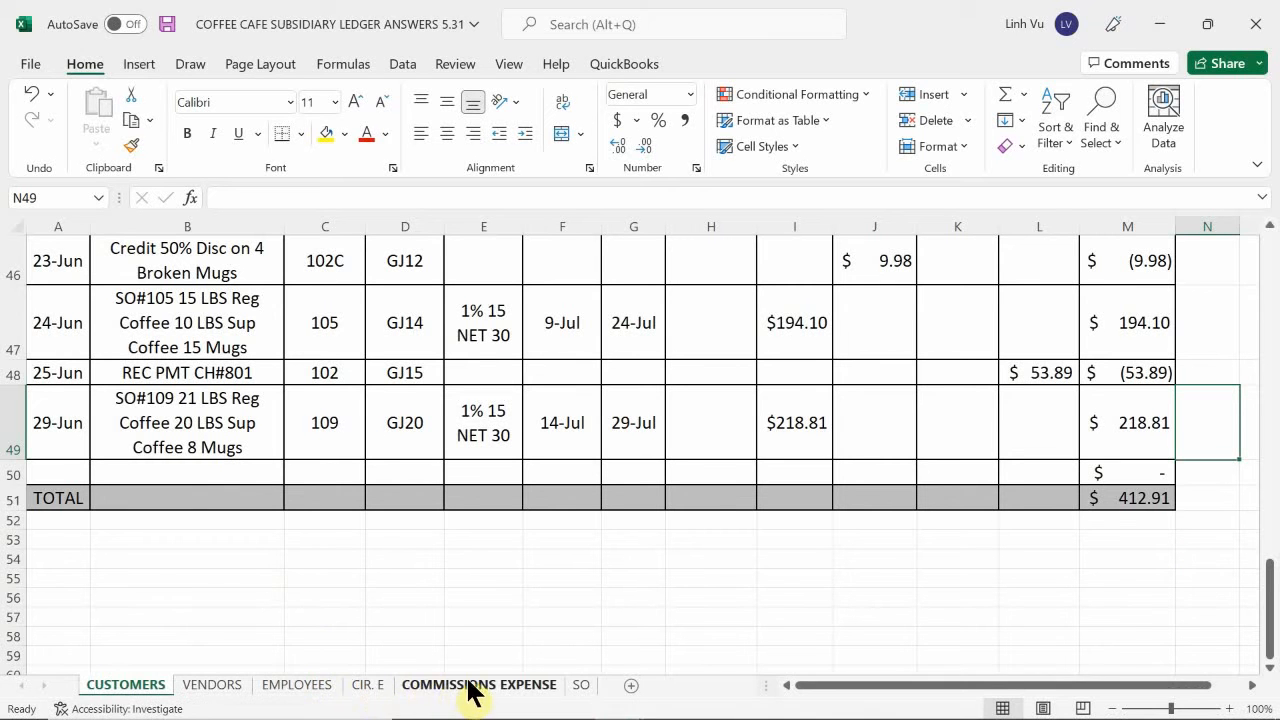
On the SO sheet, apply the 14-Mar date format to sales order 109's Date Delivered cell H78.
click(583, 686)
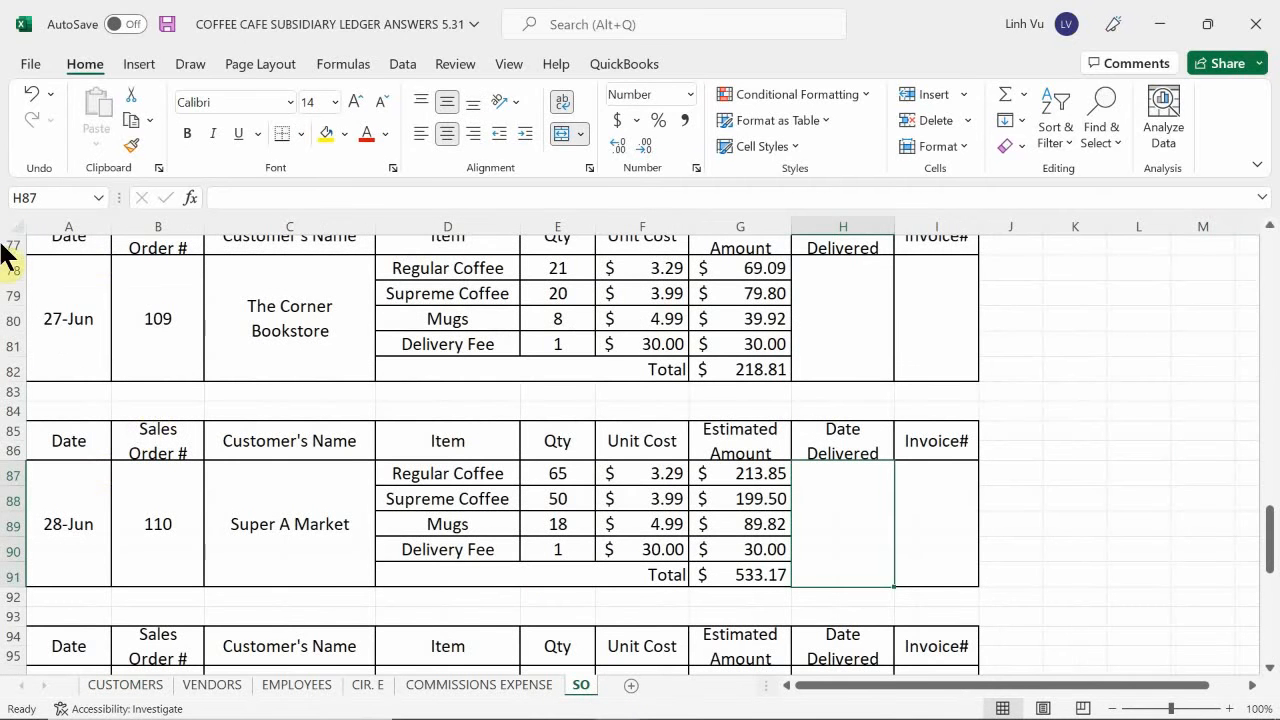
click(266, 498)
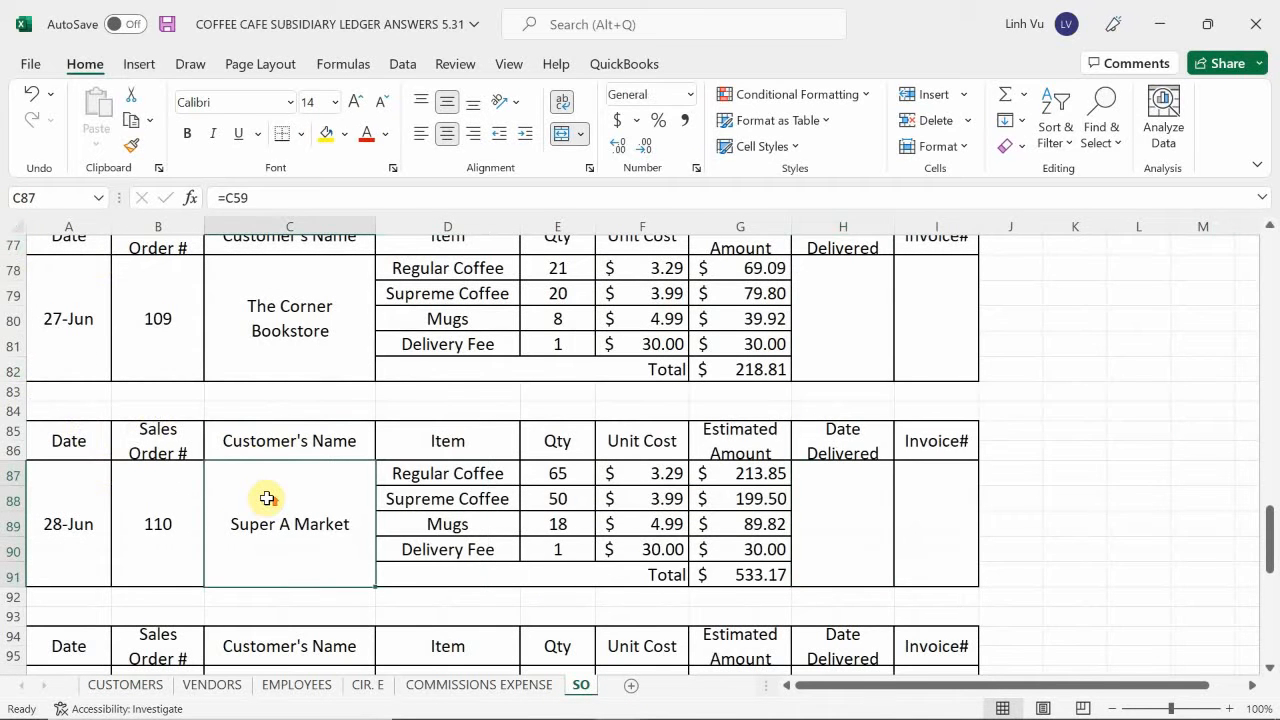
scroll(267, 498, up, 1)
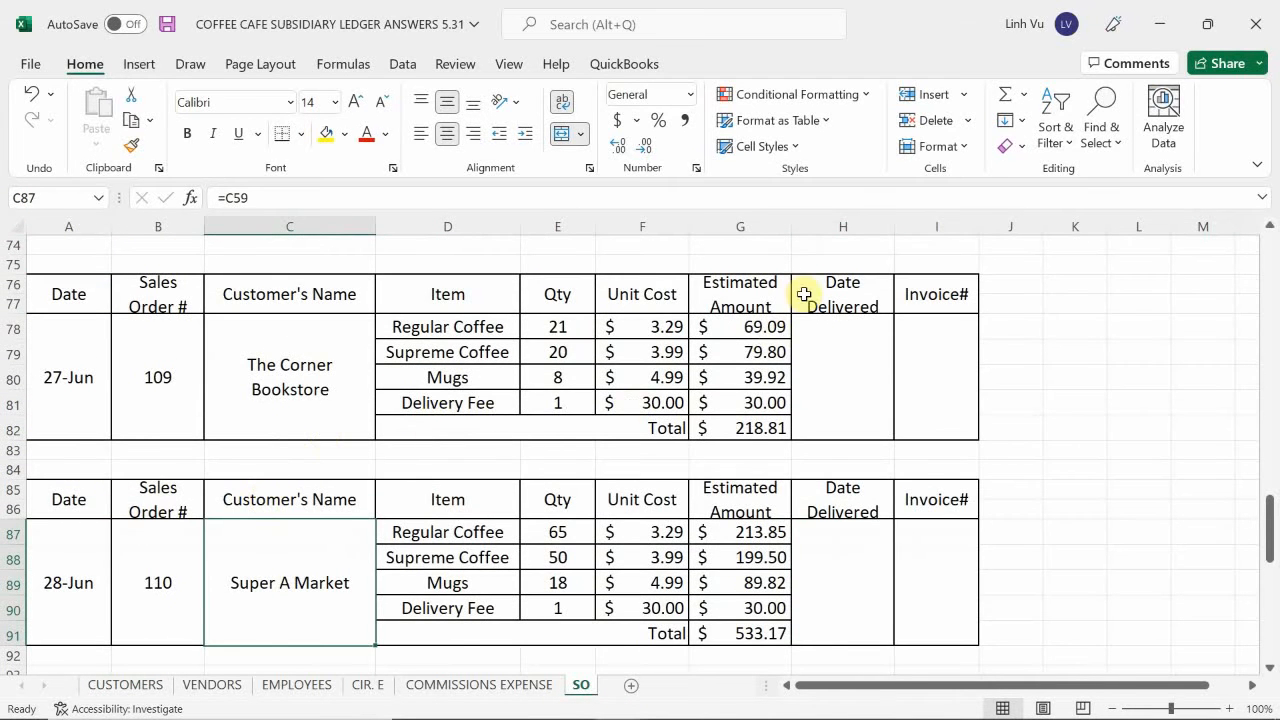
scroll(1100, 464, up, 1)
click(849, 437)
right_click(847, 441)
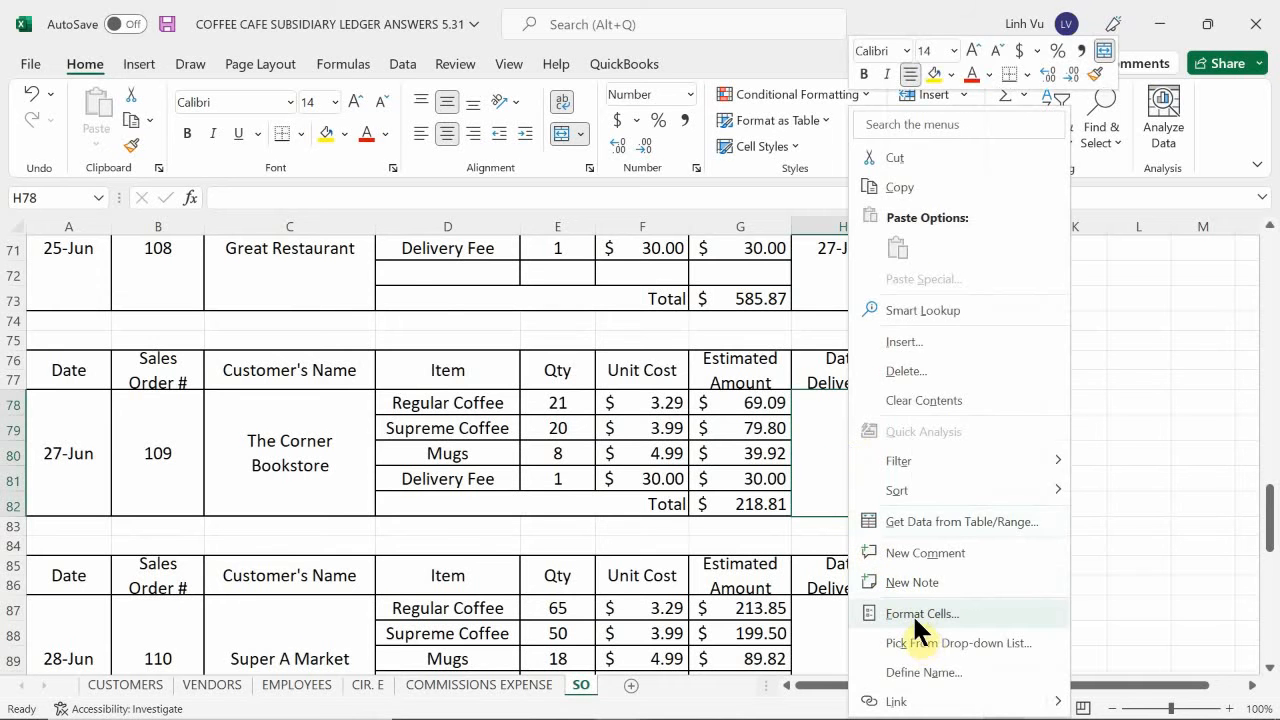
key(Escape)
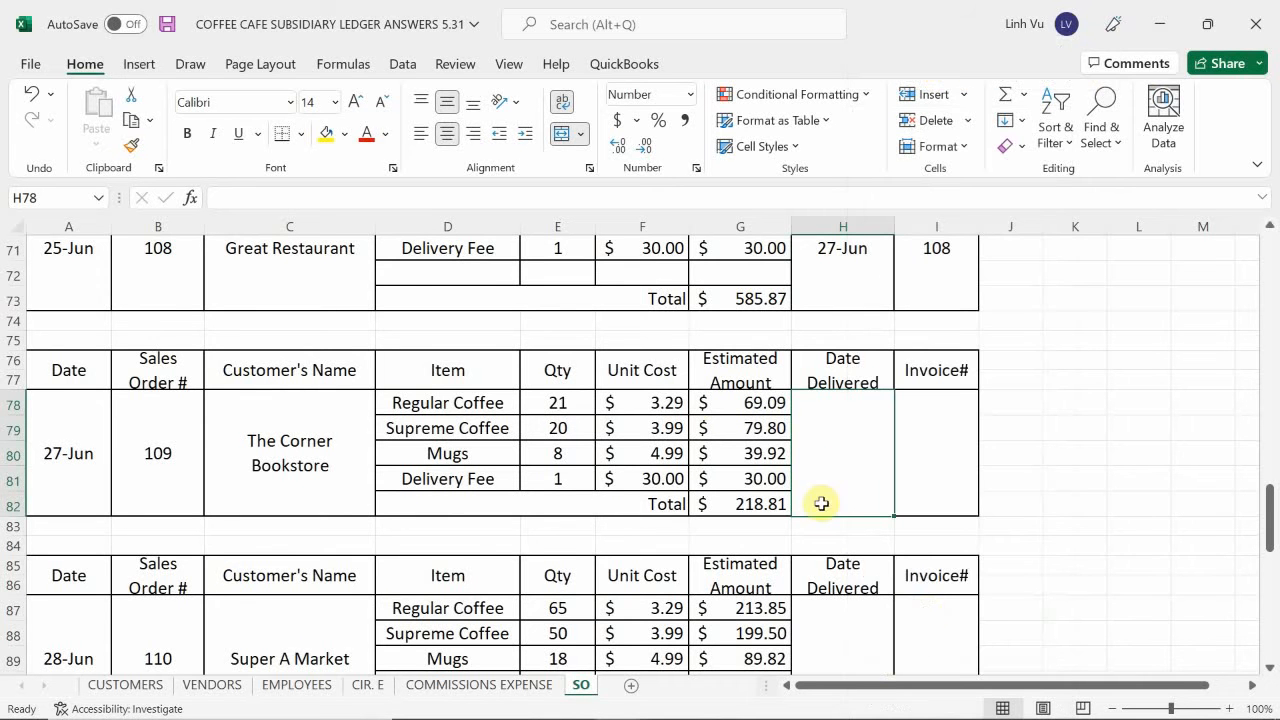
key(ctrl+1)
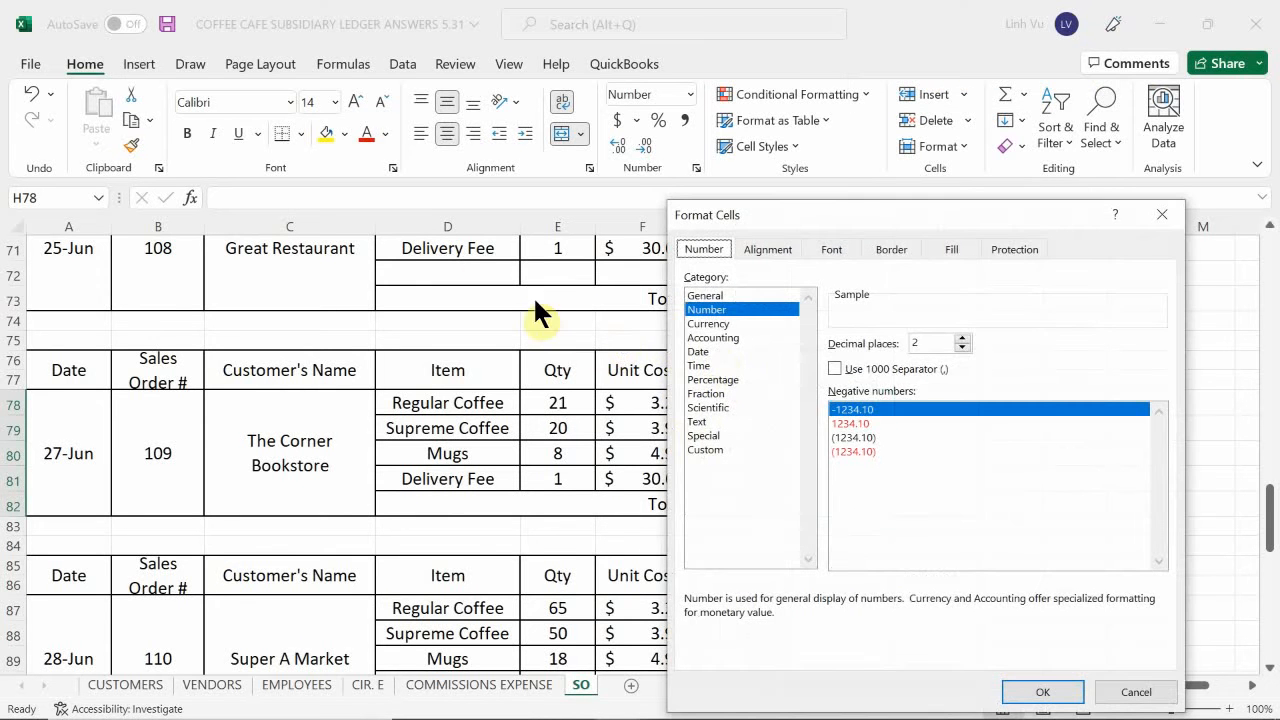
click(700, 352)
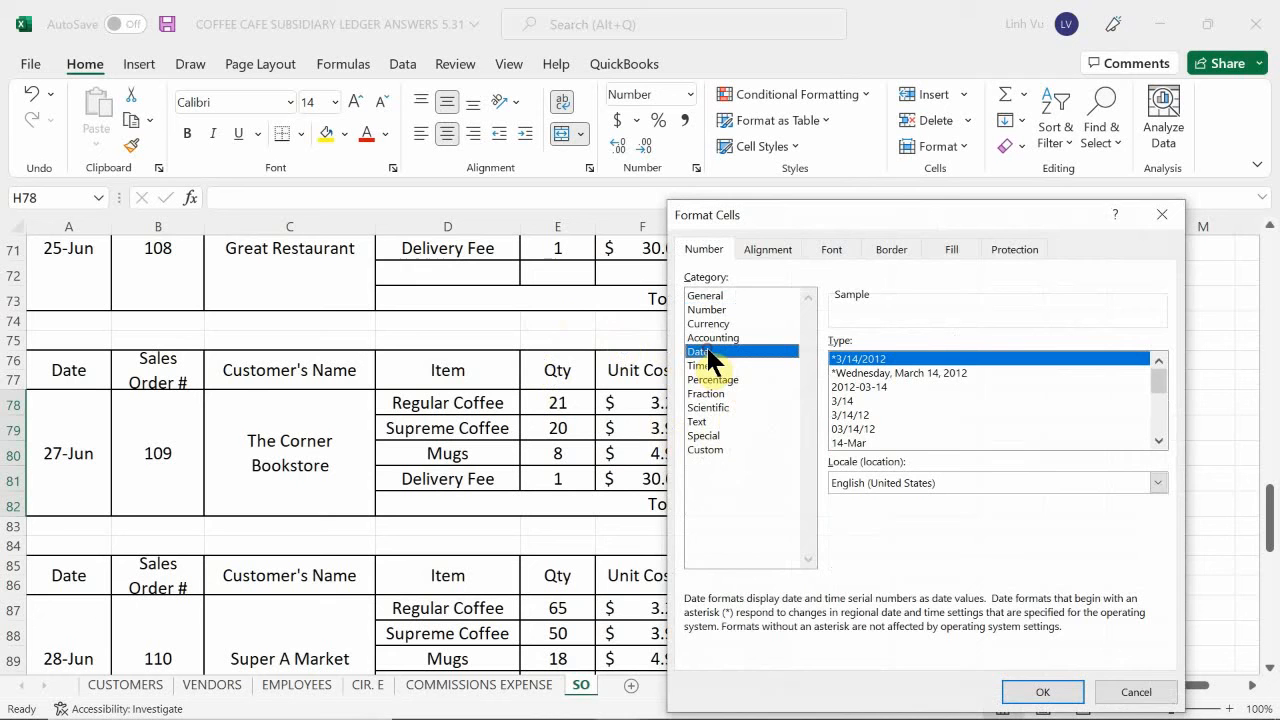
click(873, 445)
key(Return)
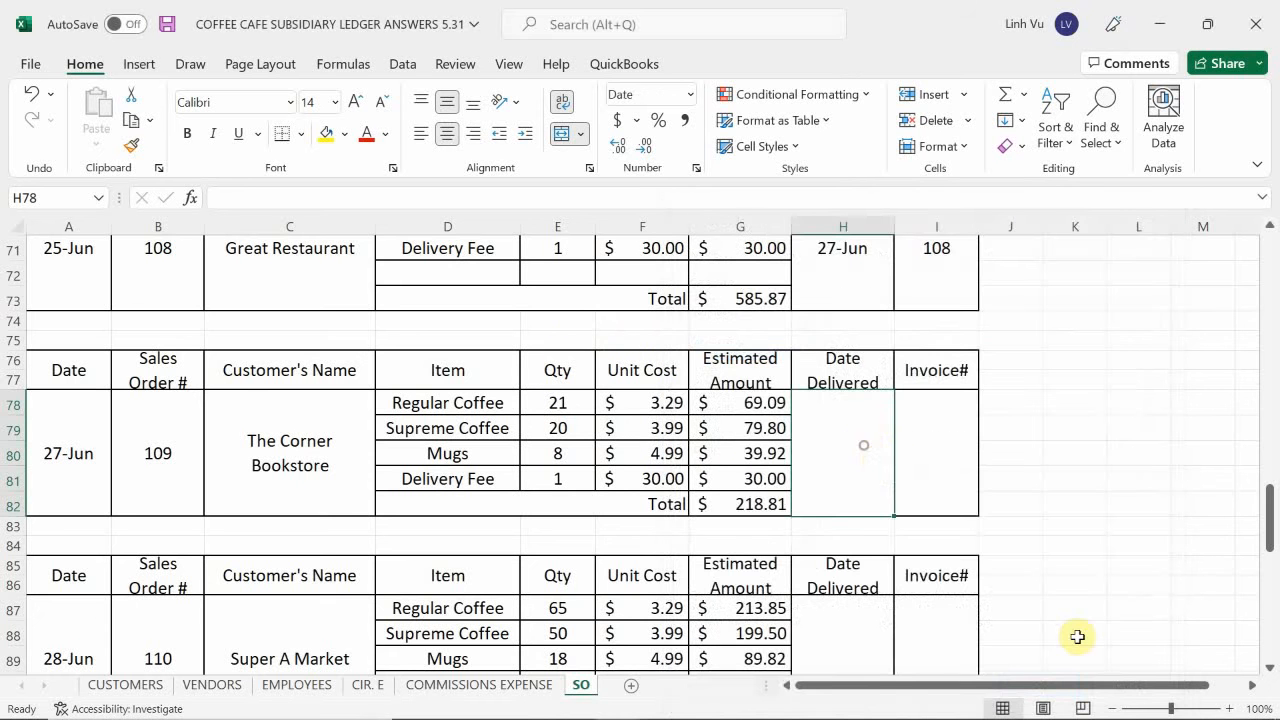
Enter the delivery date 6/29 for The Corner Bookstore's sales order 109.
text(6/29)
key(Return)
key(Right)
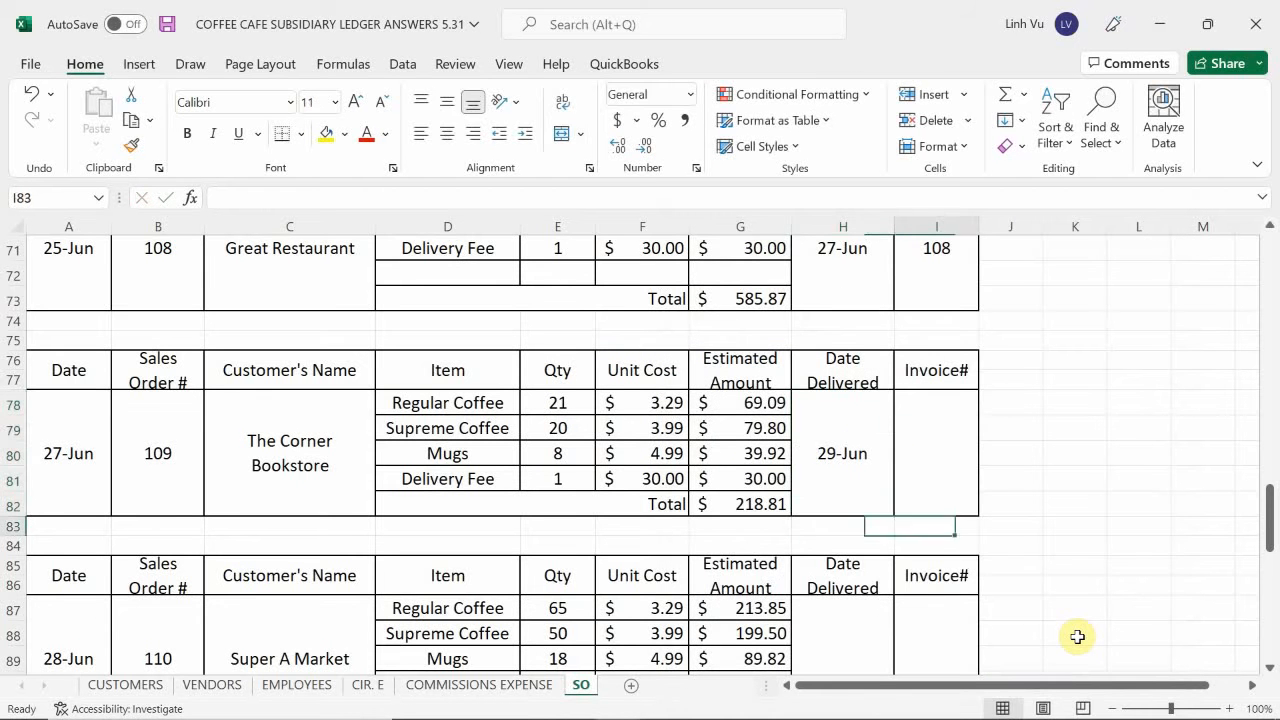
Enter invoice number 109 for The Corner Bookstore's sales order 109.
key(Up)
text(109)
key(Return)
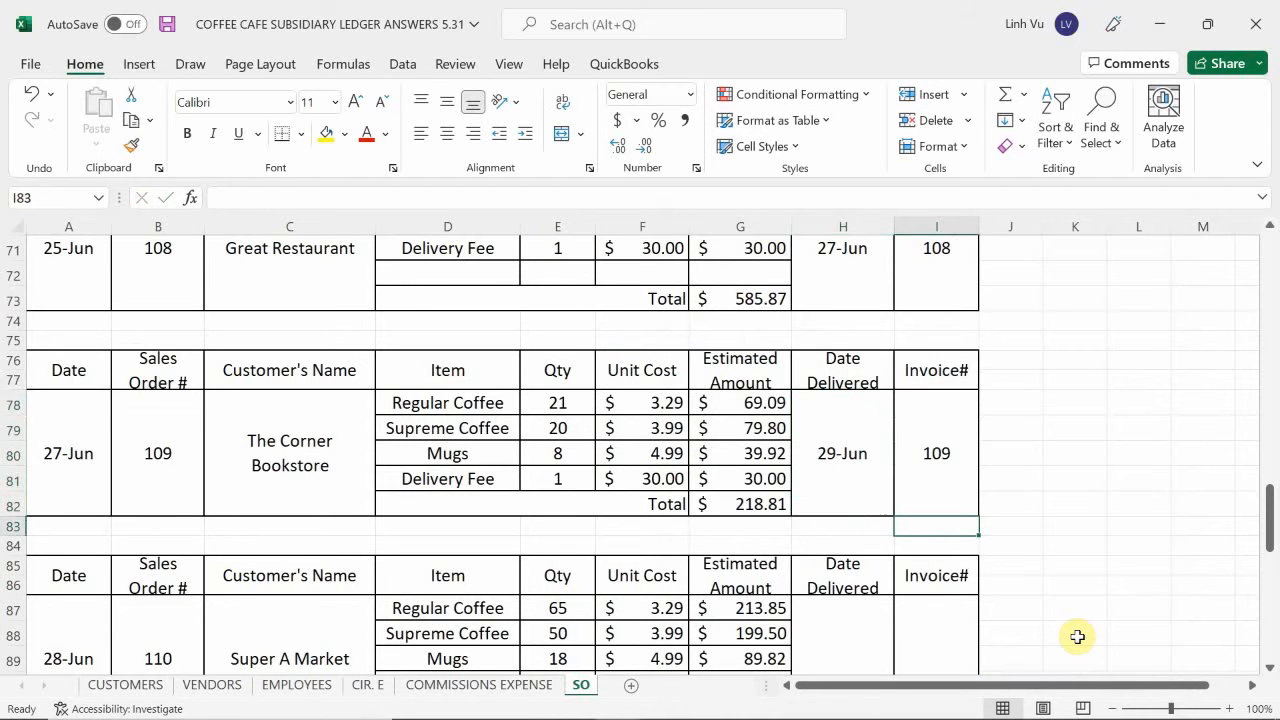
On the COMMISSIONS EXPENSE sheet, enter the date 6/29 in A14, the first empty row.
click(449, 686)
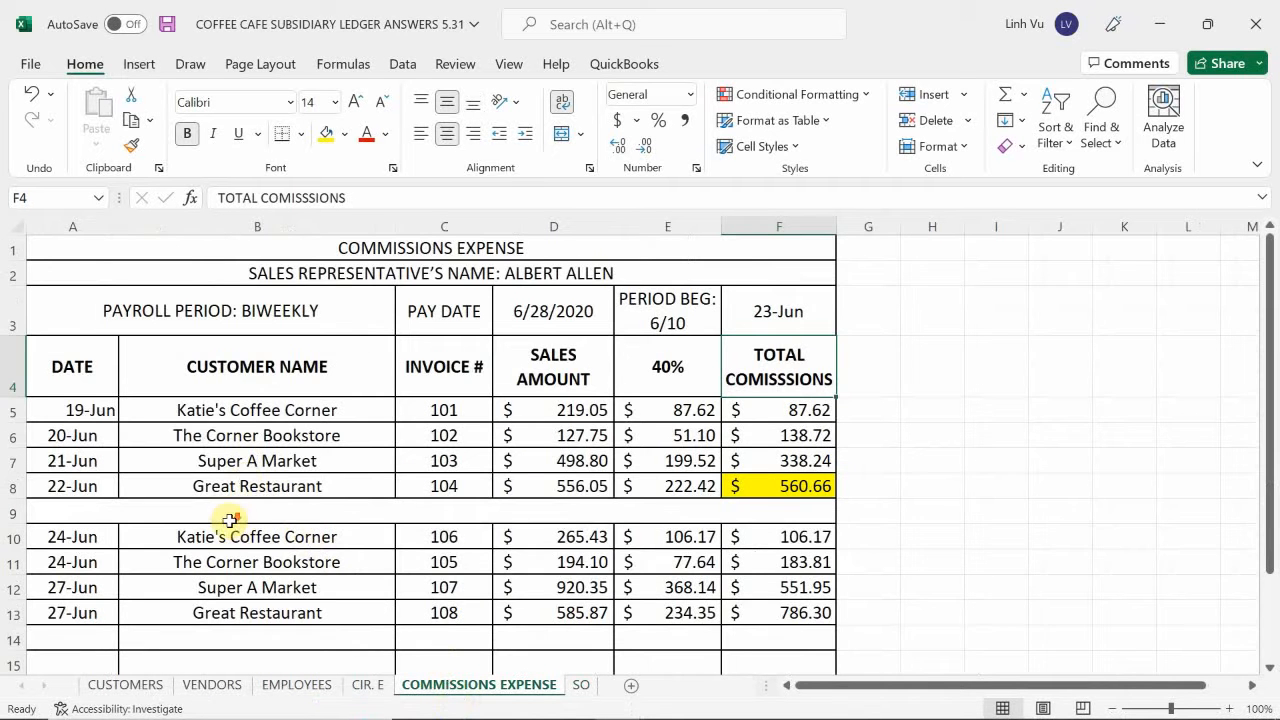
scroll(190, 512, down, 1)
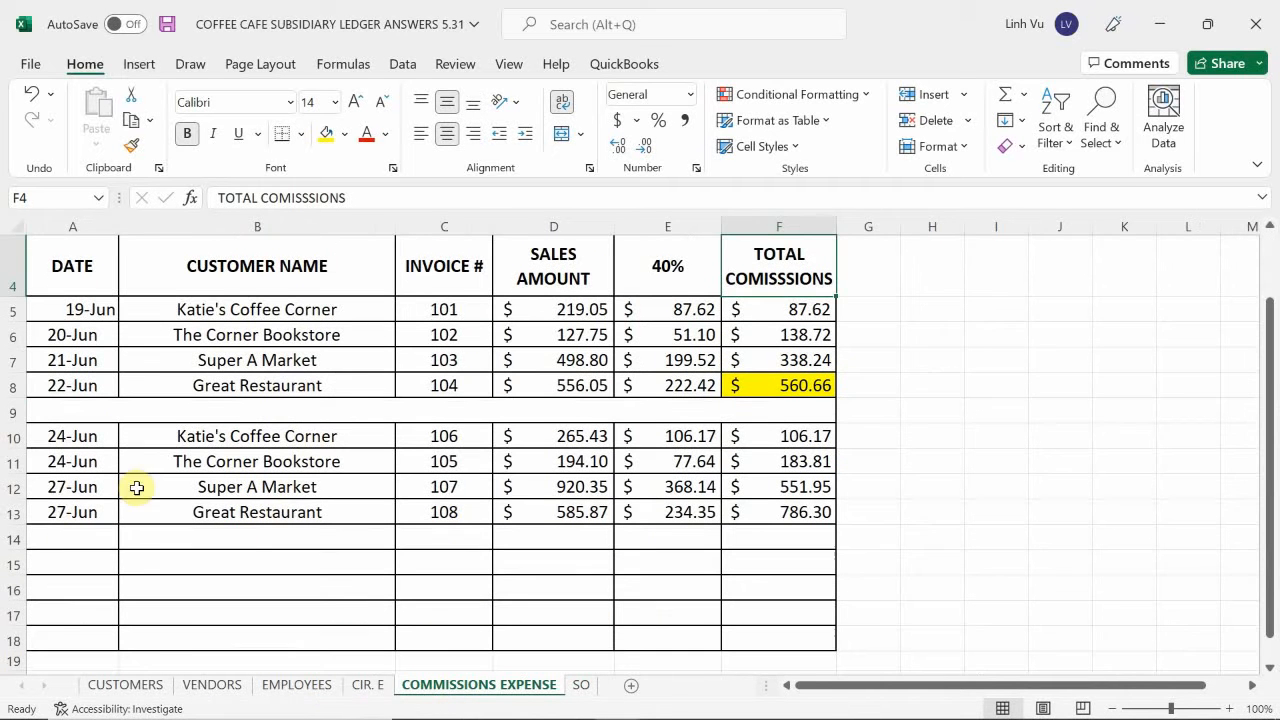
click(78, 537)
text(6/29)
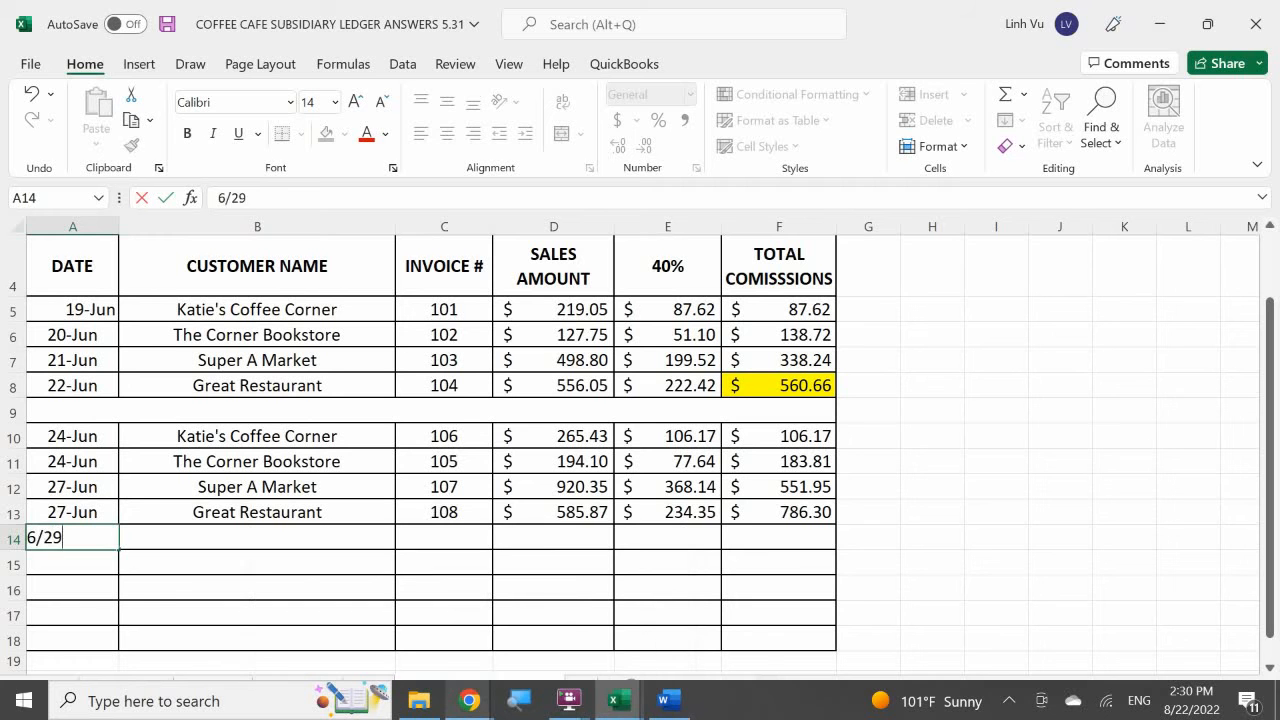
key(Return)
Fill the customer name in B14 with a formula referencing The Corner Bookstore's cell B11.
key(Right)
key(Up)
text(=)
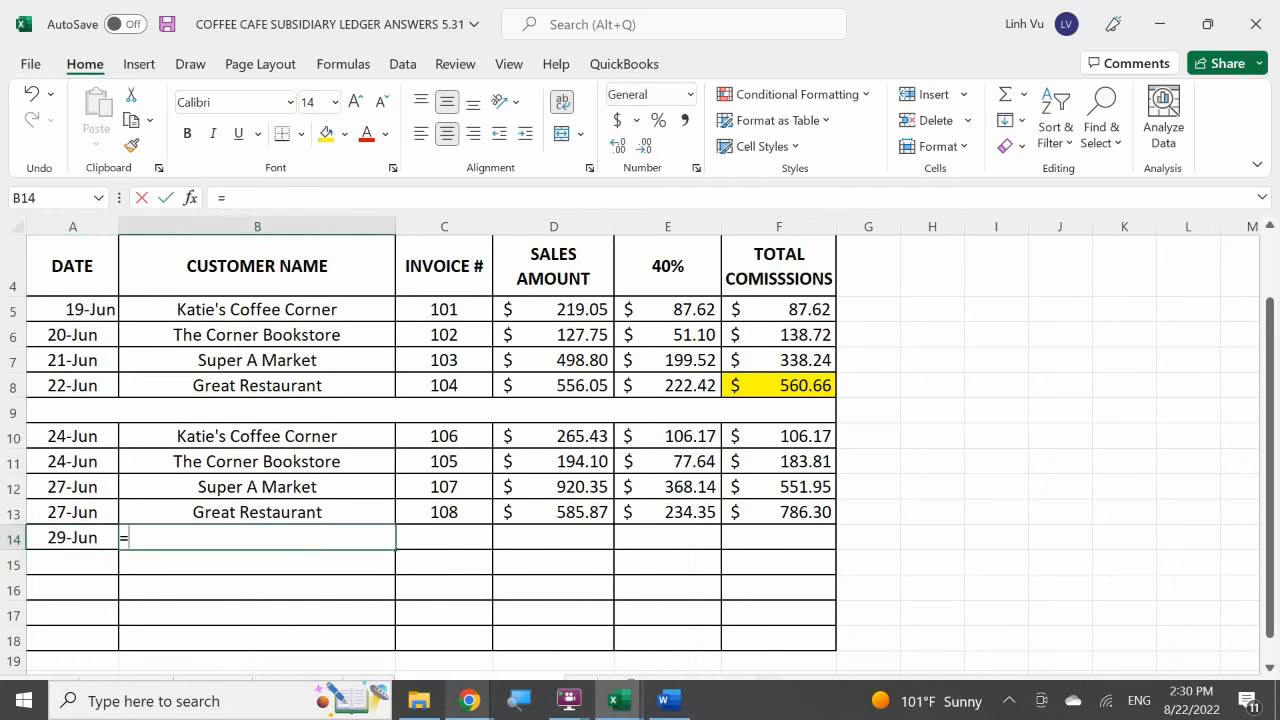
key(Up)
key(Up)
key(Up)
key(Tab)
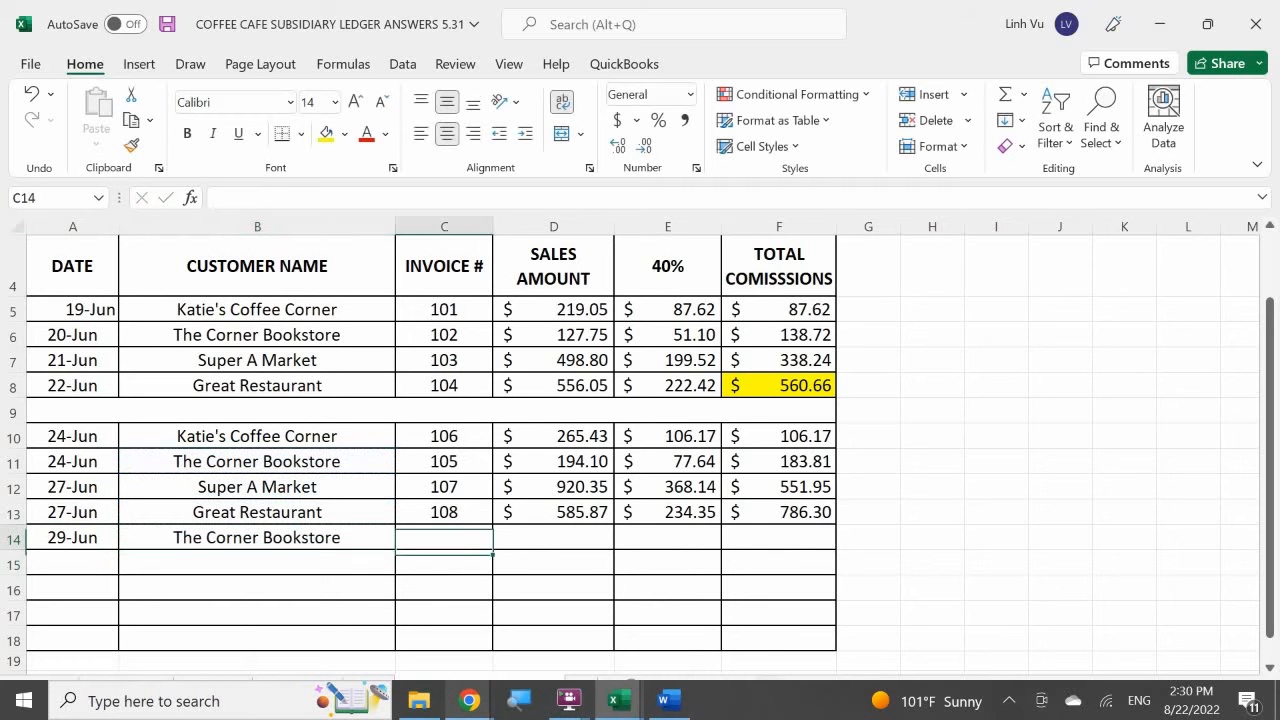
Enter invoice number 109 and the sales amount 218.81 in the 29 June commission row.
text(109)
key(Return)
key(Right)
key(Up)
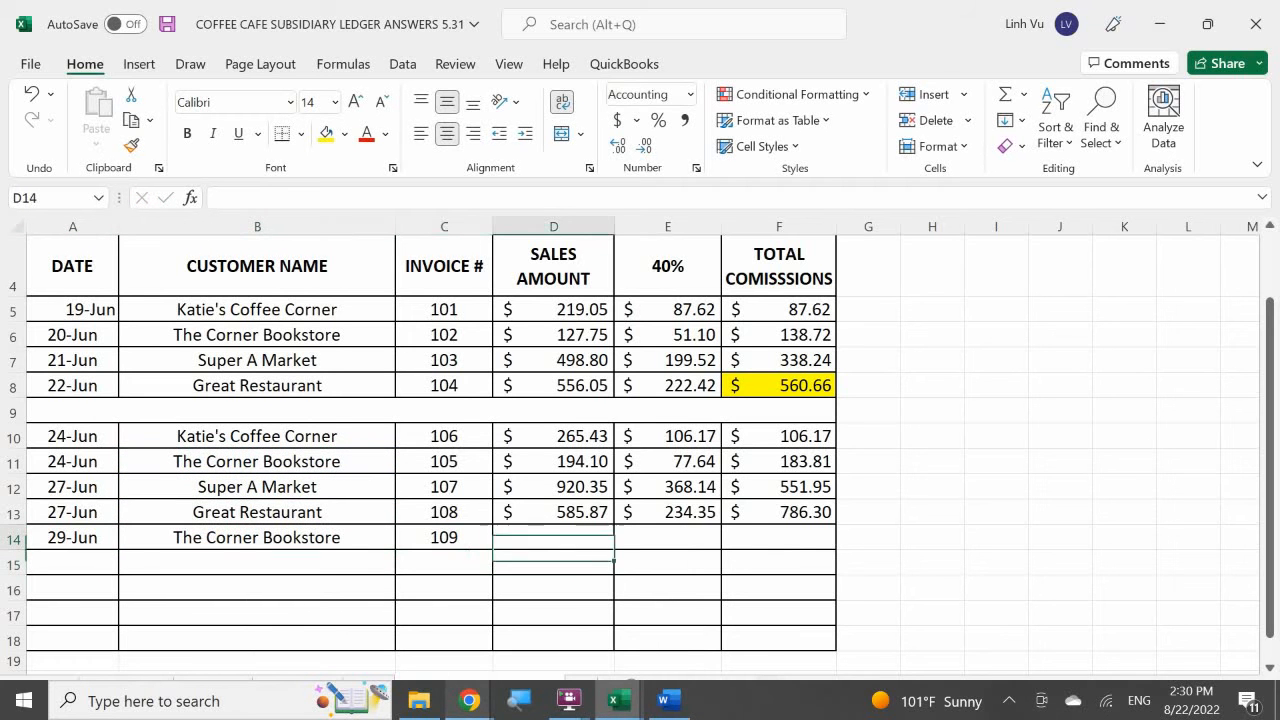
text(218.81)
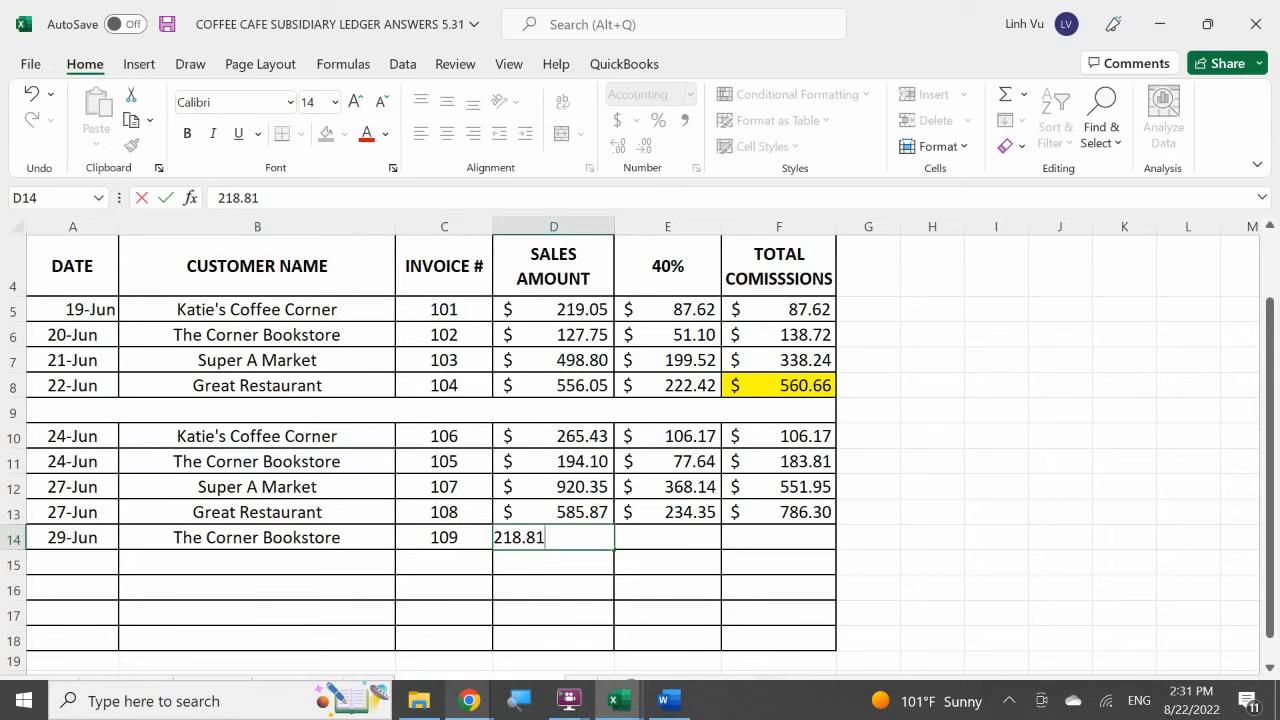
key(Return)
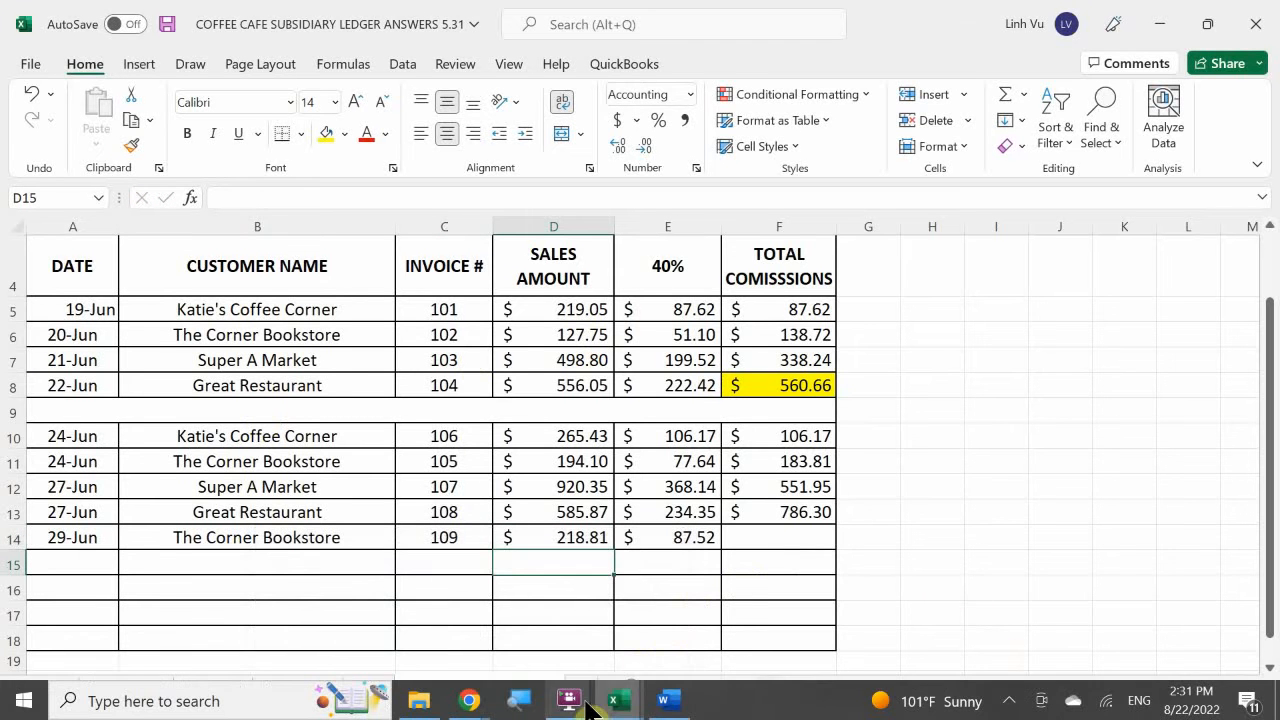
Calculate the running total commissions in F14 with the formula =F13+E14.
mouse_move(665, 702)
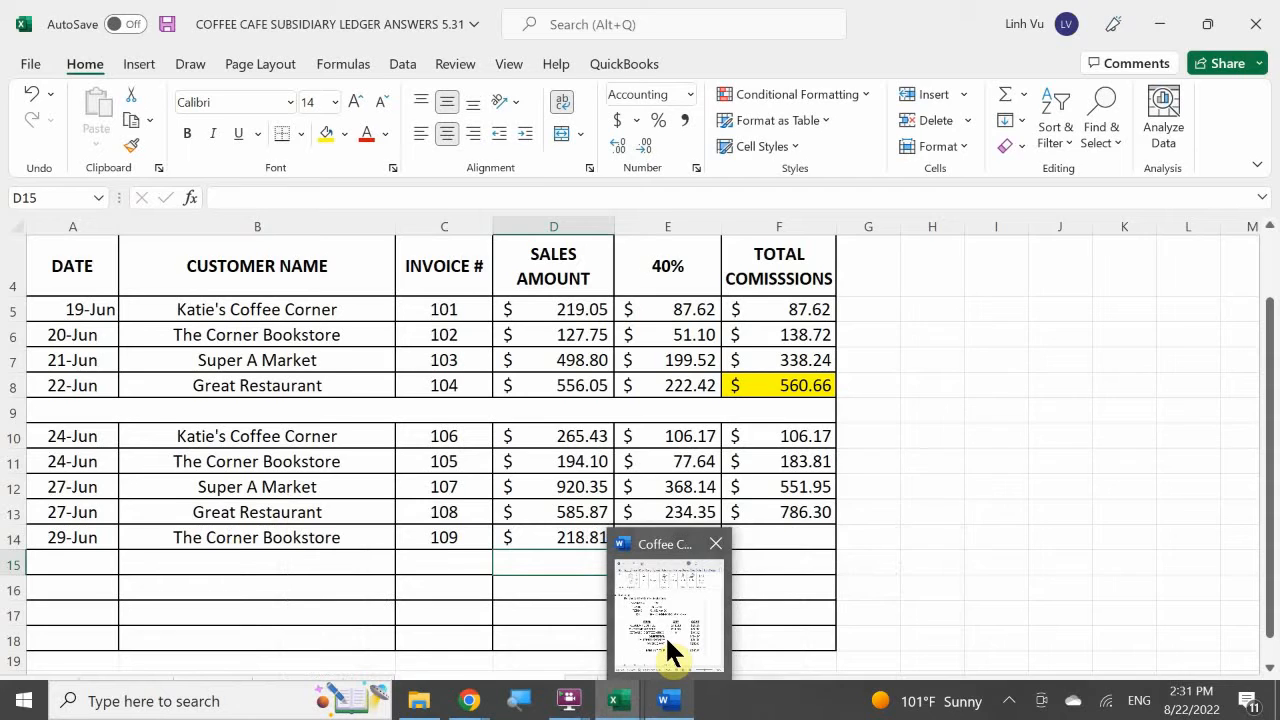
mouse_move(666, 645)
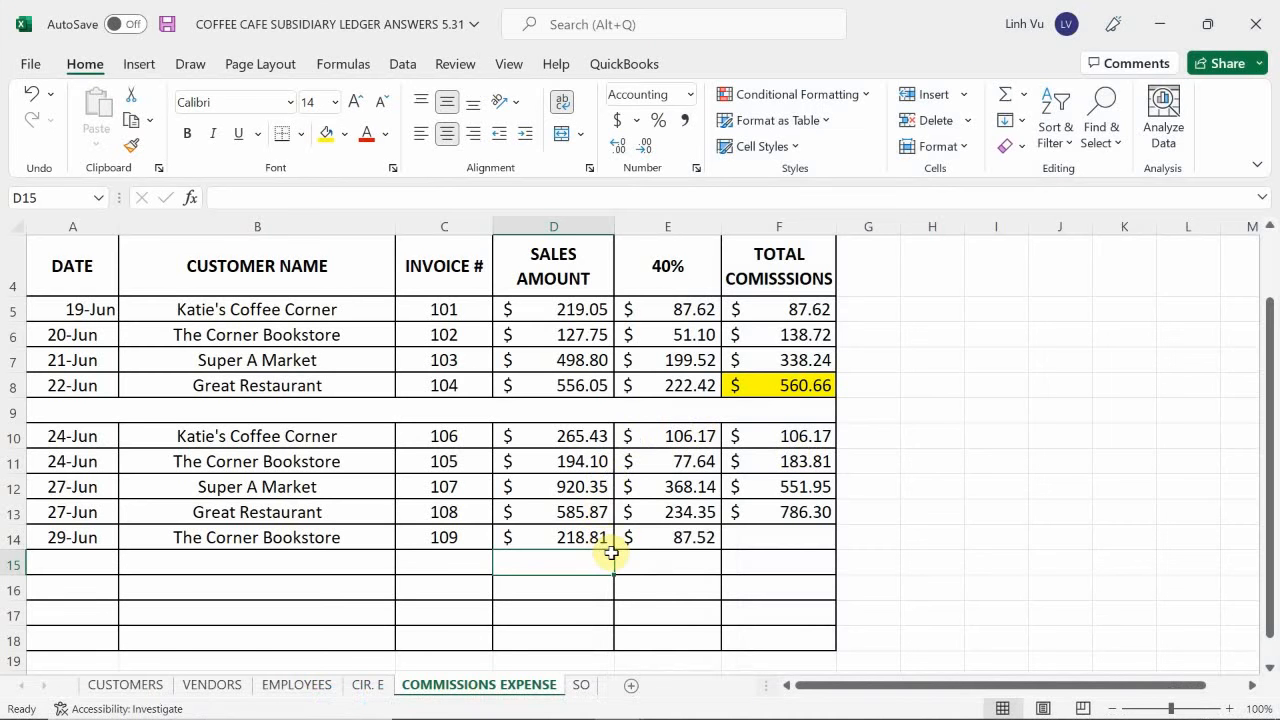
click(778, 532)
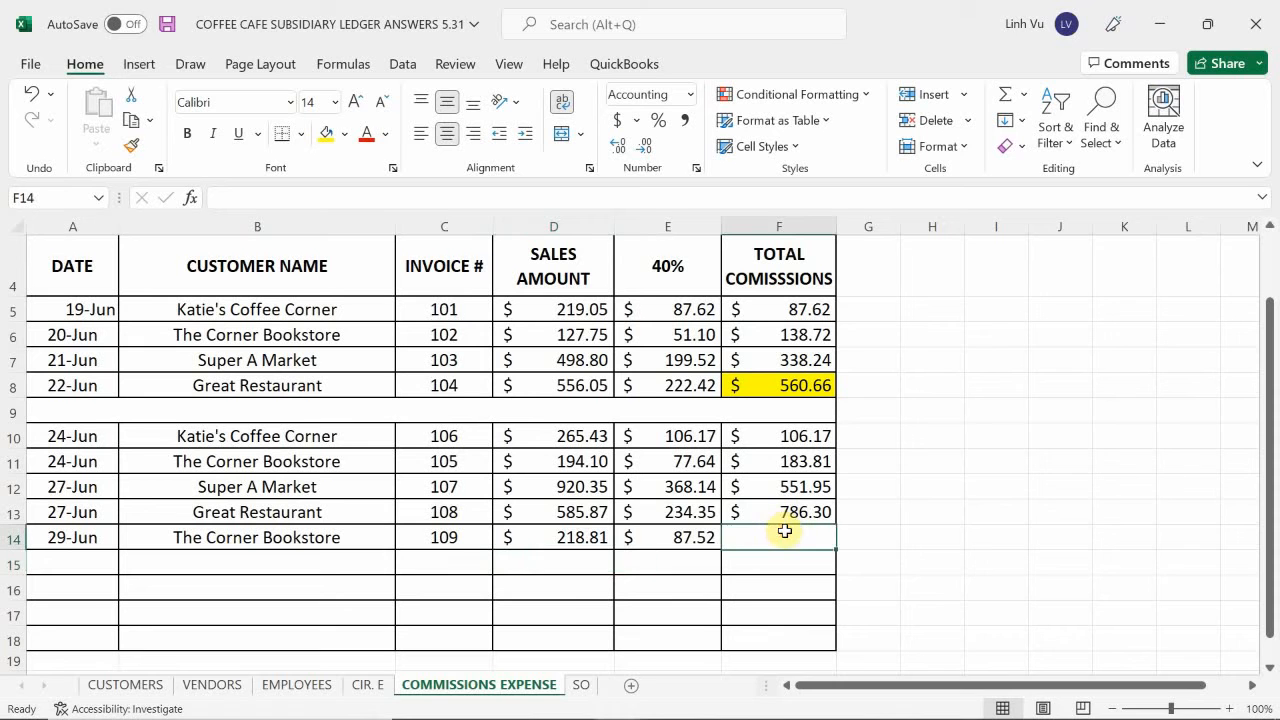
text(=)
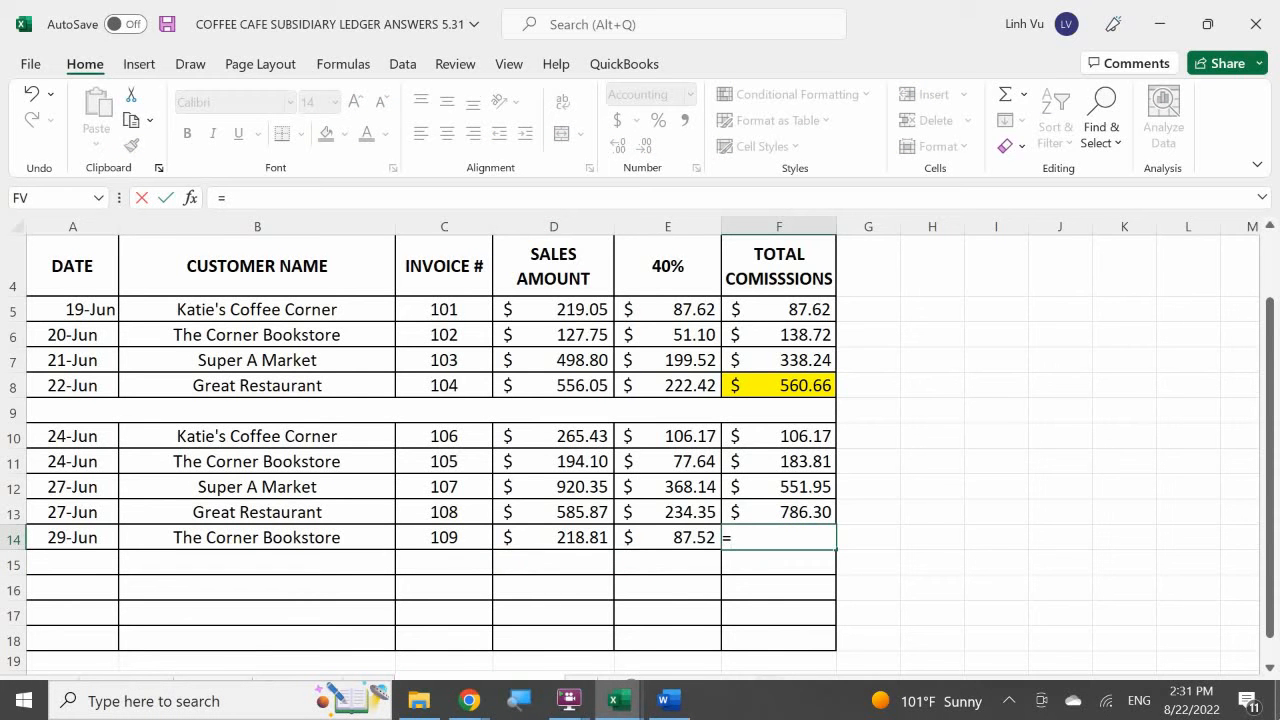
key(Up)
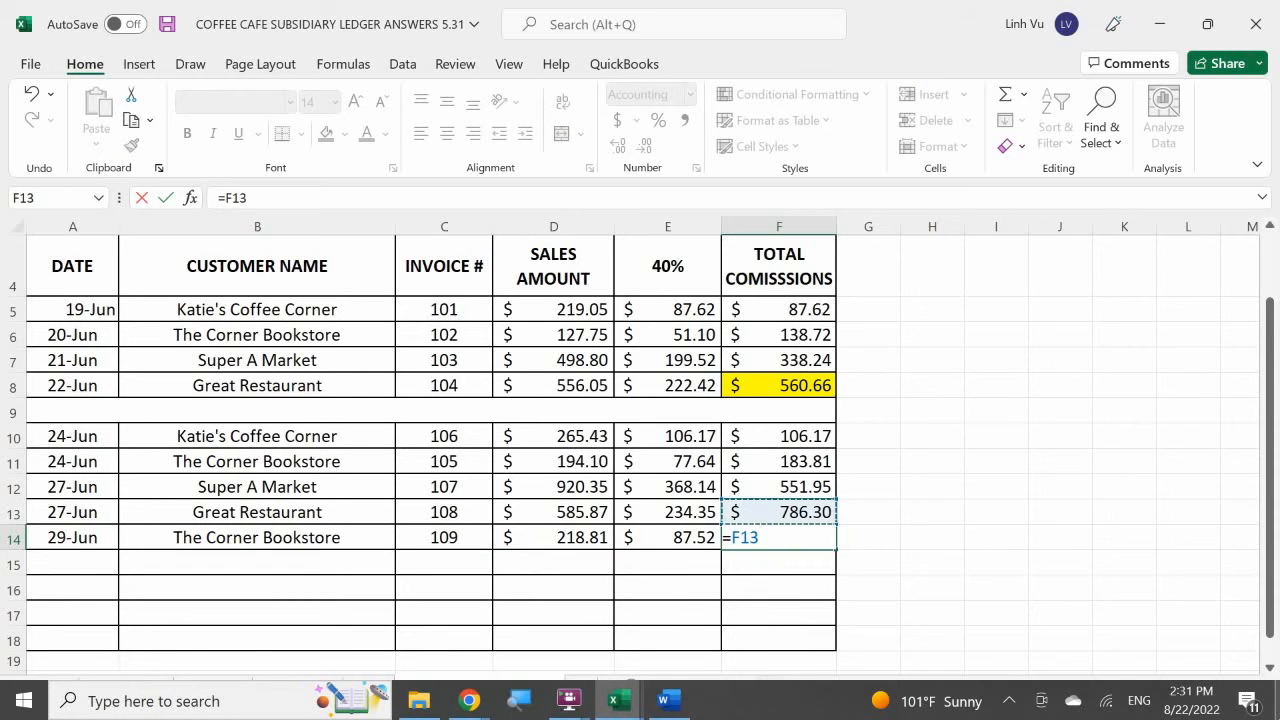
text(+)
key(Left)
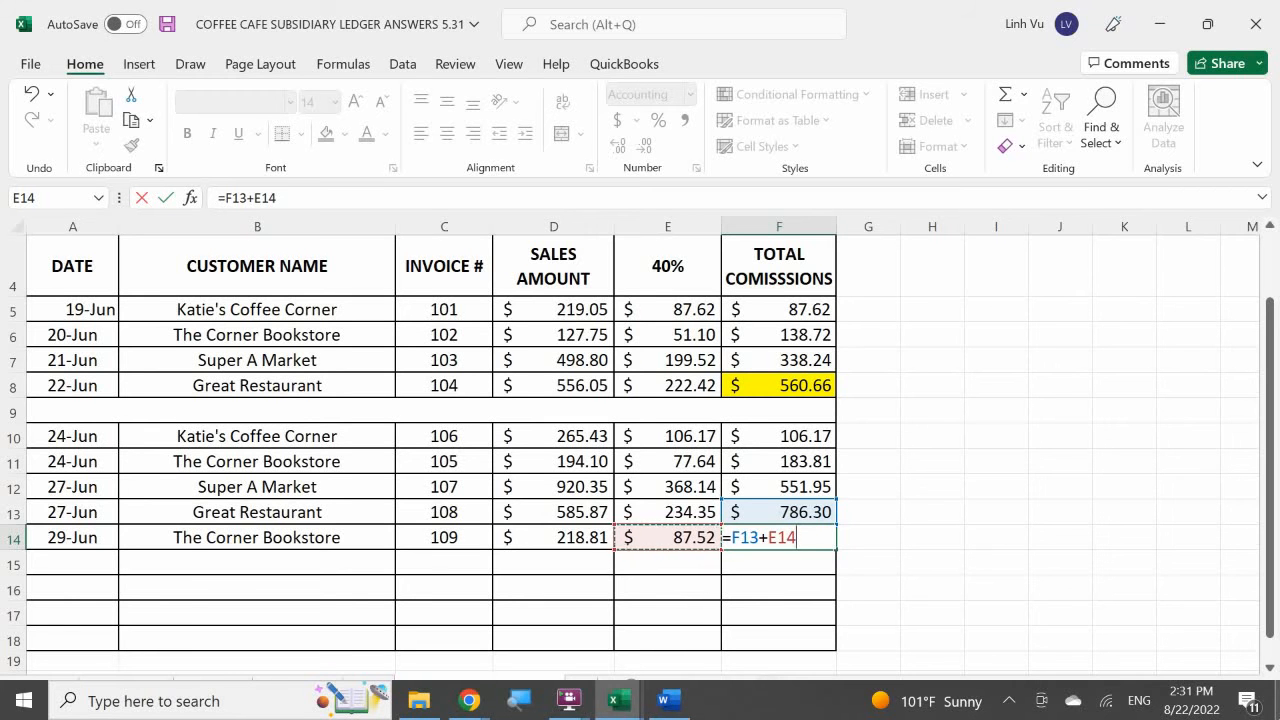
key(Return)
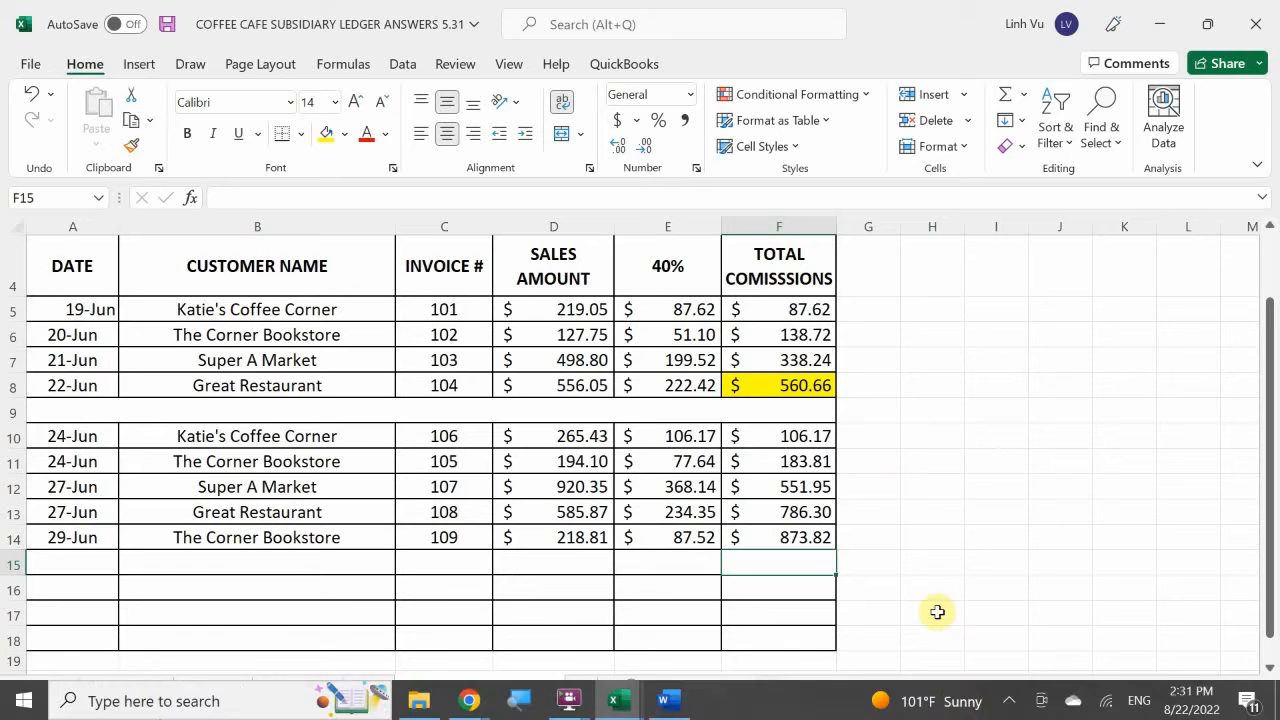
Check invoice 109 in the Word document, and enter date 6/29 and quantity 21 in row 32 of the inventory workbook's REG COFFEE sheet.
click(662, 702)
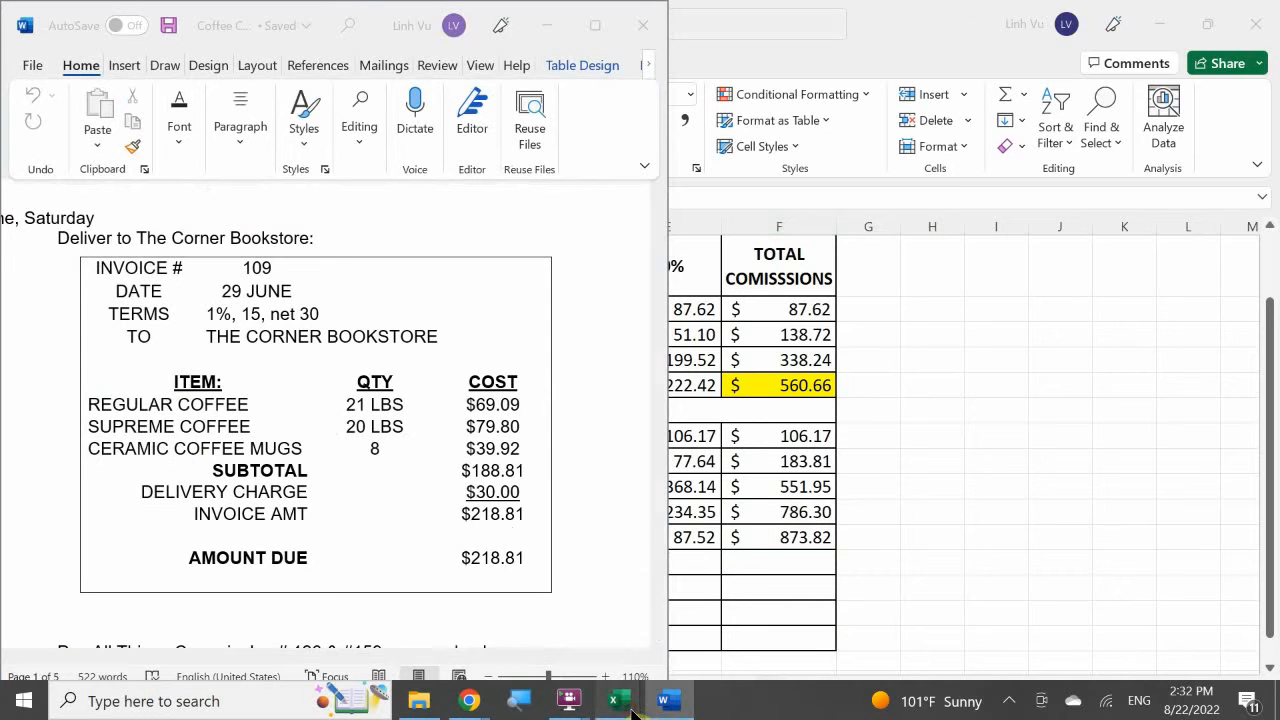
click(632, 710)
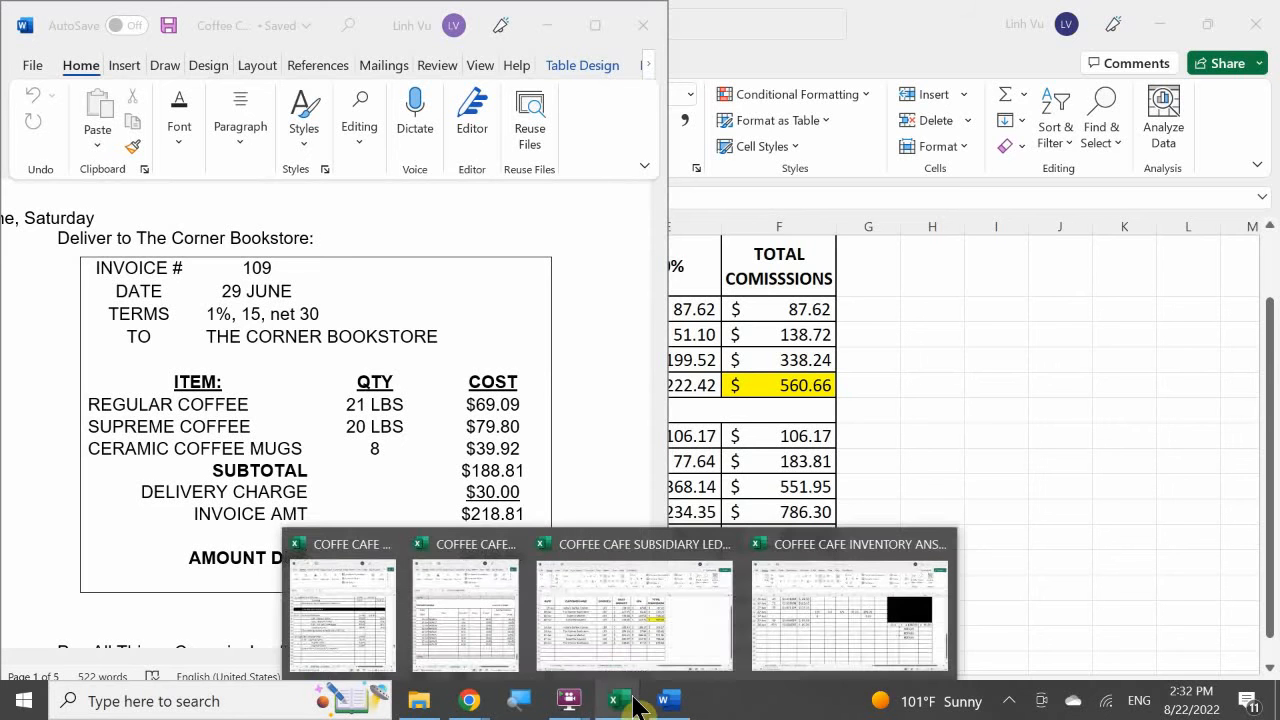
mouse_move(652, 712)
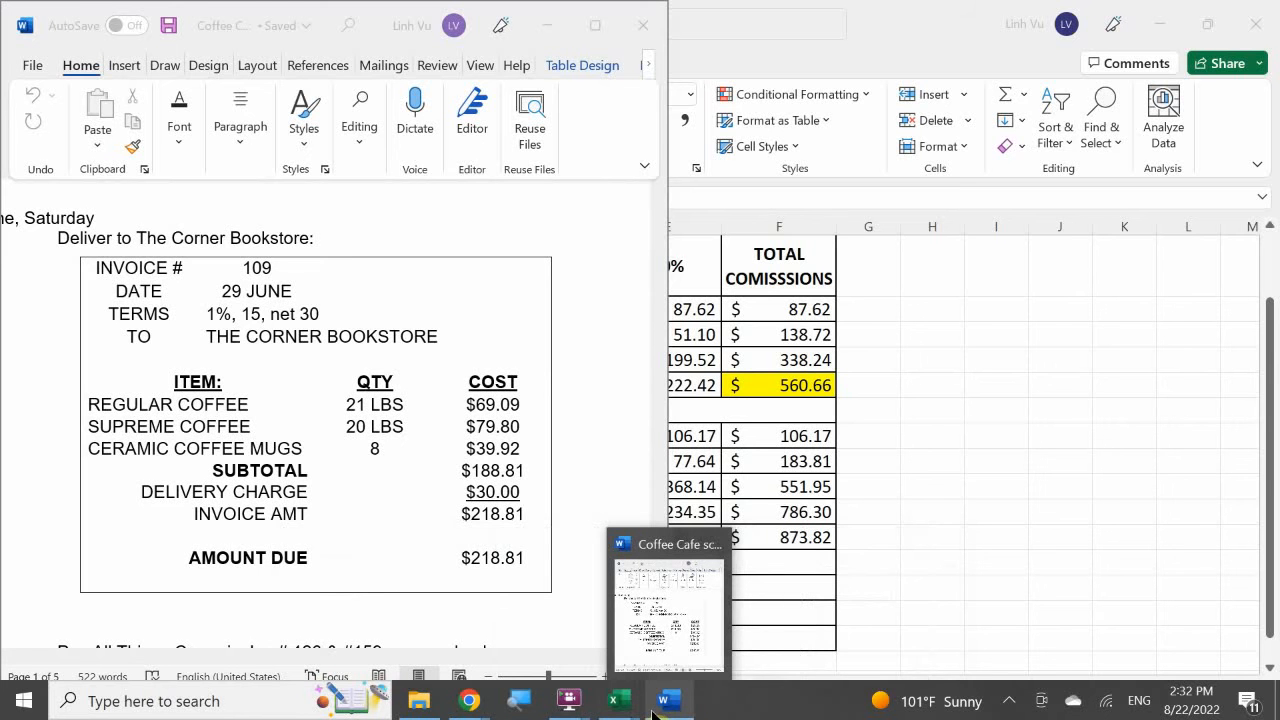
click(871, 605)
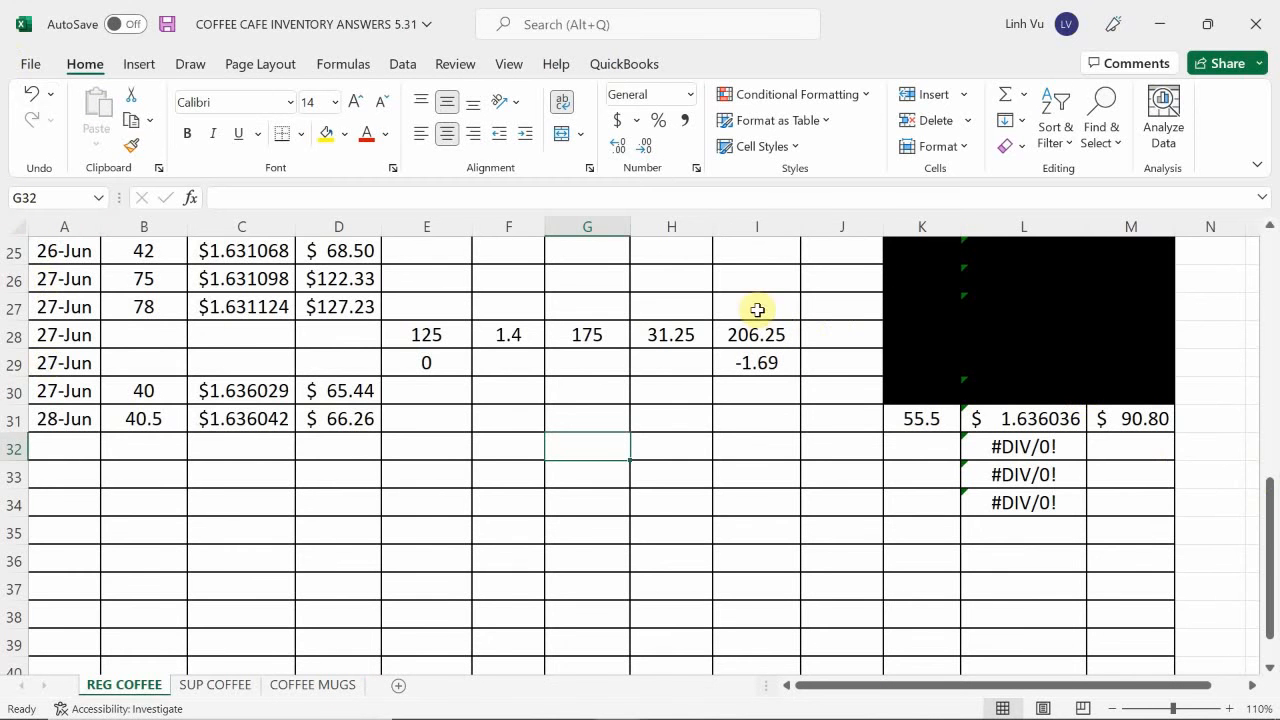
click(74, 440)
text(6/29)
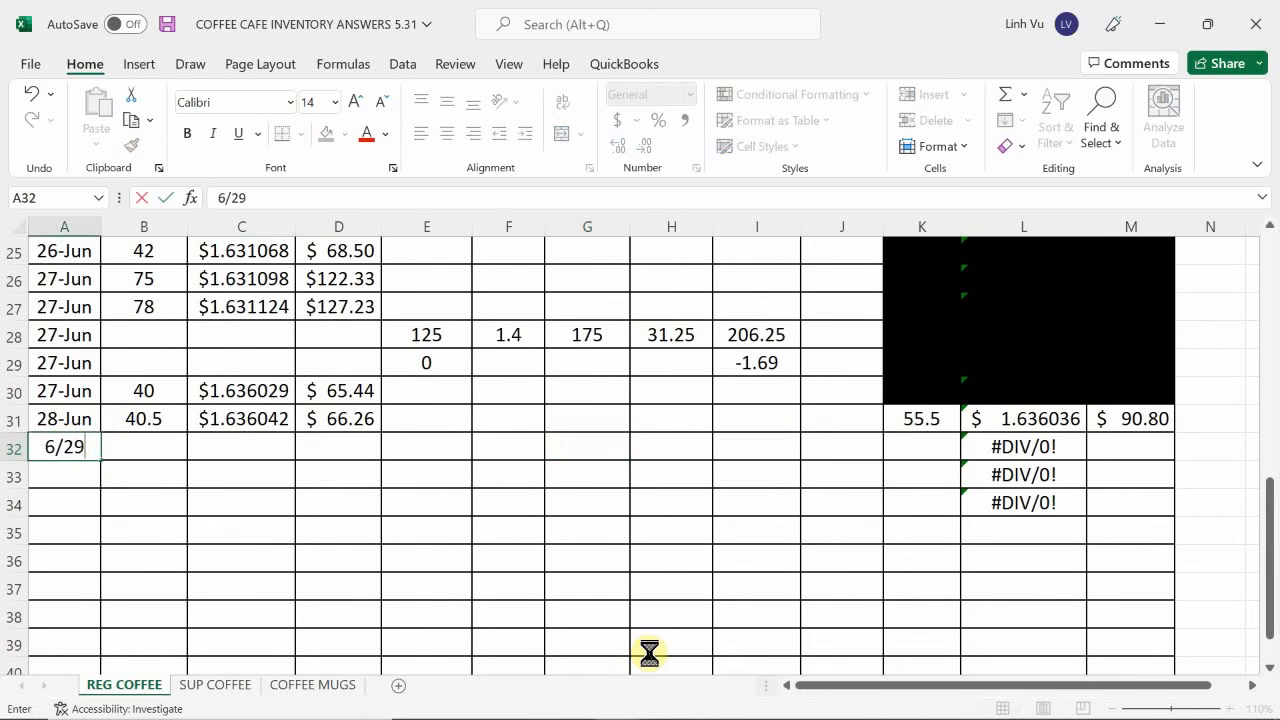
key(Return)
key(Up)
key(Right)
text(21)
key(Return)
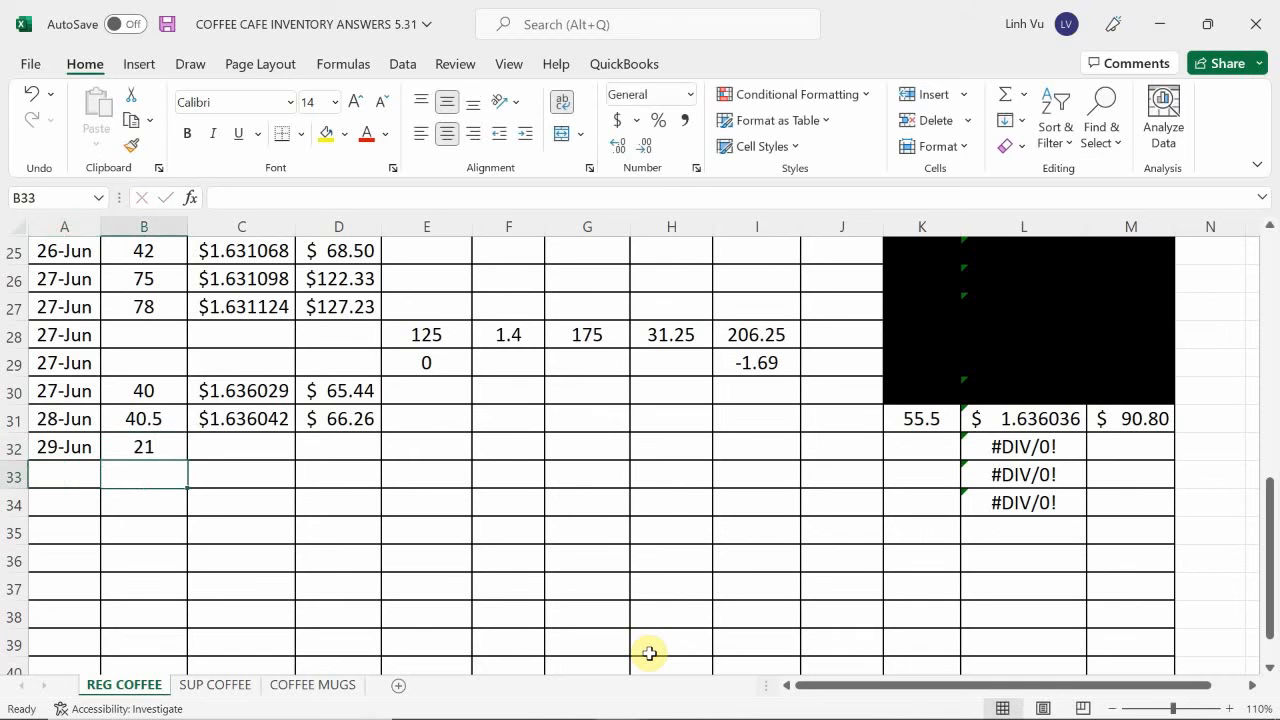
Set the 29 June unit cost in C32 with the formula =L31.
key(Right)
key(Up)
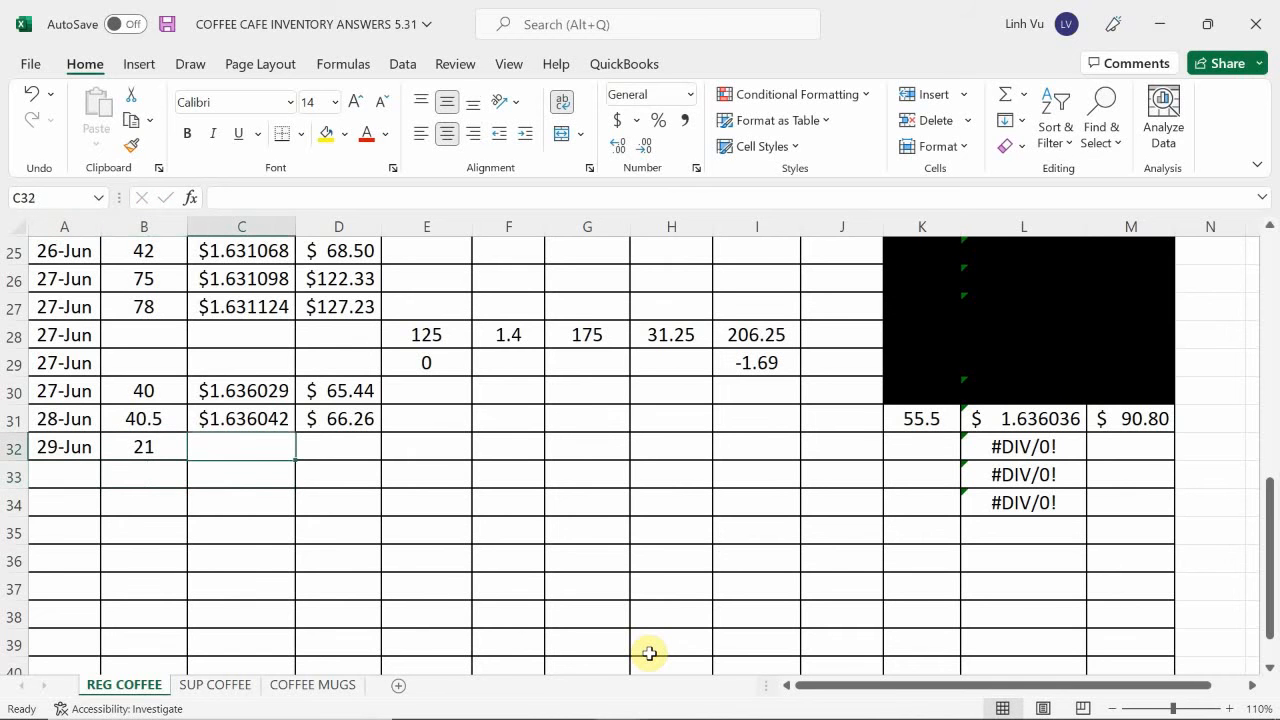
text(=)
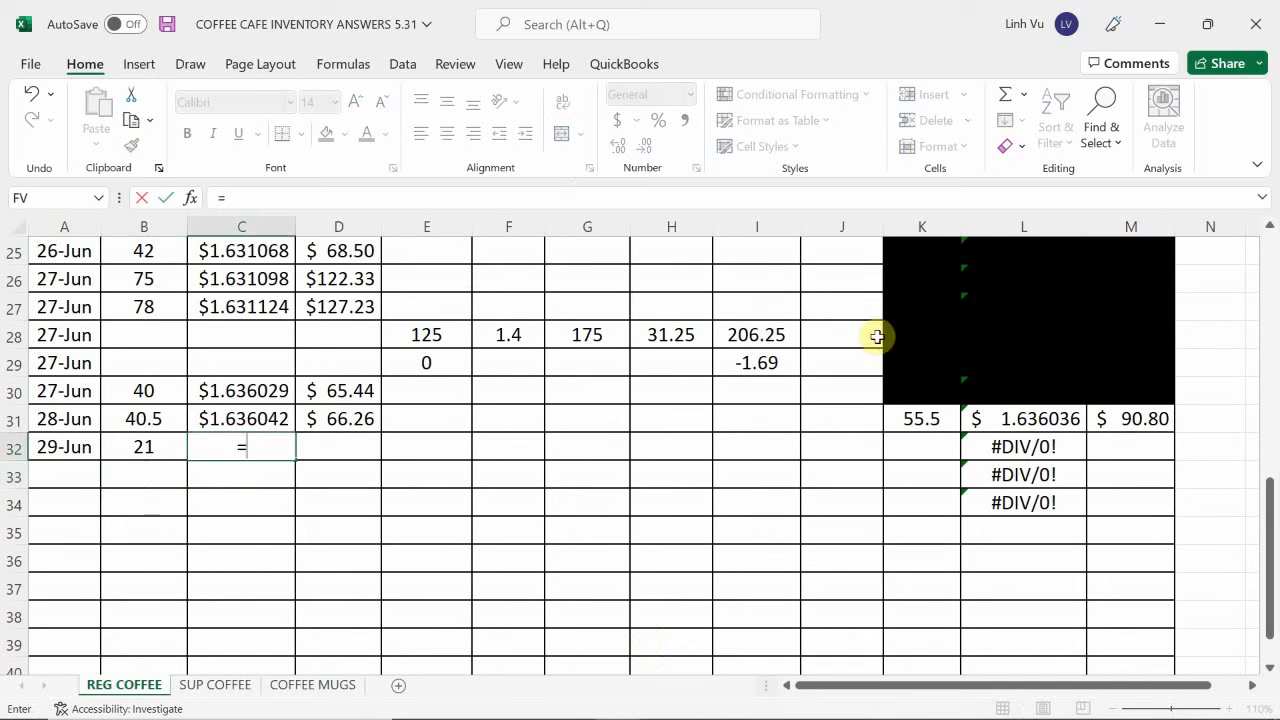
click(1024, 418)
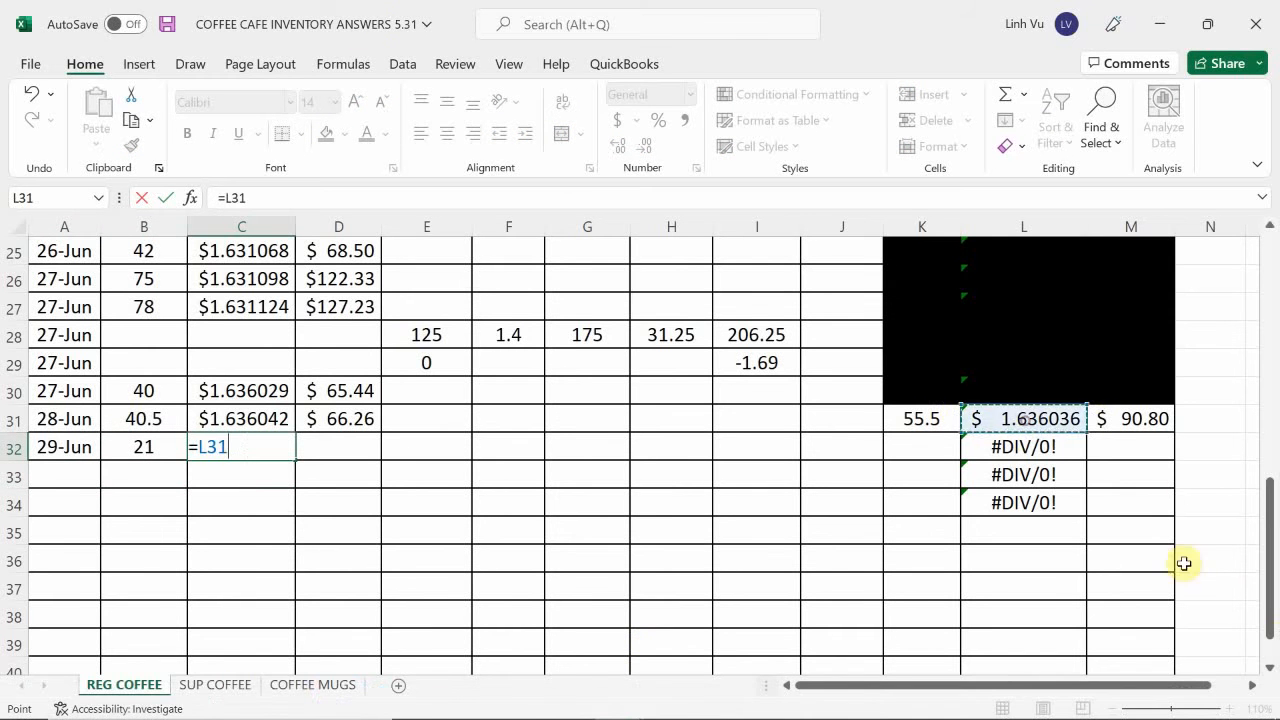
key(Return)
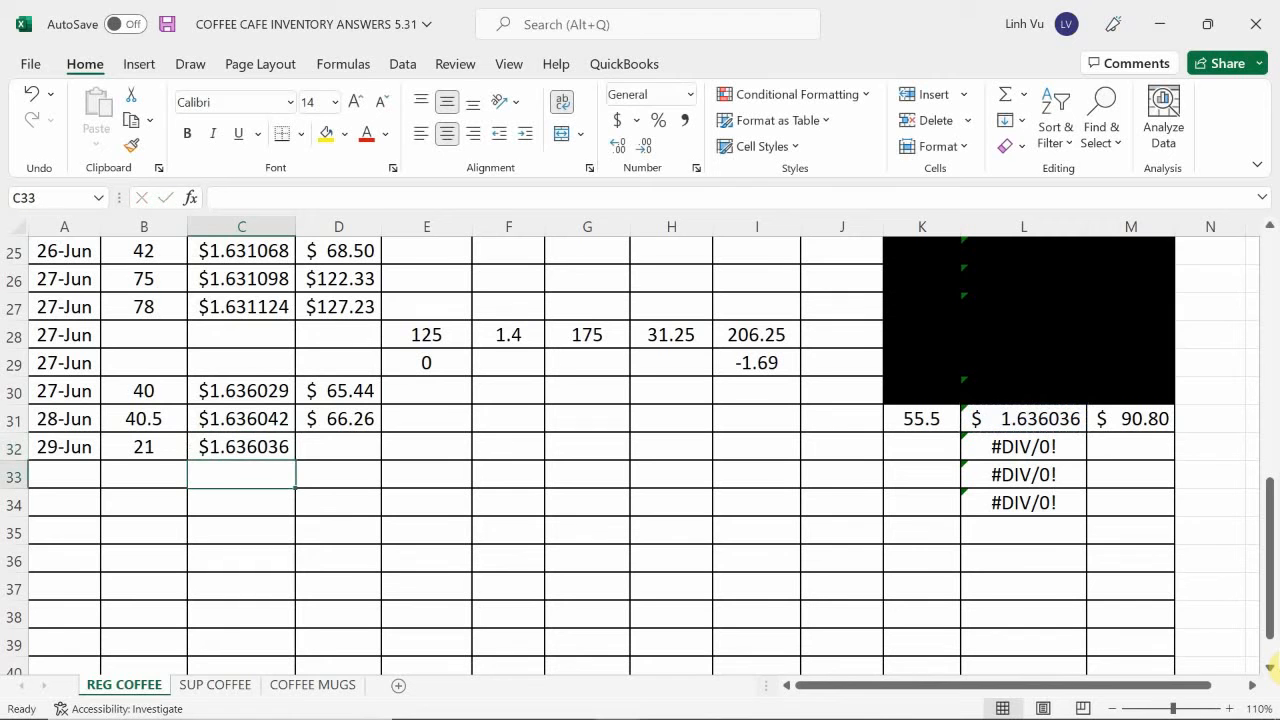
Copy the rounded cost formula from D31 down to D32 for the 29 June sale.
key(Right)
key(Up)
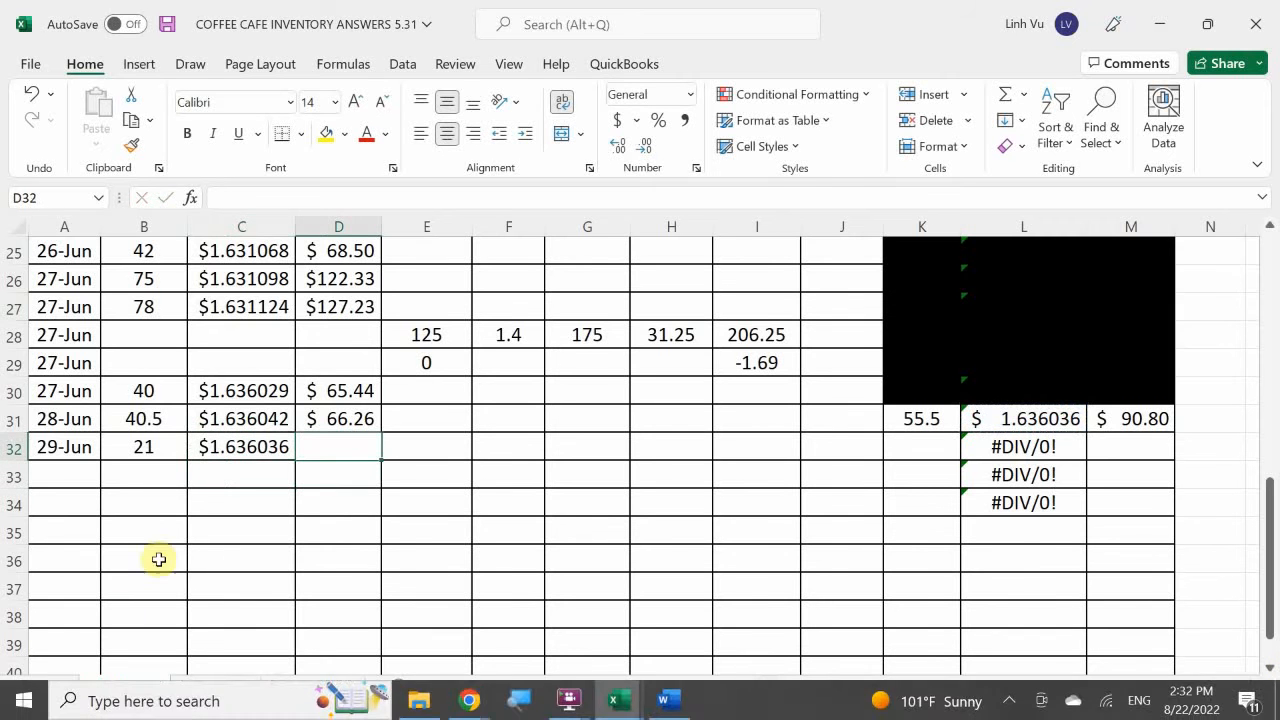
click(340, 418)
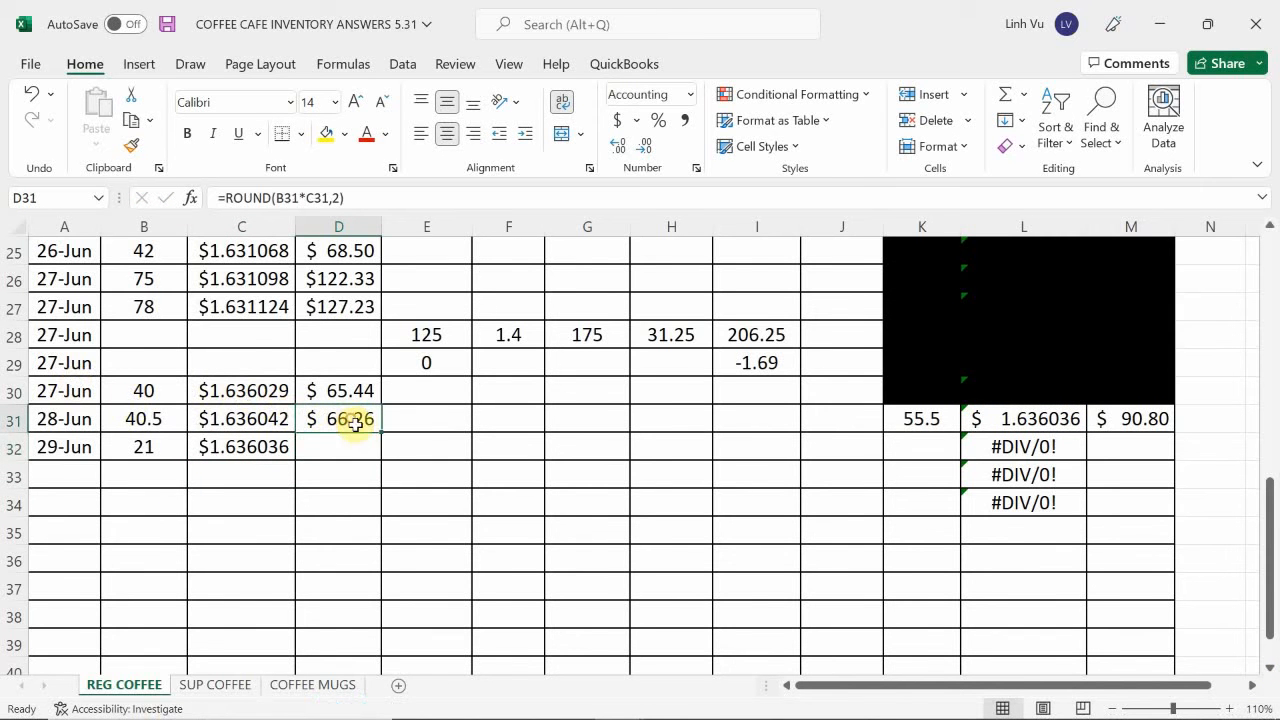
drag(376, 431, 381, 461)
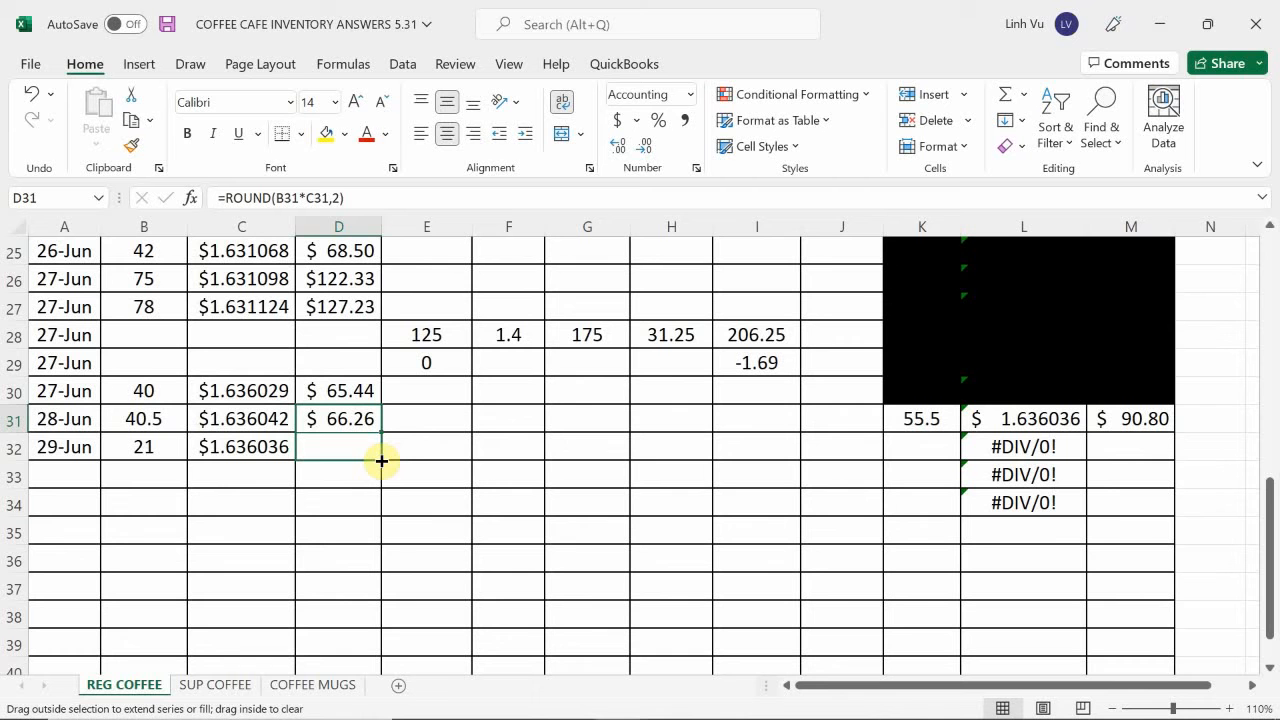
drag(381, 461, 381, 461)
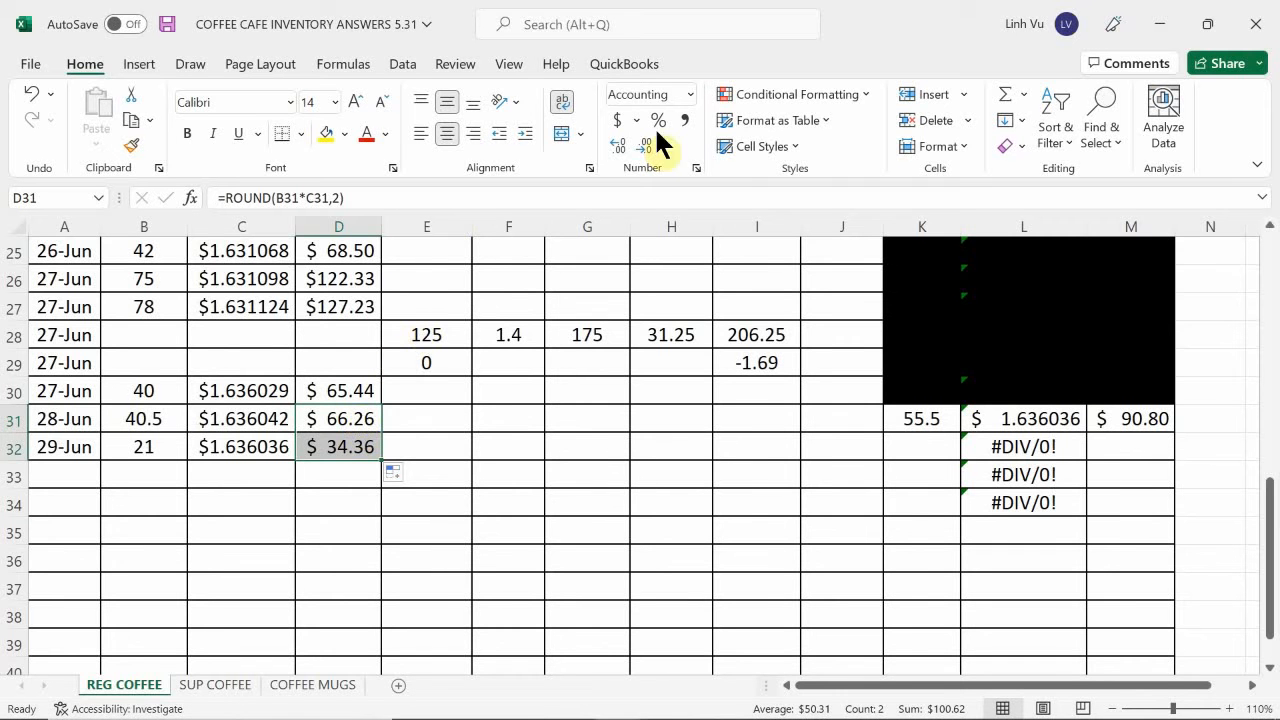
Calculate the remaining regular coffee quantity in K32 with the formula =K31-B32.
click(918, 445)
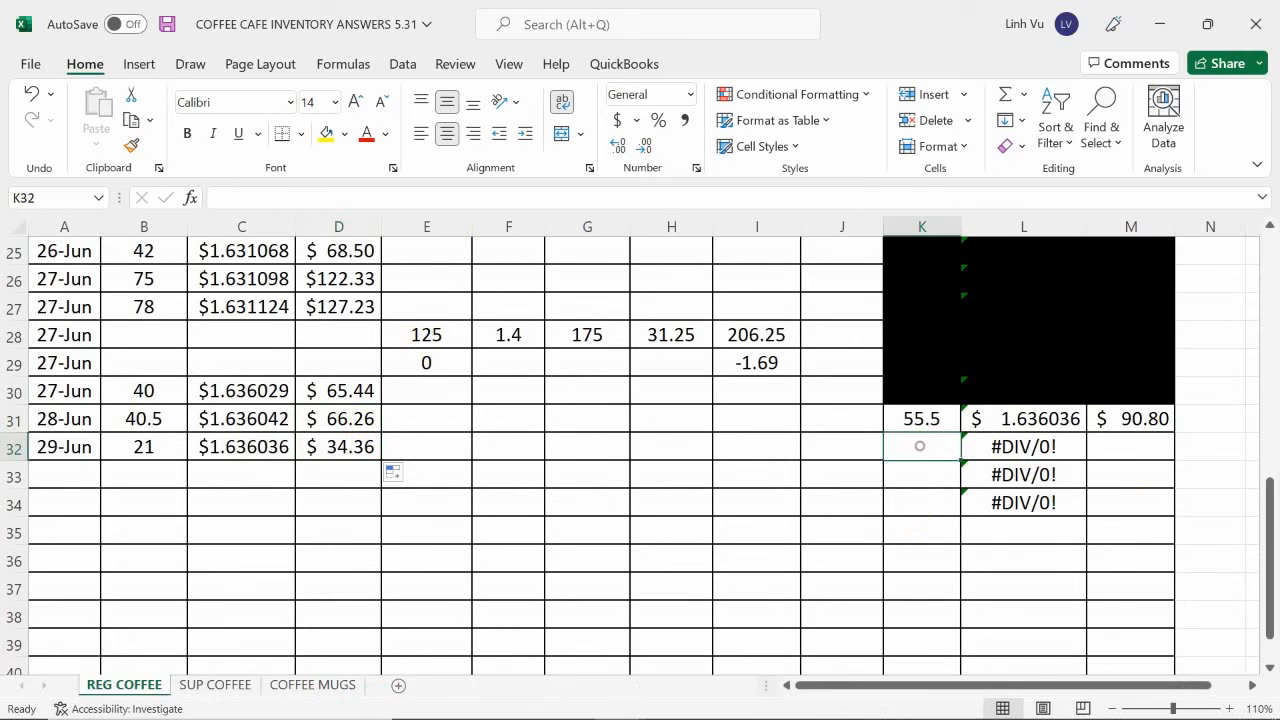
text(=)
click(921, 419)
text(-)
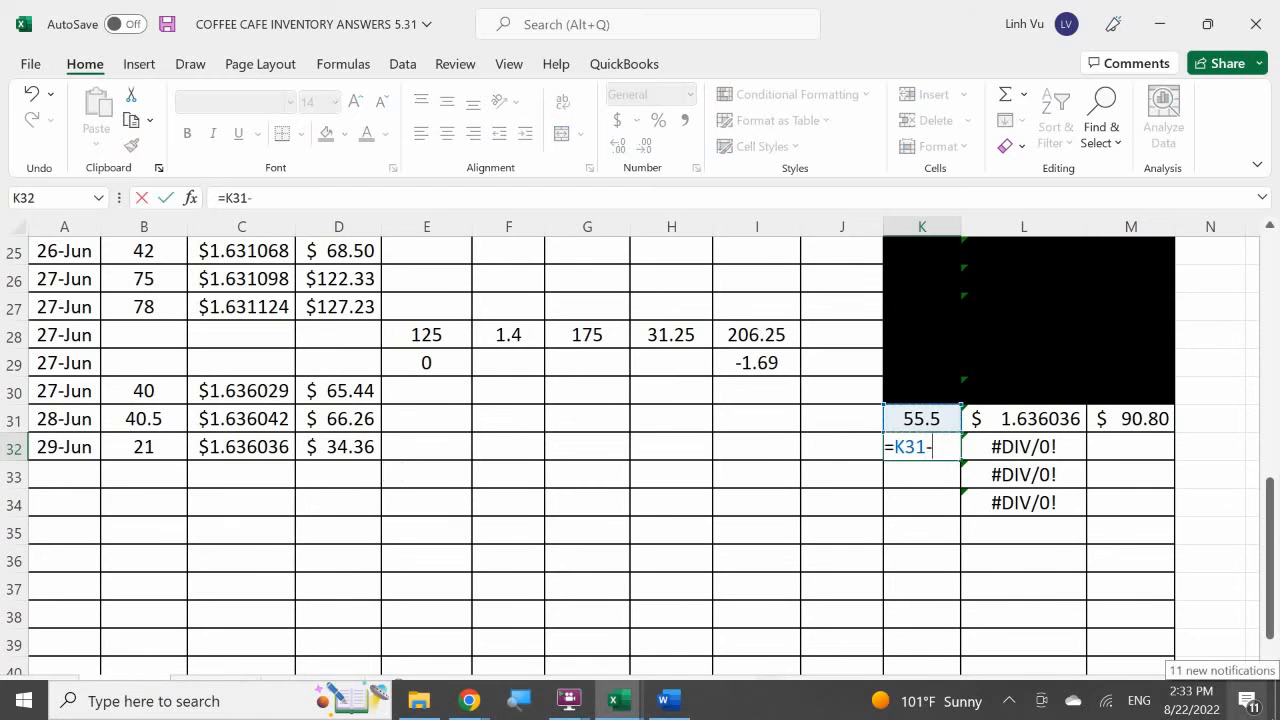
click(145, 449)
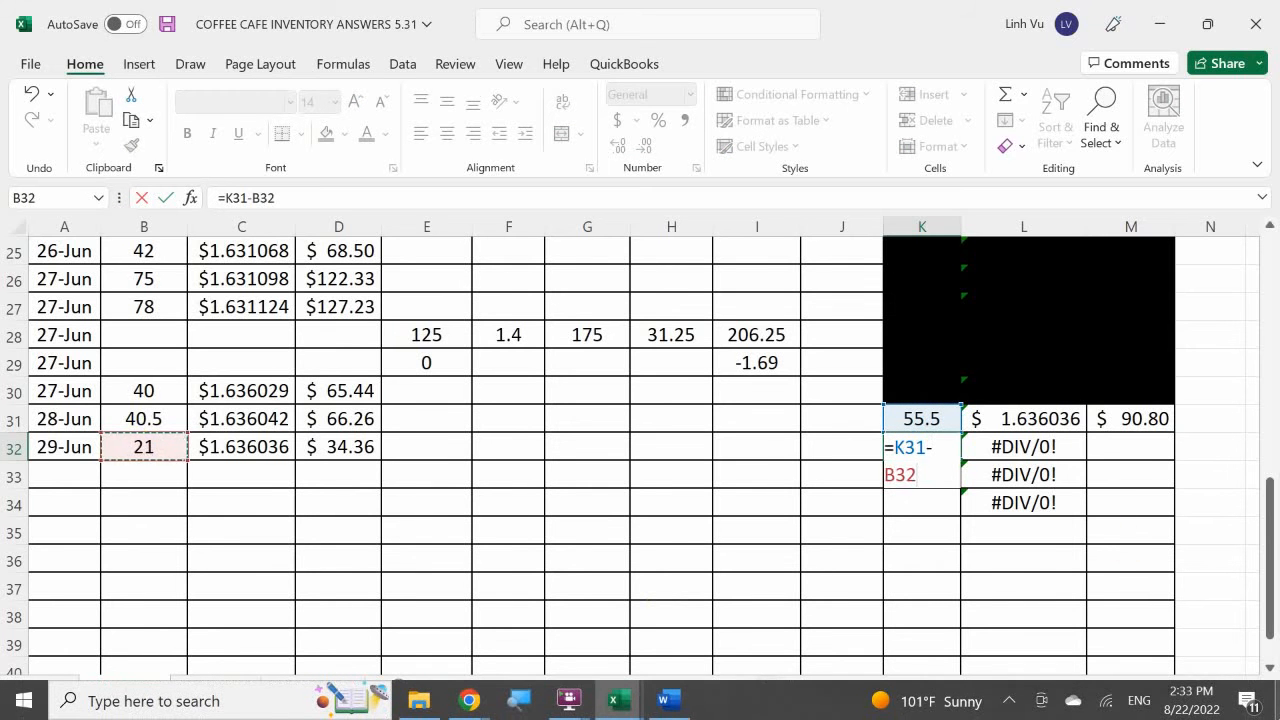
key(Return)
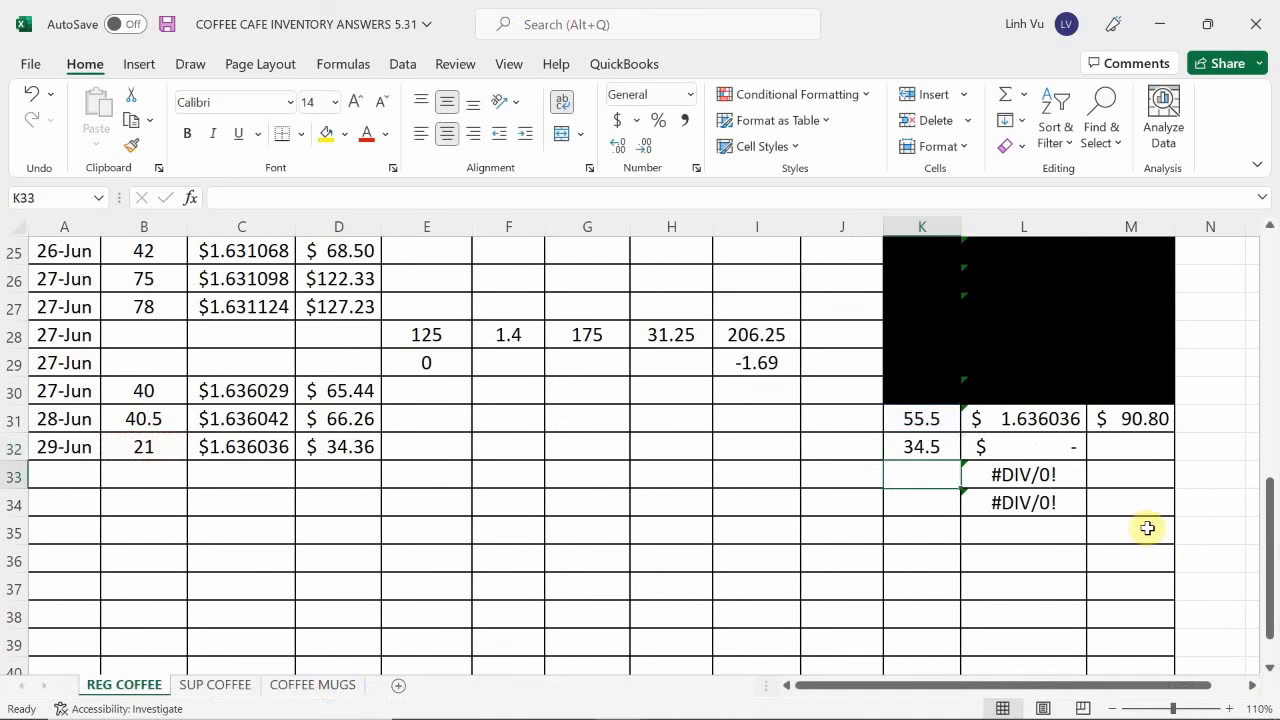
Calculate the remaining regular coffee inventory value in M32 with the formula =M31-D32.
click(1110, 441)
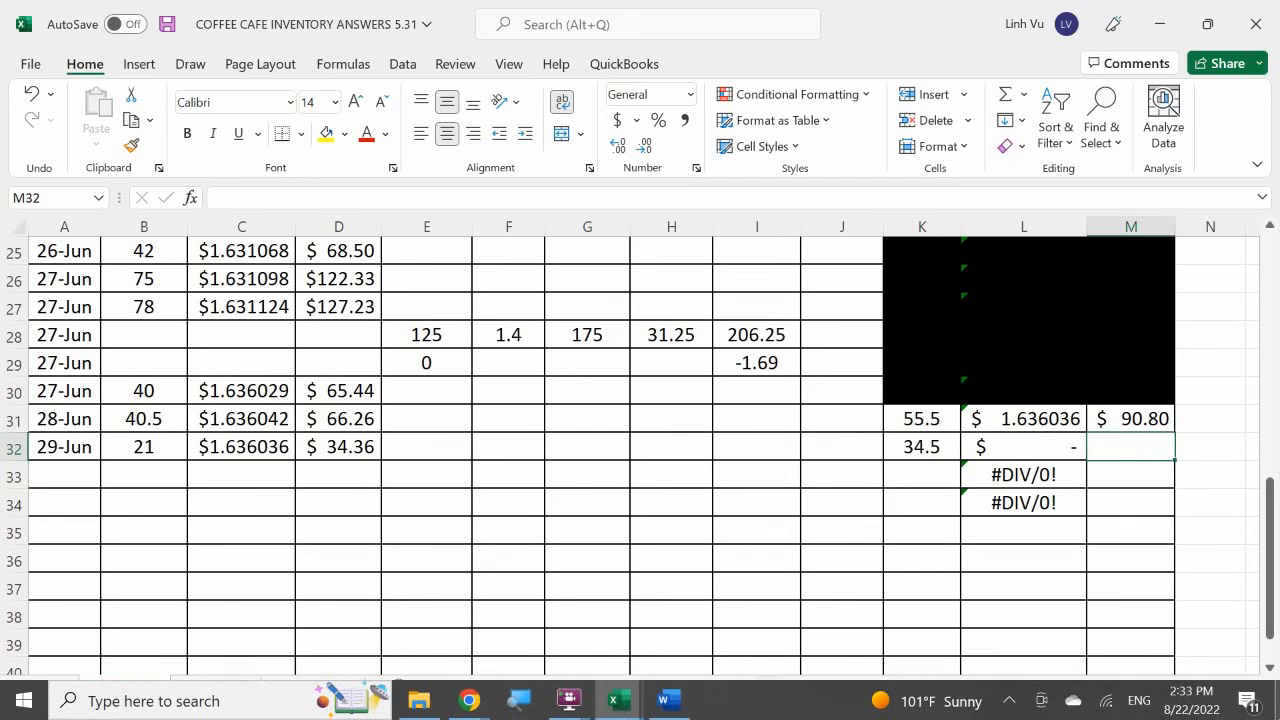
text(=)
key(Up)
text(-)
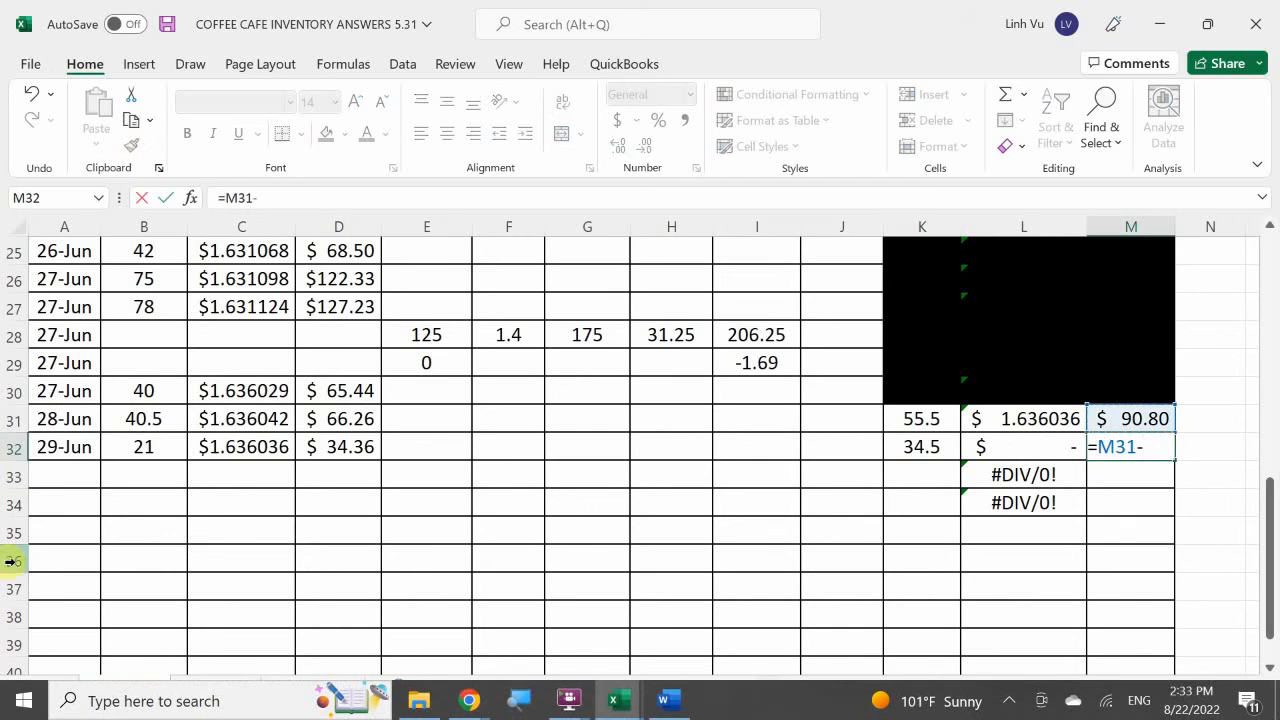
click(331, 447)
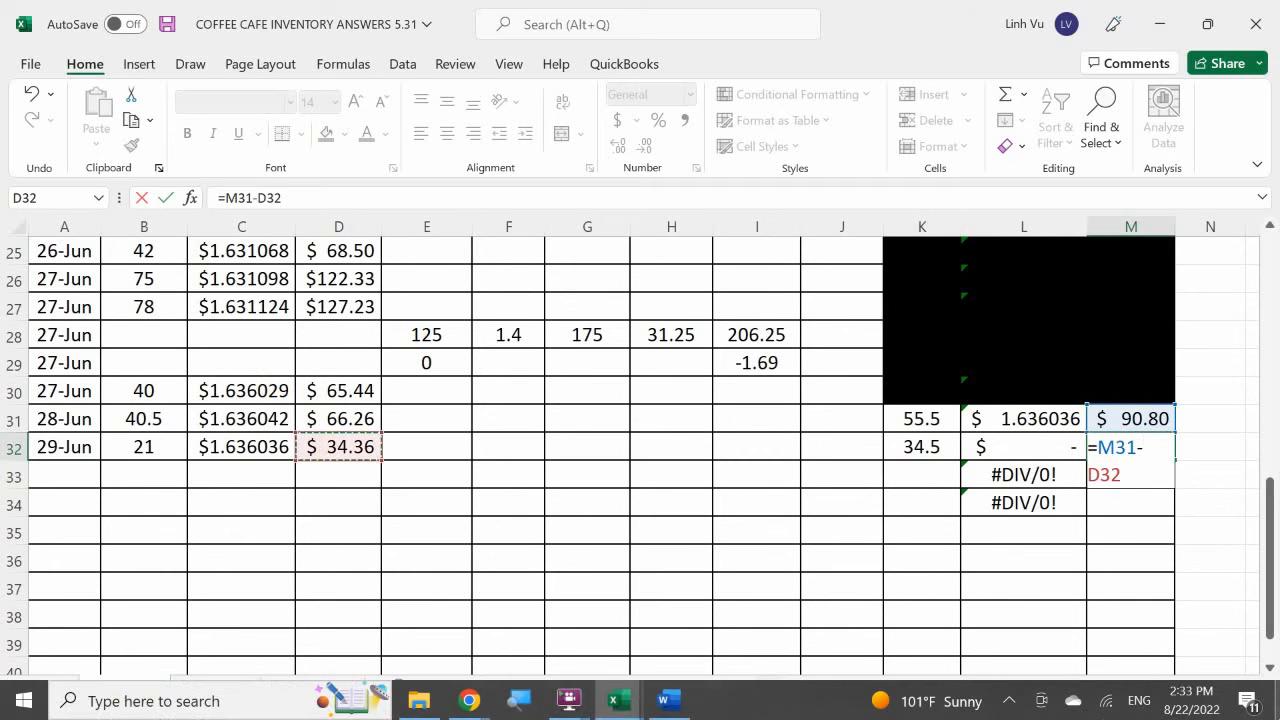
key(Return)
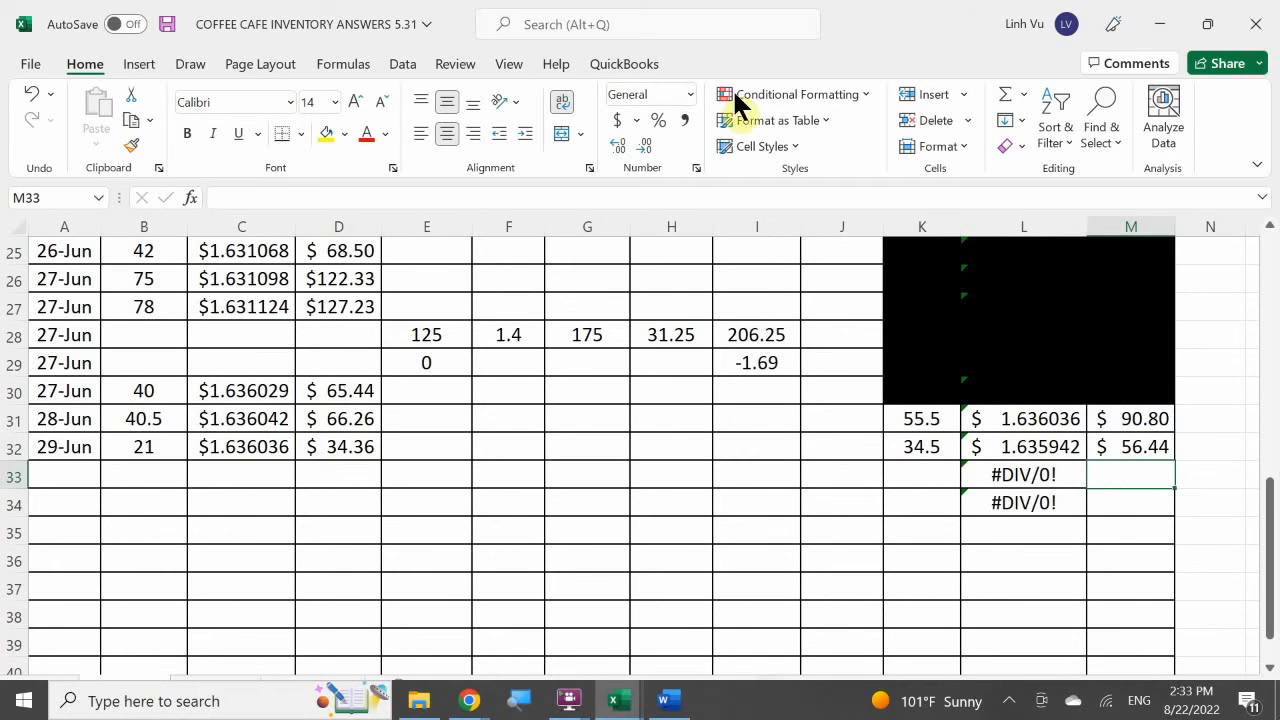
Black out the superseded 28 June inventory balance in K31:M31 with a black fill.
drag(920, 420, 1103, 417)
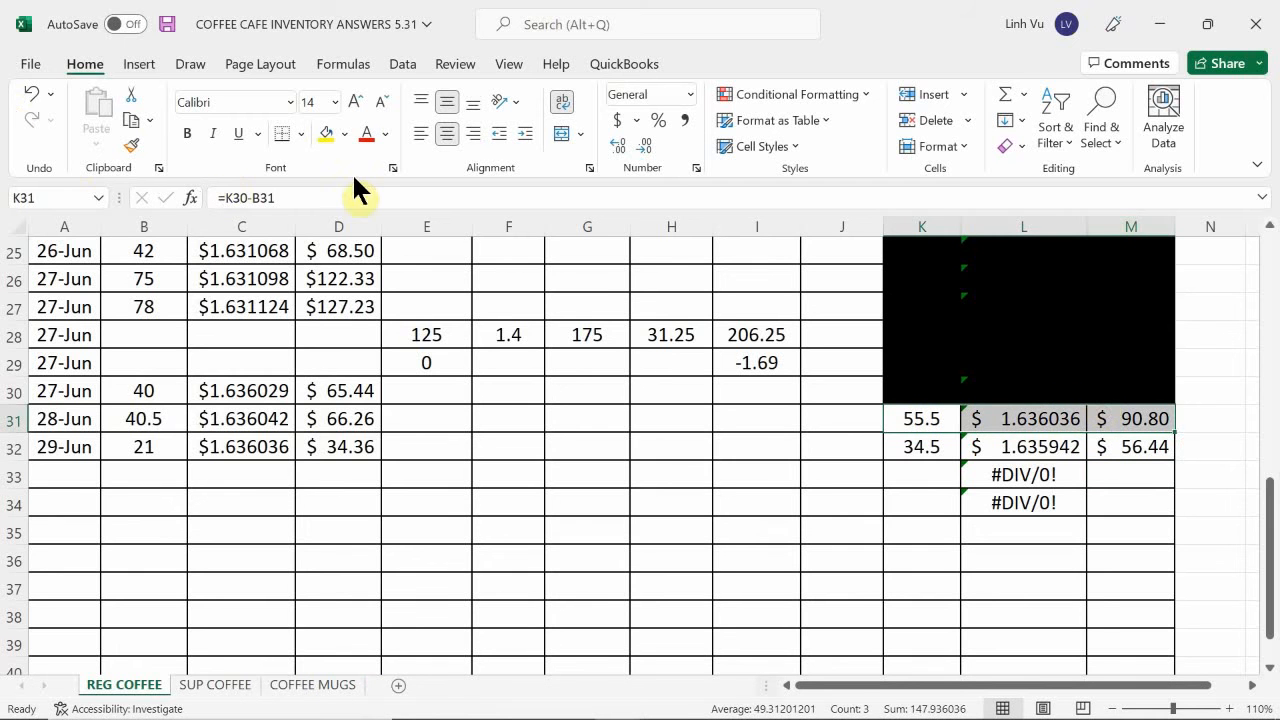
click(346, 134)
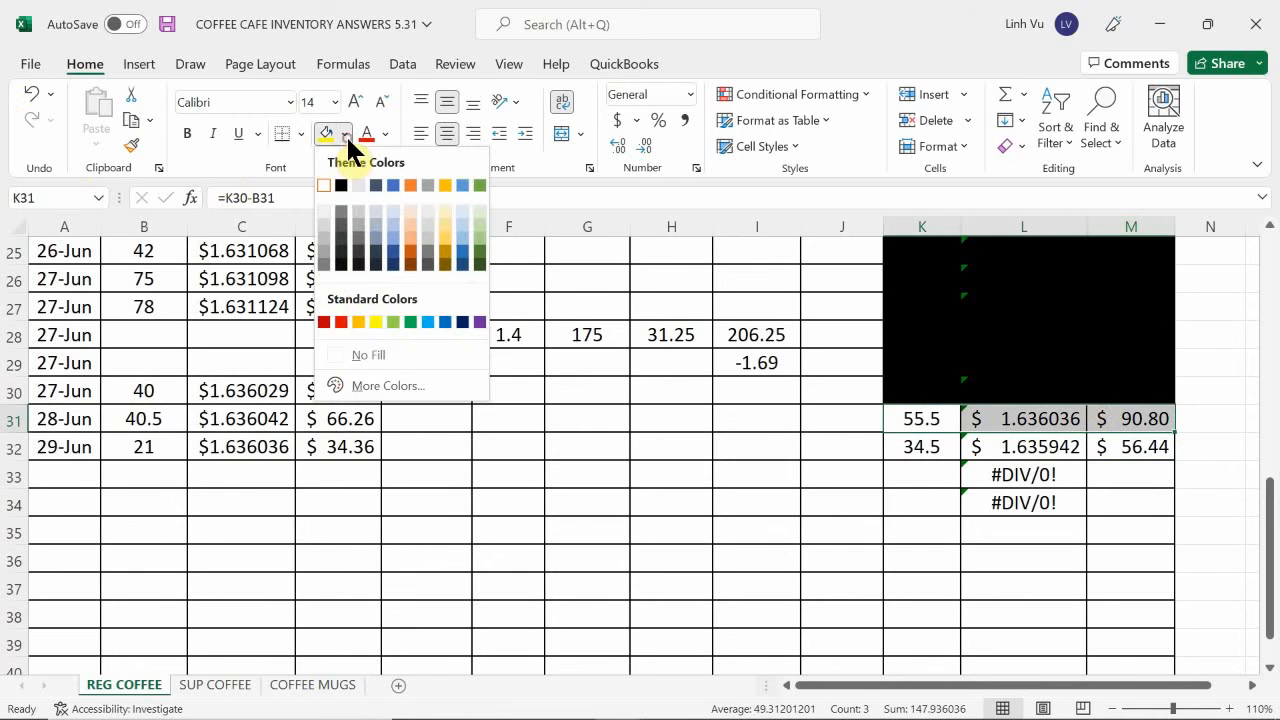
click(341, 185)
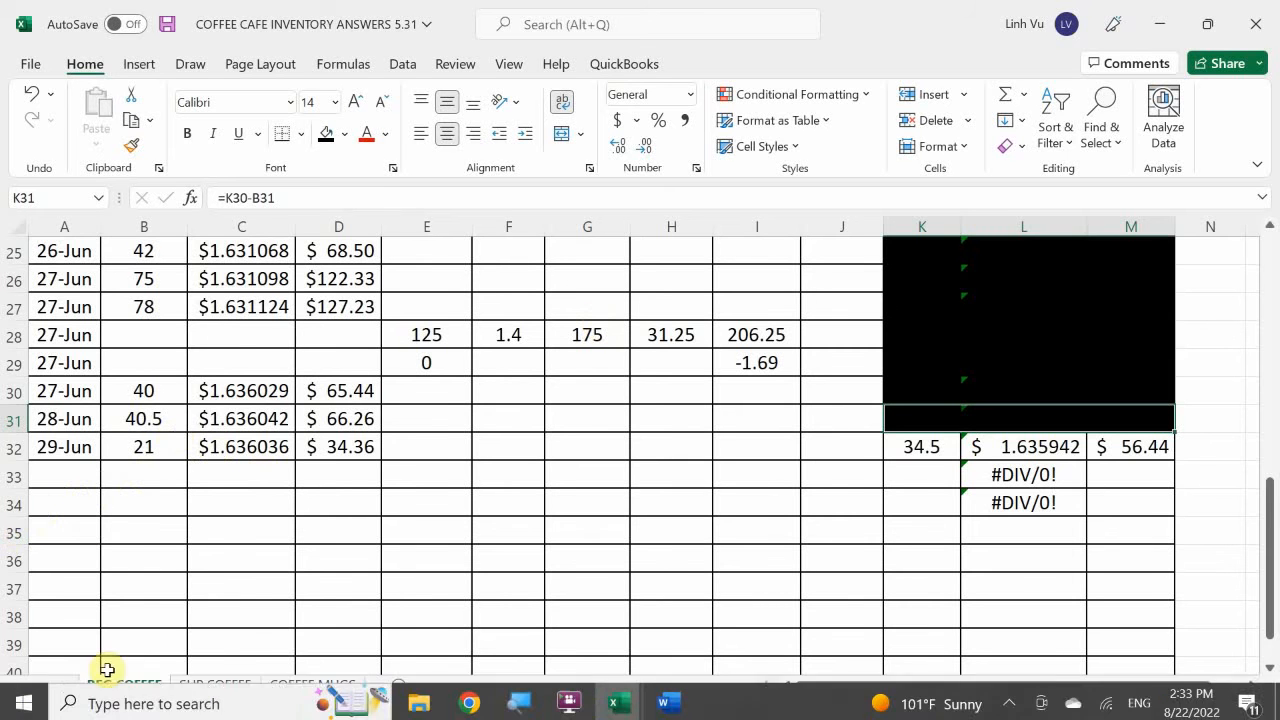
On the SUP COFFEE sheet, enter date 6/29 and sold quantity 20 in row 42.
click(222, 690)
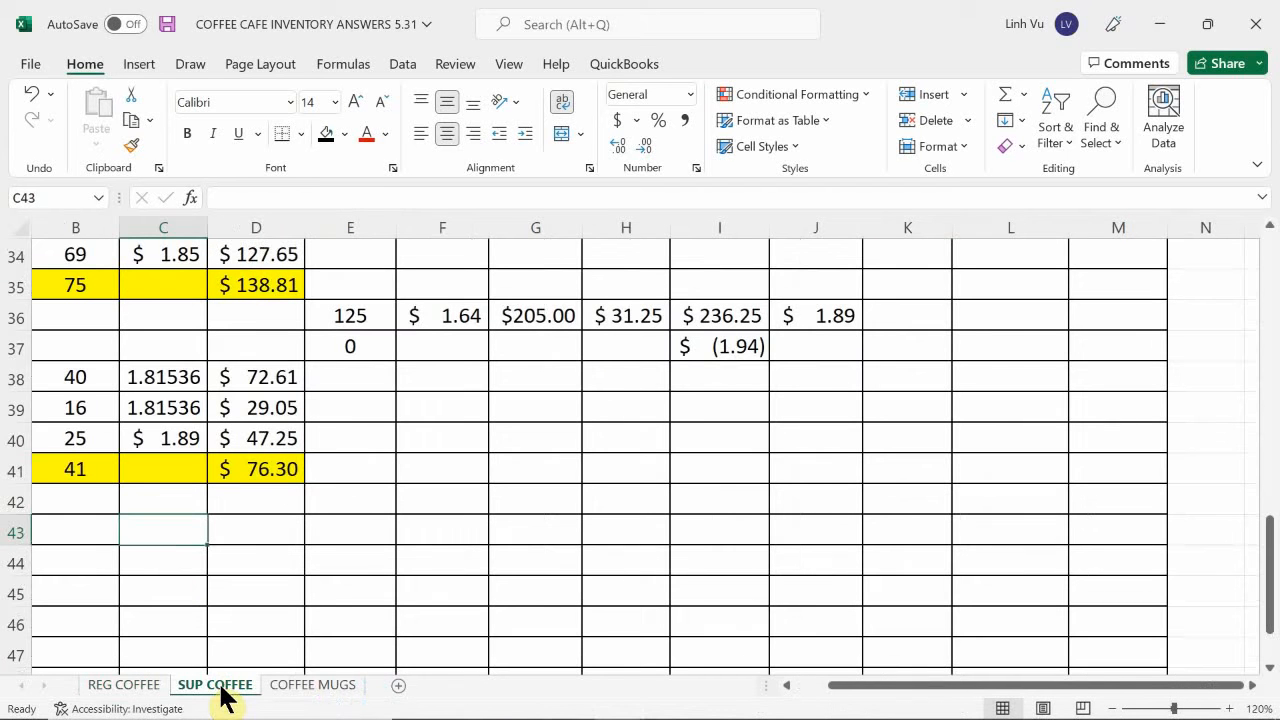
click(74, 493)
key(Left)
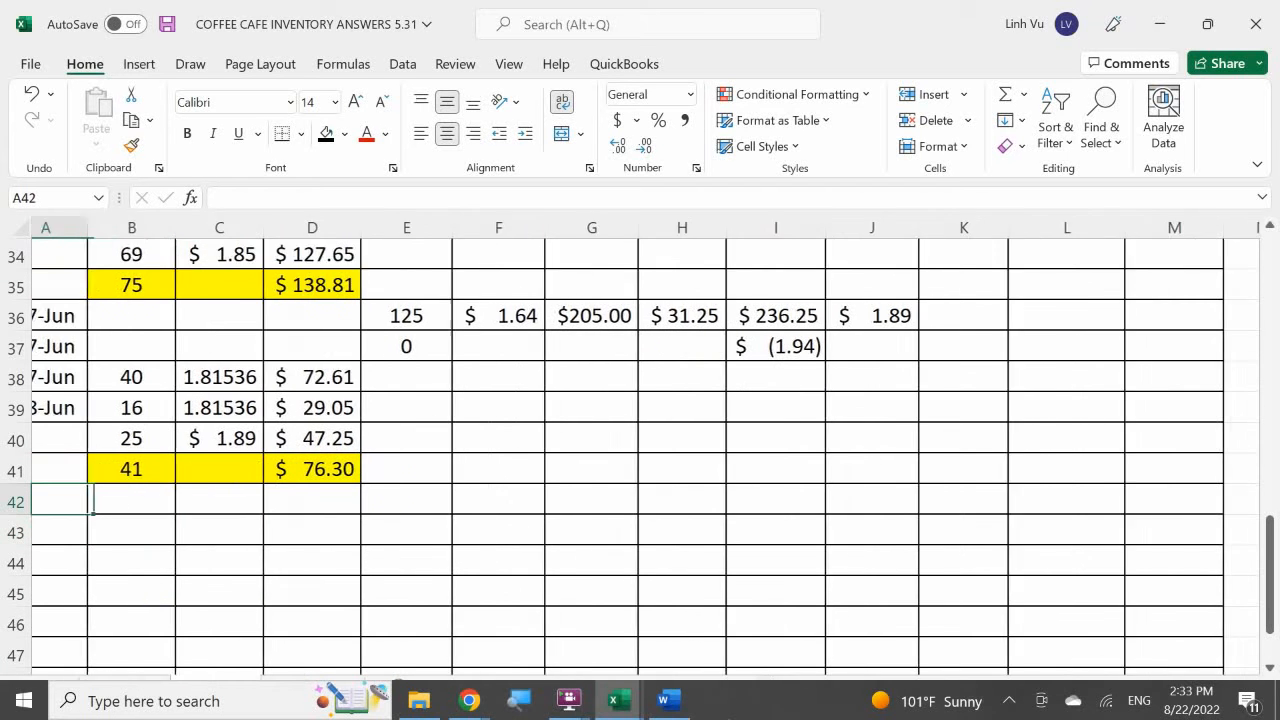
text(6/)
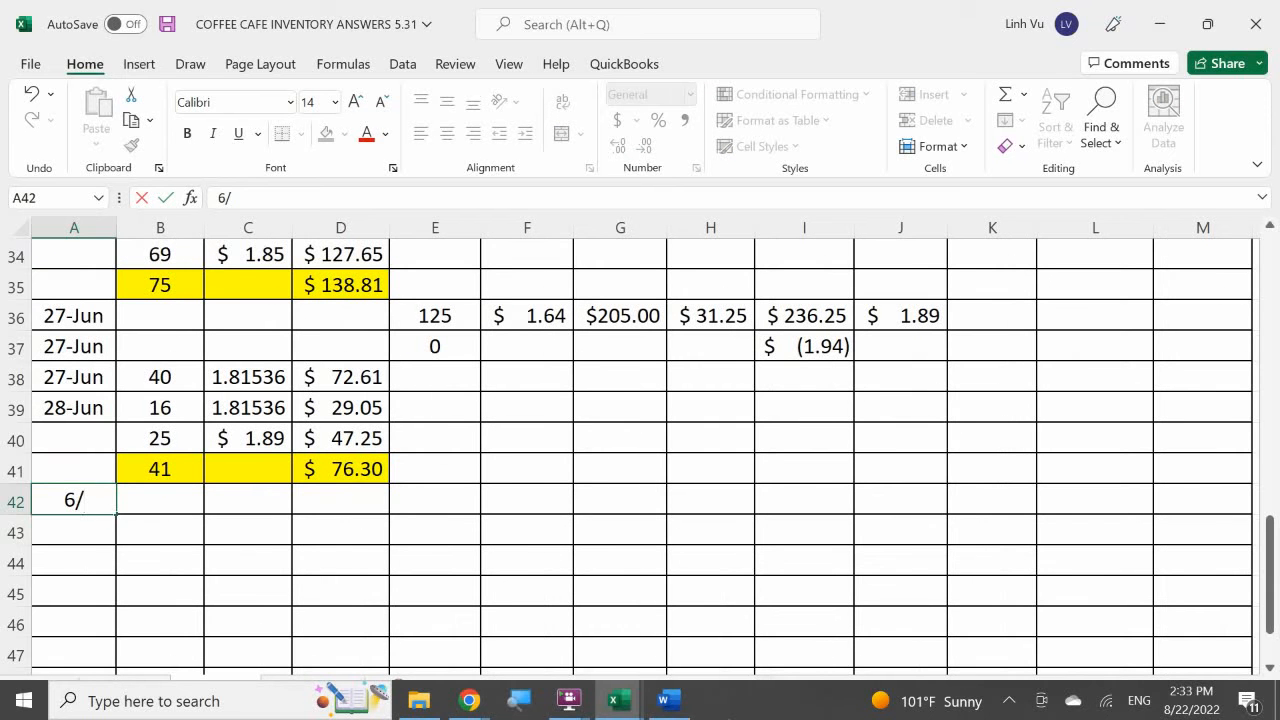
text(29)
key(Return)
key(Right)
key(Up)
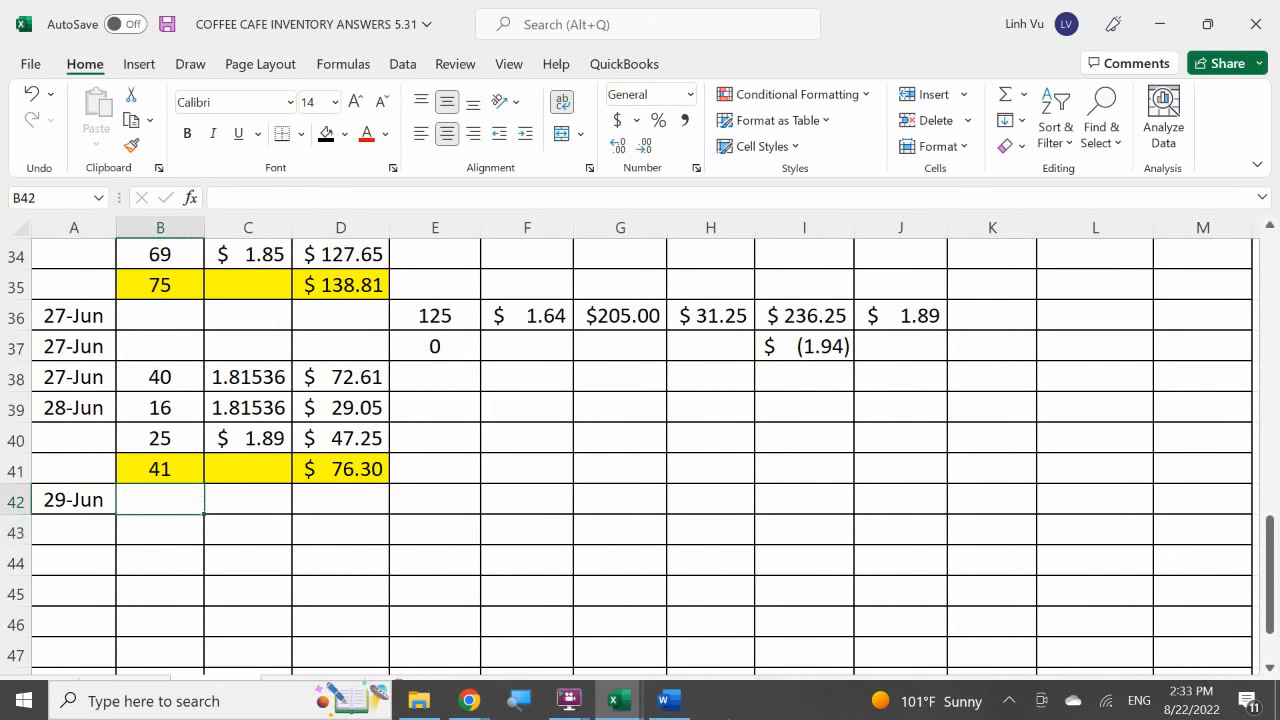
text(20)
key(Return)
key(Right)
key(Up)
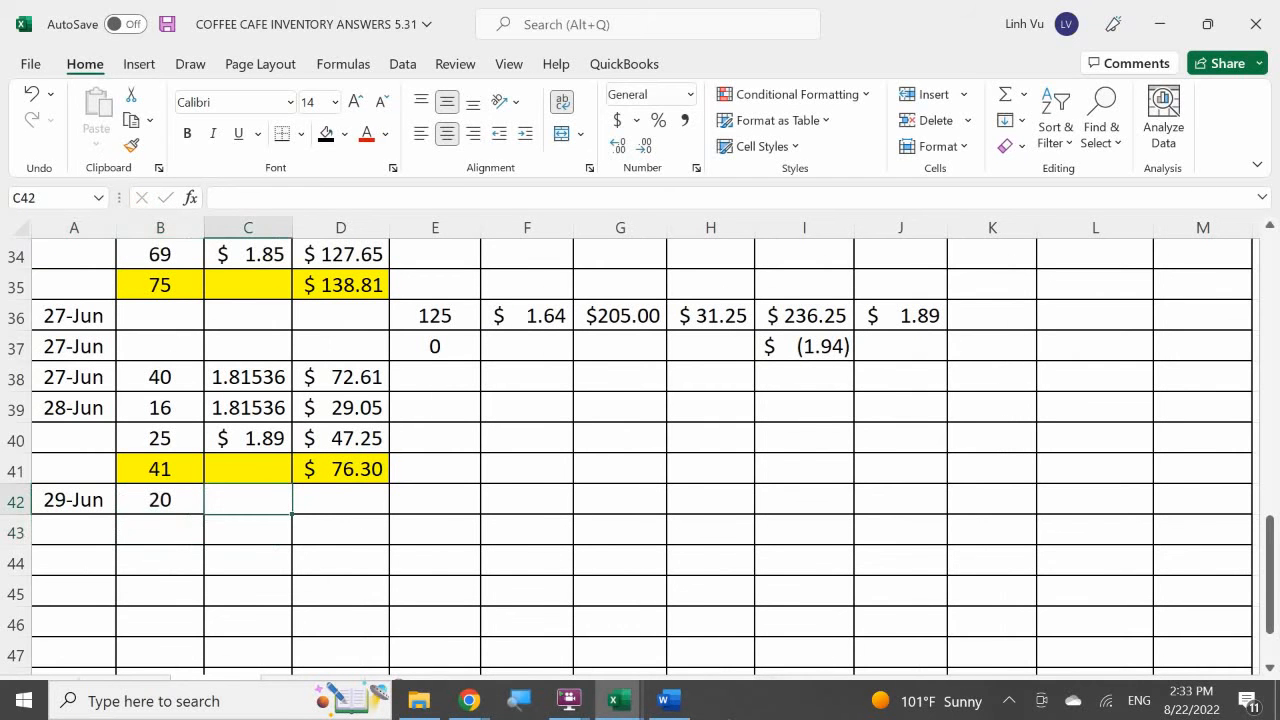
Set the 29 June unit cost in C42 with the formula =L10.
text(=)
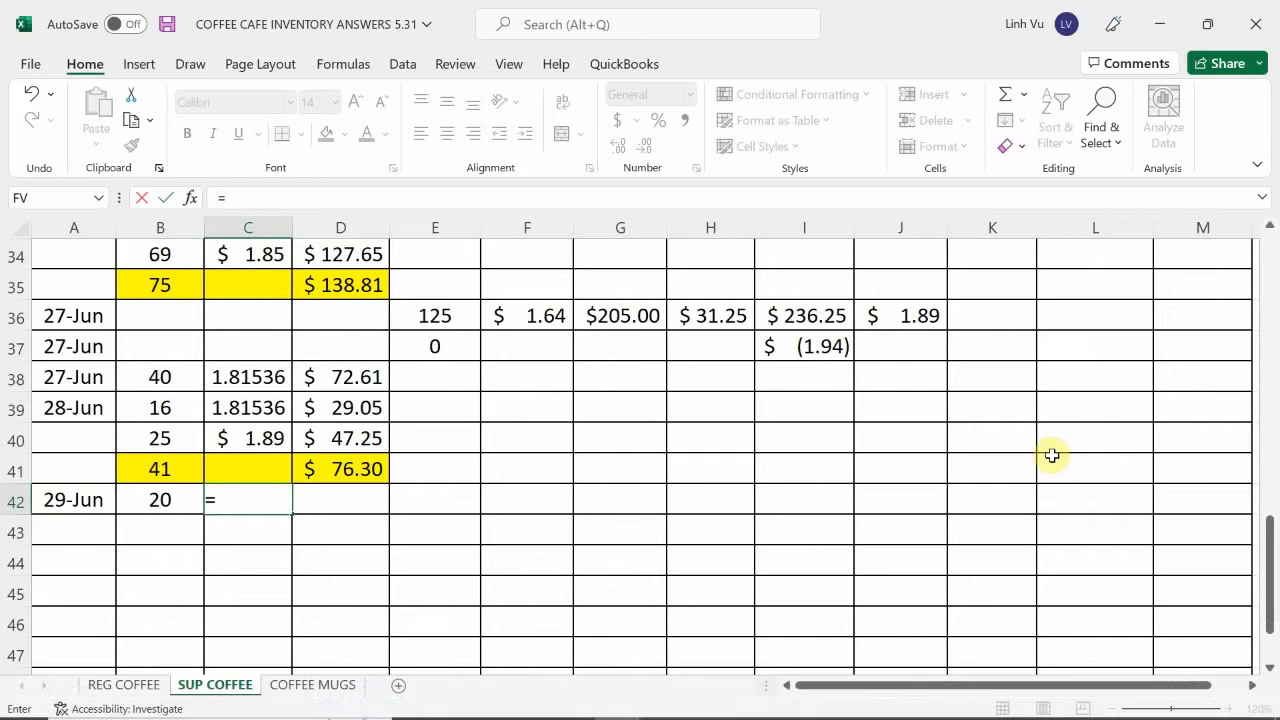
scroll(1052, 455, up, 9)
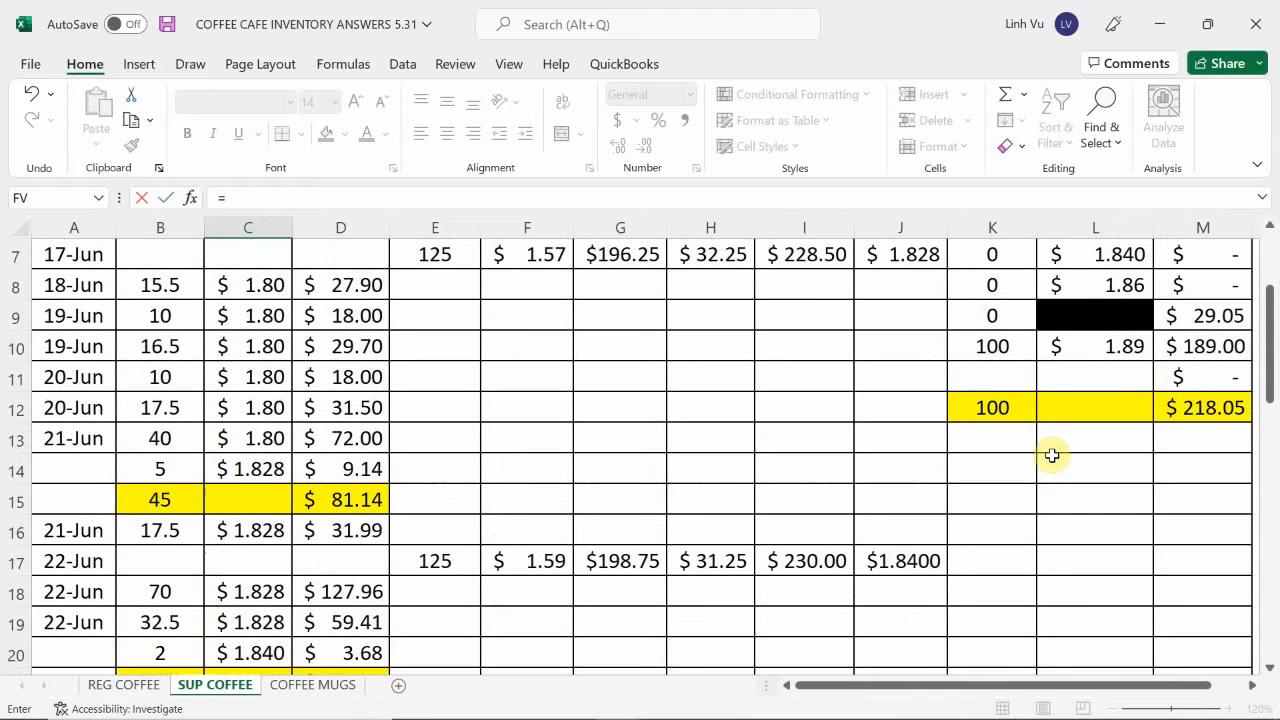
scroll(1150, 400, up, 1)
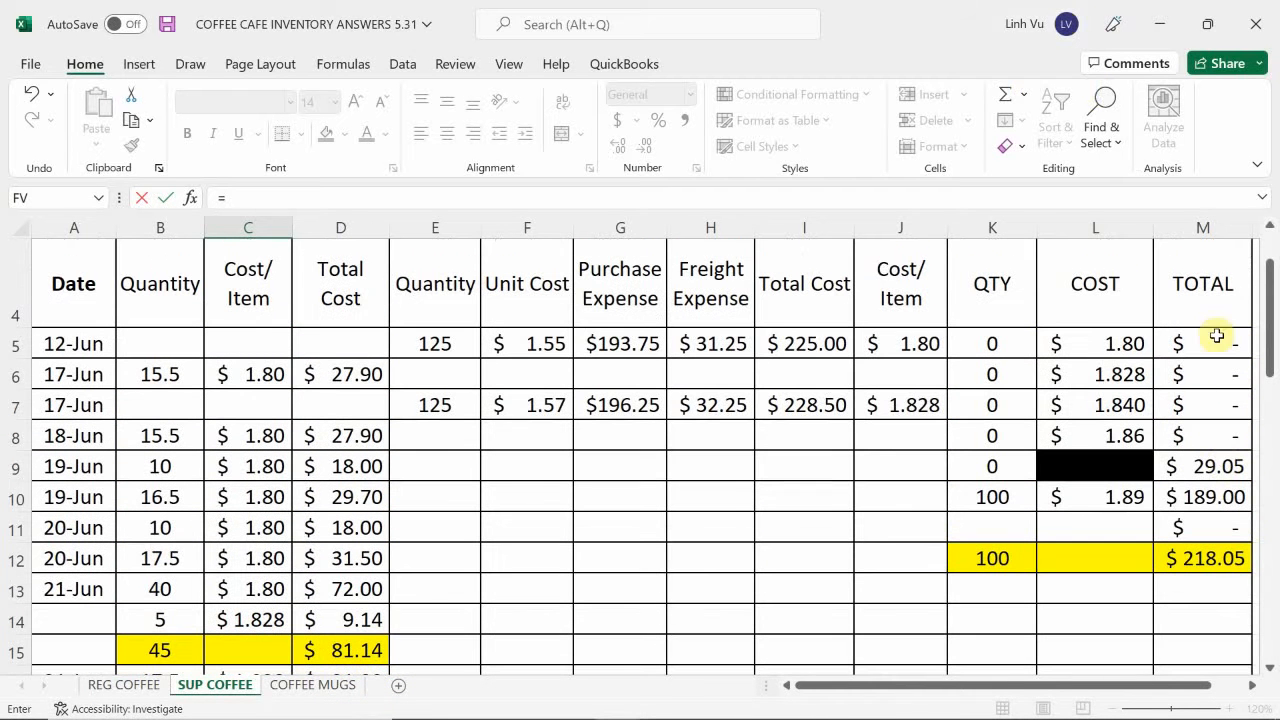
click(1111, 497)
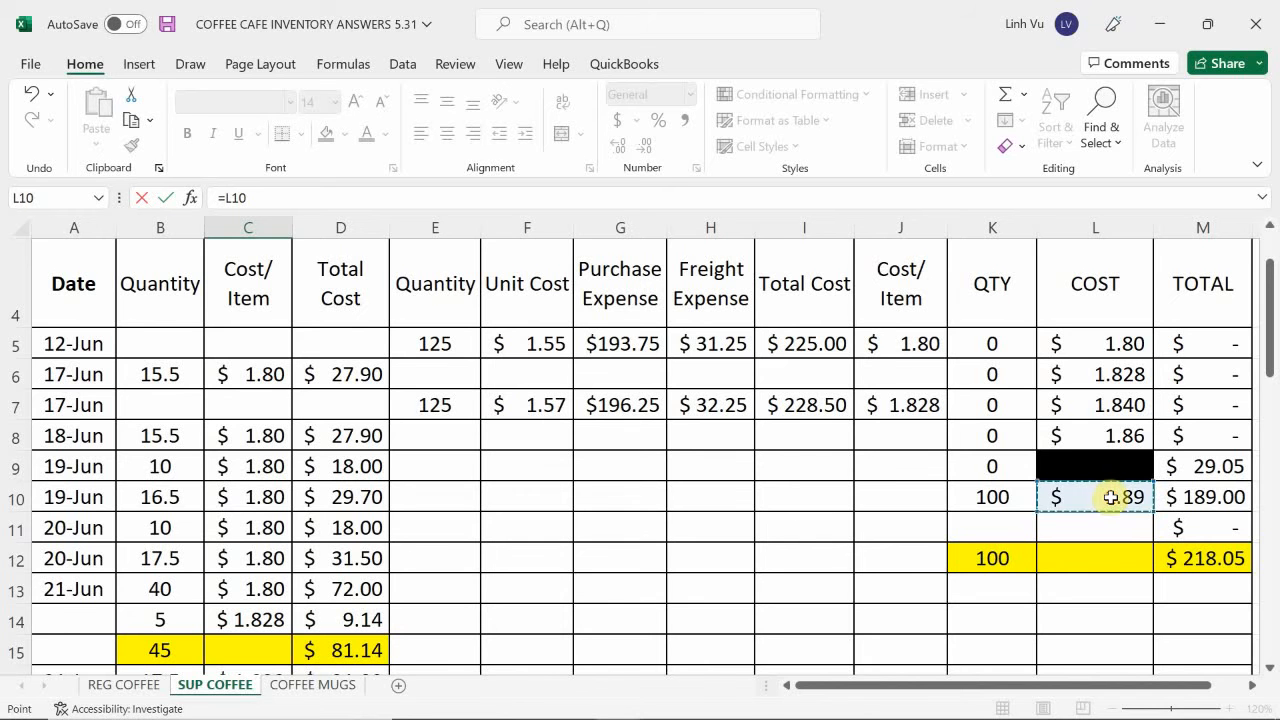
key(Return)
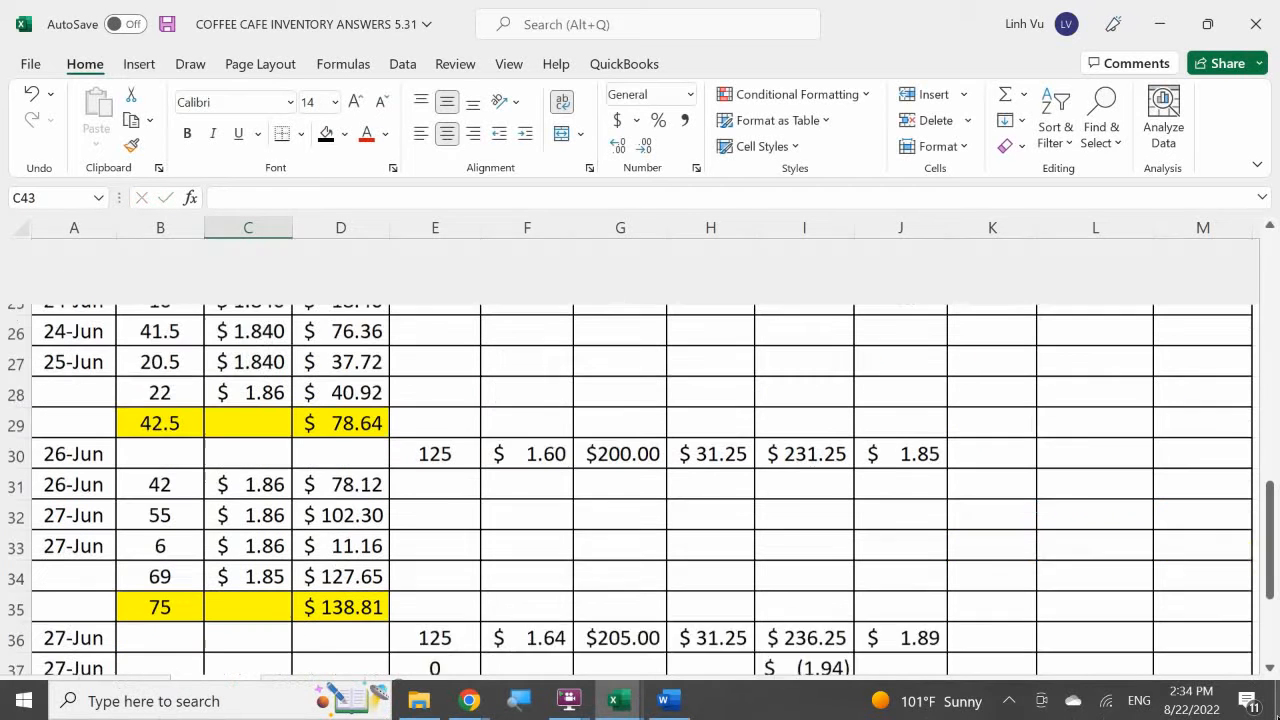
Calculate the 29 June total cost in D42 as B42*C42 rounded to 2 decimals with the ROUND function.
key(Right)
key(Up)
text(=)
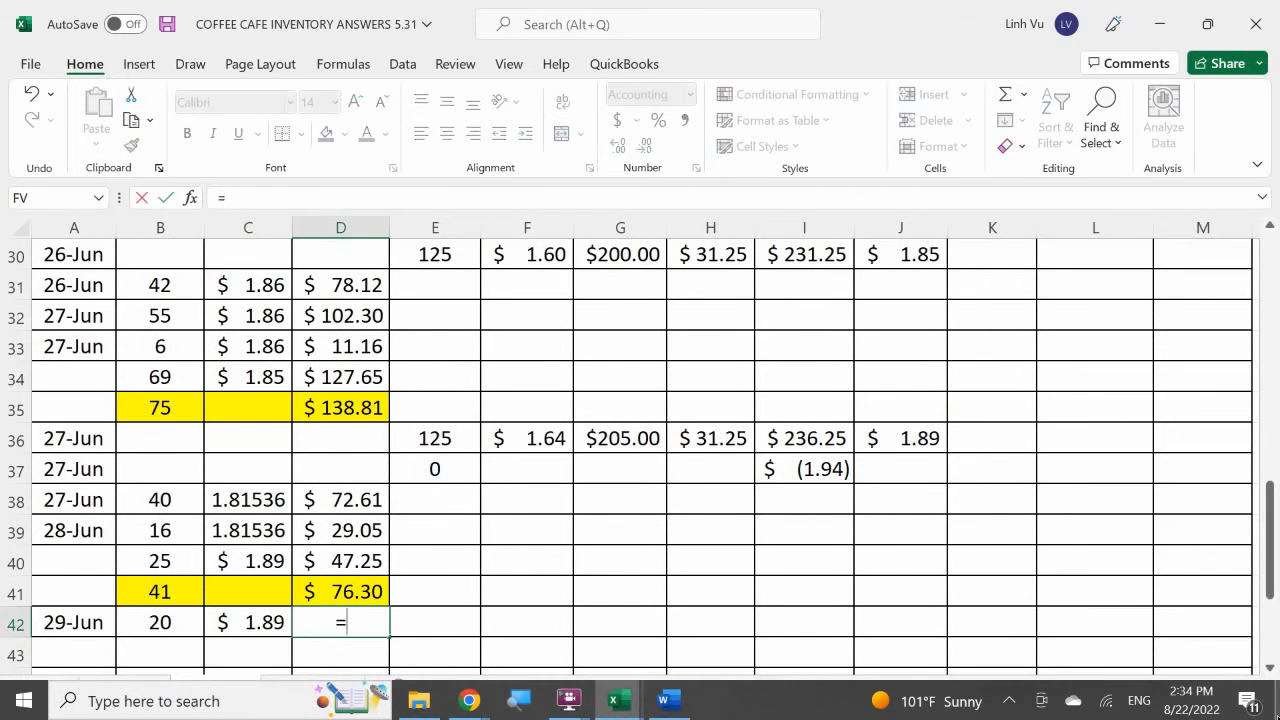
text(roiu)
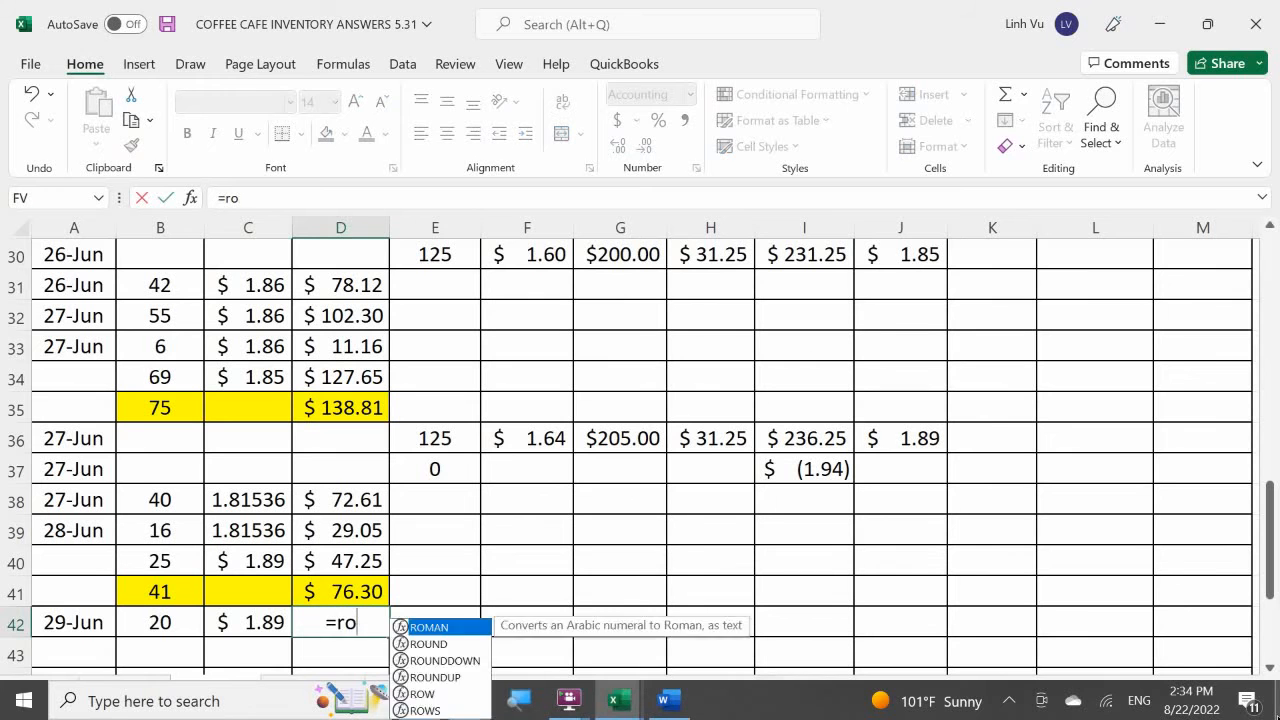
key(BackSpace)
key(BackSpace)
text(und))
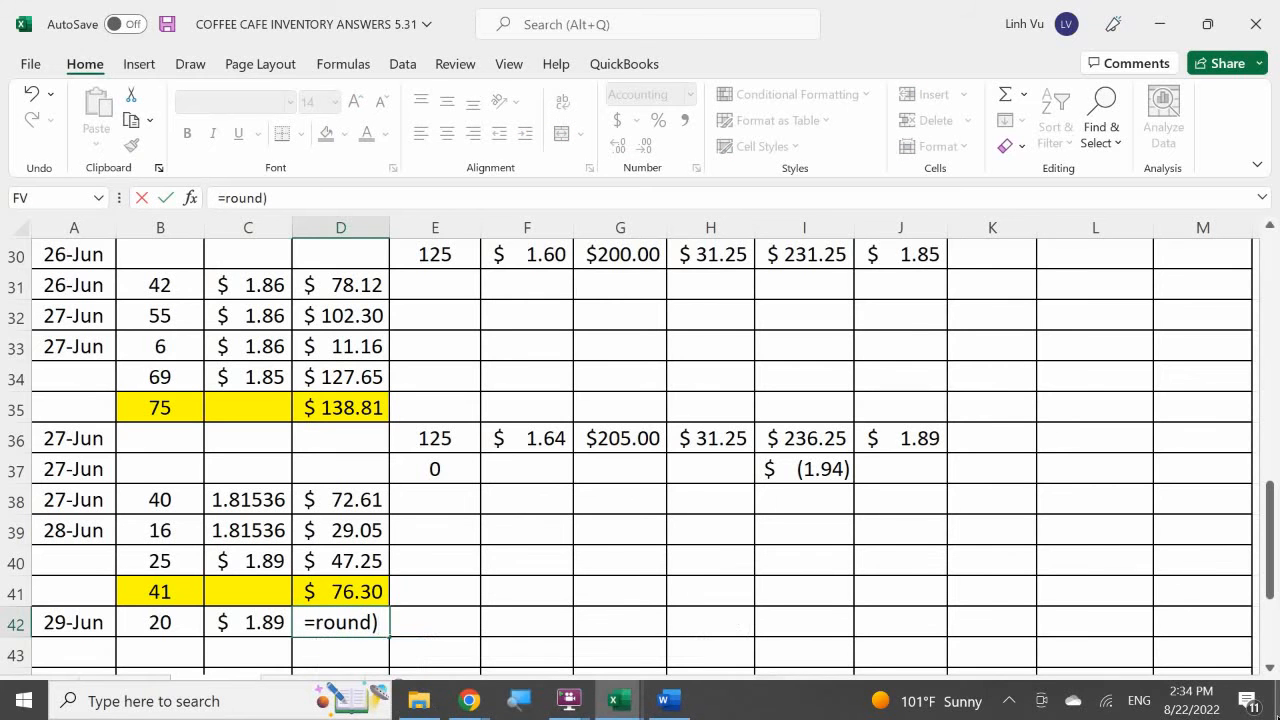
key(BackSpace)
text(()
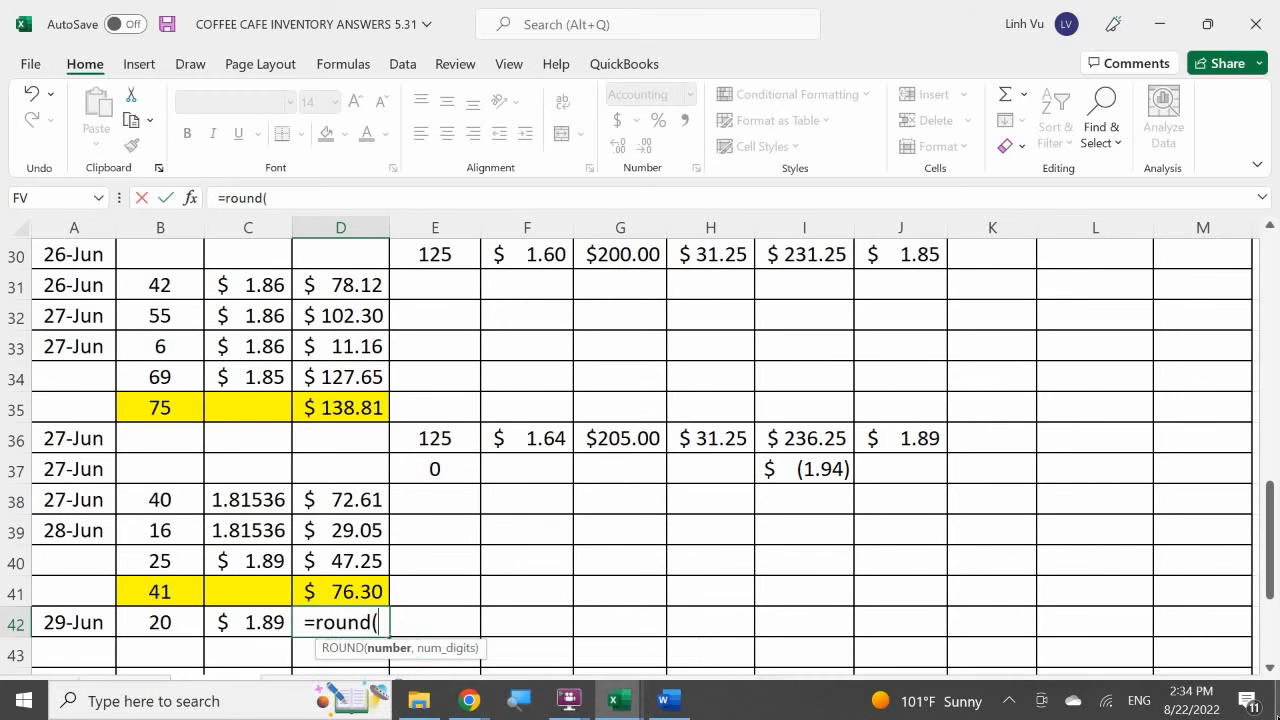
key(Left)
key(Left)
text(*)
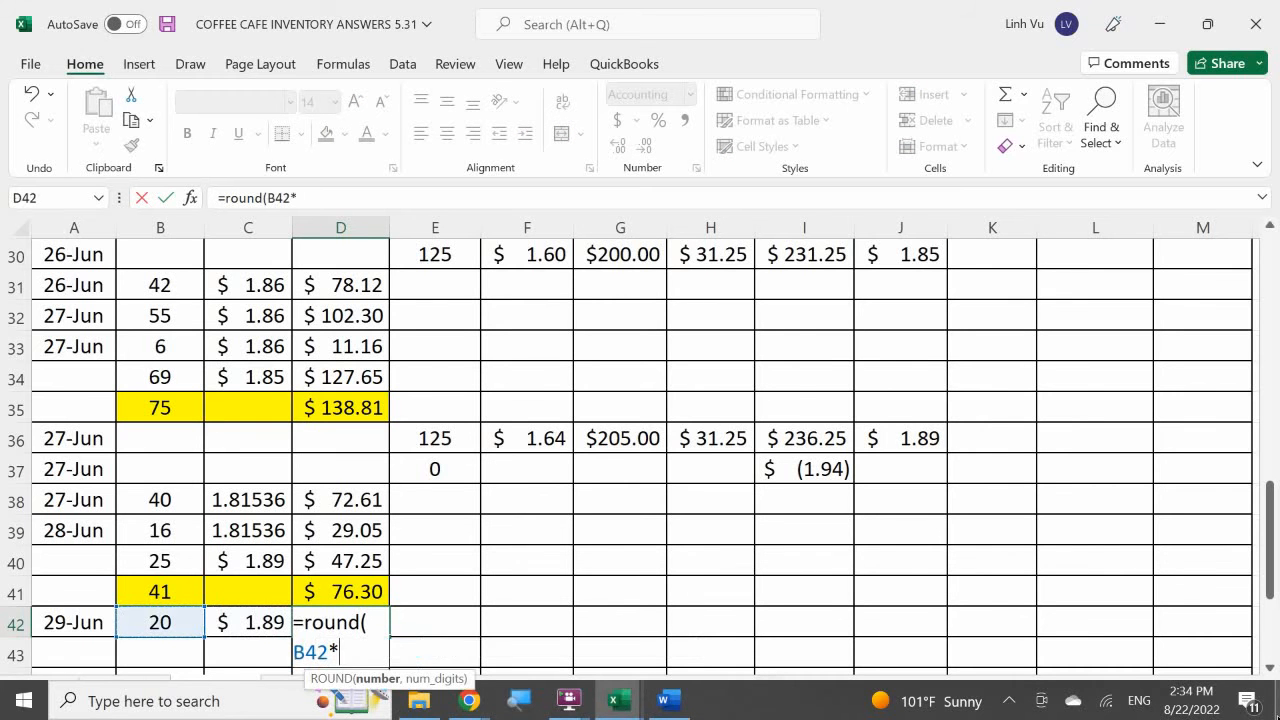
key(Right)
key(Return)
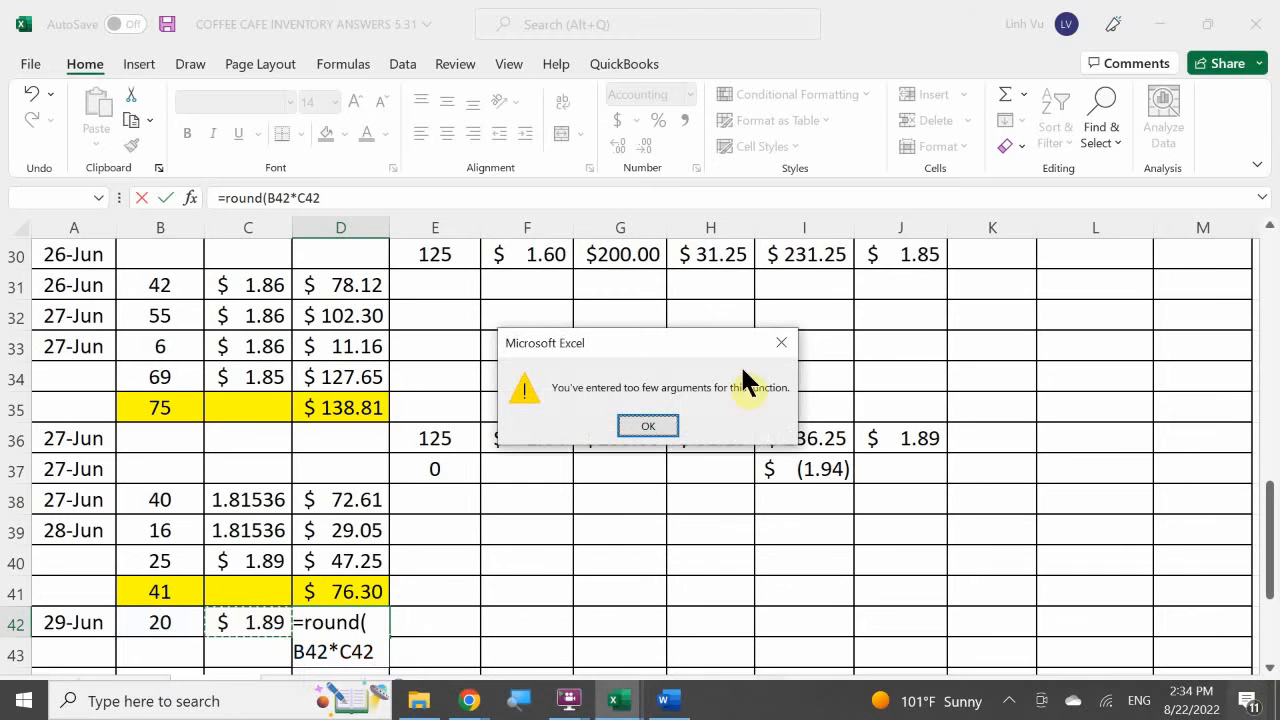
click(640, 421)
key(Right)
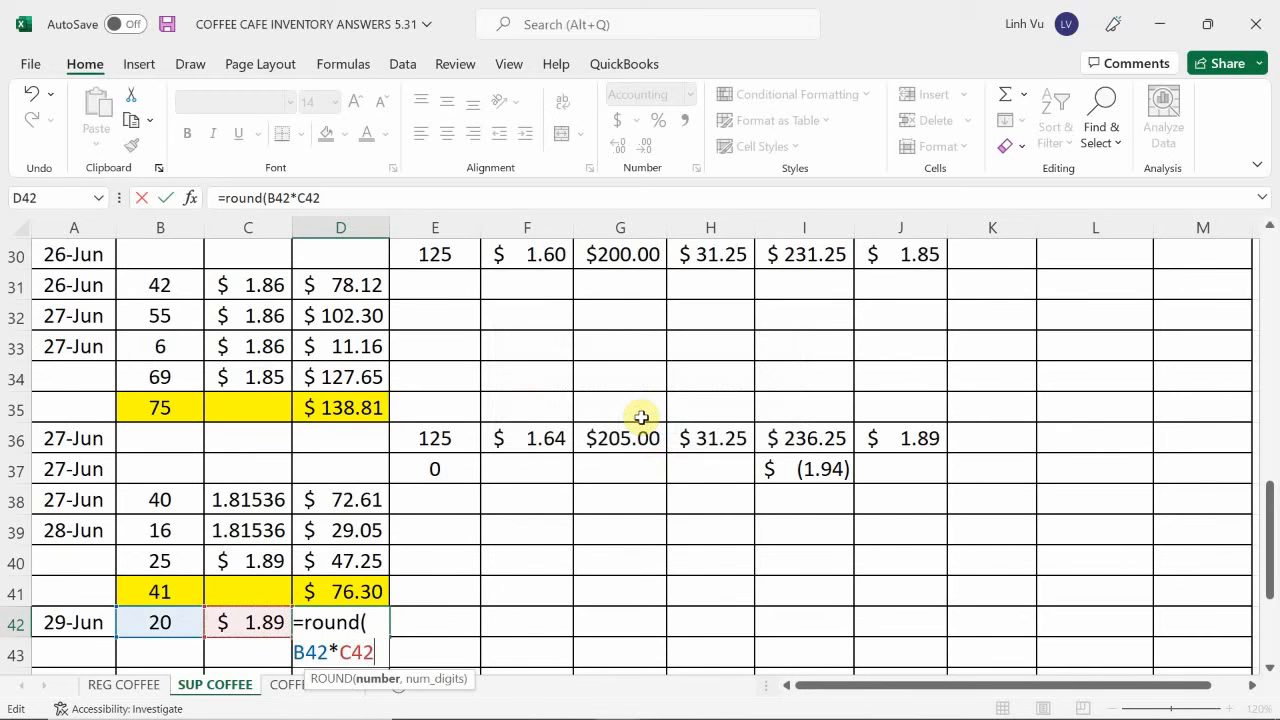
text(n)
key(BackSpace)
text(m)
key(BackSpace)
text(,)
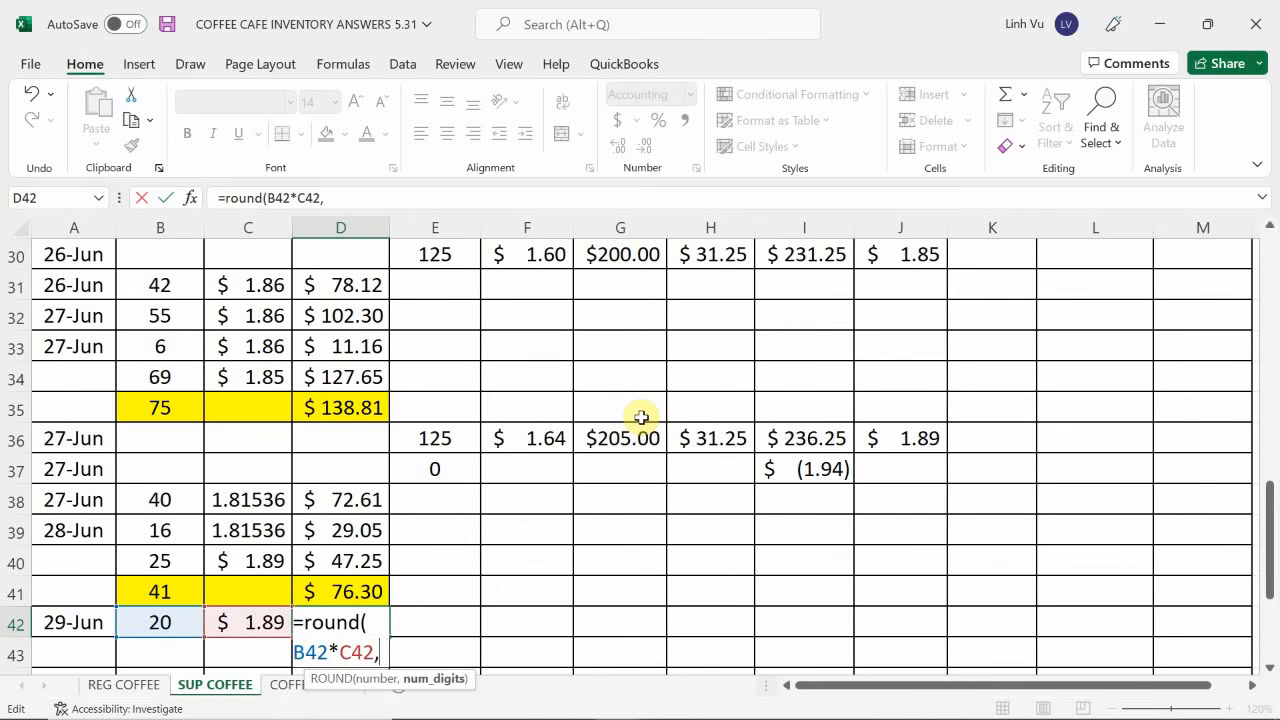
text(2)
key(Return)
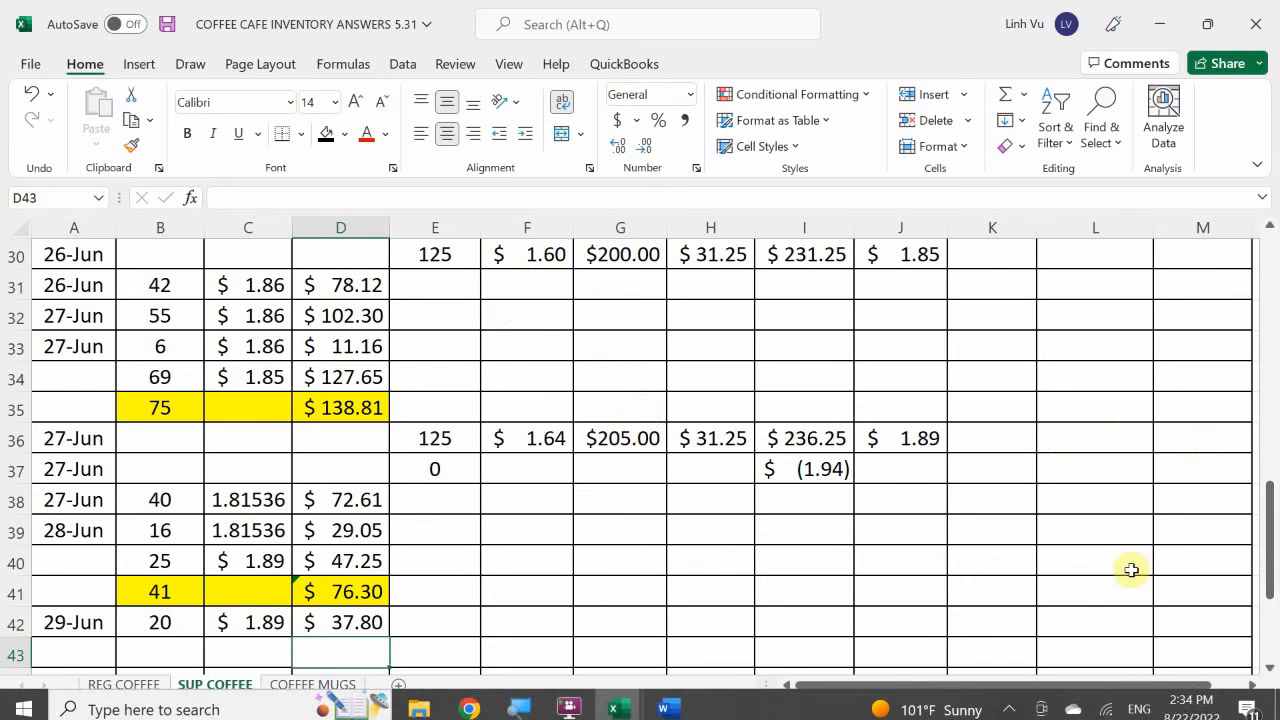
Set the on-hand quantity of the $1.89 cost layer in K10 to 80.
scroll(1200, 511, up, 7)
scroll(1194, 510, up, 2)
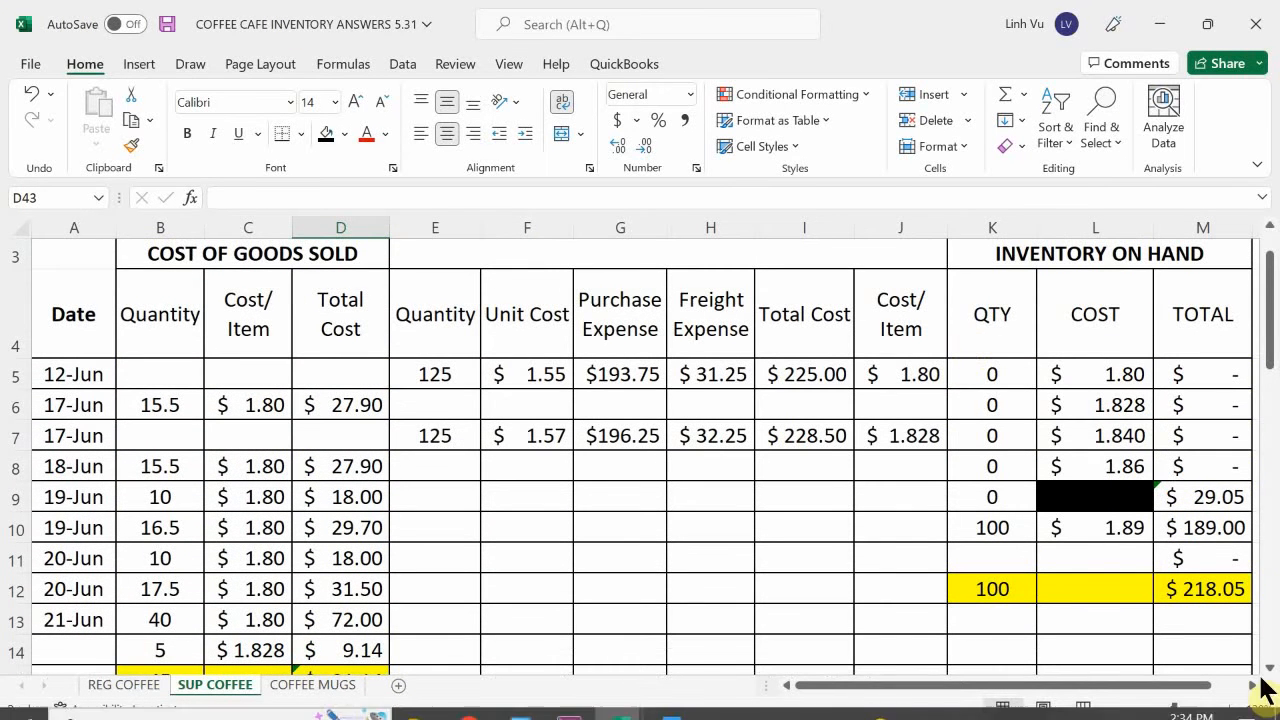
click(993, 527)
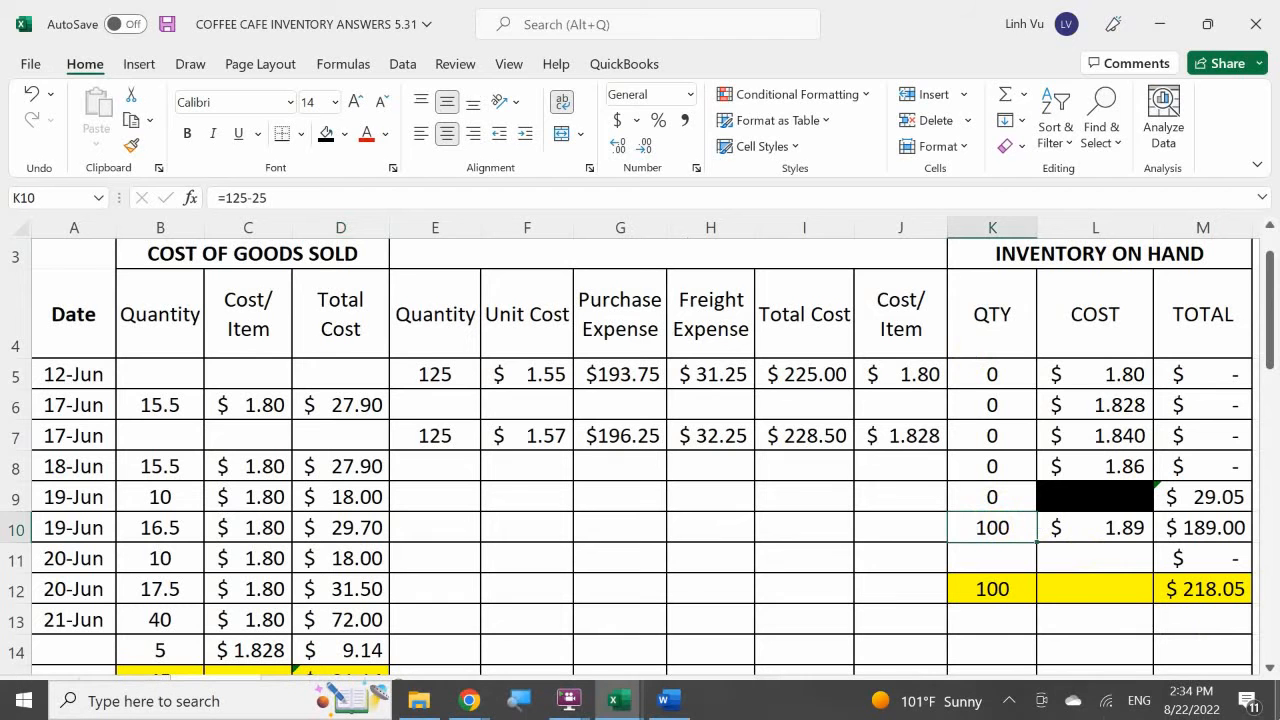
double_click(993, 527)
text(80)
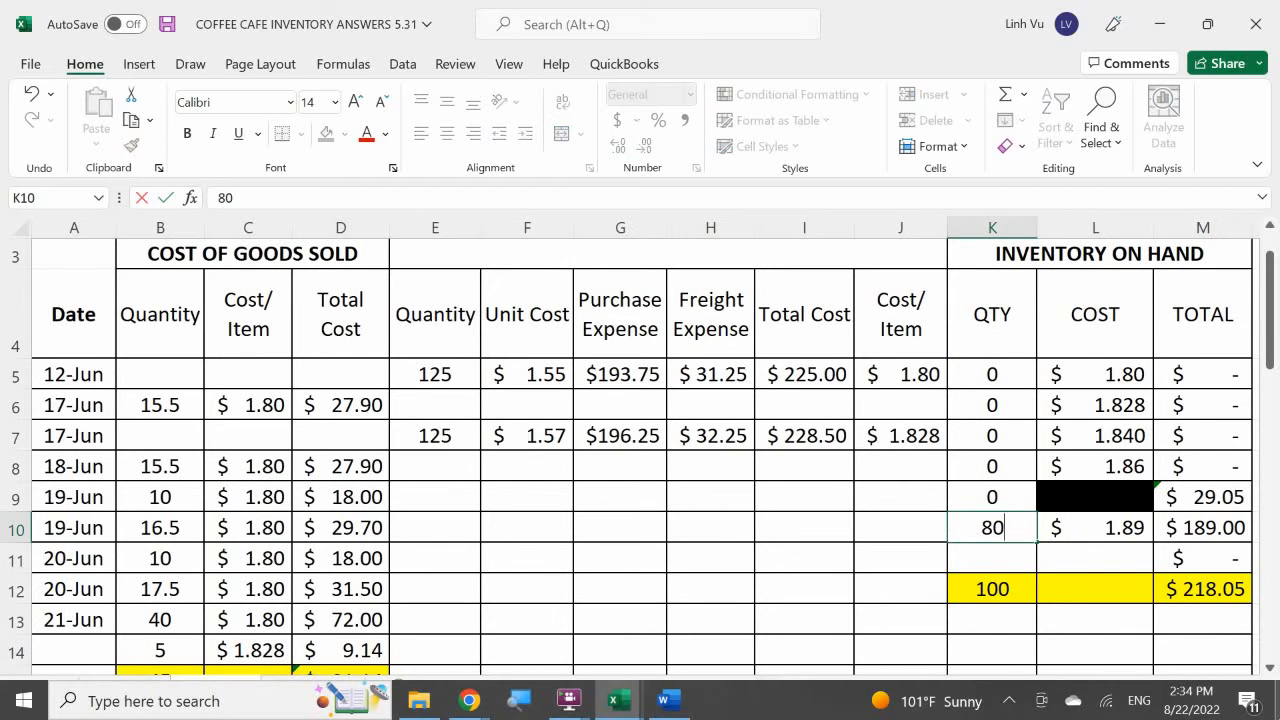
key(Return)
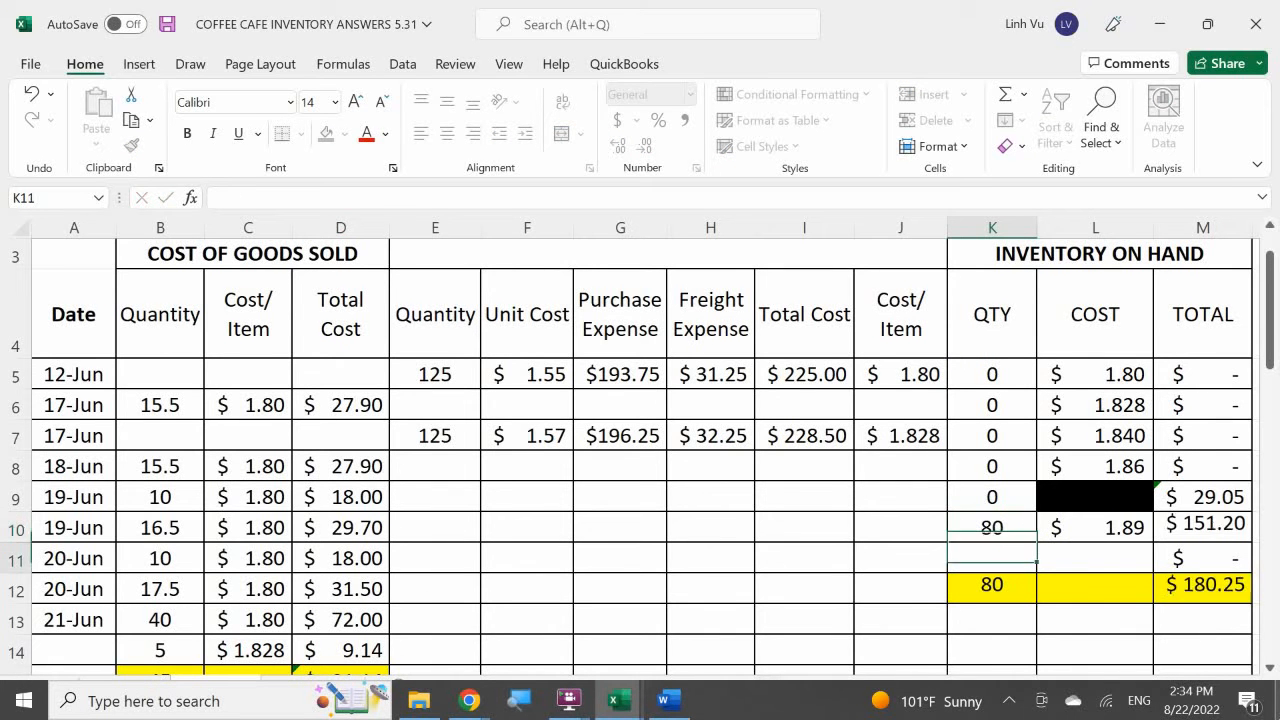
Set the on-hand total of the used-up cost layer in M9 to 0.
key(Right)
key(Right)
key(Right)
key(Up)
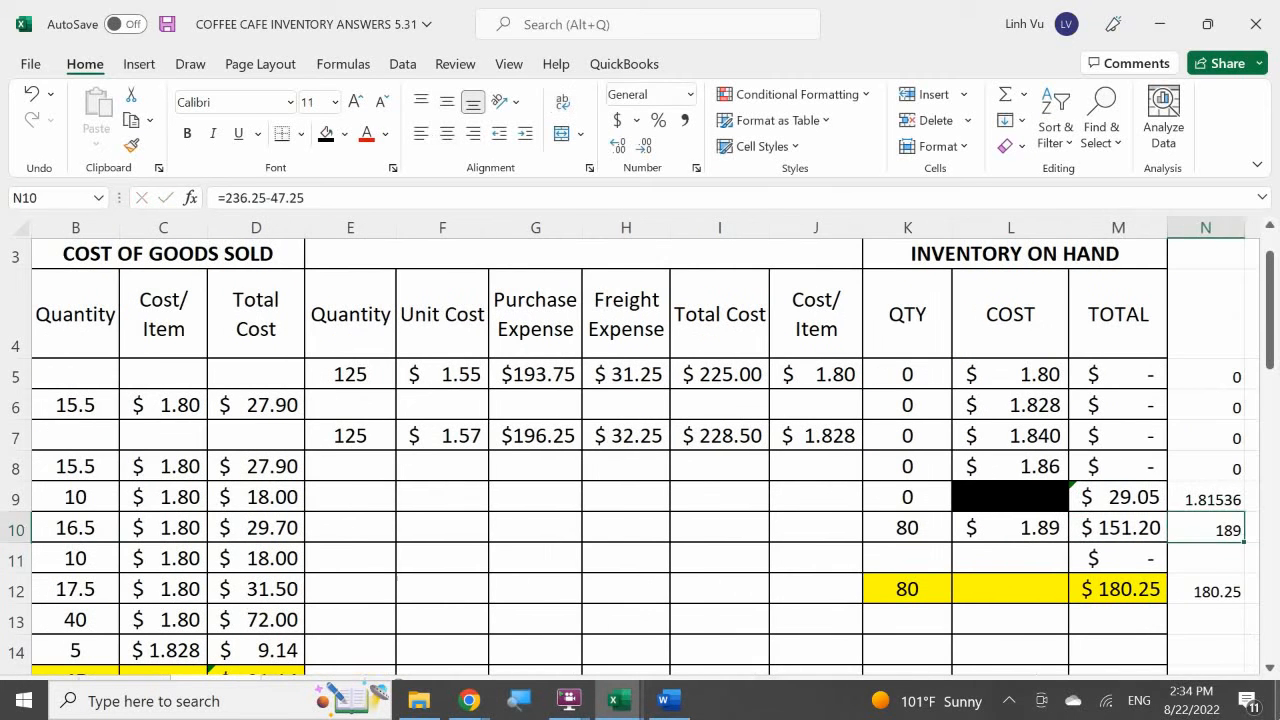
key(Left)
key(Up)
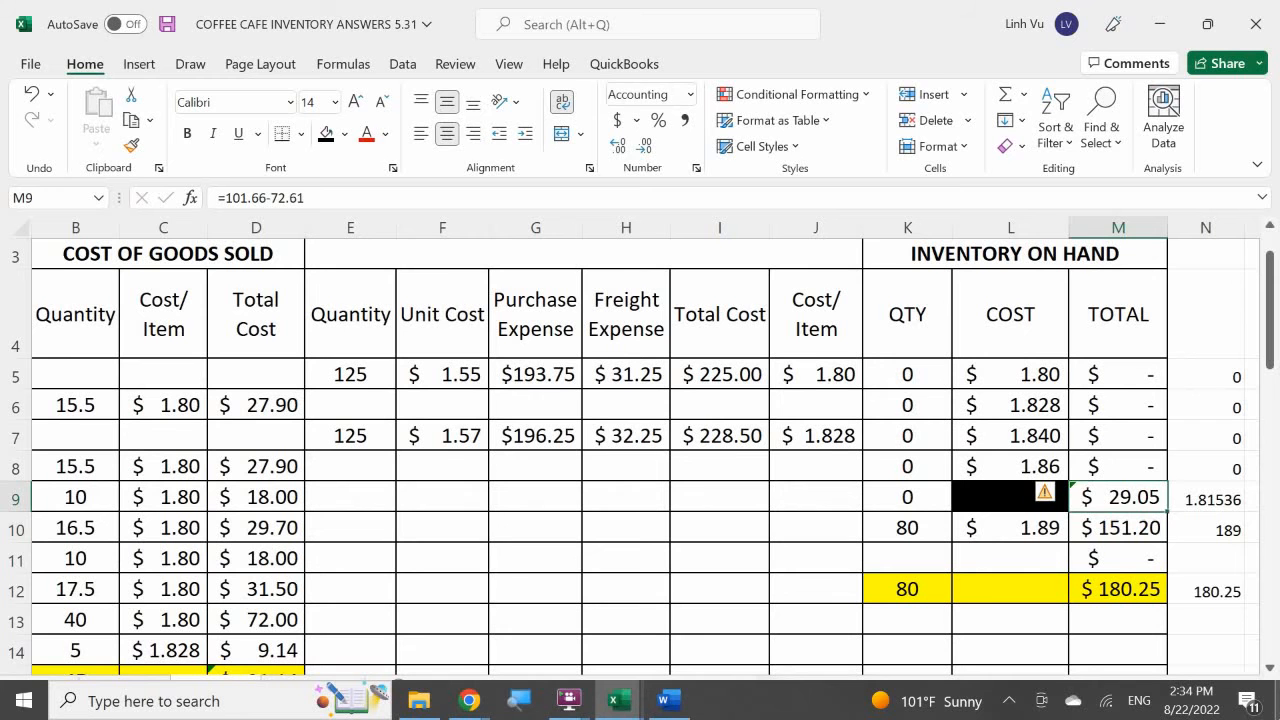
text(0)
key(Return)
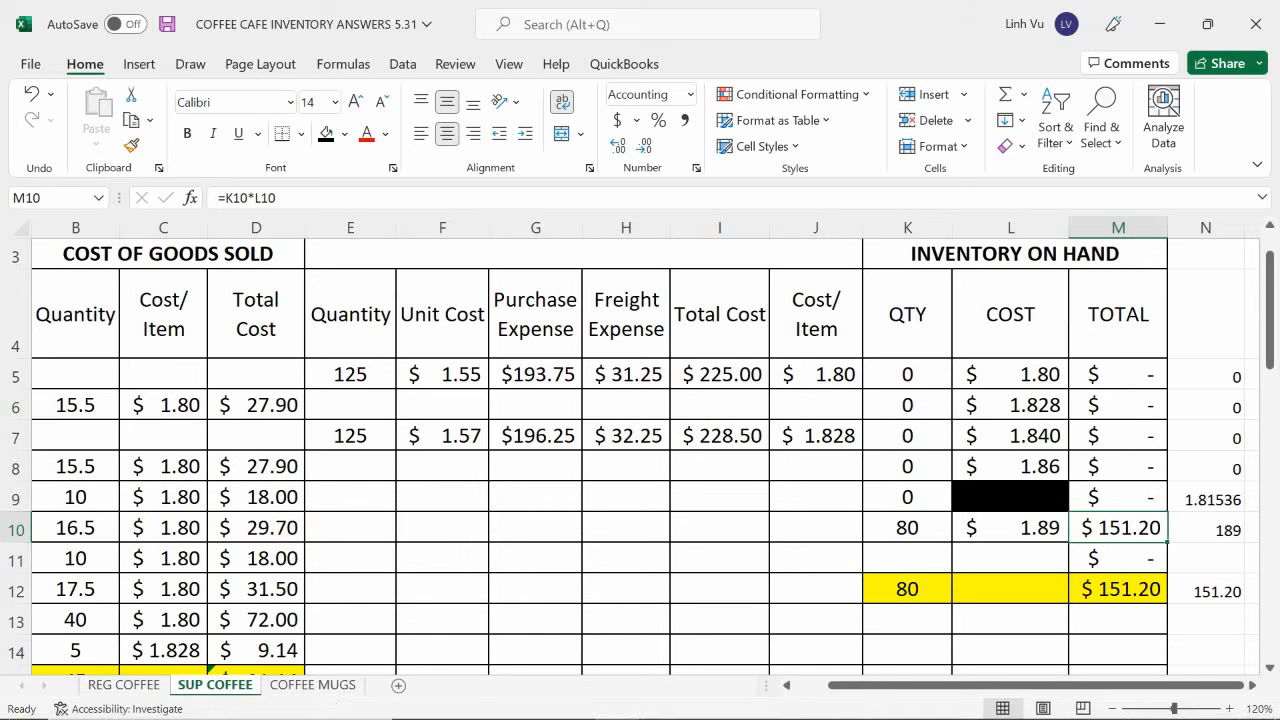
In the general journal's 29 June entry, debit COGS - Regular Coffee 34.36 and COGS - Supreme Coffee 37.80, matching the inventory cards.
click(236, 519)
scroll(232, 521, down, 1)
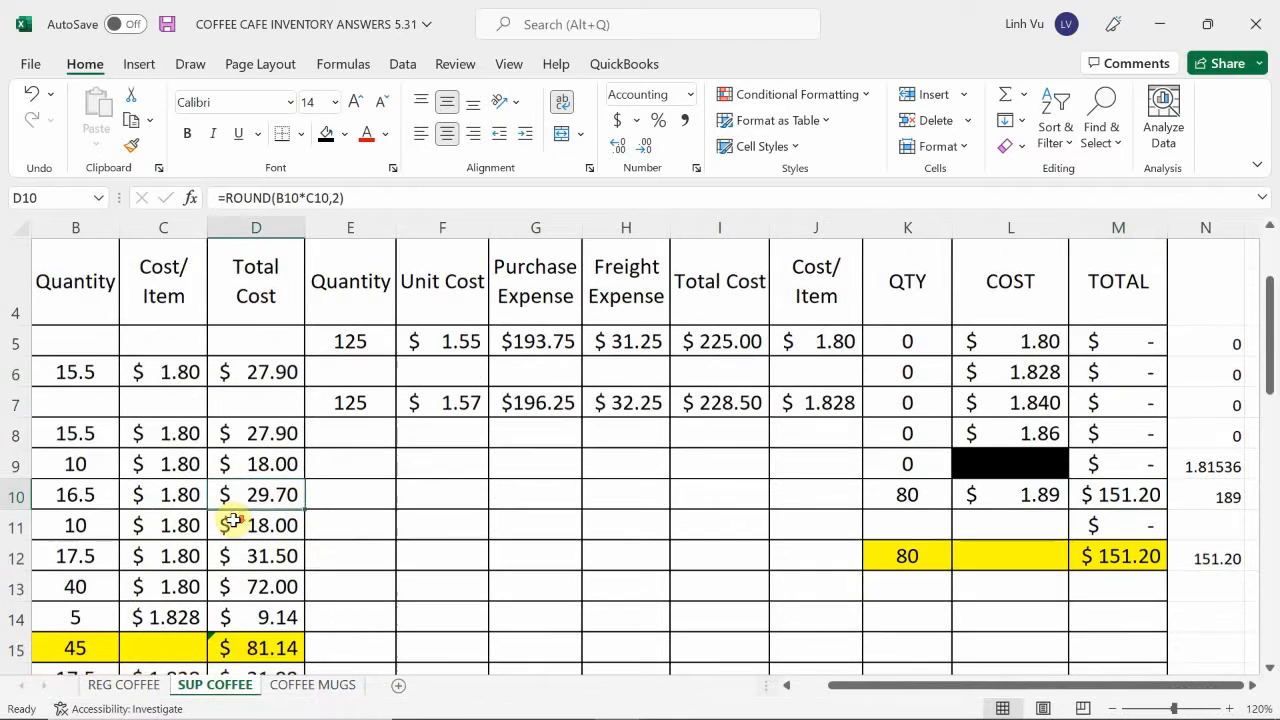
scroll(232, 521, down, 12)
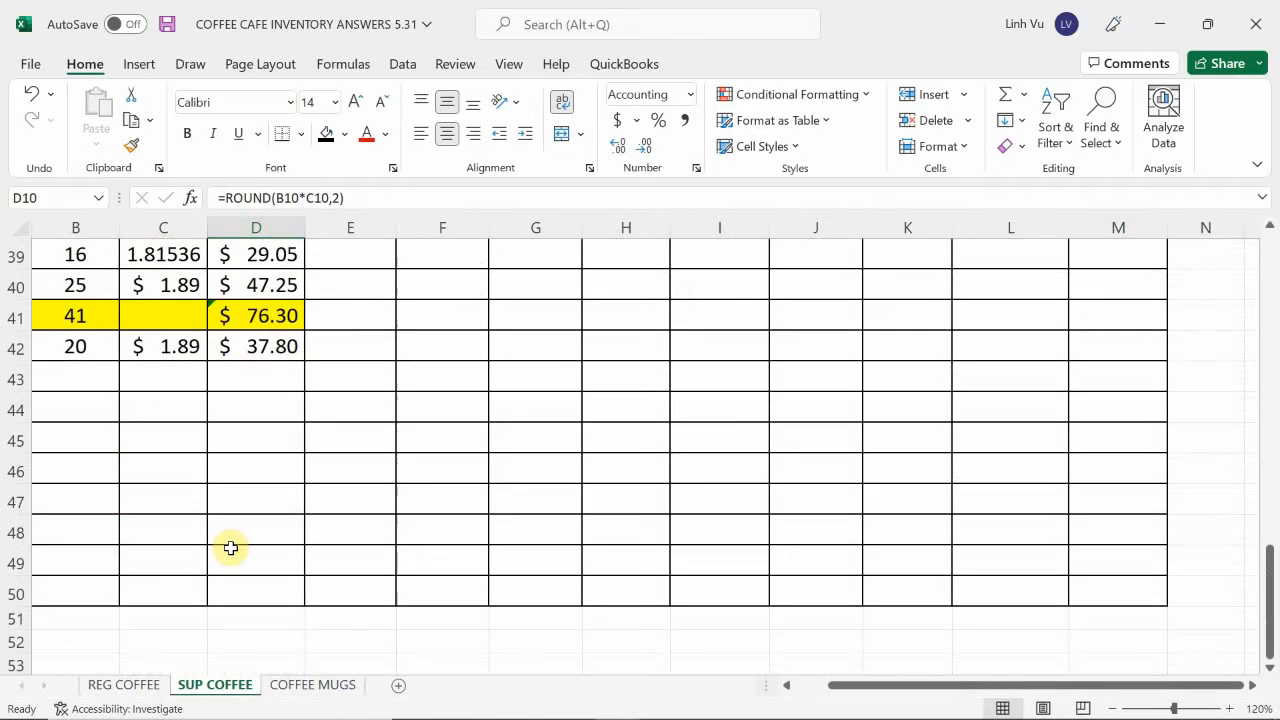
scroll(230, 548, up, 1)
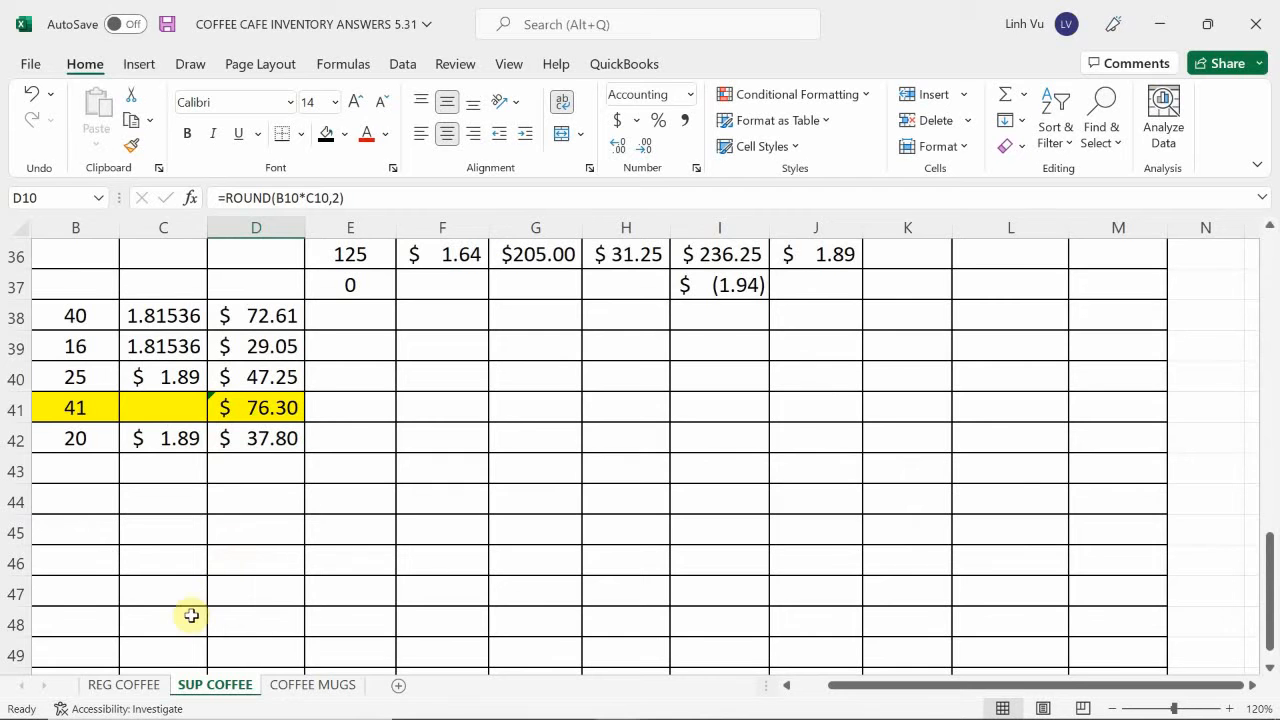
click(111, 690)
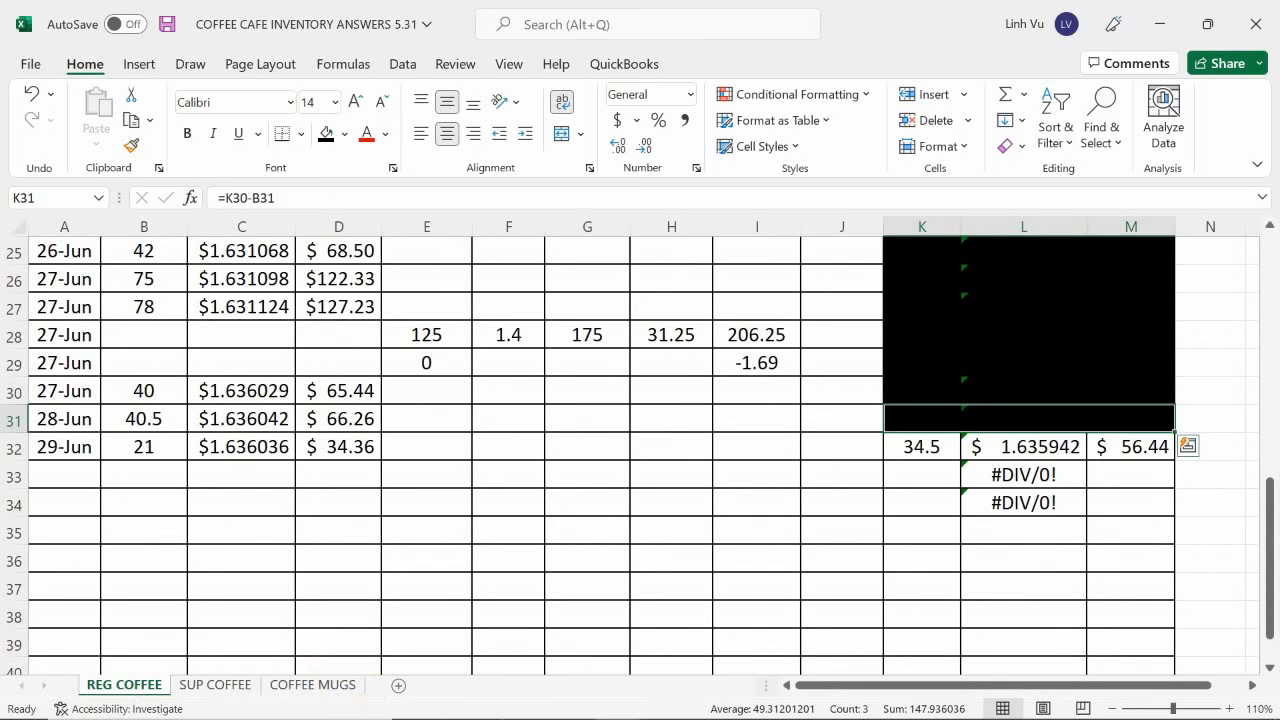
mouse_move(508, 705)
mouse_move(605, 705)
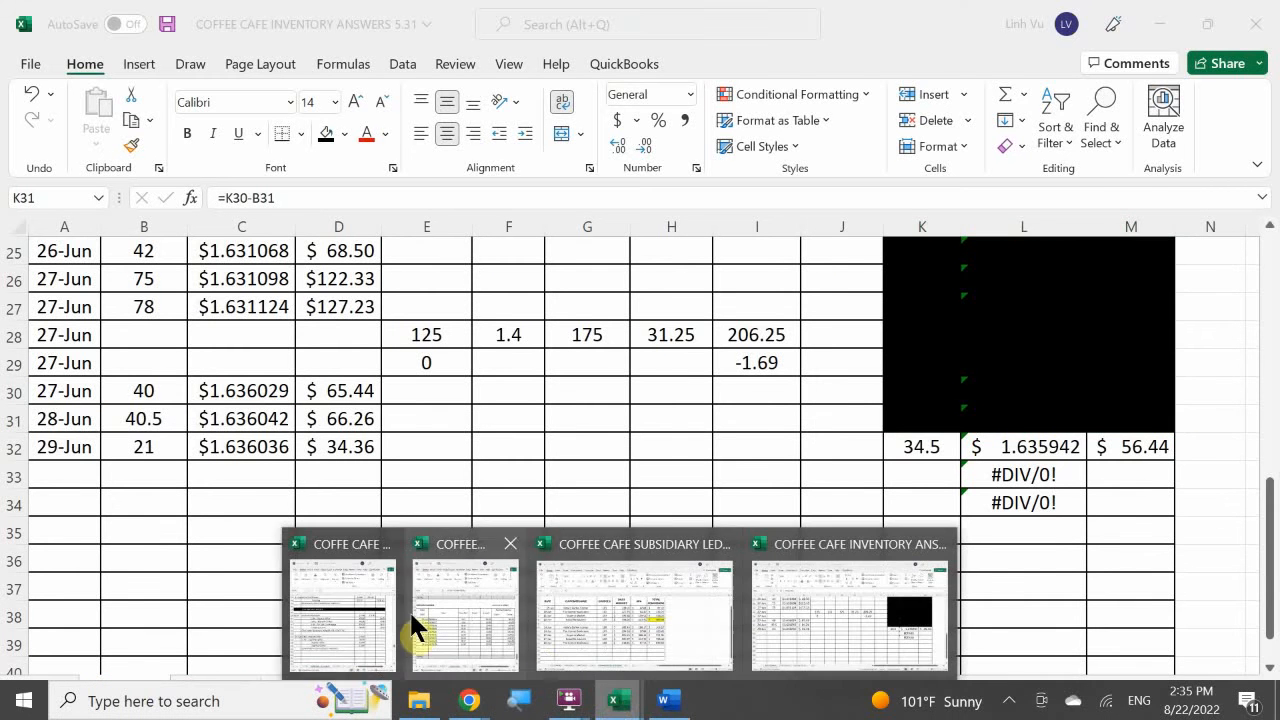
click(352, 600)
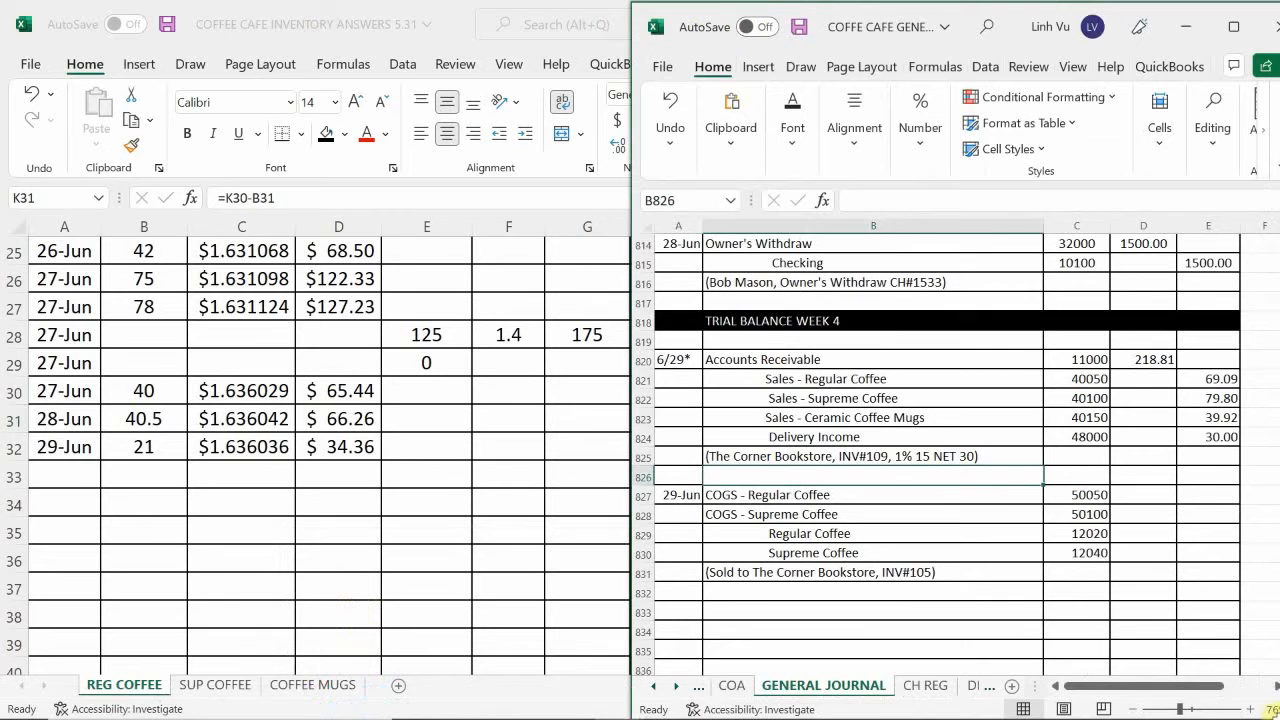
click(1128, 494)
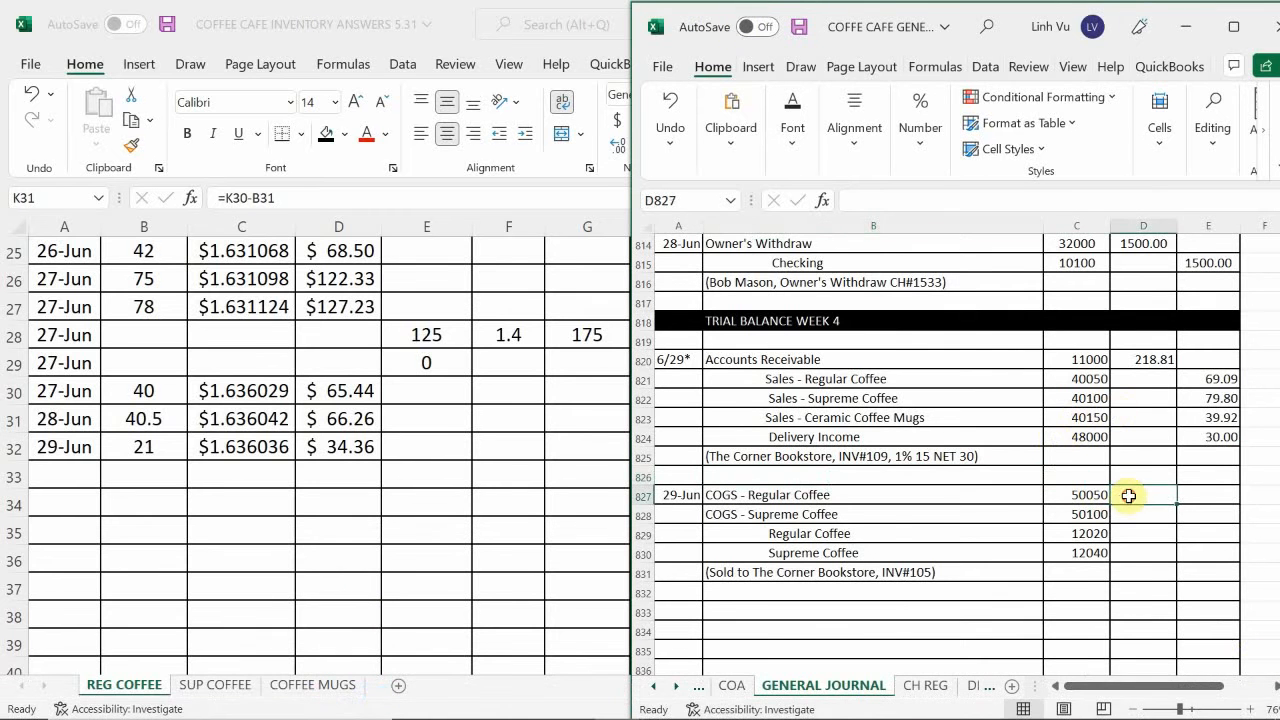
text(34.36)
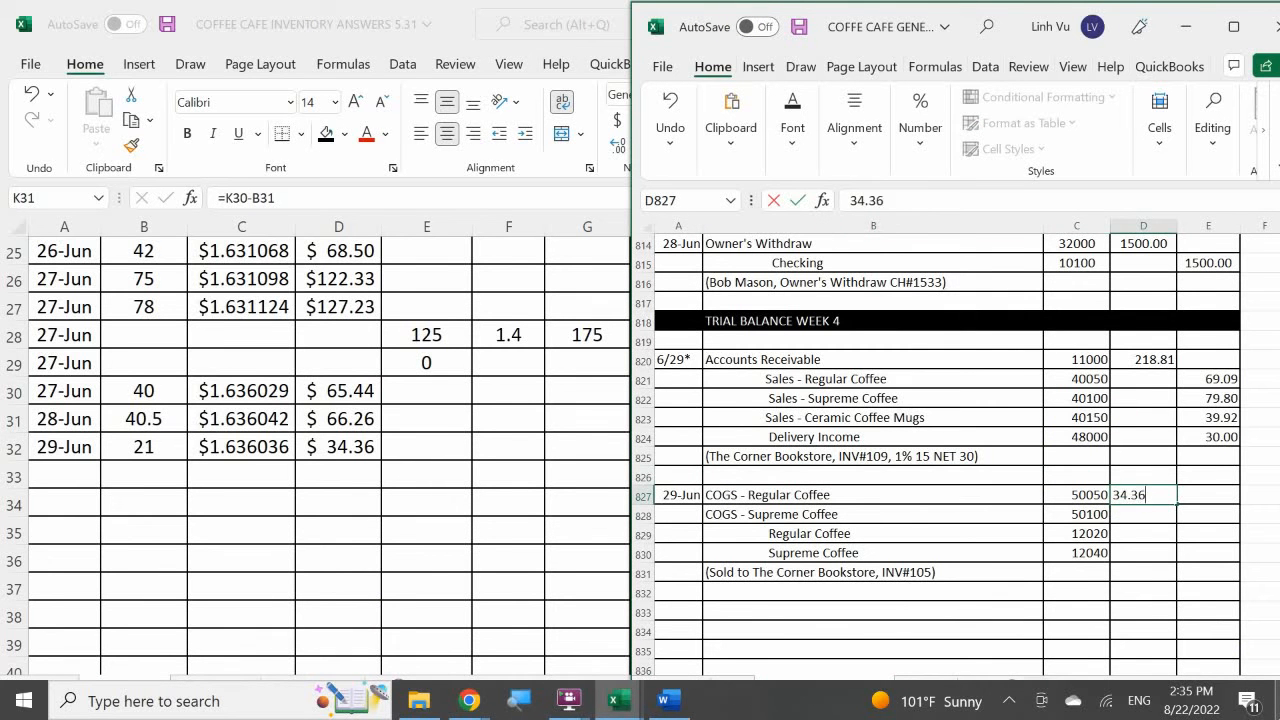
key(Return)
text(37.80)
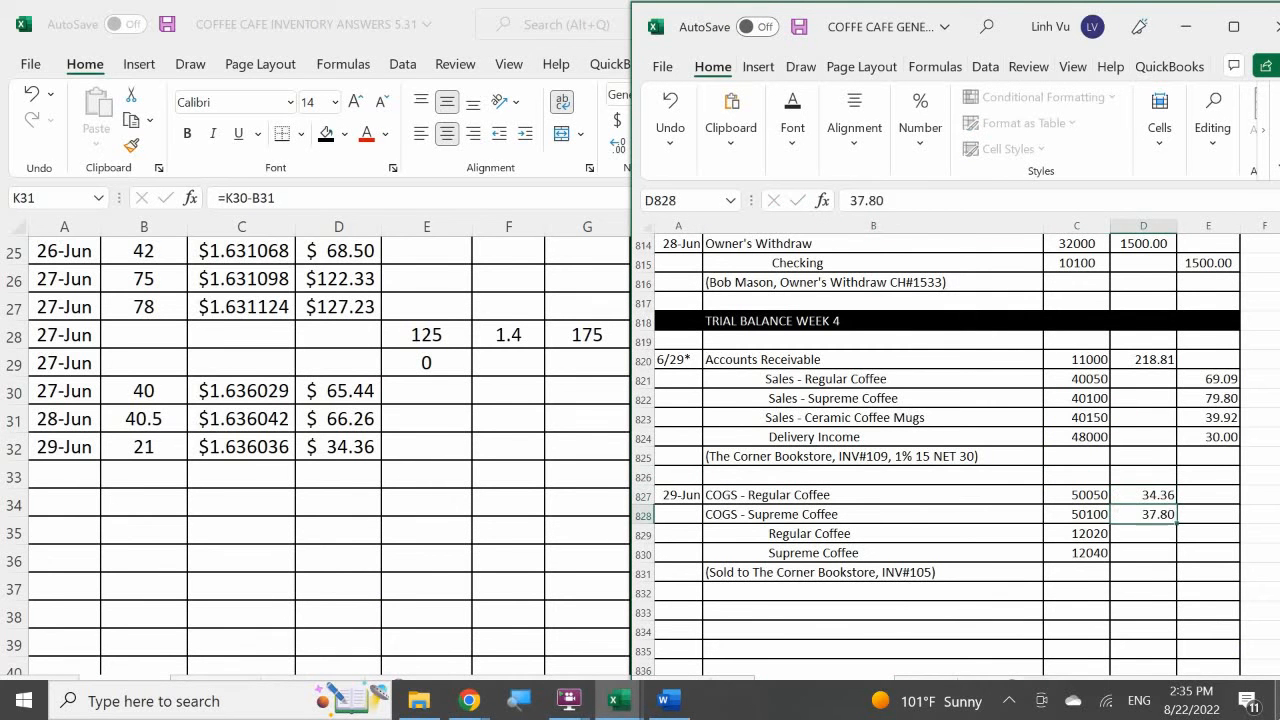
key(Return)
Credit Regular Coffee in E829 with a formula linked to the COGS - Regular Coffee debit in D827.
text(=)
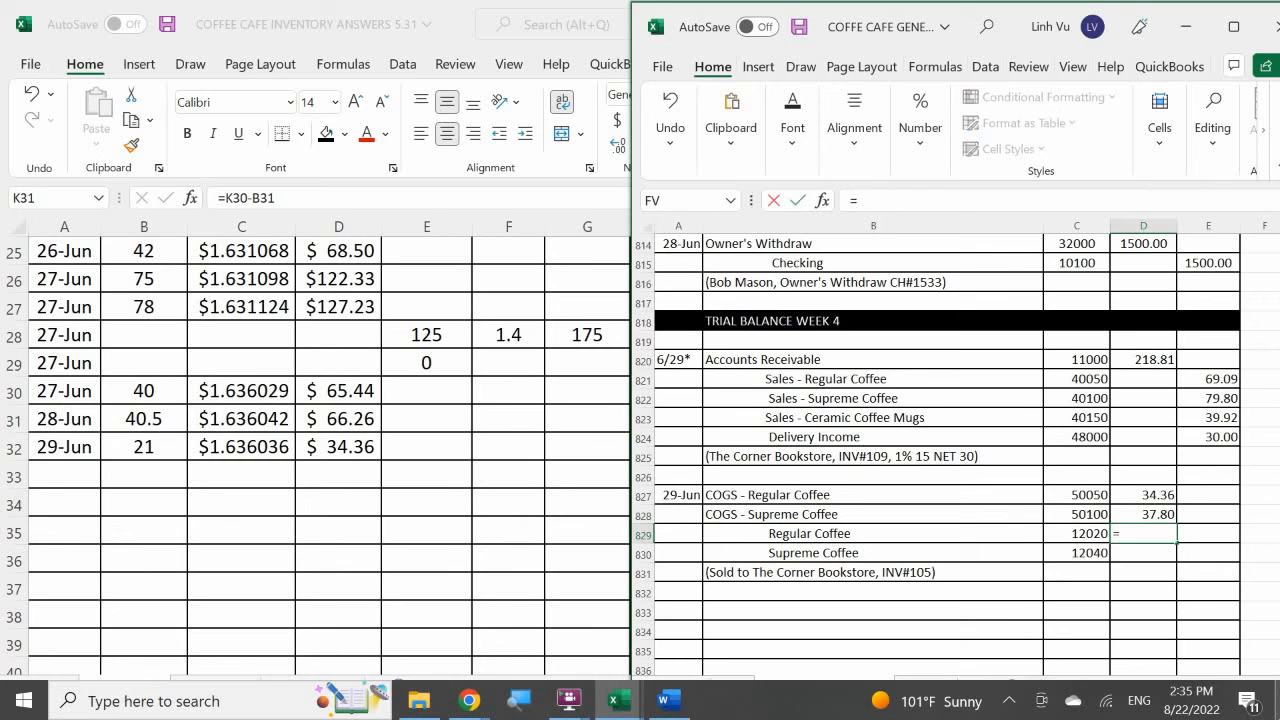
key(Escape)
key(Right)
text(=)
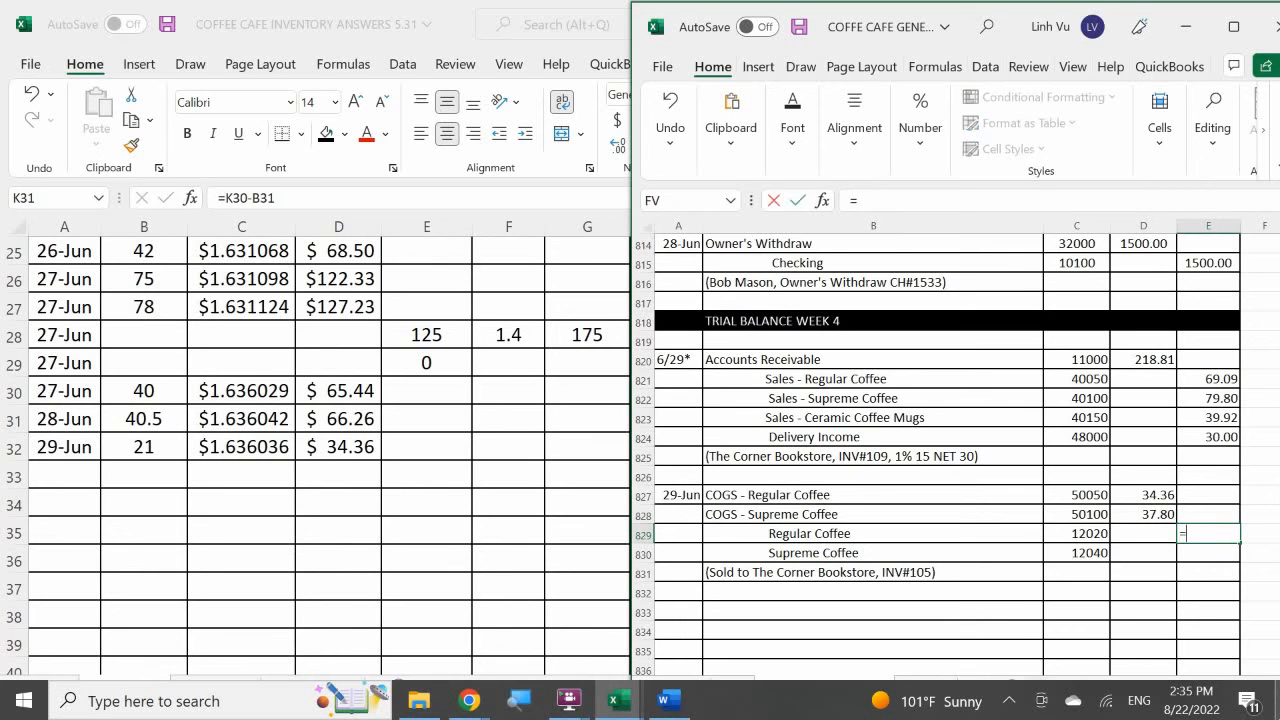
key(Left)
key(Up)
key(Up)
key(Return)
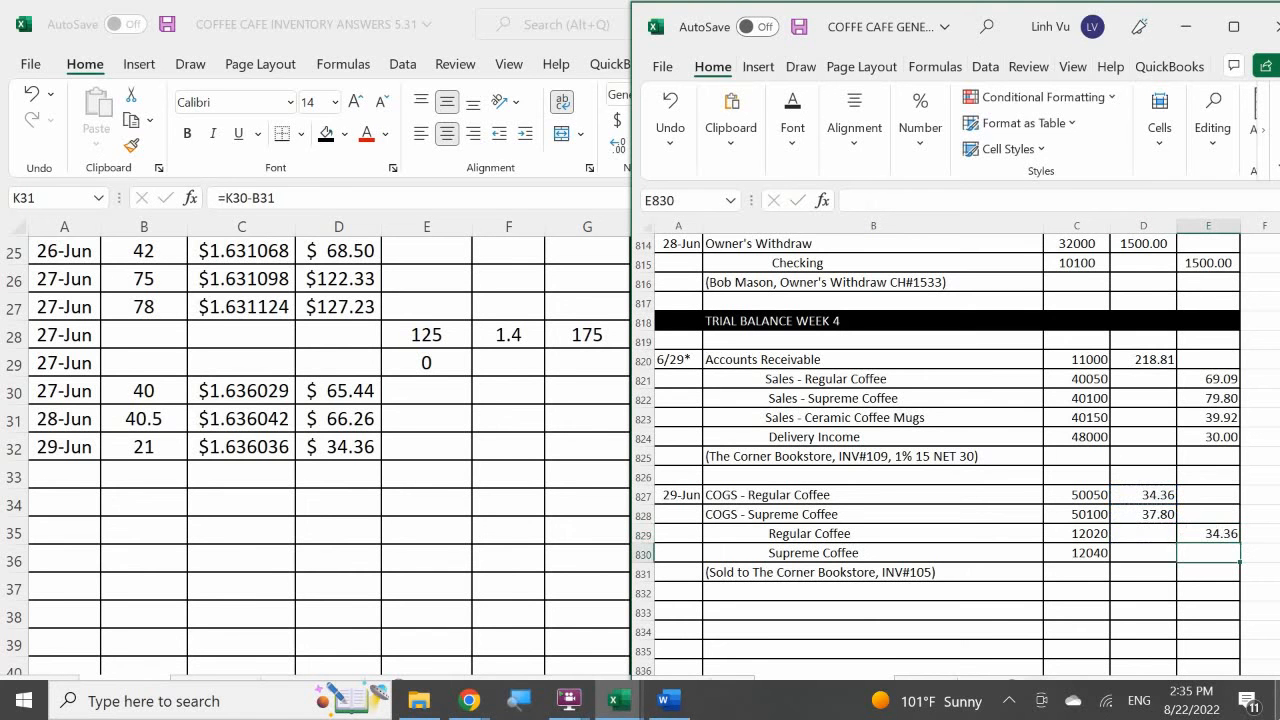
Credit Supreme Coffee in E830 with a formula linked to the COGS - Supreme Coffee debit in D828.
text(=)
key(Left)
key(Up)
key(Up)
key(Return)
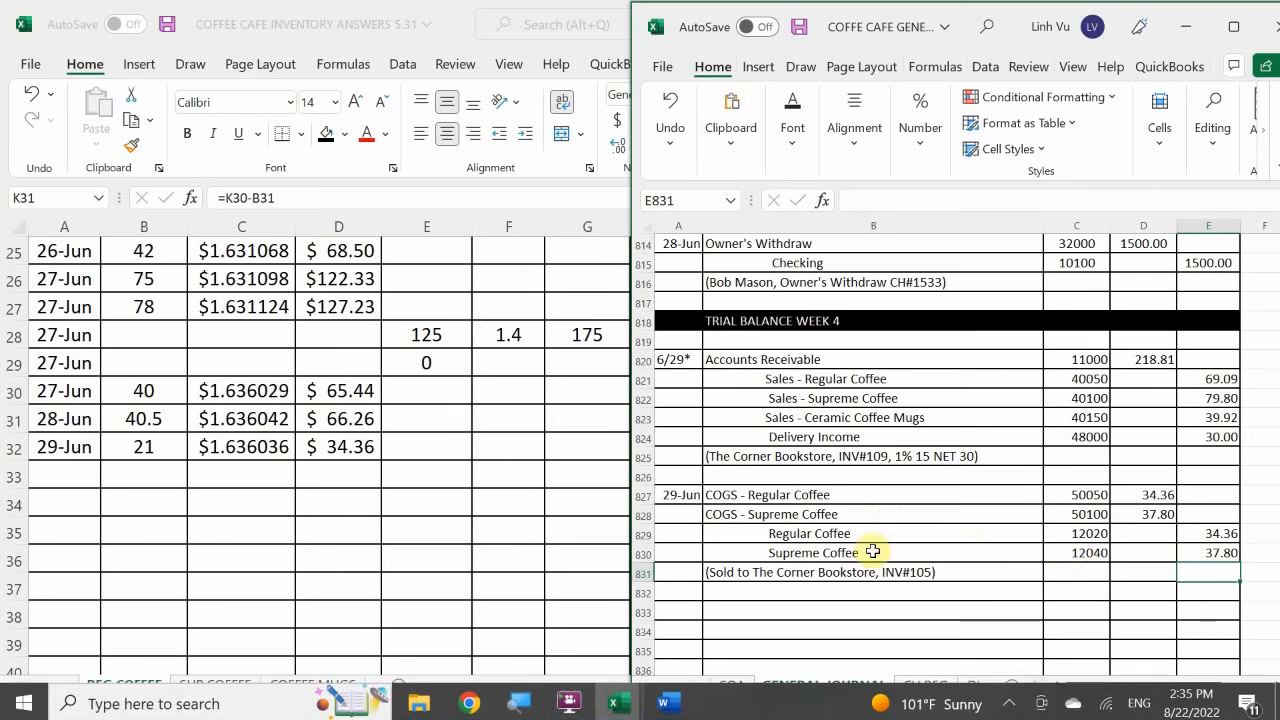
Correct the invoice number in the COGS entry's description to INV#109 and enter a period in the row beneath it.
click(901, 572)
double_click(925, 575)
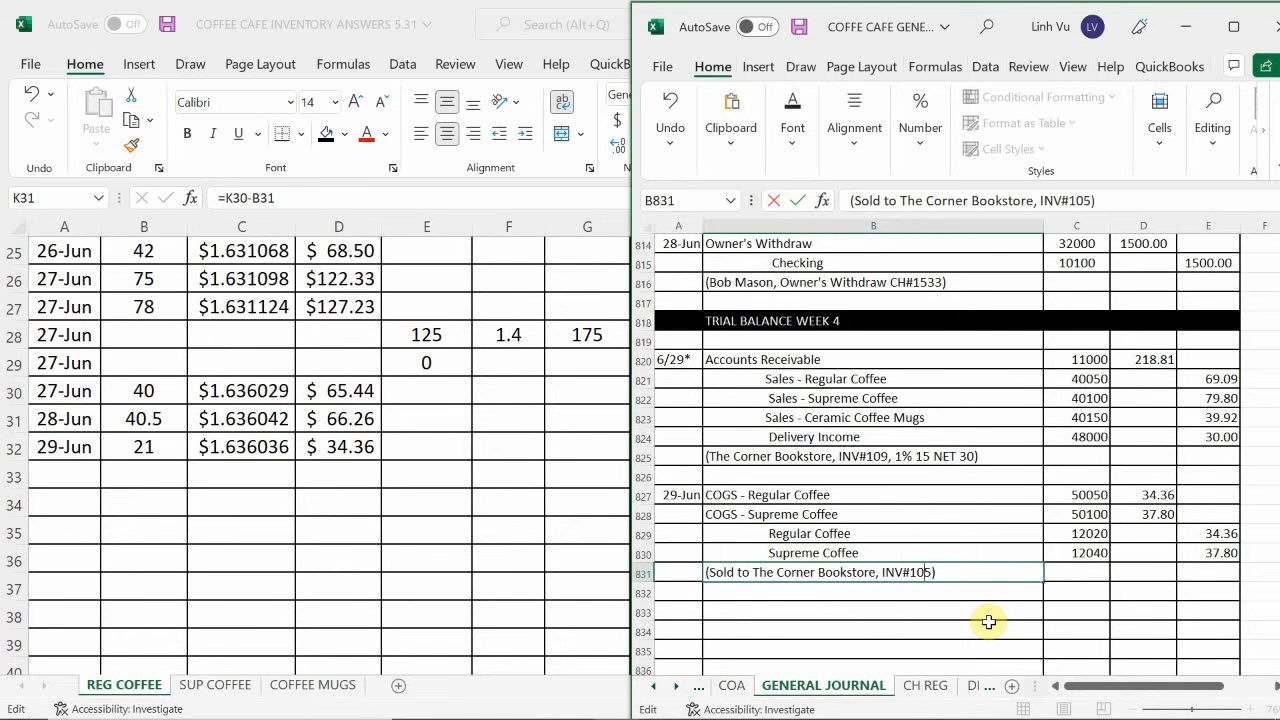
key(BackSpace)
text(9)
key(Return)
text(.)
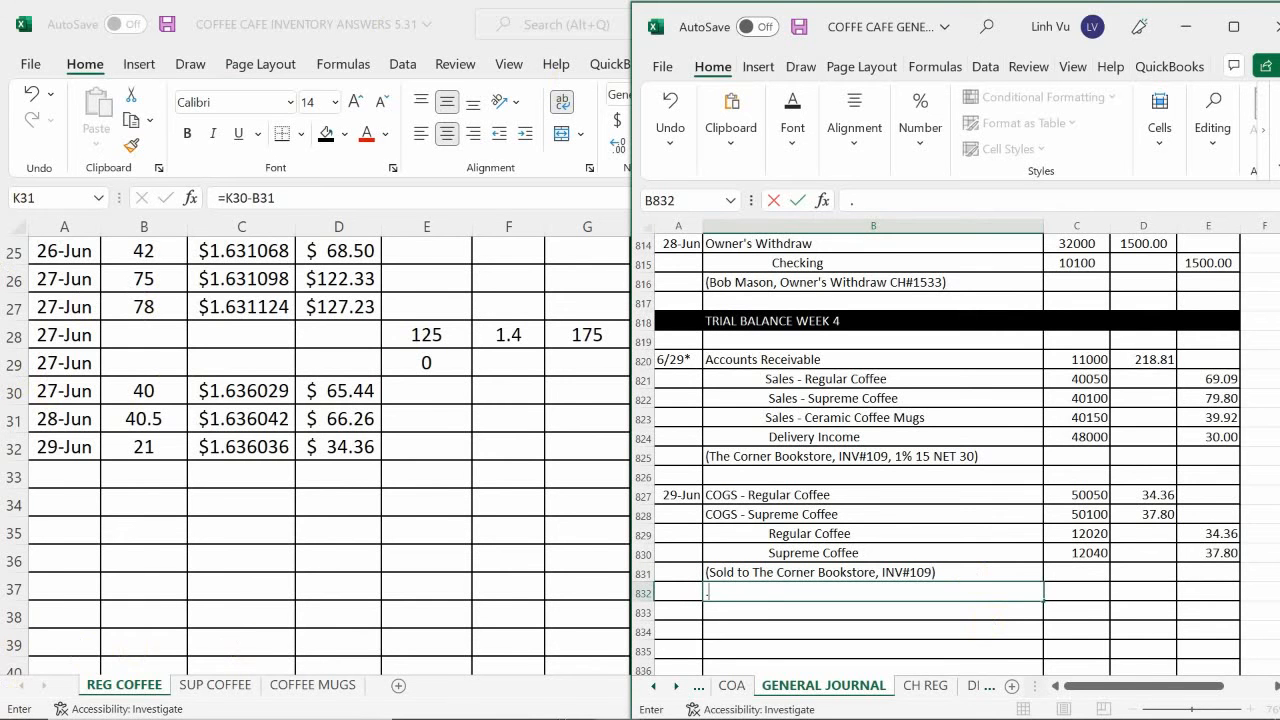
Open the general ledger's COGS sheet and enter the date 6/29 in the first empty row of the COGS – Regular Coffee account.
mouse_move(545, 715)
mouse_move(628, 706)
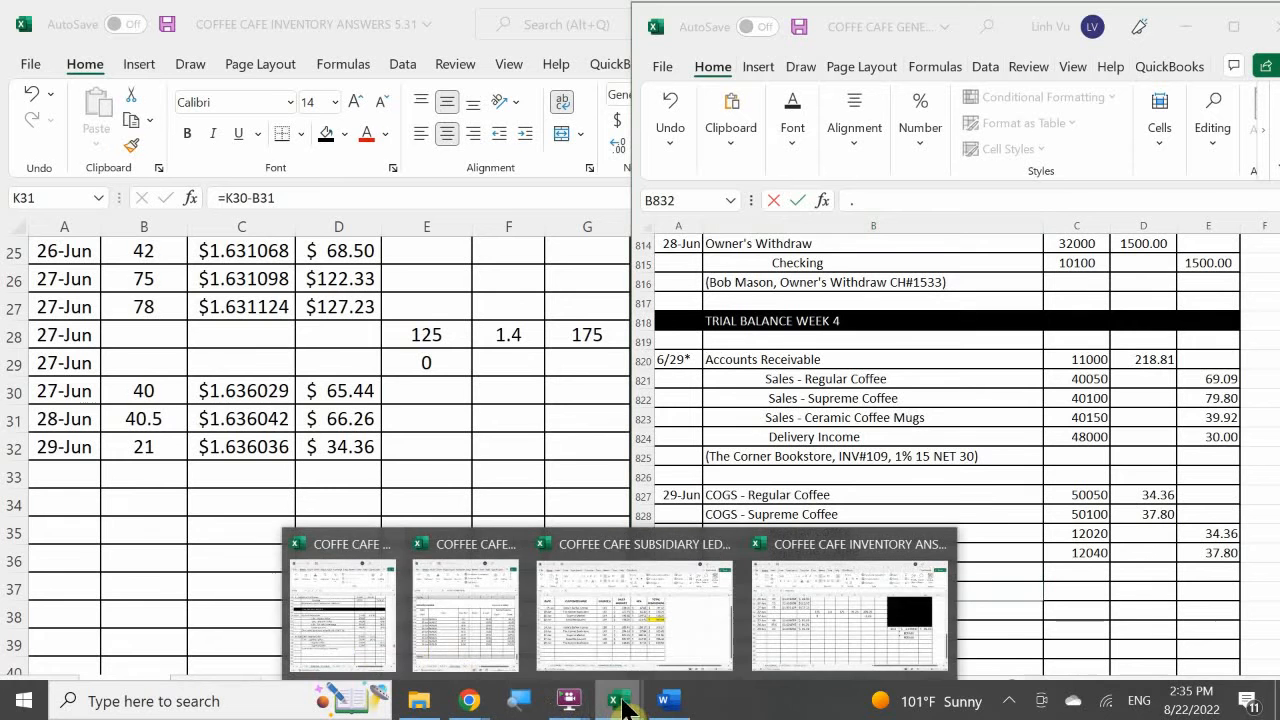
click(454, 619)
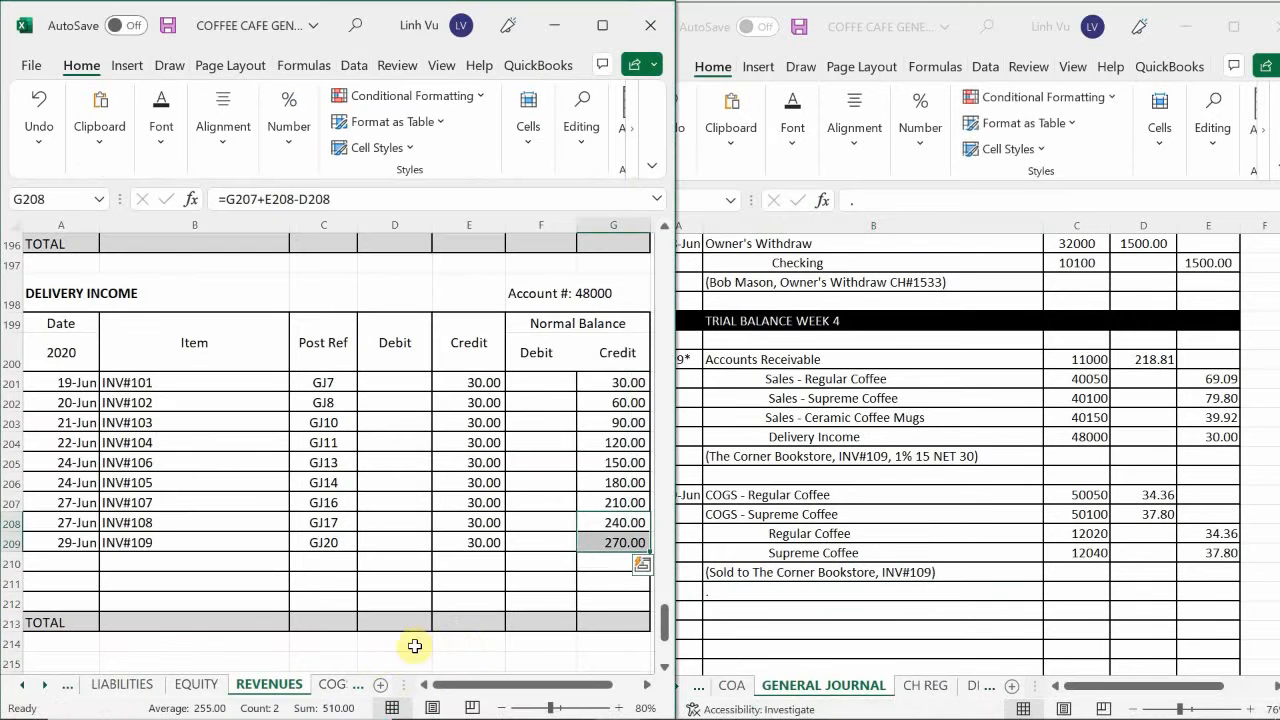
click(316, 682)
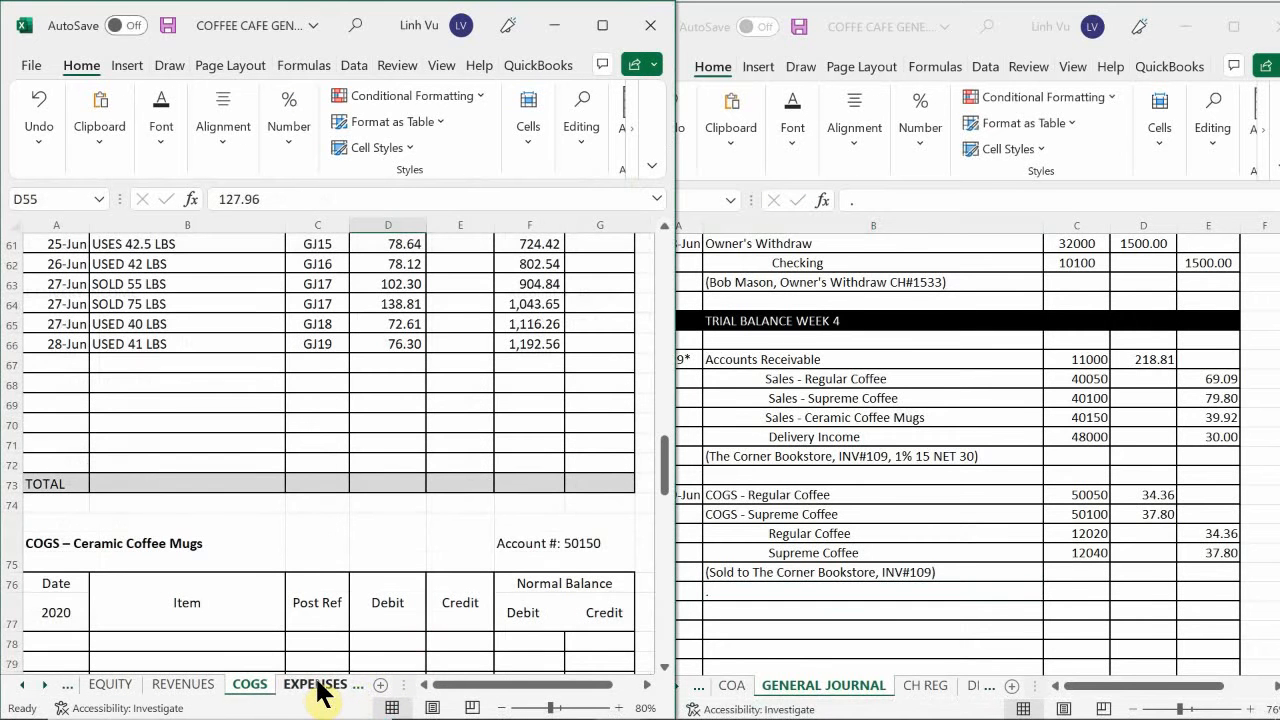
click(294, 575)
scroll(276, 553, up, 3)
scroll(276, 553, up, 15)
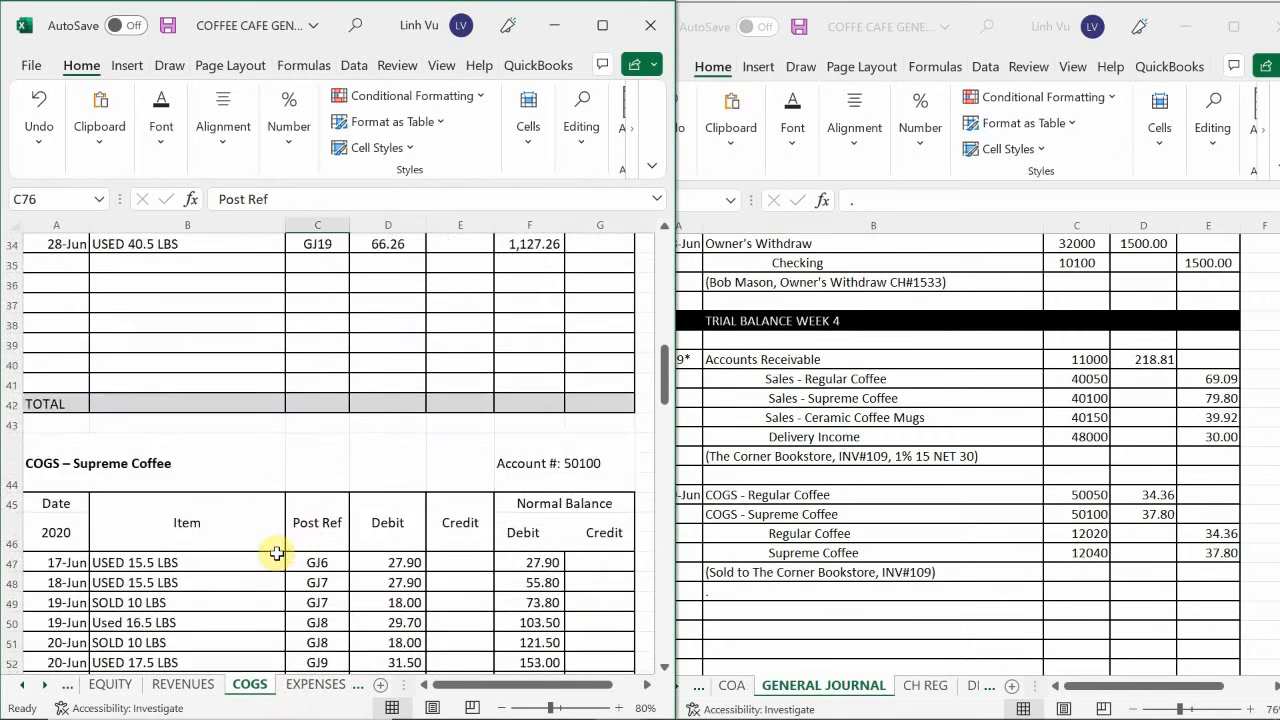
scroll(267, 545, down, 8)
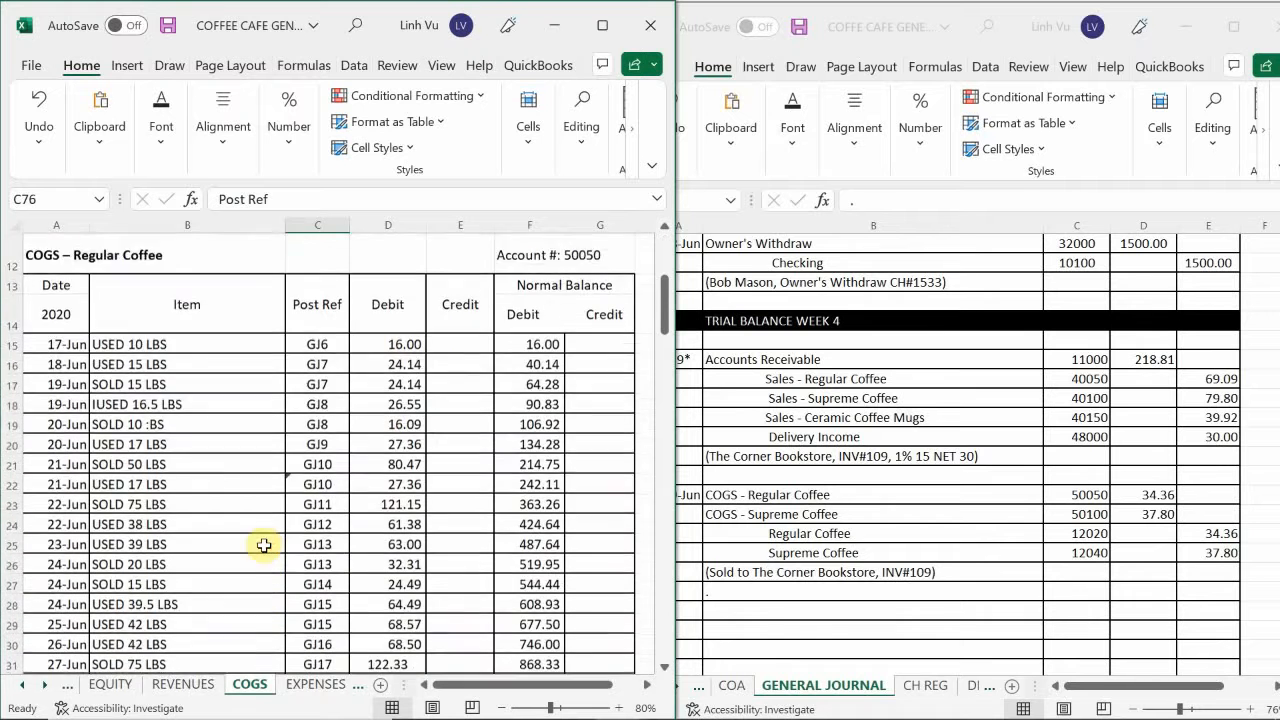
scroll(260, 543, up, 2)
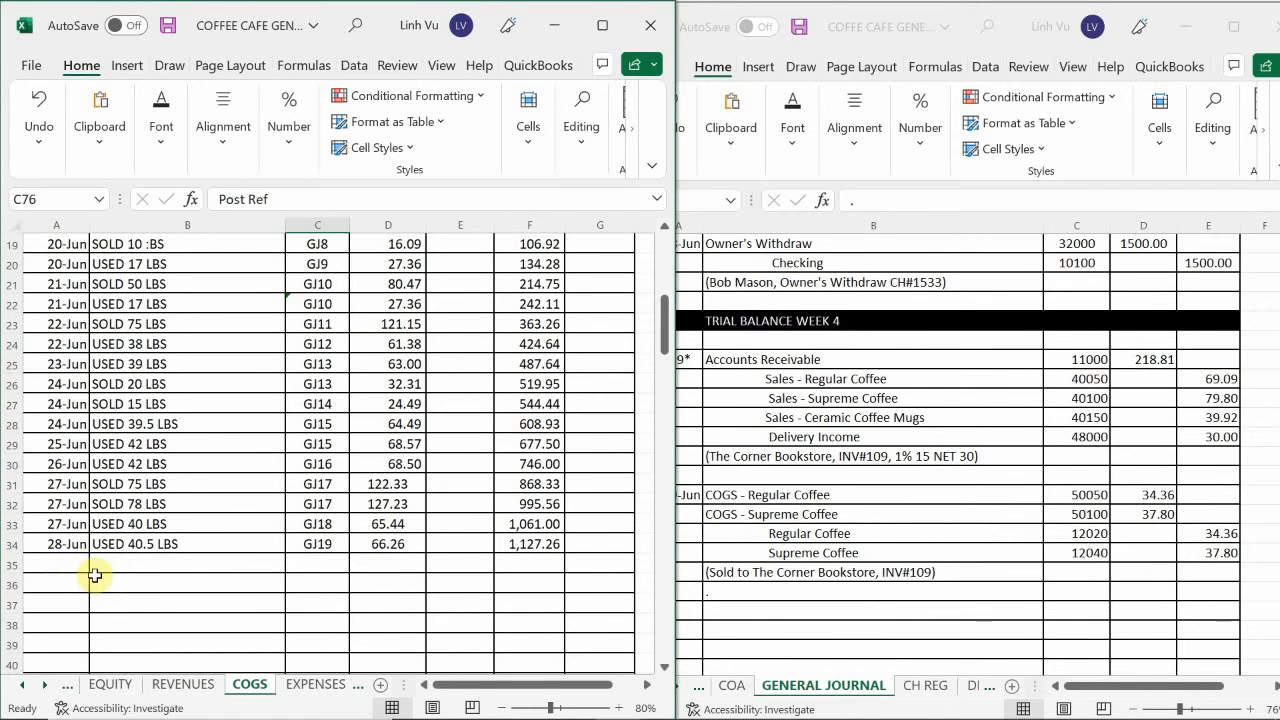
click(56, 563)
text(6)
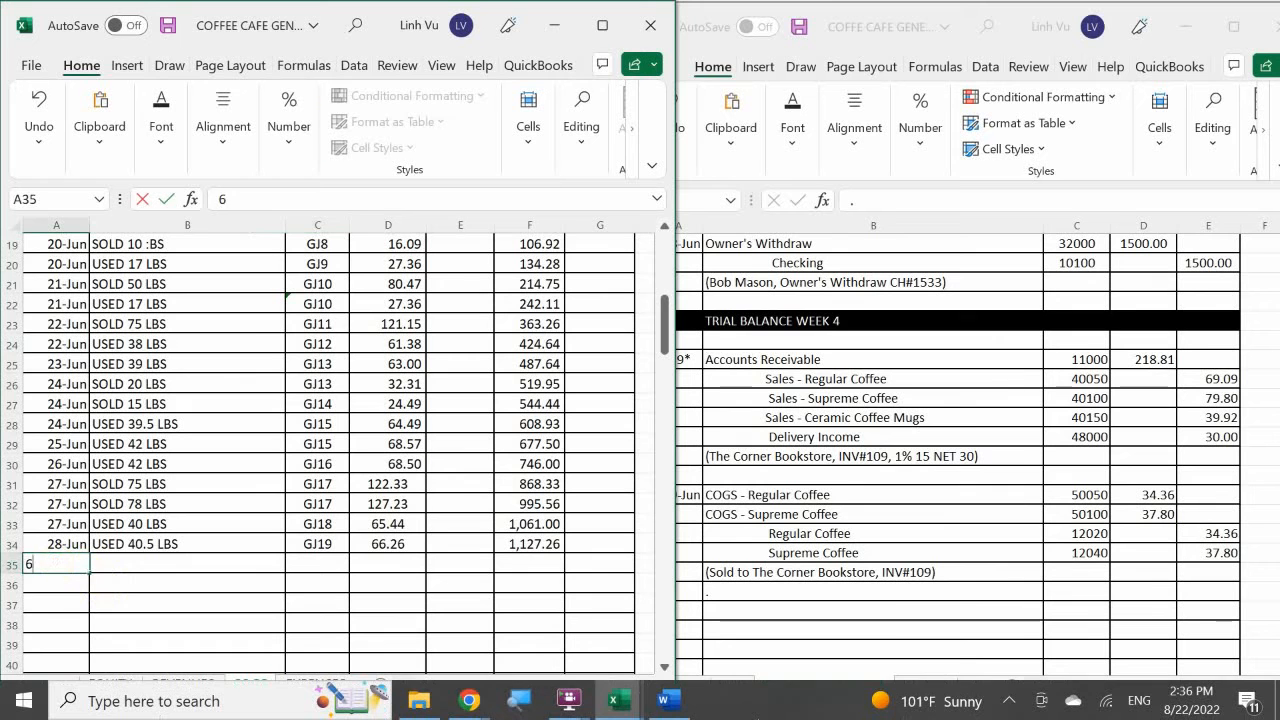
text(/29)
key(Return)
Enter SOLD 21 LBS as the item and GJ20 as the post reference in the 29 June Regular Coffee row.
key(Up)
key(Right)
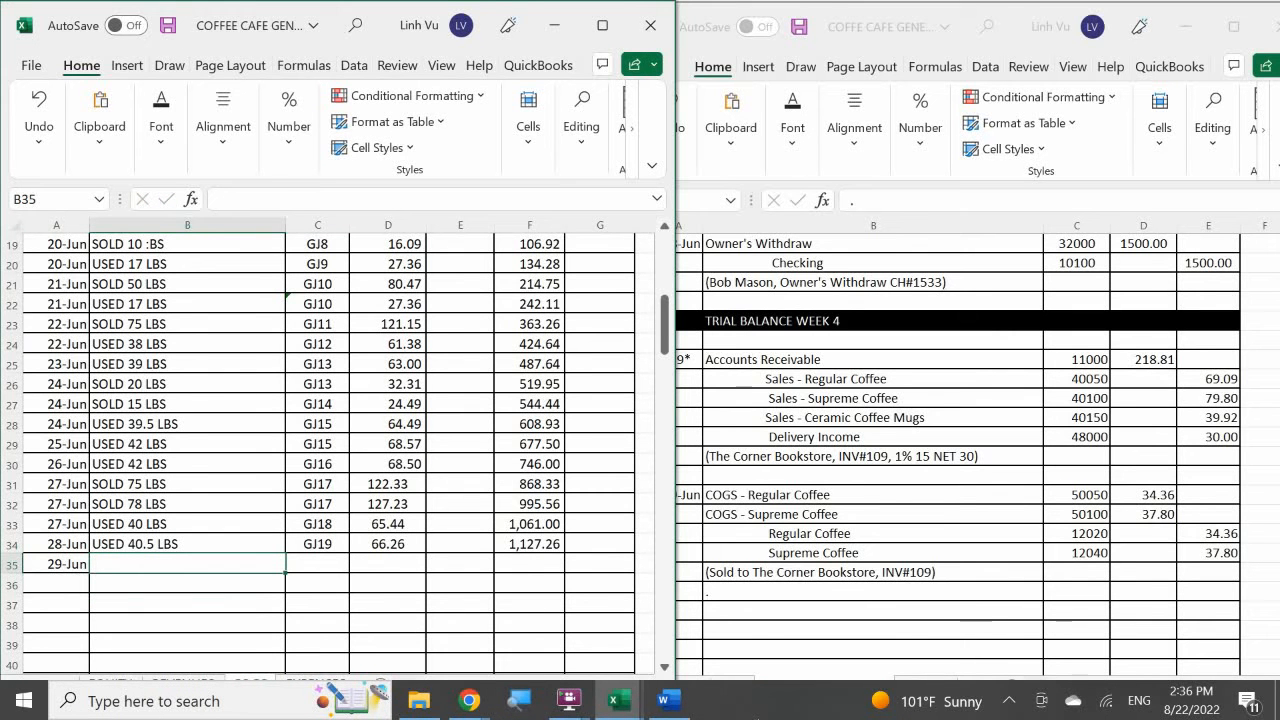
text(SOLS)
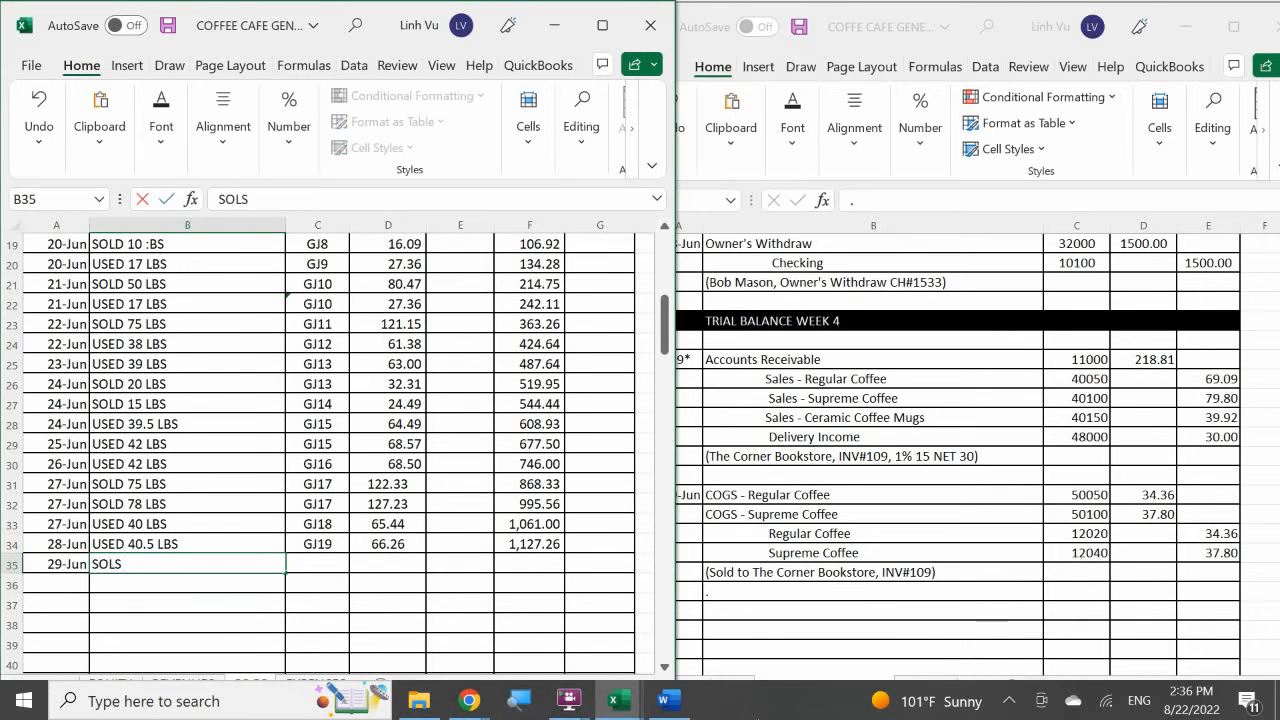
key(BackSpace)
text(D 29)
key(BackSpace)
text(1 LVB)
key(BackSpace)
key(BackSpace)
text(BS)
key(Tab)
text(GJ20)
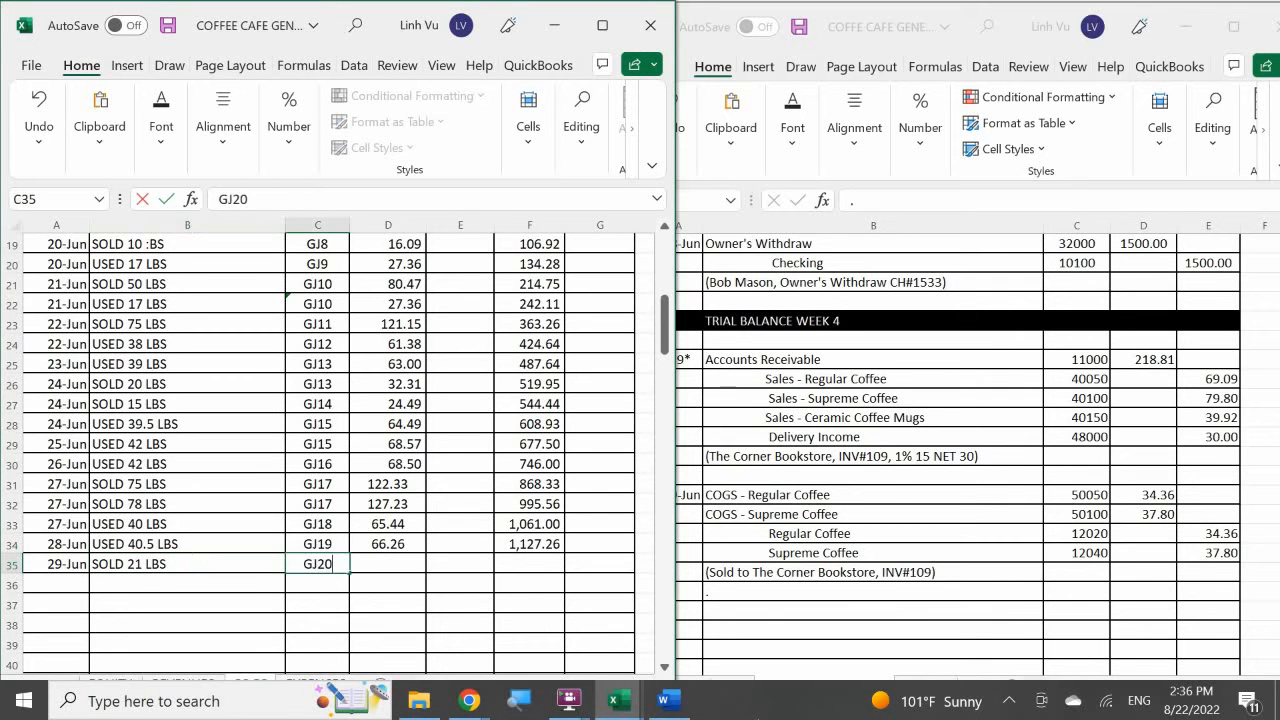
Enter a 34.36 debit for 29 June in D35 and extend the running balance formula from F34 to F35.
key(Return)
key(Right)
key(Up)
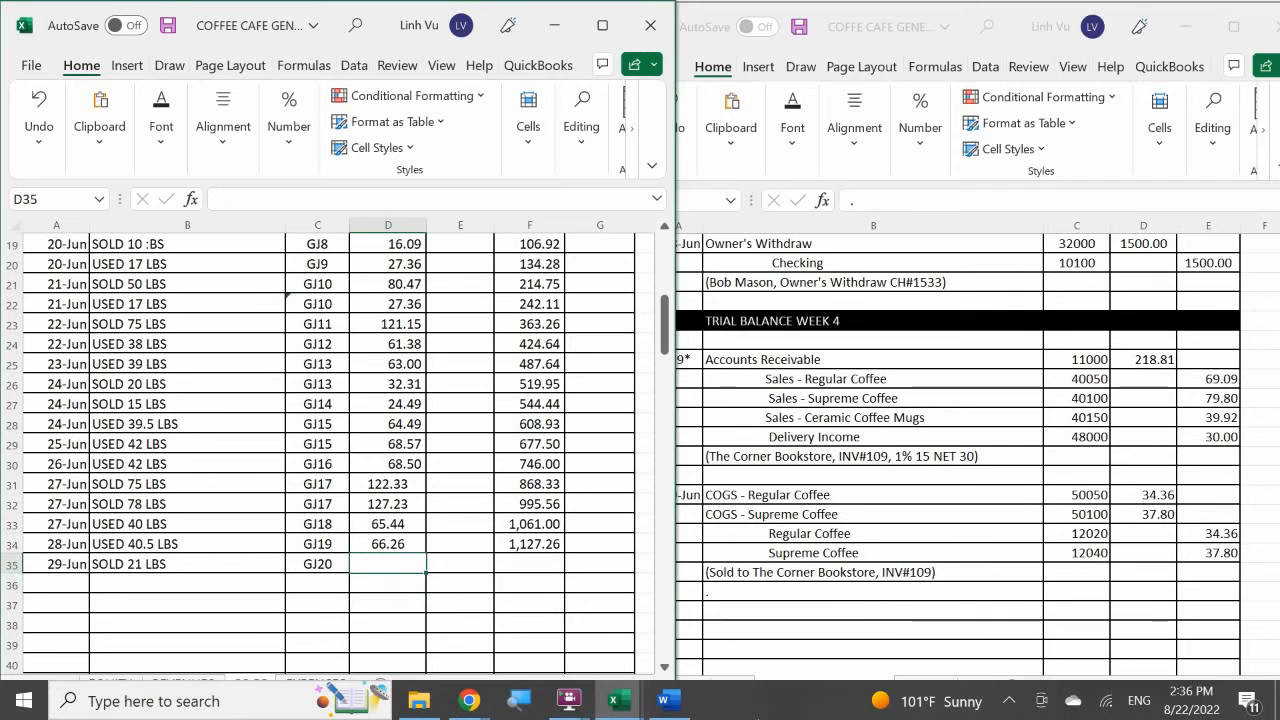
text(34.36)
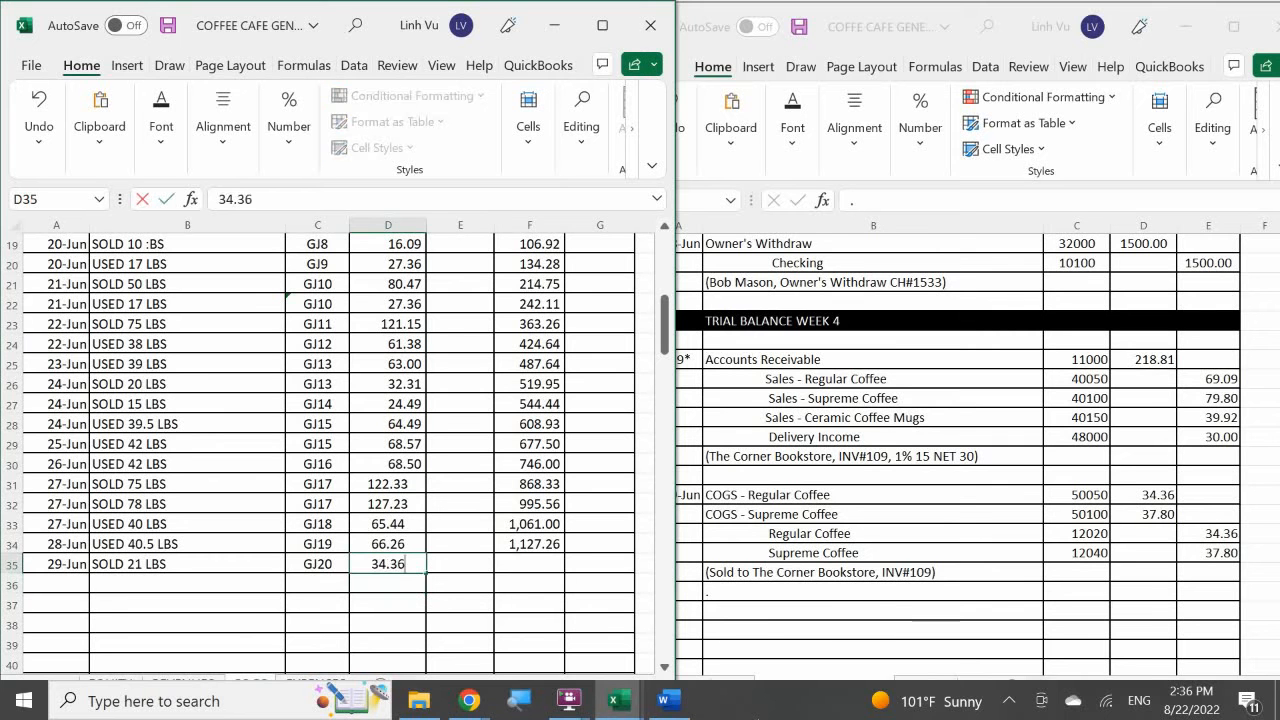
key(Return)
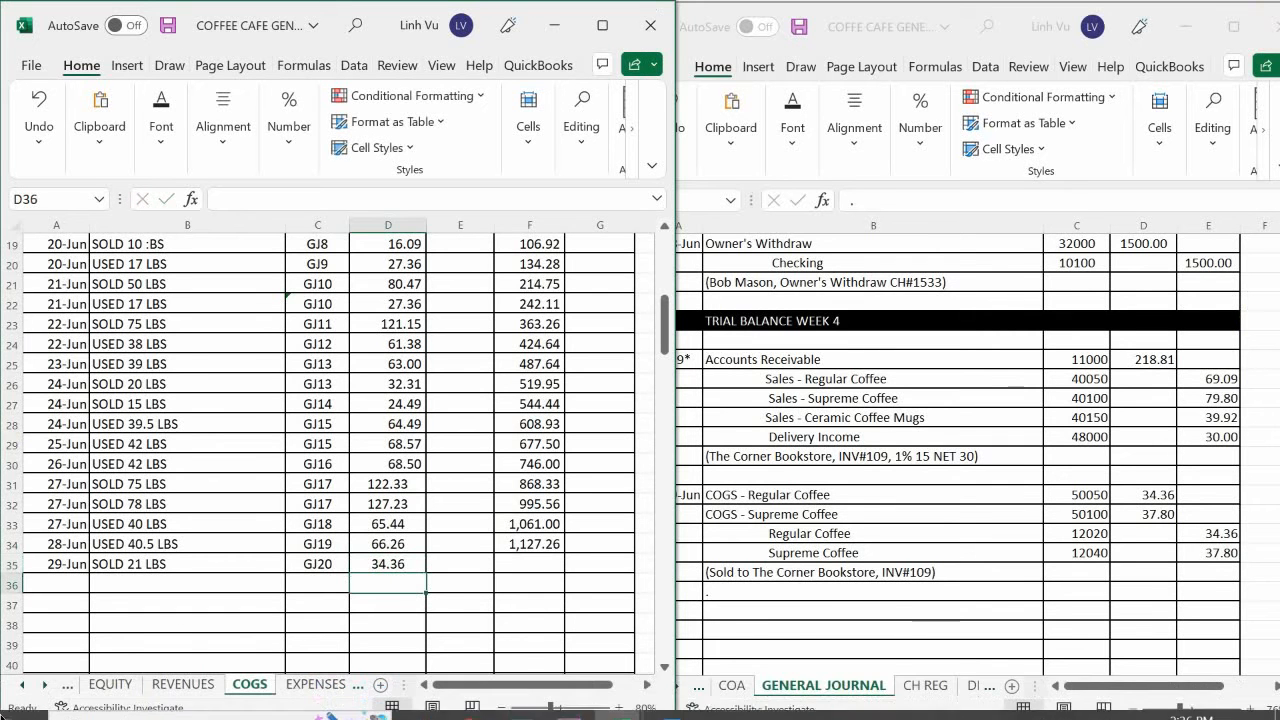
click(529, 545)
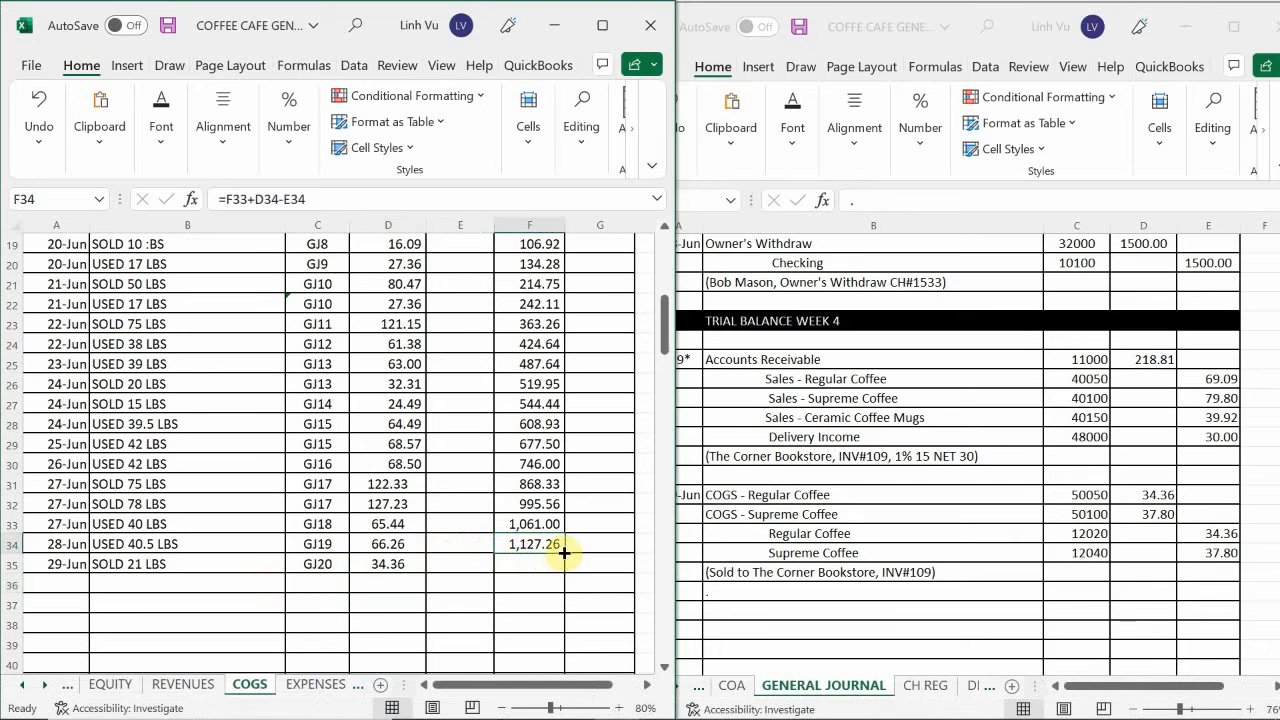
drag(562, 552, 564, 574)
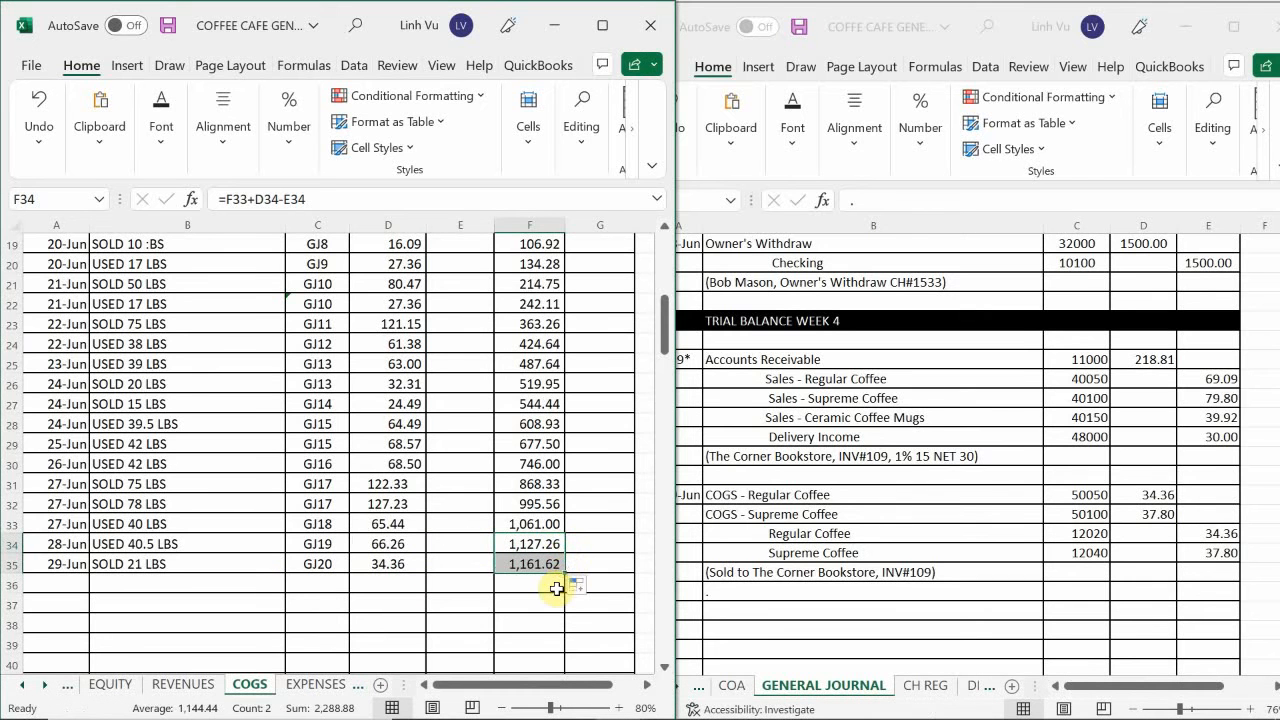
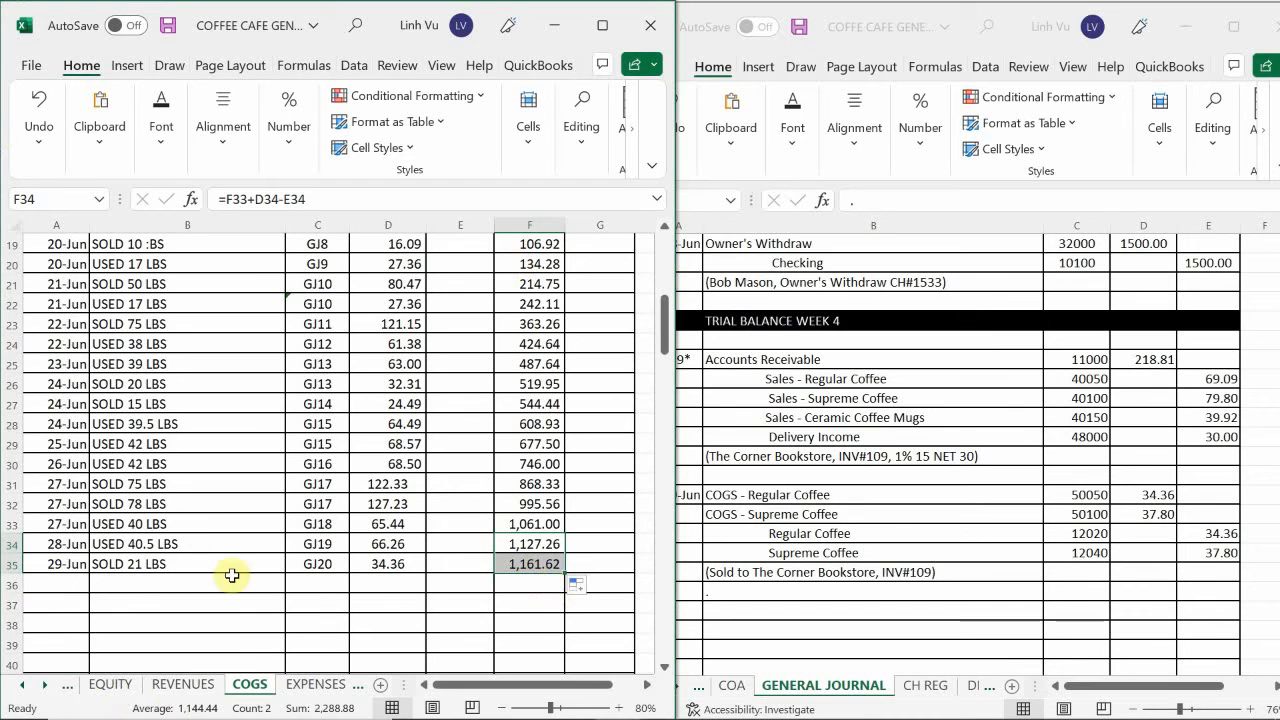
Enter the date 6/29 in the first empty row of the COGS – Supreme Coffee account, cell A67.
click(245, 523)
scroll(240, 530, down, 9)
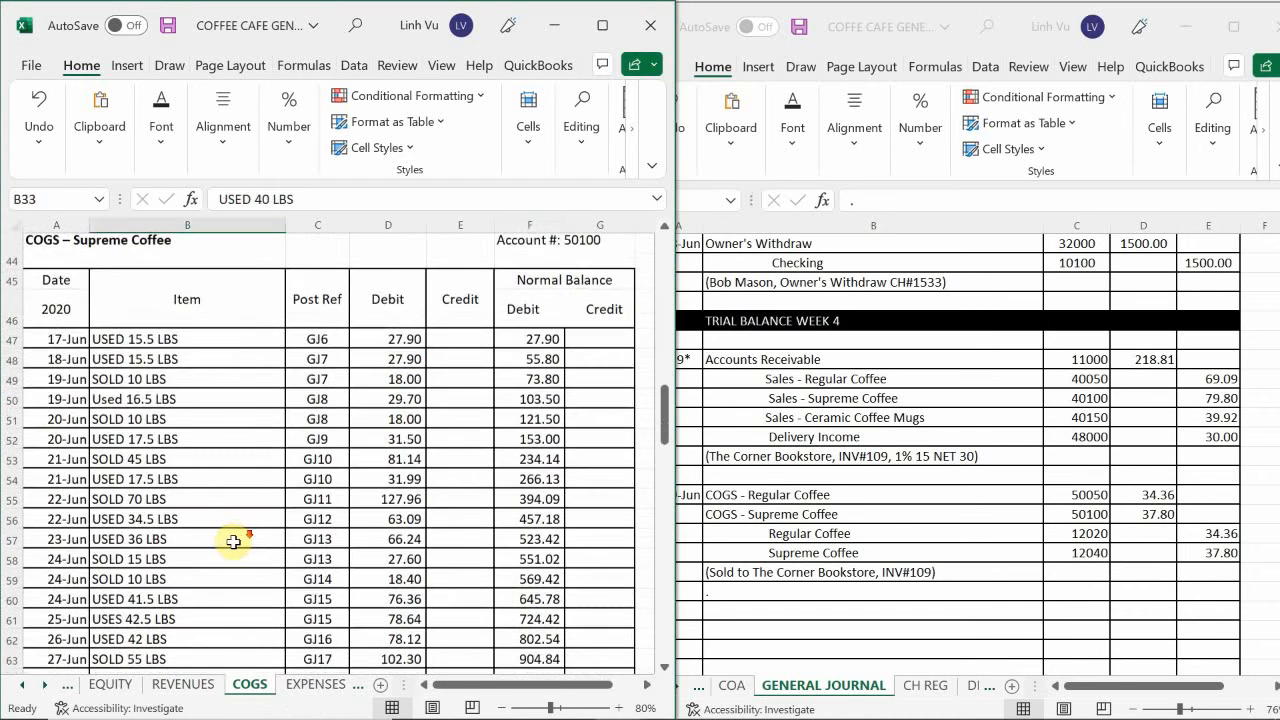
scroll(230, 541, down, 2)
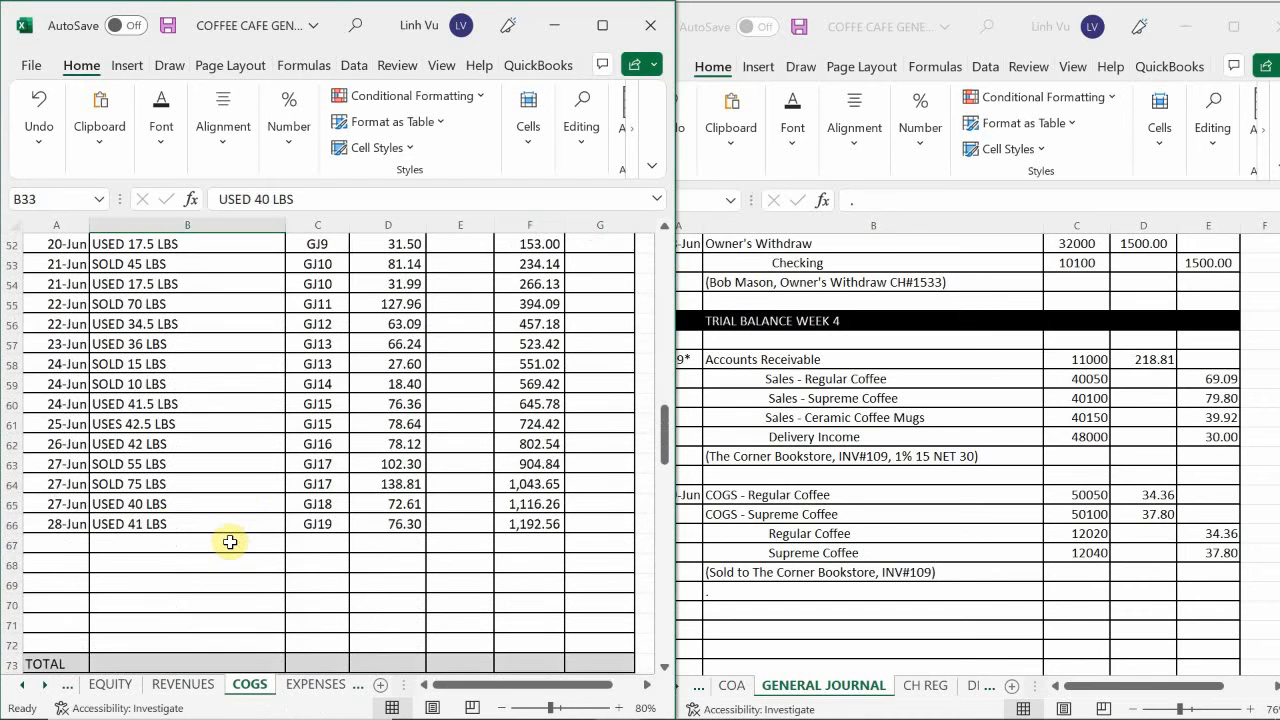
click(70, 547)
text(6/29)
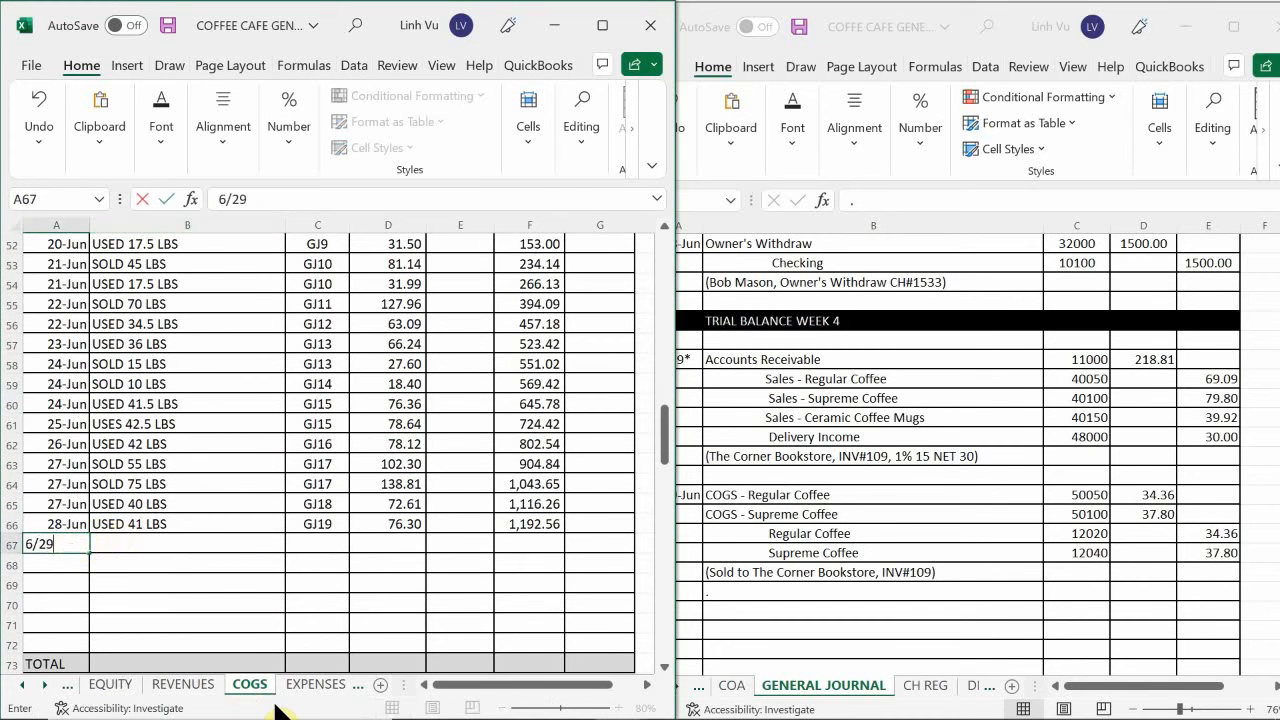
key(Return)
Enter SOLD 20 LBS as the item in the 29 June COGS – Supreme Coffee row.
key(Up)
key(Right)
text(SI)
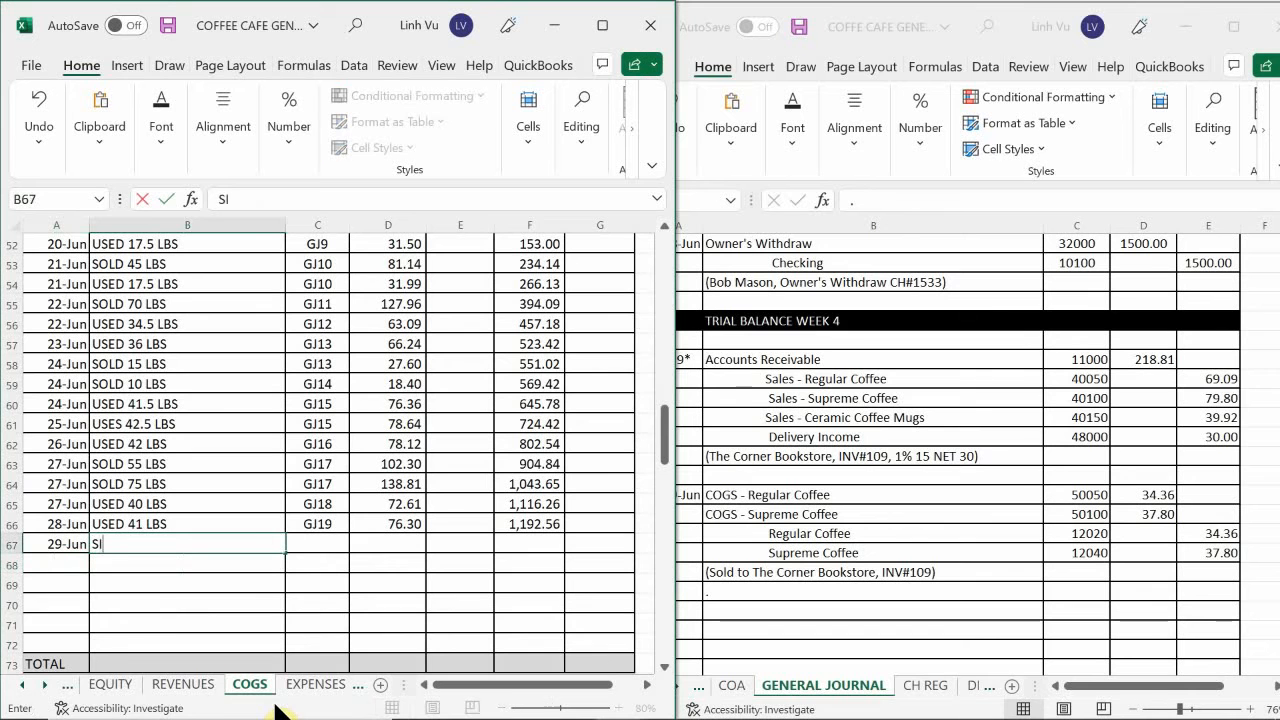
key(BackSpace)
text(O)
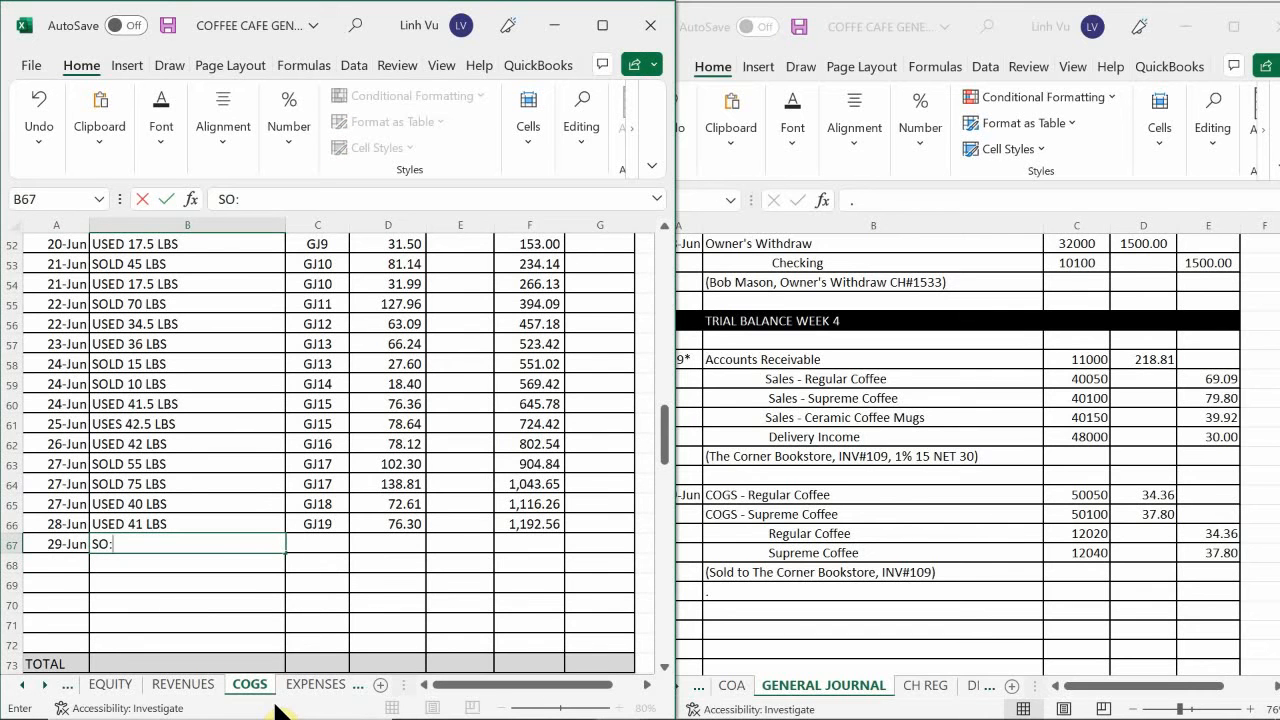
text(LD )
text(20)
text( :BS)
key(BackSpace)
key(BackSpace)
key(BackSpace)
text(LBS)
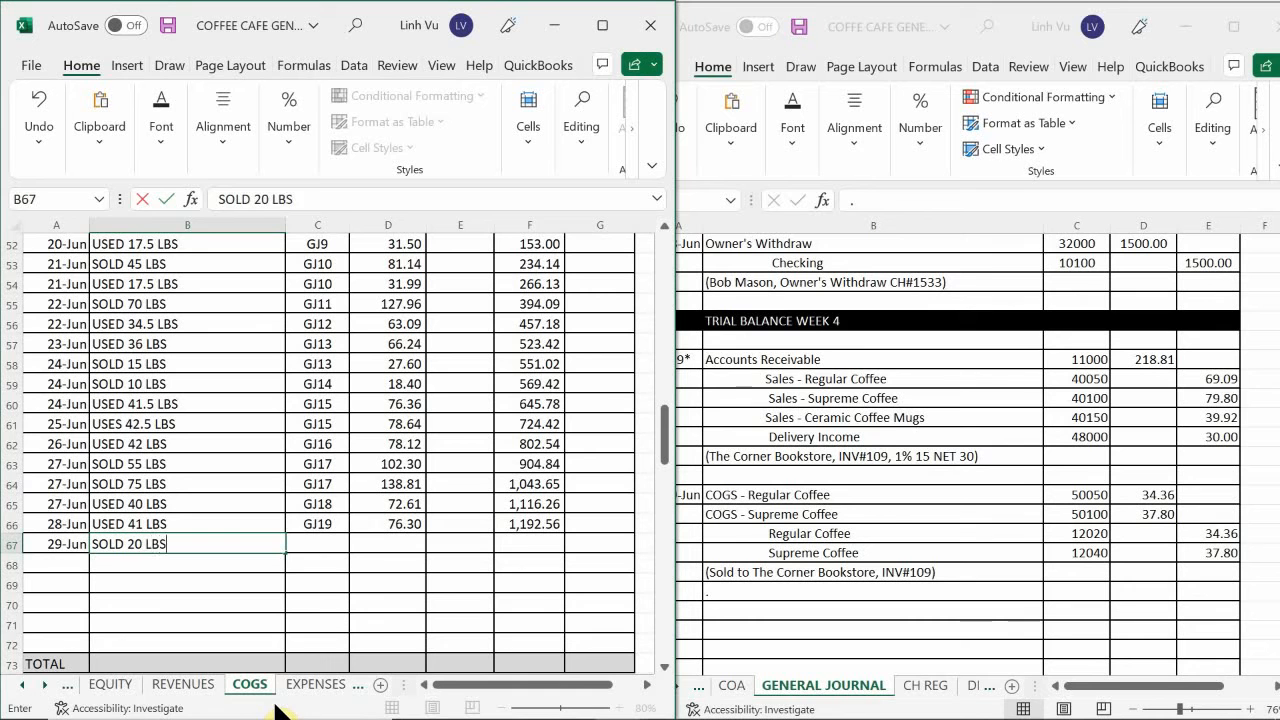
Enter GJ20 as the post reference in the 29 June COGS – Supreme Coffee row.
key(Tab)
text(GJ)
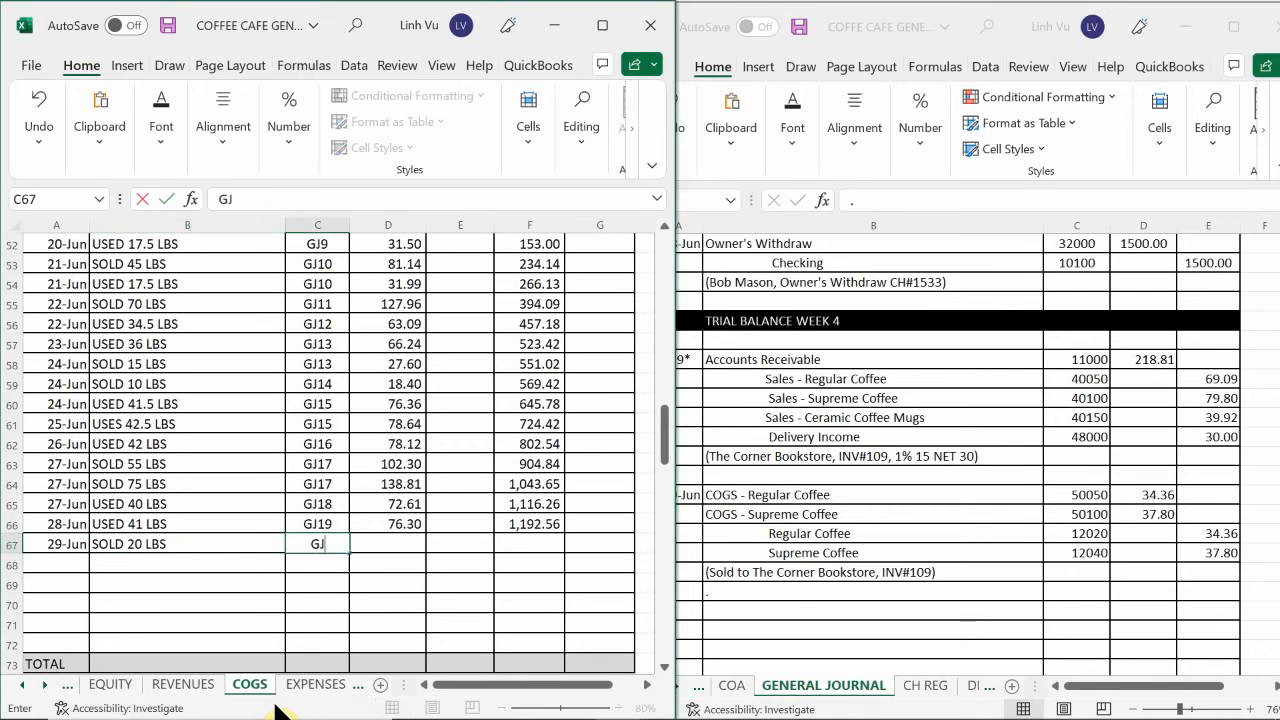
text(20)
key(Tab)
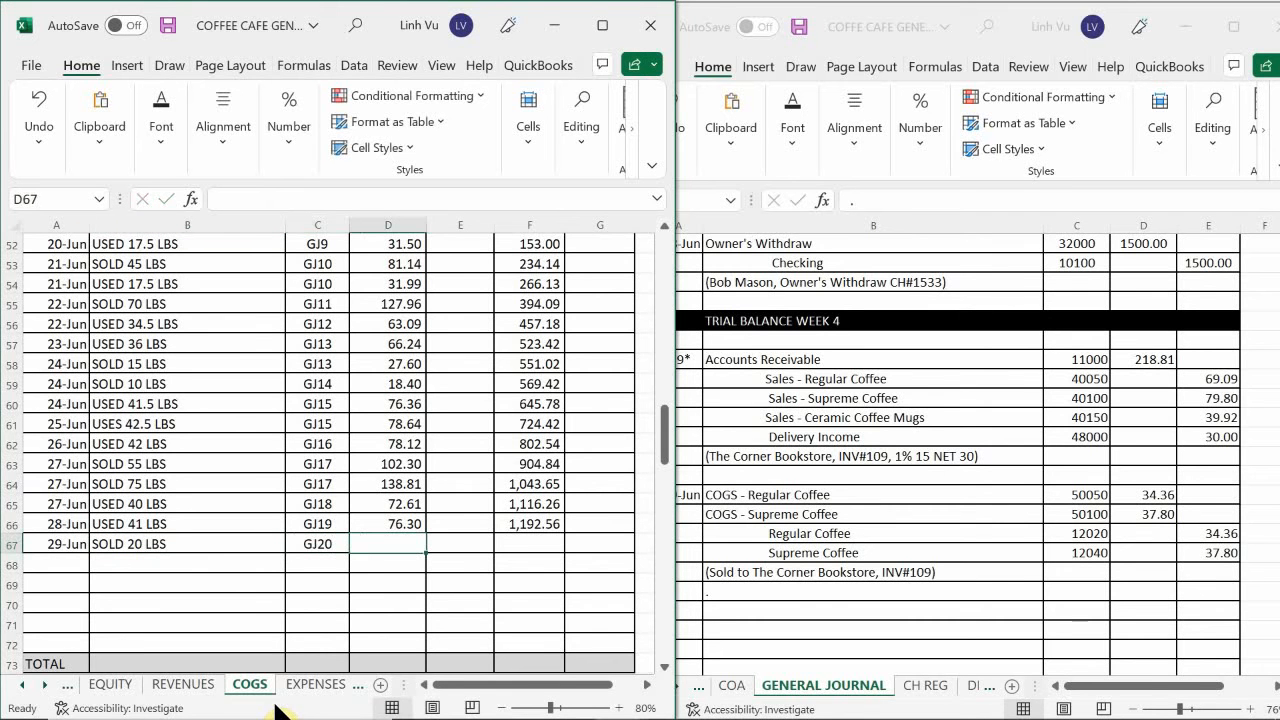
Enter a 37.80 debit for 29 June in D67 and extend the running balance formula from F66 to F67.
text(36.)
key(BackSpace)
key(BackSpace)
text(7)
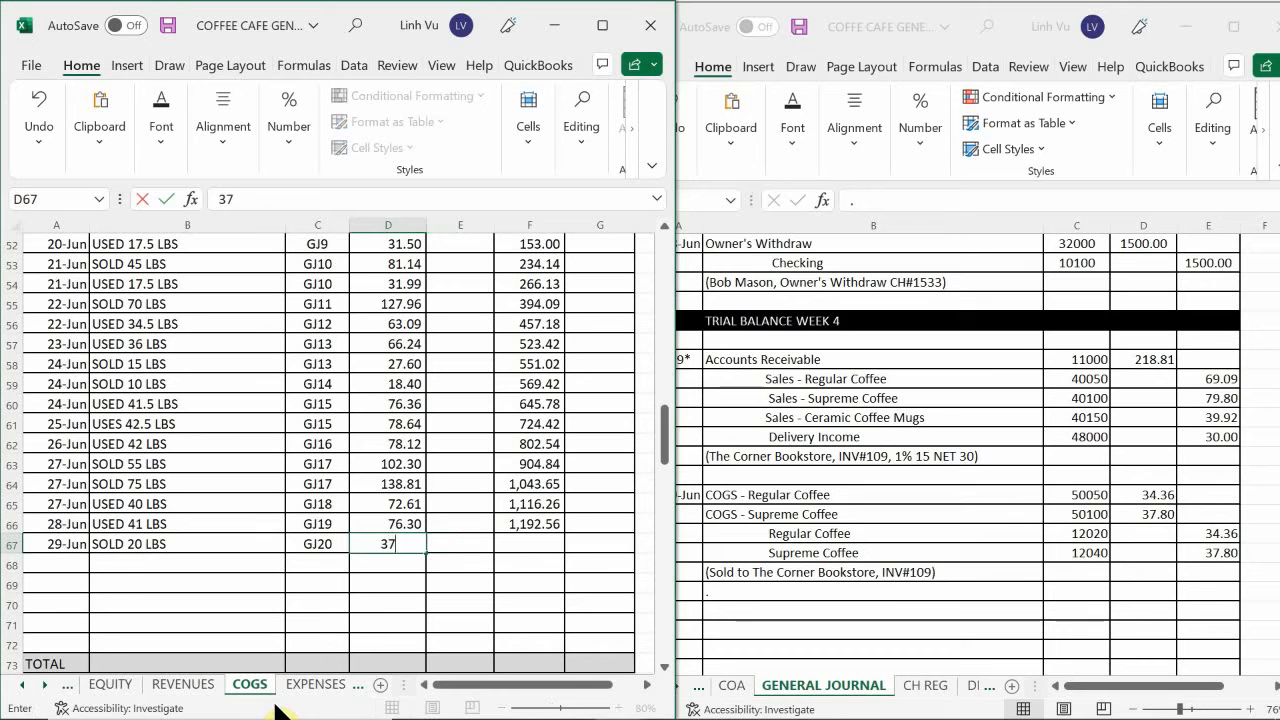
text(.8)
key(Return)
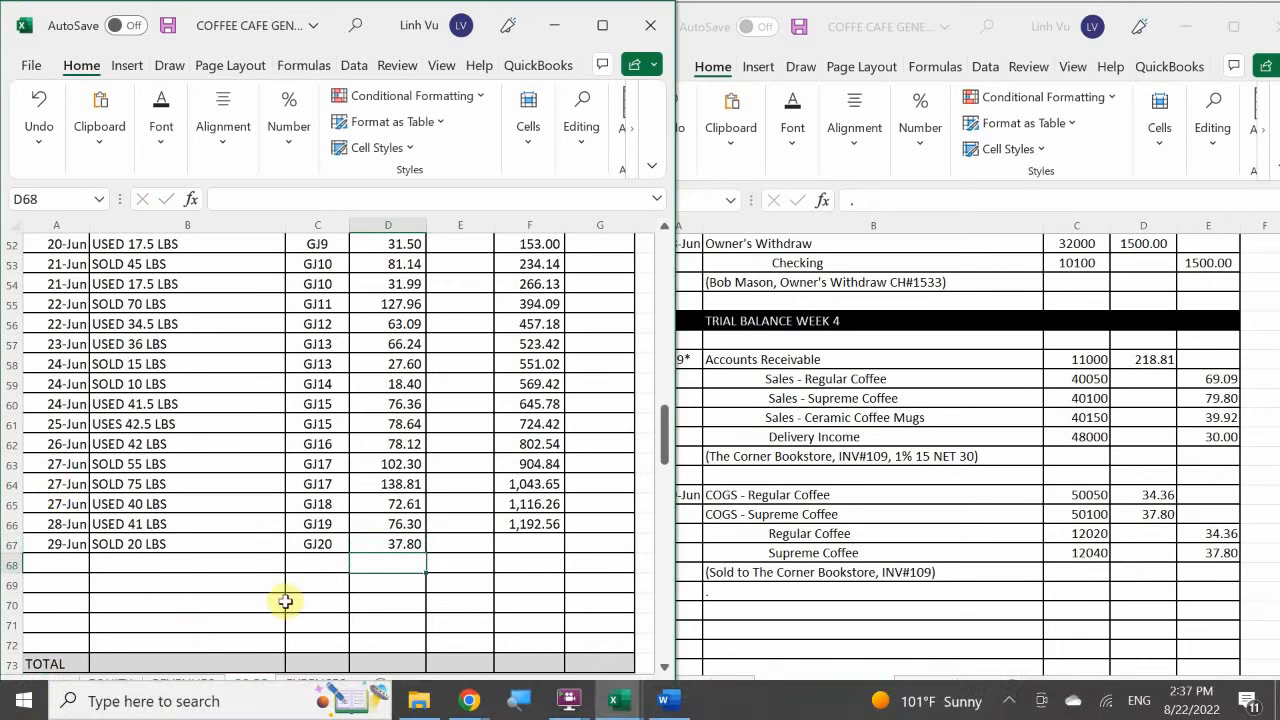
click(528, 520)
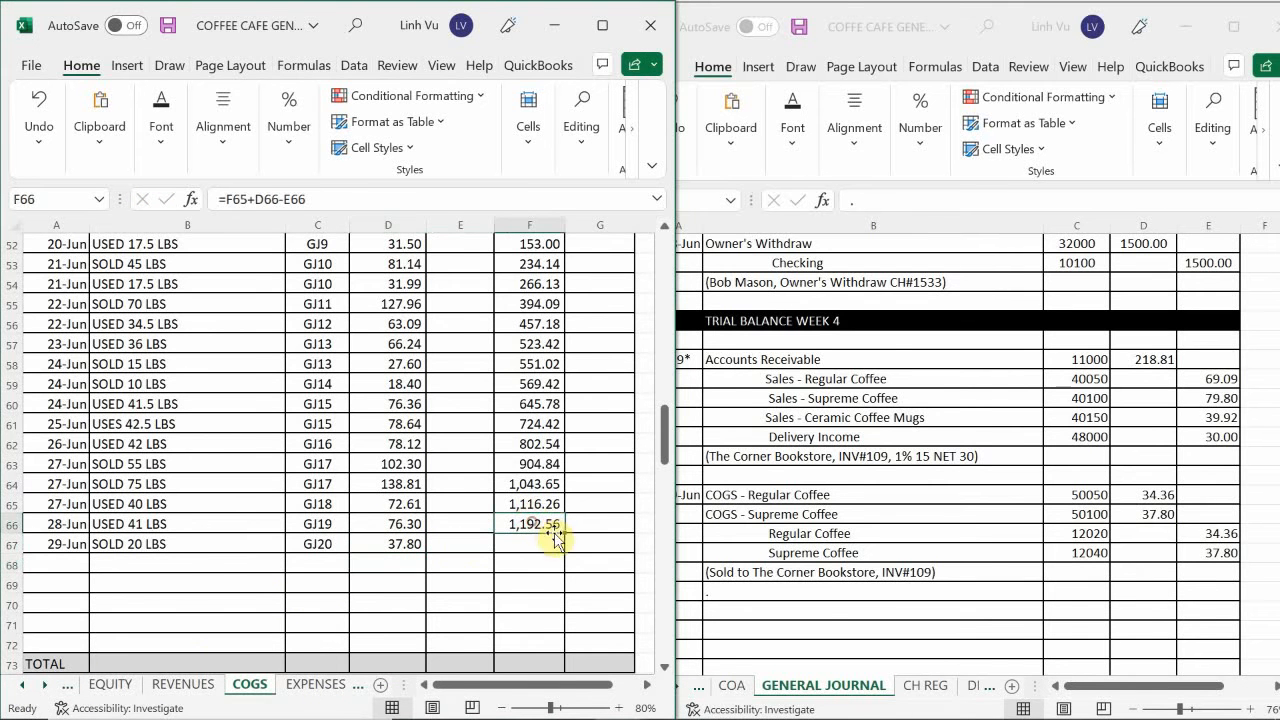
drag(563, 532, 580, 609)
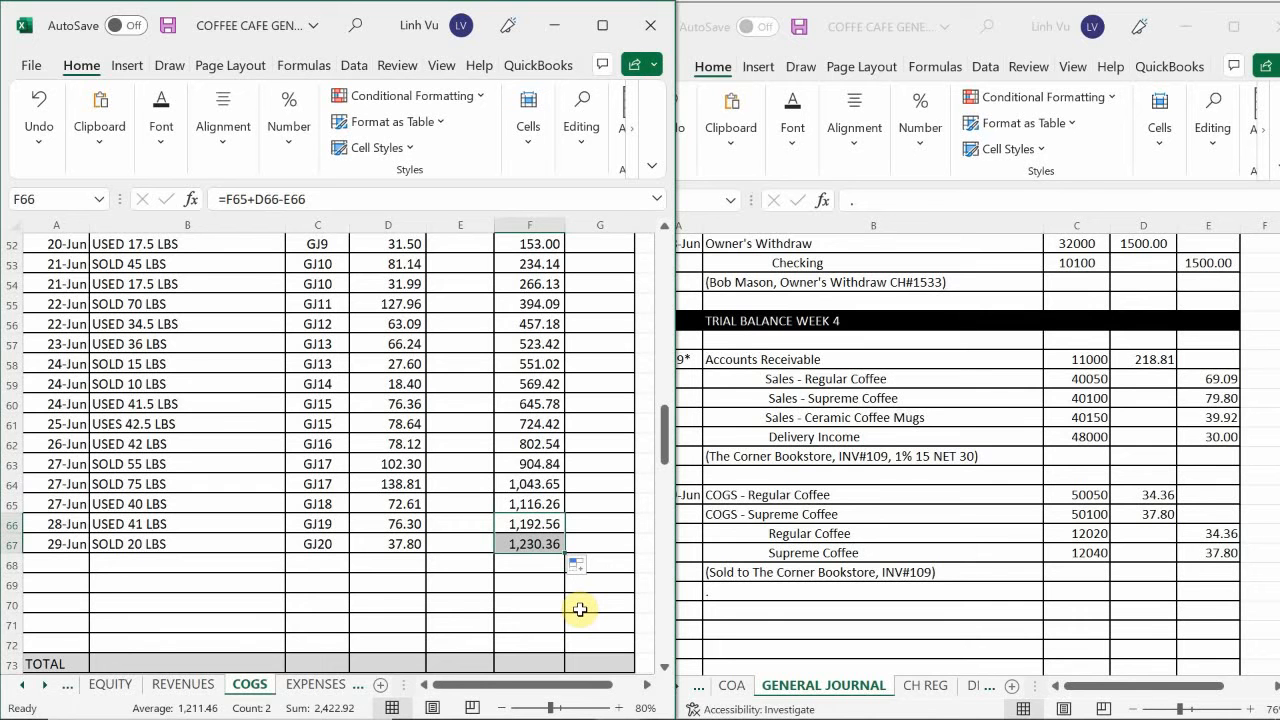
Open the ASSETS sheet and enter the date 6/29 in the first empty row of the Regular Coffee account (12020).
click(24, 686)
click(24, 686)
click(110, 686)
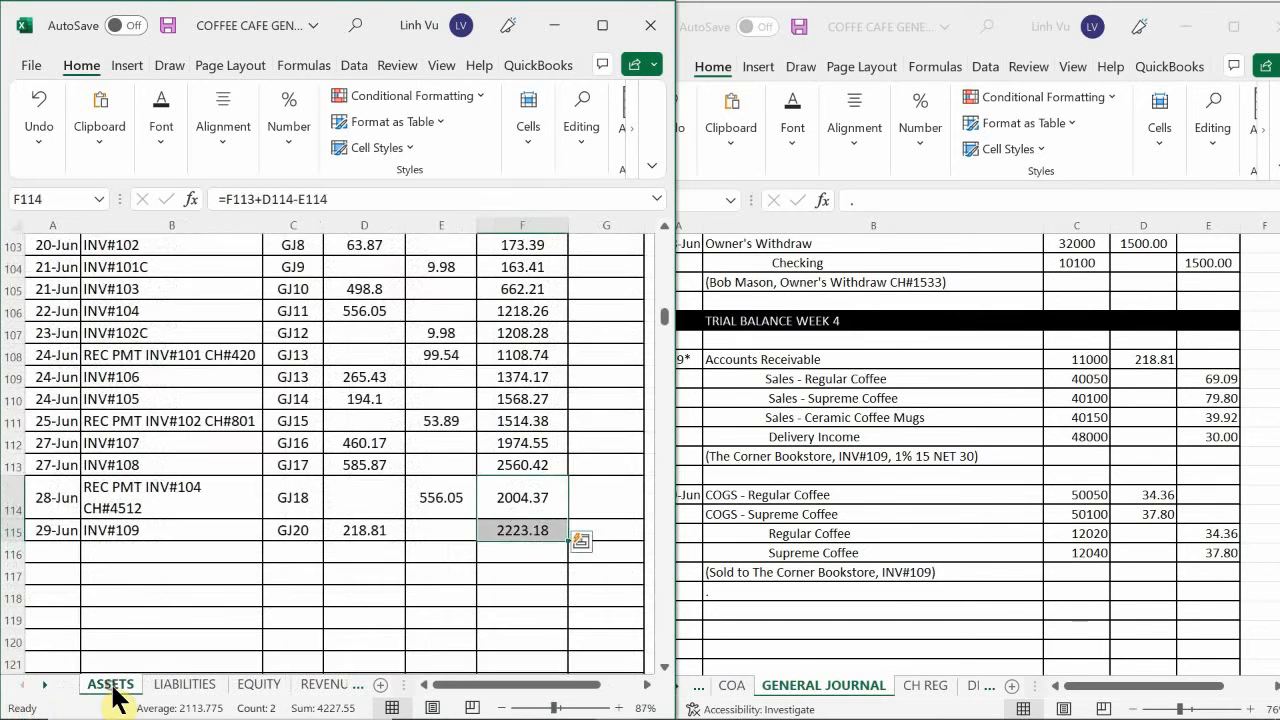
click(143, 600)
scroll(140, 602, down, 14)
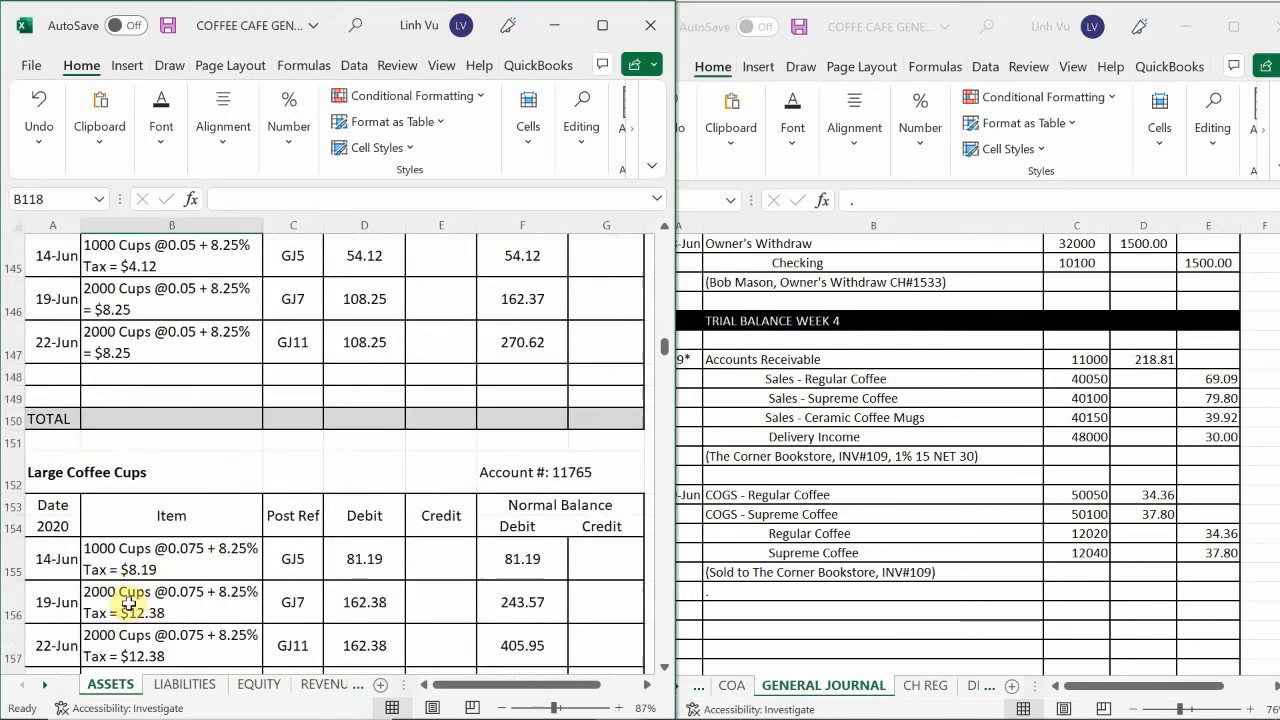
scroll(128, 600, down, 20)
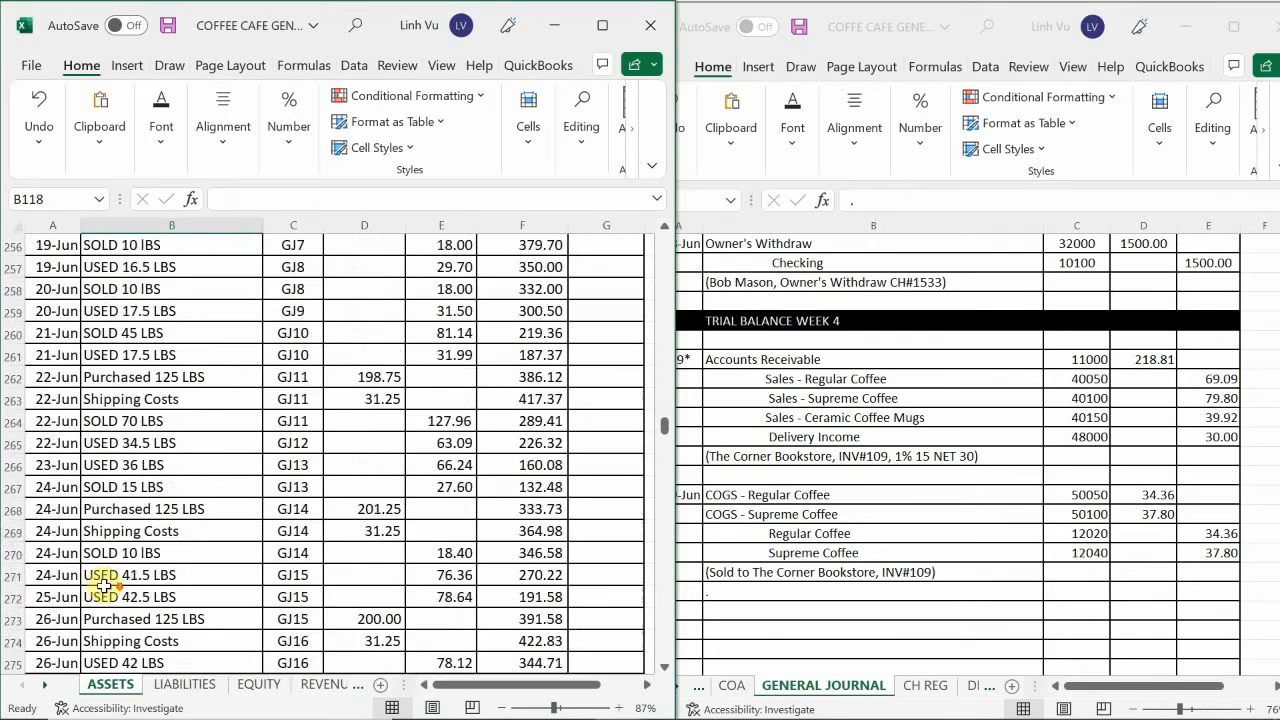
scroll(104, 586, down, 4)
scroll(100, 588, up, 10)
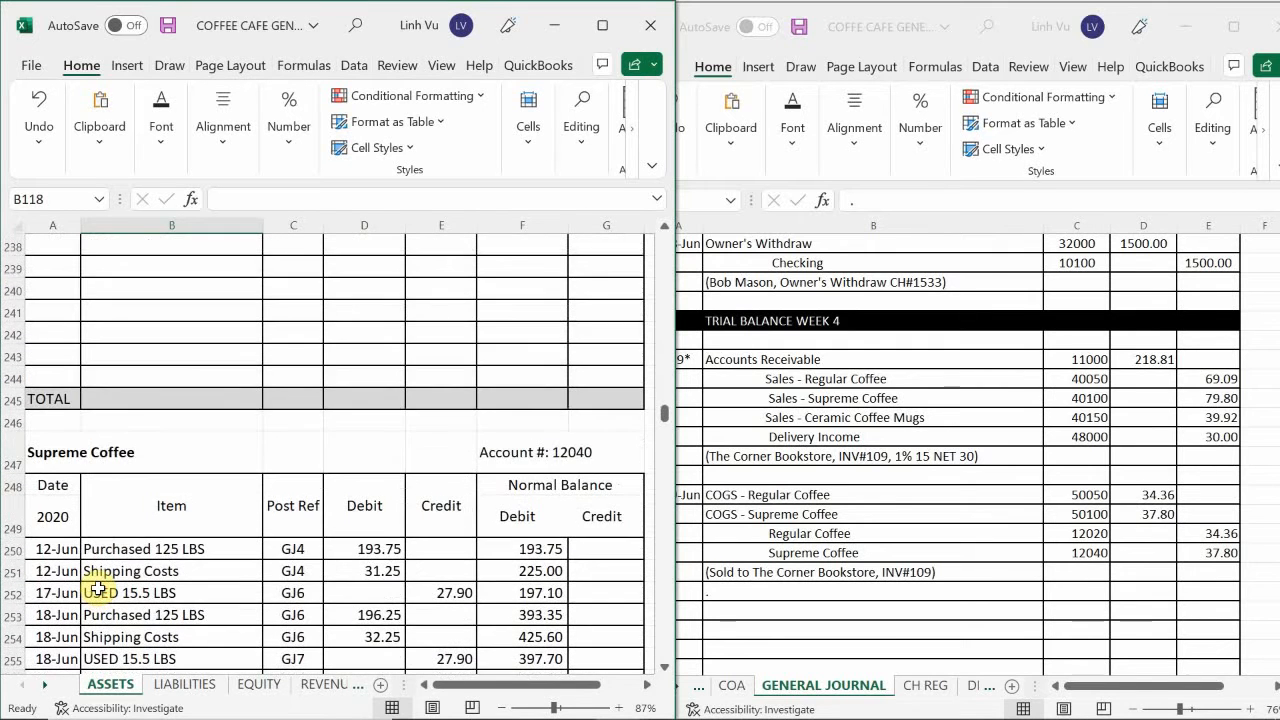
scroll(98, 589, up, 6)
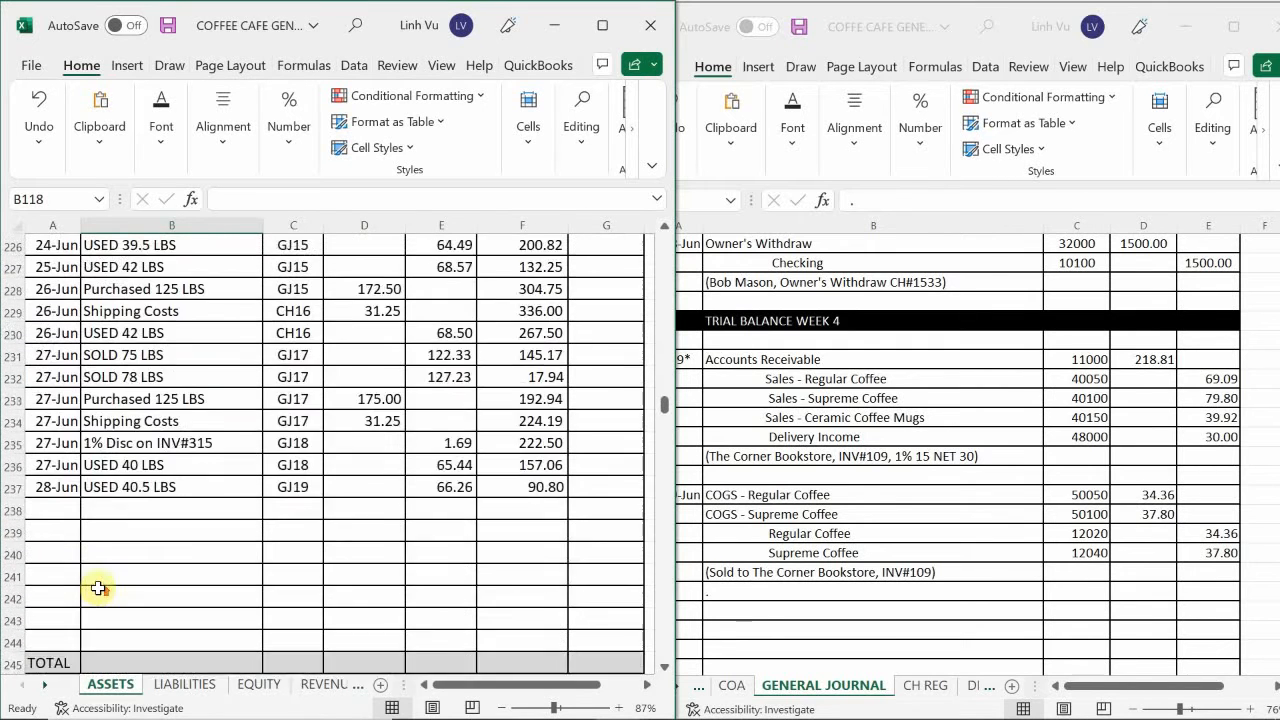
scroll(98, 589, down, 1)
scroll(98, 589, down, 1)
scroll(98, 589, up, 4)
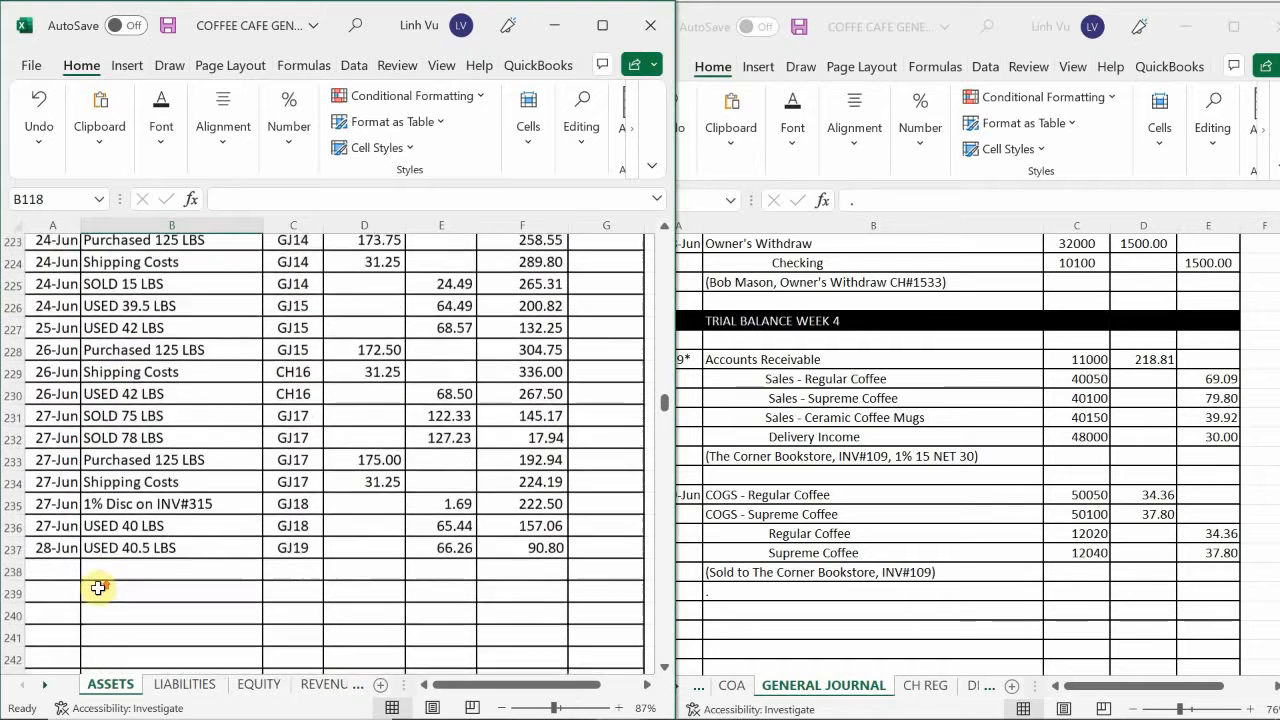
scroll(98, 588, up, 1)
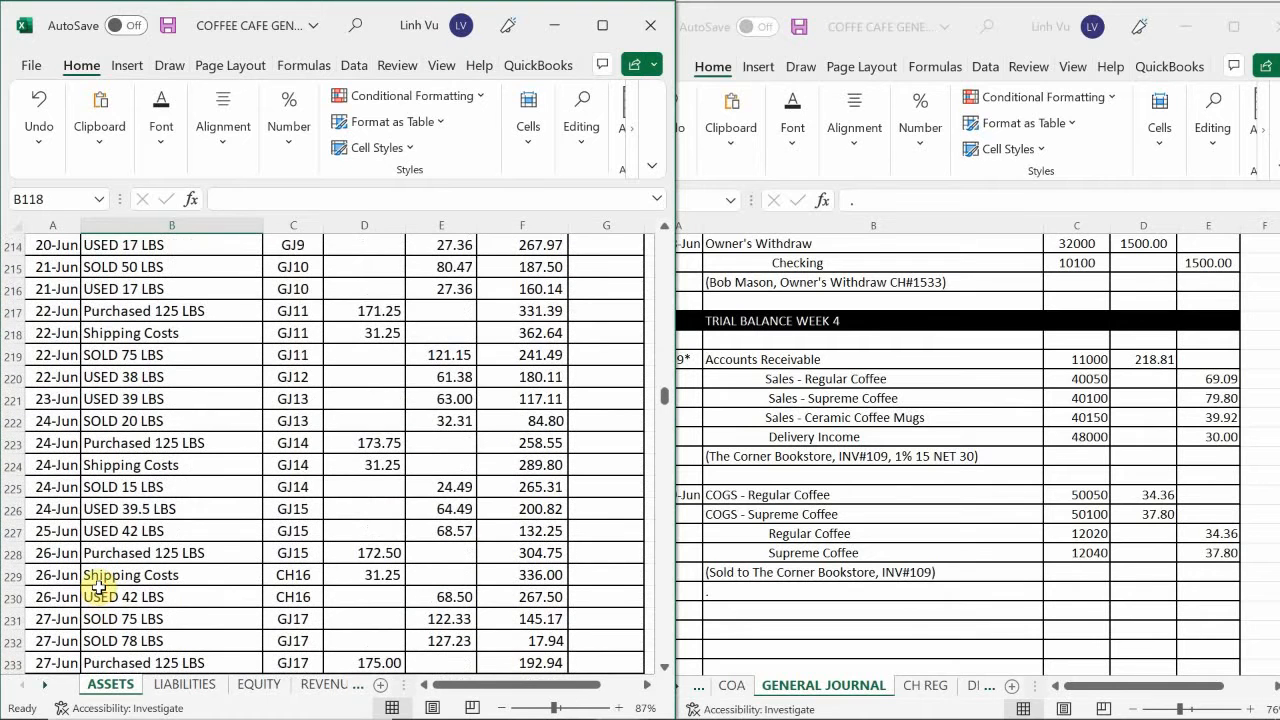
scroll(98, 588, up, 6)
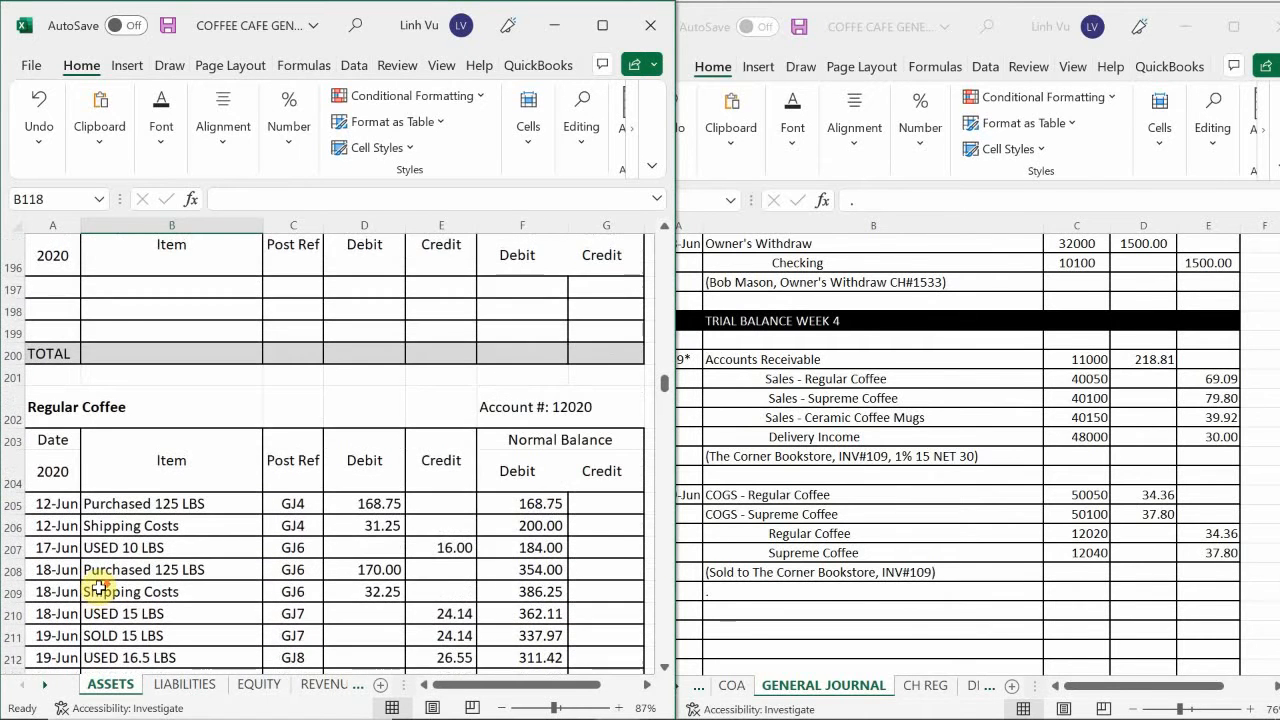
scroll(98, 588, down, 12)
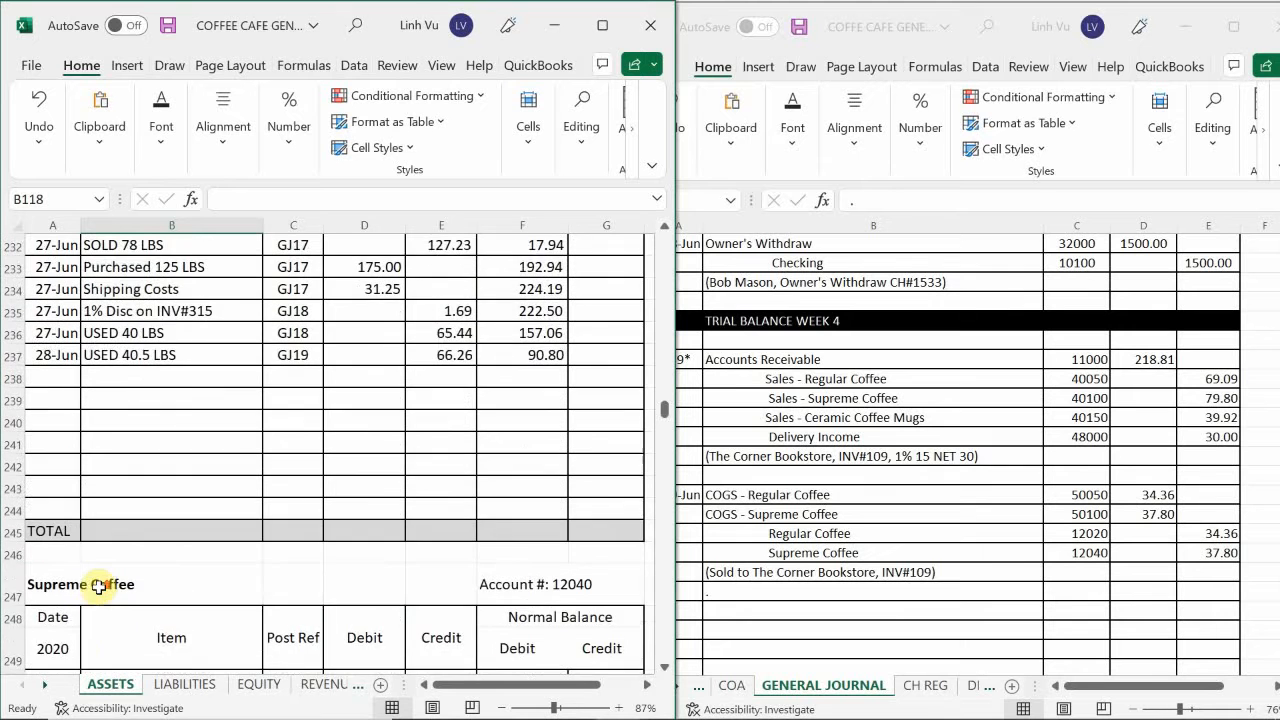
scroll(98, 588, up, 1)
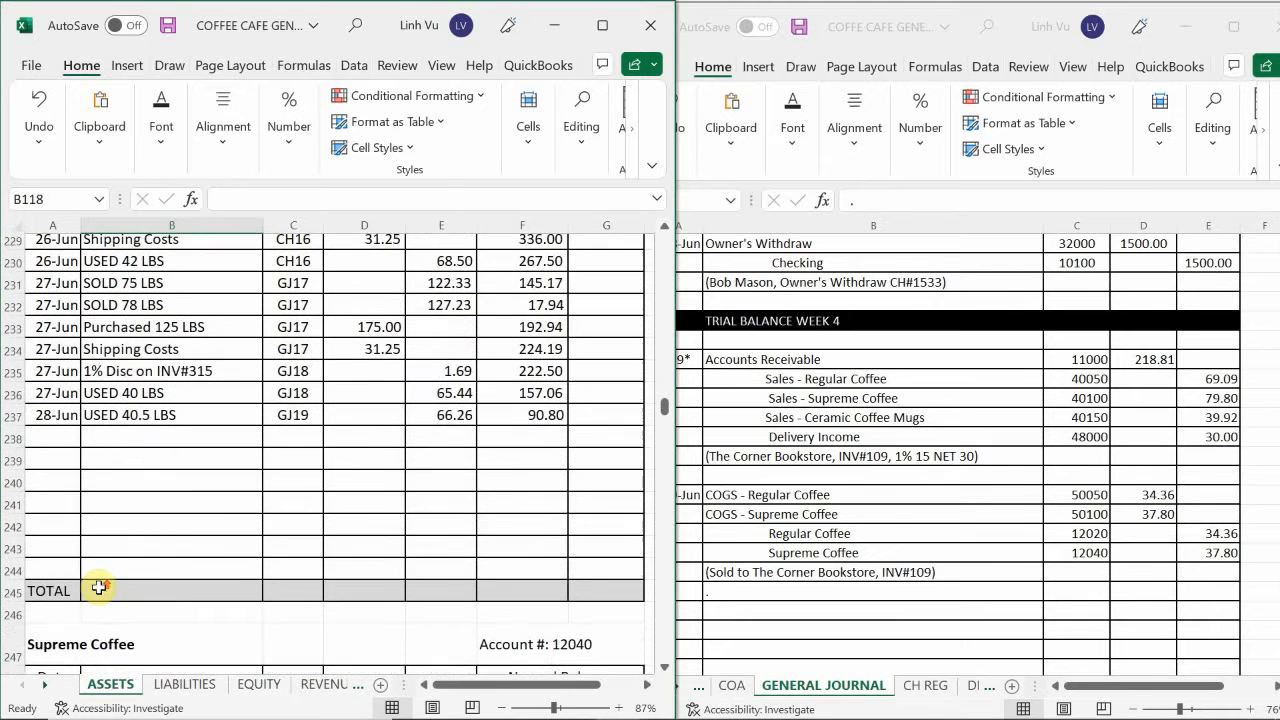
click(60, 435)
text(6/29)
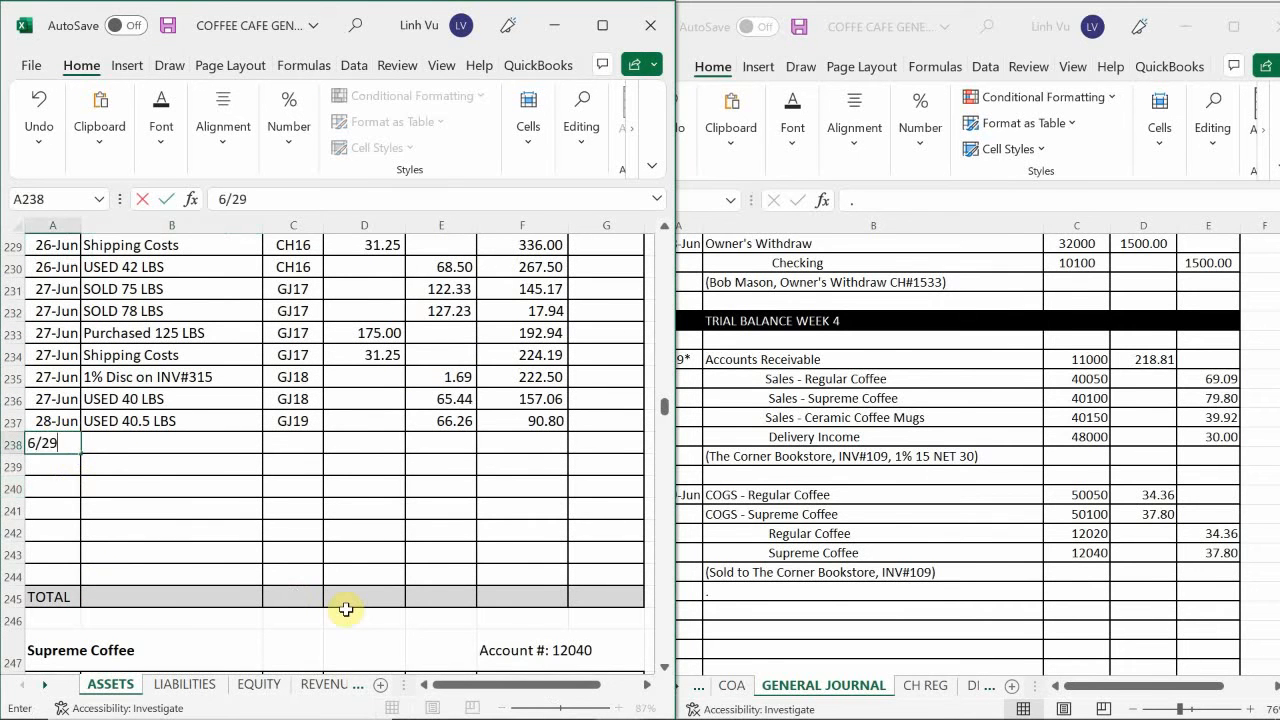
key(Tab)
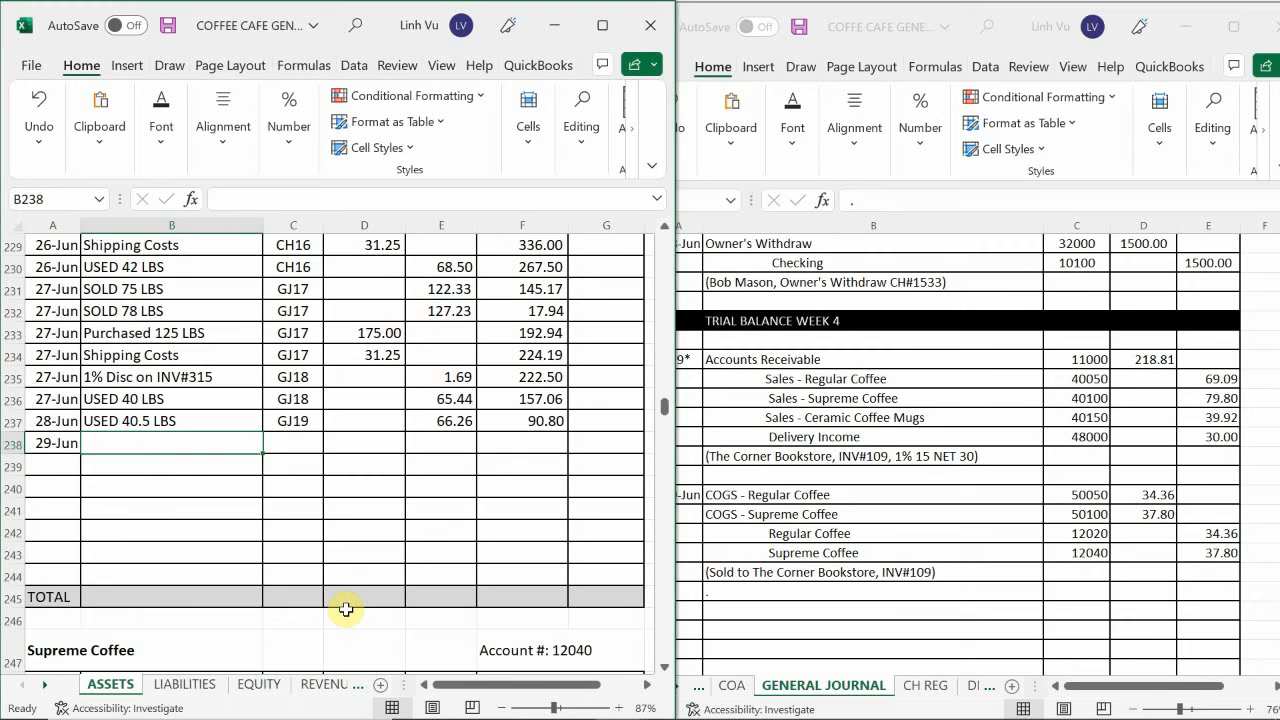
Enter SOLD 21 LBS as the item and GJ20 as the post reference in the Regular Coffee account's 29 June row.
text(SOLD 21)
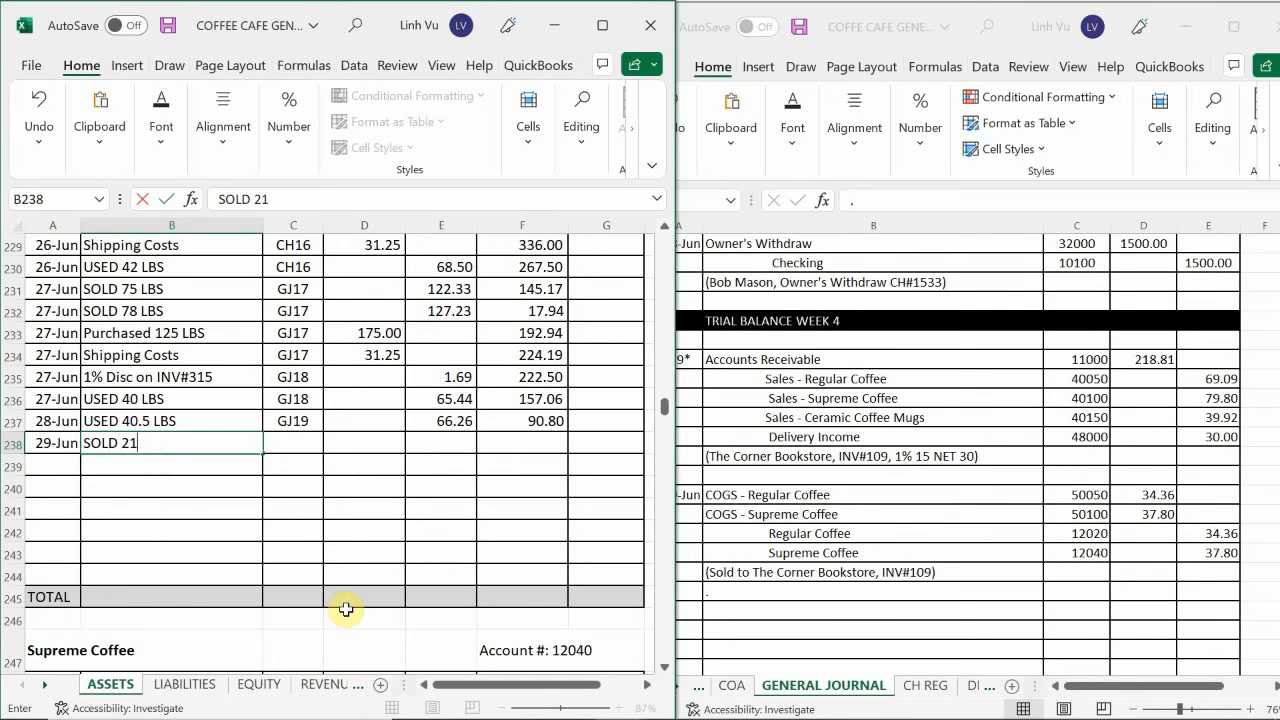
text( LBS)
key(Tab)
text(GJ20)
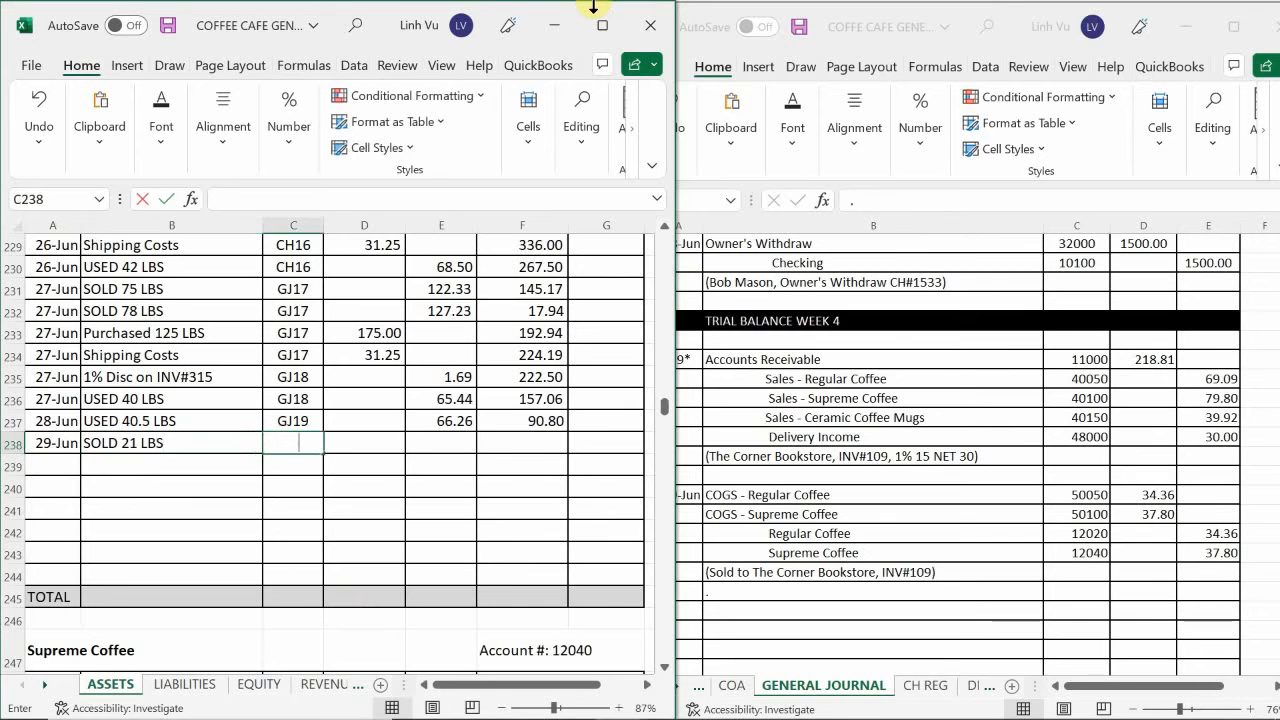
Enter a 34.36 credit for 29 June in E238 and extend the running balance formula from F237 to F238.
key(Tab)
key(Tab)
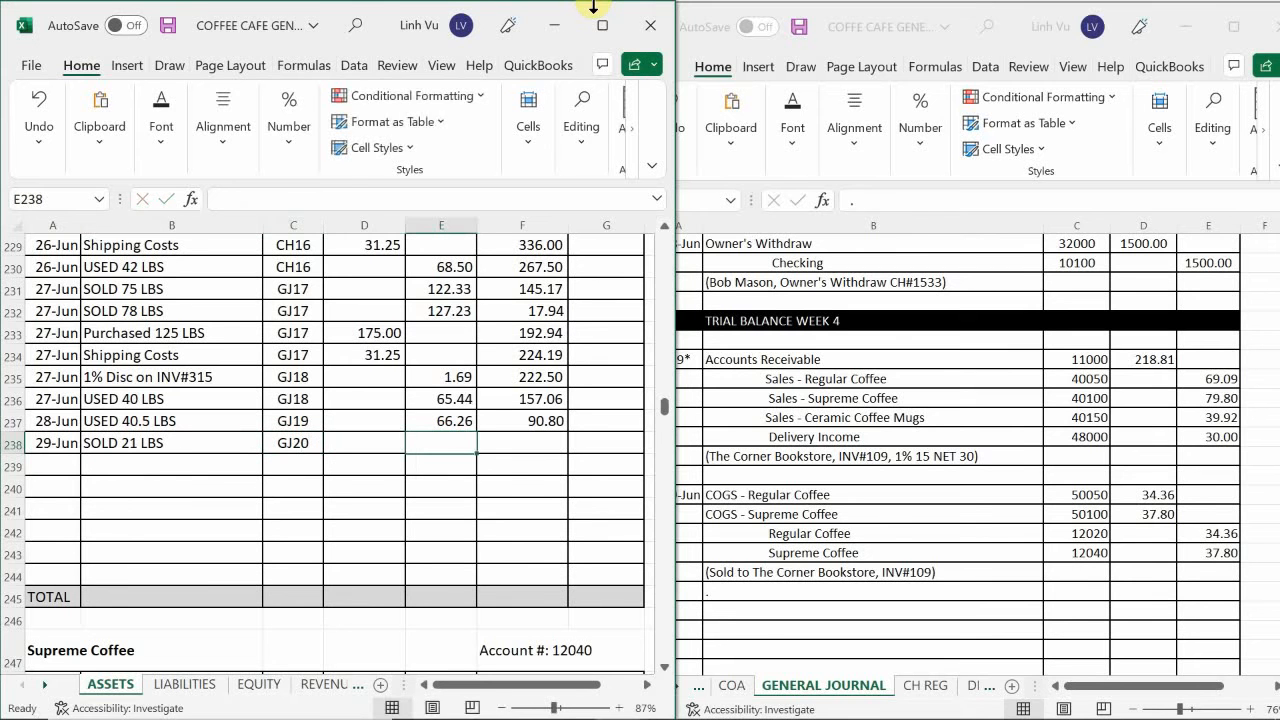
text(34.36)
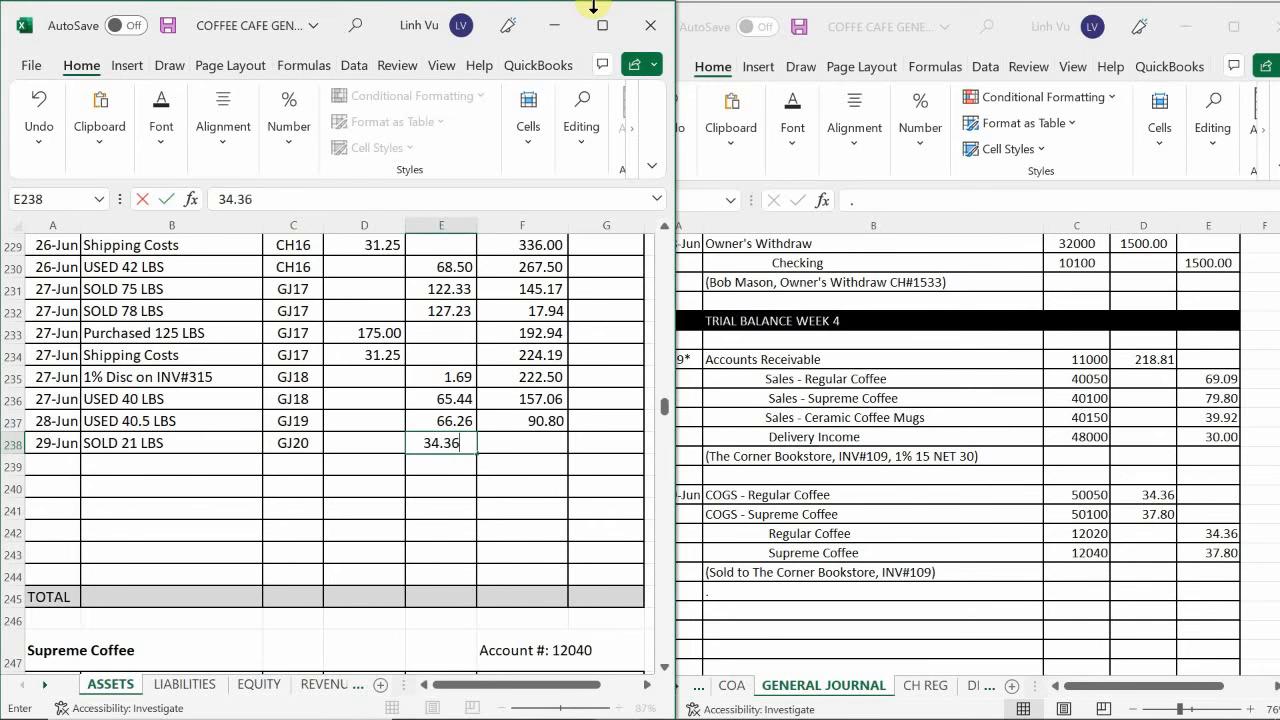
key(Return)
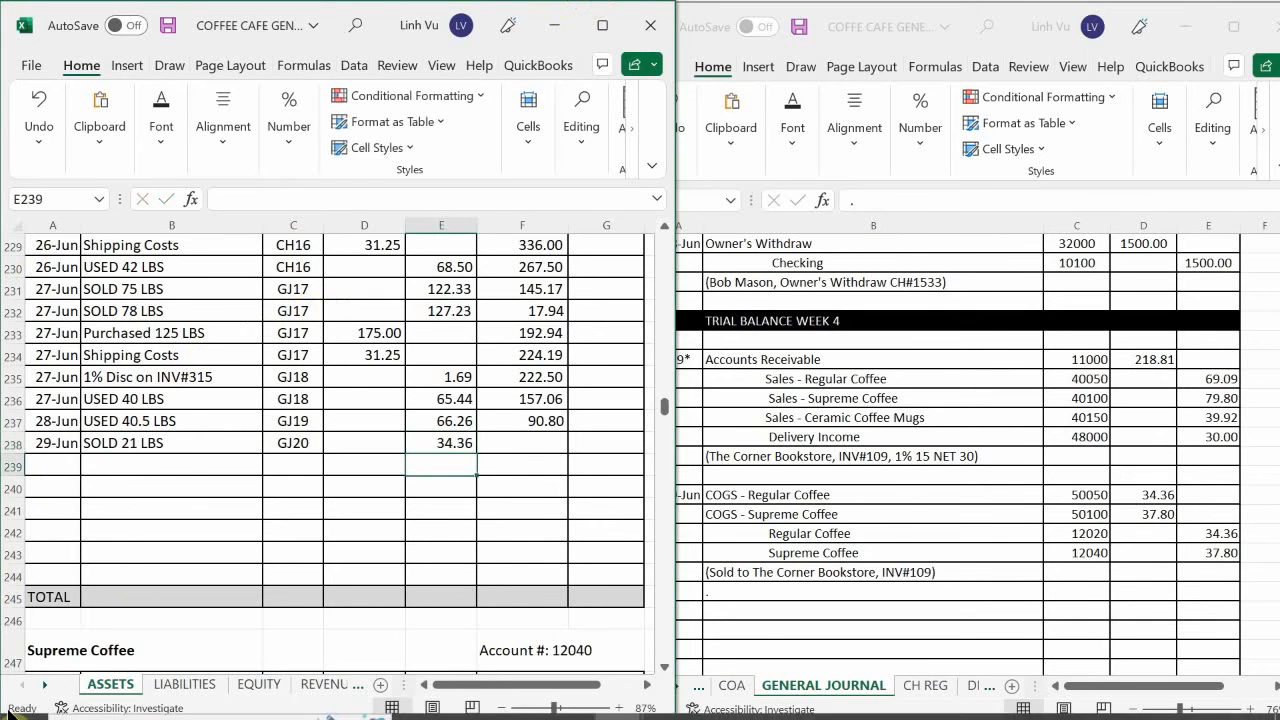
click(545, 420)
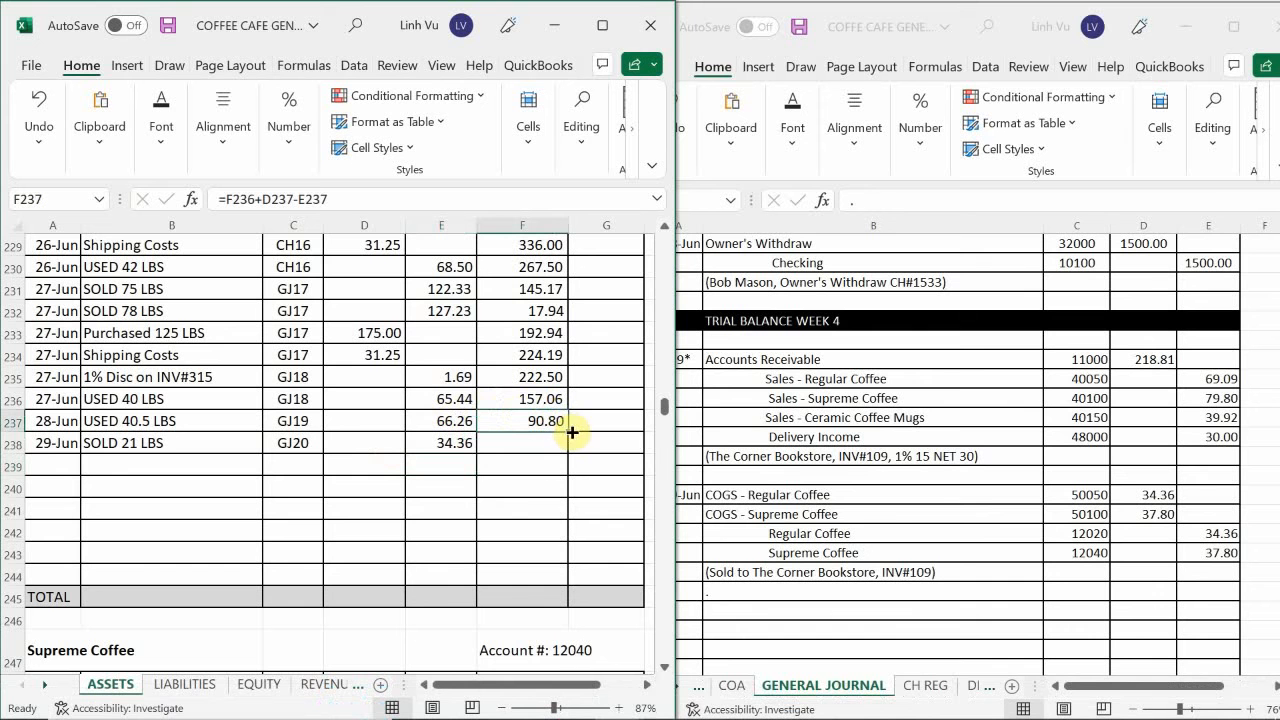
drag(568, 432, 545, 470)
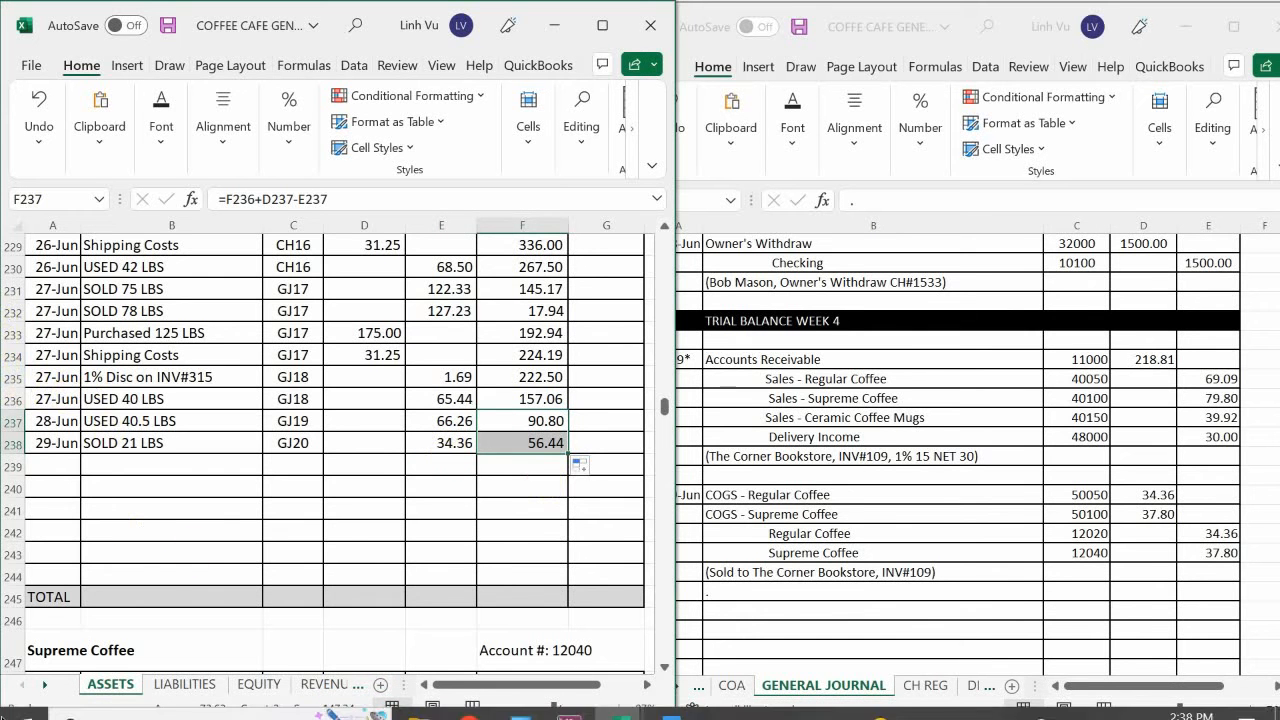
Enter the date 6/29 in the first empty row of the Supreme Coffee account (12040).
click(190, 466)
scroll(192, 470, down, 6)
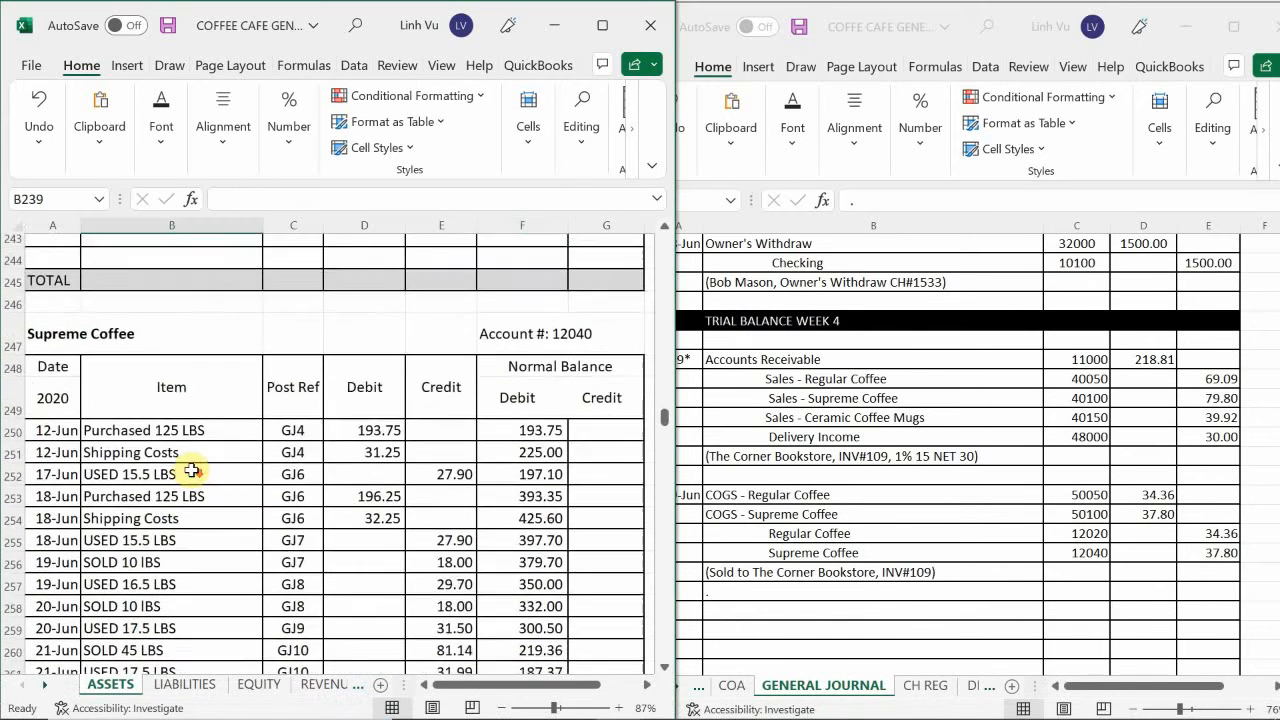
scroll(191, 470, down, 4)
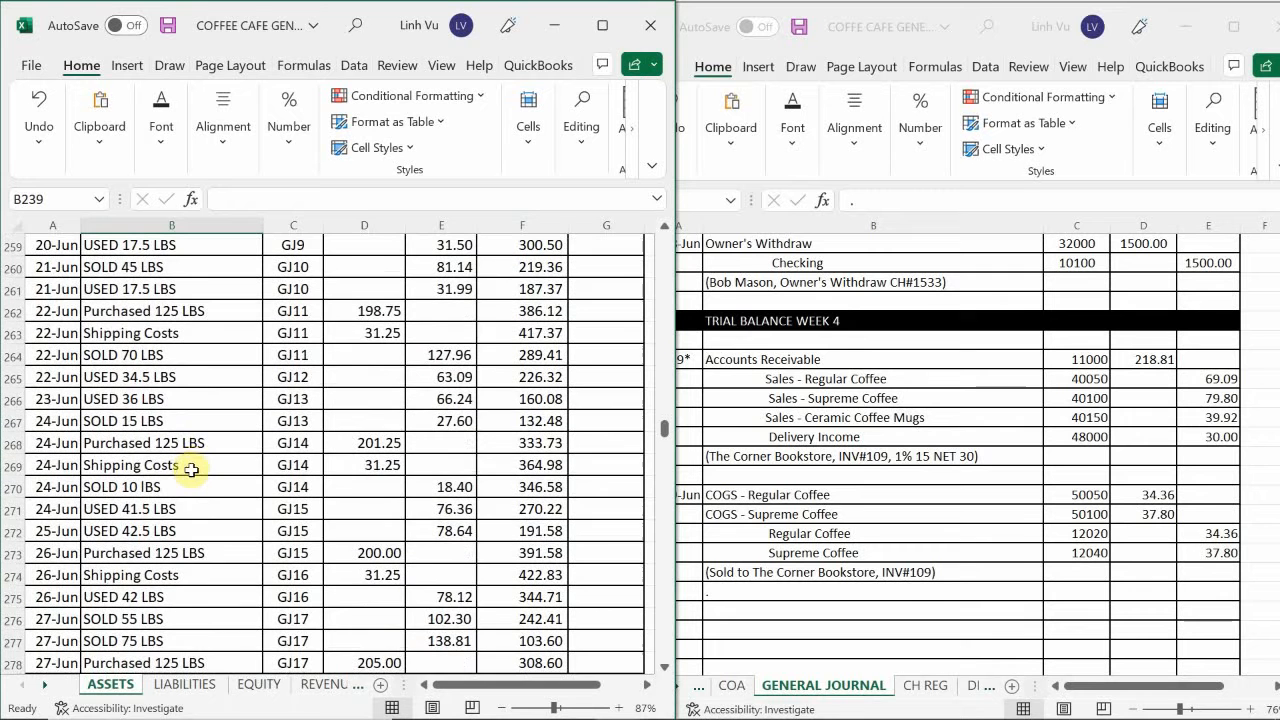
scroll(195, 461, down, 5)
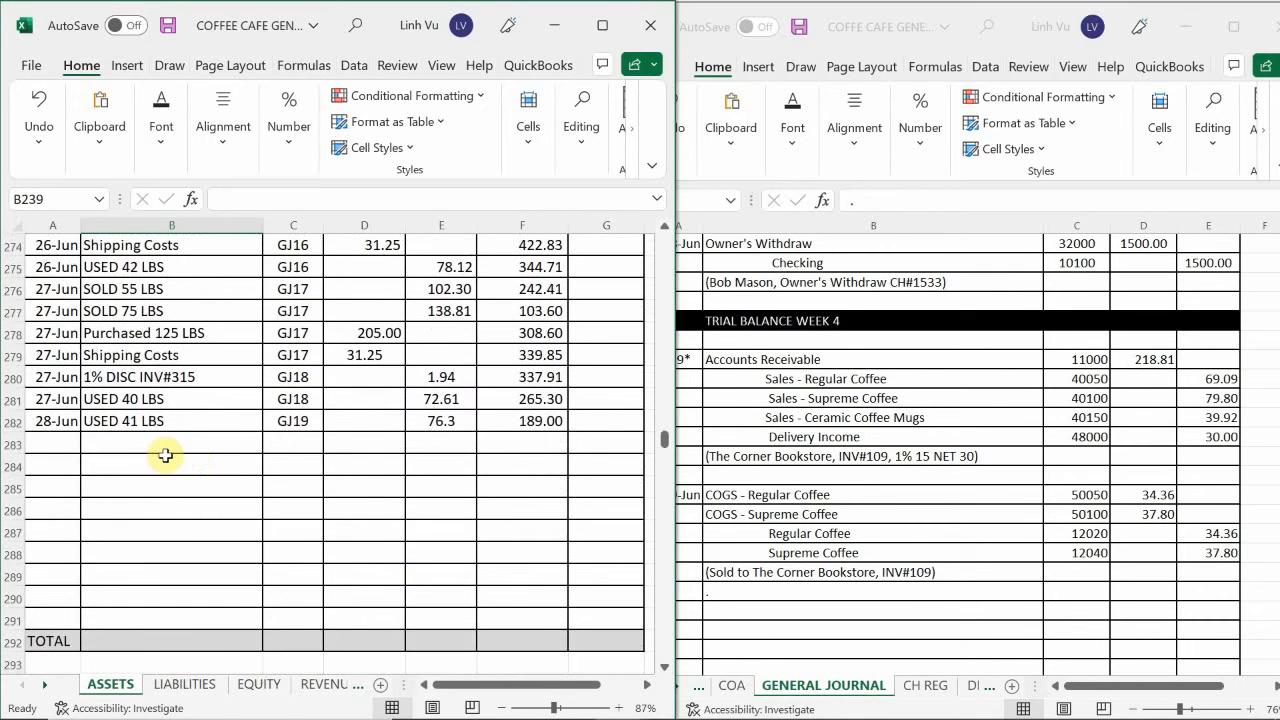
click(58, 445)
text(6/)
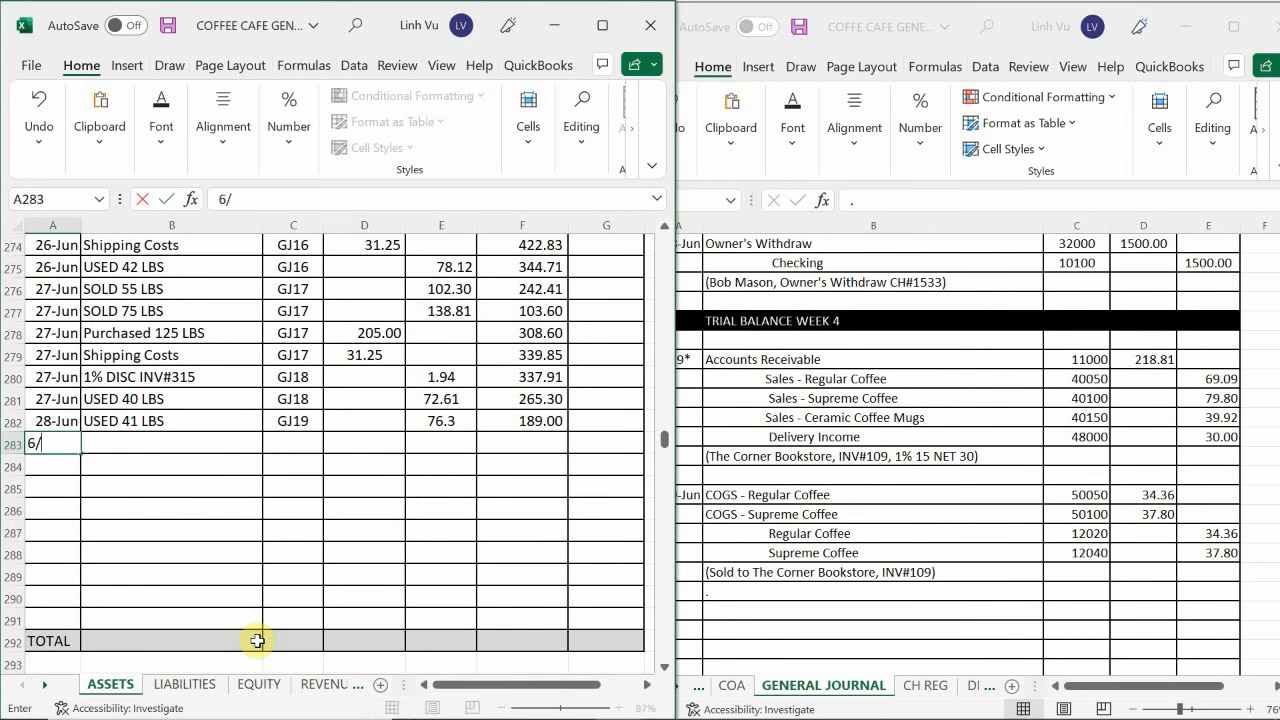
text(29)
key(Return)
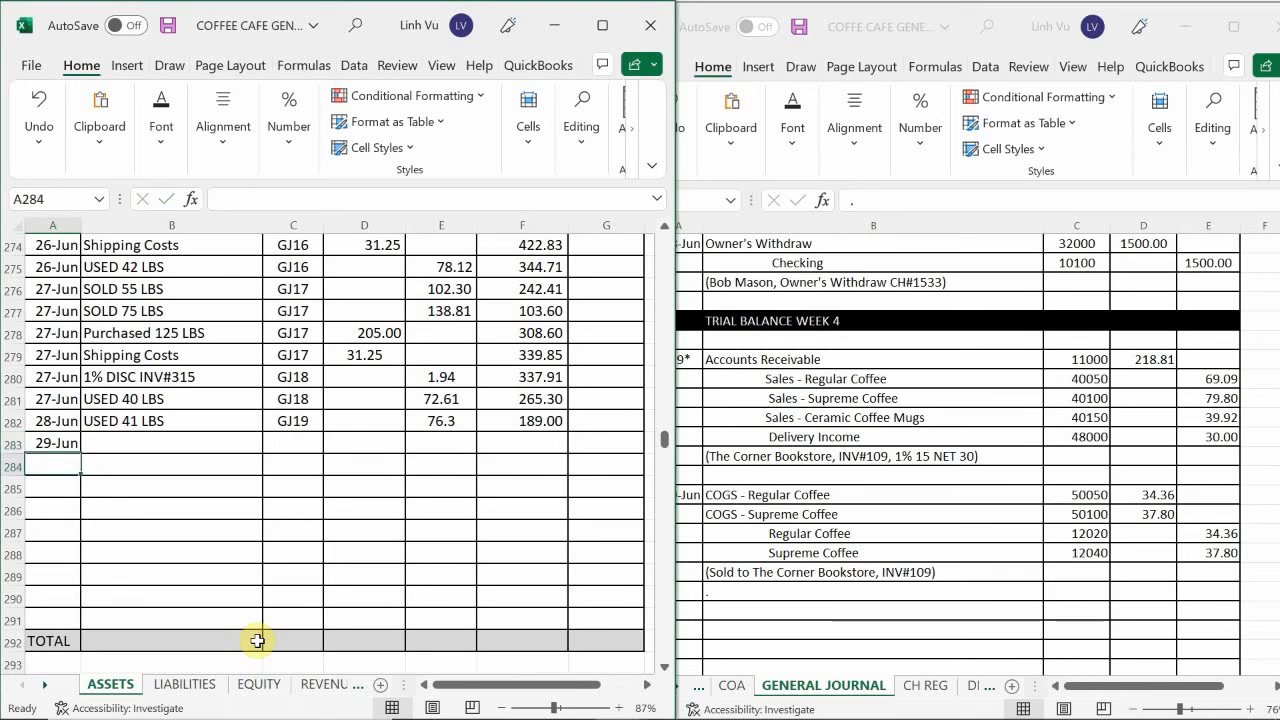
Enter SOLD 20 LBS as the item and GJ20 as the post reference in the Supreme Coffee account's 29 June row.
key(Right)
key(Up)
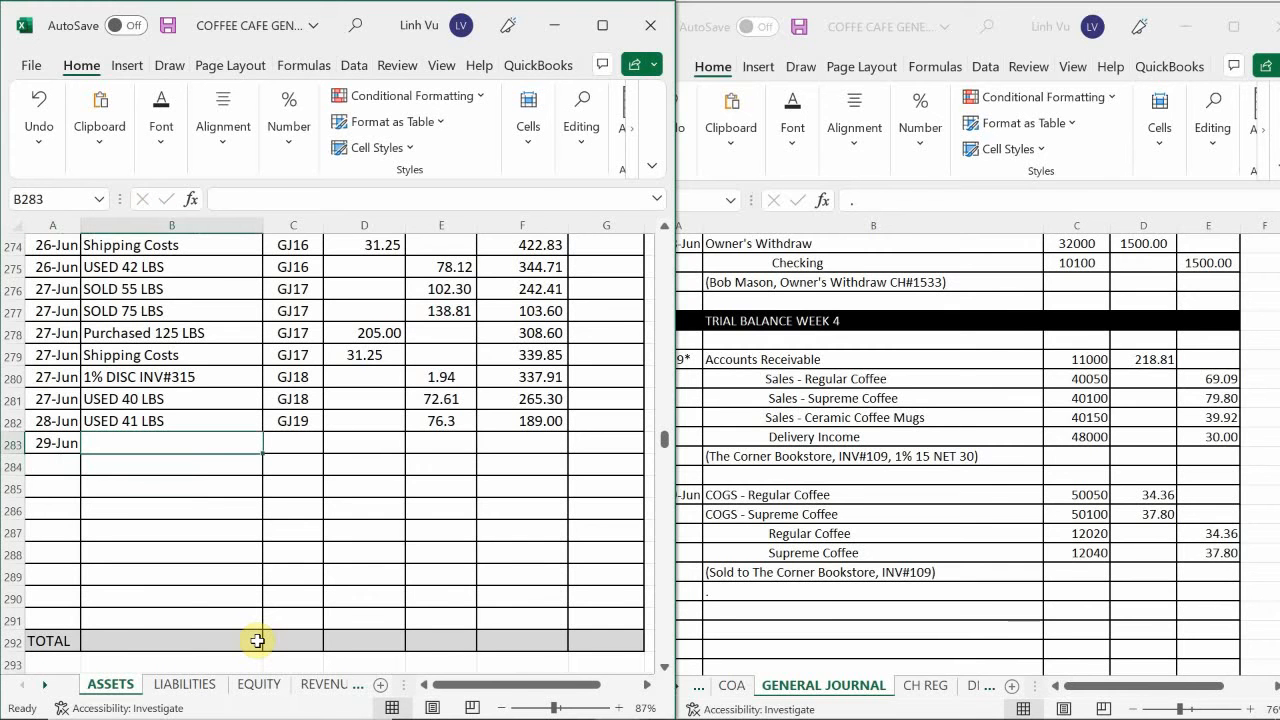
text(SOLD)
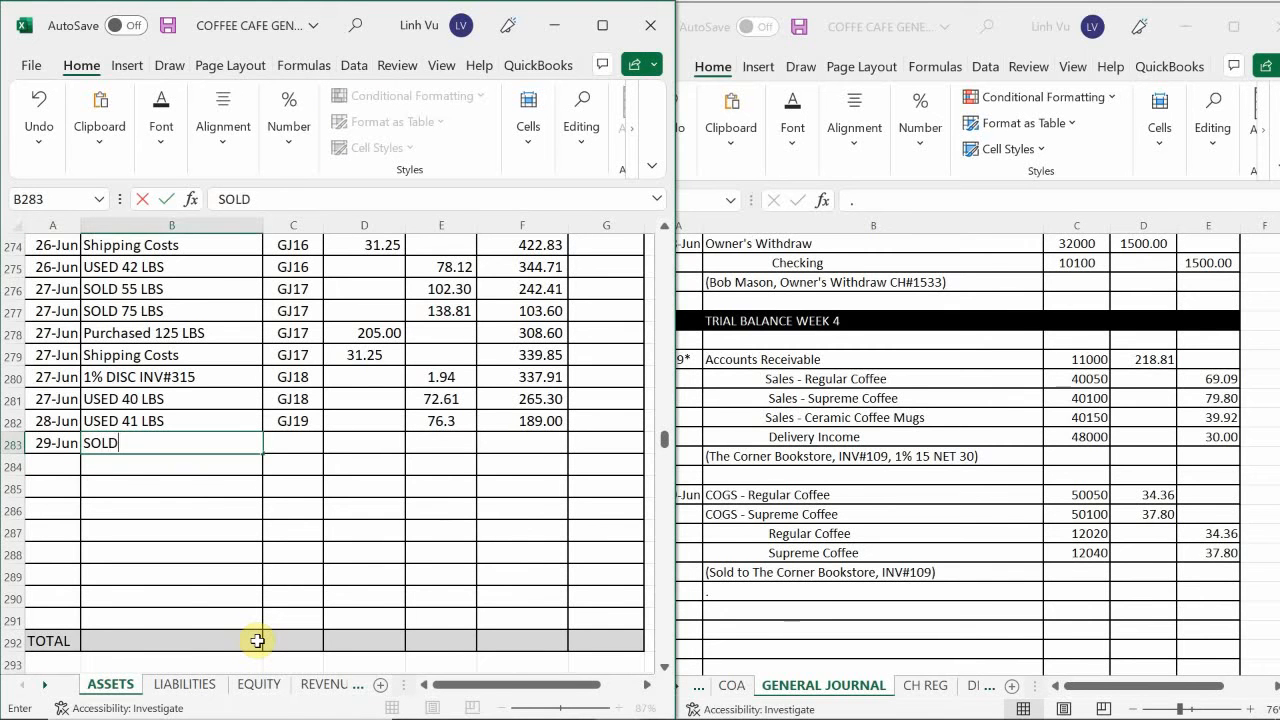
text( 520)
key(BackSpace)
key(BackSpace)
text(20 LB)
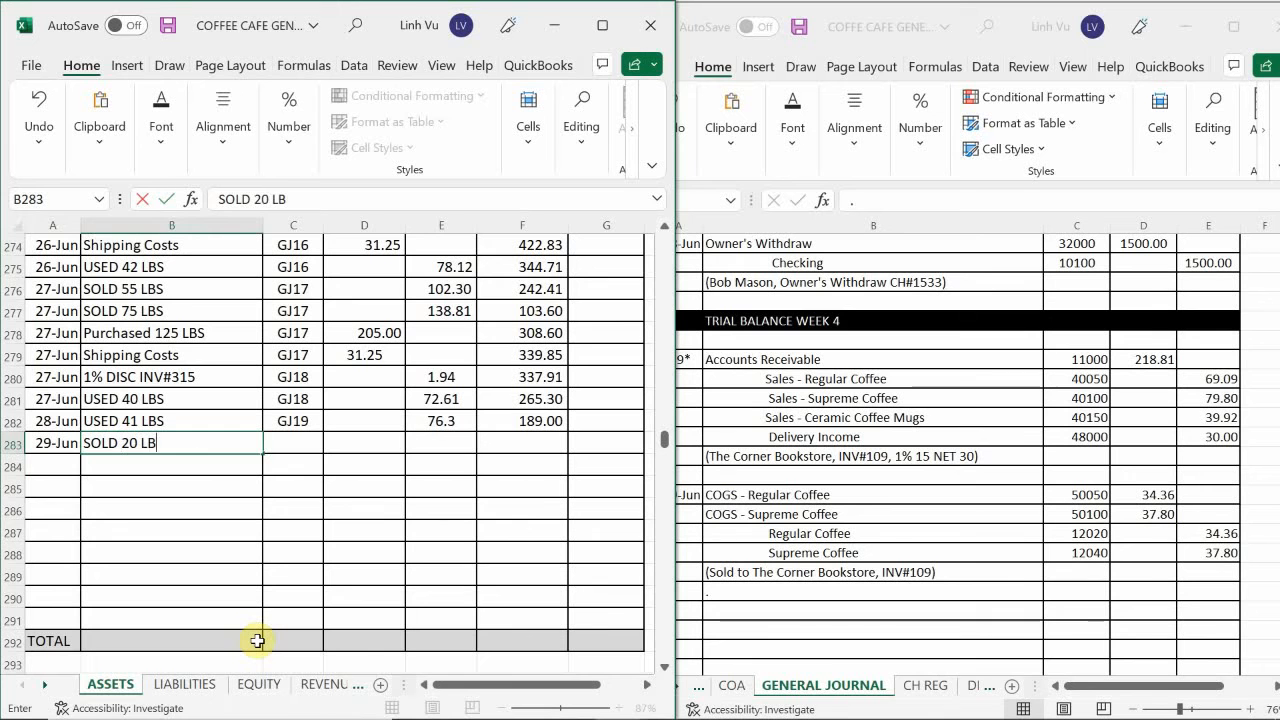
text(S)
key(Tab)
text(GK)
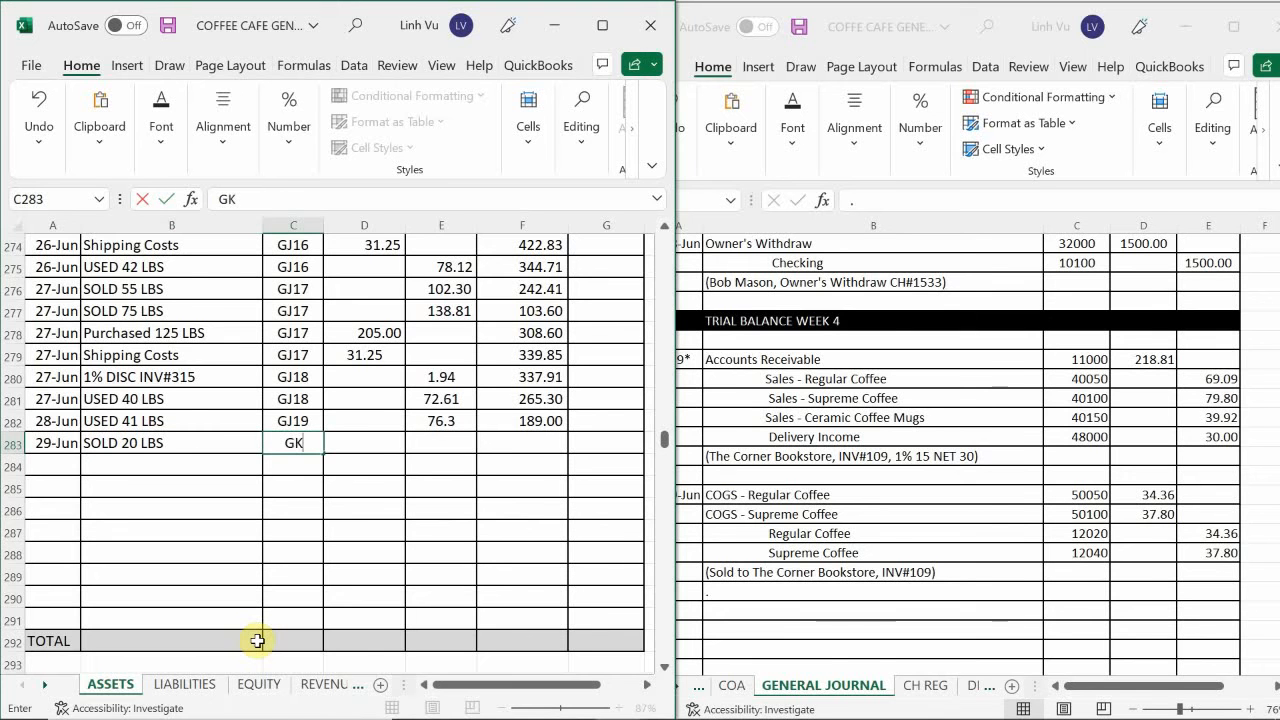
key(BackSpace)
text(J20)
key(Return)
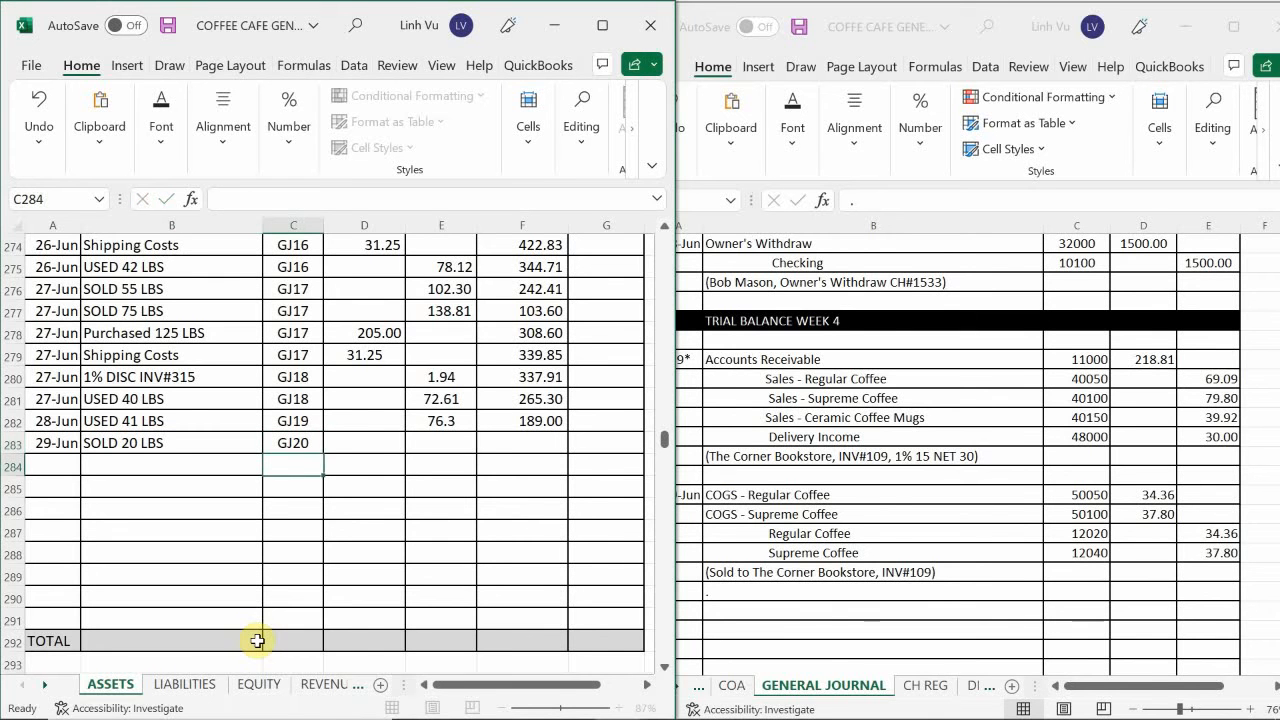
Enter a 37.80 credit for 29 June in E283 and extend the running balance formula from F282 to F283.
key(Right)
key(Up)
key(Right)
text(373.)
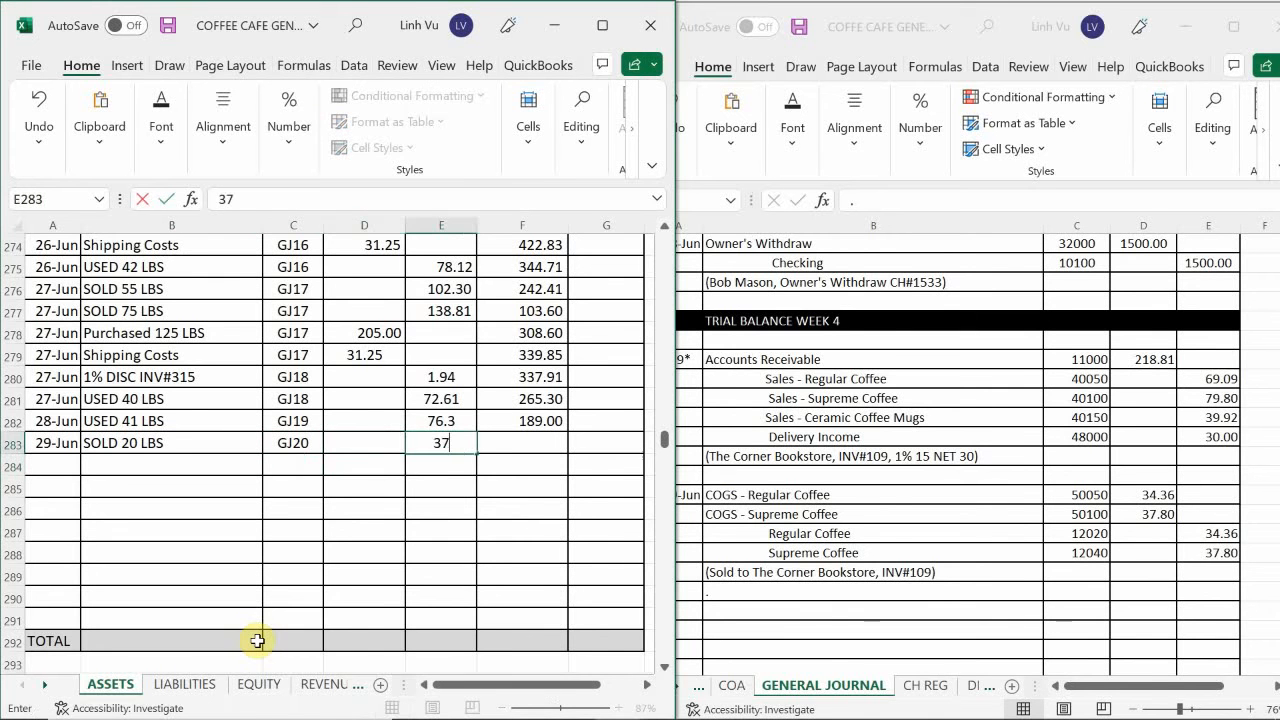
key(BackSpace)
key(BackSpace)
text(.80)
key(Return)
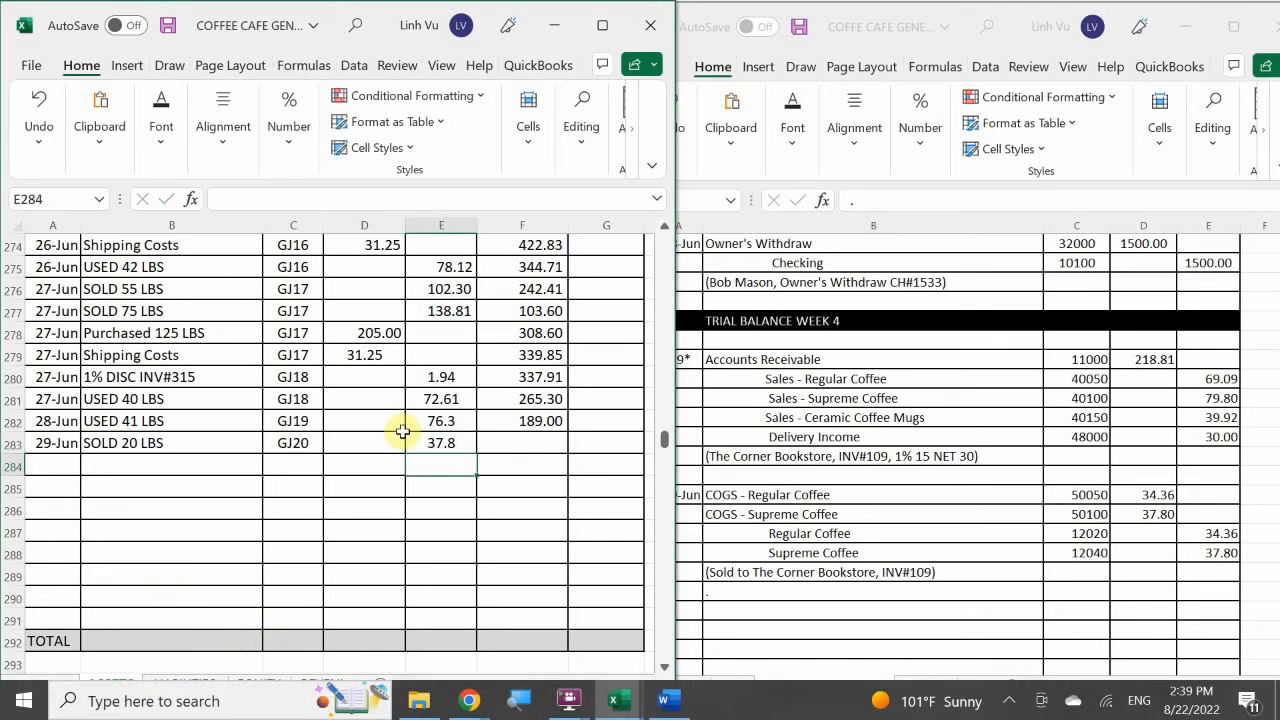
click(531, 420)
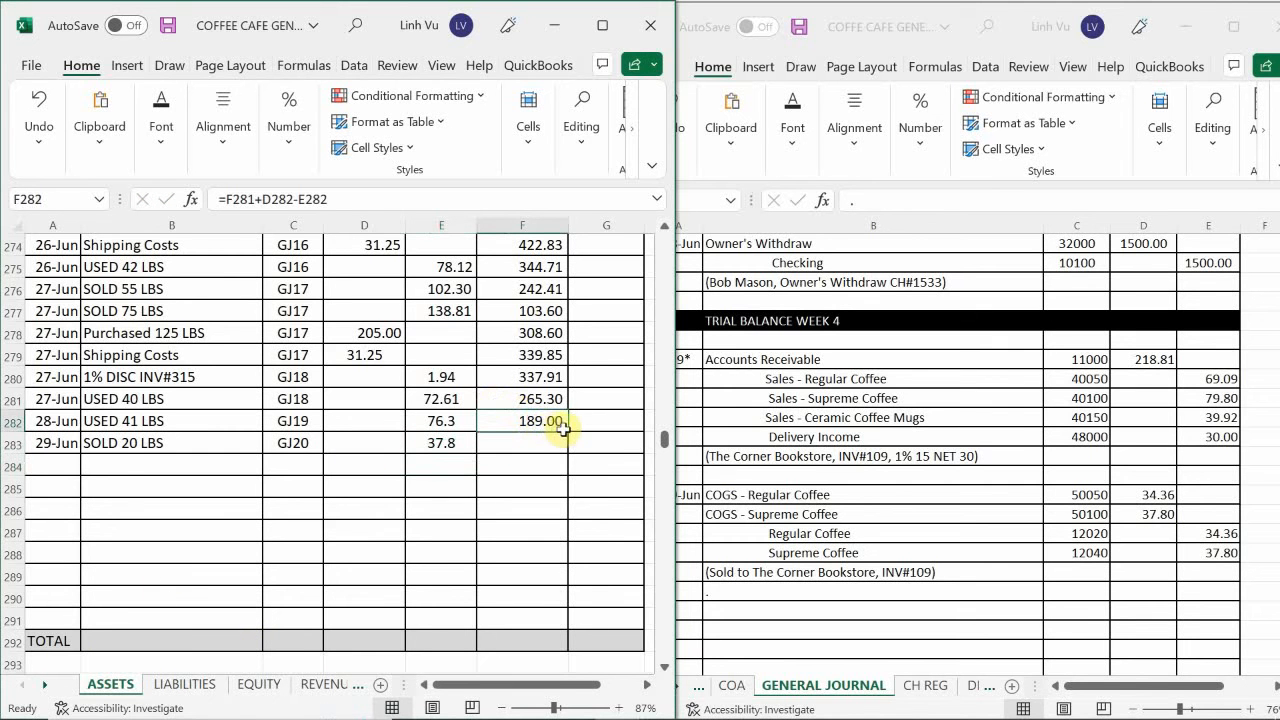
drag(567, 431, 581, 501)
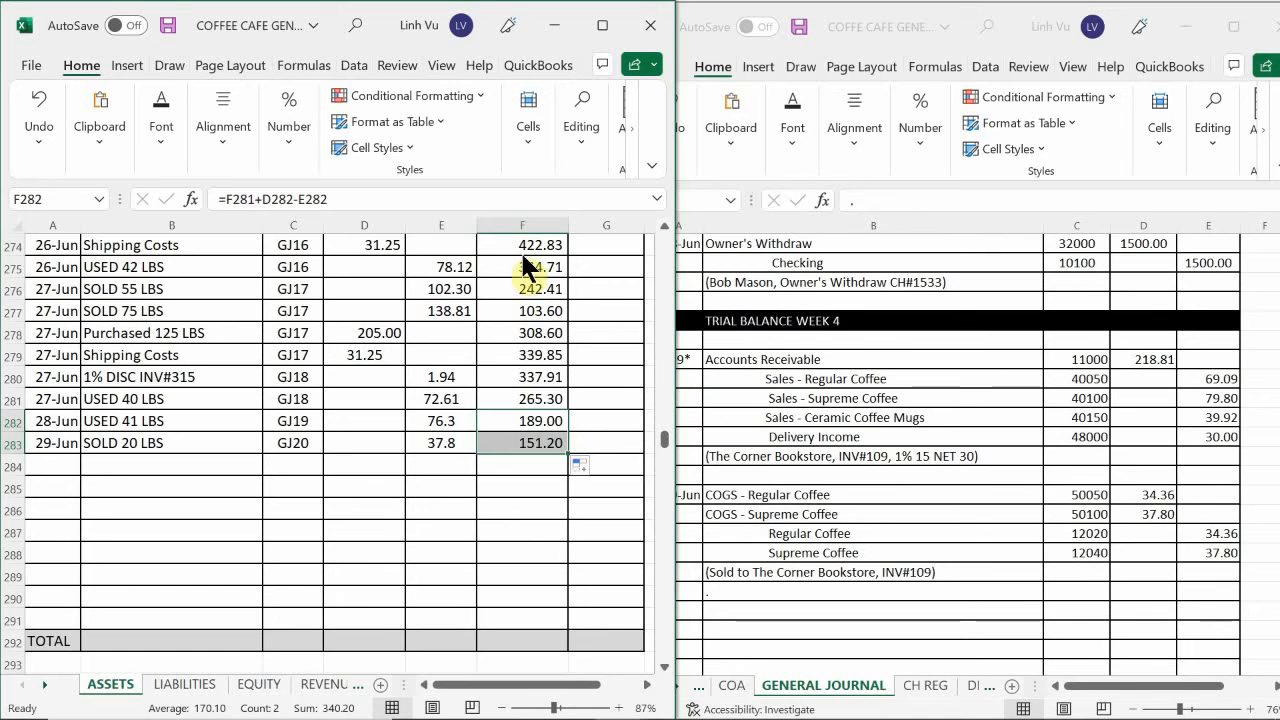
Switch to the Word instructions and read the transaction that follows invoice 109.
mouse_move(462, 716)
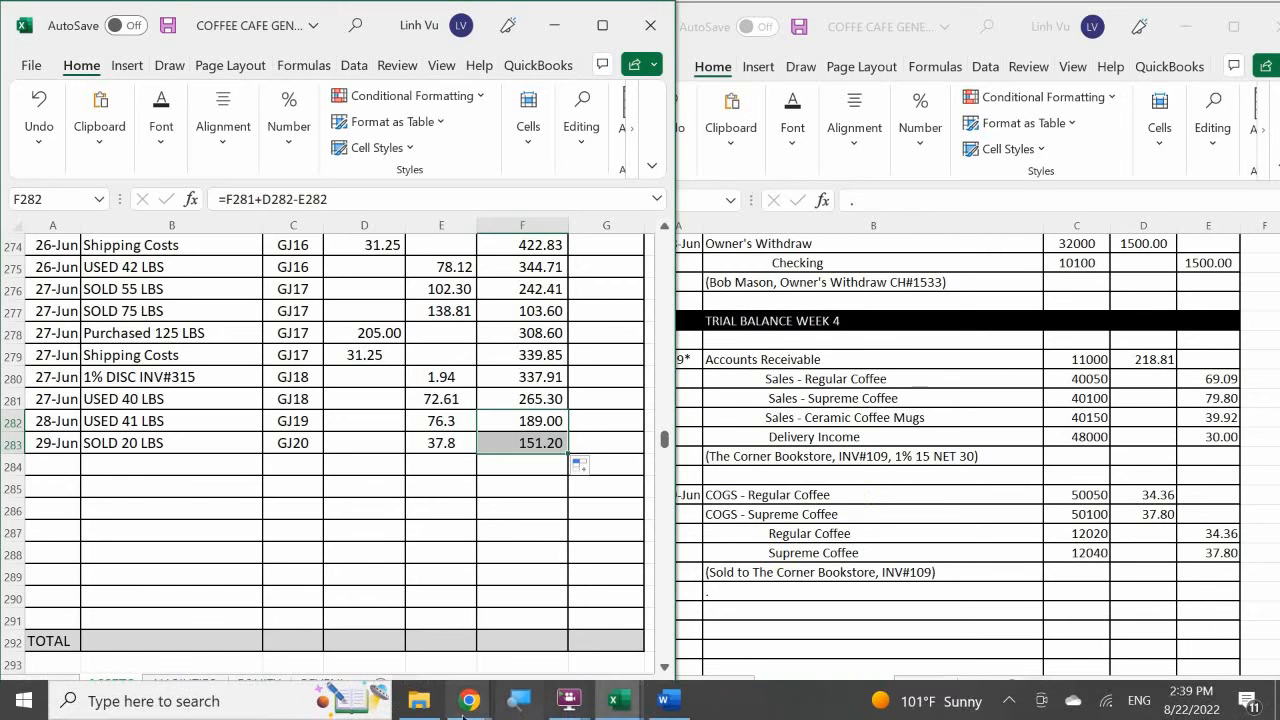
click(665, 707)
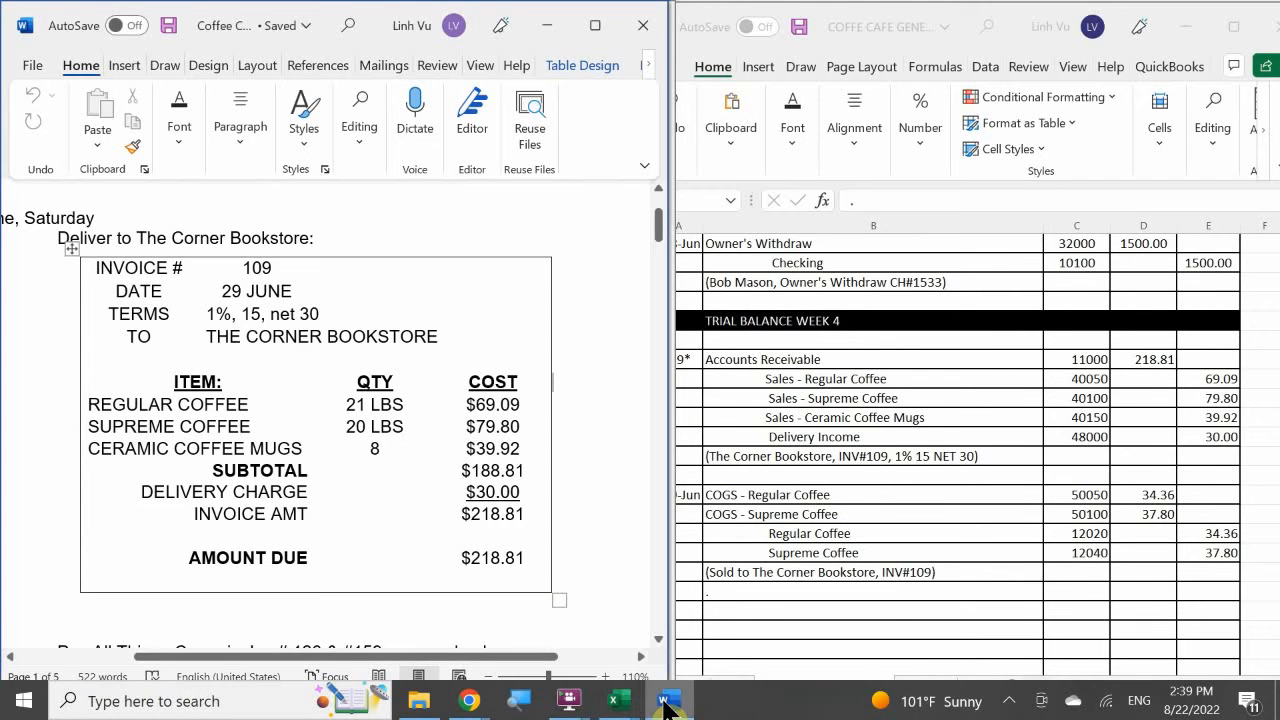
scroll(468, 465, down, 1)
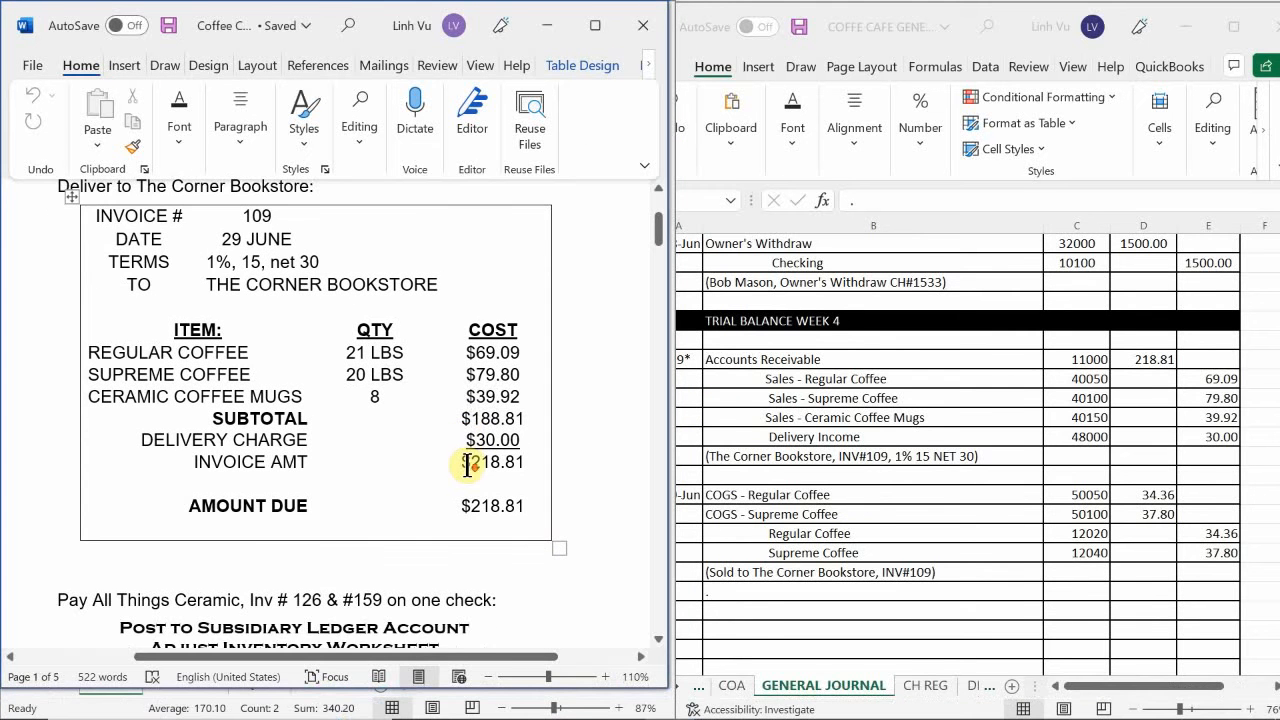
scroll(468, 465, down, 3)
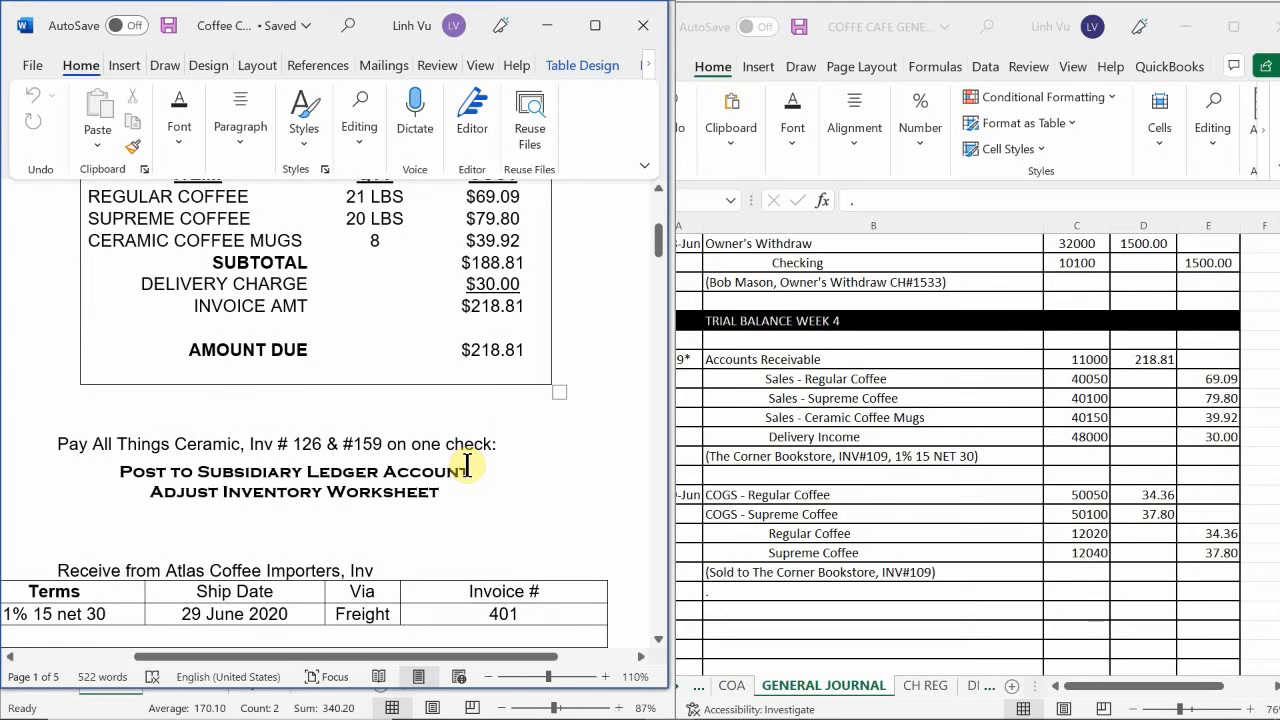
scroll(493, 465, up, 1)
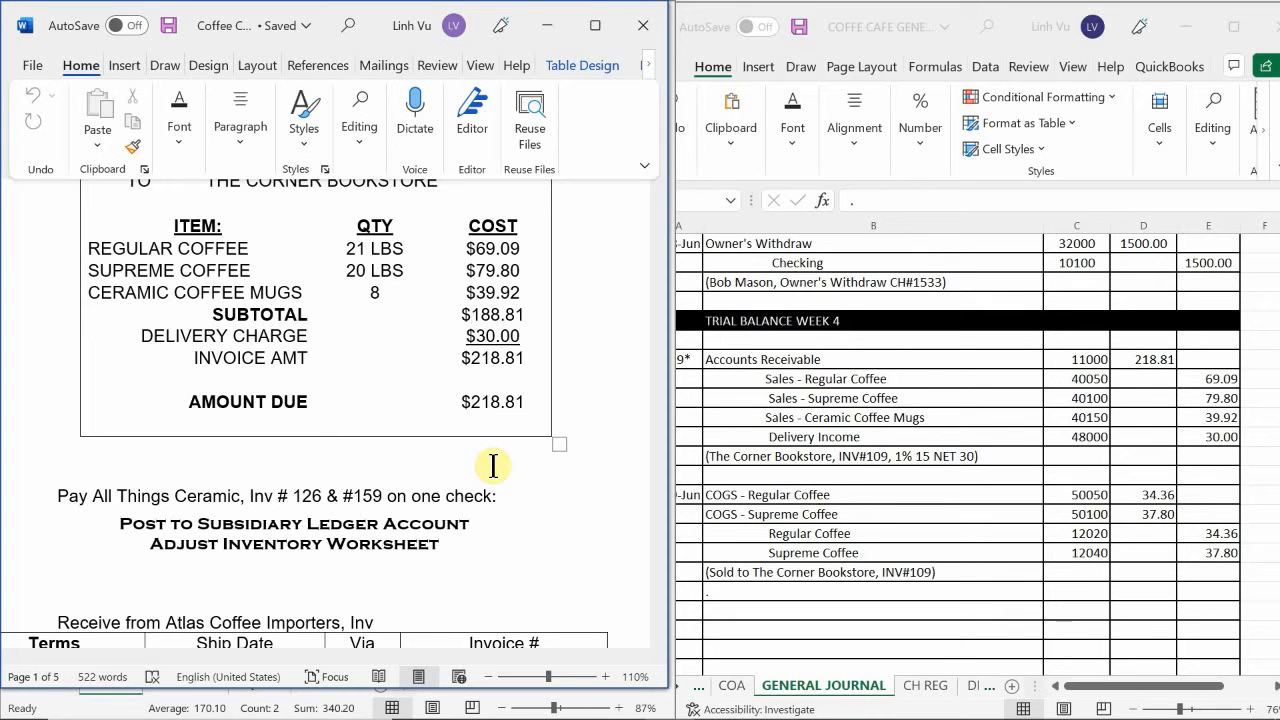
Switch to the GENERAL JOURNAL sheet in Excel and clear the stray period from B832.
click(942, 494)
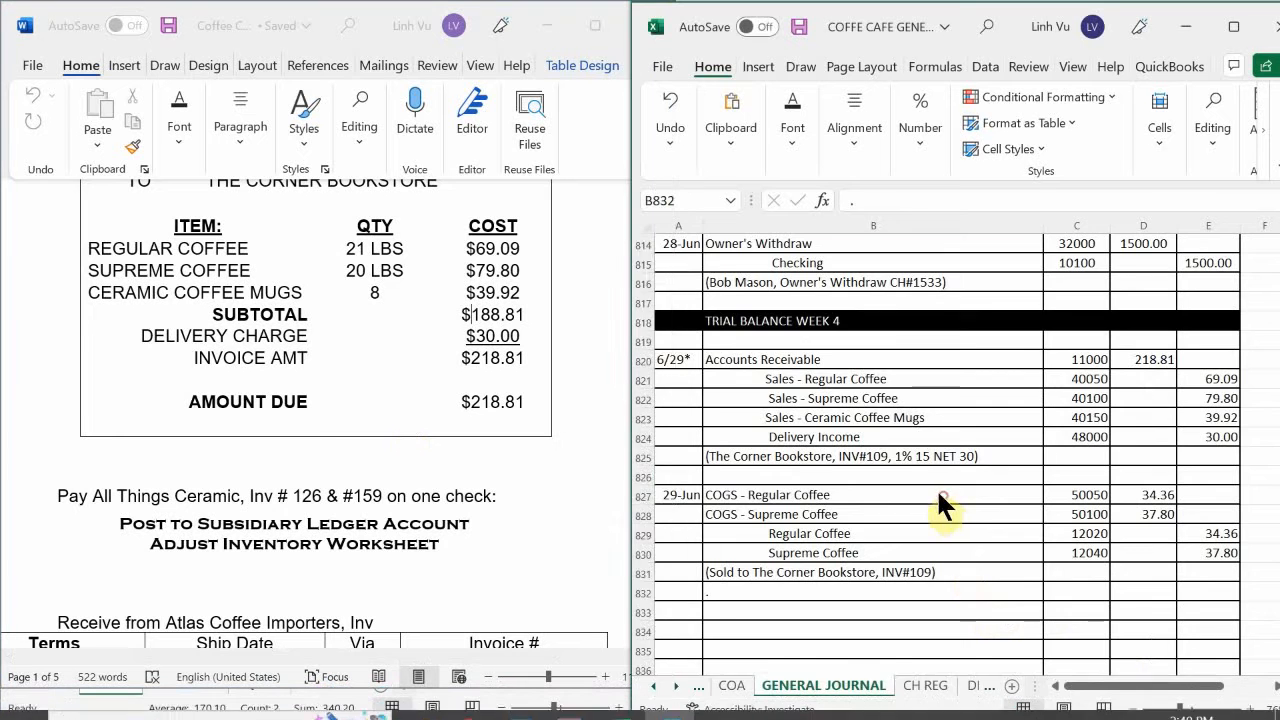
scroll(940, 494, down, 3)
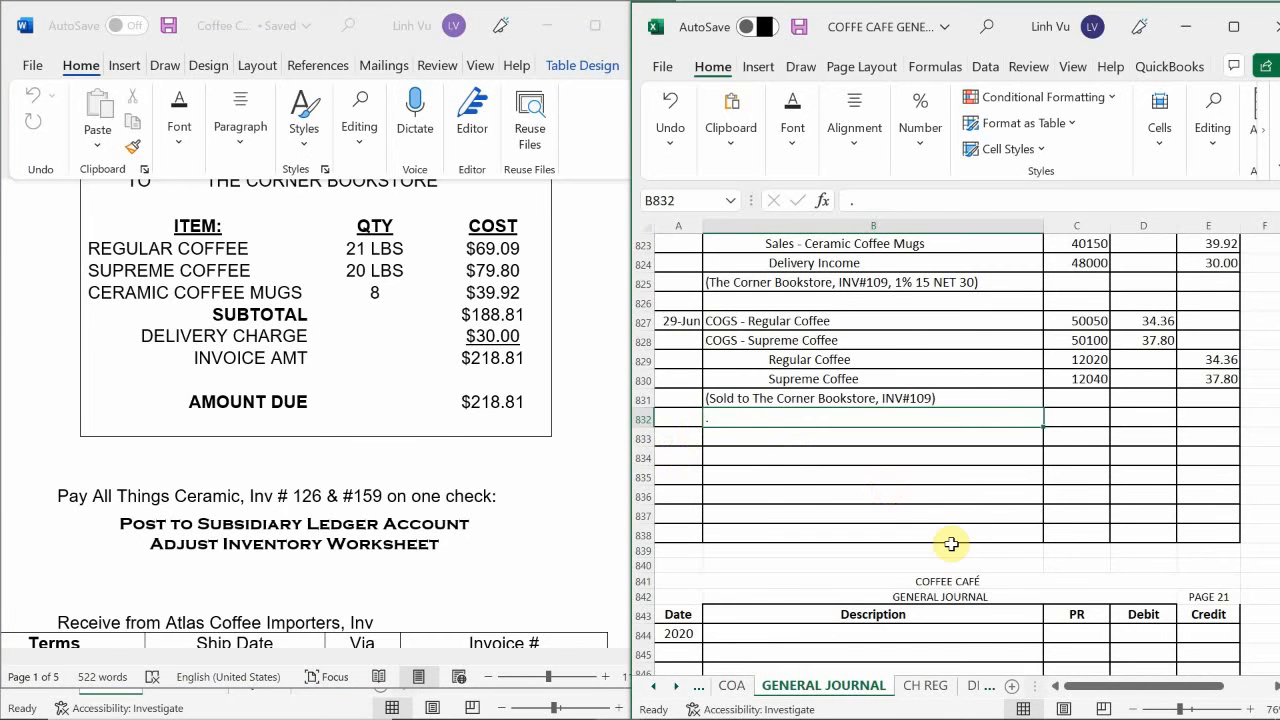
key(BackSpace)
key(Return)
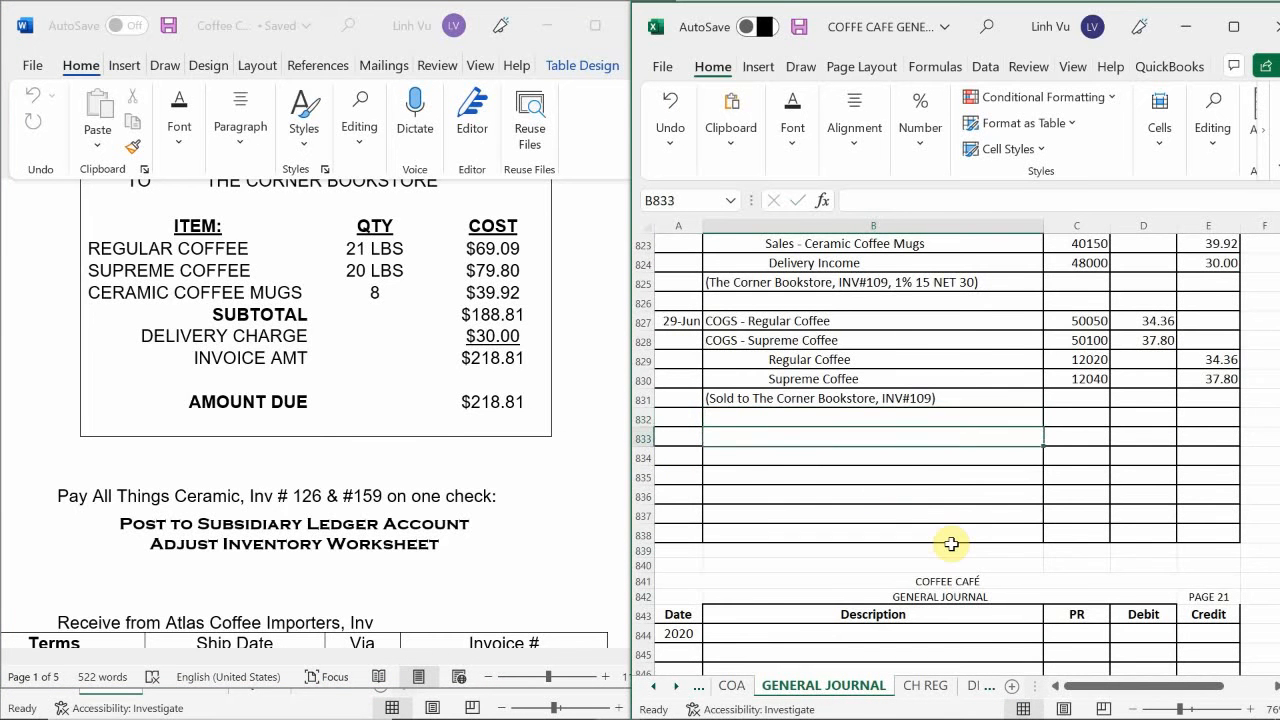
Enter the date 6/29 in A833 to start the next general journal entry.
key(Down)
key(Left)
key(Up)
text(6)
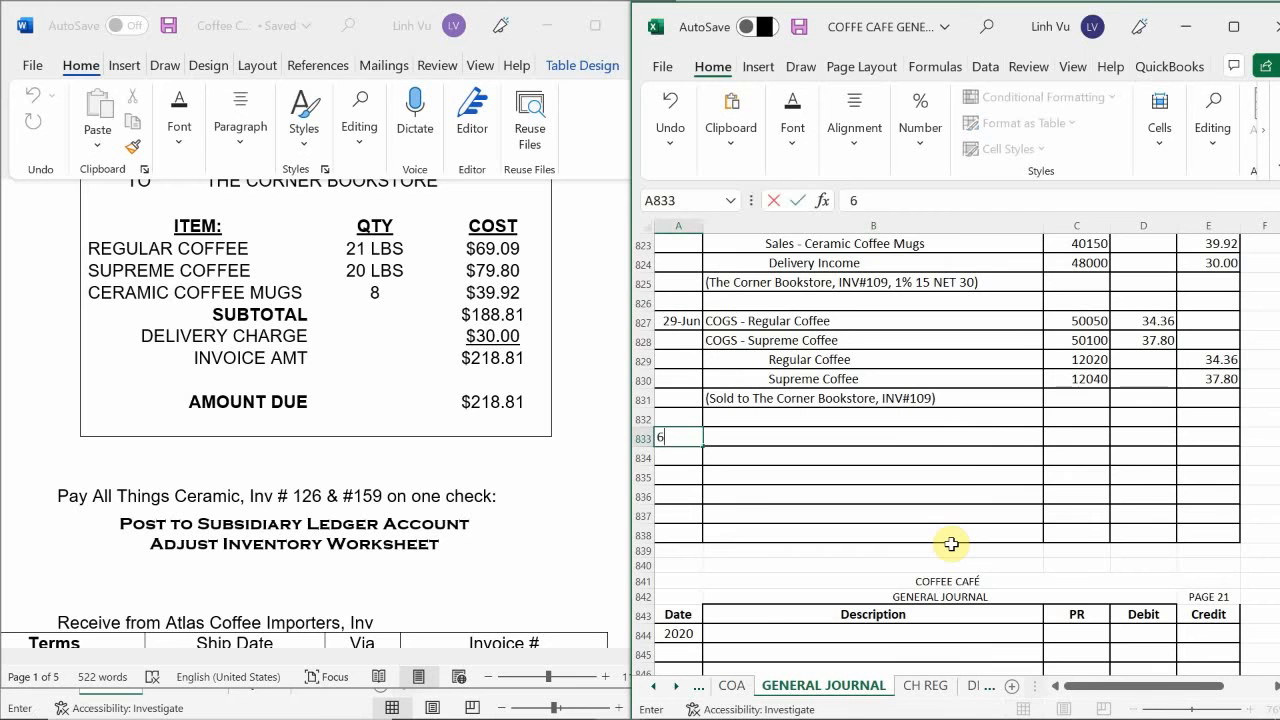
text(/29)
key(Return)
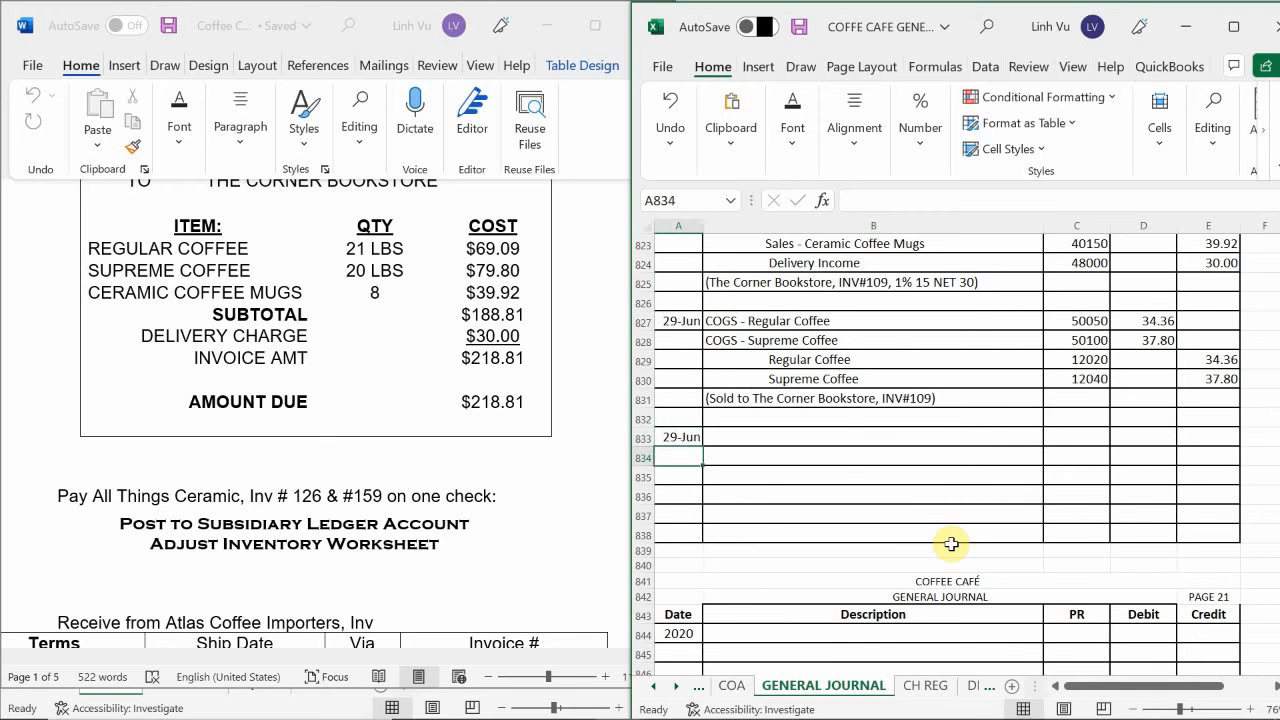
key(Right)
key(Up)
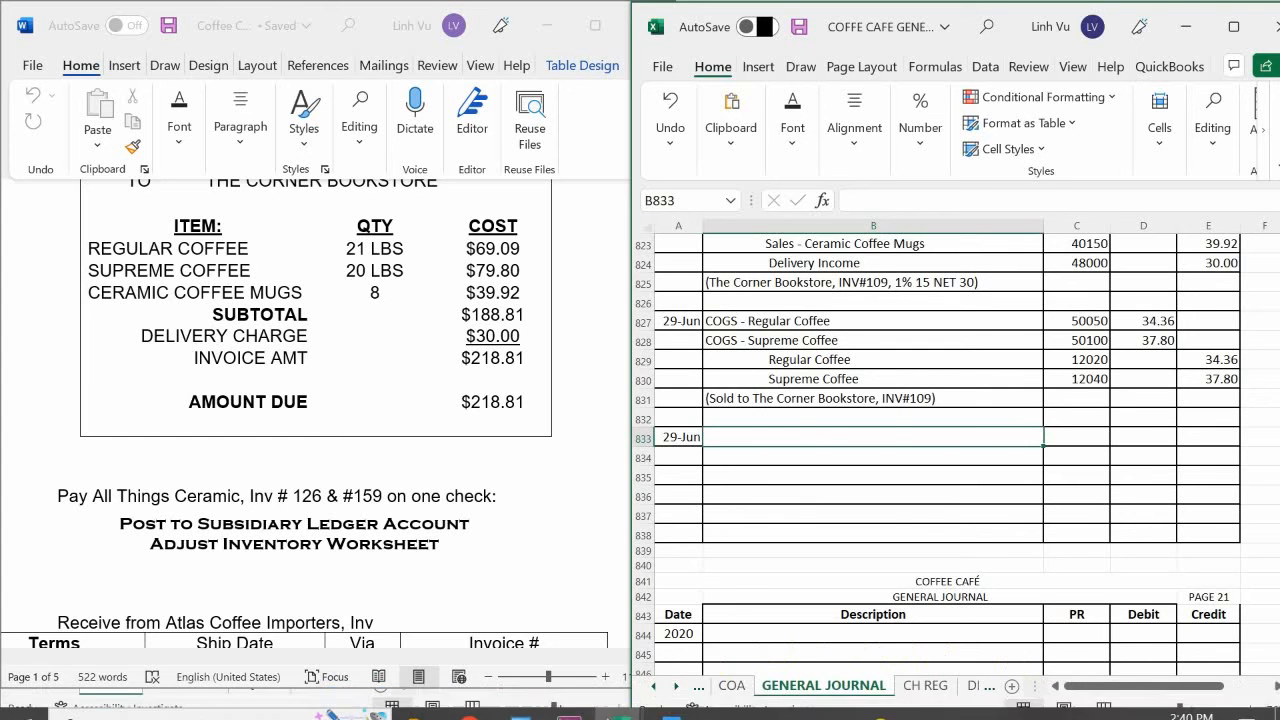
Examine All Things Ceramic's invoices 126 and 159 on the subsidiary ledger workbook's VENDORS sheet, then return to the payment instruction in Word.
click(617, 702)
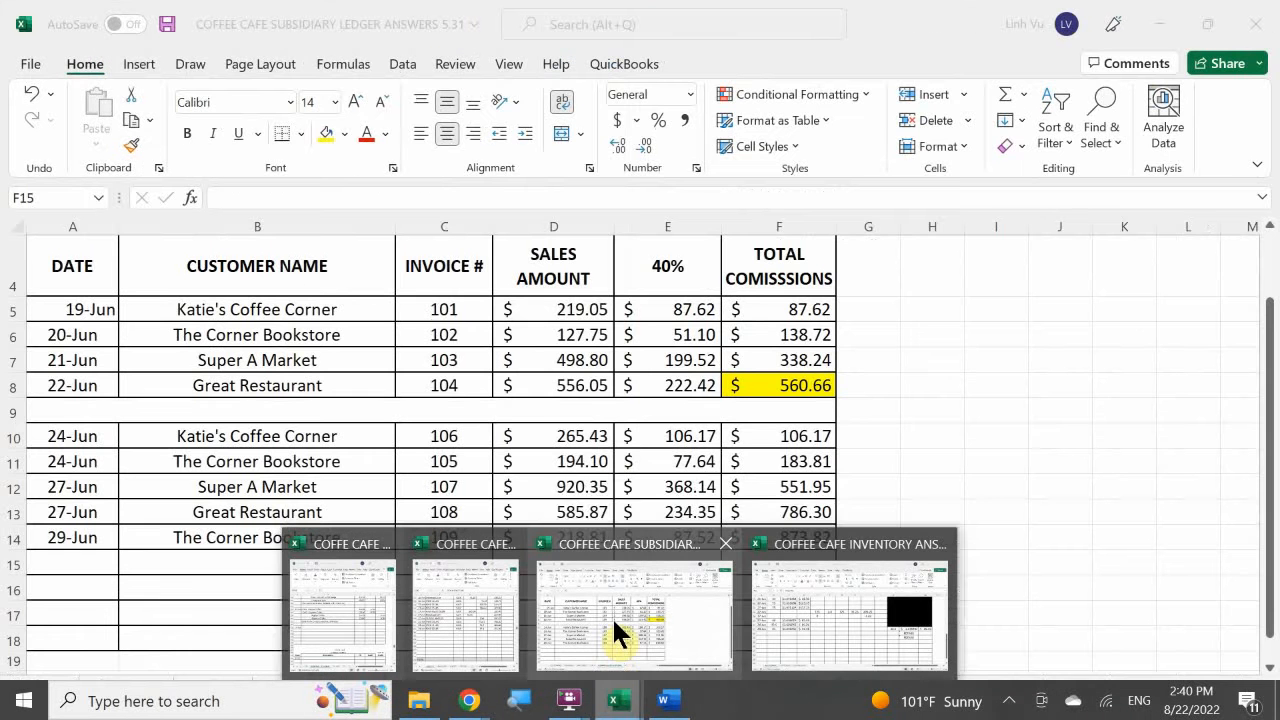
click(612, 616)
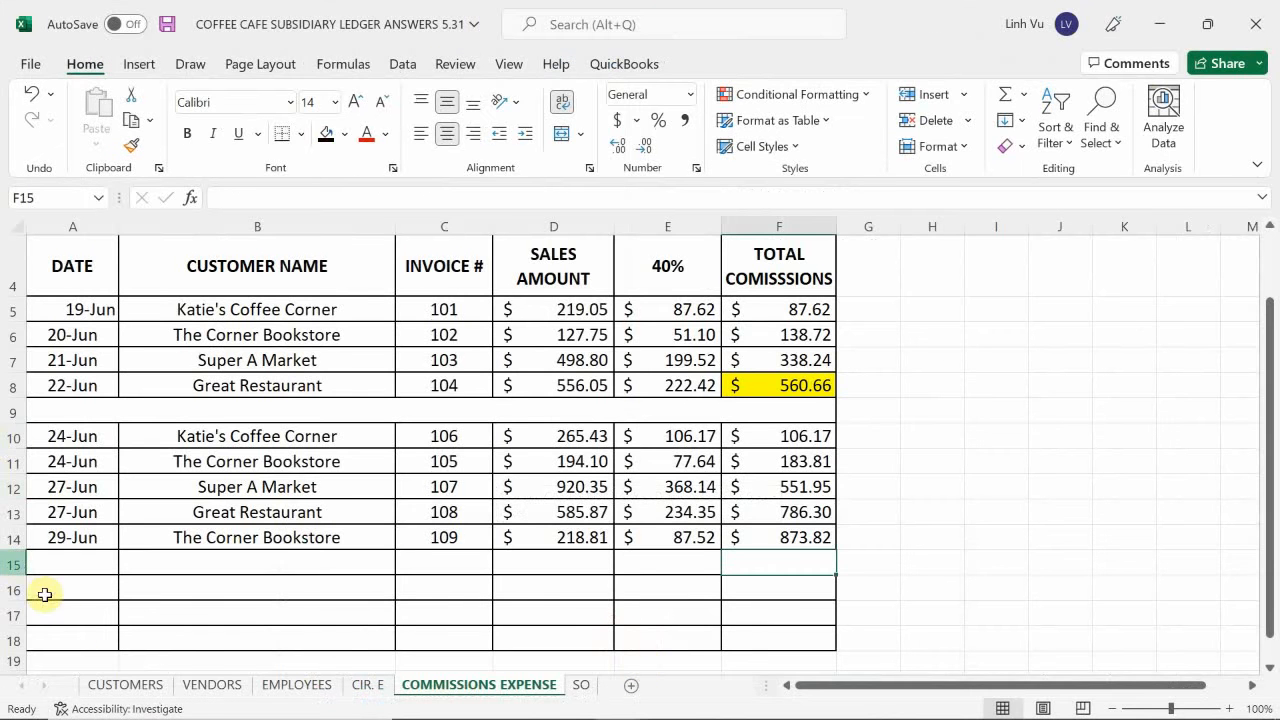
click(208, 685)
click(209, 589)
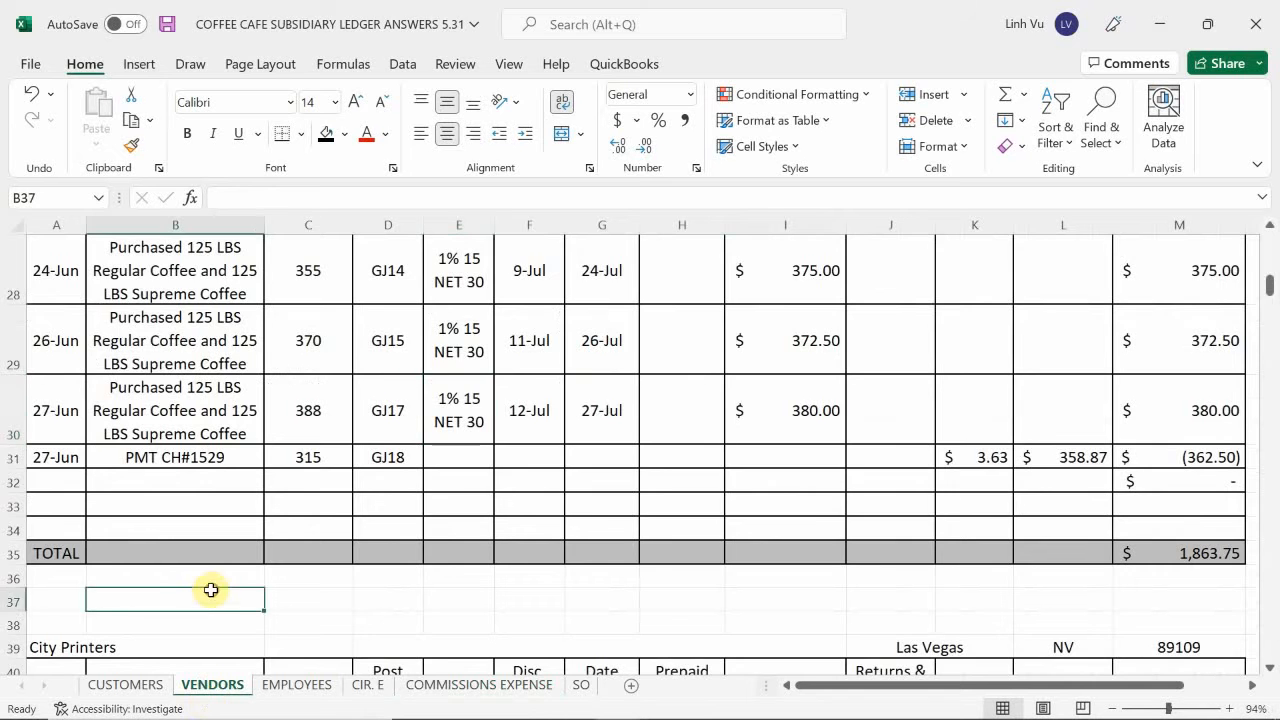
scroll(209, 589, up, 8)
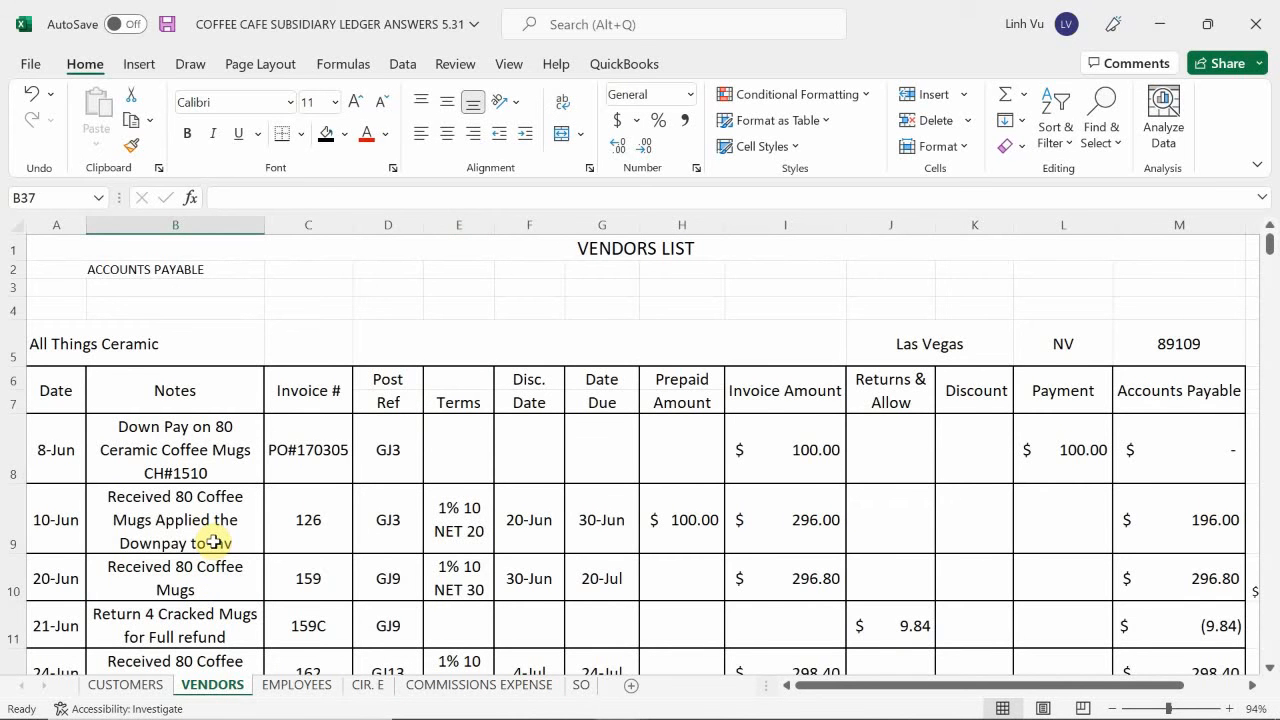
scroll(214, 541, down, 1)
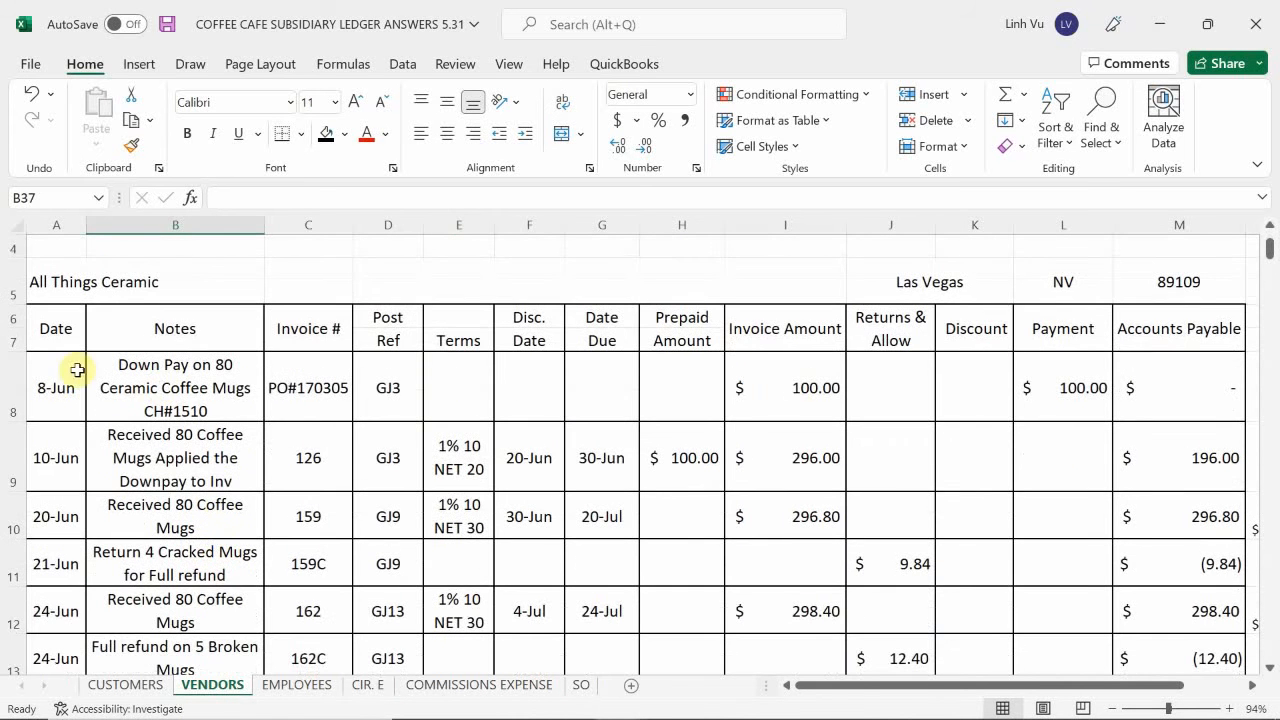
drag(47, 451, 1175, 513)
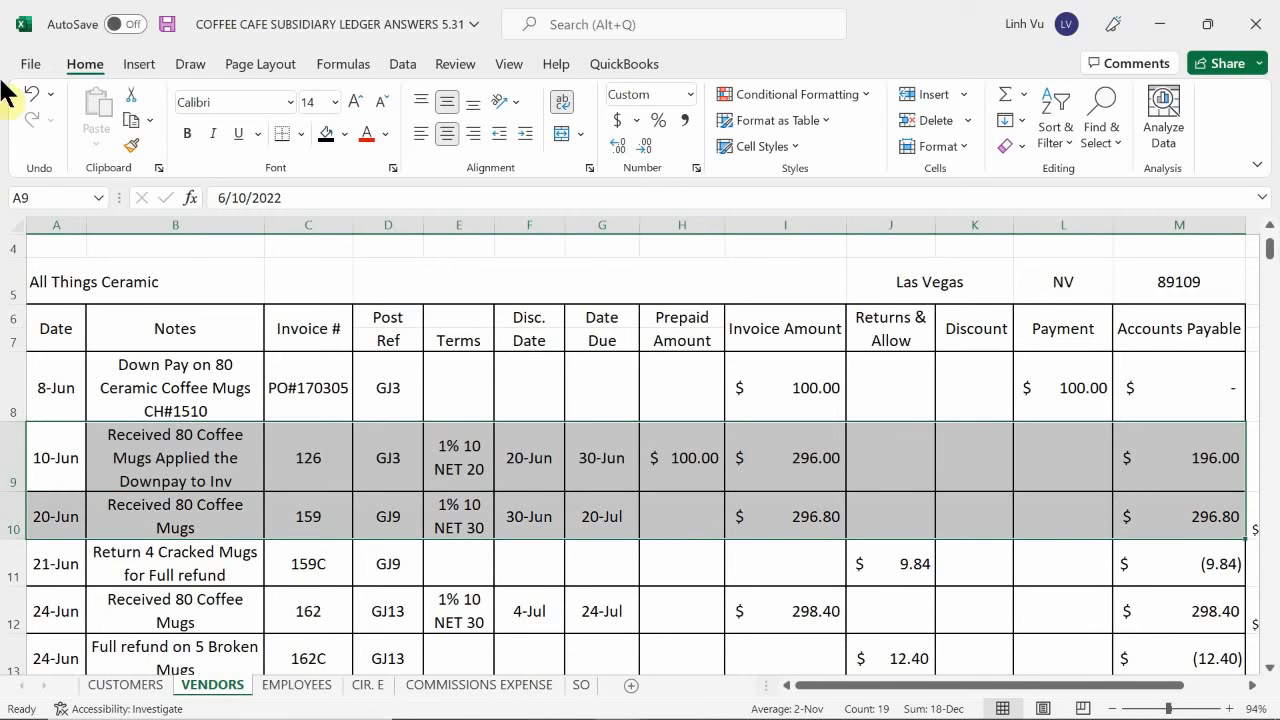
click(135, 505)
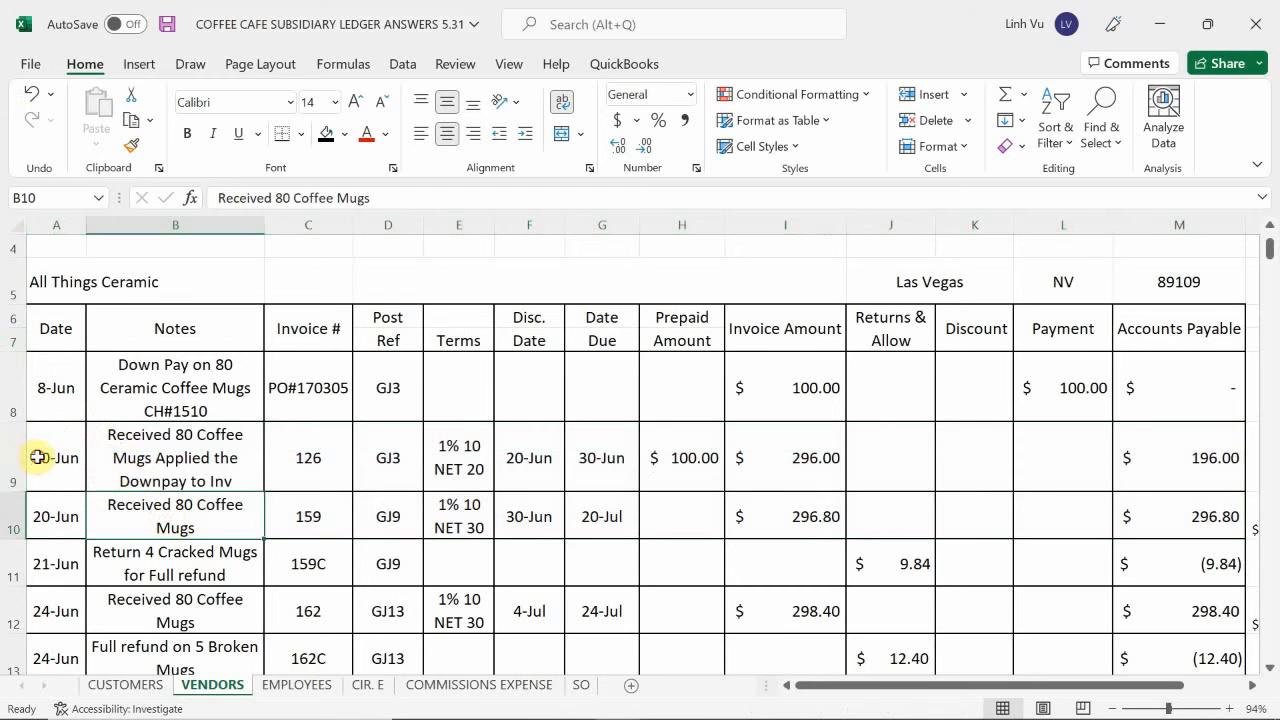
drag(37, 454, 311, 535)
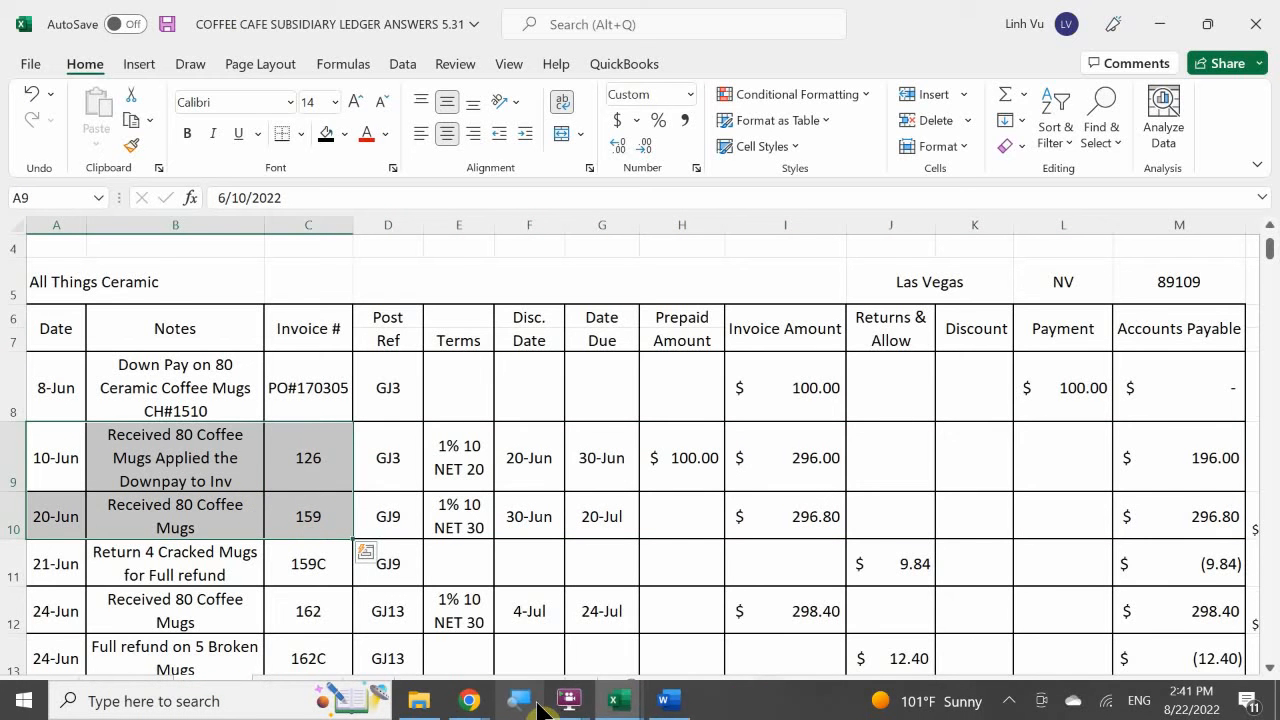
click(616, 700)
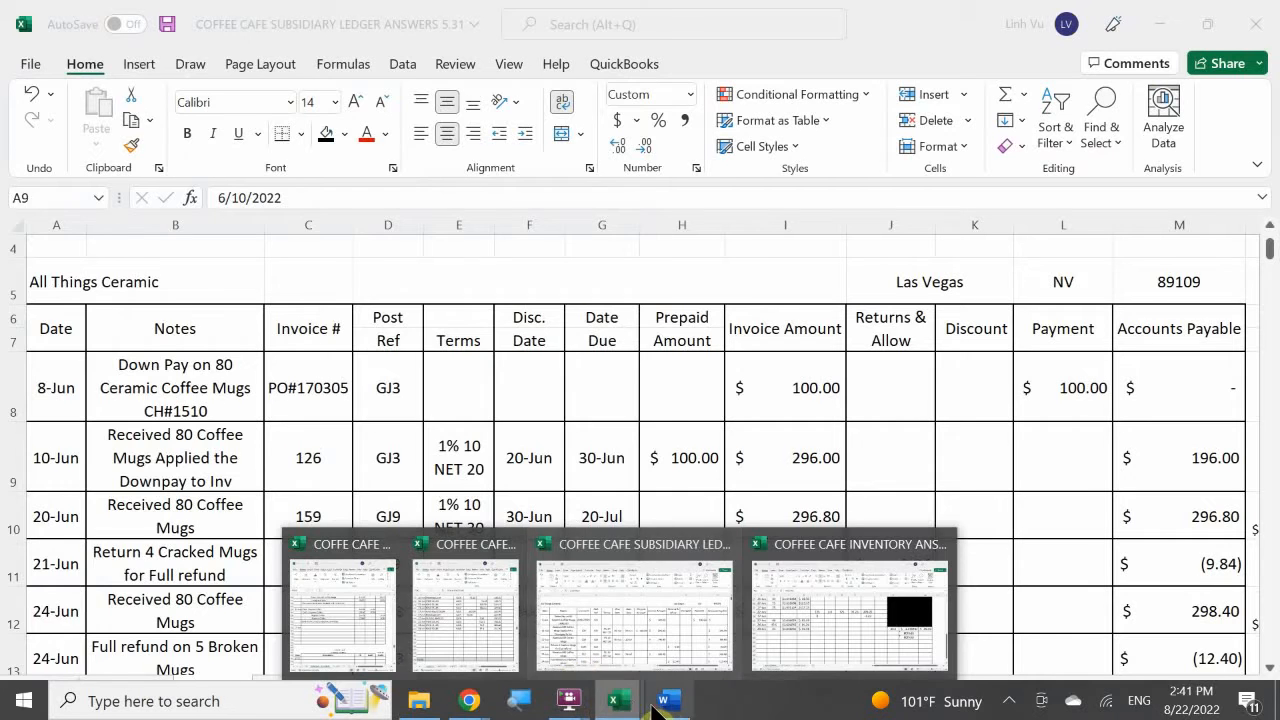
click(663, 702)
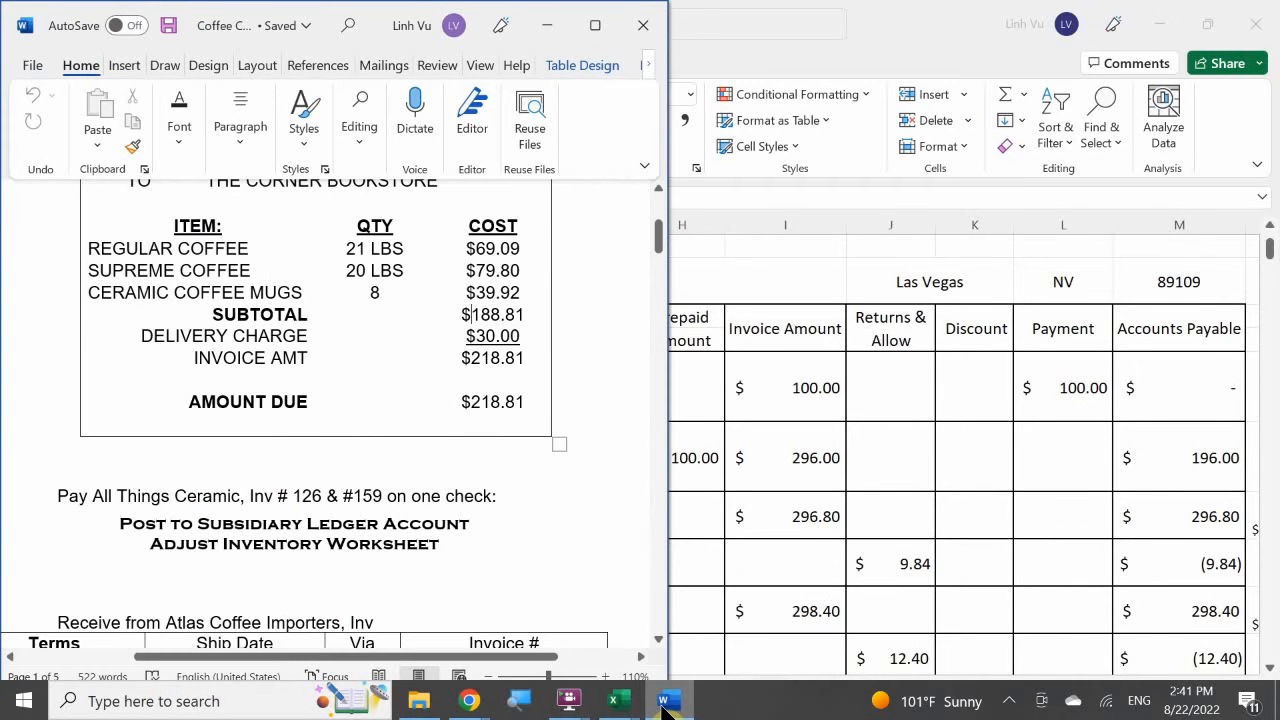
Return to the subsidiary ledger's VENDORS sheet and fill All Things Ceramic's rows for invoices 126, 159 and 159C (A9:M11) with yellow.
click(663, 702)
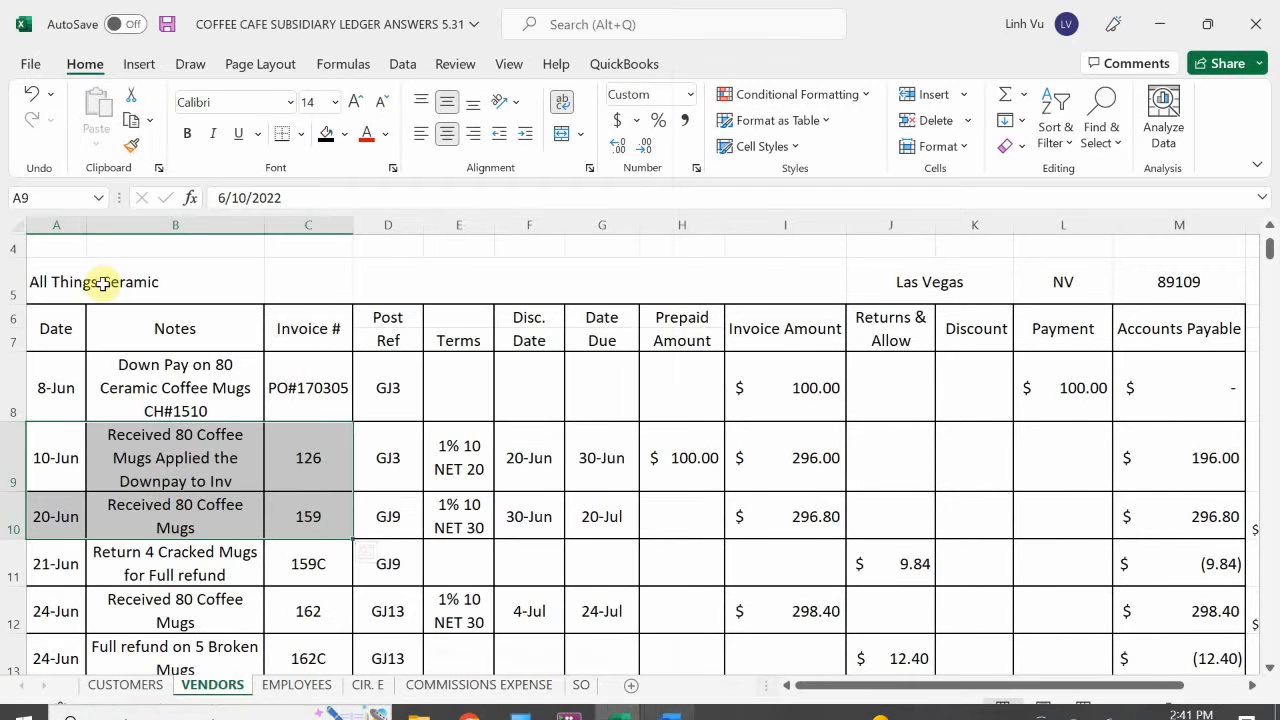
click(171, 478)
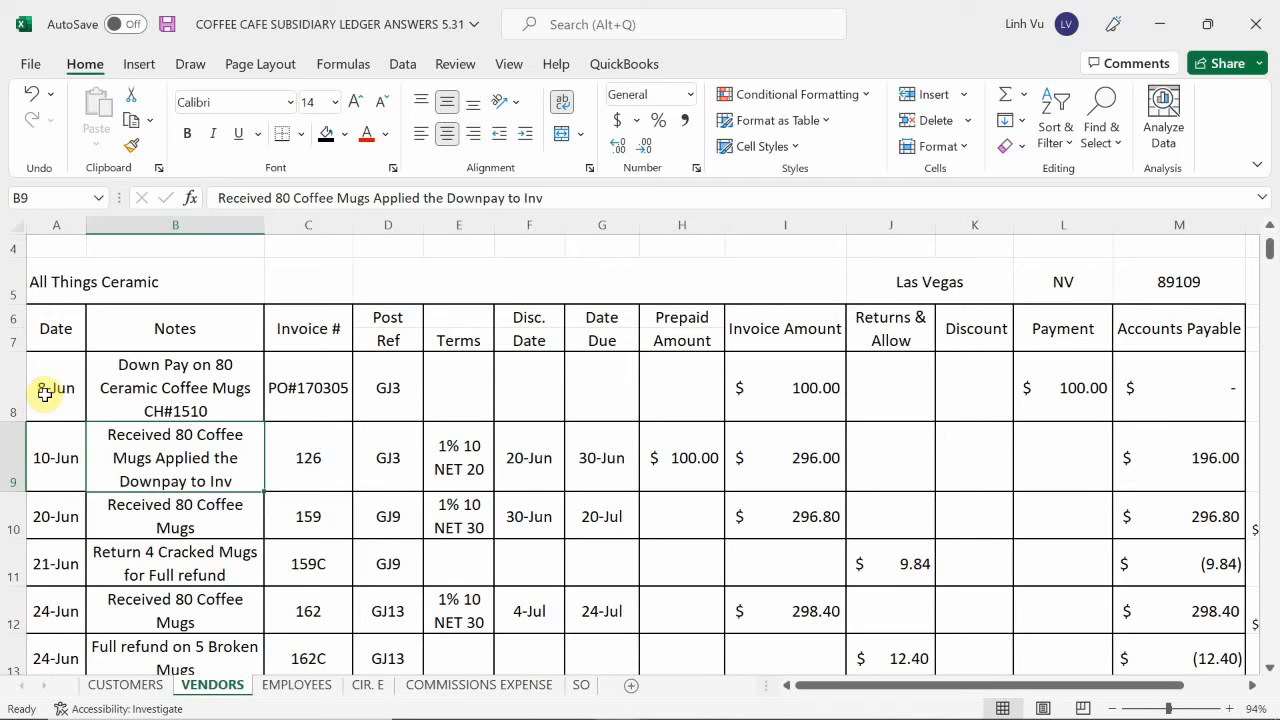
click(70, 455)
drag(70, 455, 1155, 572)
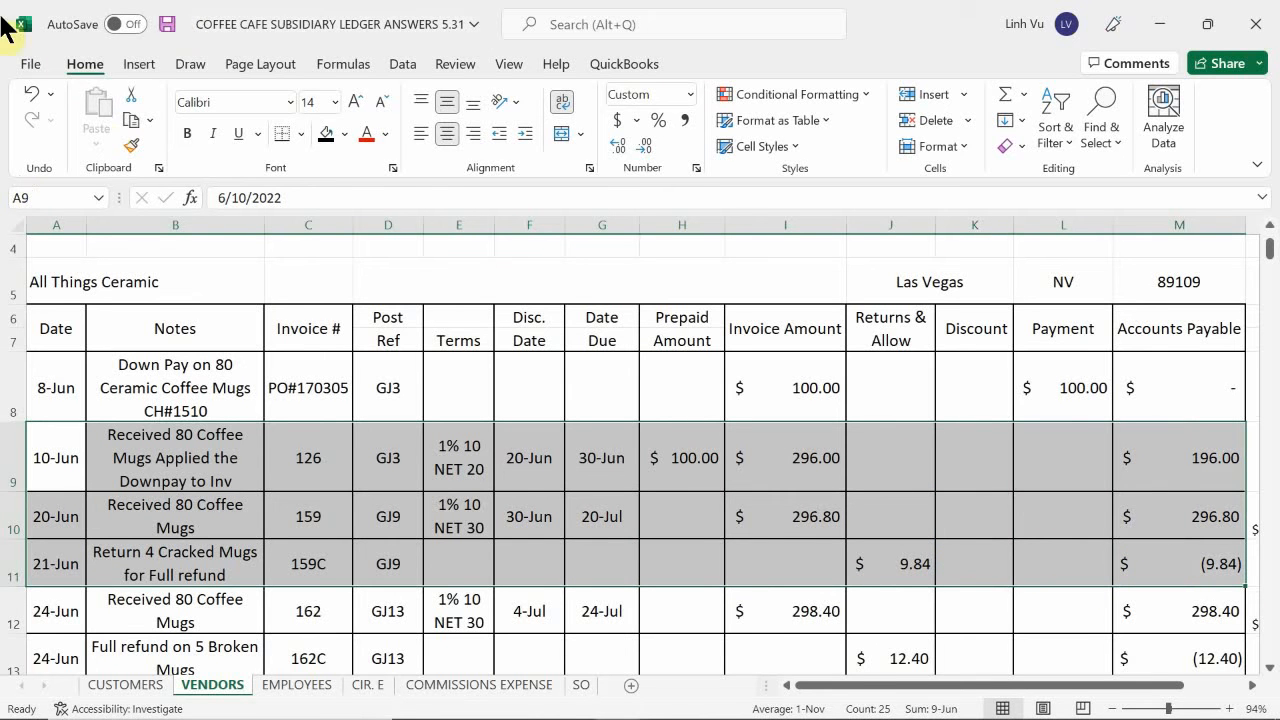
click(343, 133)
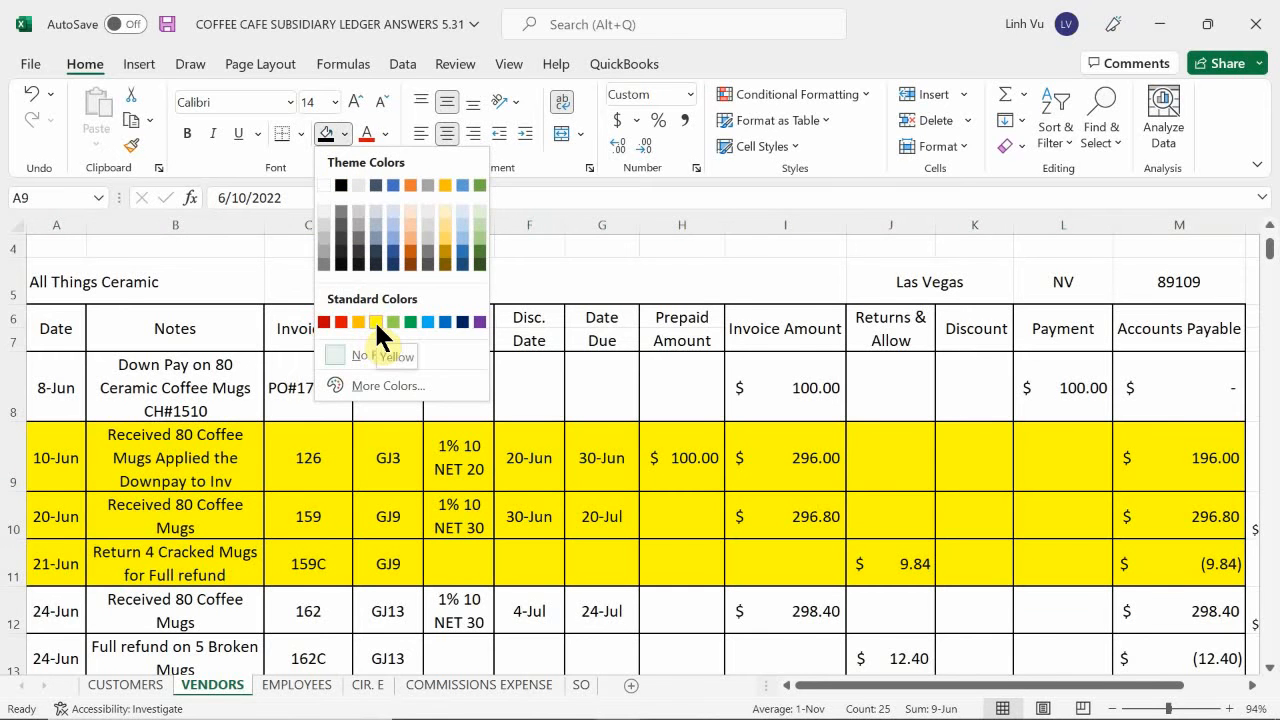
click(374, 321)
click(388, 505)
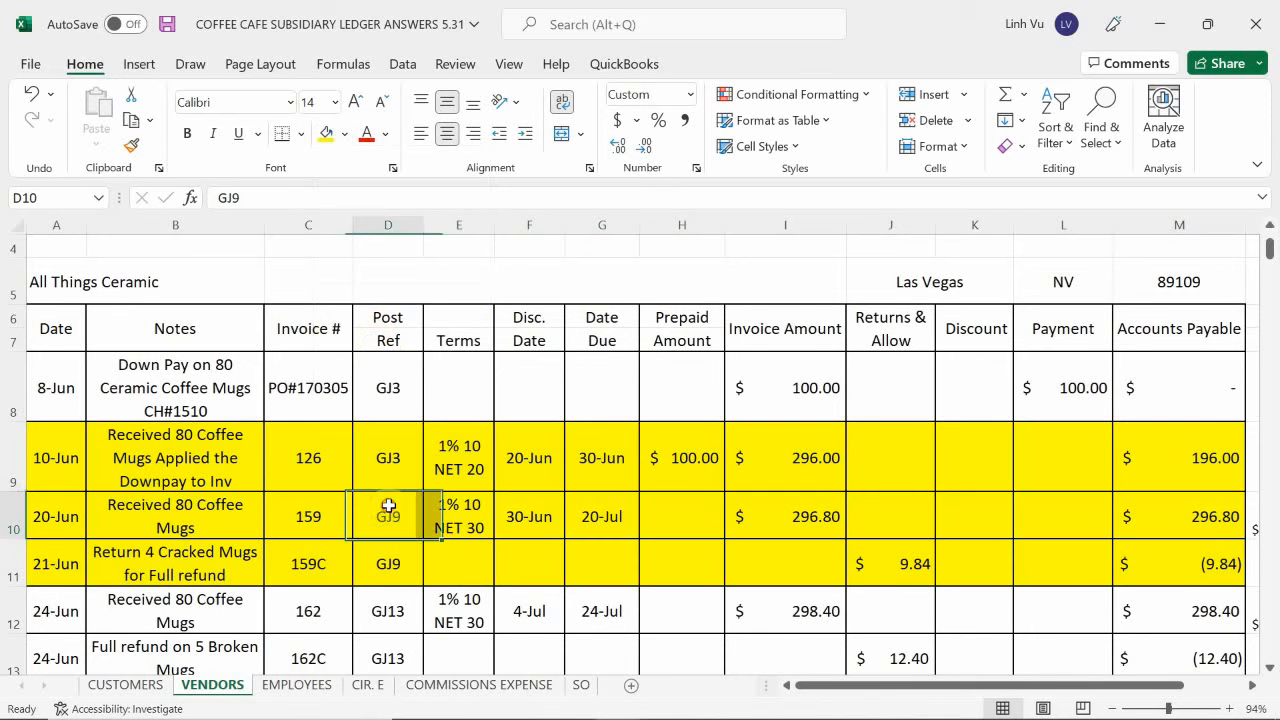
click(622, 436)
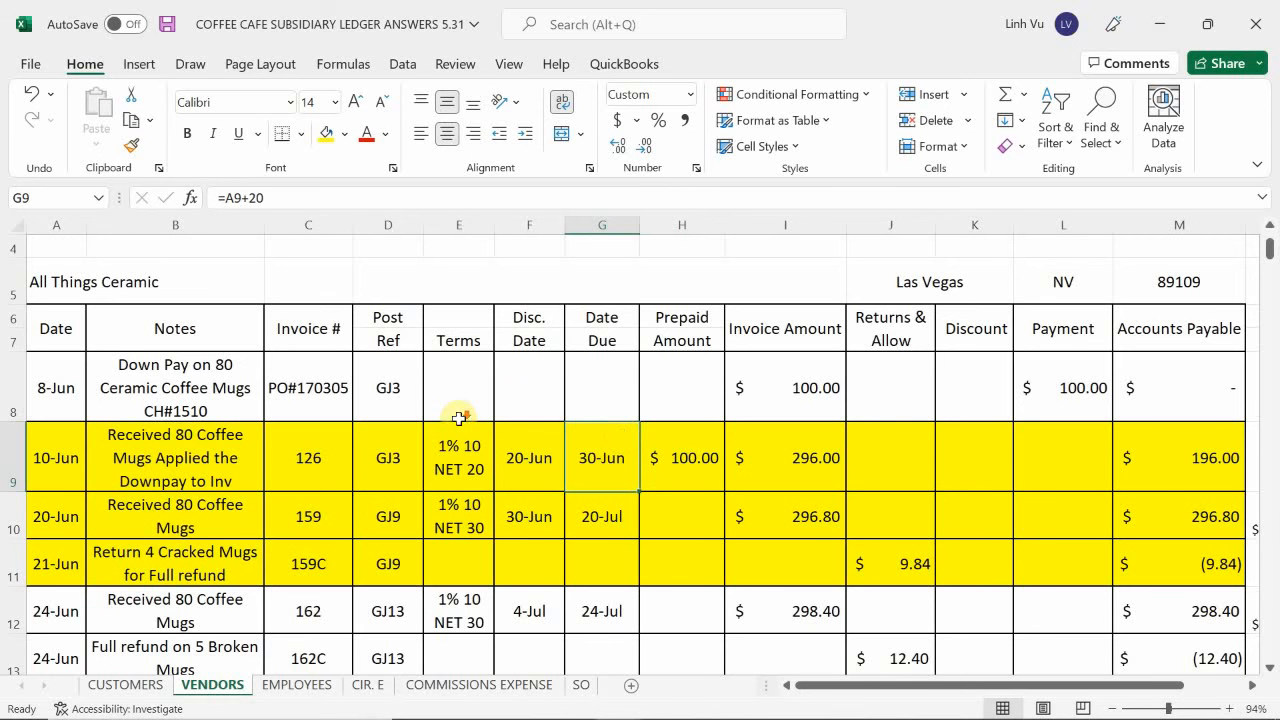
Insert a blank row at row 16 of All Things Ceramic's ledger and enter the date 6/29 in A16.
scroll(591, 437, down, 2)
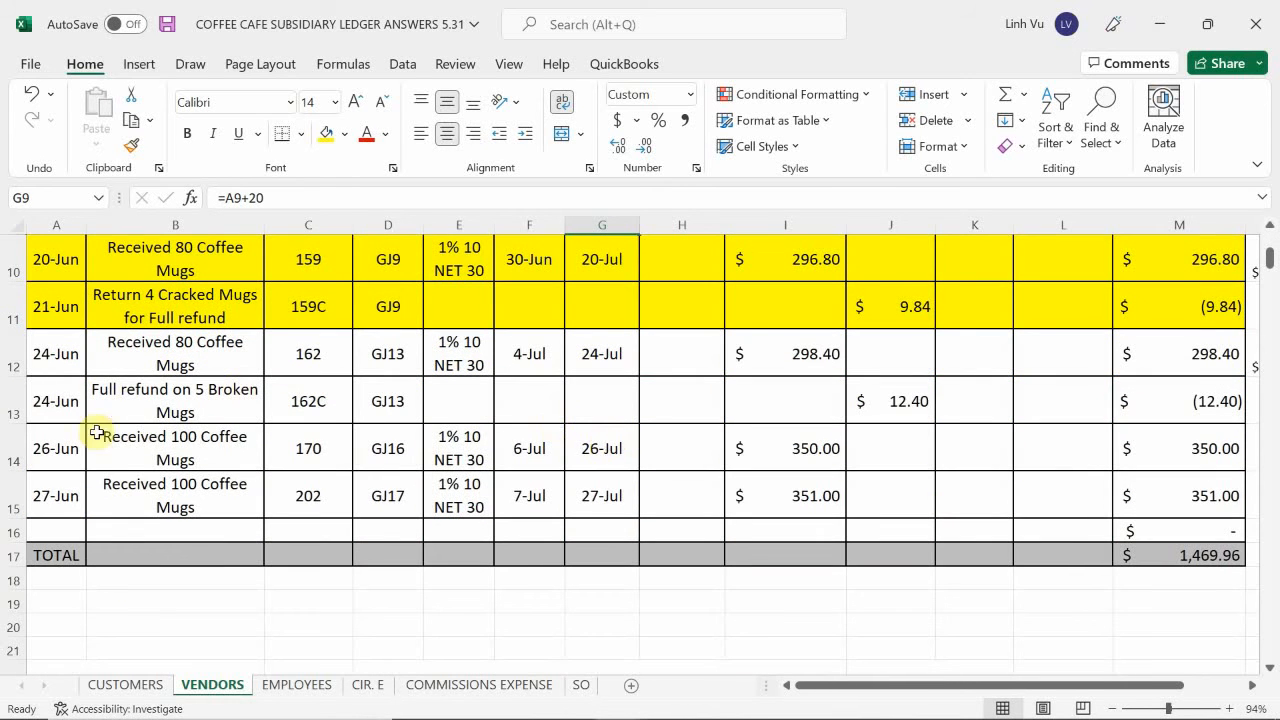
right_click(14, 530)
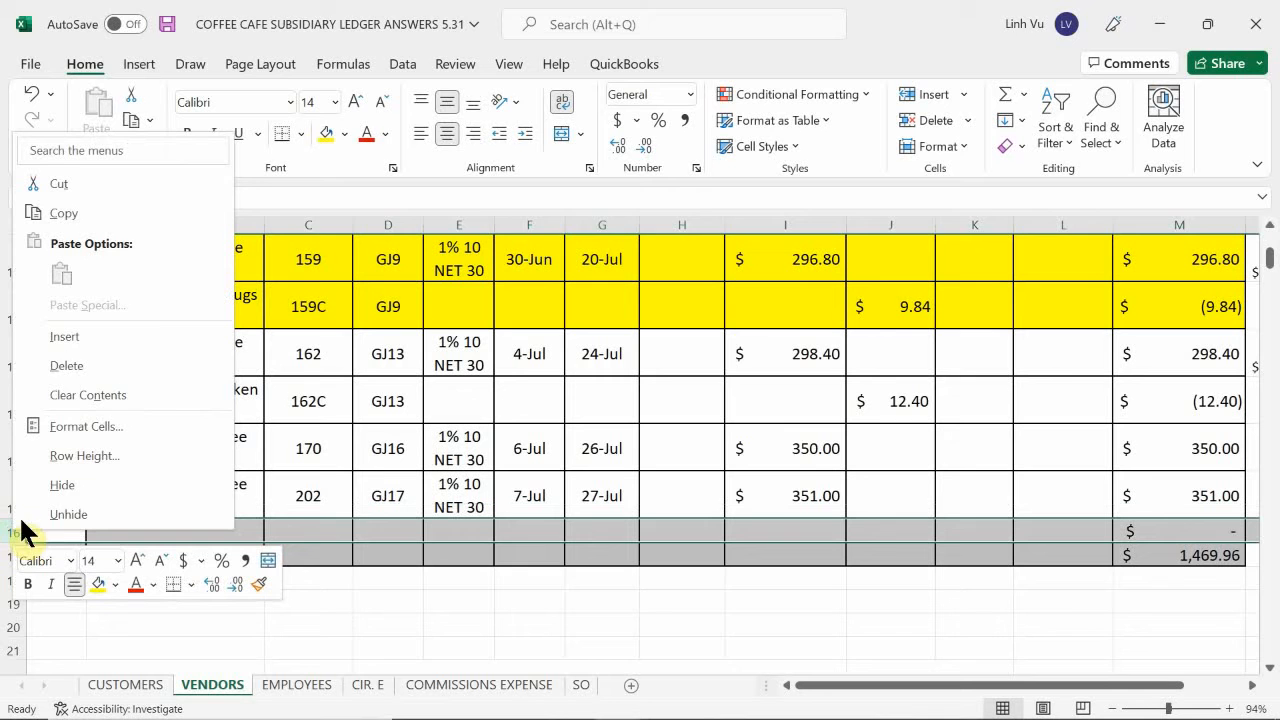
click(69, 338)
click(49, 536)
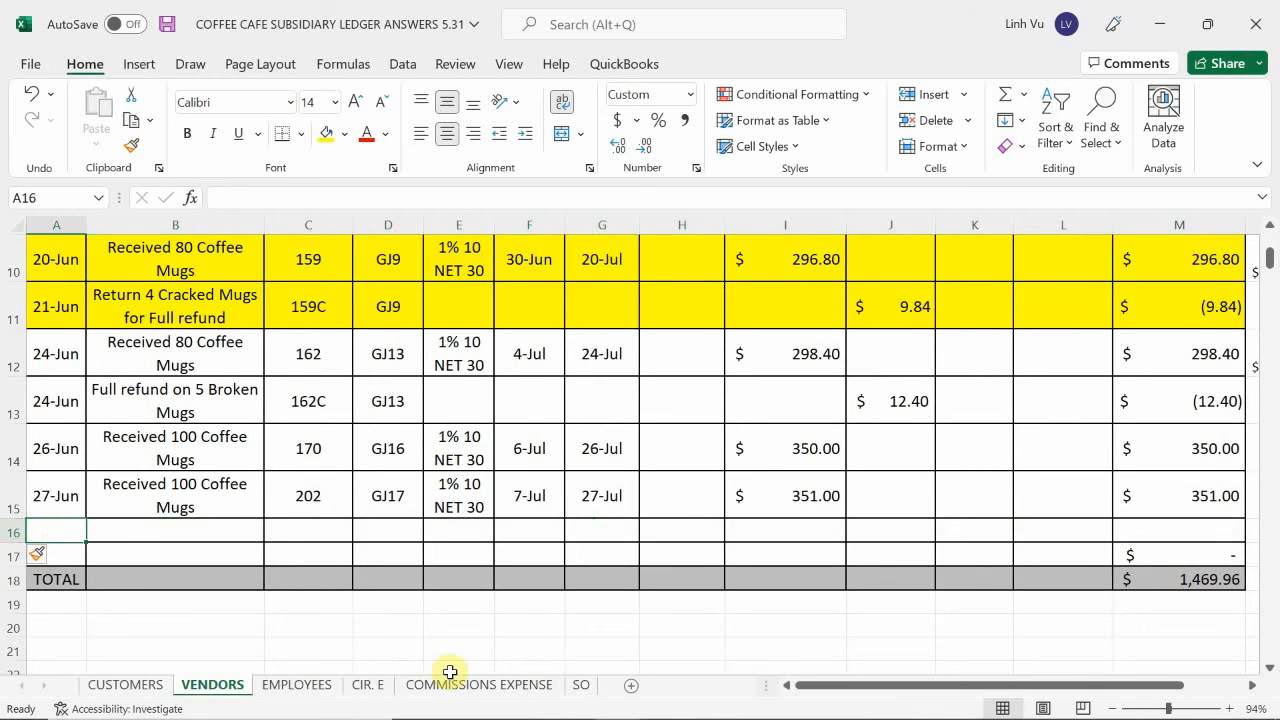
key(Up)
key(Down)
text(6/2)
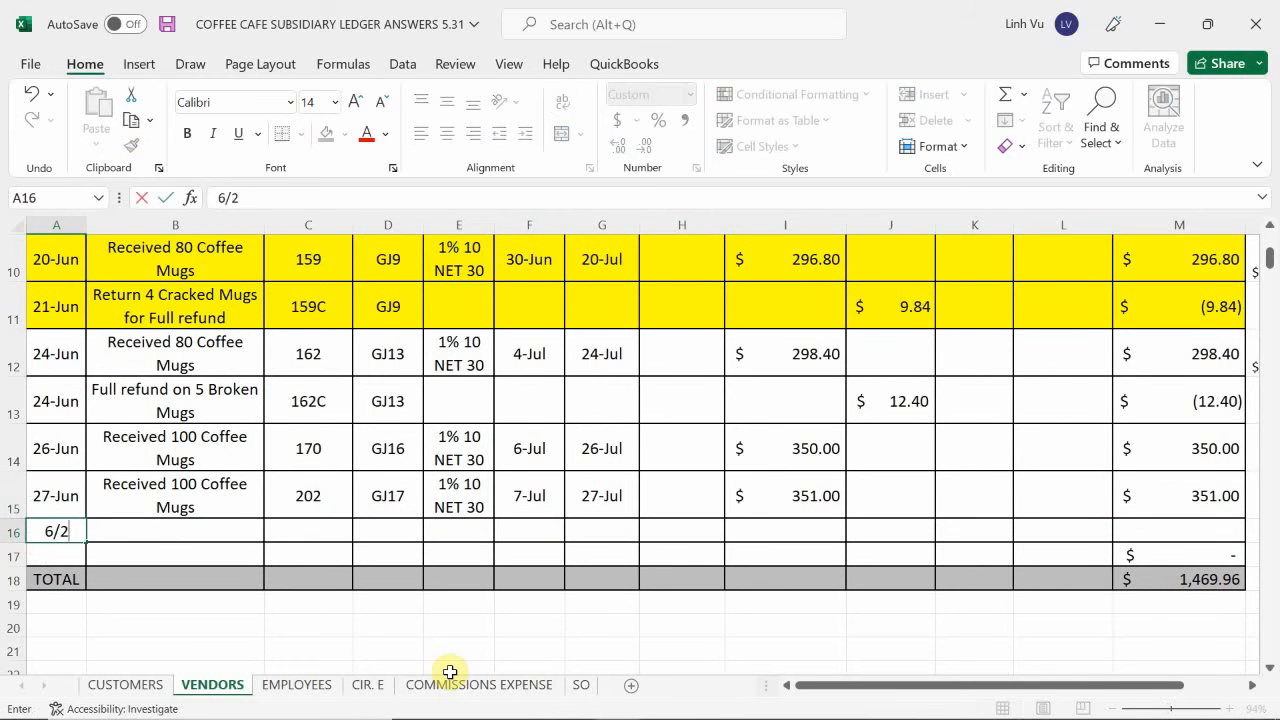
text(9)
key(Return)
Enter 126 & 159 as the invoice number in C16 and GJ20 as the posting reference in D16.
key(Right)
key(Up)
key(Right)
key(Right)
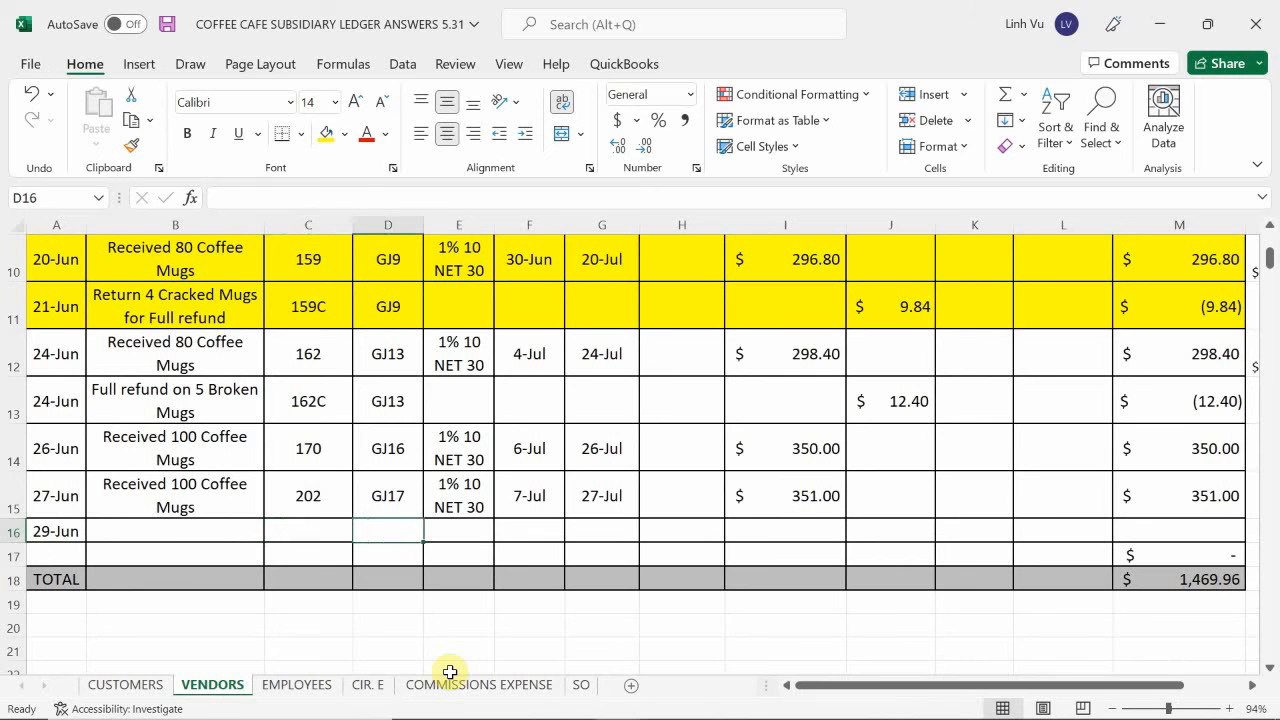
key(Left)
text(1)
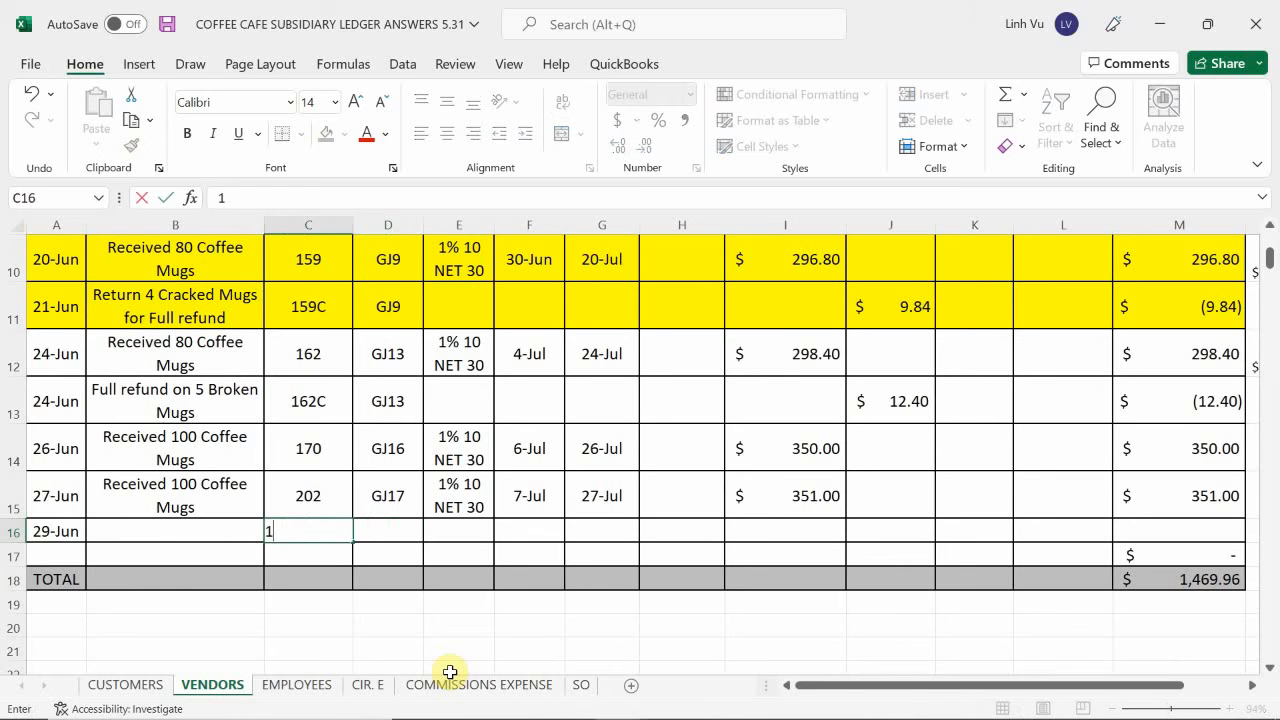
text(26 & 159)
key(Return)
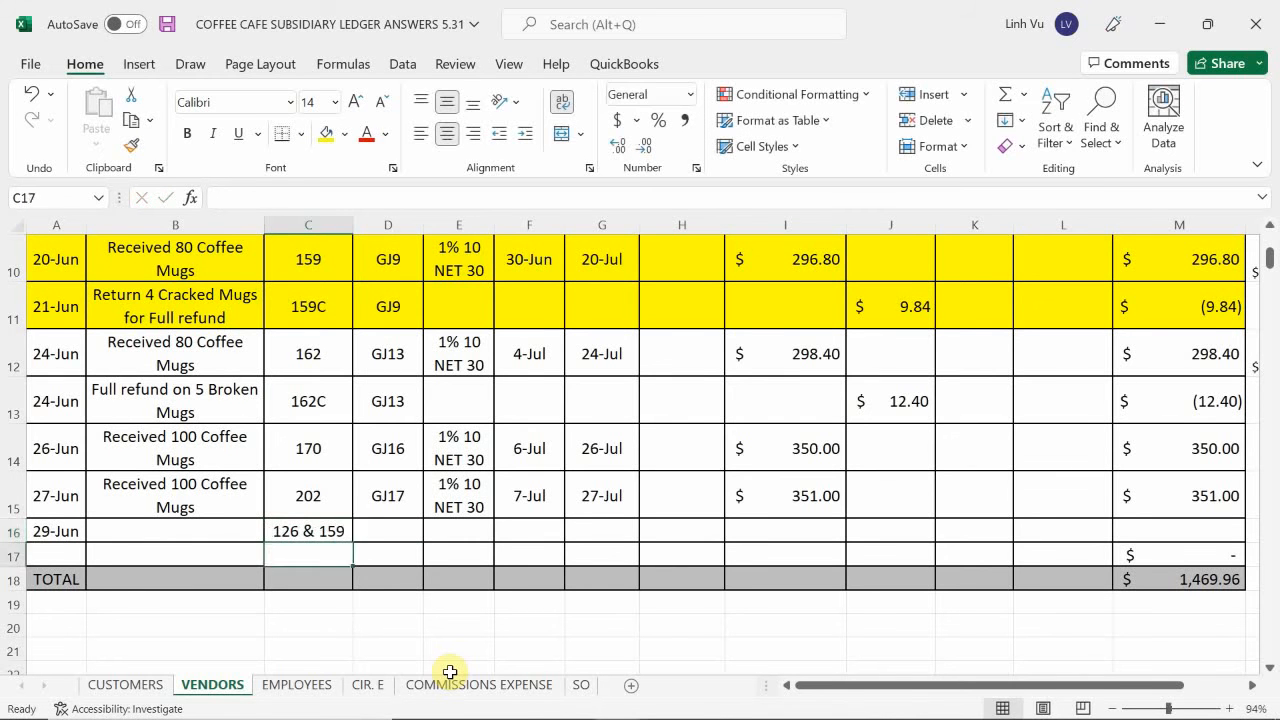
key(Right)
key(Up)
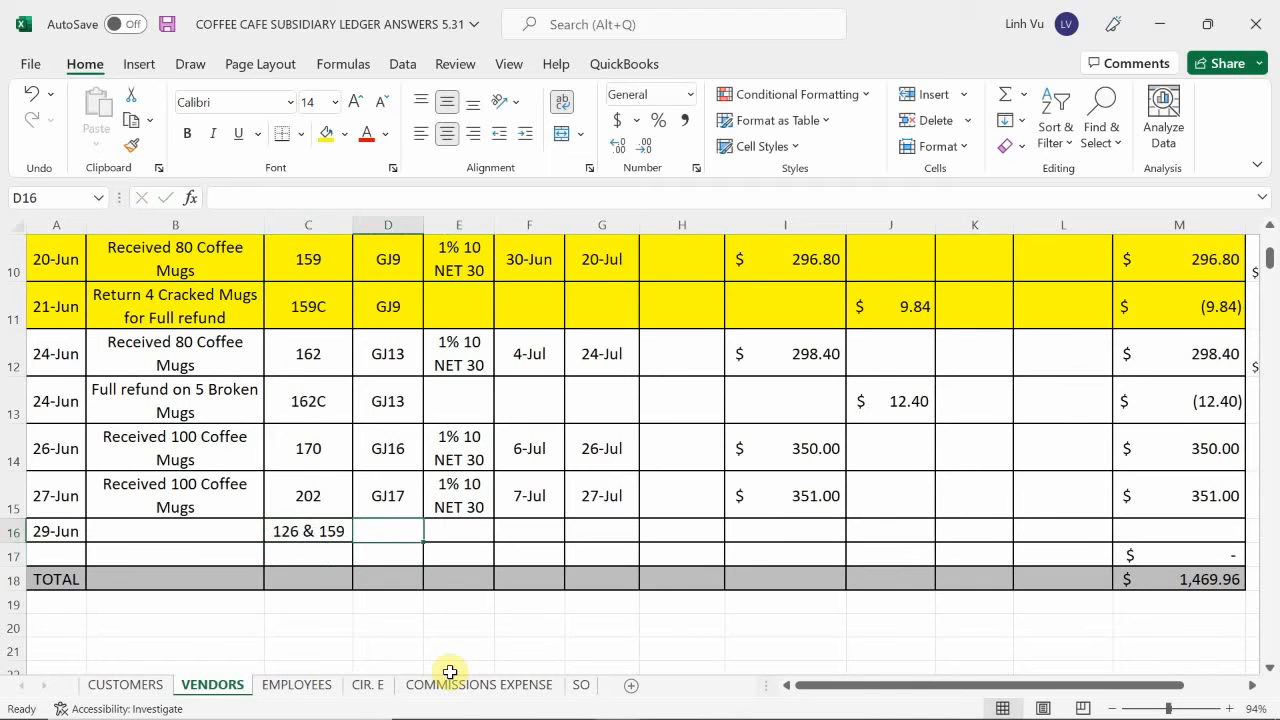
text(GJ20)
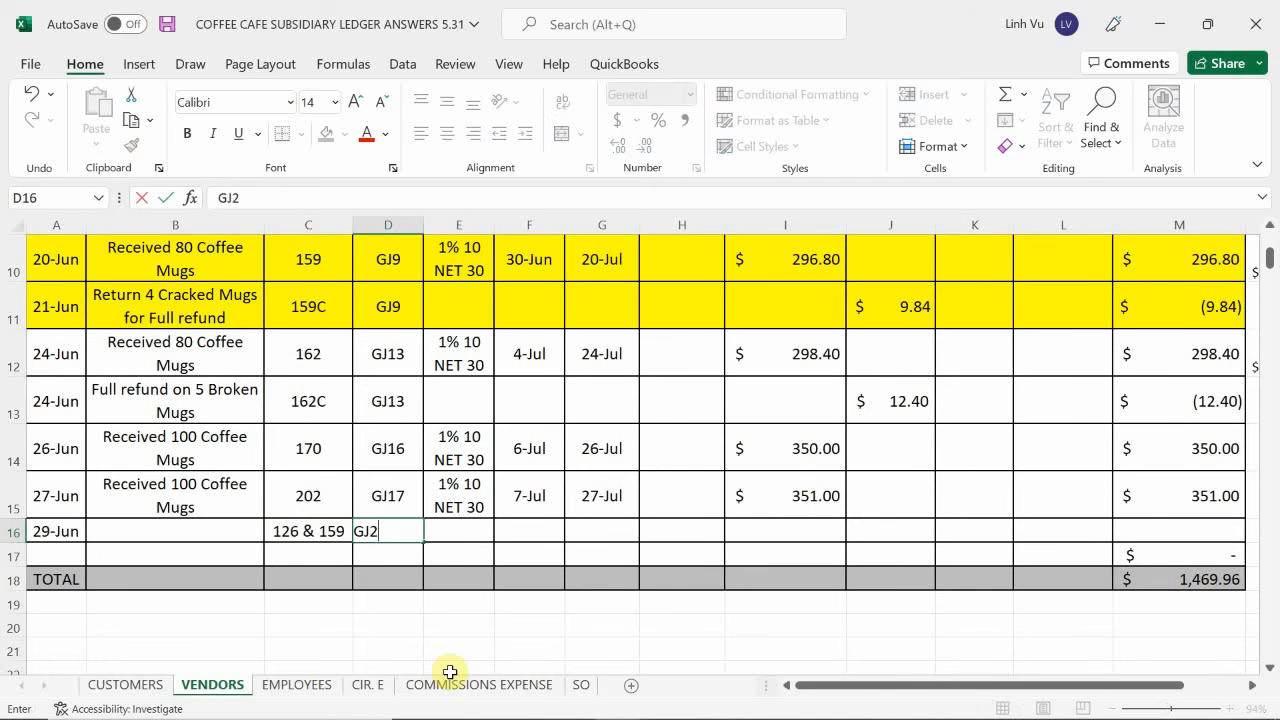
key(Return)
Review the highlighted ceramic invoices, examine mug purchase and freight costs on the inventory workbook's COFFEE MUGS sheet, and return to the VENDORS sheet.
key(Right)
key(Up)
key(Right)
key(Right)
key(Right)
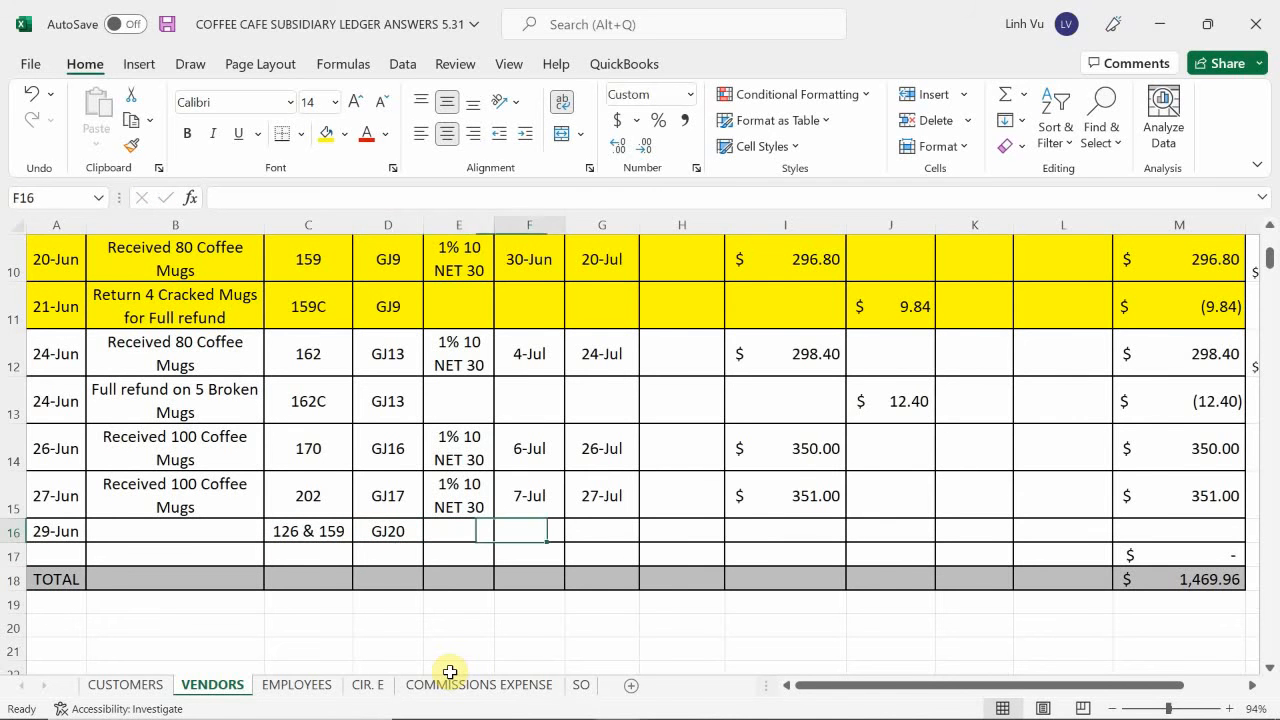
key(Right)
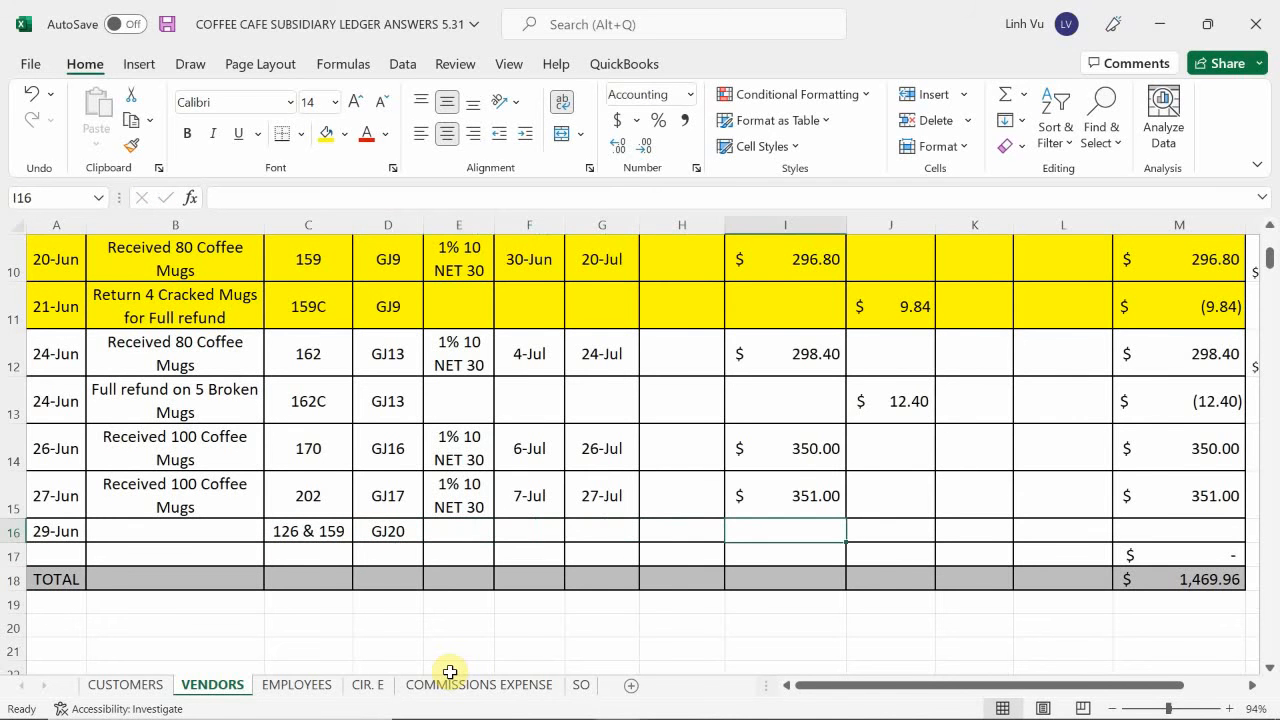
scroll(960, 415, up, 3)
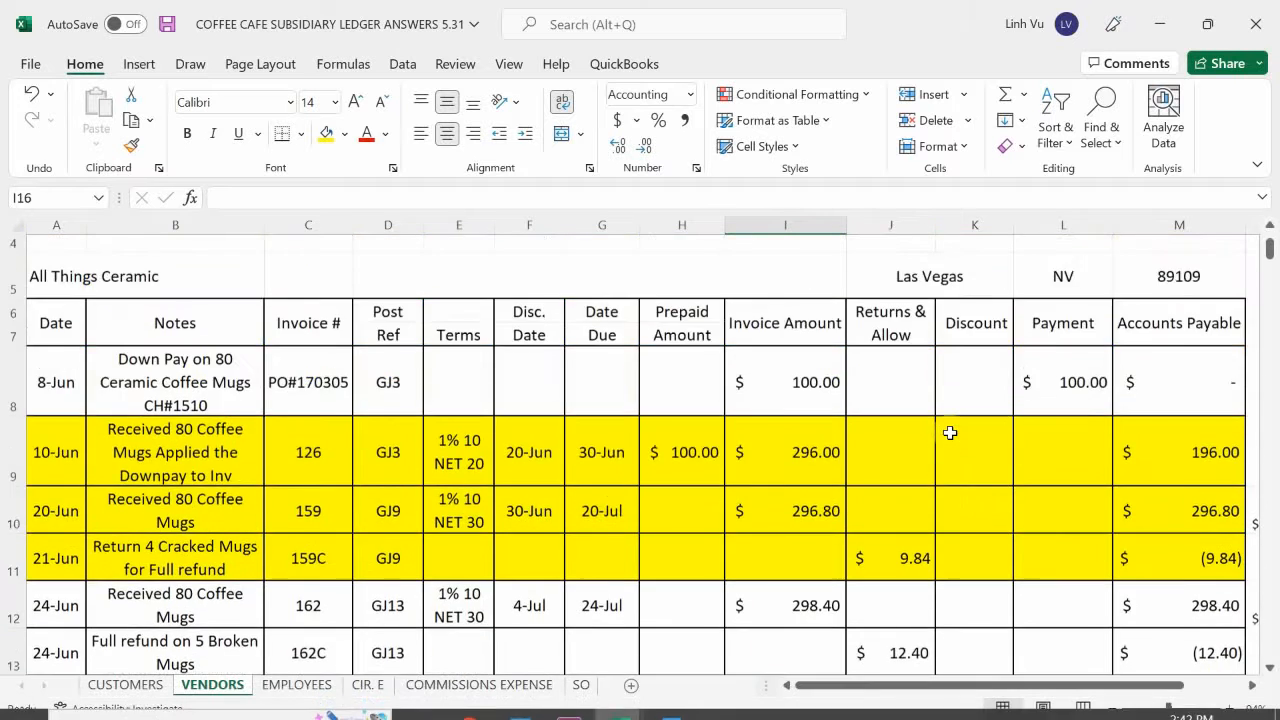
scroll(962, 414, down, 4)
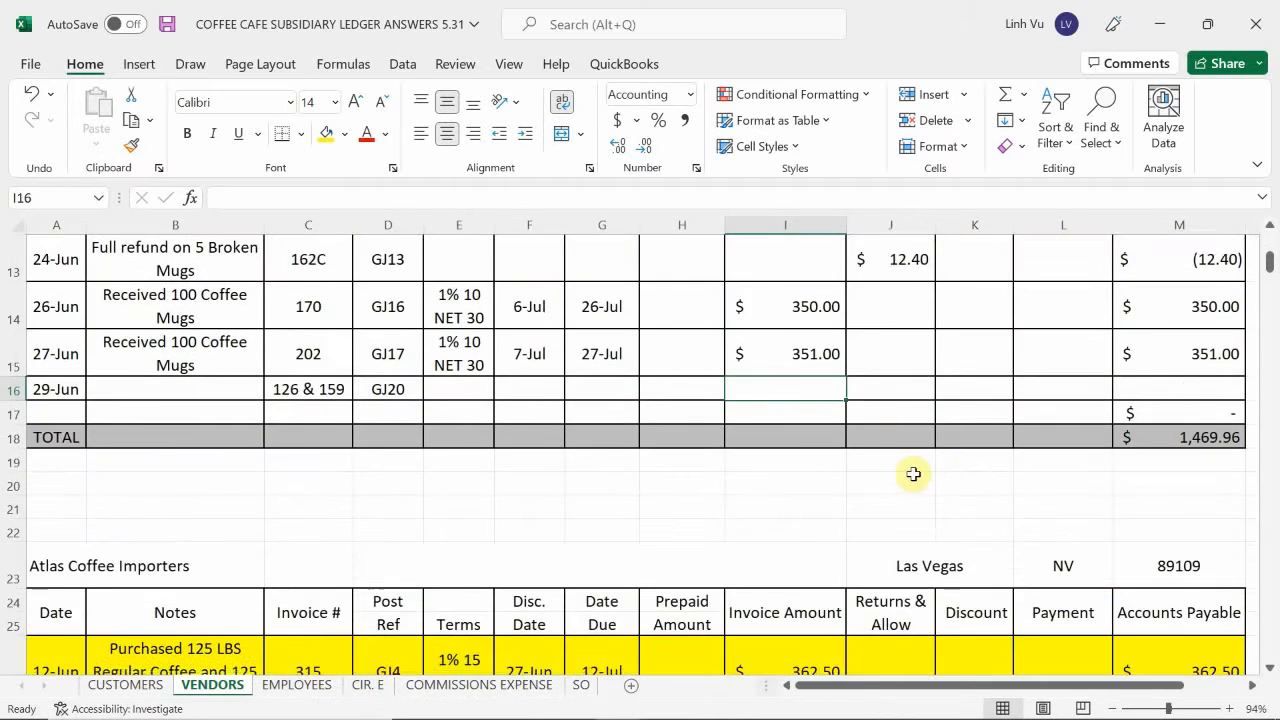
scroll(913, 474, up, 1)
click(972, 492)
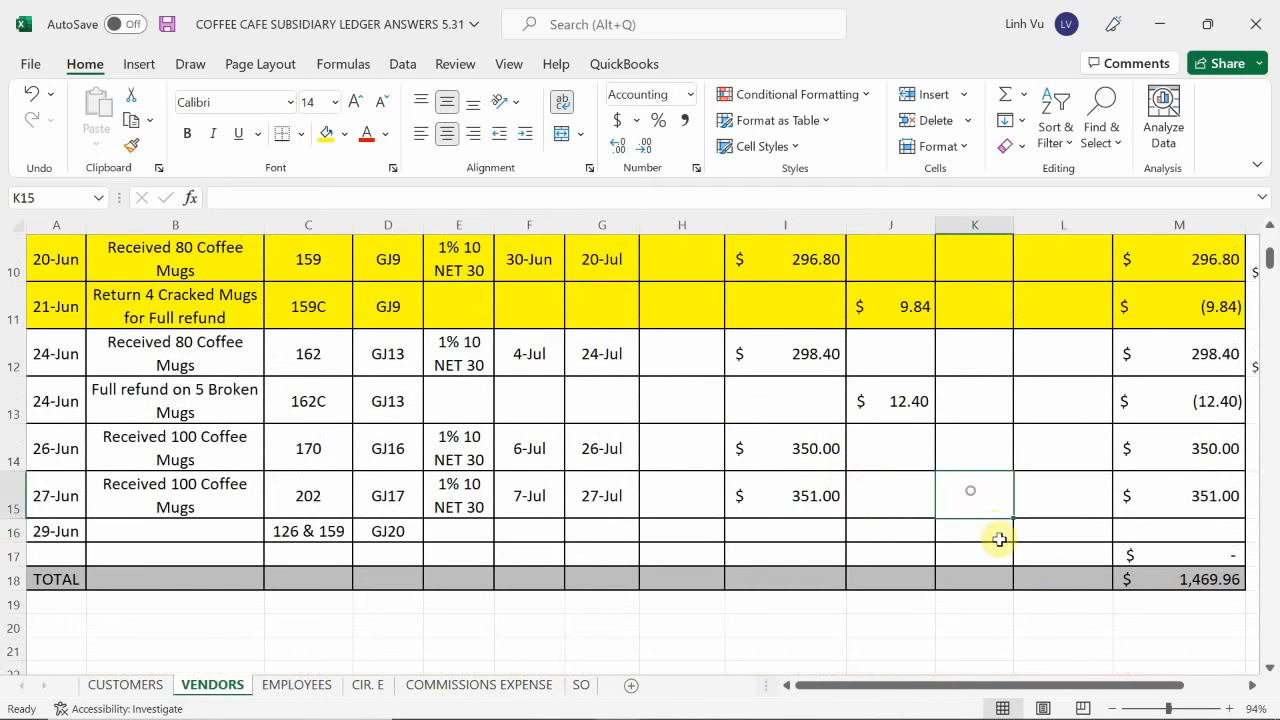
scroll(982, 514, up, 1)
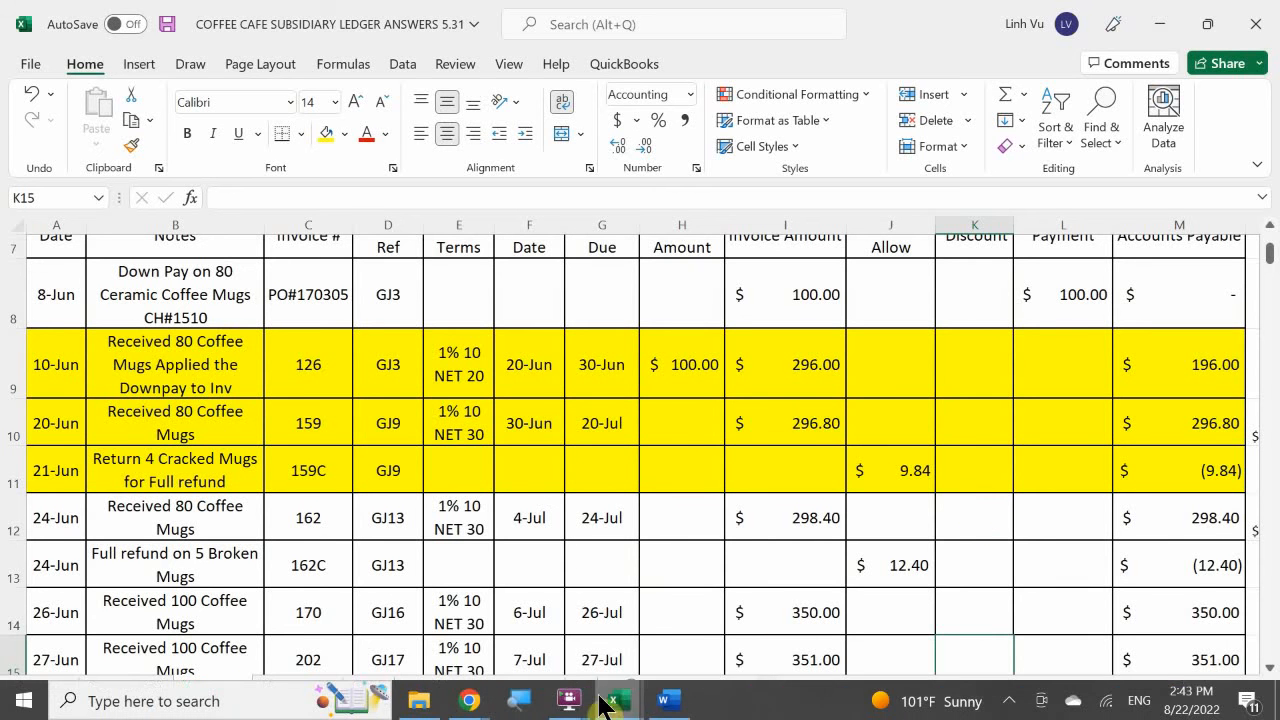
mouse_move(605, 708)
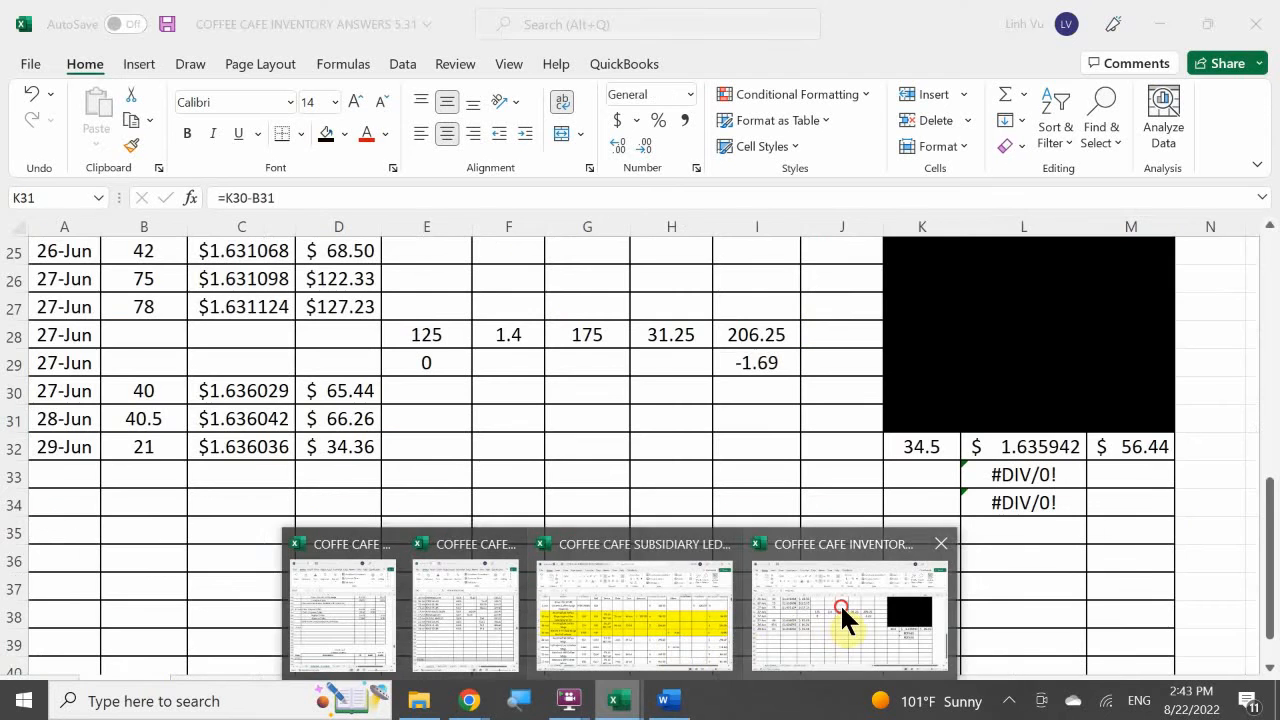
click(842, 610)
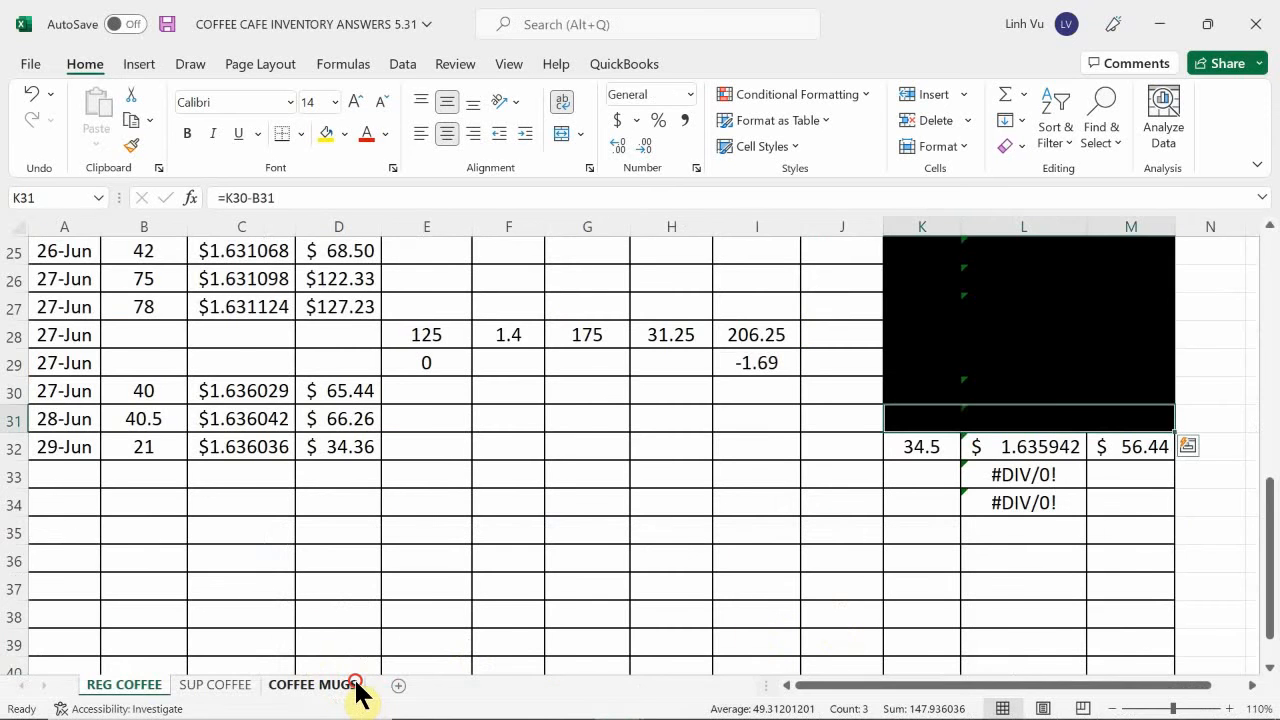
click(350, 688)
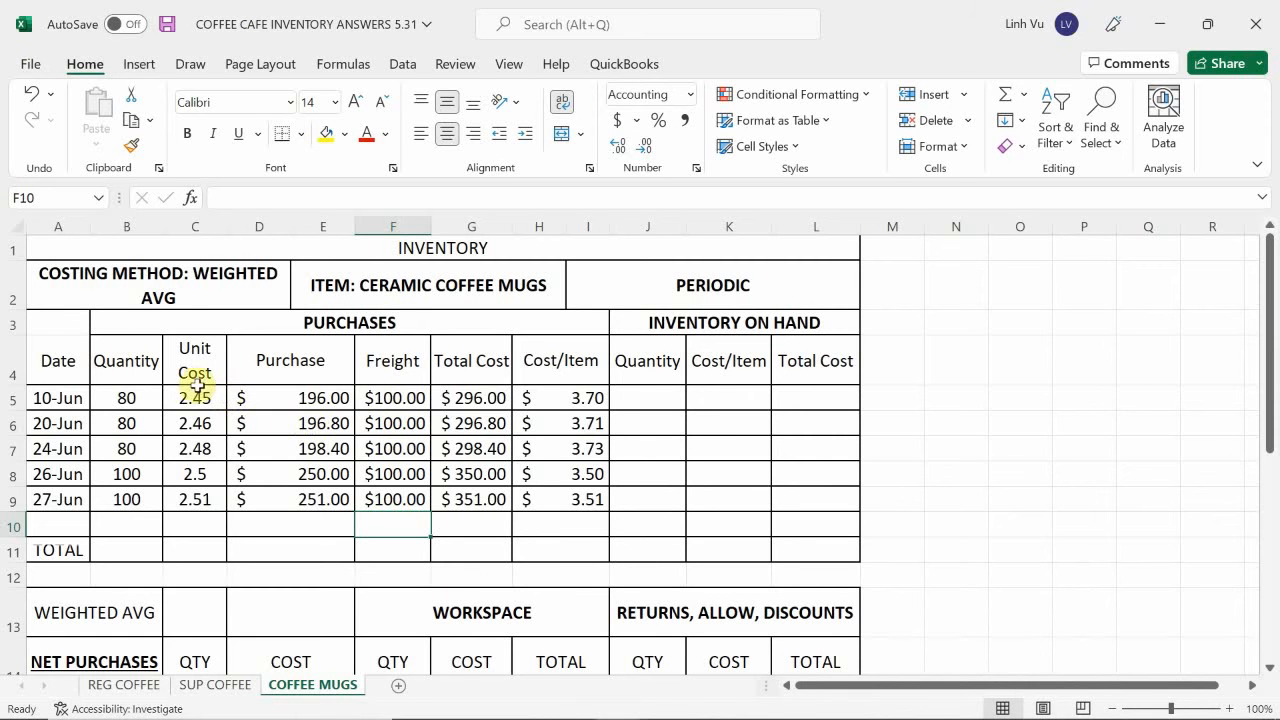
click(620, 703)
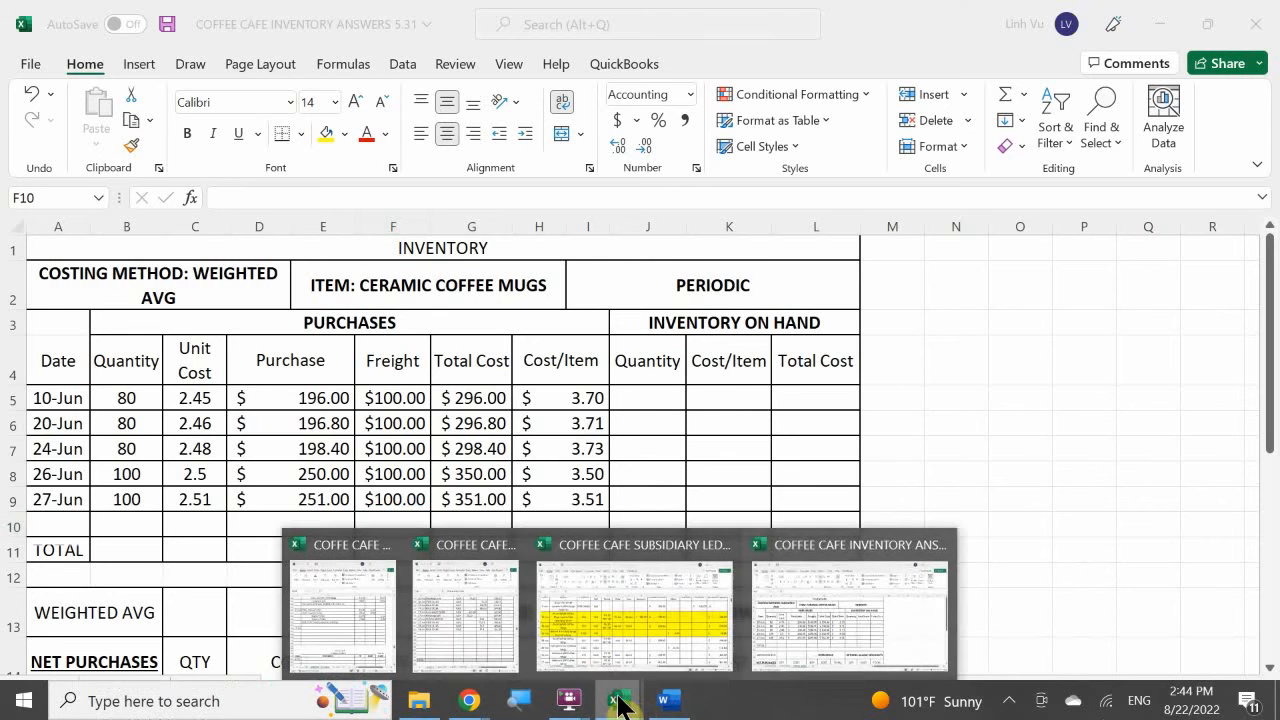
click(586, 614)
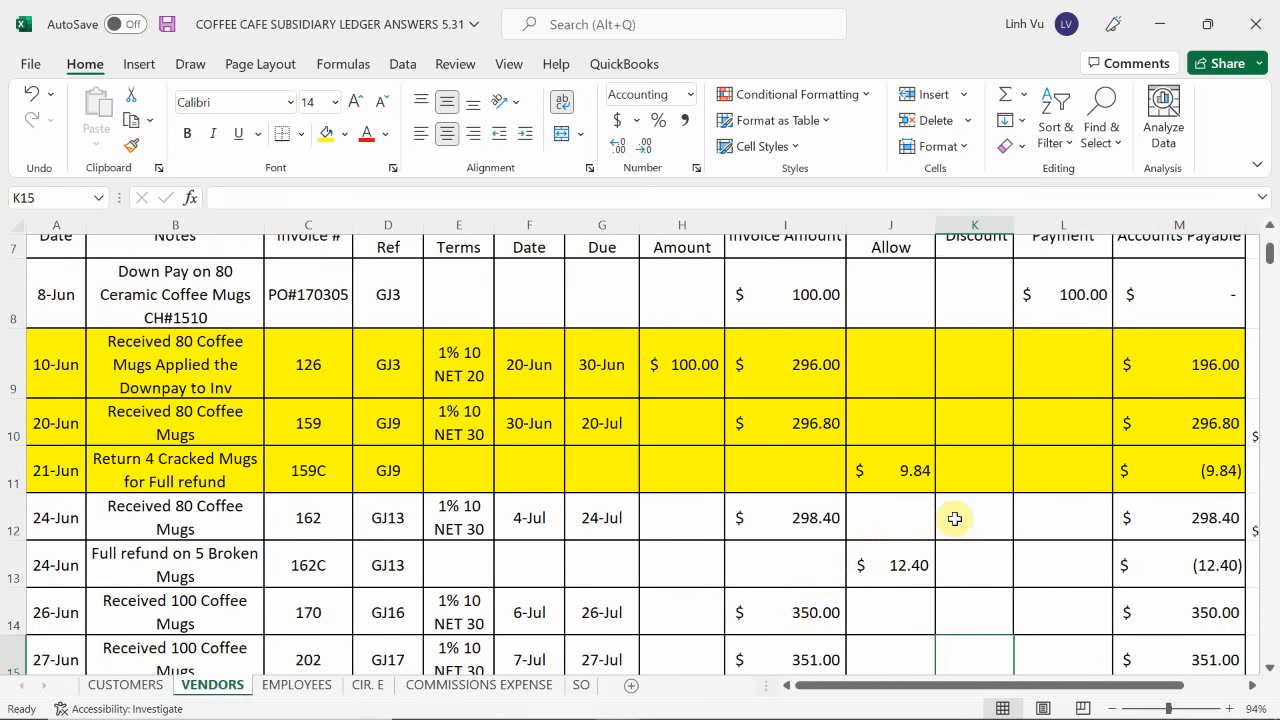
Calculate the 29 June purchase discount in K16 with the formula =(196.80-9.84)*0.01.
scroll(955, 518, down, 1)
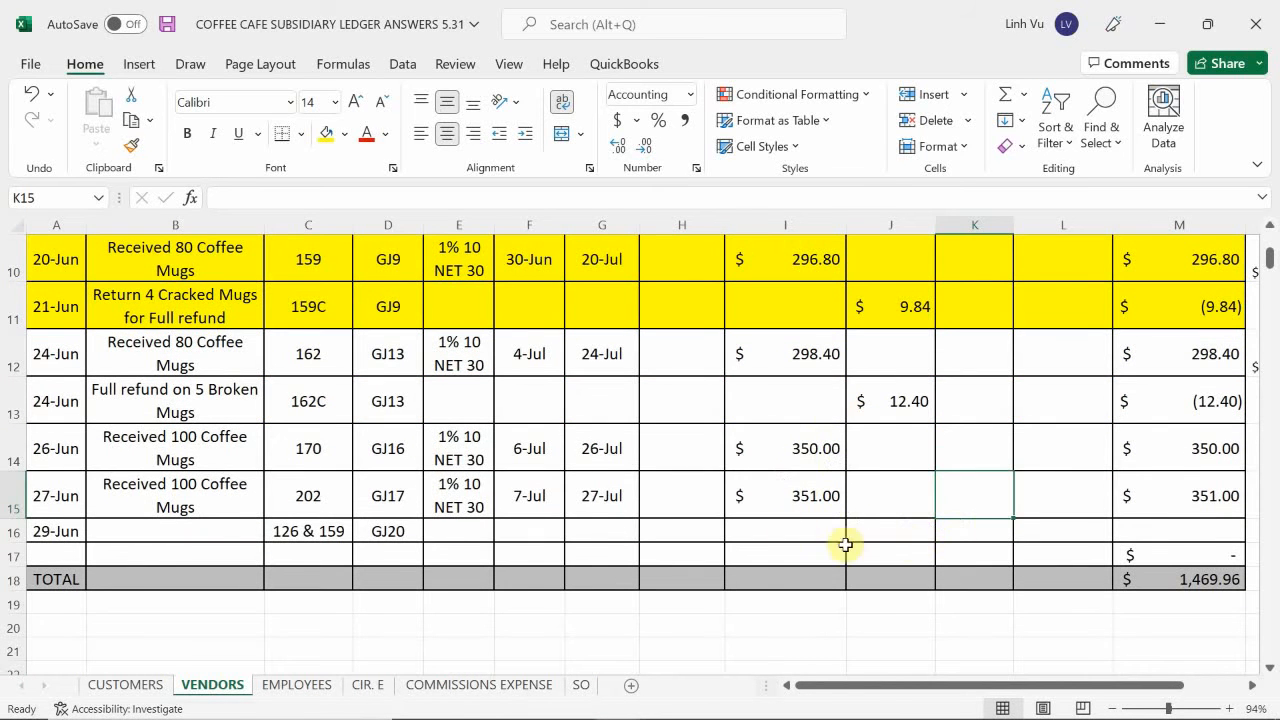
click(985, 535)
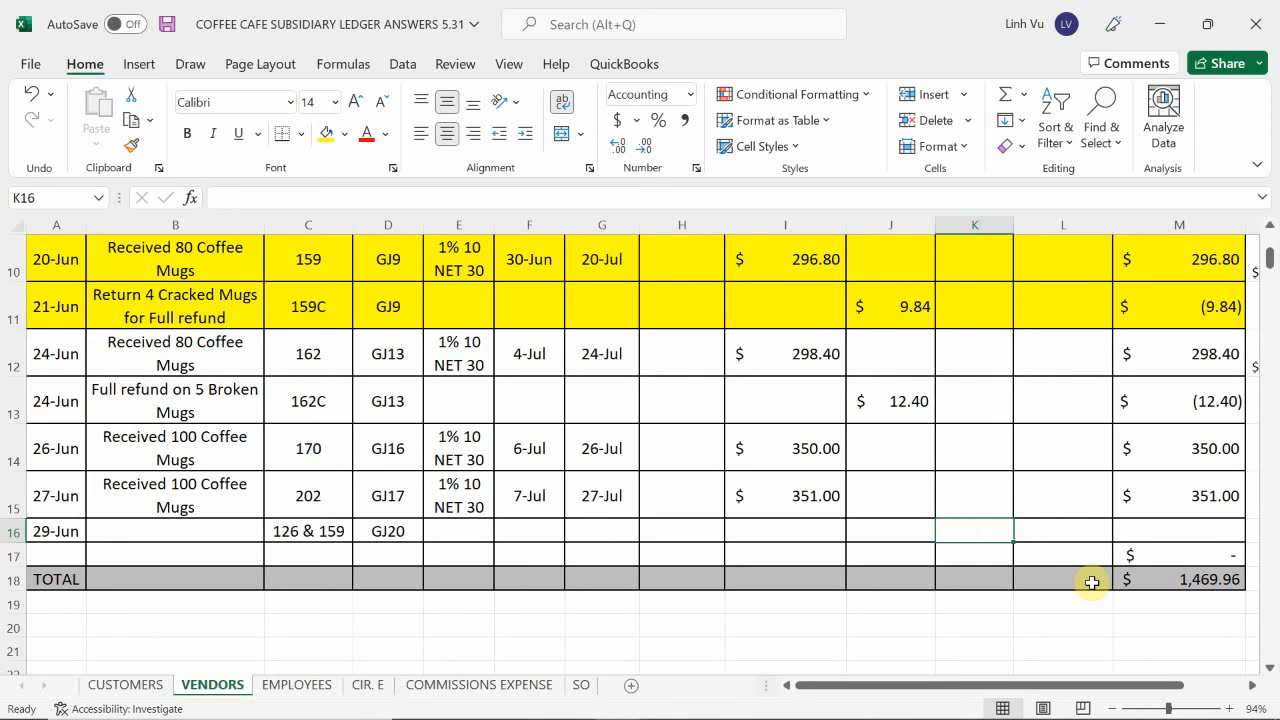
text(=)
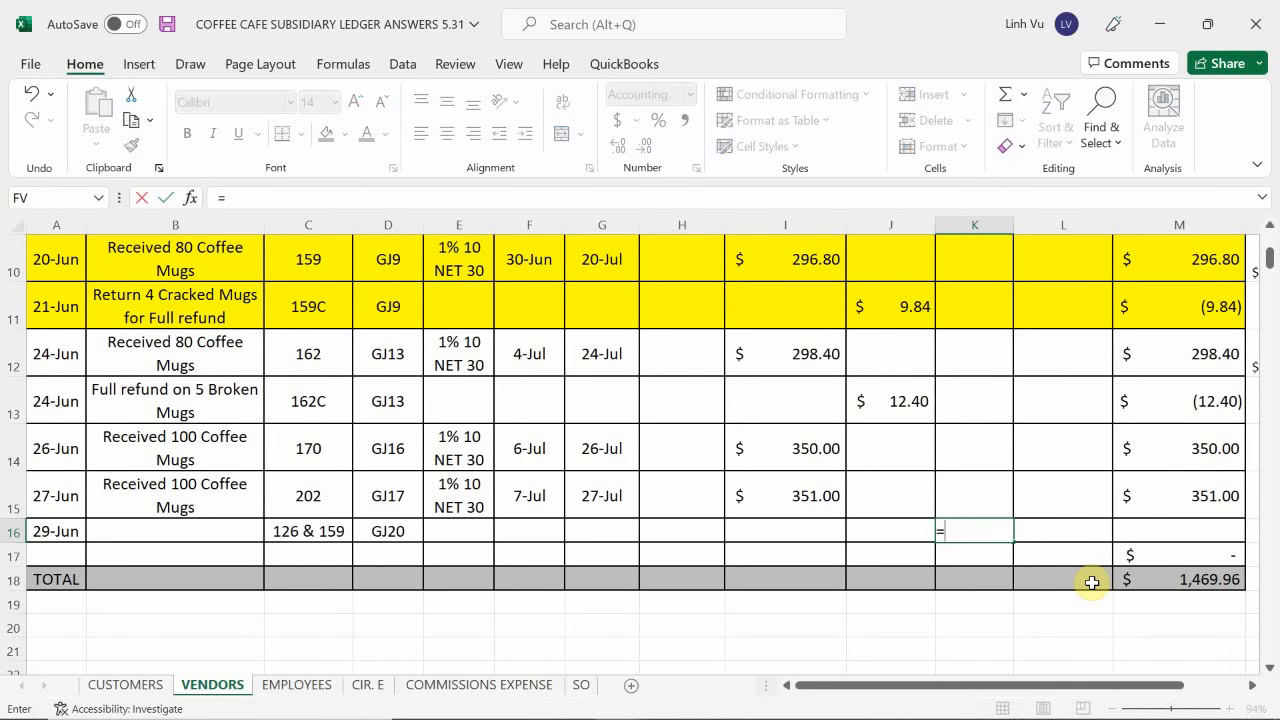
text((196.80-)
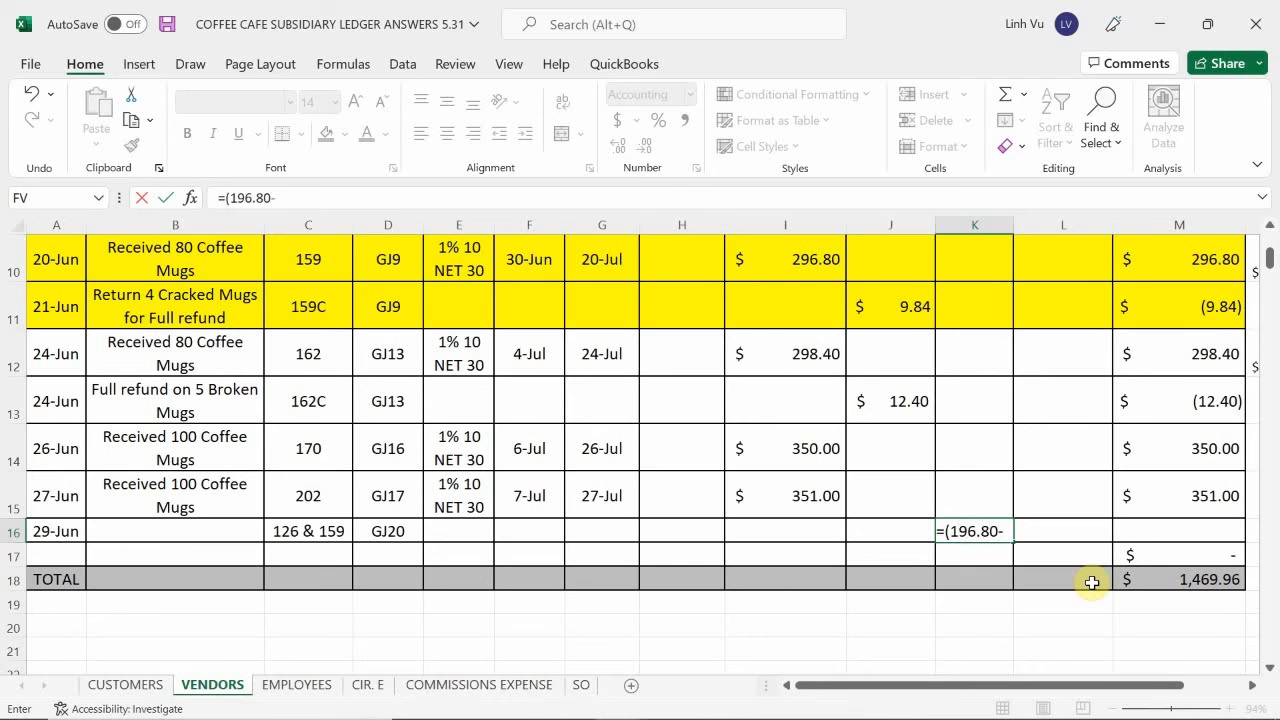
text(9.84)
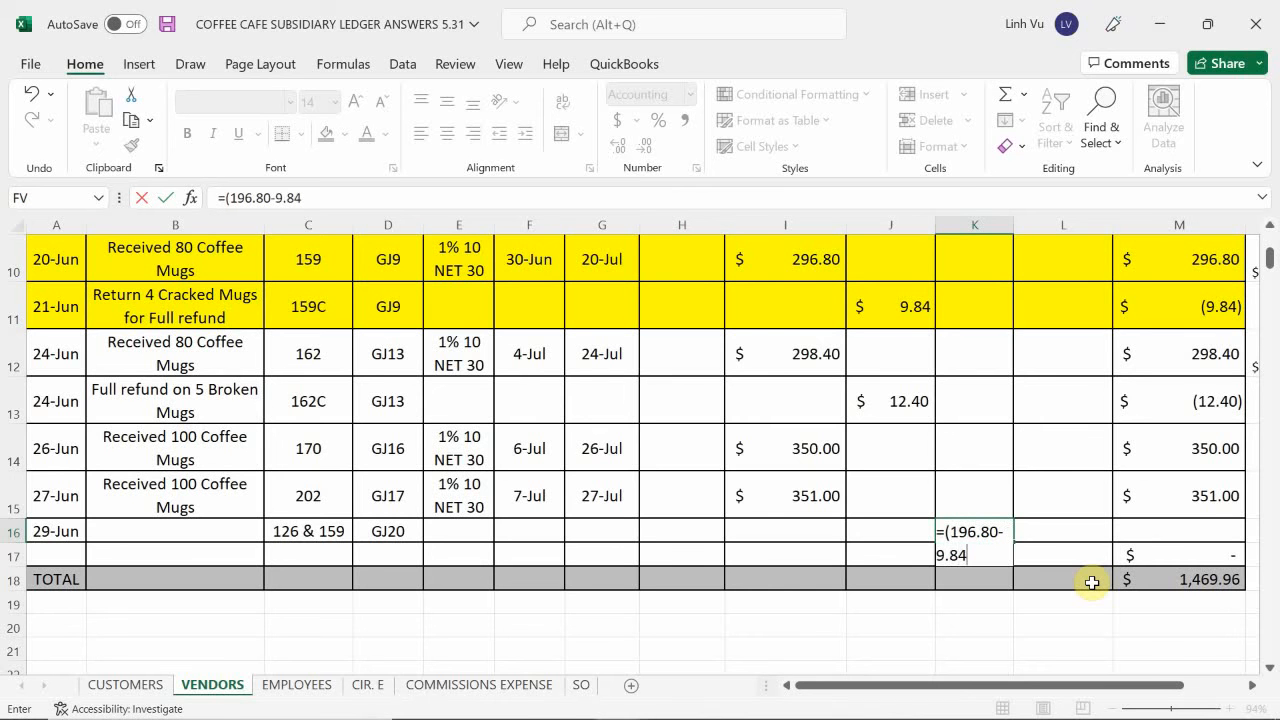
text()*0.01)
key(Return)
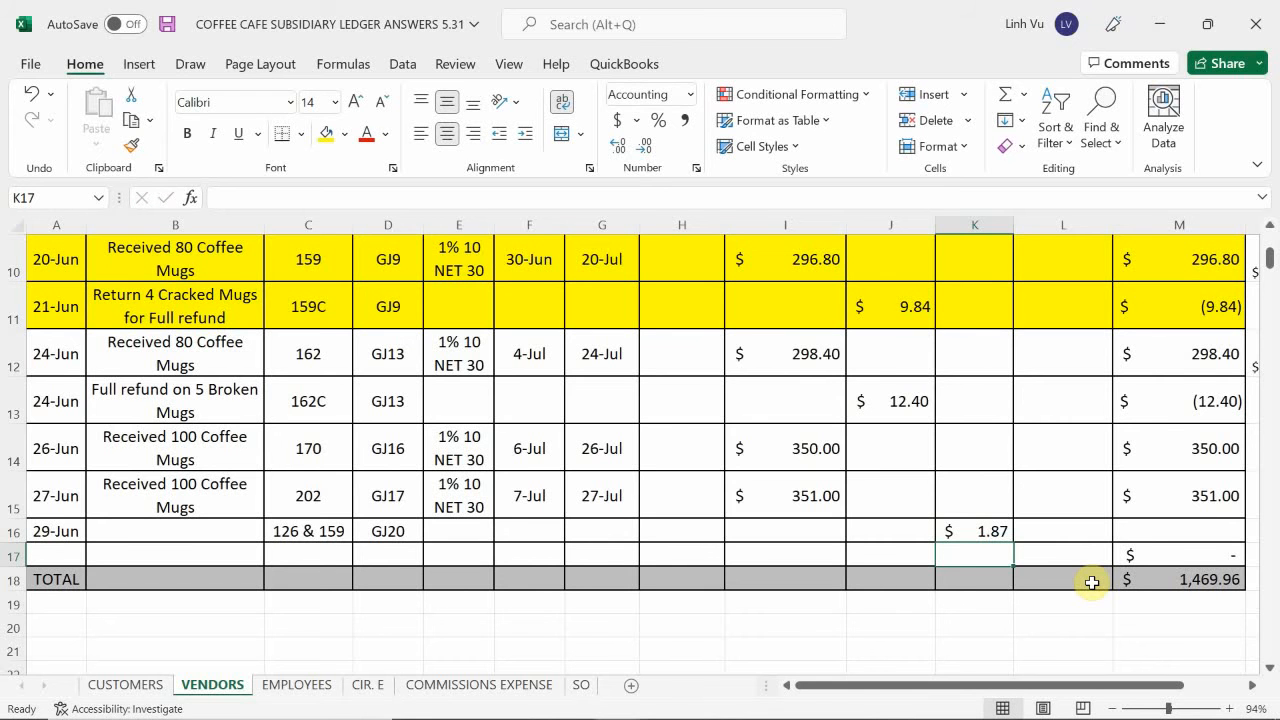
Calculate the 29 June payment to All Things Ceramic in L16 with the formula =M9+M10+M11-K16.
key(Right)
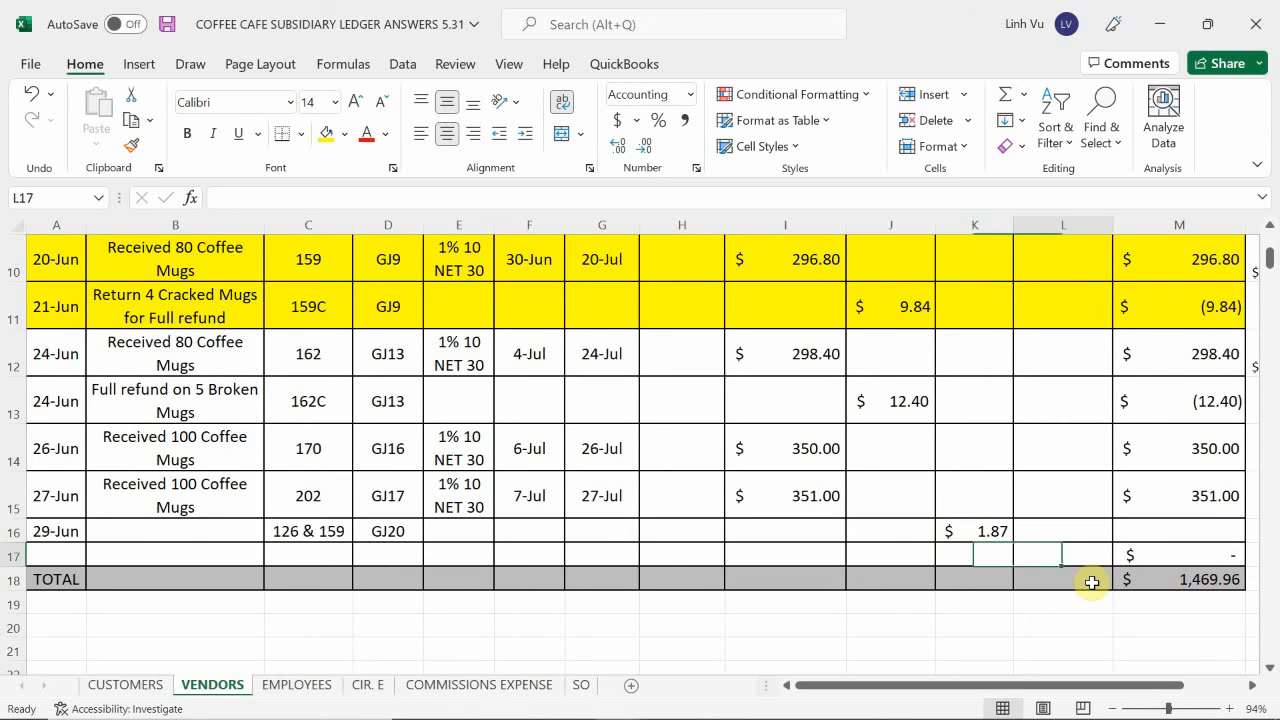
key(Up)
text(=)
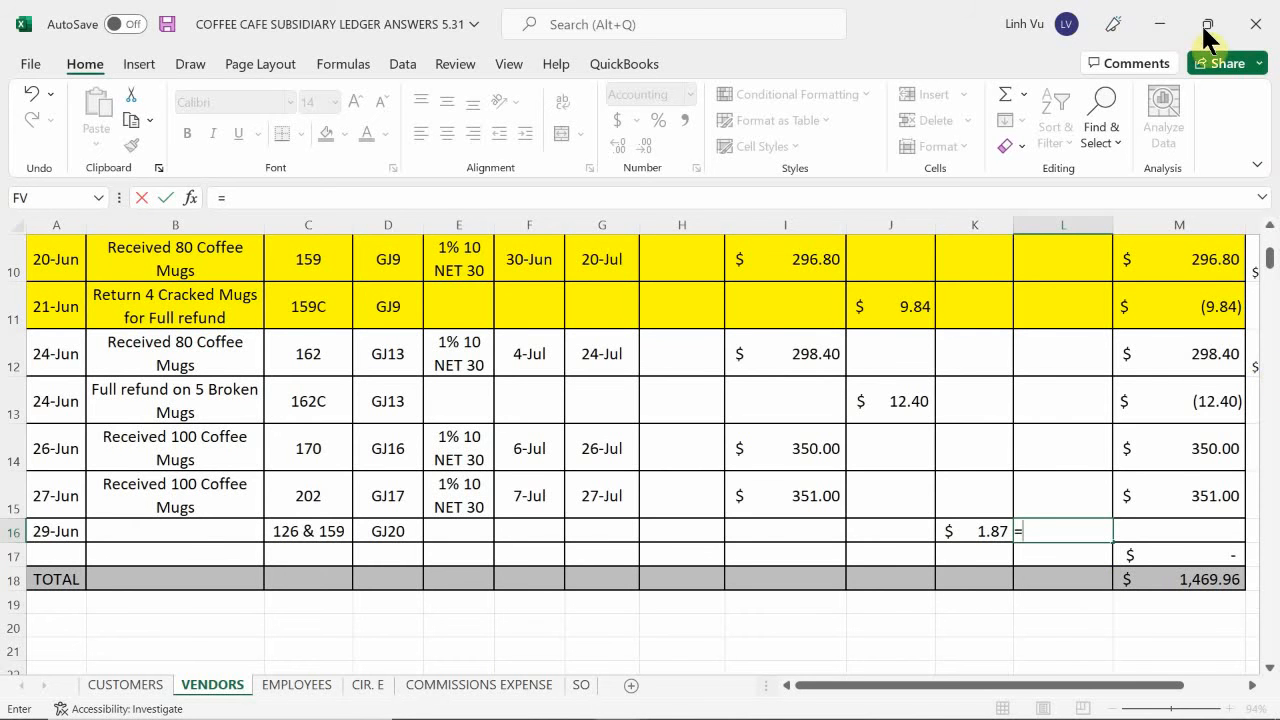
click(1186, 260)
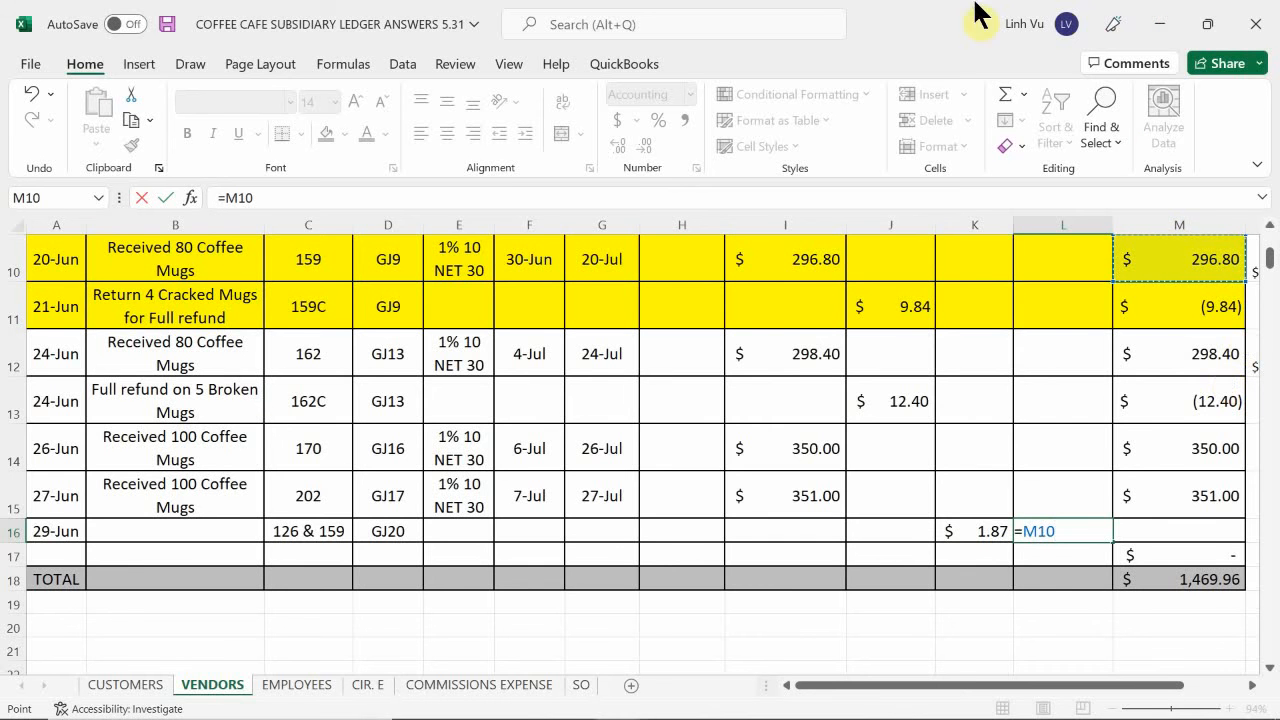
scroll(1195, 325, up, 1)
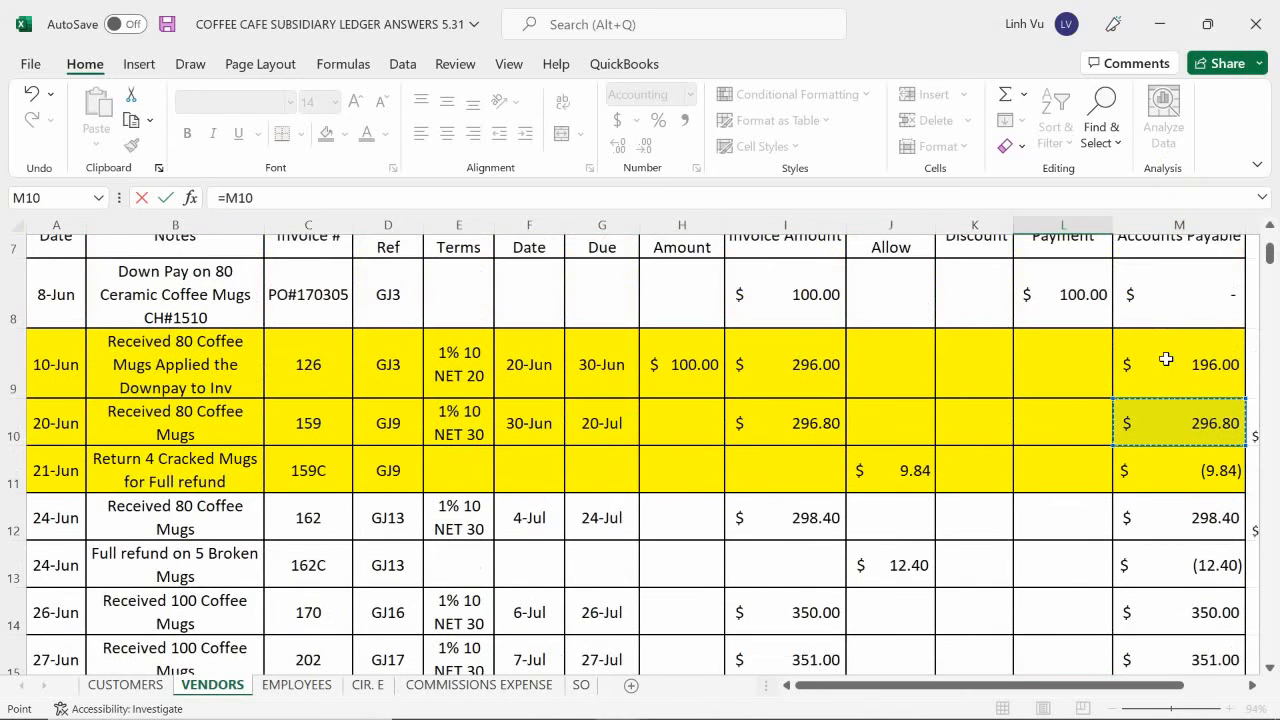
click(1168, 356)
text(+)
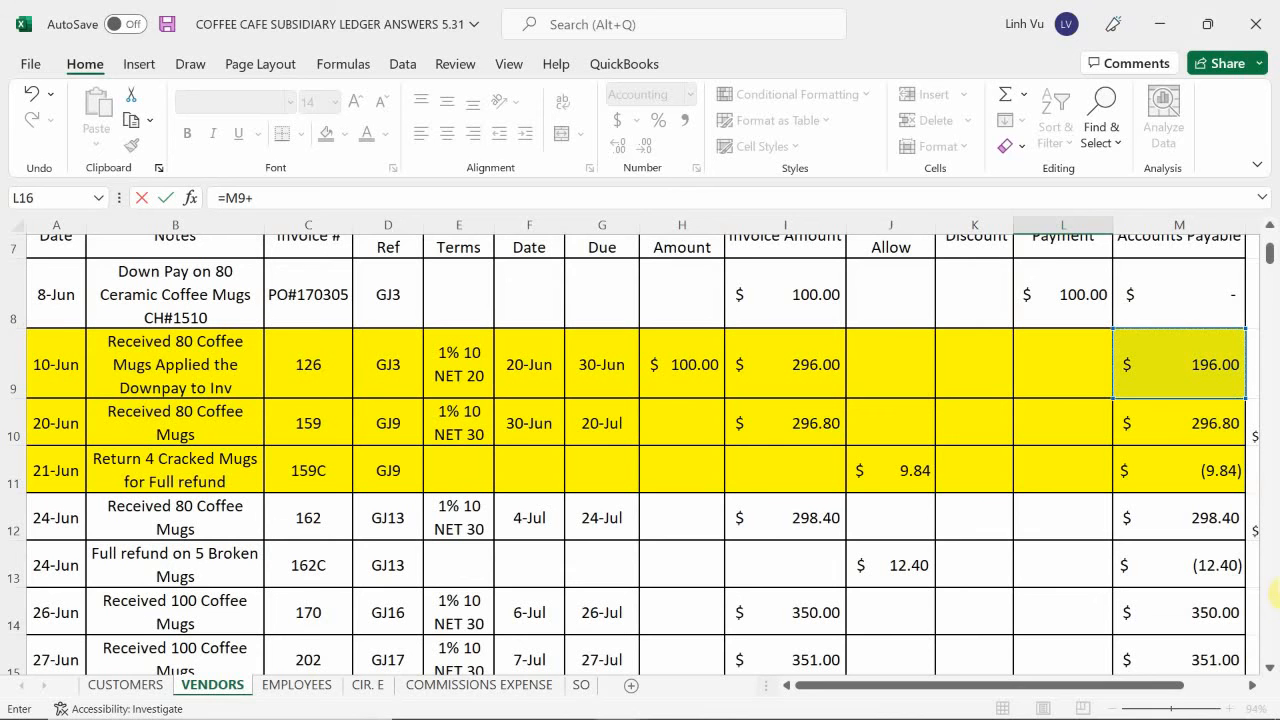
click(1191, 414)
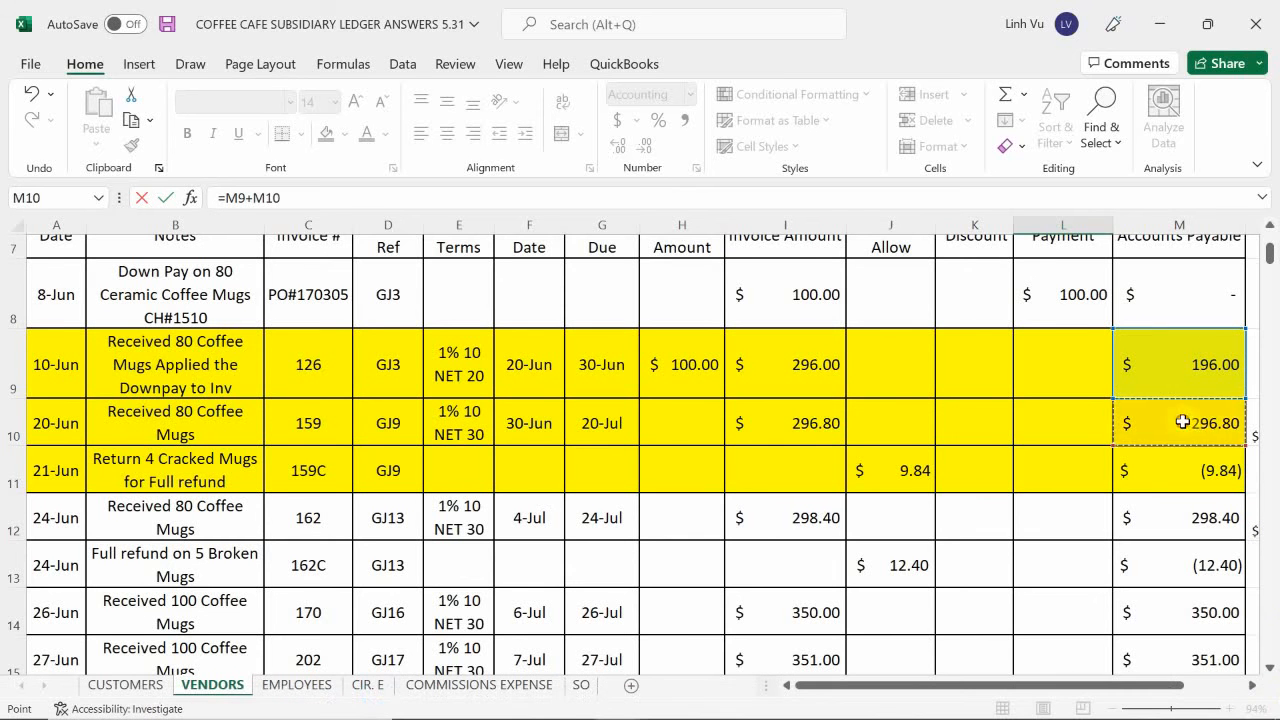
text(+)
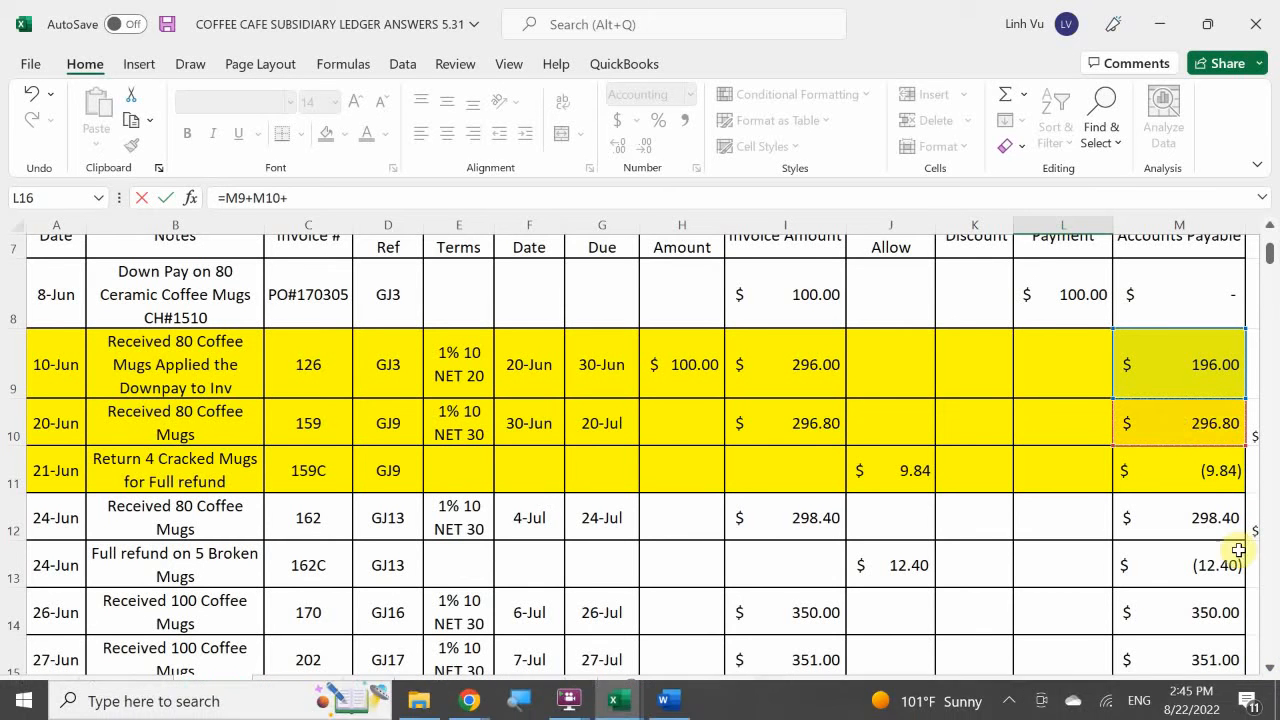
click(1191, 476)
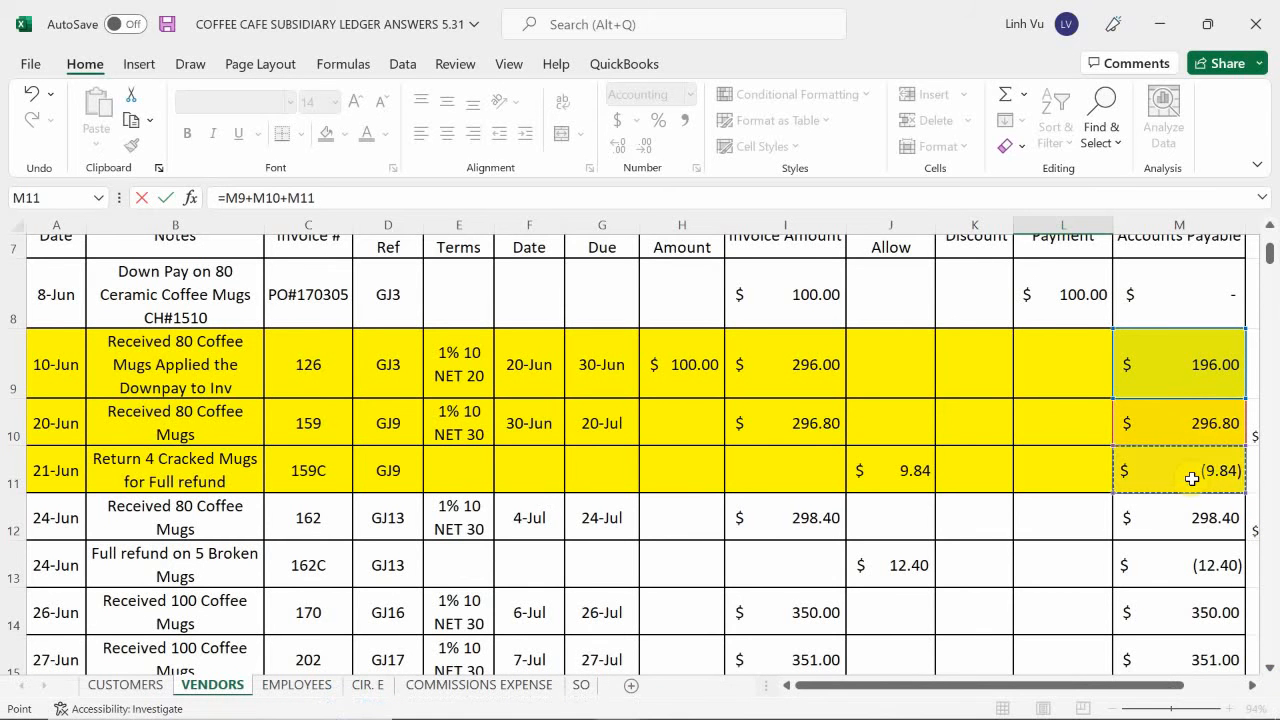
scroll(1165, 492, down, 1)
scroll(1161, 505, down, 2)
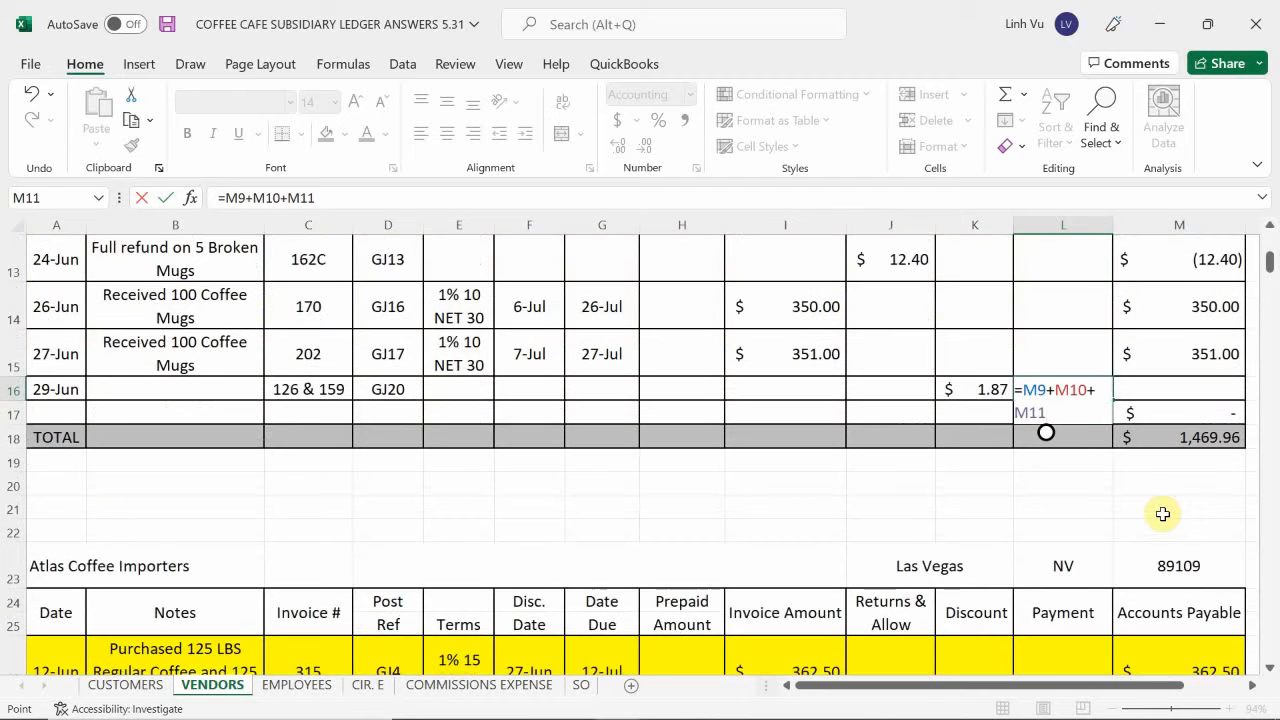
text(-)
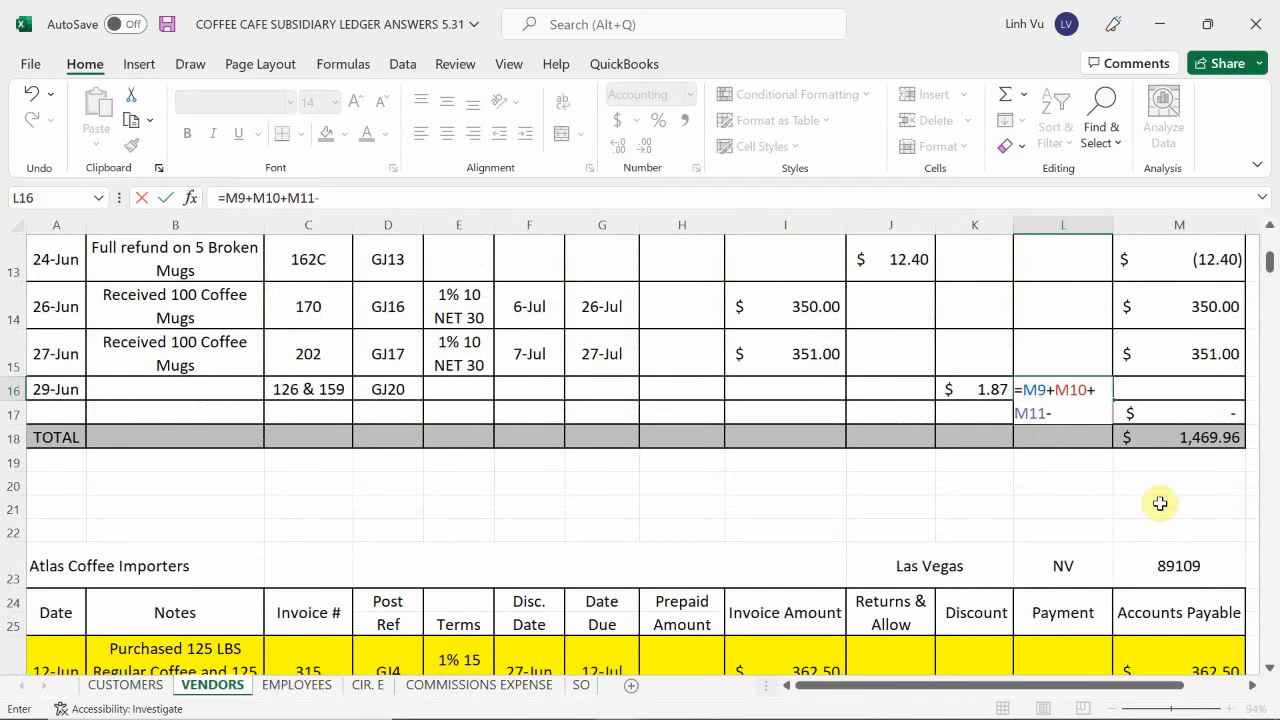
click(990, 390)
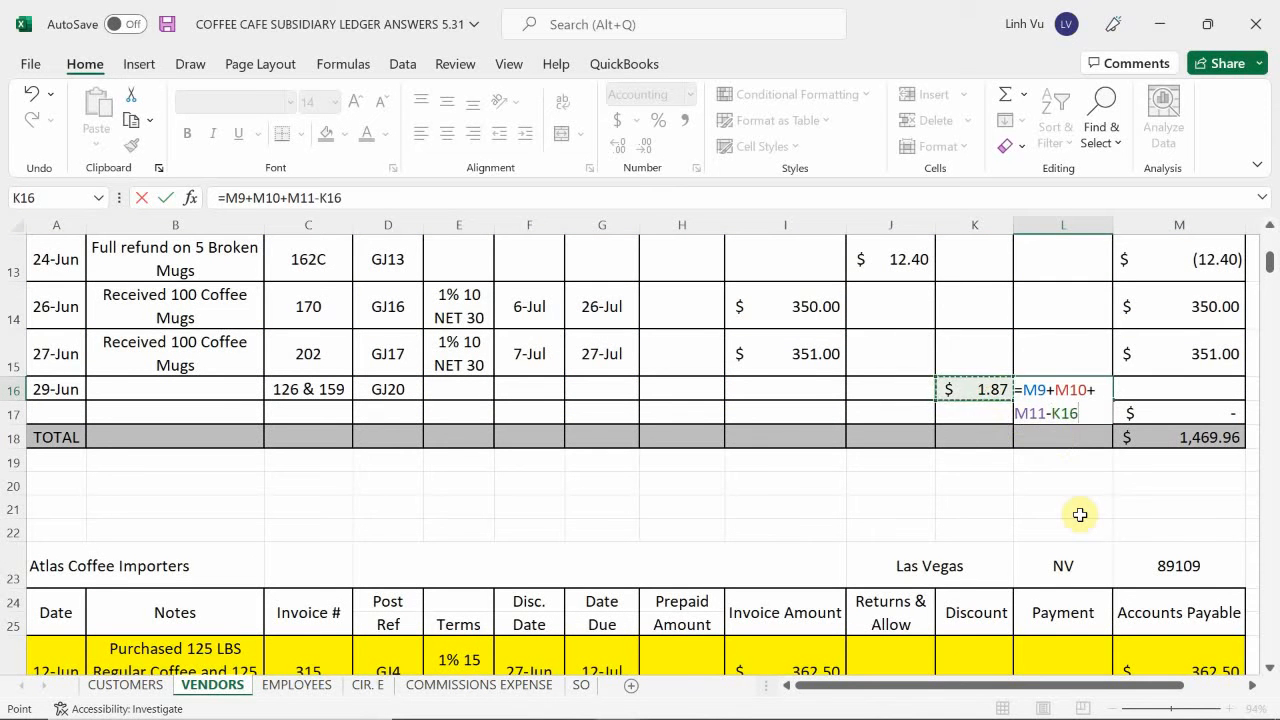
key(Return)
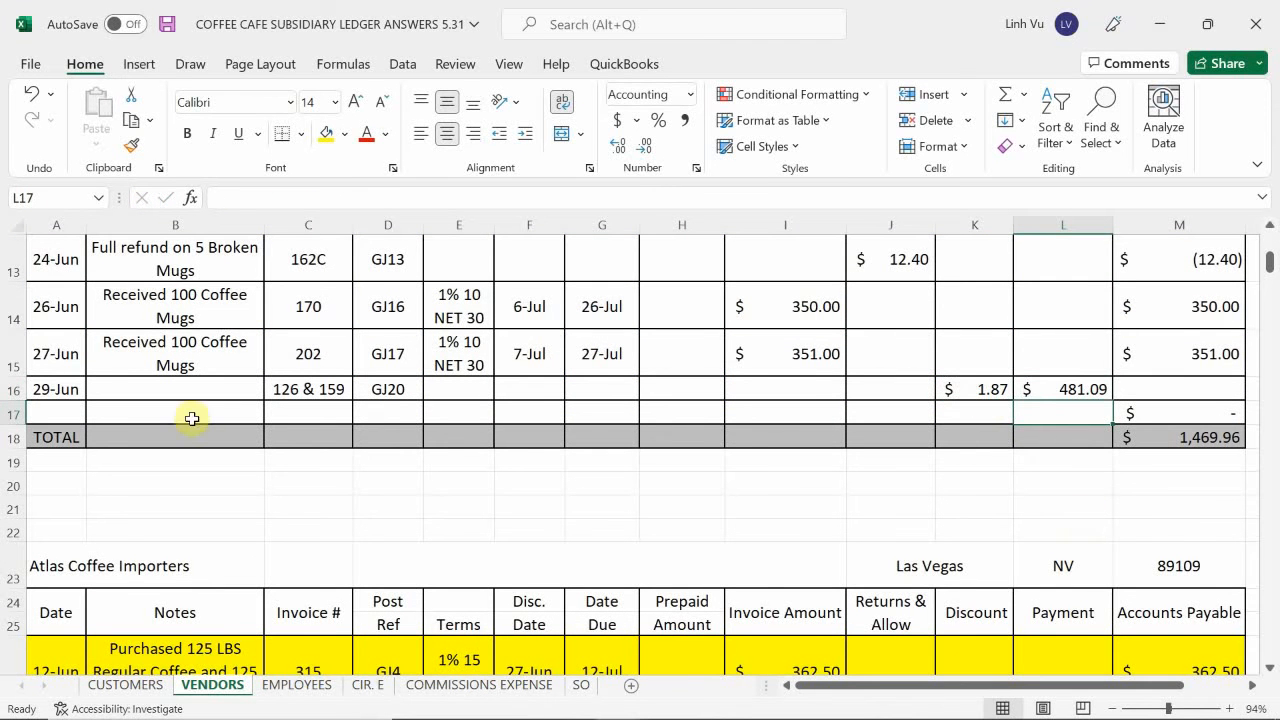
Copy the Accounts Payable formula from M15 down to M16 and review the highlighted invoices against the new payment row.
click(1185, 356)
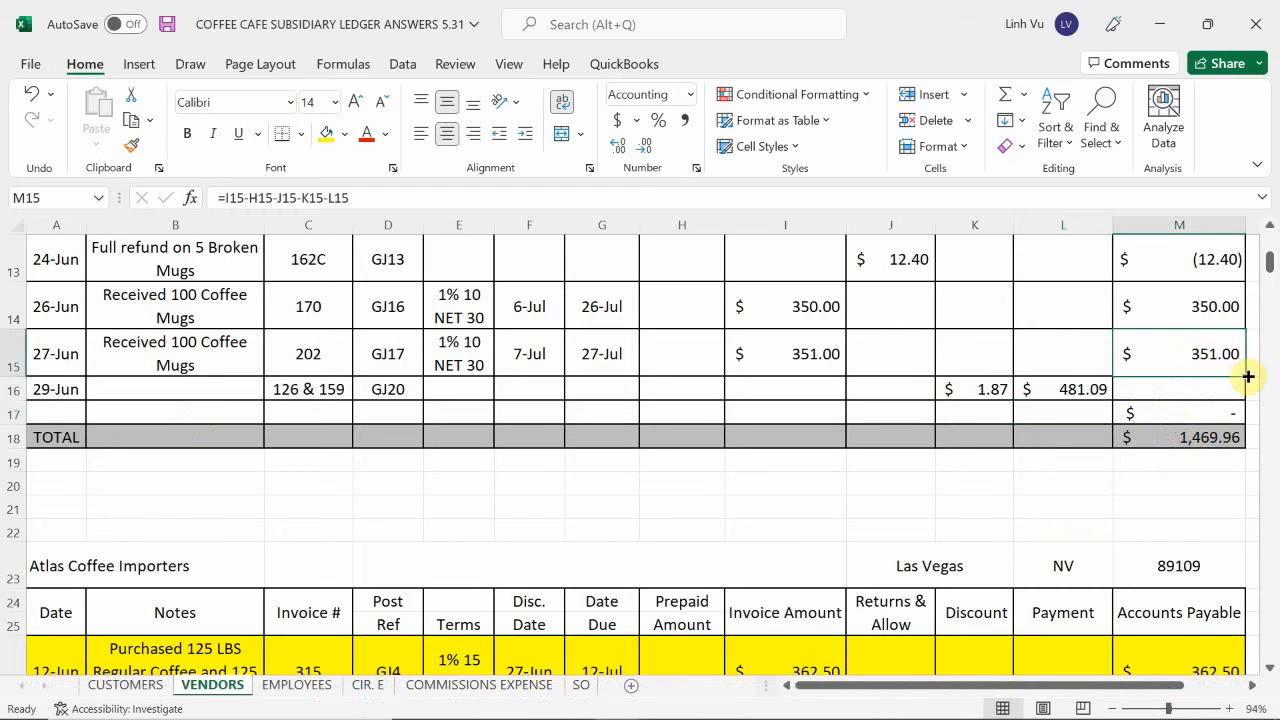
drag(1243, 380, 1232, 397)
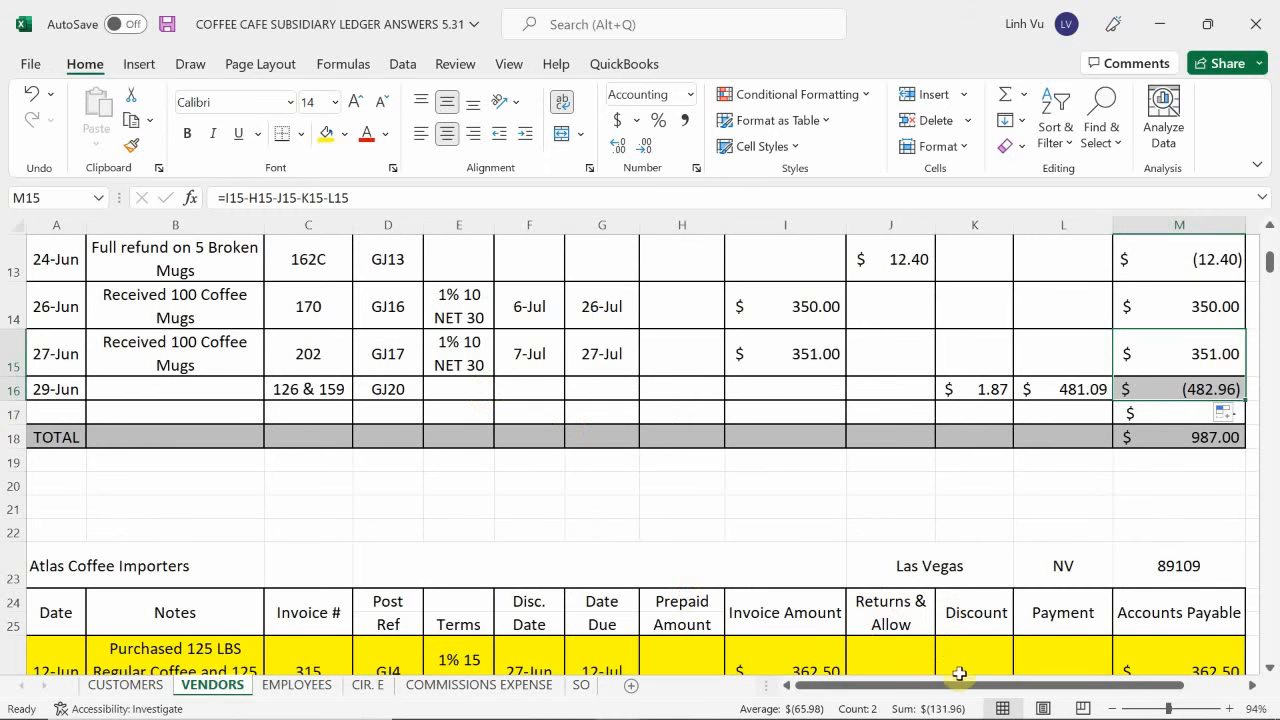
drag(959, 674, 989, 672)
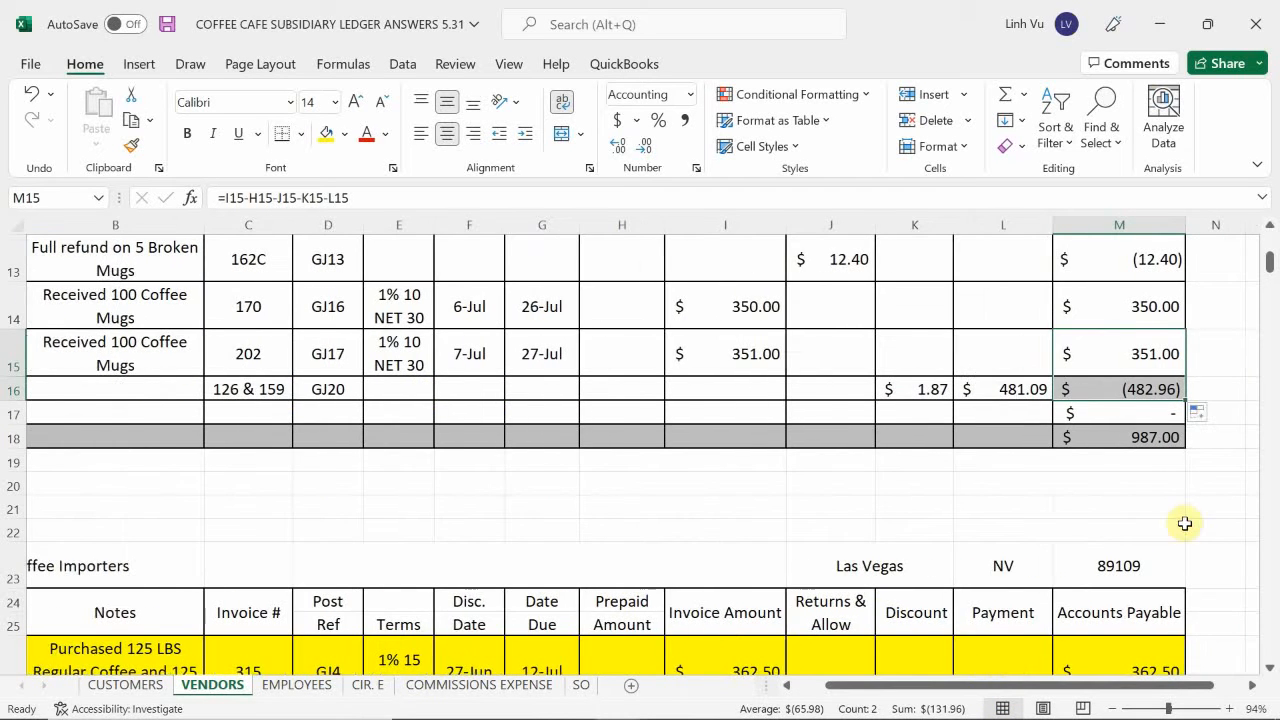
scroll(1184, 523, up, 2)
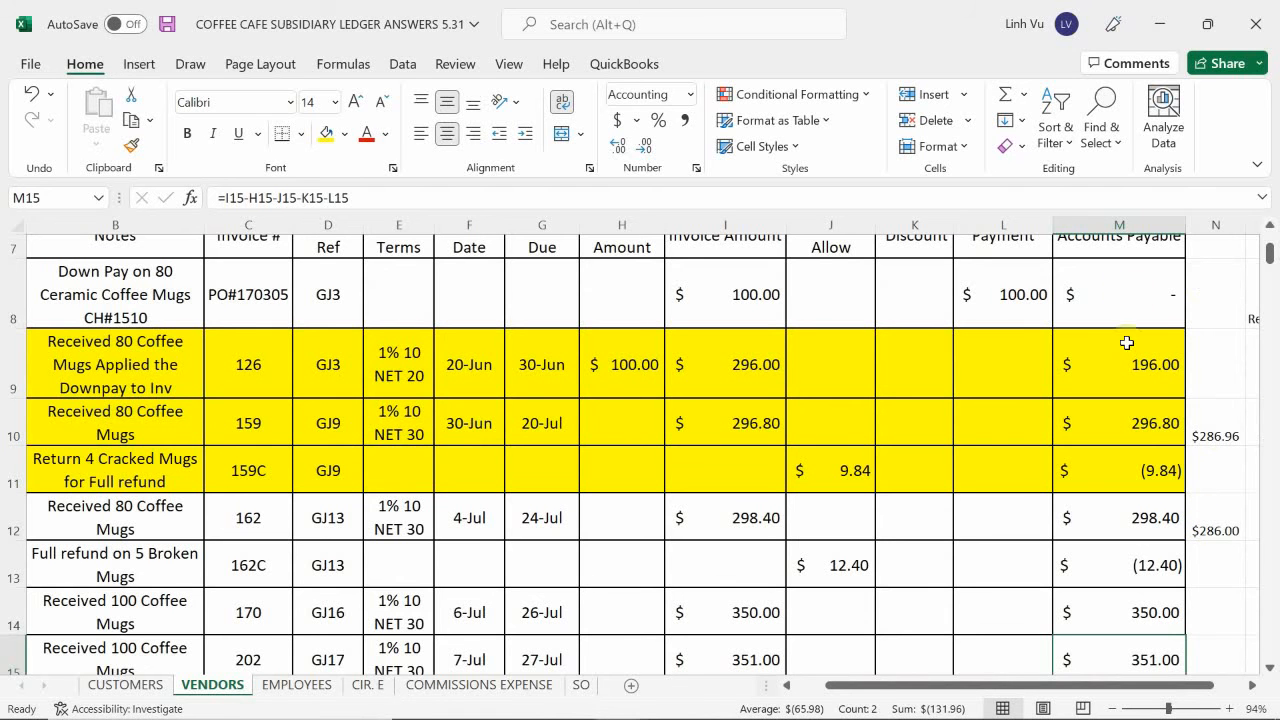
click(1223, 428)
click(1206, 349)
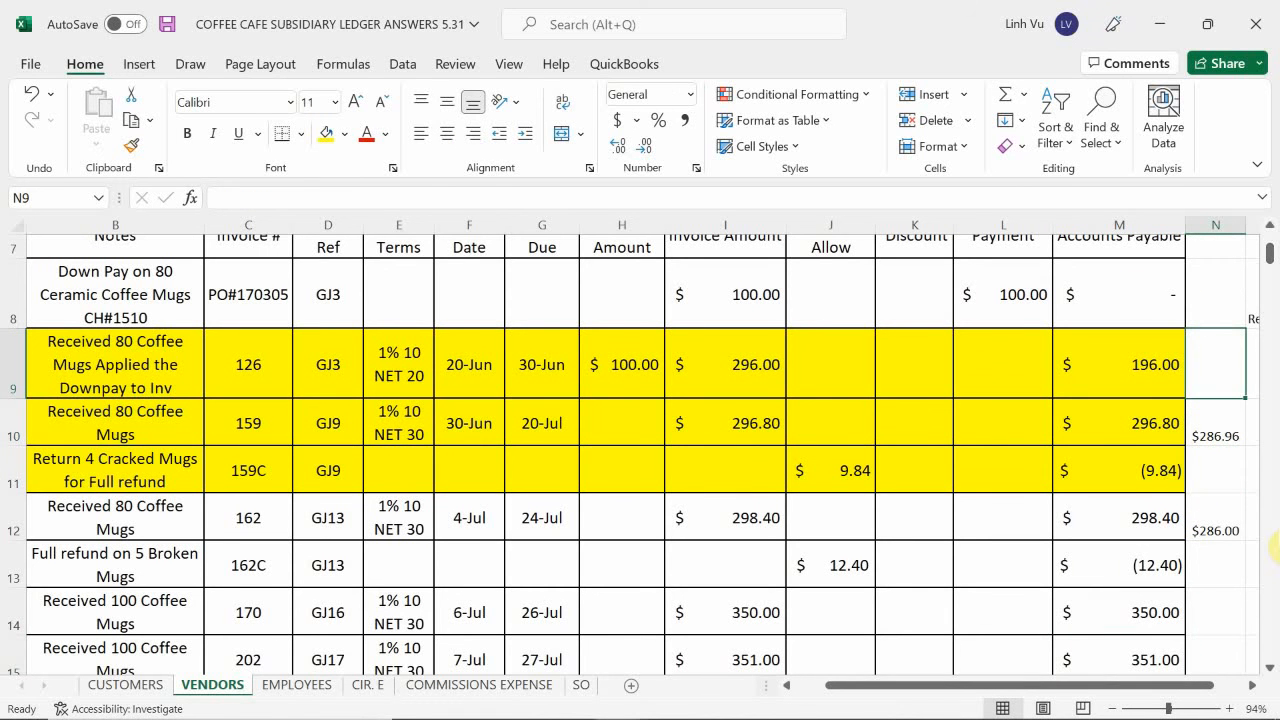
scroll(1274, 547, down, 2)
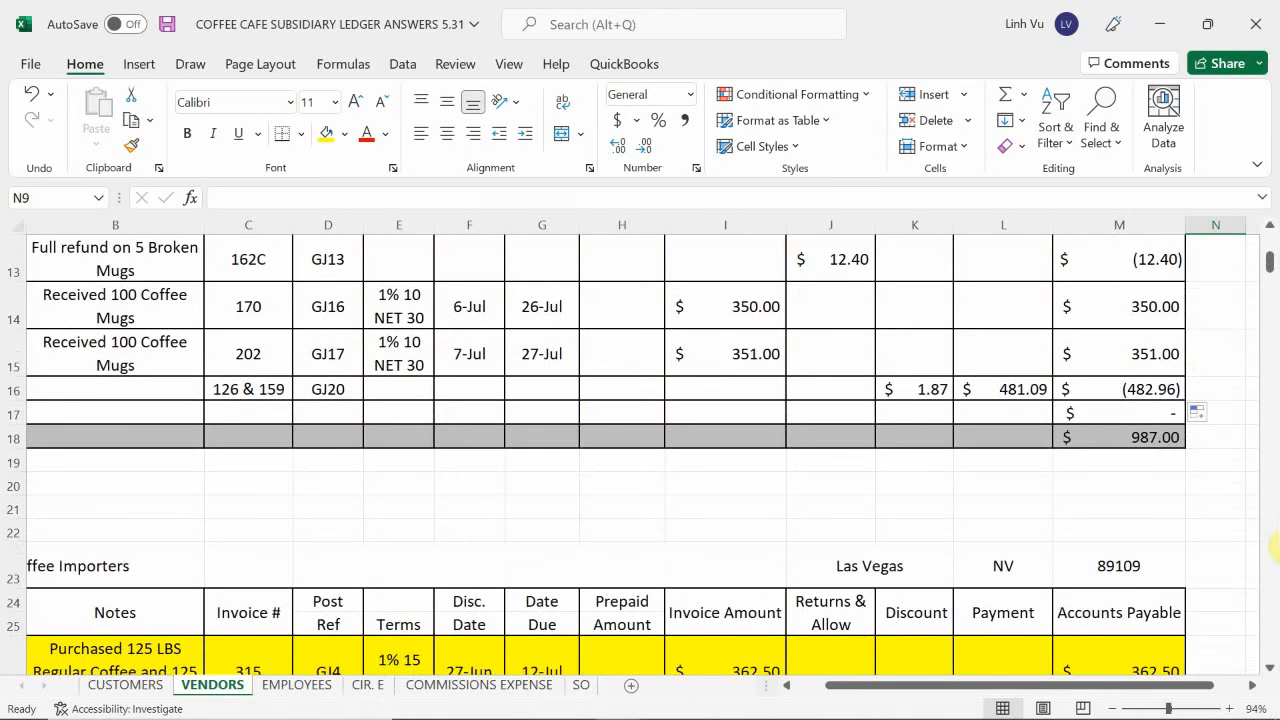
scroll(1274, 547, up, 1)
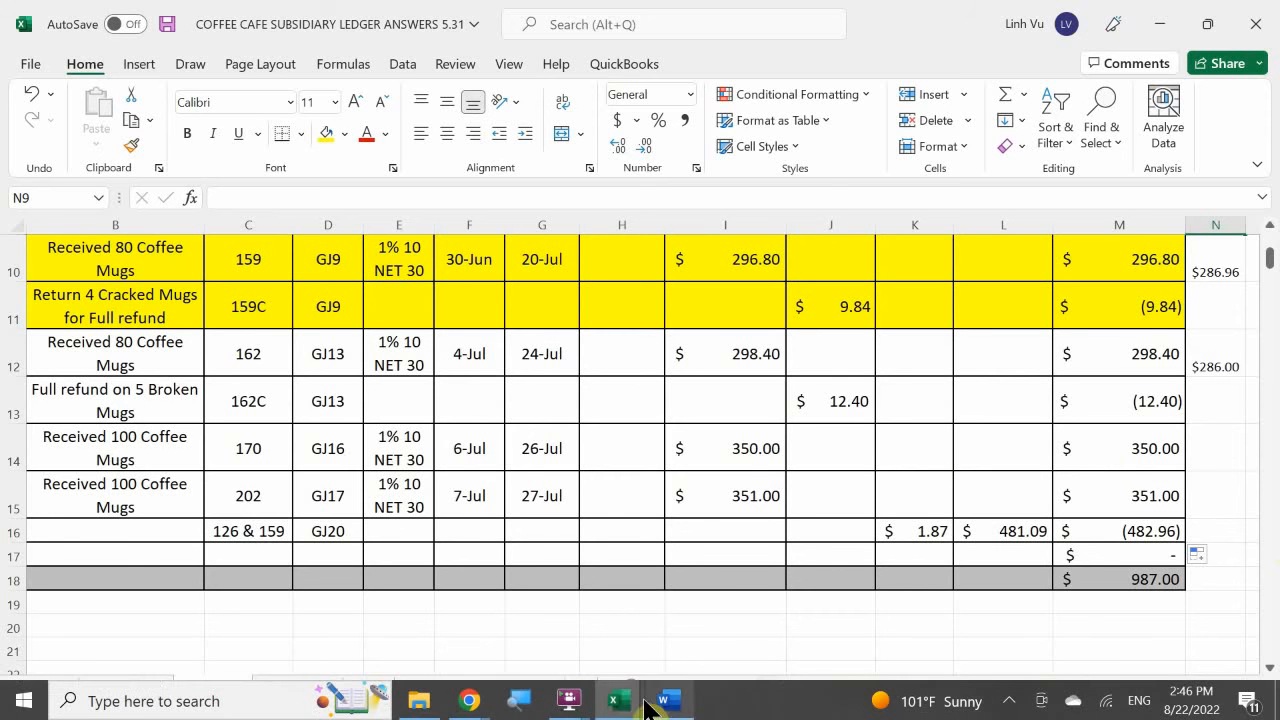
Switch to the general journal workbook and enter Accounts Payable in B833 with posting reference 20000 in C833.
mouse_move(618, 708)
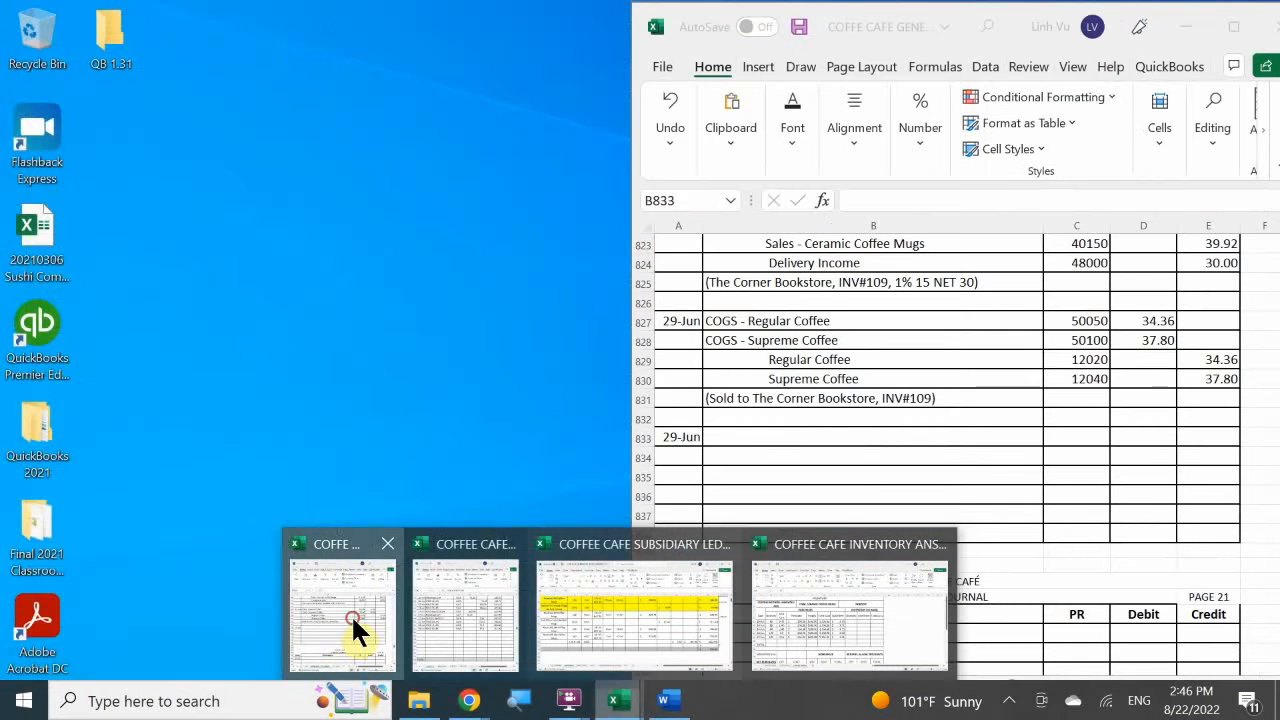
click(351, 614)
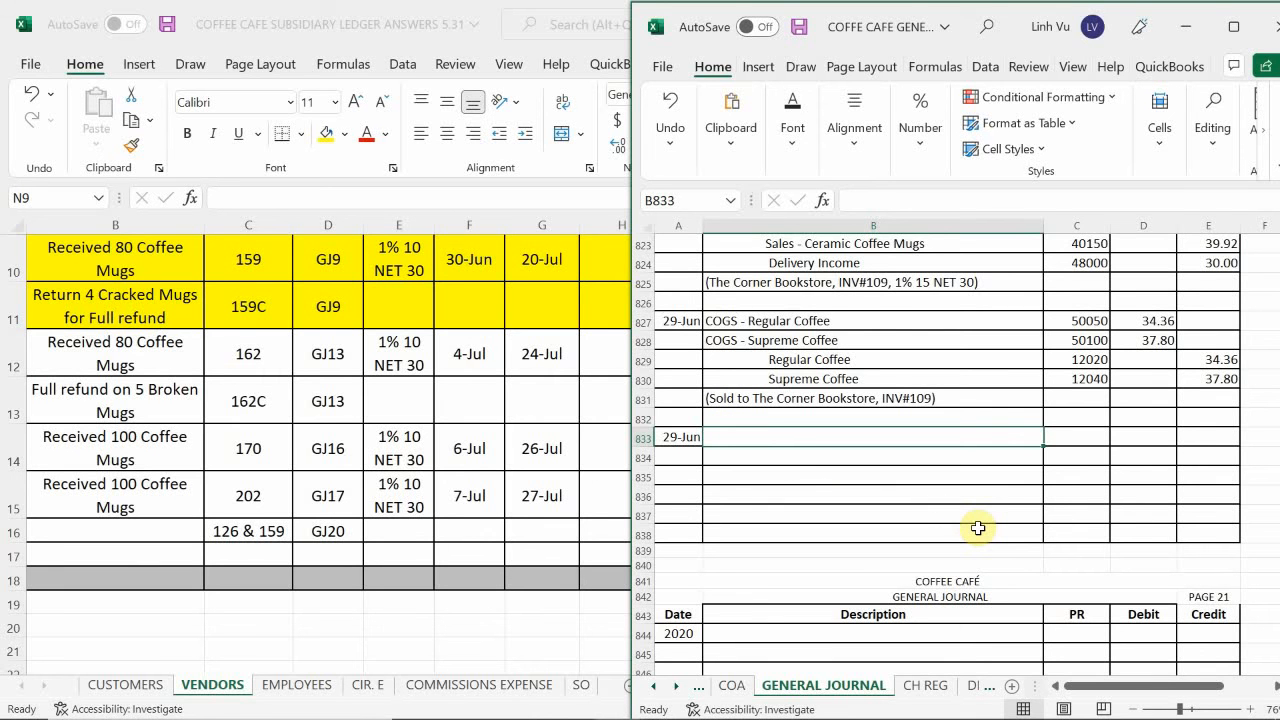
text(Acco)
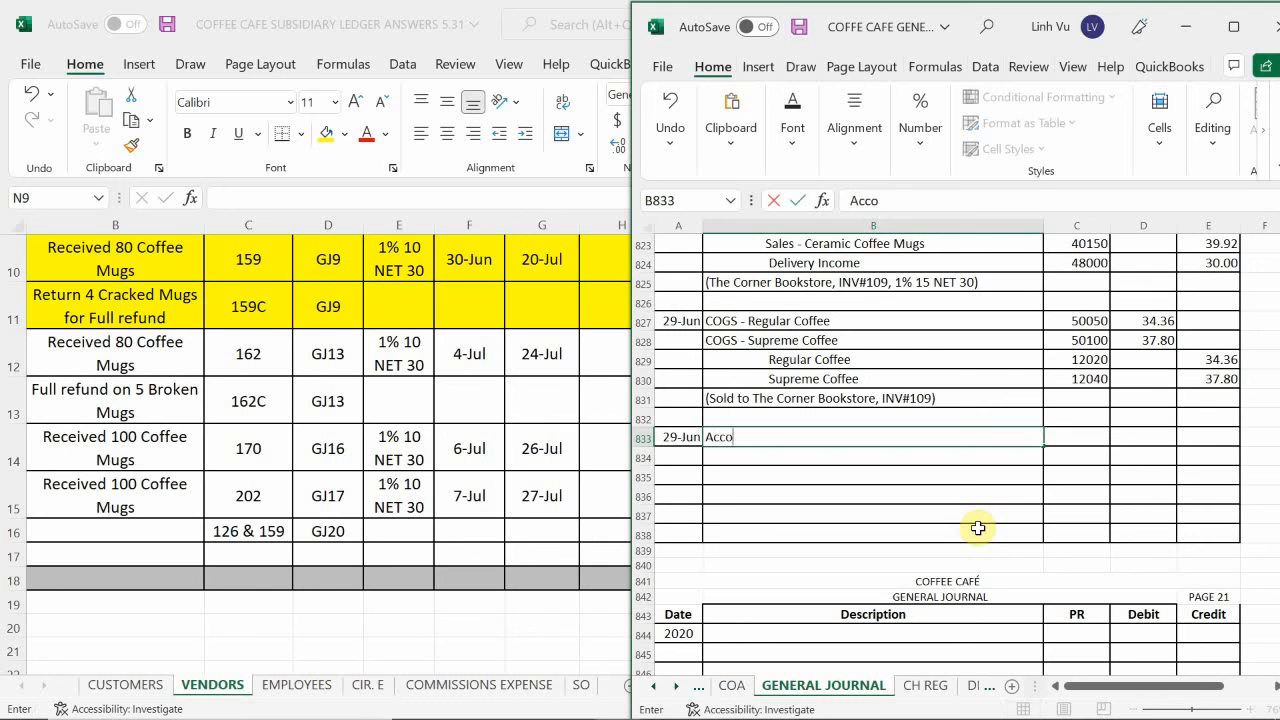
text(unts Payable)
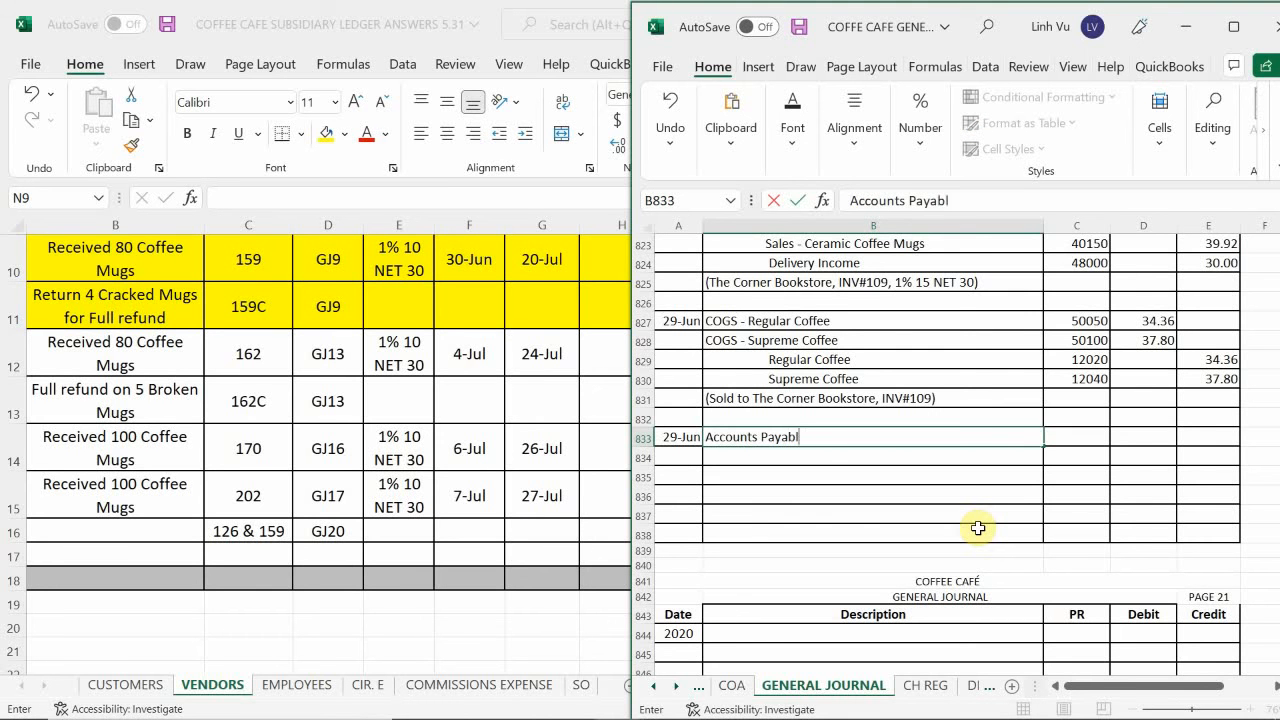
key(Tab)
text(120)
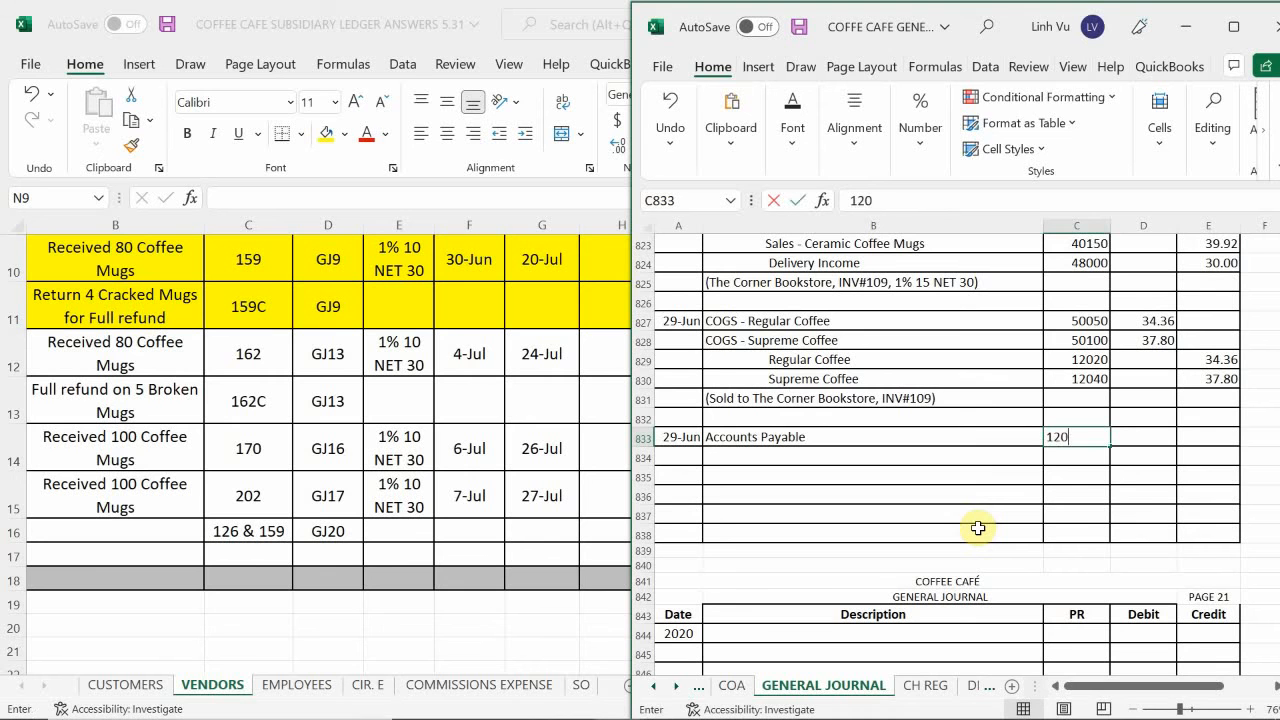
key(BackSpace)
key(BackSpace)
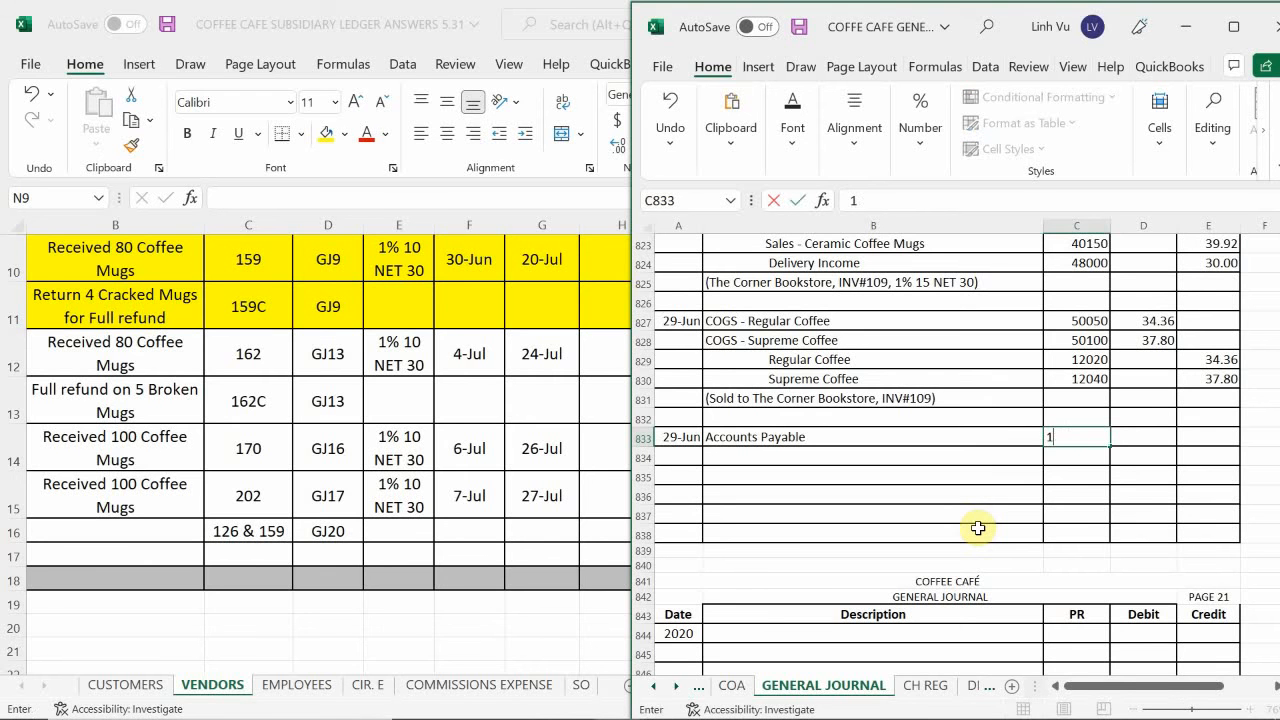
key(BackSpace)
text(20000)
key(Return)
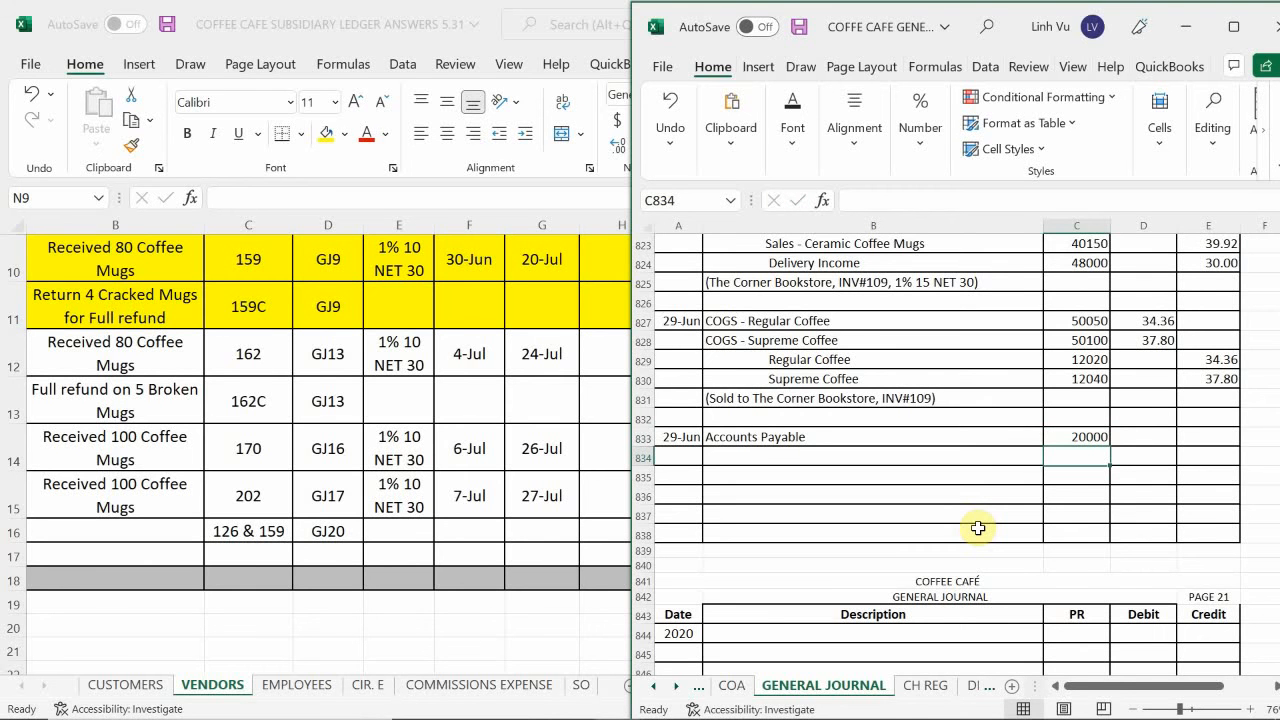
Enter an indented Purchase Discounts line in B834 with posting reference 61550 in C834.
key(Left)
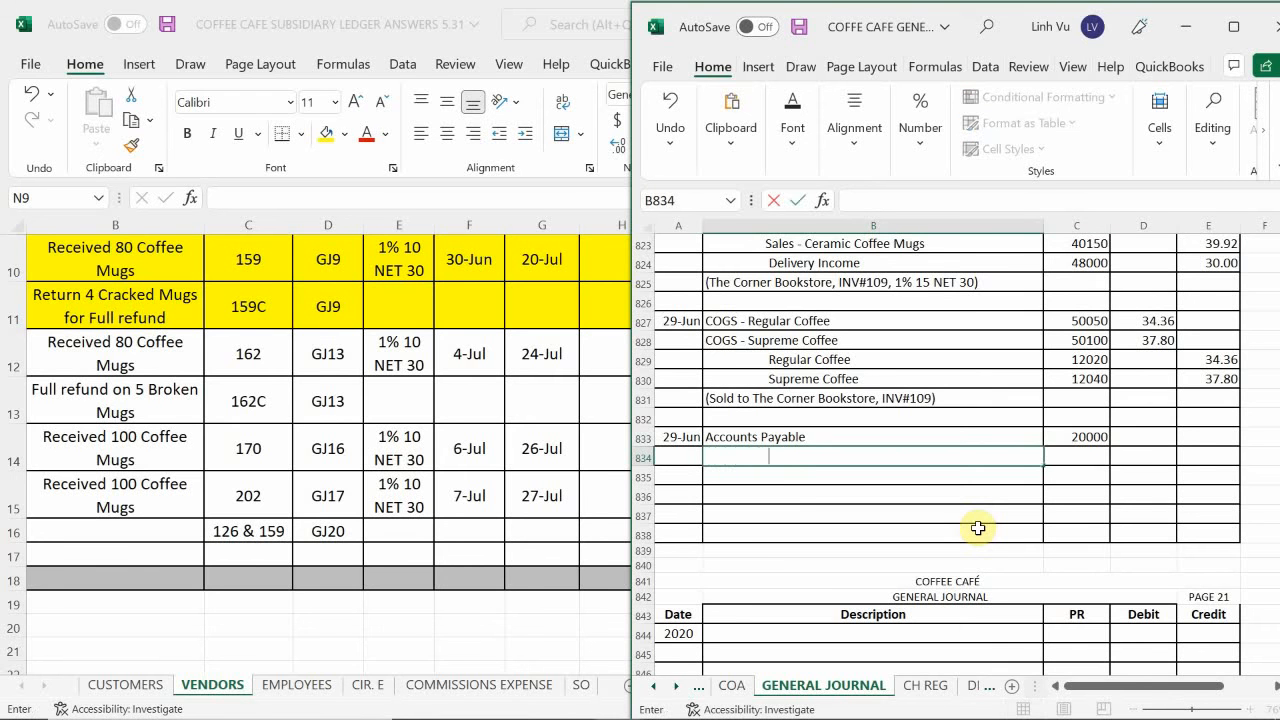
key(BackSpace)
text(Purchase)
text(SDi)
key(BackSpace)
key(BackSpace)
key(BackSpace)
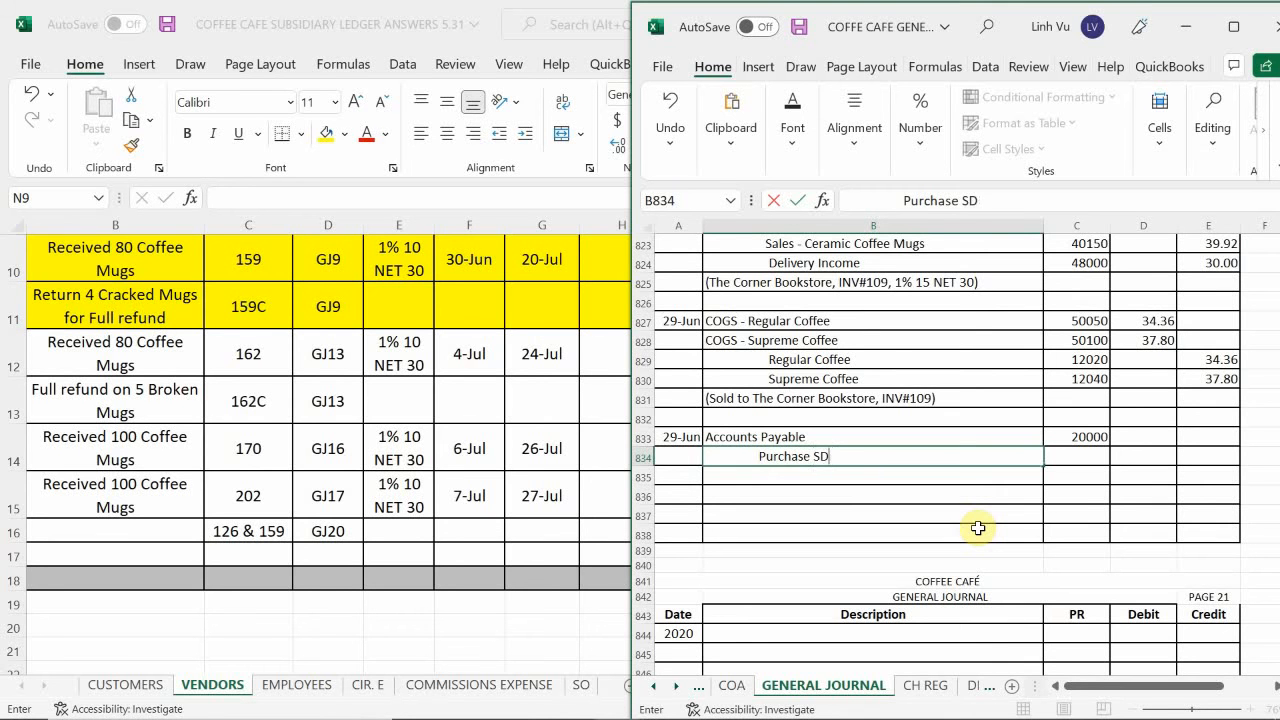
text(Discounts)
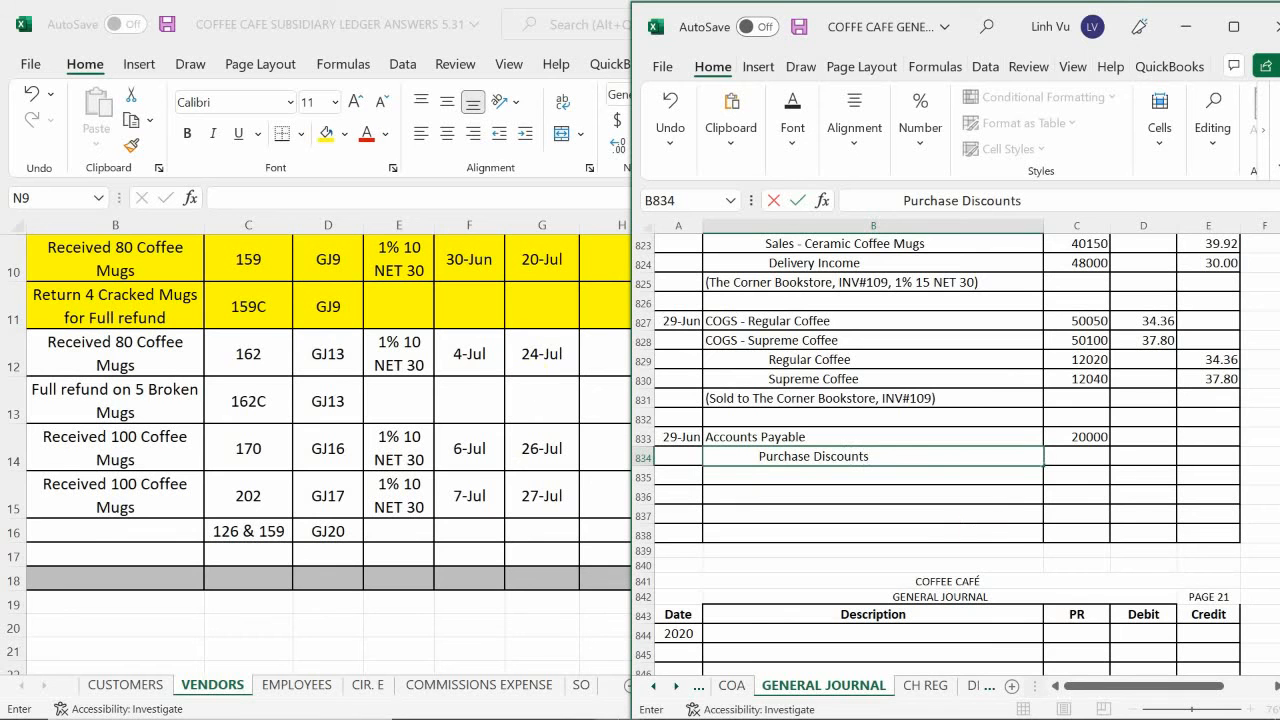
click(1079, 458)
text(61550)
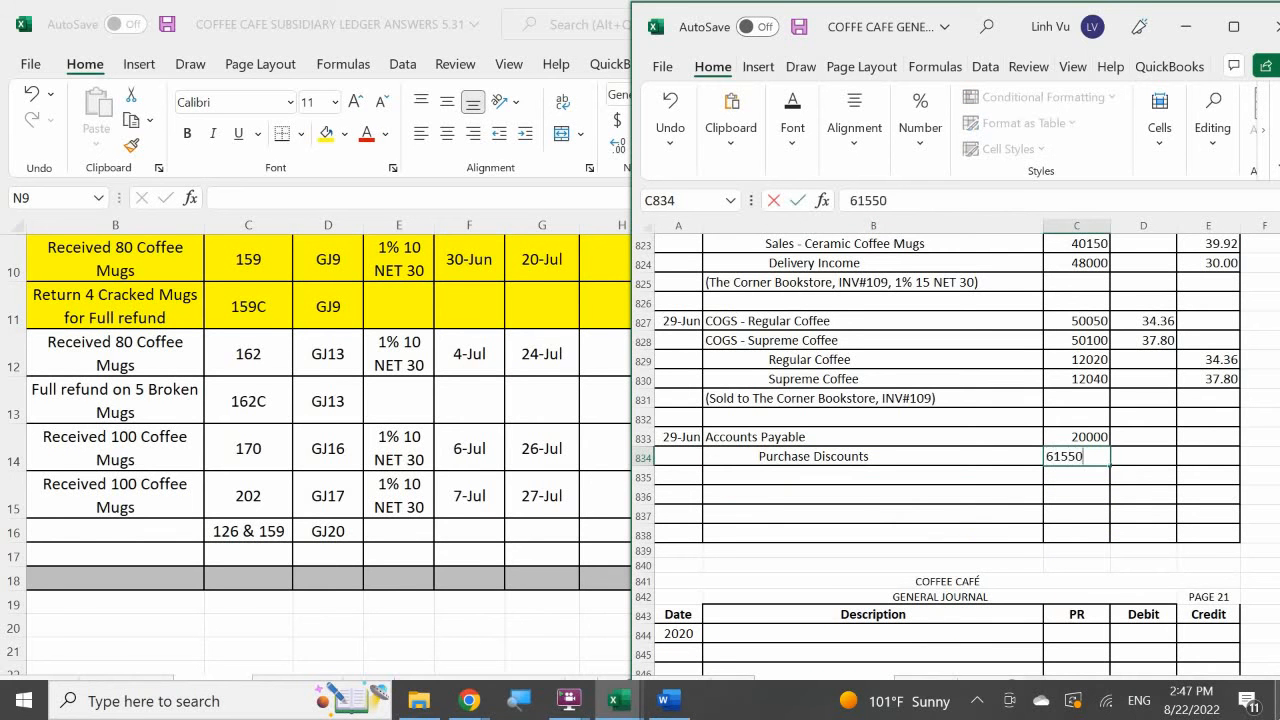
key(Return)
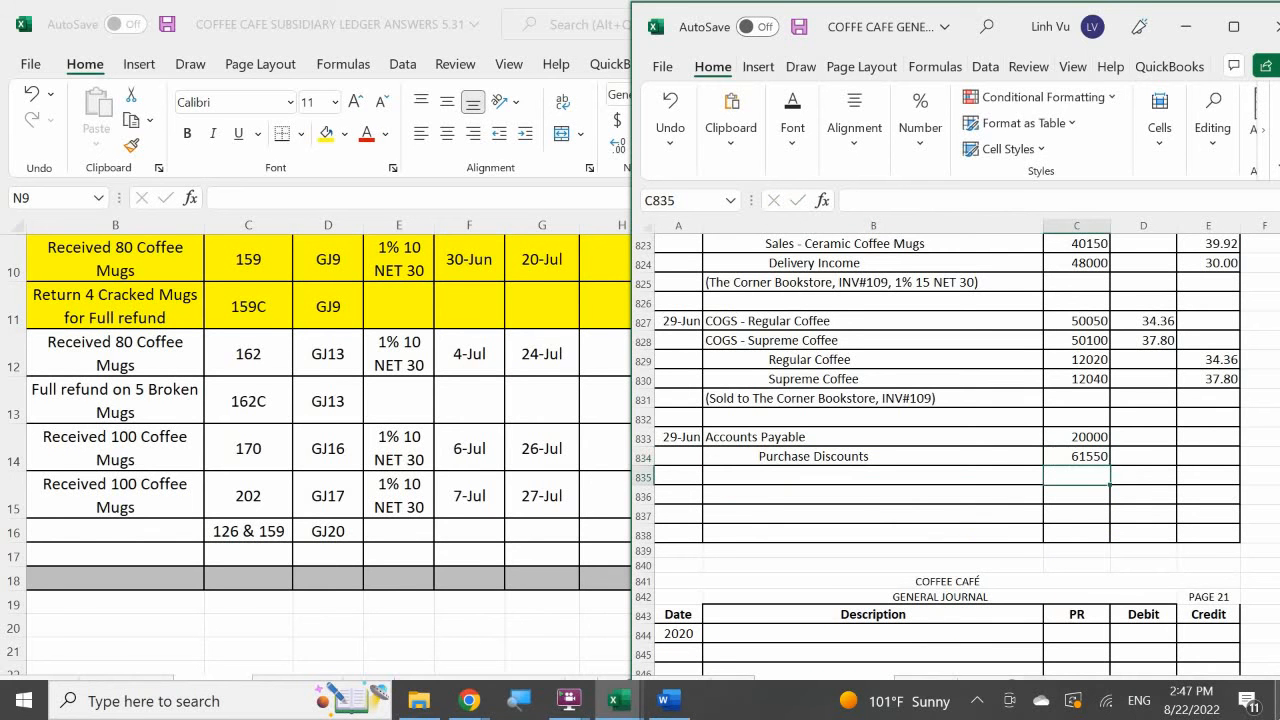
Enter an indented Checking line in B835 with posting reference 10100 in C835.
key(Left)
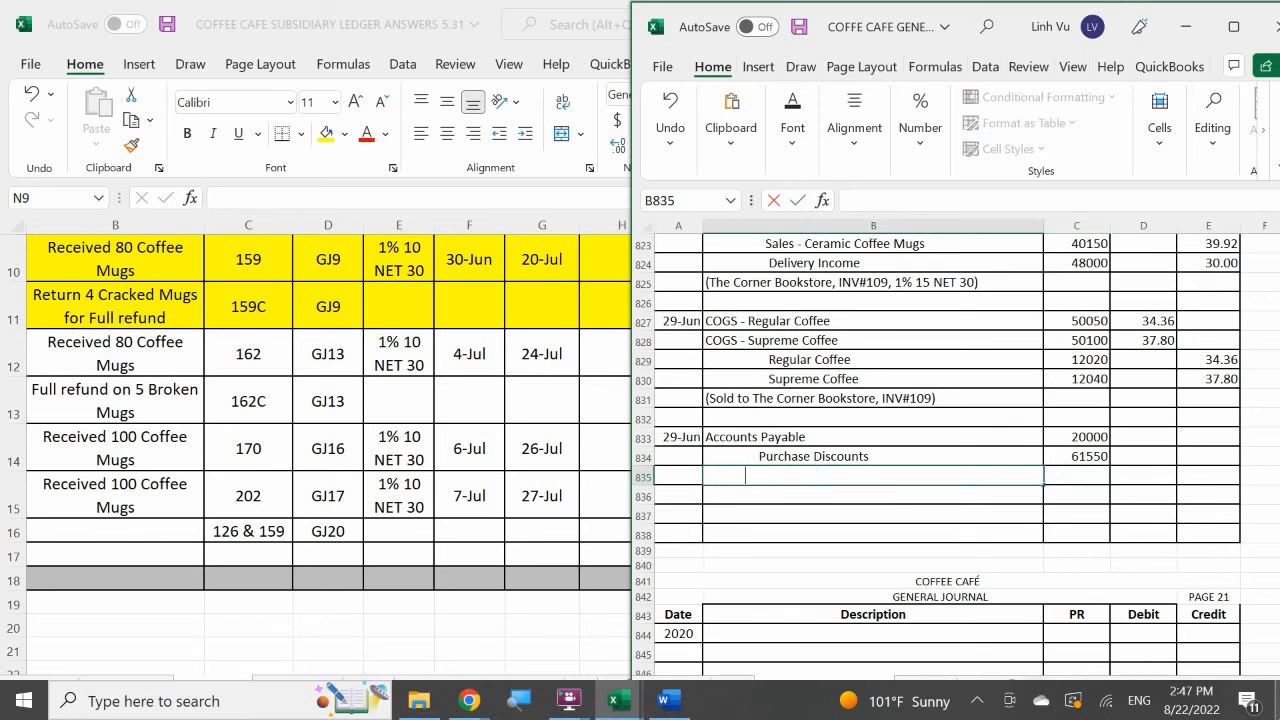
text(Checking)
key(Right)
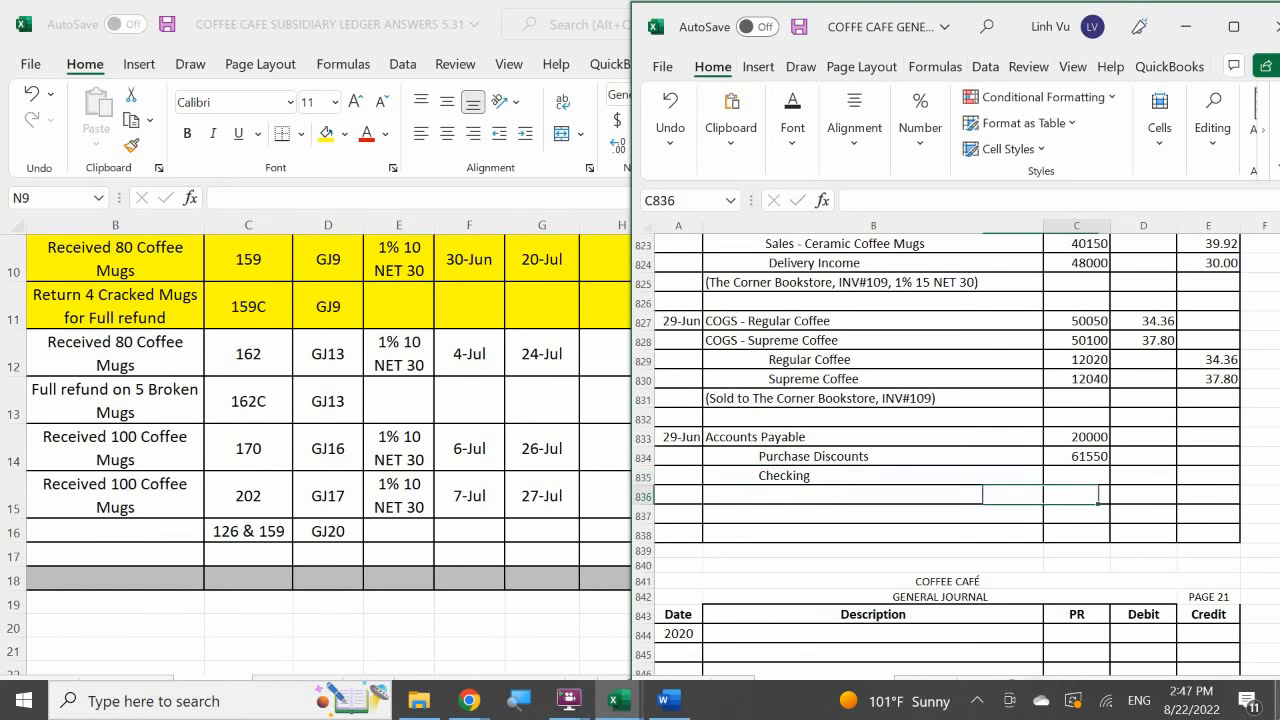
text(101000)
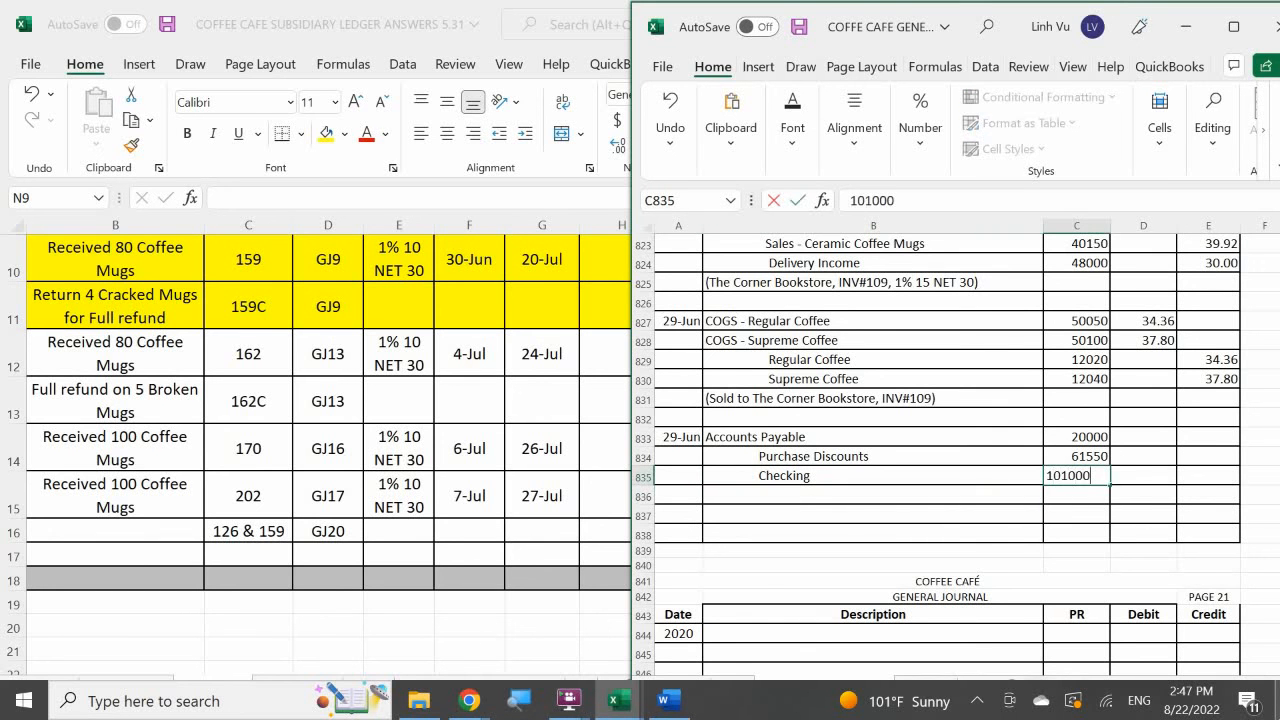
key(BackSpace)
key(Return)
key(Right)
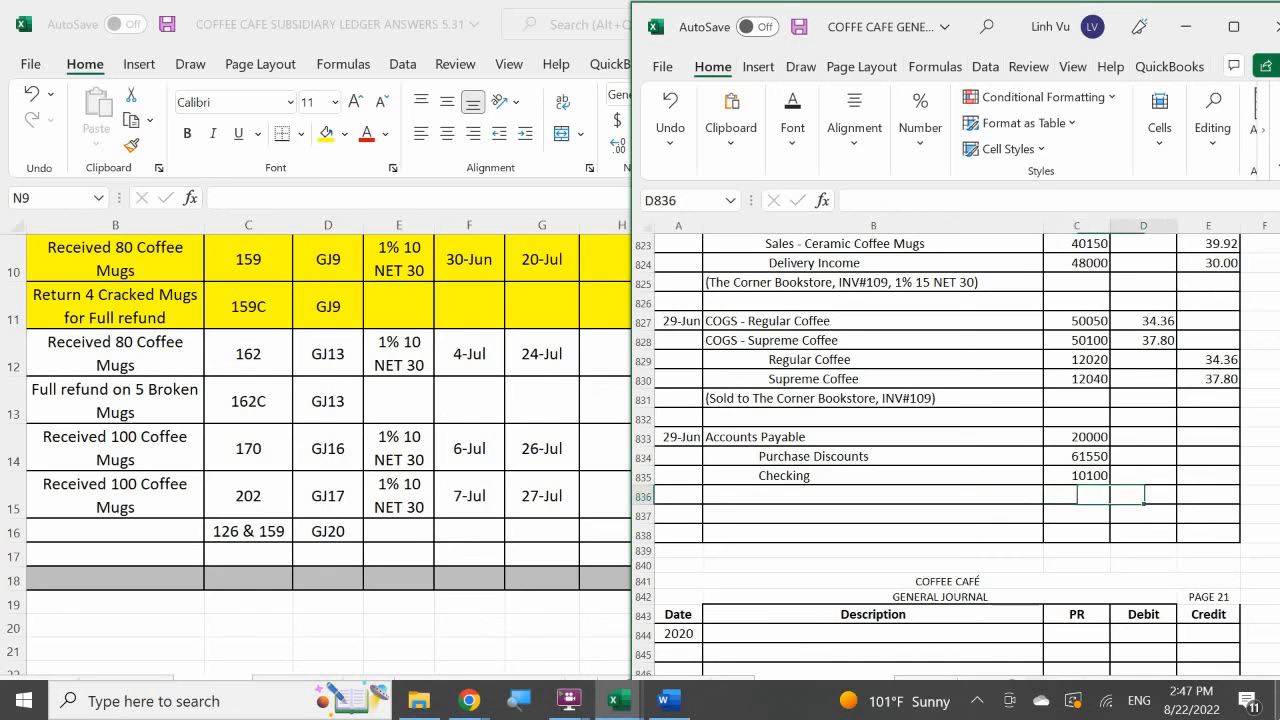
Enter a formula in D833 that adds E834 and E835 as the Accounts Payable debit.
key(Up)
key(Up)
key(Up)
text(=)
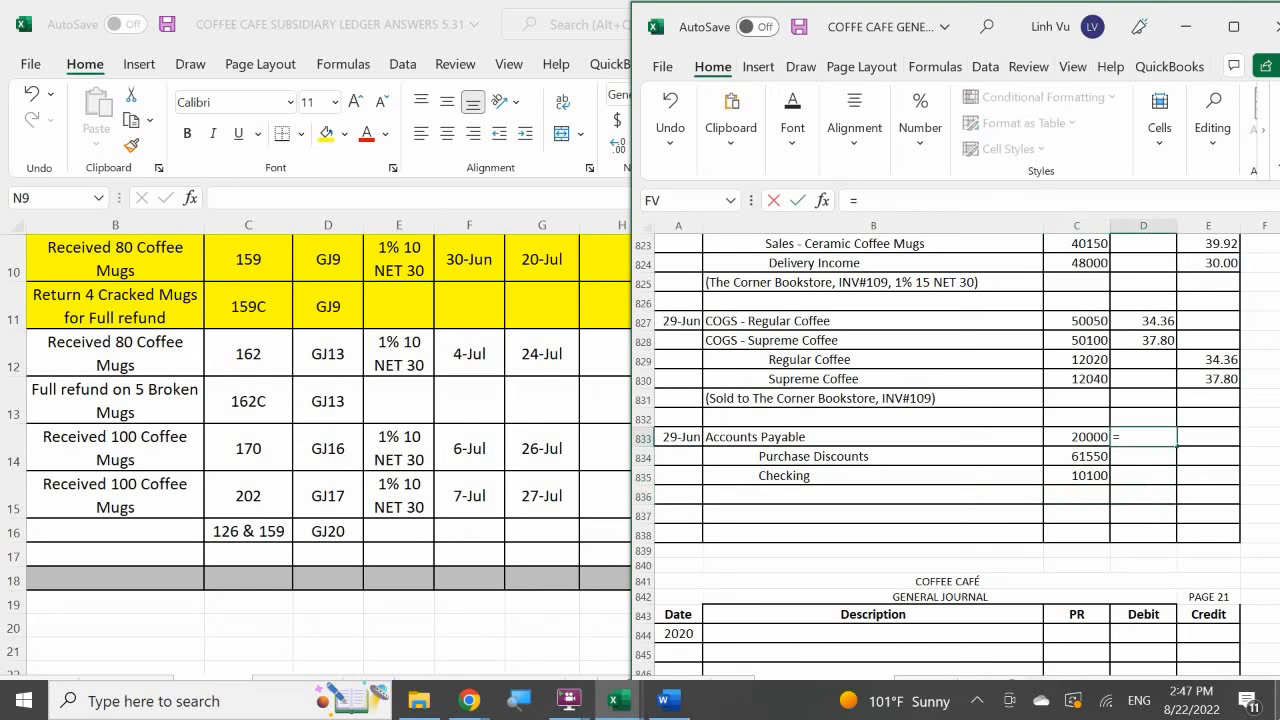
key(Down)
key(Right)
text(+)
key(Left)
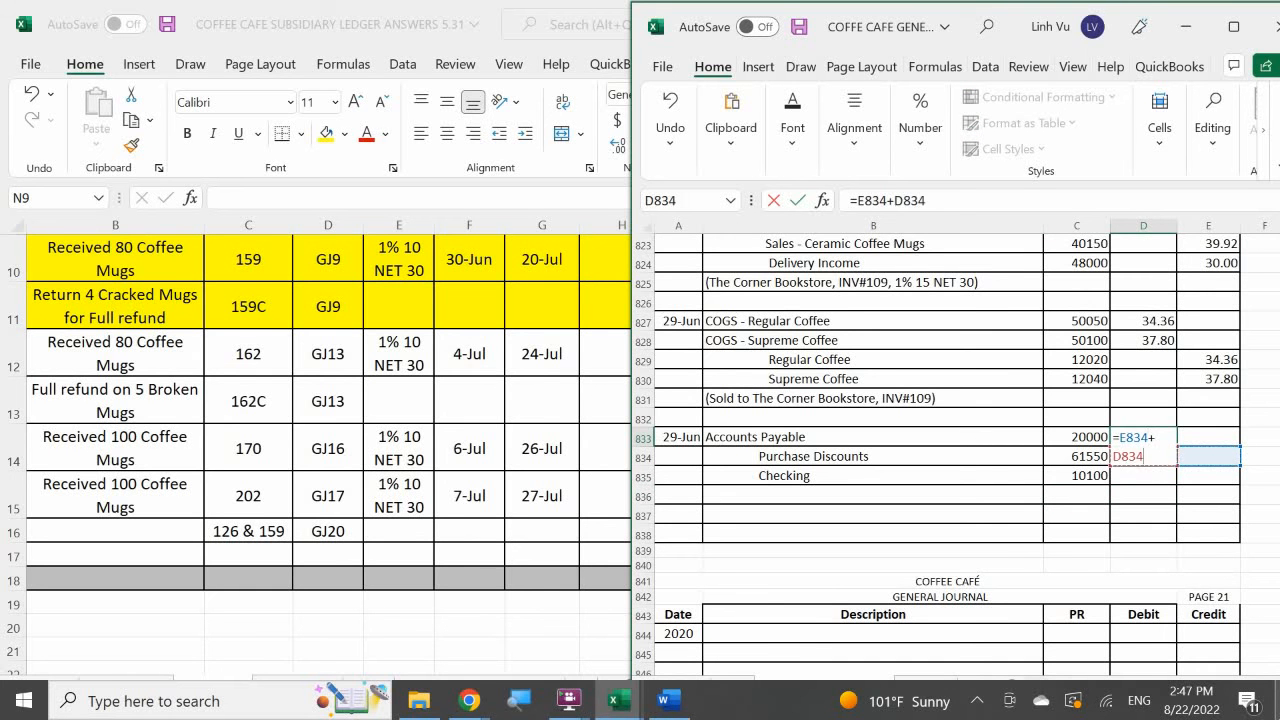
key(Down)
key(Right)
key(Return)
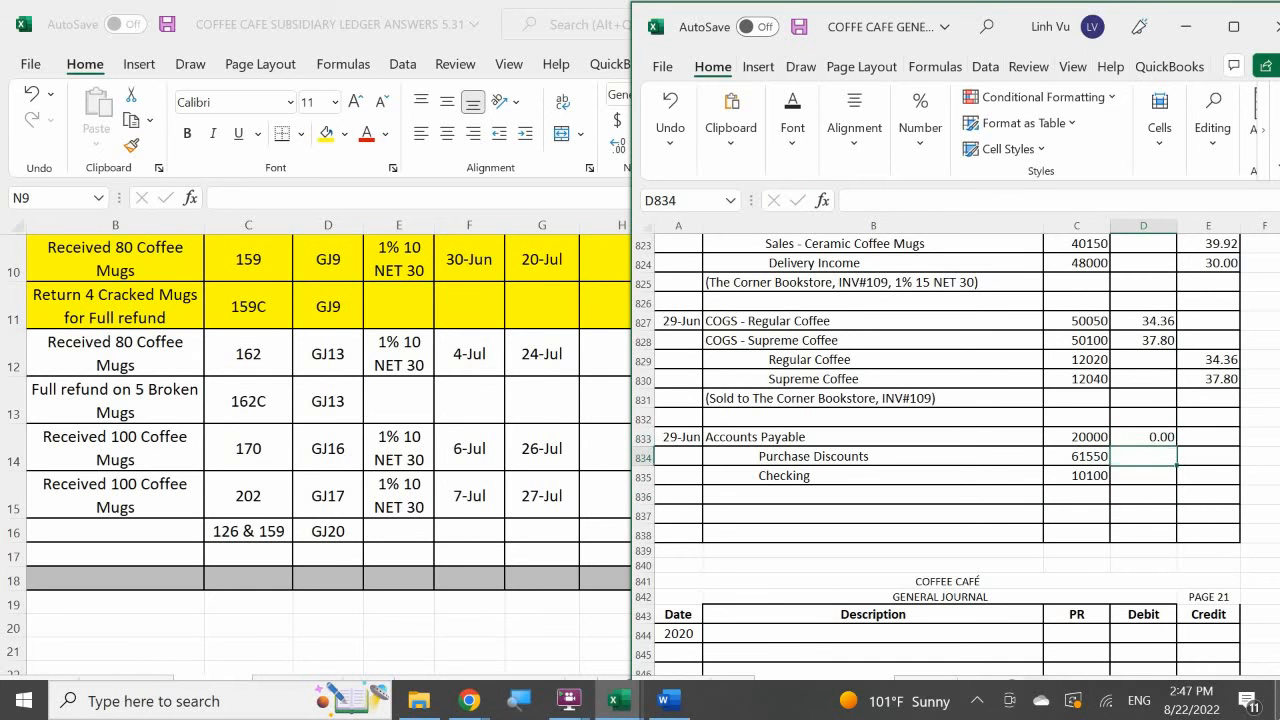
Enter the credits 1.87 for Purchase Discounts in E834 and 481.96 for Checking in E835.
key(Right)
text(1.87)
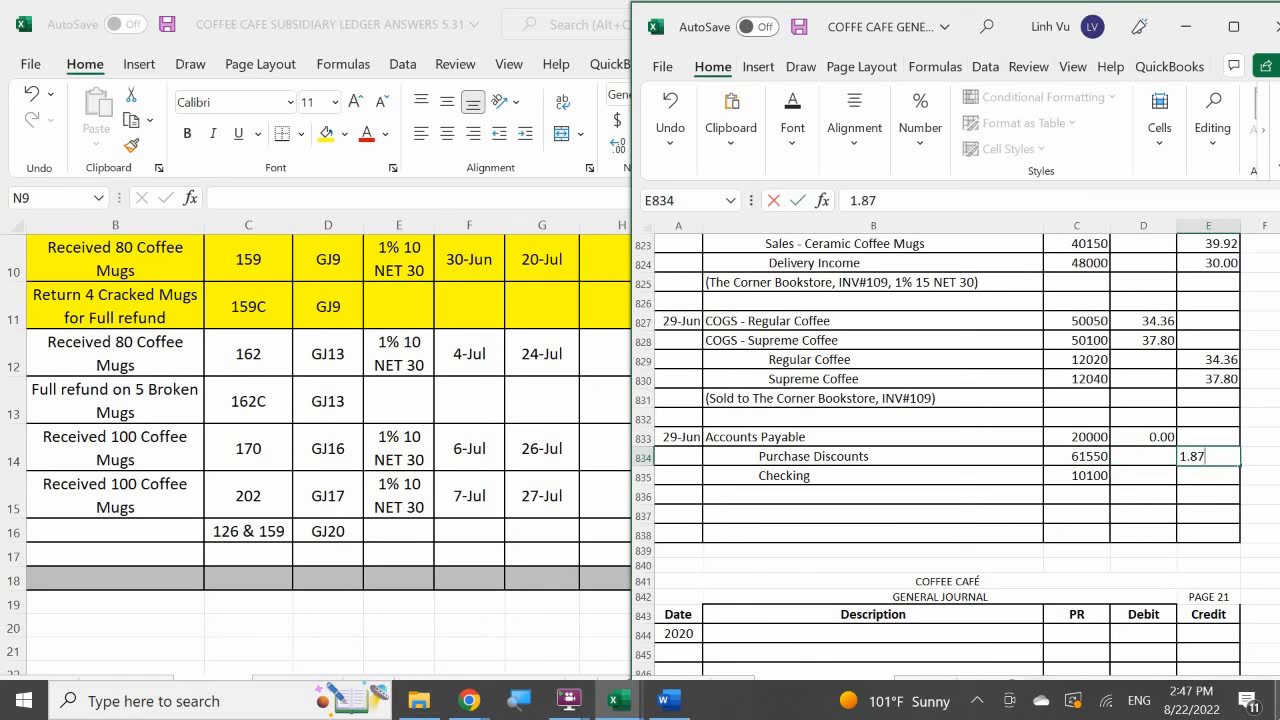
key(Return)
text(481)
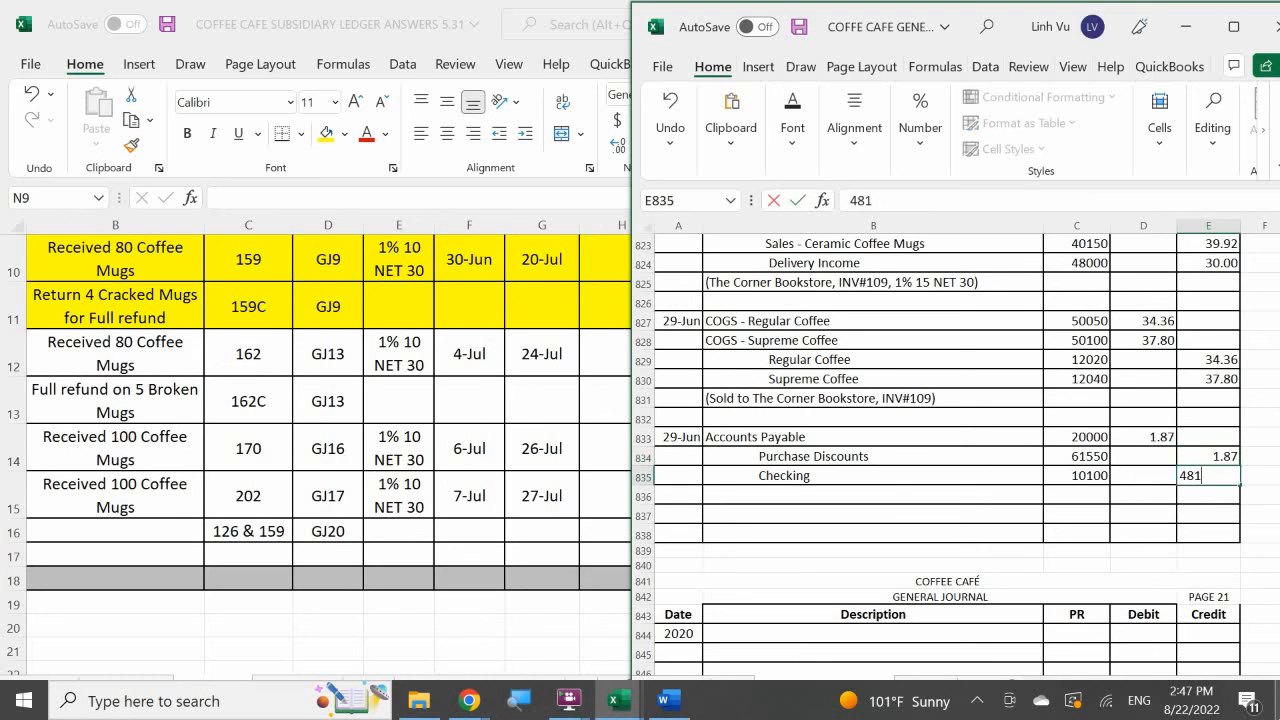
text(.96)
key(Return)
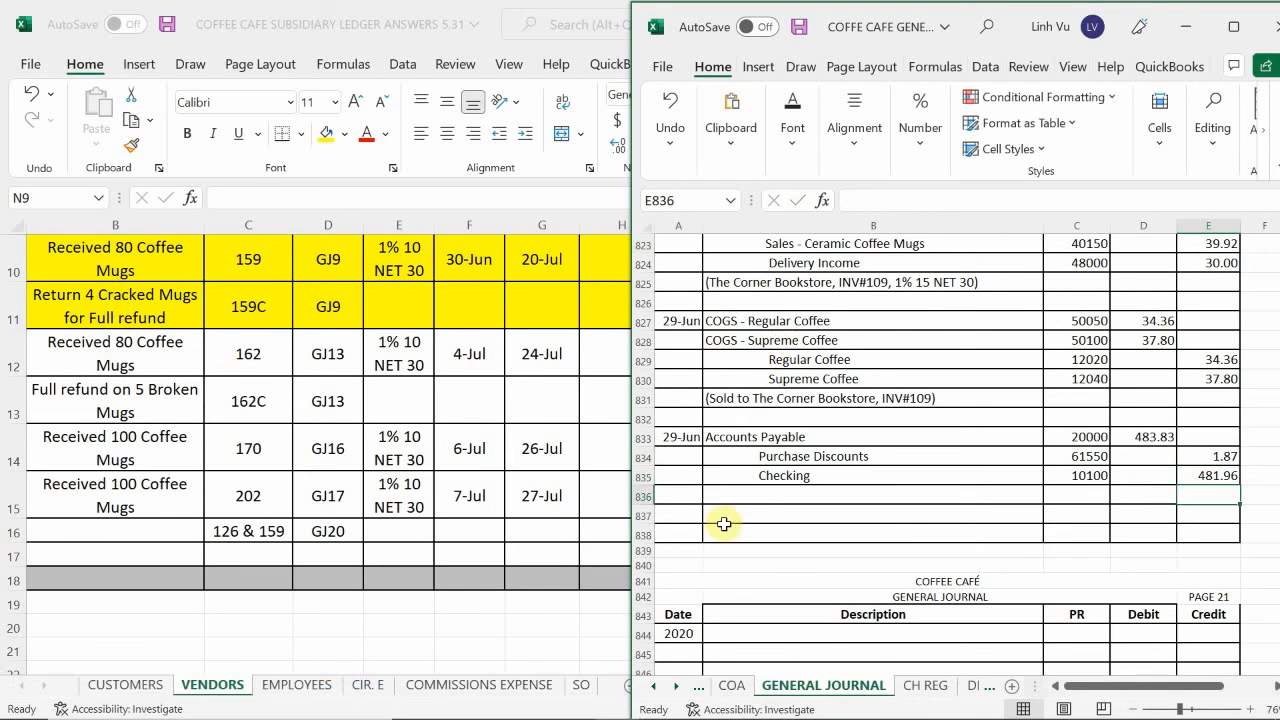
Check the payment row in the vendor ledger and correct the Checking credit in E835 to 481.09.
click(552, 545)
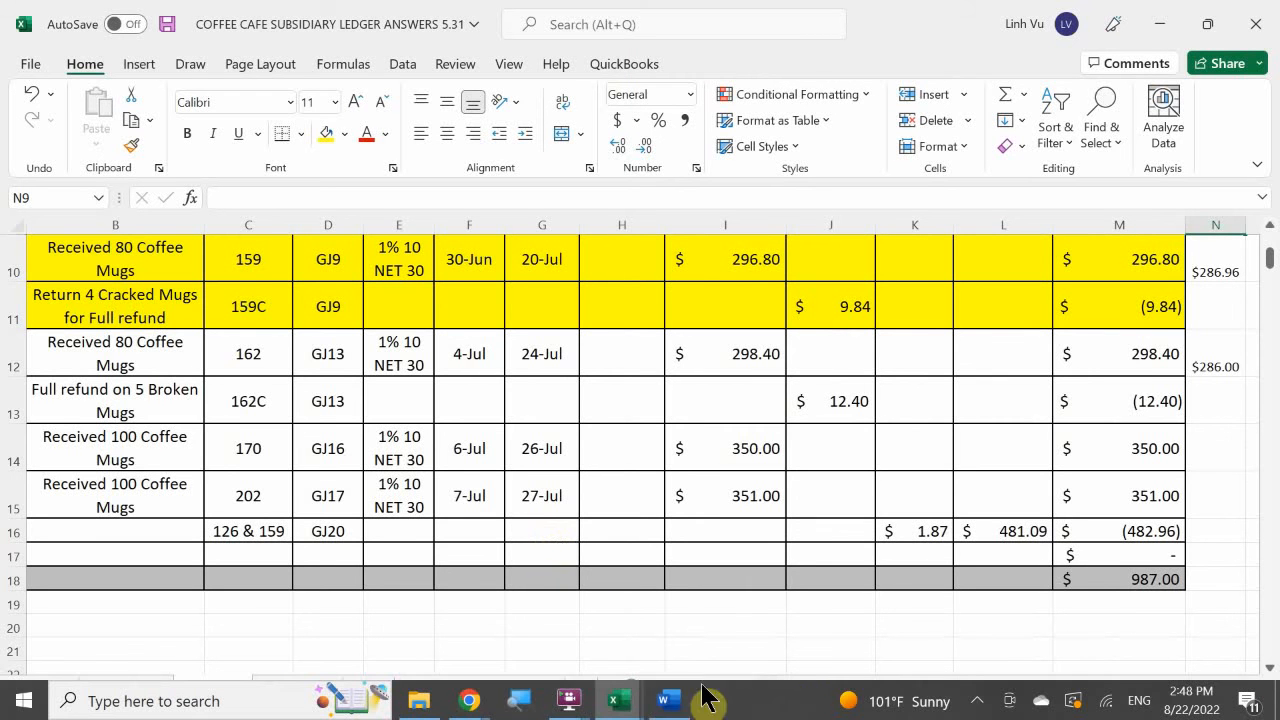
mouse_move(703, 697)
click(620, 700)
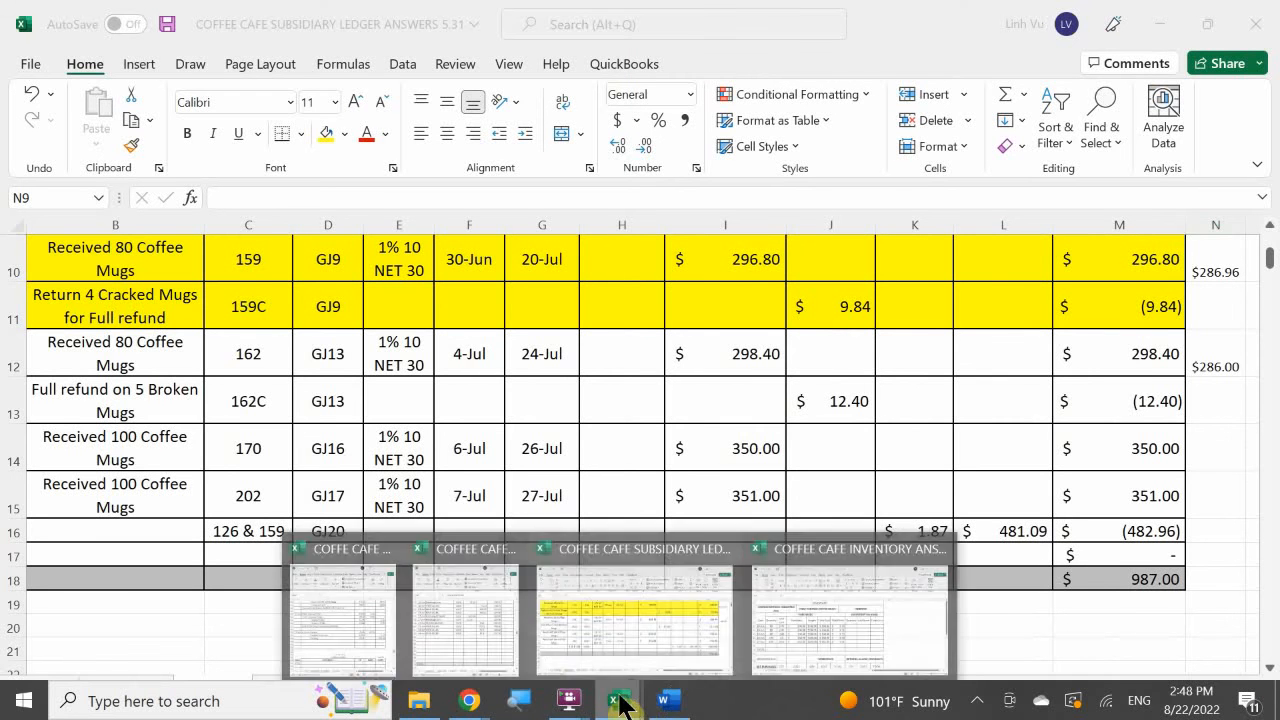
click(368, 613)
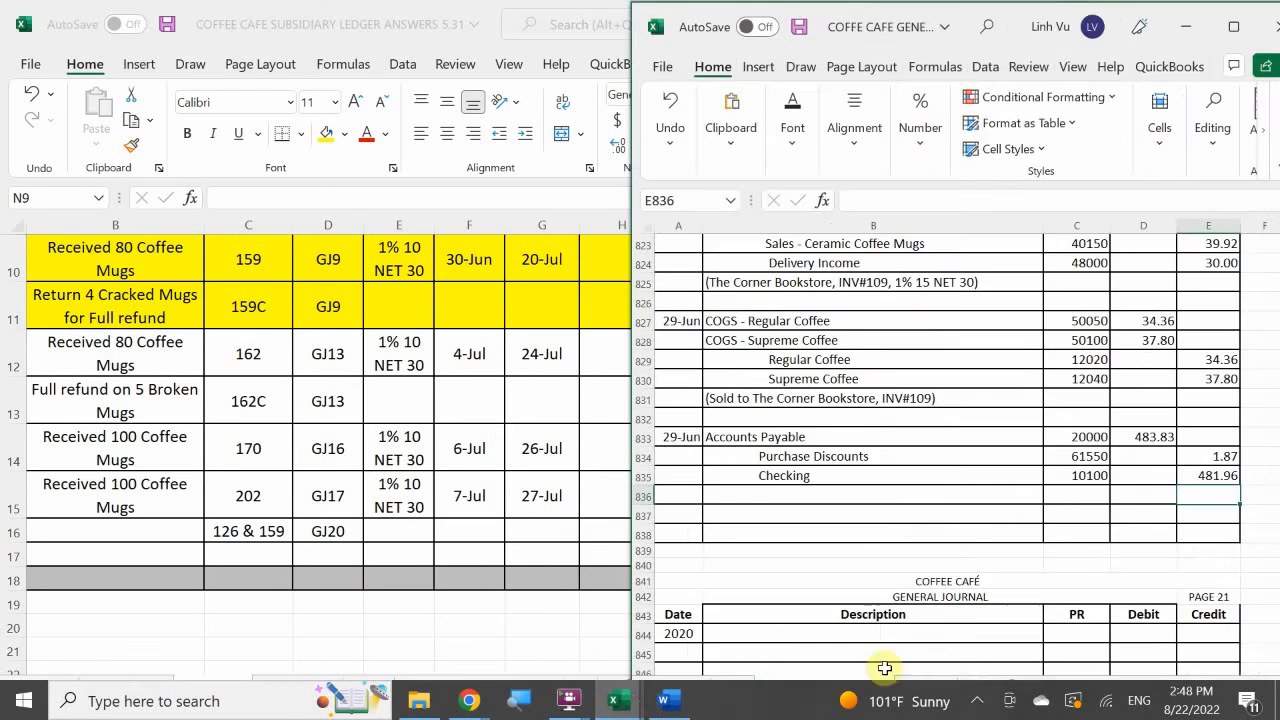
click(1210, 480)
key(Delete)
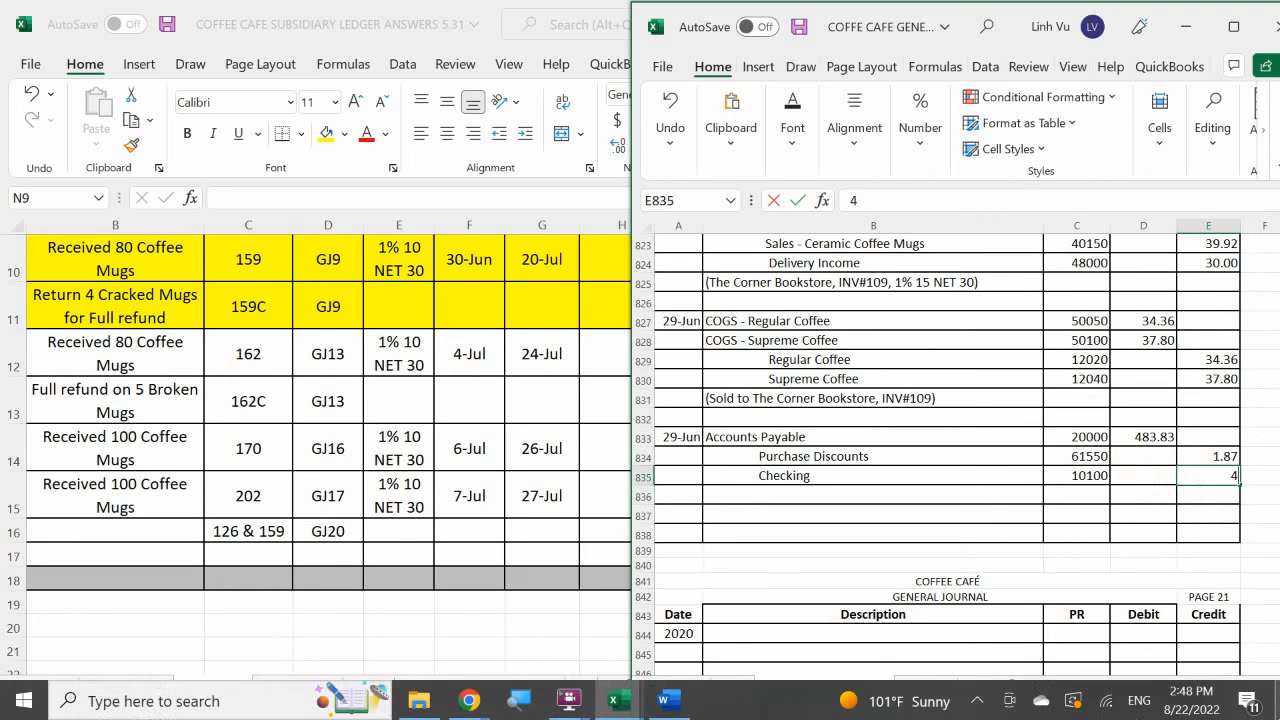
text(481.09)
key(Return)
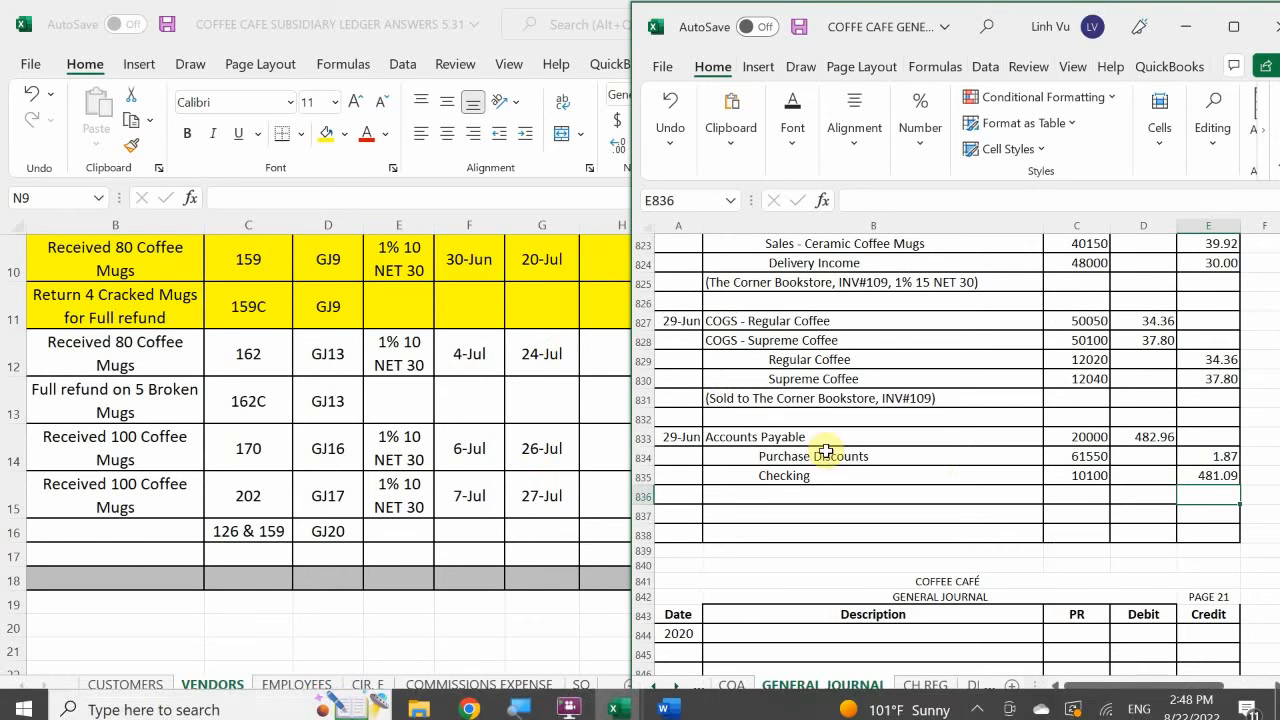
Open the check register sheet and enter the date 6/29 in A37.
click(736, 494)
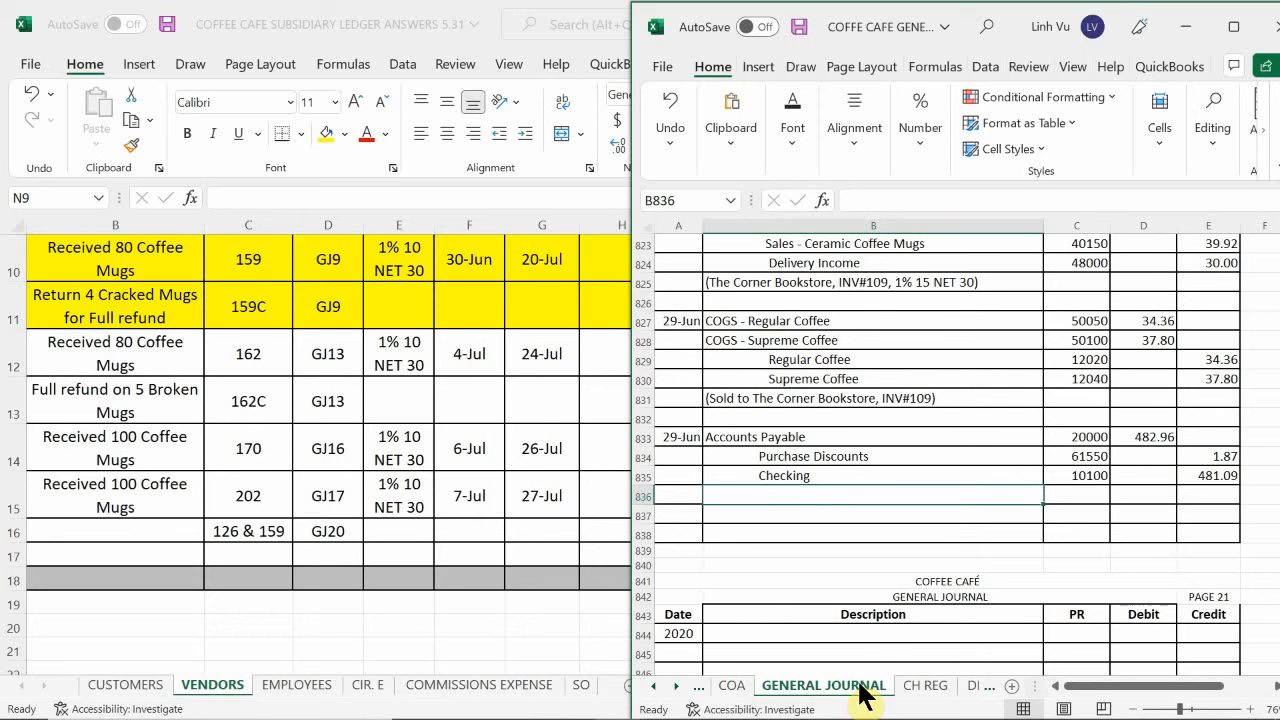
click(925, 687)
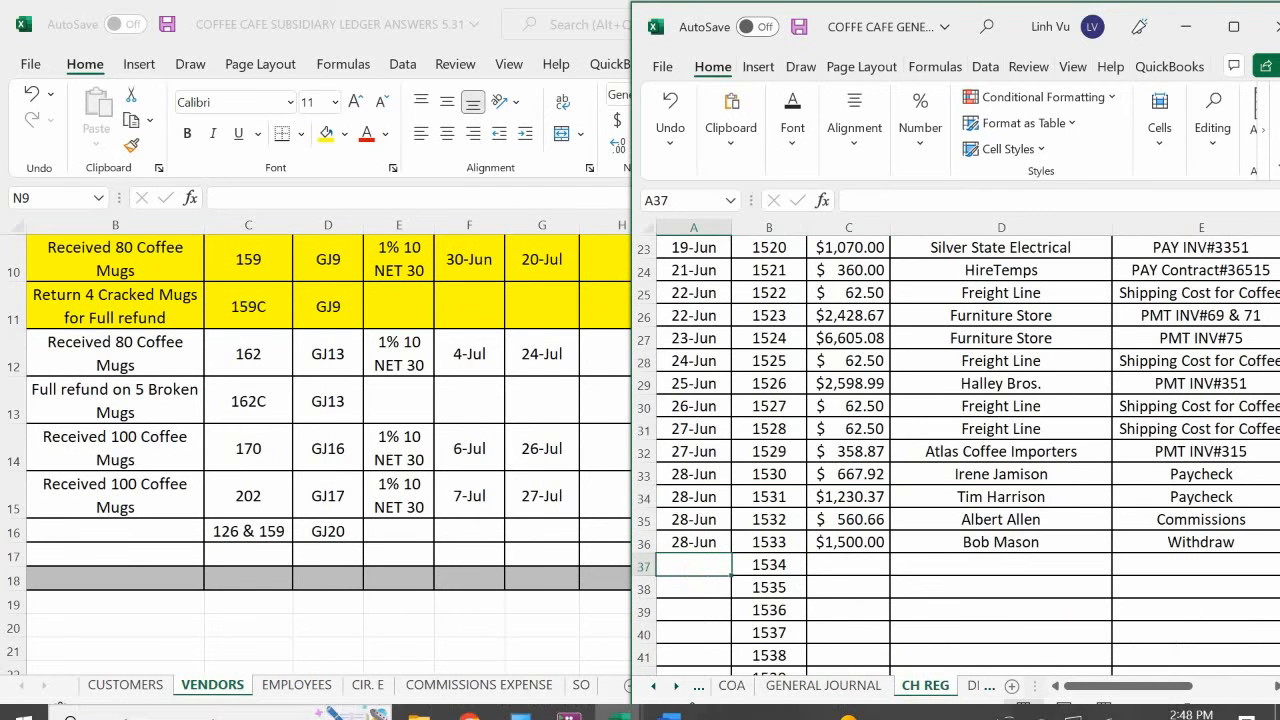
text(6/29)
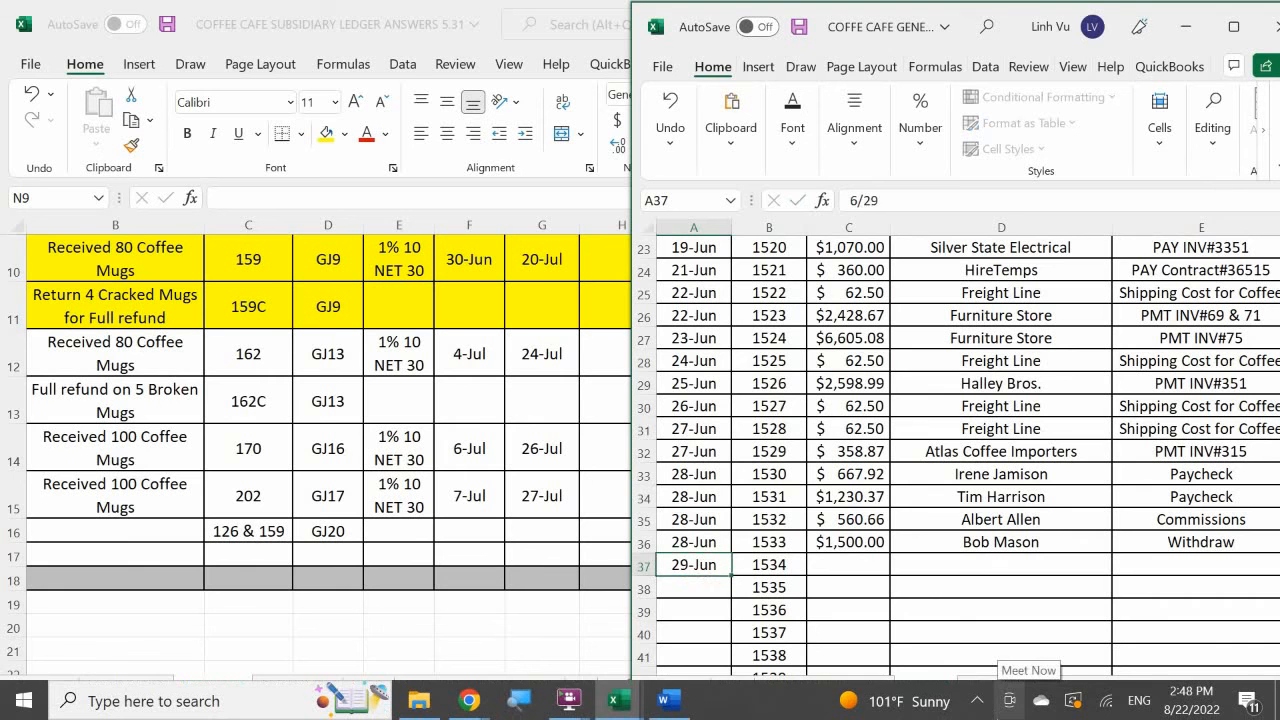
key(Return)
Enter the check amount 481.09 in C37 of the check register.
key(Right)
key(Right)
key(Up)
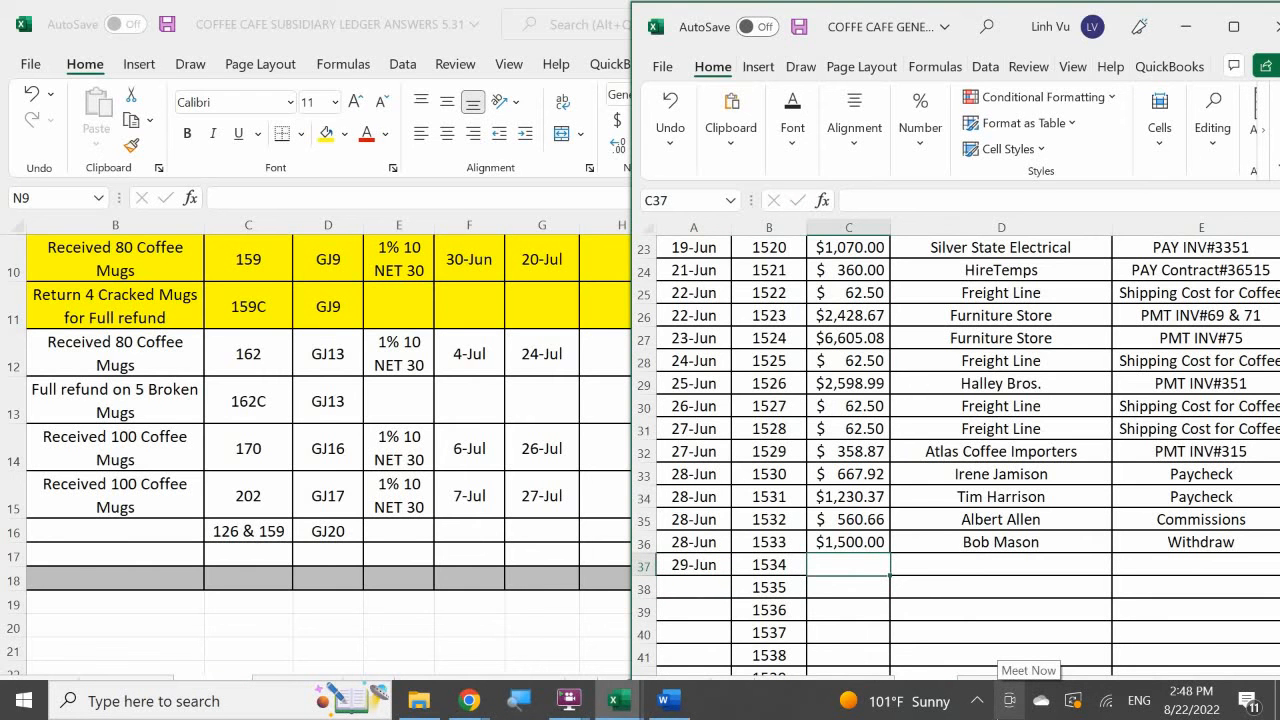
text(46)
key(BackSpace)
key(BackSpace)
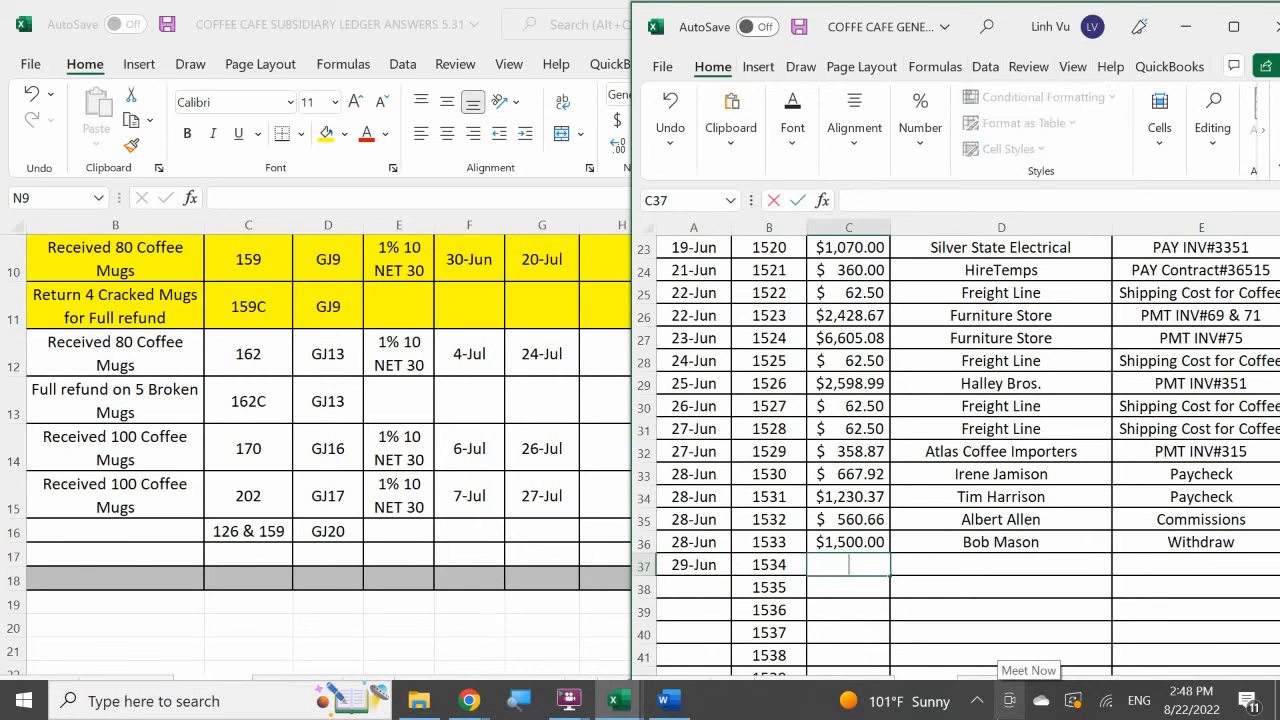
text(481.09)
key(Return)
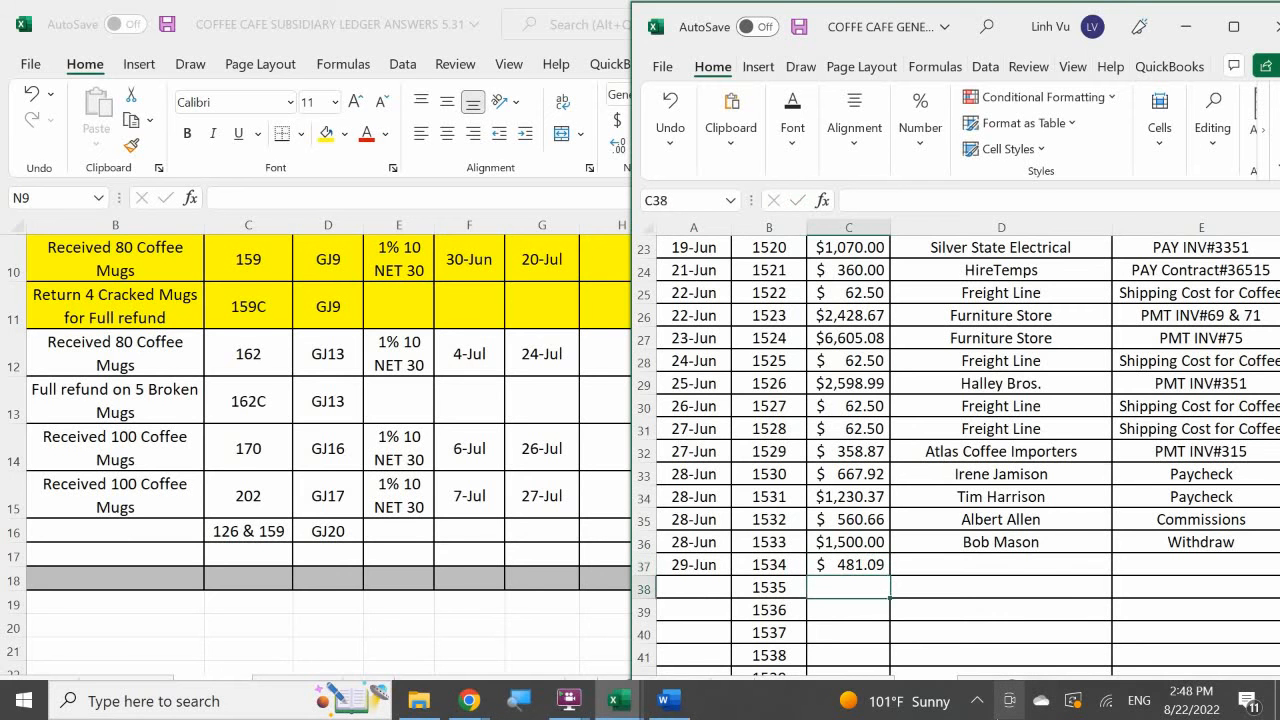
Enter All Things Ceramics as the payee in D37.
key(Right)
key(Up)
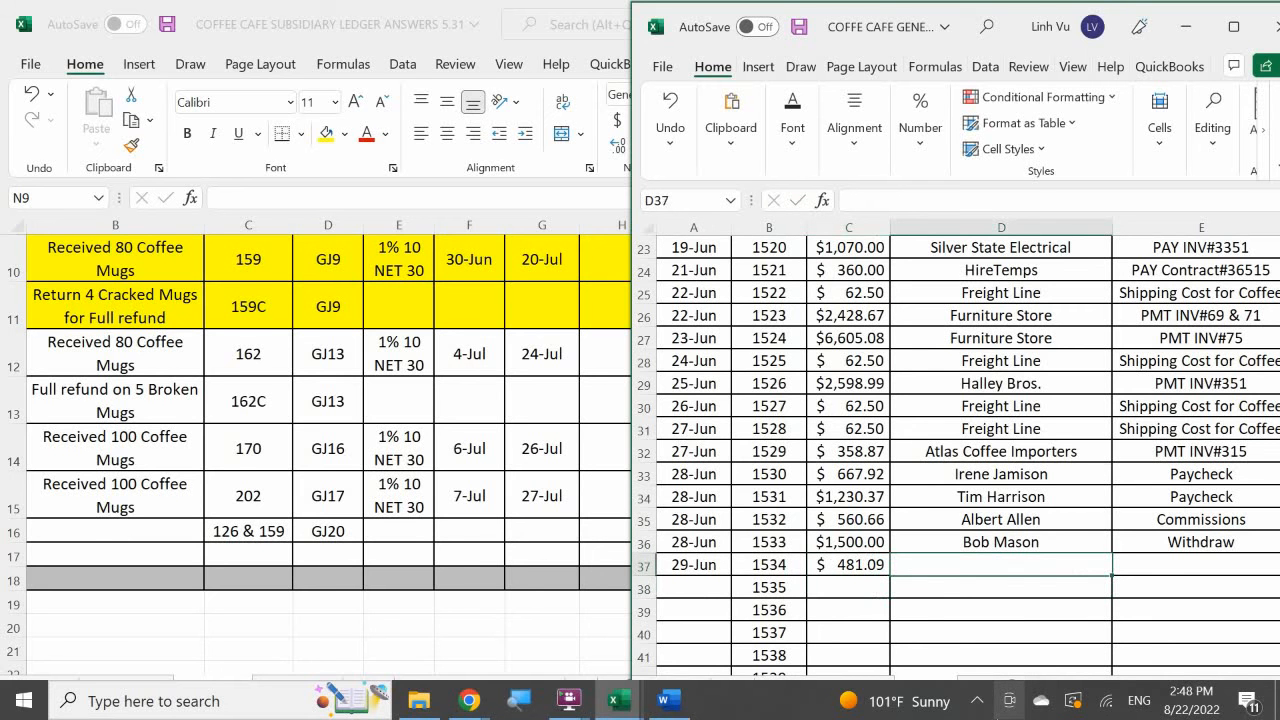
text(All T)
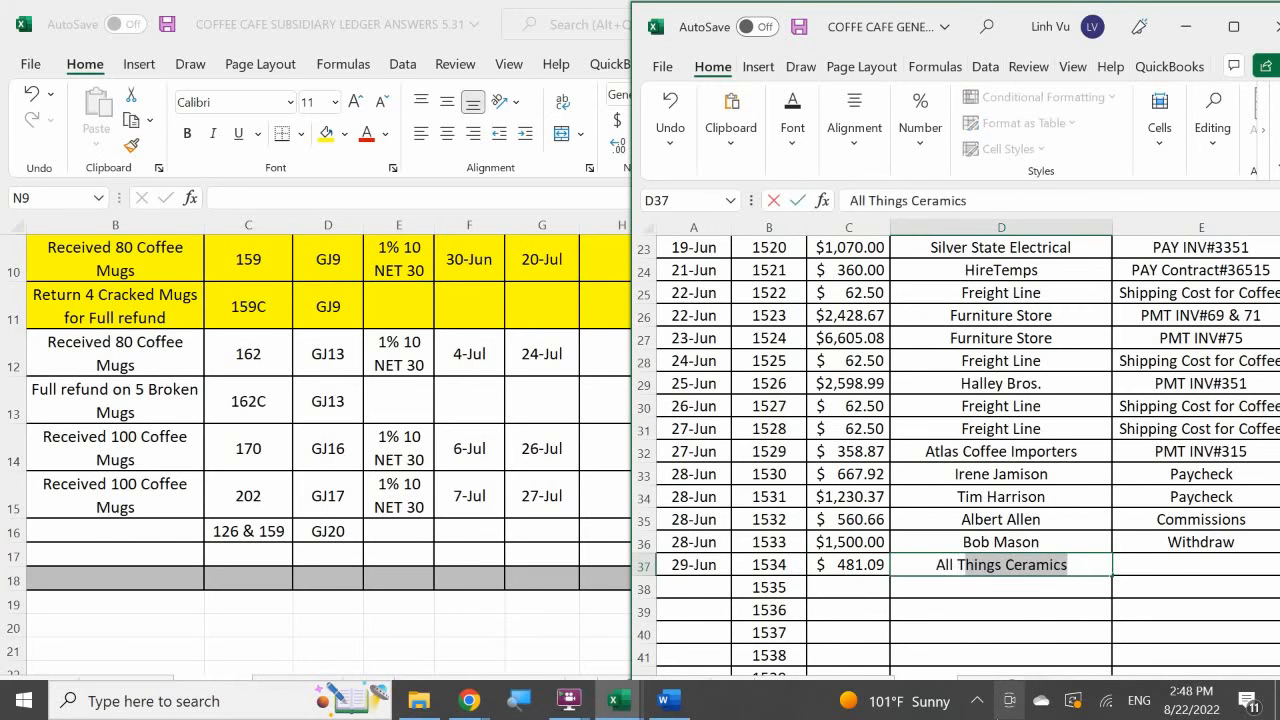
key(Tab)
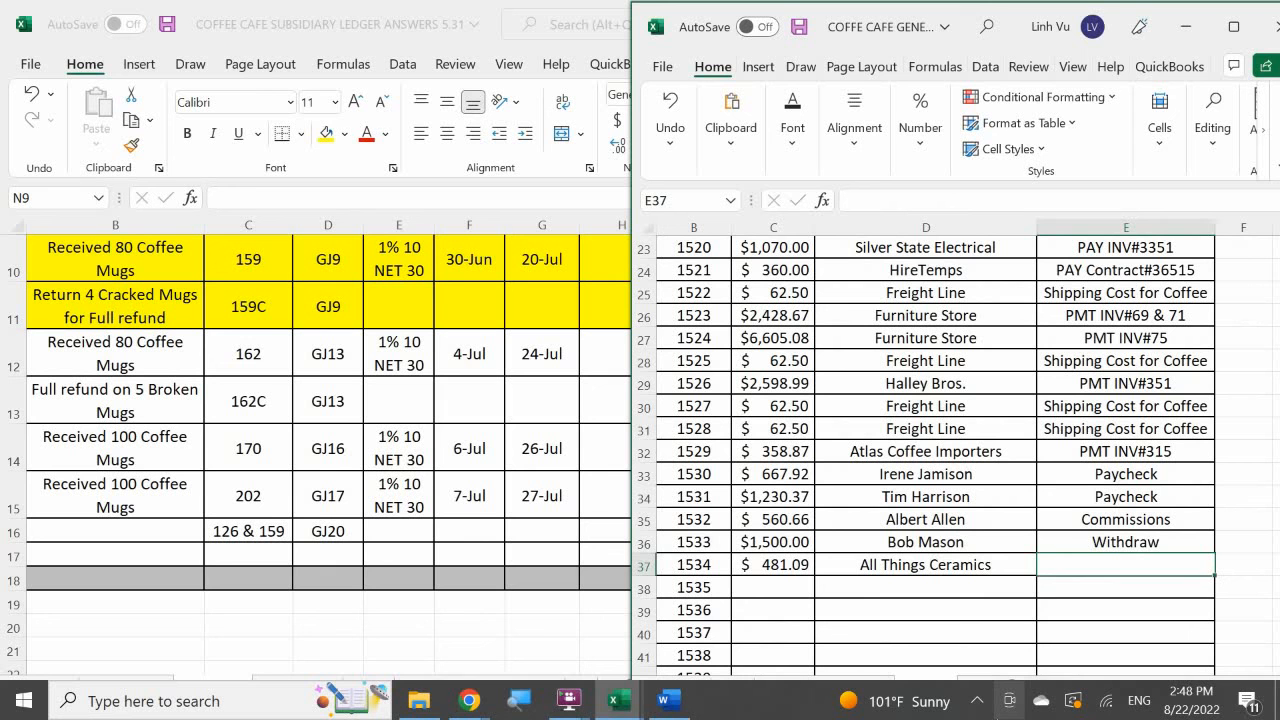
Enter the payment description PMT INV#126 & 159 in E37 of the check register.
text(P)
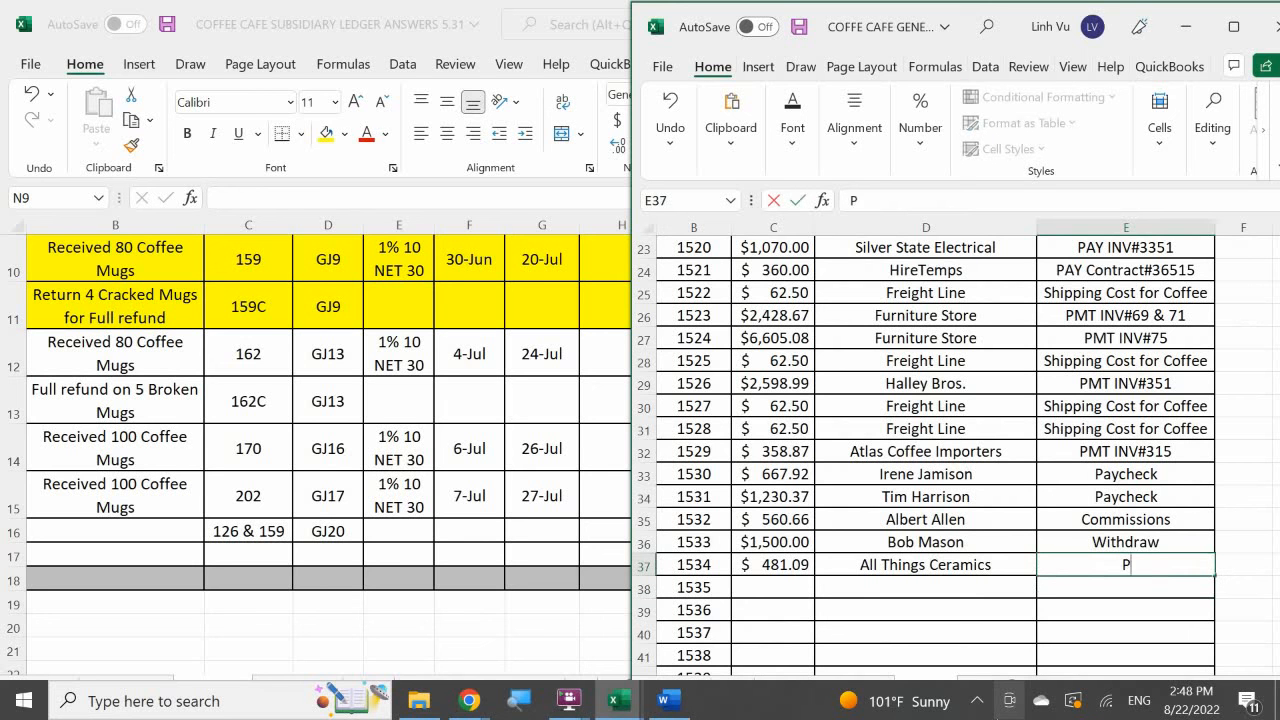
text(MT INV#)
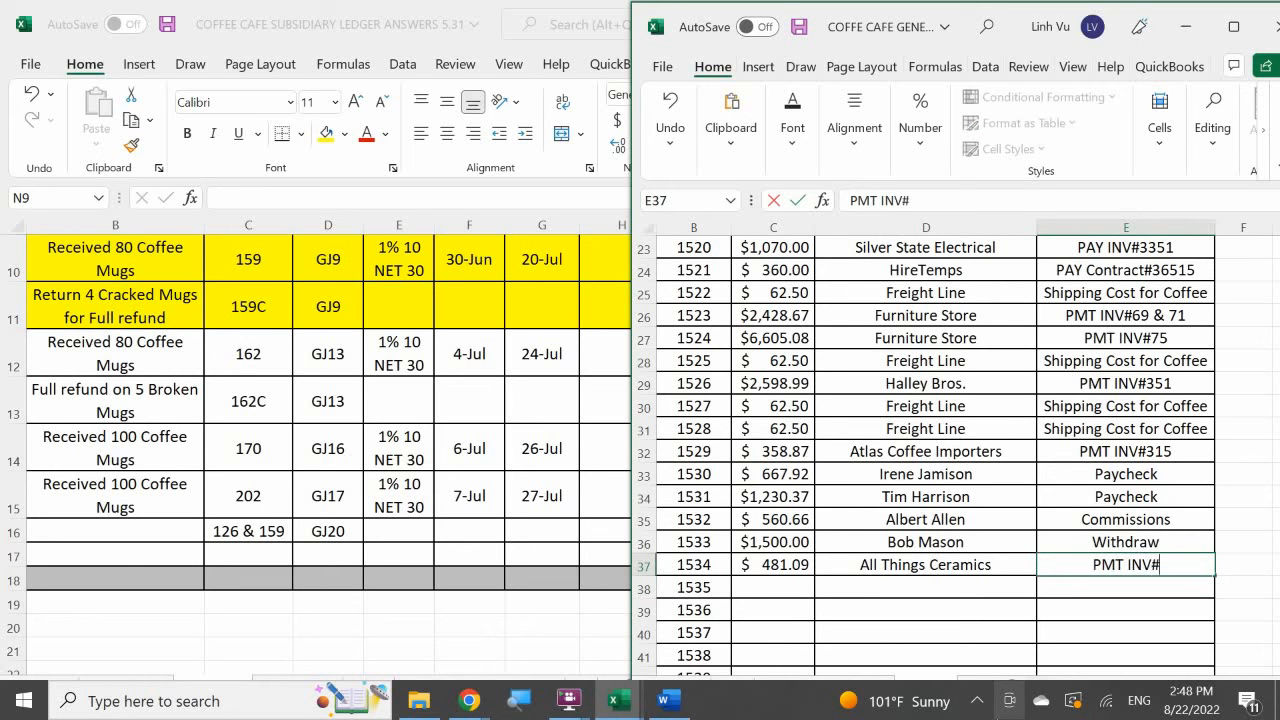
text(126)
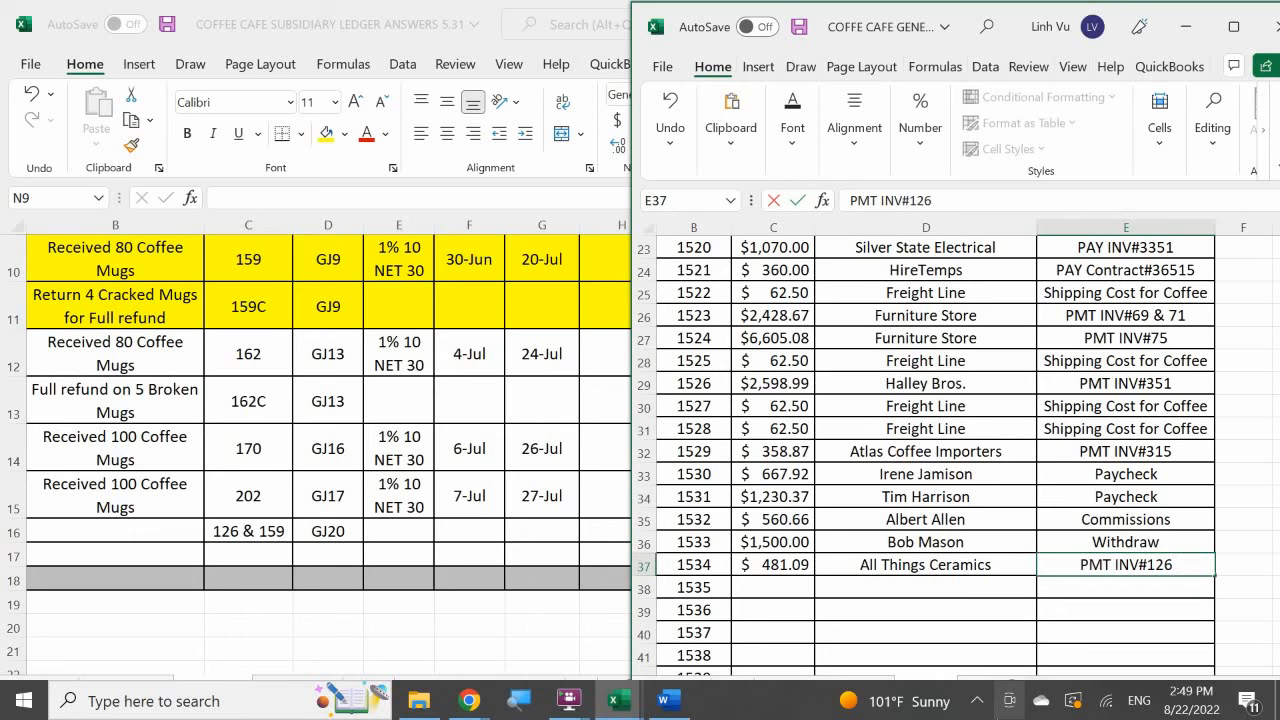
text( &)
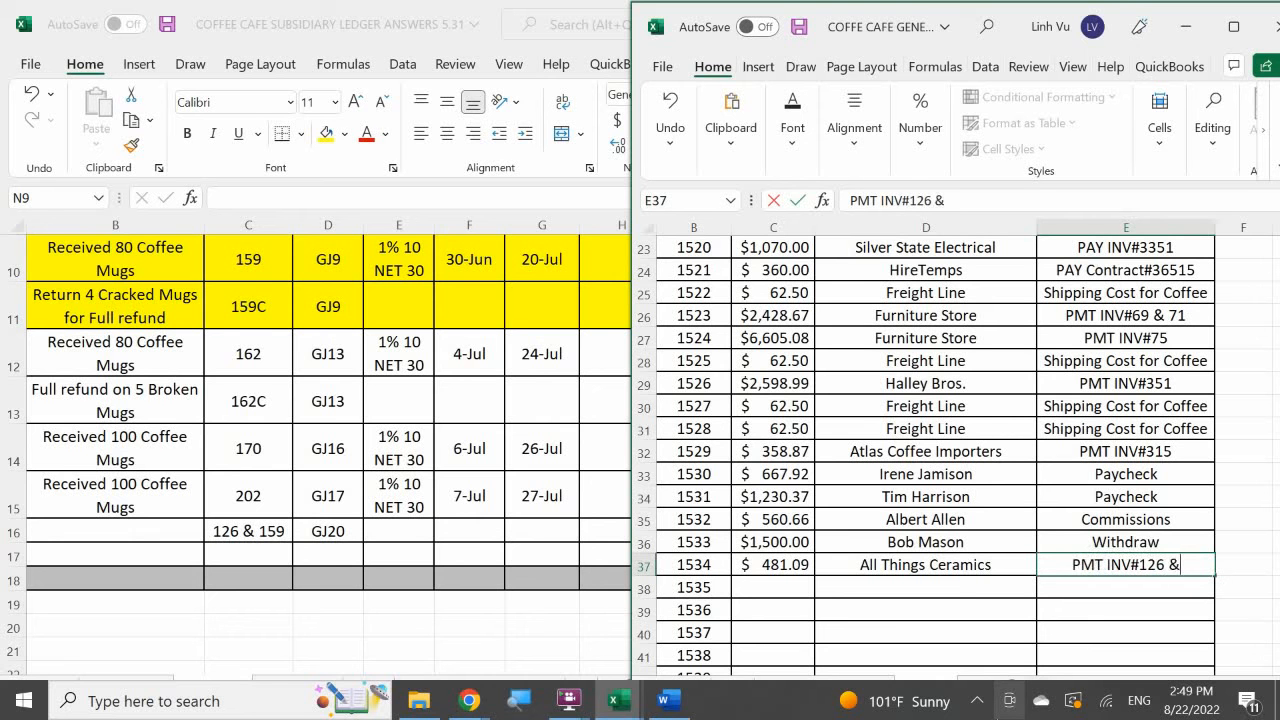
text( 159)
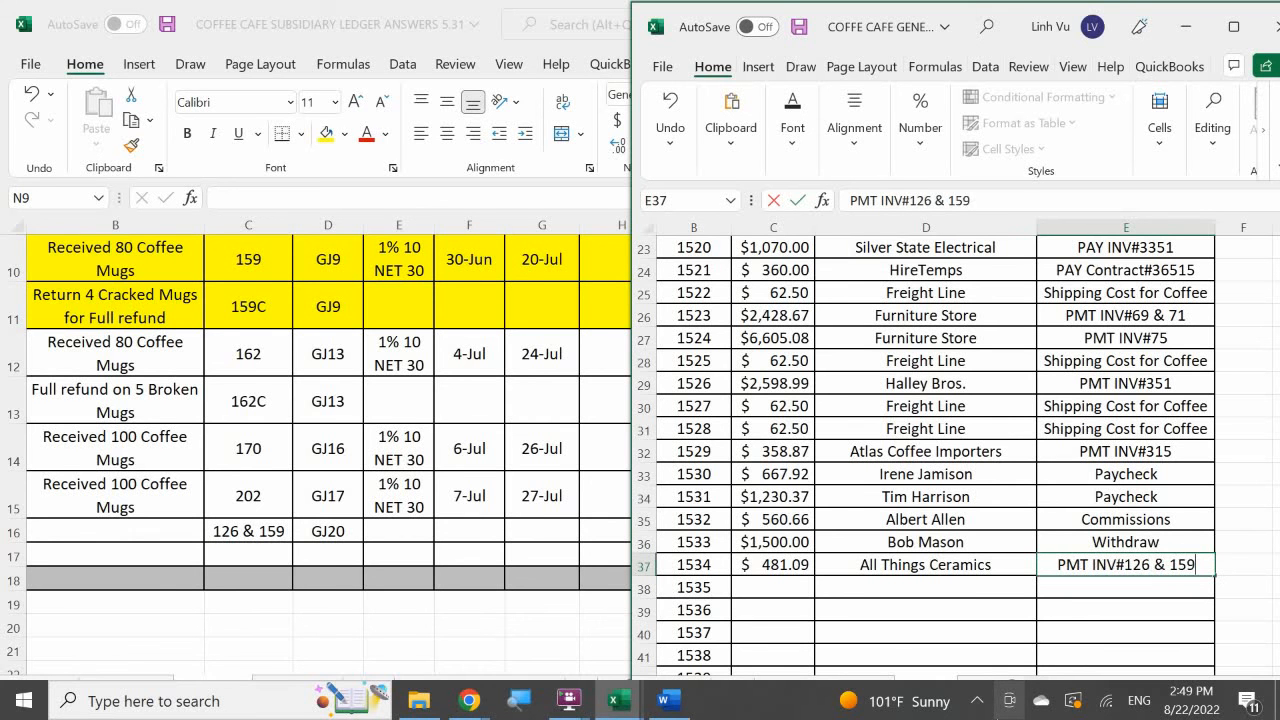
key(Return)
key(Left)
key(Left)
key(Left)
key(Left)
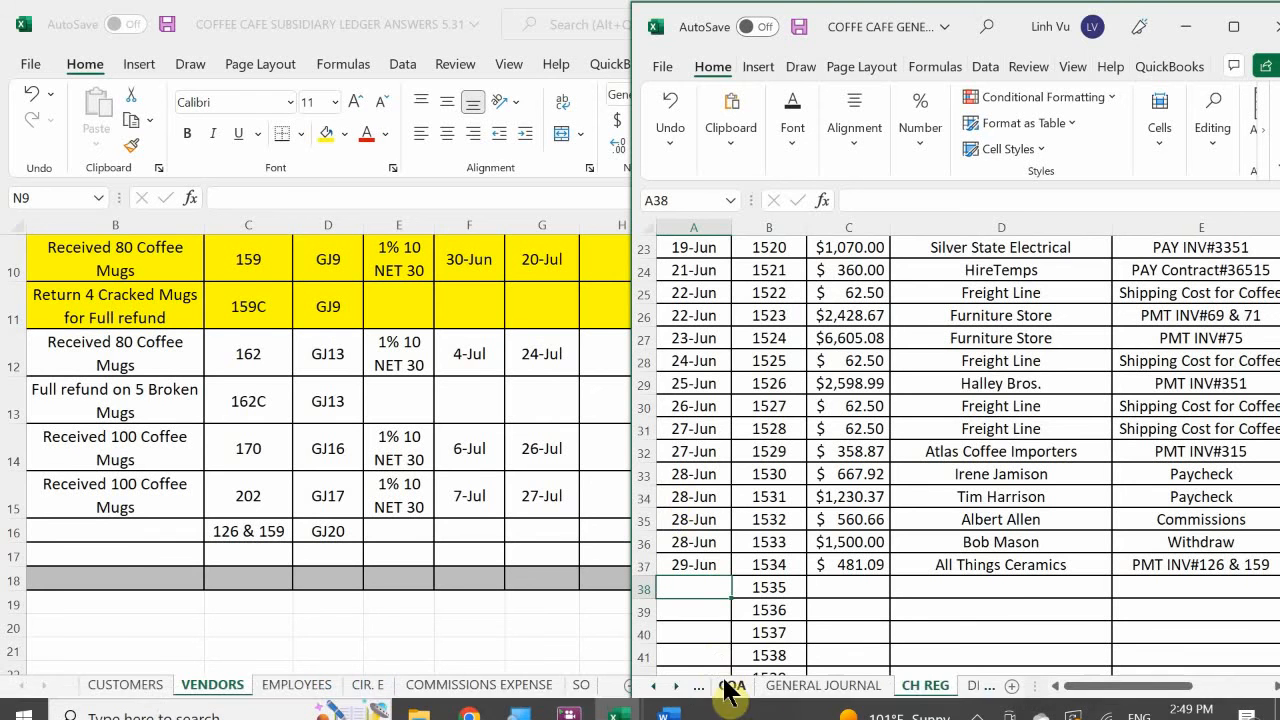
Return to the general journal and start the explanation in B836 with "(All Things Ceramics, INV#126 & 159".
click(653, 688)
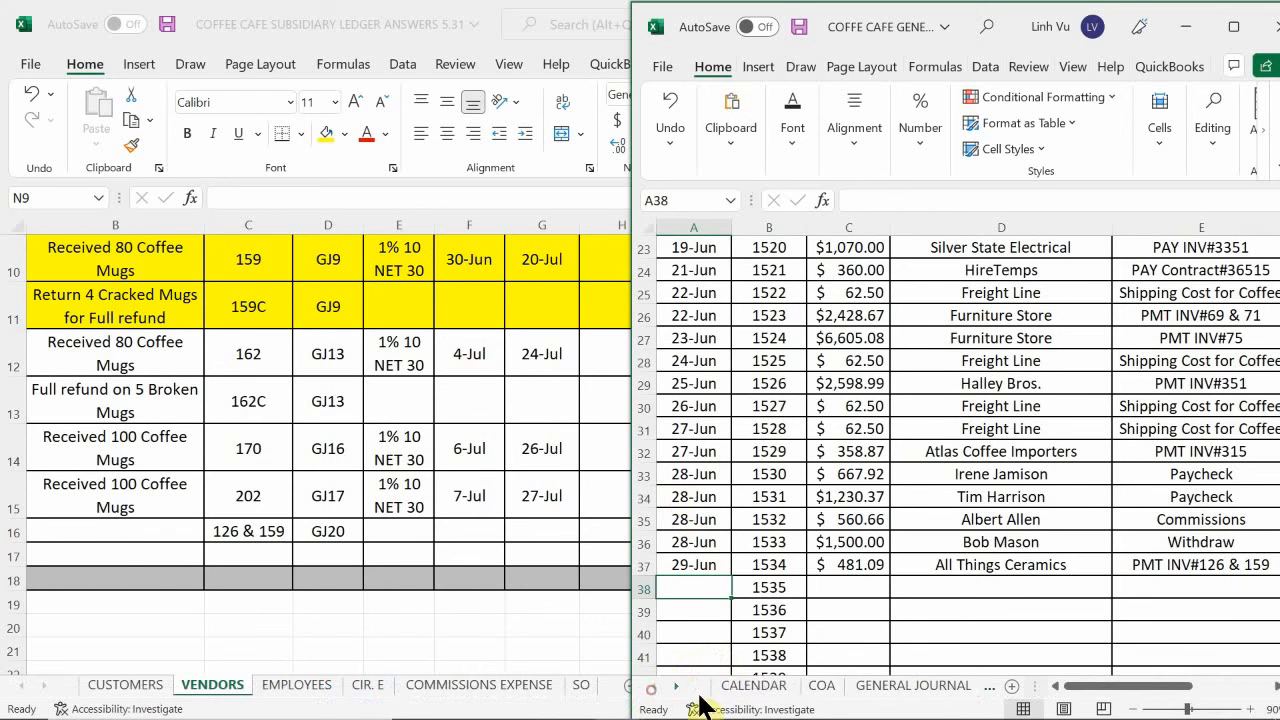
click(752, 686)
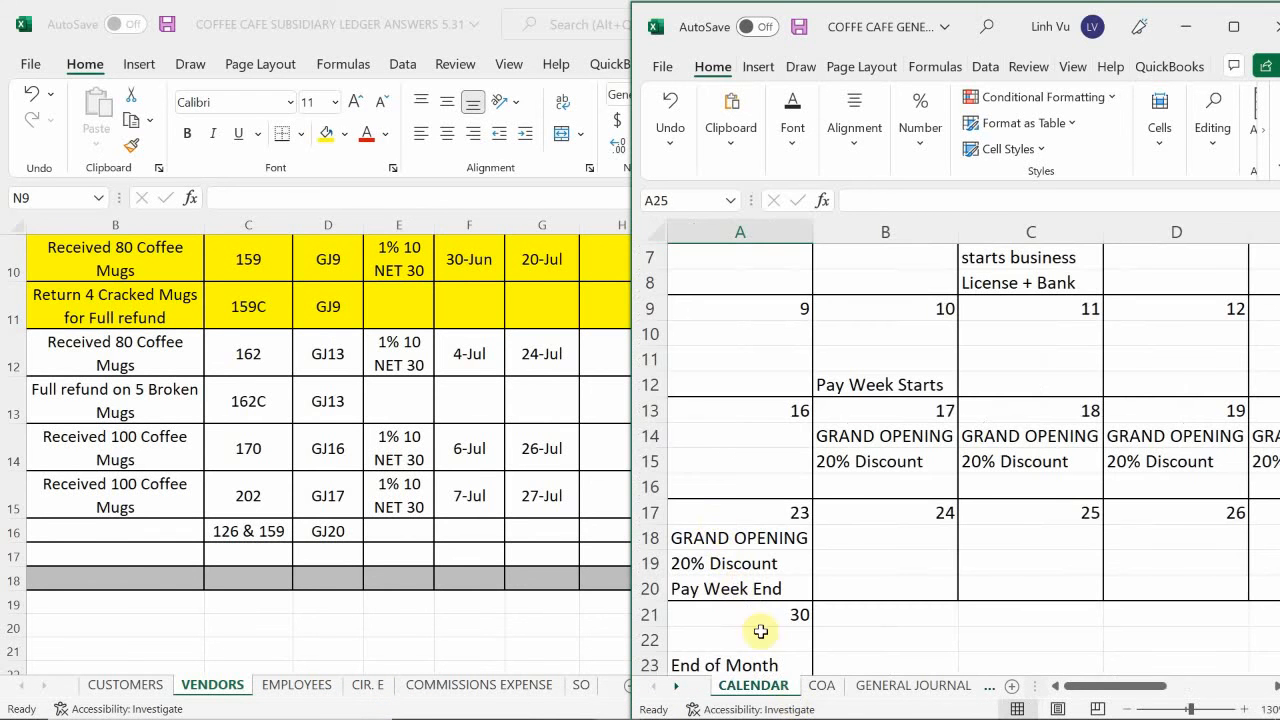
click(890, 686)
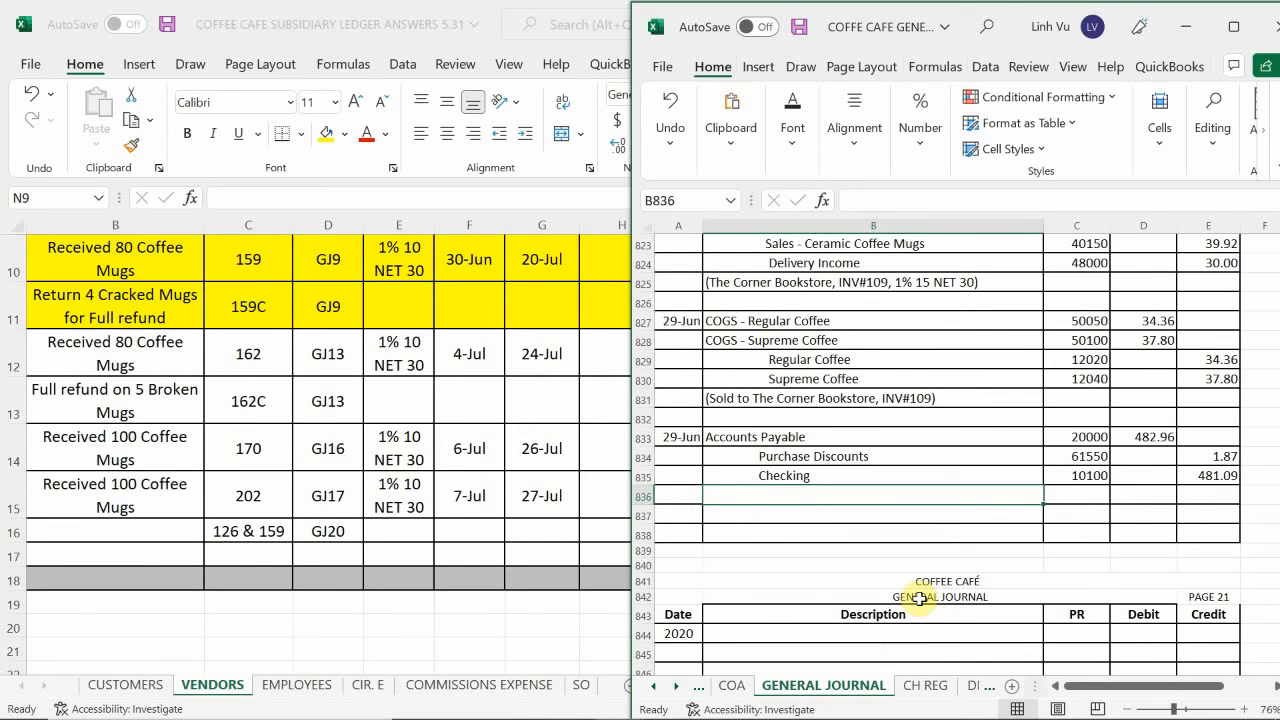
text((A)
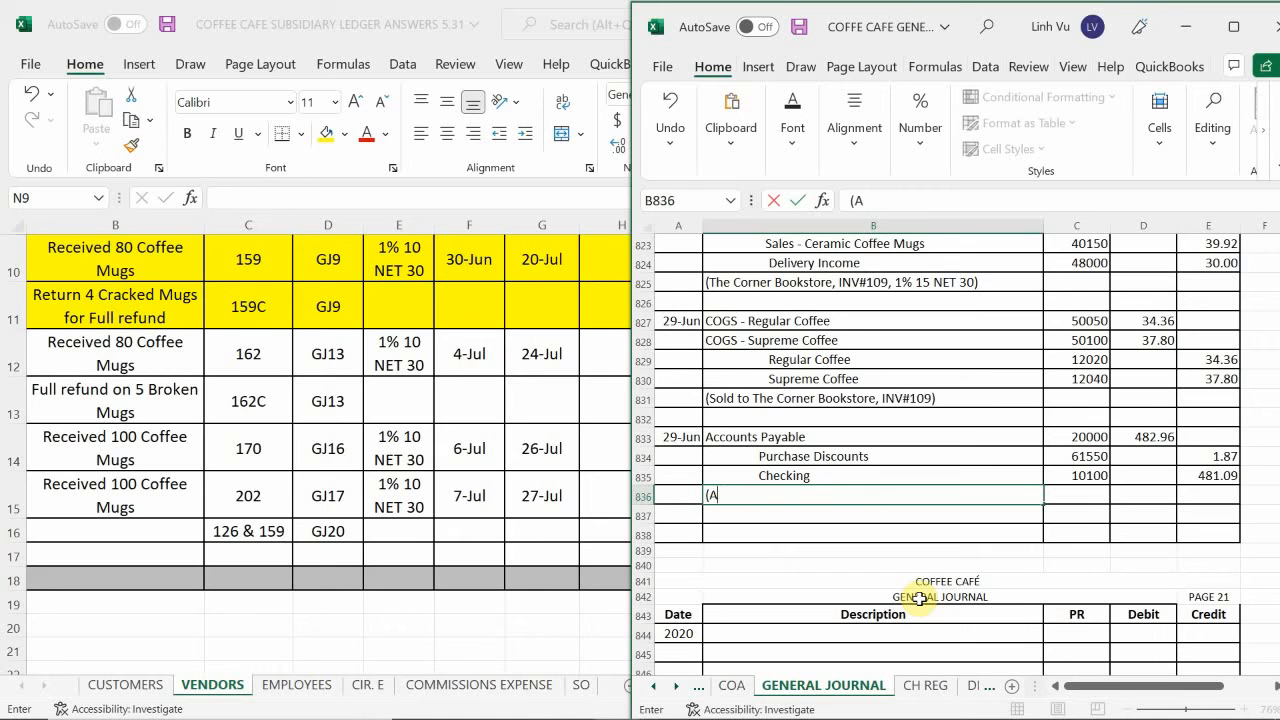
text(ll Things Ceram)
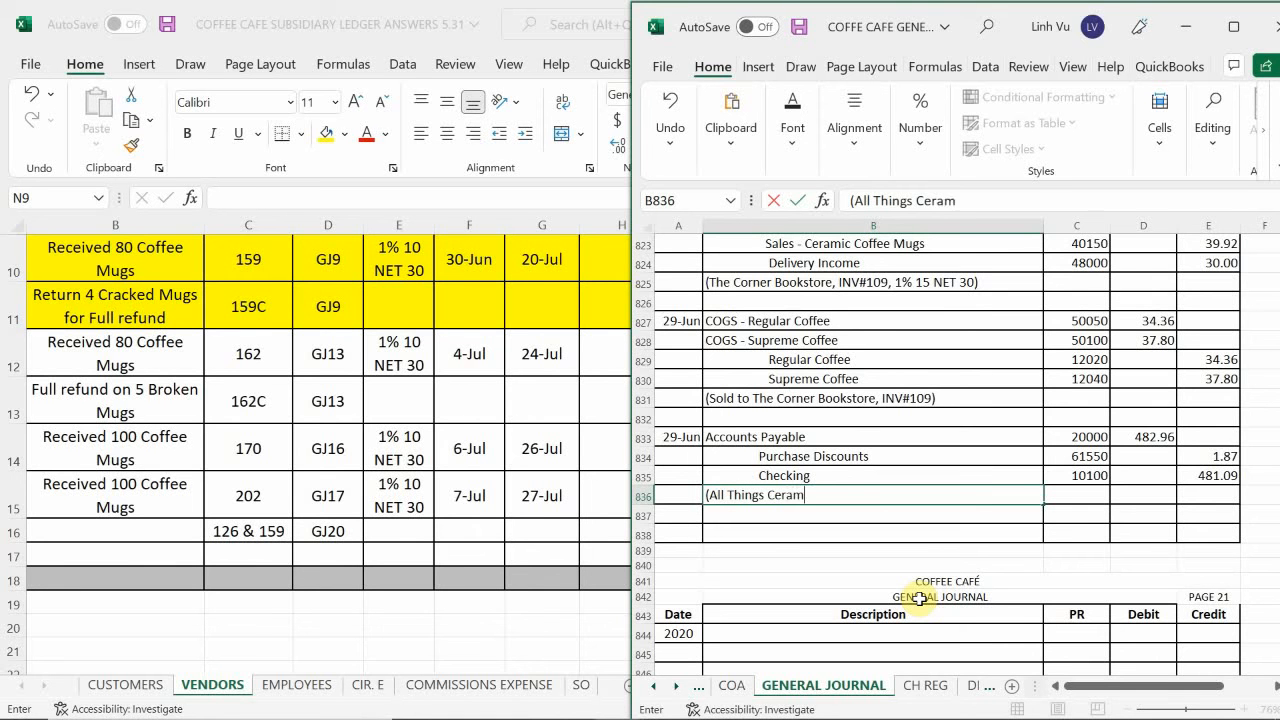
text(ics, INV#126 )
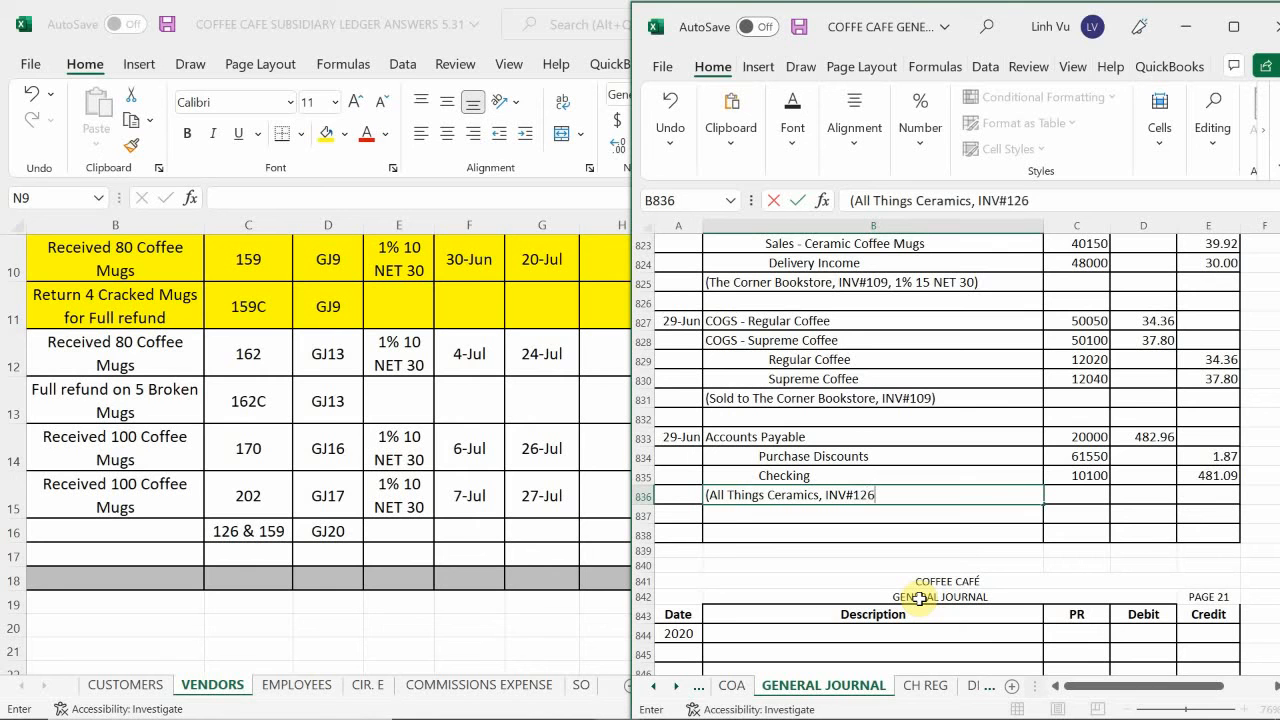
text(& 159)
Complete the explanation in B836 of the general journal with "& 159, CH#1534, Received 1% Disc on inv#159)".
text(, CH#)
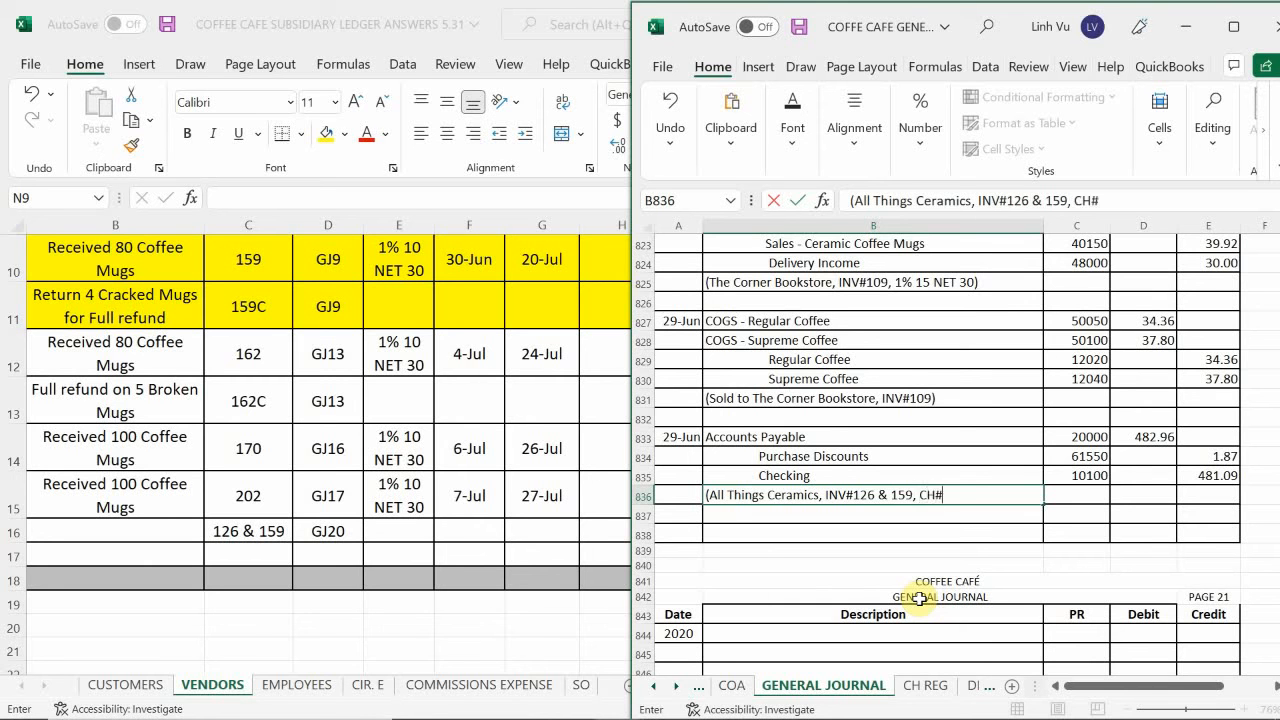
text(1534, Receive)
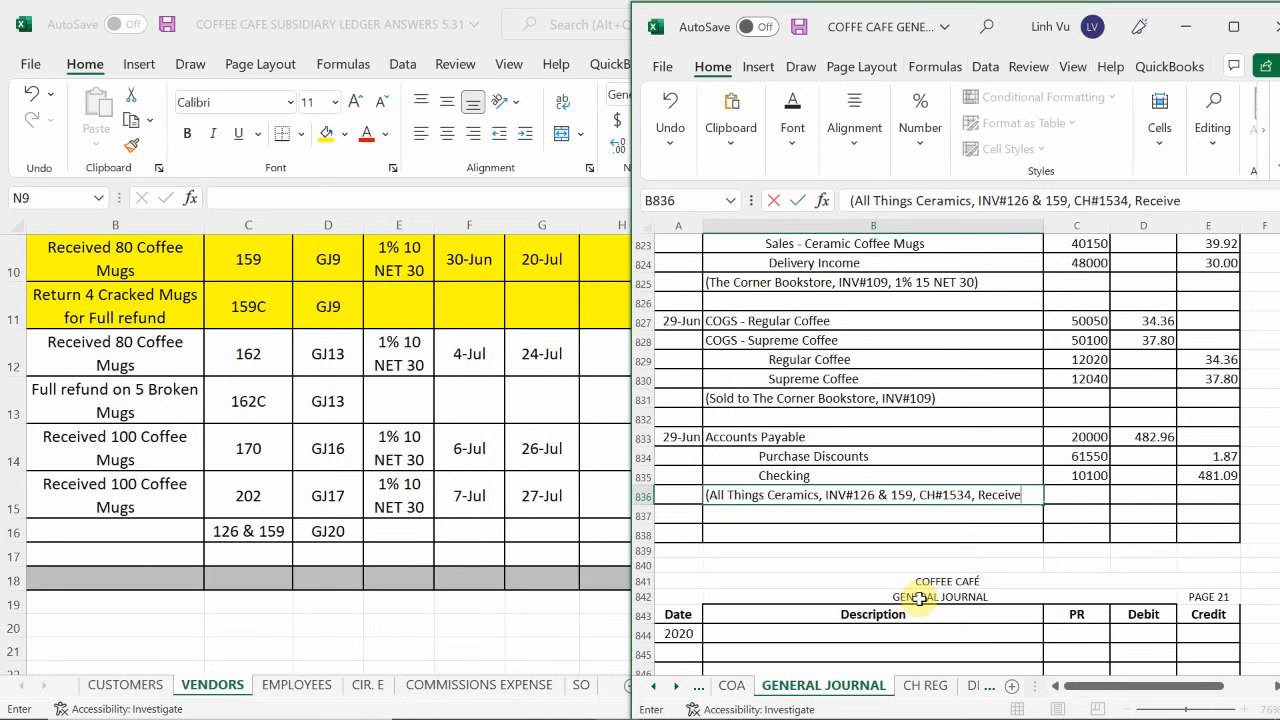
text(d 1%)
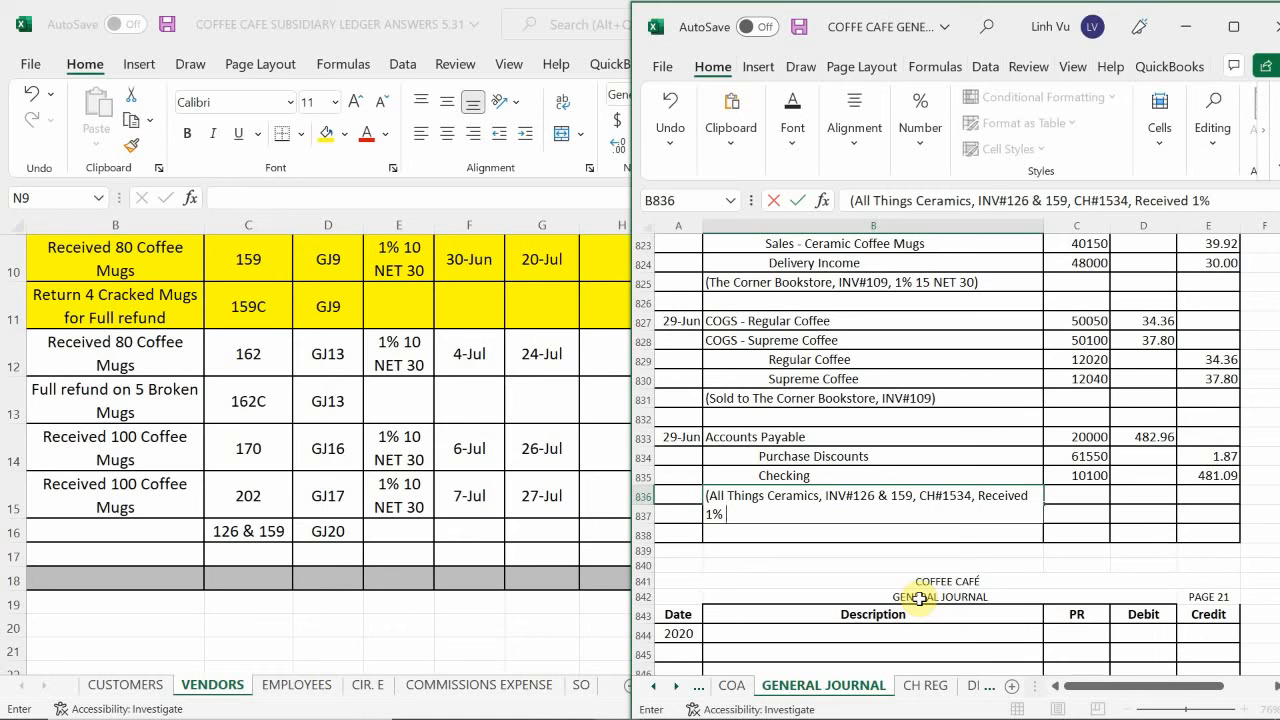
text( Disc on inv#159))
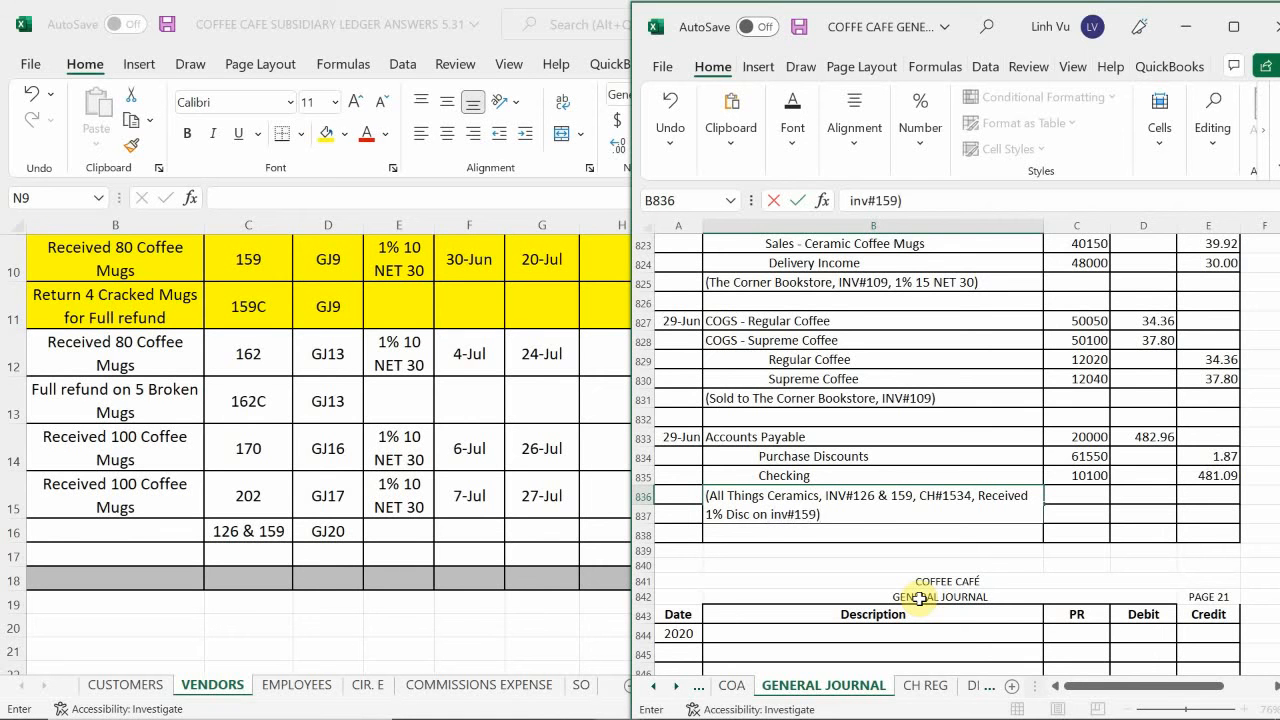
key(Return)
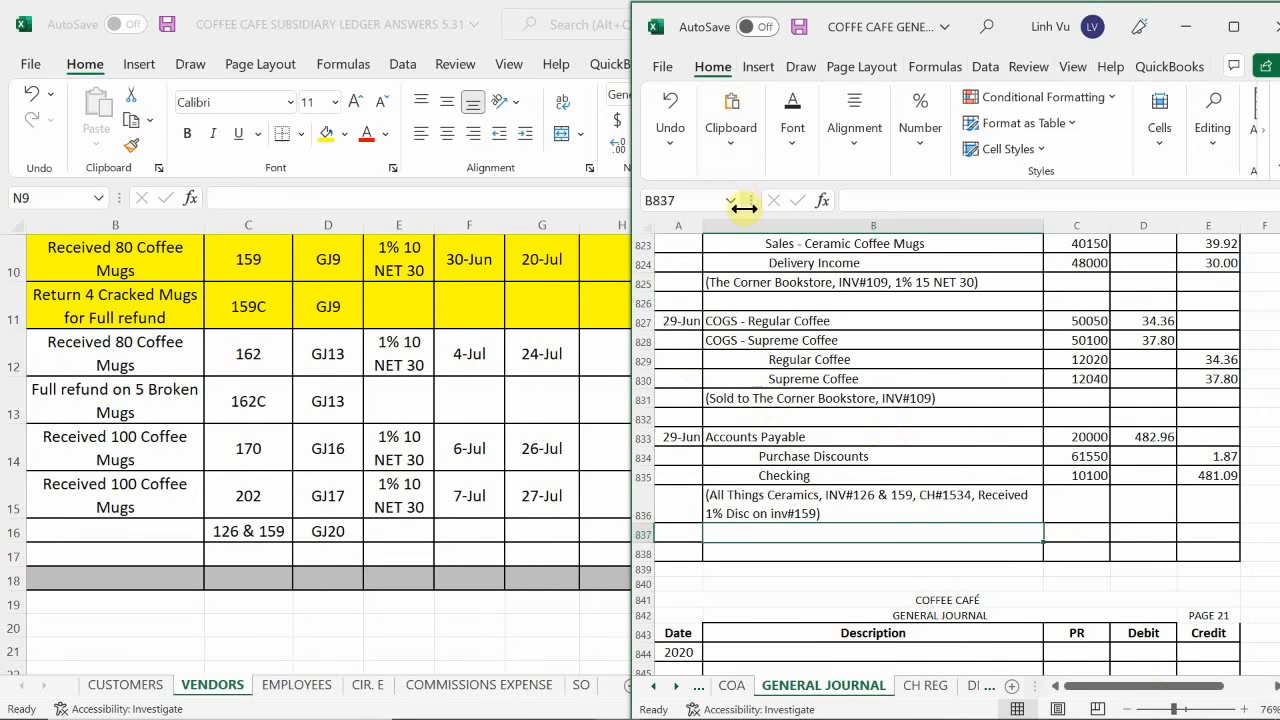
Enter the item description PMT CH#1534 in B16 of the VENDORS sheet in the subsidiary ledger workbook.
click(765, 472)
scroll(766, 462, down, 1)
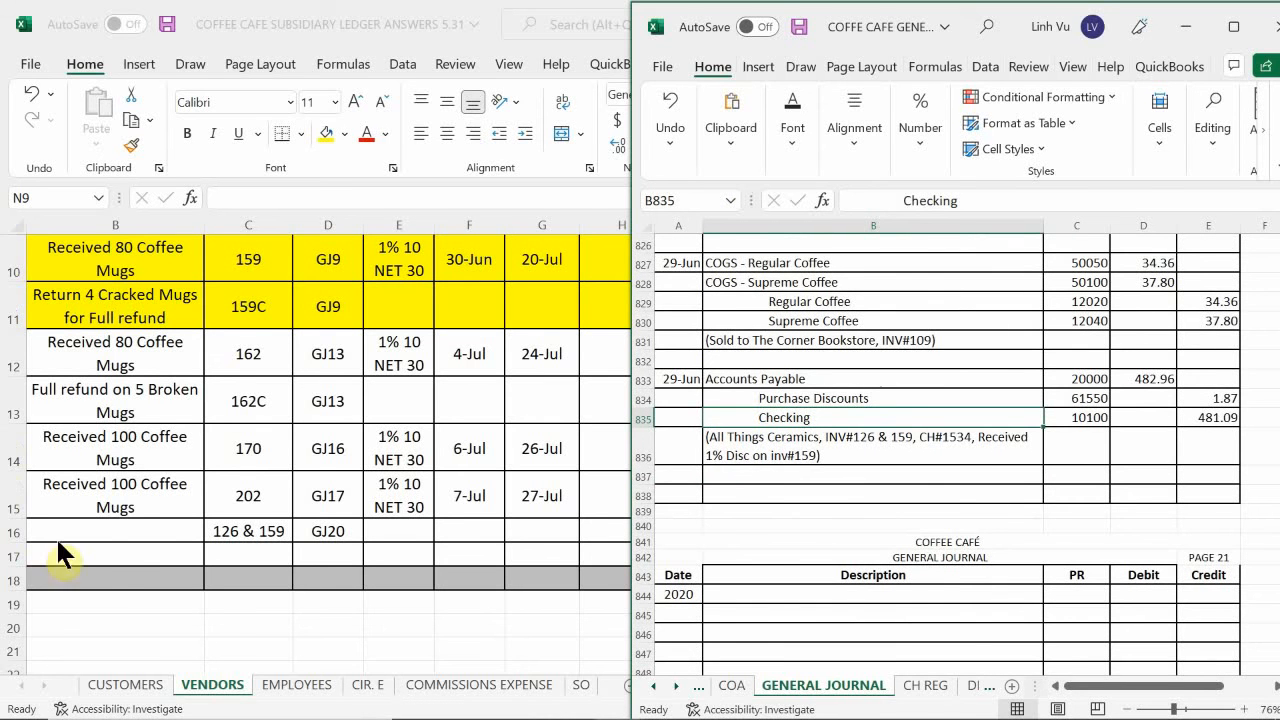
click(117, 548)
click(122, 529)
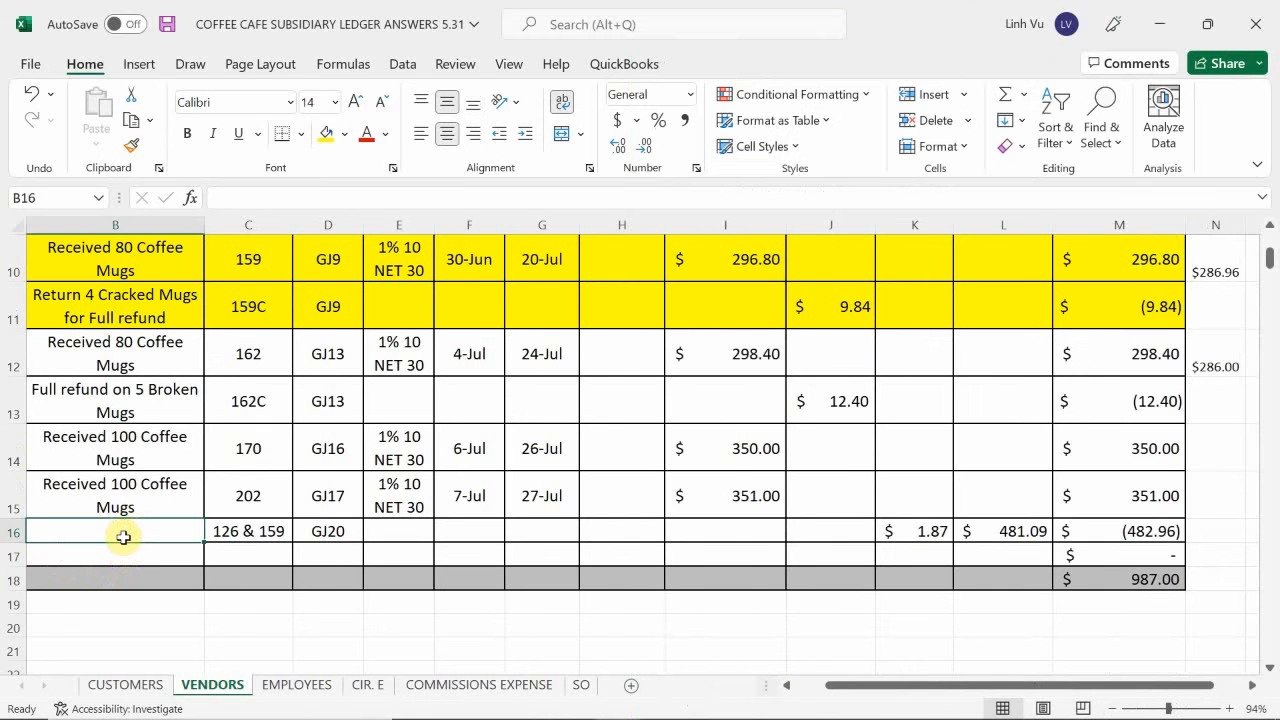
click(97, 547)
click(114, 532)
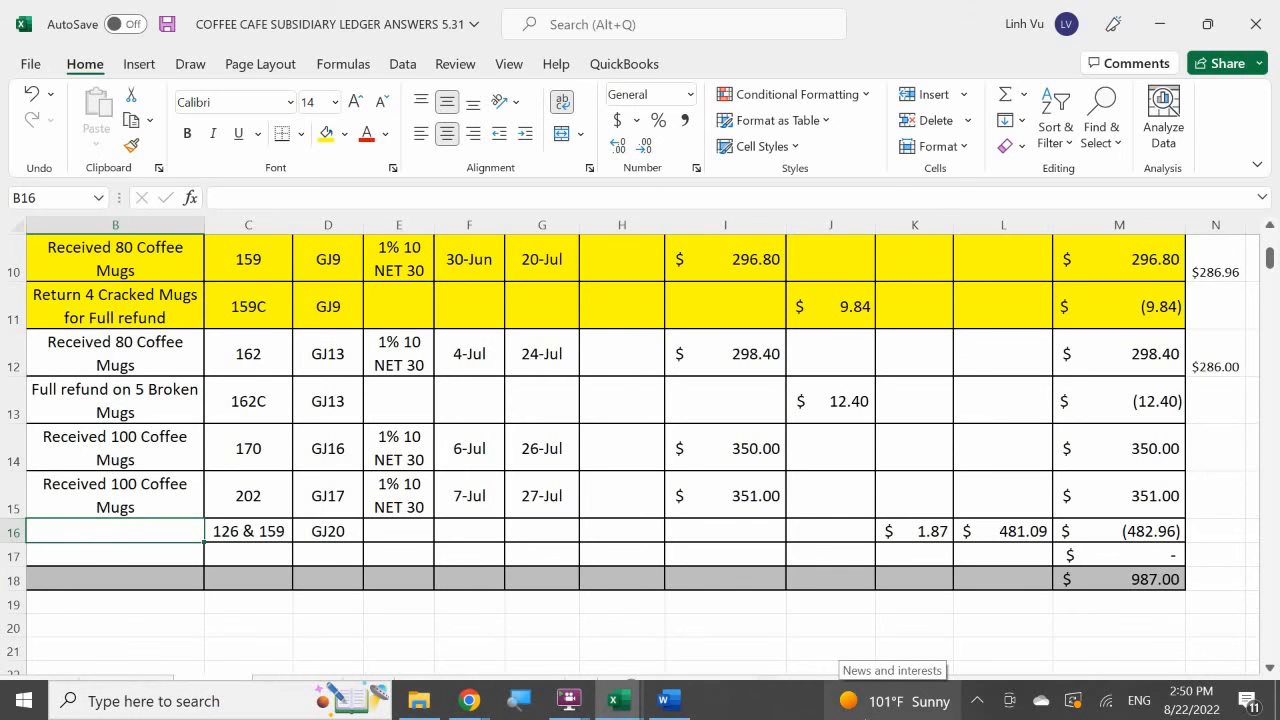
text(PMT)
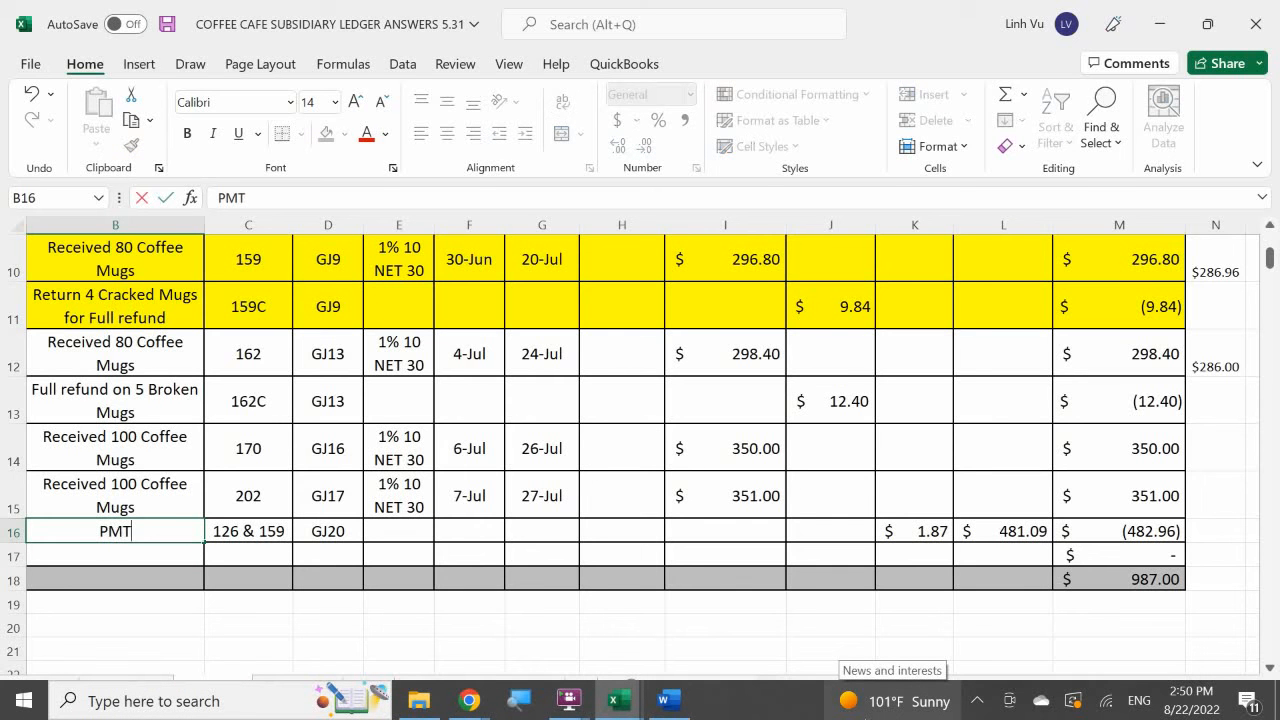
text( CH#1534)
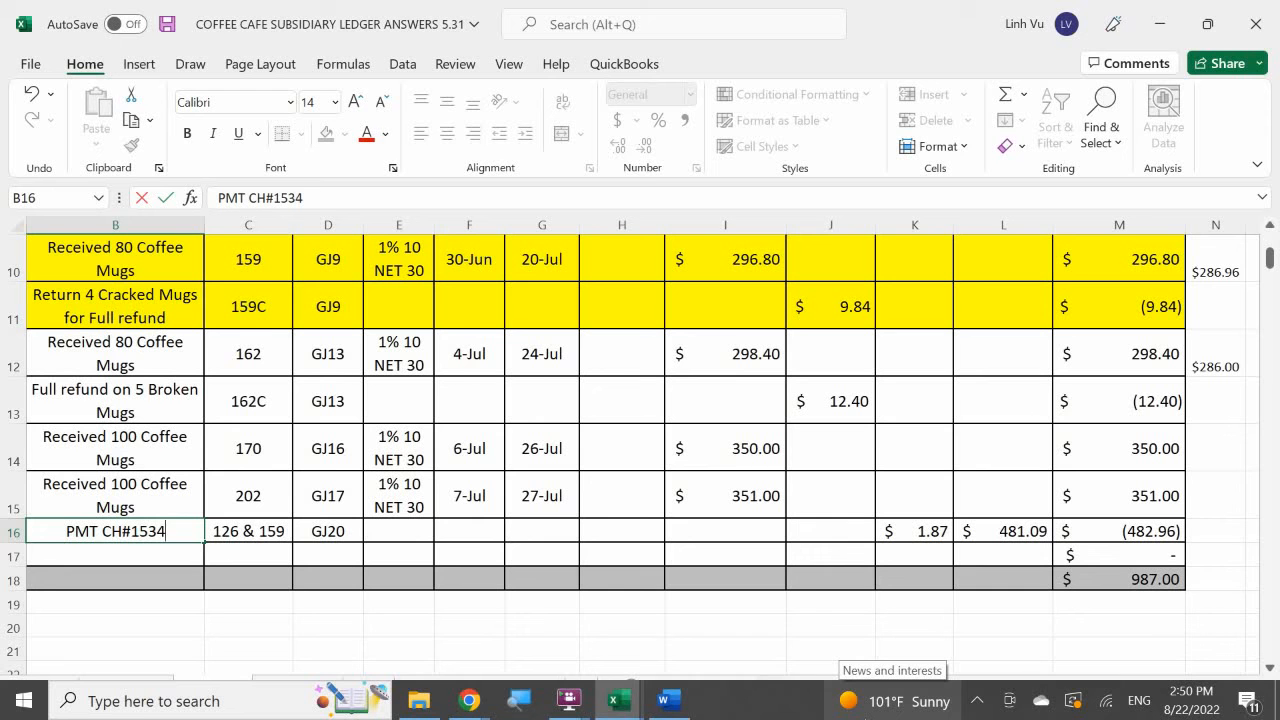
key(Return)
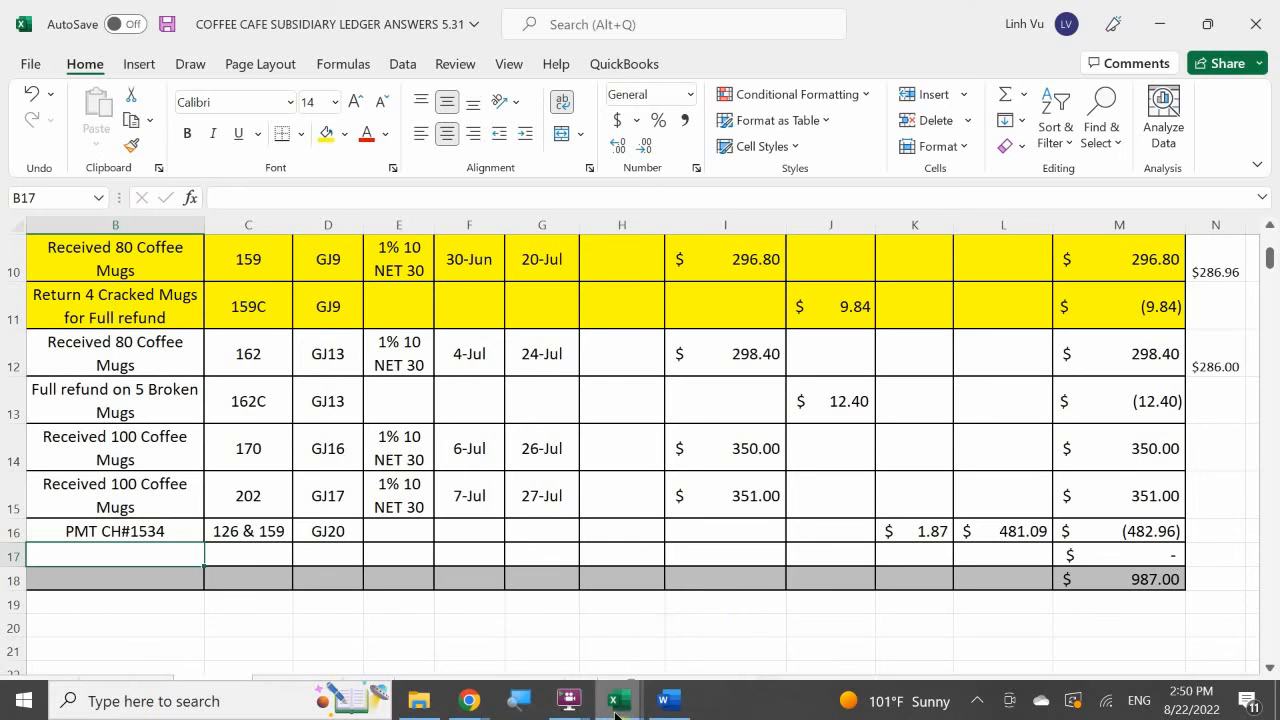
Switch to the inventory workbook's COFFEE MUGS sheet and enter quantity 0 in J17 under Returns, Allow, Discounts.
mouse_move(620, 708)
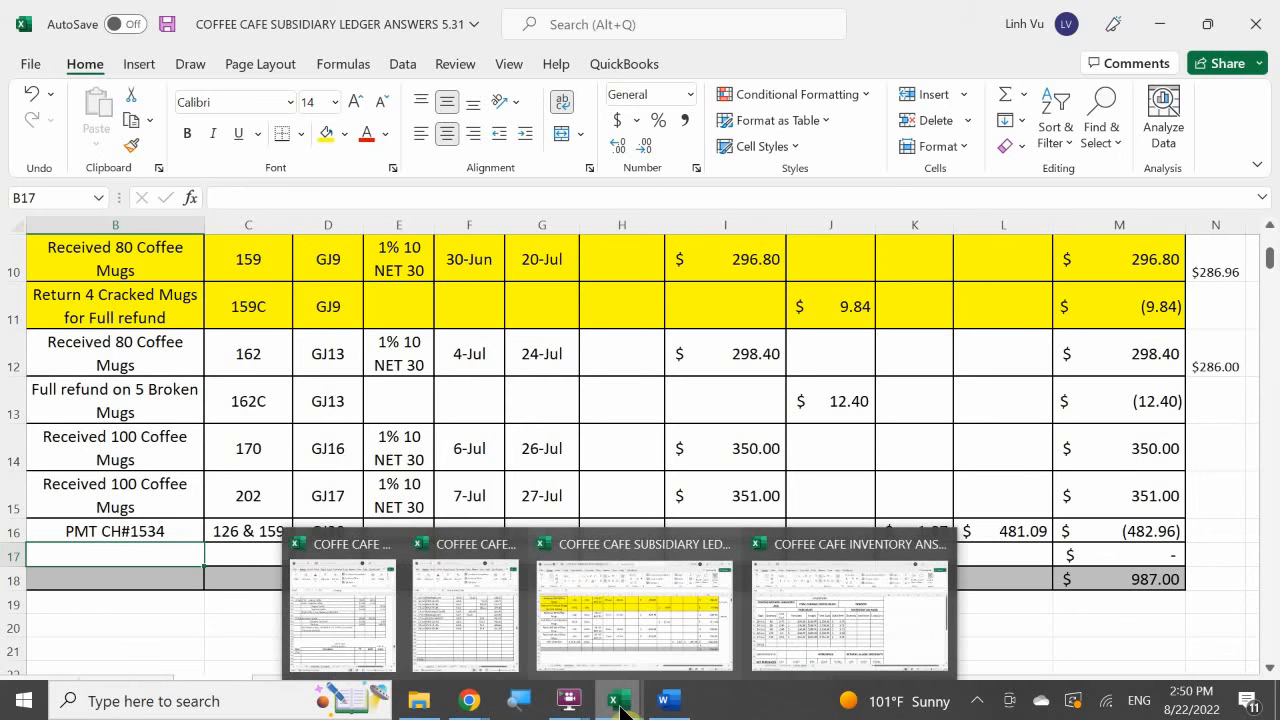
mouse_move(518, 625)
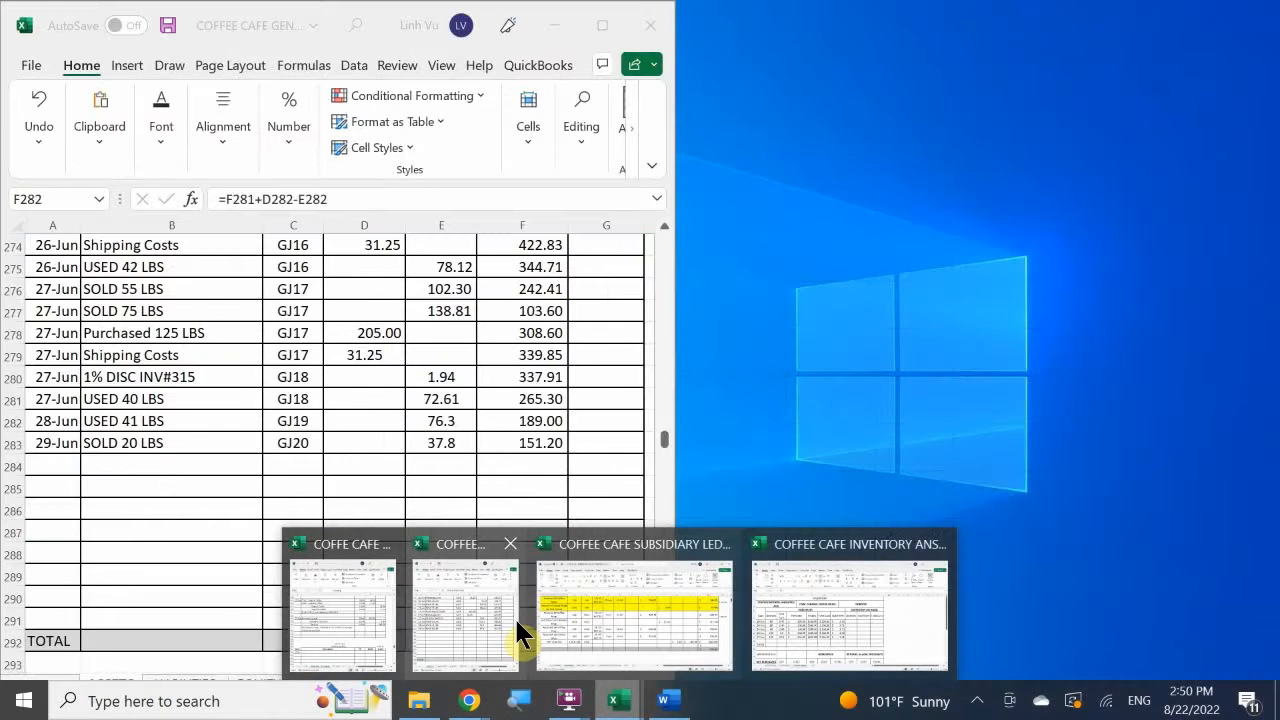
mouse_move(618, 627)
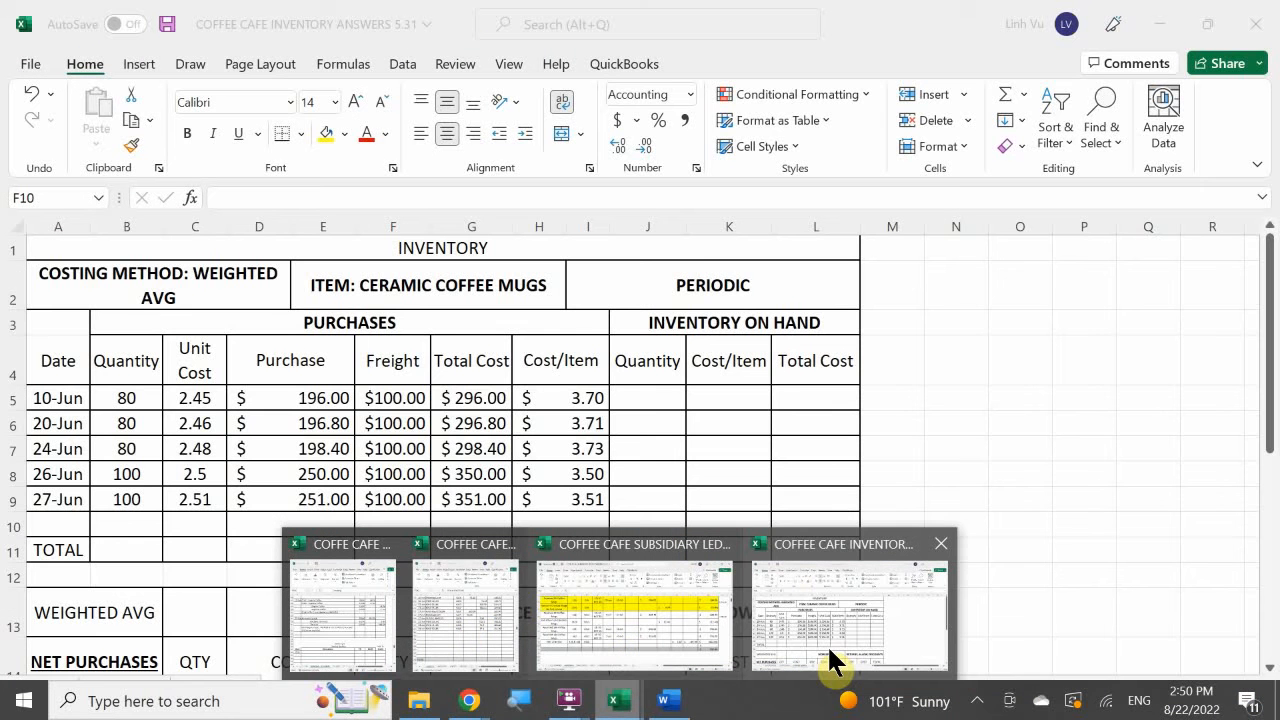
click(830, 660)
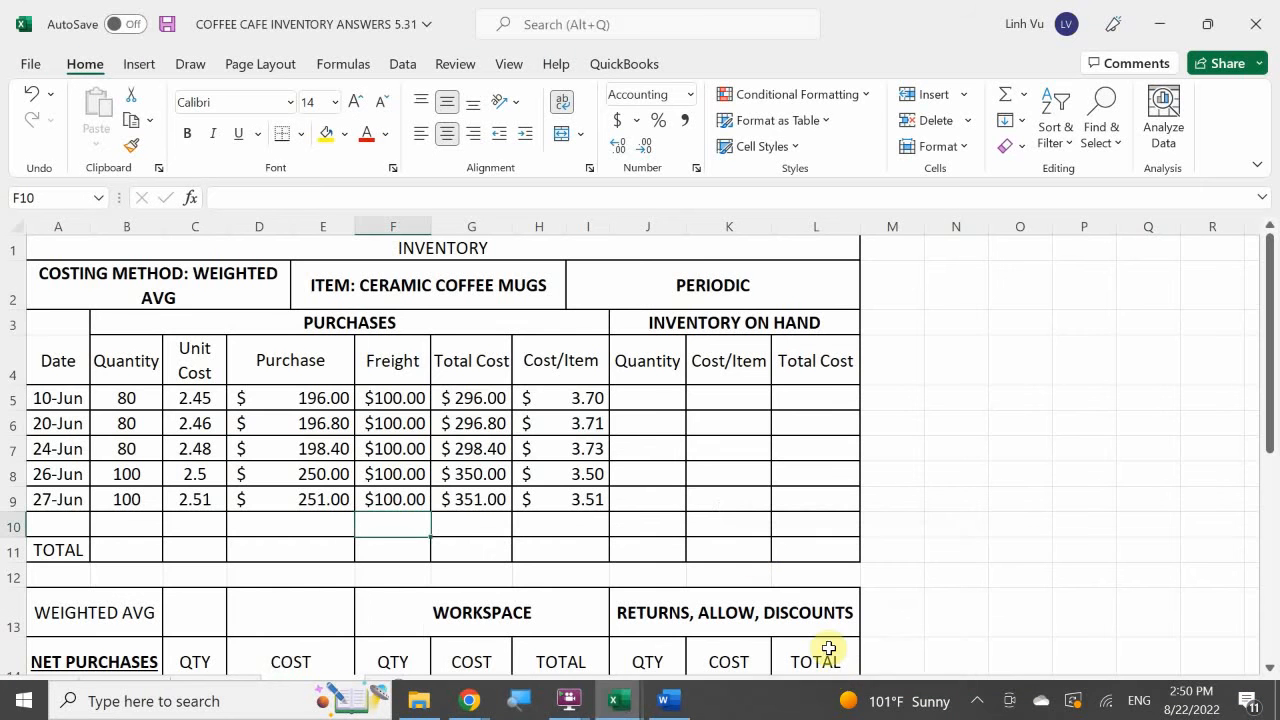
click(668, 539)
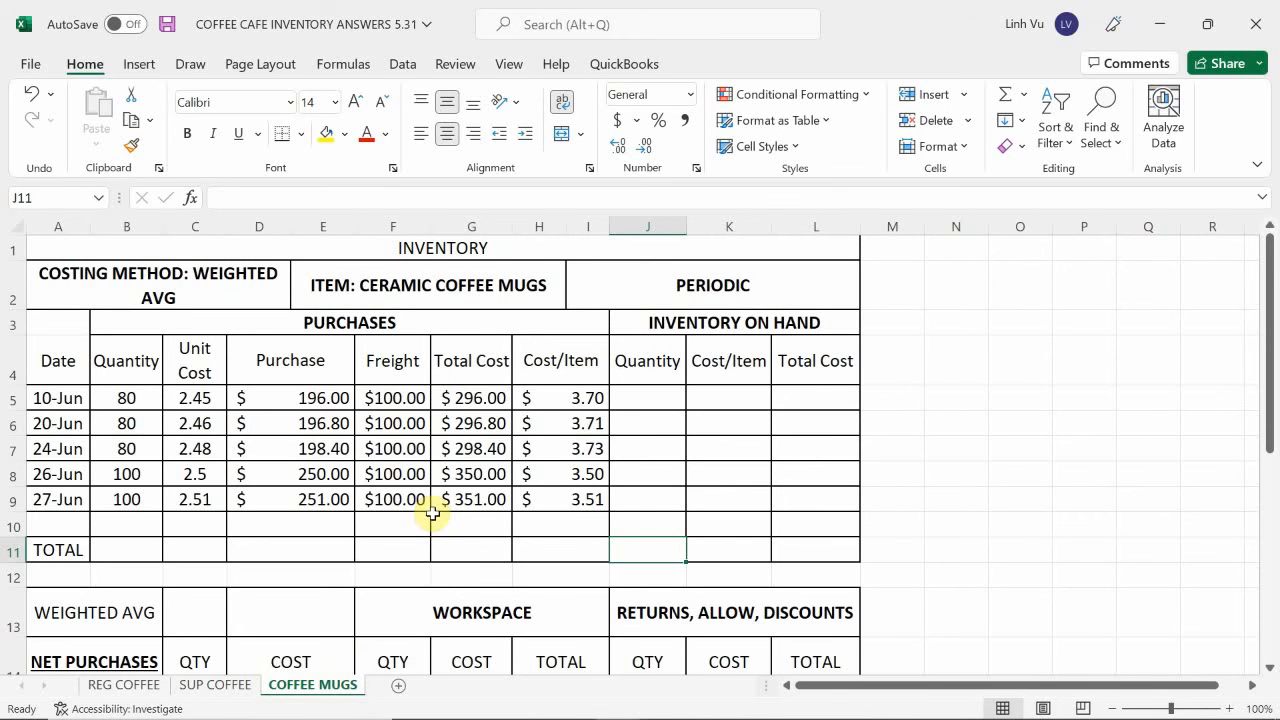
scroll(432, 512, down, 1)
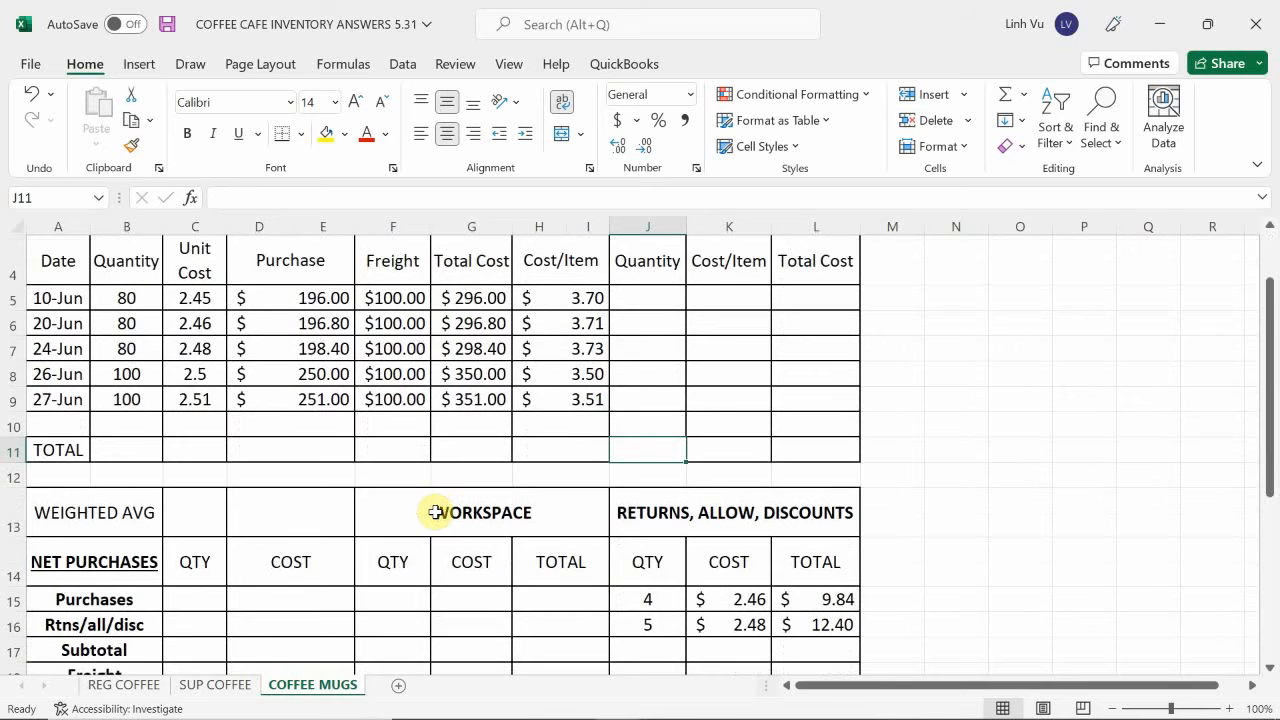
scroll(436, 512, down, 1)
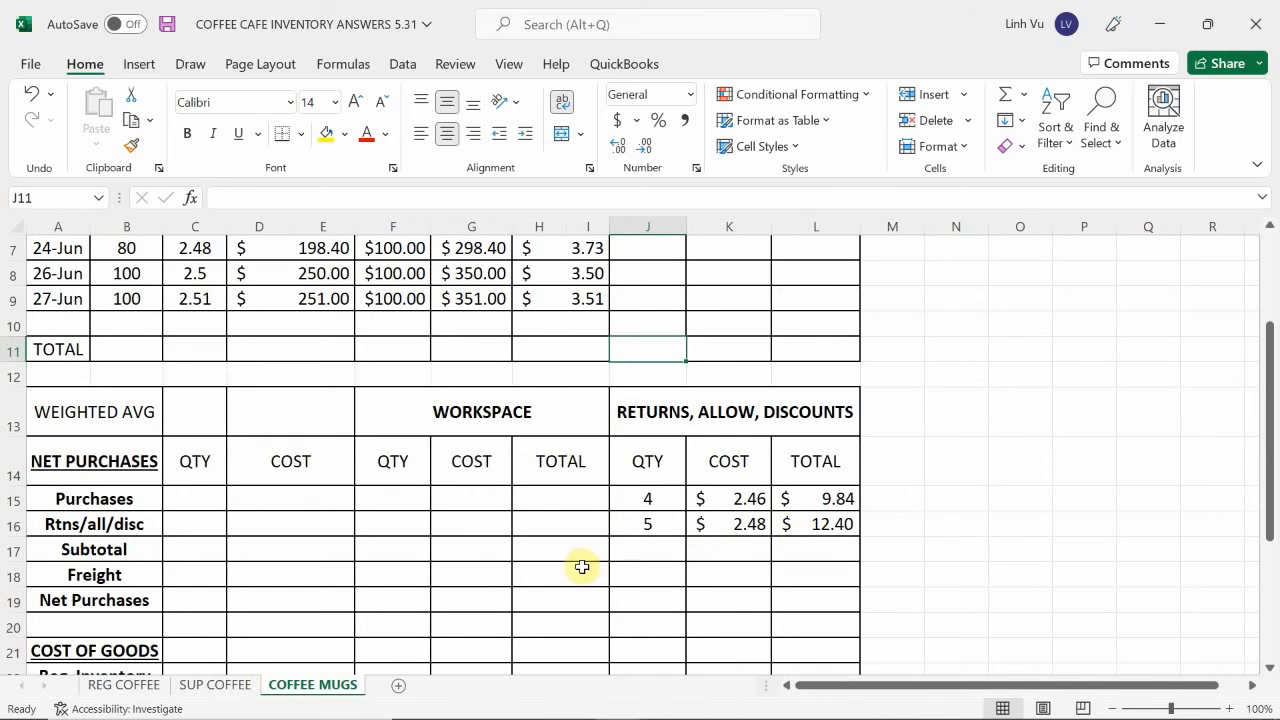
click(647, 549)
text(0)
key(Return)
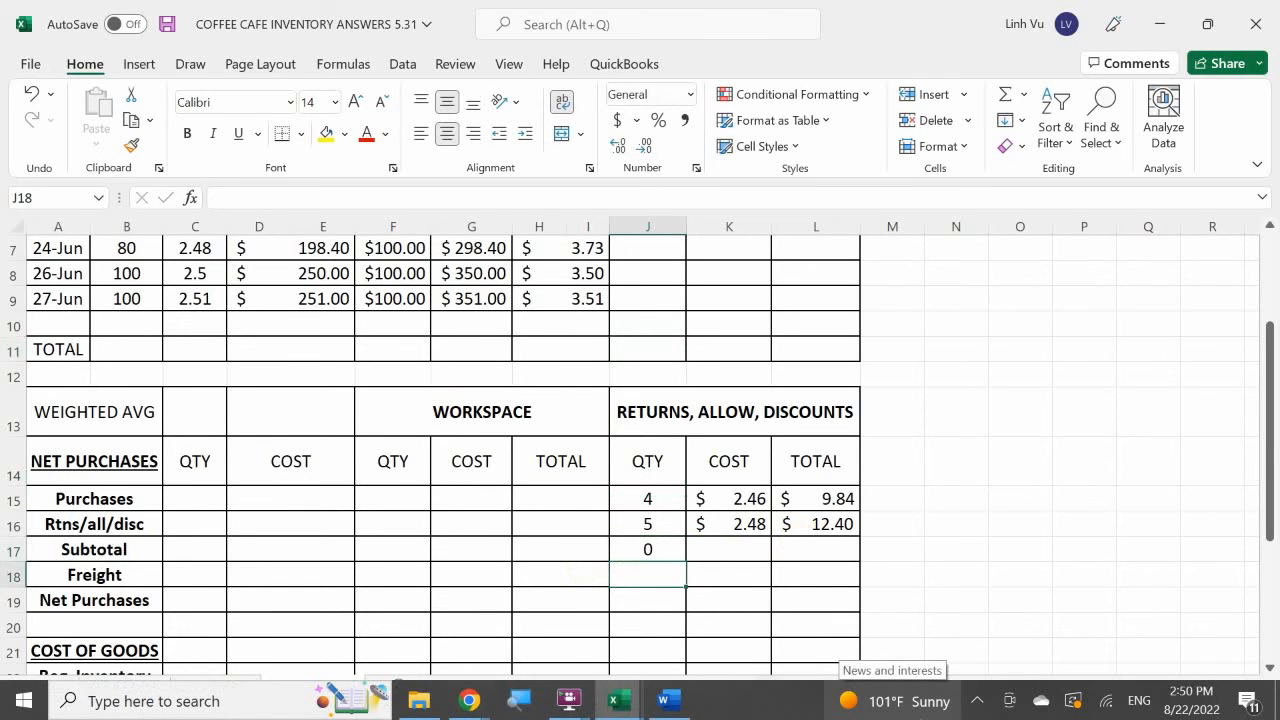
Enter a cost of 0 in K17 and a total of 1.87 in L17 for the purchase discount.
key(Right)
key(Up)
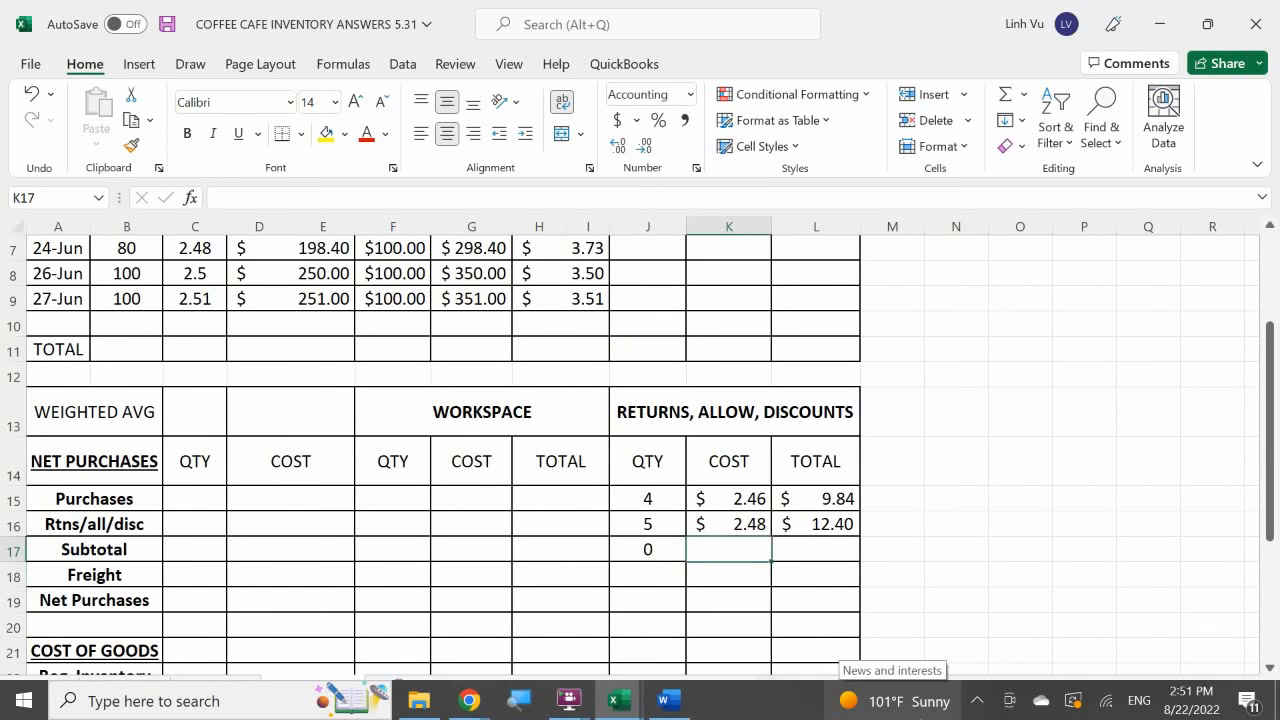
text(0)
key(Return)
key(Right)
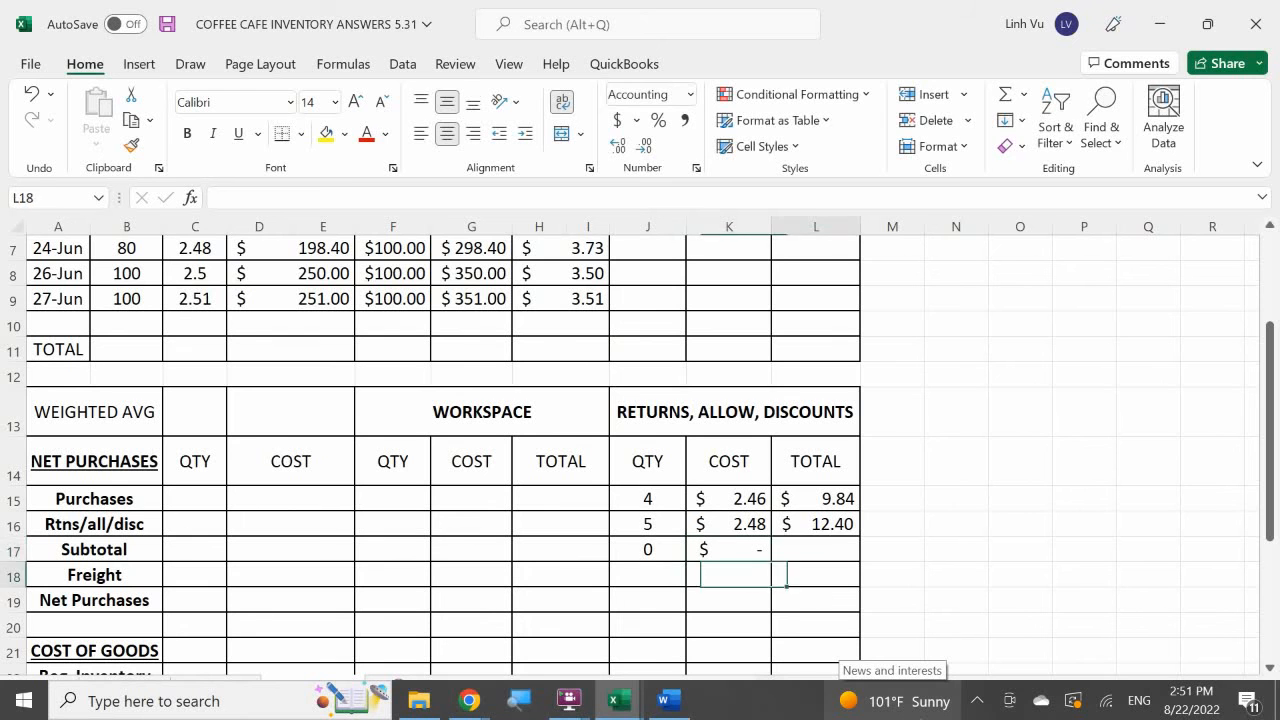
key(Up)
text(1.8)
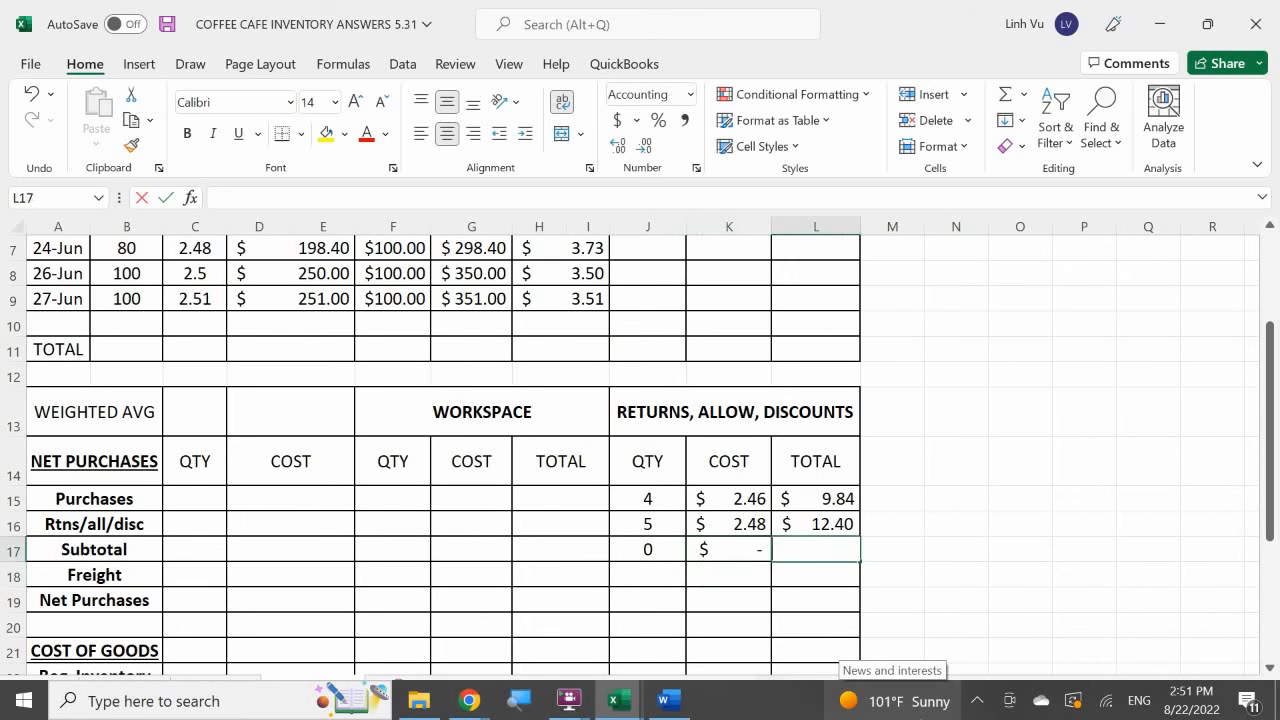
text(7)
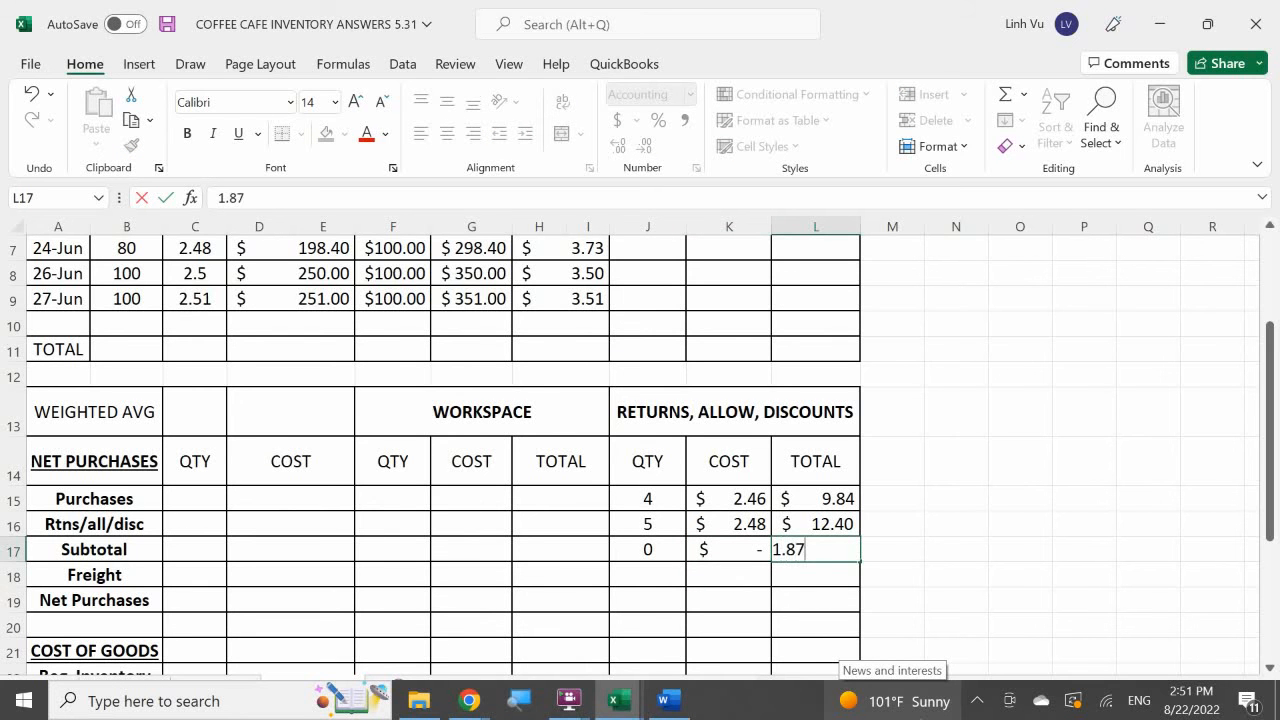
key(Return)
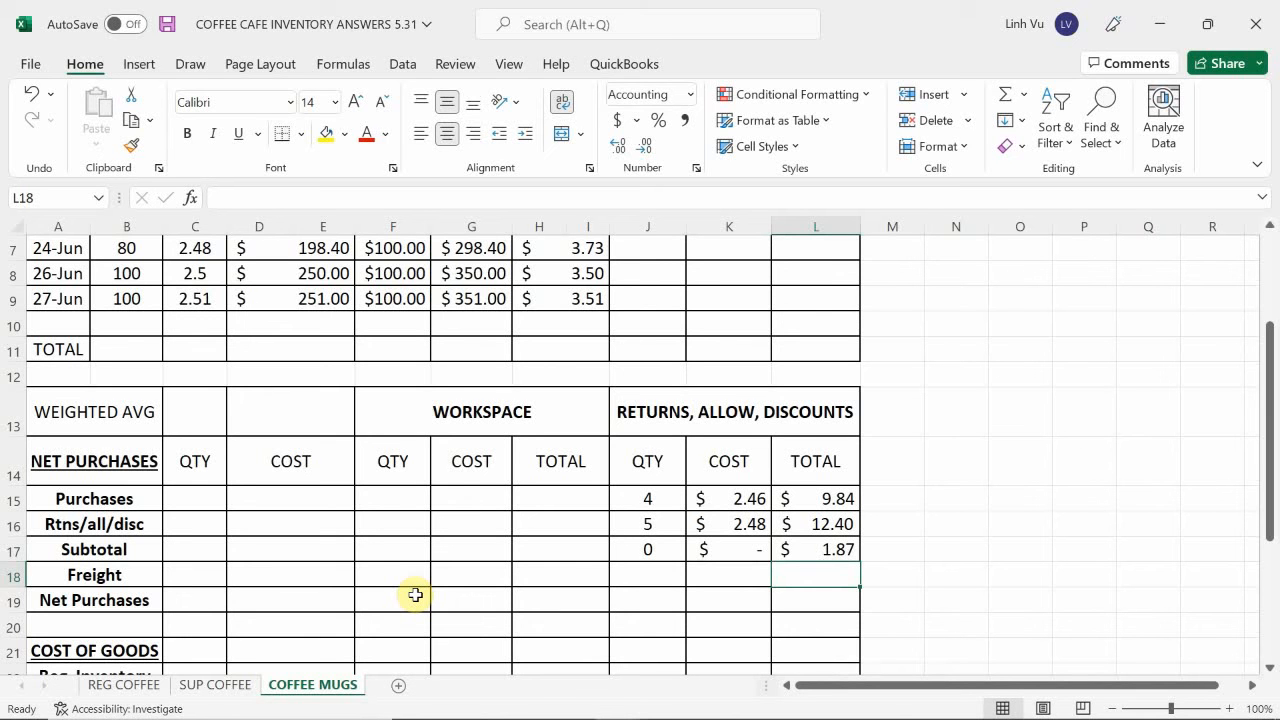
Switch to the general ledger workbook and bring up the first empty Accounts Payable row on the LIABILITIES sheet.
mouse_move(569, 704)
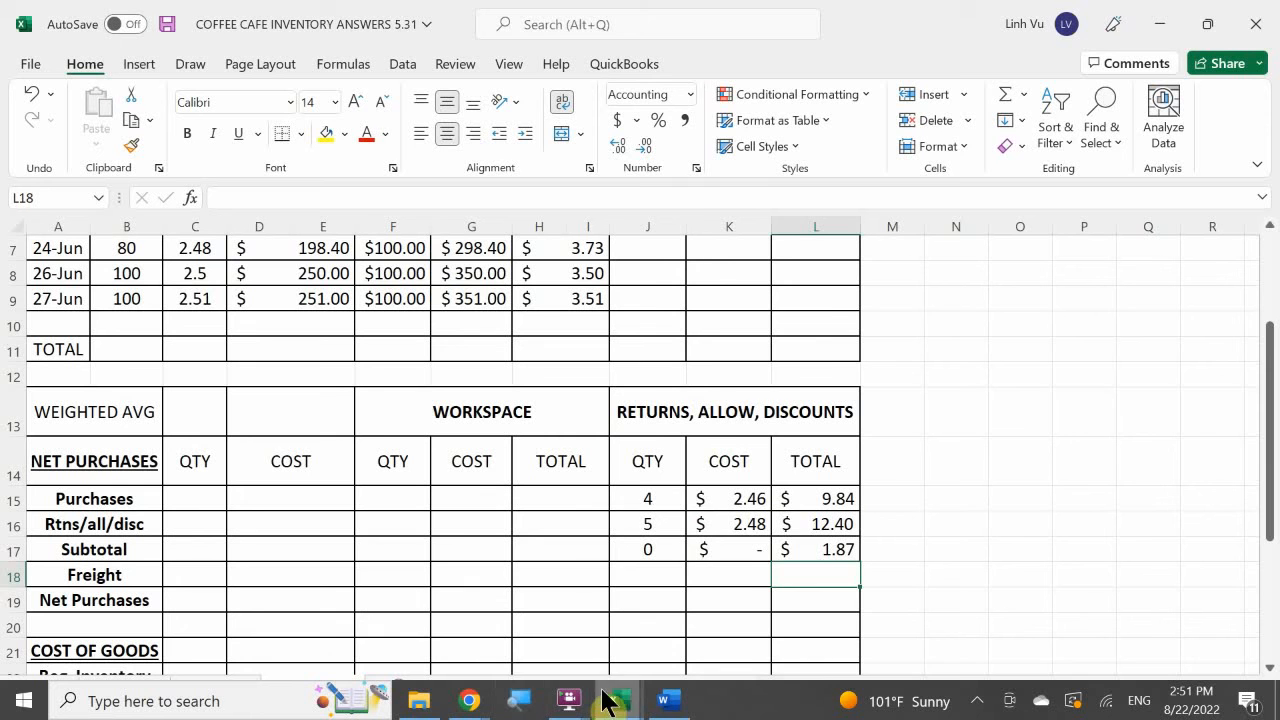
click(380, 622)
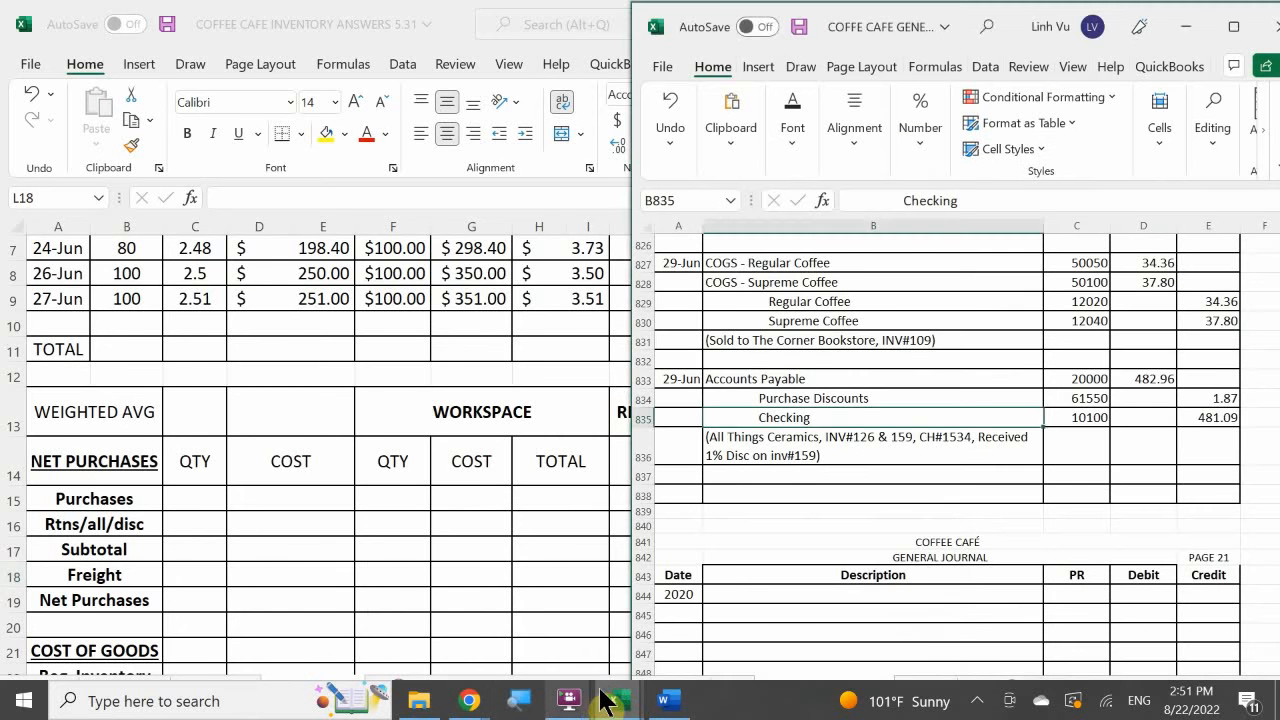
click(449, 634)
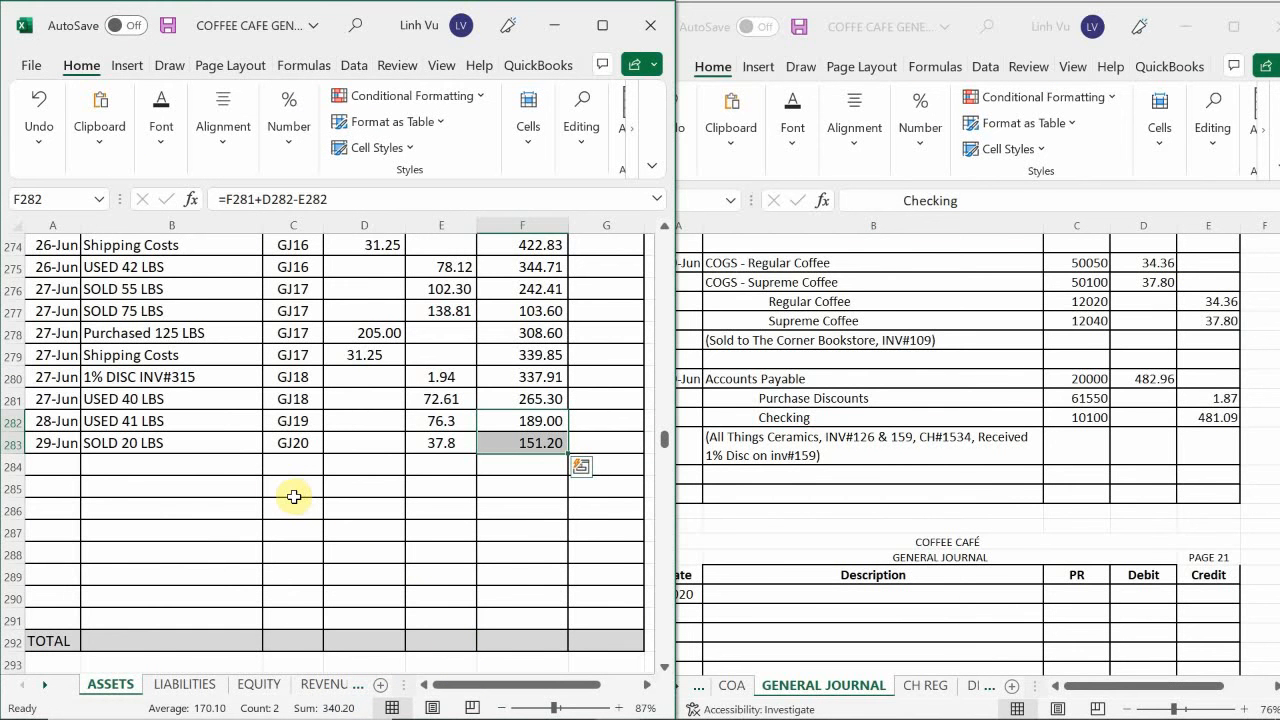
click(184, 688)
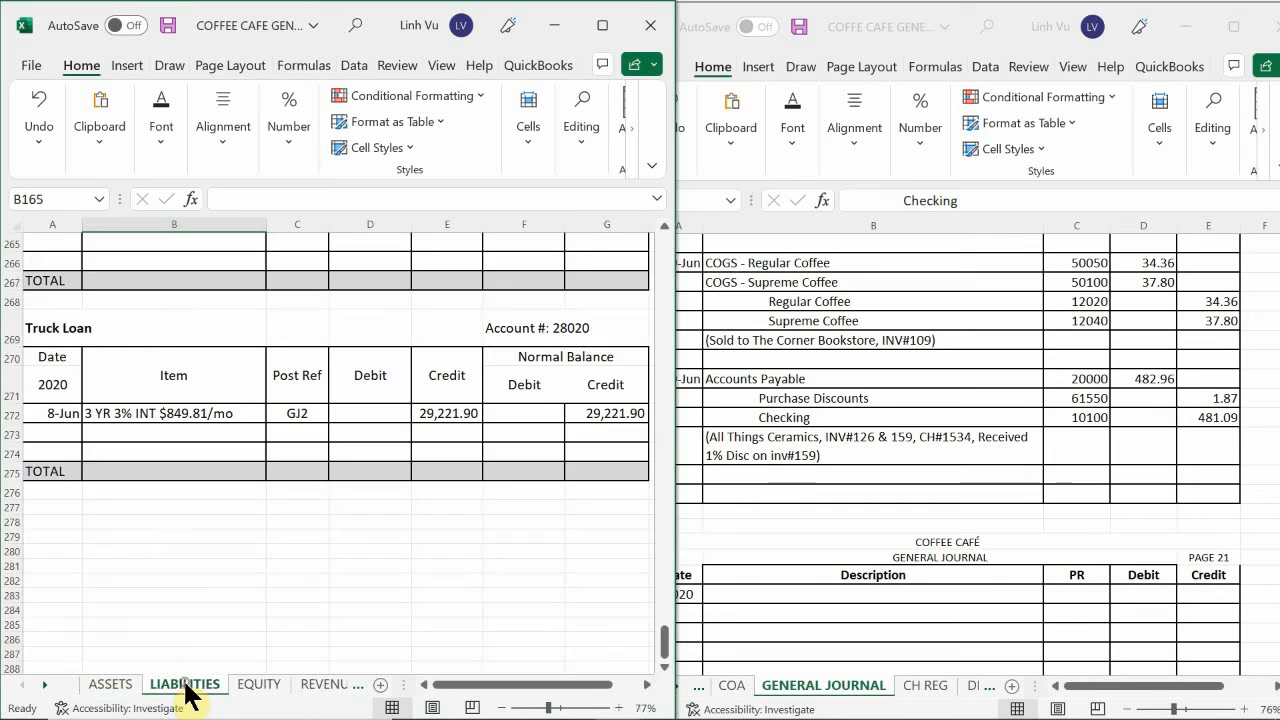
click(180, 545)
scroll(190, 527, up, 15)
scroll(190, 527, up, 20)
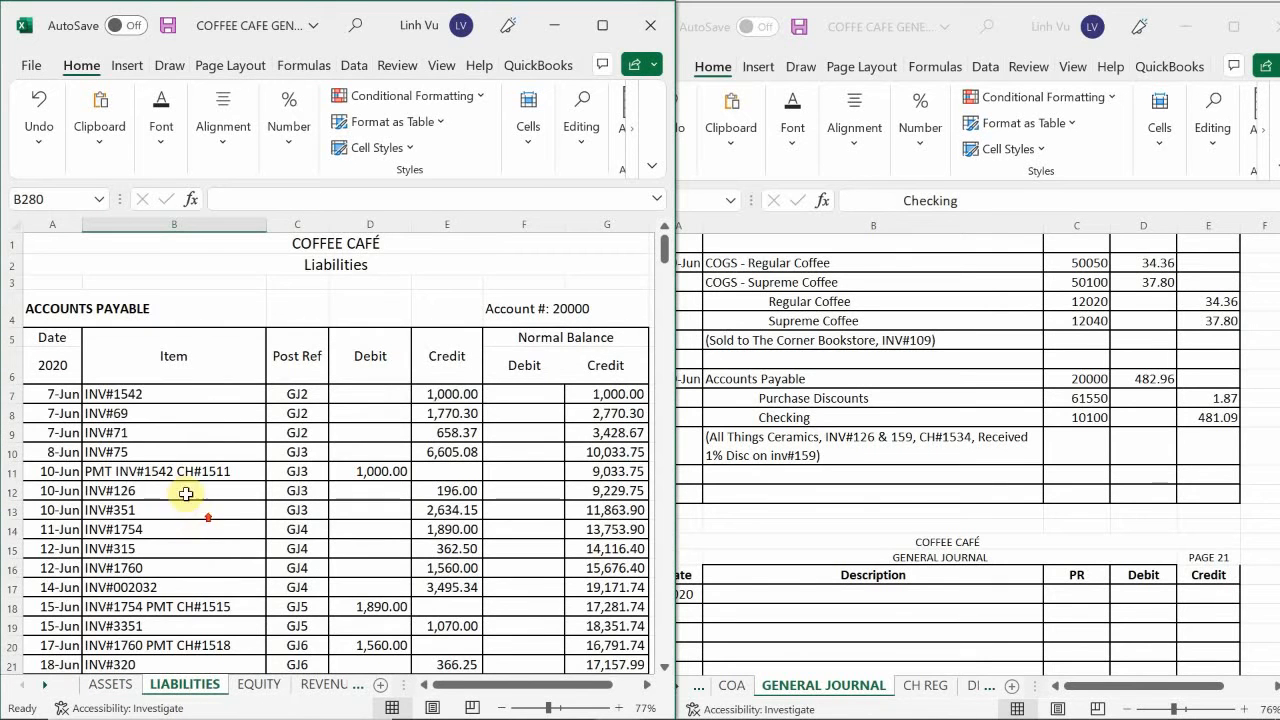
scroll(183, 485, down, 3)
scroll(183, 485, down, 5)
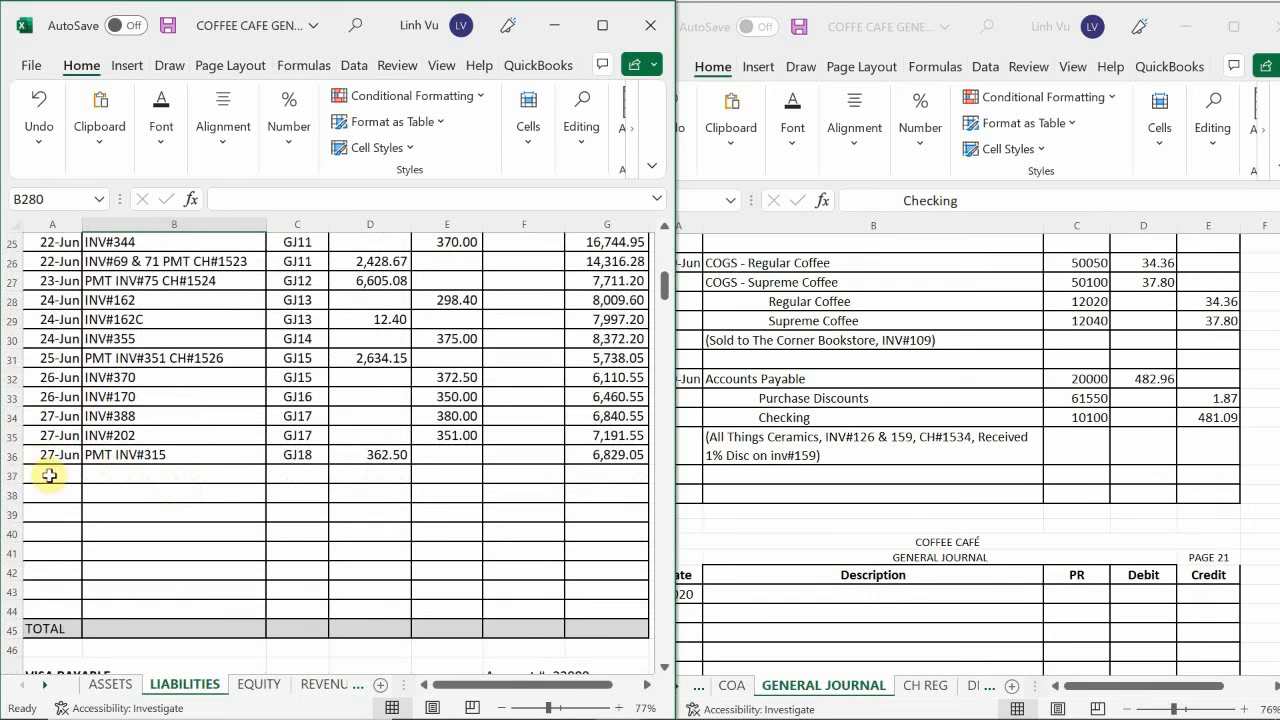
Enter the date 6/29 in A37 of the Accounts Payable ledger.
click(50, 476)
text(3/)
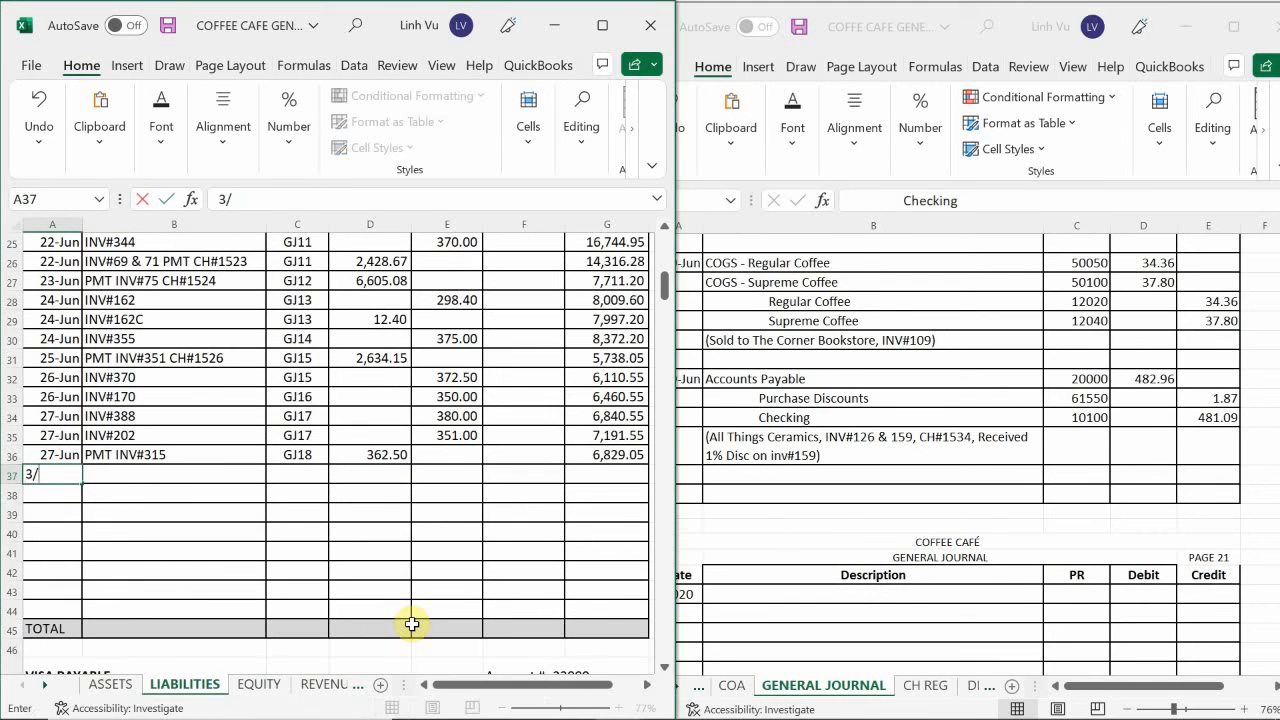
key(BackSpace)
key(BackSpace)
text(96/)
key(BackSpace)
key(BackSpace)
key(BackSpace)
text(6/29)
key(Return)
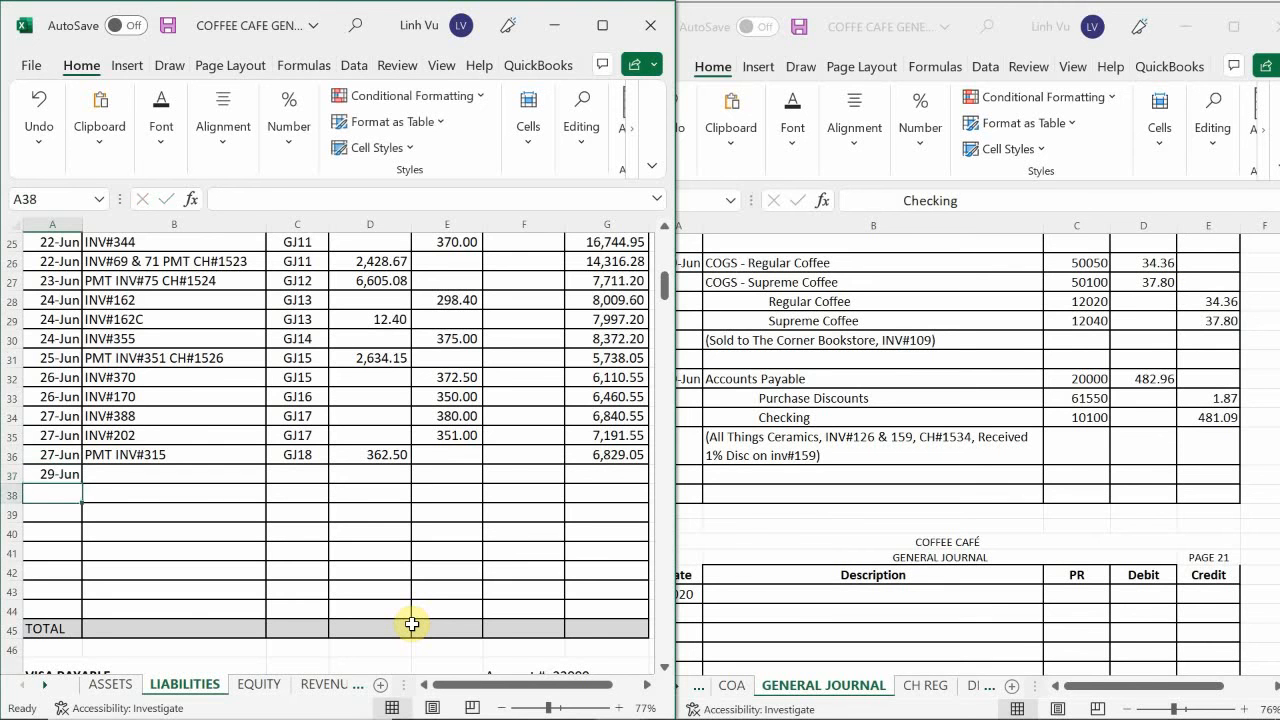
key(Right)
key(Up)
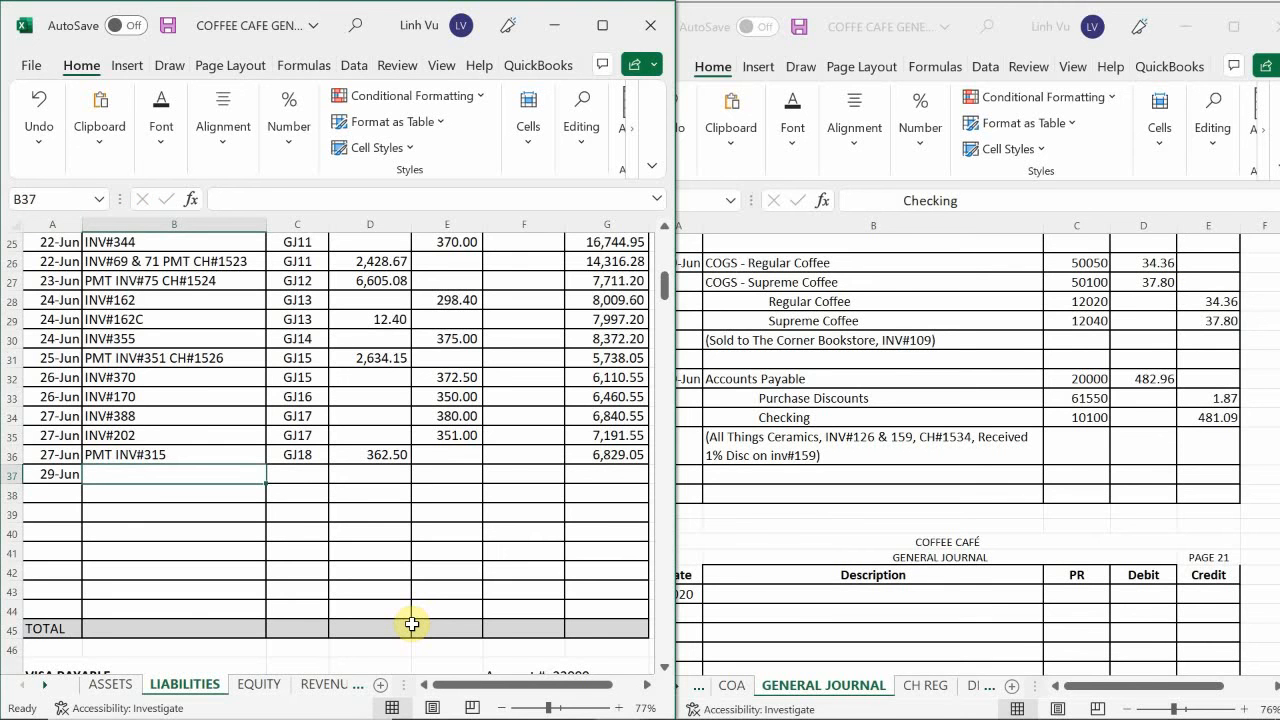
text(PM)
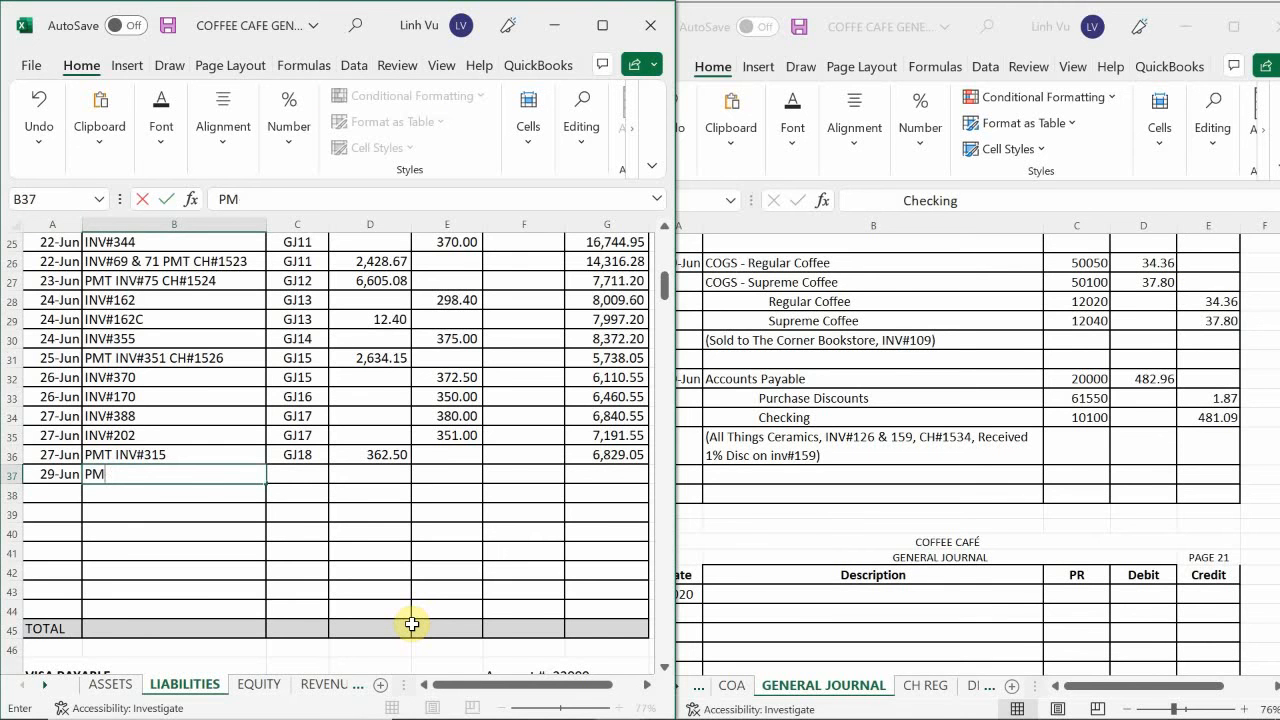
text(T INV#1542 CH#1511)
key(Return)
text(2)
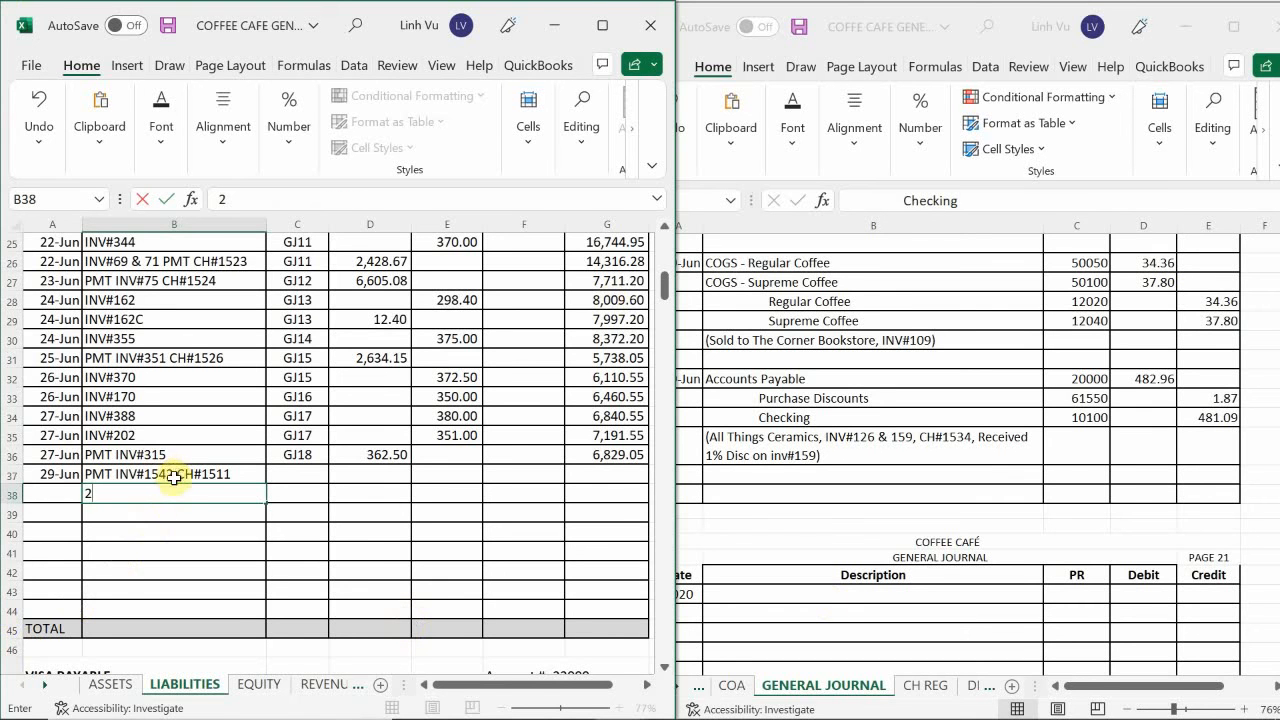
key(BackSpace)
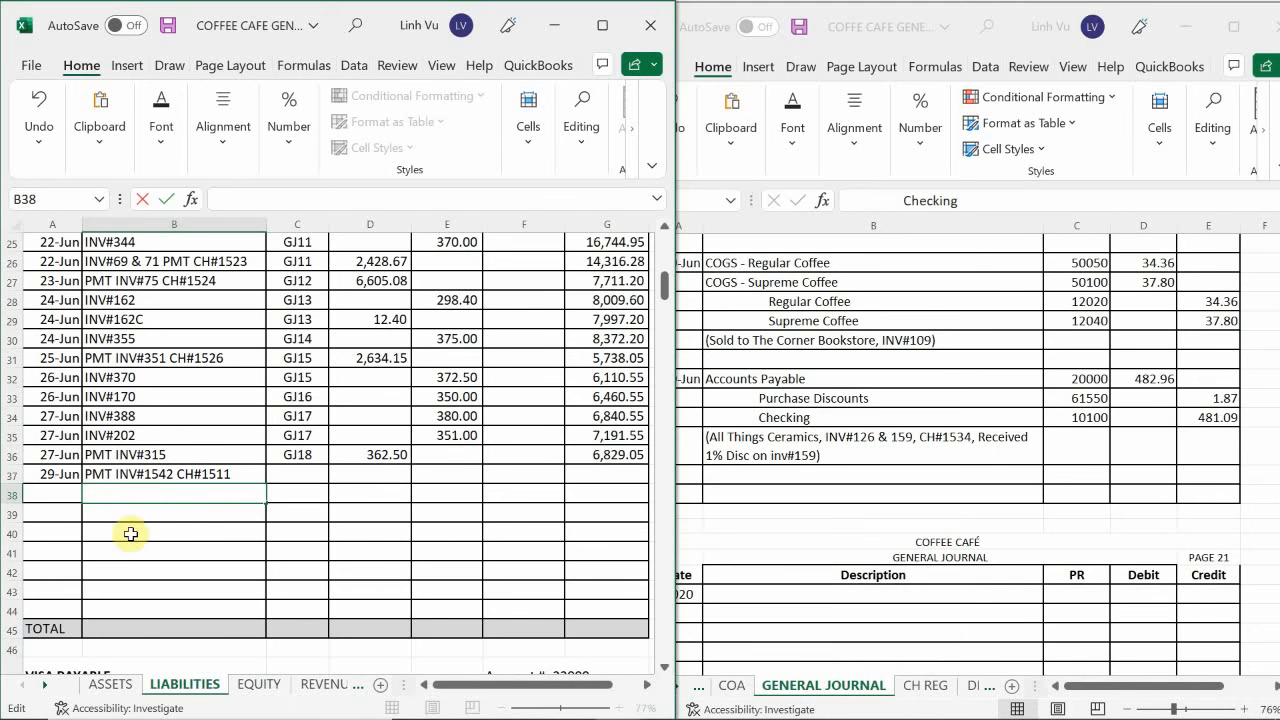
click(206, 471)
key(BackSpace)
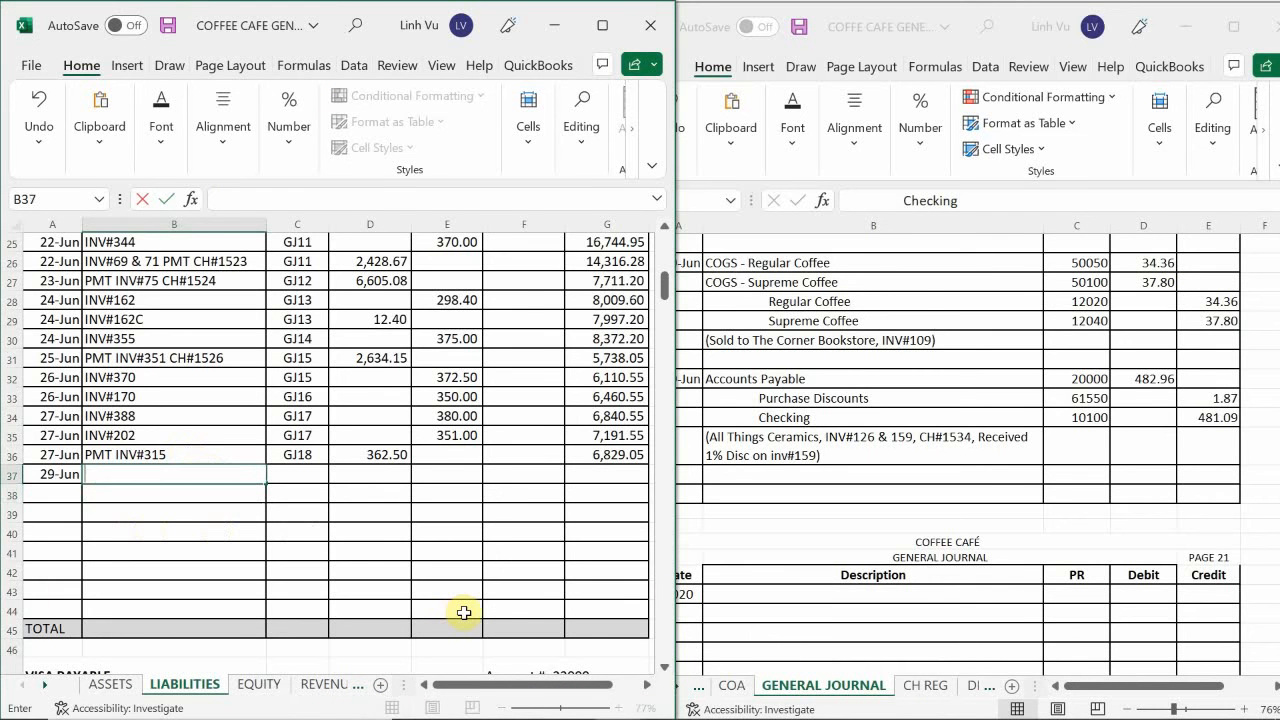
Enter the description PMT INV#126 & 159 CH#1534 in B37 of the Accounts Payable ledger.
text(OMT)
key(BackSpace)
key(BackSpace)
key(BackSpace)
text(PMT INV#126)
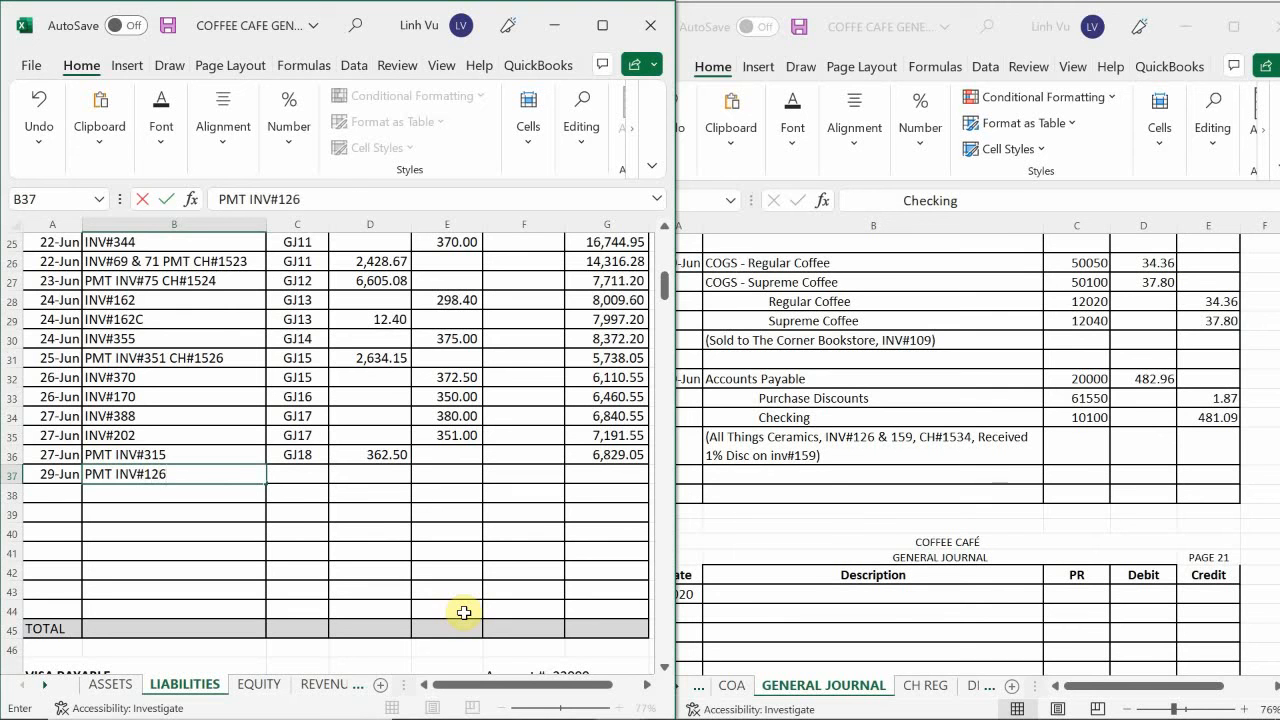
text( &*)
text(15)
text(9)
text( CH#1534)
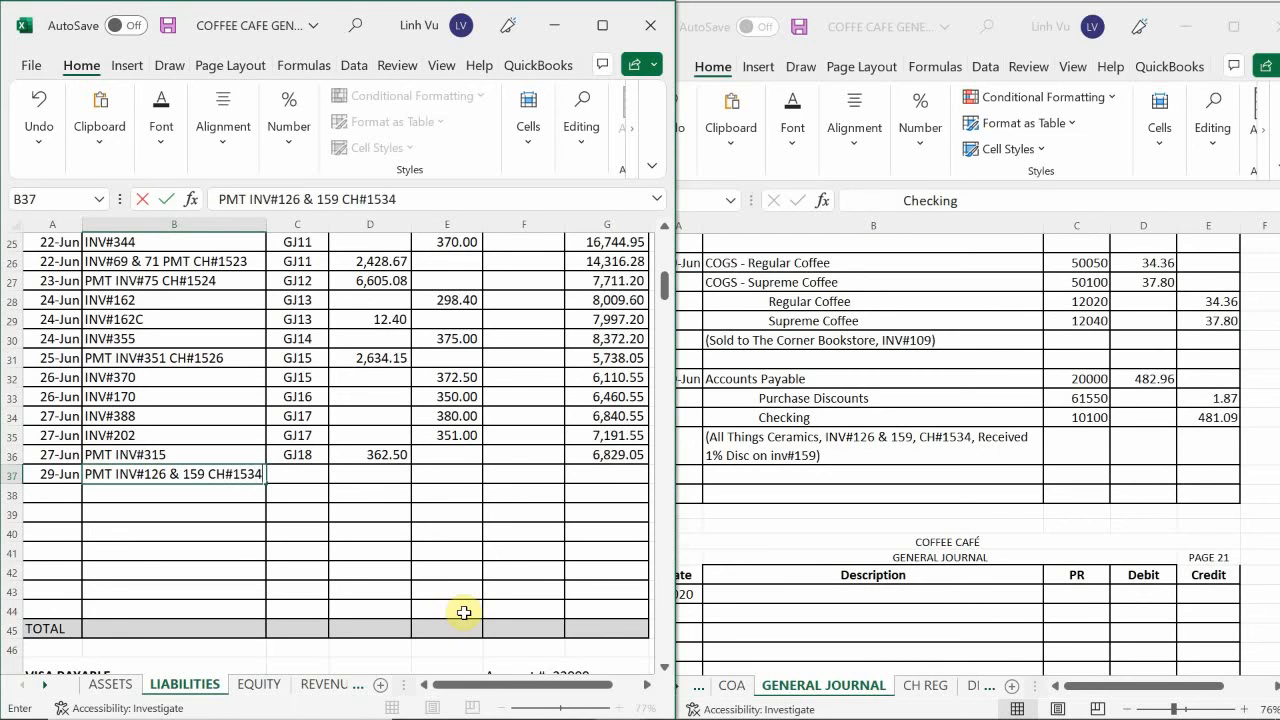
key(Return)
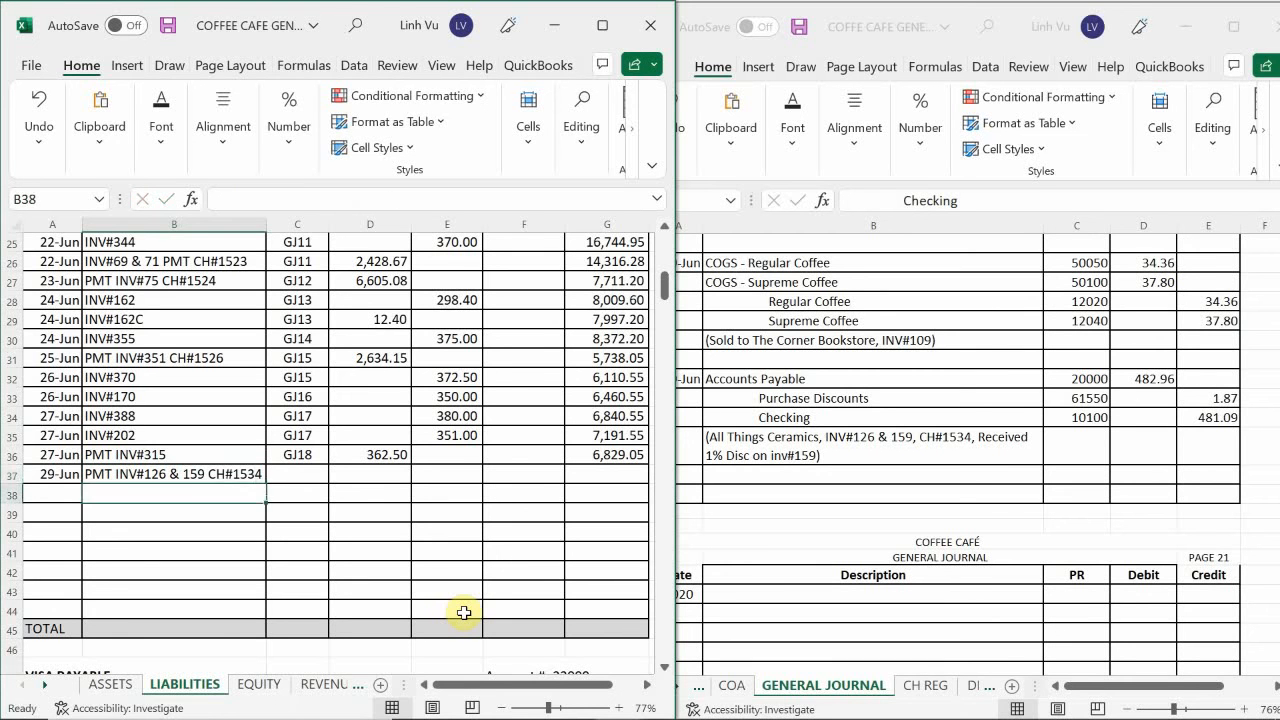
Enter the posting reference GJ20 in C37 for the 29 June payment.
key(Up)
key(Right)
text(GJ)
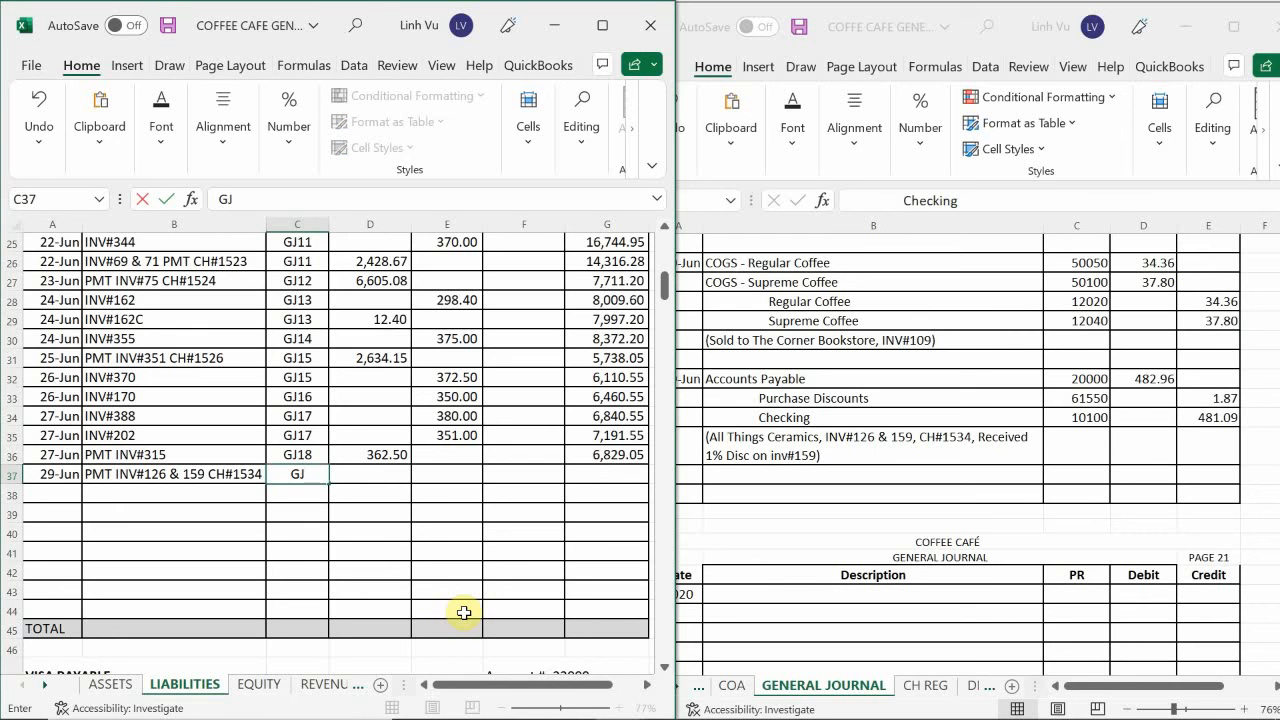
text(20)
key(Return)
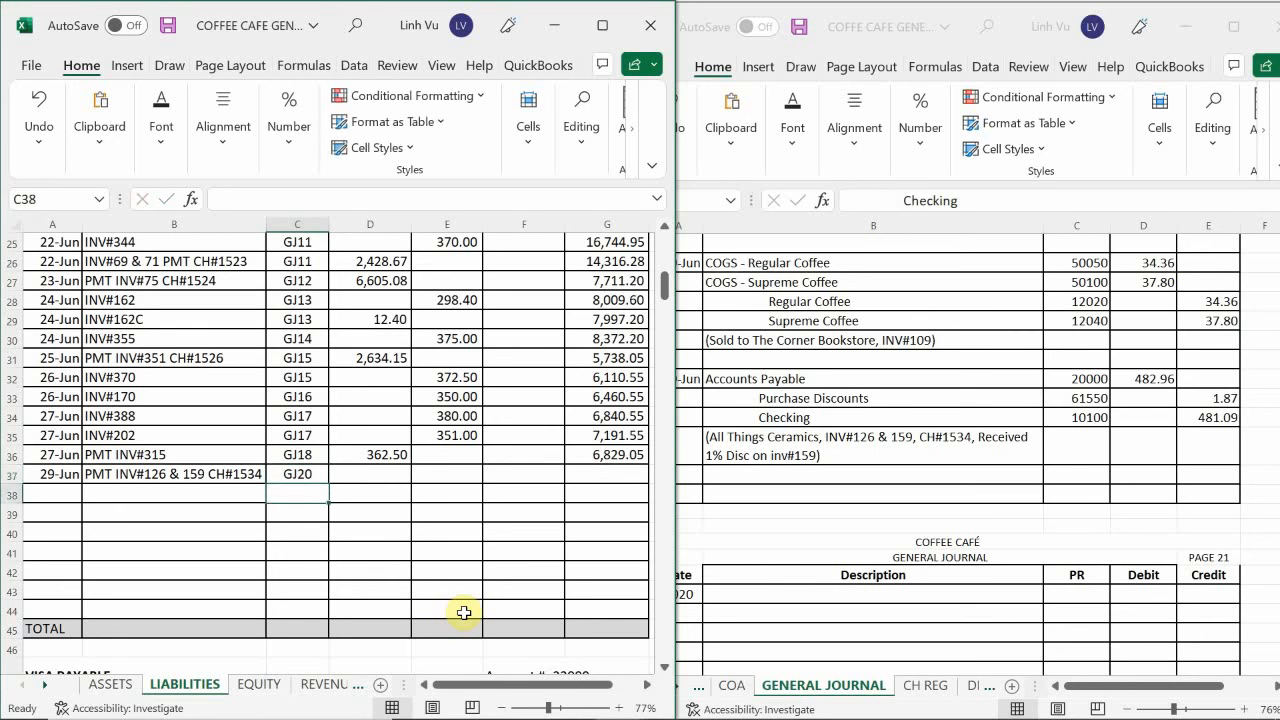
Enter the payment's debit amount of 482.96 in D37.
key(Up)
key(Right)
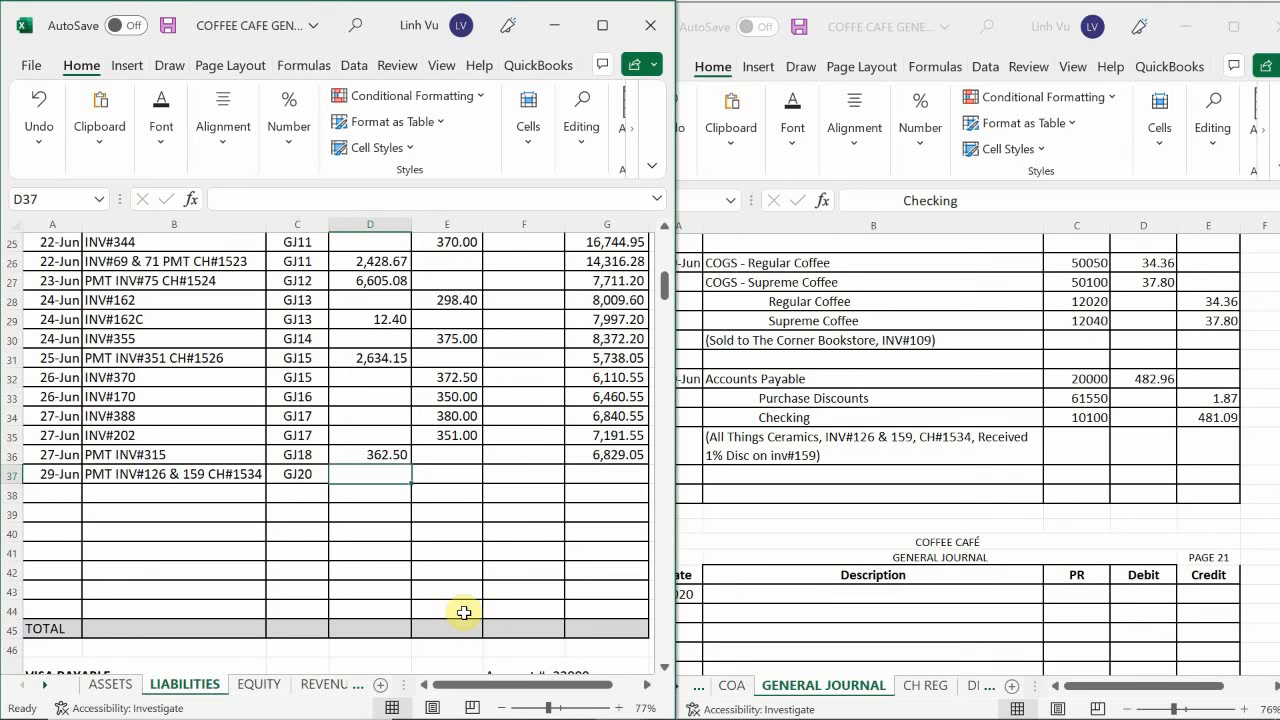
text(4)
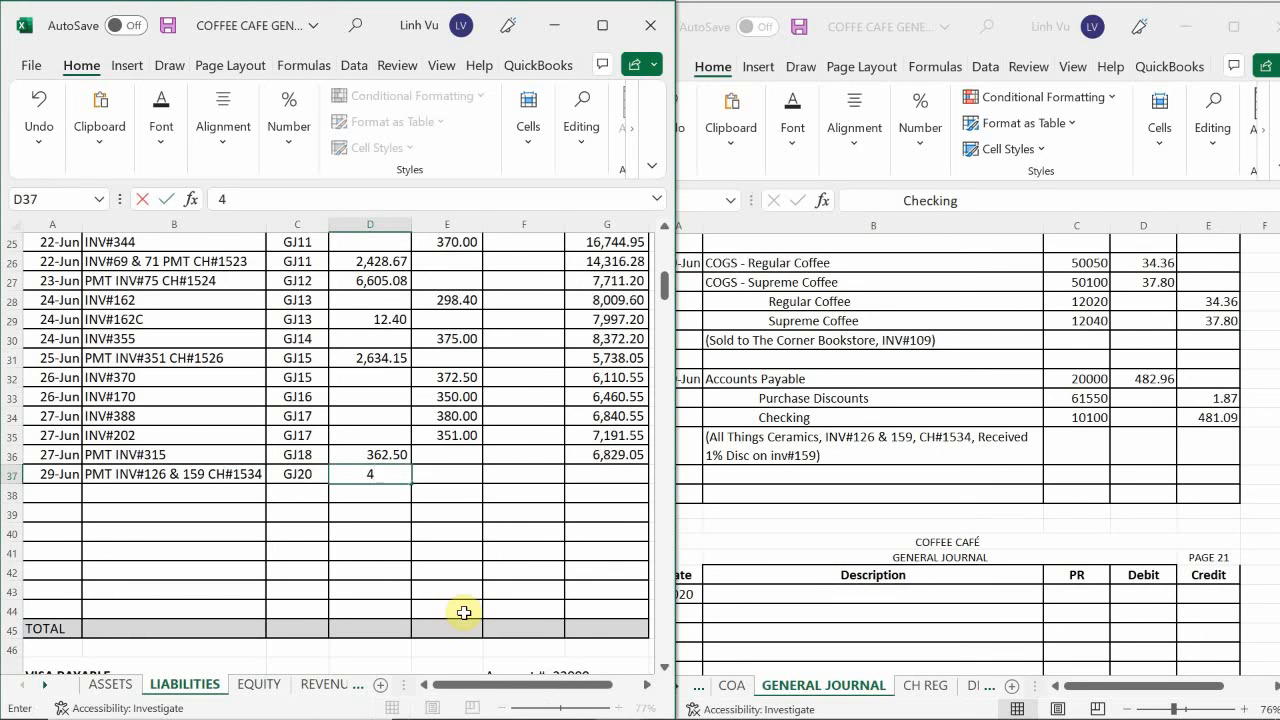
text(82.96)
key(Return)
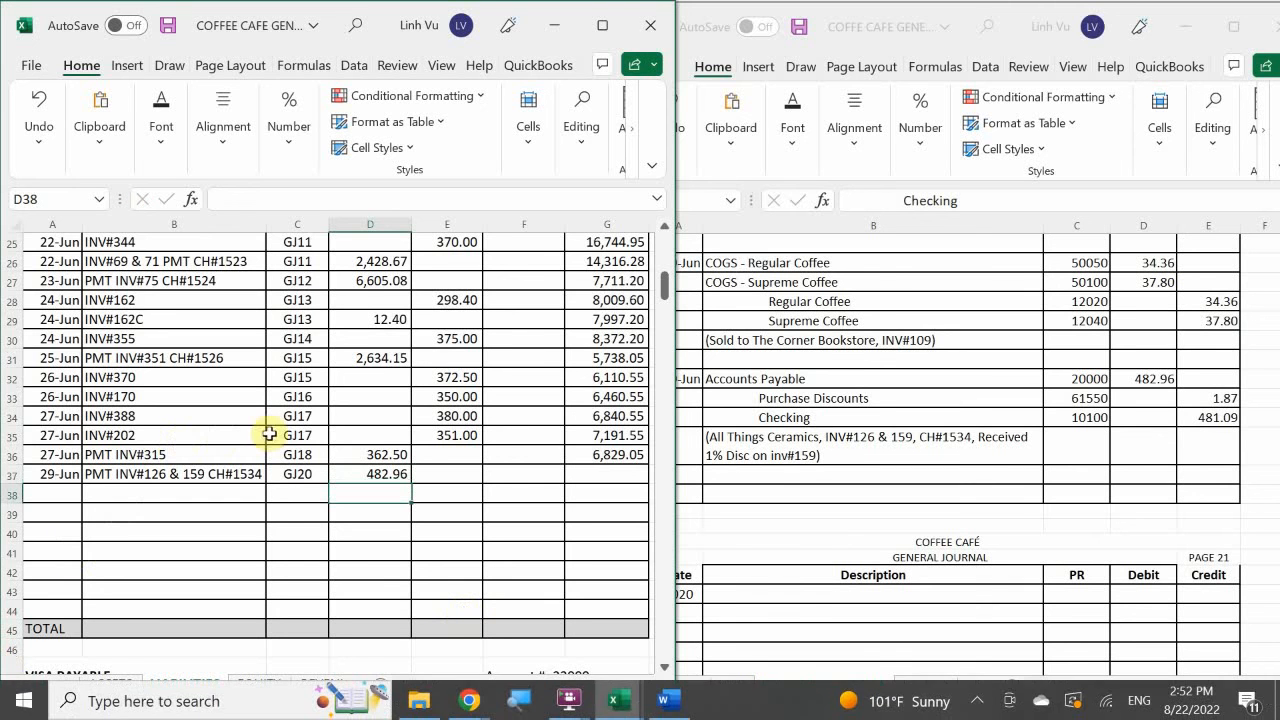
Fill the running balance formula from G36 down to G37.
click(584, 451)
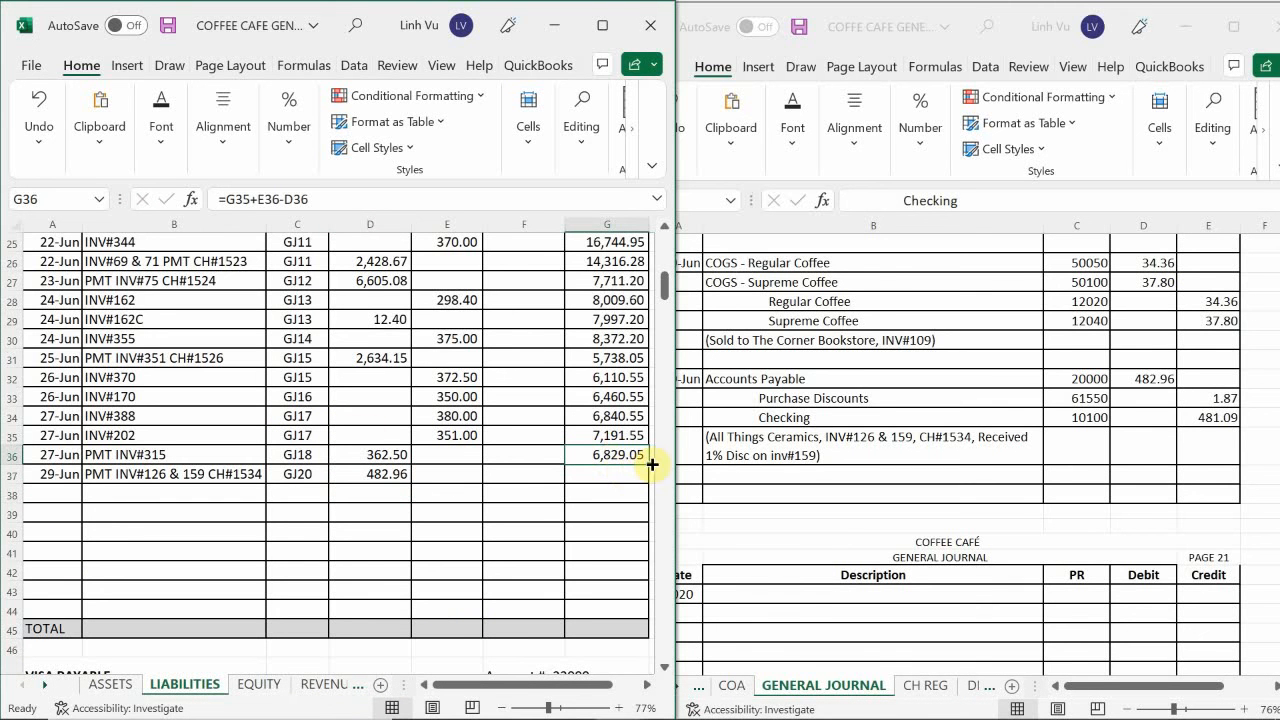
drag(649, 466, 652, 483)
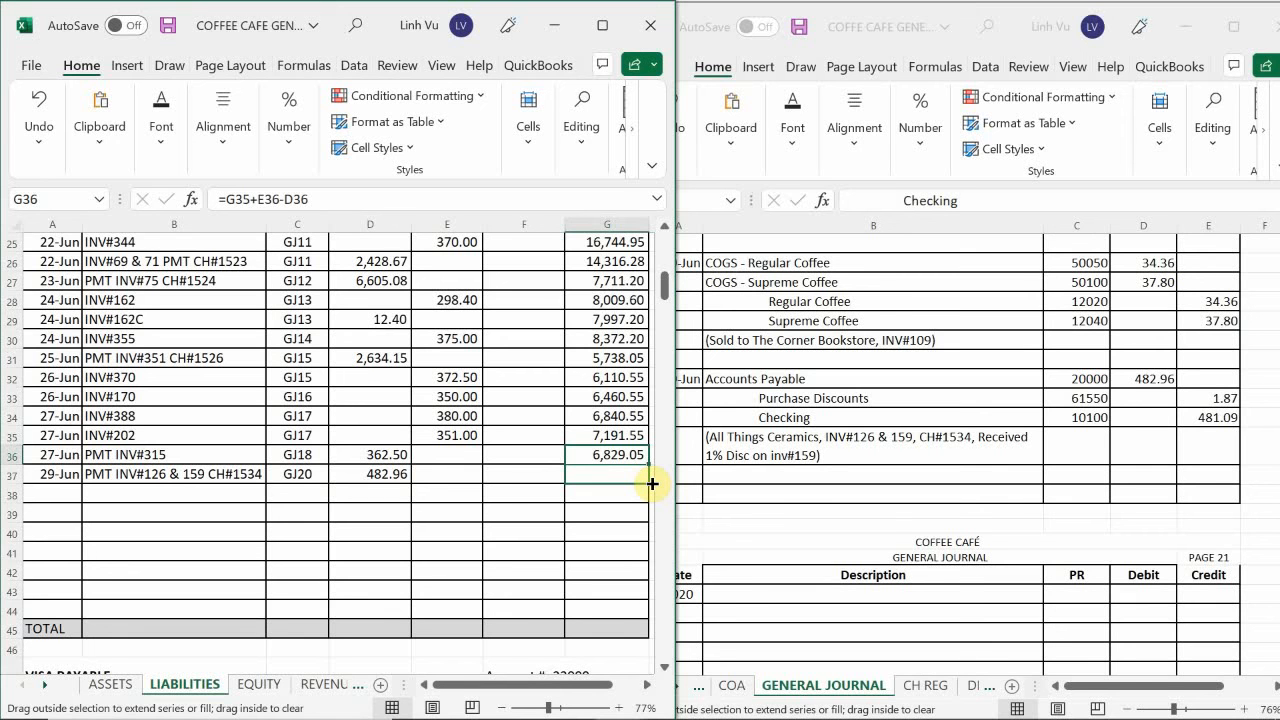
drag(652, 483, 652, 483)
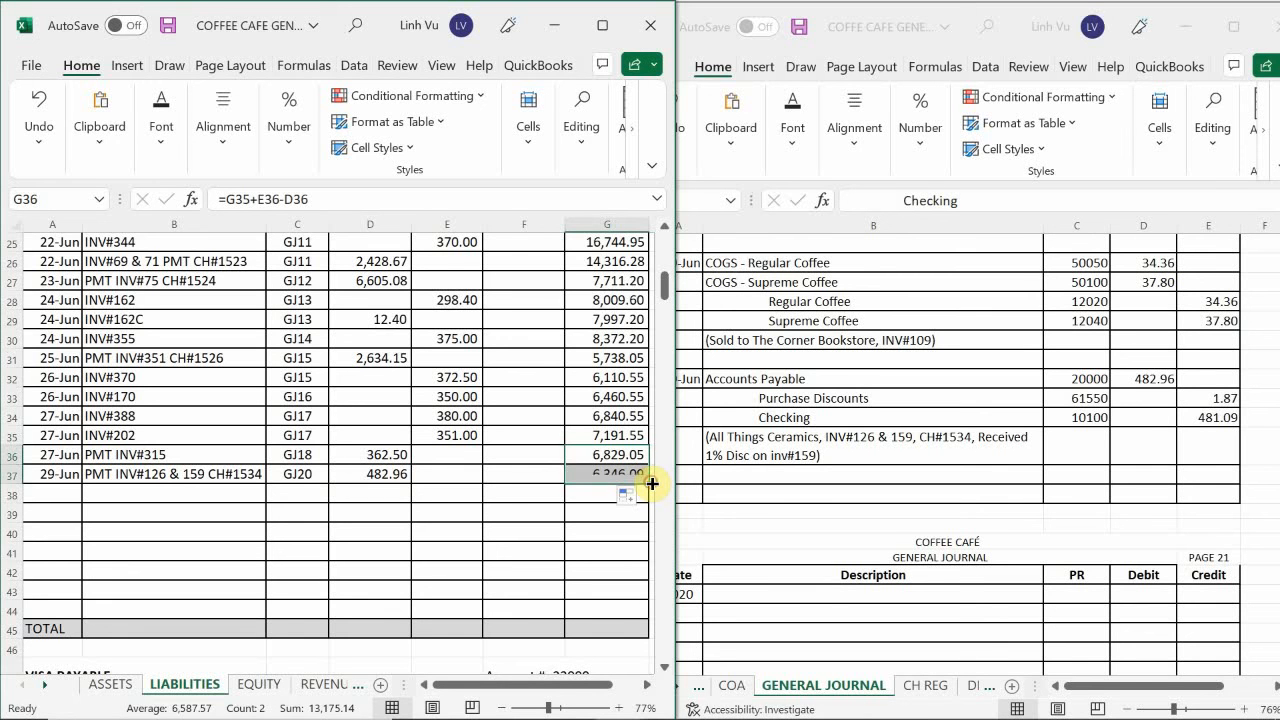
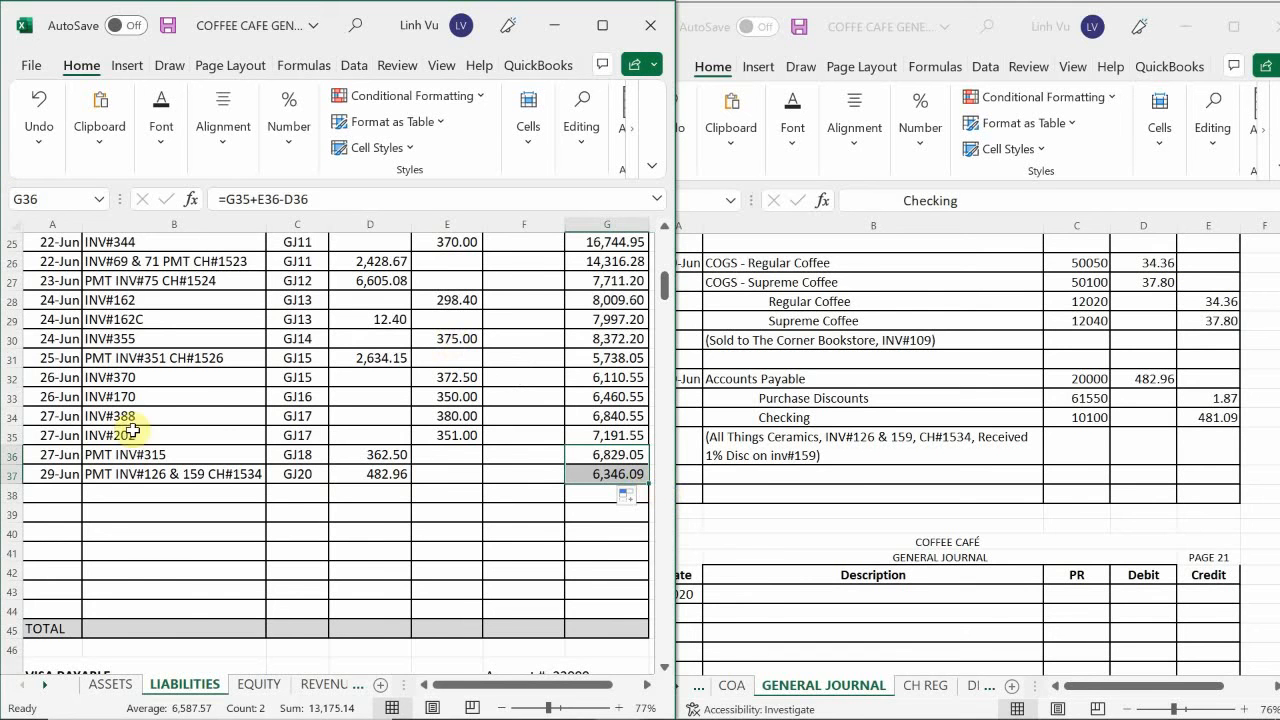
Enter the date 6/29 in A178 of the Purchase Discounts ledger on the EXPENSES - OP sheet.
click(322, 685)
click(316, 690)
click(309, 691)
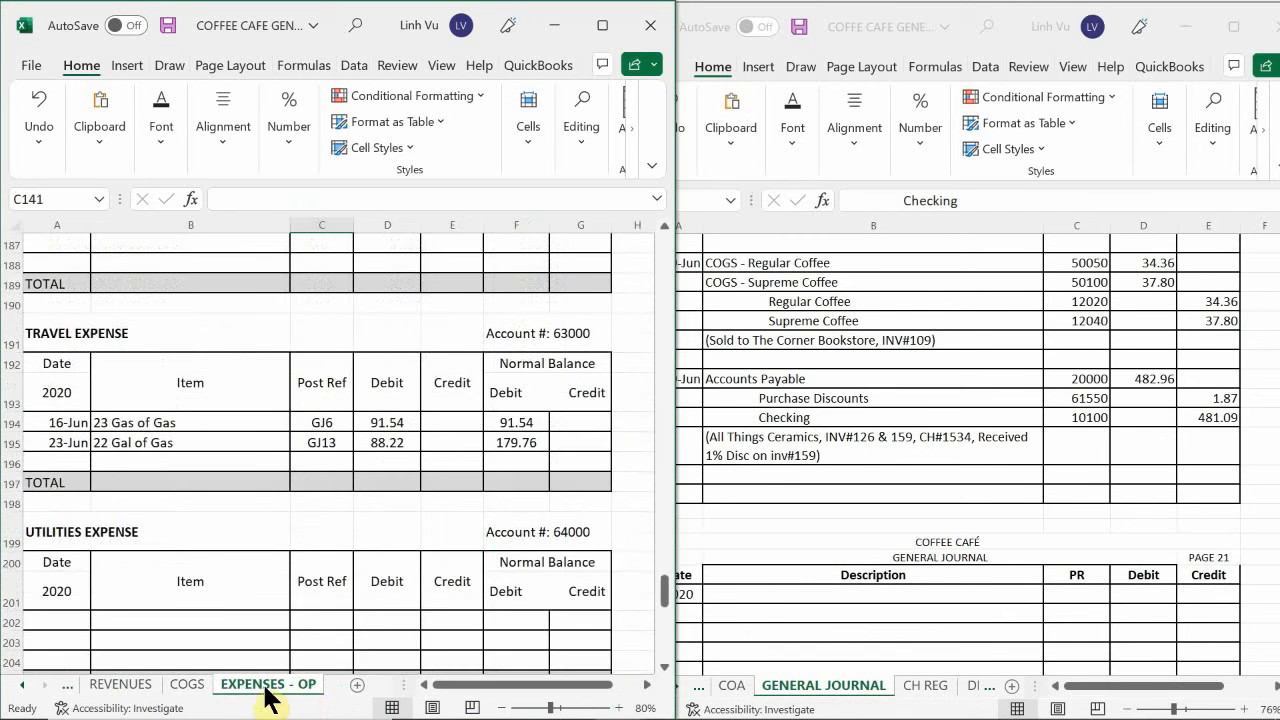
click(242, 573)
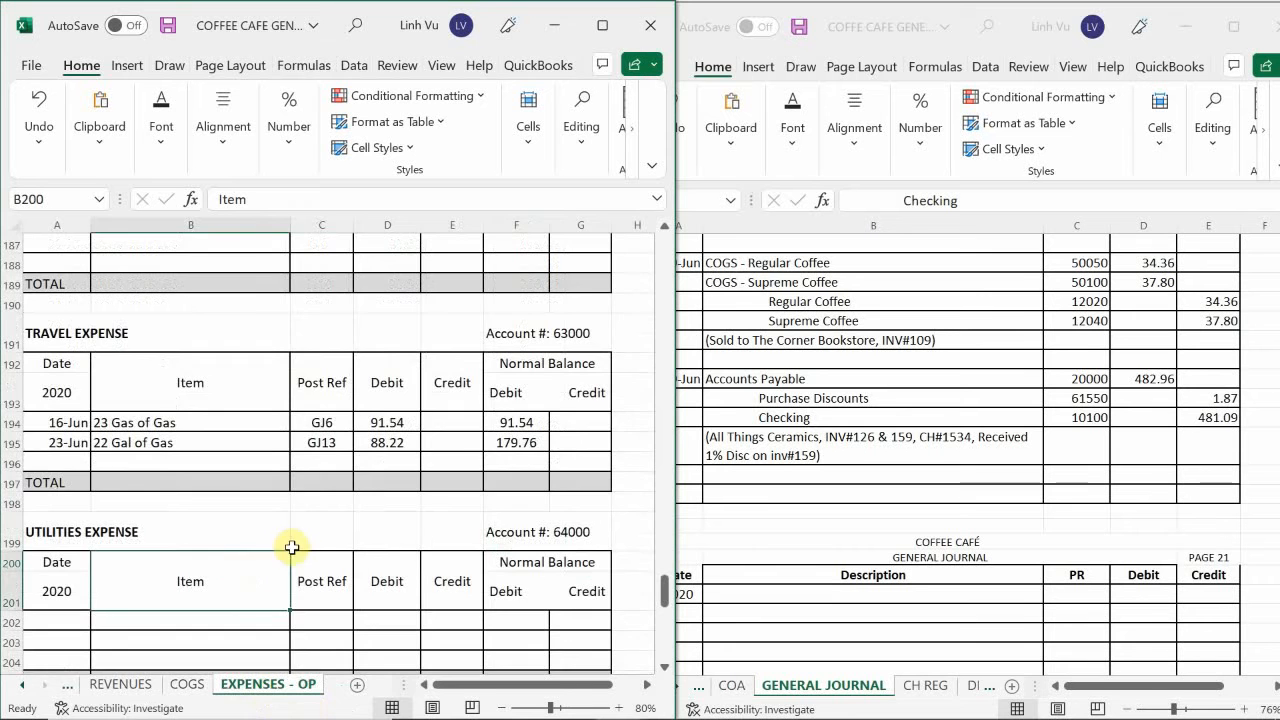
scroll(296, 544, down, 2)
scroll(298, 545, up, 13)
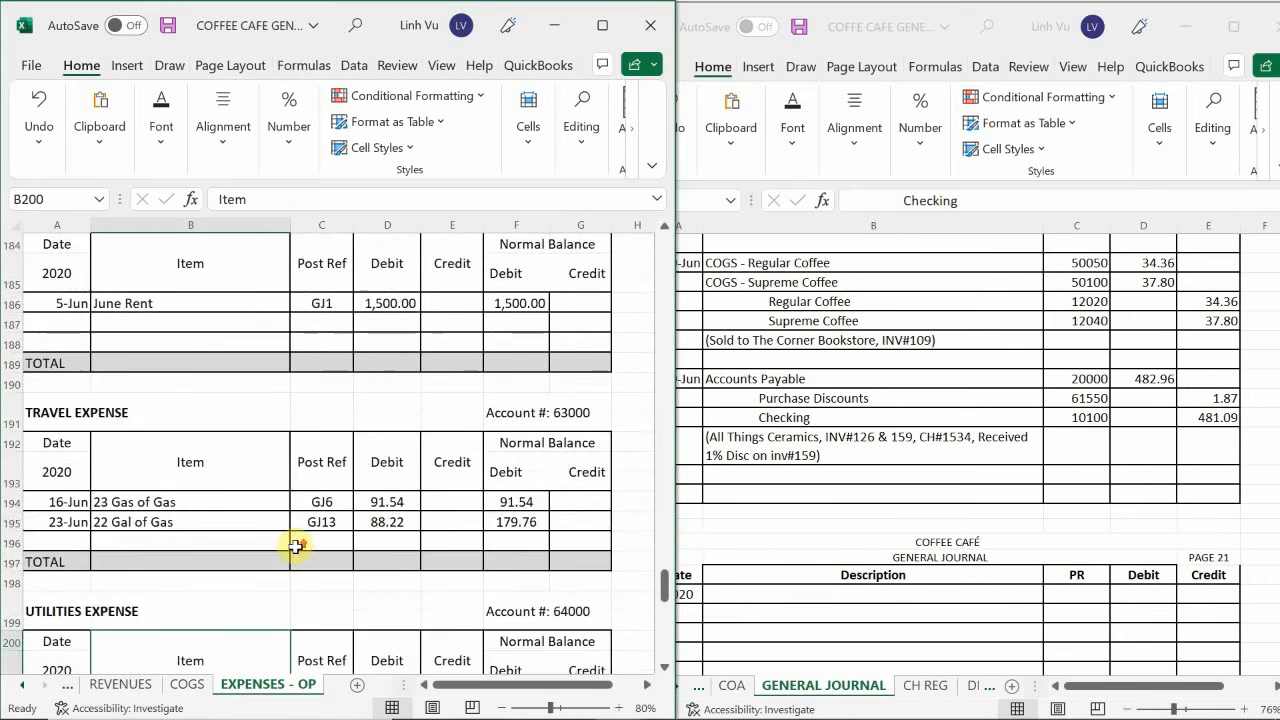
scroll(296, 546, up, 1)
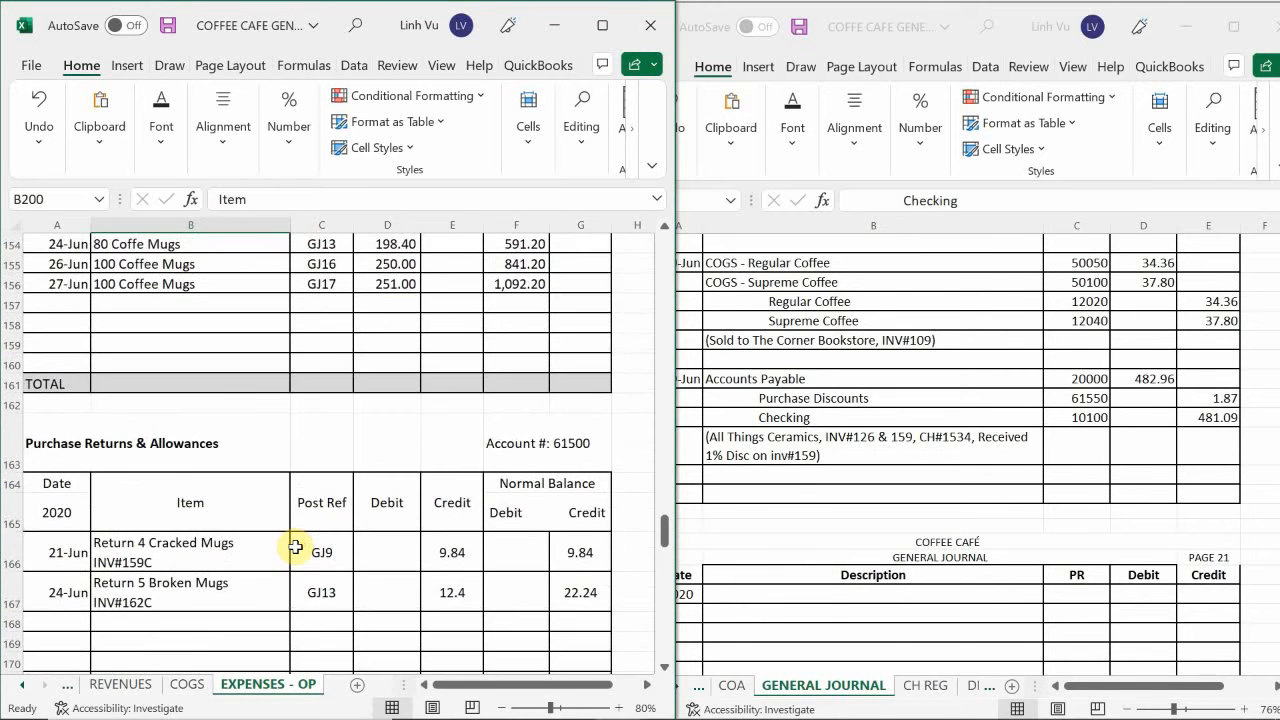
scroll(296, 546, down, 5)
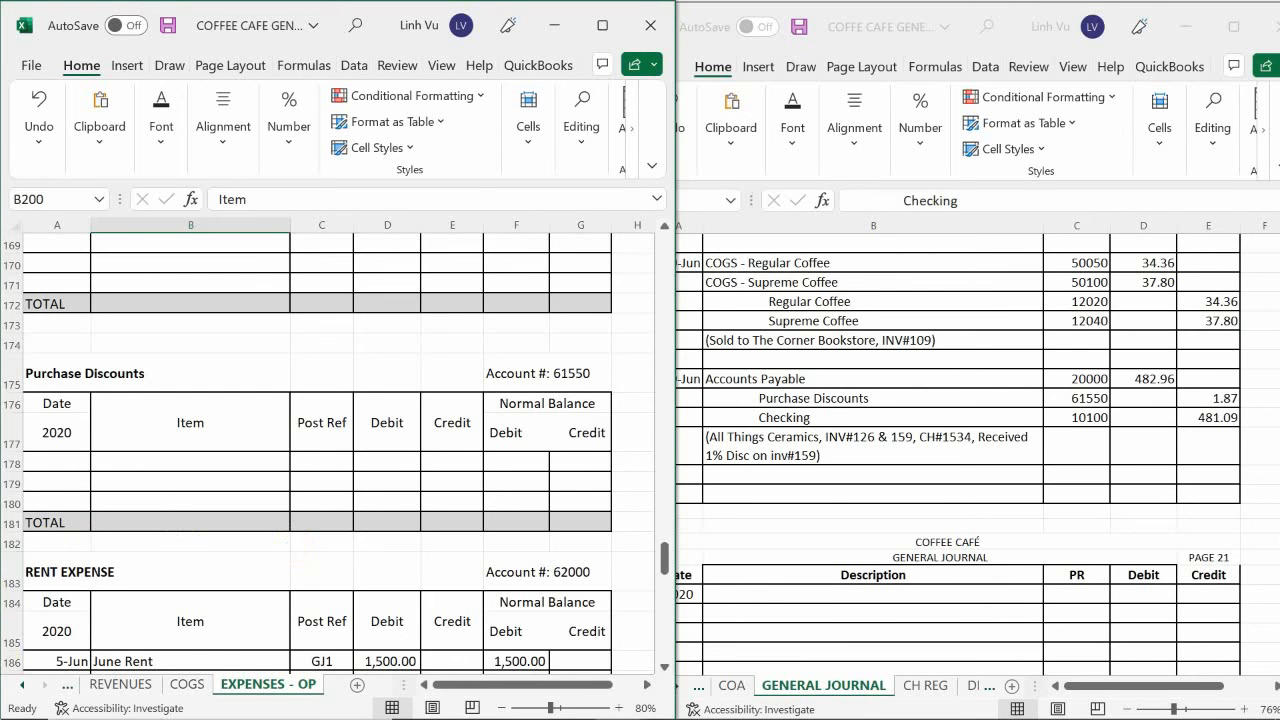
click(56, 466)
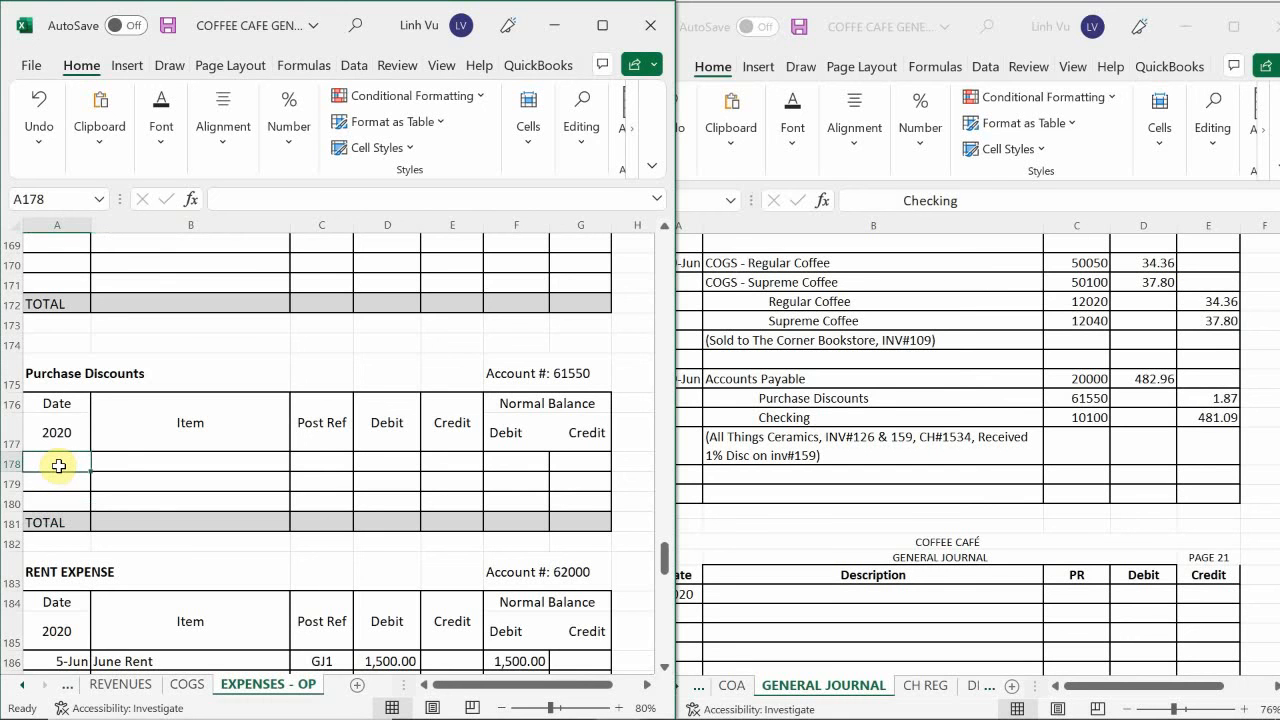
text(6)
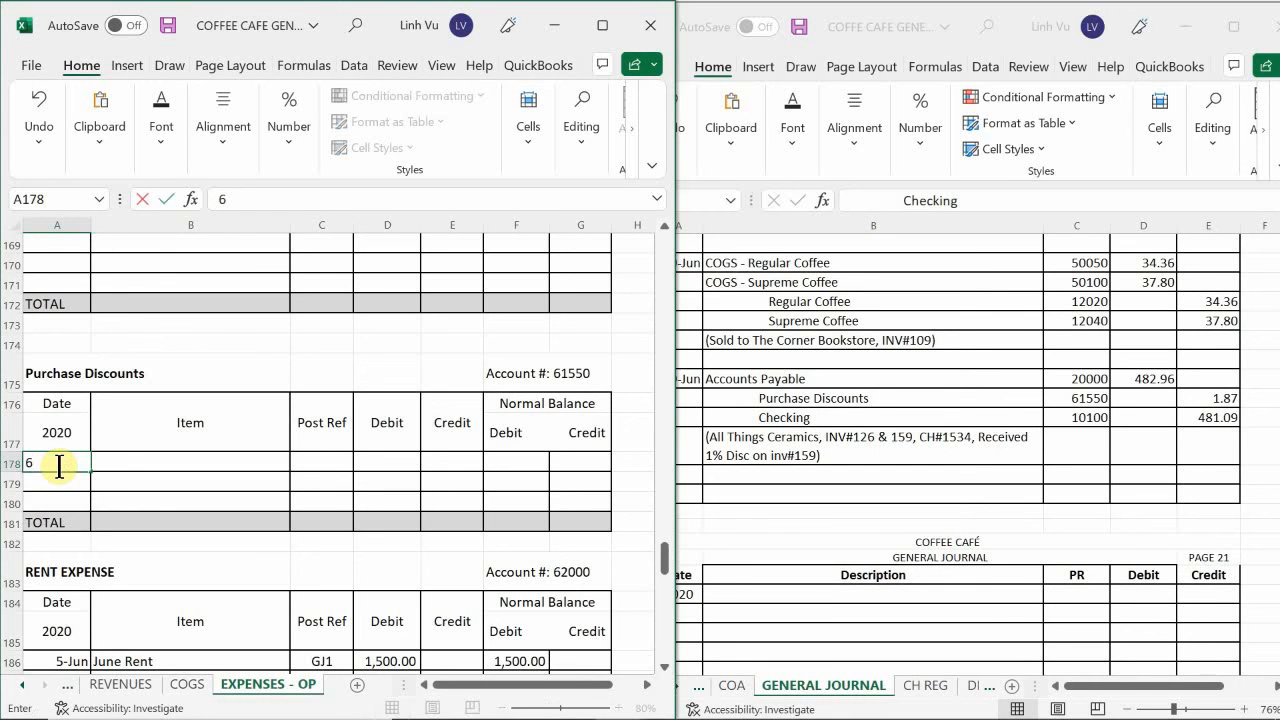
text(/29)
key(Return)
Enter the item description 1% Disc on inv#159 in B178 of the Purchase Discounts ledger.
key(Right)
key(Up)
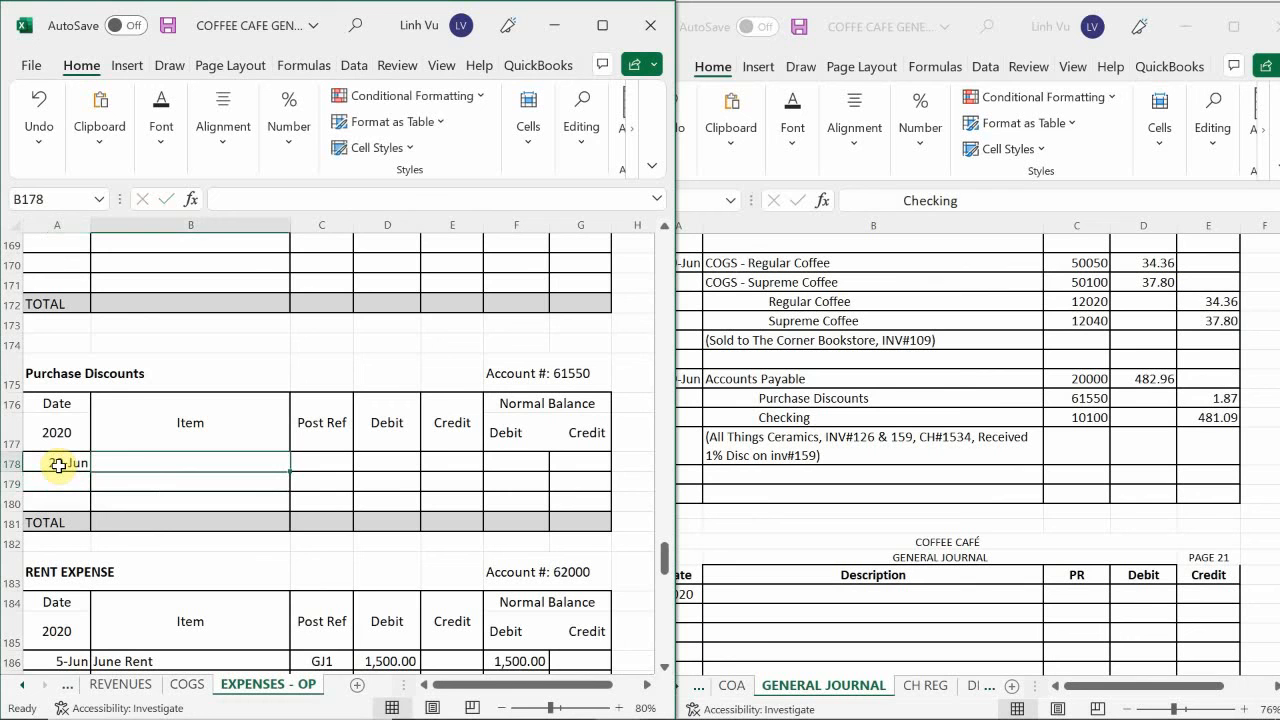
text(1)
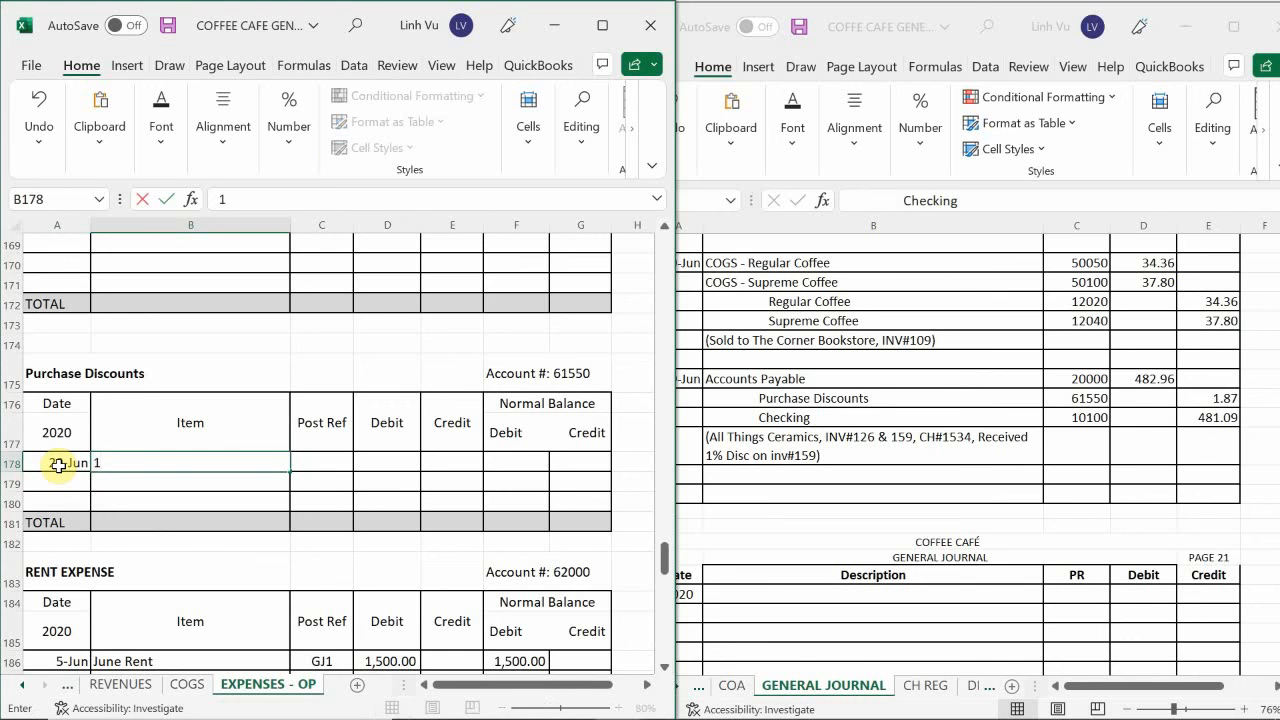
text(%)
key(BackSpace)
key(BackSpace)
text(C)
text(1% Disc on )
text(inv#)
text(1)
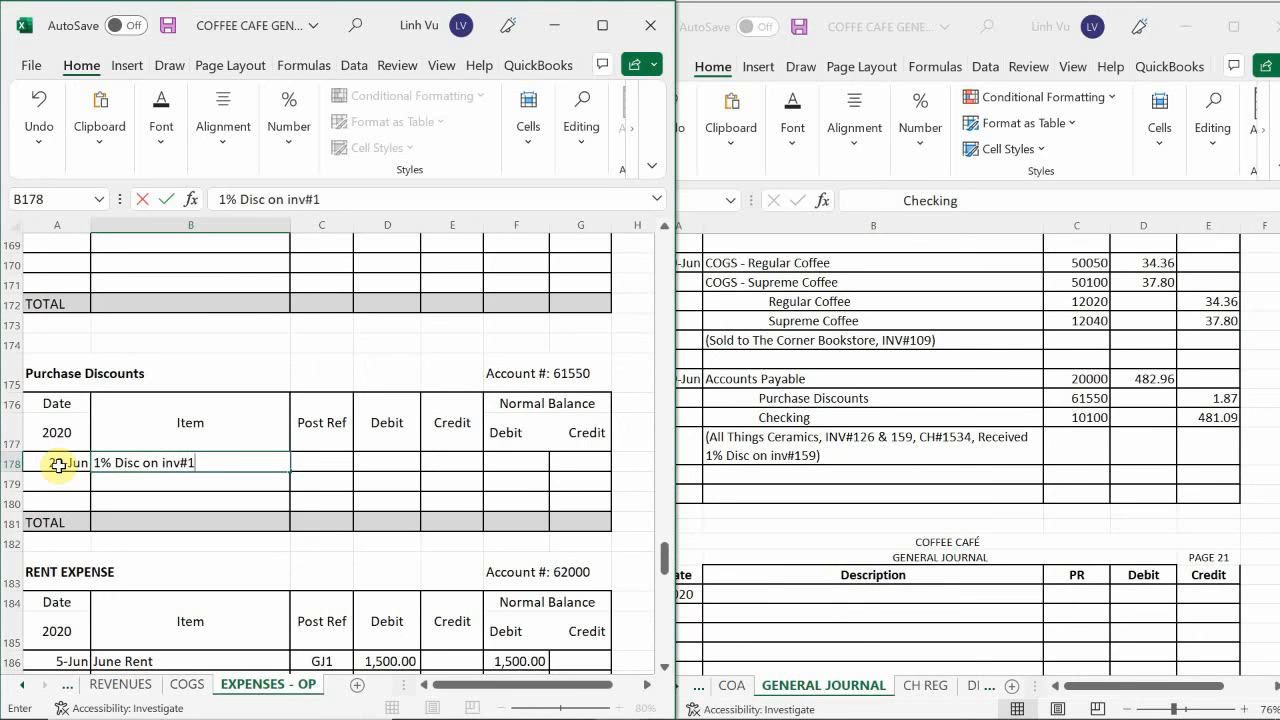
text(549)
key(BackSpace)
key(BackSpace)
text(9)
key(Return)
Enter the posting reference GJ20 in C178 for the 29 June purchase discount.
key(Tab)
key(Up)
text(GJ)
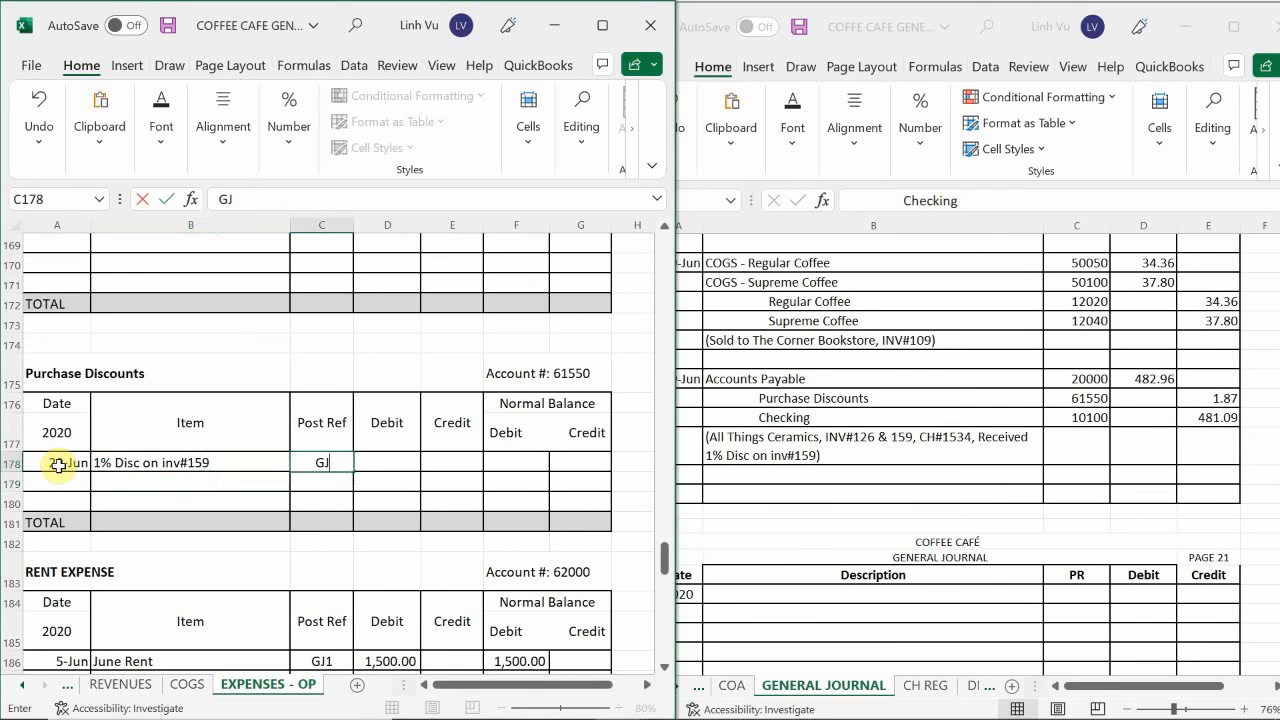
text(20)
Enter the purchase discount's credit amount of 1.87 in E178.
key(Tab)
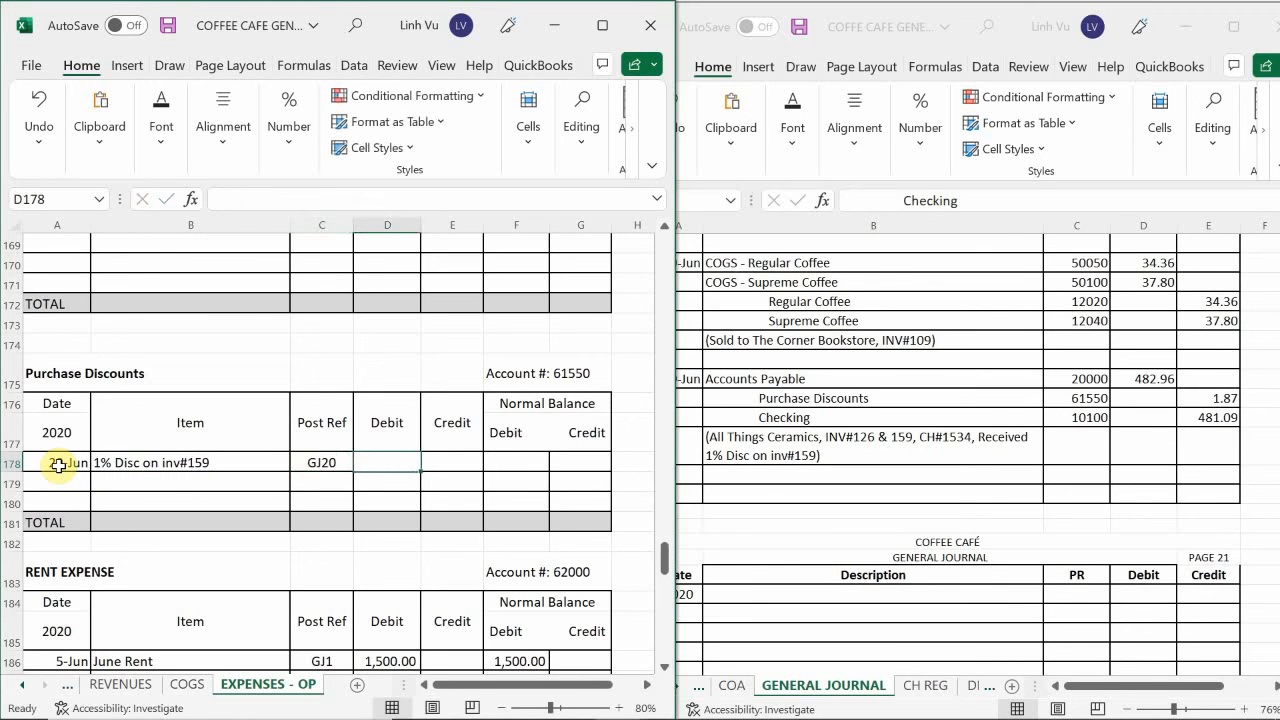
key(Tab)
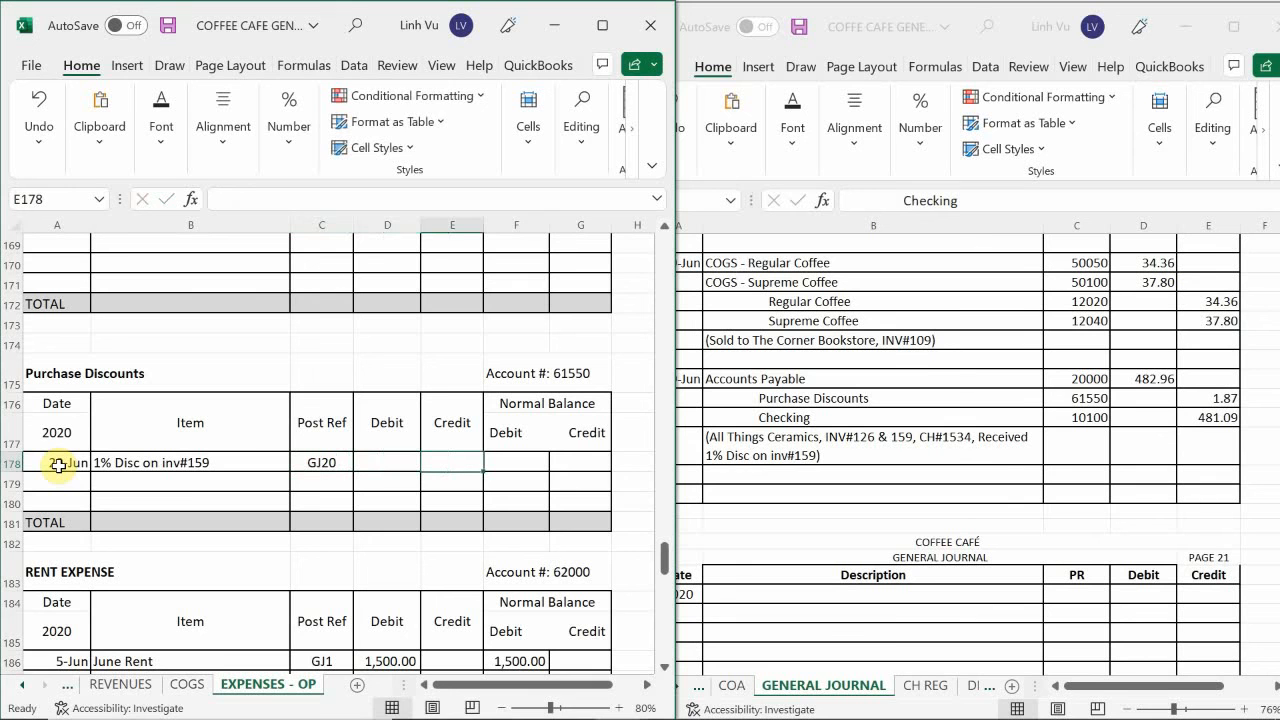
text(1.87)
key(Return)
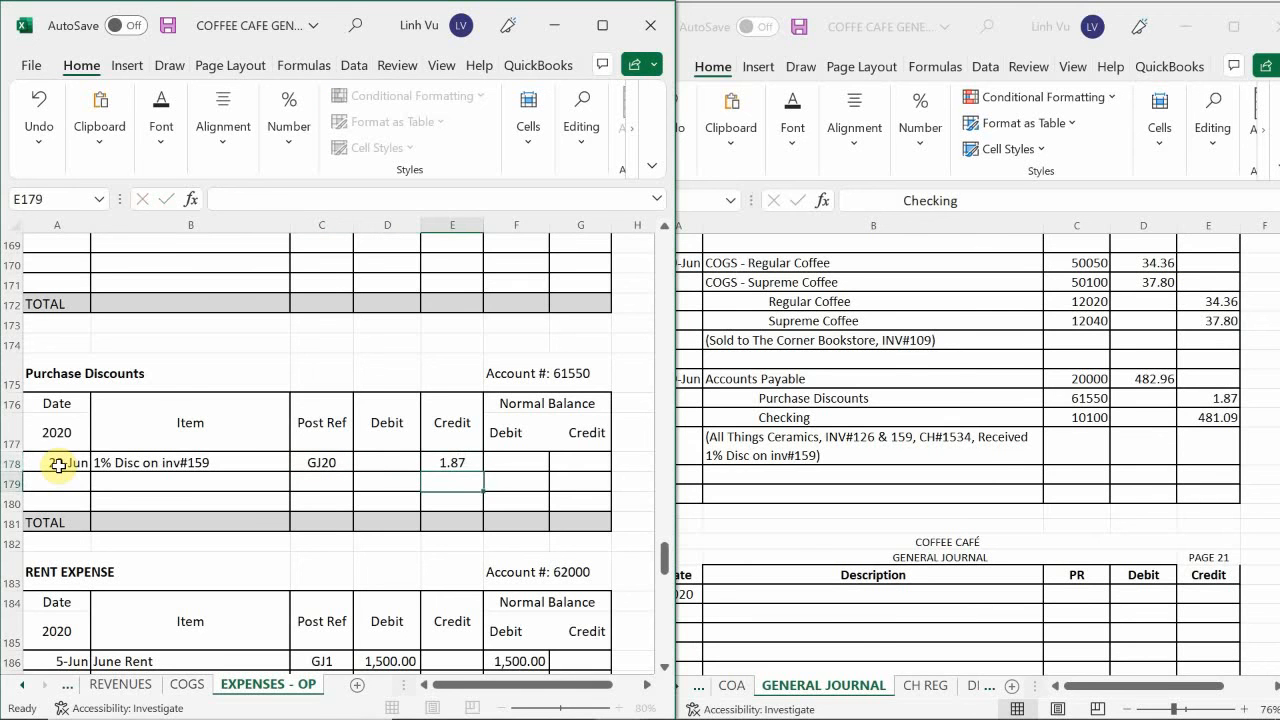
Set the Purchase Discounts credit balance in G178 with a formula referencing the credit amount in E178.
key(Up)
key(Right)
key(Right)
text(=)
key(Left)
key(Left)
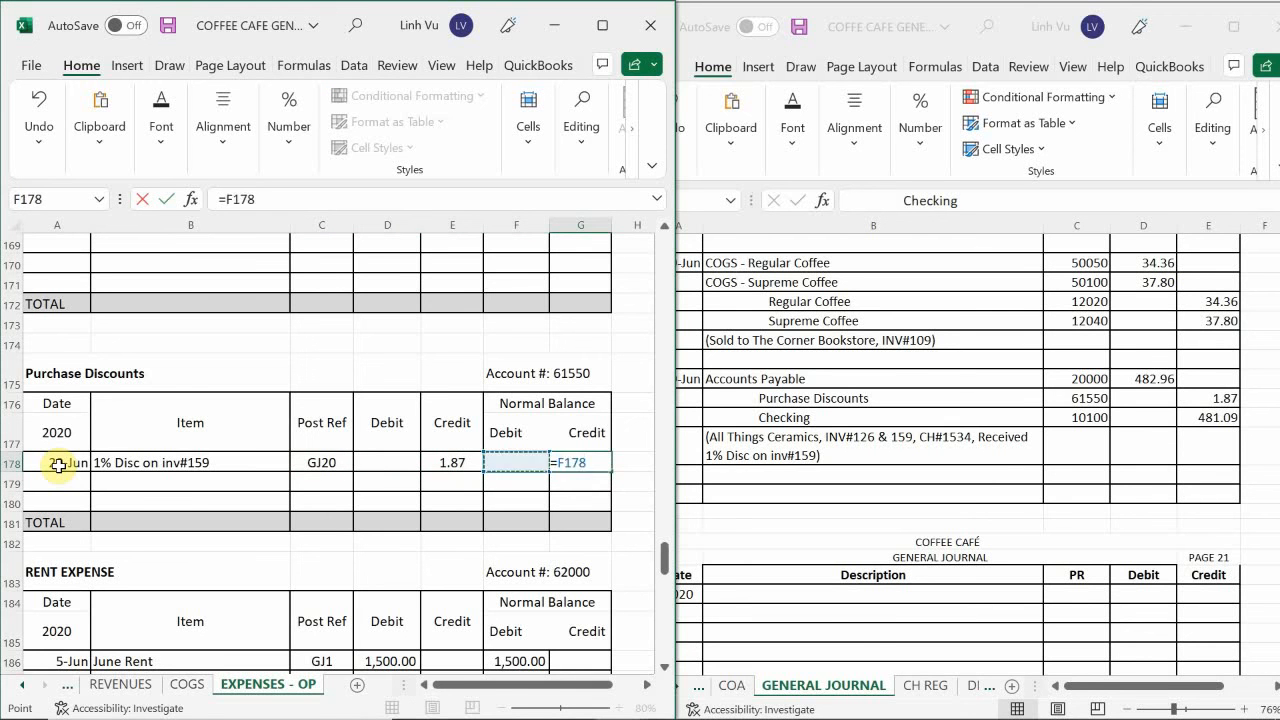
key(Return)
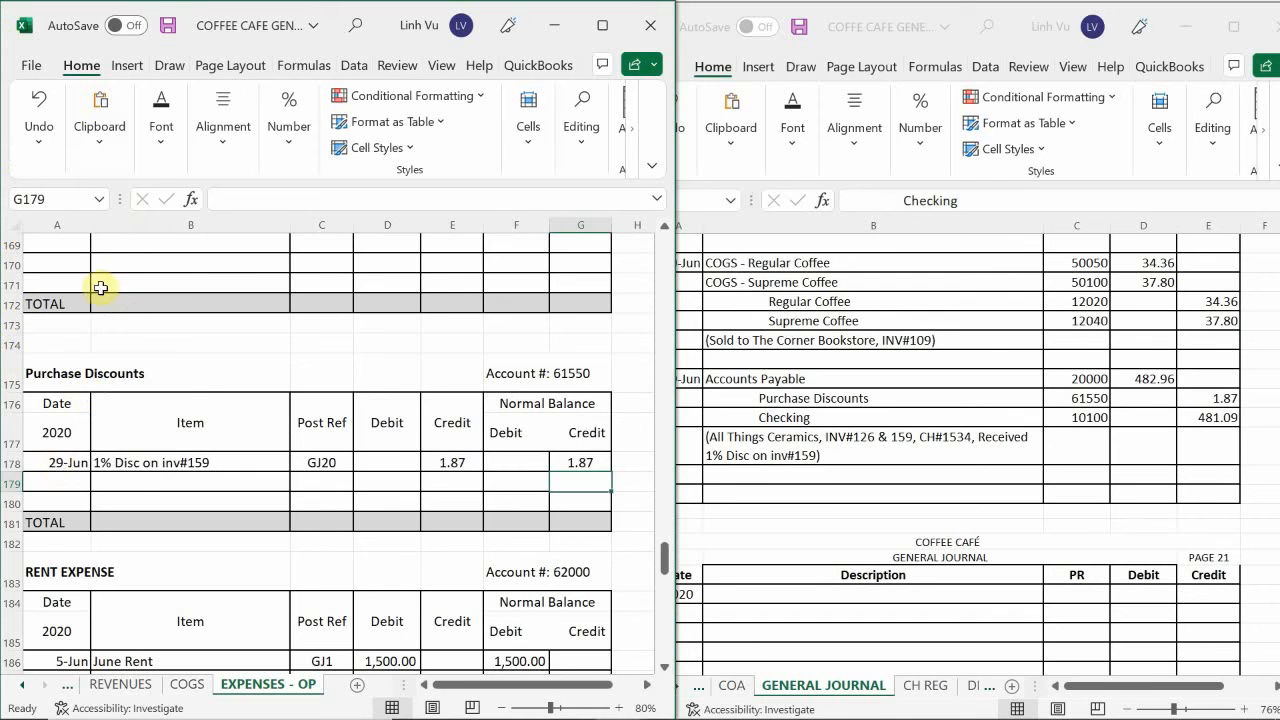
Enter the date 6/29 in A69, the first blank row of the Checking ledger on the ASSETS sheet.
click(106, 685)
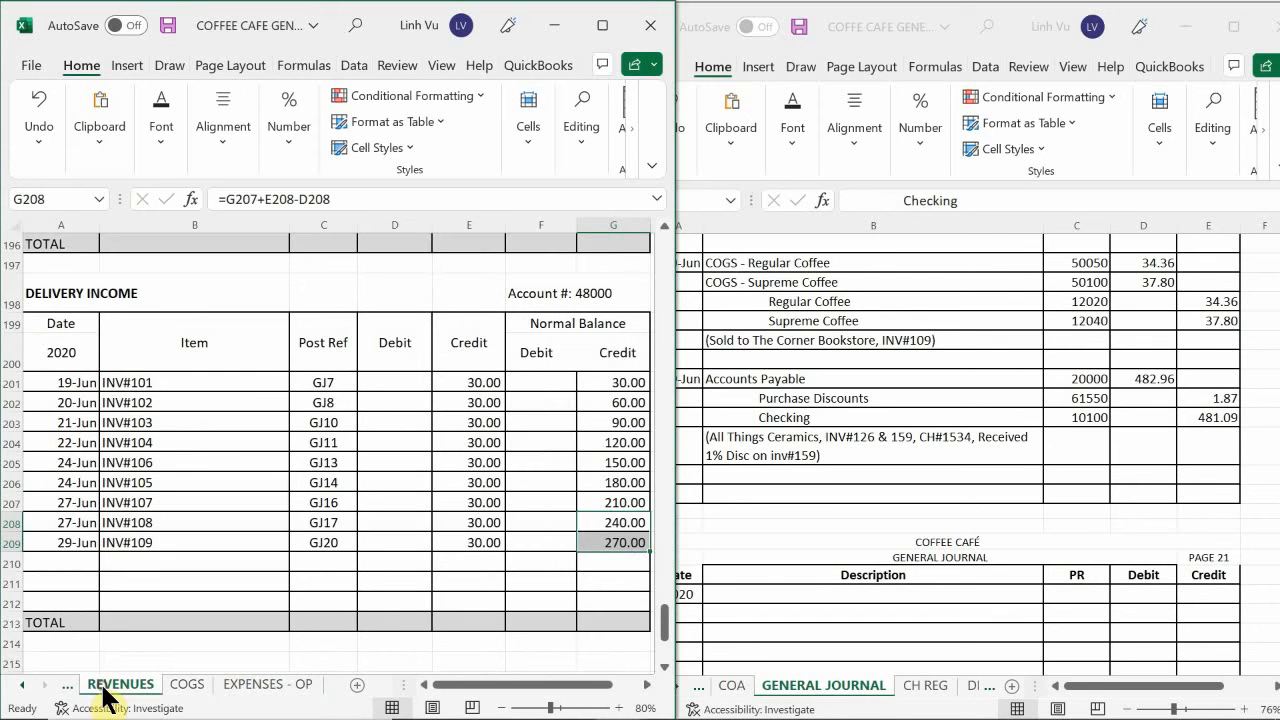
click(28, 686)
click(31, 688)
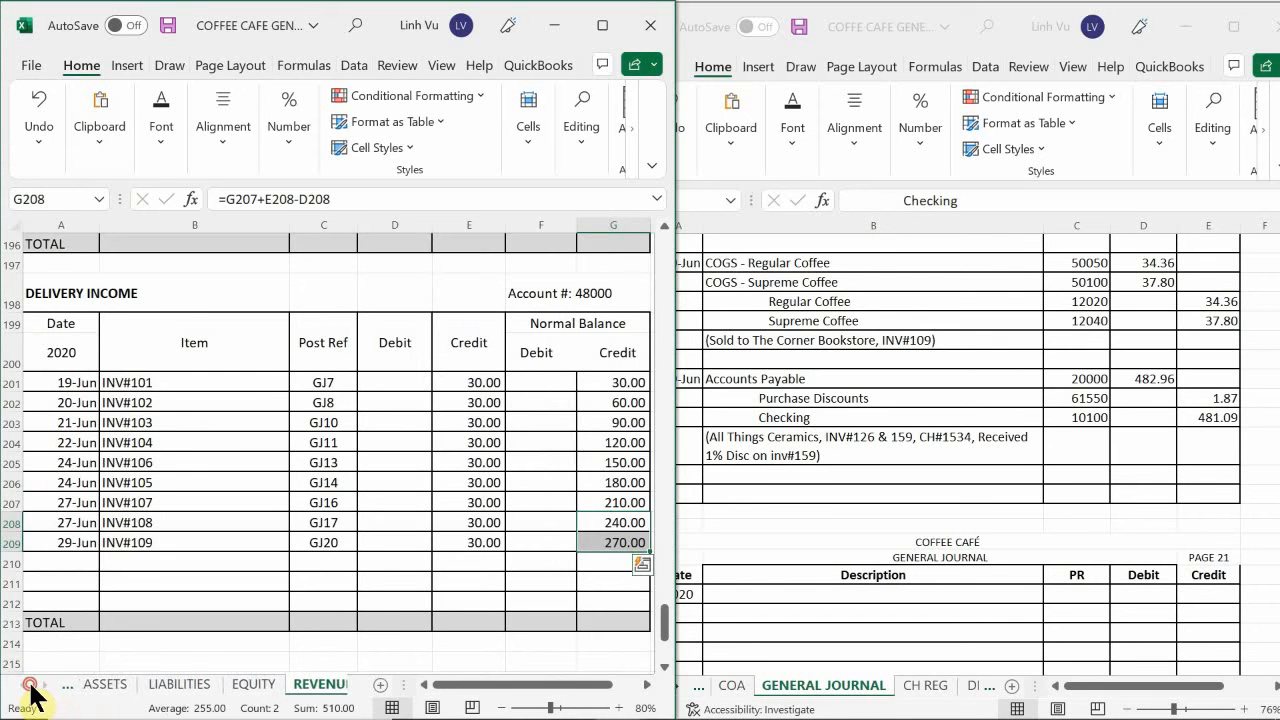
click(108, 690)
click(126, 594)
scroll(127, 592, up, 8)
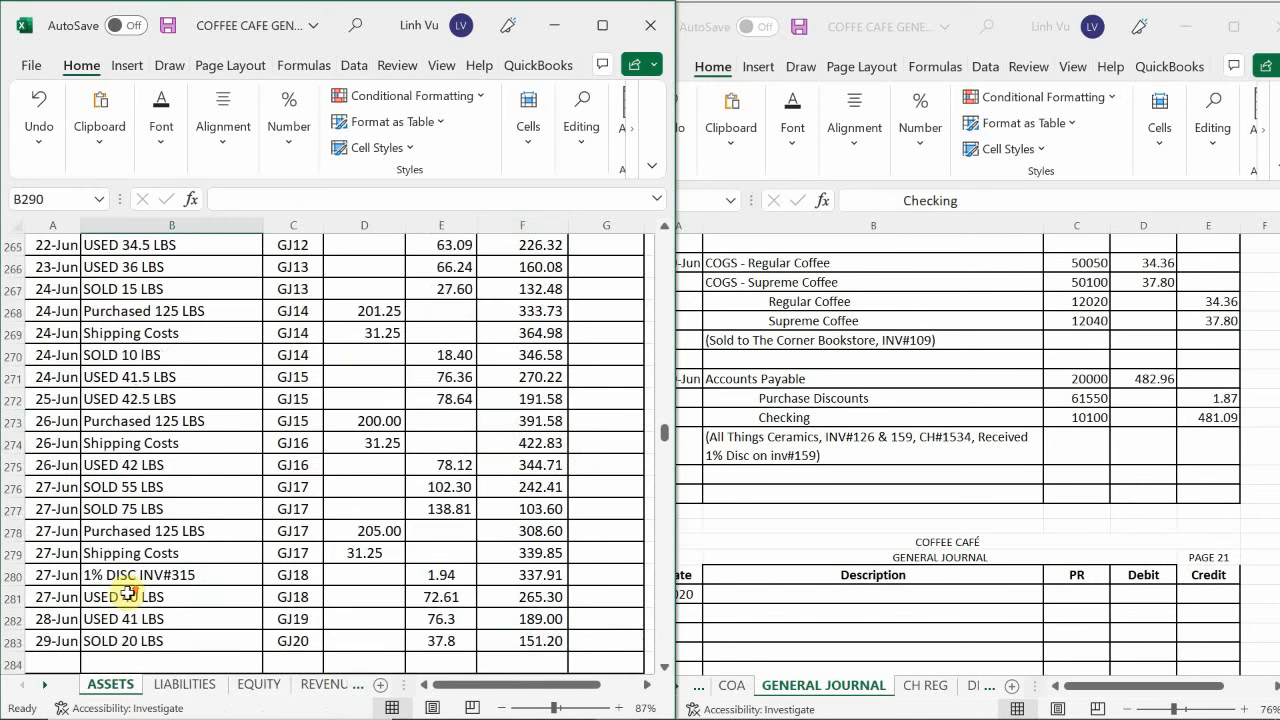
scroll(127, 592, up, 9)
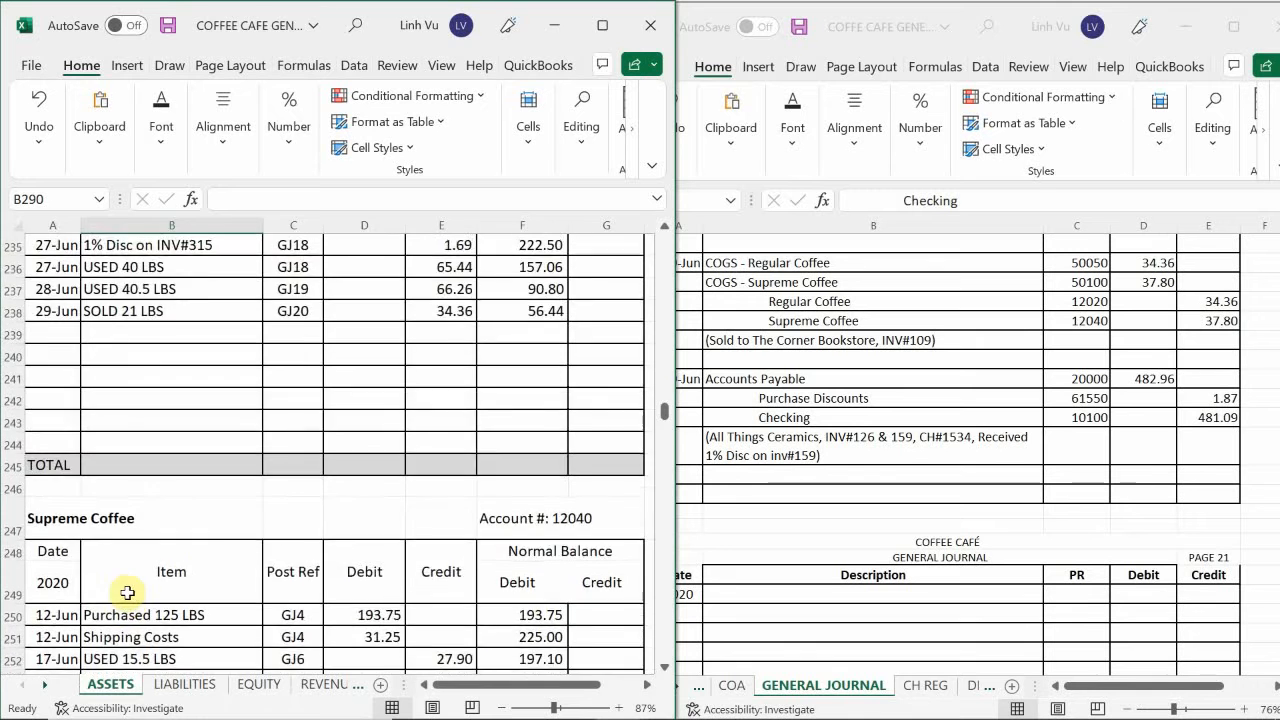
scroll(128, 592, up, 4)
scroll(128, 593, up, 18)
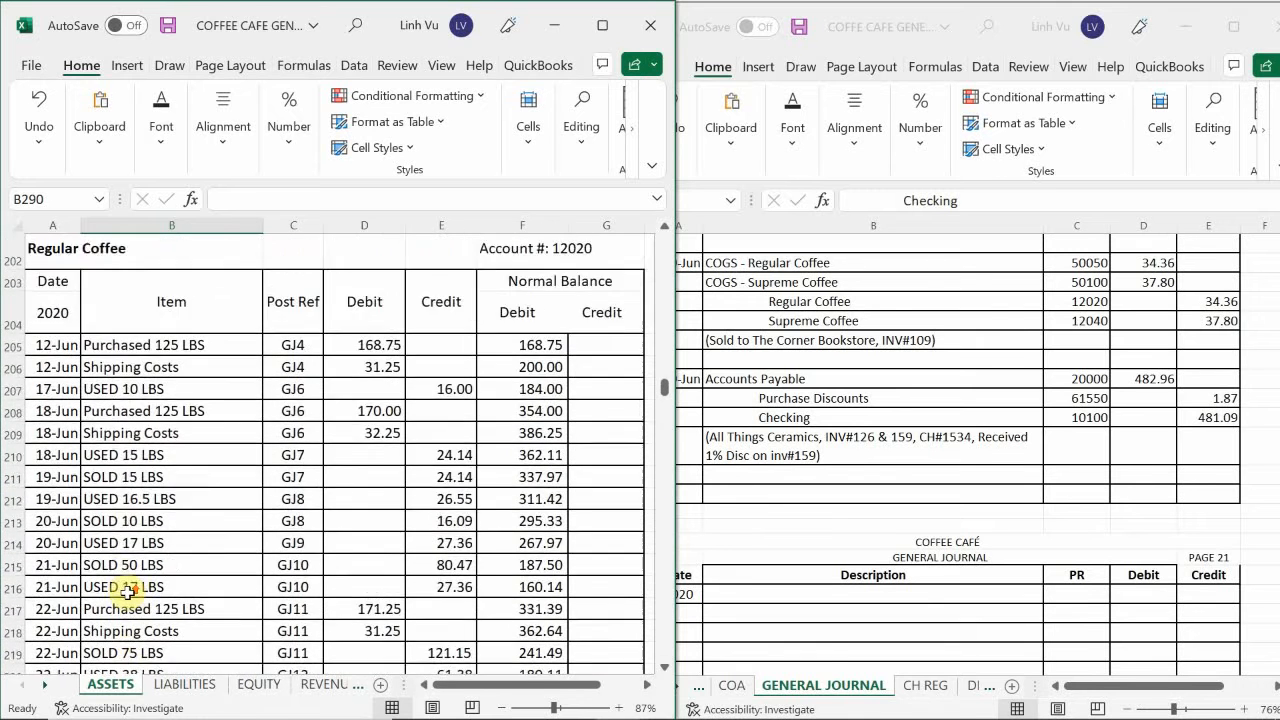
scroll(128, 593, up, 20)
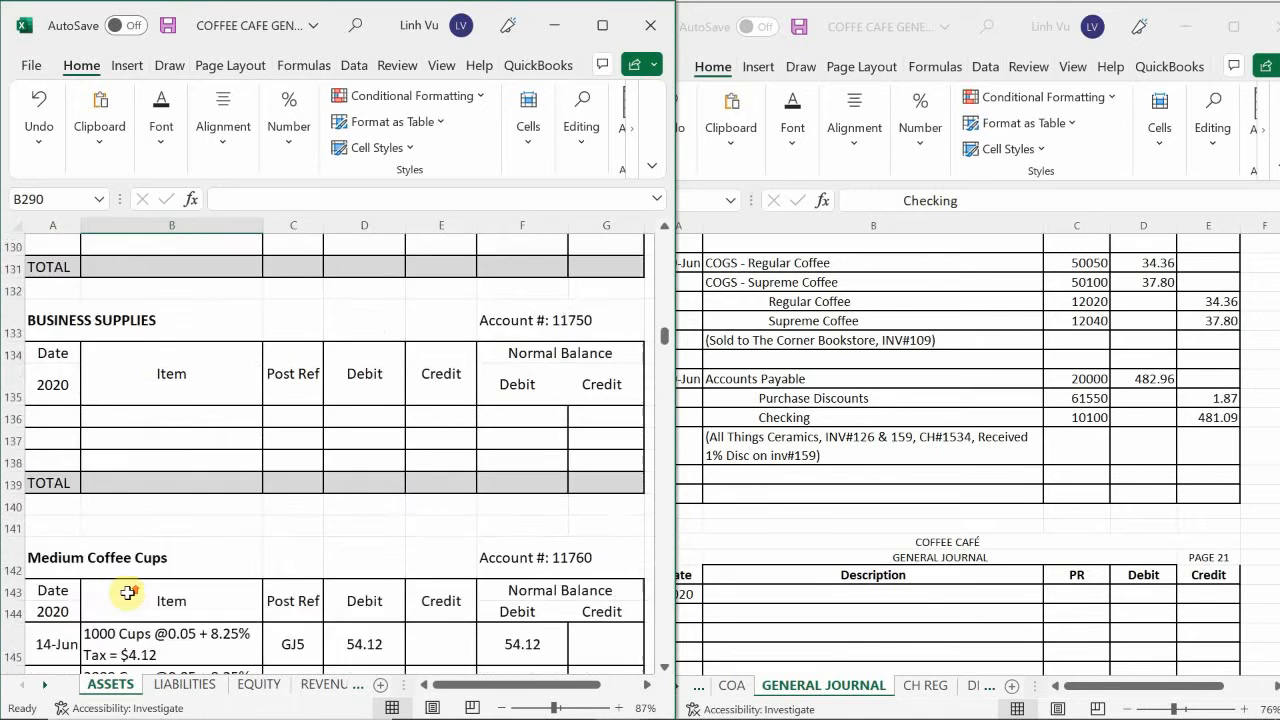
scroll(128, 591, up, 5)
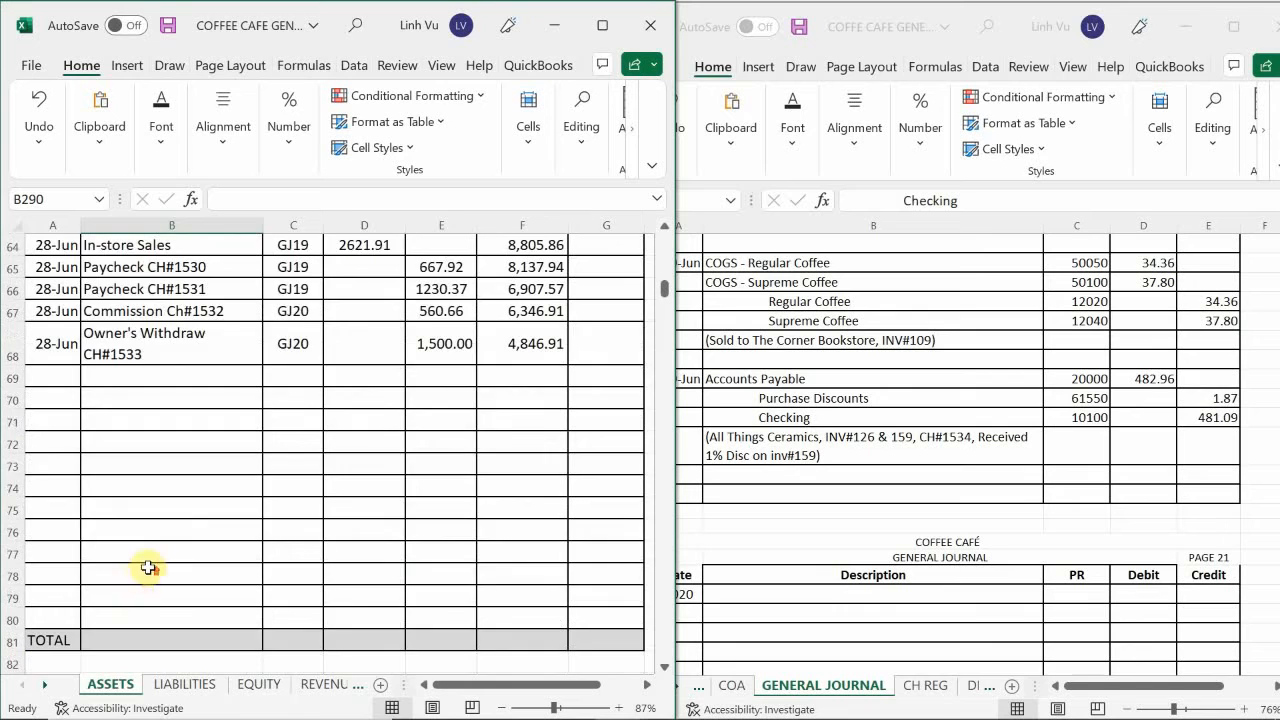
scroll(148, 568, up, 18)
scroll(148, 567, up, 3)
scroll(148, 567, down, 6)
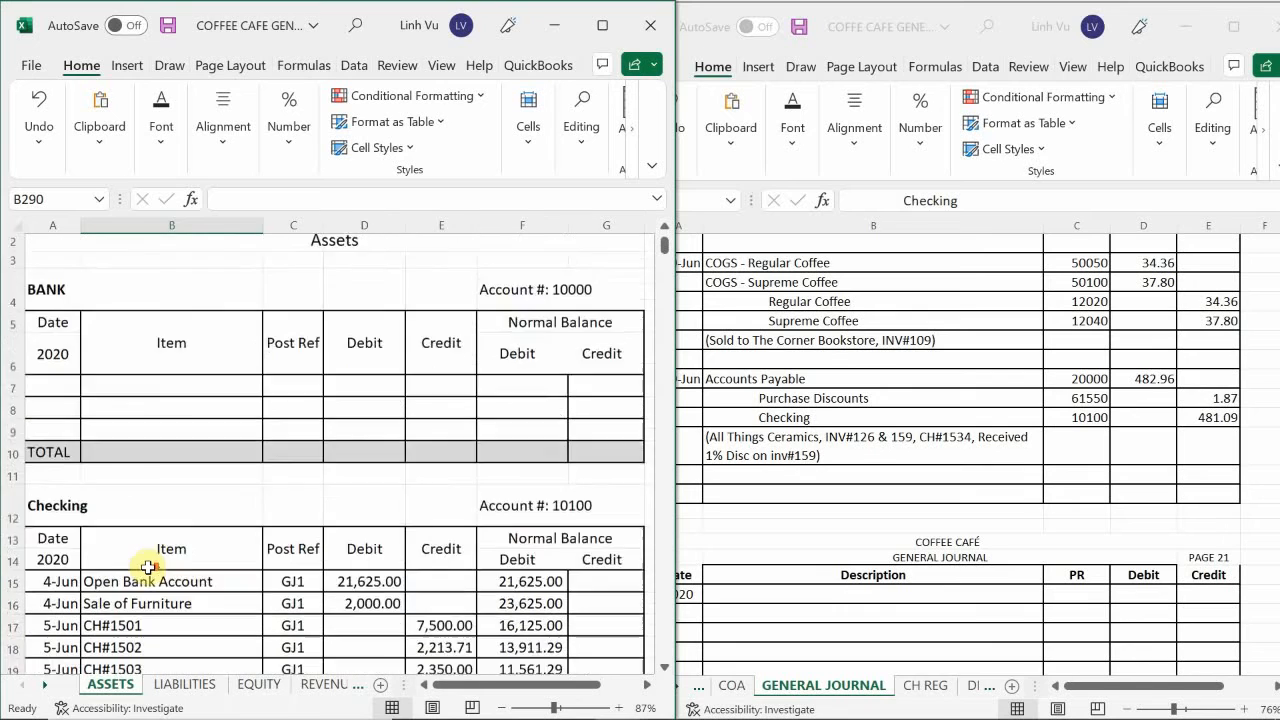
scroll(148, 567, down, 6)
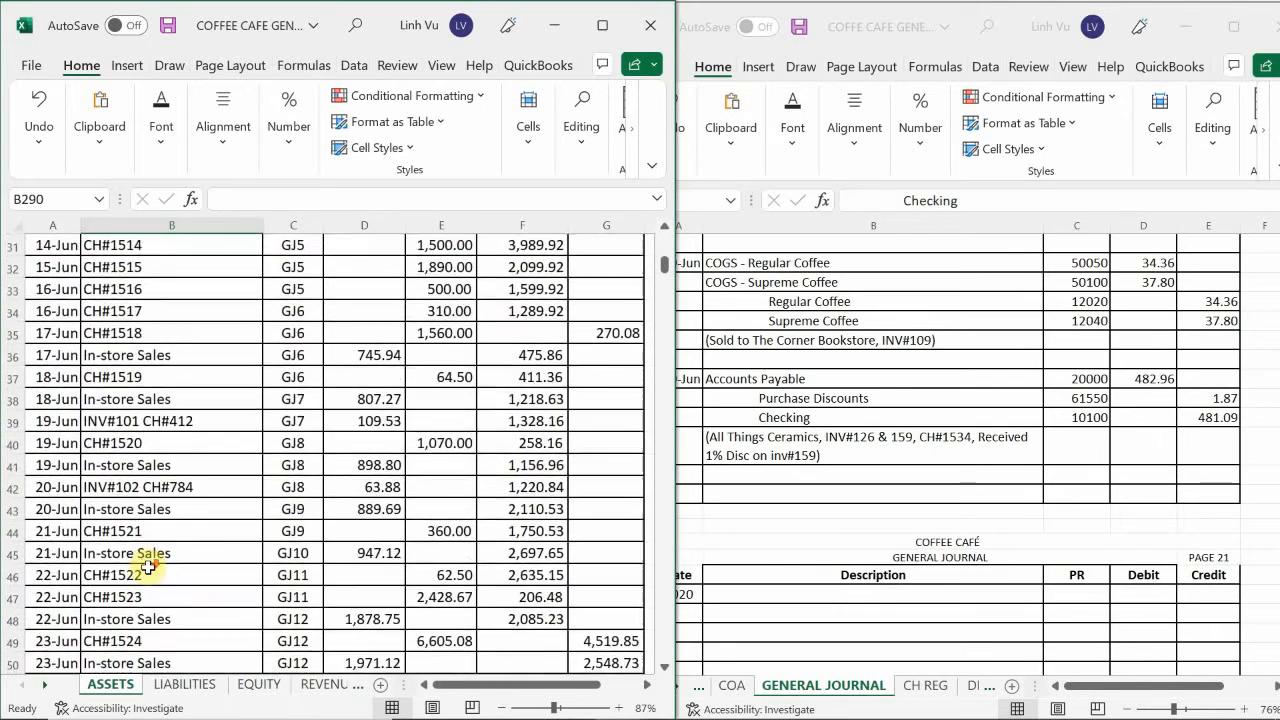
scroll(148, 567, down, 5)
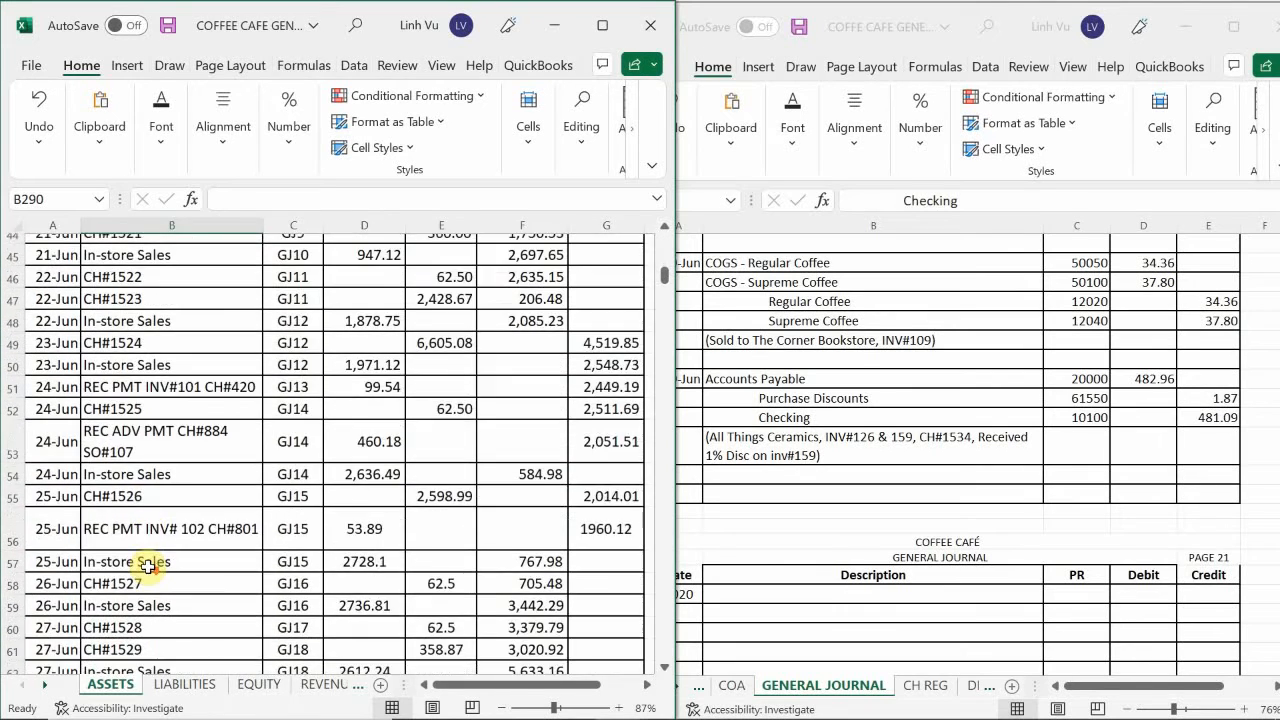
scroll(148, 567, down, 4)
scroll(148, 567, up, 2)
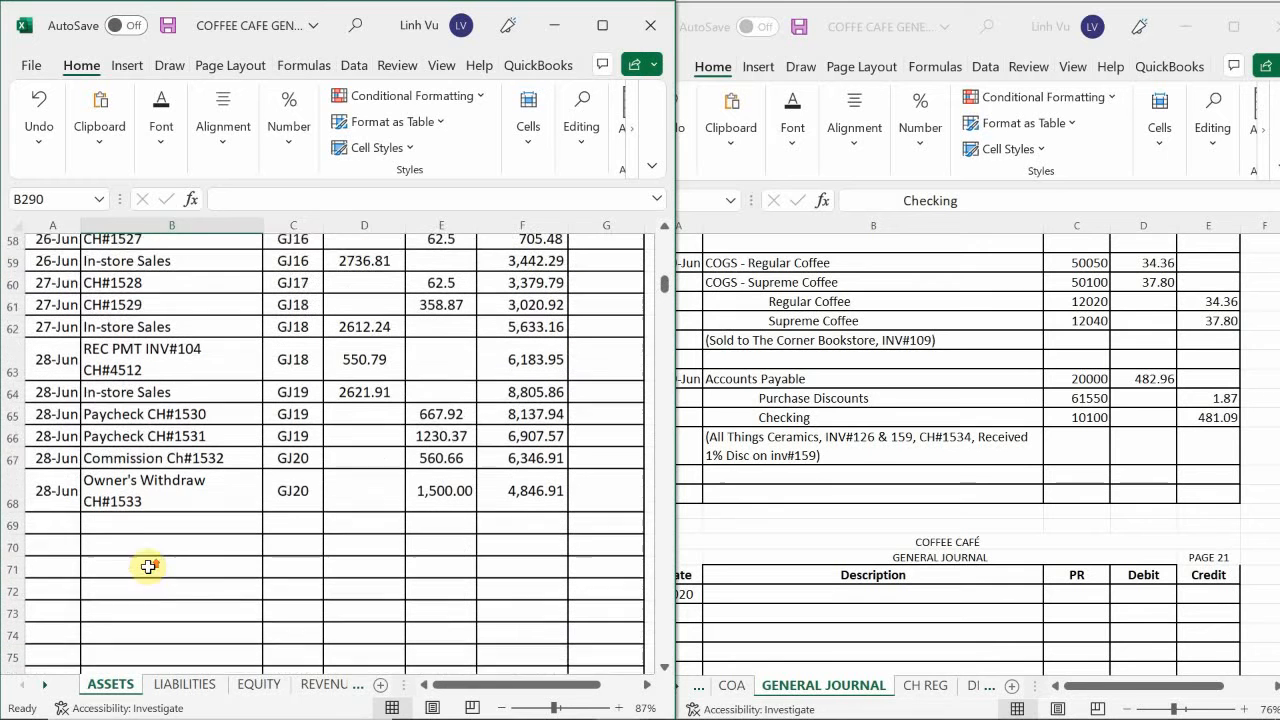
click(47, 526)
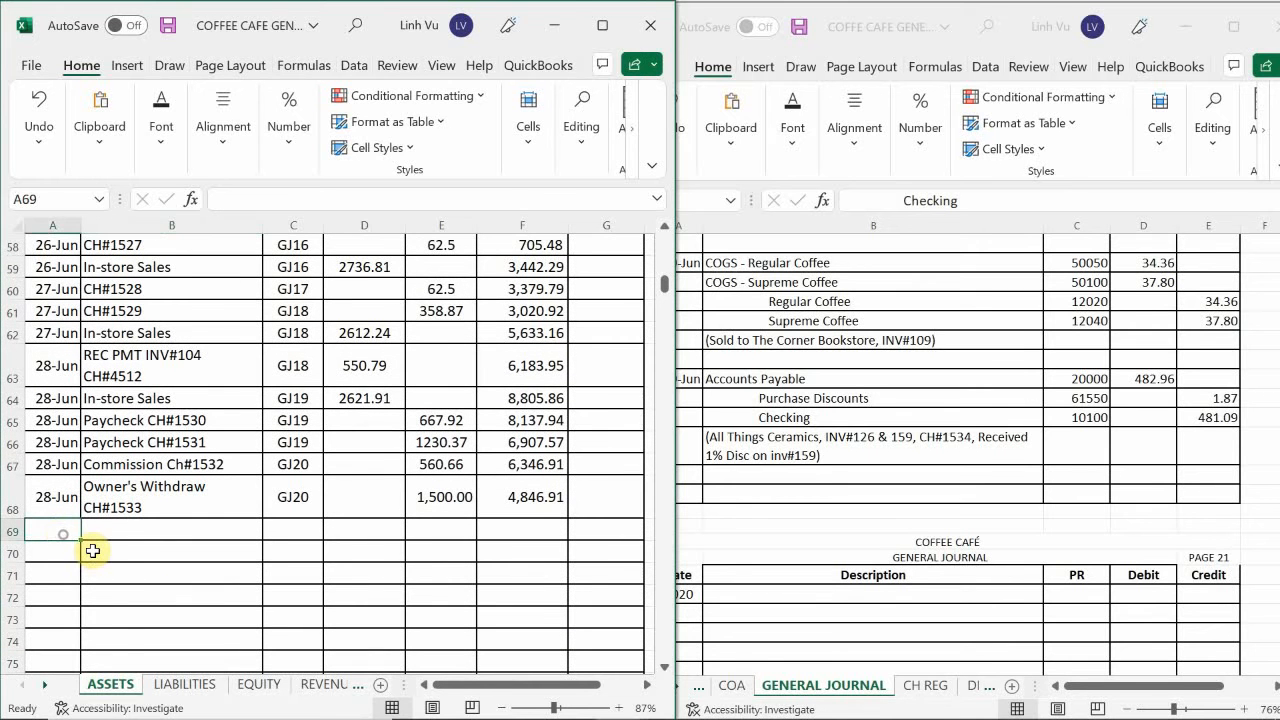
text(6/29)
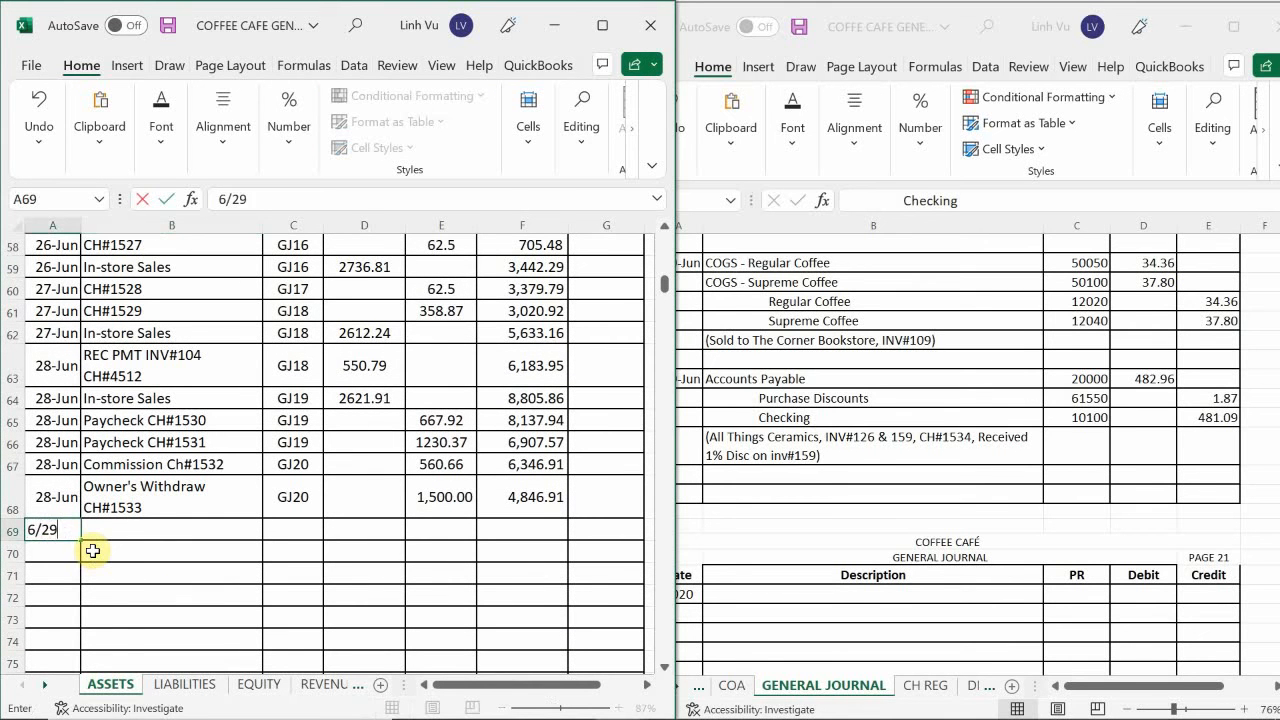
key(Return)
Enter the item description CH#1534 in B69 of the Checking ledger.
key(Up)
key(Right)
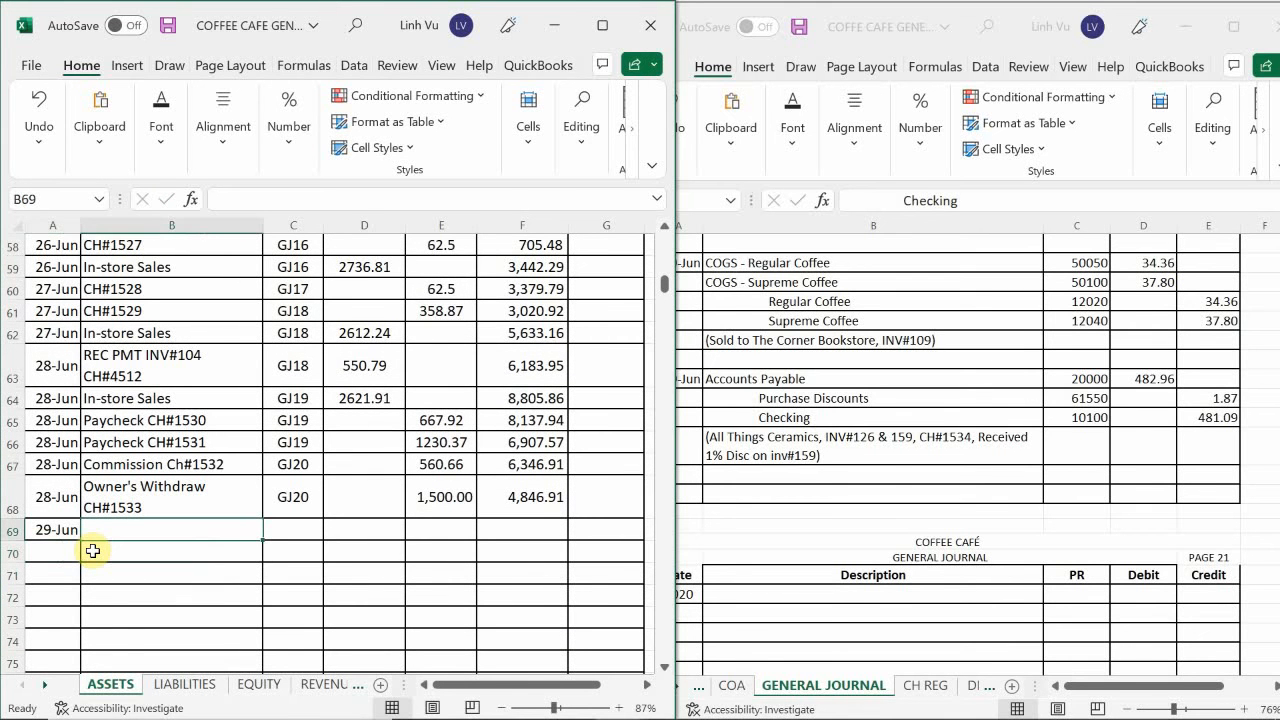
text(CH#)
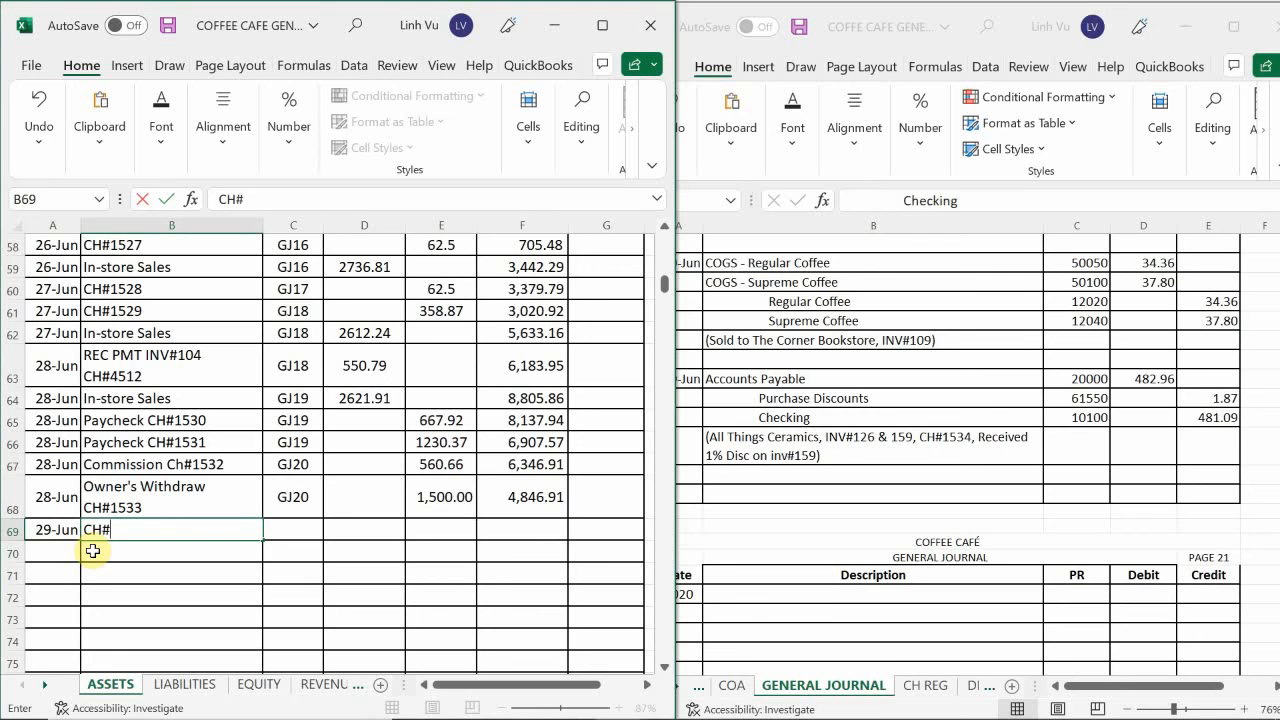
key(BackSpace)
key(BackSpace)
key(BackSpace)
text(CH#1534)
key(Return)
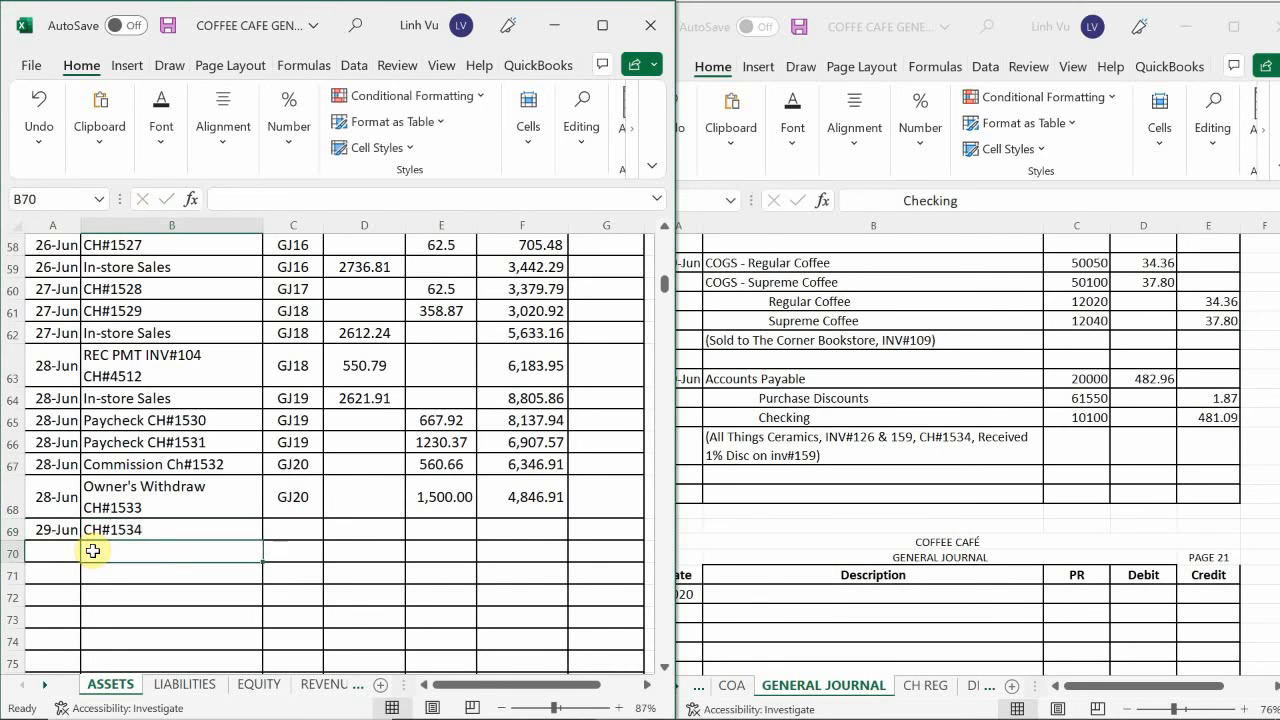
Enter the posting reference GJ20 in C69 for the 29 June check.
key(Right)
key(Up)
text(GJ)
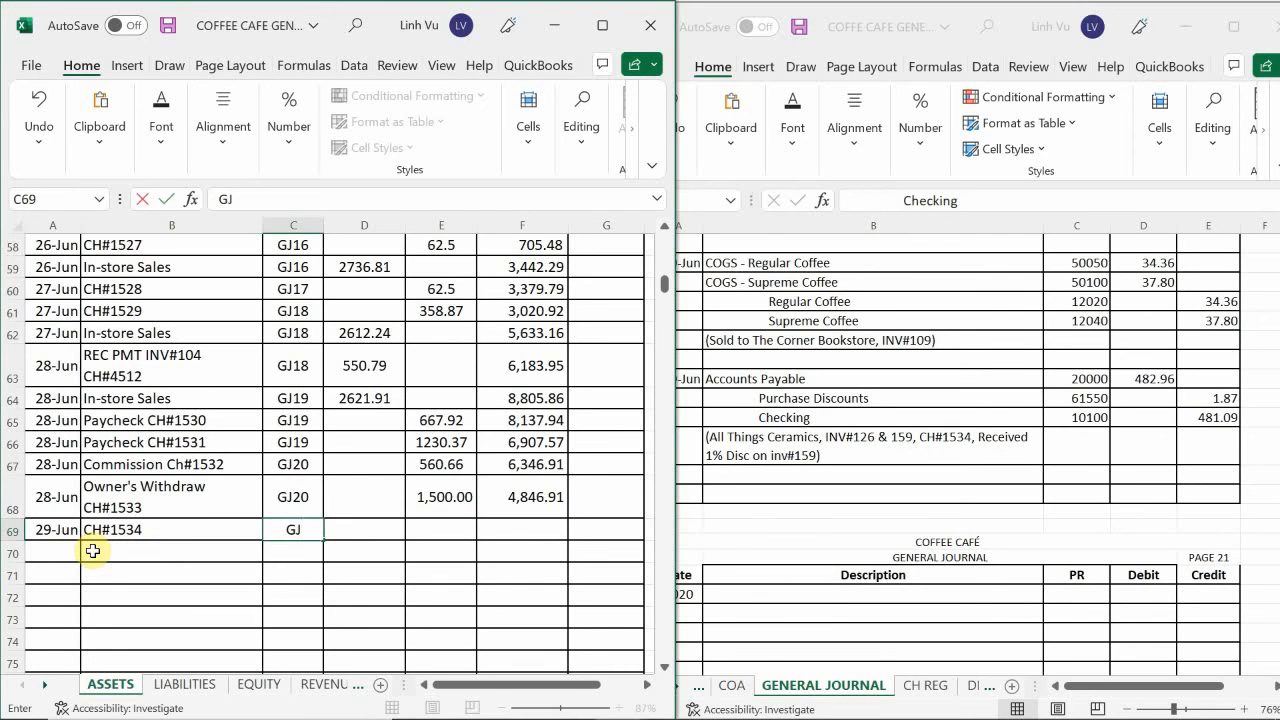
text(20)
key(Return)
Enter the credit amount 481.09 in E69 for check CH#1534 in the Checking ledger.
key(Up)
key(Right)
key(Right)
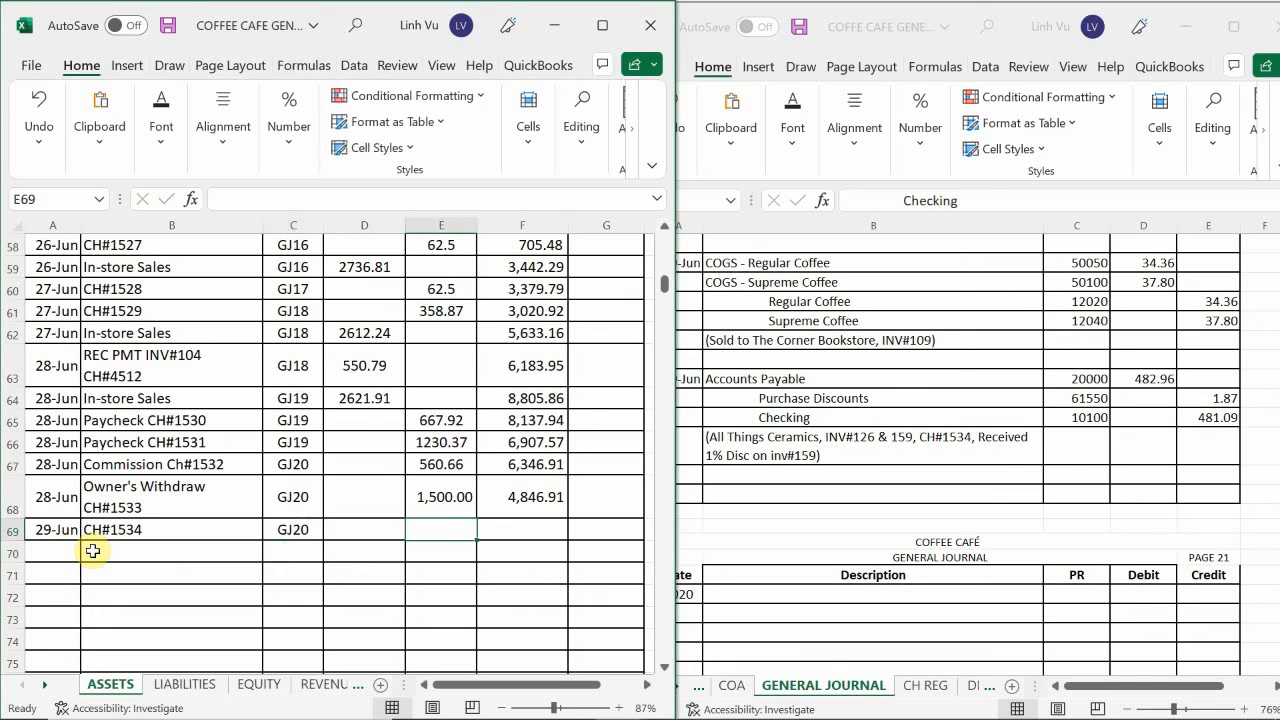
text(48)
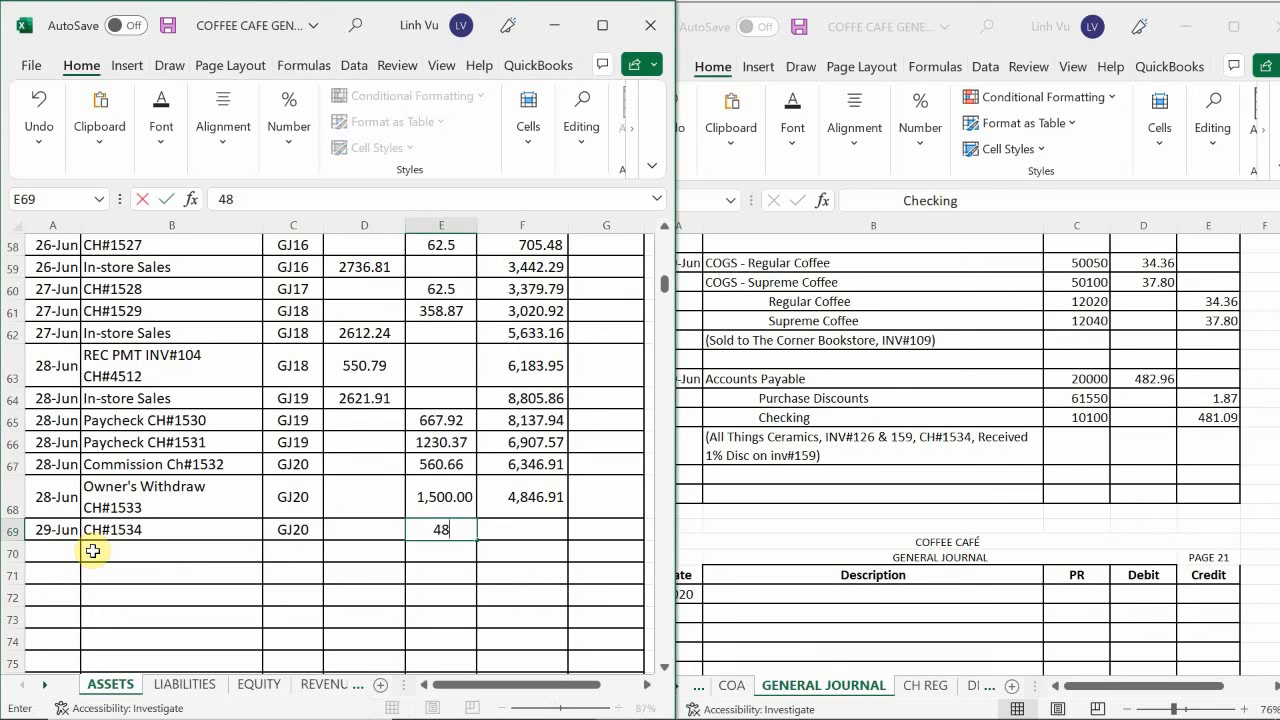
text(1.09)
key(Return)
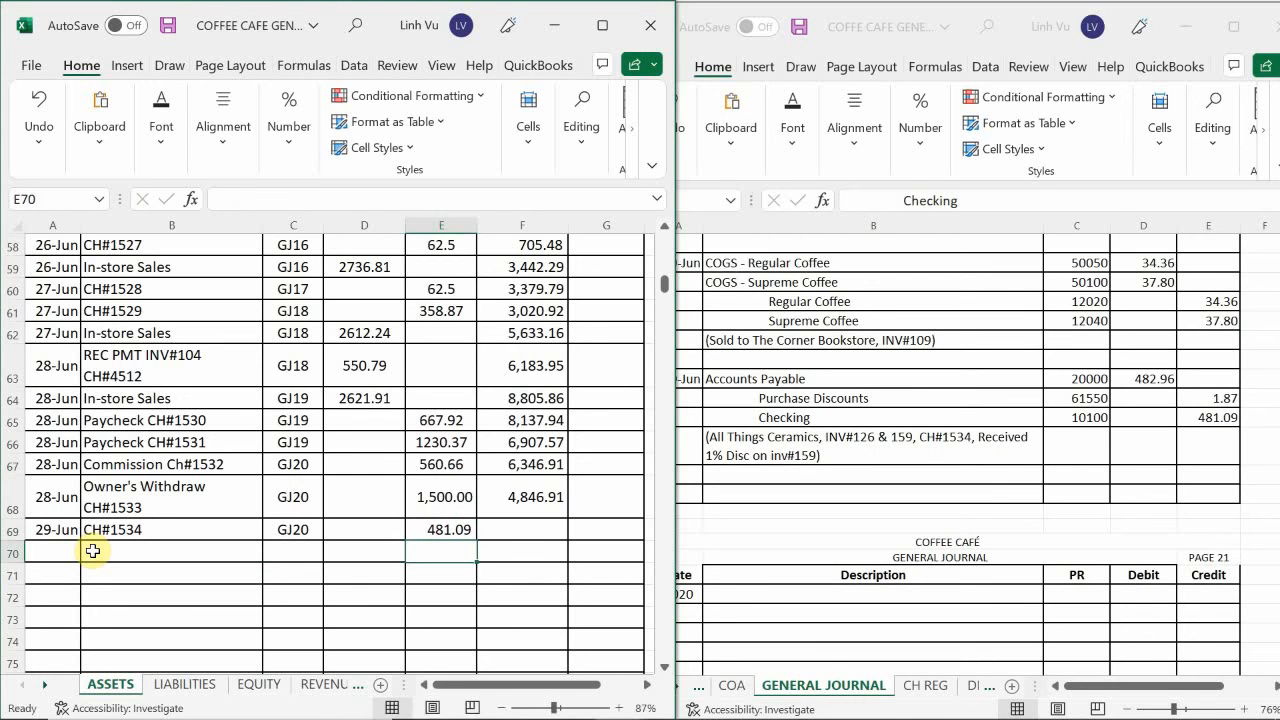
Fill the running balance formula from F68 down to F69 in the Checking ledger.
mouse_move(3, 706)
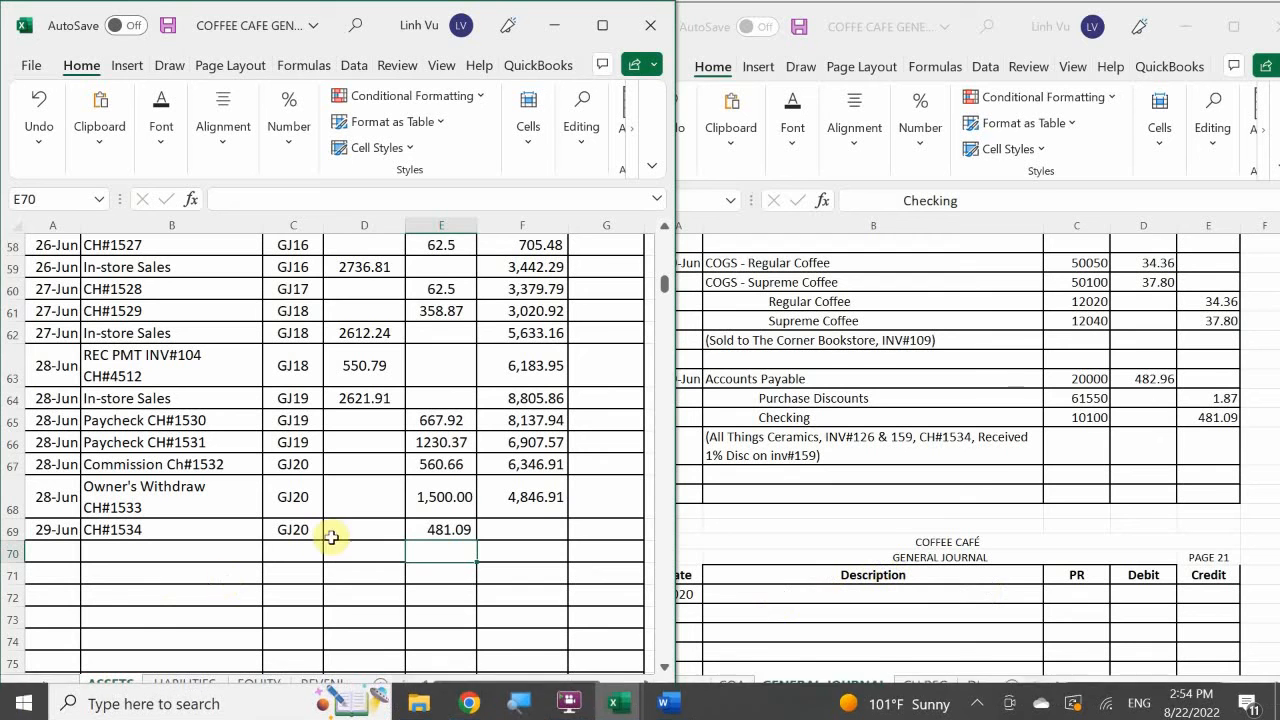
click(541, 495)
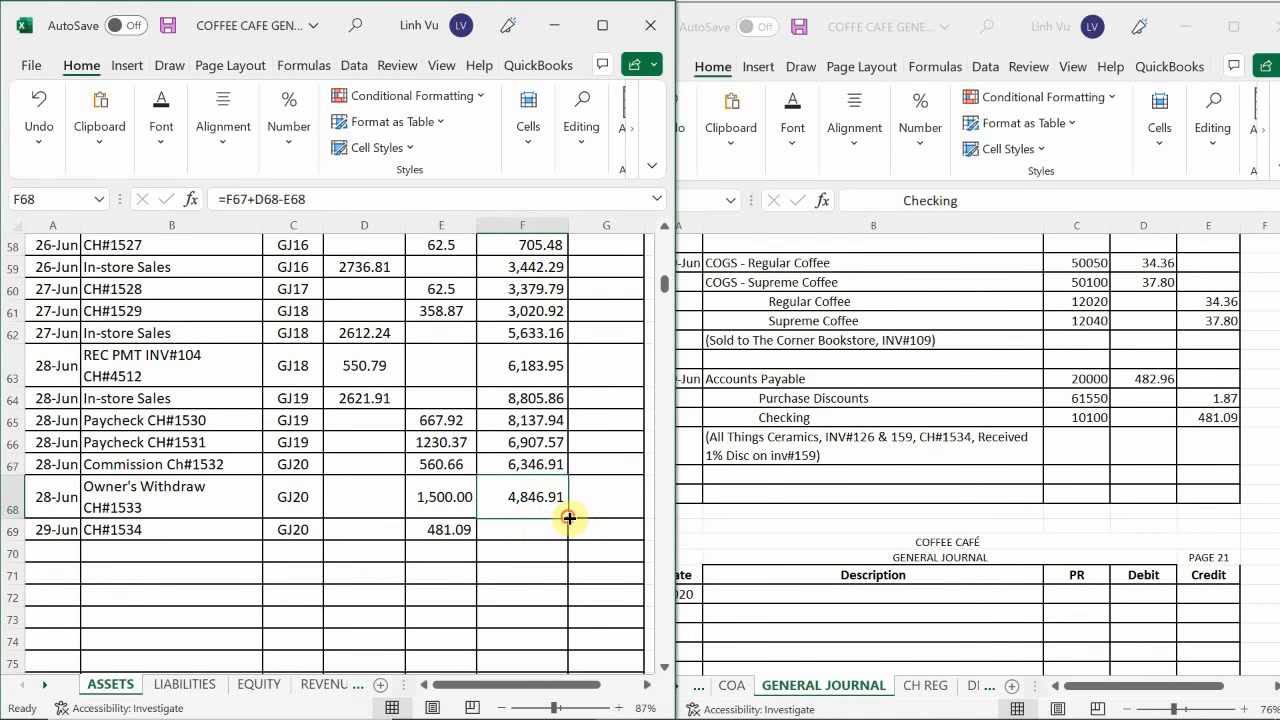
drag(571, 516, 566, 533)
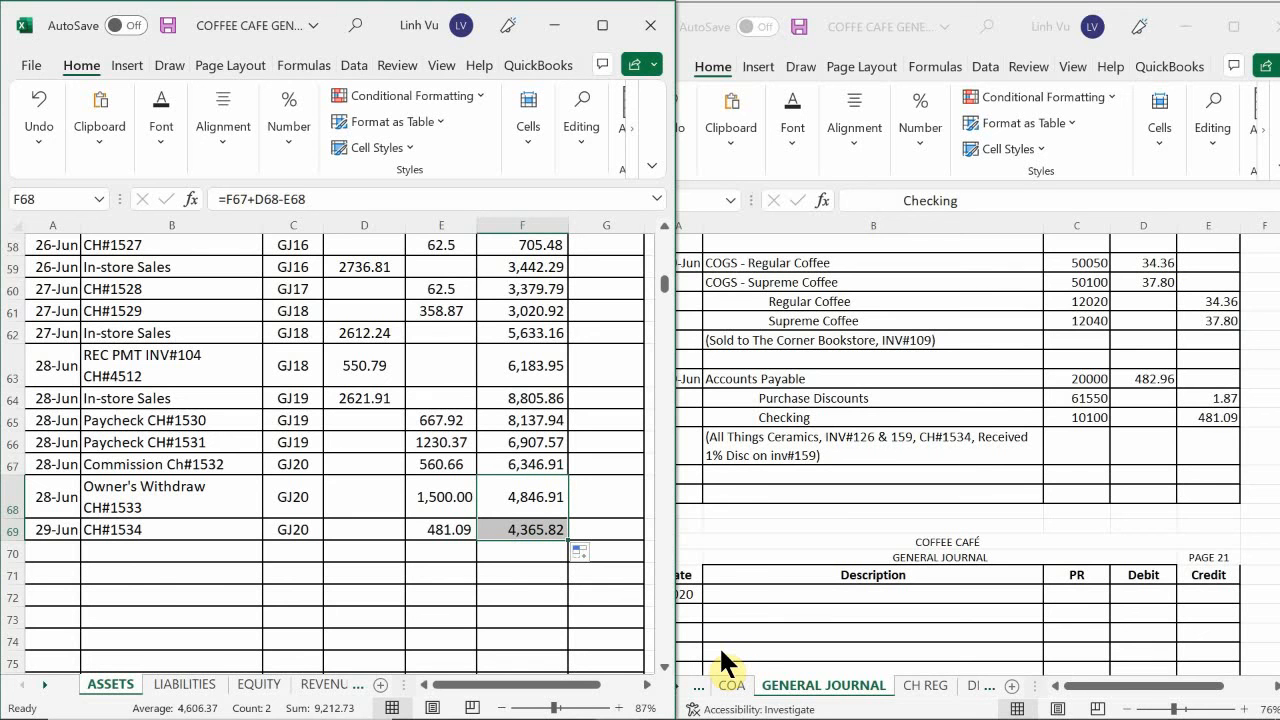
mouse_move(1198, 686)
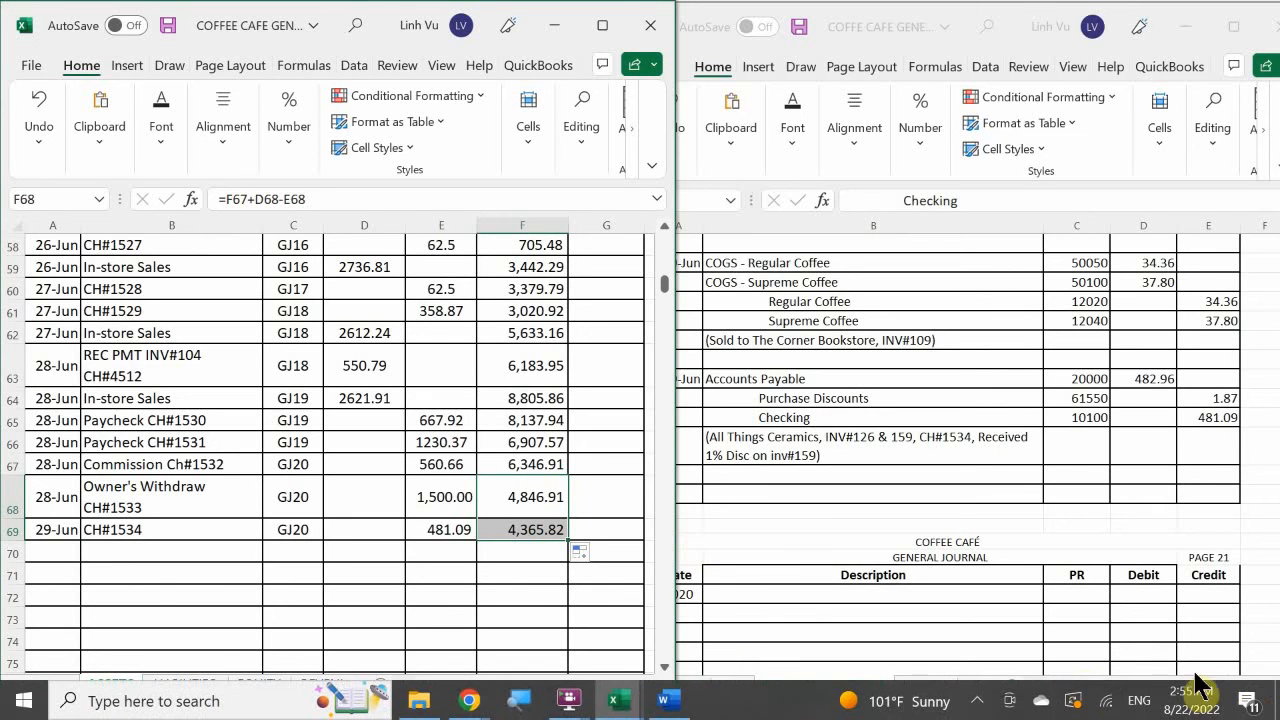
click(975, 700)
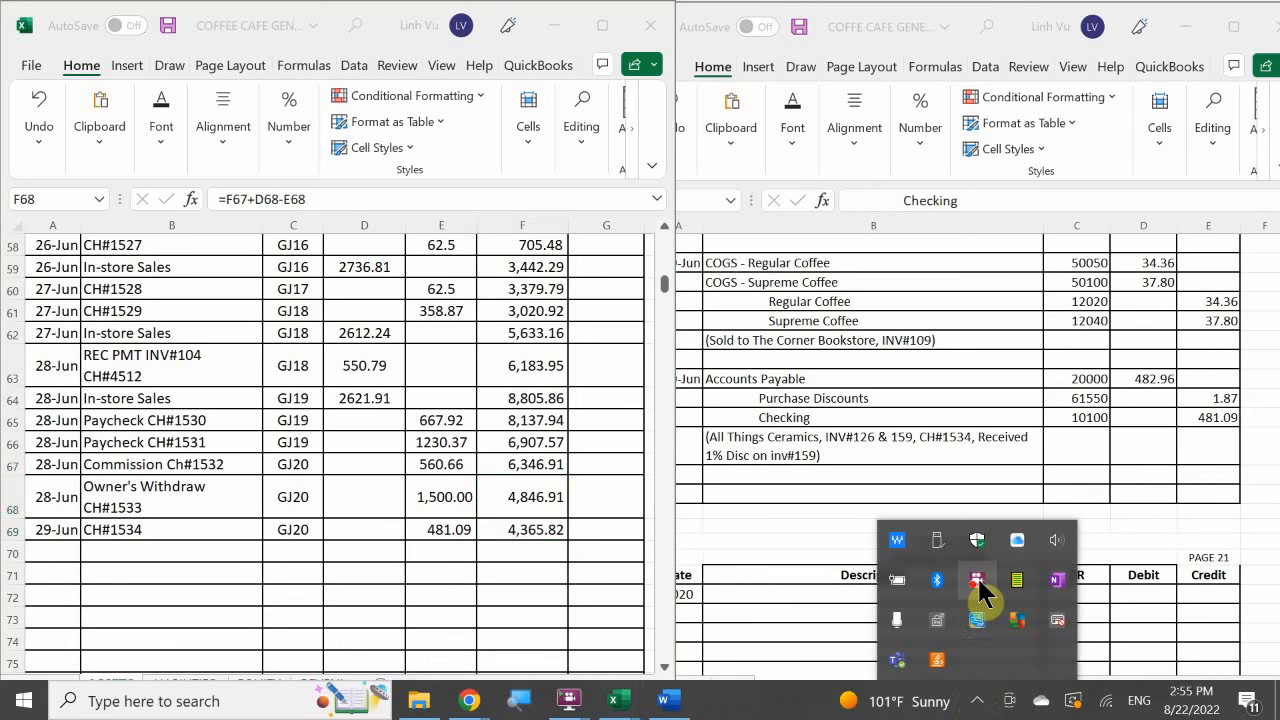
right_click(977, 580)
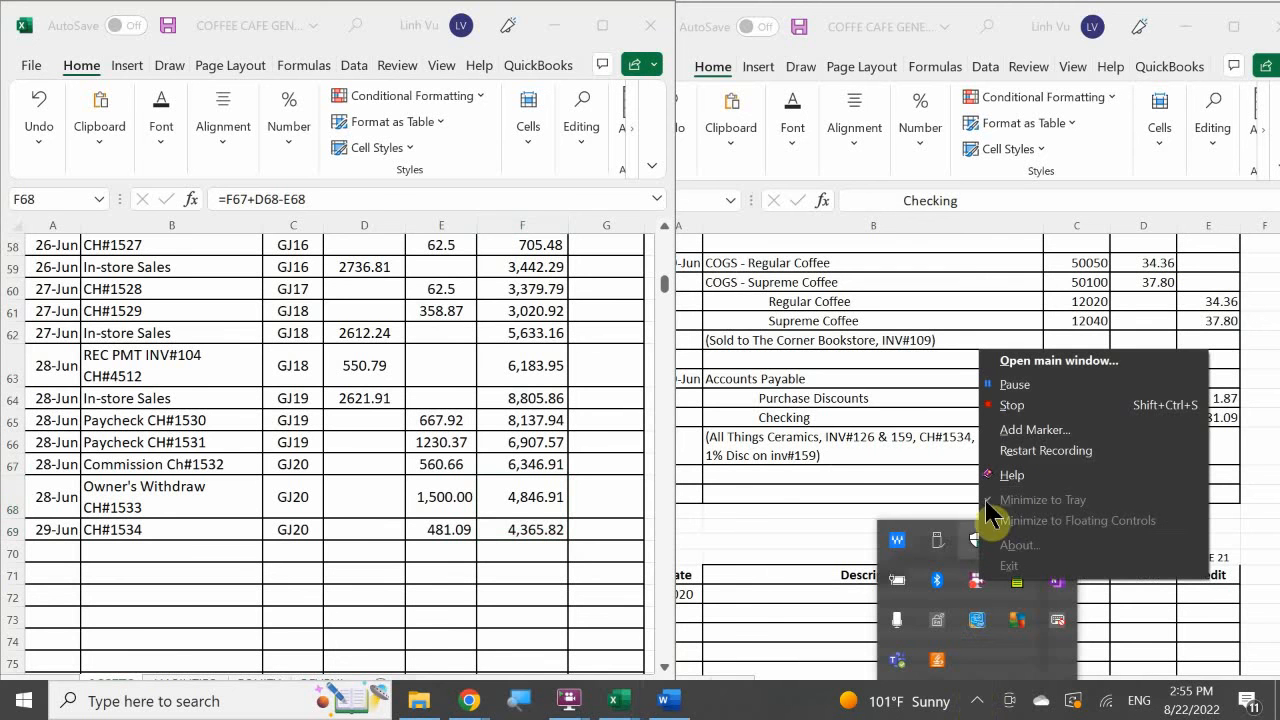
click(751, 511)
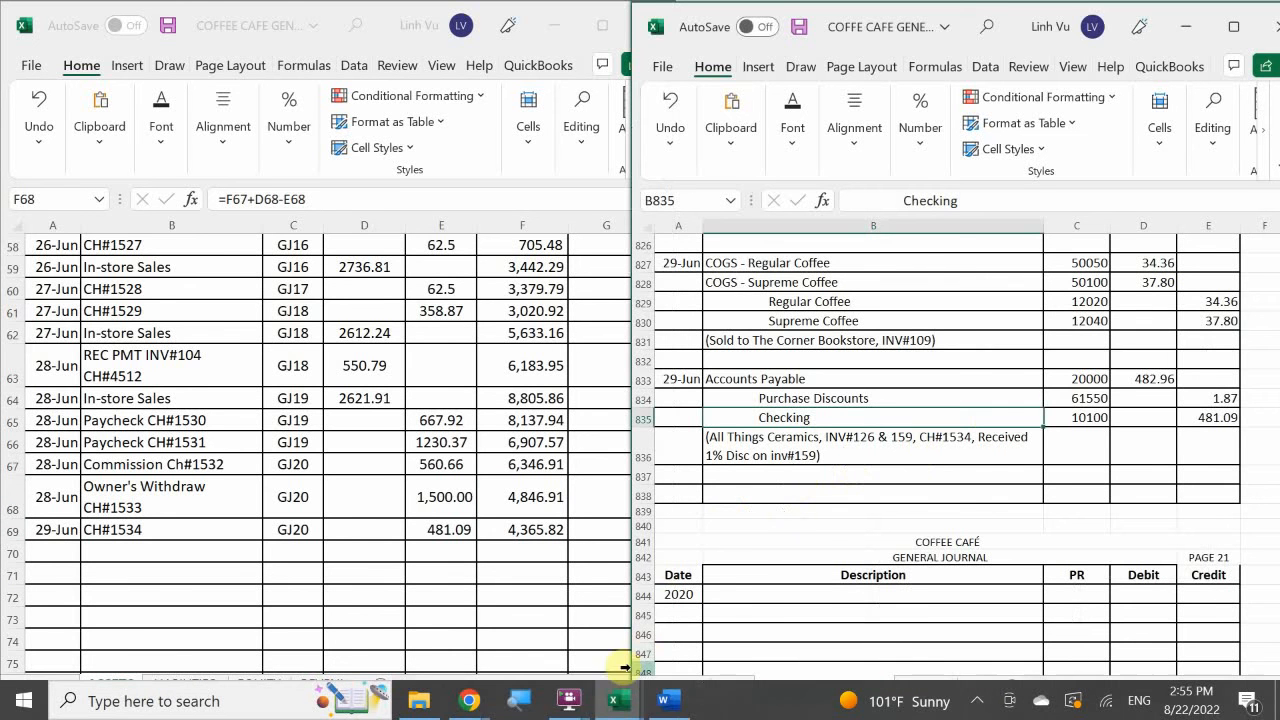
Switch to the Word transaction document and review the Atlas Coffee Importers delivery and the Freight Line C.O.D. bill.
mouse_move(675, 705)
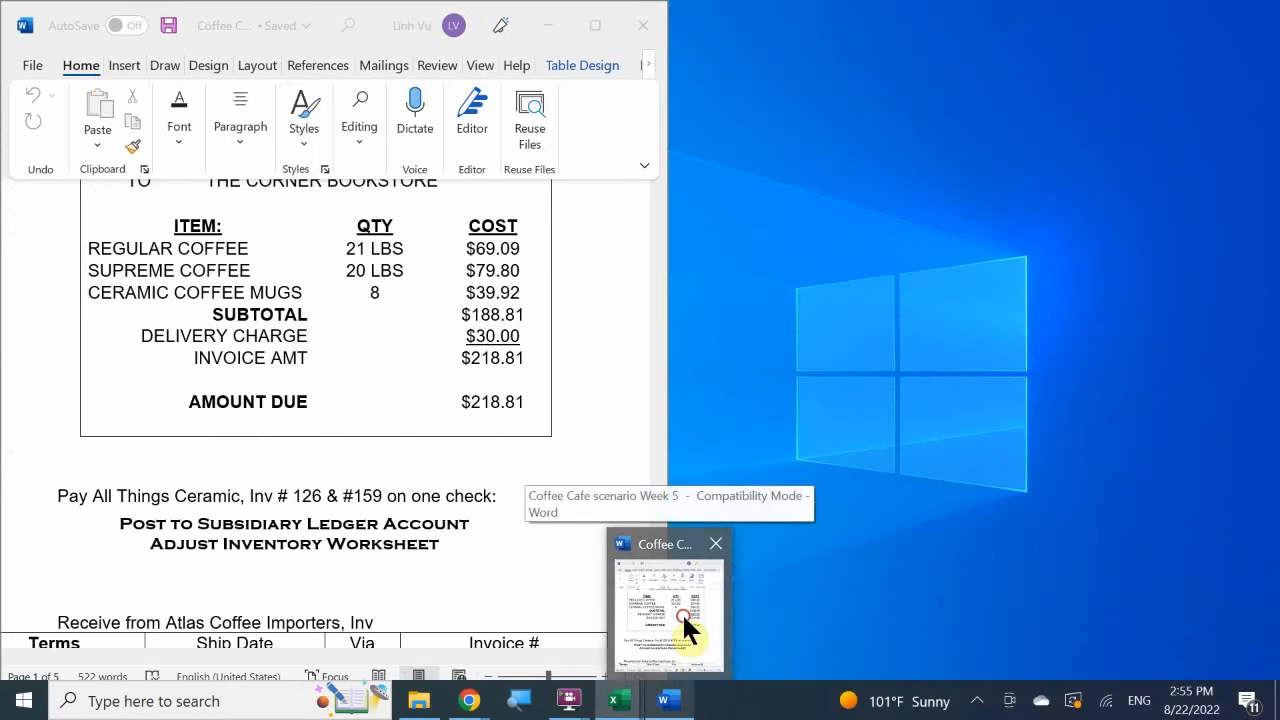
click(682, 612)
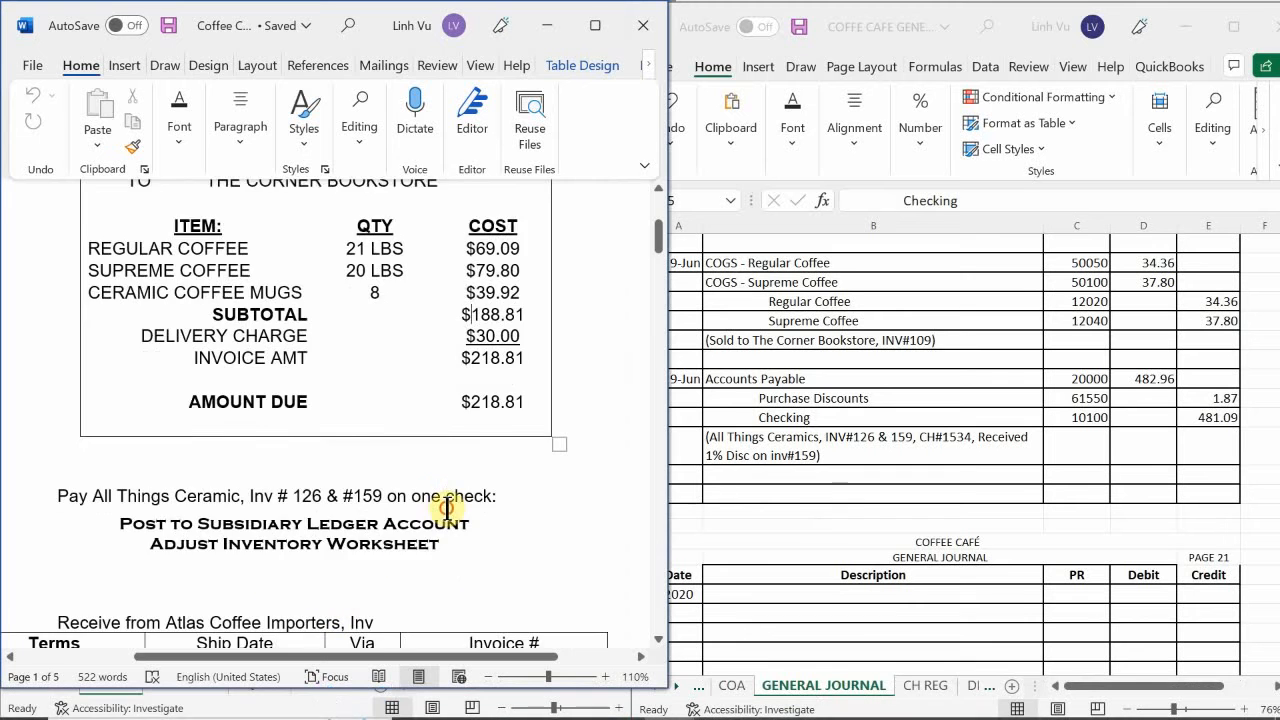
scroll(445, 560, down, 3)
scroll(448, 509, down, 1)
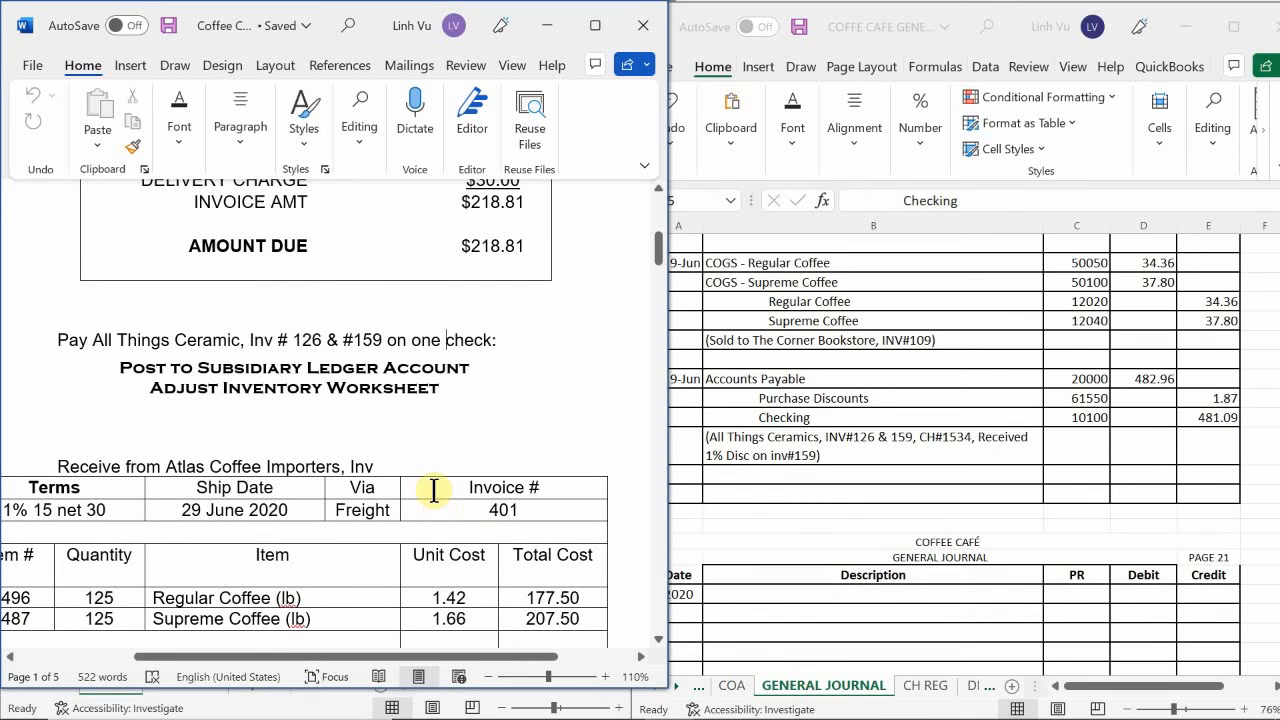
scroll(435, 490, down, 4)
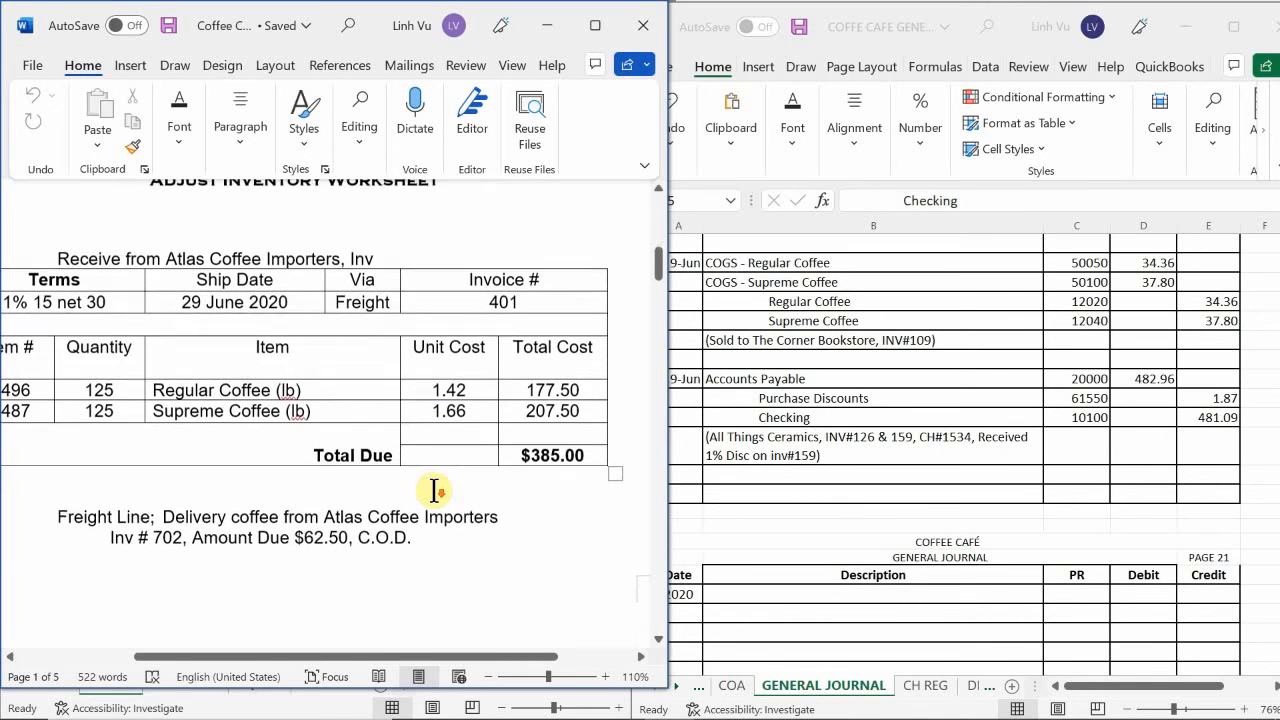
scroll(435, 490, up, 1)
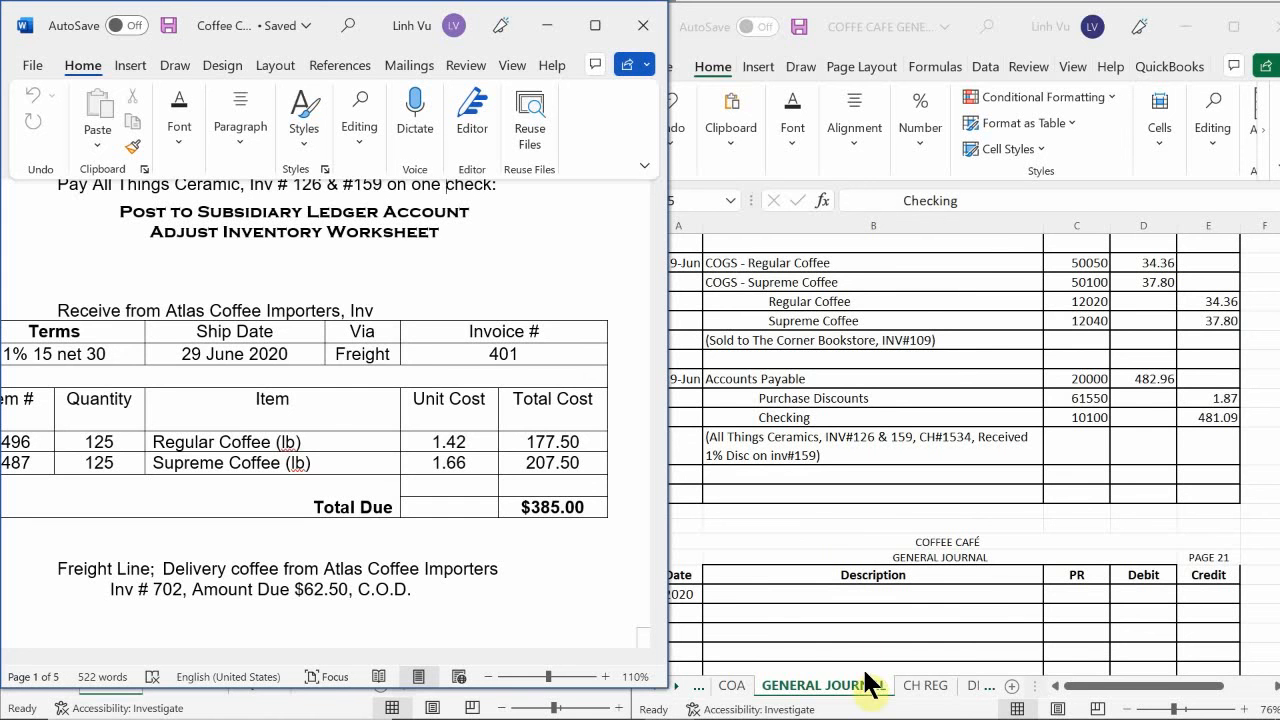
Copy the descriptions and account numbers of the 27 June Atlas Coffee Importers and Freight Line entries, B695:C703, in Excel's GENERAL JOURNAL sheet.
click(781, 689)
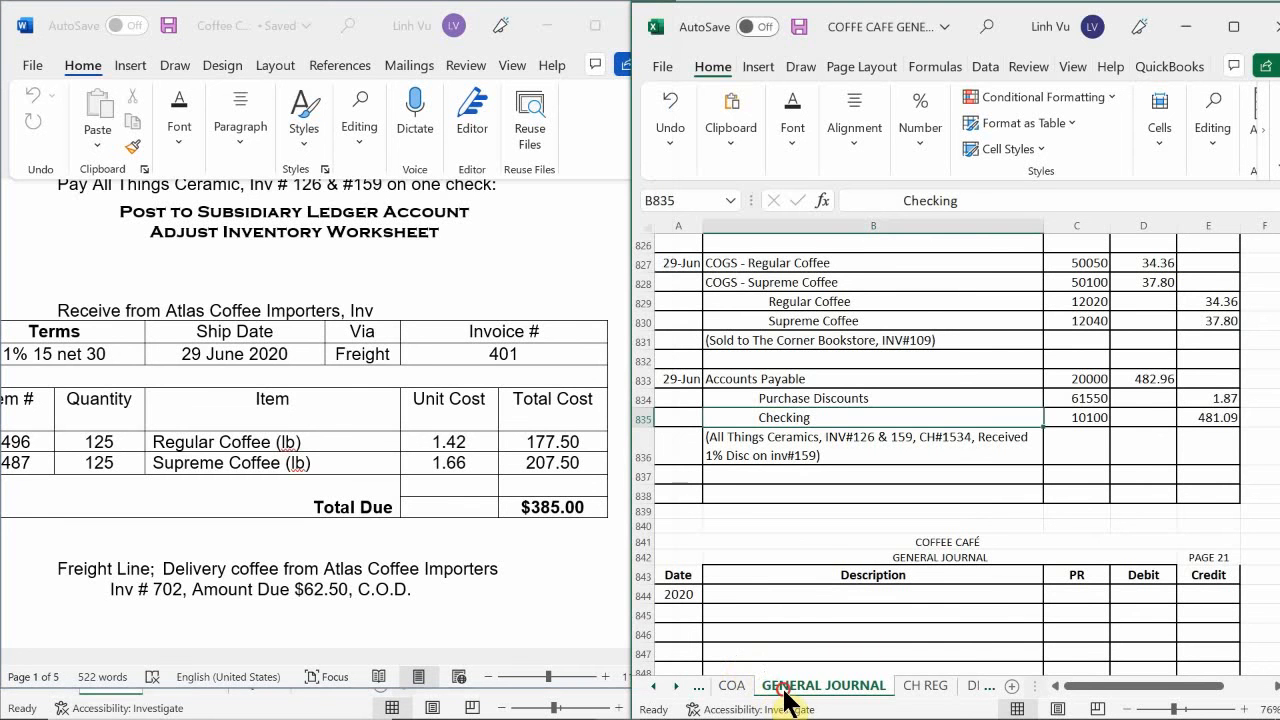
click(806, 578)
scroll(790, 590, up, 7)
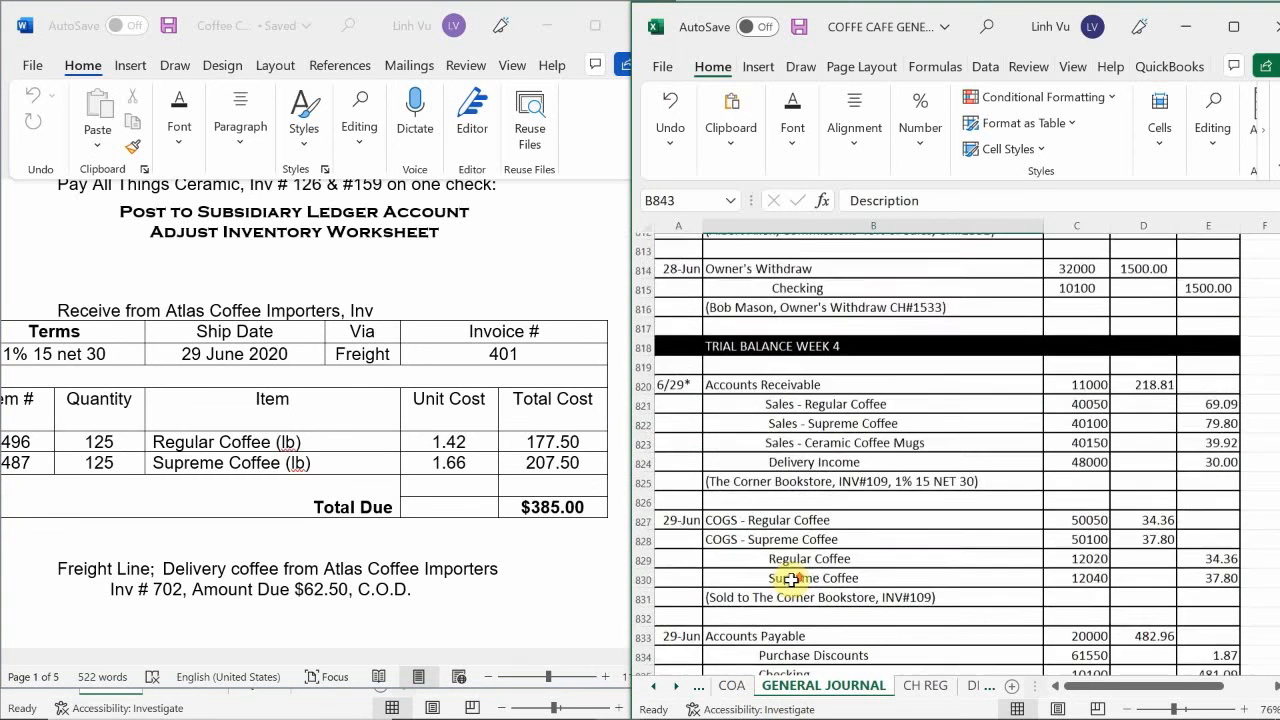
scroll(790, 578, up, 7)
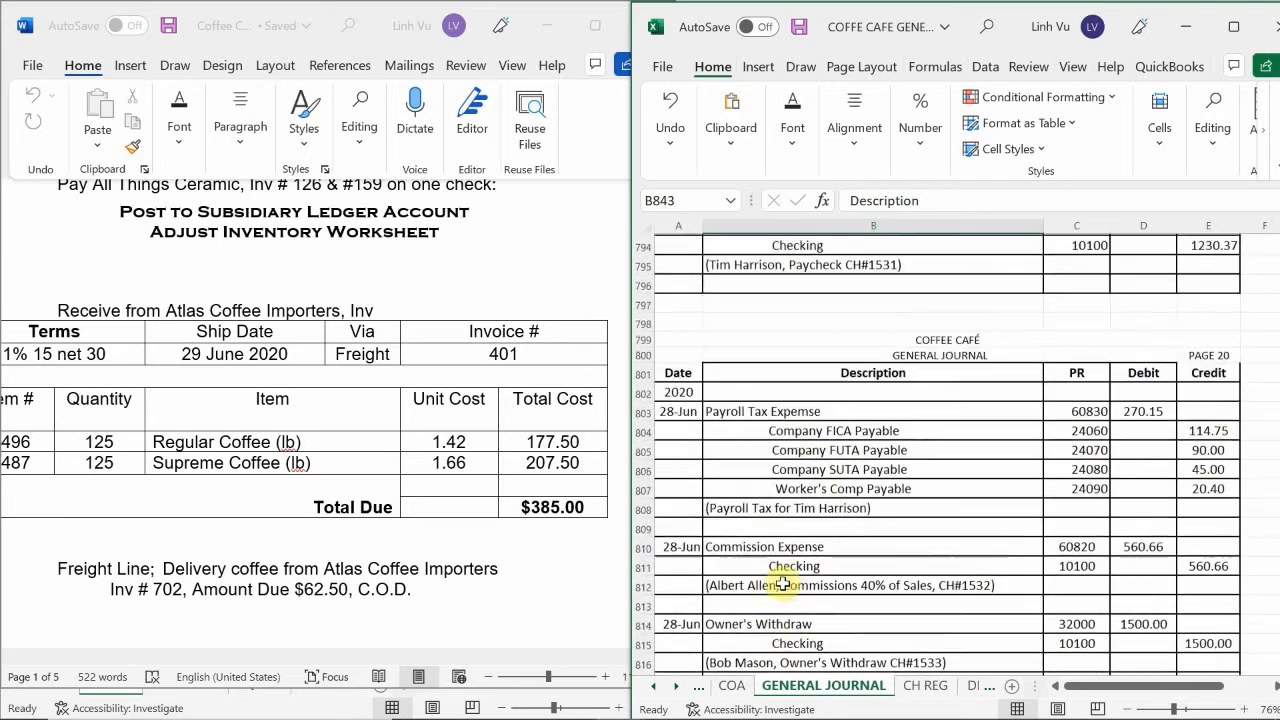
scroll(783, 582, up, 7)
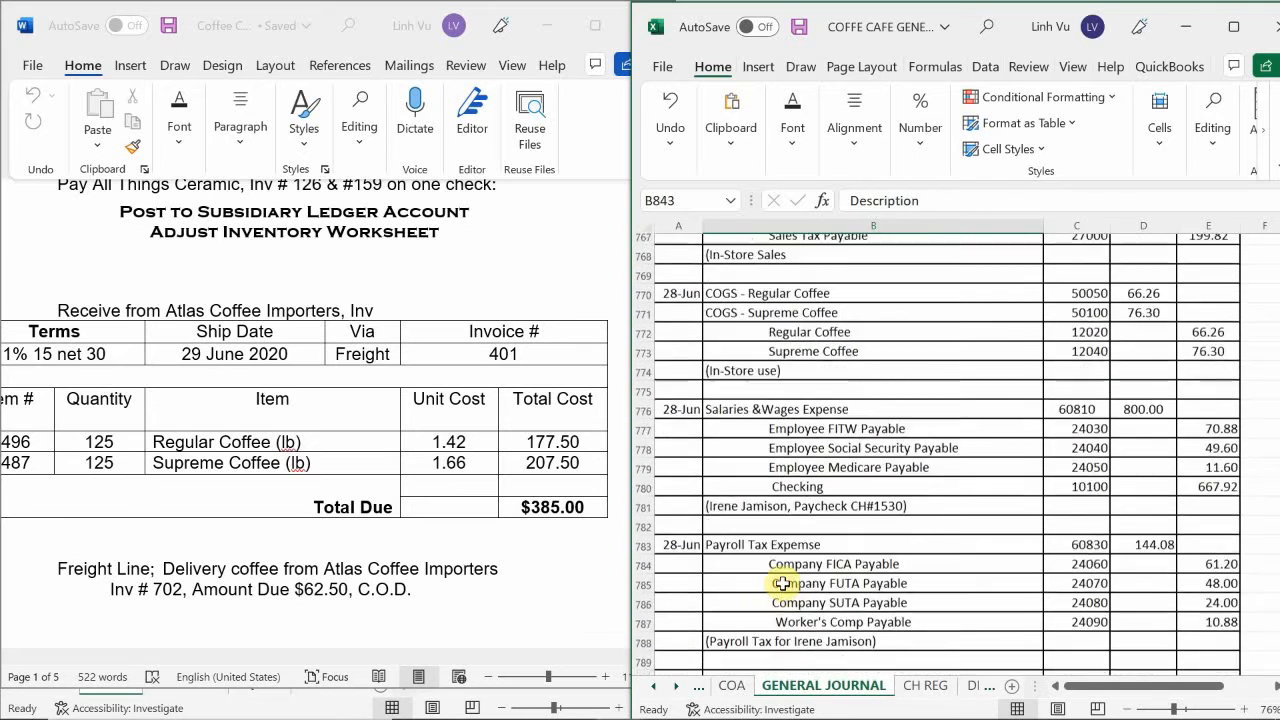
scroll(783, 582, up, 7)
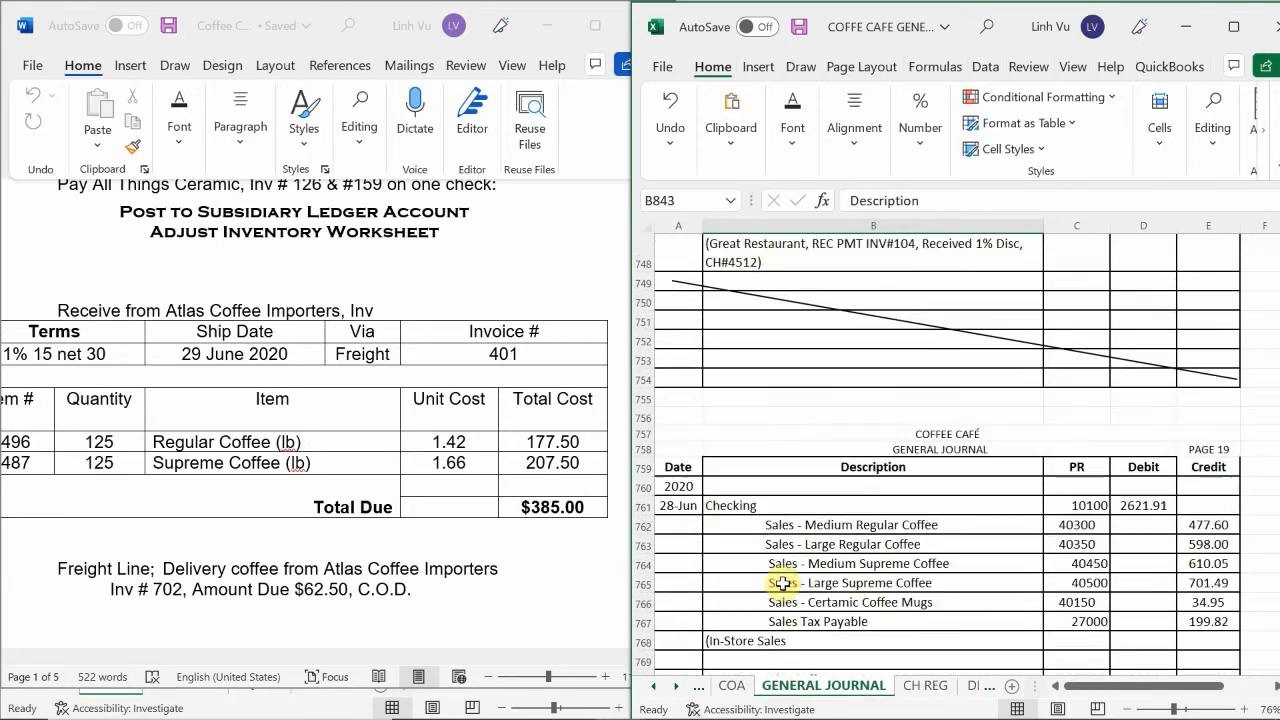
scroll(783, 582, up, 2)
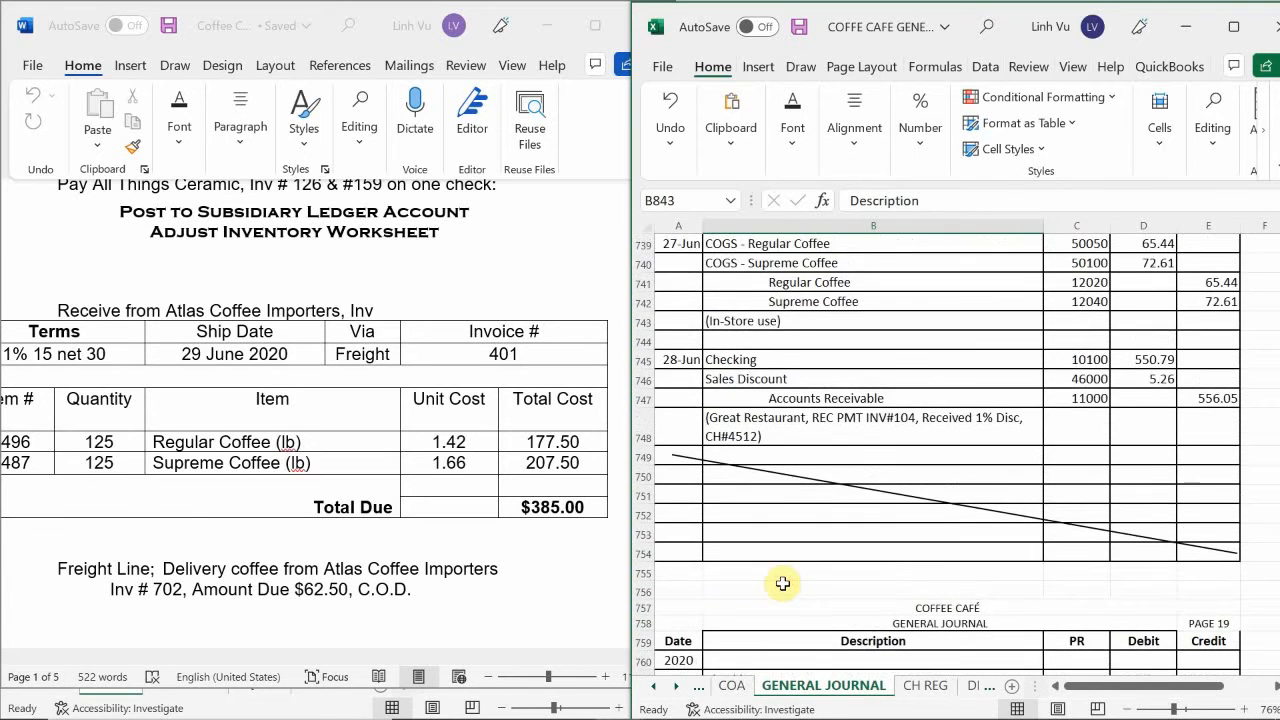
scroll(783, 582, up, 4)
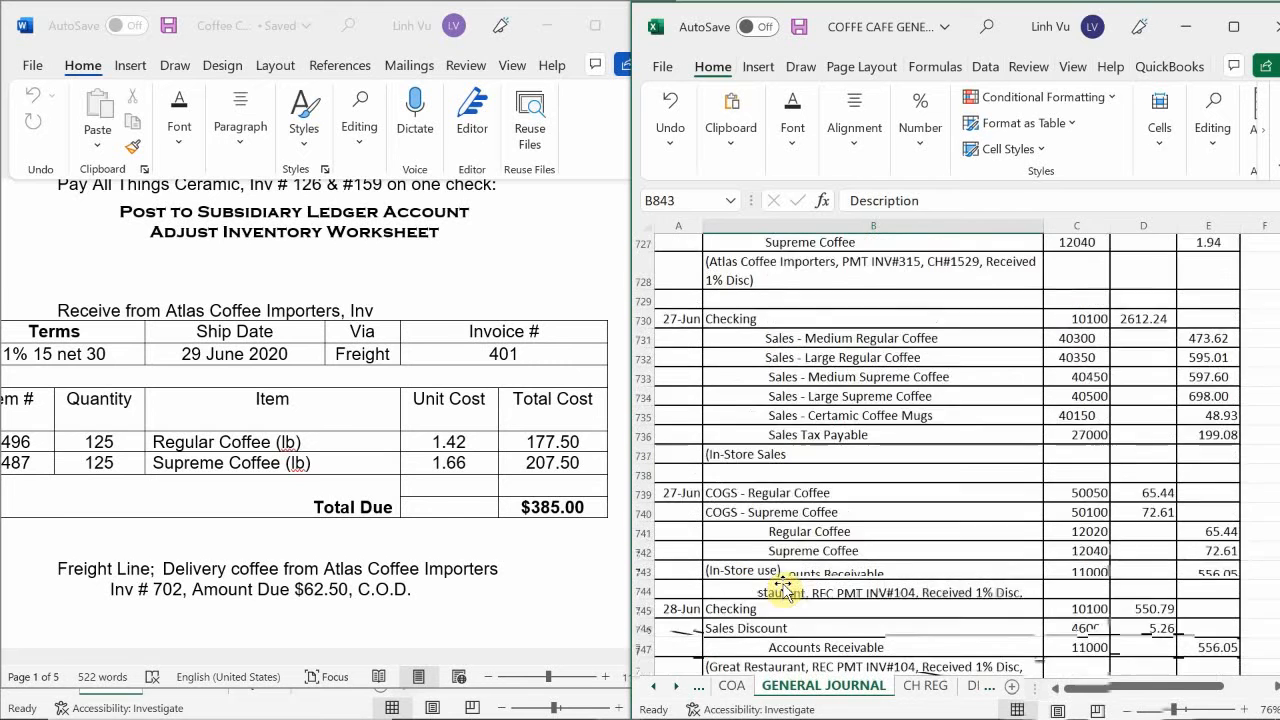
scroll(783, 588, up, 4)
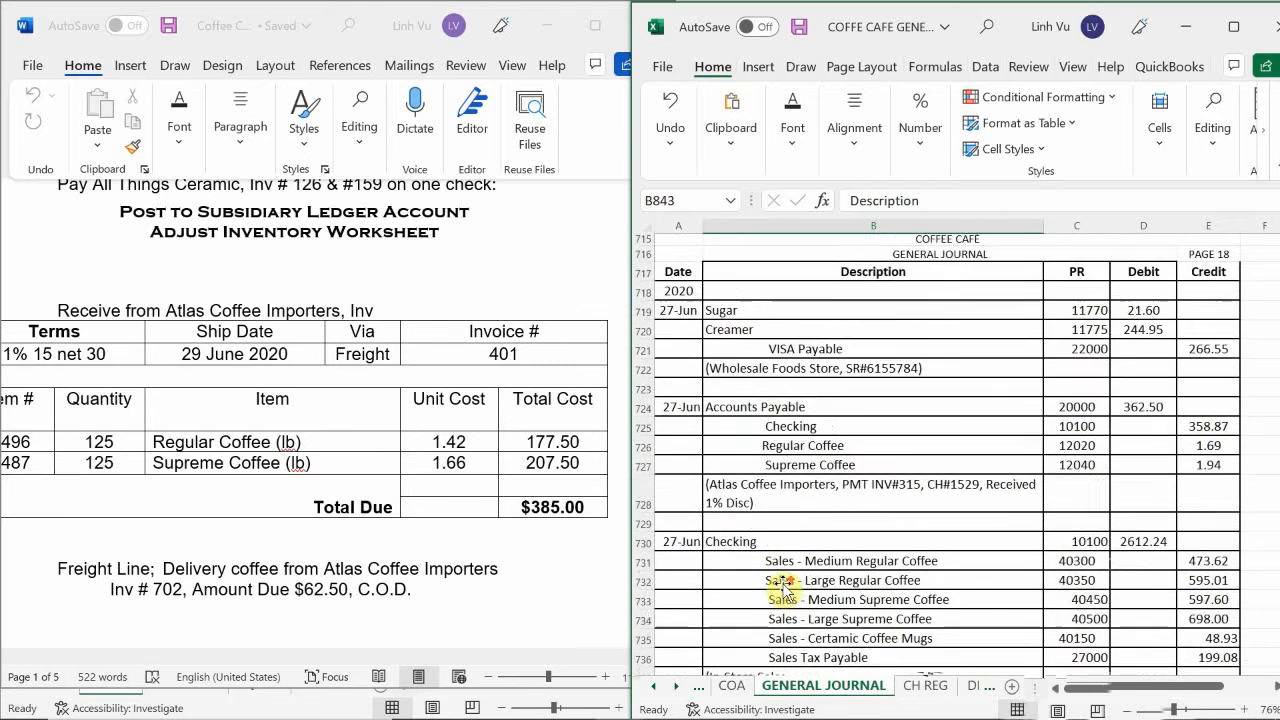
scroll(783, 588, up, 5)
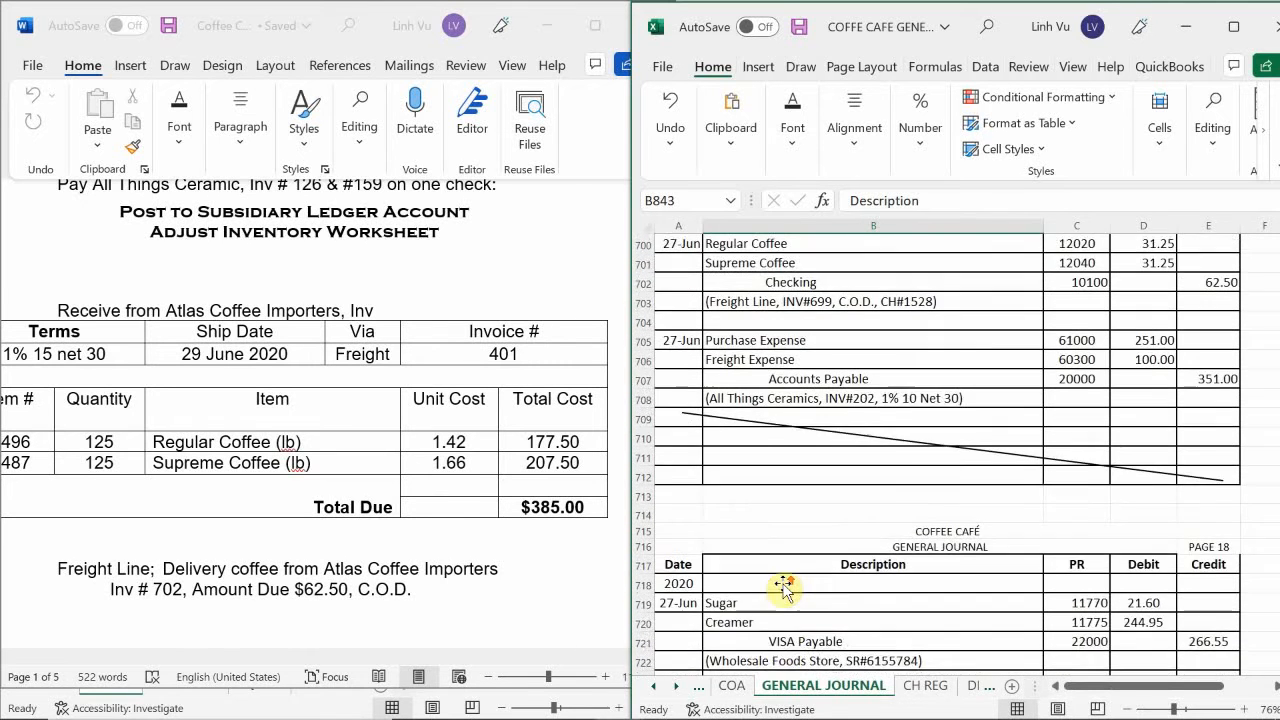
scroll(783, 588, up, 2)
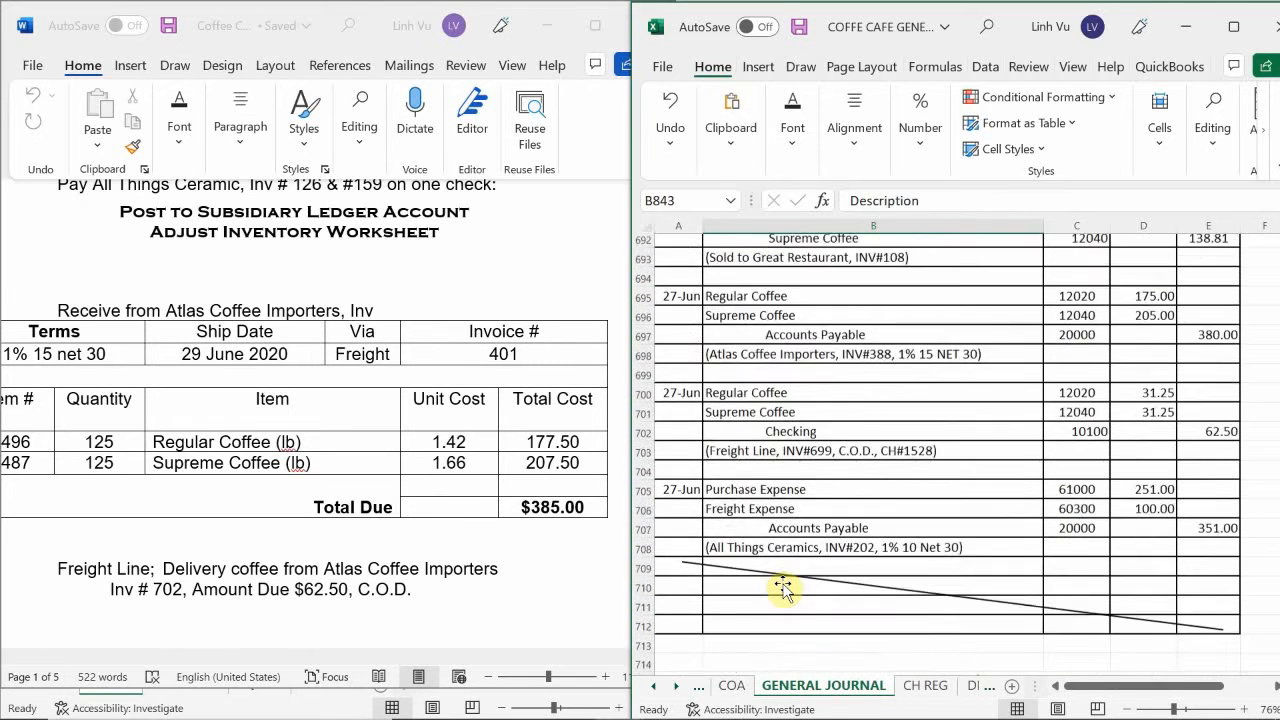
click(744, 321)
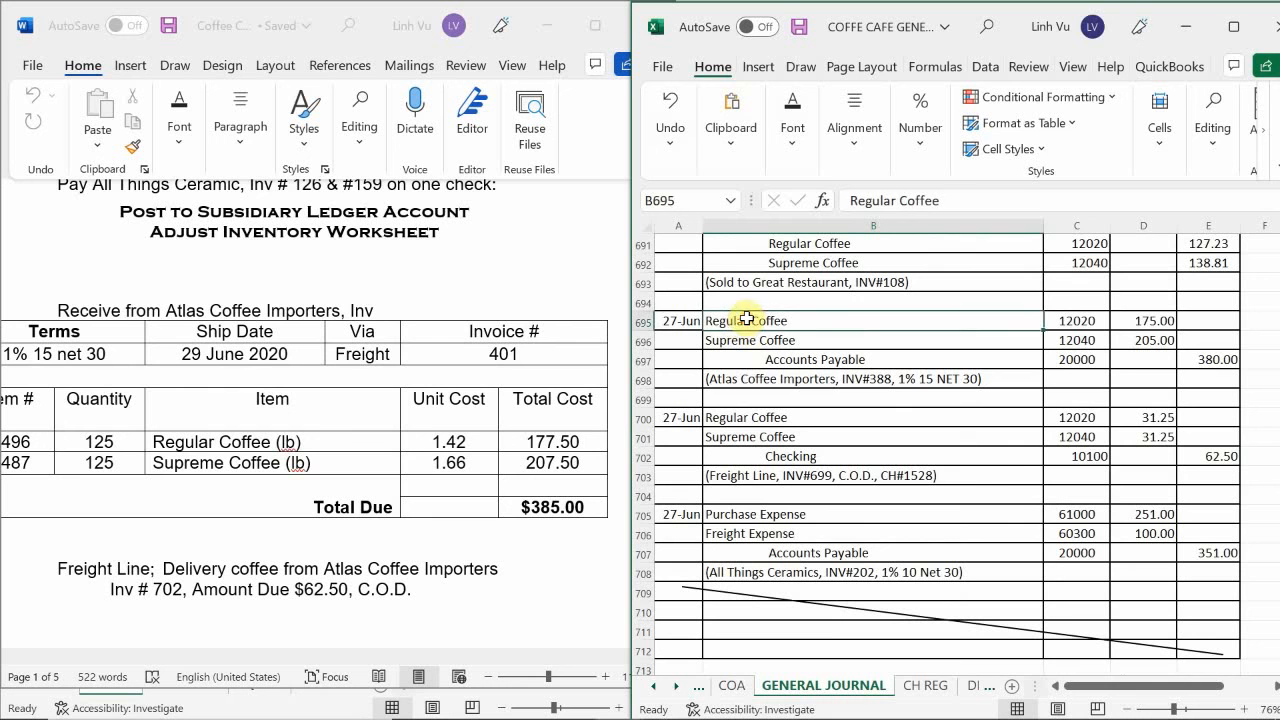
drag(821, 329, 876, 378)
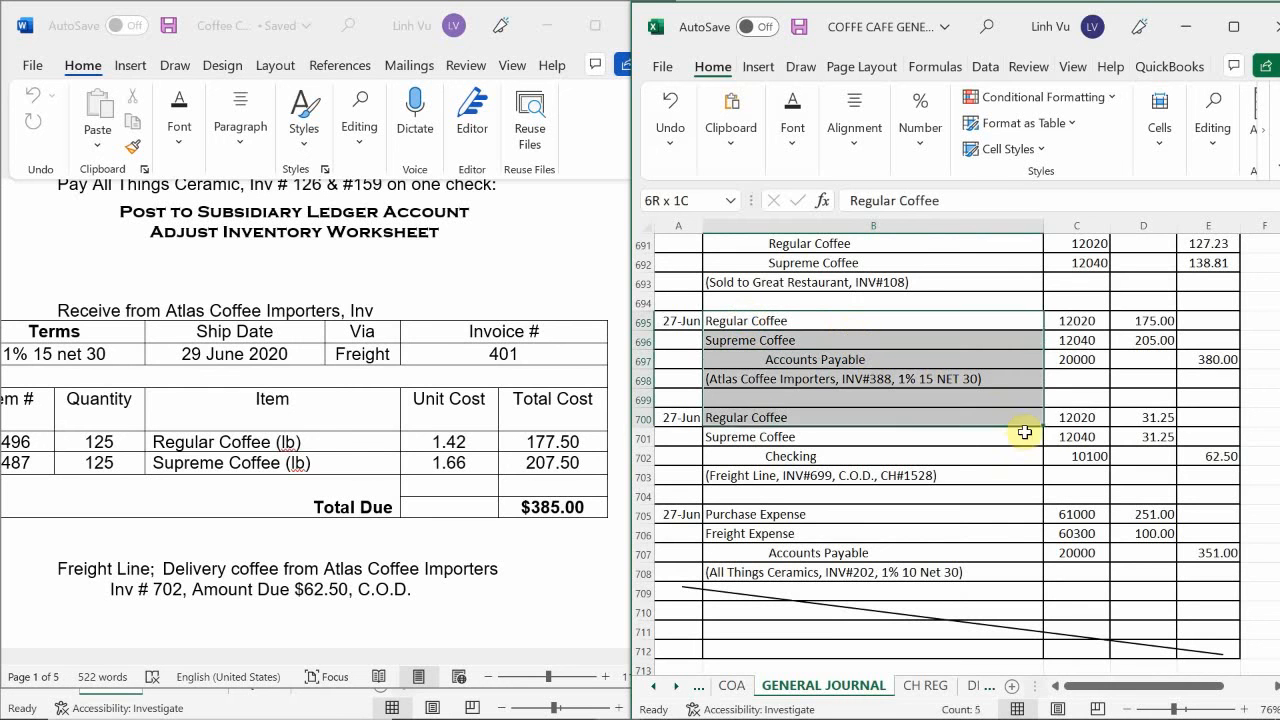
drag(1025, 432, 1058, 480)
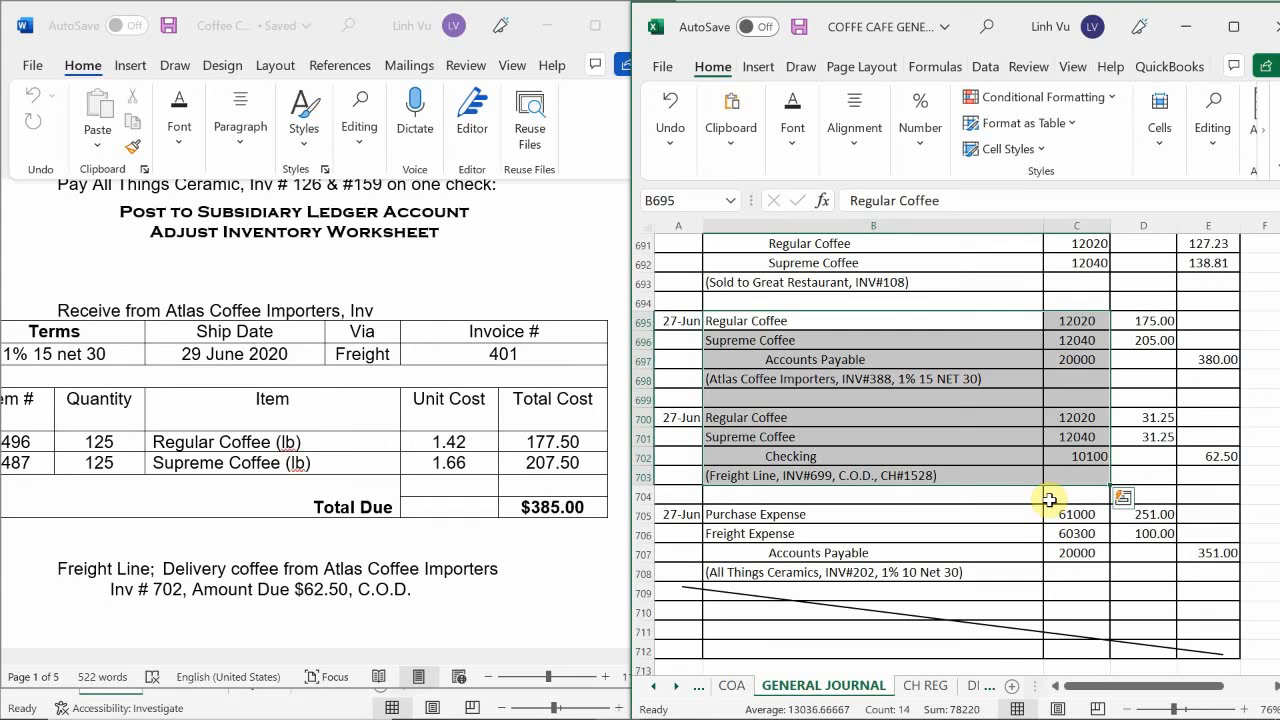
key(ctrl+c)
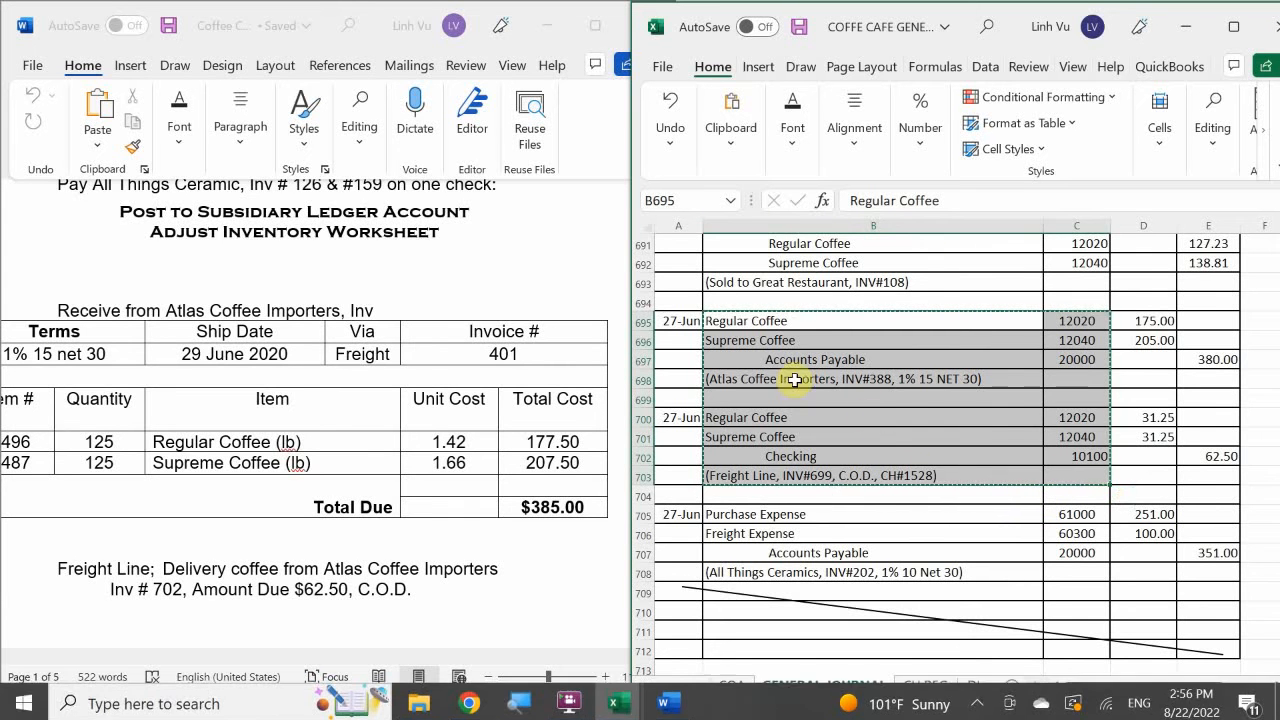
Paste the copied journal entries starting at B845, the first blank description row on journal page 21.
scroll(814, 386, down, 14)
scroll(803, 376, down, 20)
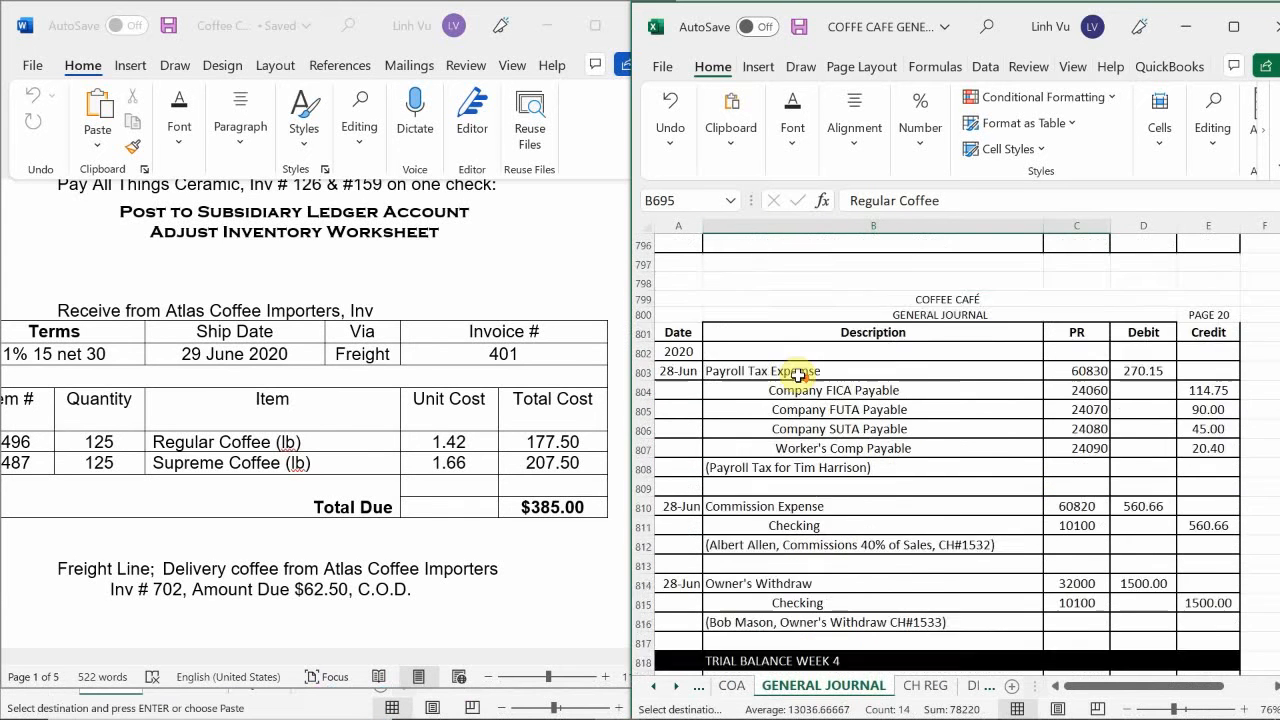
scroll(795, 374, up, 3)
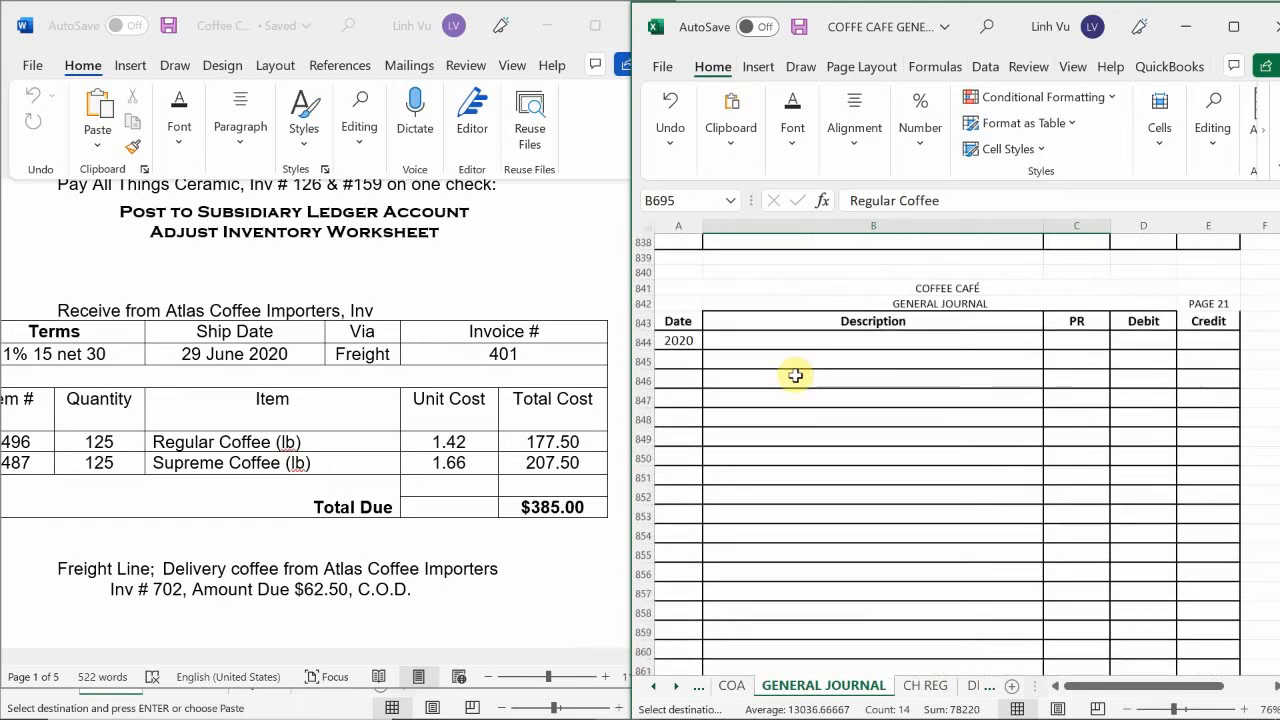
click(735, 440)
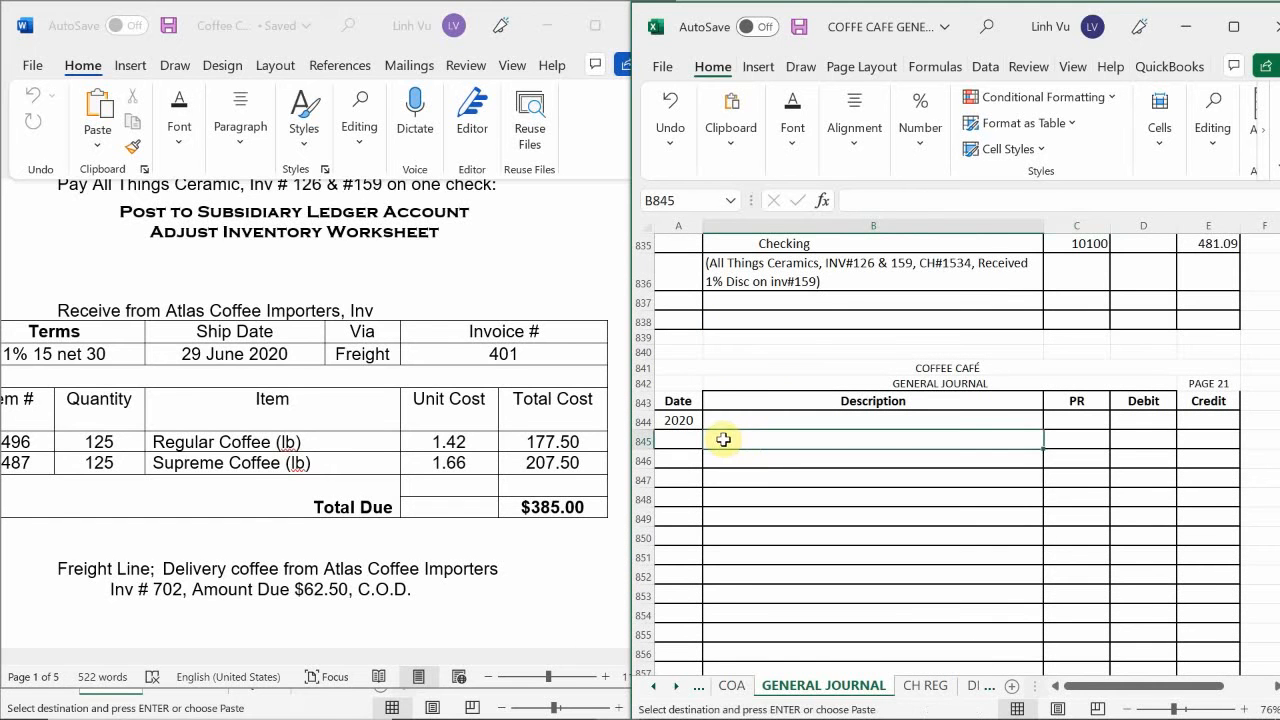
key(ctrl+v)
Date both pasted journal entries 6/29, in A845 for the Atlas Coffee Importers purchase and A850 for the Freight Line delivery.
click(687, 440)
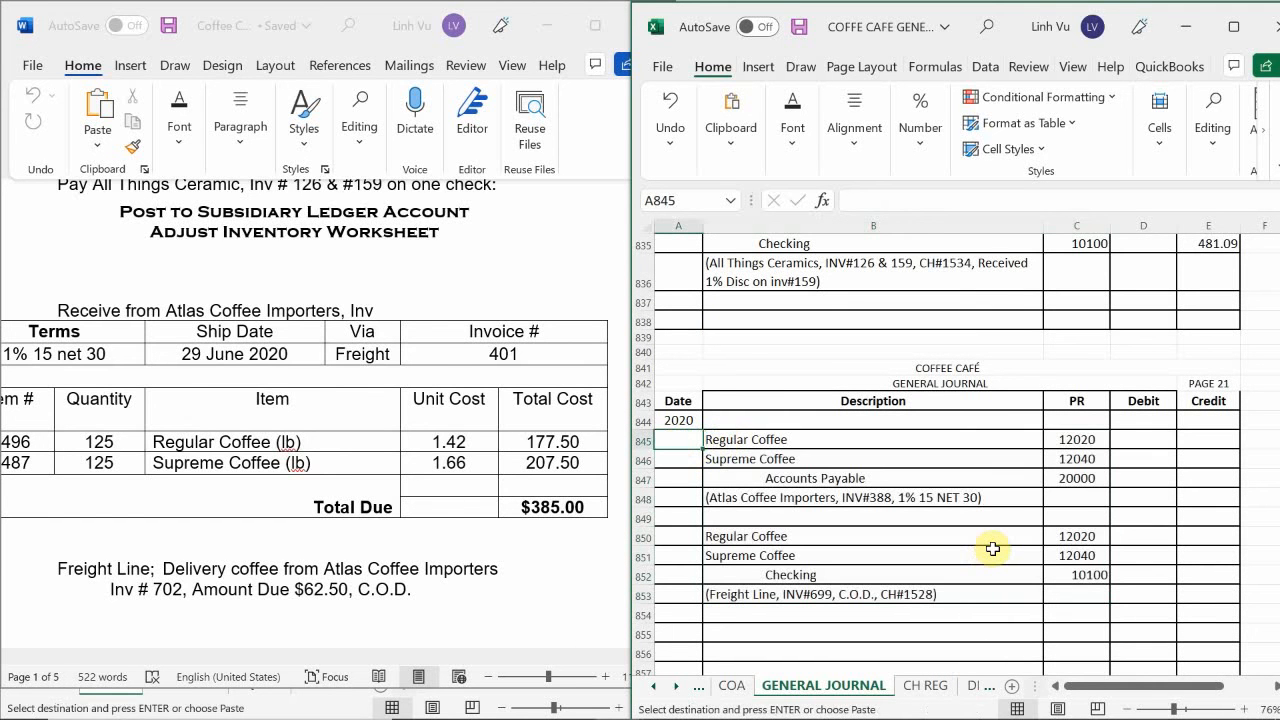
text(6/)
text(29)
key(Return)
key(Return)
key(Return)
key(Return)
key(Return)
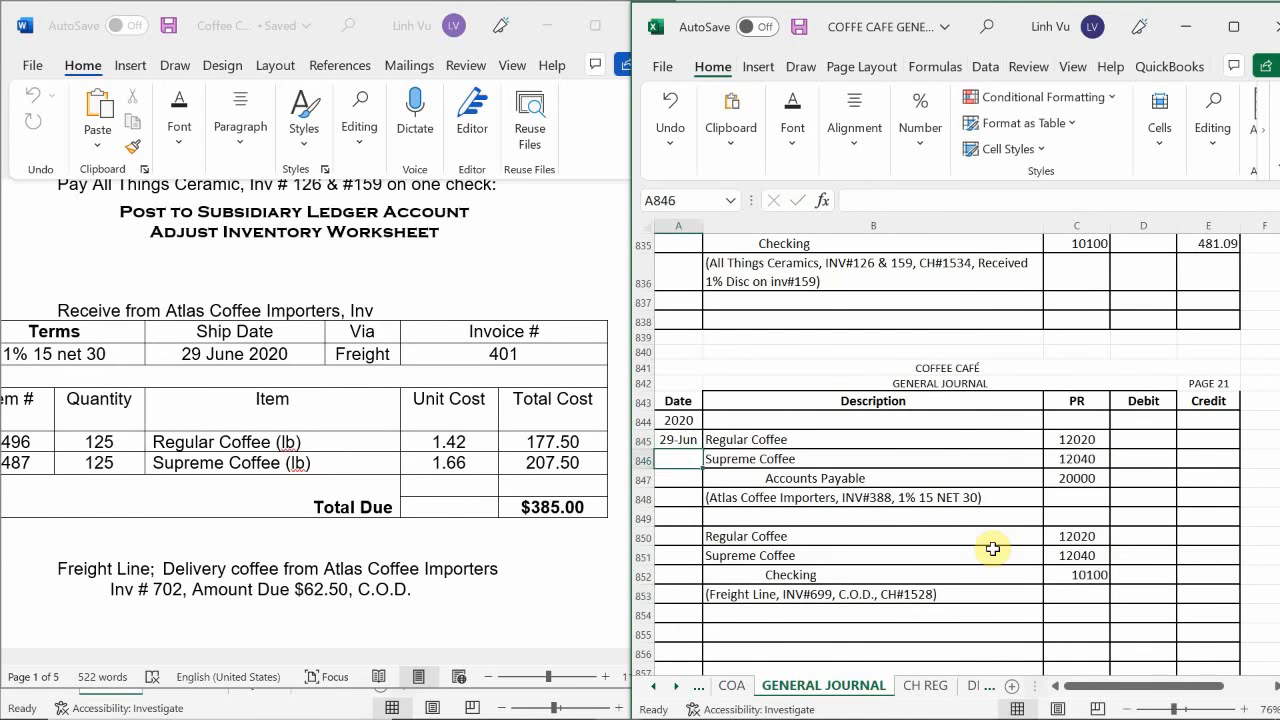
text(6/29)
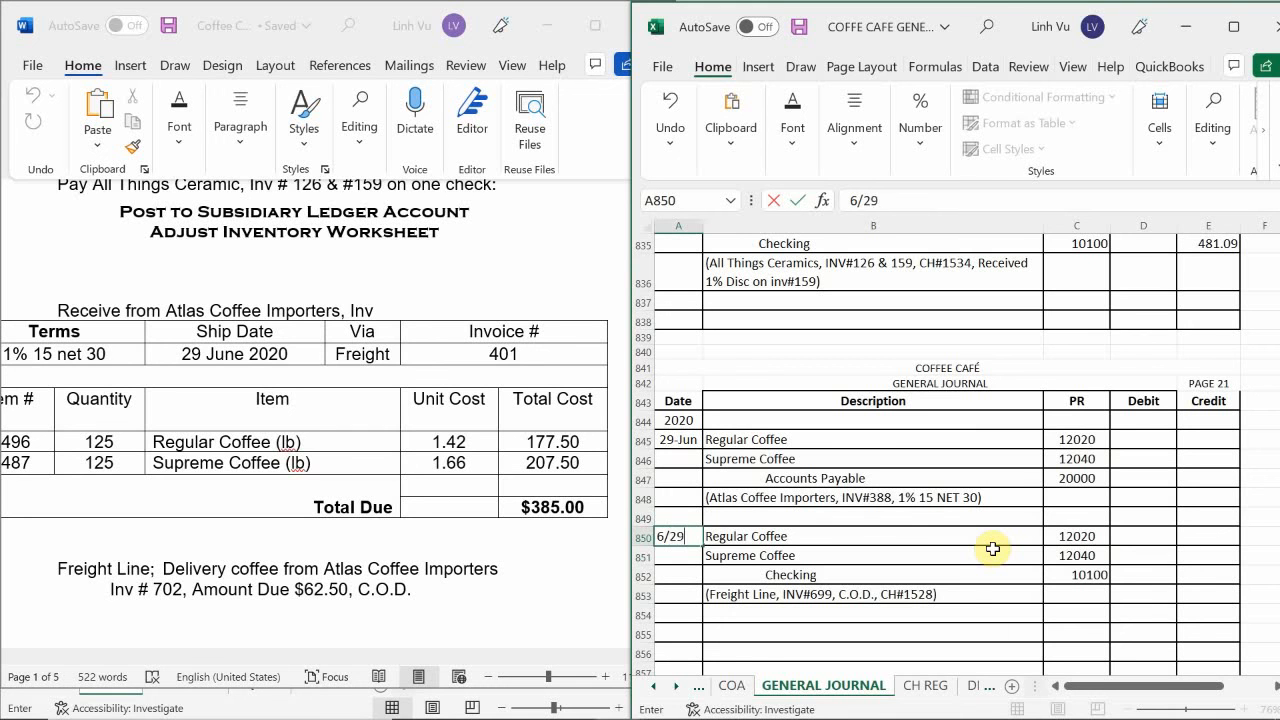
key(Return)
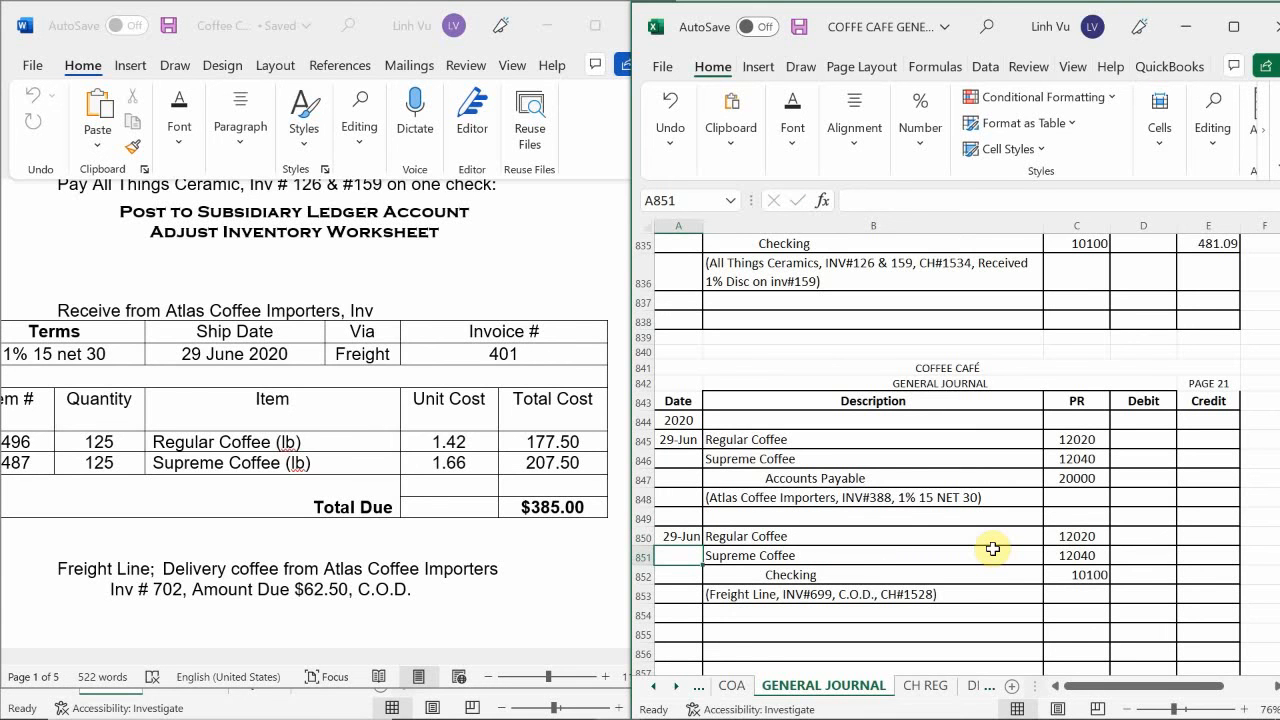
Enter the Atlas purchase debits: 177.50 for Regular Coffee in D845 and 207.50 for Supreme Coffee in D846.
click(1143, 448)
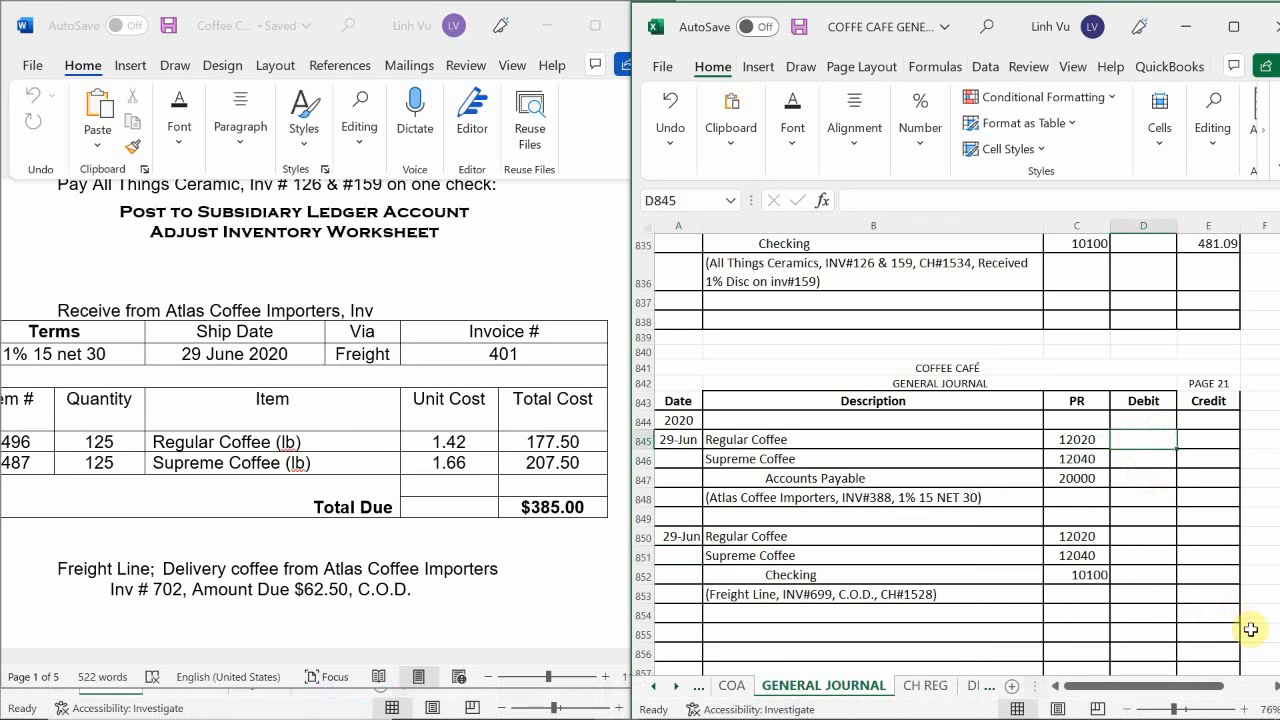
text(177.)
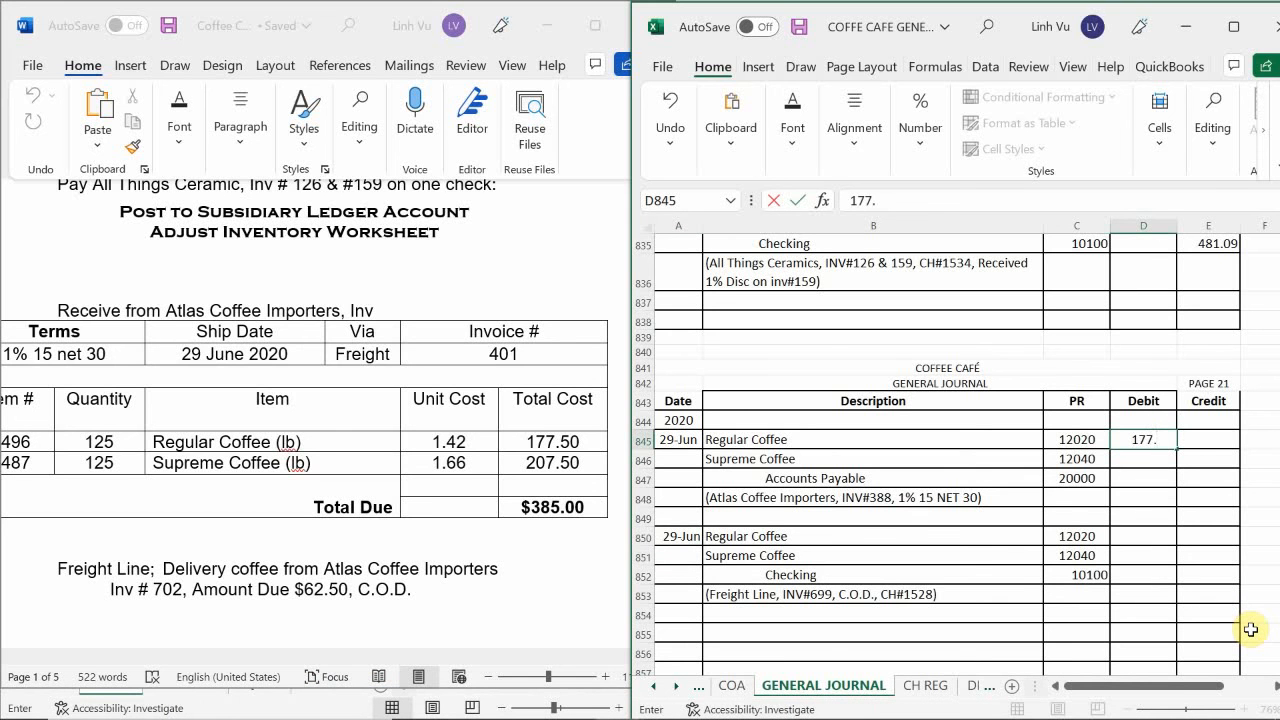
text(50)
key(Return)
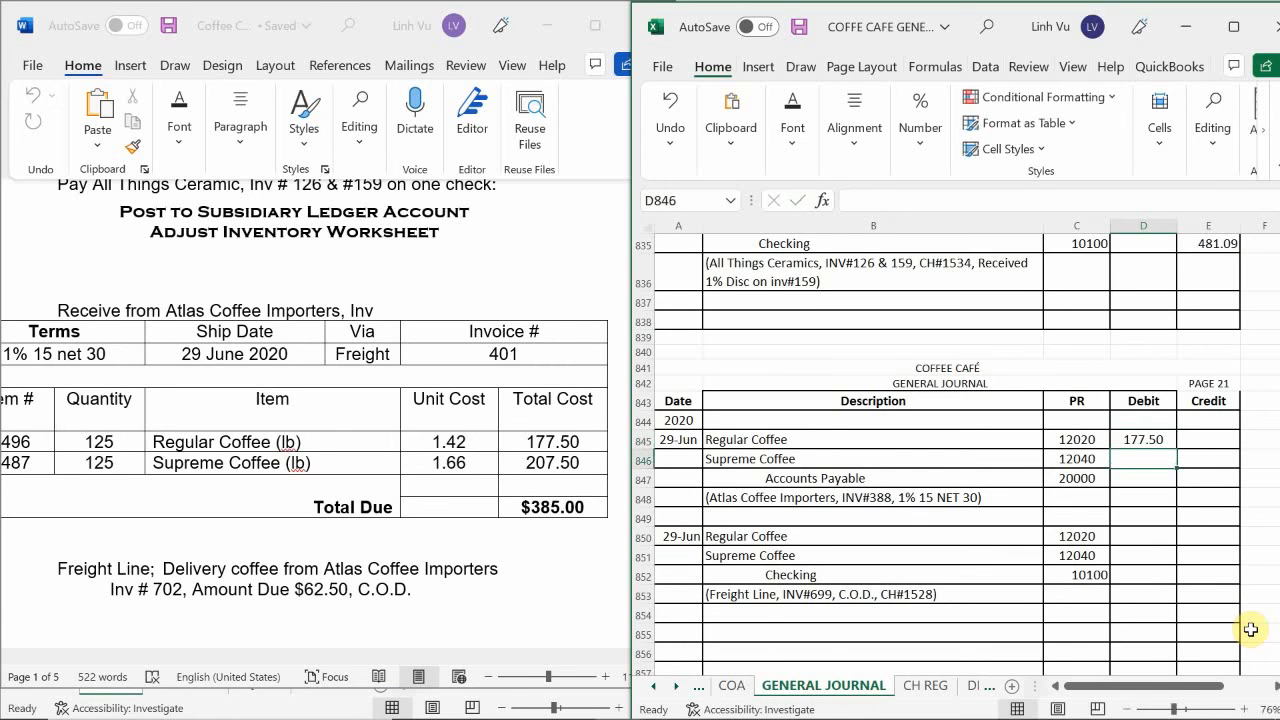
text(207.)
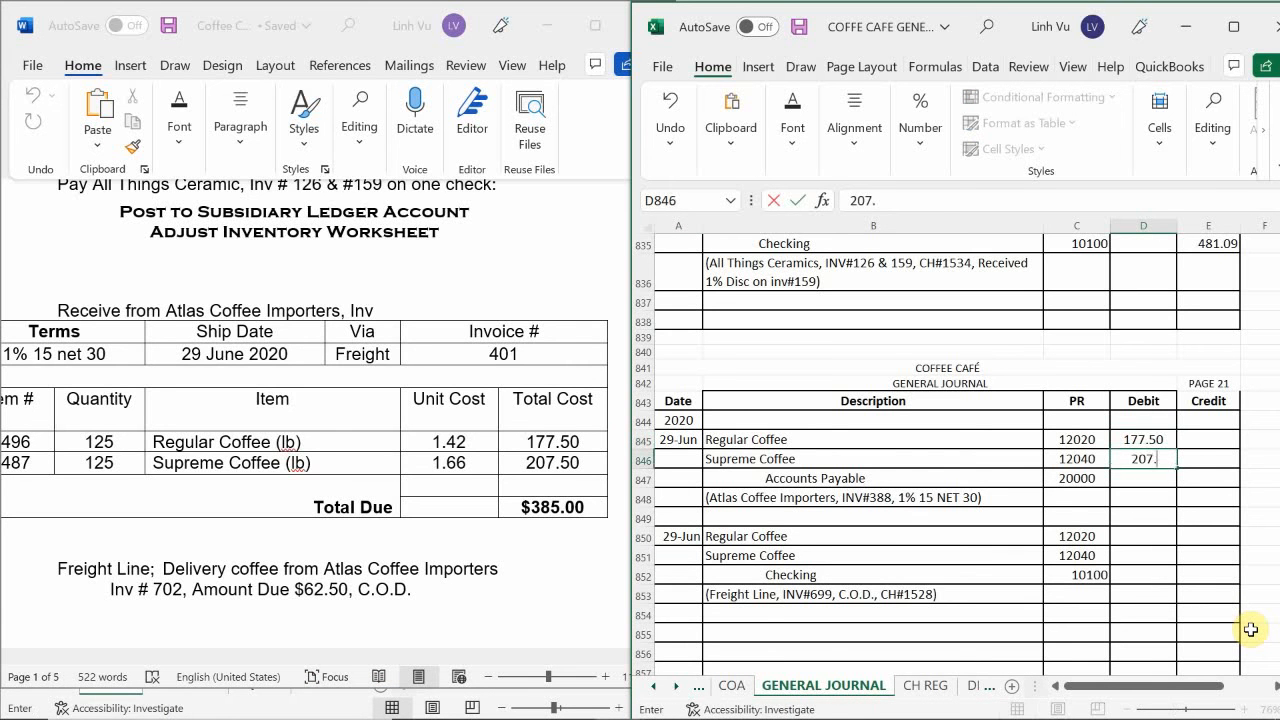
text(50)
key(Return)
Credit Accounts Payable in E847 with the sum of the two coffee debits, using the formula =D845+D846.
key(Right)
text(=)
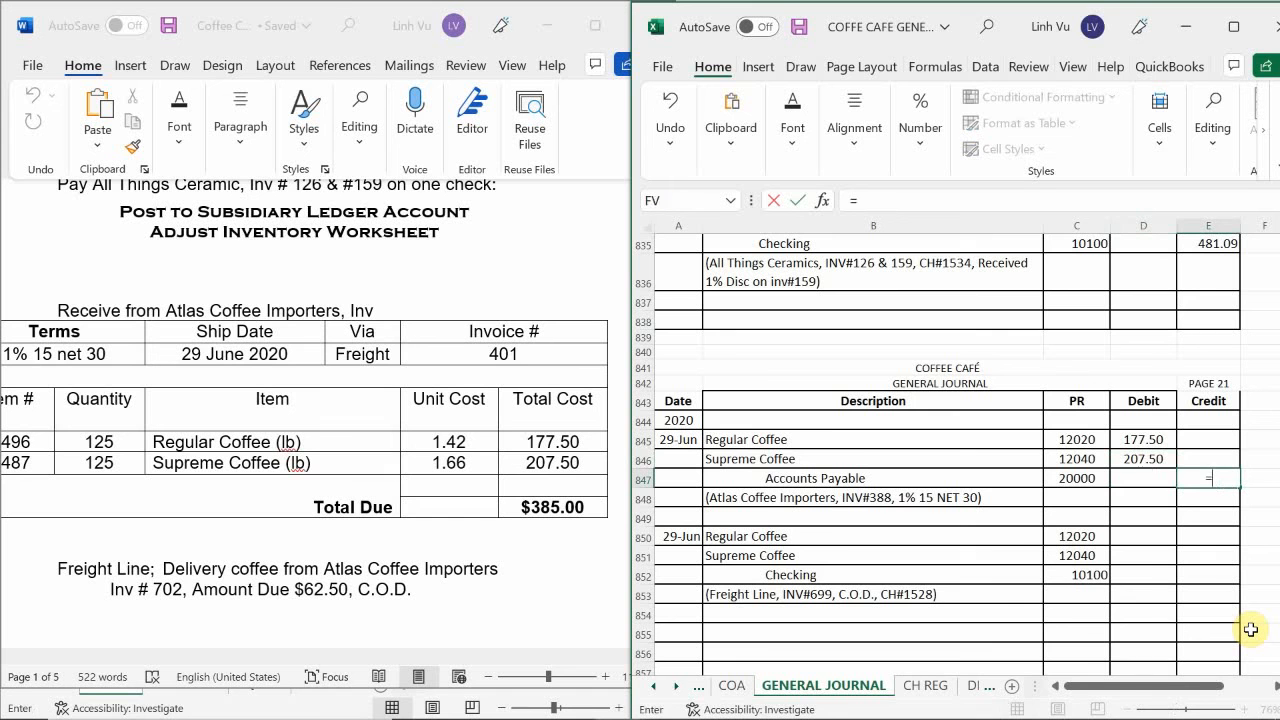
key(Left)
key(Up)
key(Up)
text(+)
key(Left)
key(Up)
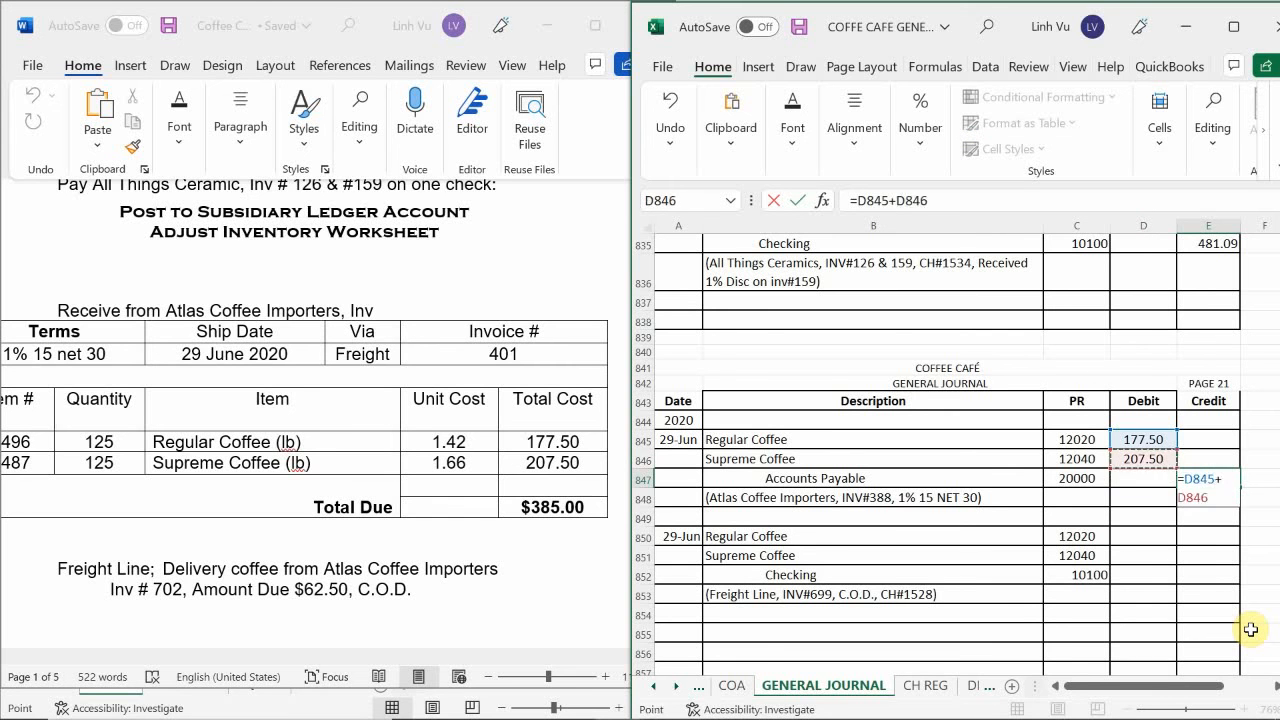
key(Return)
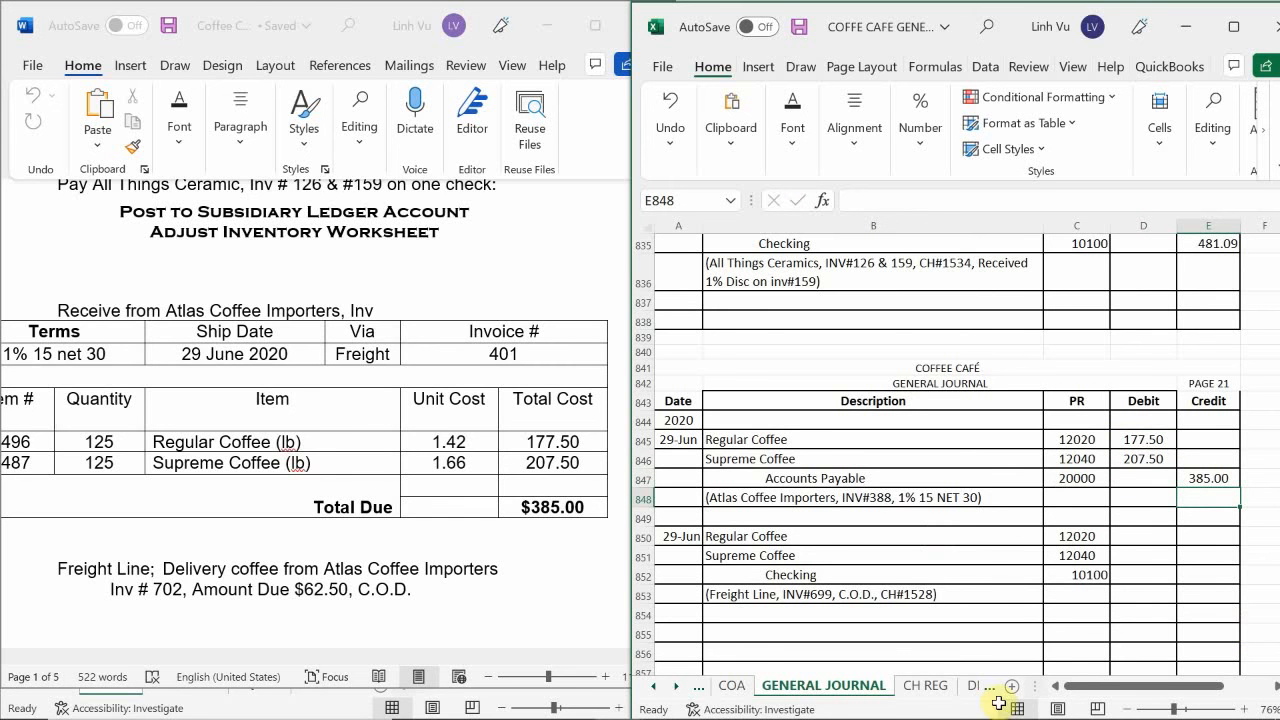
Enter the Freight Line debits of 31.25 each for Regular Coffee in D850 and Supreme Coffee in D851.
mouse_move(1005, 715)
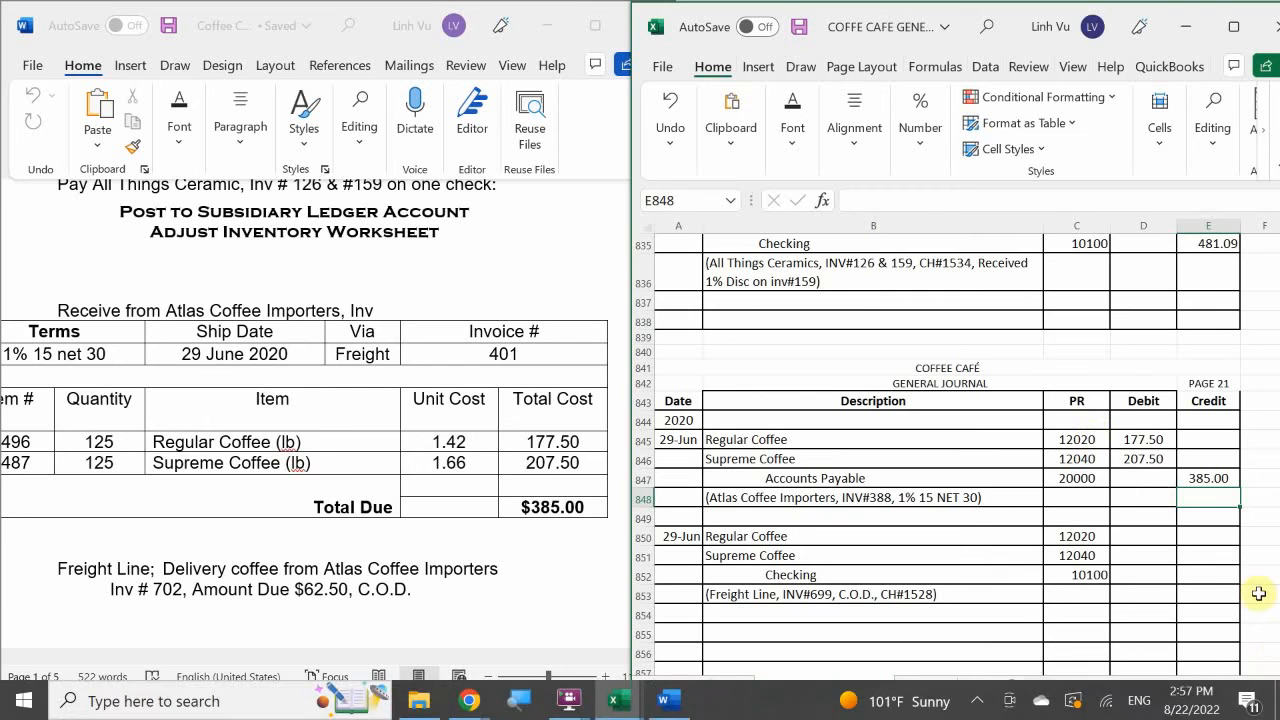
click(1130, 536)
text(3)
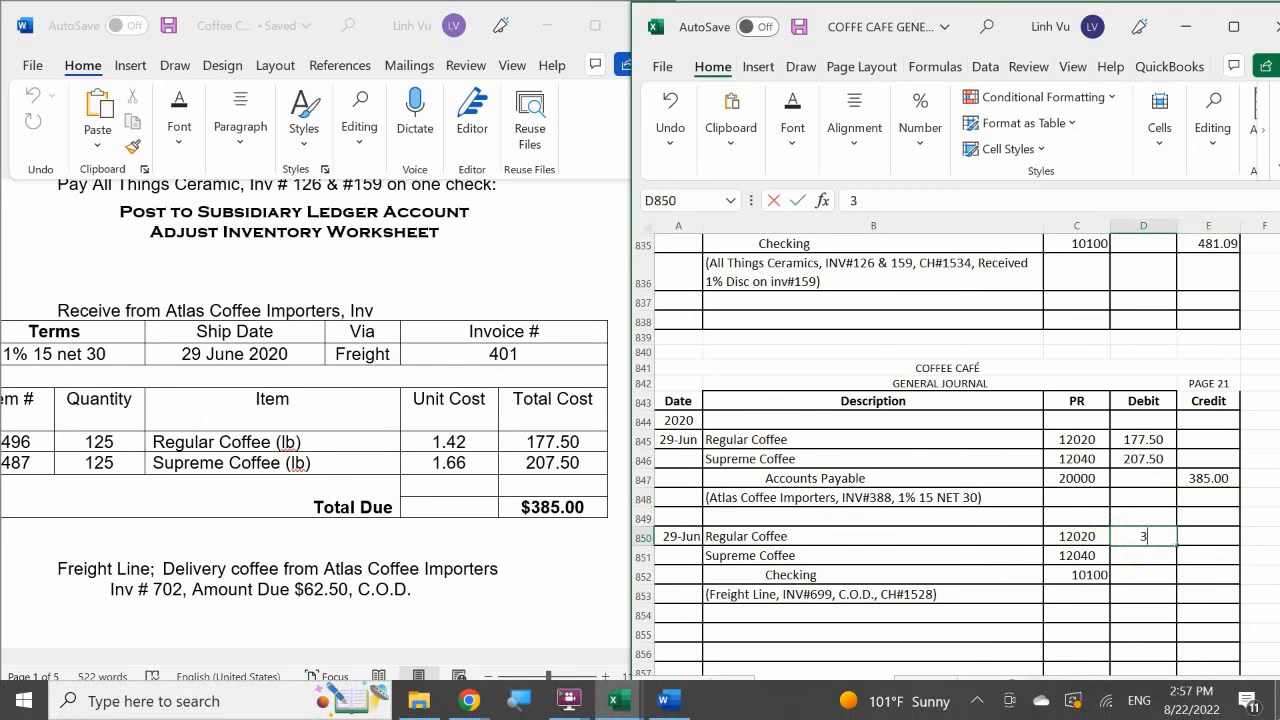
text(1.25)
key(Return)
text(31)
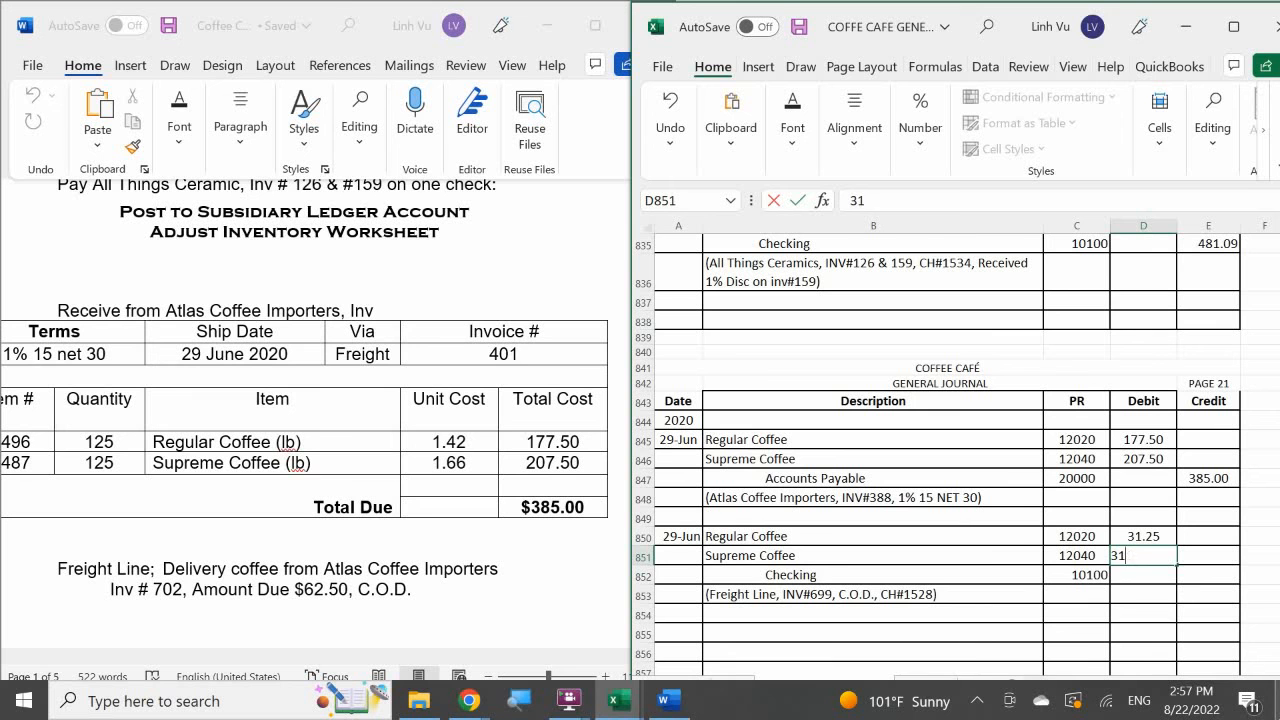
text(.25)
key(Return)
Credit Checking in E852 with the sum of the two freight debits, using the formula =D850+D851.
key(Right)
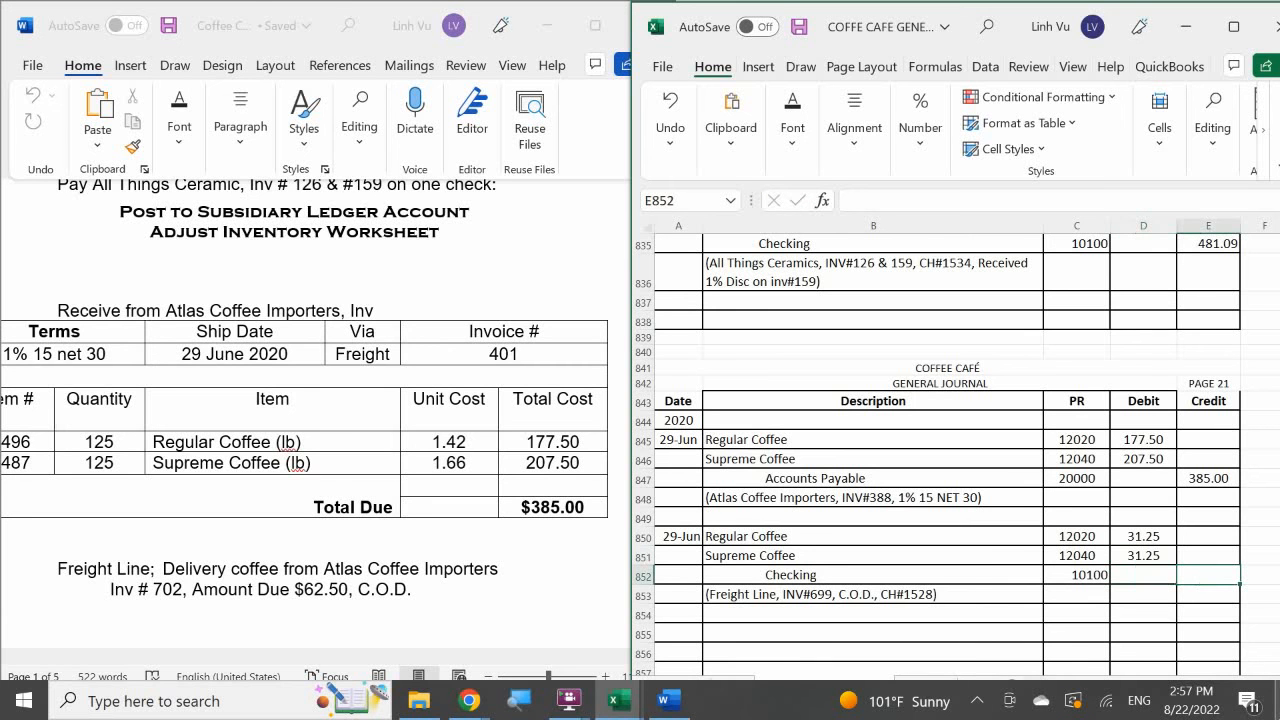
text(=)
key(Left)
key(Up)
key(Up)
text(+)
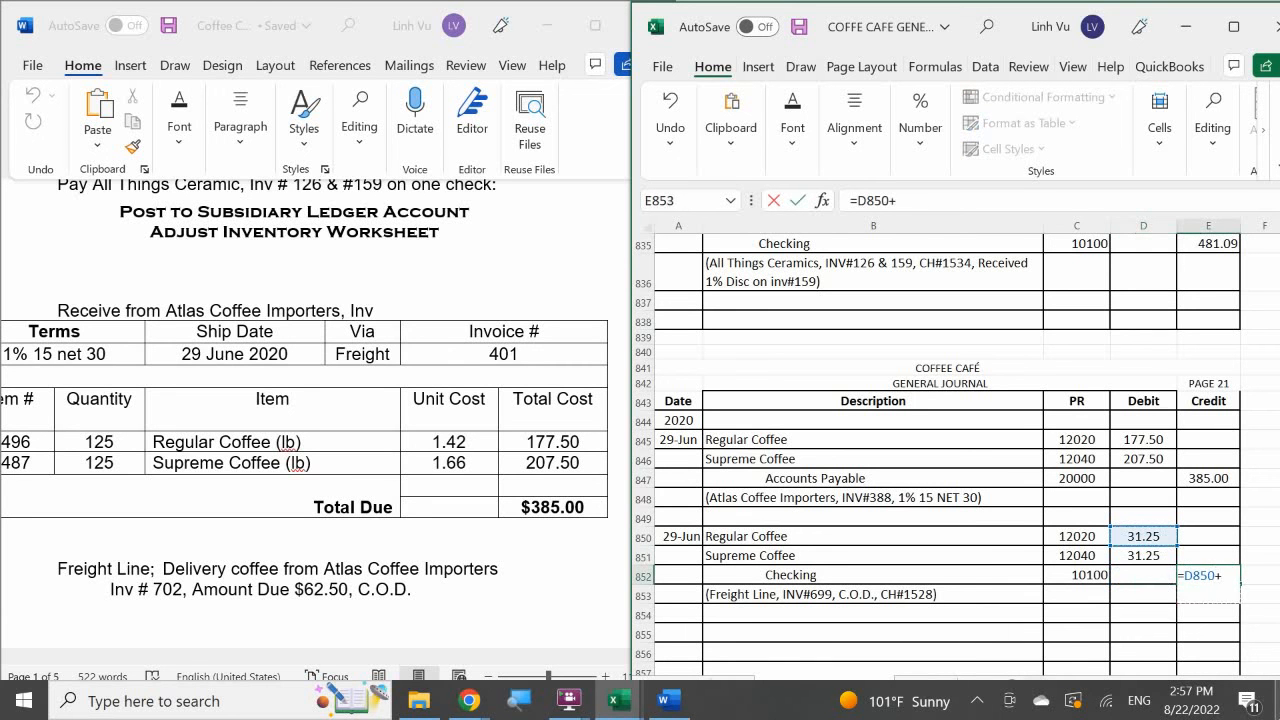
key(Left)
key(Left)
key(Right)
key(Up)
key(Return)
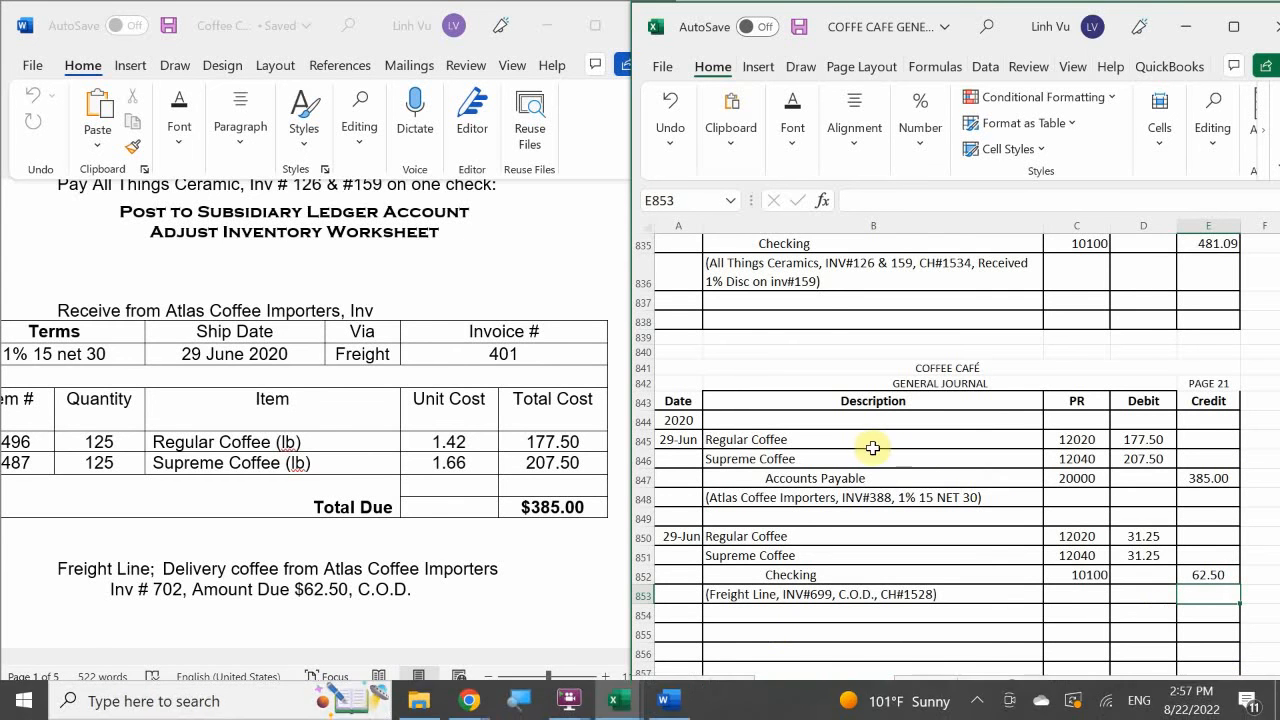
Change the invoice number in the Atlas Coffee Importers explanation in B848 to INV#401.
double_click(877, 499)
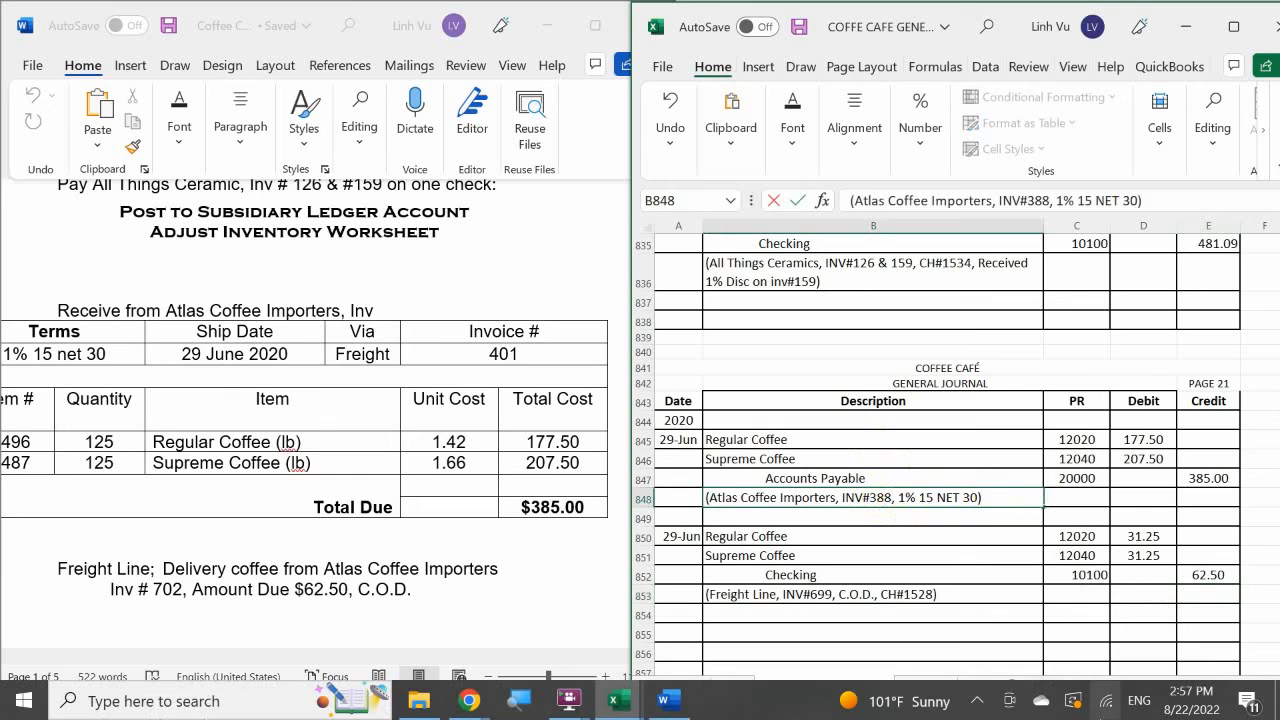
key(BackSpace)
key(BackSpace)
key(BackSpace)
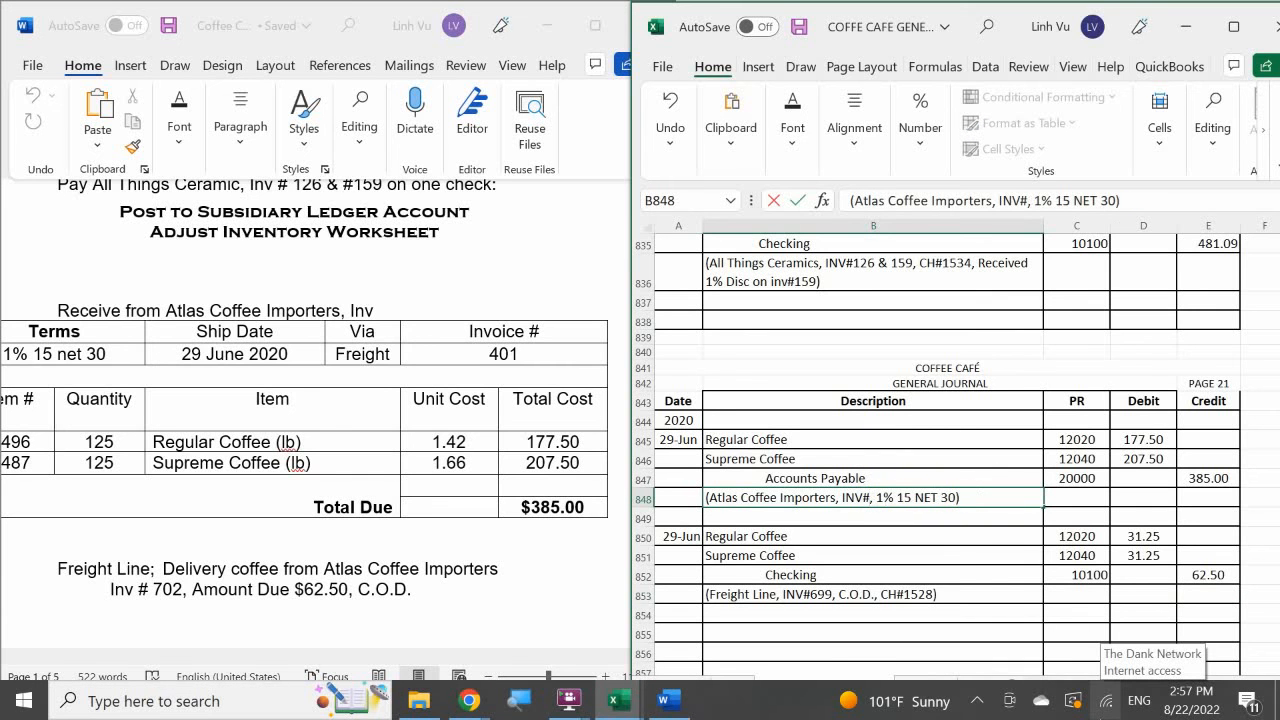
text(401)
key(Return)
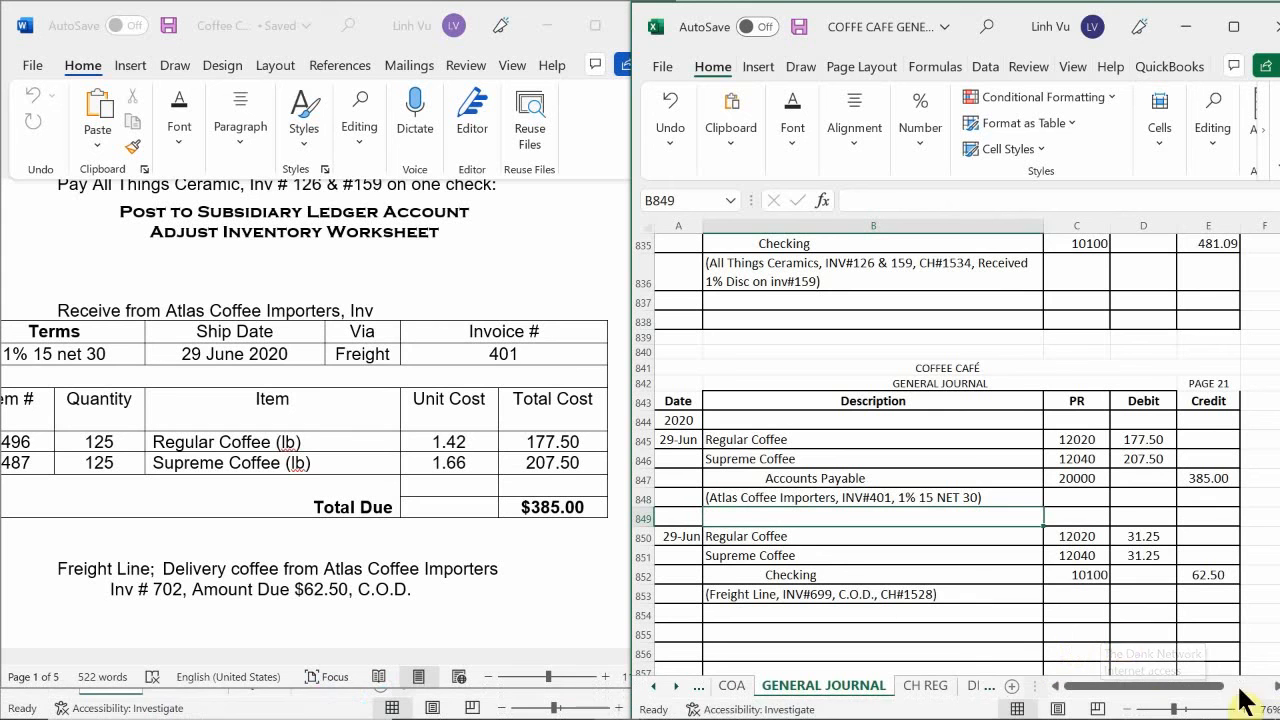
Change the invoice number in the Freight Line explanation in B853 to INV#702.
click(805, 598)
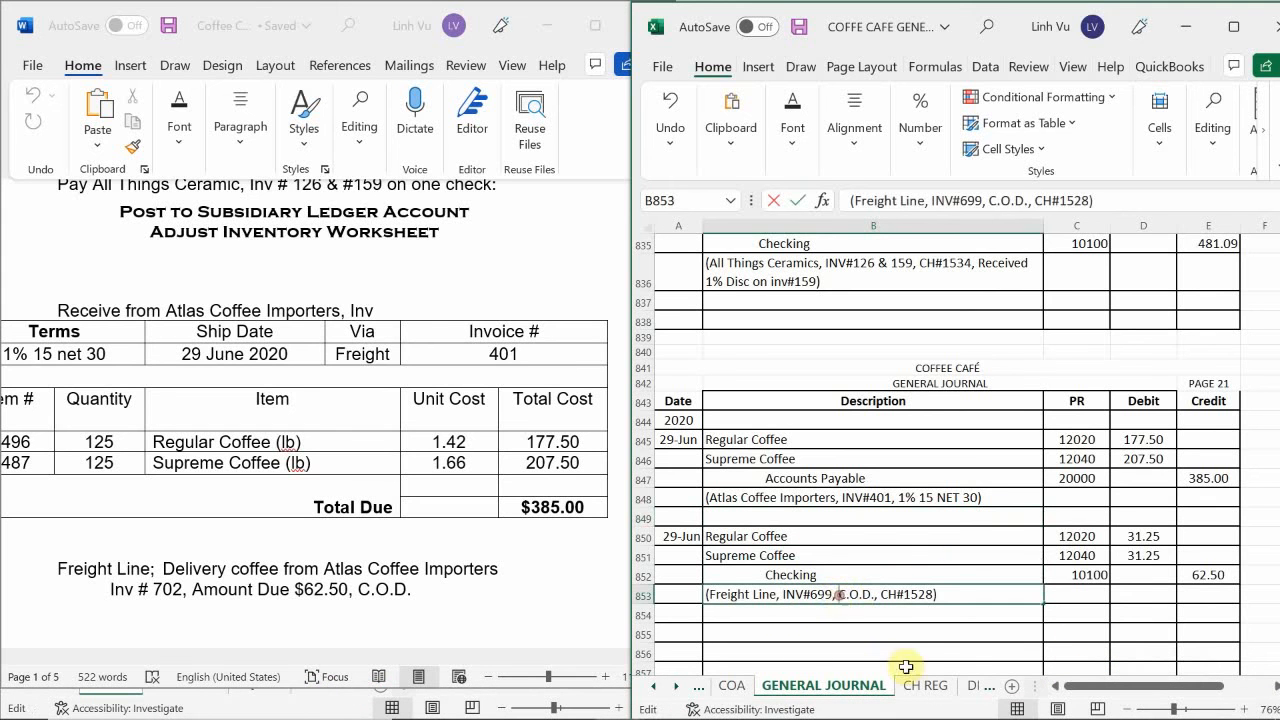
double_click(838, 596)
drag(808, 596, 833, 594)
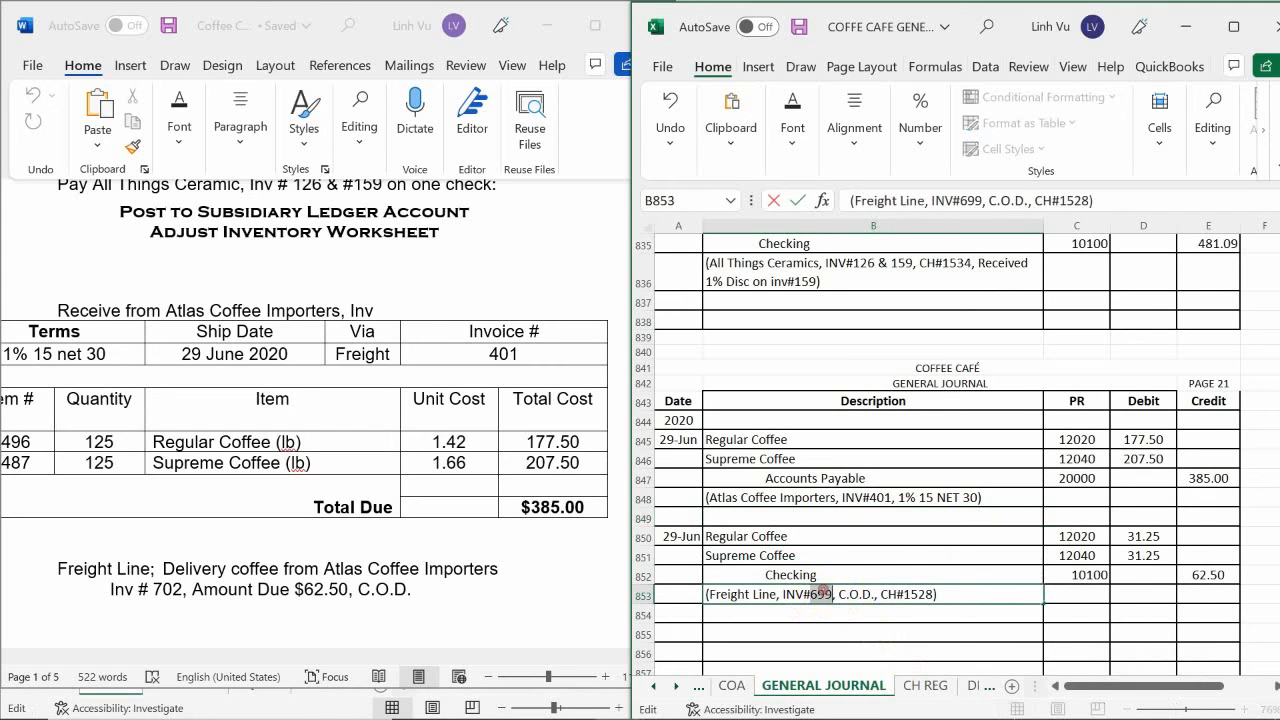
key(Right)
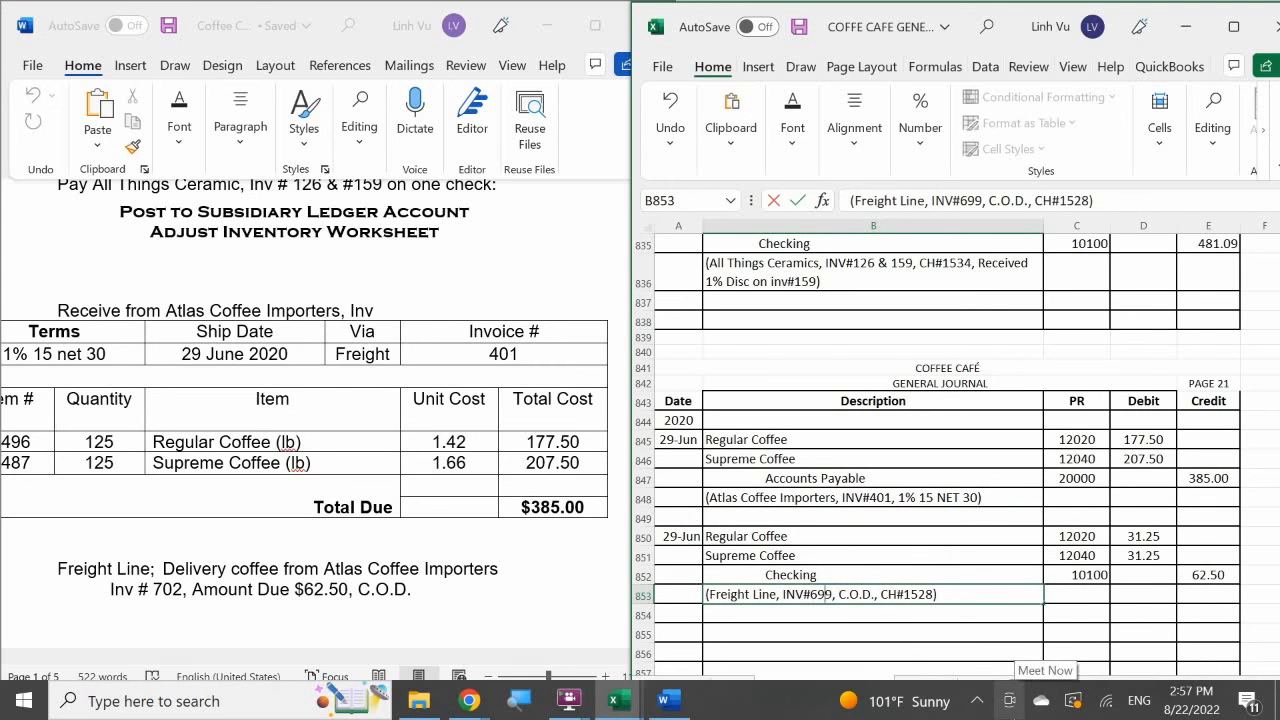
key(BackSpace)
key(BackSpace)
key(BackSpace)
text(702)
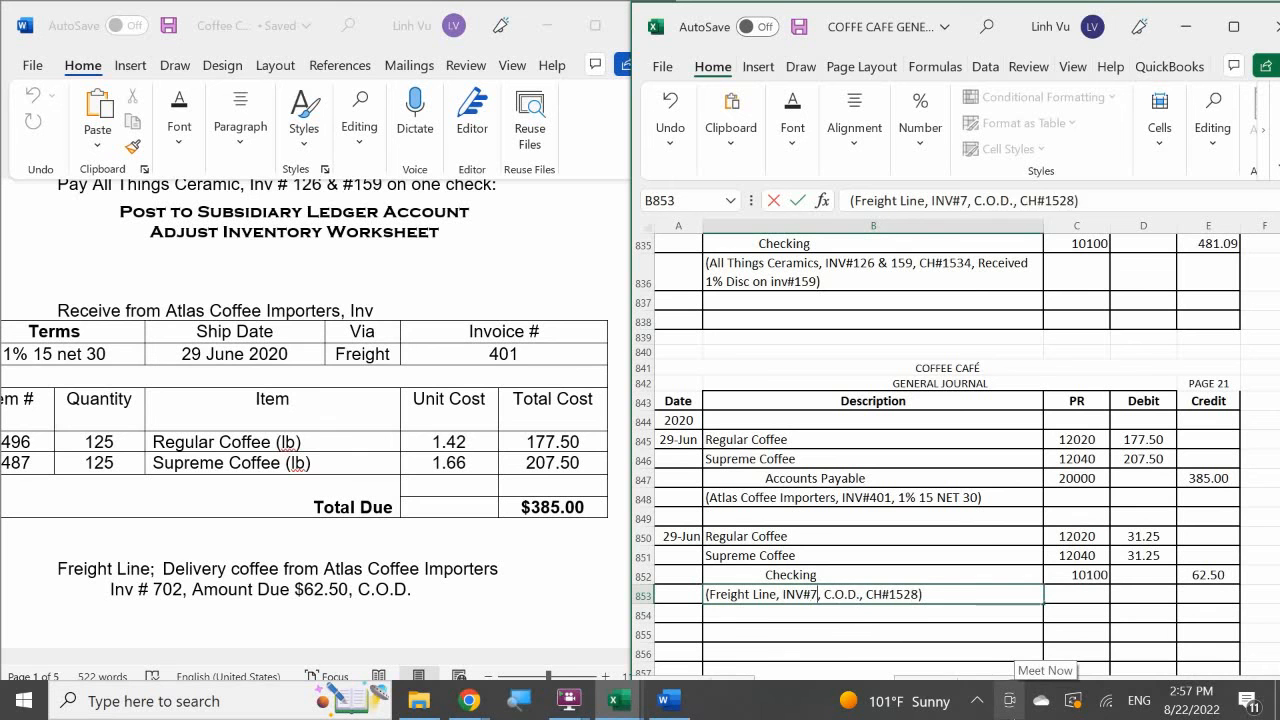
key(Return)
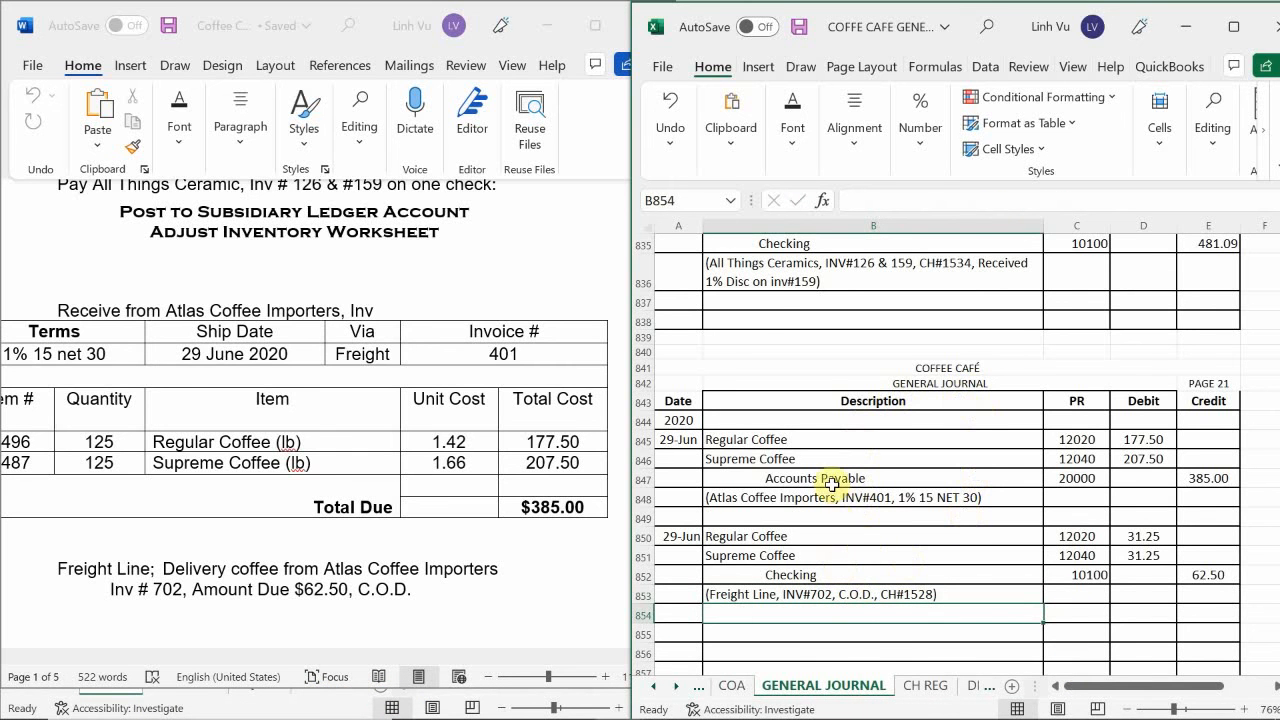
In the CH REG sheet, enter the date 6/29 and amount 62.50 for check 1535 in row 38.
click(930, 686)
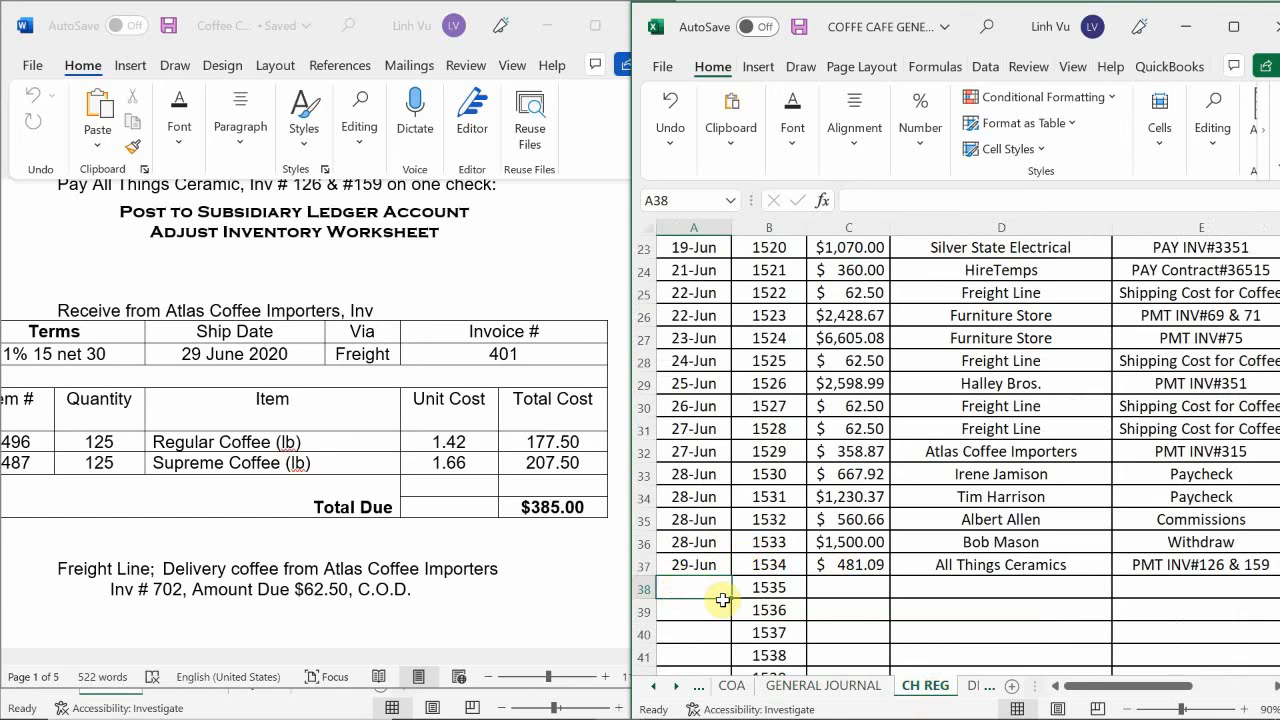
text(6/29)
key(Return)
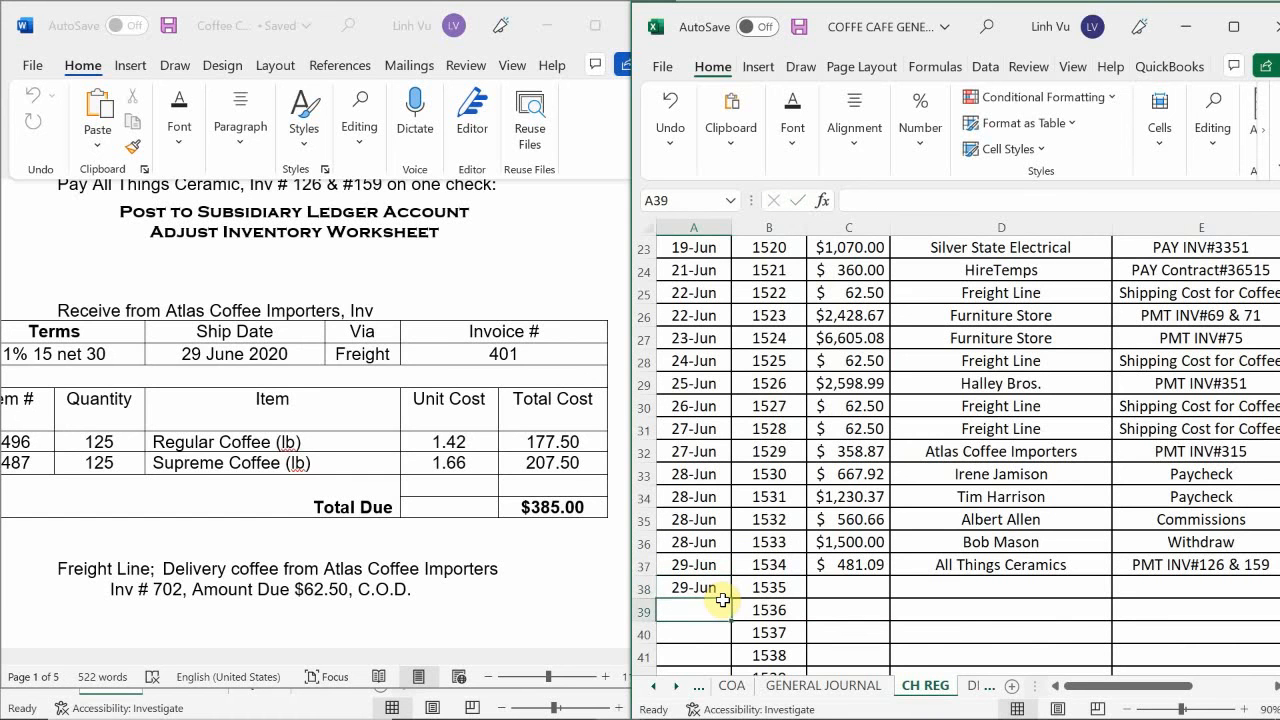
key(Right)
Fill in the payee of check 1535 in D38 by referencing the earlier Freight Line entry with =D31.
key(Right)
key(Up)
text(62.50)
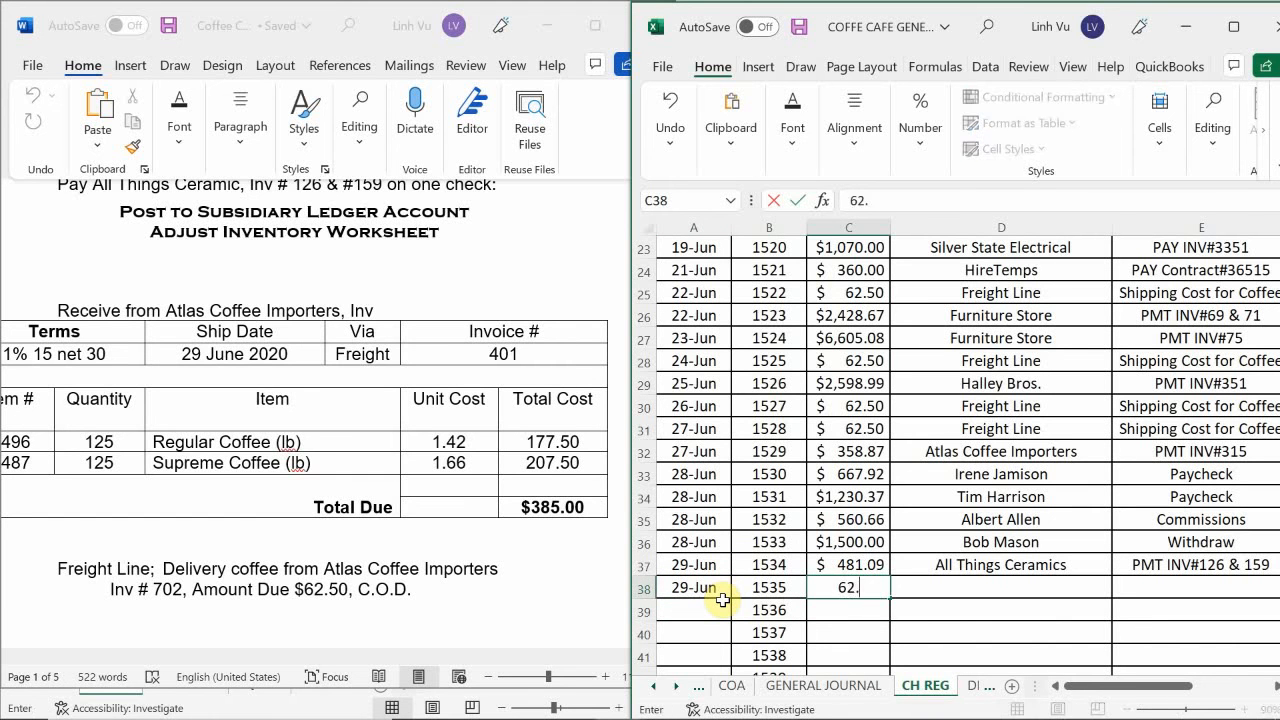
key(Return)
key(Right)
key(Up)
text(=)
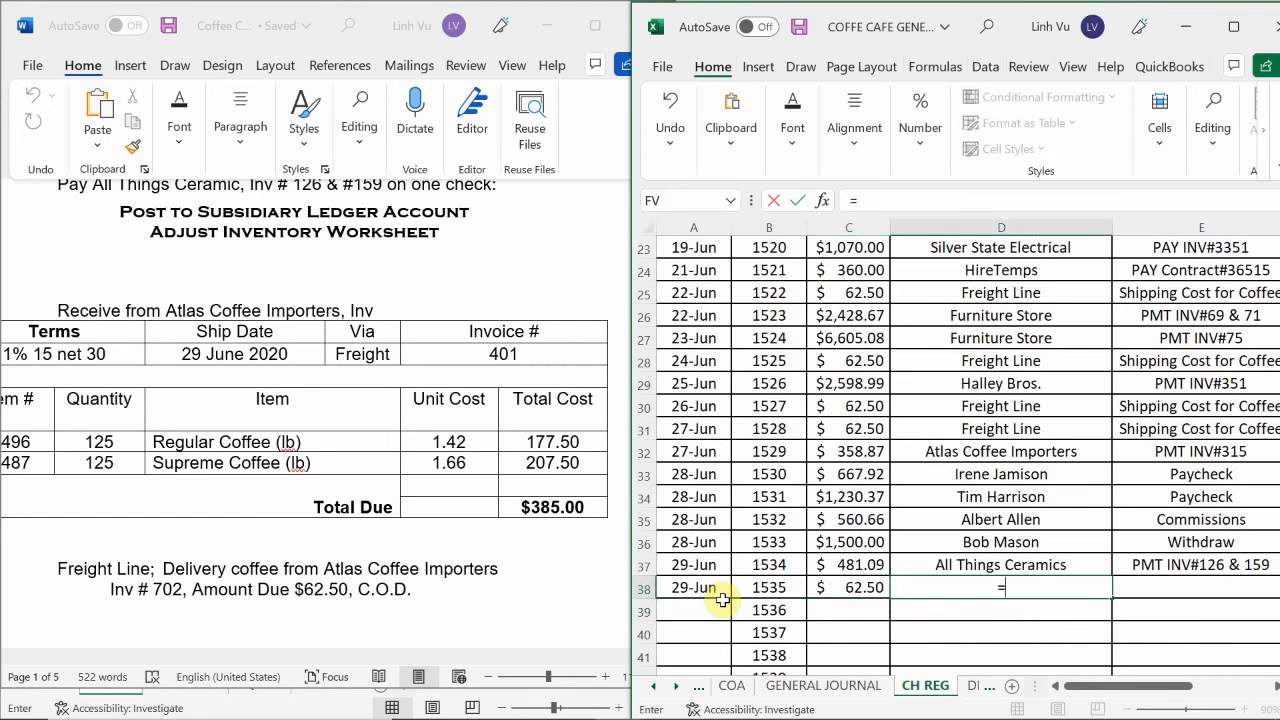
key(Up)
key(Up)
key(Up)
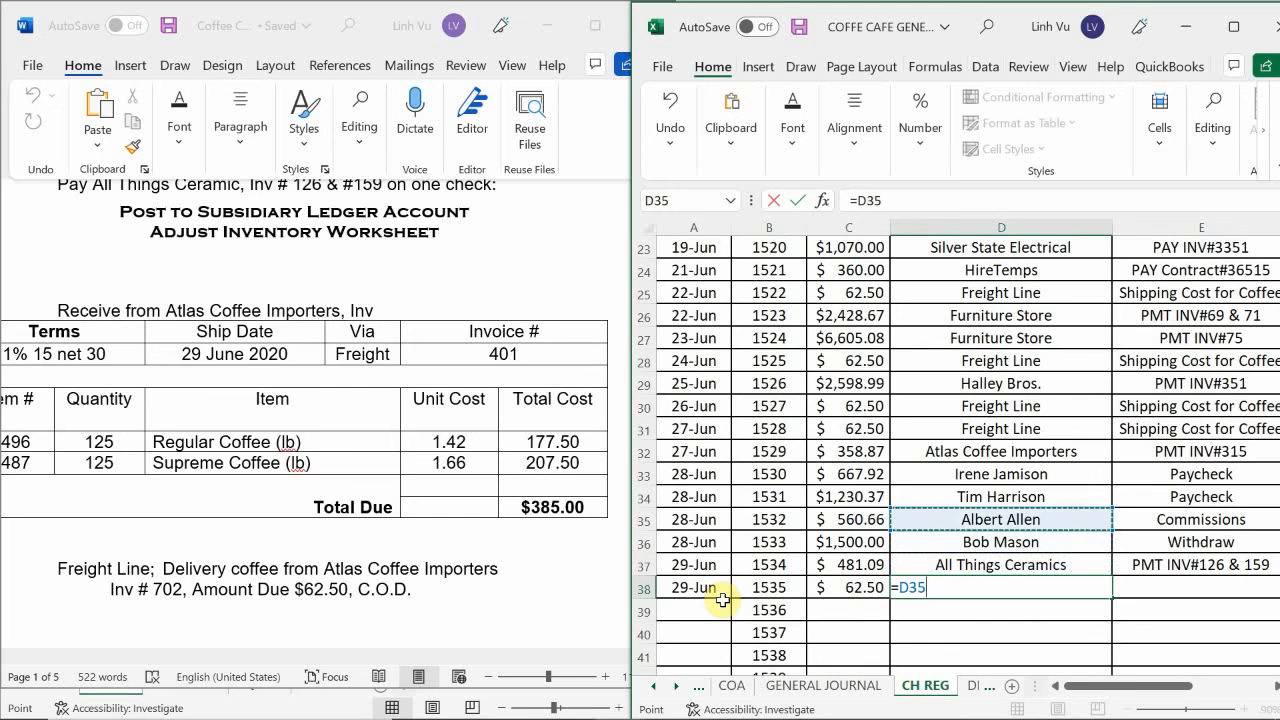
key(Up)
key(Up)
key(Up)
key(Up)
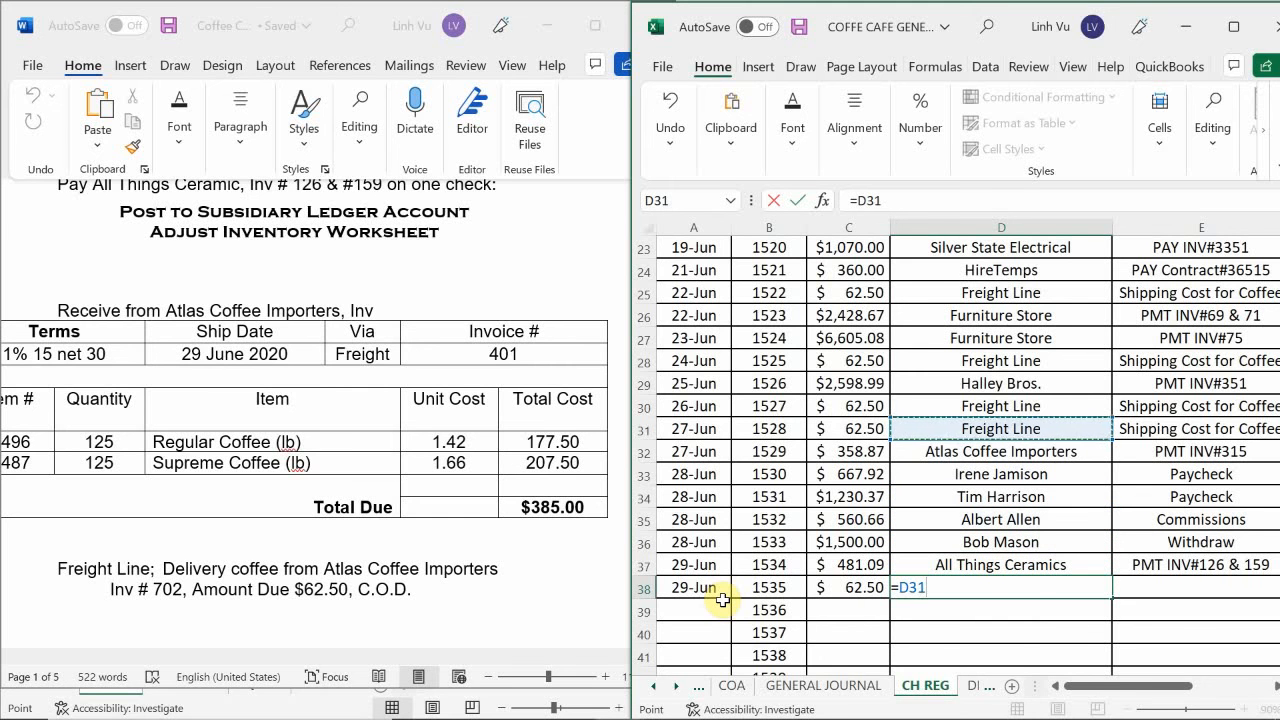
key(Return)
Fill in the purpose of check 1535 in E38 by referencing the earlier Shipping Cost for Coffee entry in E31.
key(Right)
key(Up)
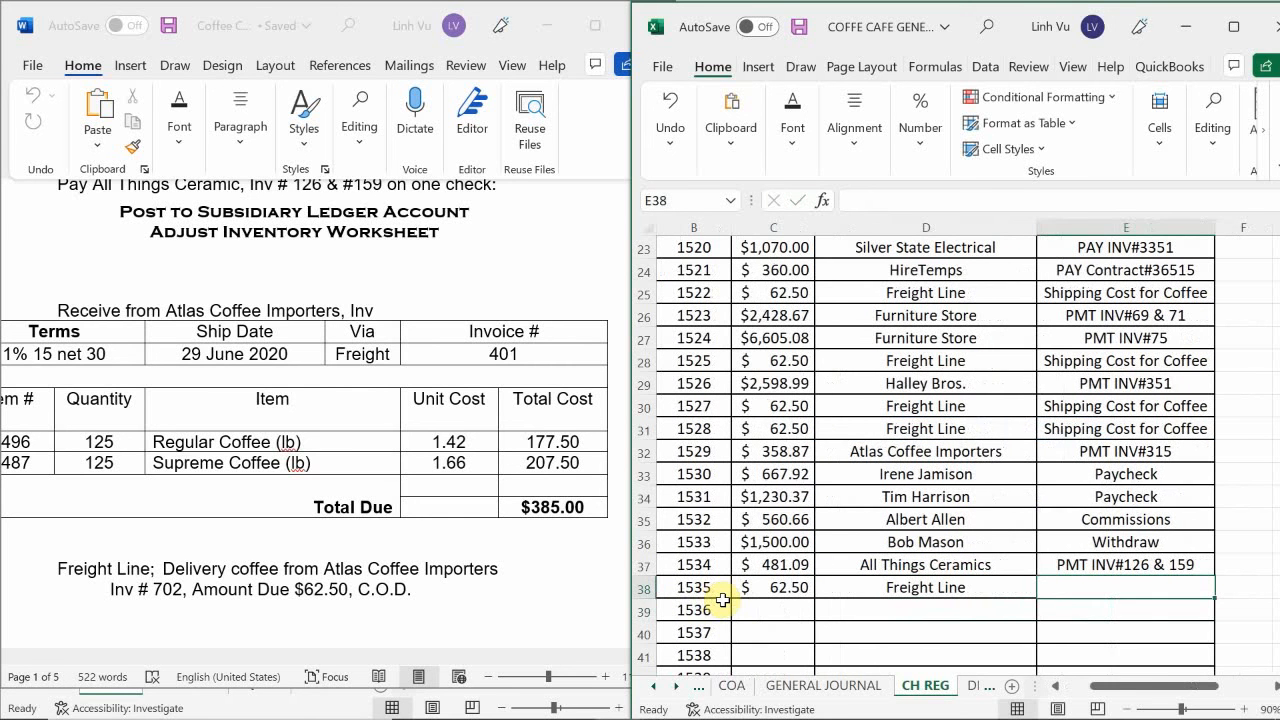
text(=)
key(Up)
key(Up)
key(Up)
key(Up)
key(Up)
key(Up)
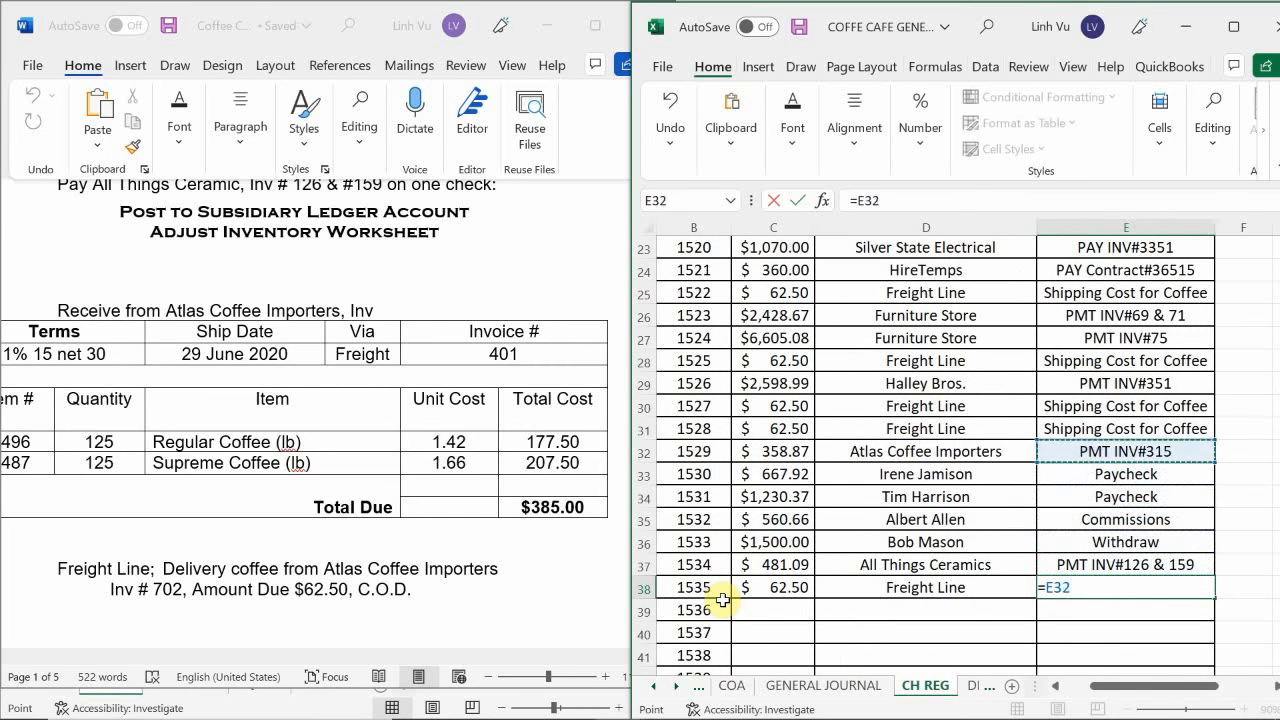
key(Up)
key(Return)
key(Left)
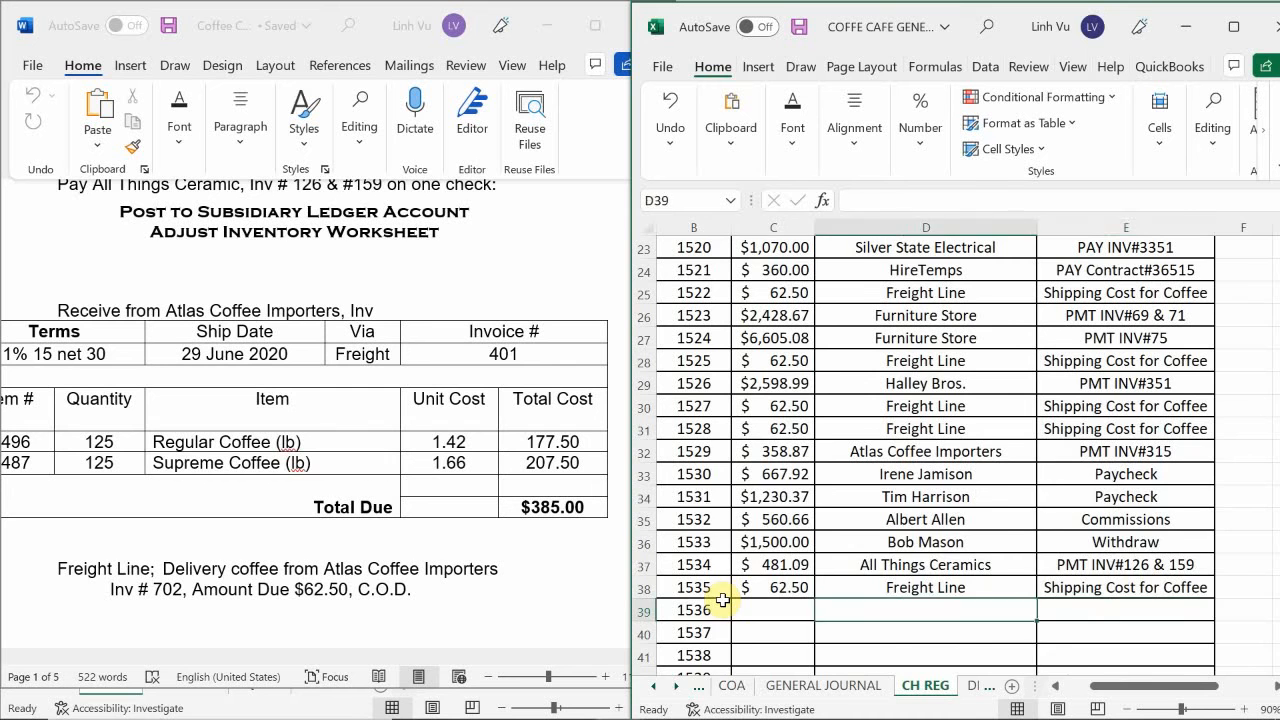
key(Home)
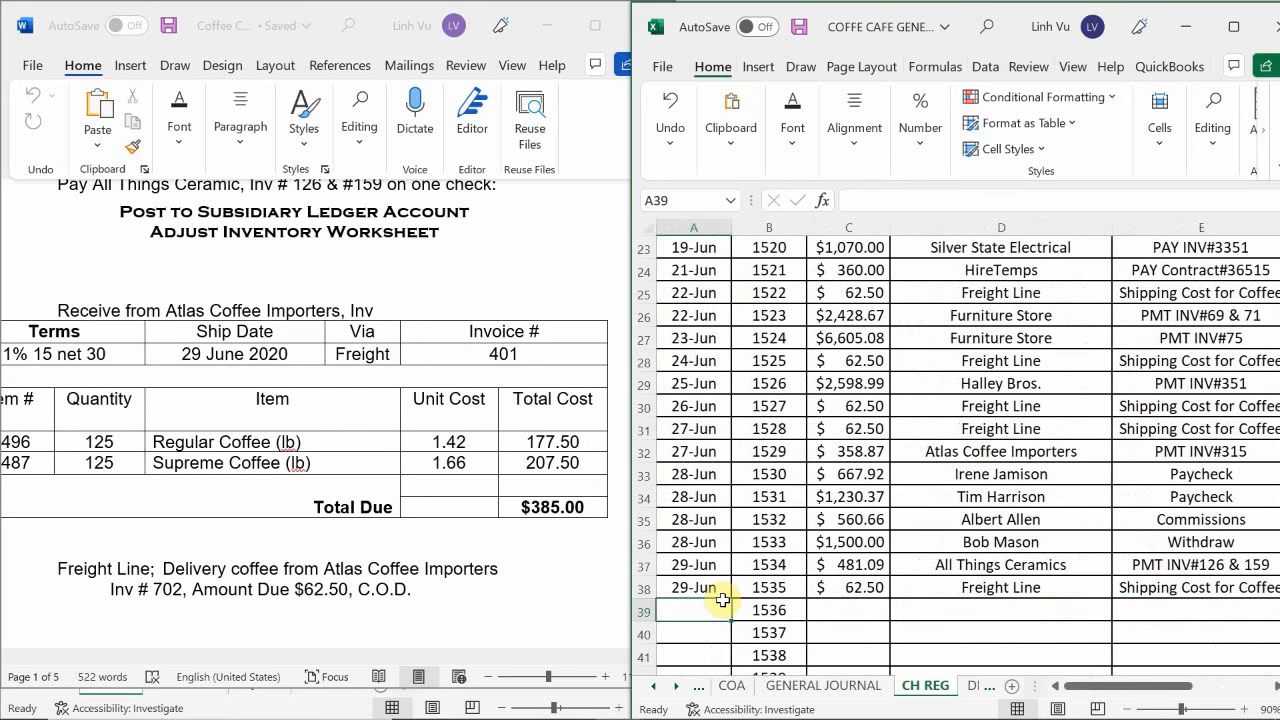
In the GENERAL JOURNAL sheet, change the check number in the Freight Line explanation in B853 to CH#1535.
click(808, 688)
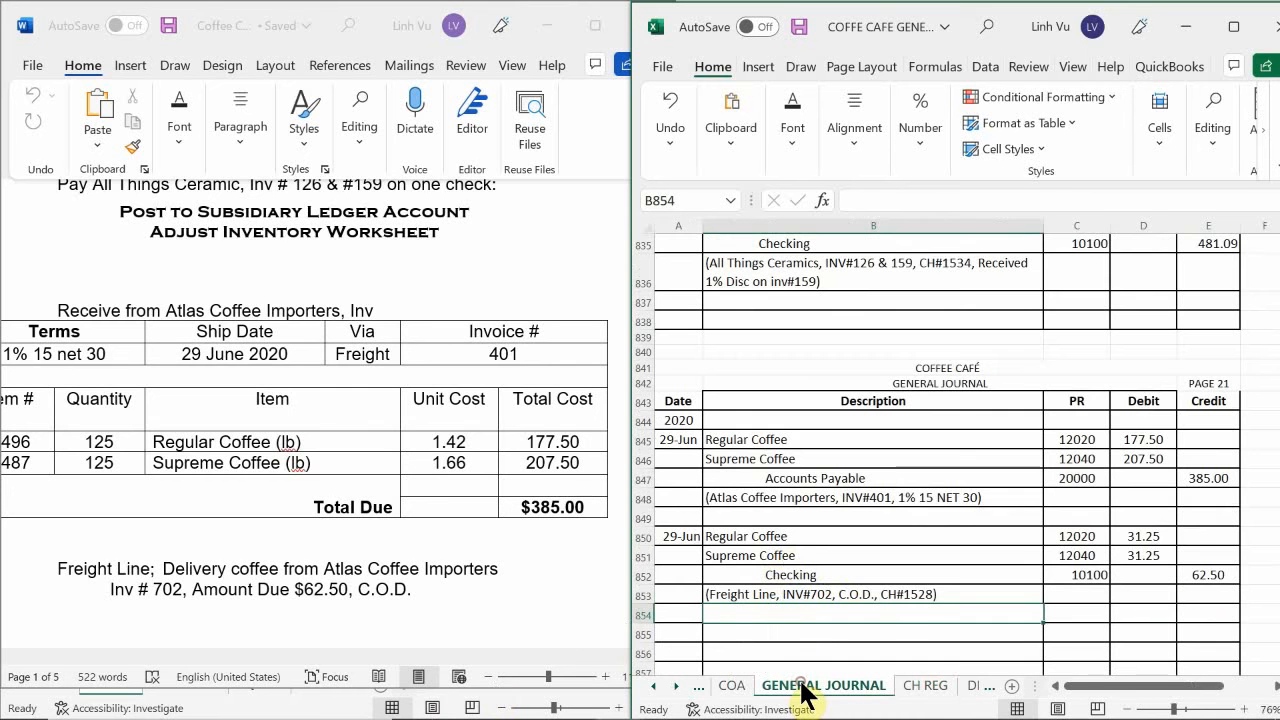
click(930, 593)
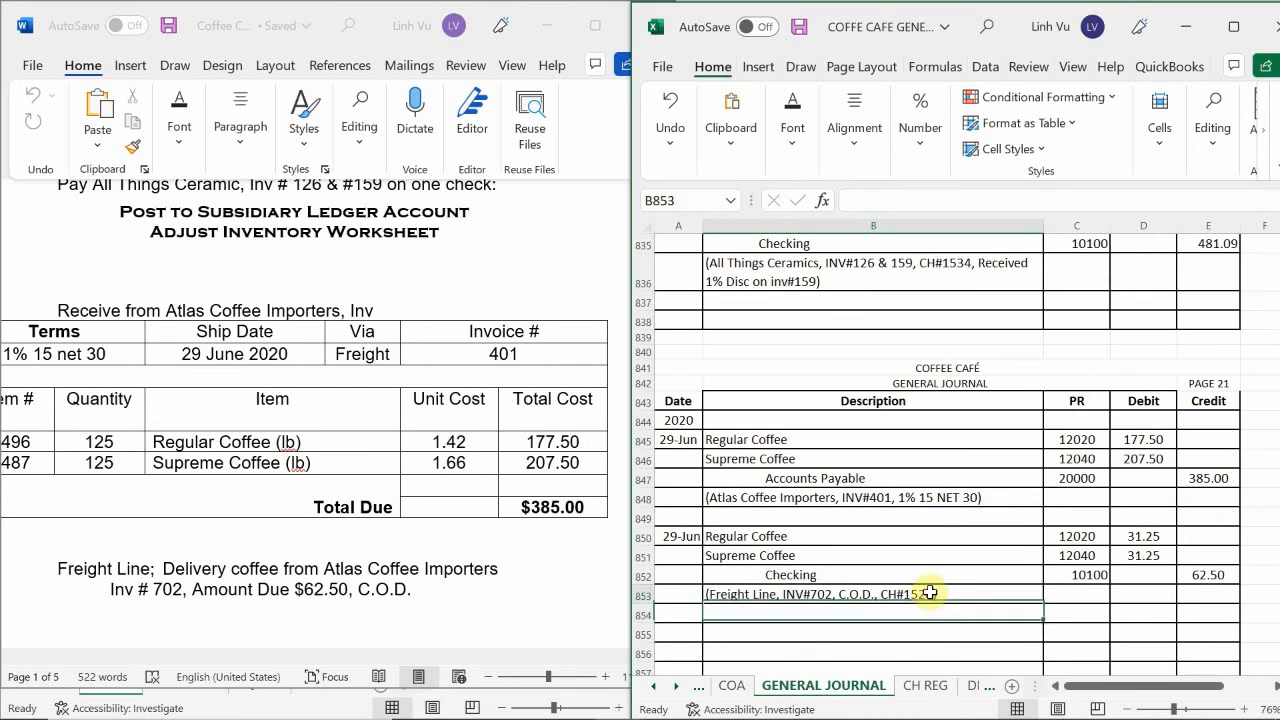
double_click(930, 593)
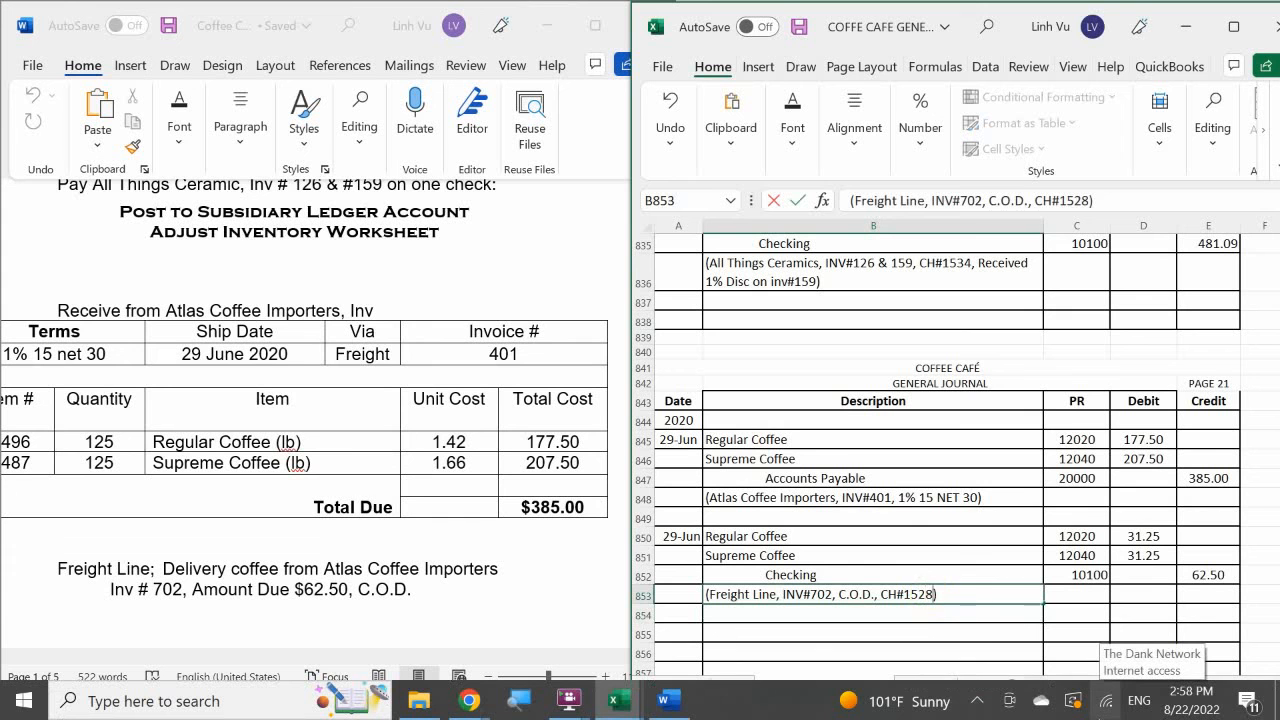
key(BackSpace)
text(35)
key(Return)
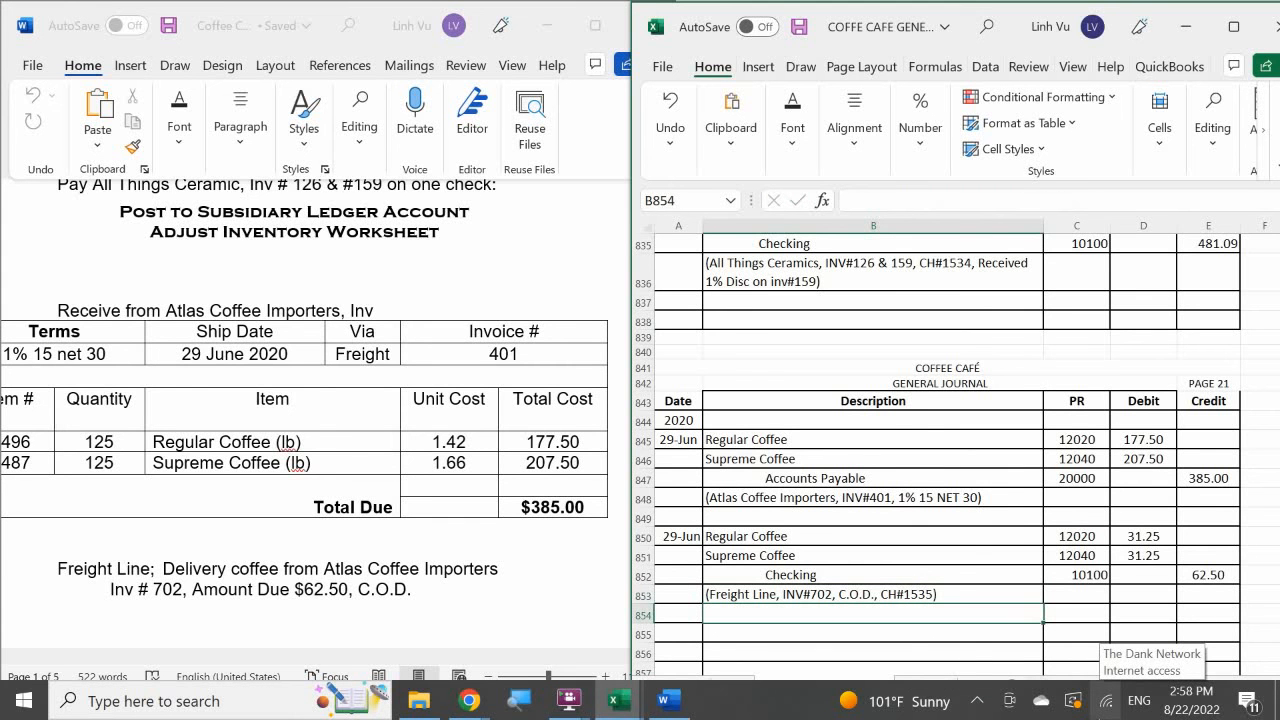
click(894, 513)
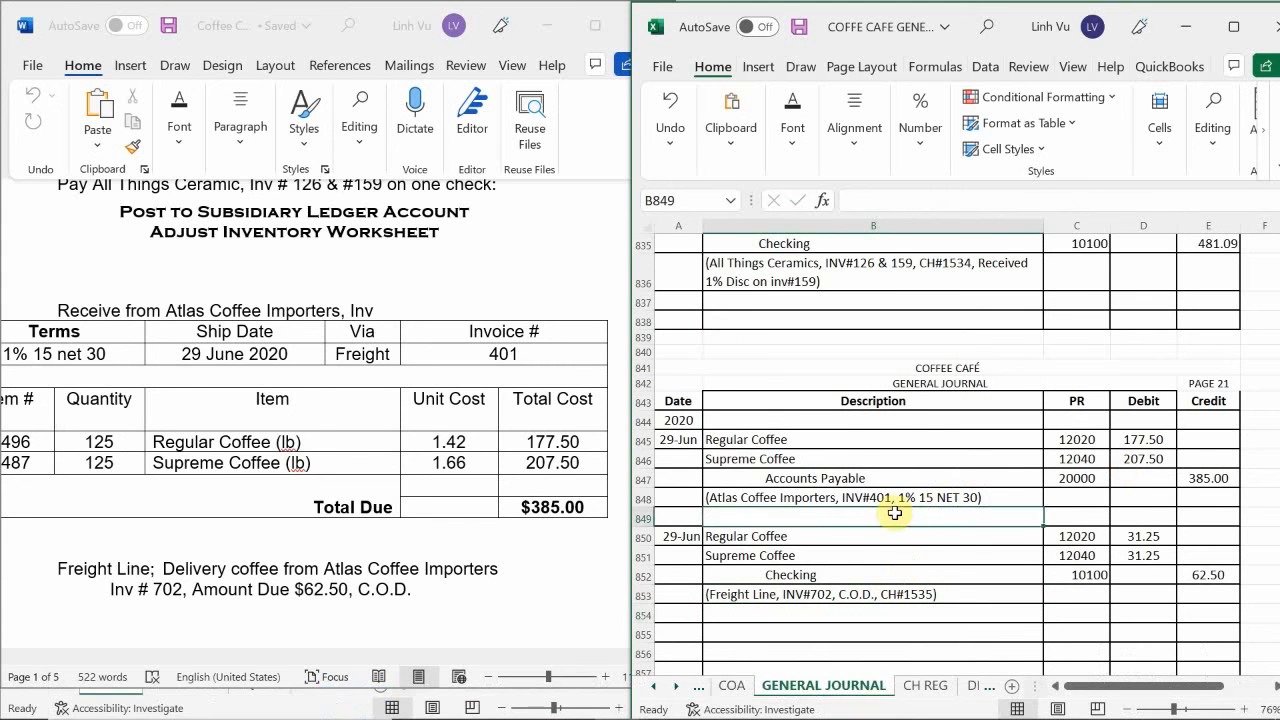
In the PO sheet, apply a date format to the empty Date Received cell H135 of the latest Atlas Coffee Importers order.
scroll(894, 513, down, 1)
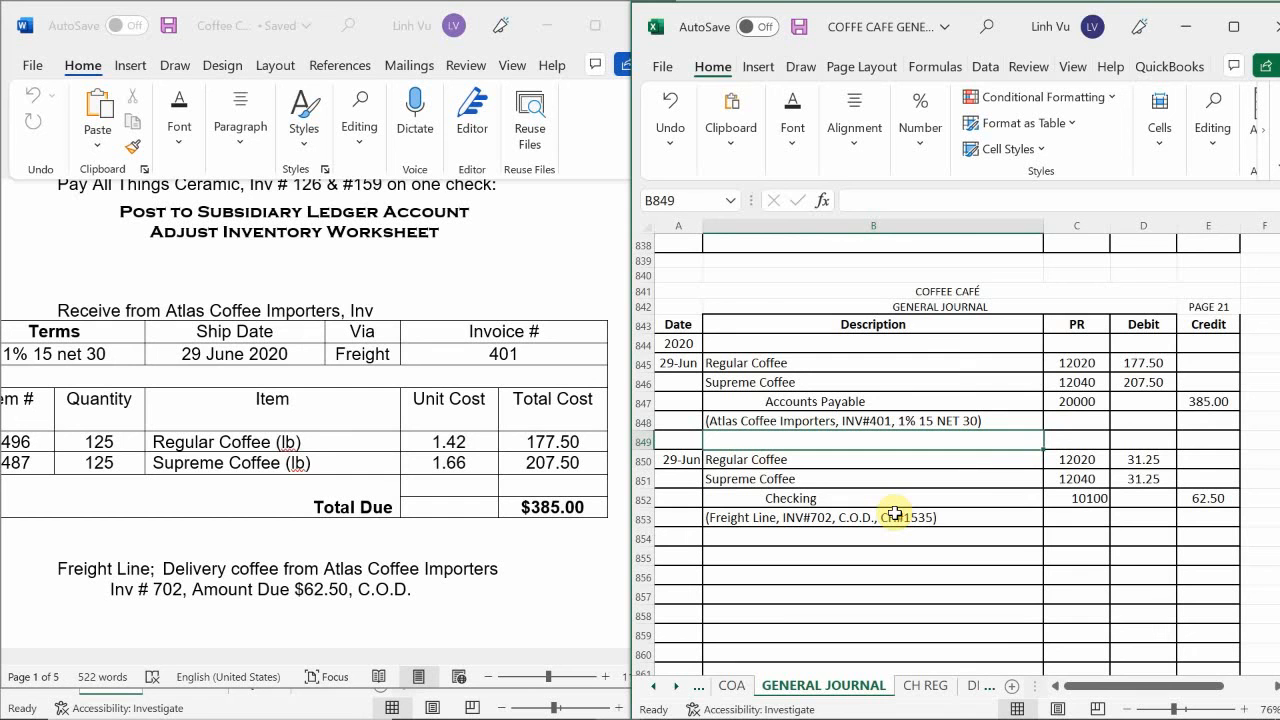
click(978, 687)
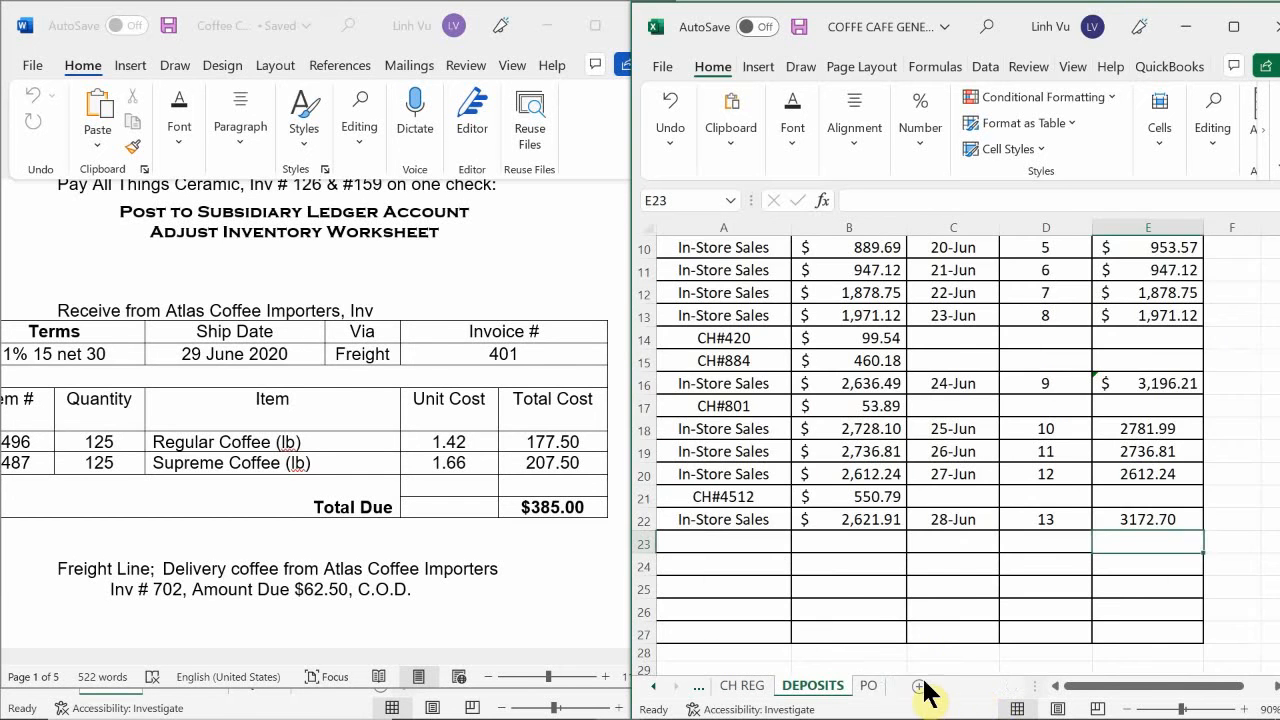
click(868, 687)
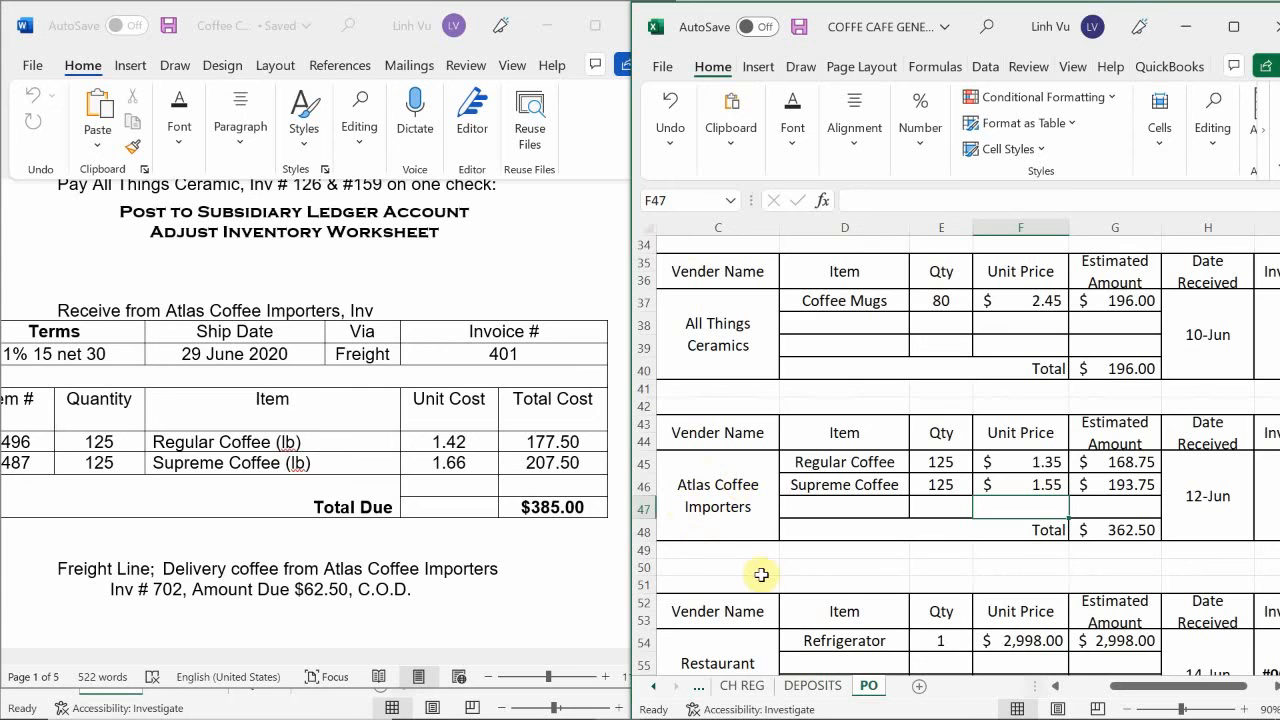
click(790, 545)
scroll(790, 543, down, 1)
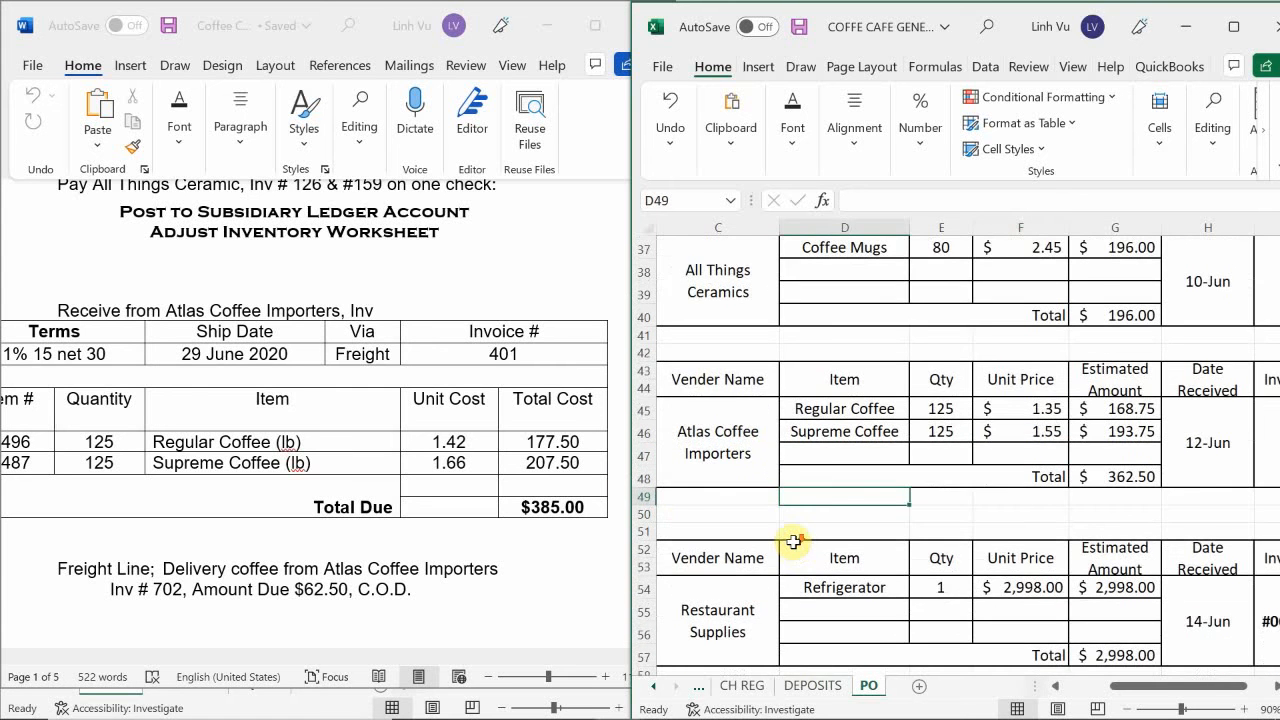
scroll(800, 542, down, 1)
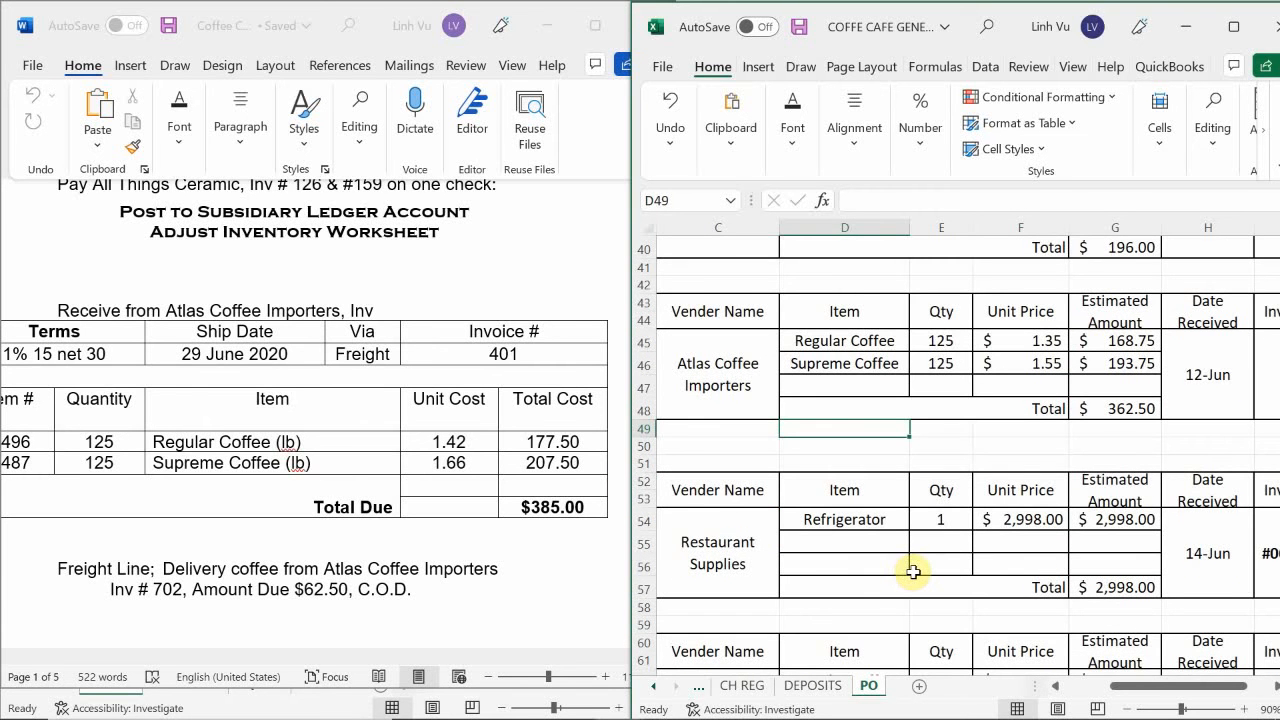
scroll(913, 571, down, 5)
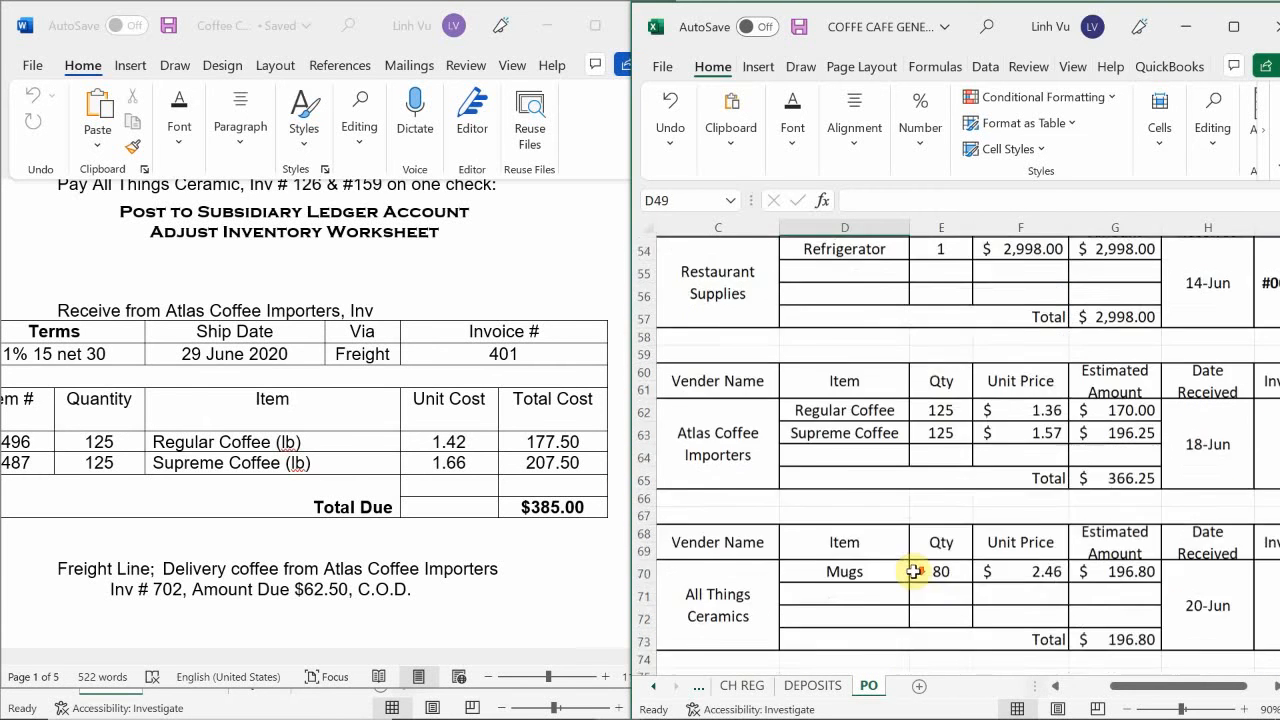
scroll(913, 571, down, 13)
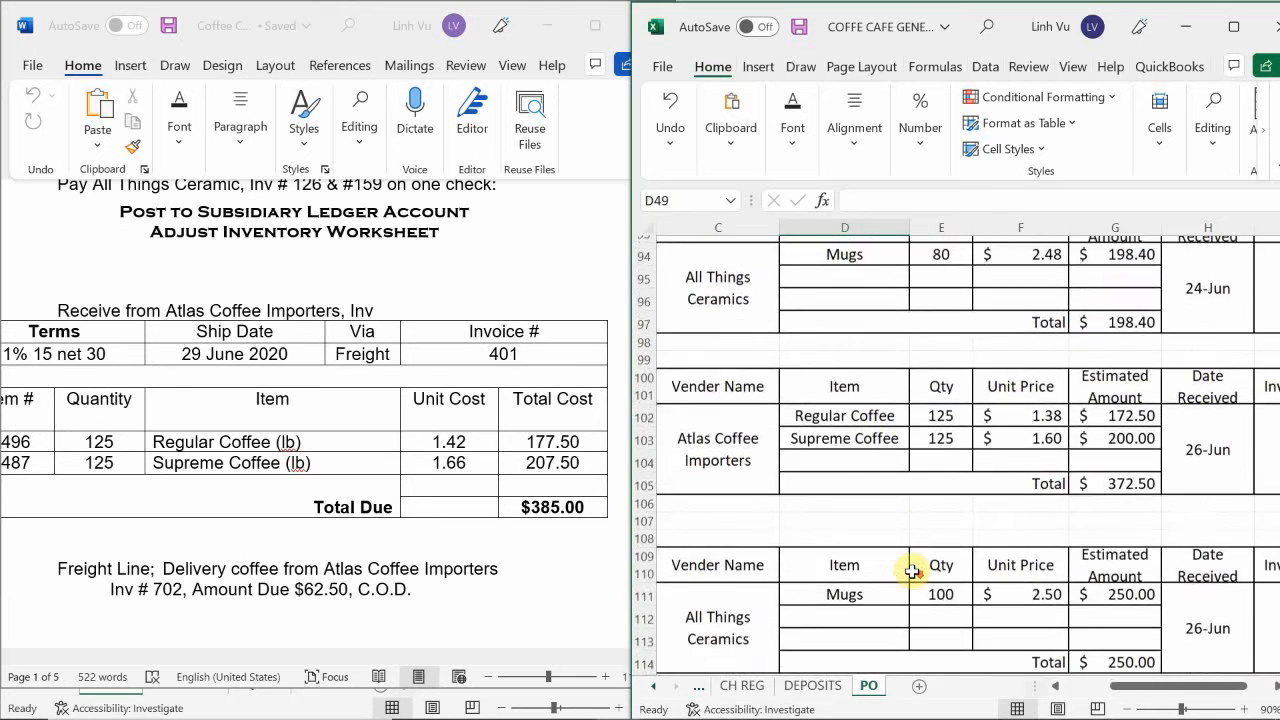
scroll(913, 571, down, 9)
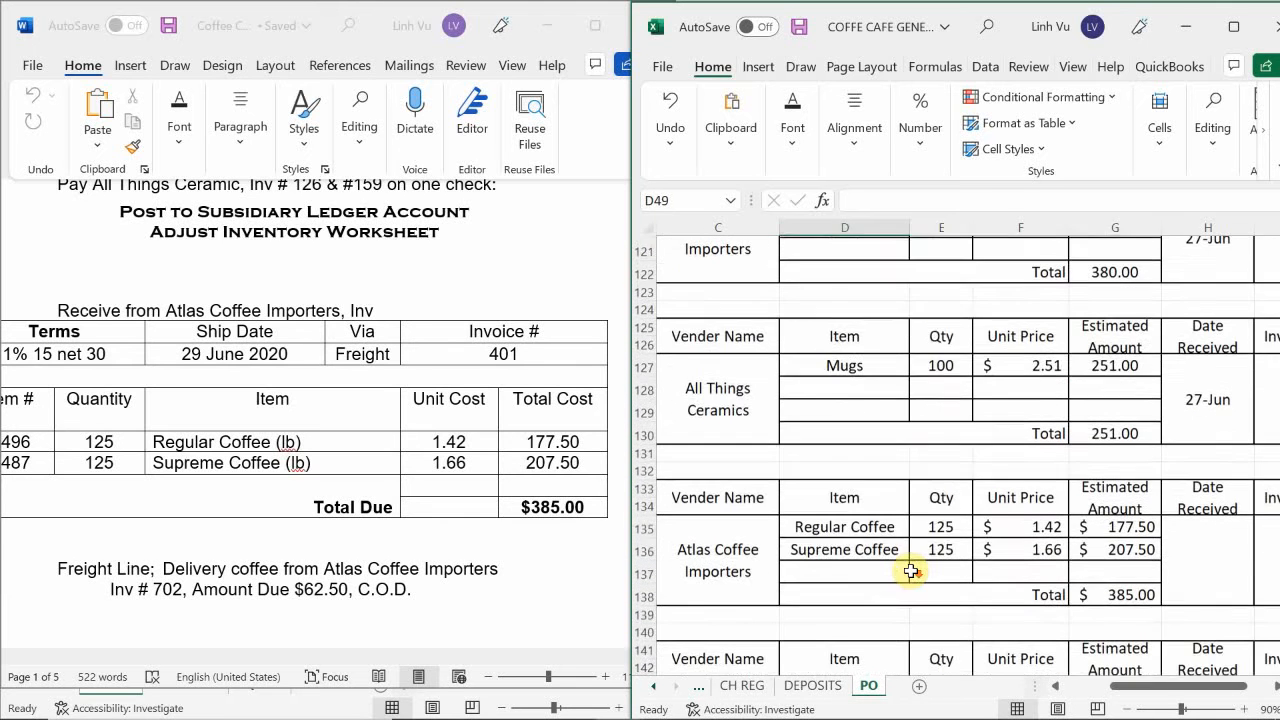
scroll(913, 571, down, 4)
scroll(913, 571, up, 2)
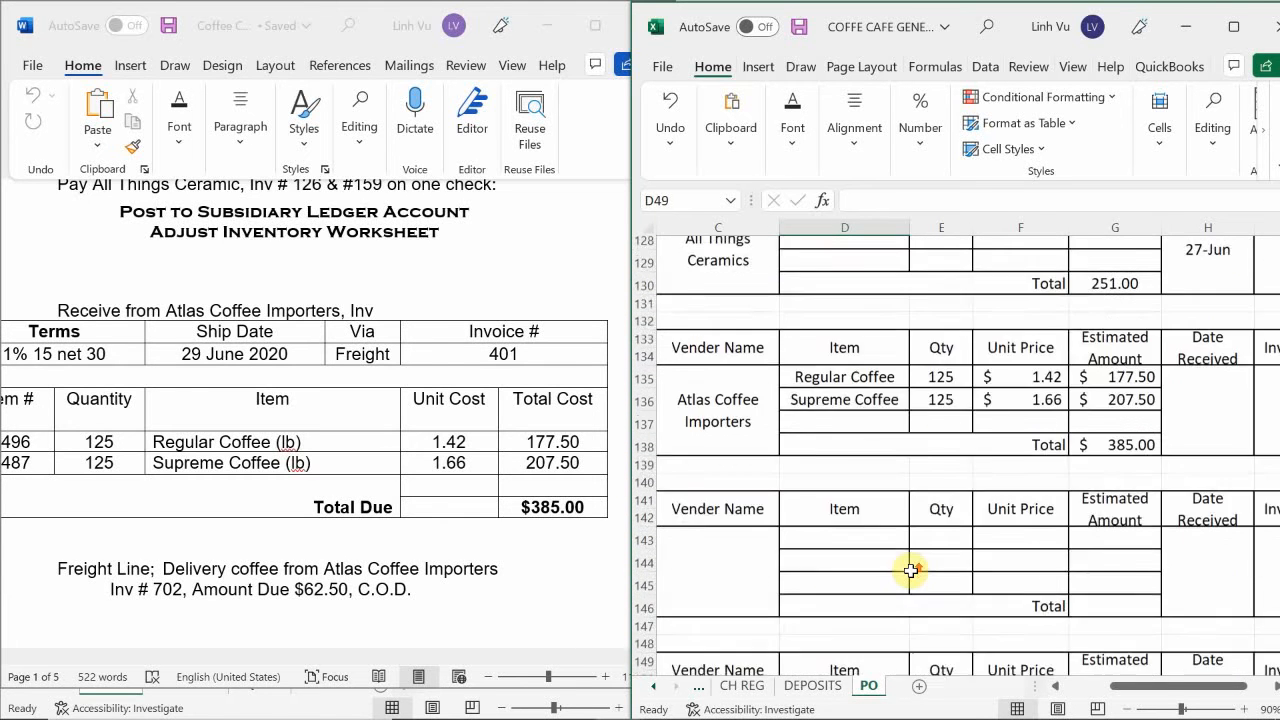
scroll(911, 571, up, 1)
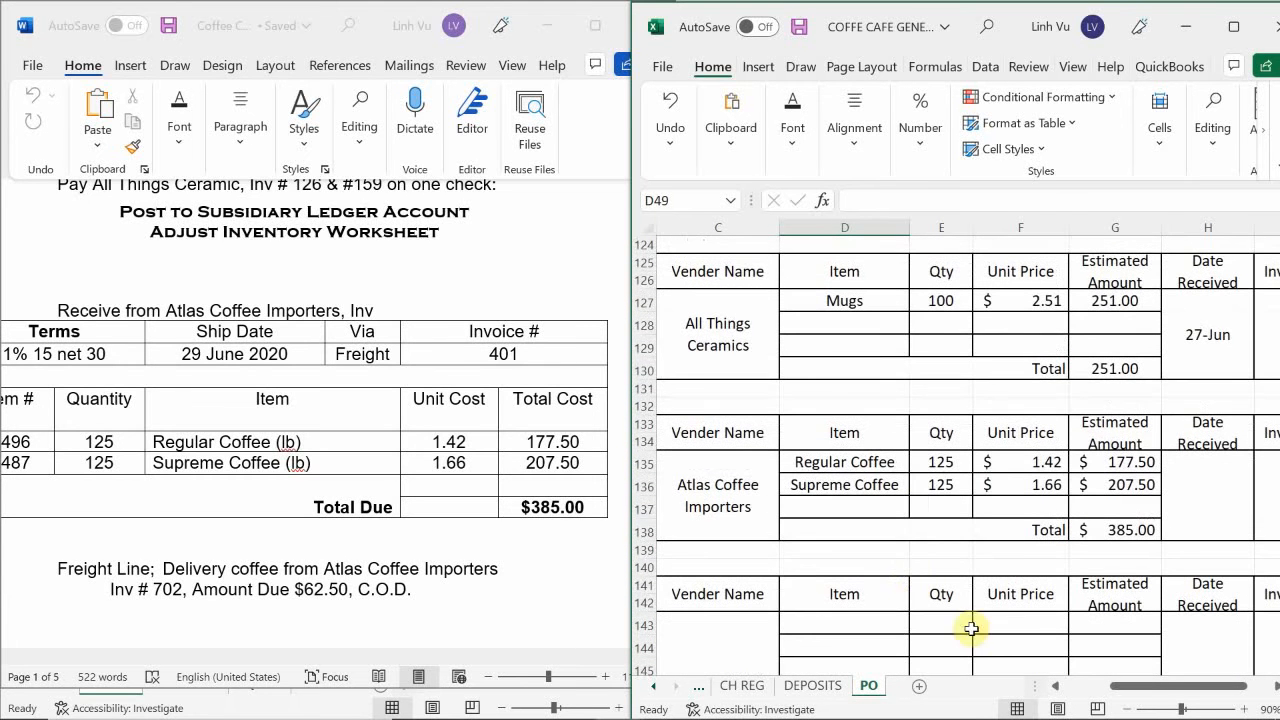
drag(1152, 697, 1186, 703)
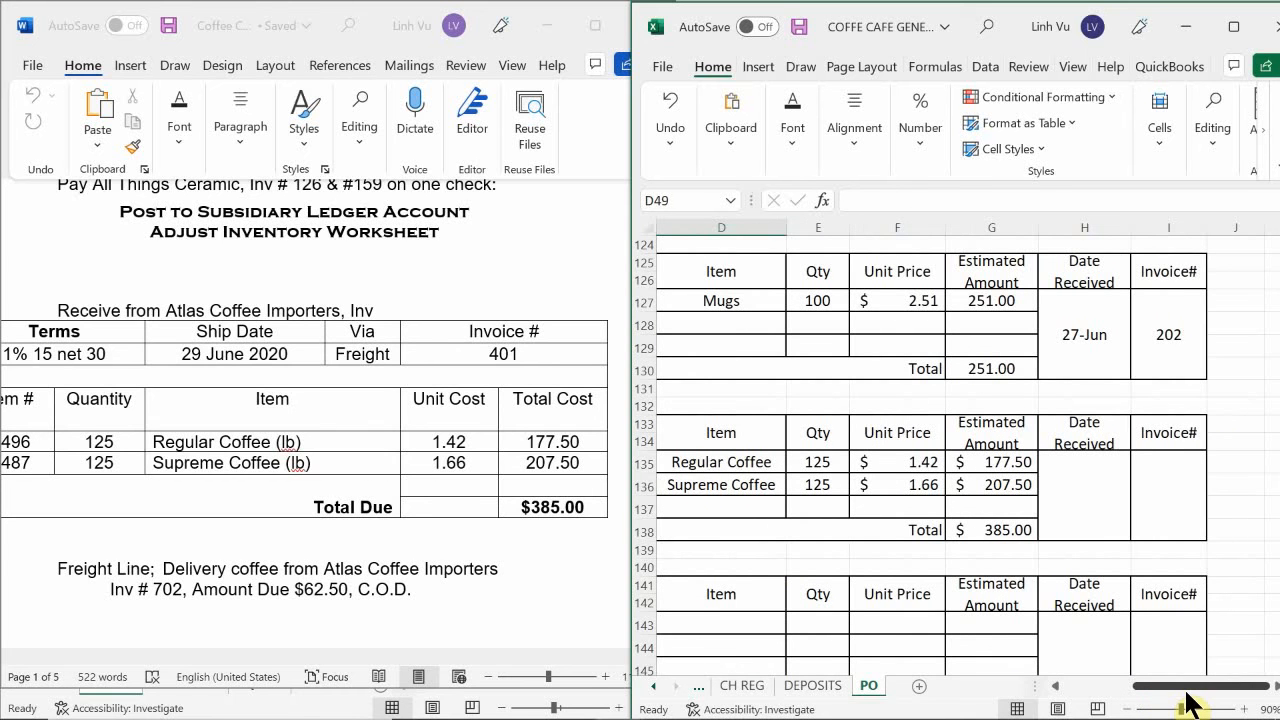
right_click(1097, 504)
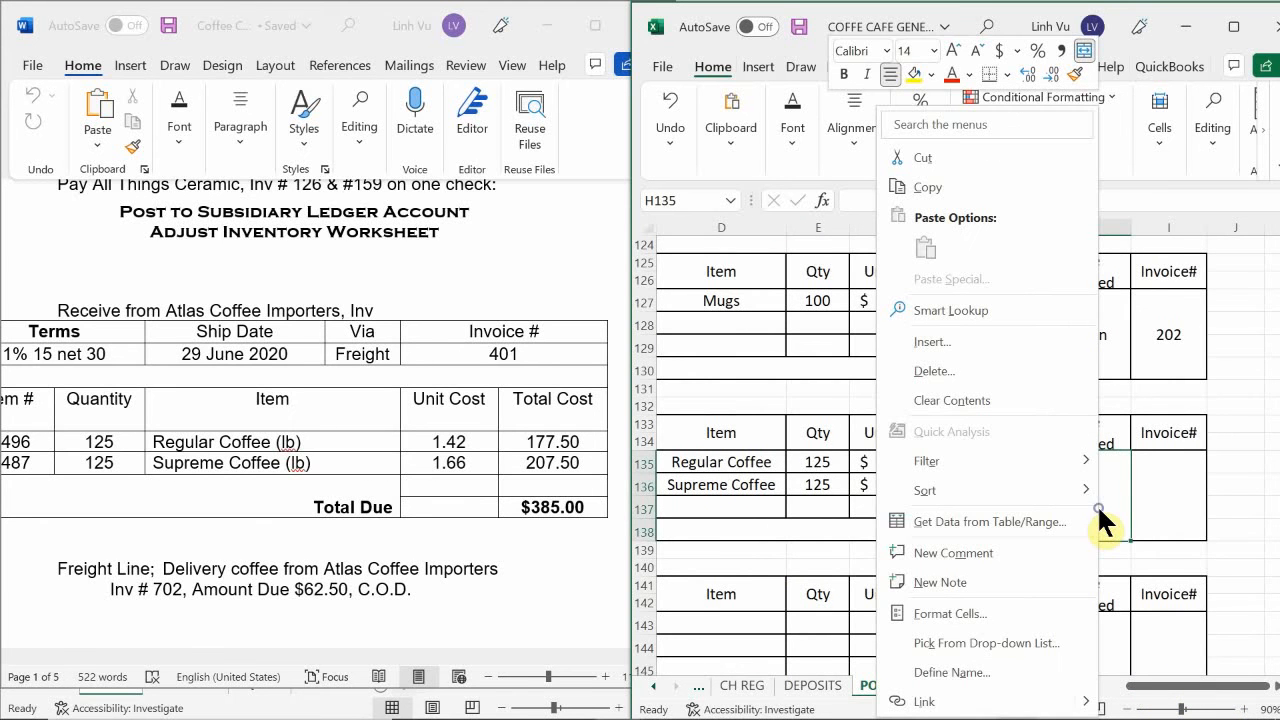
click(930, 614)
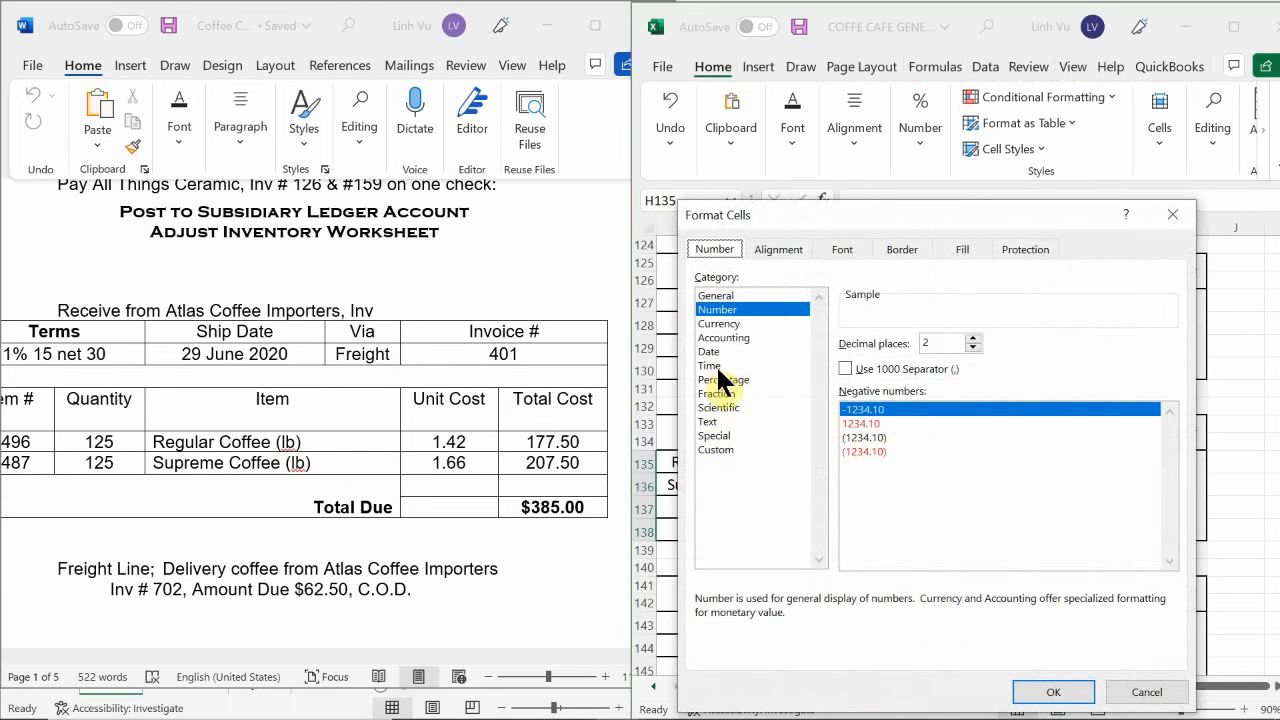
click(709, 348)
double_click(877, 443)
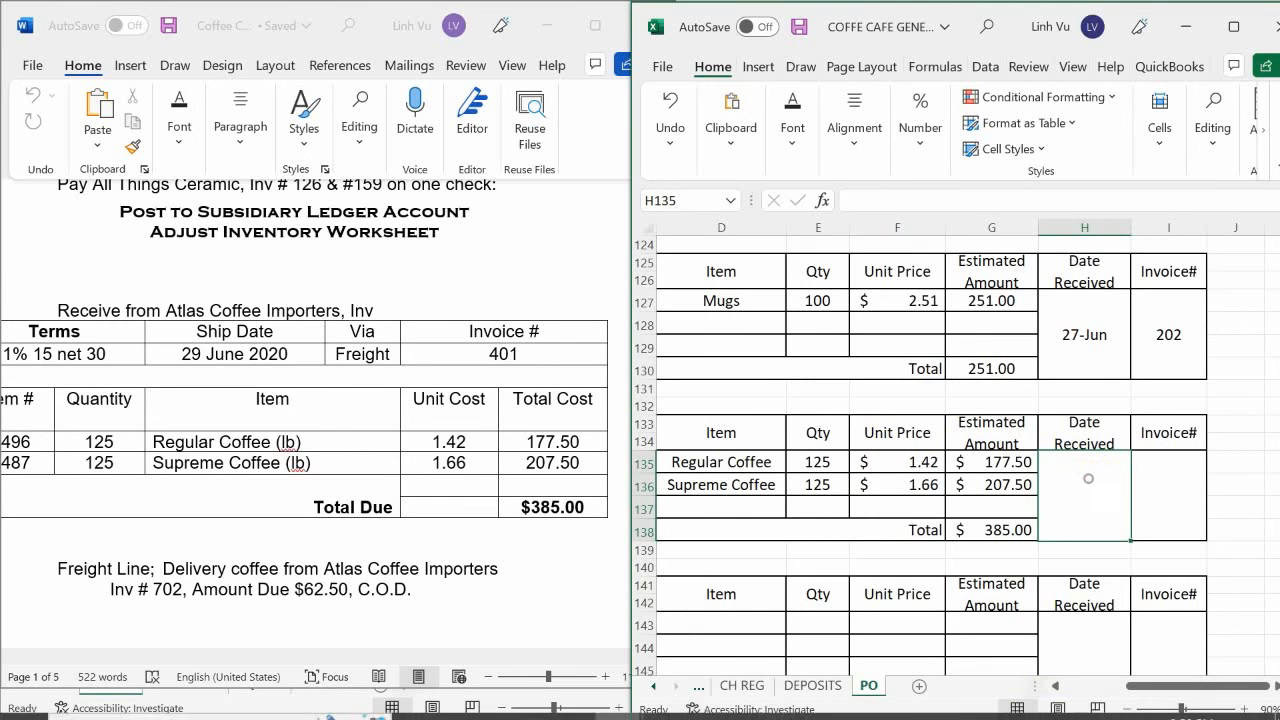
Enter 6/29 as the date received and 401 as the invoice number for the Atlas Coffee Importers order.
text(6/29)
key(Return)
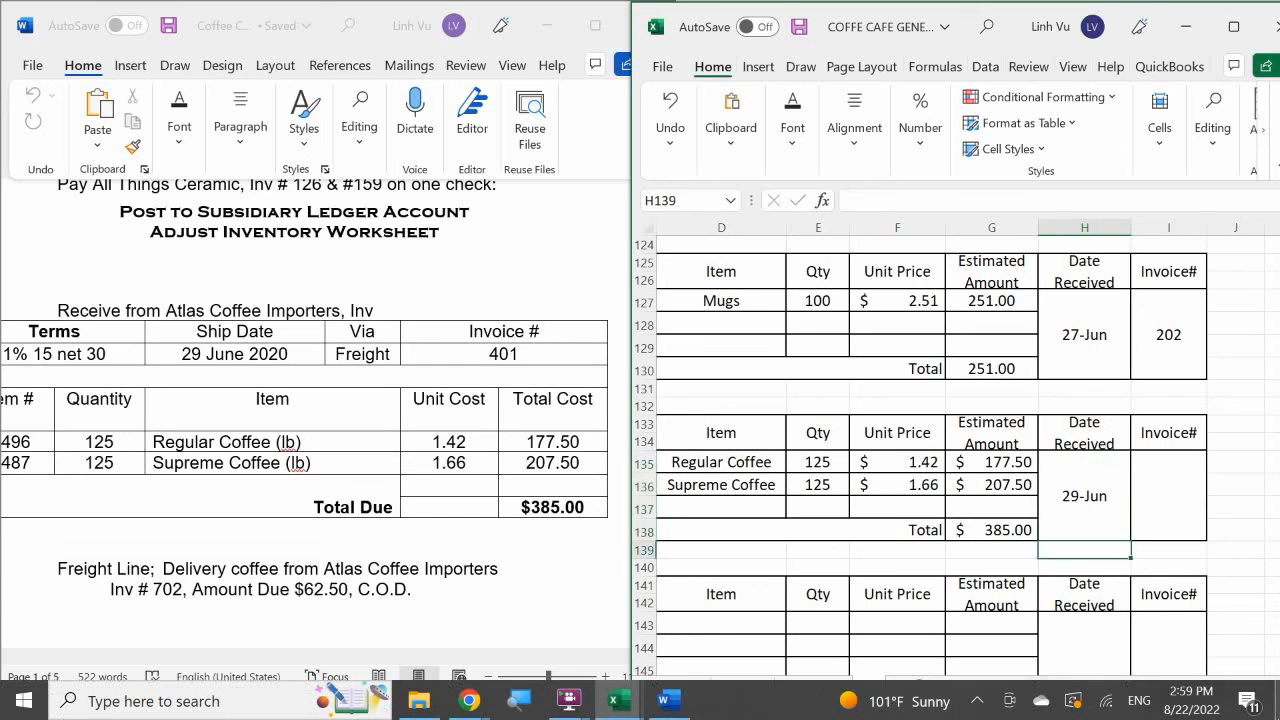
key(Right)
key(Up)
text(401)
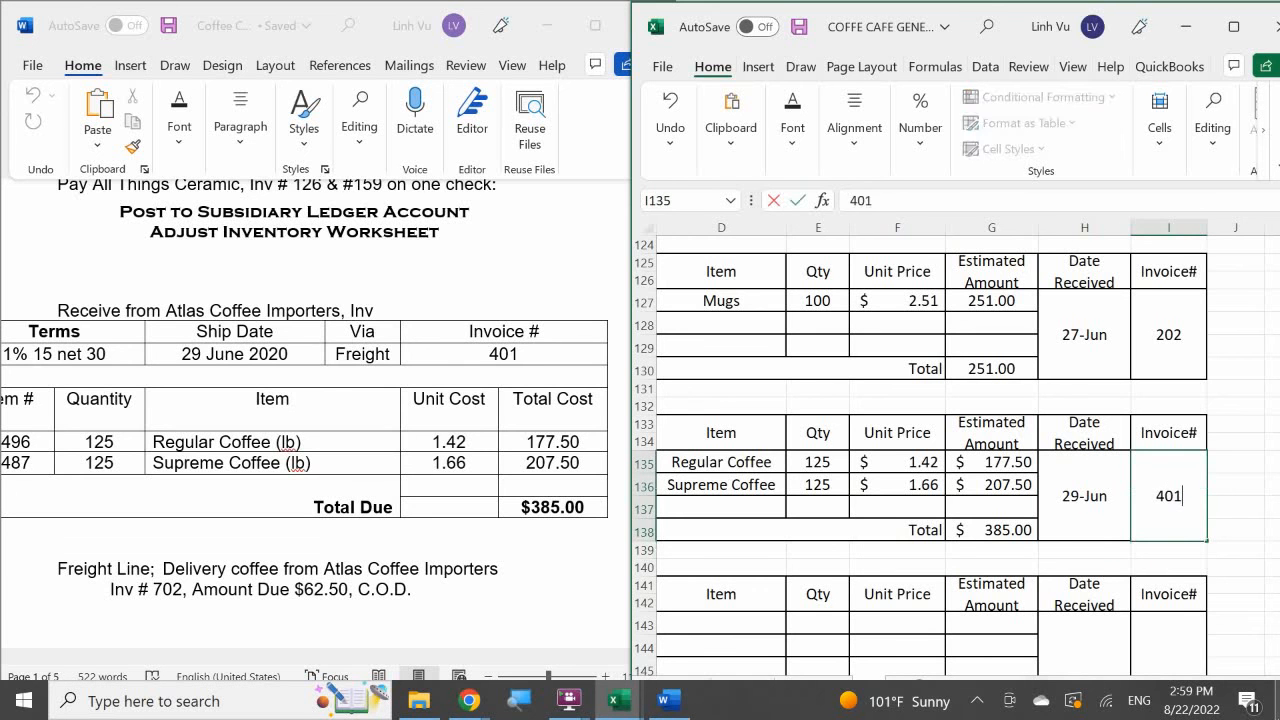
key(Return)
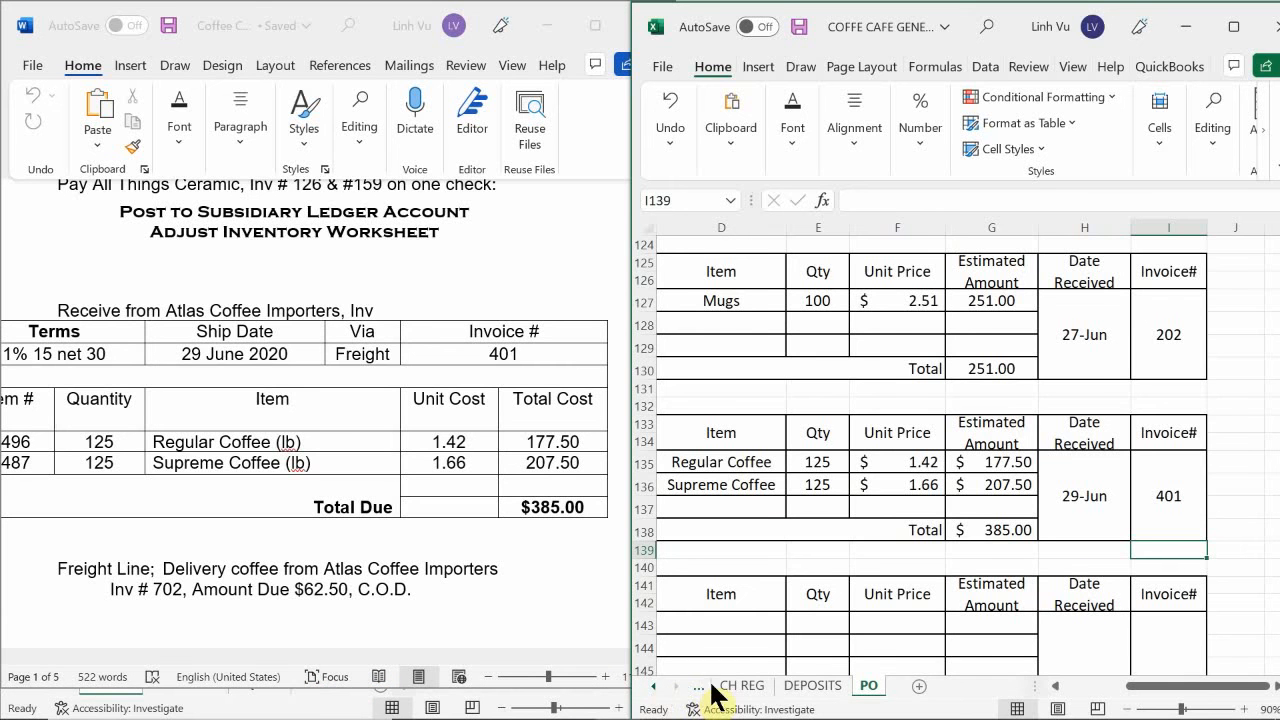
Return to the GENERAL JOURNAL sheet and its 29 June Atlas Coffee and Freight Line entries on page 21.
click(800, 686)
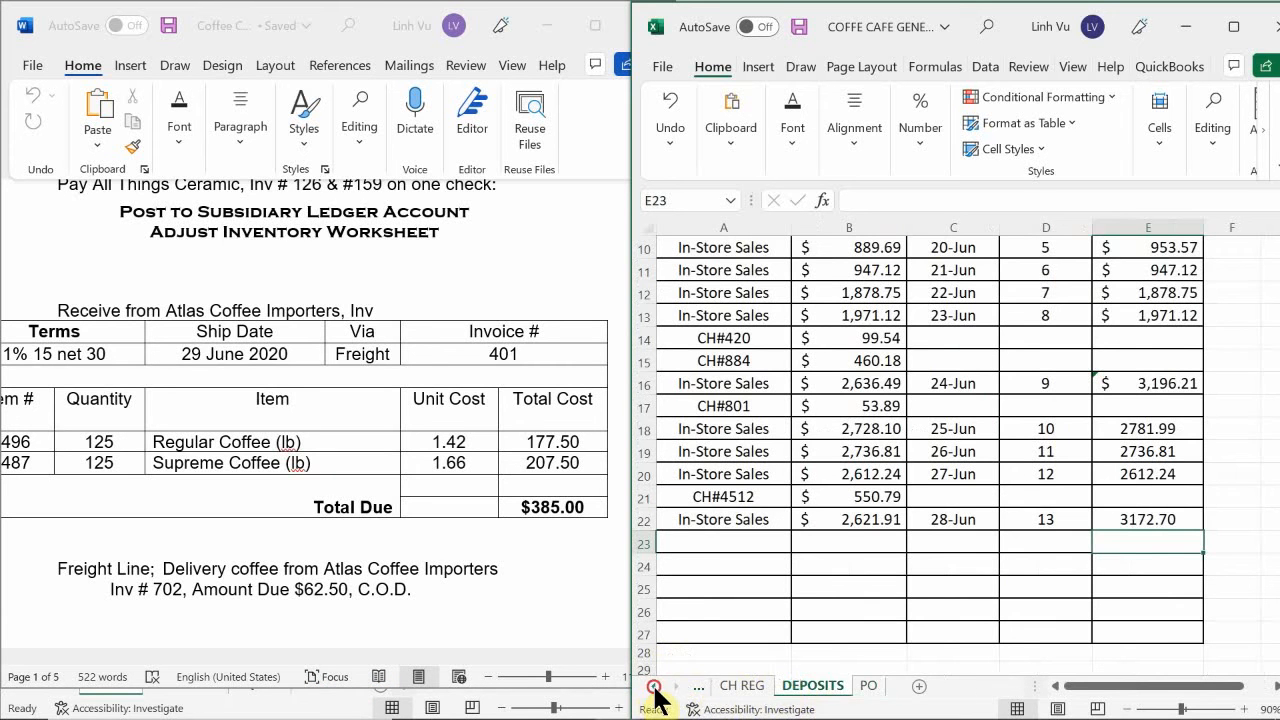
click(653, 686)
click(765, 692)
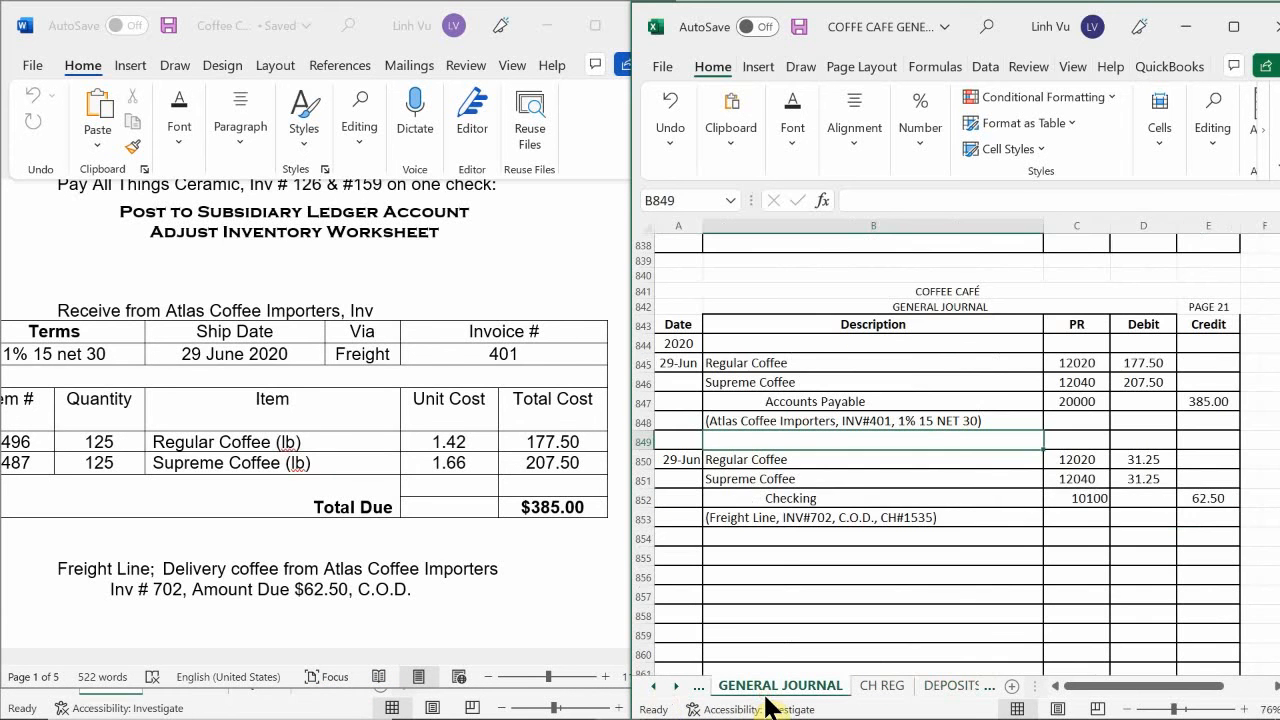
click(768, 558)
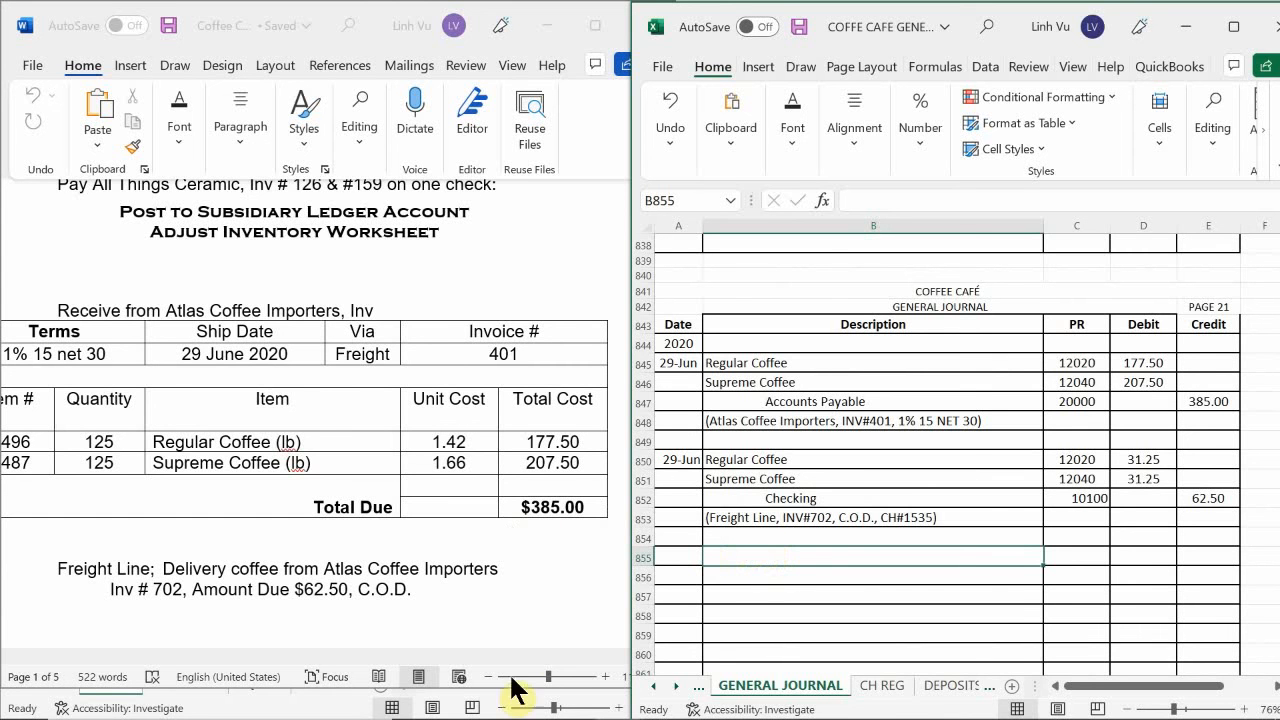
Switch to the general ledger workbook and locate the first empty row of the Regular Coffee account (12020) in the ASSETS sheet.
mouse_move(517, 718)
click(618, 700)
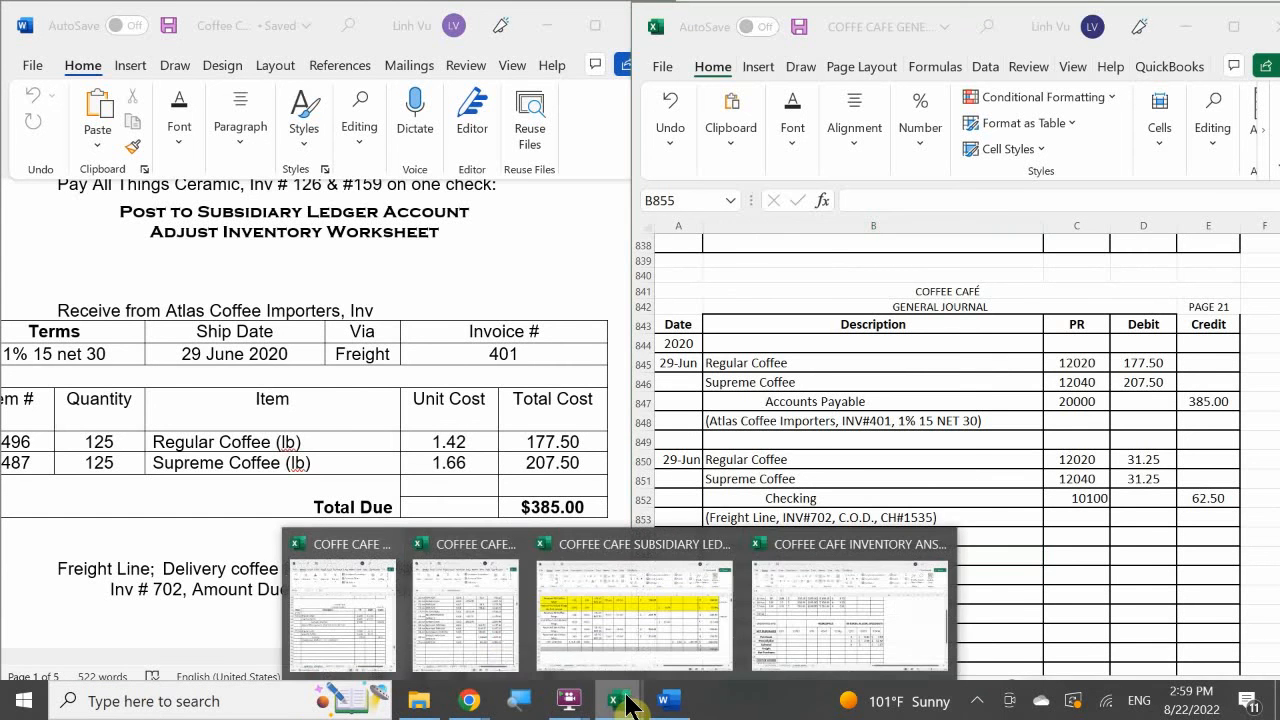
click(500, 633)
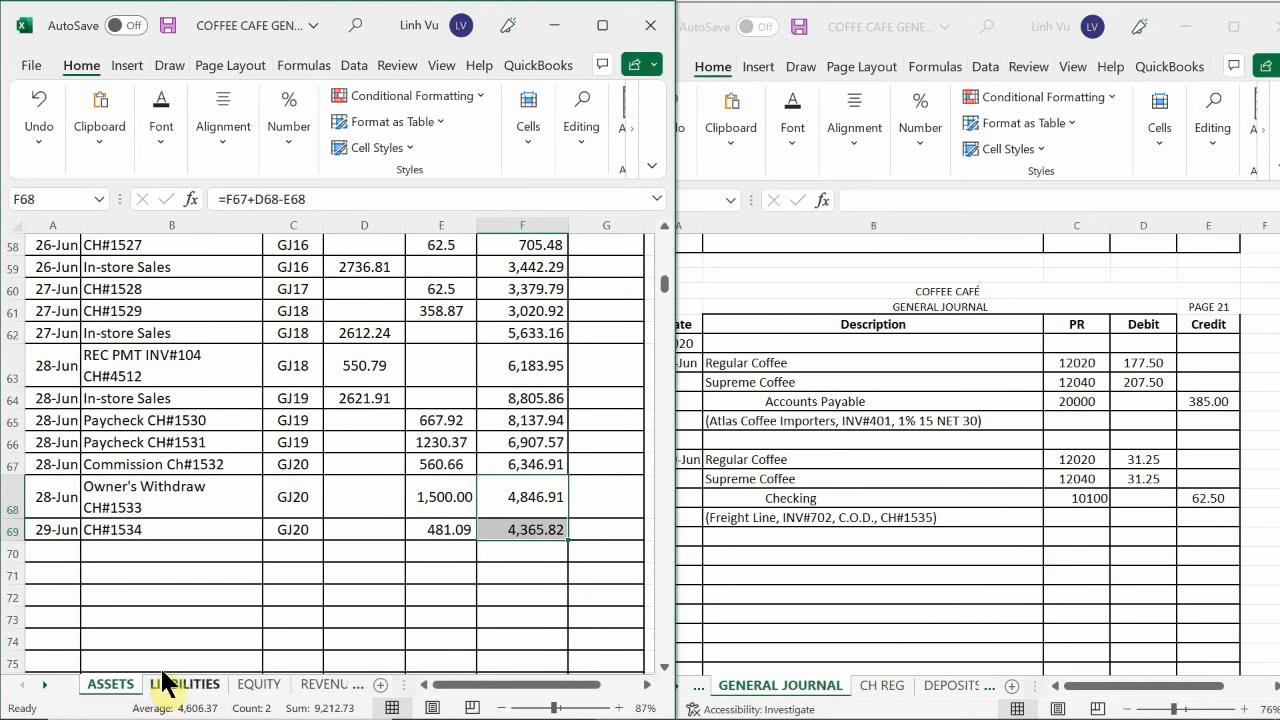
click(104, 604)
scroll(108, 608, down, 14)
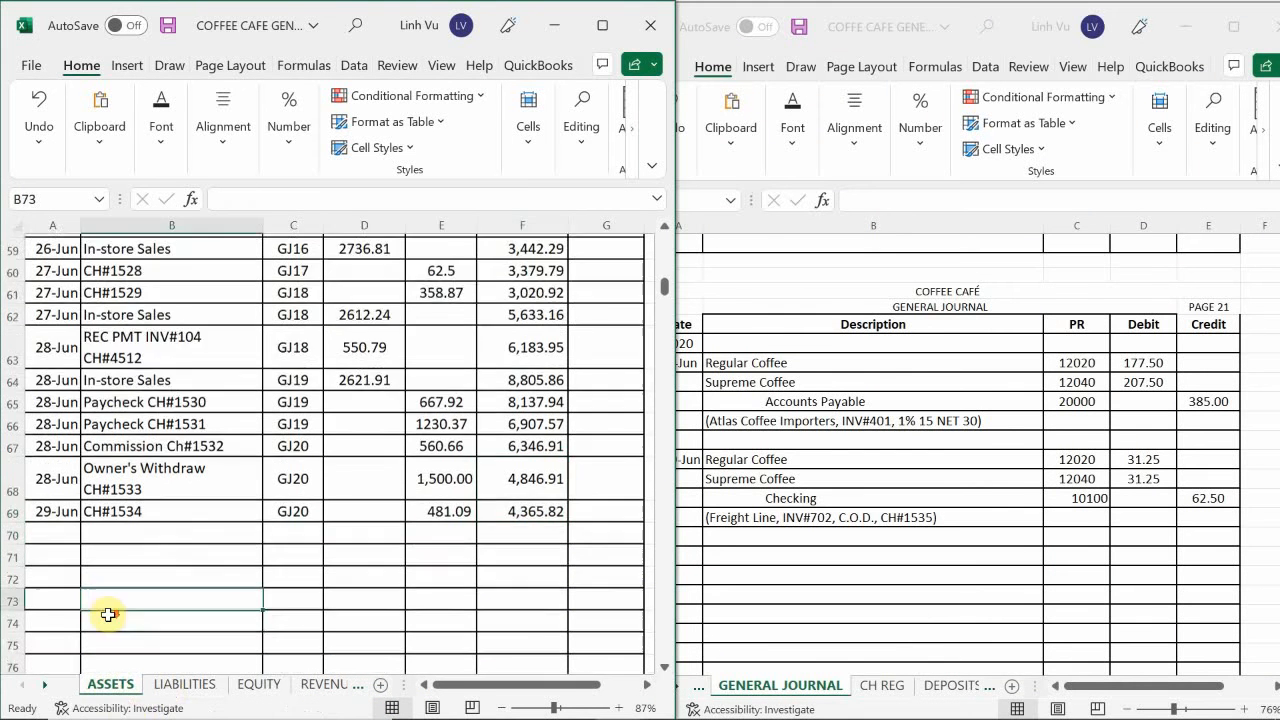
scroll(110, 606, up, 3)
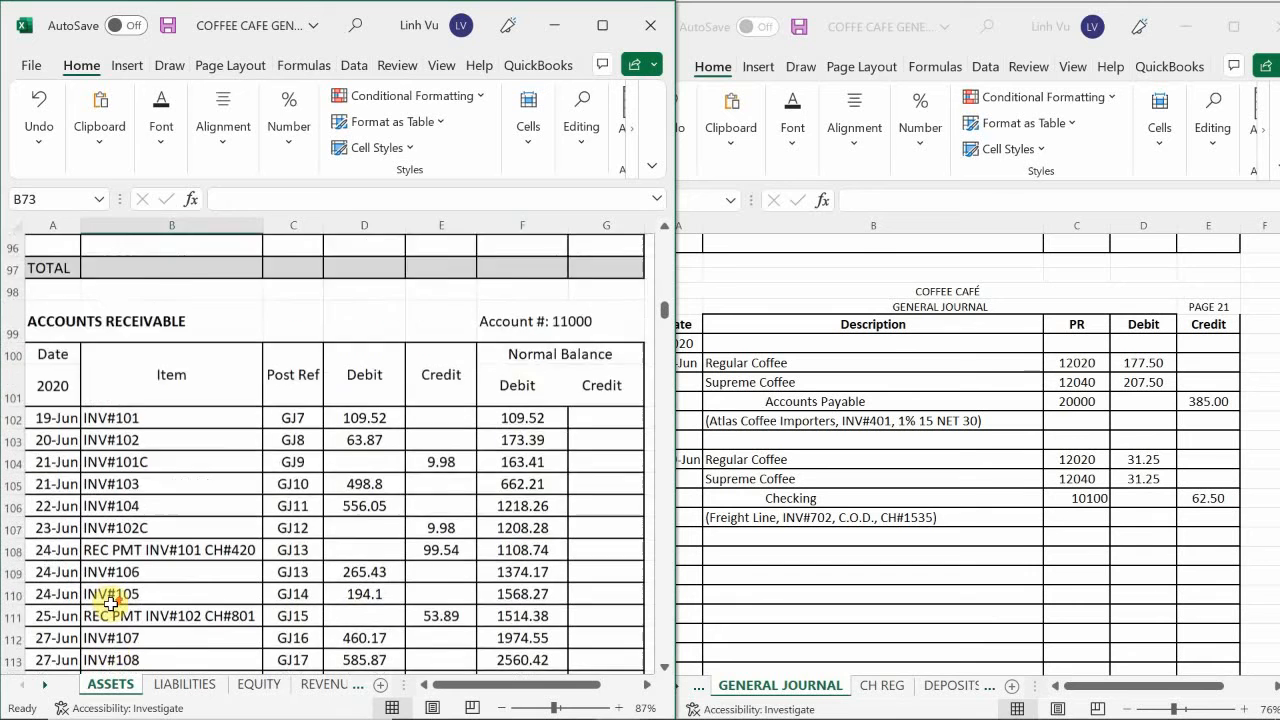
scroll(110, 606, down, 15)
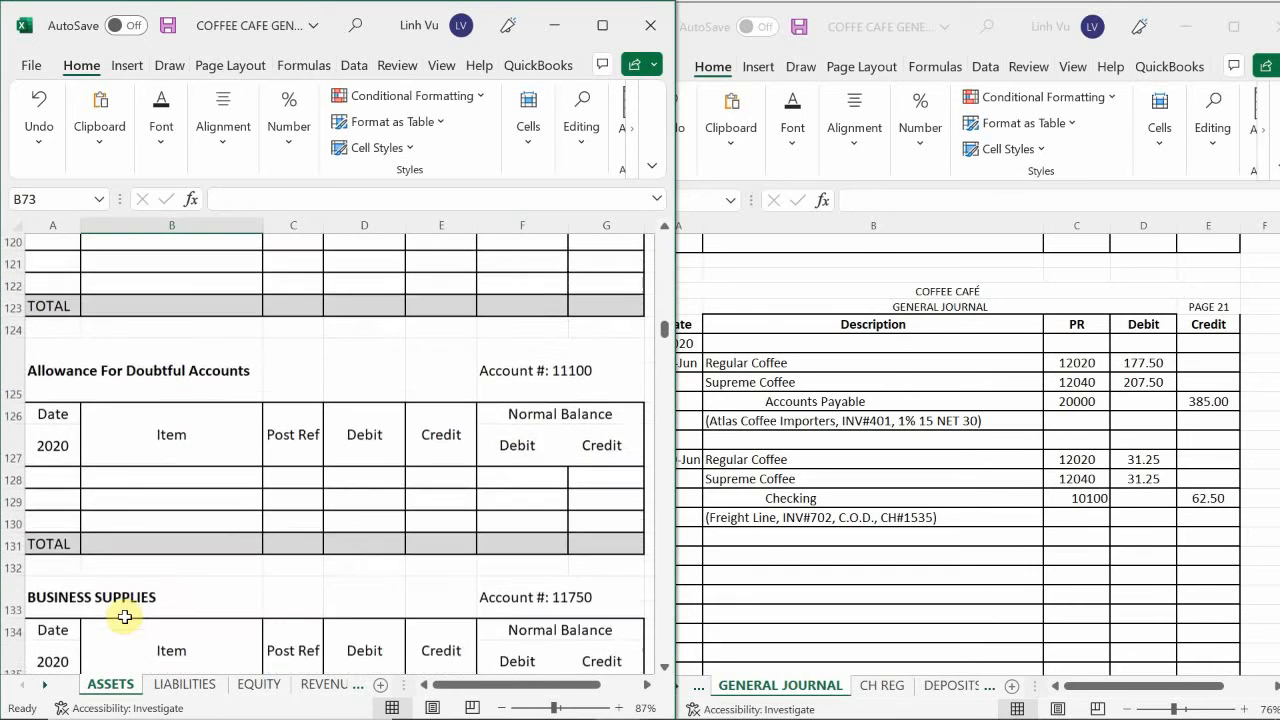
scroll(133, 617, down, 11)
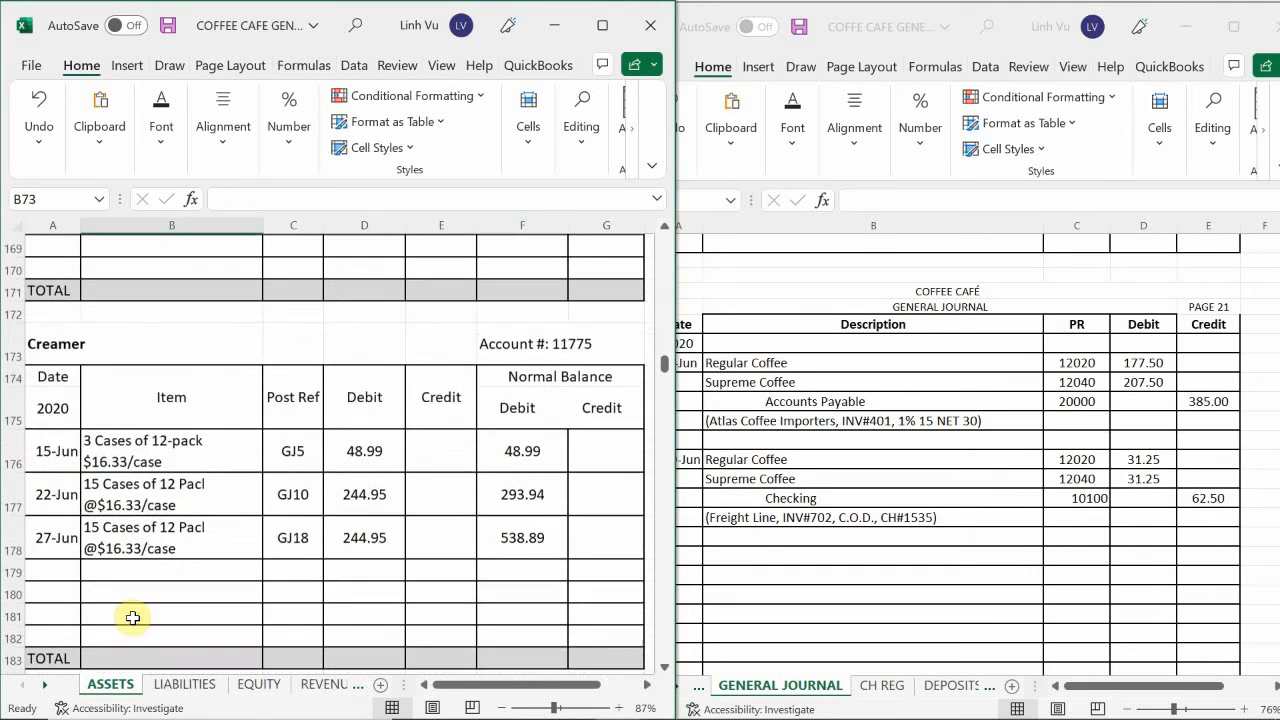
scroll(135, 617, down, 7)
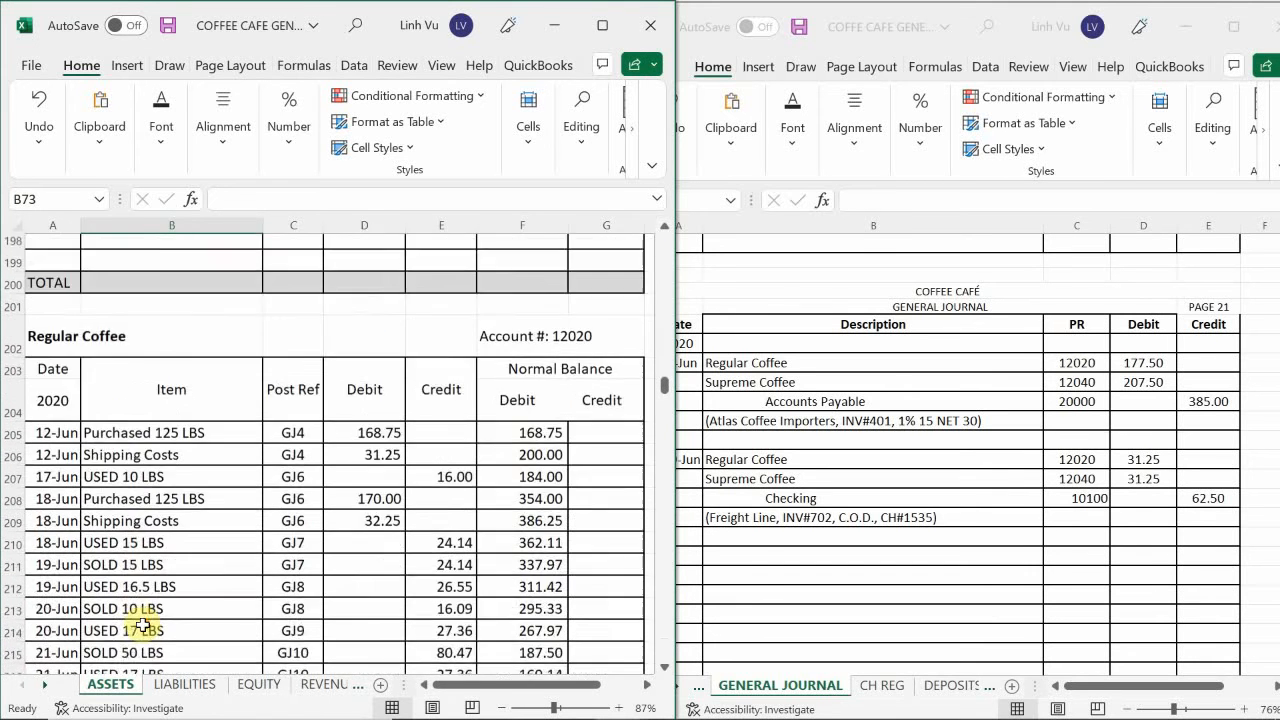
scroll(143, 624, up, 1)
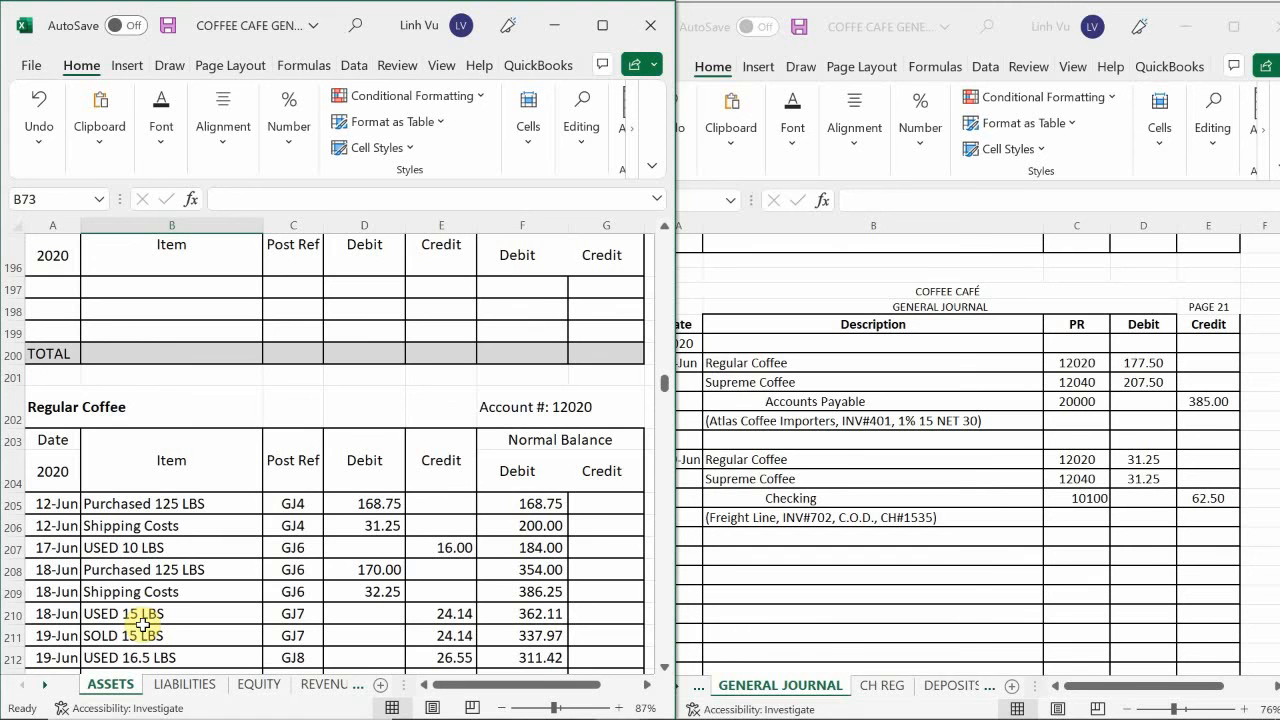
scroll(145, 624, down, 7)
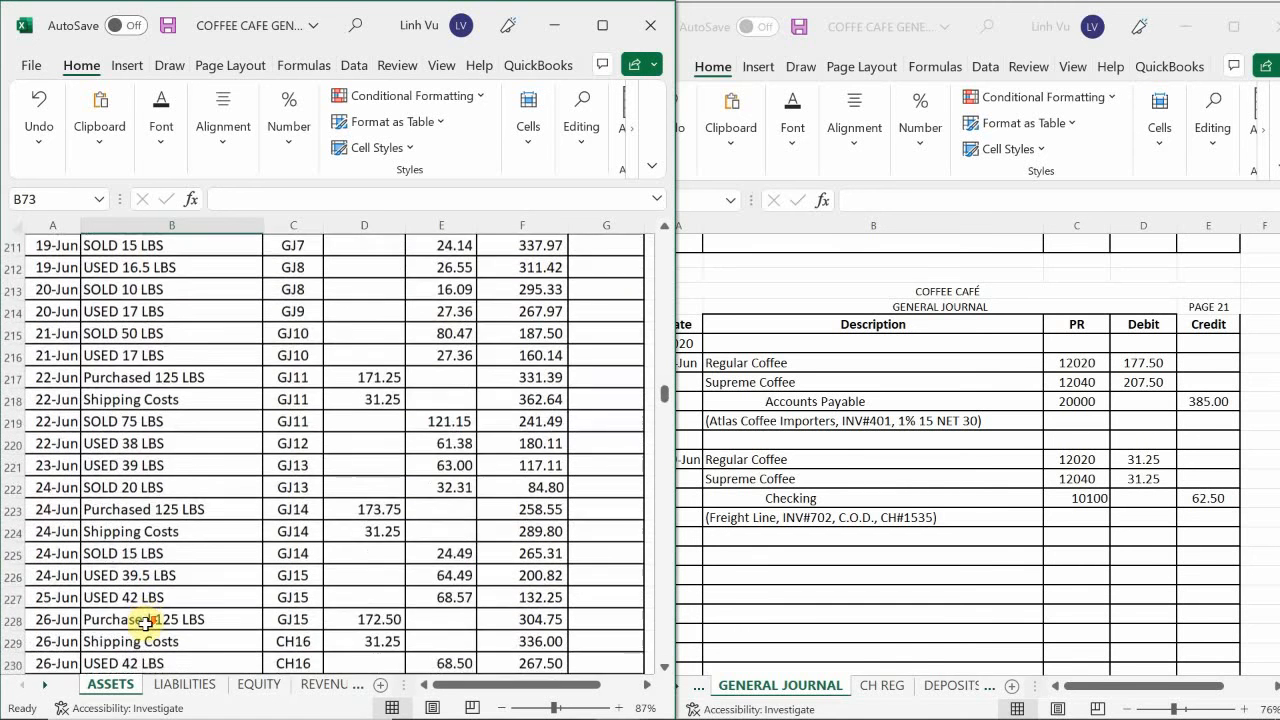
scroll(145, 624, down, 4)
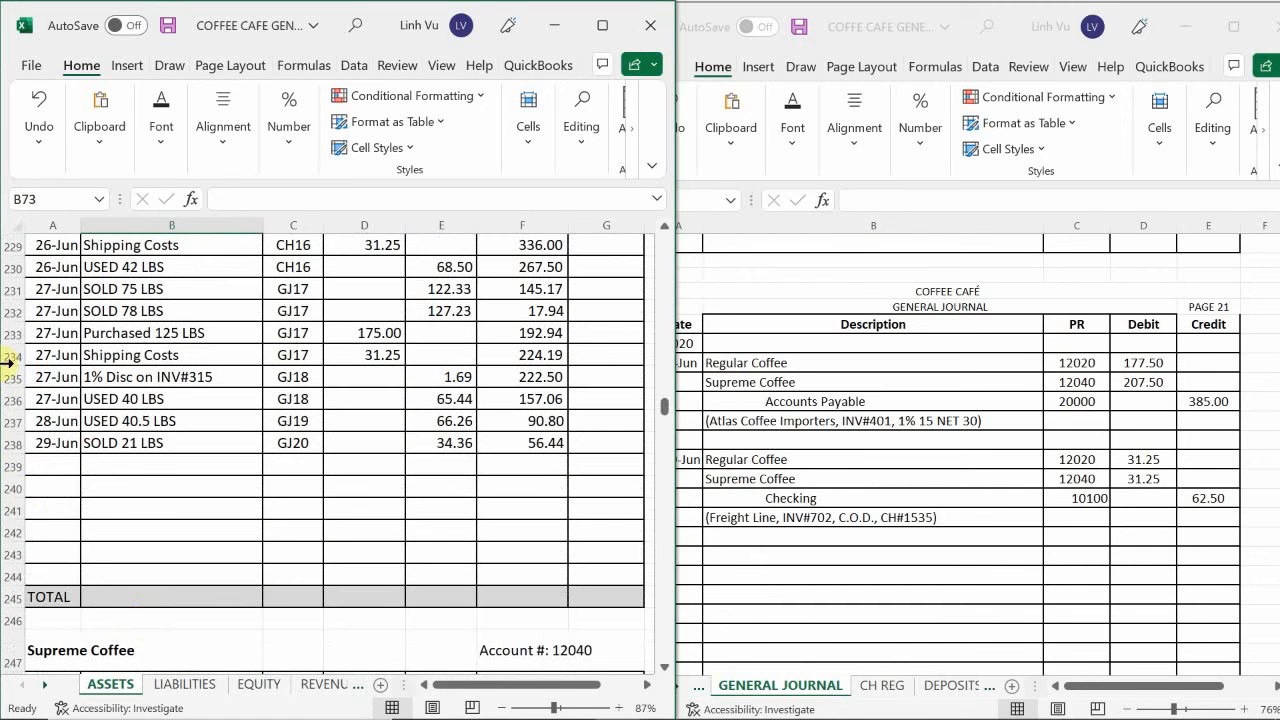
Enter the date 6/29 in the two next Regular Coffee ledger rows, cells A239 and A240.
click(62, 465)
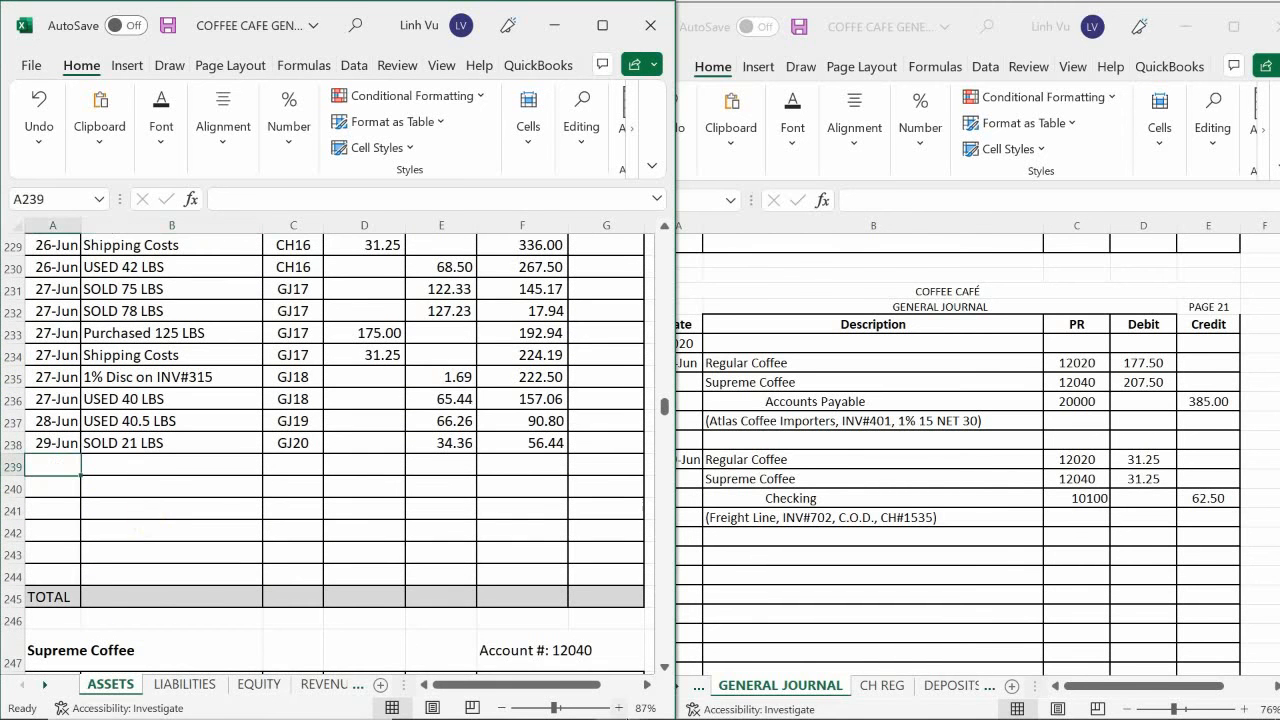
text(6/29)
key(Return)
text(6)
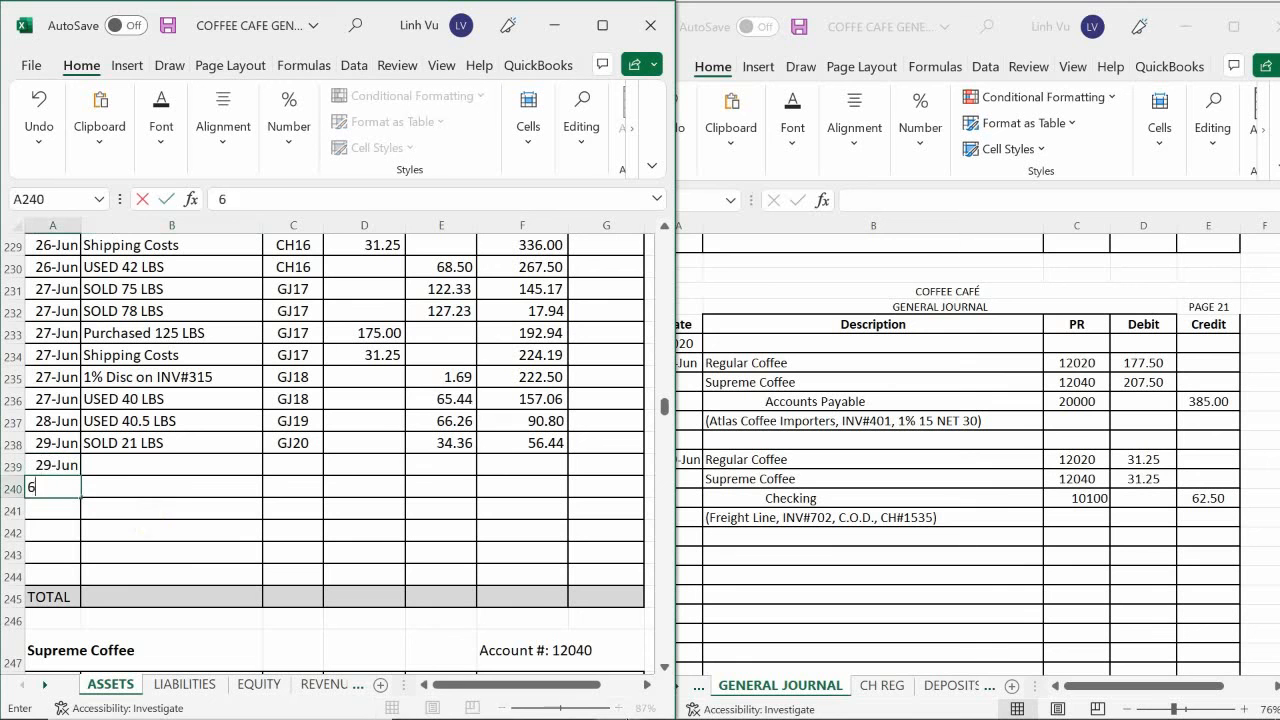
text(/29)
key(Return)
Fill item cell B239 with a formula that references the 27 June "Purchased 125 LBS" description of Regular Coffee.
key(Right)
key(Up)
key(Up)
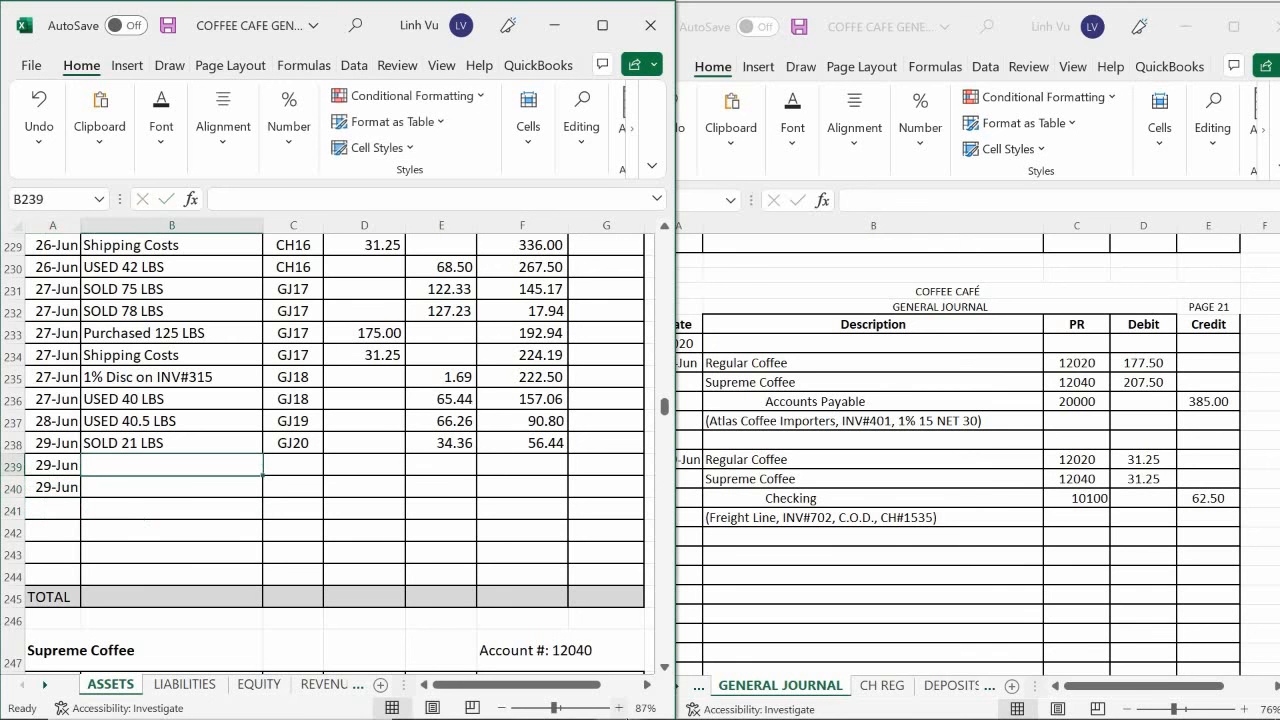
text(=)
key(Up)
key(Up)
key(Up)
key(Up)
key(Up)
key(Up)
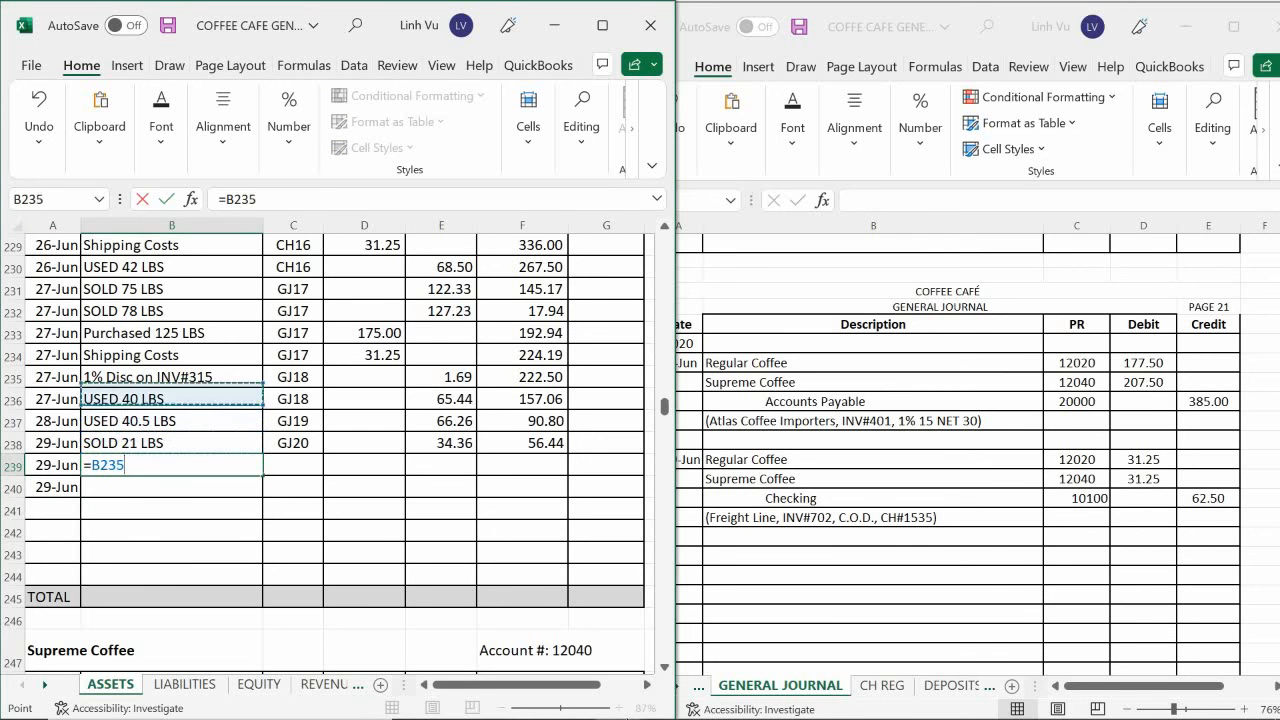
key(Return)
Fill item cell B240 with a formula that references the 27 June "Shipping Costs" description of Regular Coffee.
text(=)
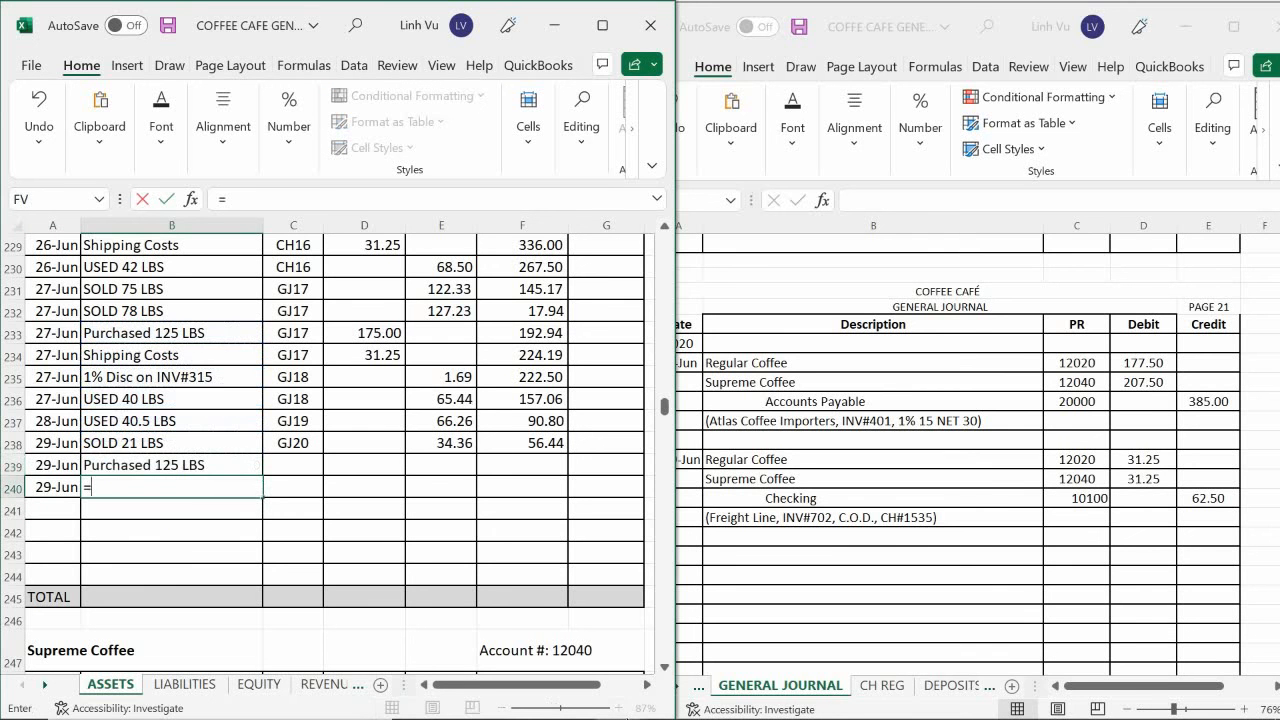
key(Up)
key(Up)
key(Up)
Enter GJ21 as the post reference in C239 and reference that cell for the shipping costs row in C240.
key(Up)
key(Up)
key(Up)
key(Return)
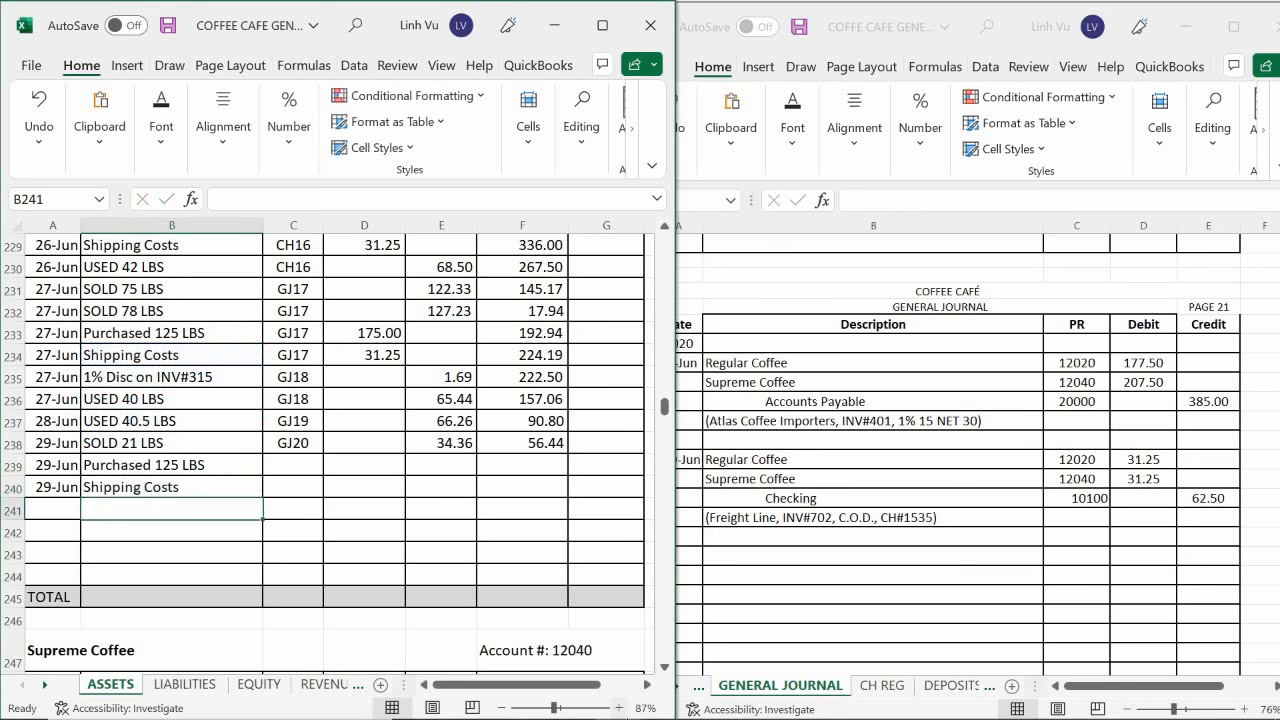
key(Up)
key(Right)
key(Up)
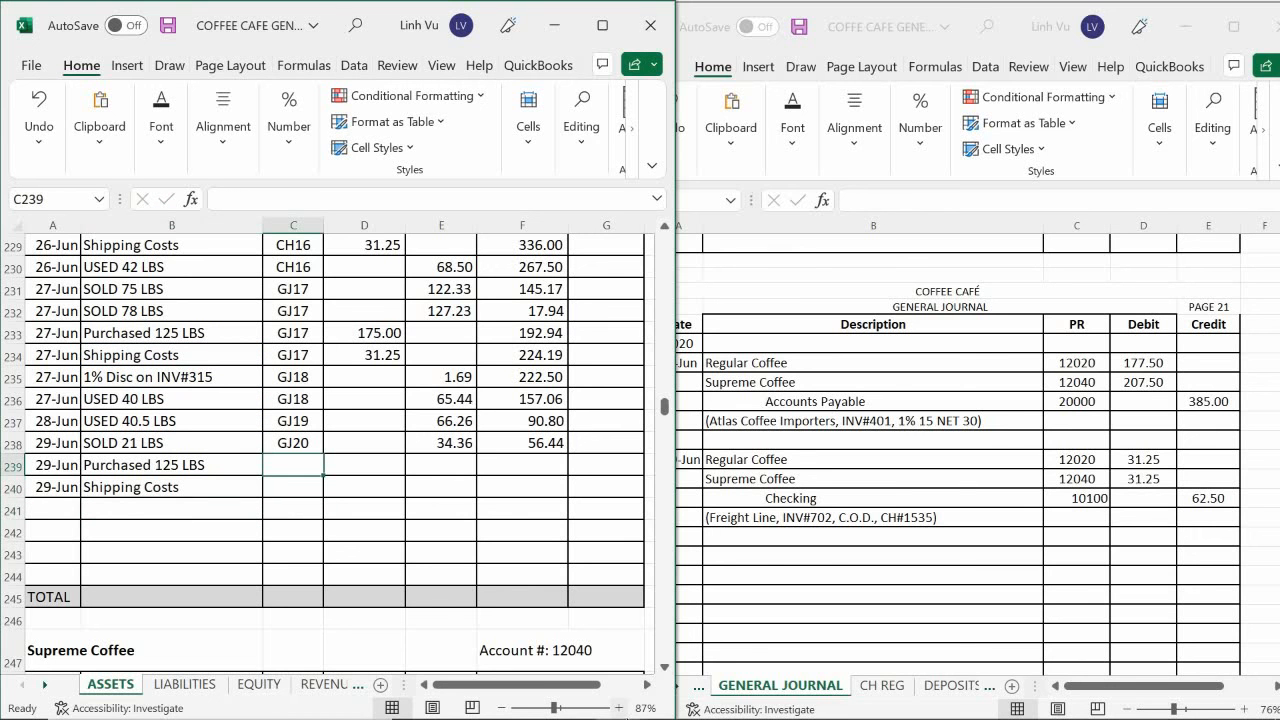
text(G)
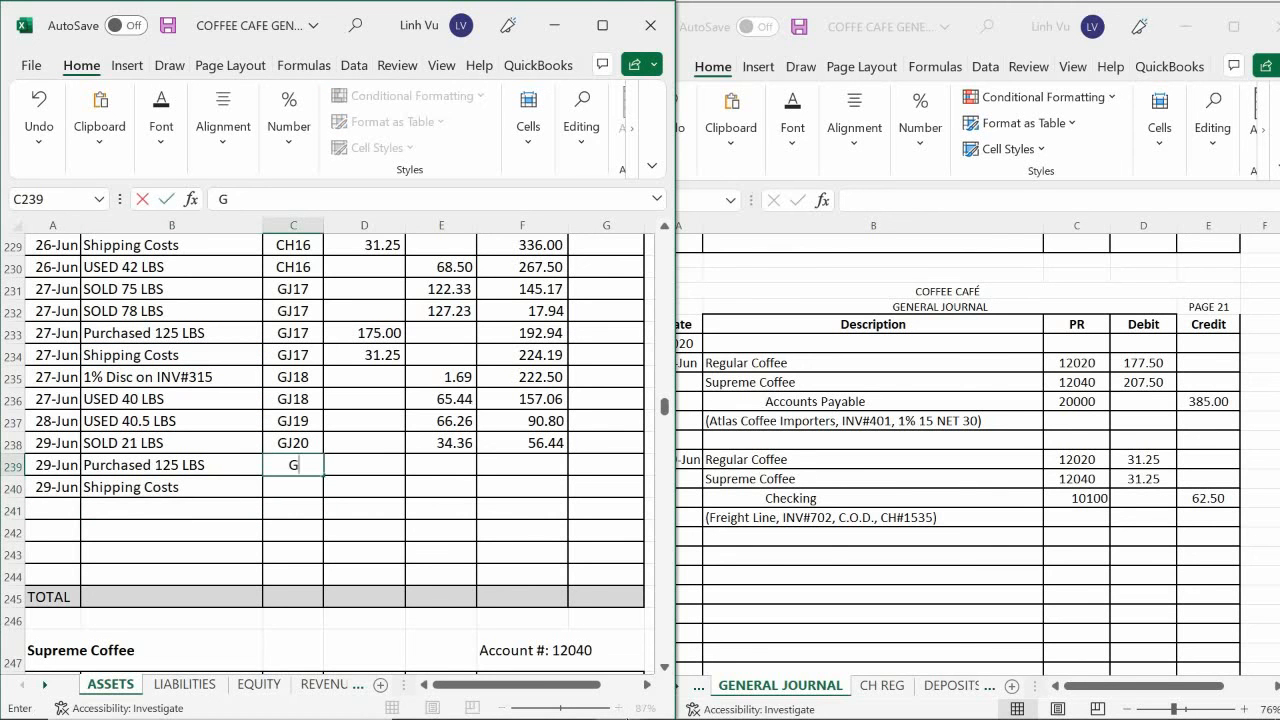
text(J21)
key(Return)
text(=)
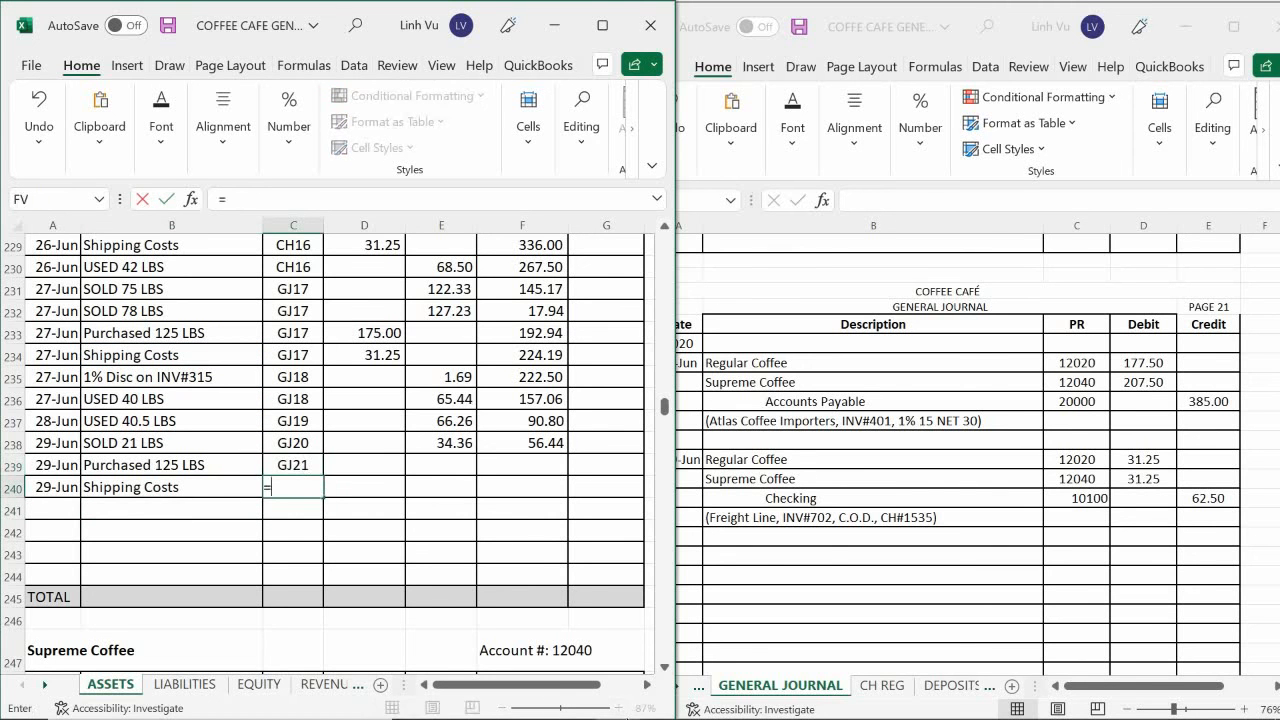
key(Up)
key(Return)
Enter Regular Coffee debits of 177.50 for the purchase and 31.25 for shipping, and extend the running balance formula from F238 through F240.
key(Right)
key(Up)
key(Up)
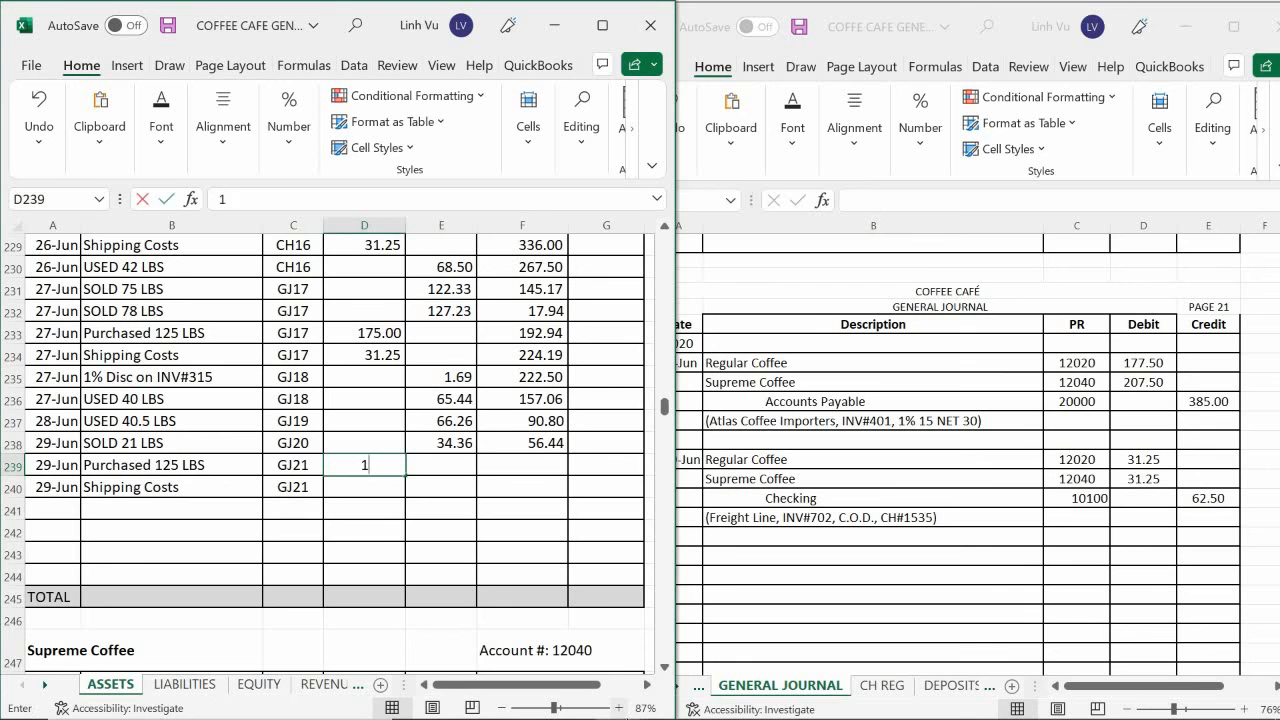
text(177.50)
key(Return)
text(31.25)
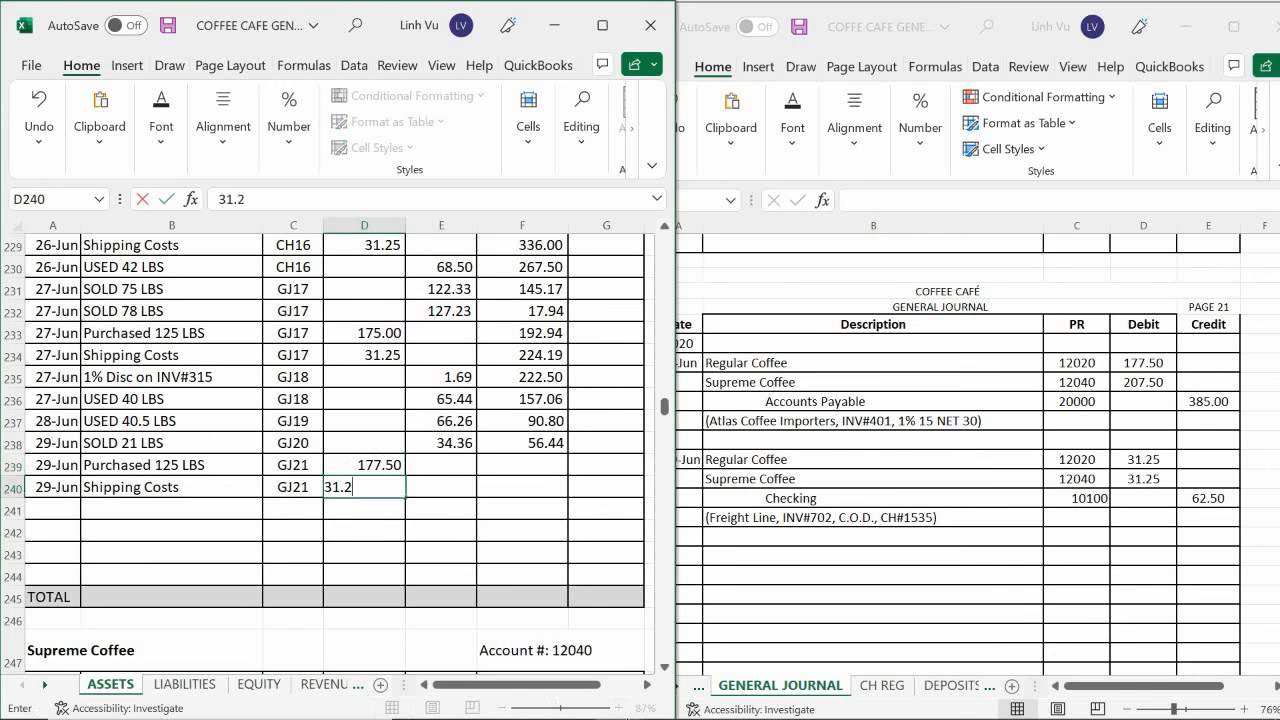
key(Return)
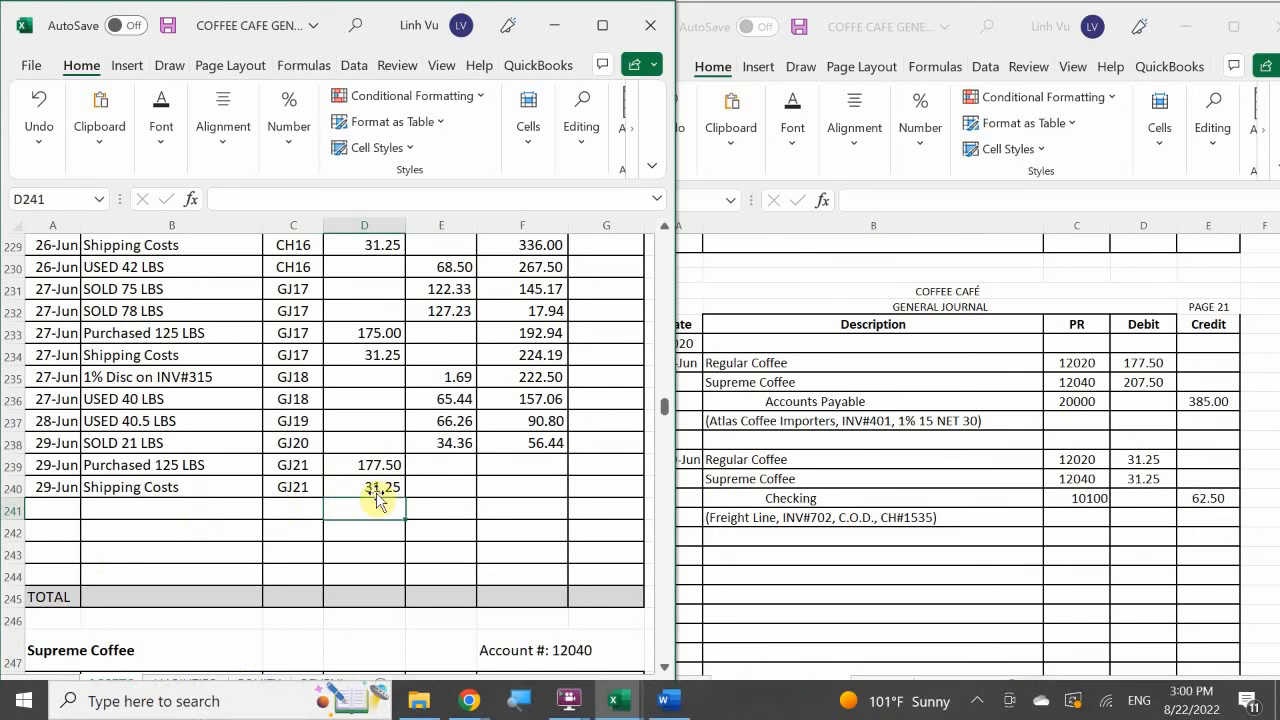
click(543, 438)
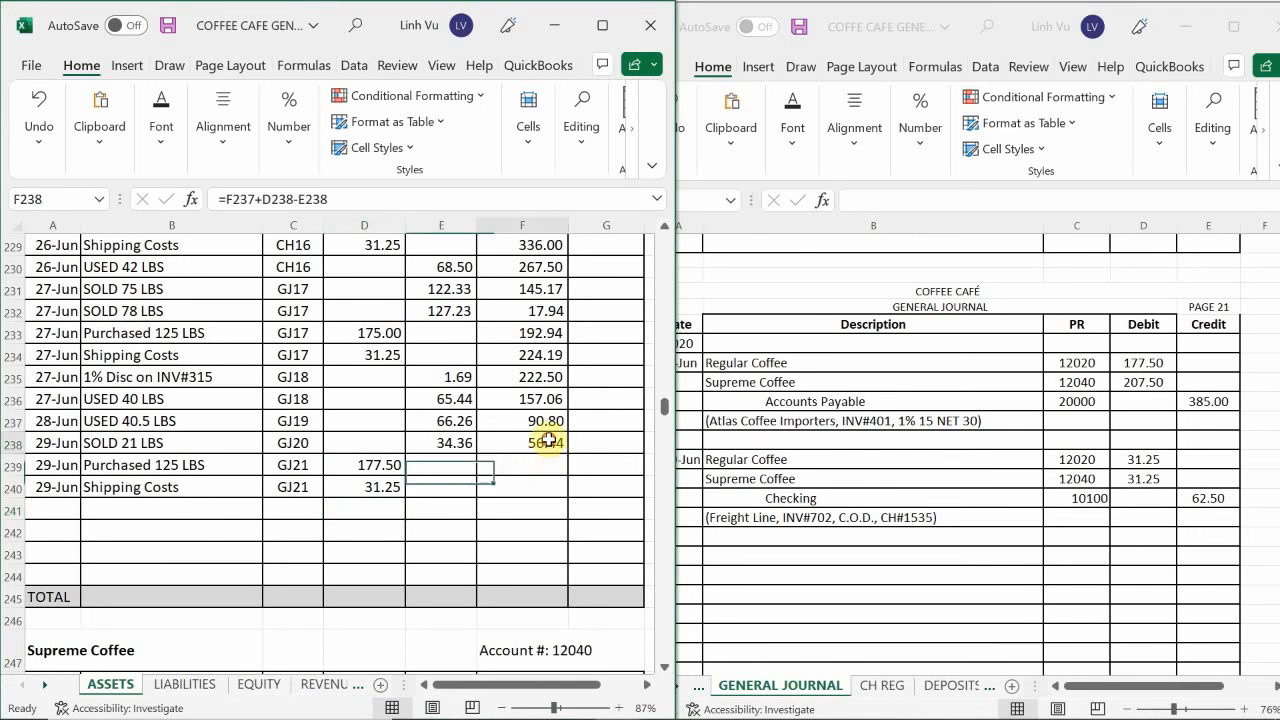
drag(566, 454, 570, 495)
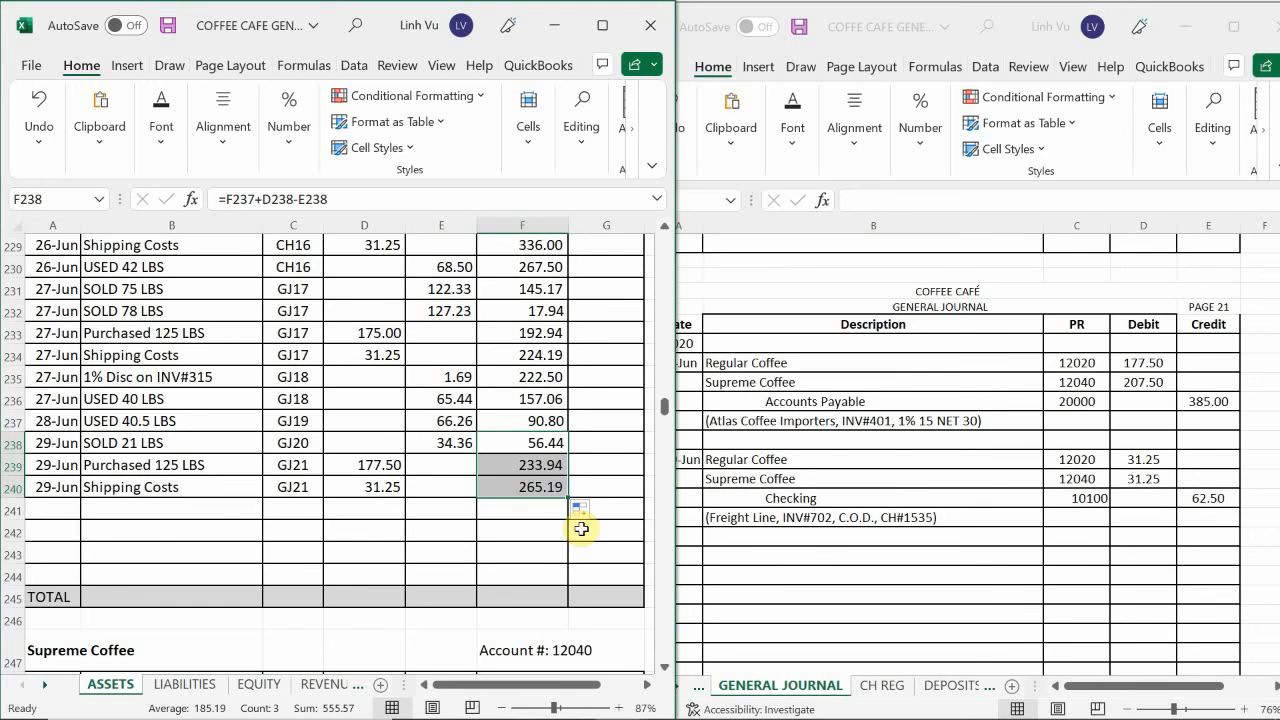
In the Supreme Coffee account, enter the date 6/29 in the two next ledger rows, cells A284 and A285.
click(113, 543)
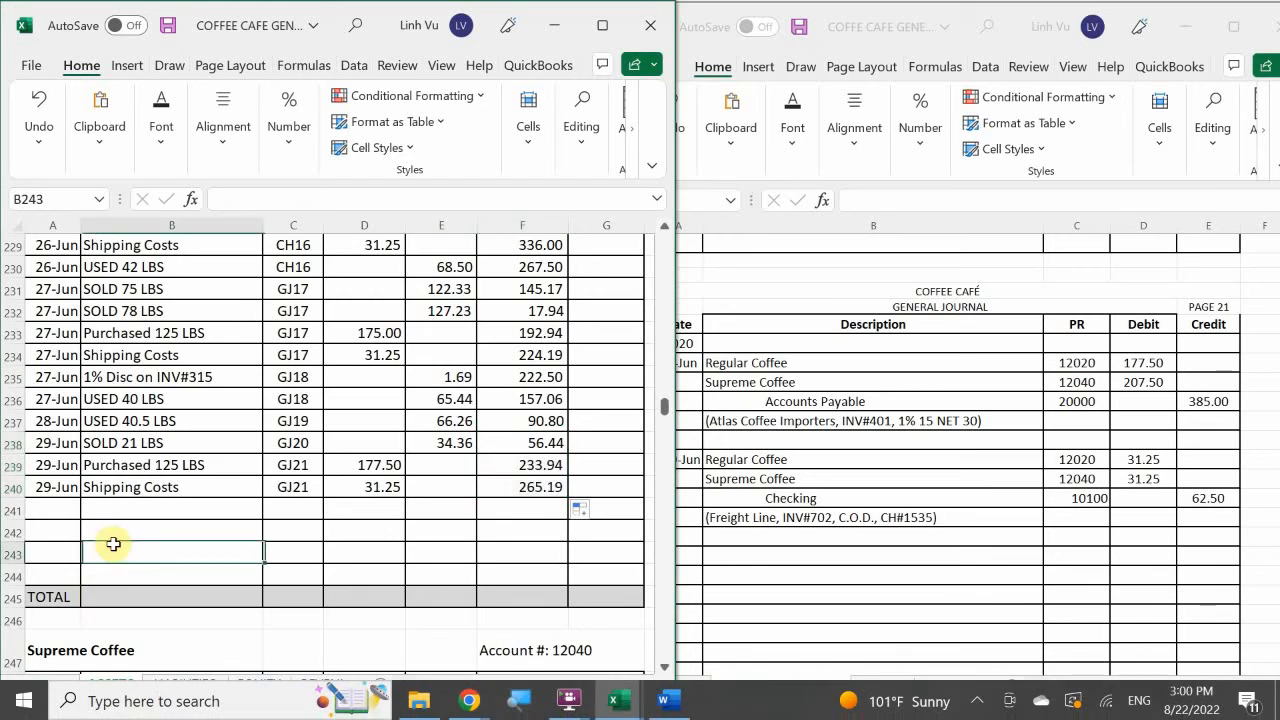
scroll(113, 543, down, 12)
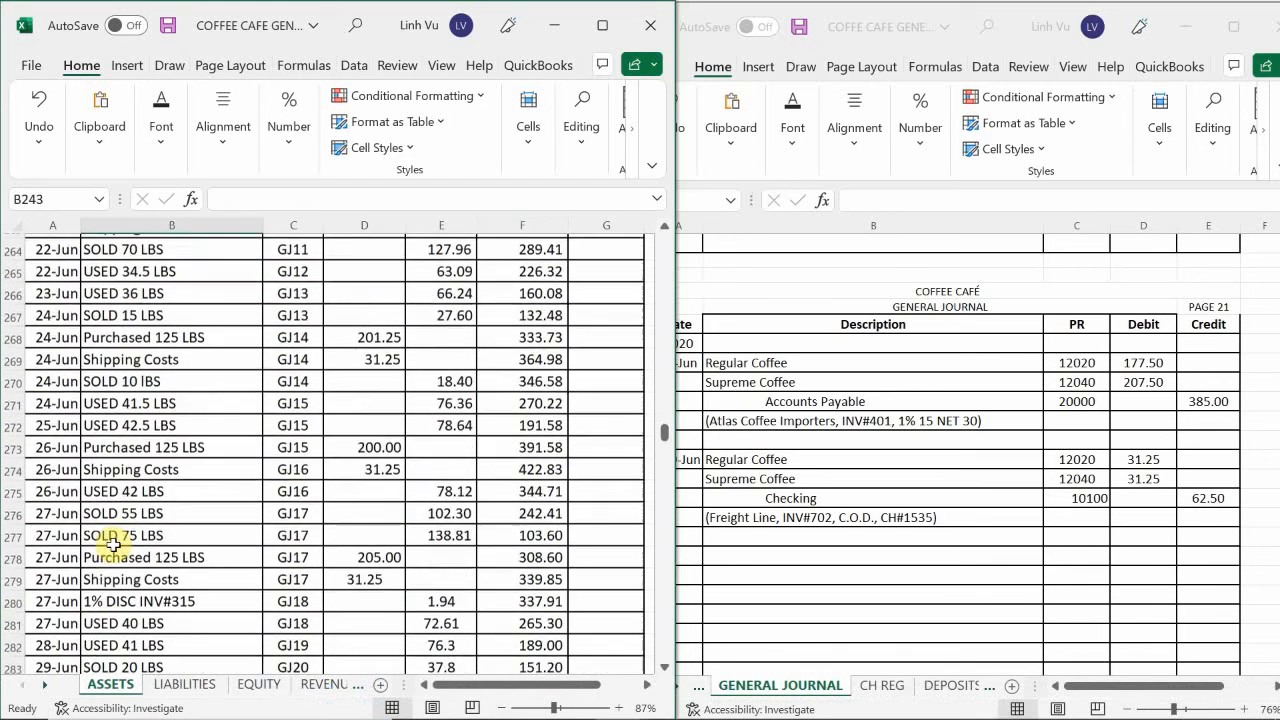
scroll(113, 543, down, 3)
click(51, 532)
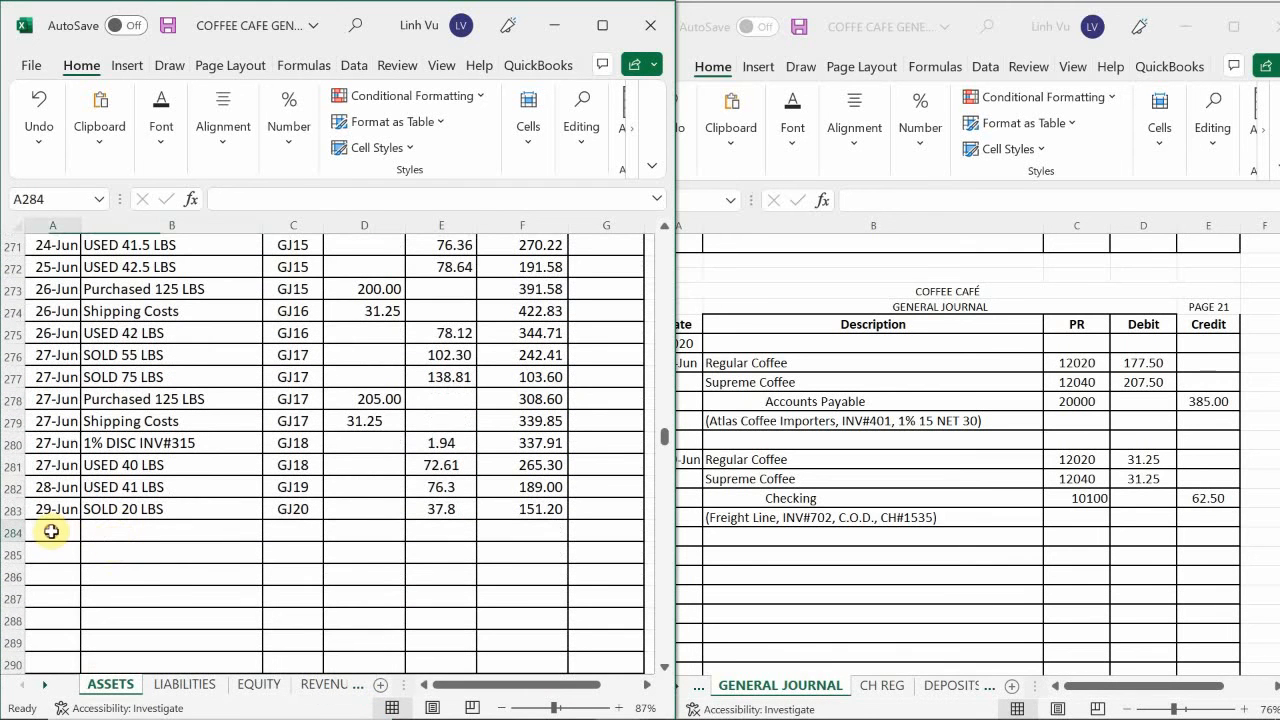
text(6/29)
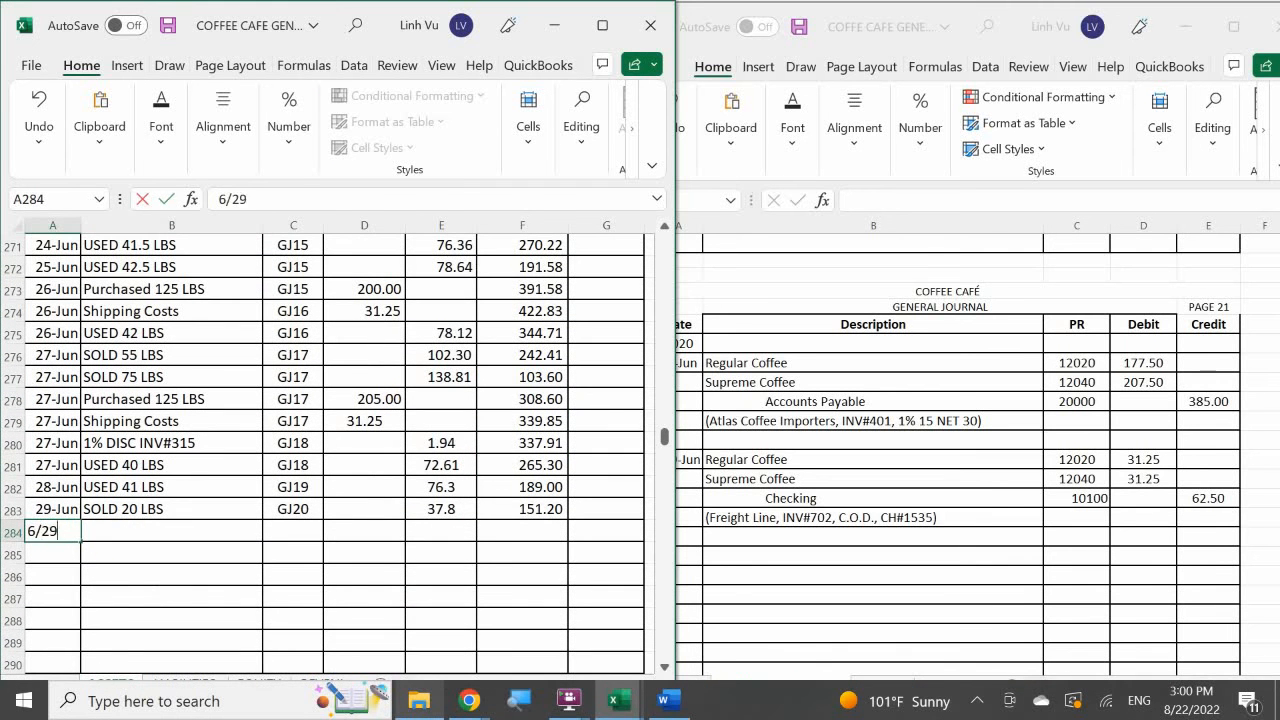
key(Return)
text(6/29)
key(Return)
Fill item cell B284 with a formula that references the 27 June "Purchased 125 LBS" description of Supreme Coffee.
key(Right)
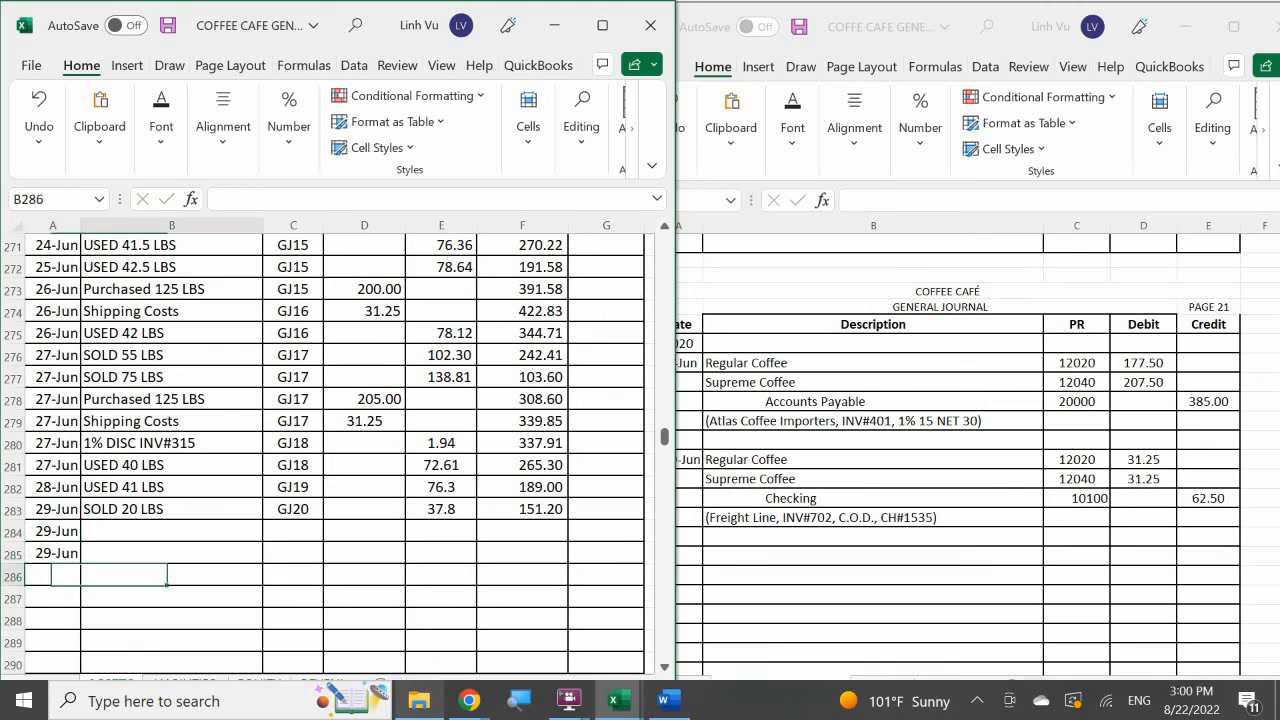
key(Up)
key(Up)
text(=)
key(Up)
key(Up)
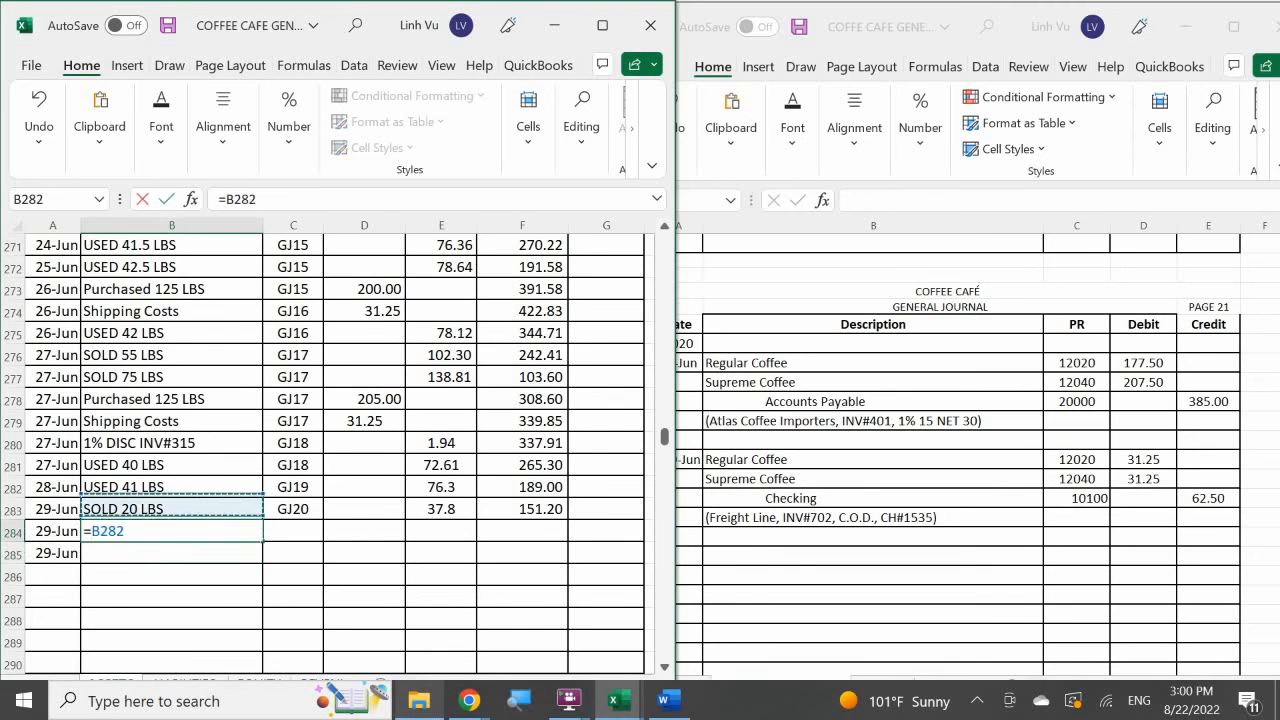
key(Up)
key(Up)
key(Up)
key(Up)
key(Return)
Fill item cell B285 with a formula that references the 27 June "Shipping Costs" description of Supreme Coffee.
text(=)
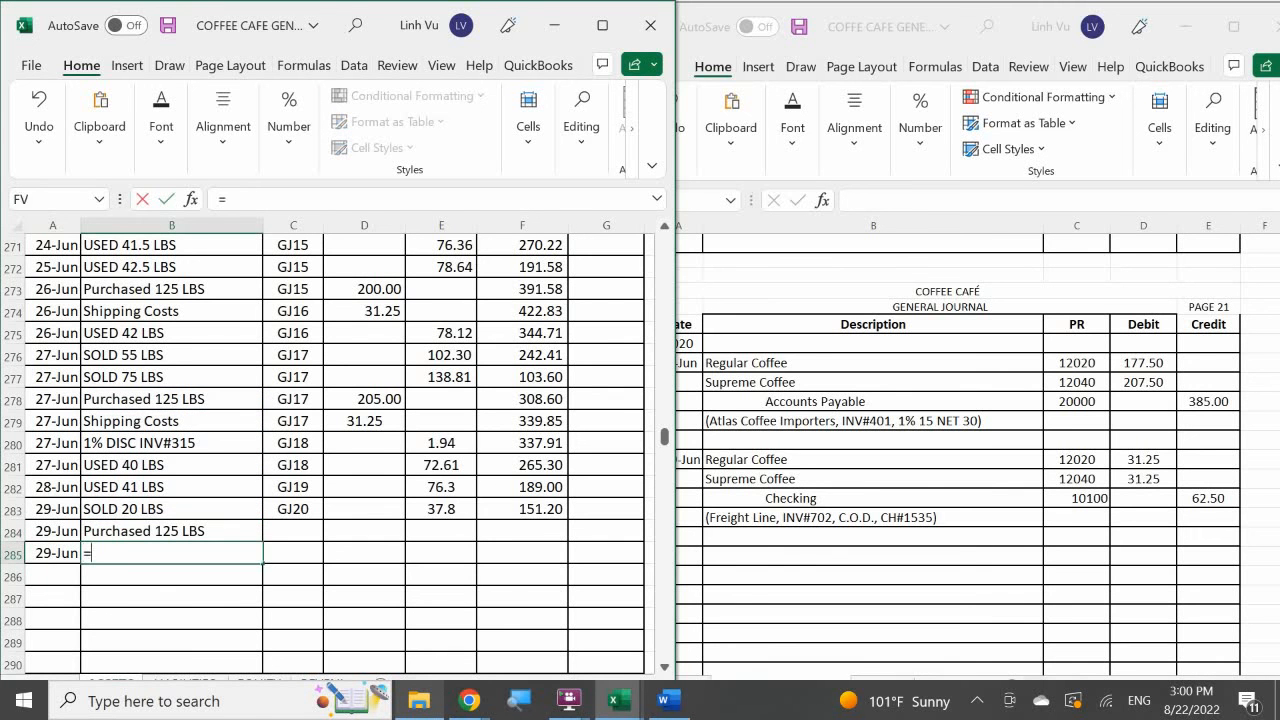
key(Up)
key(Up)
key(Up)
key(Up)
key(Up)
key(Up)
key(Return)
Enter GJ21 as the Supreme Coffee purchase's post reference in C284 and reference that cell for the shipping costs row in C285.
key(Right)
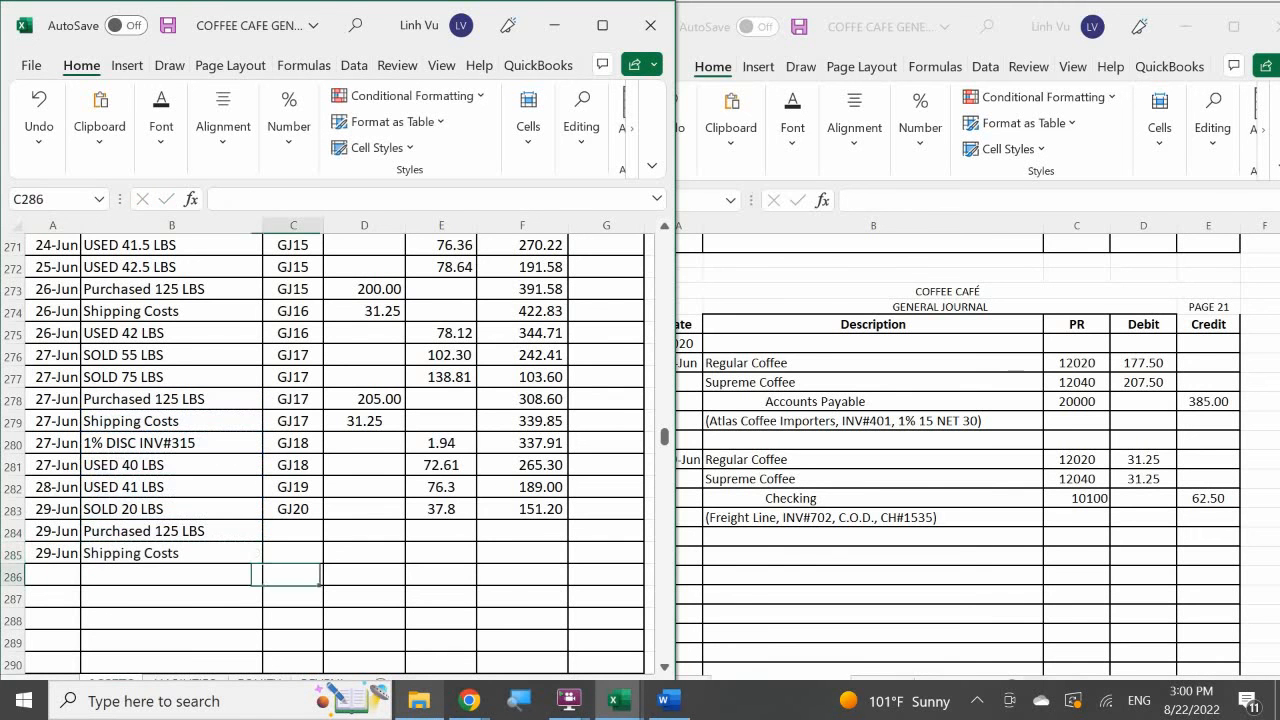
key(Up)
key(Up)
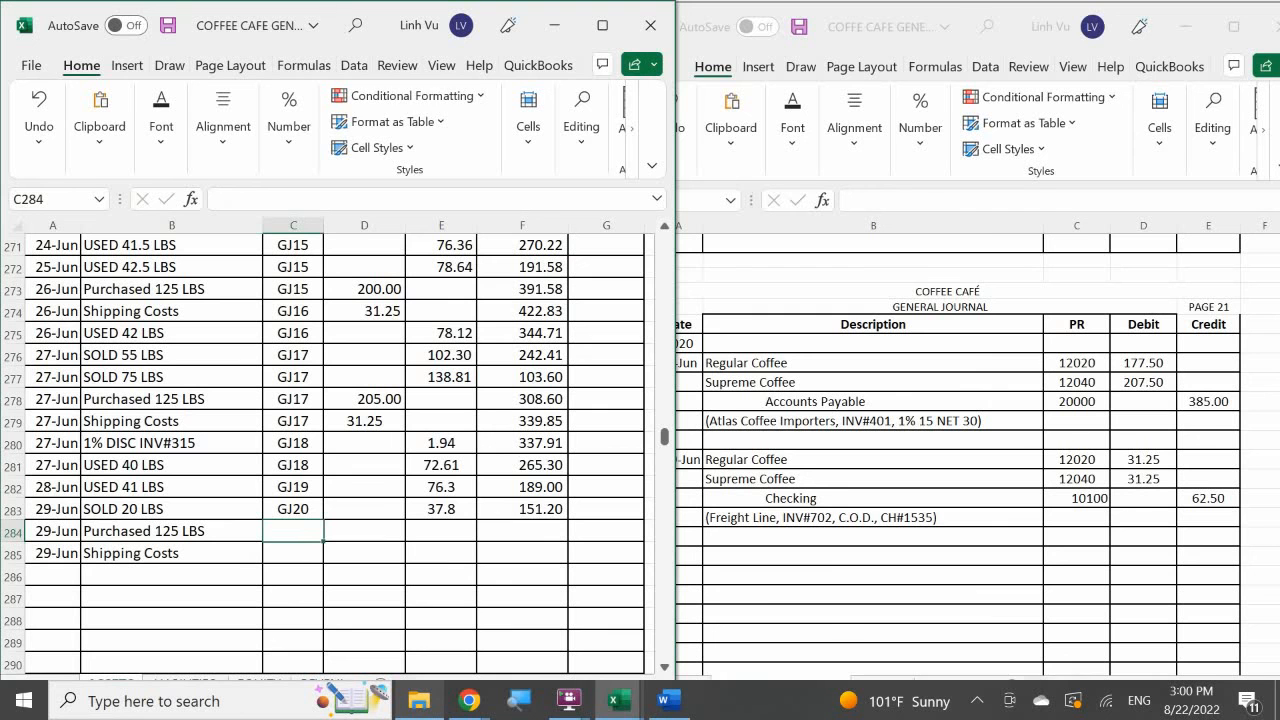
text(GJ20)
key(BackSpace)
text(1)
key(Return)
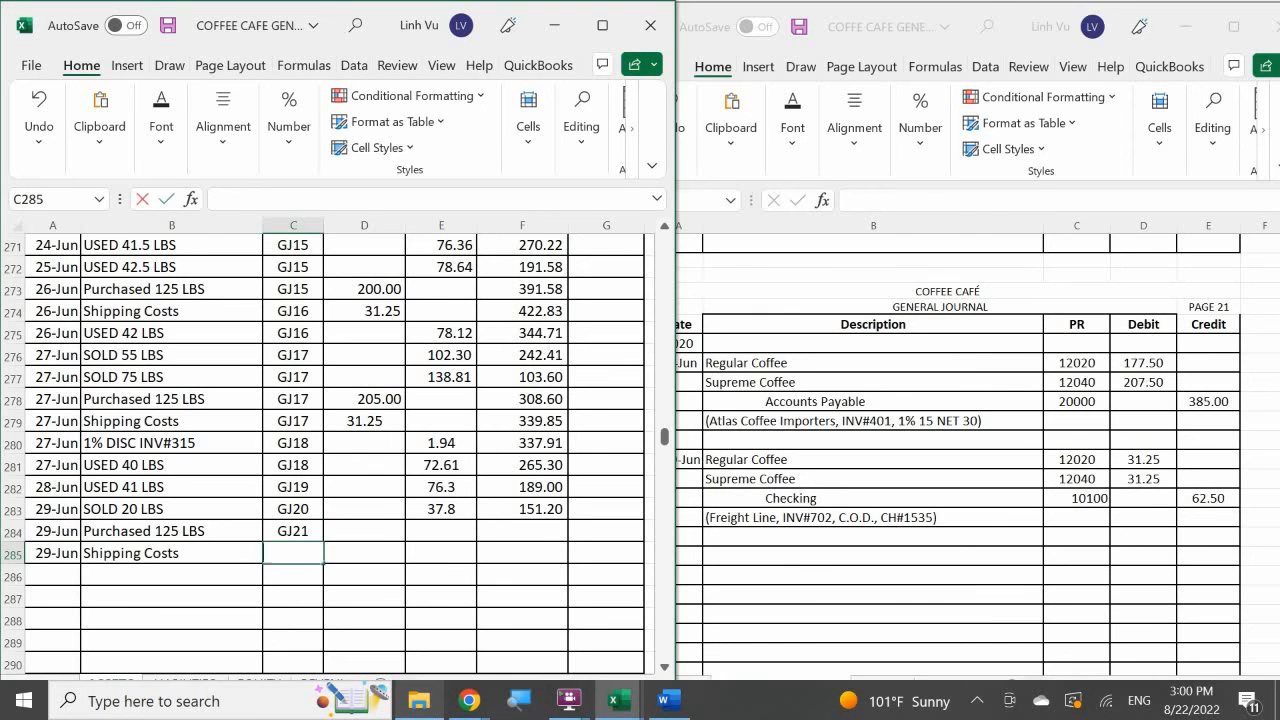
text(=)
key(Up)
key(Return)
In the Supreme Coffee account, enter debits of 207.5 for the purchase and 31.25 for shipping costs, and extend the running balance through F285.
key(Right)
key(Up)
key(Up)
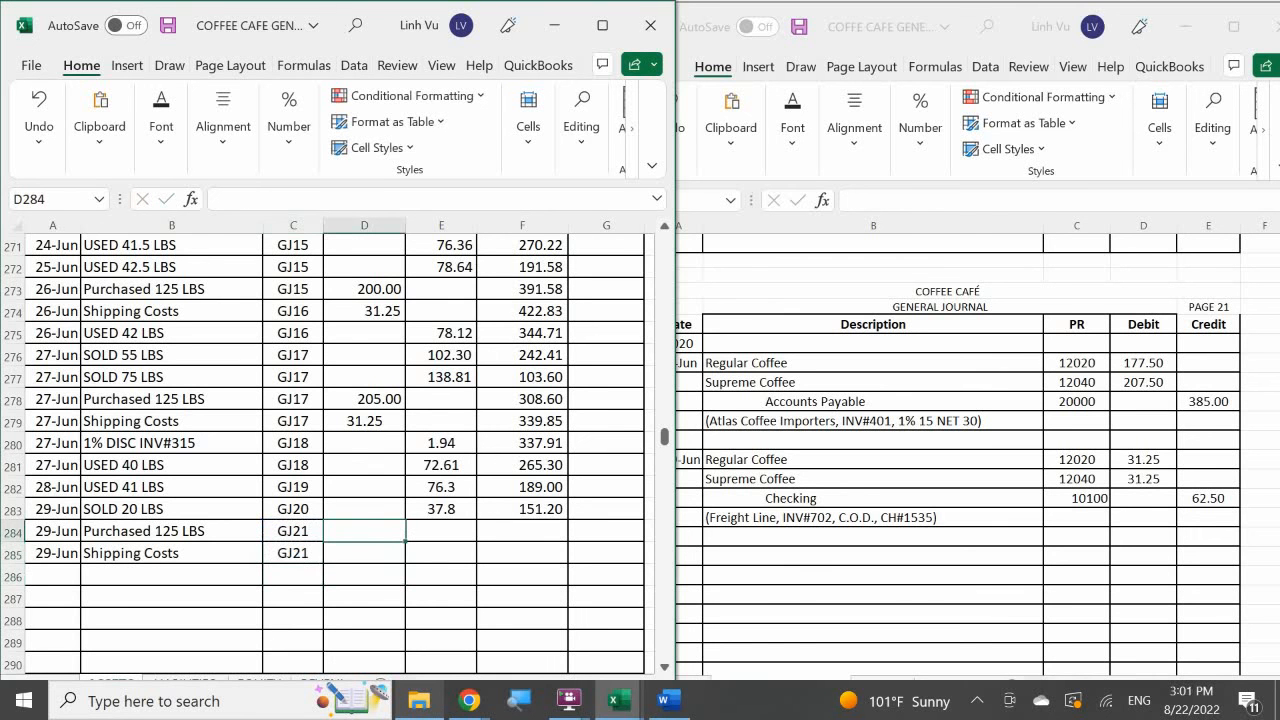
text(207.5)
key(Return)
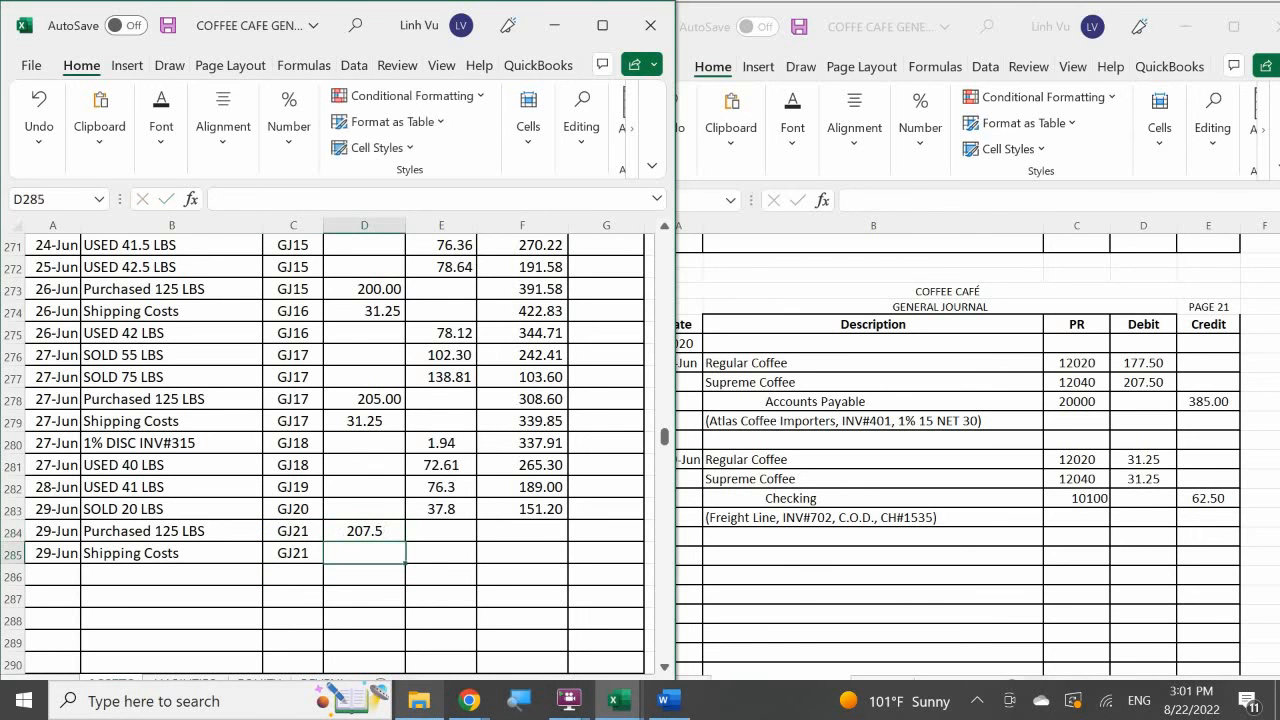
text(31.25)
key(Return)
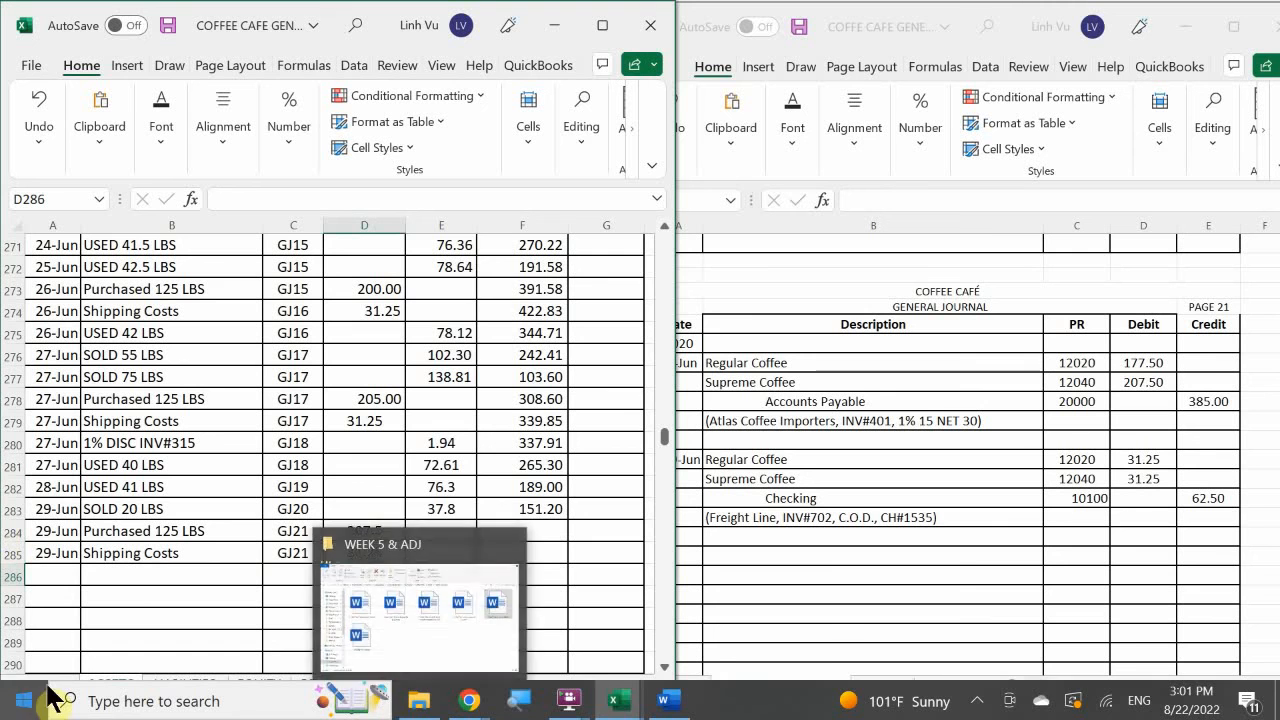
click(483, 516)
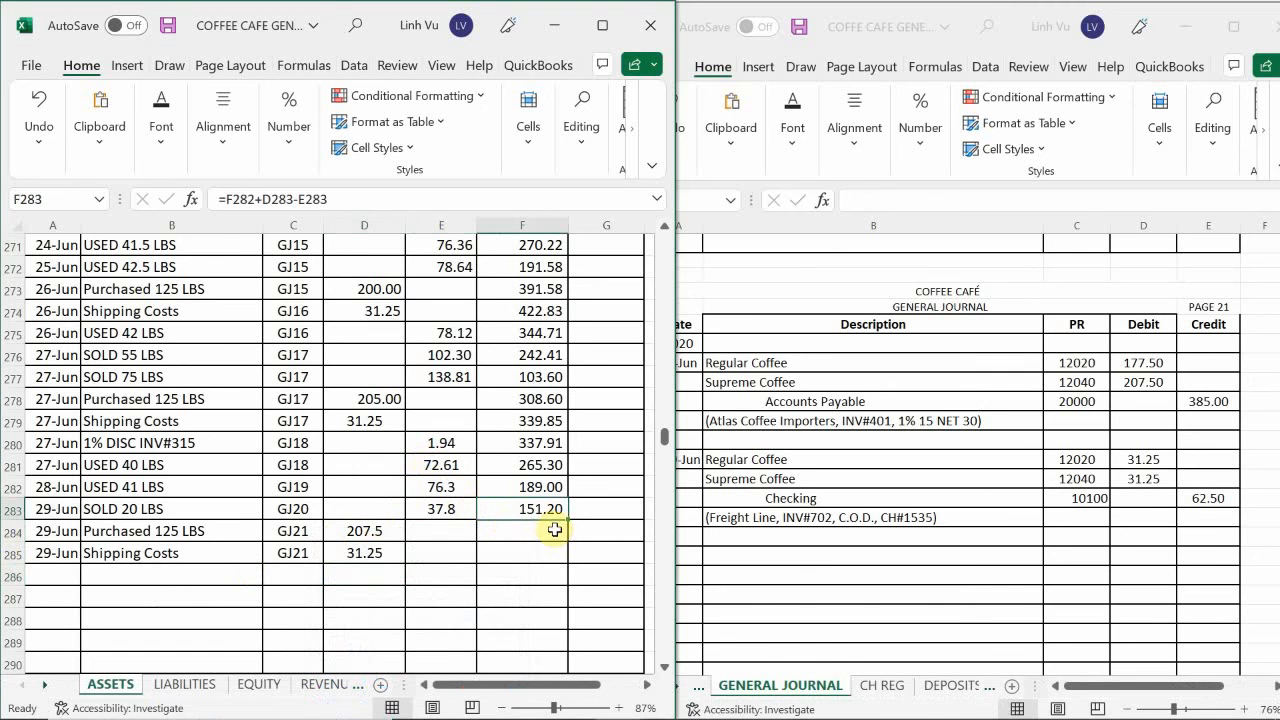
drag(568, 520, 571, 560)
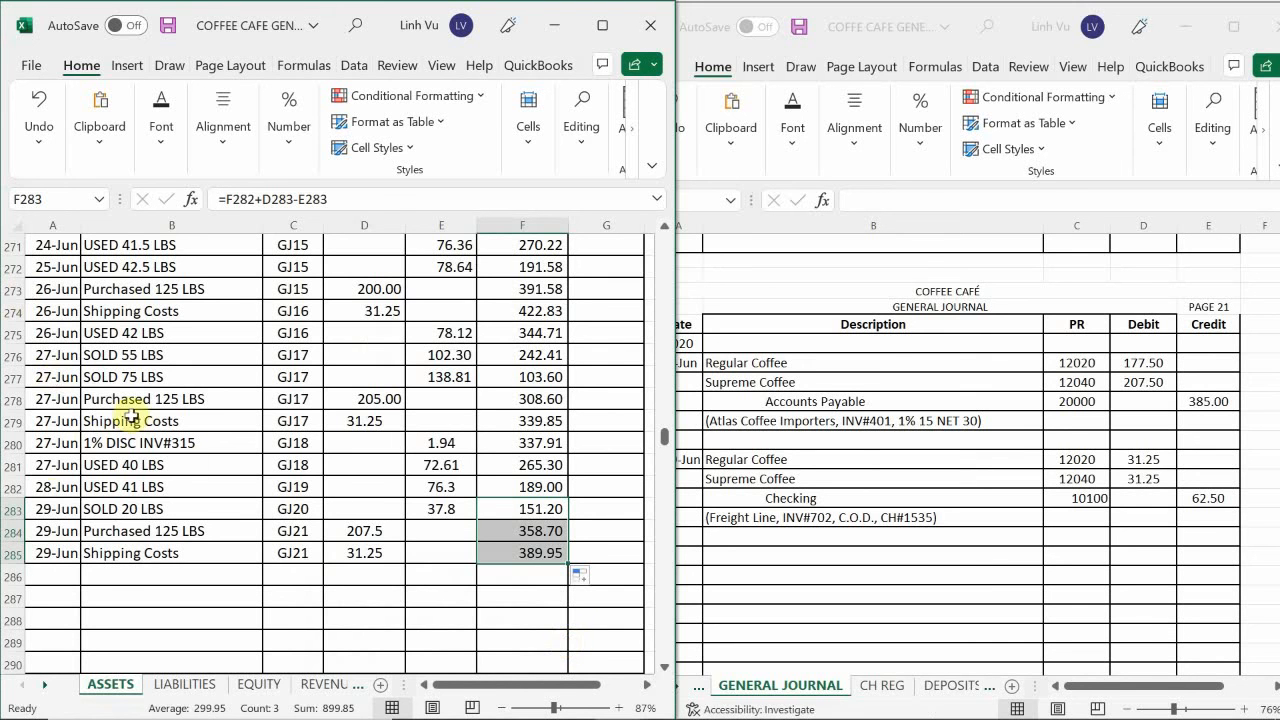
In the Checking account ledger, start the next empty row, row 70, with the date 6/29 and the item CH#1535.
click(158, 574)
scroll(150, 560, up, 20)
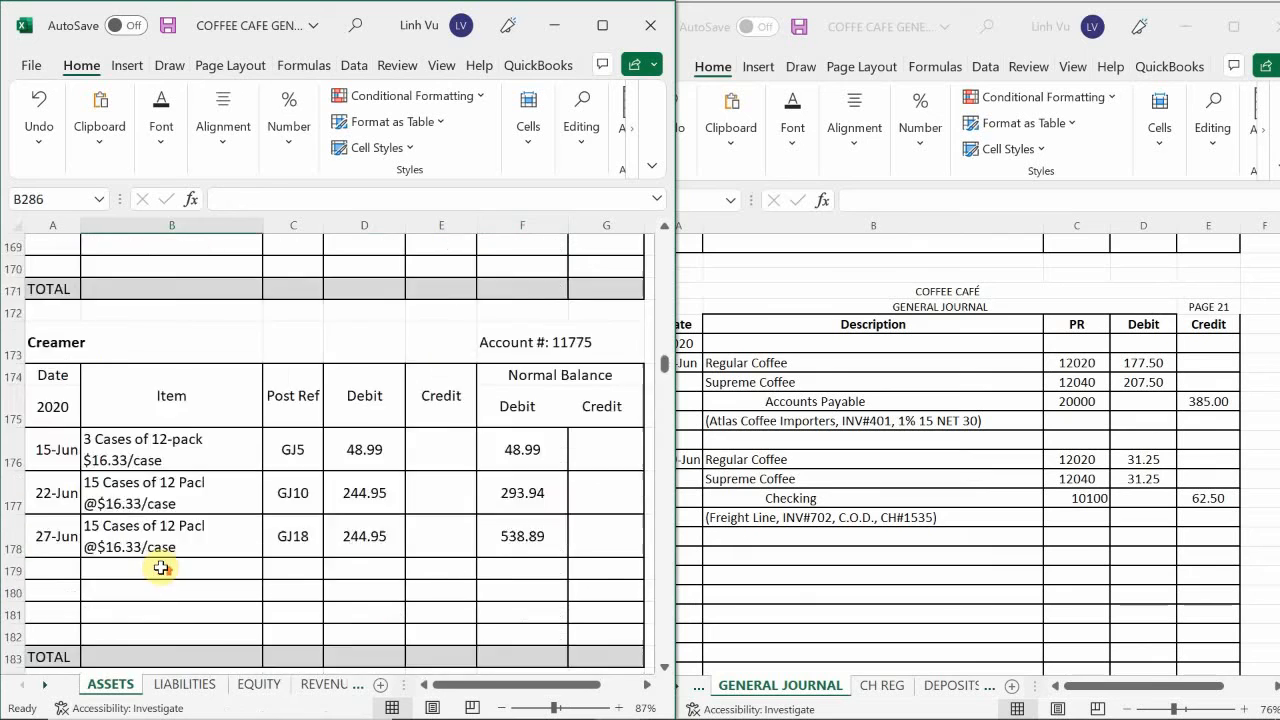
scroll(148, 553, up, 20)
scroll(148, 552, down, 5)
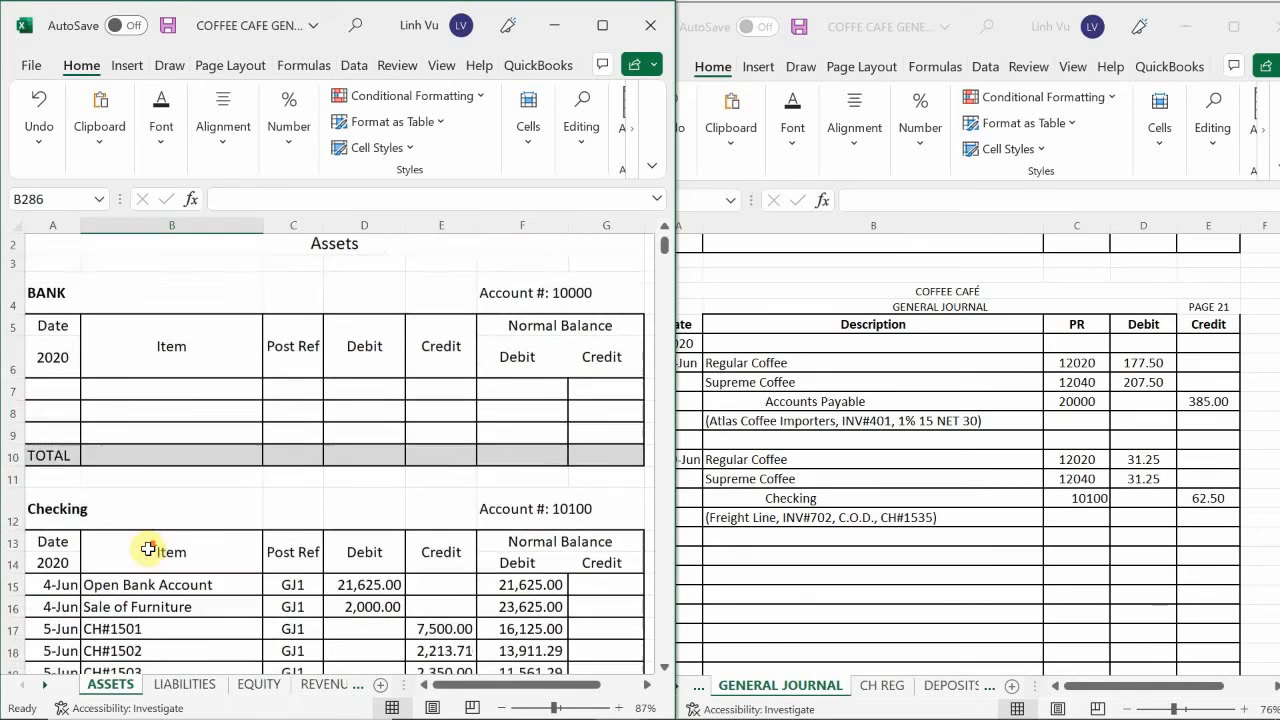
scroll(147, 550, down, 12)
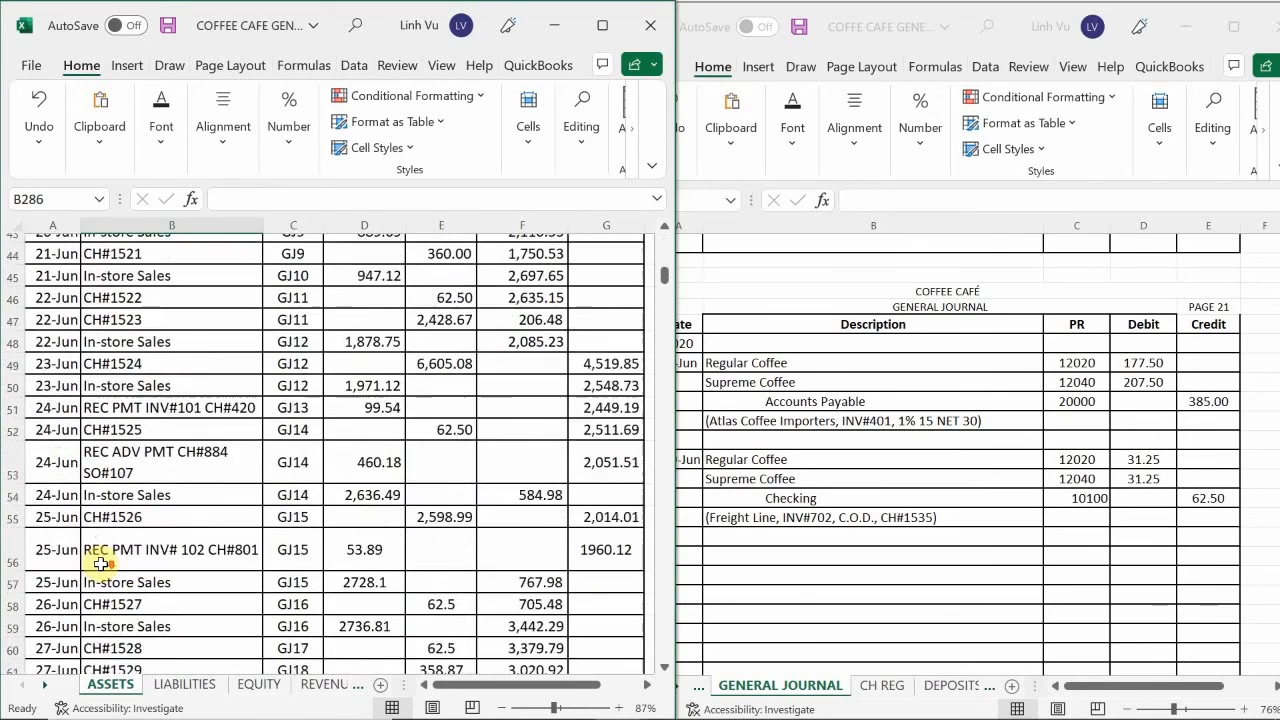
scroll(100, 560, down, 3)
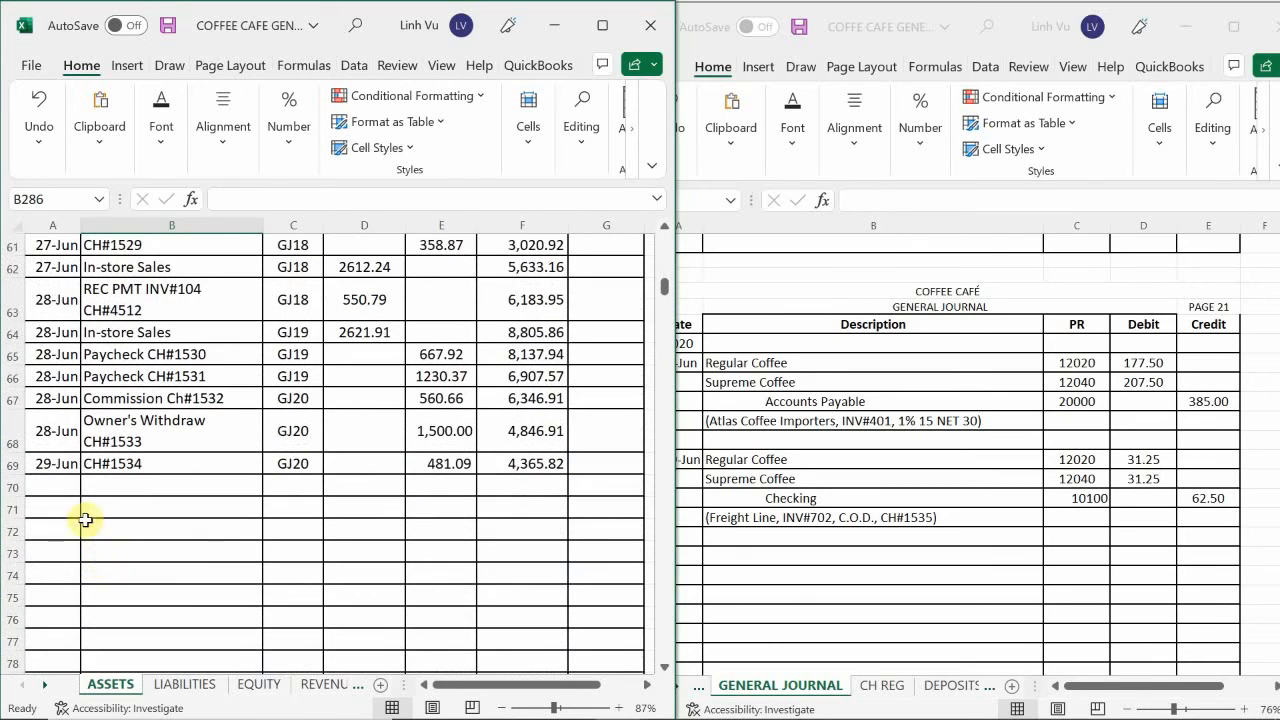
click(67, 488)
text(6/29)
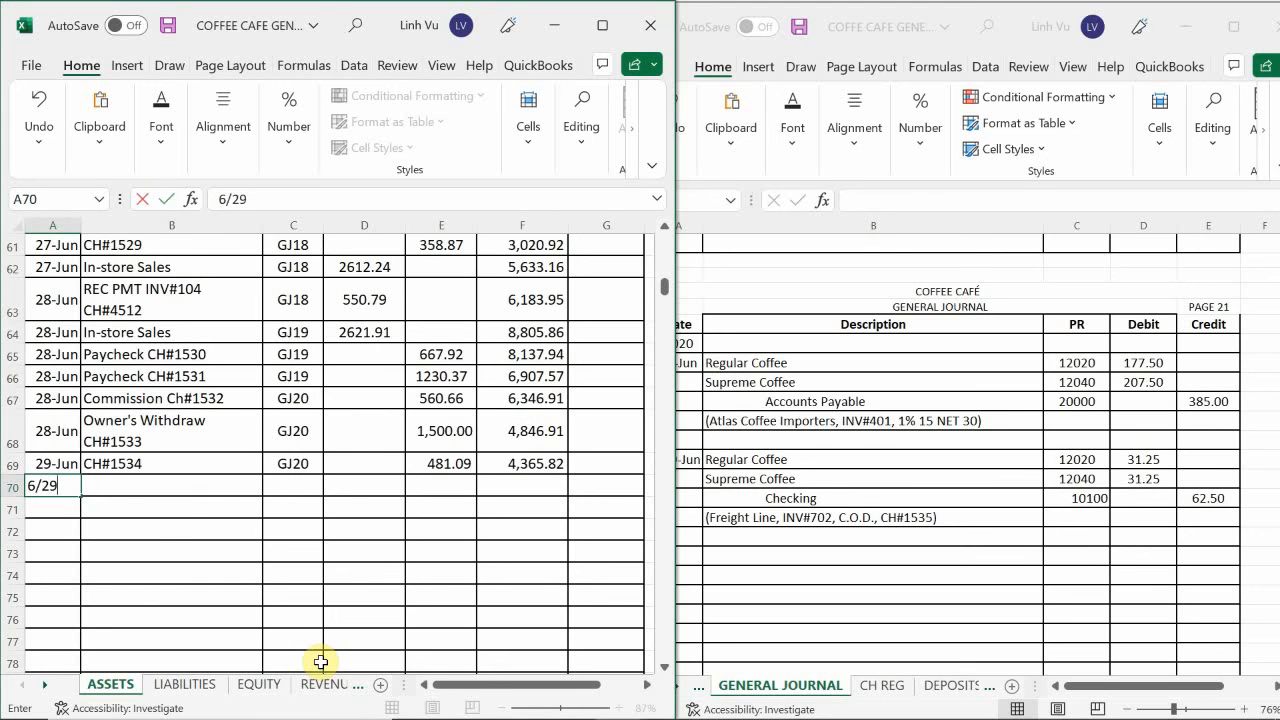
key(Tab)
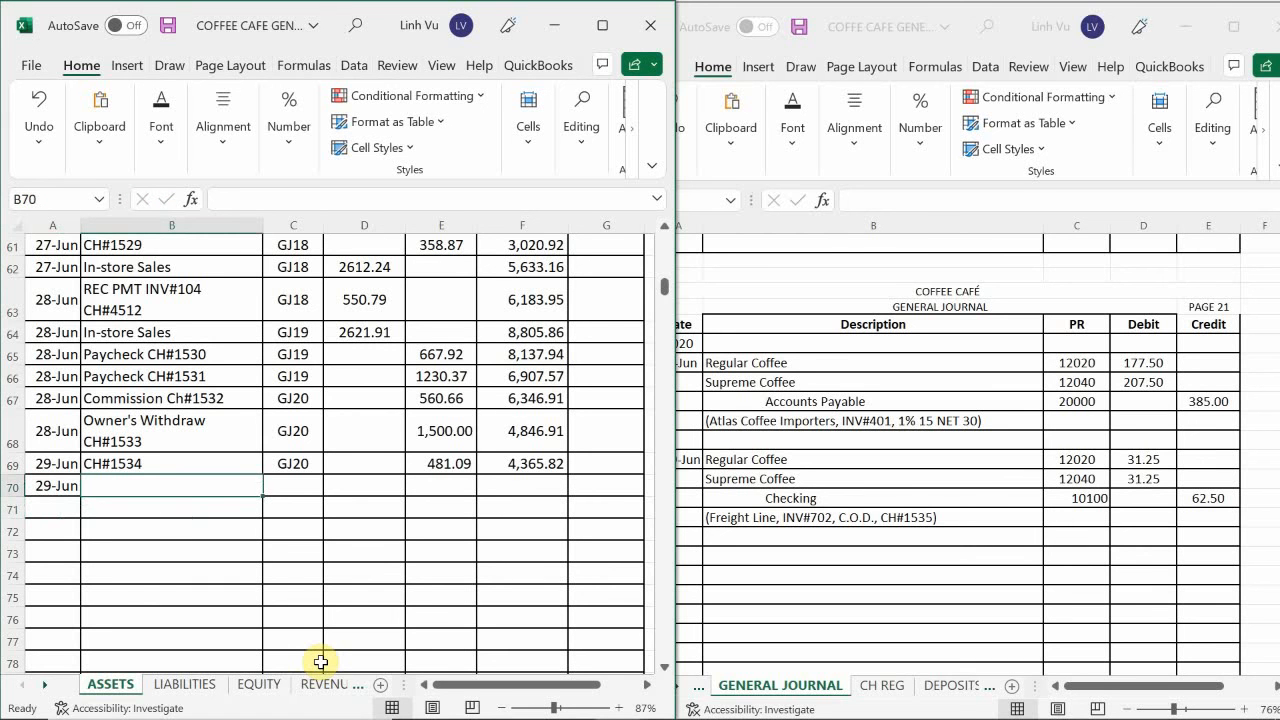
text(CH#1535)
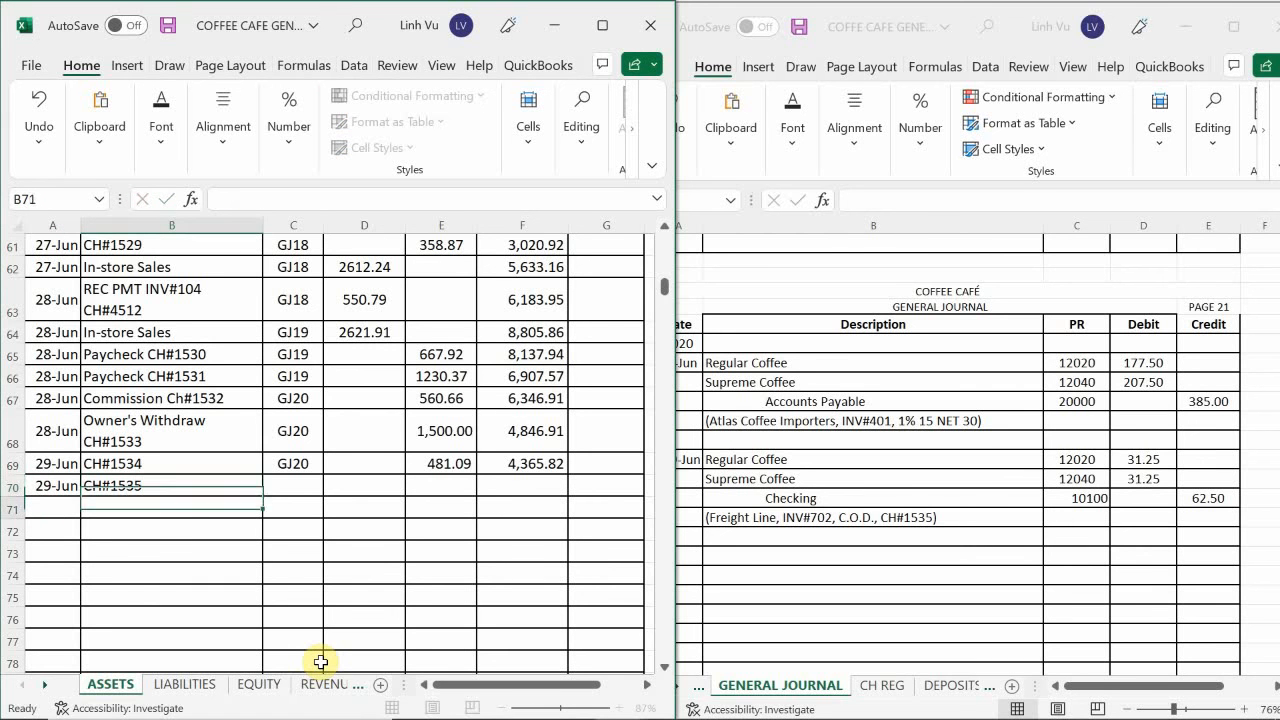
Complete the CH#1535 row in Checking with post reference GJ21 and a 62.50 credit, and extend the running balance to F70.
key(Tab)
text(G)
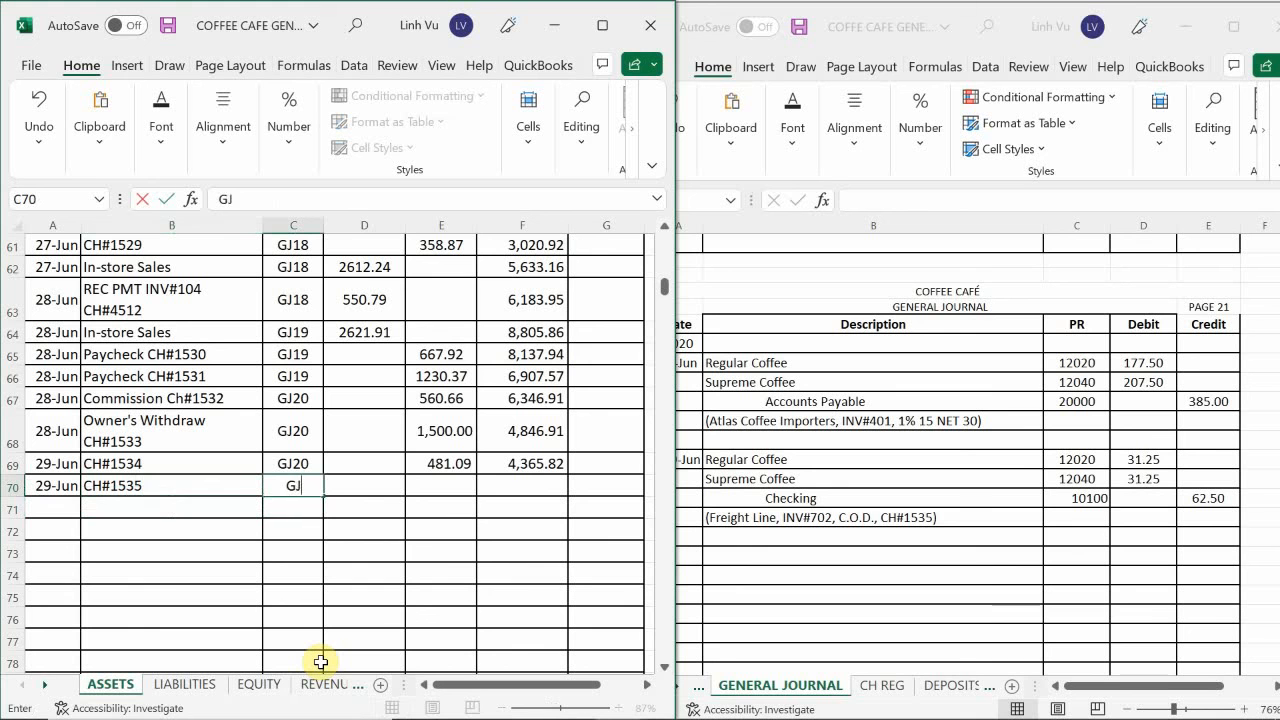
key(Return)
key(Up)
key(Right)
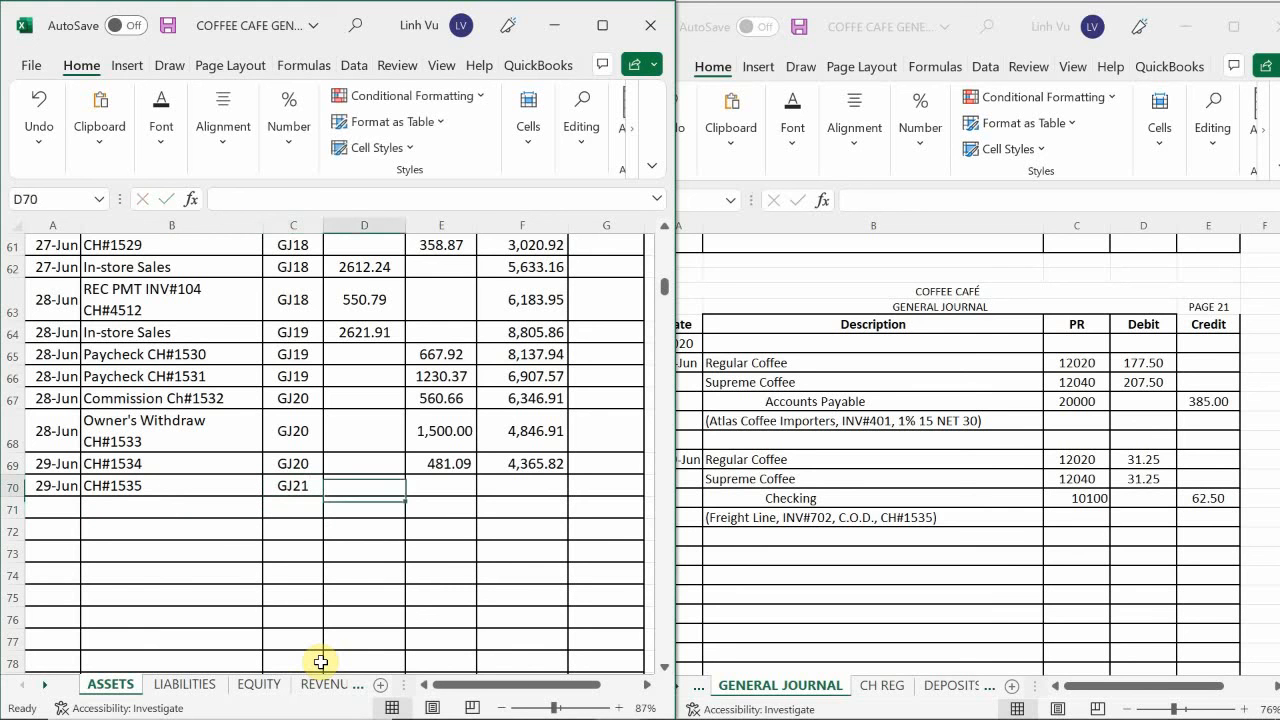
key(Right)
text(62)
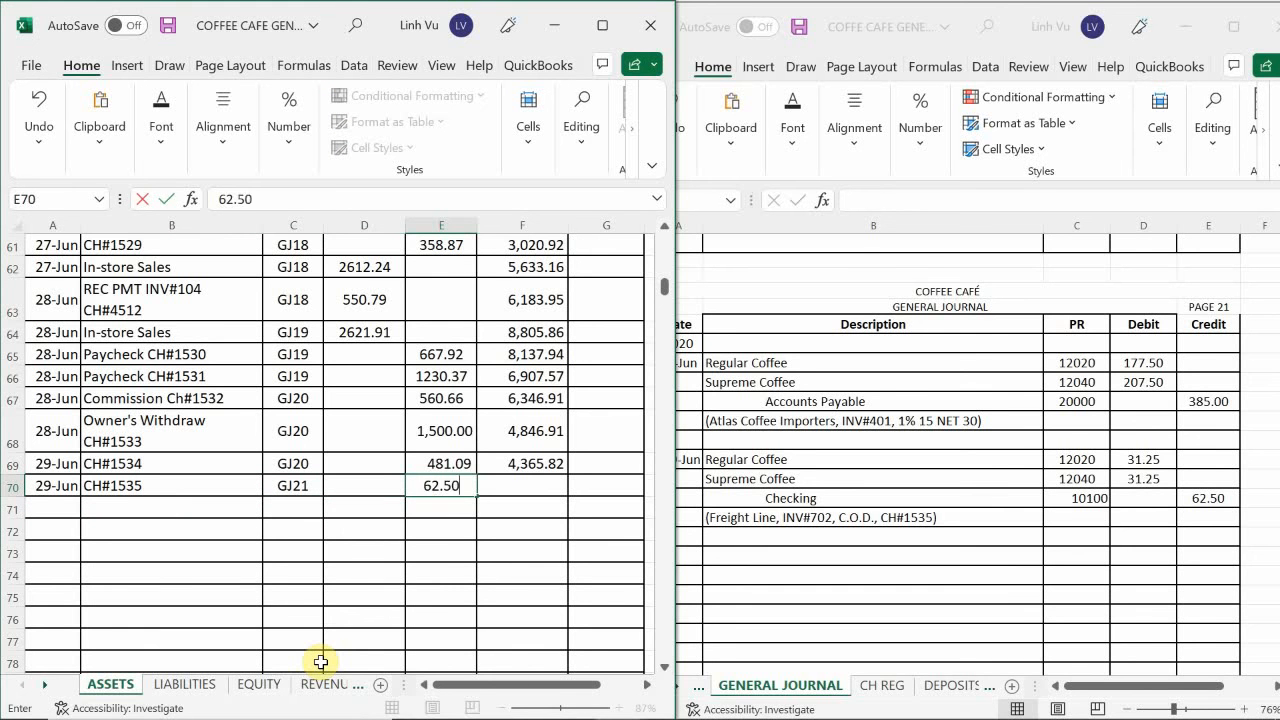
key(Return)
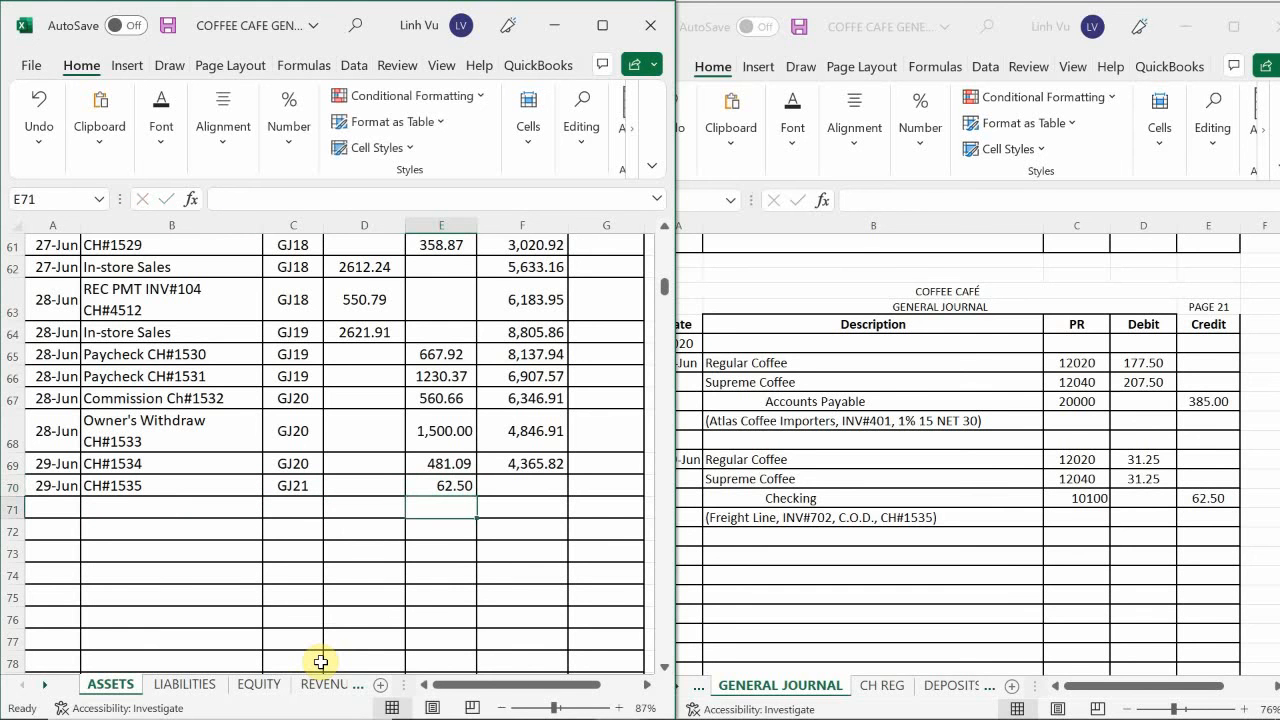
click(547, 453)
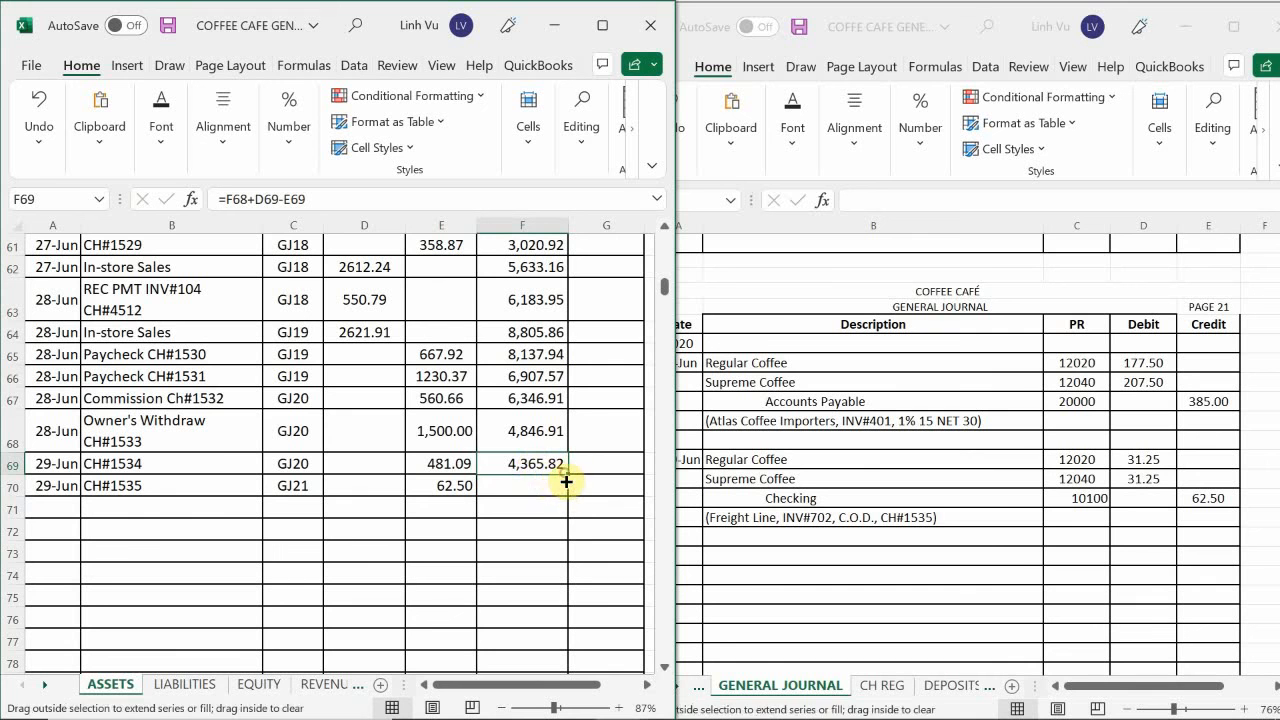
drag(567, 475, 560, 489)
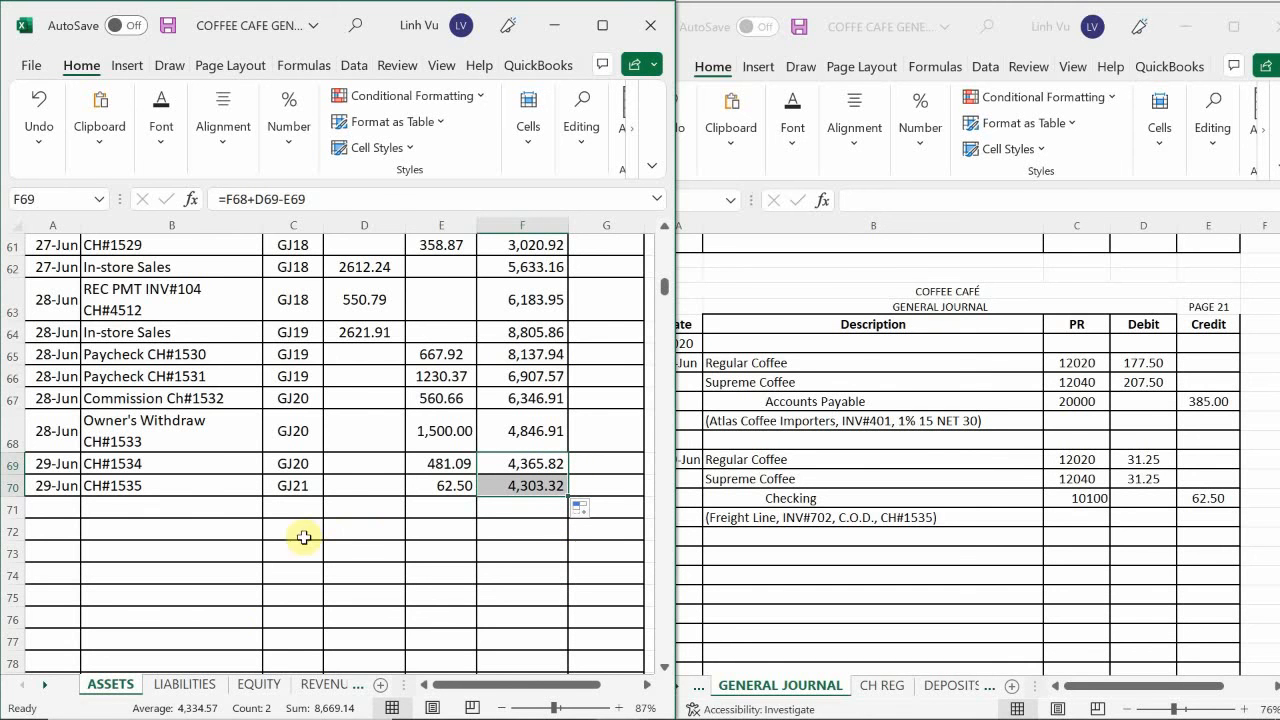
In the Accounts Payable ledger on the LIABILITIES sheet, enter the date 6/29 and the item INV#401 in row 38.
click(185, 684)
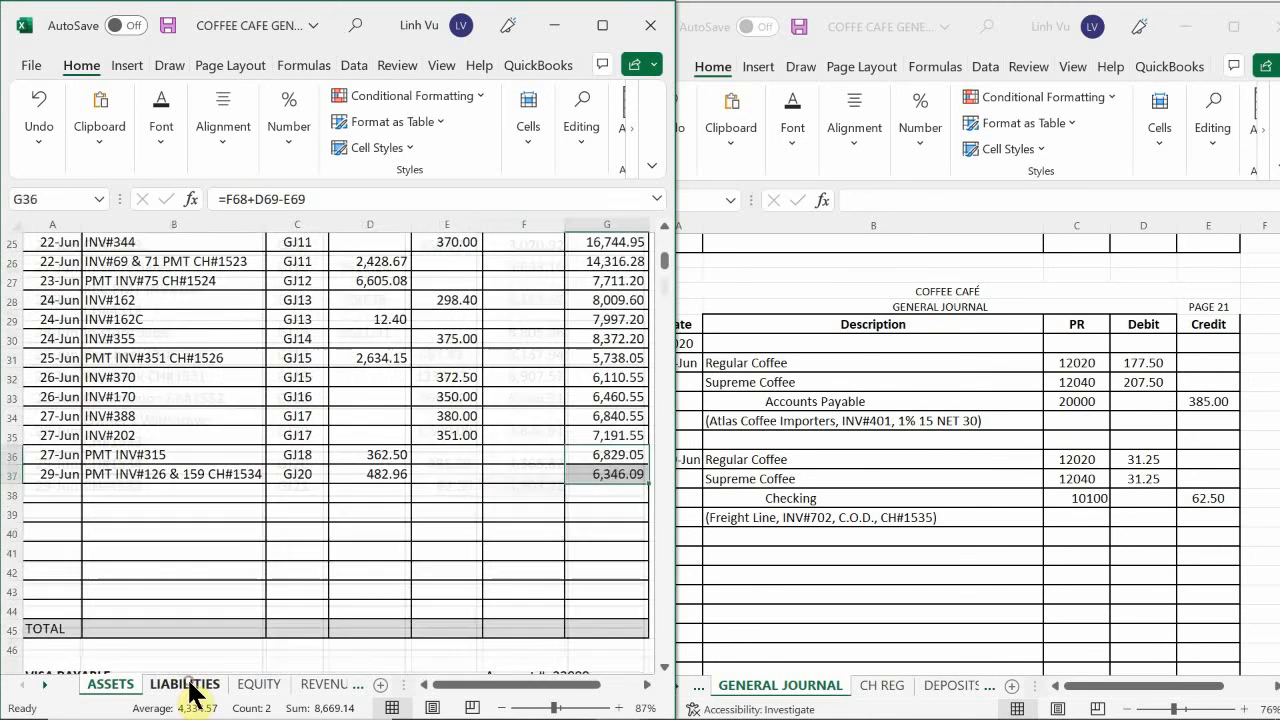
click(145, 529)
scroll(155, 531, up, 7)
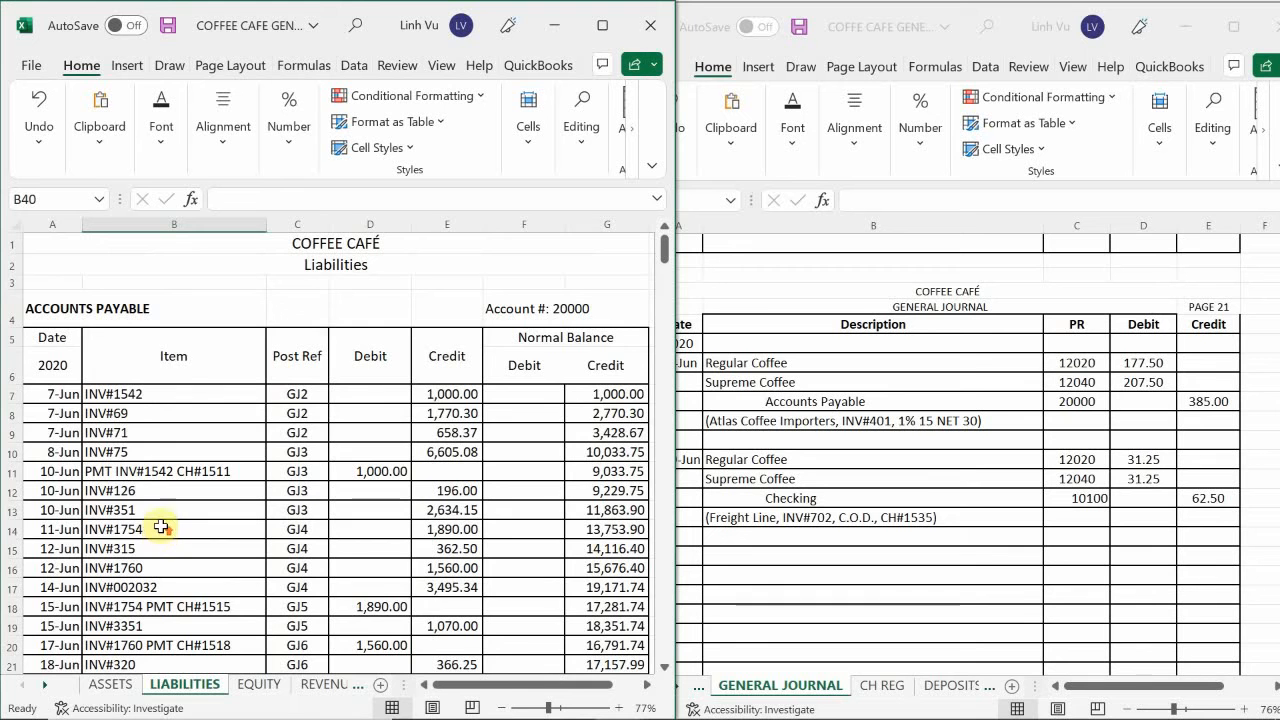
scroll(161, 533, down, 5)
scroll(160, 523, down, 3)
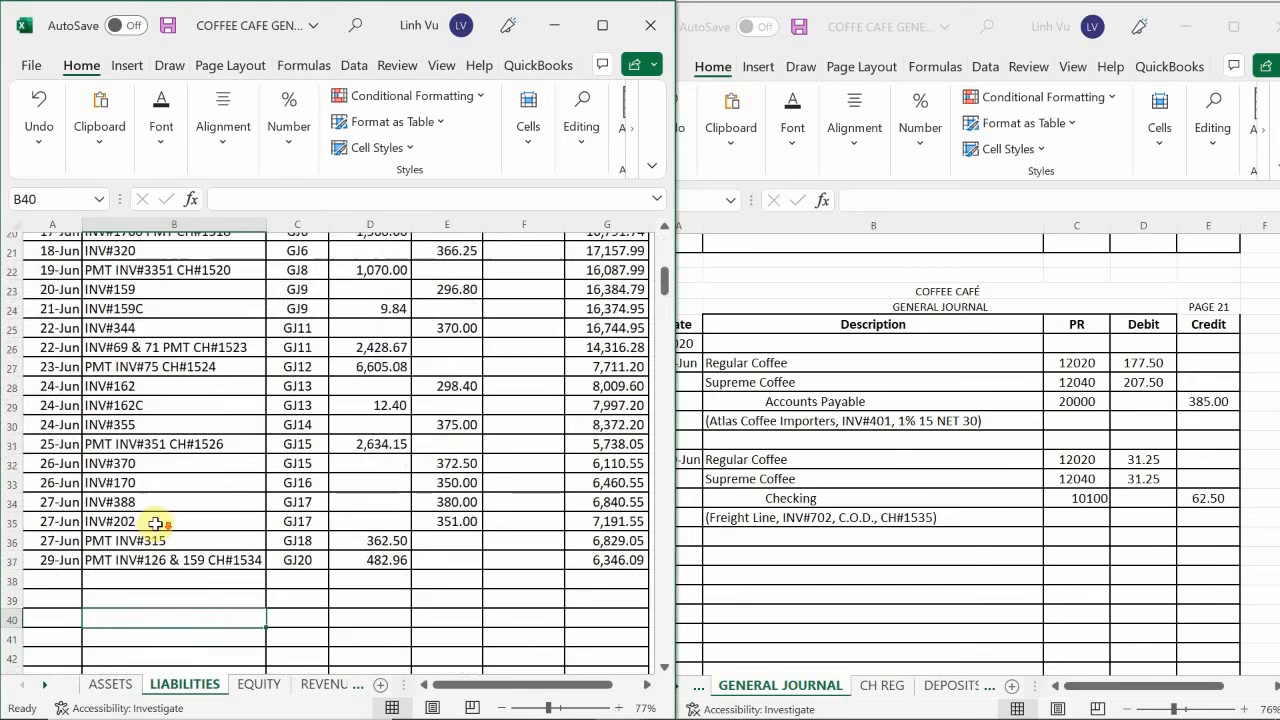
click(65, 494)
text(6/29)
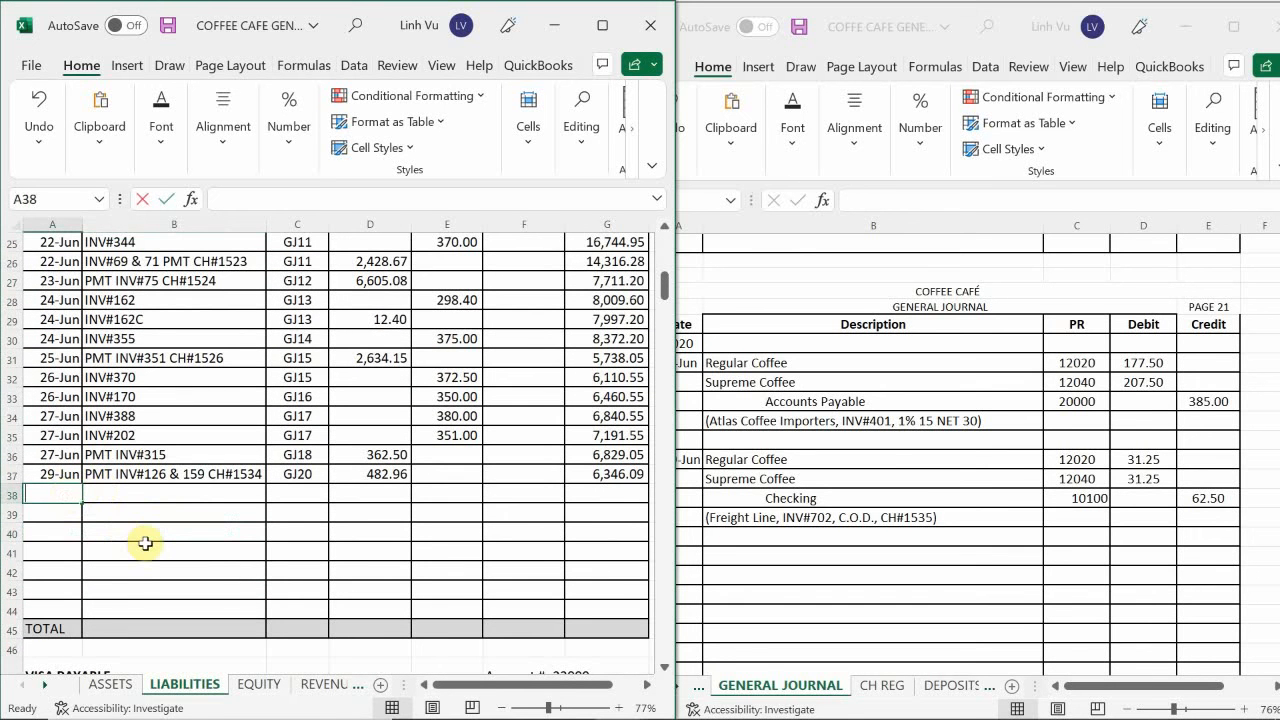
key(Return)
key(Up)
key(Right)
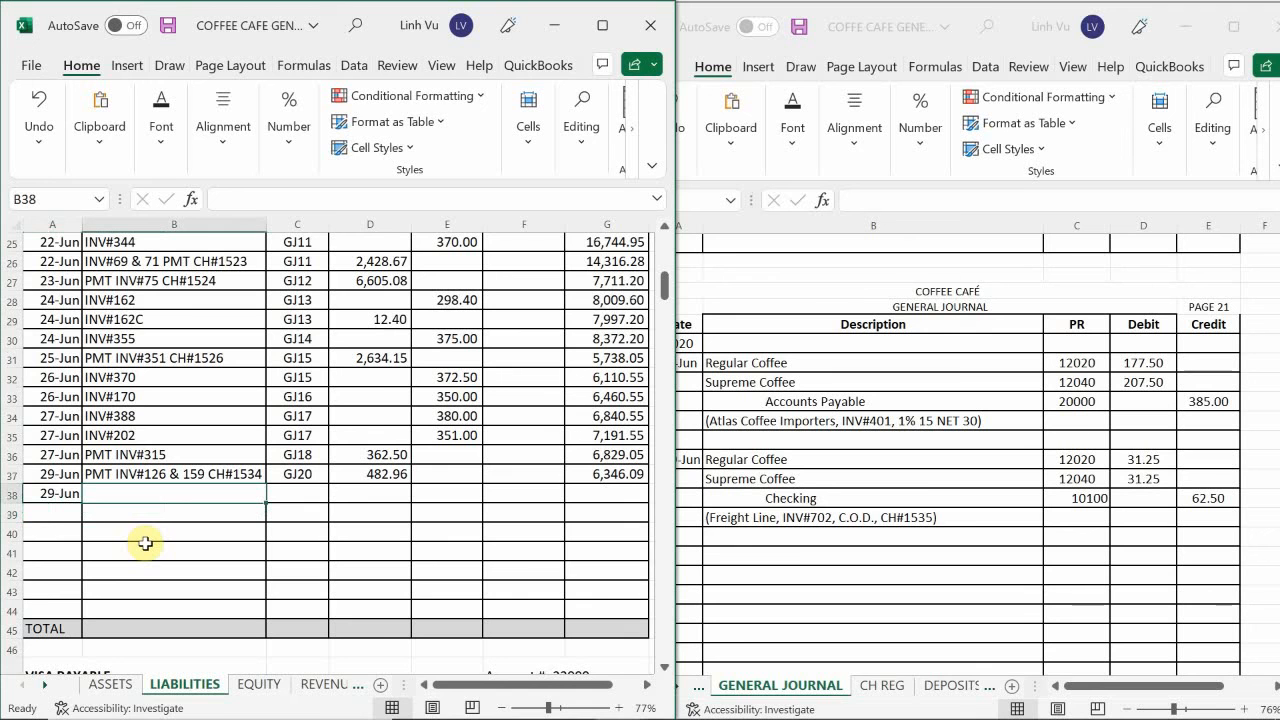
text(INV)
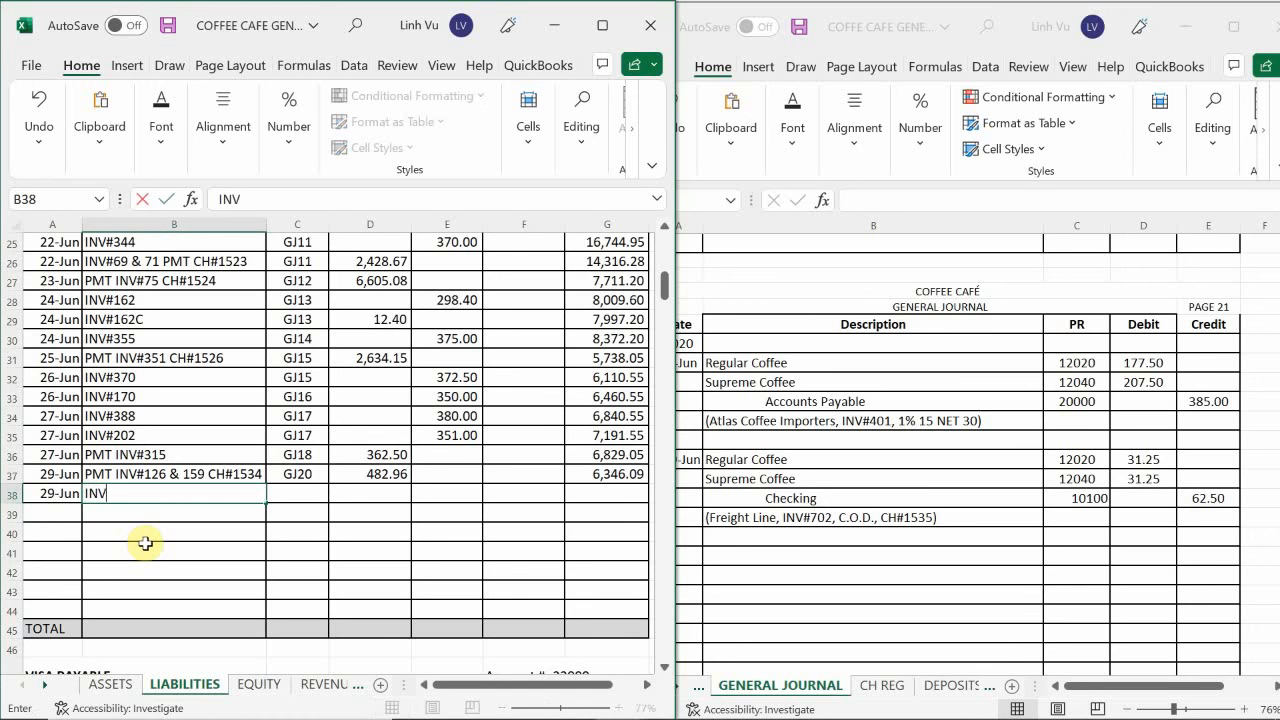
text(#401)
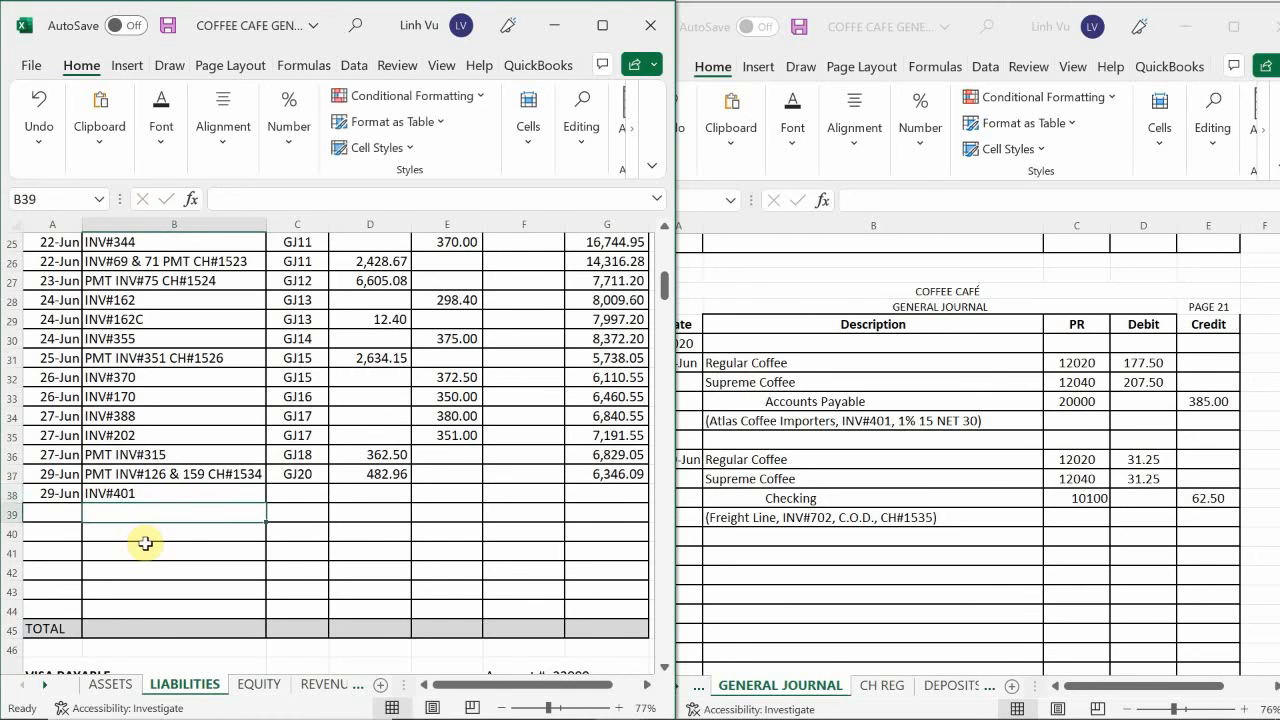
Complete the INV#401 row with post reference GJ21 and a credit of 385, and extend the running balance to G38.
key(Tab)
text(GJ21)
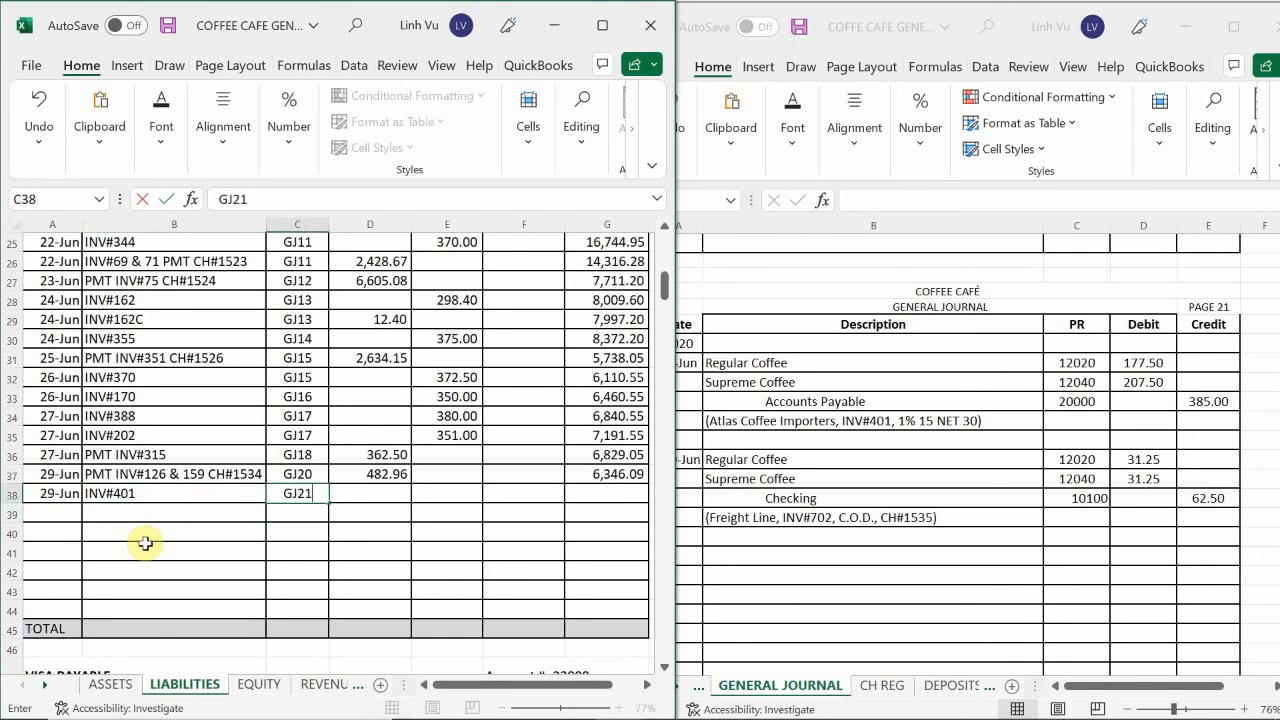
key(Tab)
key(Tab)
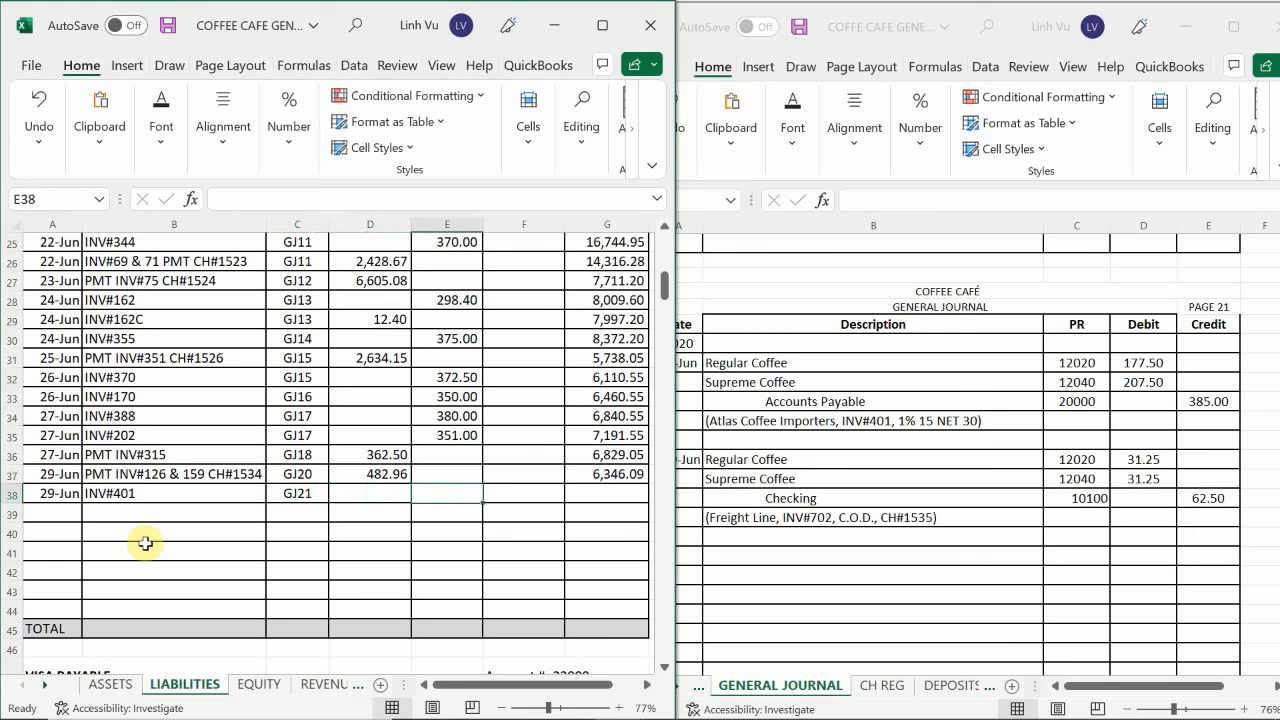
text(385)
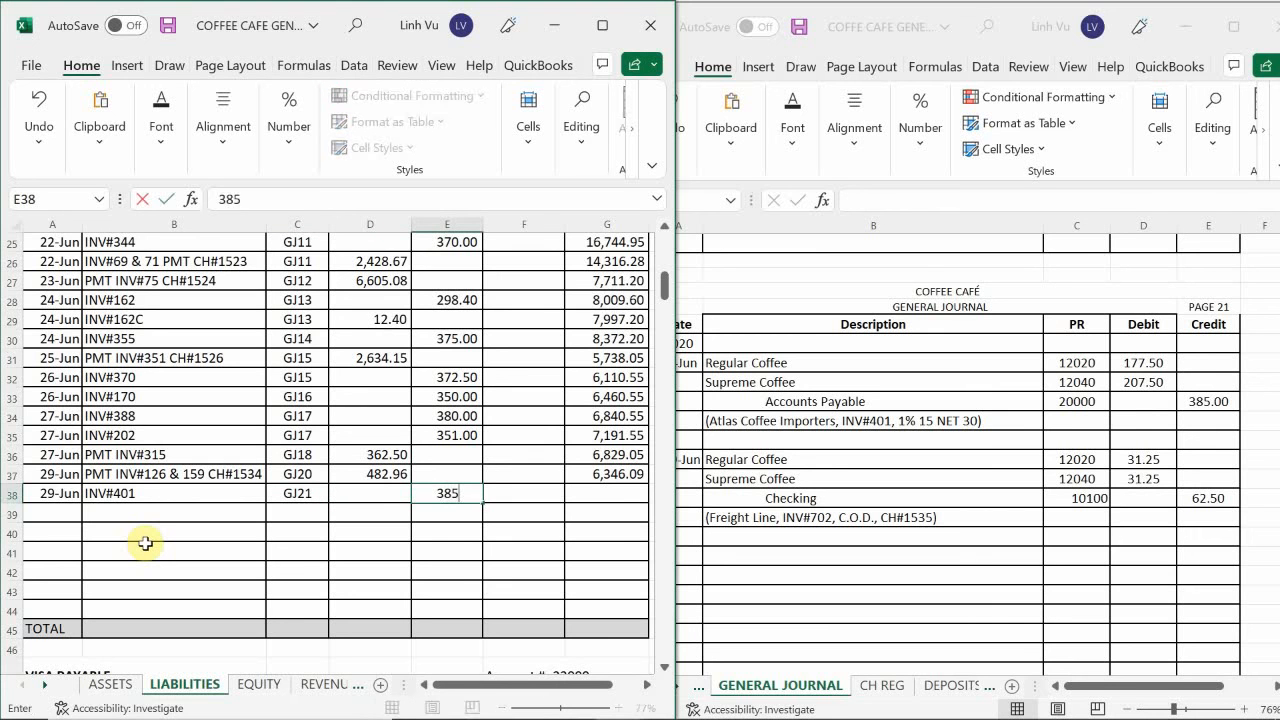
key(Return)
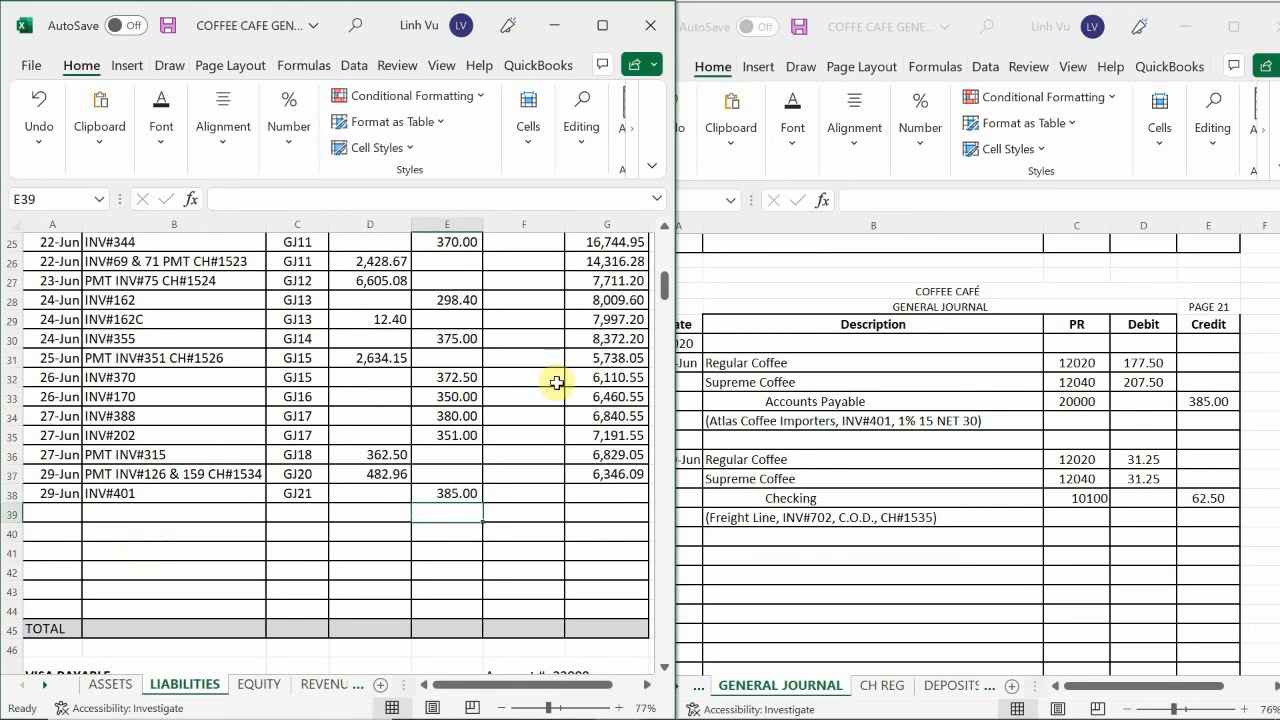
click(630, 475)
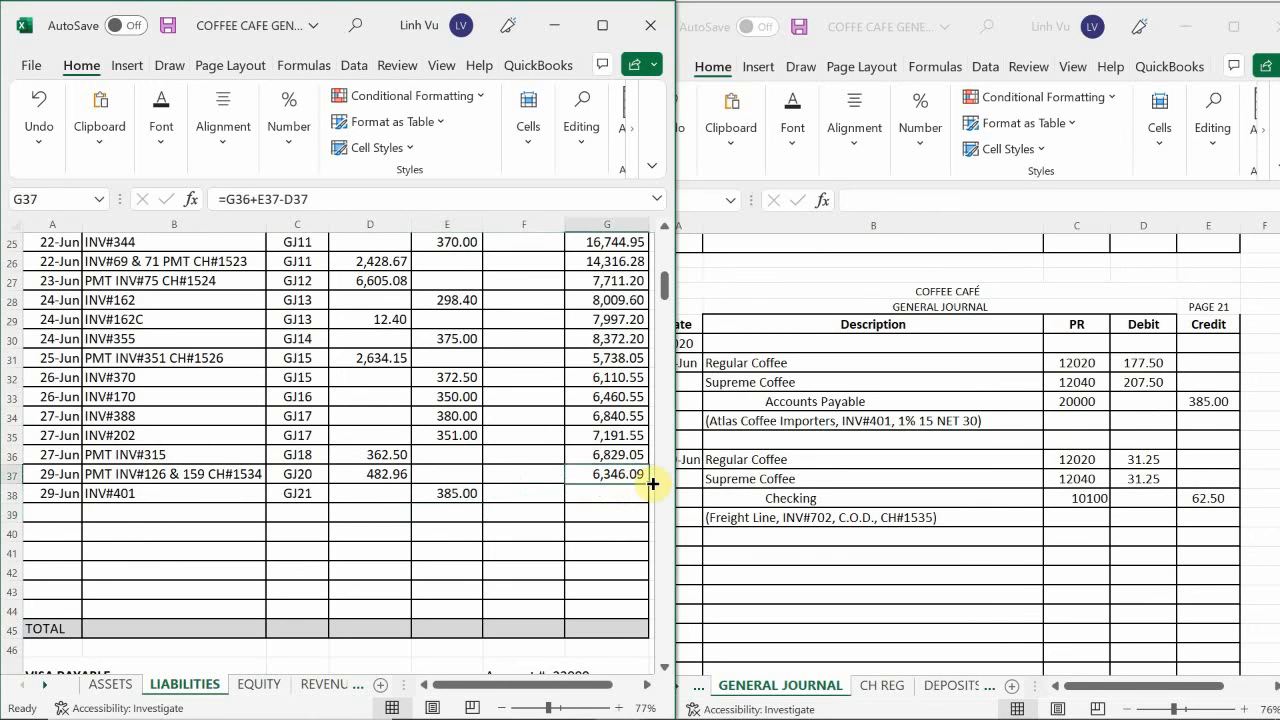
drag(648, 484, 648, 511)
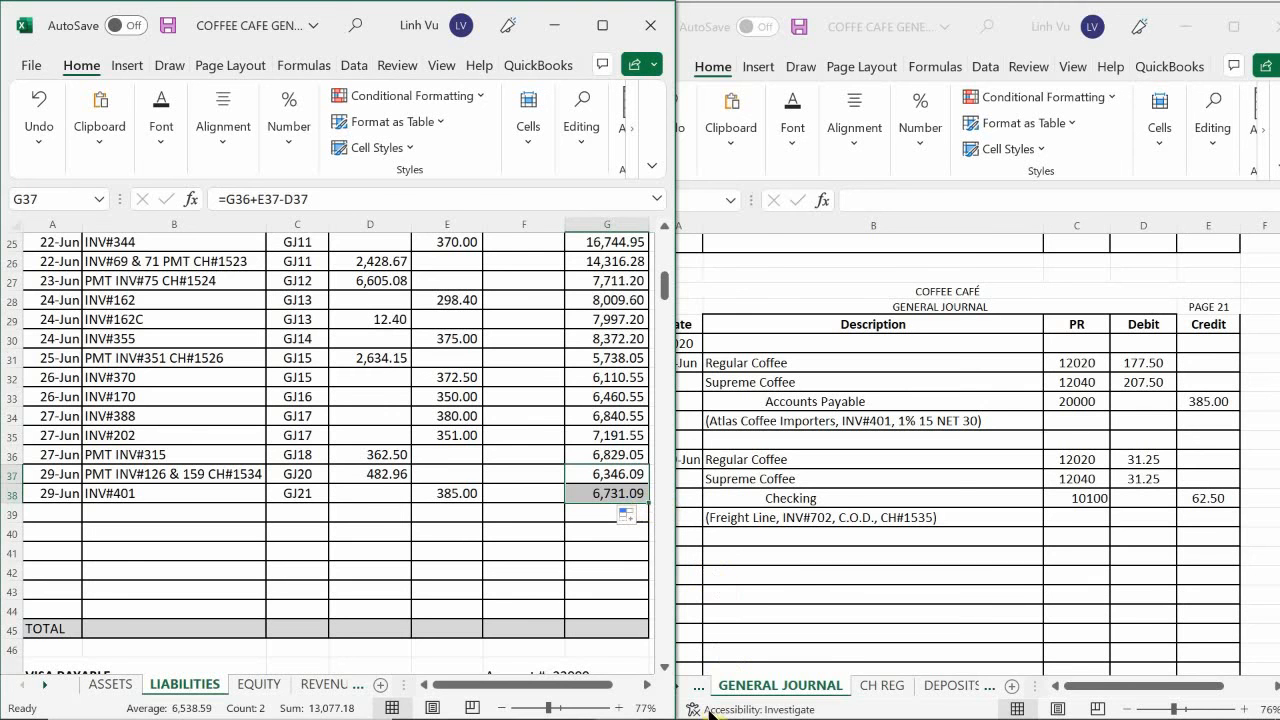
Switch to the subsidiary ledger workbook and start row 33 of the Atlas Coffee Importers ledger on the VENDORS sheet with the date 6/29.
mouse_move(697, 712)
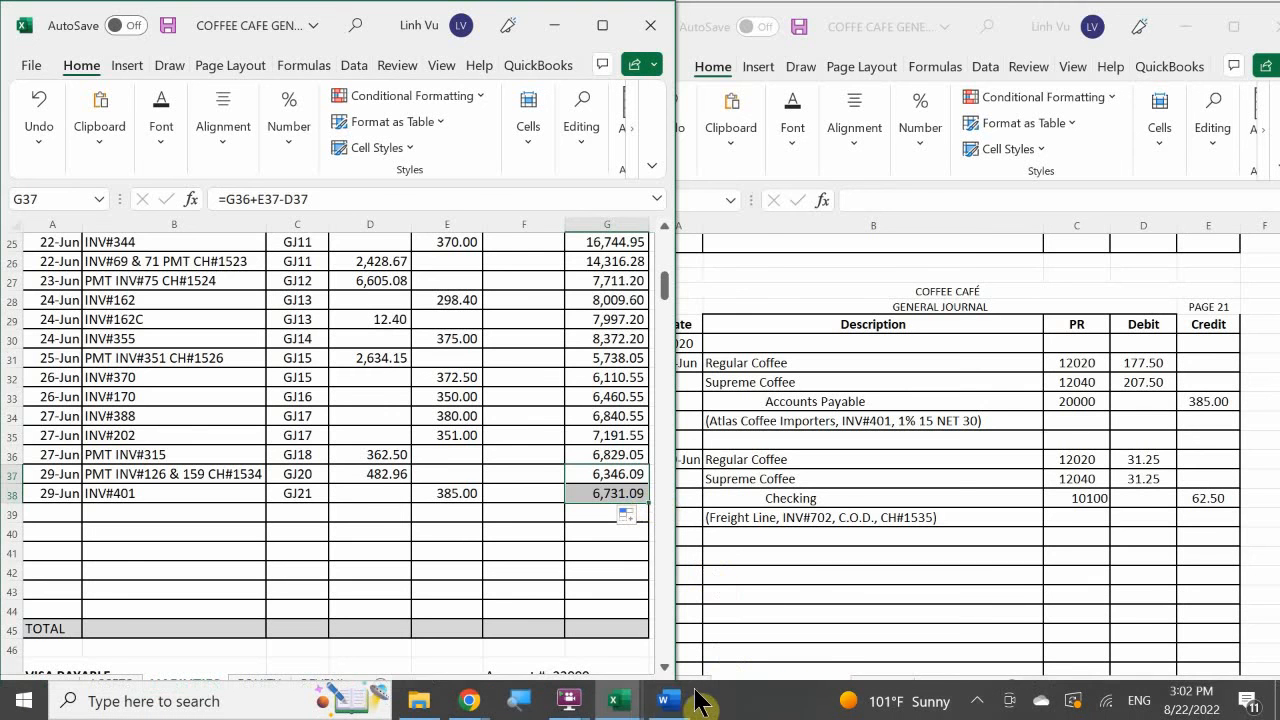
click(618, 704)
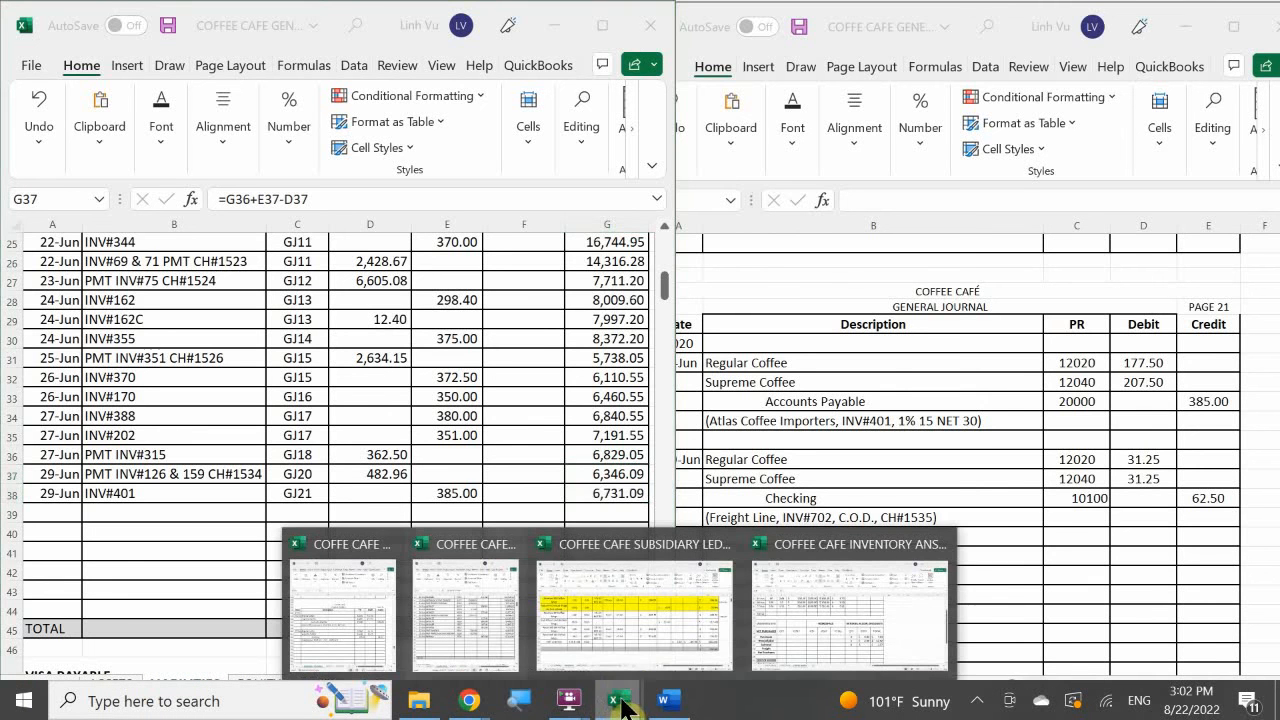
click(633, 625)
click(397, 420)
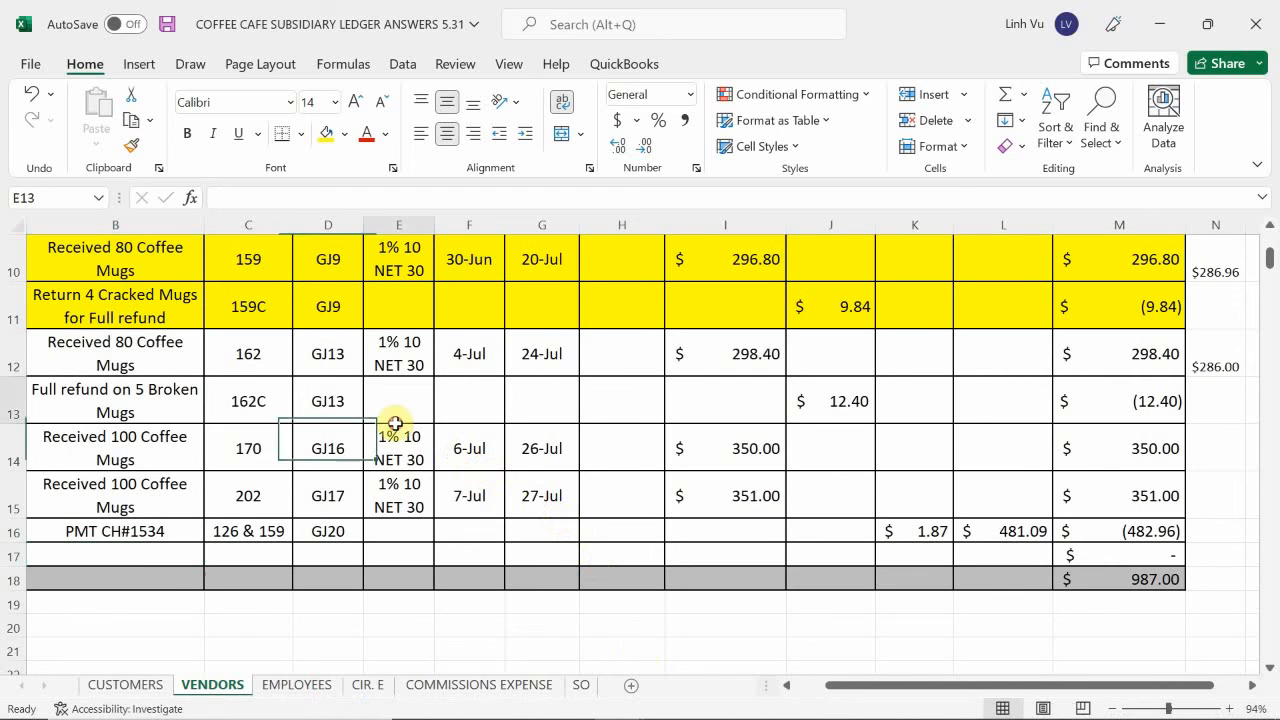
scroll(397, 427, down, 5)
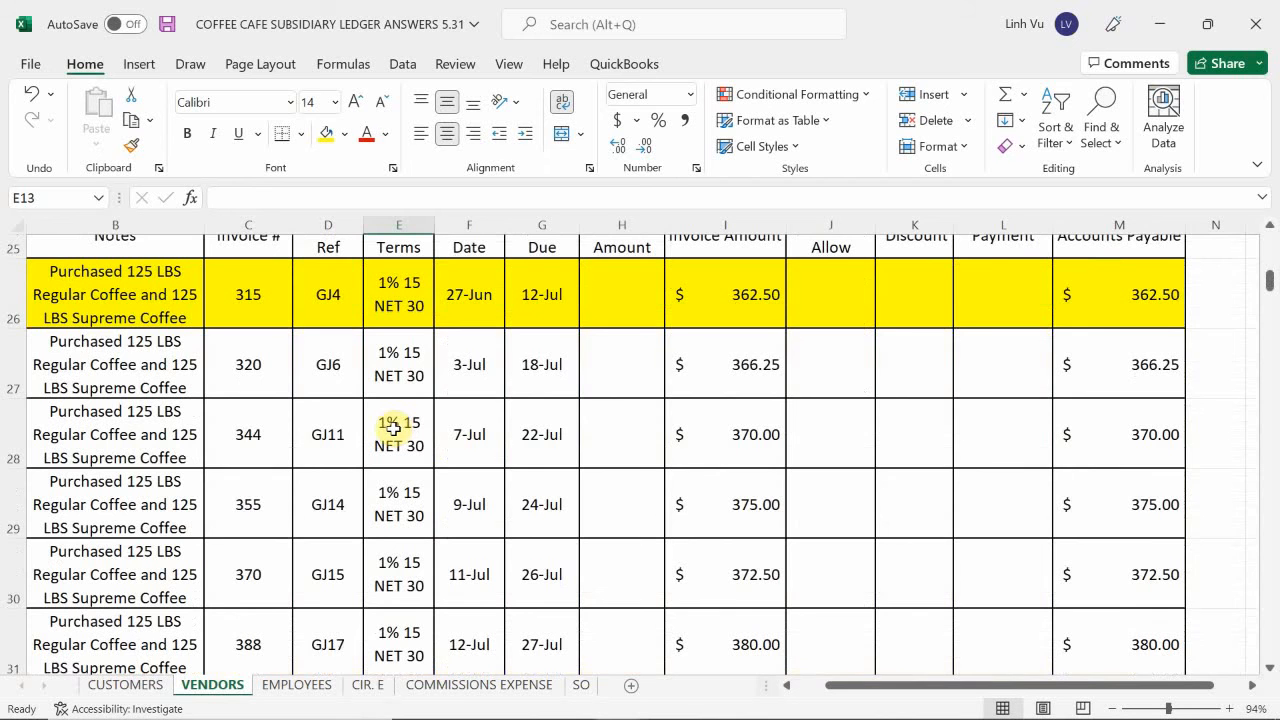
scroll(395, 428, up, 2)
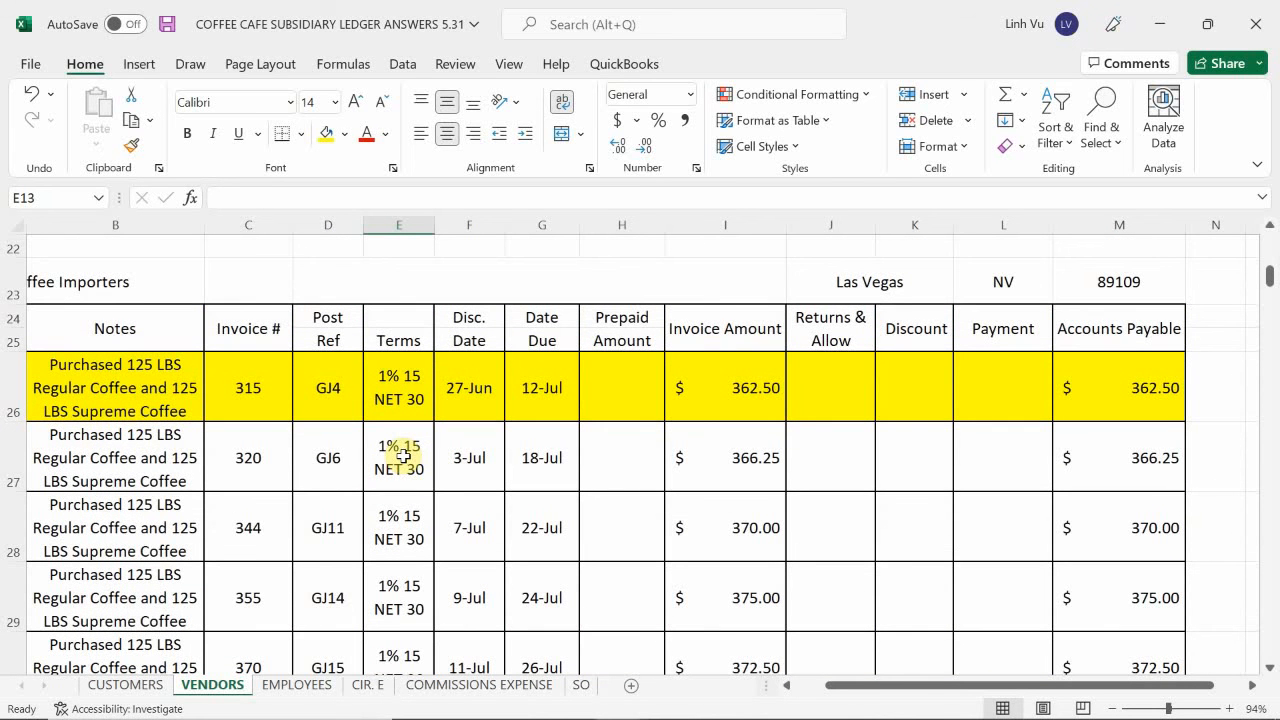
scroll(403, 452, down, 2)
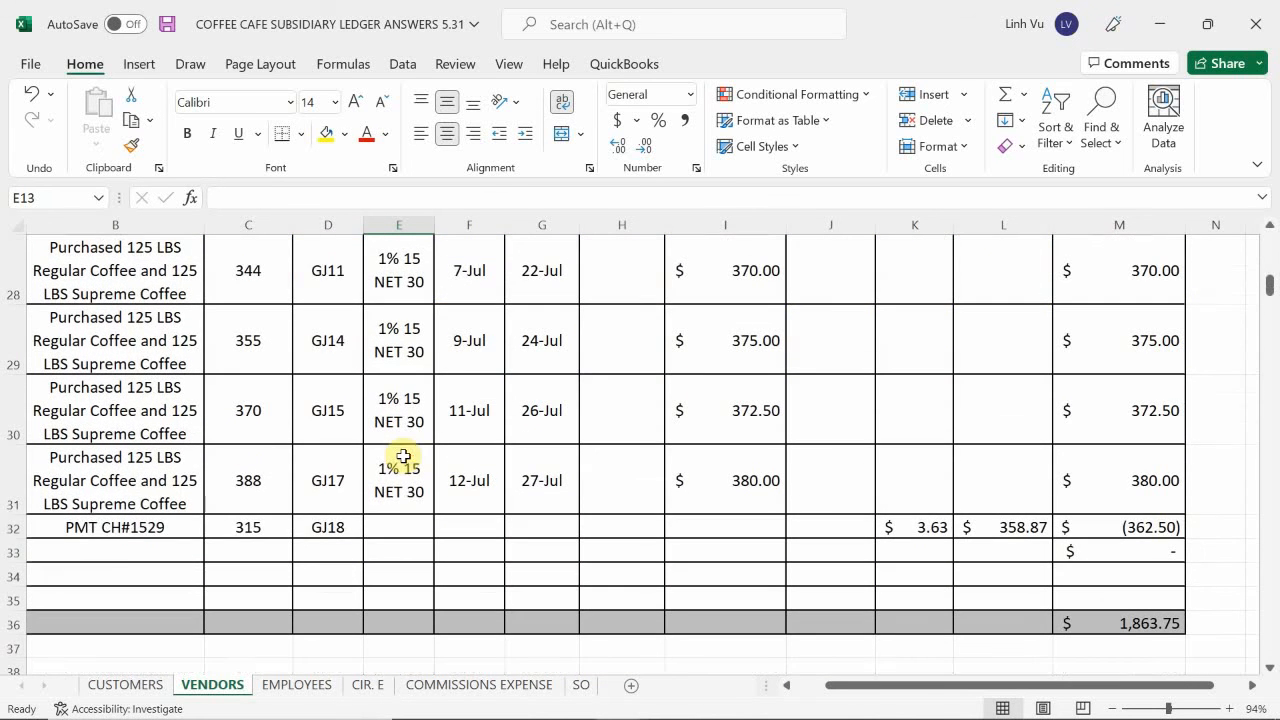
click(143, 578)
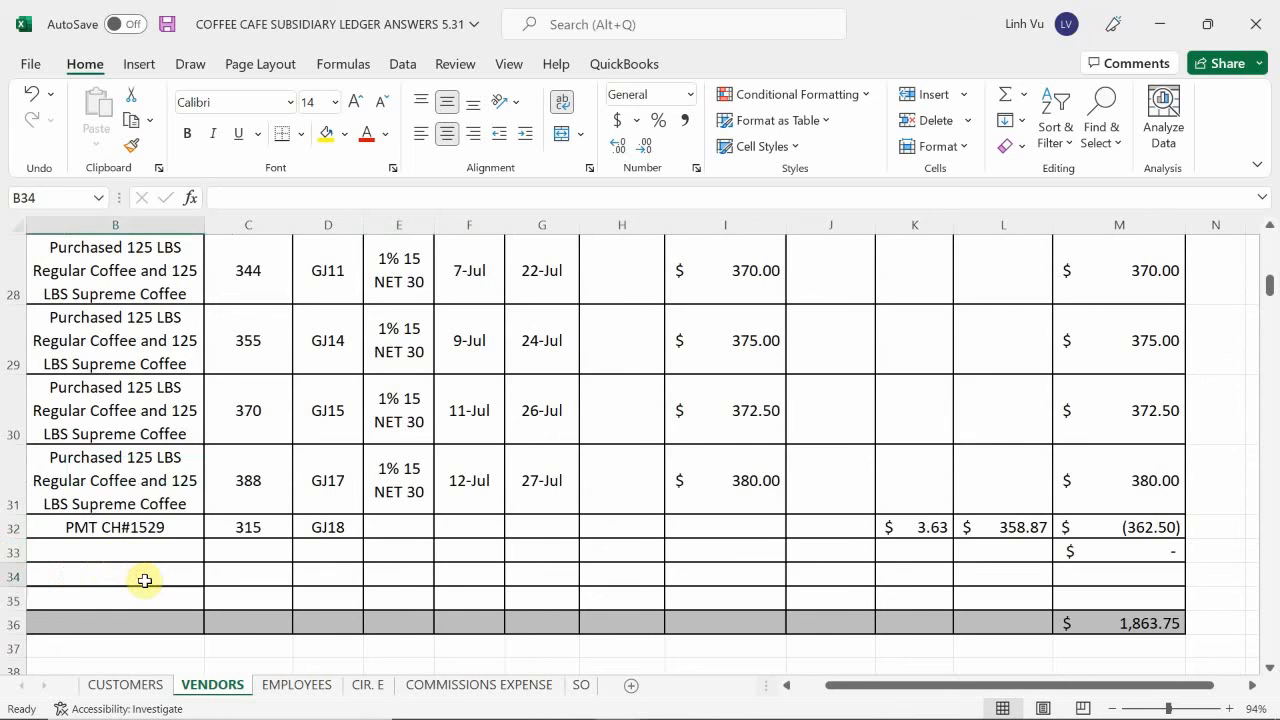
key(Left)
key(Up)
text(6/)
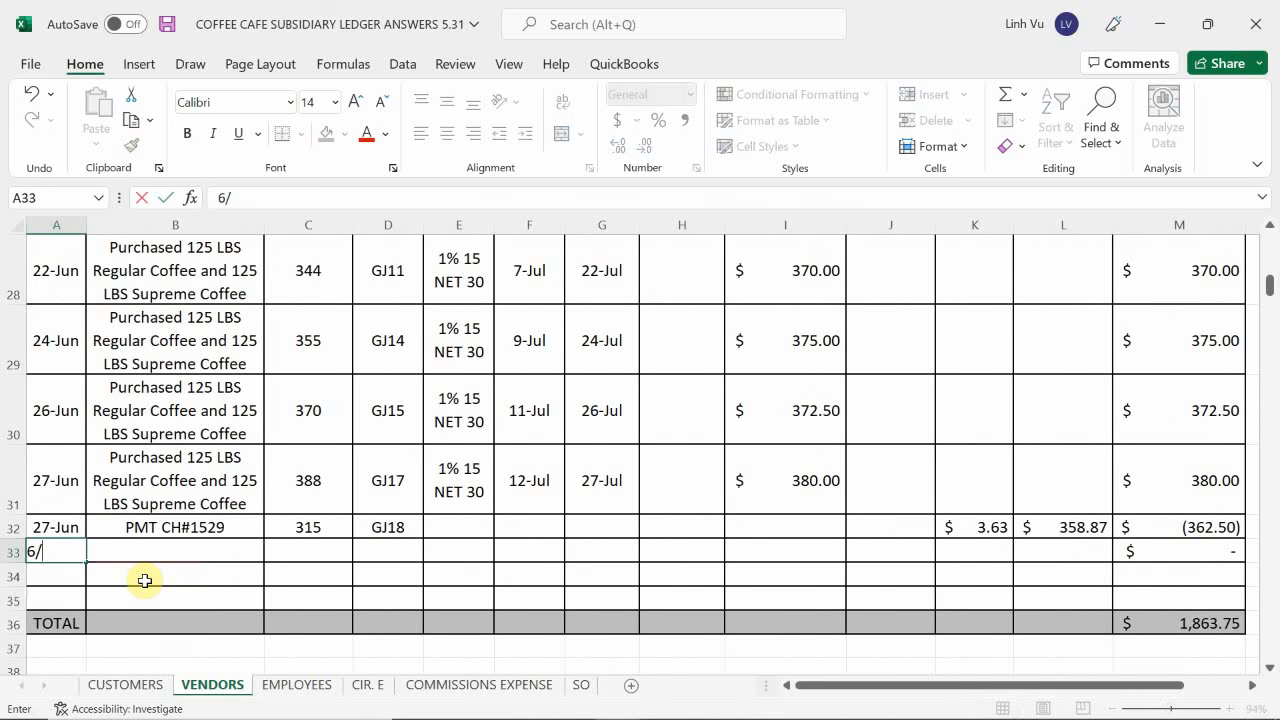
key(Tab)
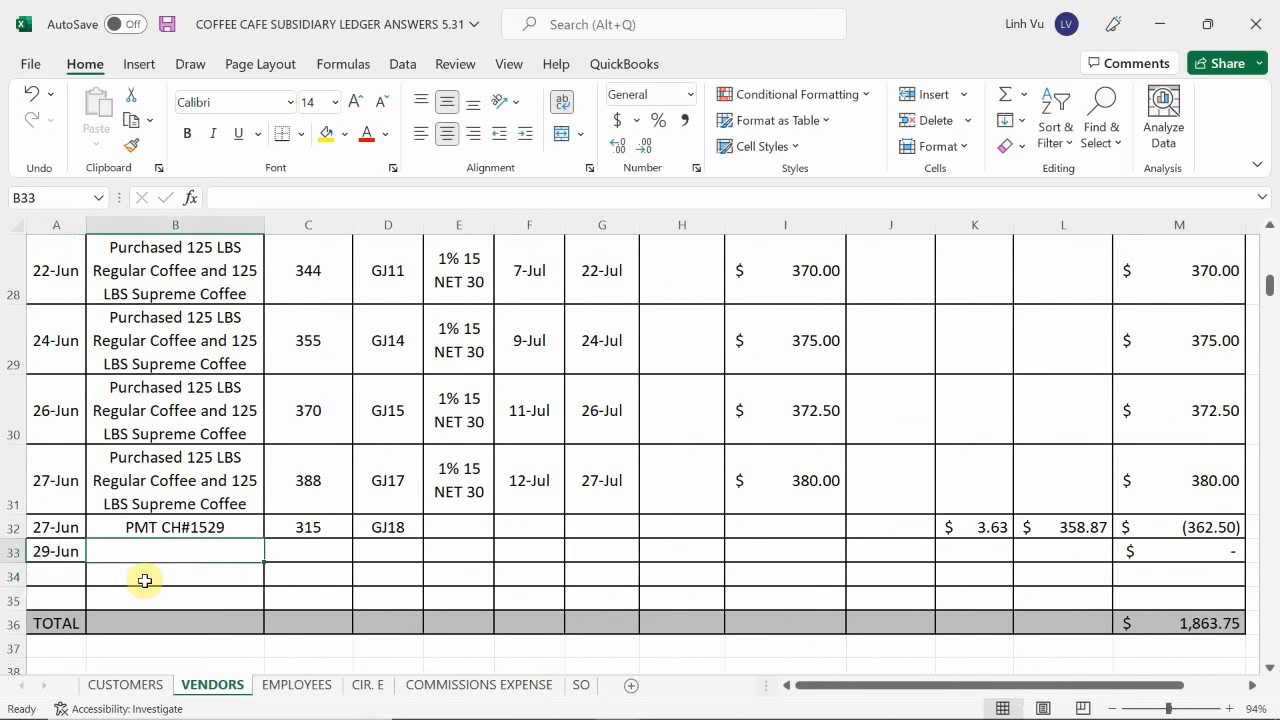
In row 33, reuse the coffee purchase note with =B31 and enter 401 as the invoice number.
text(=)
key(Up)
key(Up)
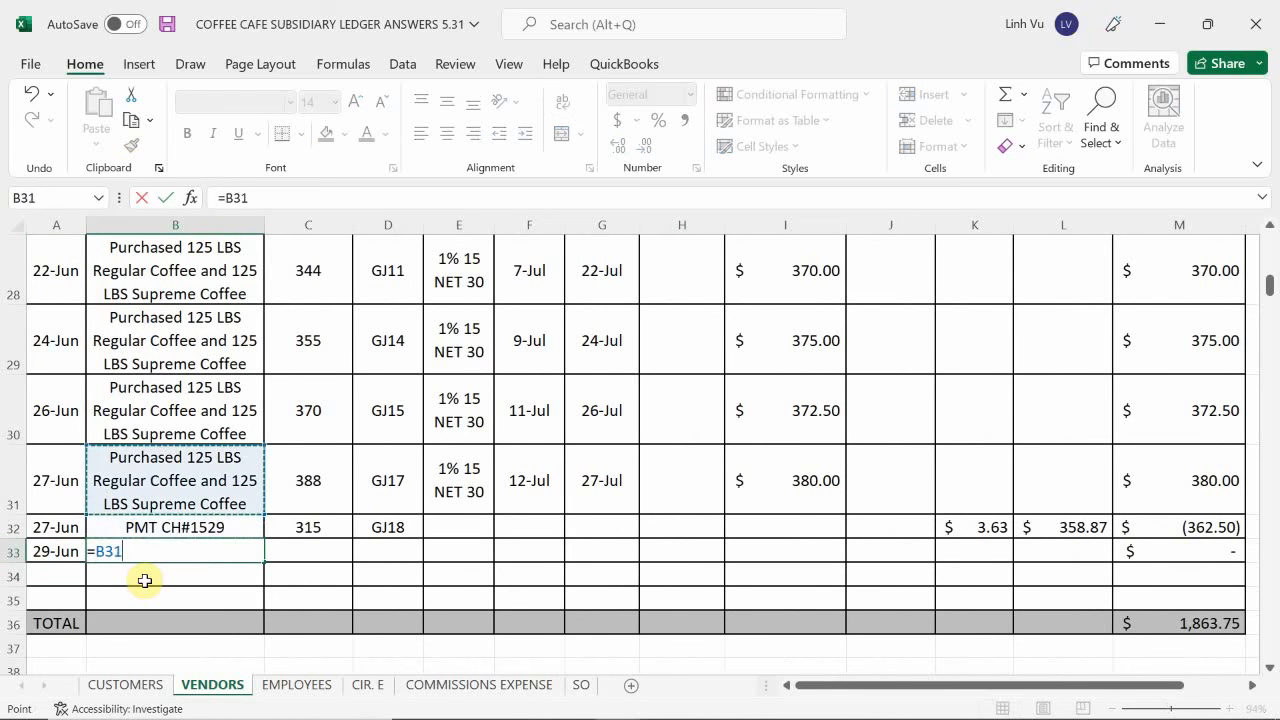
key(Return)
key(Tab)
key(Up)
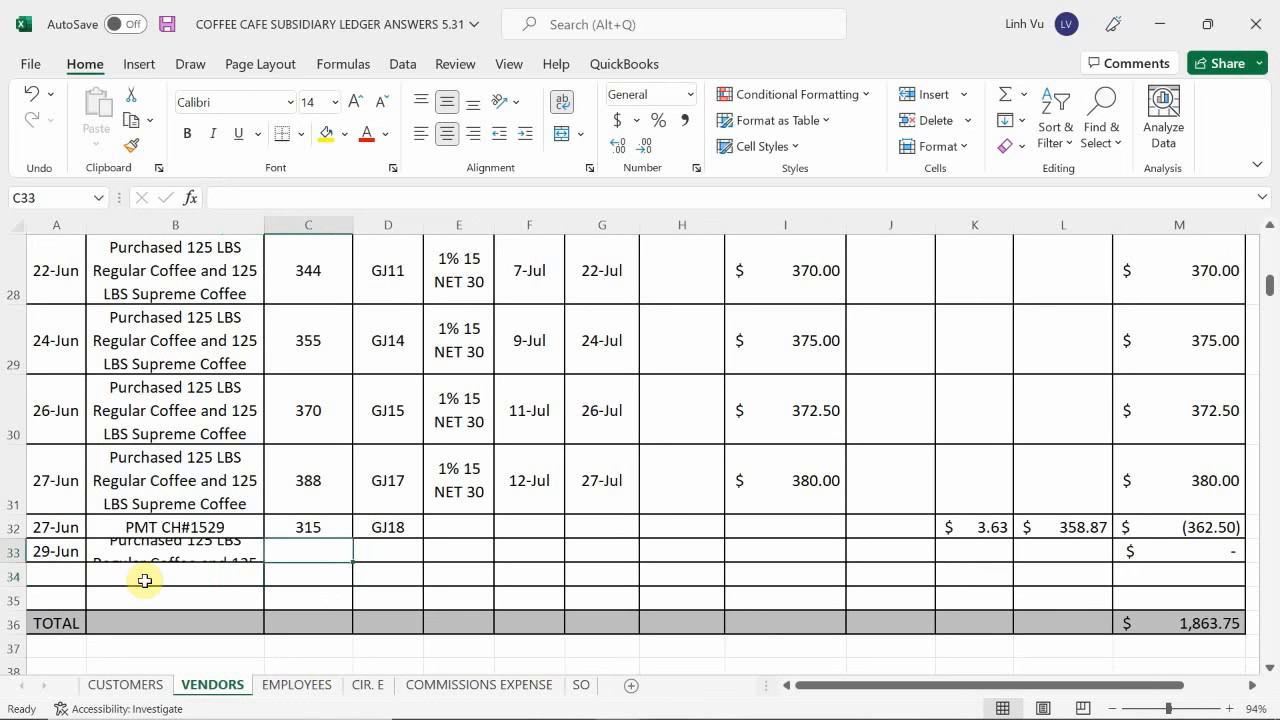
text(401)
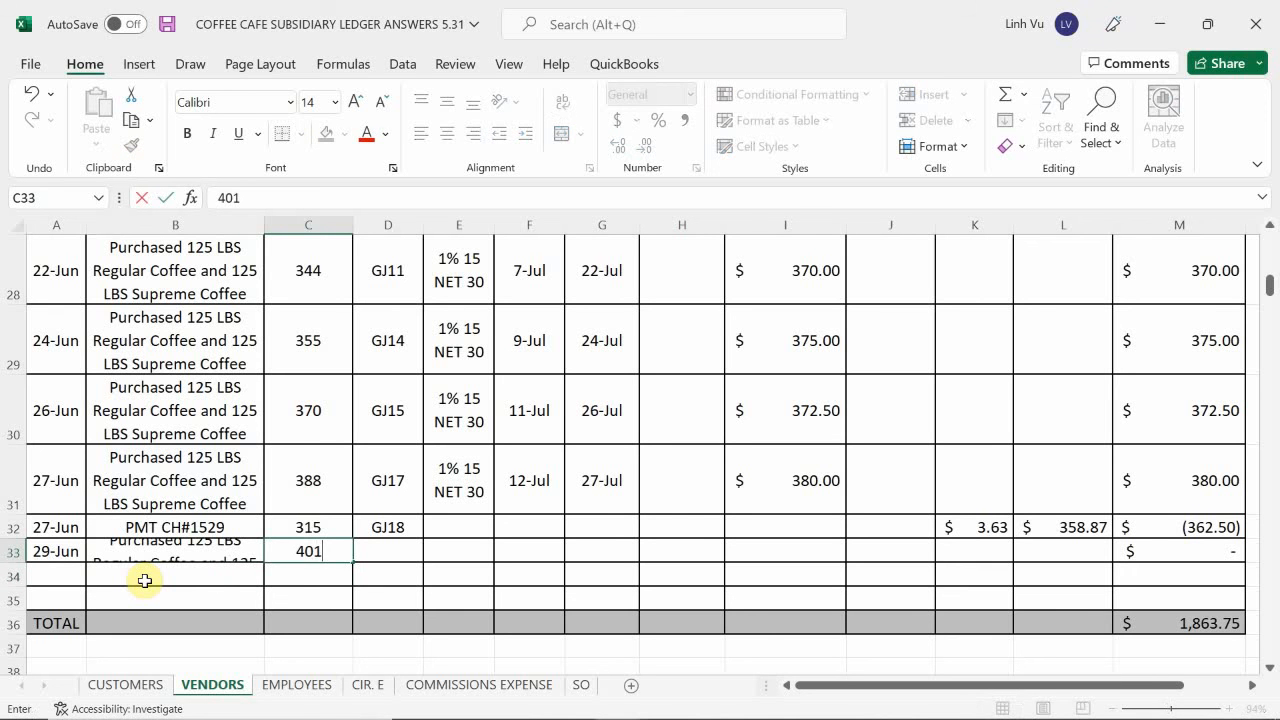
key(Return)
Enter the post reference GJ21 in D33 and reuse the 1% 15 NET 30 terms from E31 in E33.
key(Right)
key(Up)
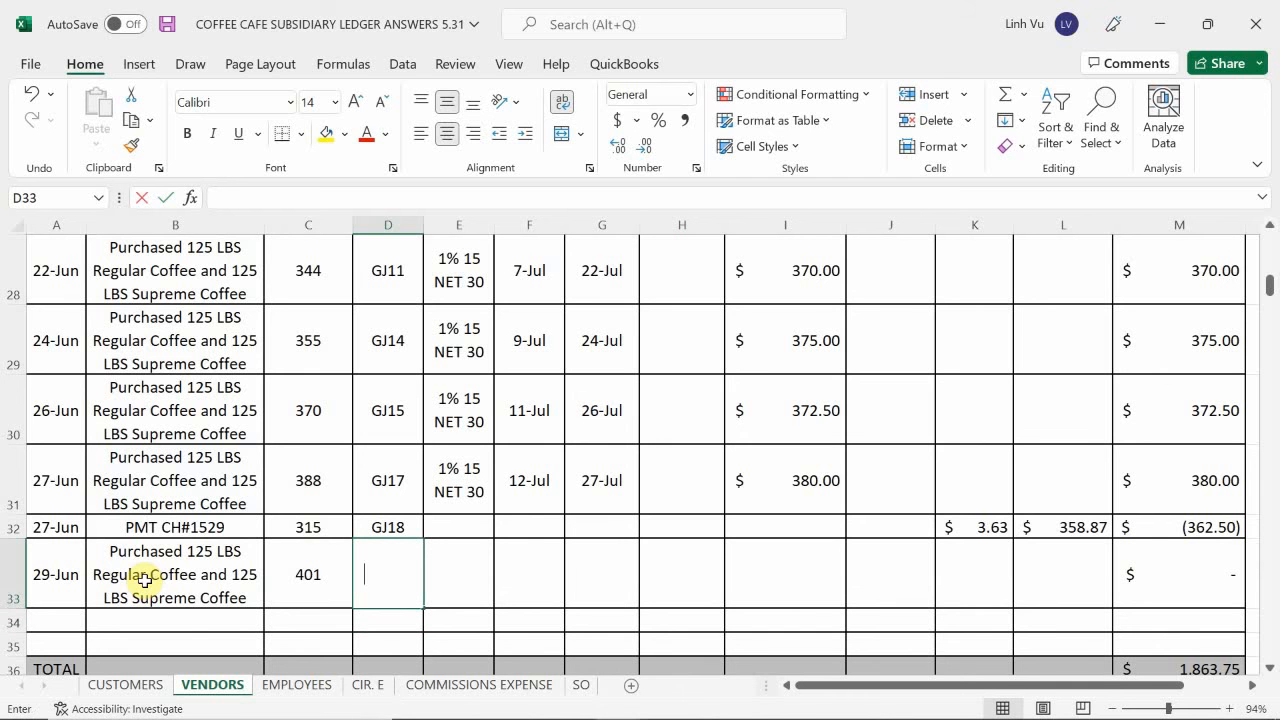
text(GJ21)
key(Return)
key(Right)
key(Up)
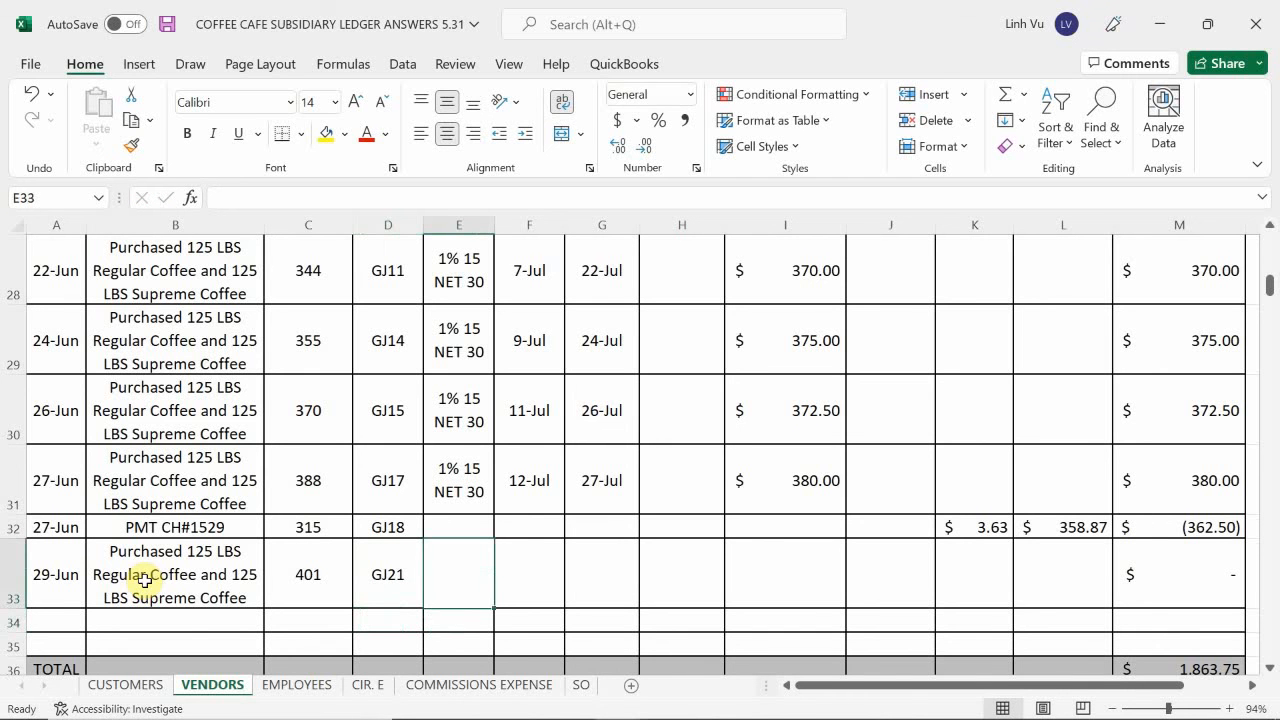
text(=)
key(Up)
key(Up)
key(Return)
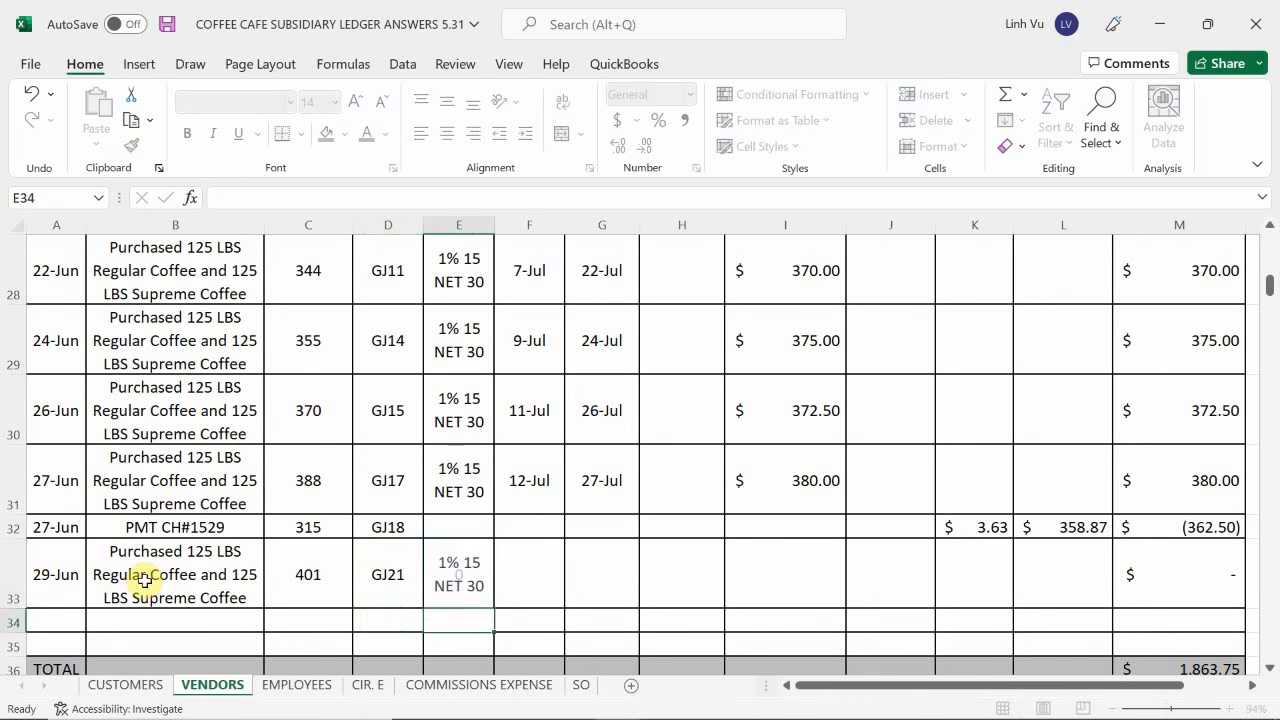
Calculate the discount date for invoice 401 in F33 with the formula =A33+15.
key(Right)
key(Up)
text(=)
key(Left)
key(Left)
key(Left)
key(Left)
key(Left)
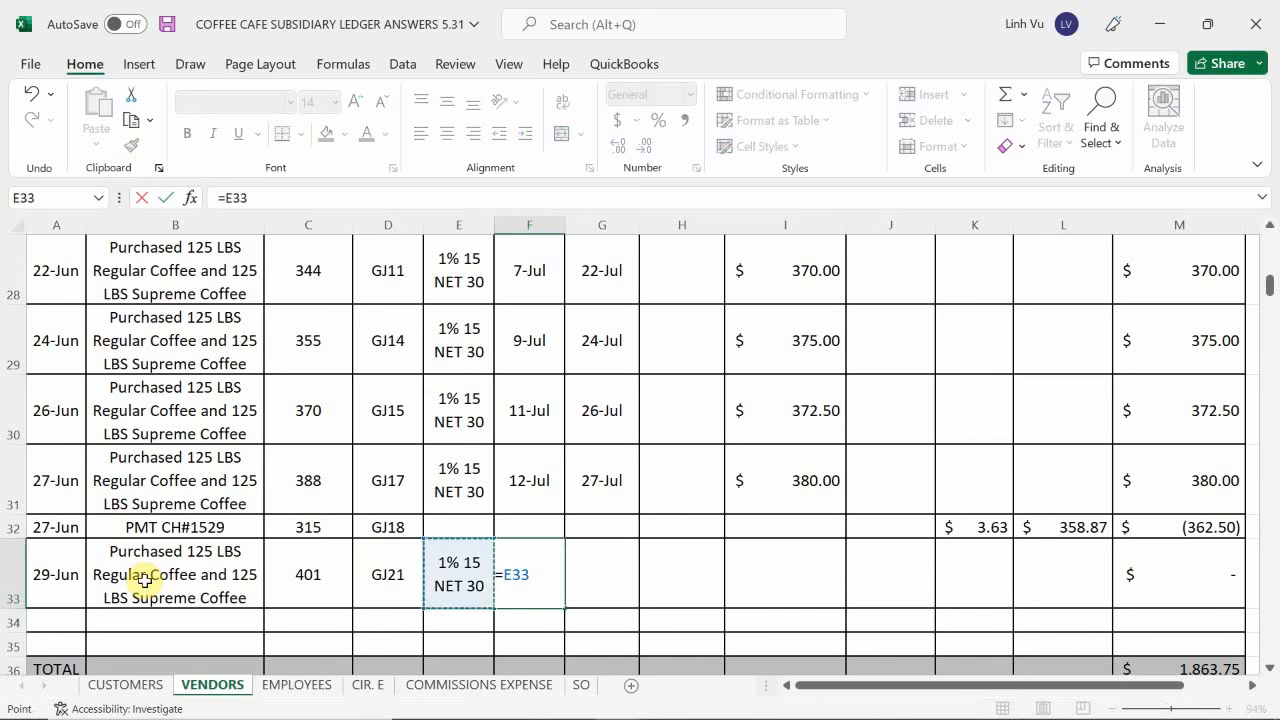
text(+41)
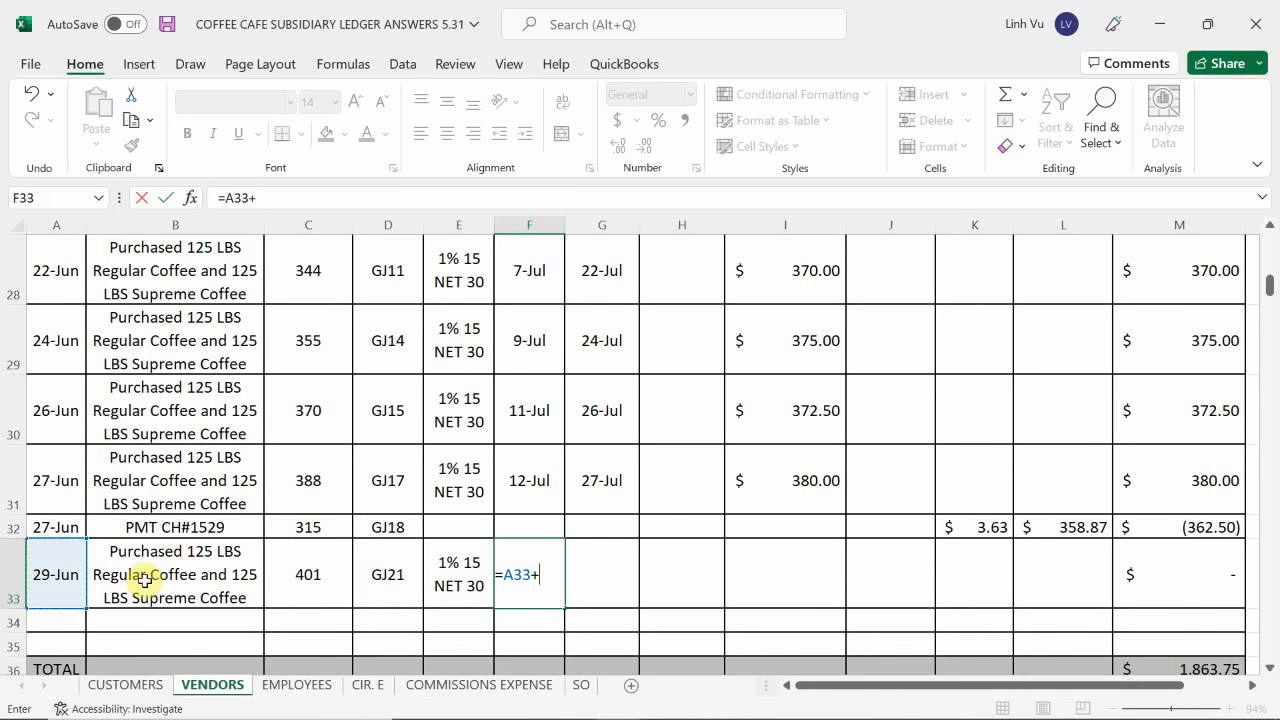
key(BackSpace)
key(BackSpace)
text(15)
key(Return)
Calculate the due date for invoice 401 in G33 as 30 days after the date in A33.
key(Right)
key(Up)
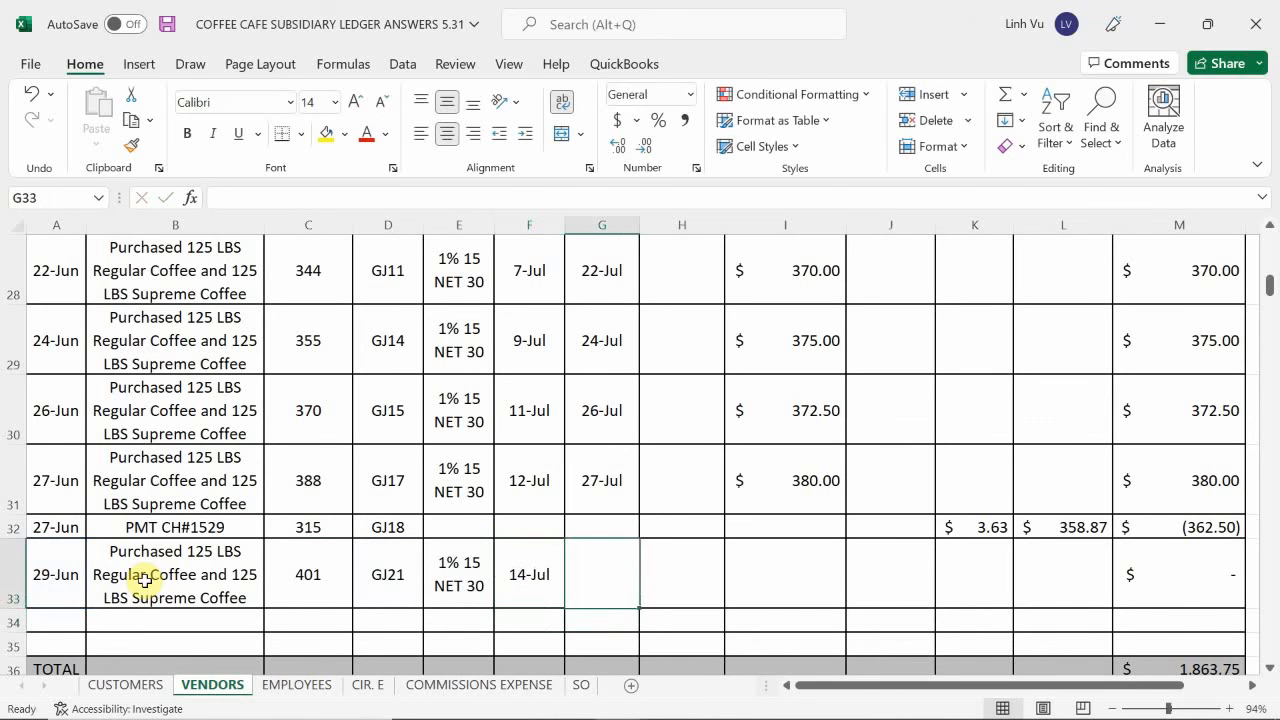
text(=)
key(Left)
key(Left)
key(Left)
key(Left)
key(Left)
key(Left)
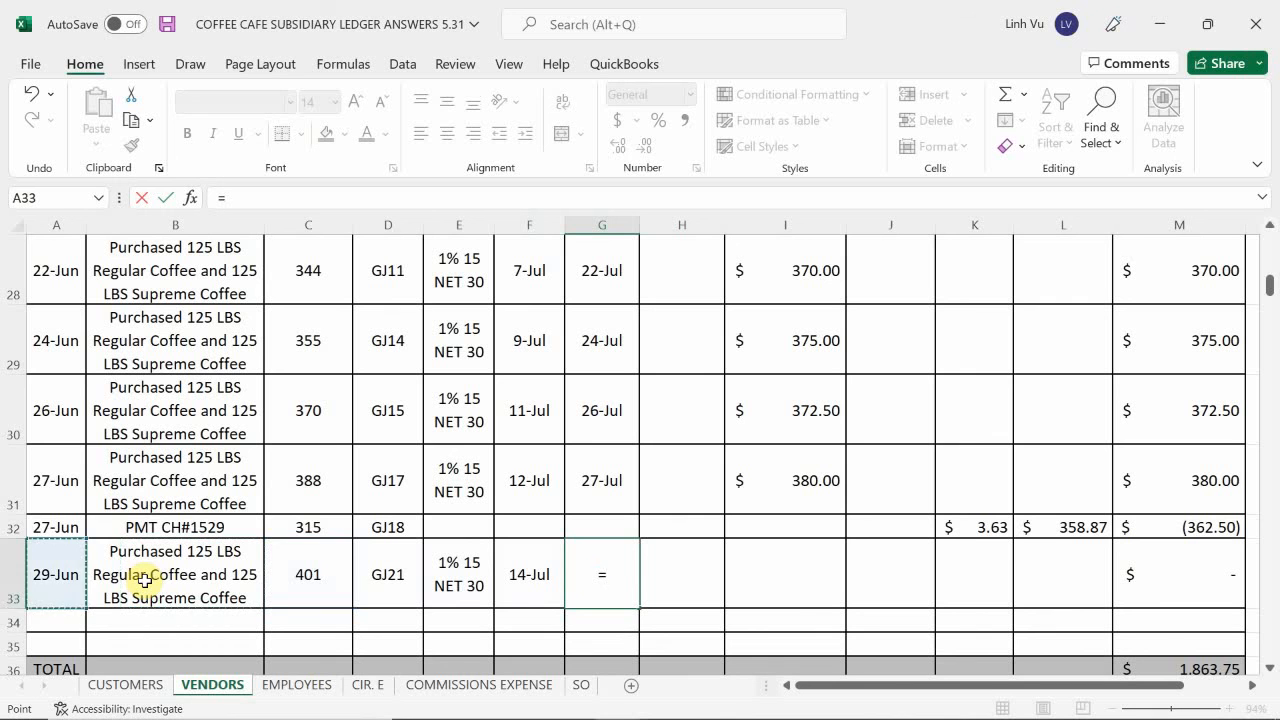
text(+30)
key(Return)
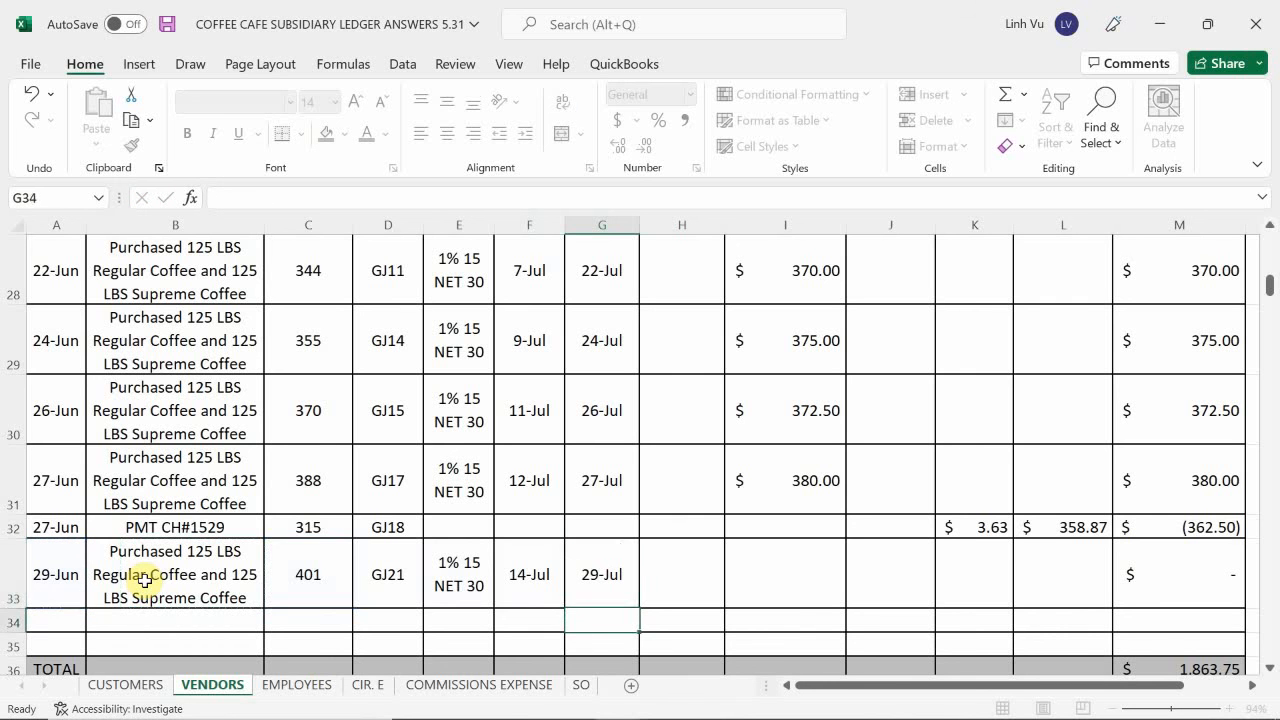
Enter 385 as the invoice amount for invoice 401 in I33.
key(Up)
key(Right)
key(Right)
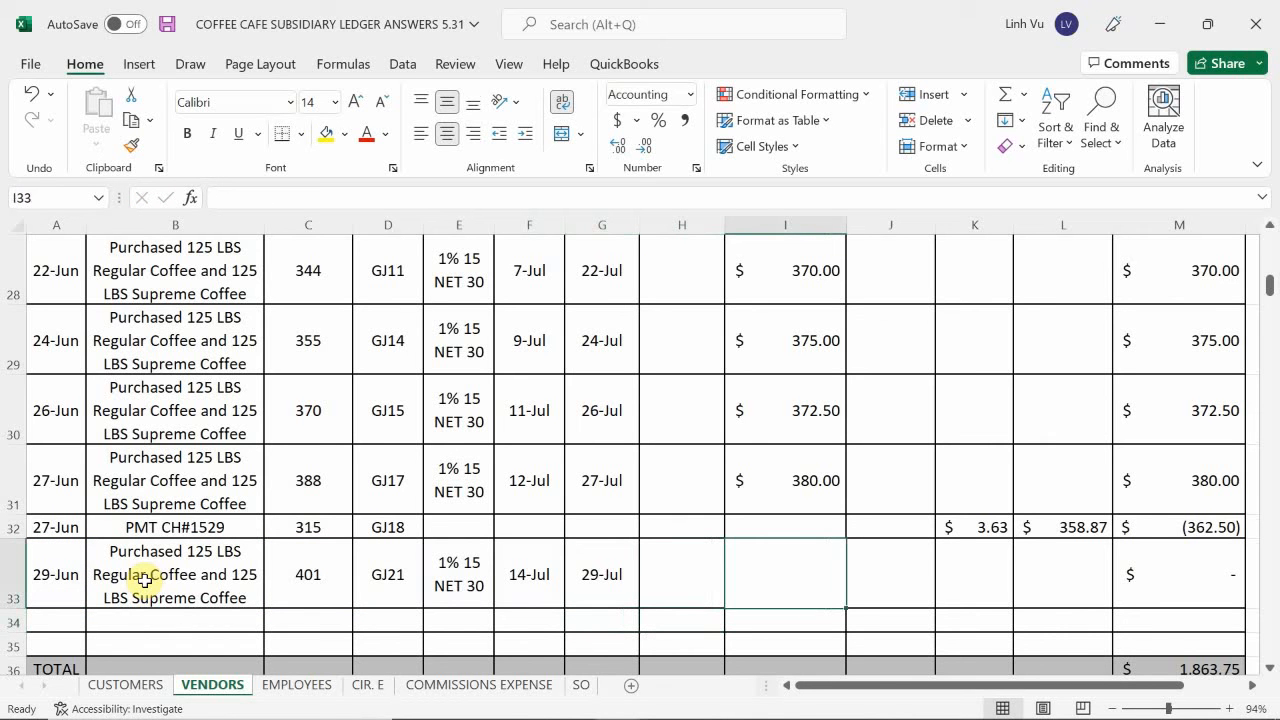
text(385)
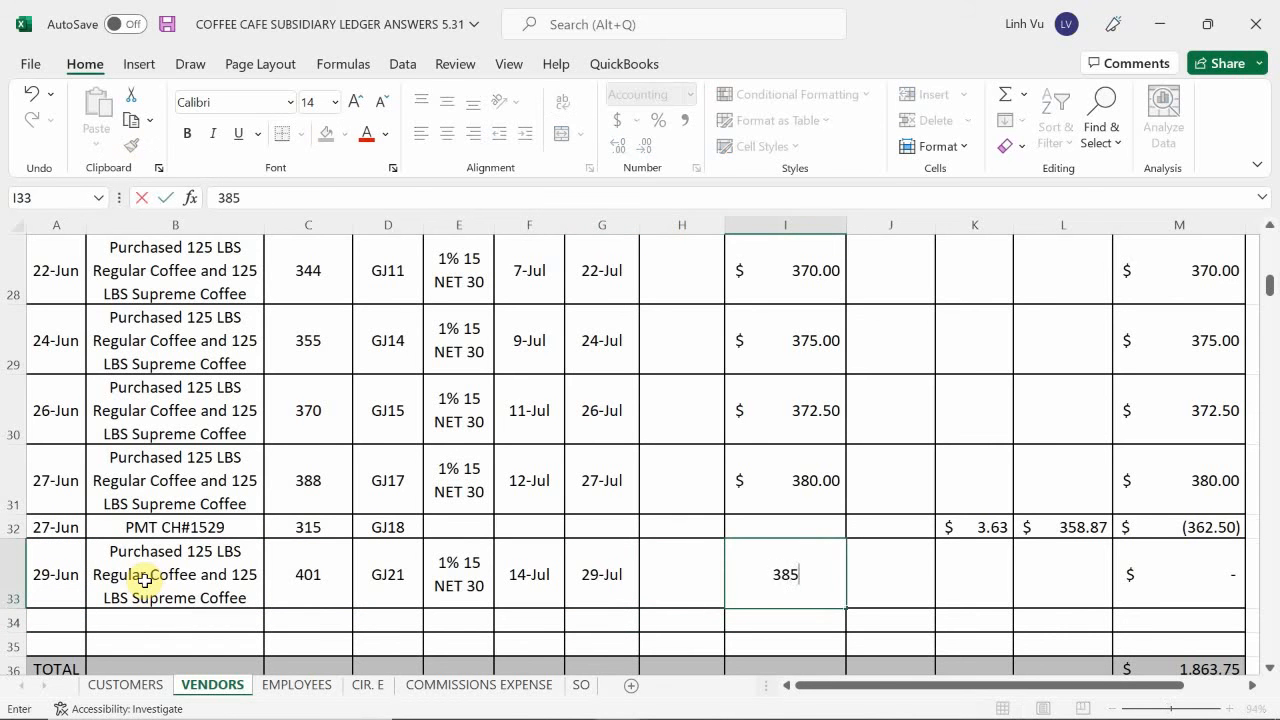
key(Return)
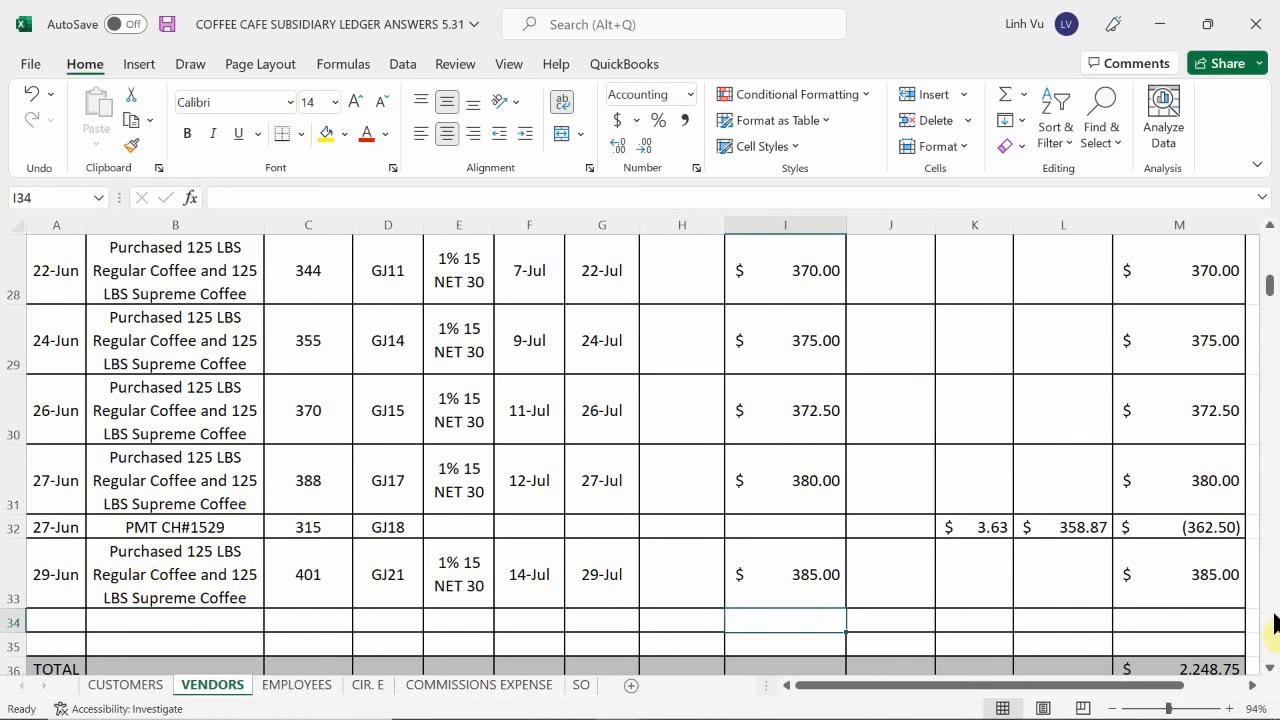
In the freight vendor's shipping costs ledger on the VENDORS sheet, enter the date 6/29 in row 68.
scroll(1190, 515, down, 1)
scroll(1178, 588, up, 1)
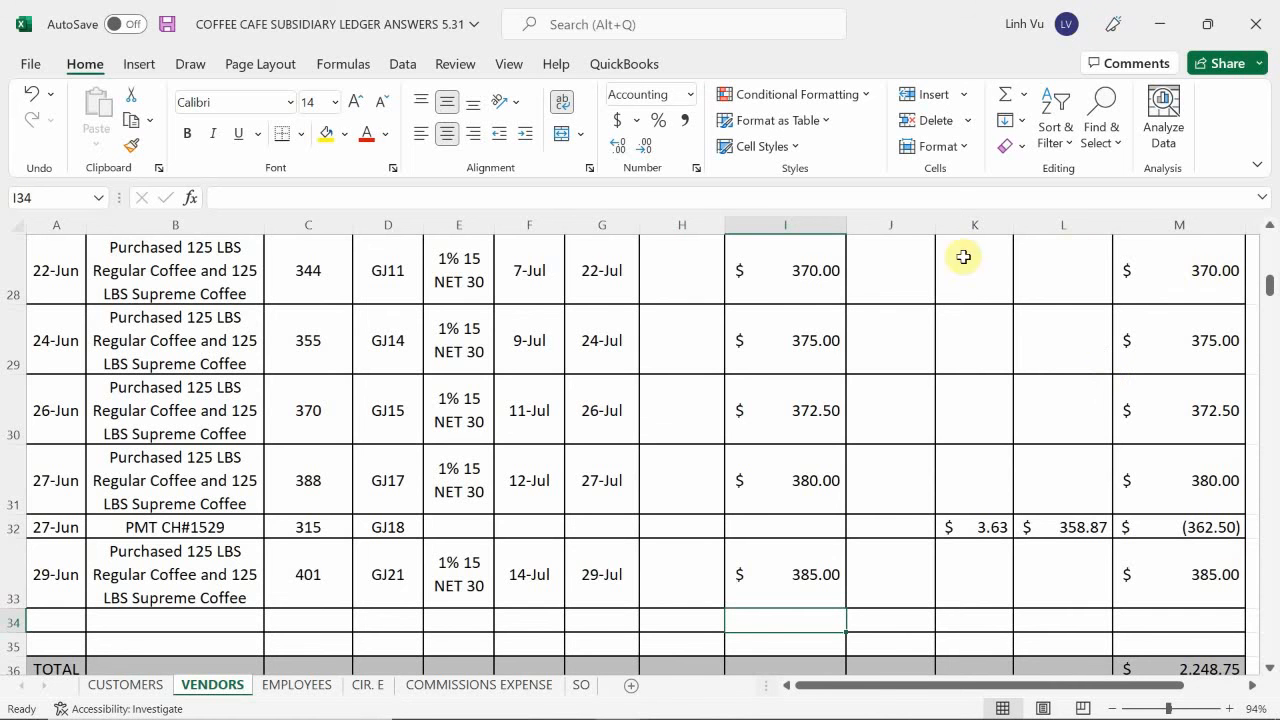
scroll(180, 520, down, 9)
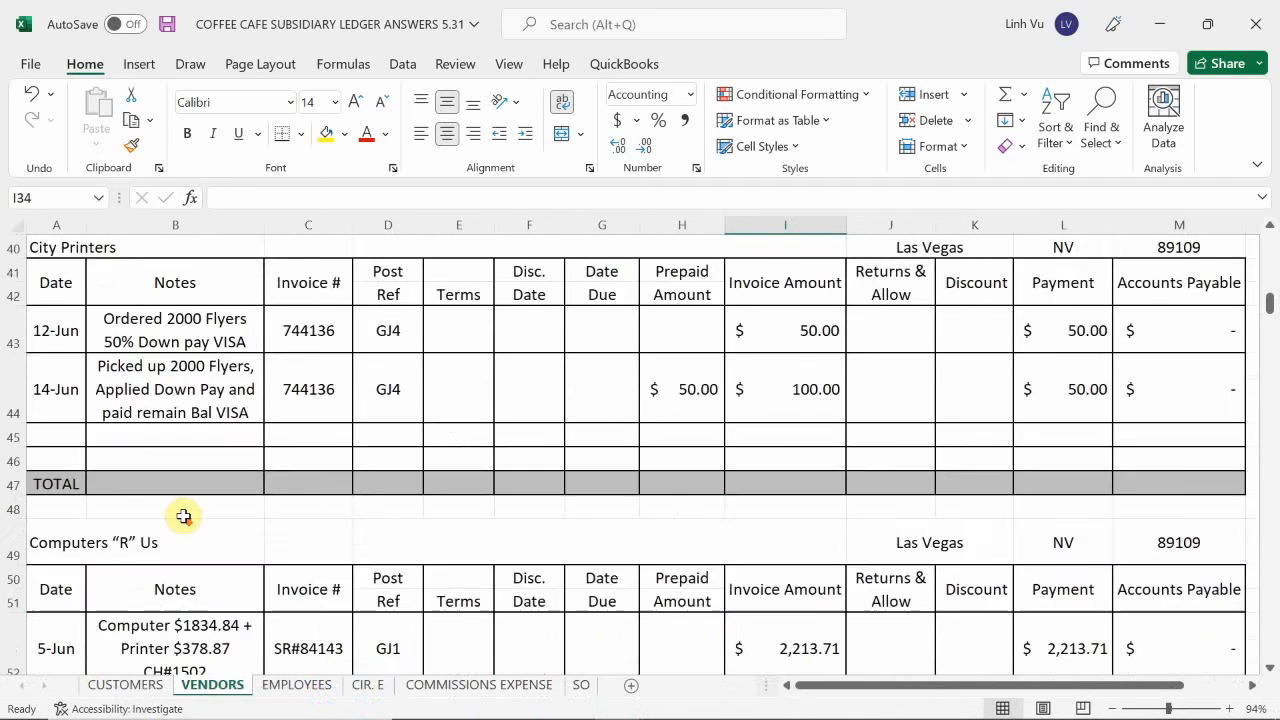
scroll(178, 525, down, 3)
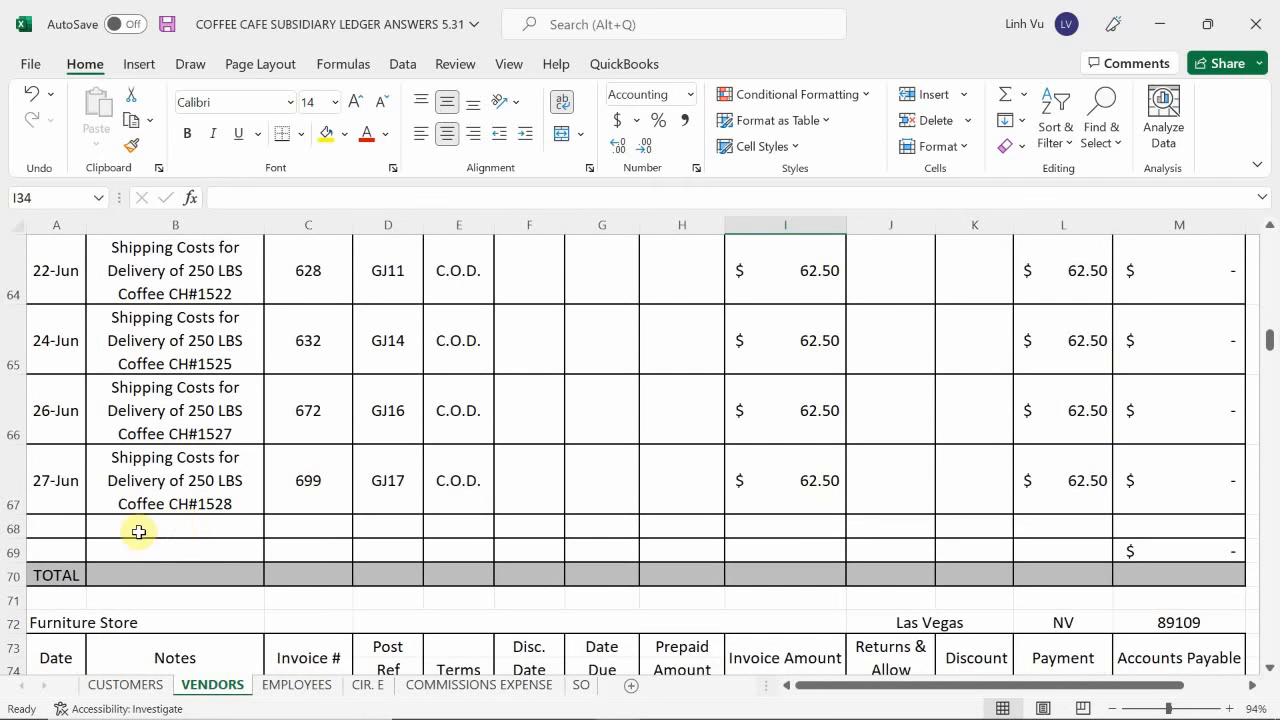
click(57, 526)
text(6)
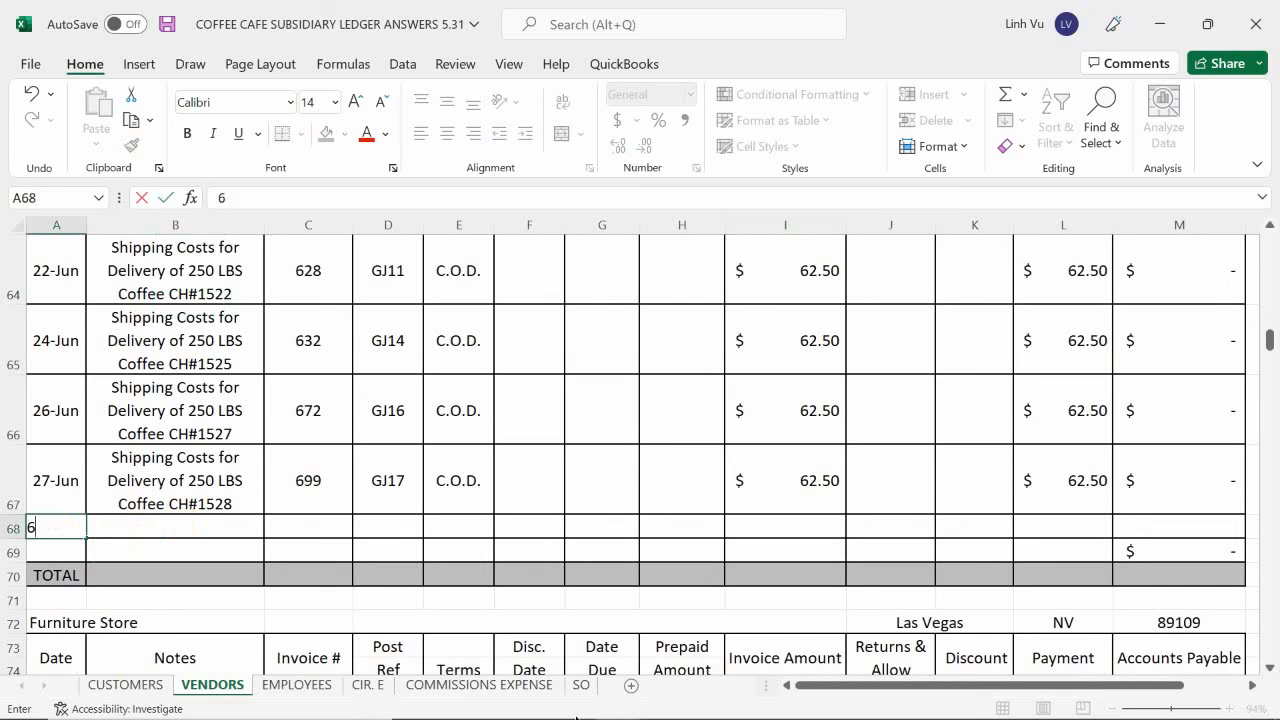
text(/29)
key(Return)
key(Up)
key(Right)
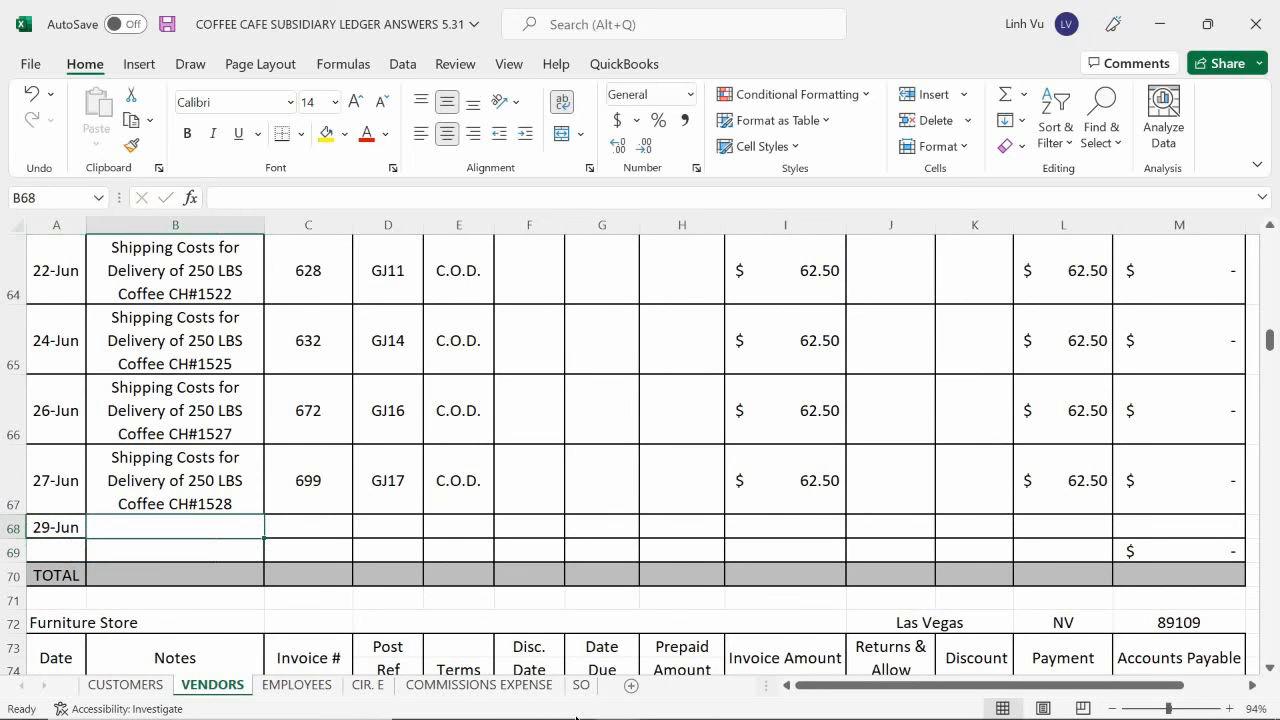
Copy the shipping costs note from B67 into B68 and change its check number to CH#1535.
text(=)
key(Escape)
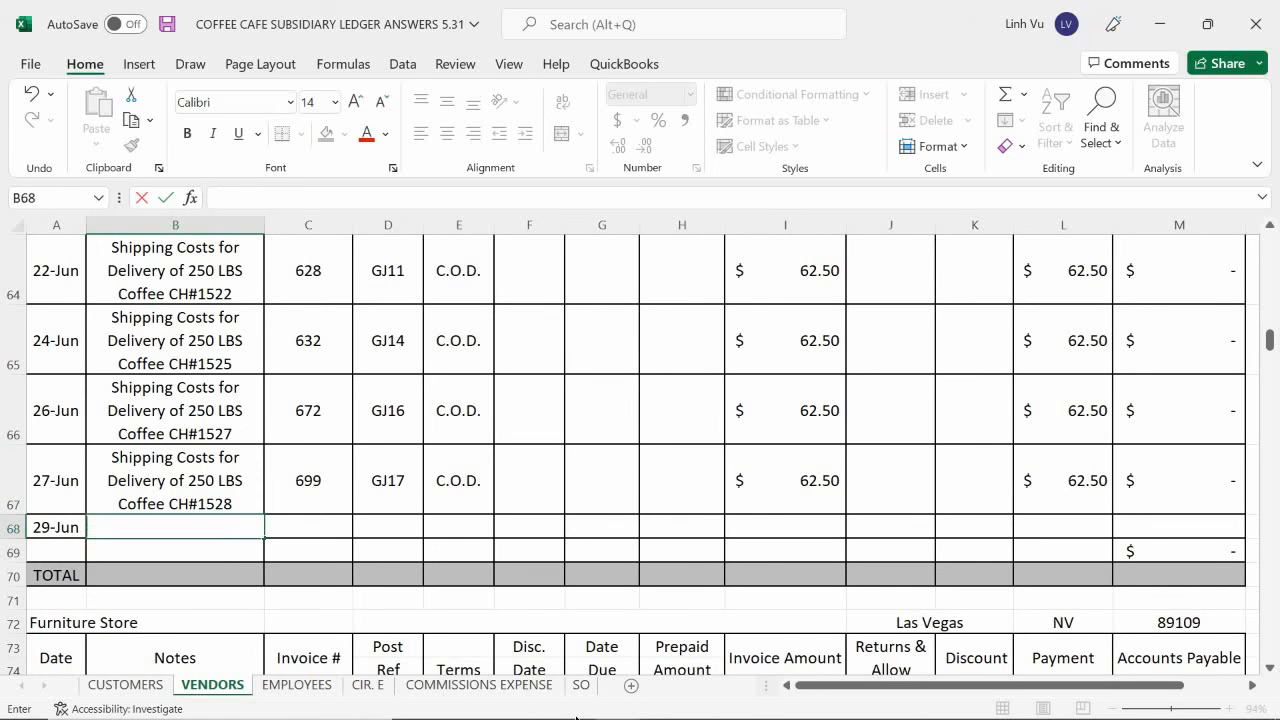
click(213, 488)
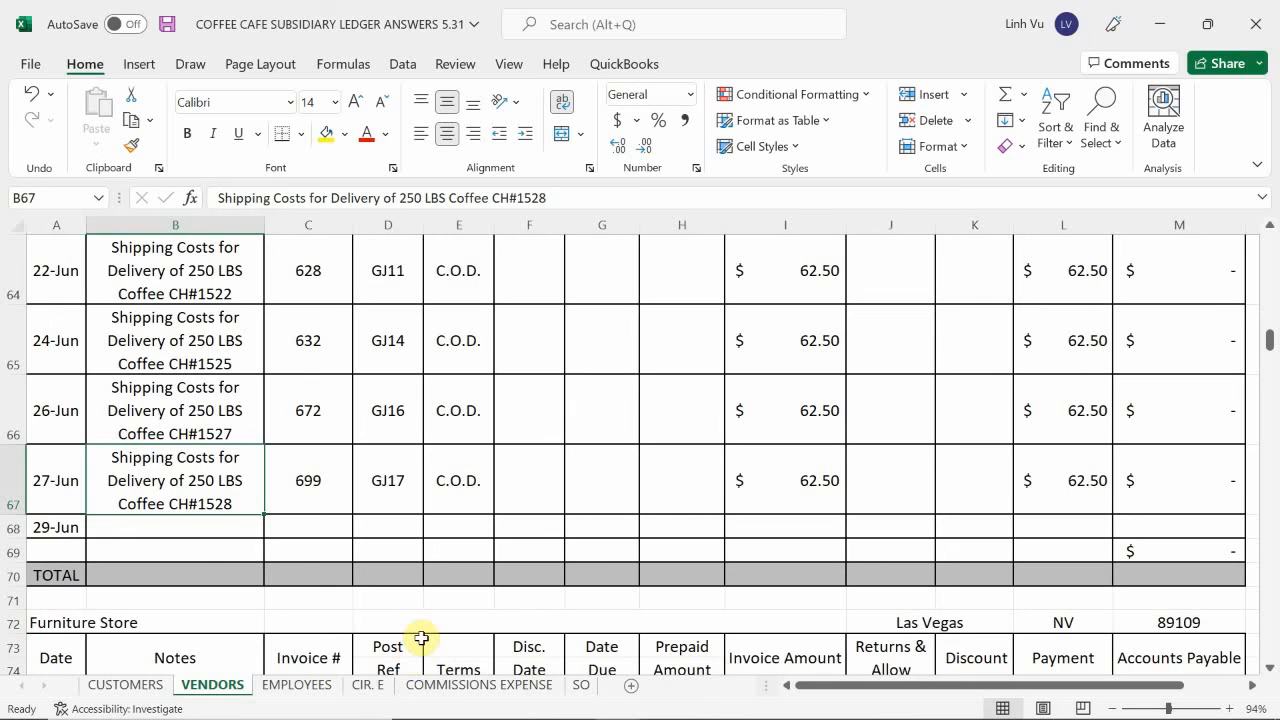
key(ctrl+c)
click(145, 530)
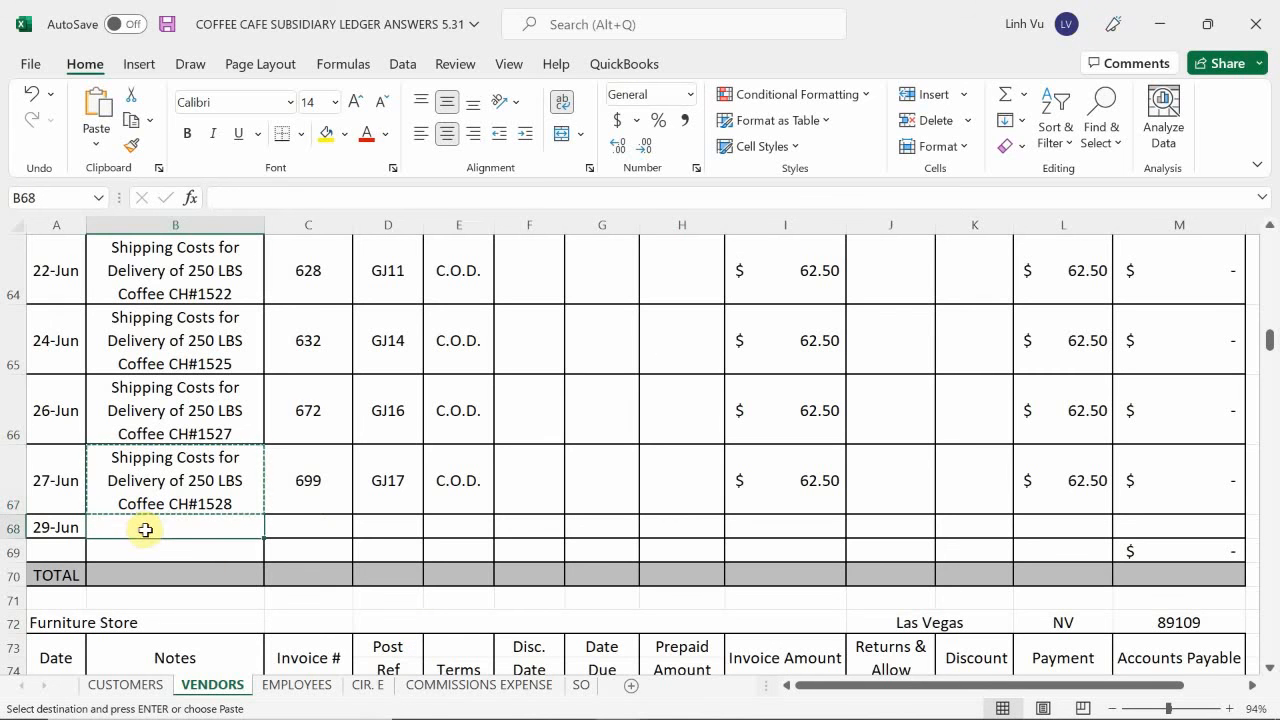
key(ctrl+v)
double_click(236, 572)
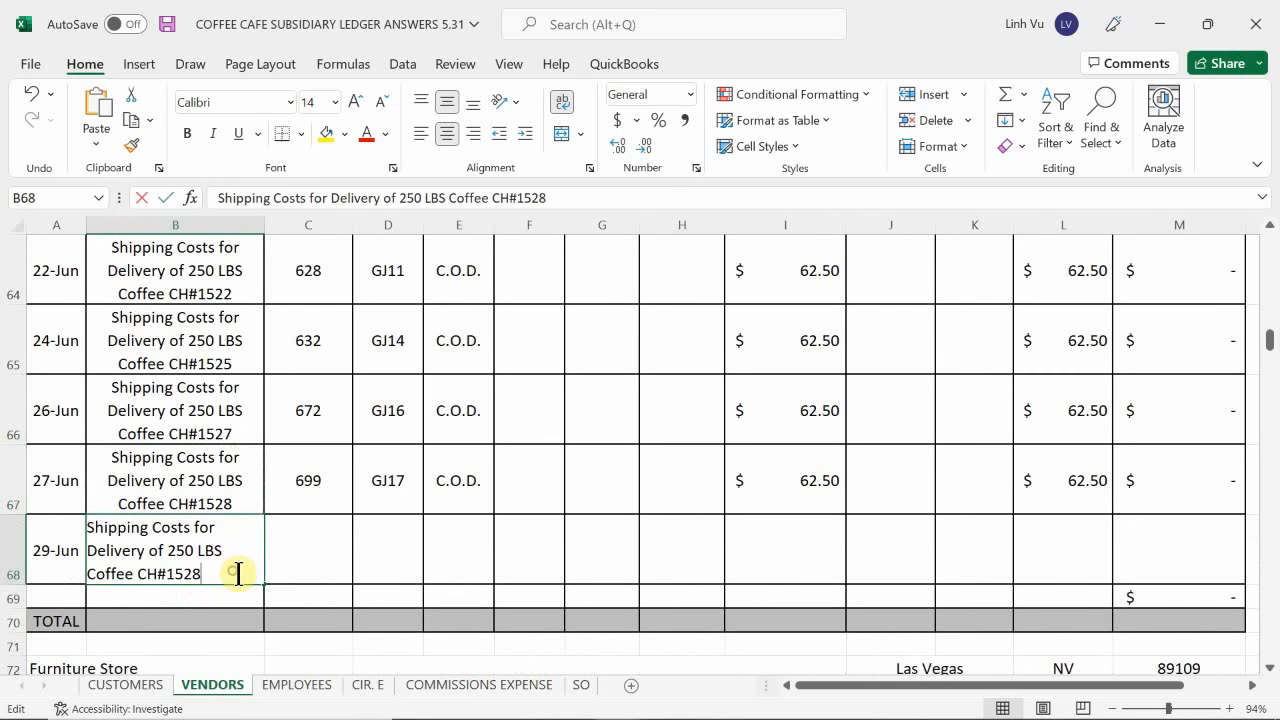
key(BackSpace)
key(BackSpace)
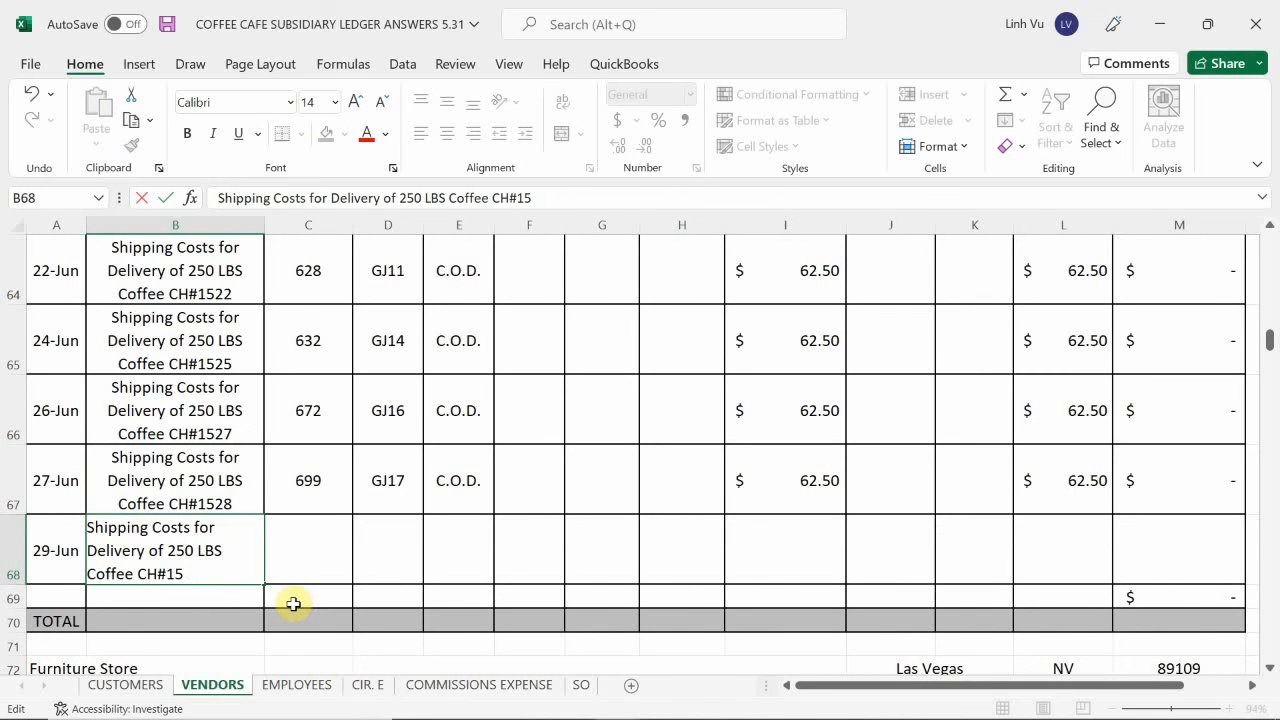
key(Return)
click(293, 604)
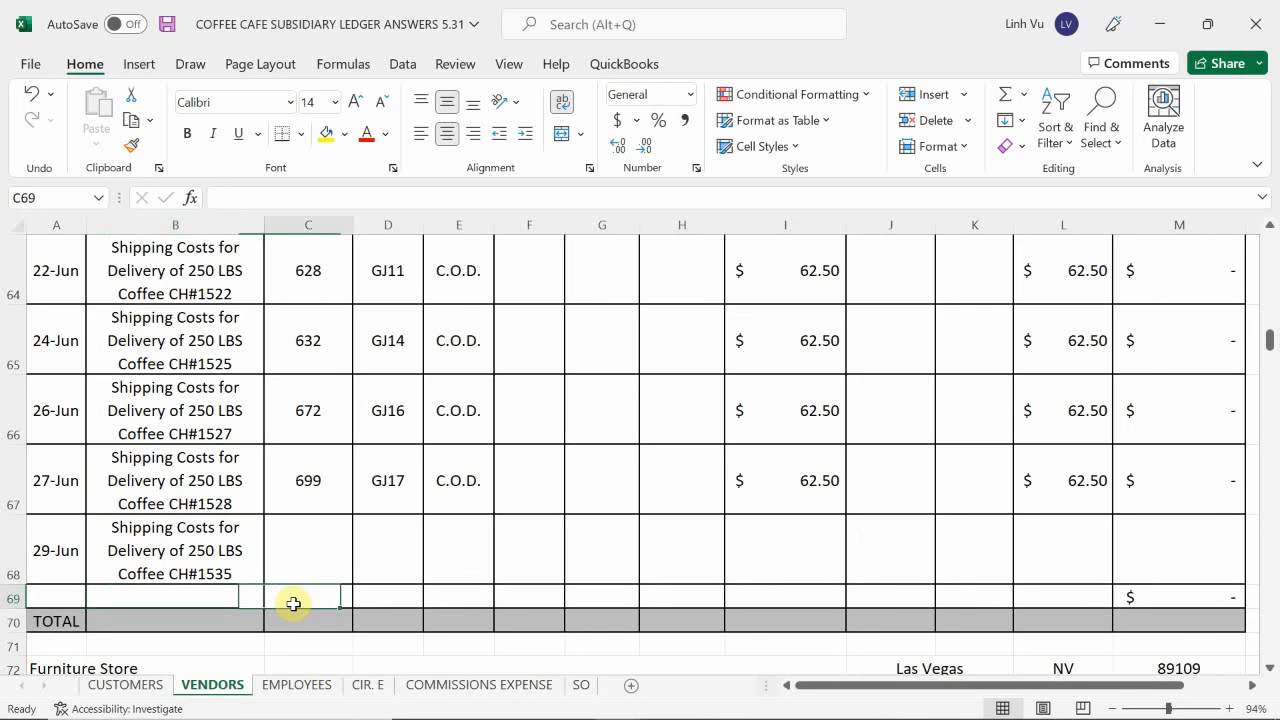
key(Up)
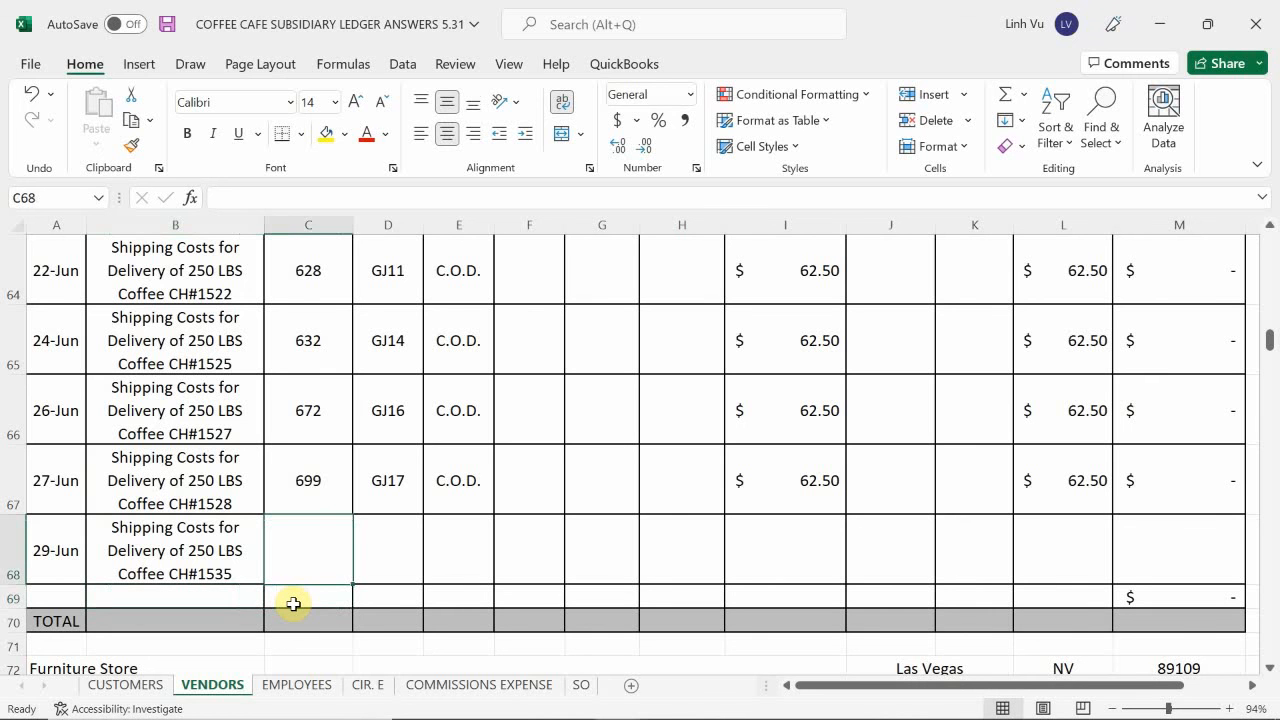
Enter 702 in C68 and GJ21 in D68, and link the terms in E68 to E67.
text(702)
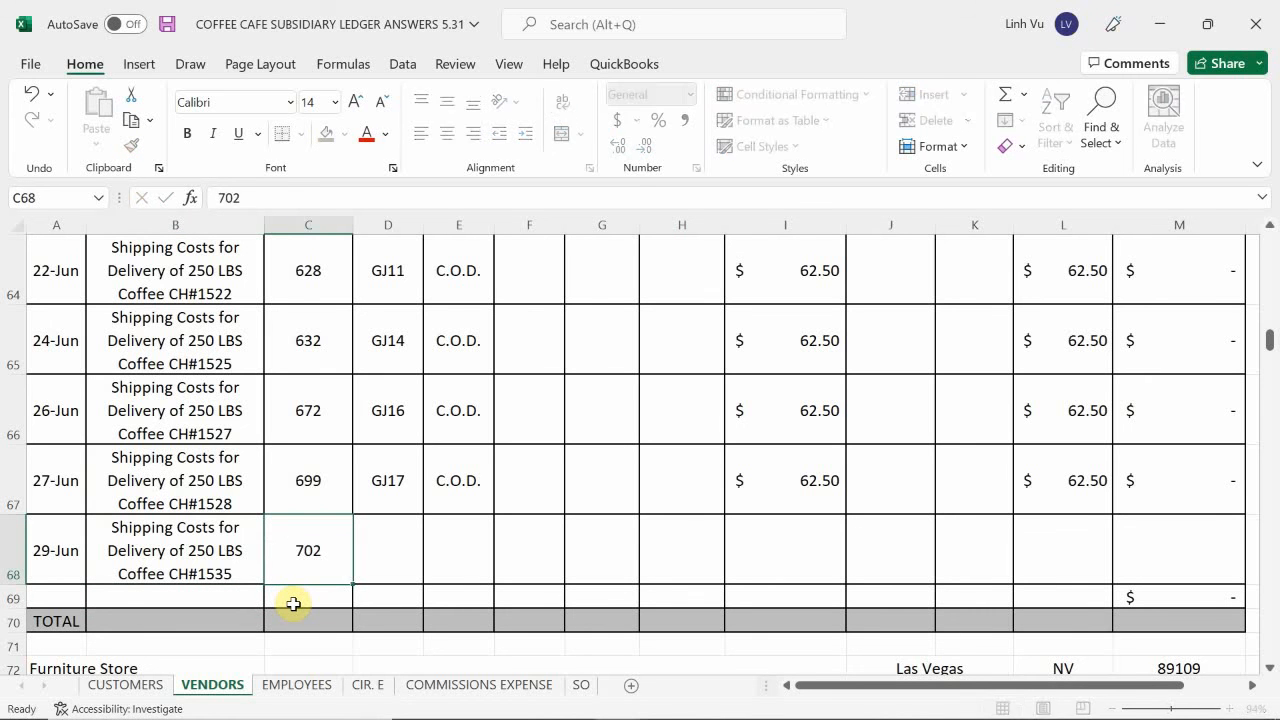
key(Tab)
text(GJ)
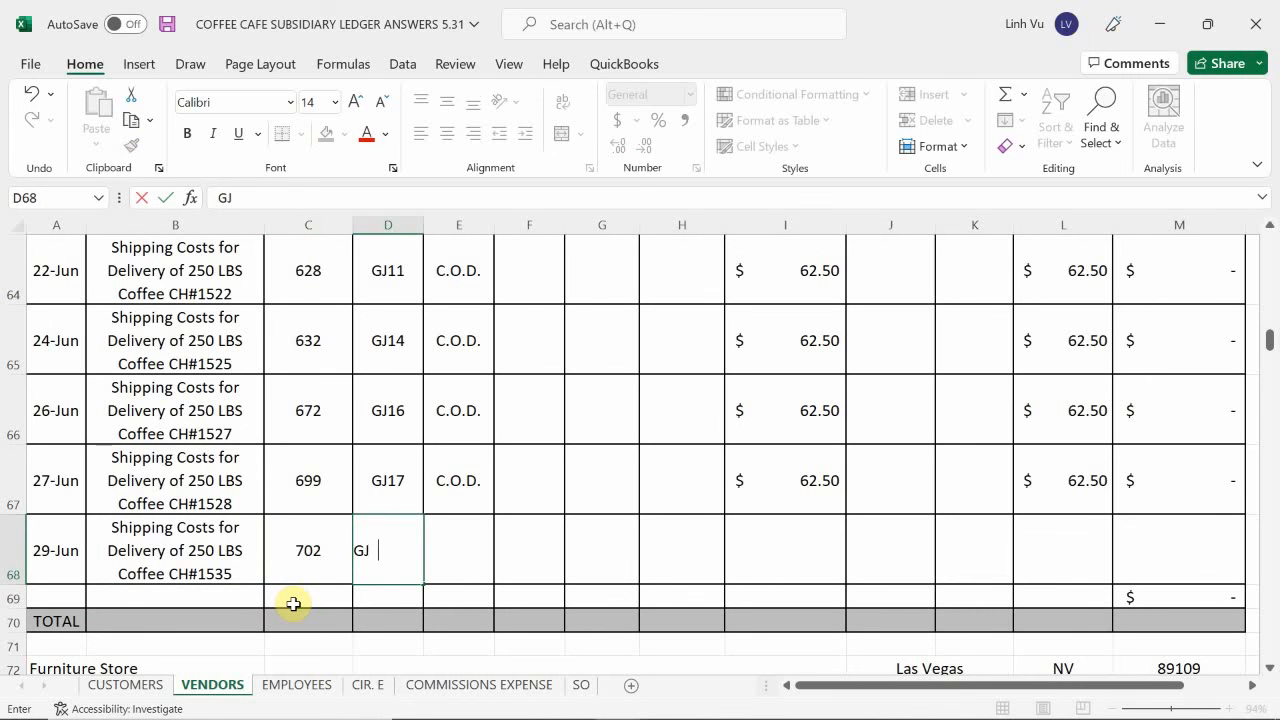
text(21)
key(Tab)
text(=)
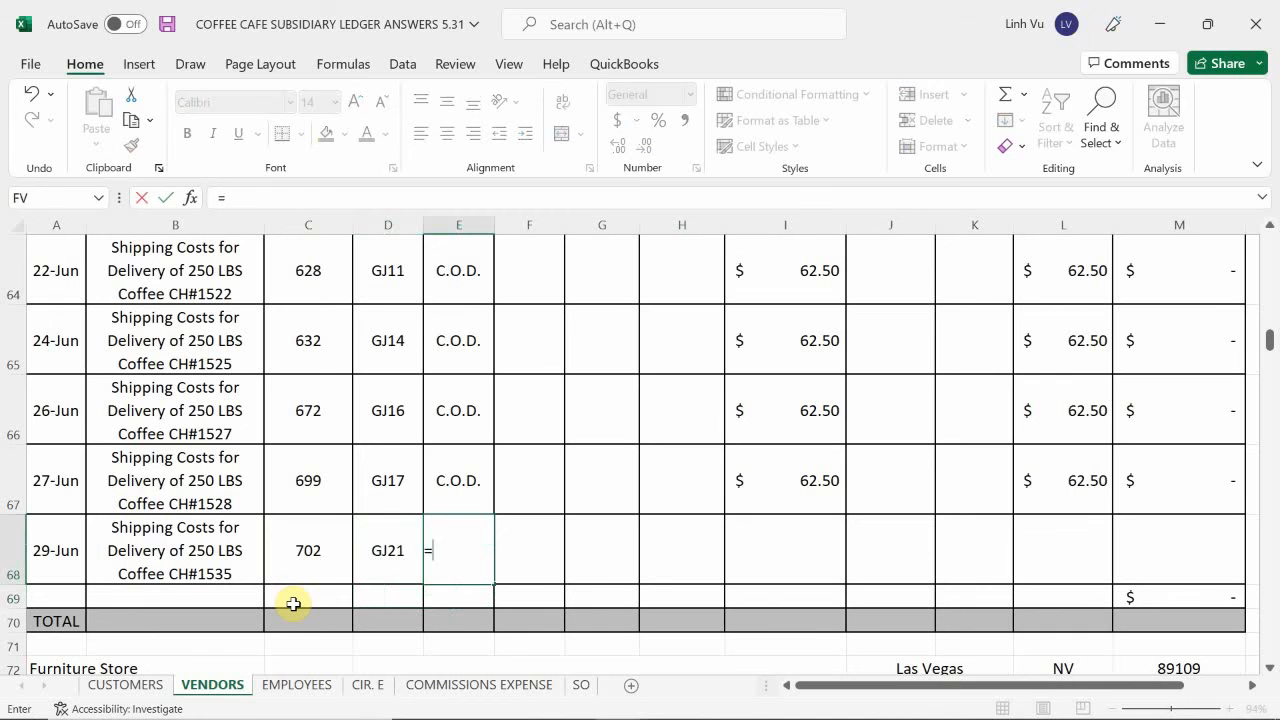
key(Up)
key(Tab)
key(Tab)
key(Tab)
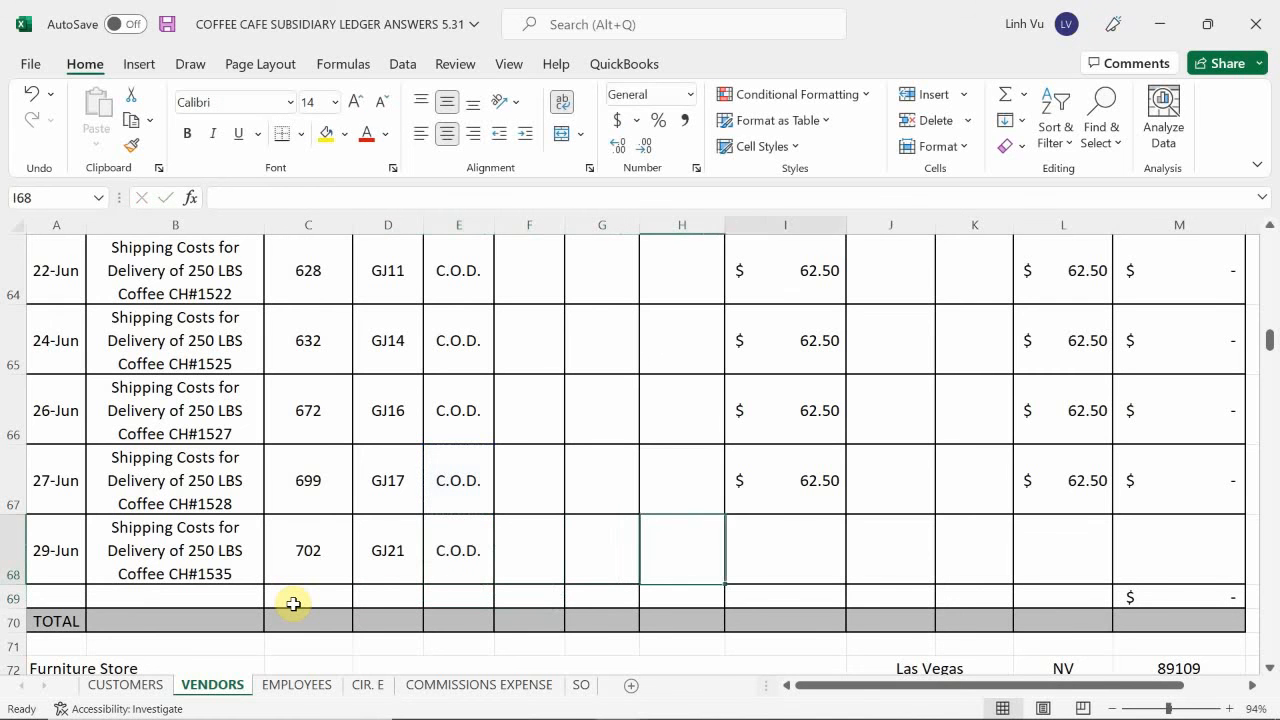
Enter 62.50 as the shipping cost amount in I68 of the 29-Jun row.
key(Tab)
text(96)
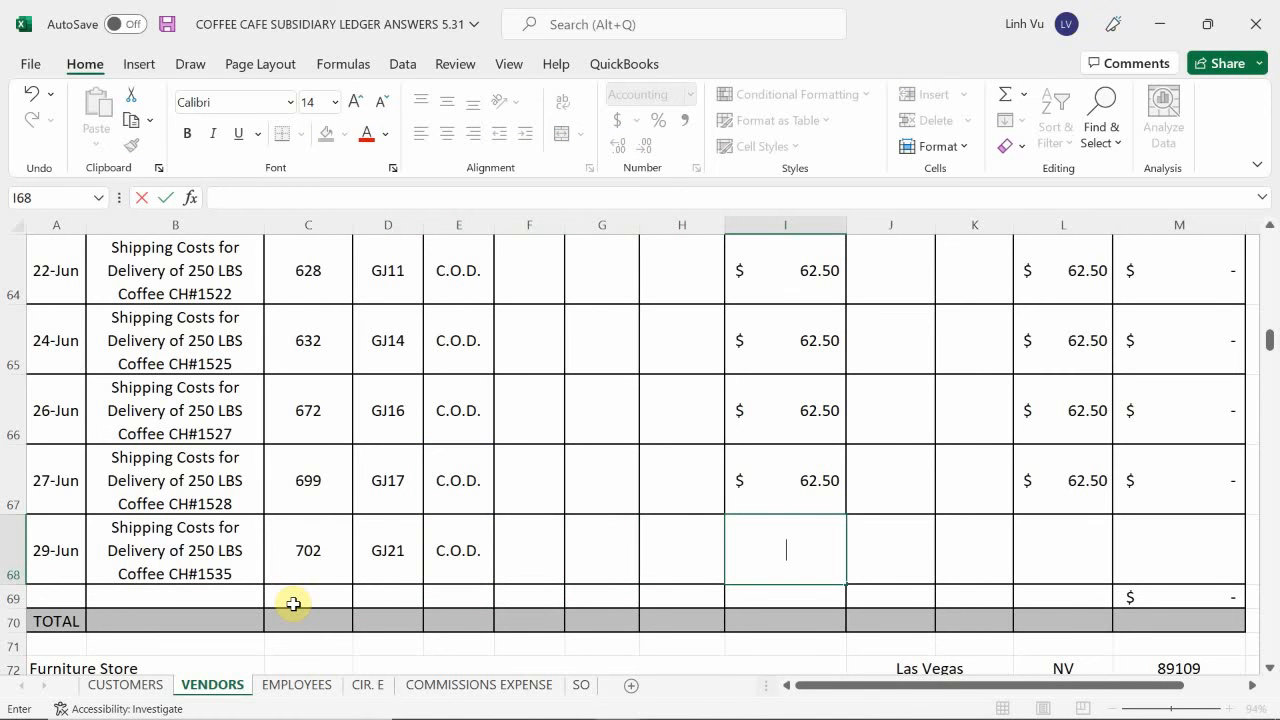
text(62.50)
key(Tab)
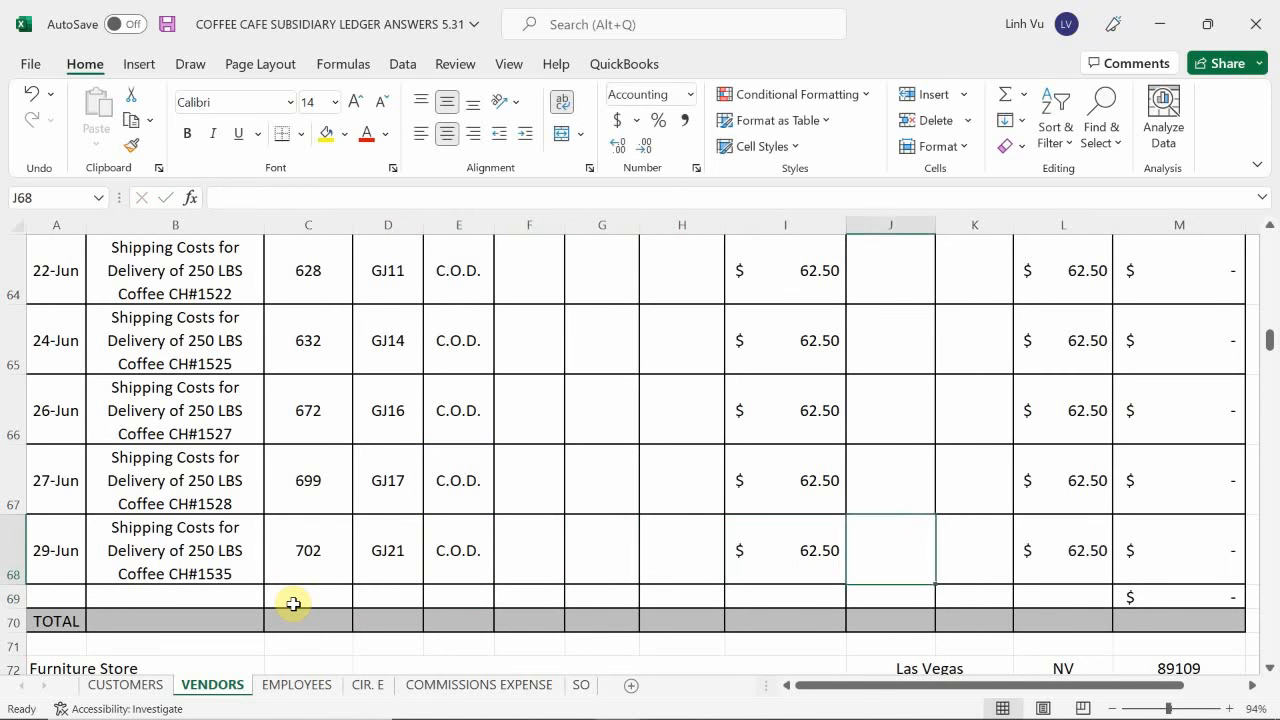
key(Tab)
key(Tab)
text(6)
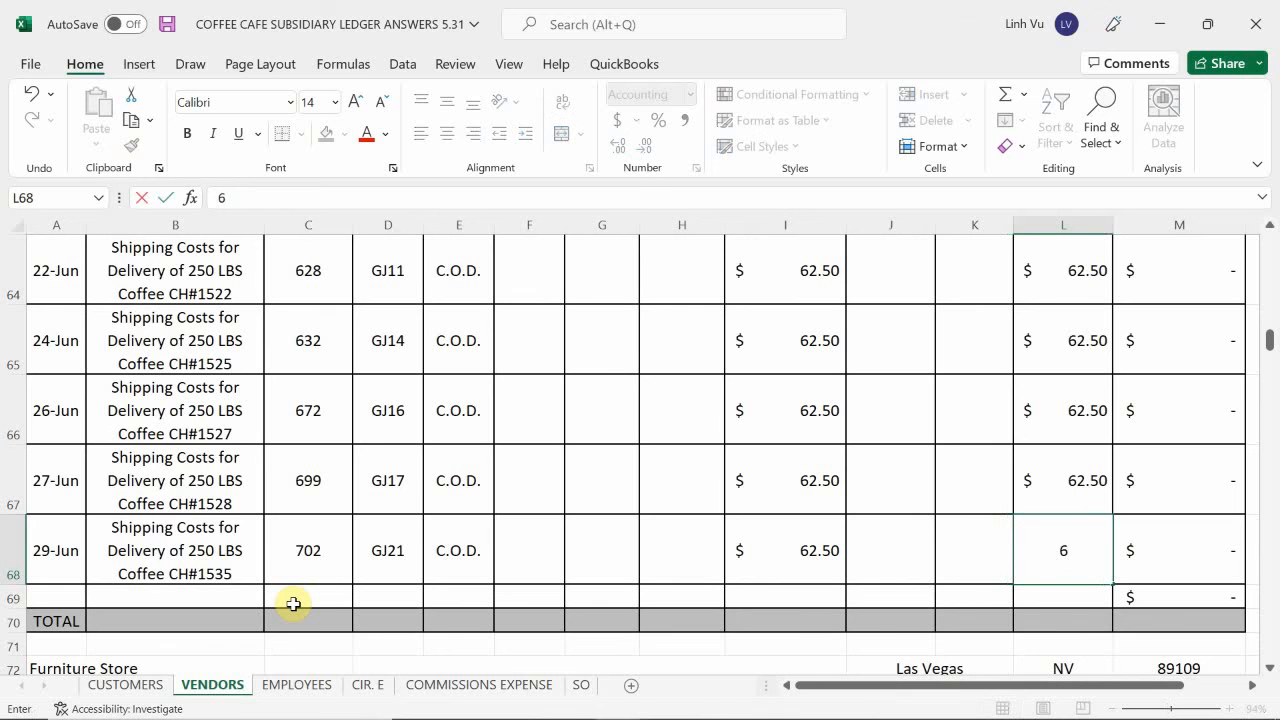
key(Down)
key(ctrl+z)
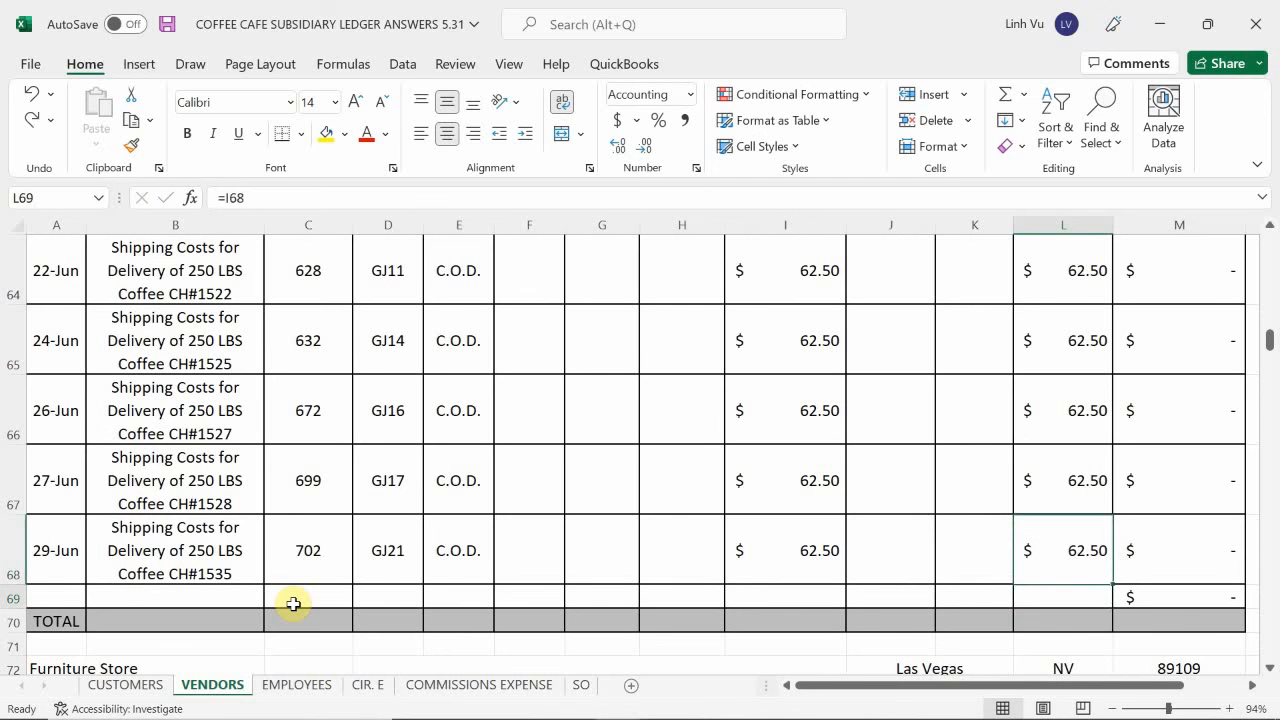
key(Down)
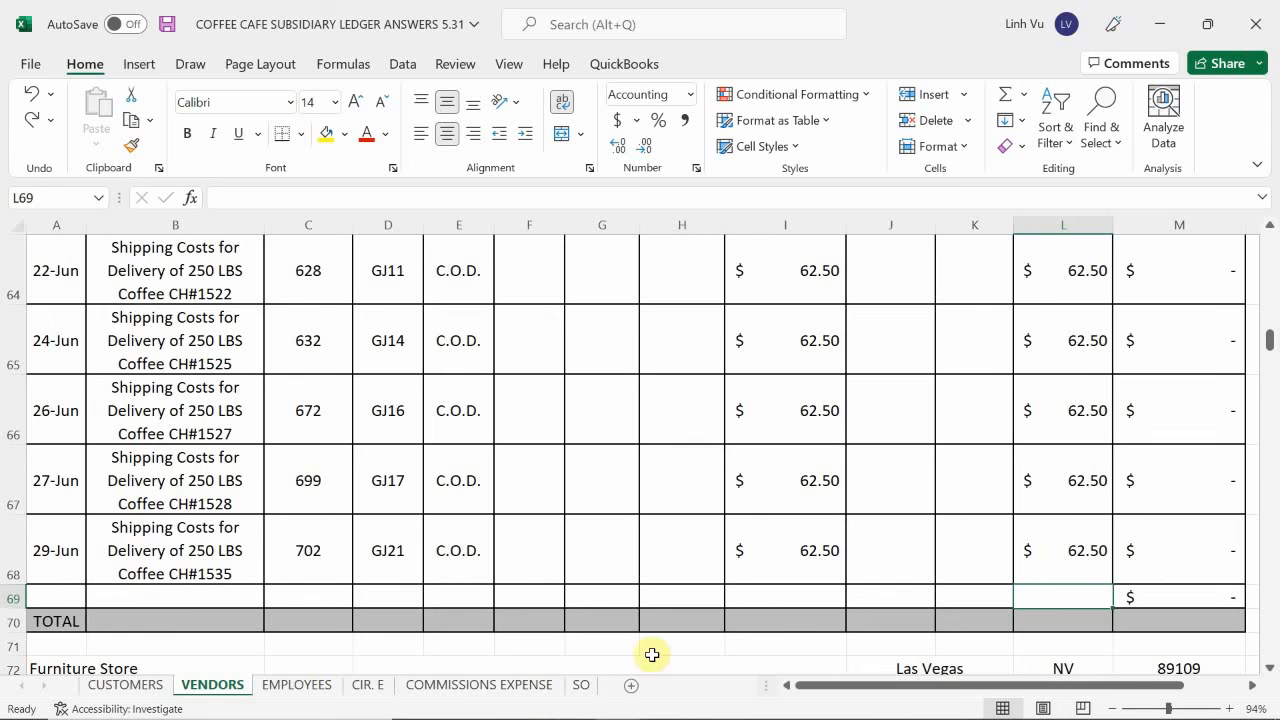
Switch to the COFFEE CAFE INVENTORY ANSWERS workbook and enter the date 6/29 in A33 of the REG COFFEE sheet.
mouse_move(620, 698)
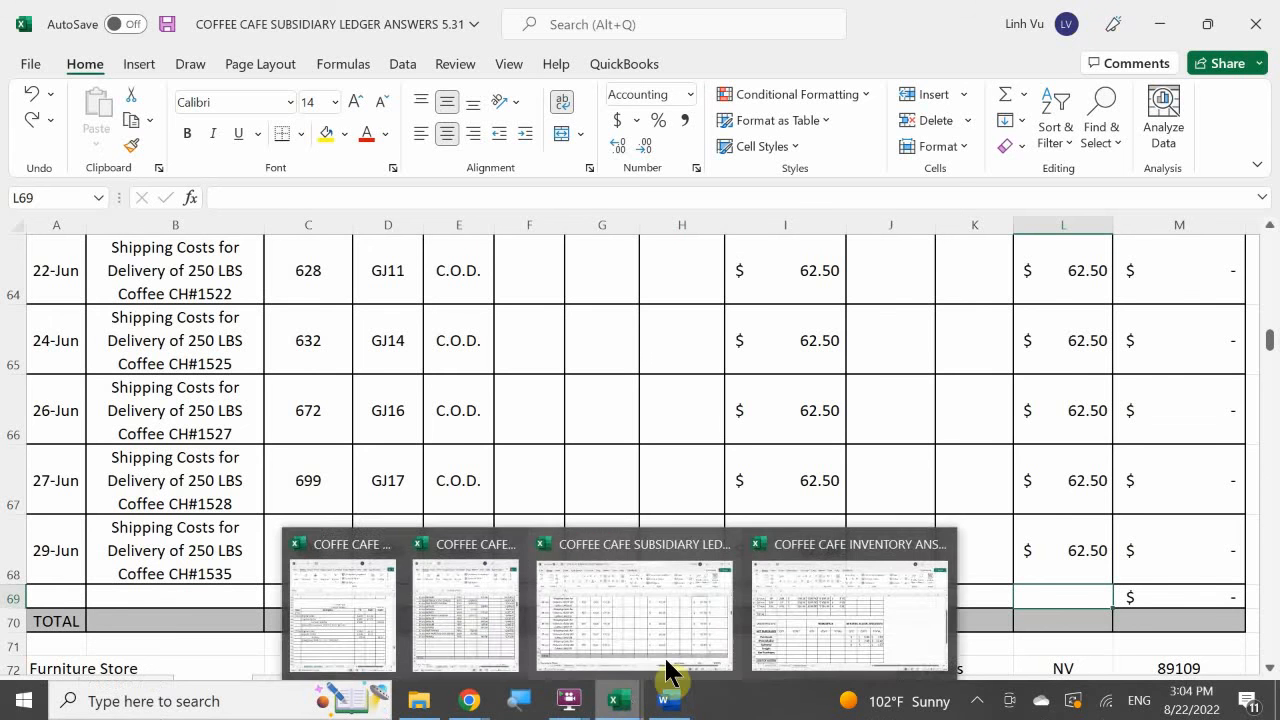
click(857, 606)
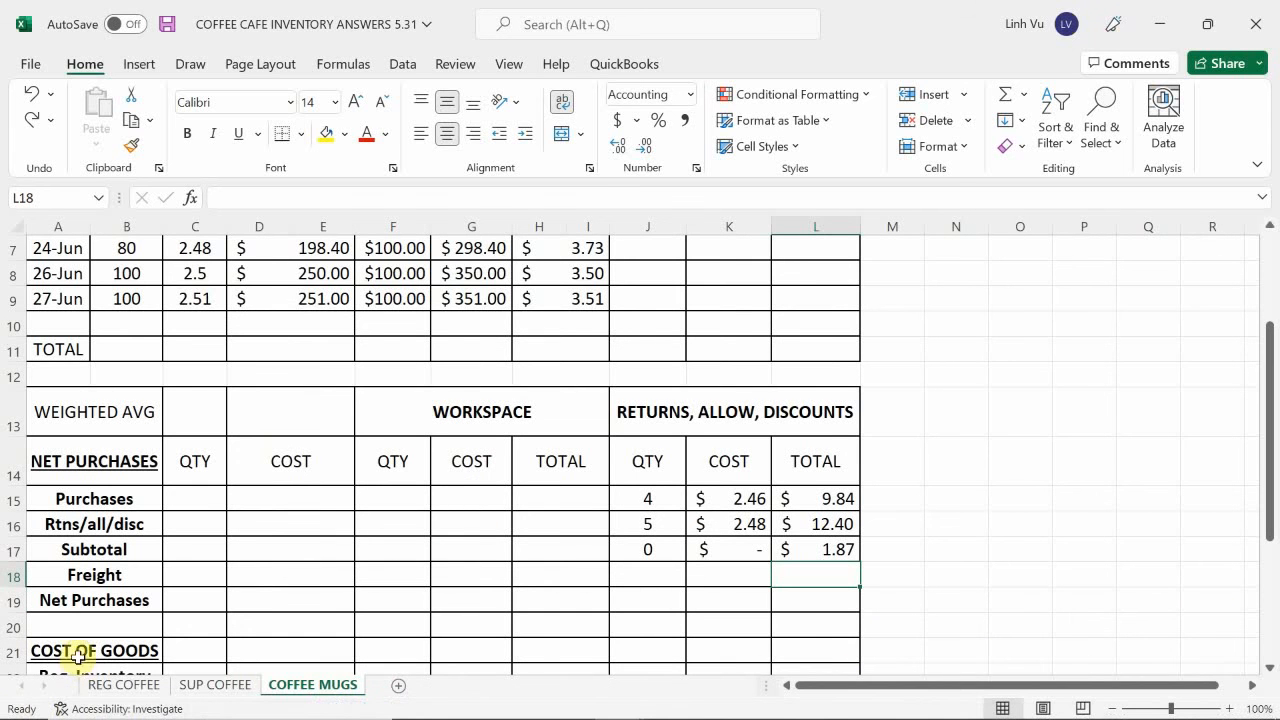
click(110, 685)
click(112, 612)
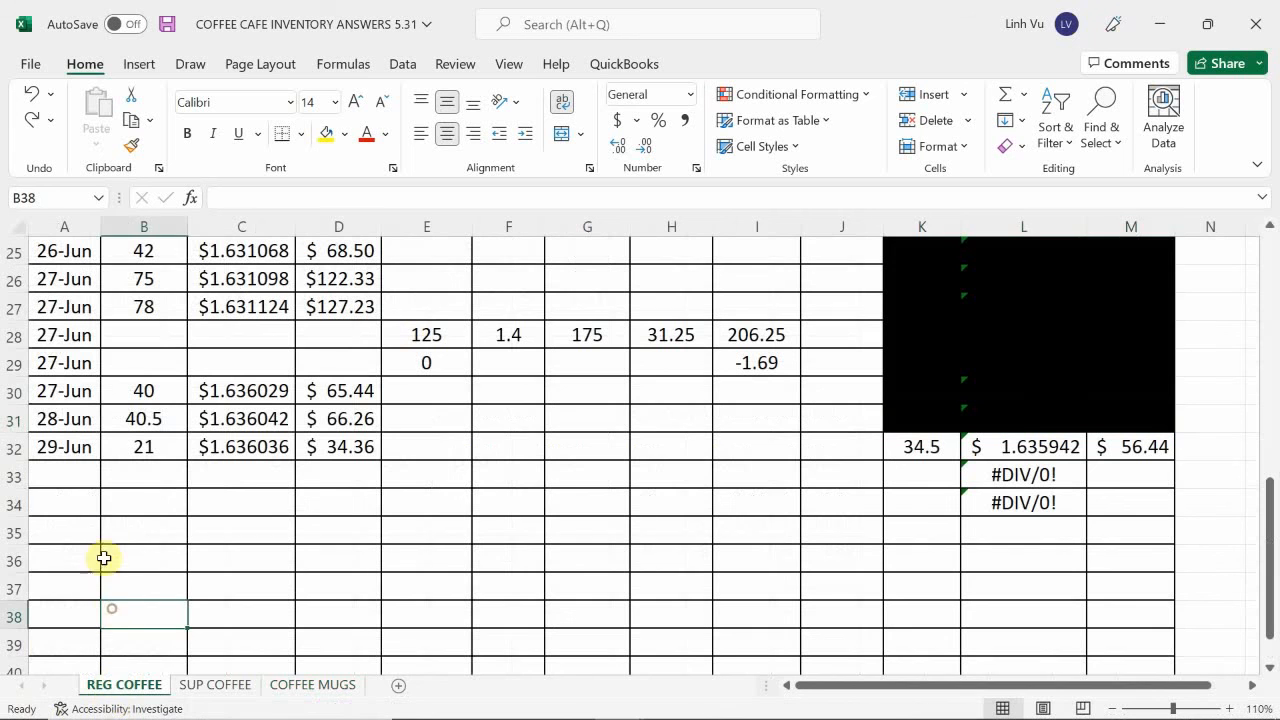
click(63, 474)
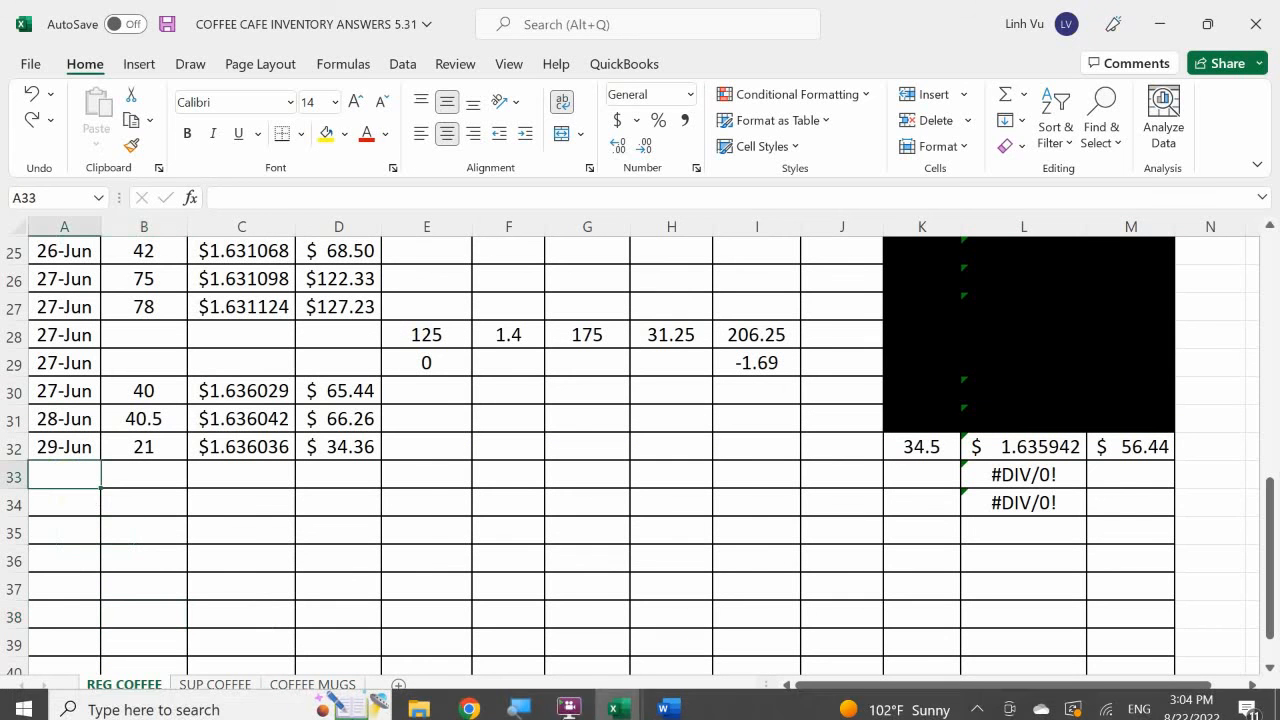
text(6/)
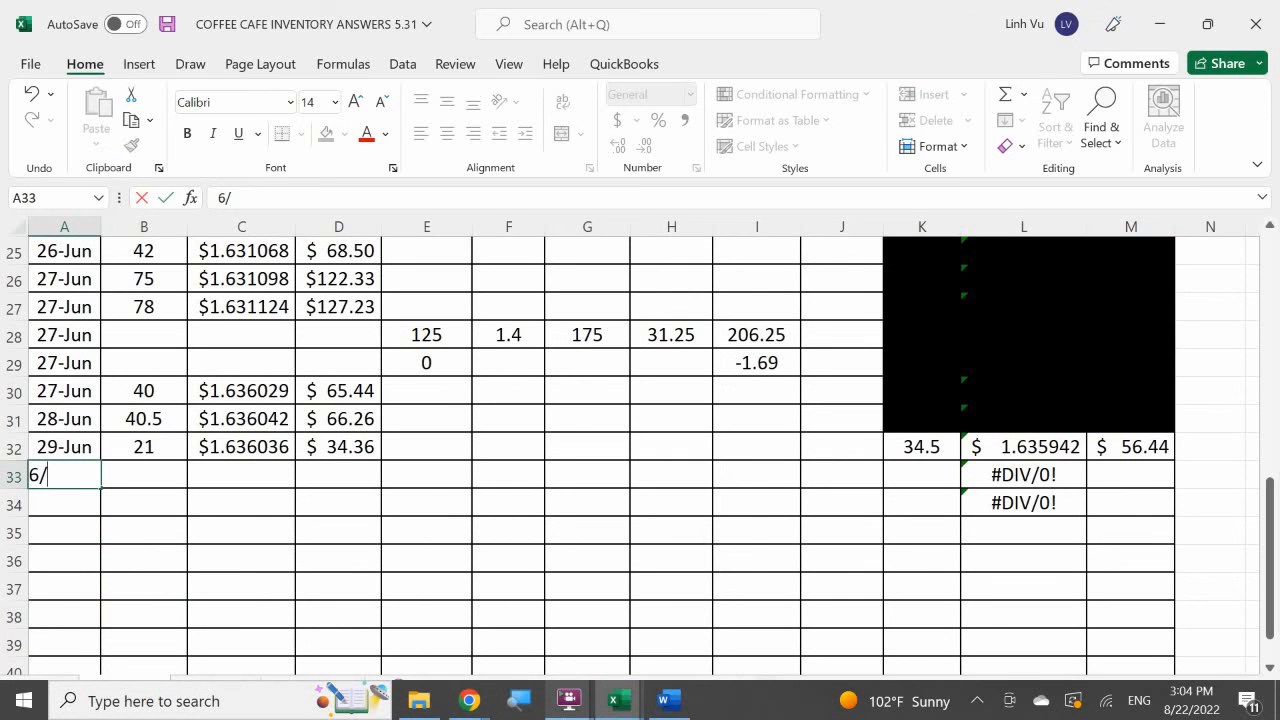
text(29)
key(Return)
Enter 125 as the purchased quantity in E33 of the new 29-Jun row.
key(Right)
key(Right)
key(Right)
key(Right)
key(Up)
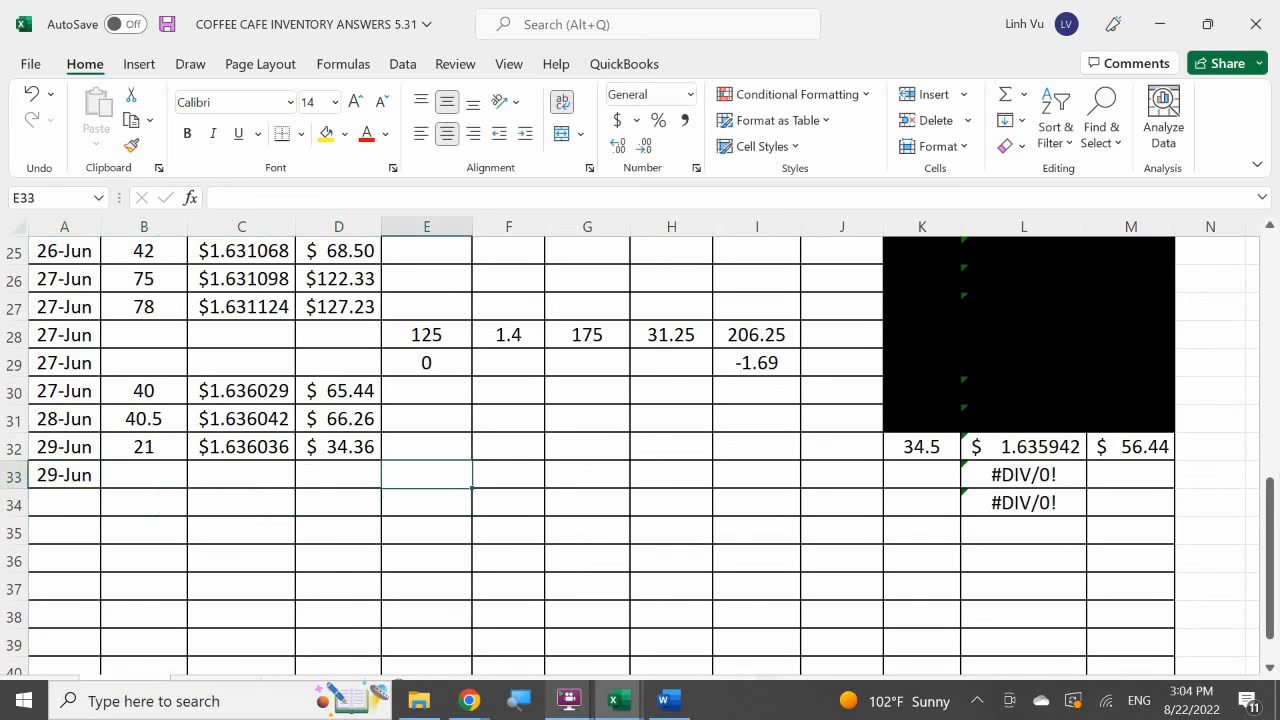
text(1)
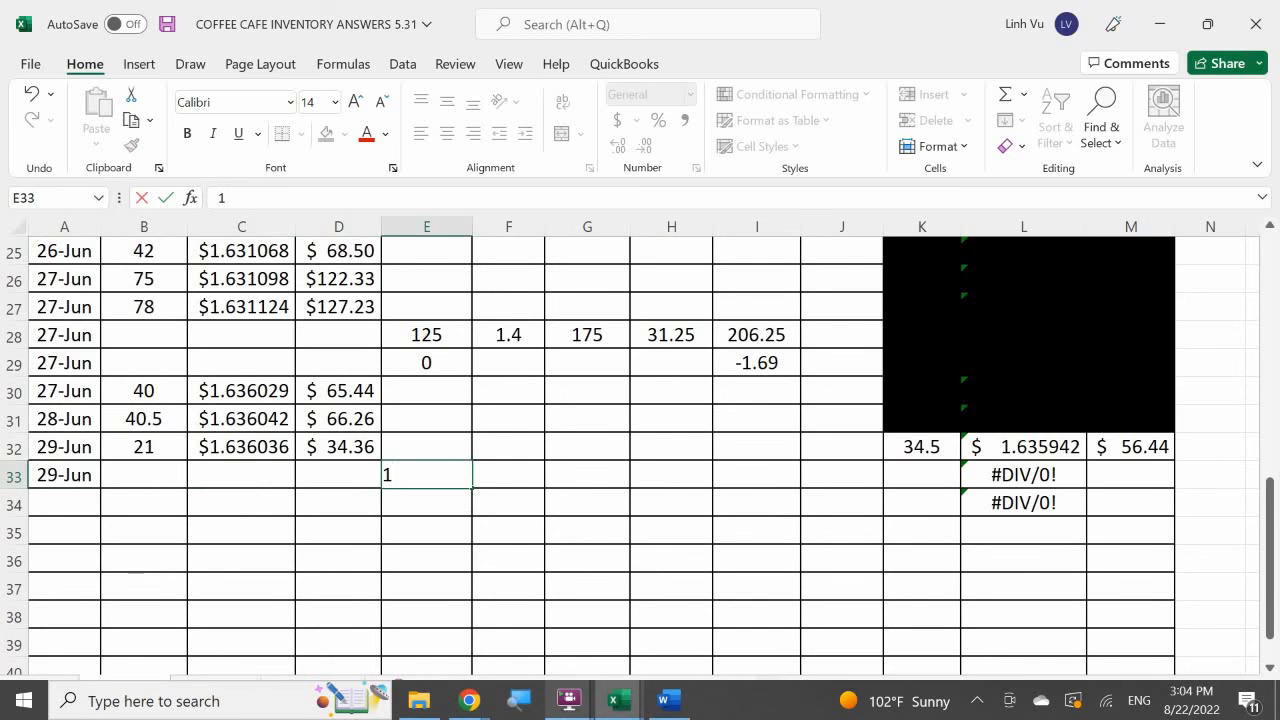
text(25)
key(Return)
Enter 1.44 as the unit cost in F33.
key(Up)
key(Right)
text(1)
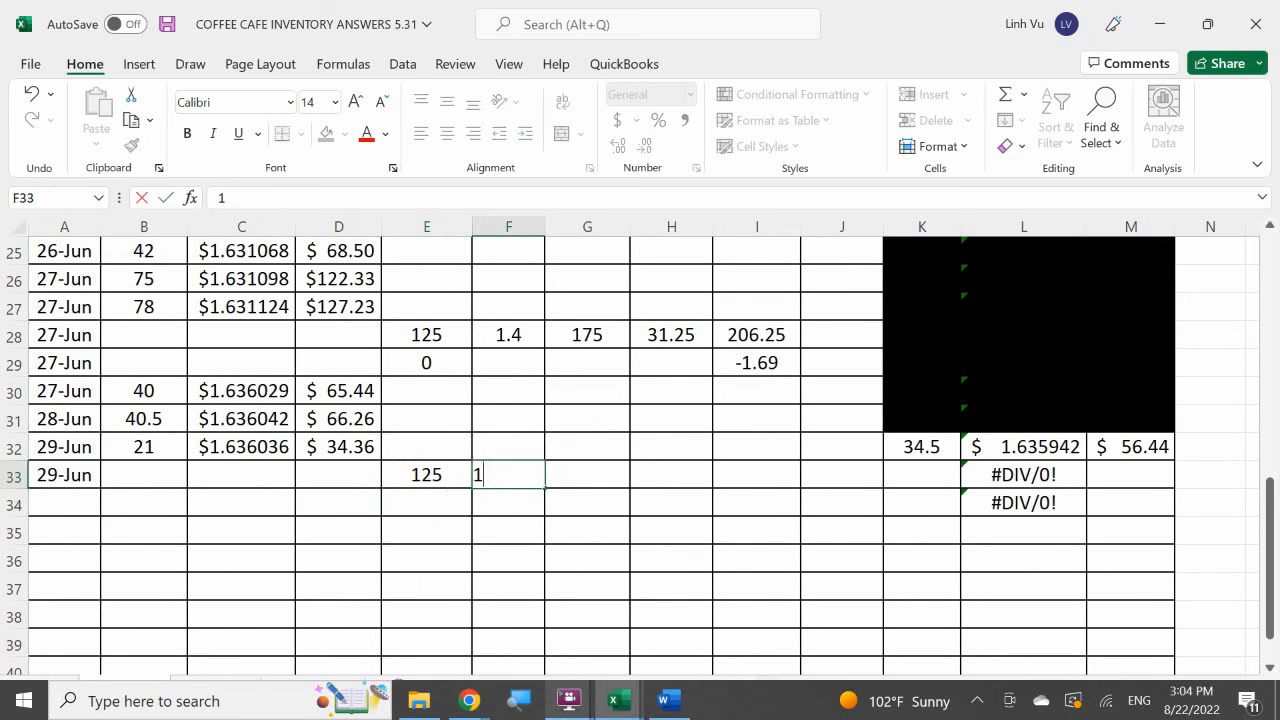
text(.44)
key(Return)
Calculate the purchase cost in G33 by multiplying E33 by F33.
key(Up)
key(Right)
text(=)
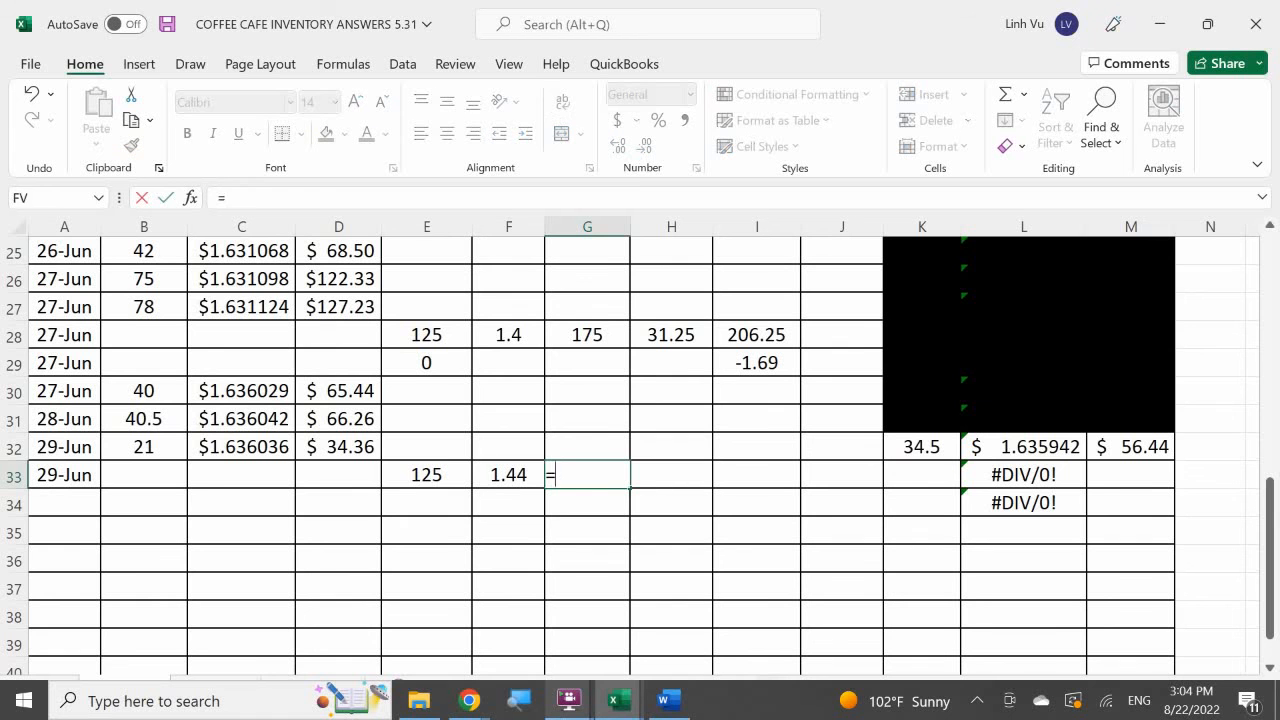
key(Left)
key(Left)
text(*)
key(Left)
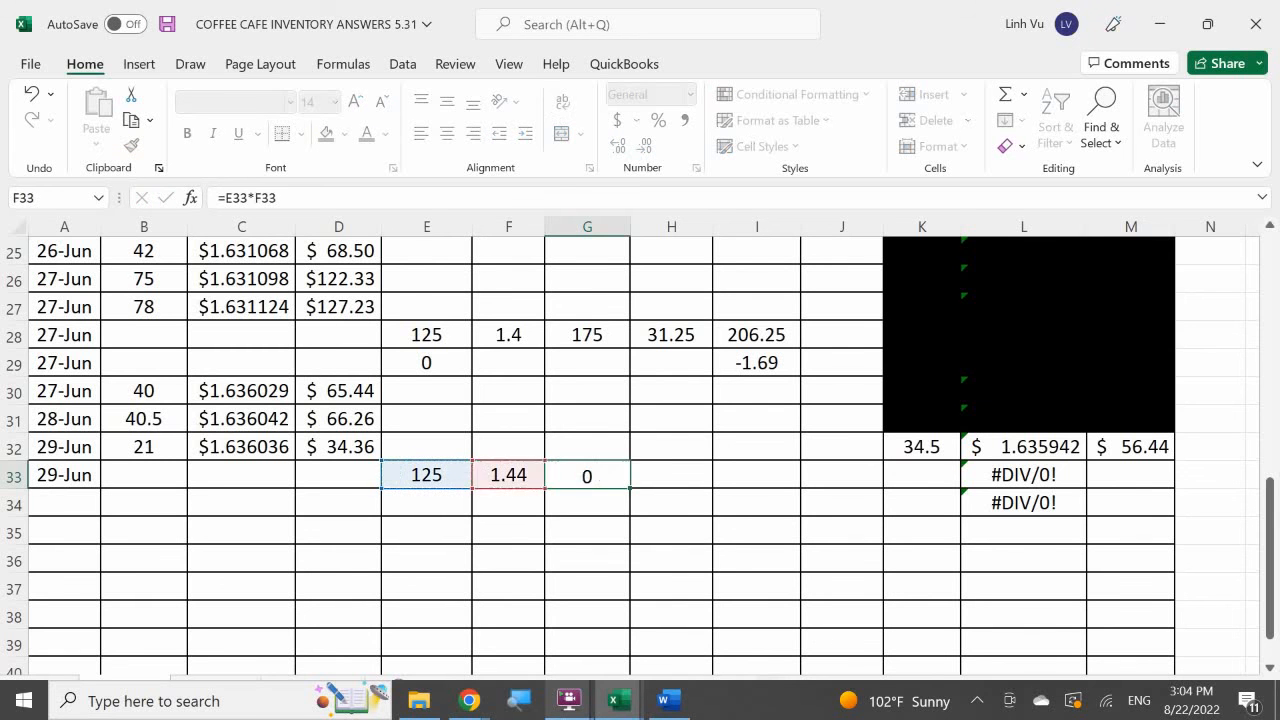
key(Return)
Correct the unit cost in F33 to 1.42.
key(Up)
key(Left)
text(1)
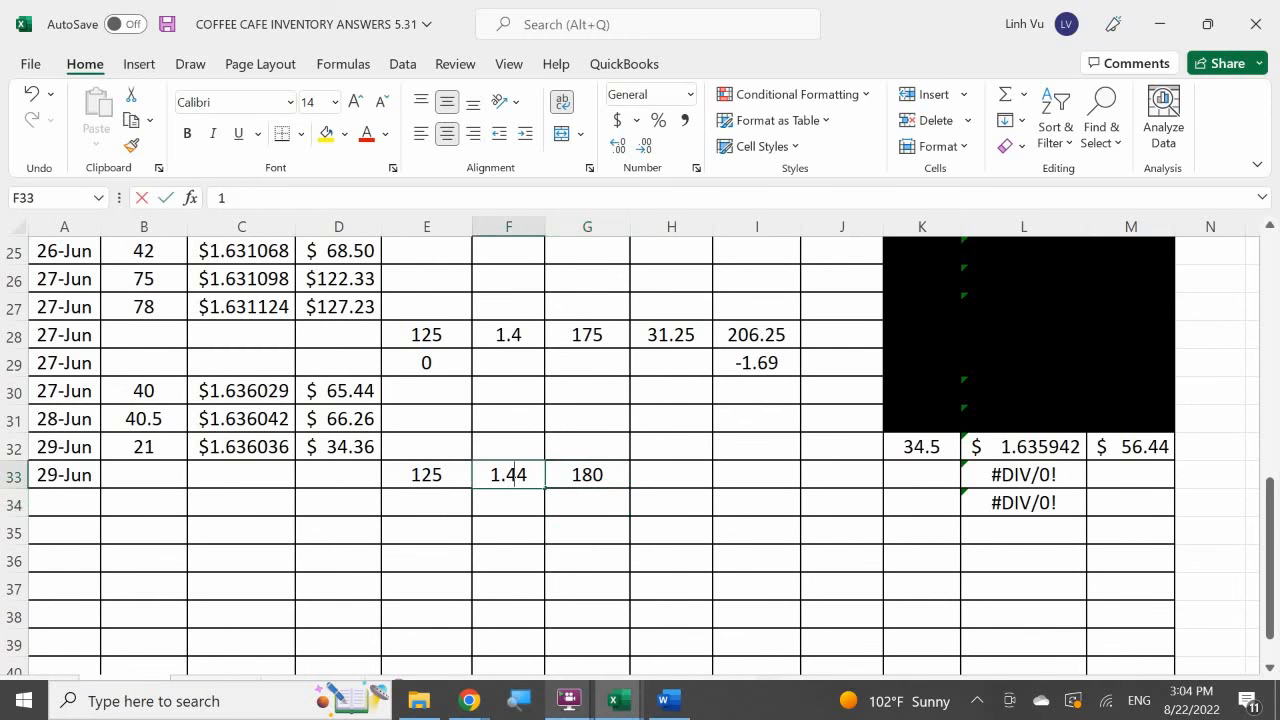
text(.42)
key(Return)
Enter 31.25 as the freight cost in H33.
key(Right)
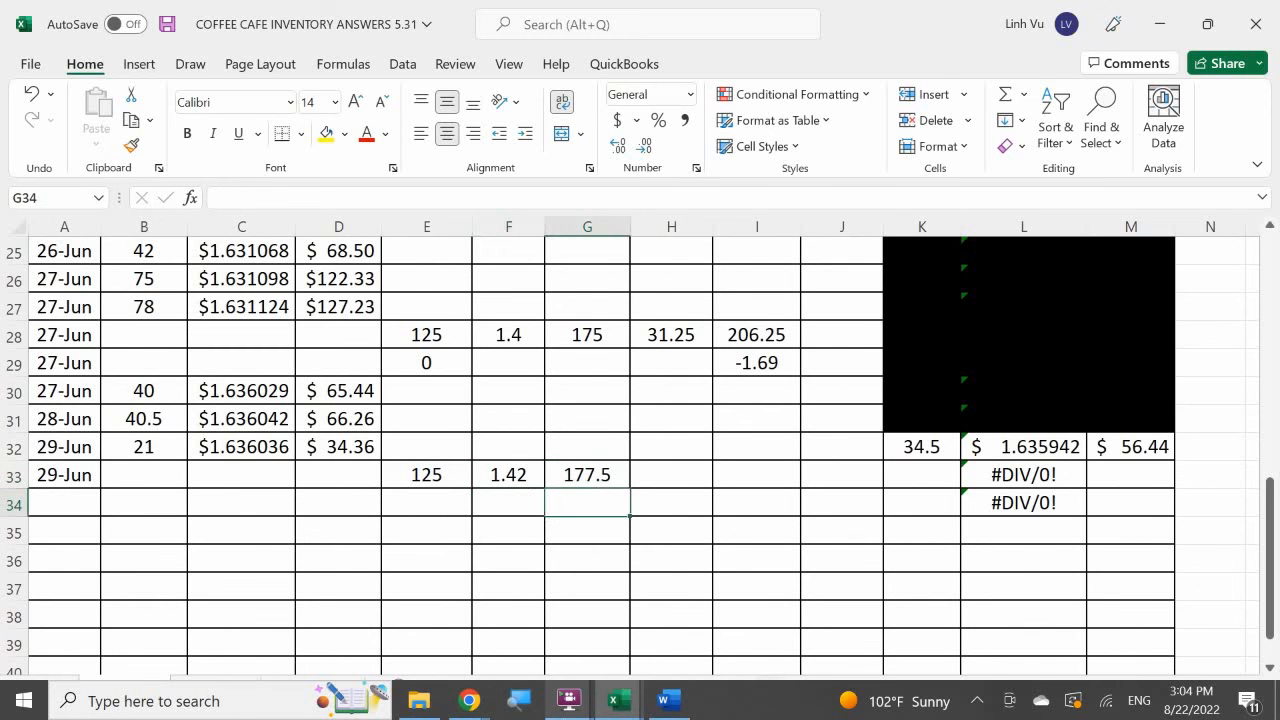
key(Up)
key(Right)
text(31.)
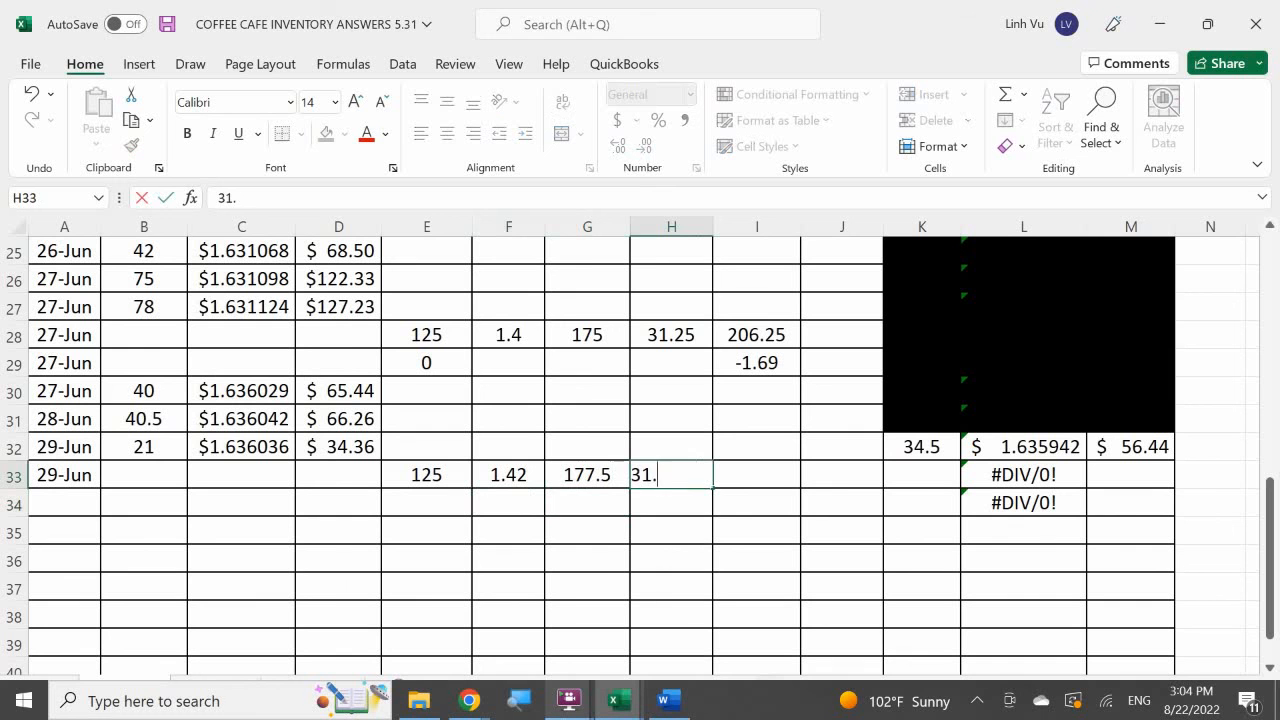
text(25)
key(Return)
Calculate the total cost in I33 as the sum of G33 and H33.
key(Right)
key(Up)
text(=)
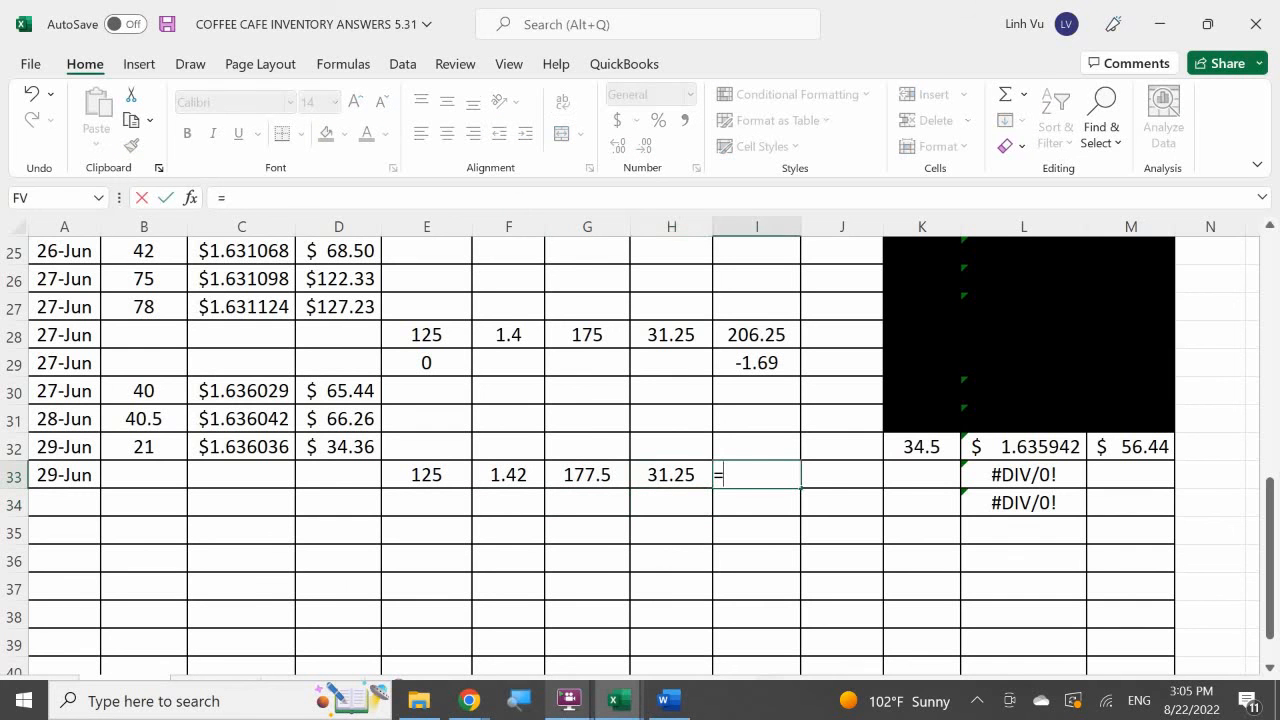
key(Left)
key(Left)
text(+)
key(Left)
key(Return)
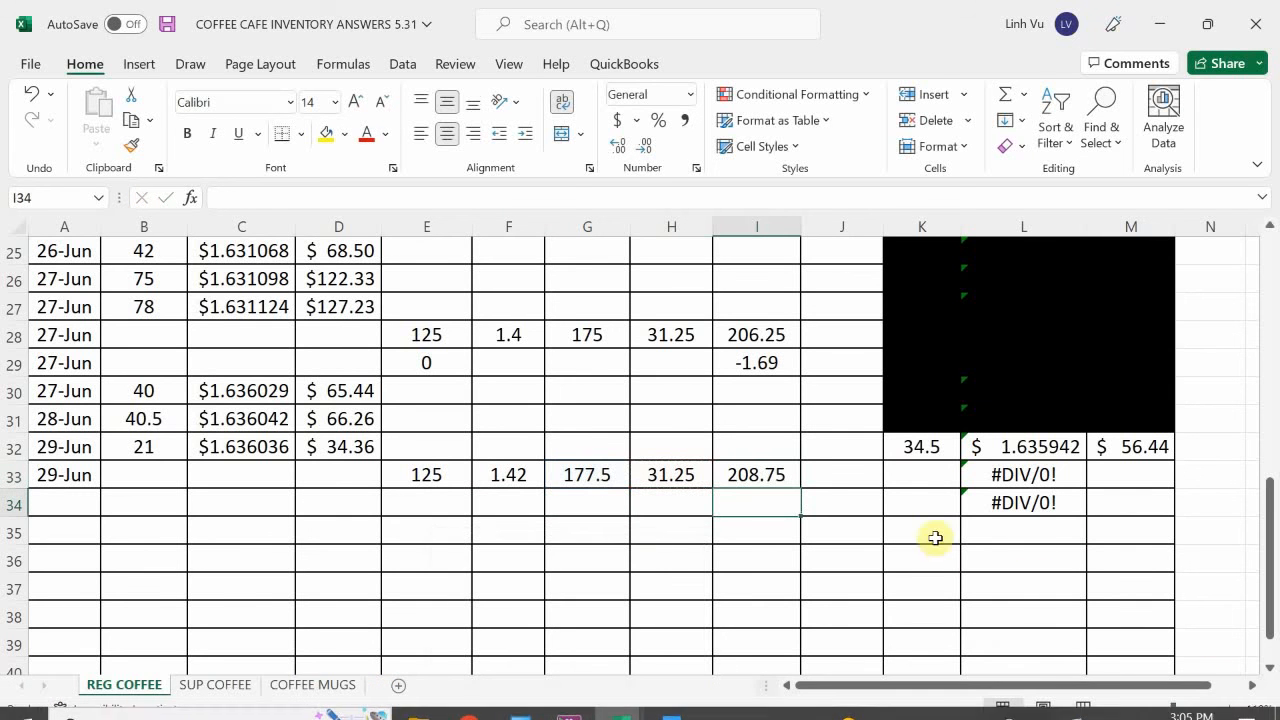
Calculate the quantity balance in K33 by adding the purchased quantity in E33 to K32.
click(940, 477)
key(Up)
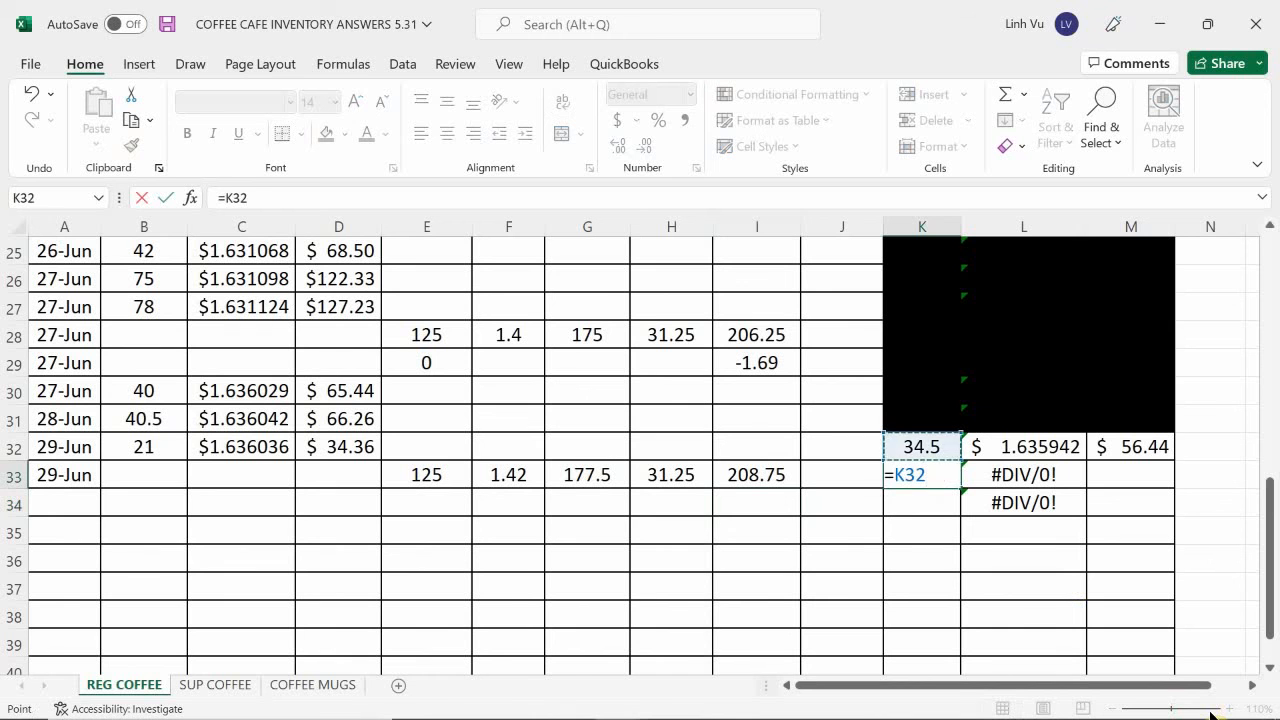
click(423, 475)
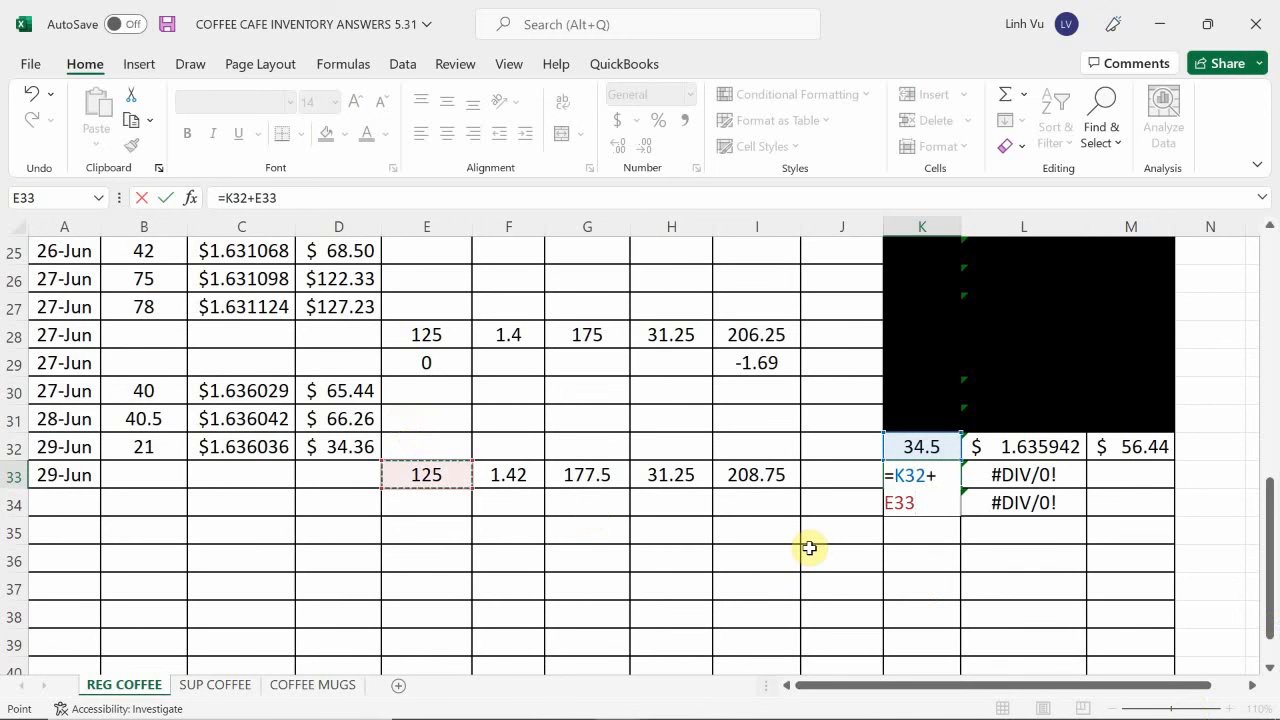
key(Return)
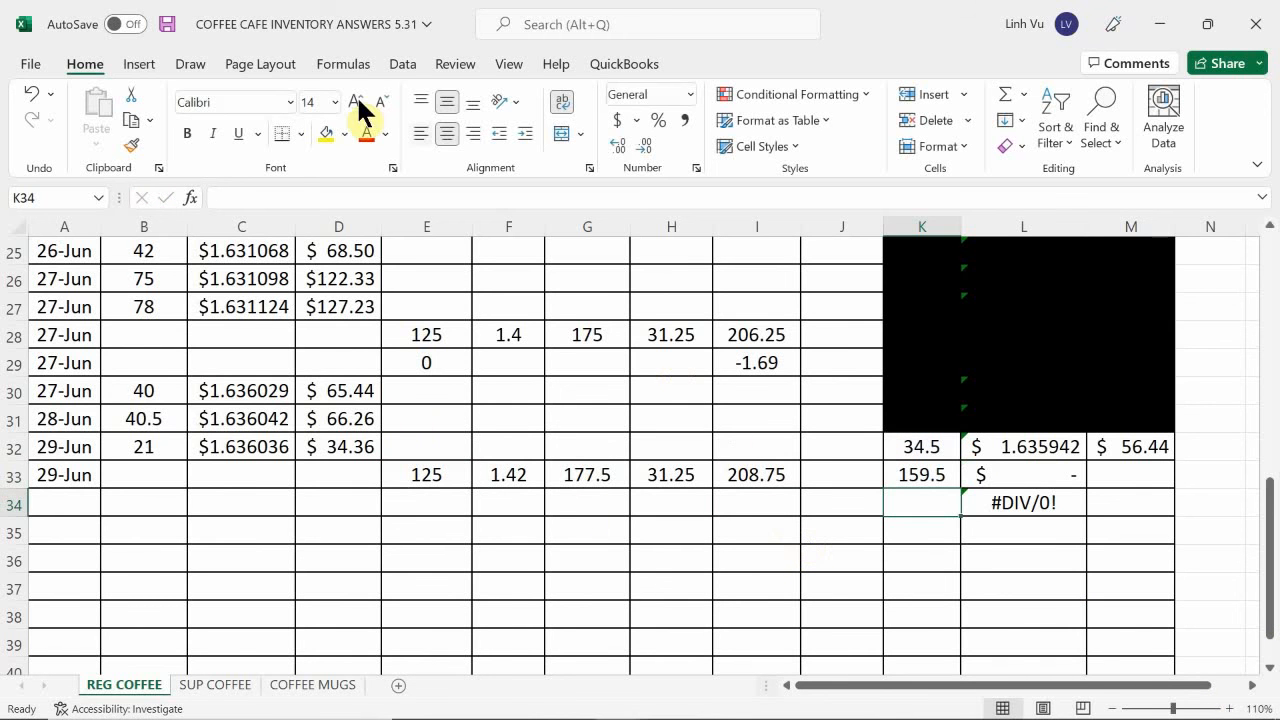
Calculate the inventory balance in M33 by adding the total purchase cost in I33 to M32.
click(1110, 468)
text(=)
key(Up)
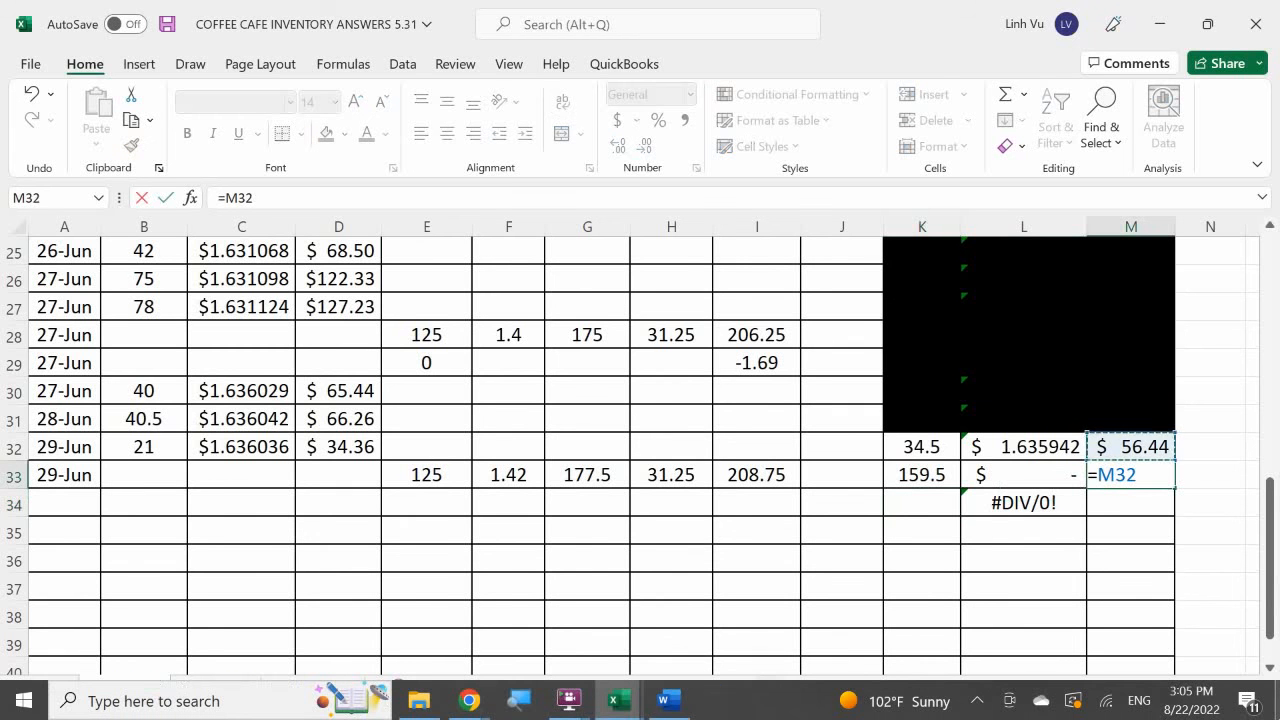
text(+)
click(671, 475)
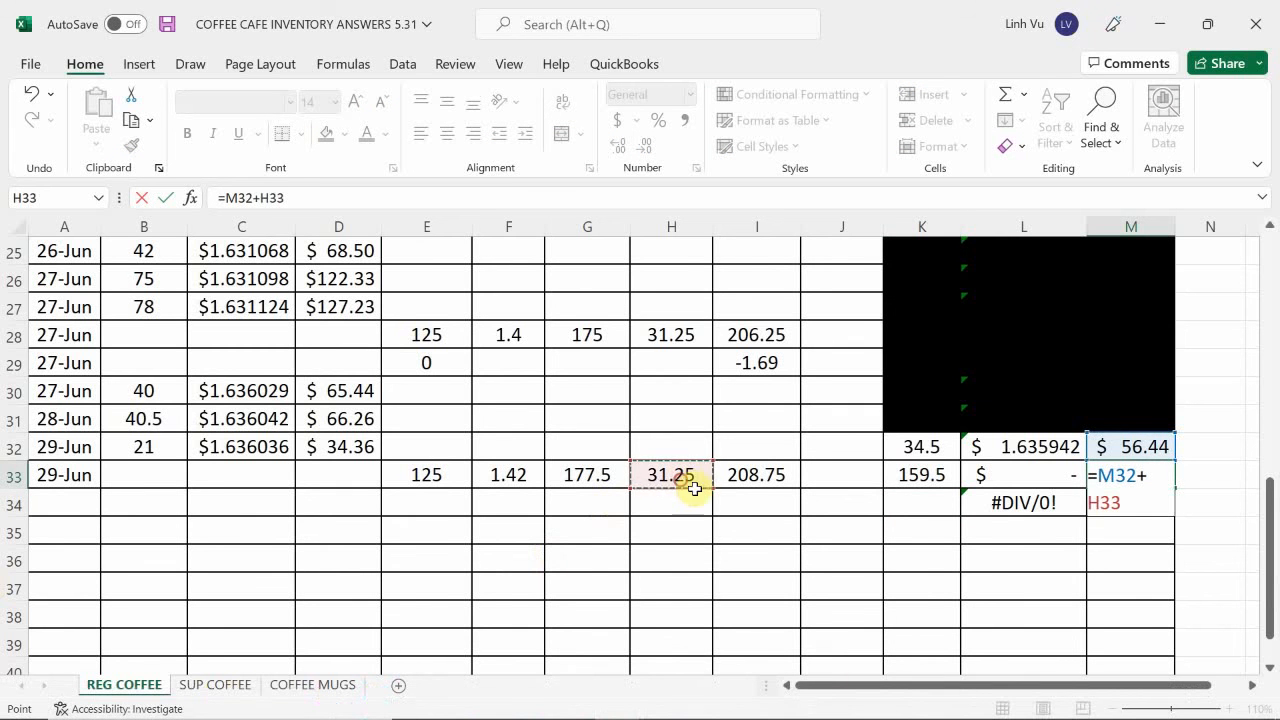
click(757, 475)
key(Return)
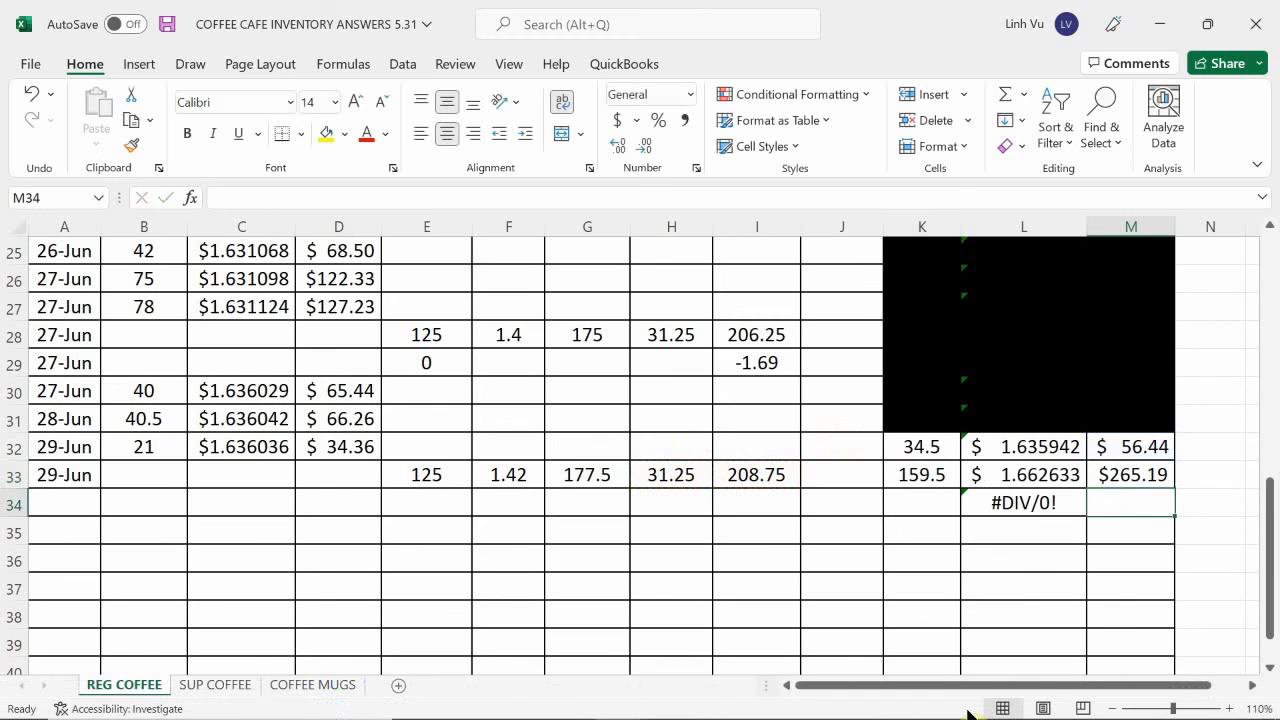
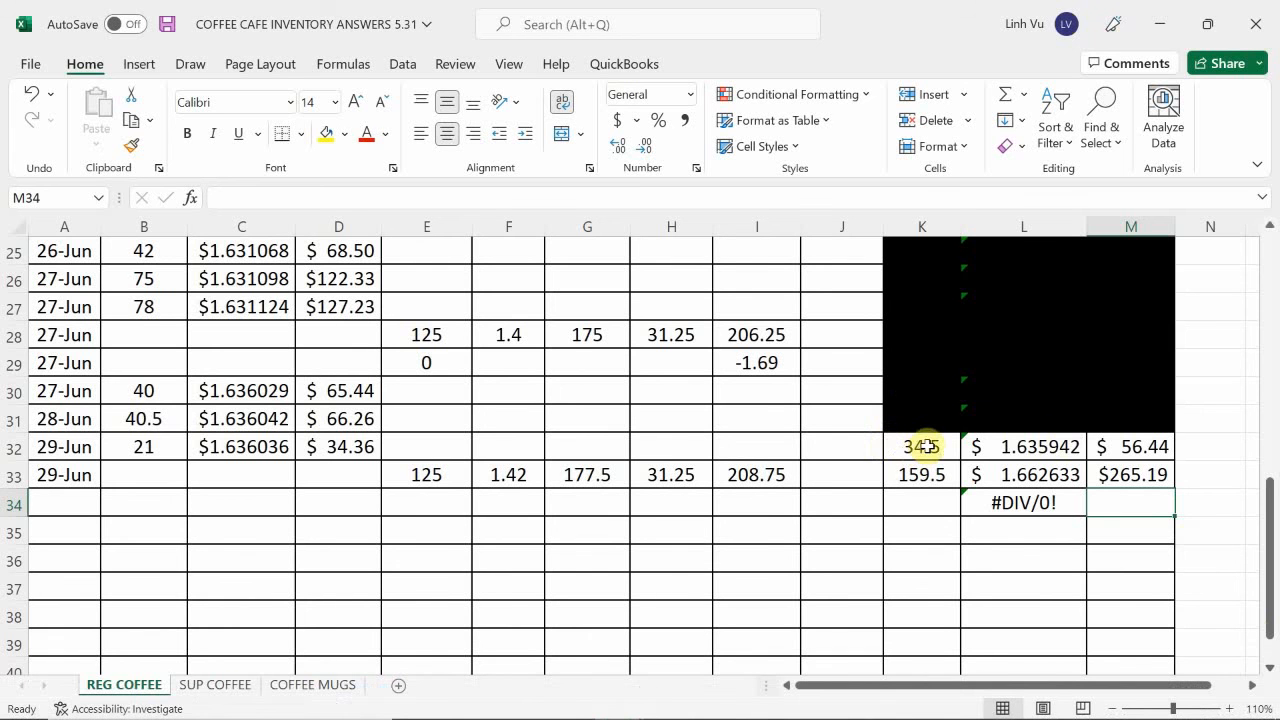
Black out the previous inventory balance in K32:M32 with a black fill.
drag(927, 446, 1128, 446)
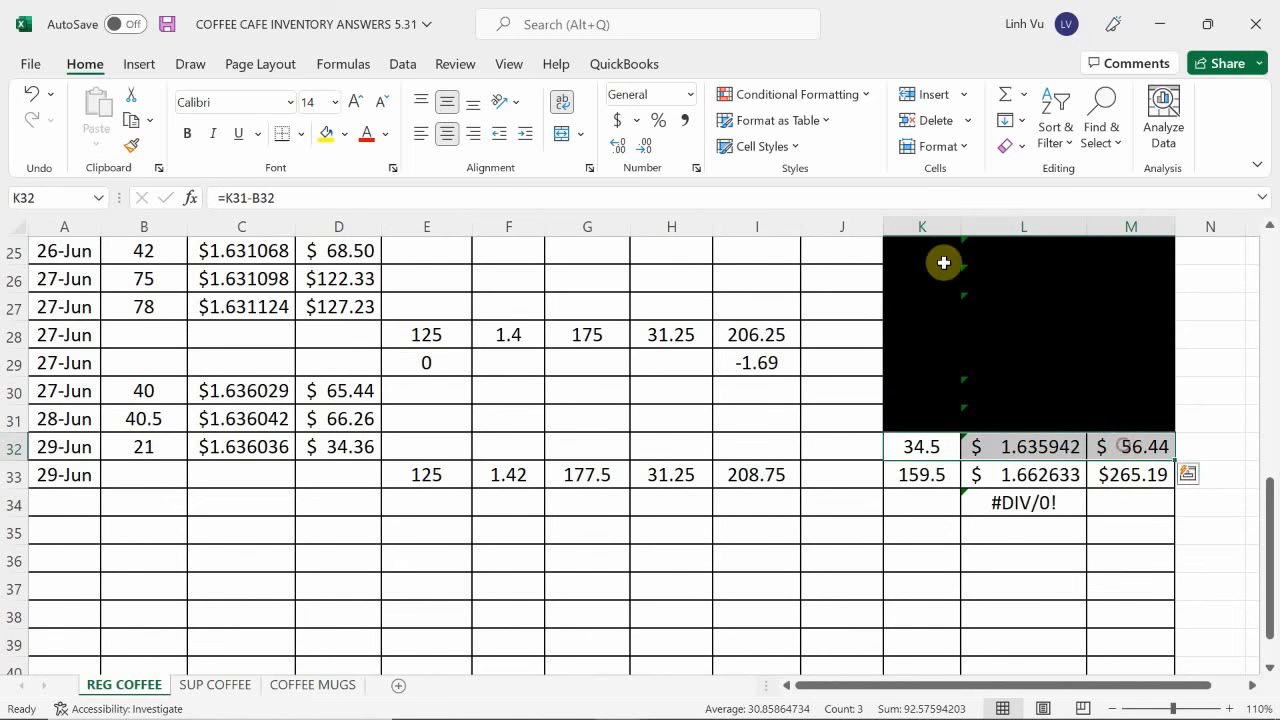
click(343, 134)
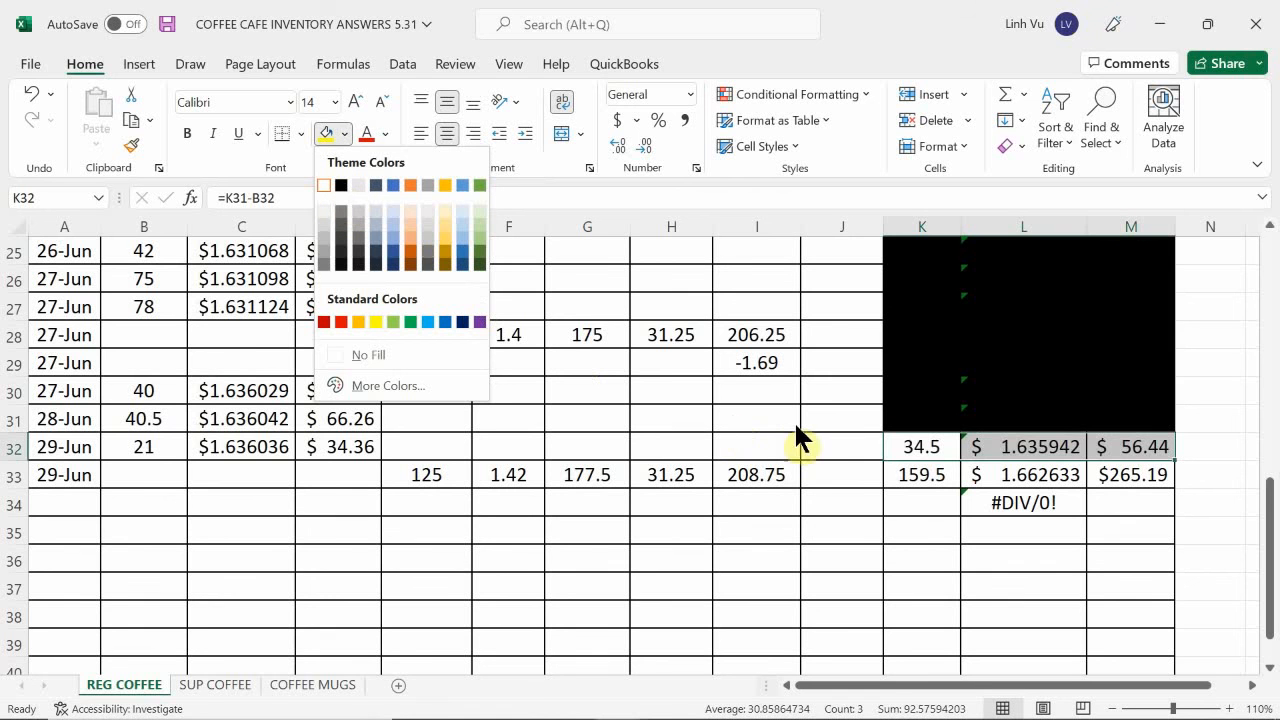
click(340, 185)
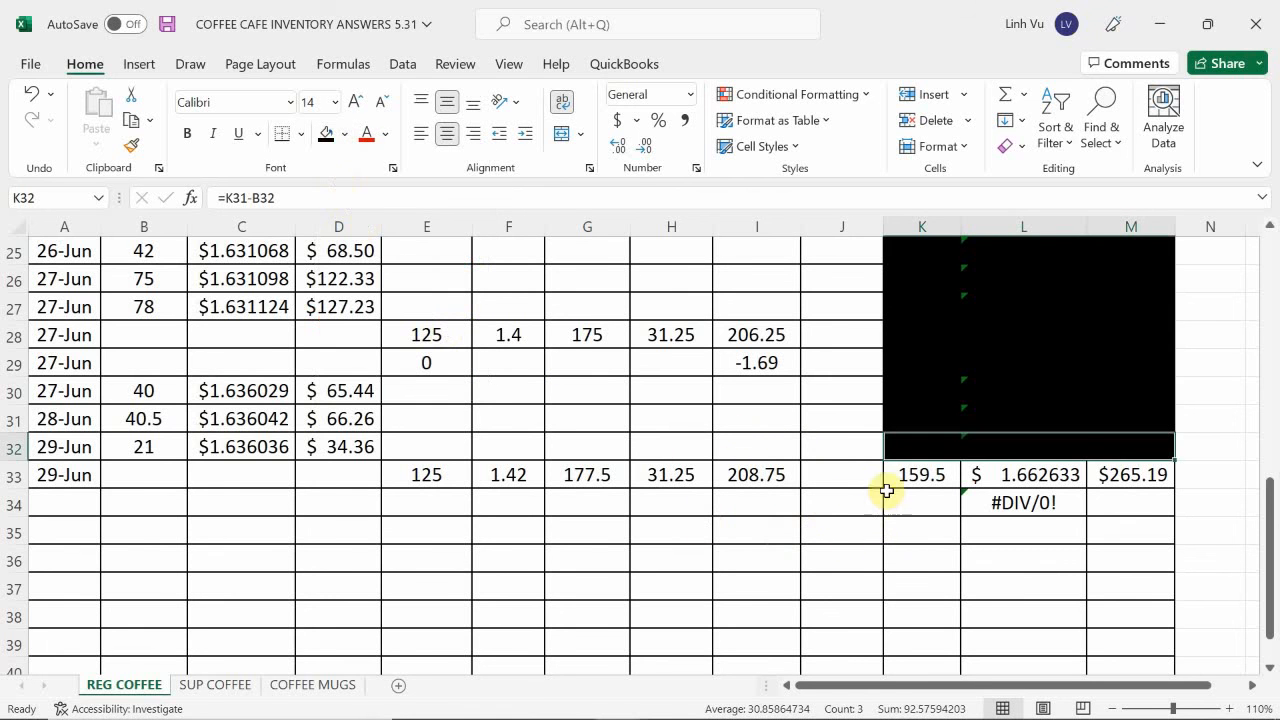
click(861, 556)
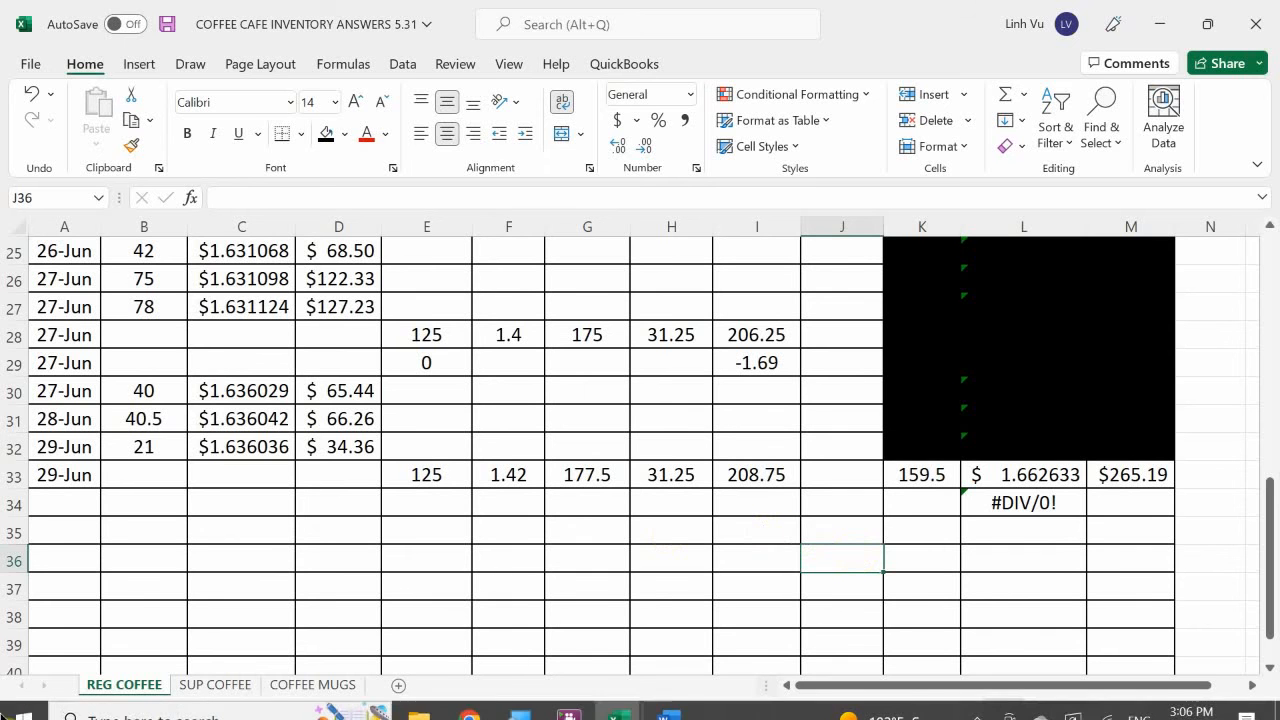
On the SUP COFFEE sheet, enter the purchase date 6/29 in B43.
click(208, 684)
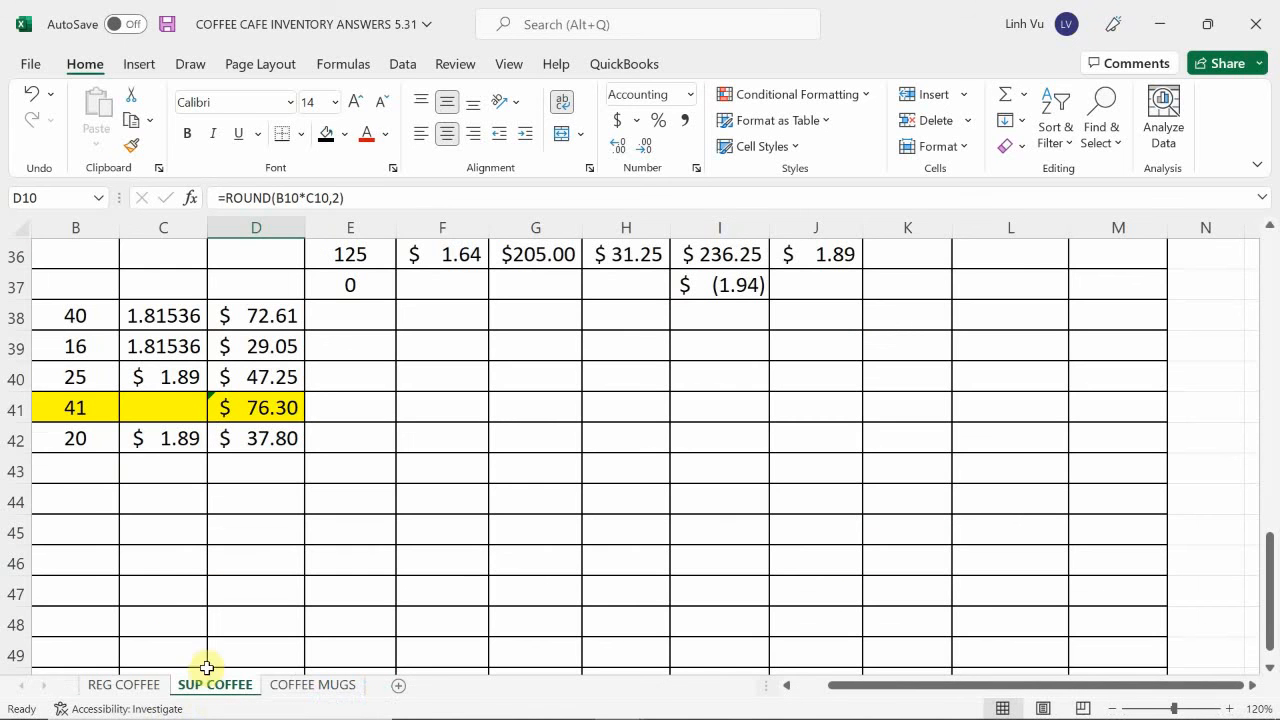
click(91, 468)
text(6/)
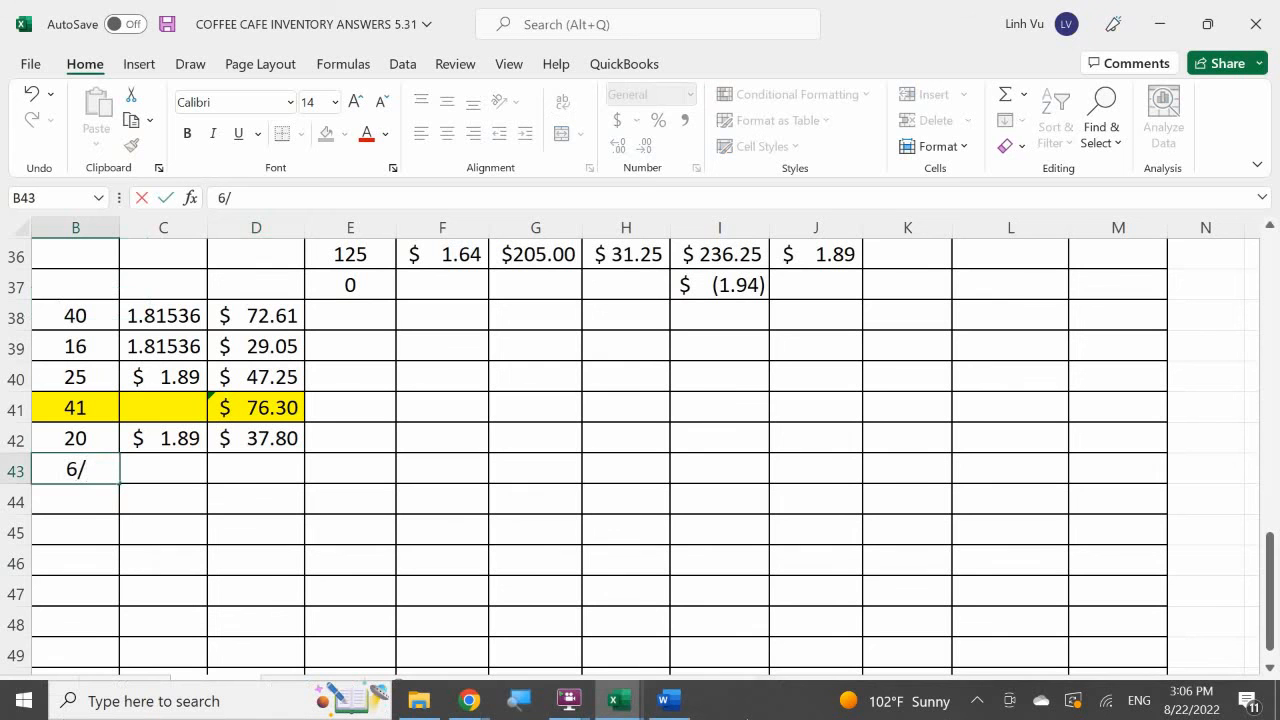
text(29)
key(Return)
Enter 125 in E43 and 1.66 in F43 for the 29 June purchase.
key(Right)
key(Right)
key(Right)
key(Up)
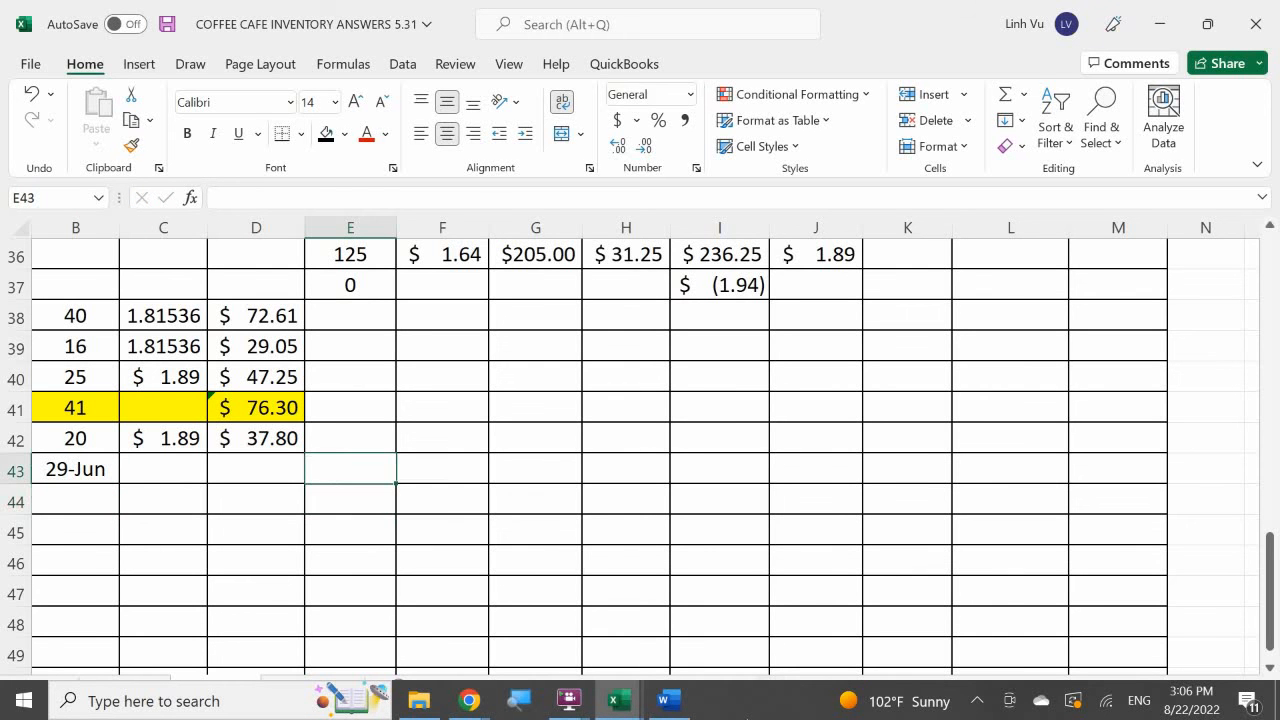
text(125)
key(Return)
key(Up)
key(Right)
text(1.)
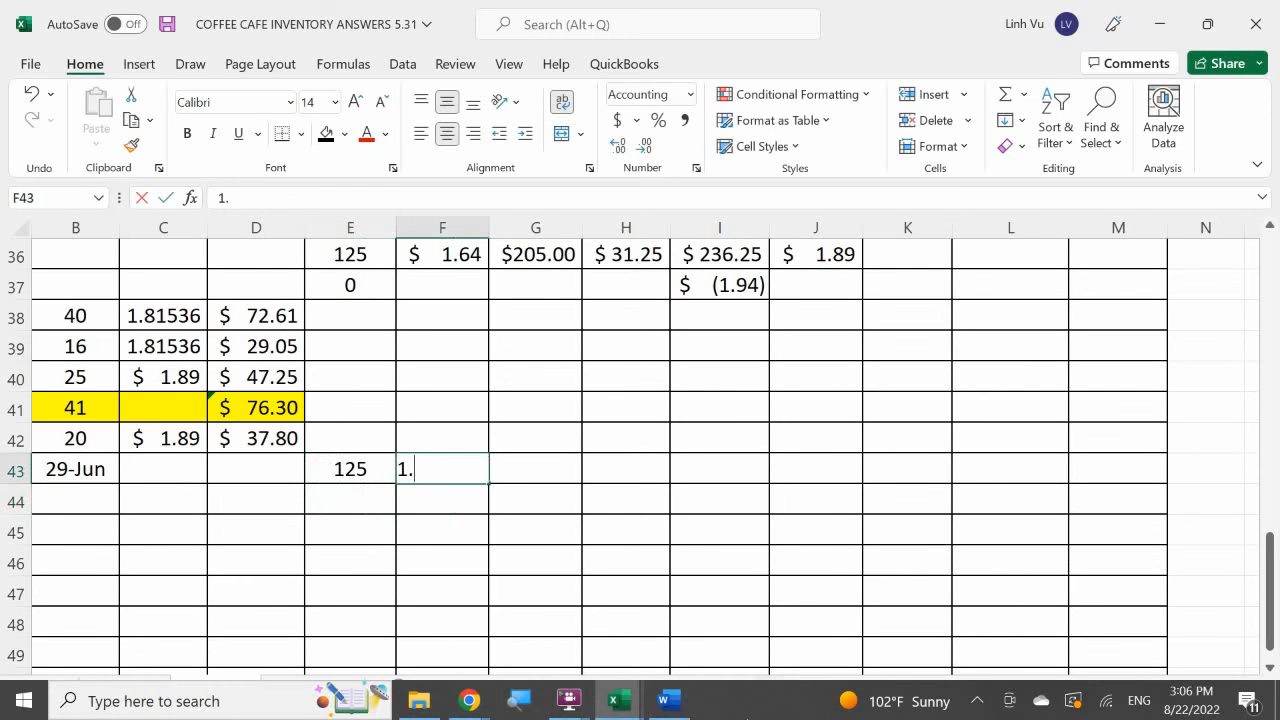
text(66)
key(Return)
Calculate the purchase expense in G43 as E43 times F43.
key(Up)
key(Right)
text(=)
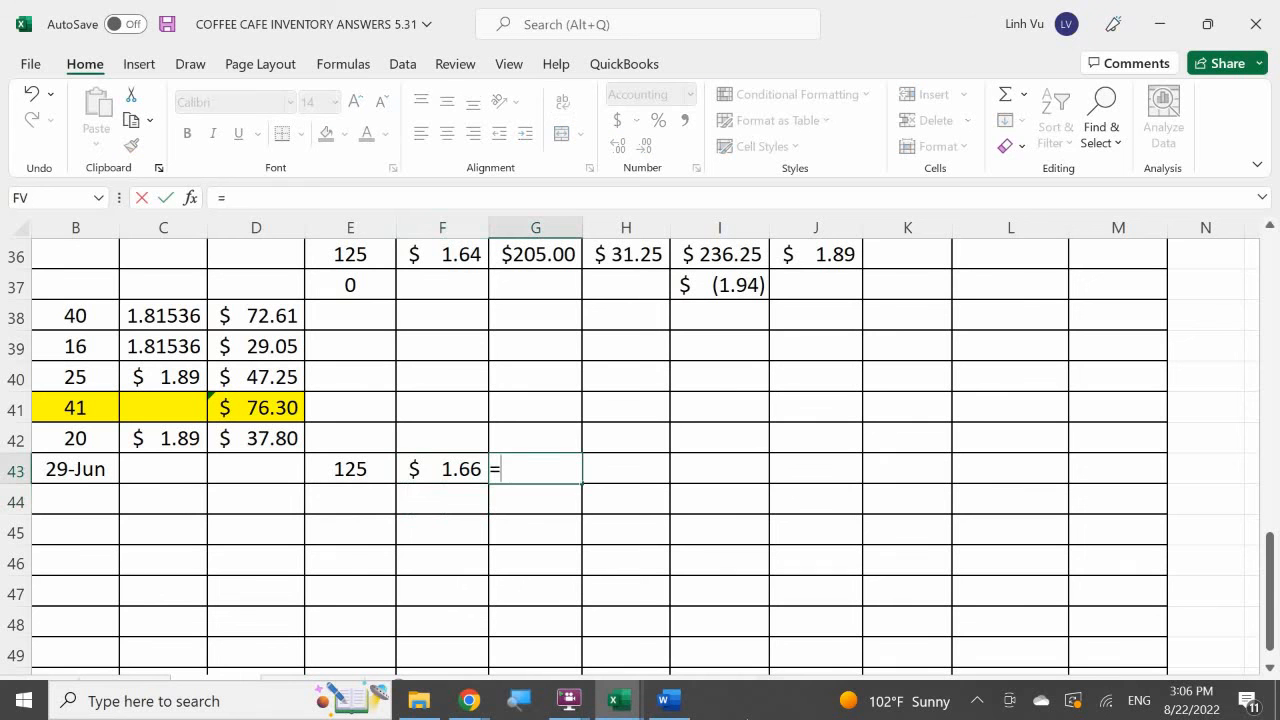
key(Left)
key(Left)
text(*)
key(Left)
key(Return)
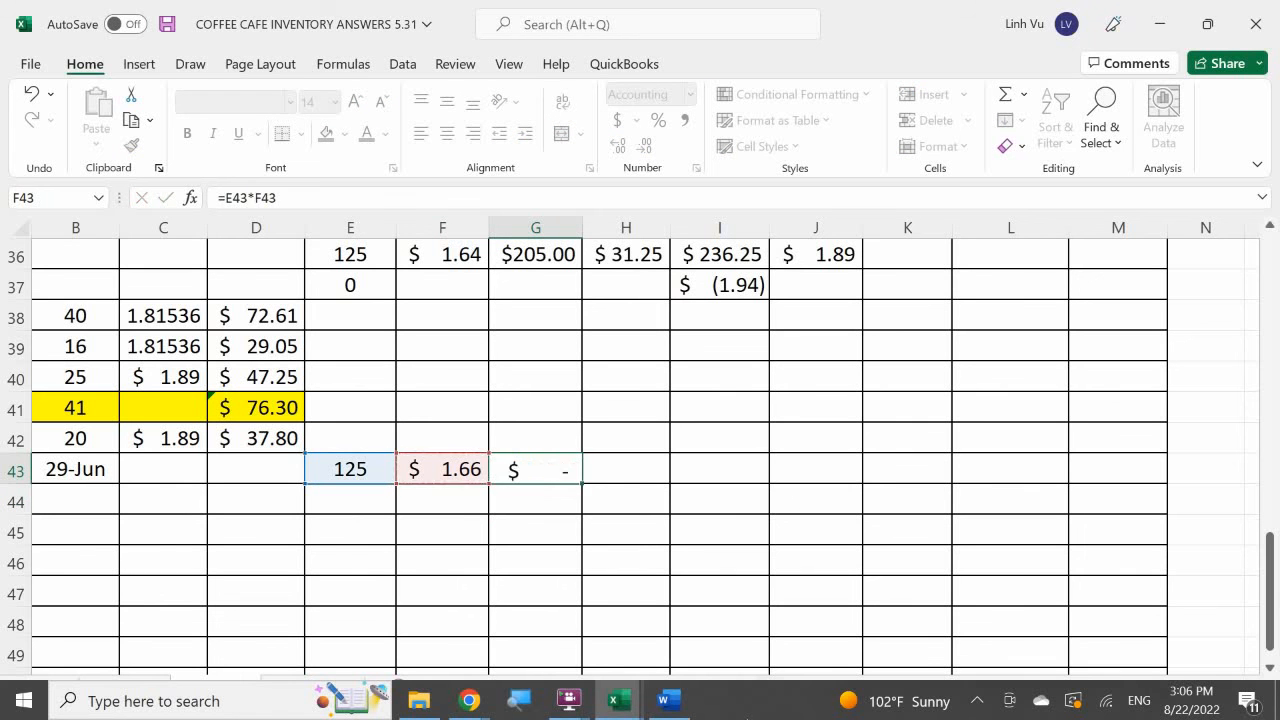
Clear the quantity in E43 and undo the entries in F43 and G43.
key(Left)
key(Left)
key(Up)
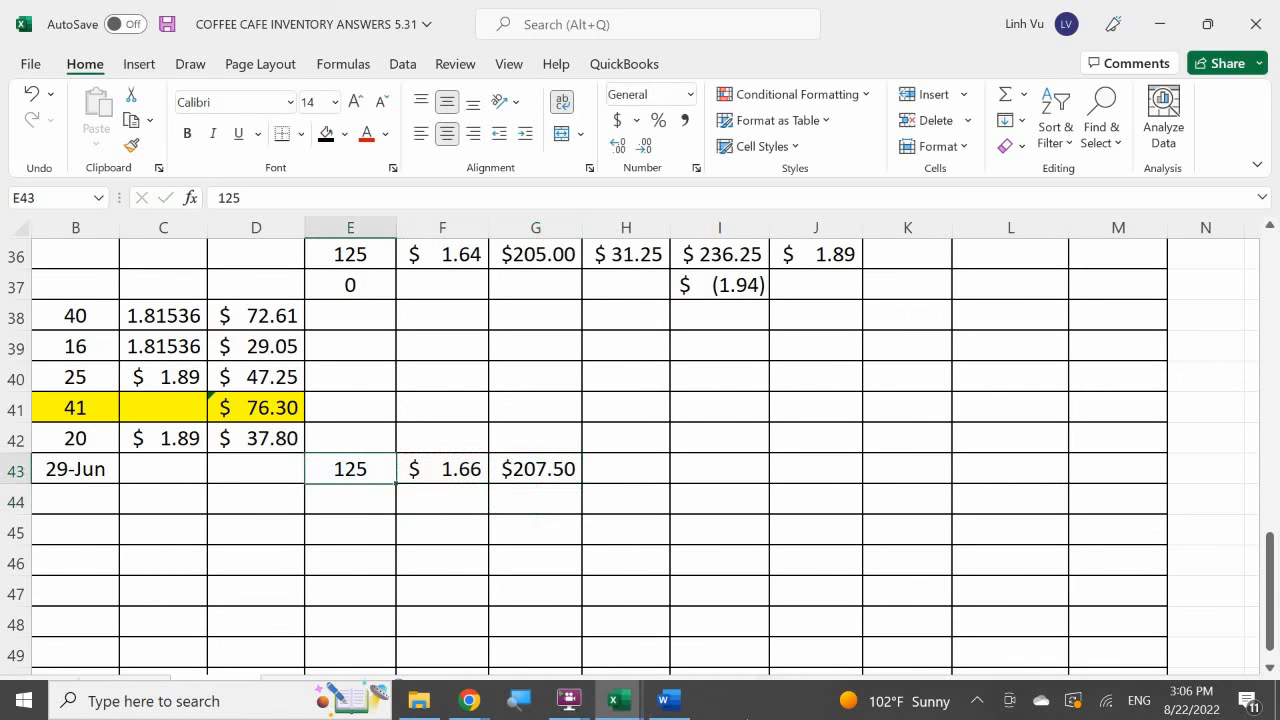
key(BackSpace)
key(Right)
text(1)
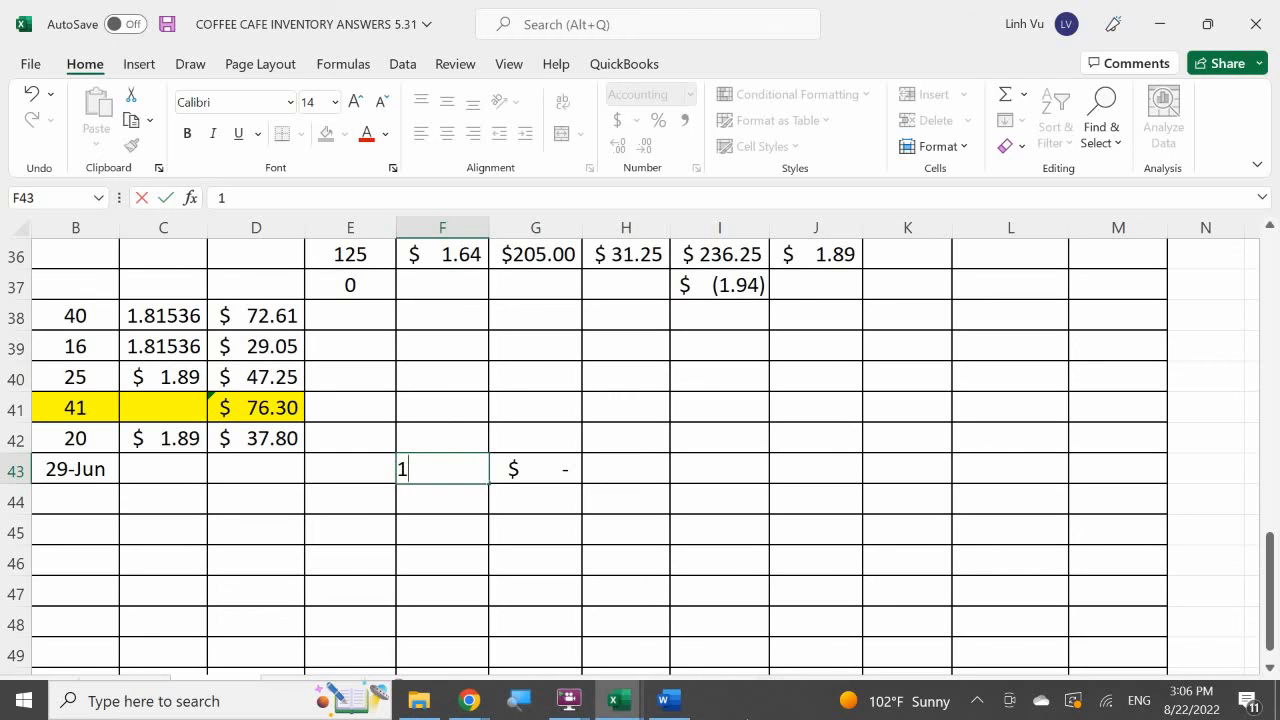
key(ctrl+z)
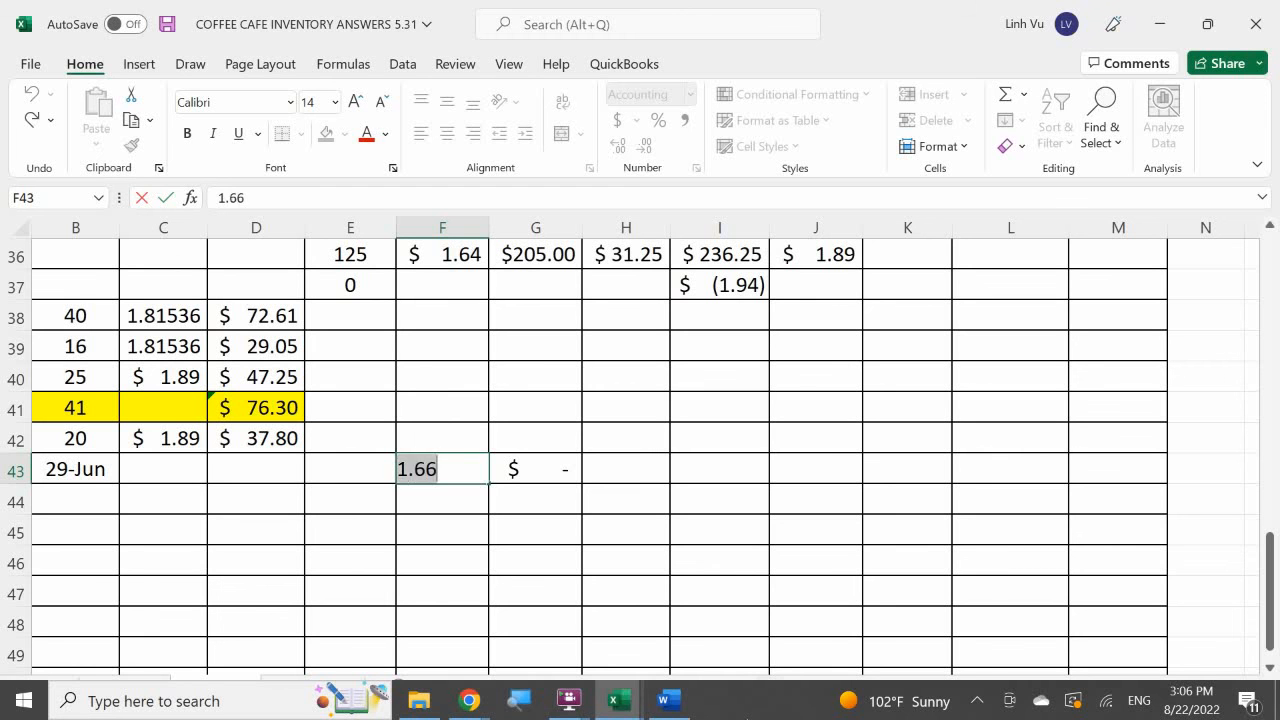
key(ctrl+z)
key(ctrl+z)
key(Escape)
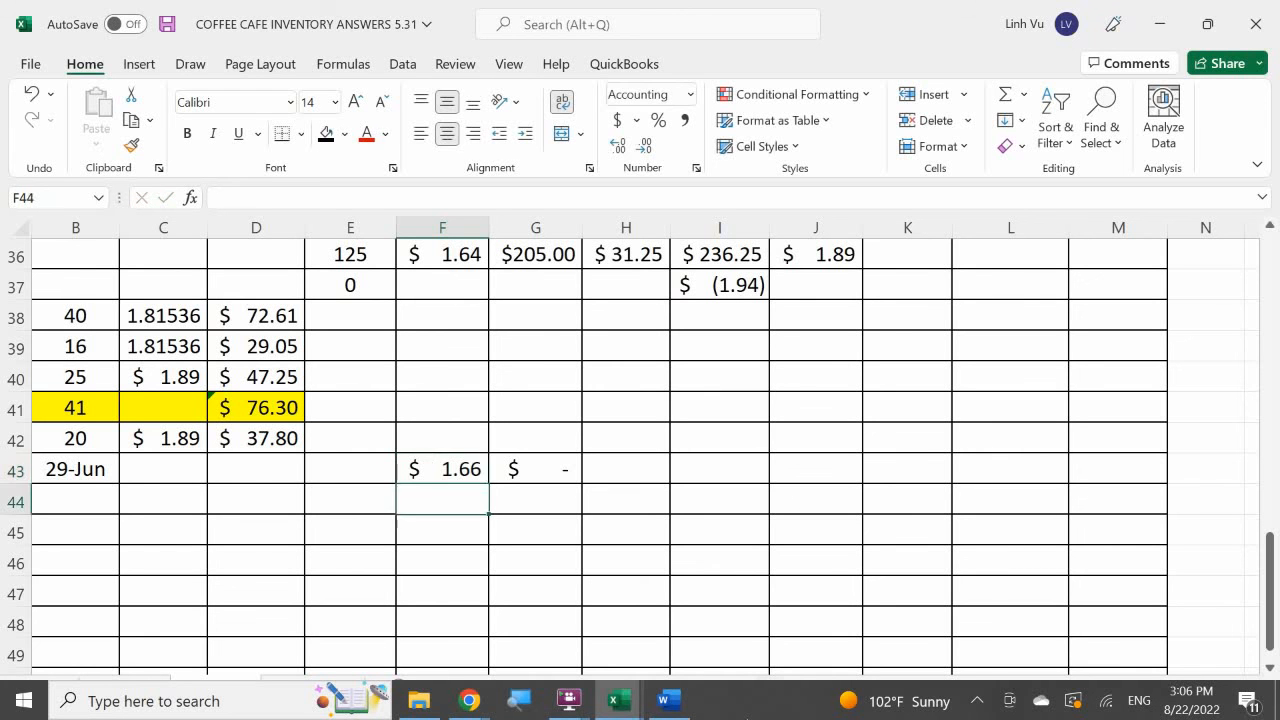
key(ctrl+z)
key(ctrl+z)
key(ctrl+z)
key(ctrl+z)
key(ctrl+z)
key(ctrl+z)
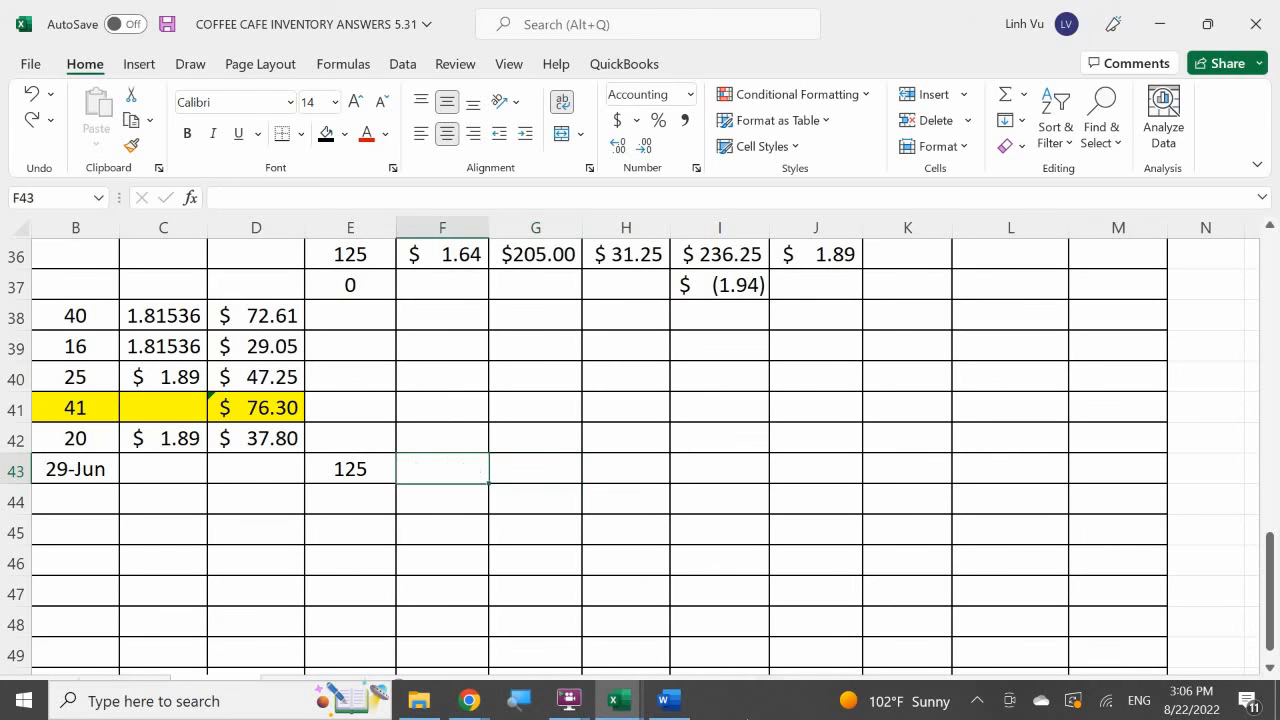
Enter 125 in F43 and 1.66 in G43 for the 29 June purchase.
text(125)
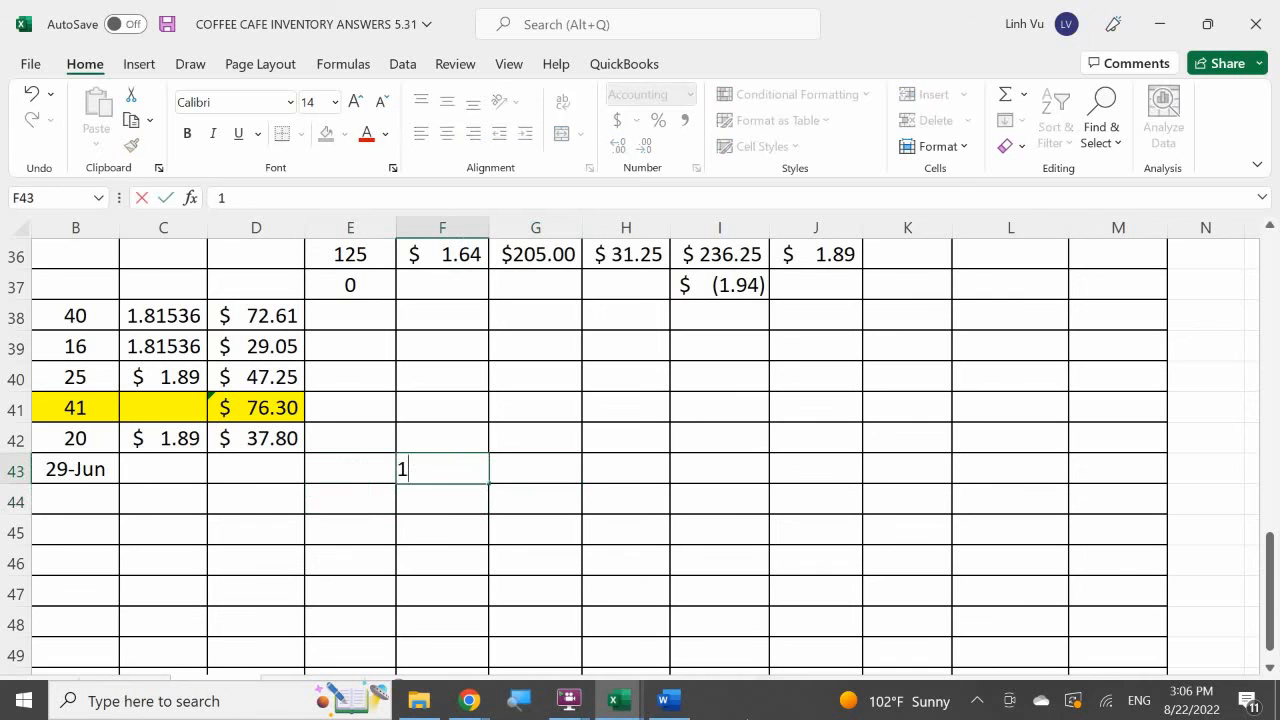
key(Return)
click(535, 469)
text(1.66)
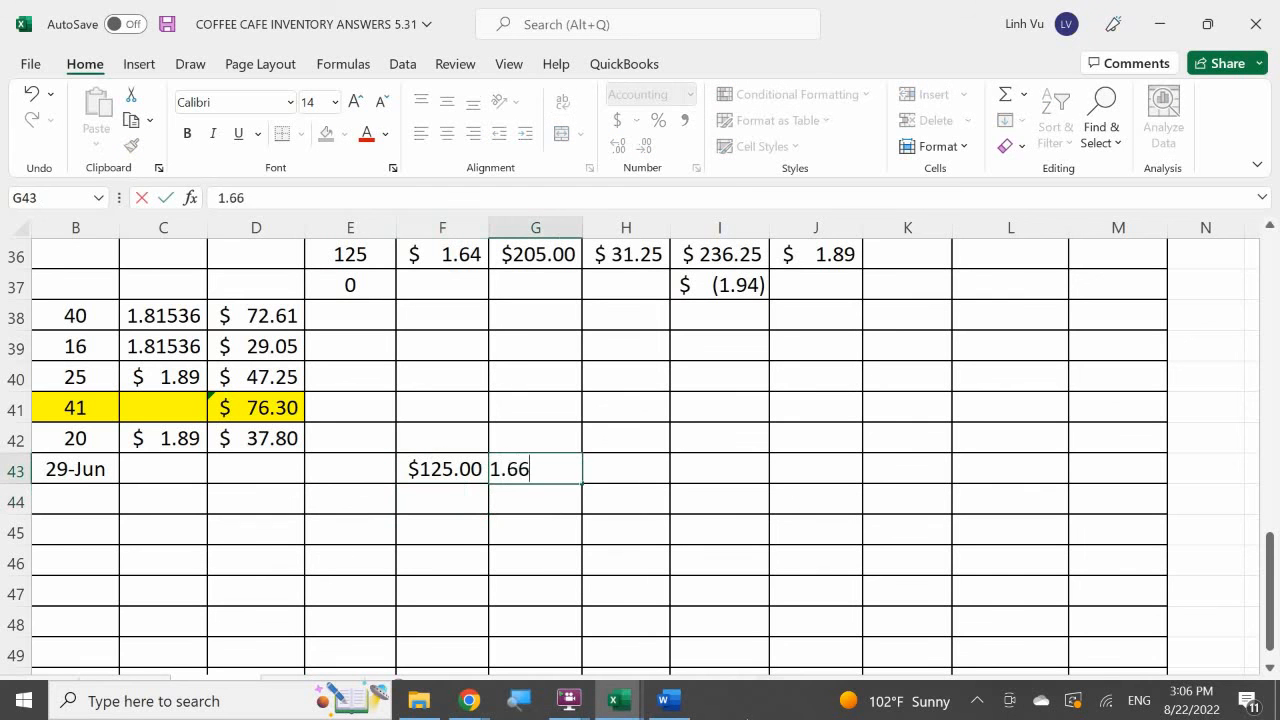
key(Return)
Try to calculate the purchase amount in H43 as F43 times G43.
key(Right)
key(Up)
text(=)
key(Left)
key(Left)
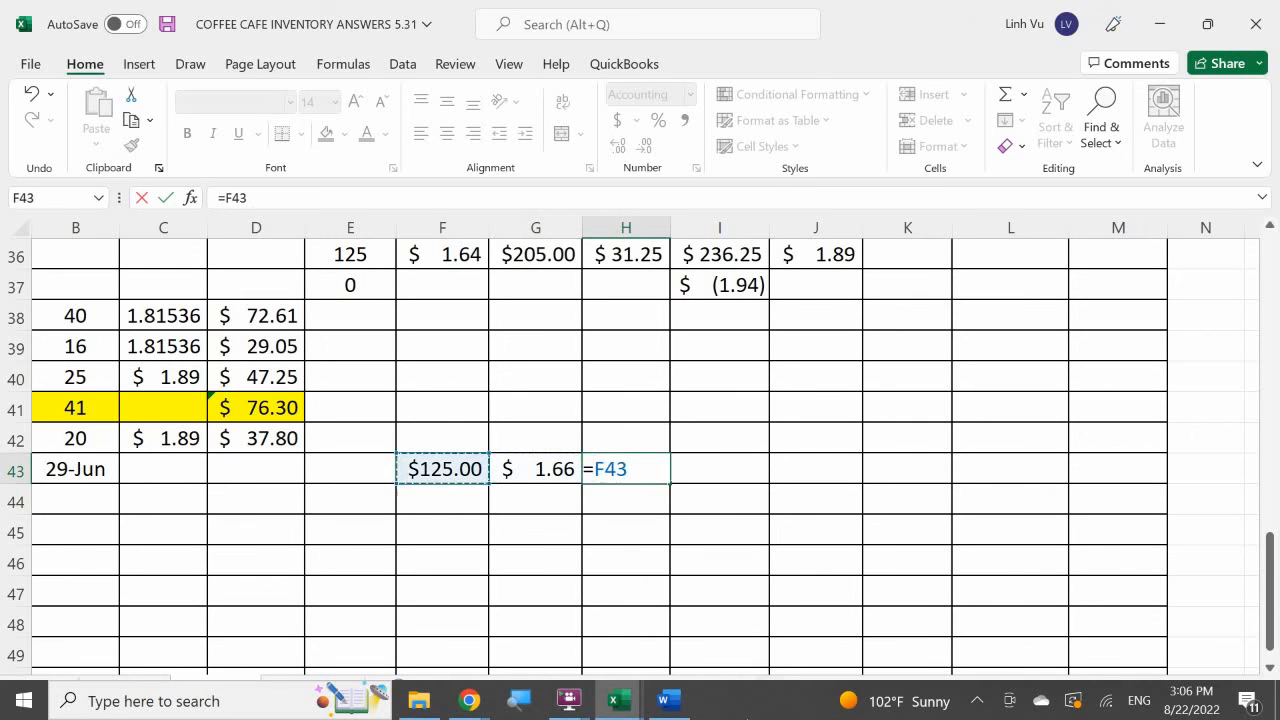
text(*)
key(Left)
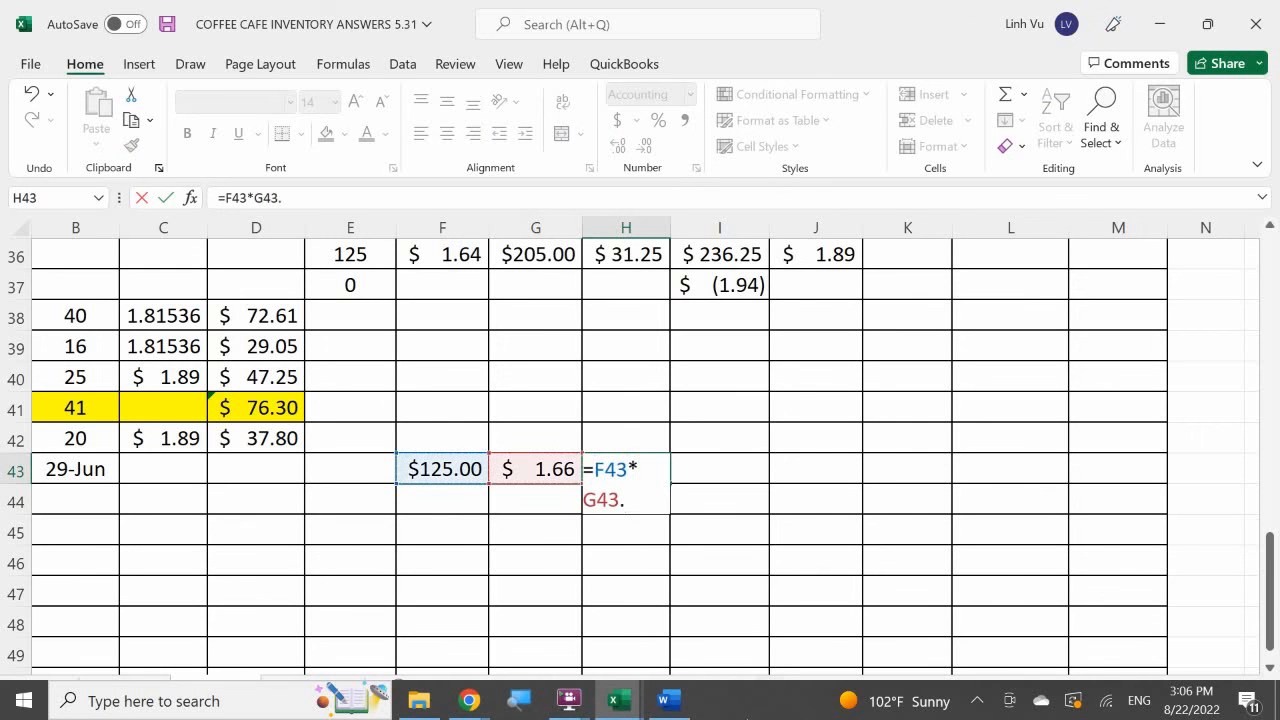
key(Return)
key(Up)
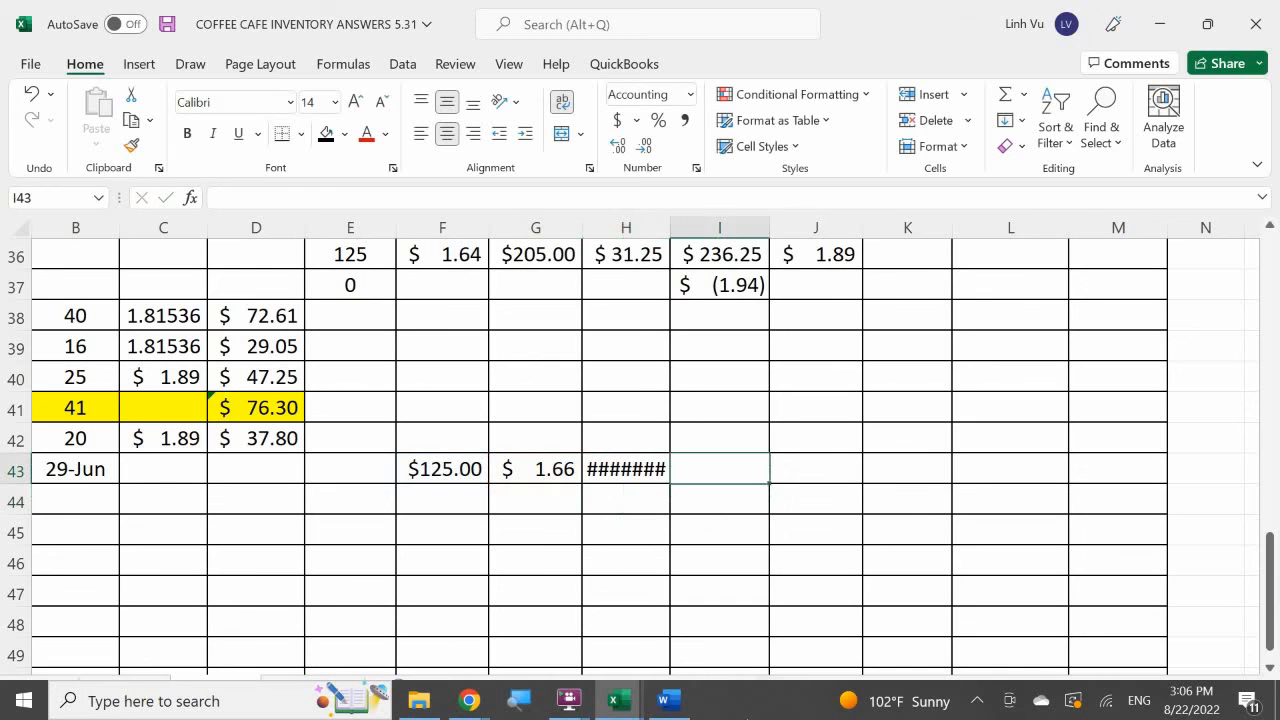
Re-enter 1.66 in G43.
key(F2)
key(Escape)
key(Left)
text(=)
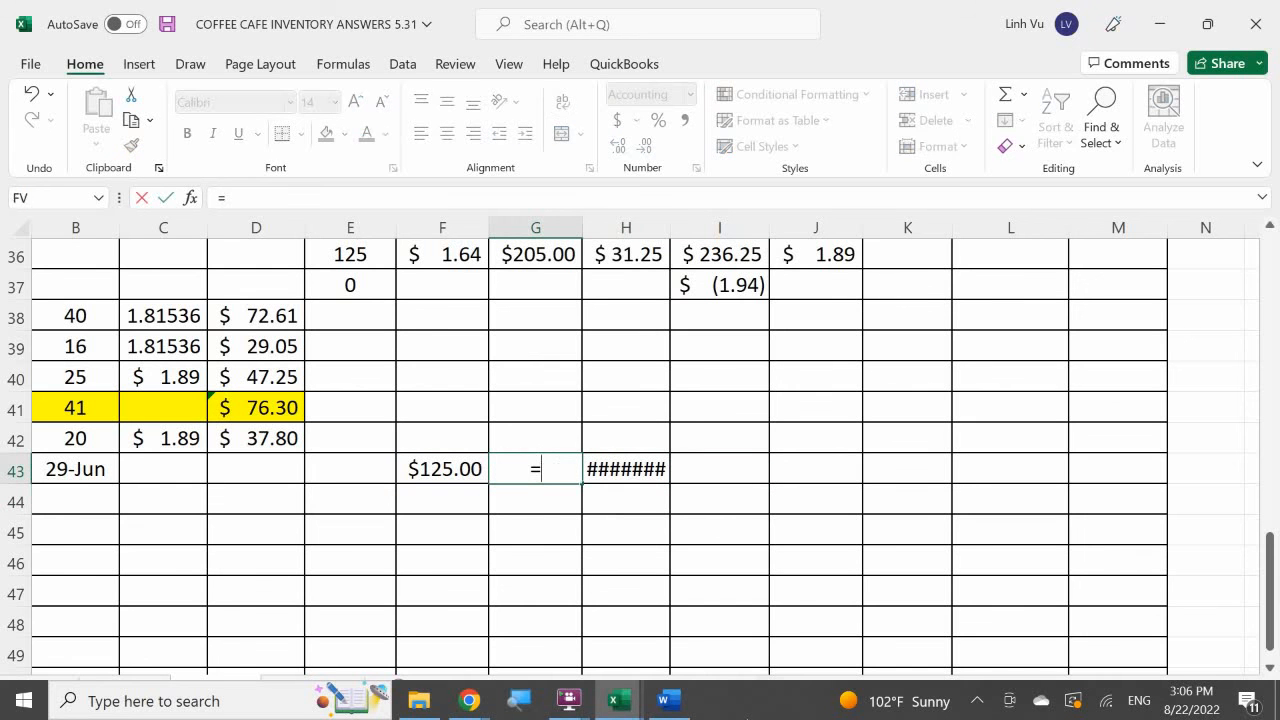
key(BackSpace)
text(1.66)
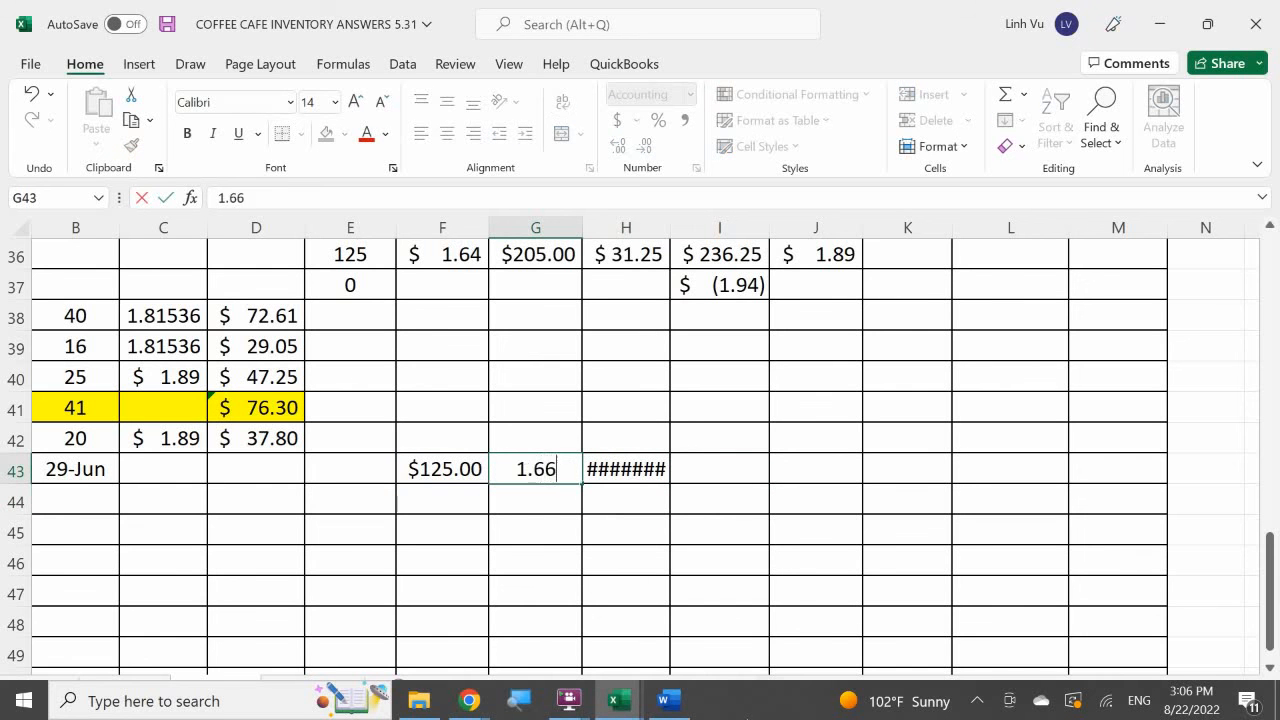
Rebuild the formula in H43 as F43 times G43.
key(Return)
key(Up)
key(Right)
text(=)
key(Left)
key(Left)
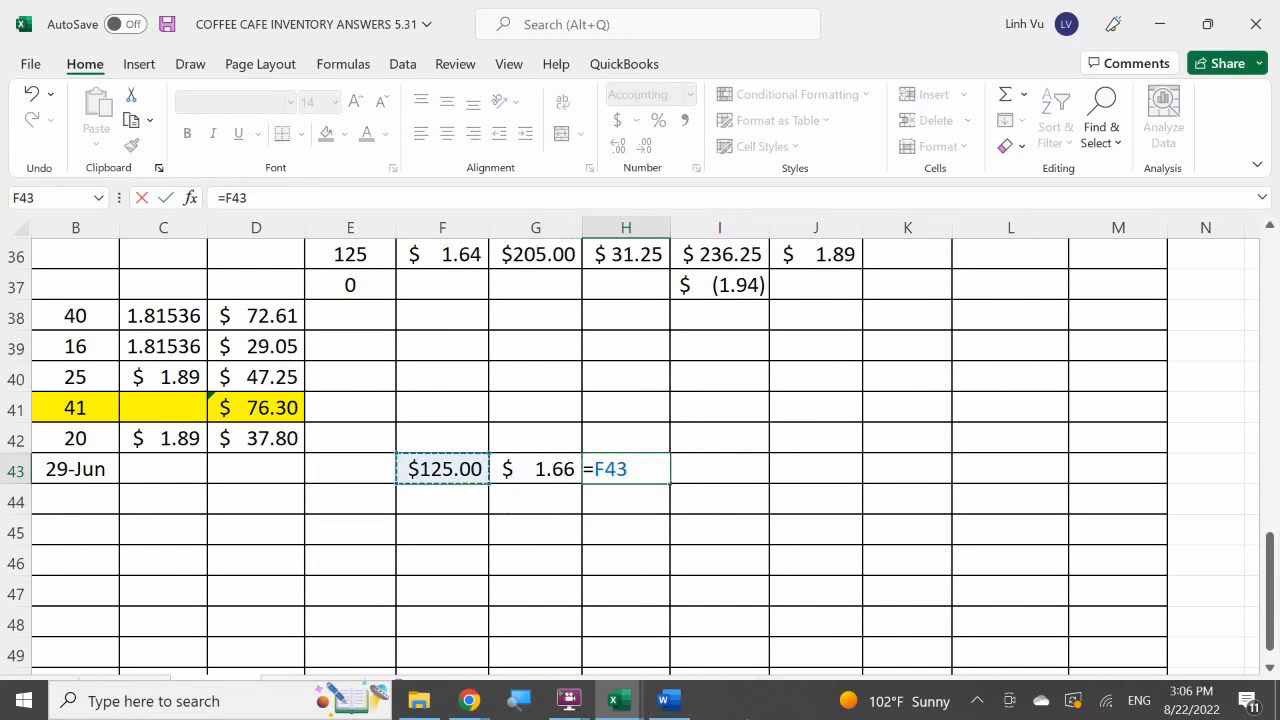
text(*)
key(Left)
key(Return)
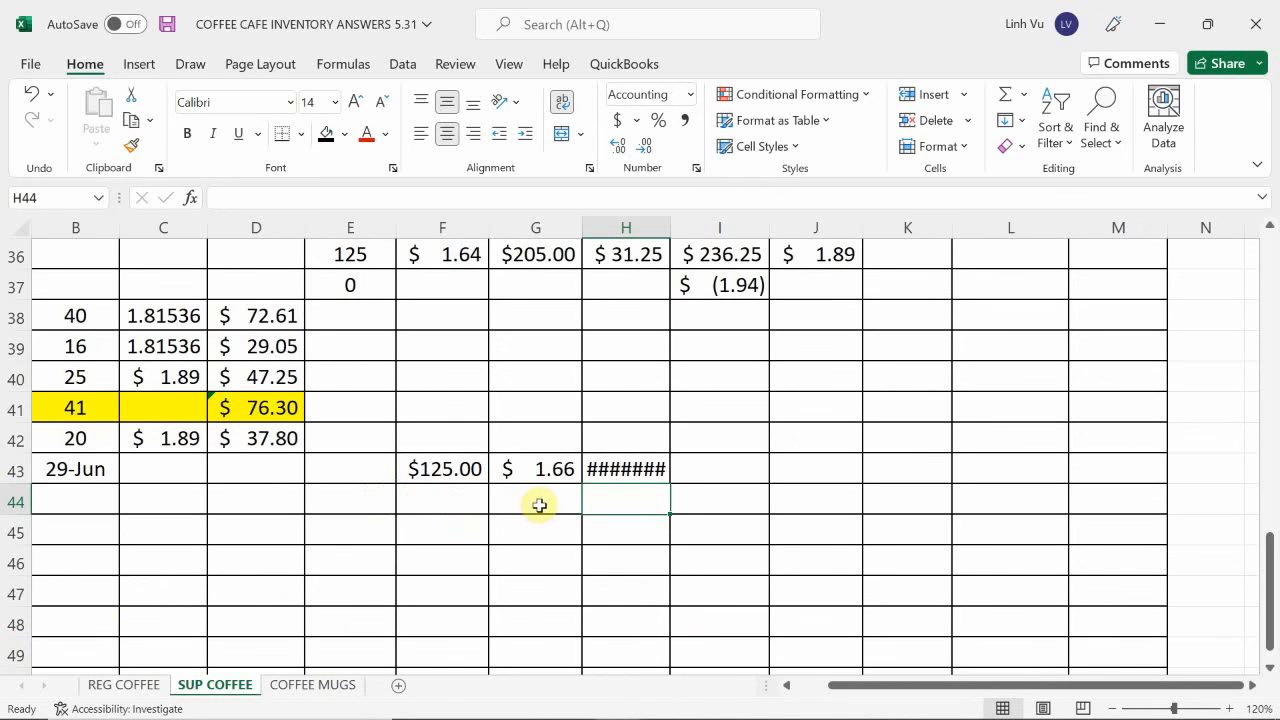
Reduce H43 to one decimal place and widen column H slightly.
click(621, 463)
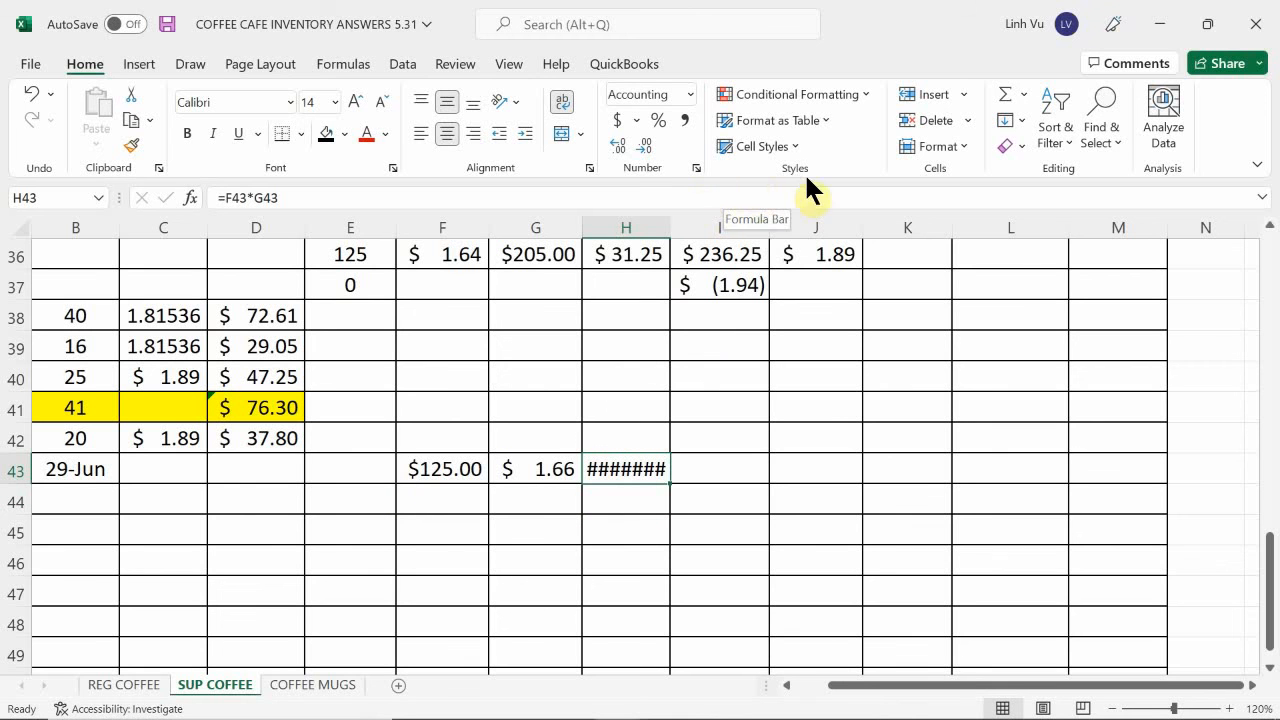
click(651, 138)
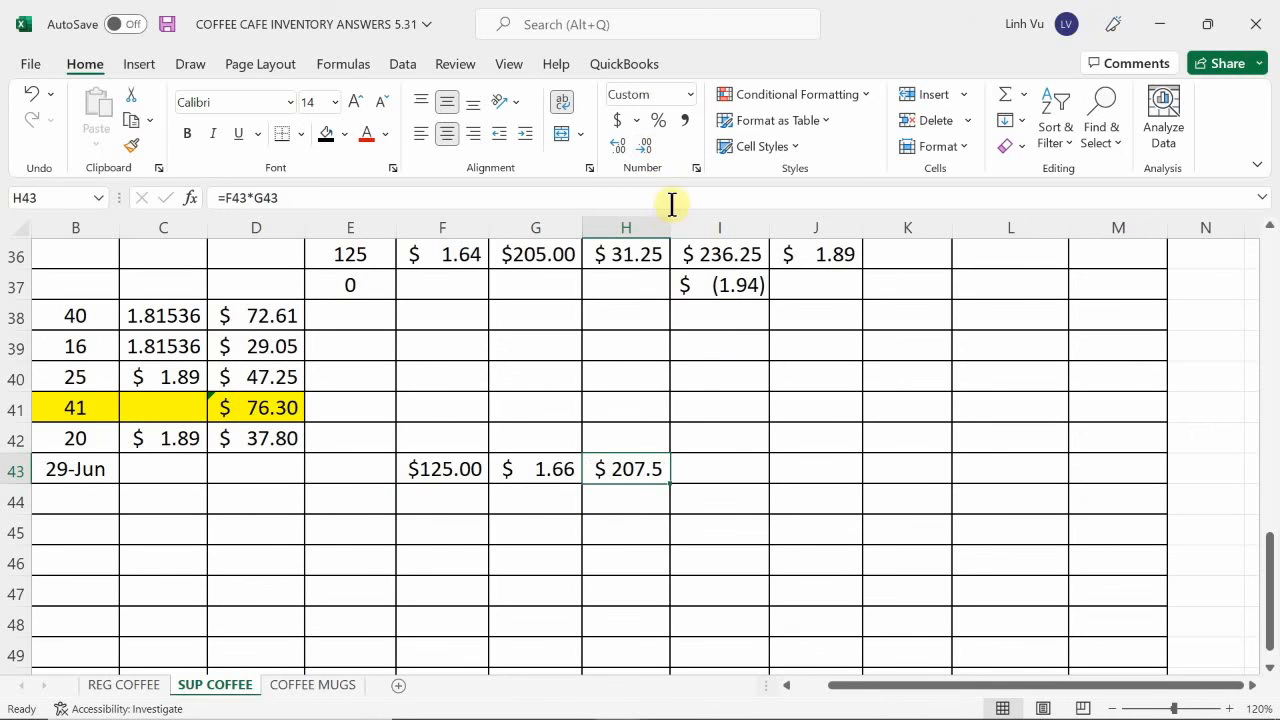
drag(671, 225, 684, 224)
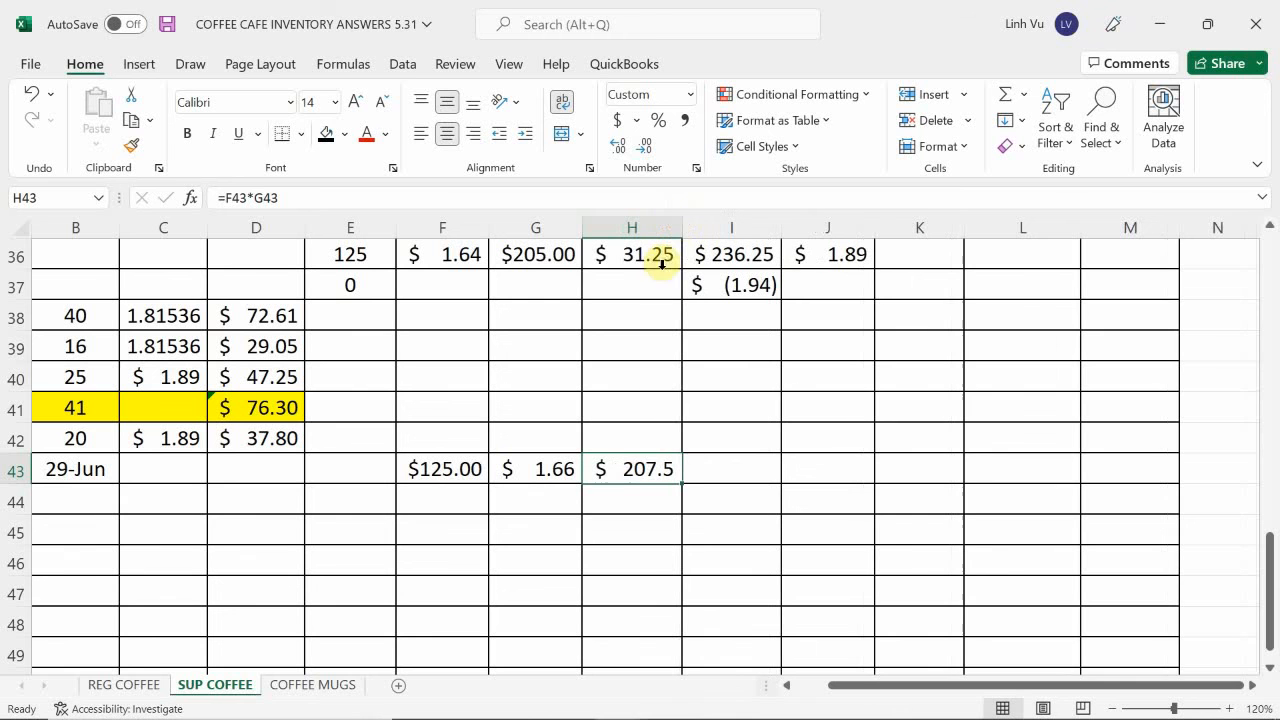
Replace the content of H43 with the formula =F43*G43.
text(207.)
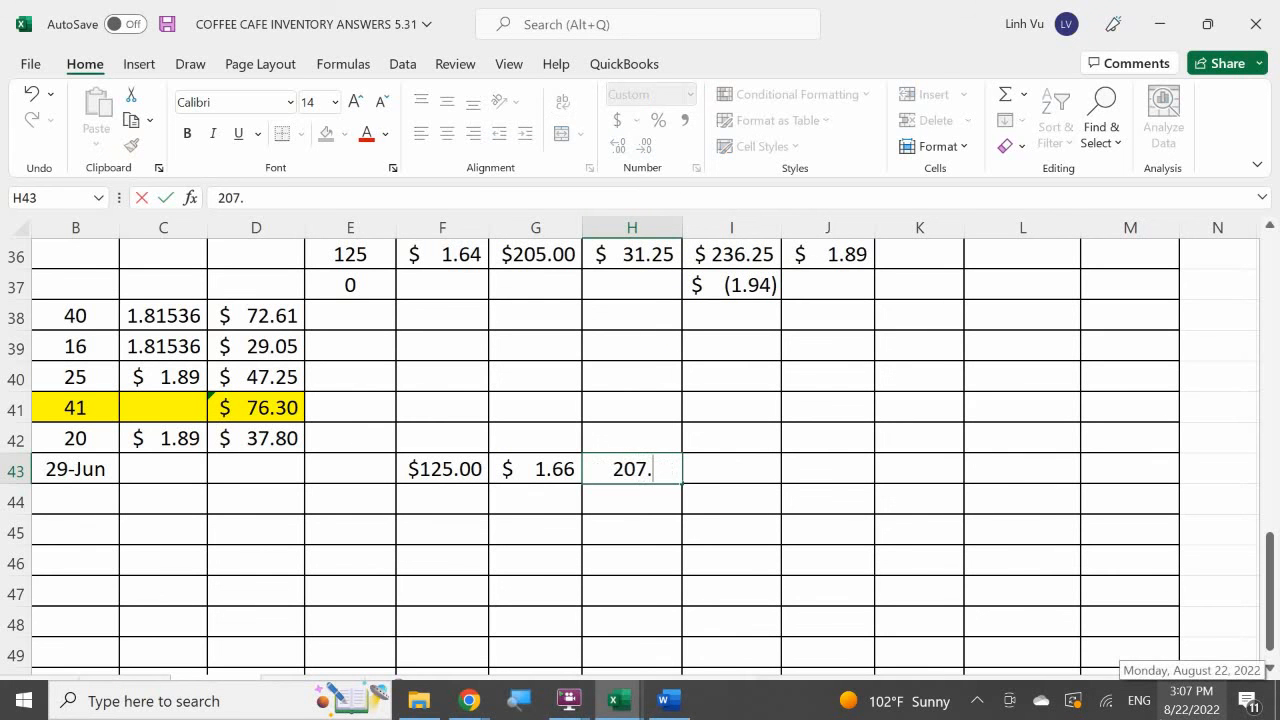
key(BackSpace)
key(BackSpace)
key(BackSpace)
key(BackSpace)
text(=)
key(Left)
key(Left)
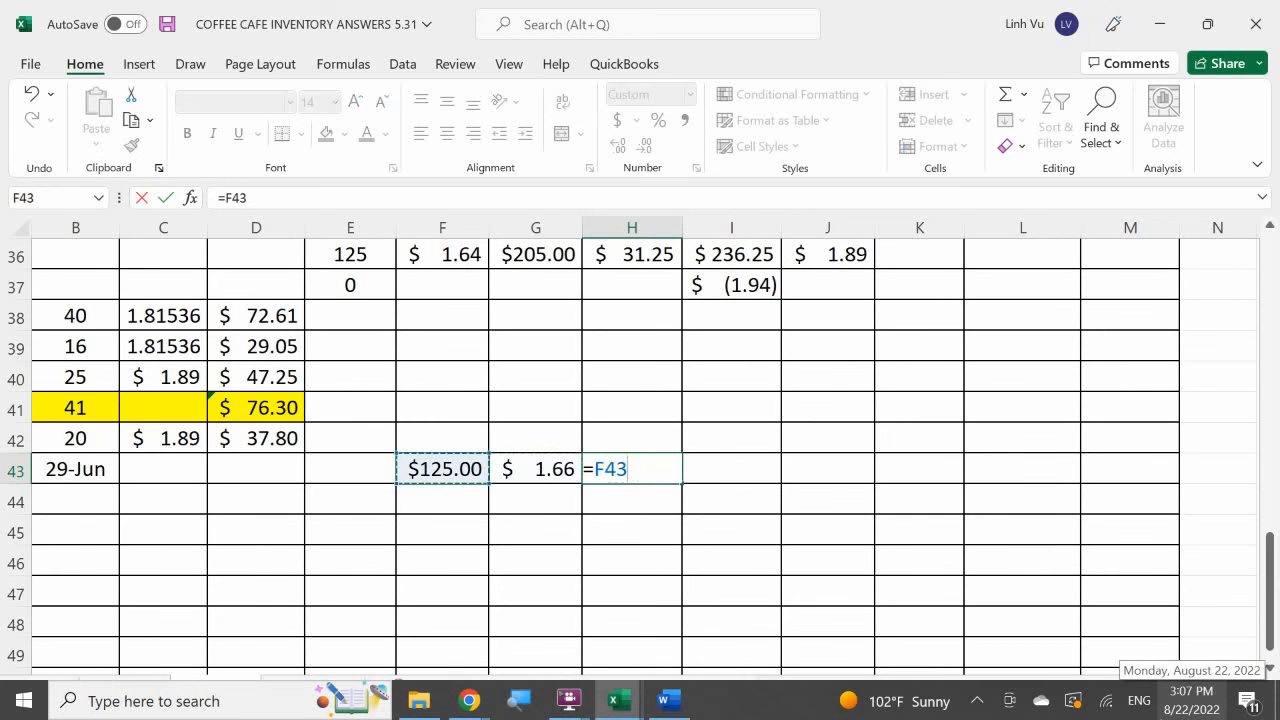
text(*)
key(Left)
key(Return)
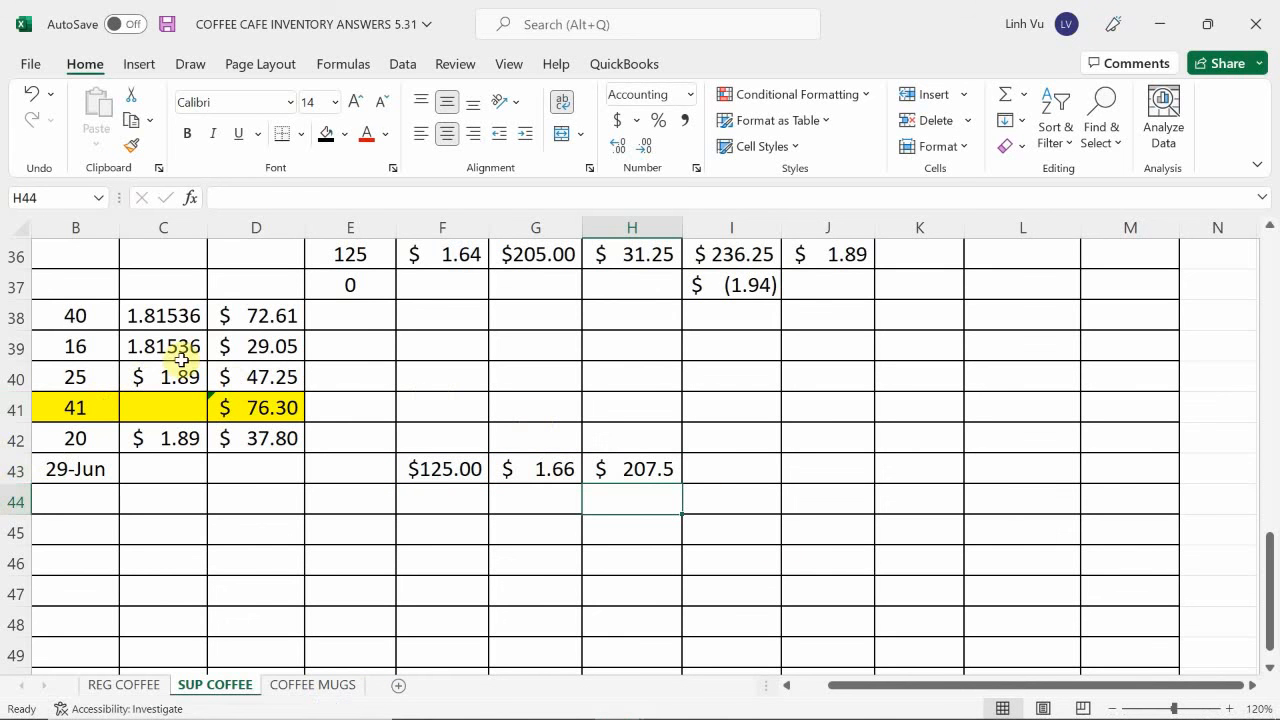
Check the column headings and earlier purchase rows on the SUP COFFEE sheet against the new row's layout.
scroll(418, 415, up, 1)
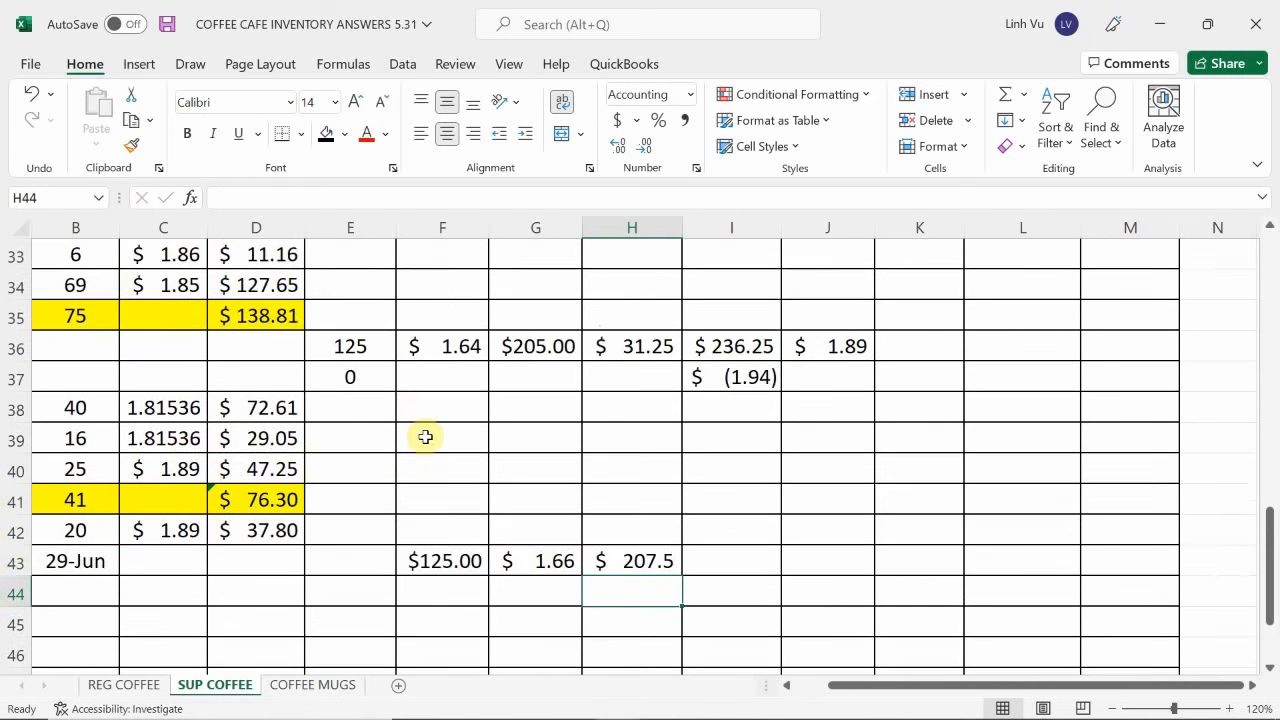
scroll(425, 437, up, 4)
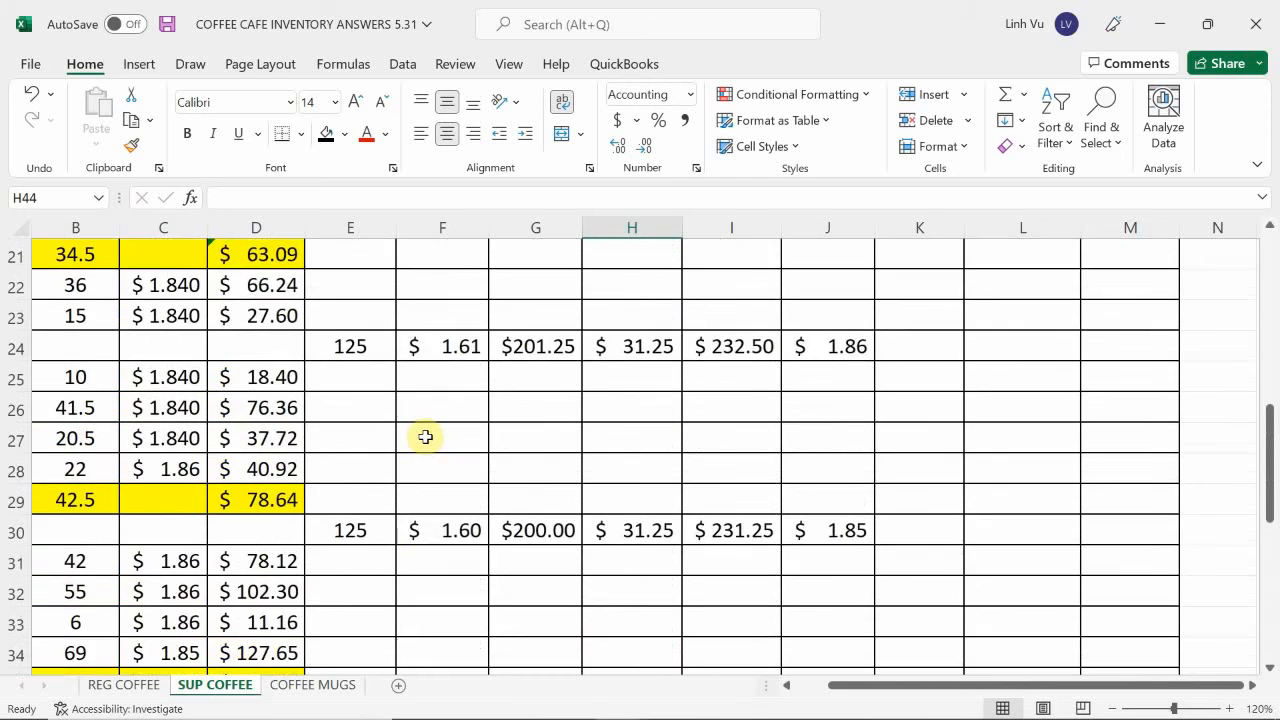
scroll(425, 437, up, 4)
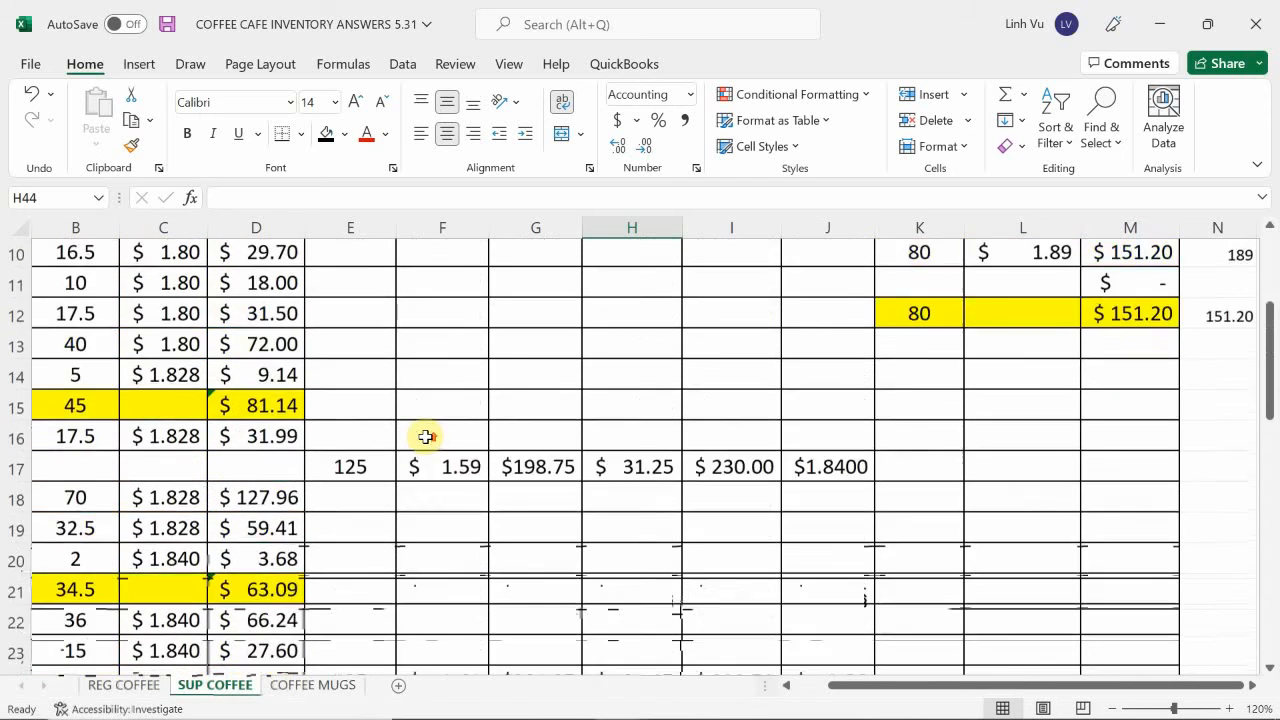
scroll(425, 437, up, 3)
scroll(425, 437, down, 8)
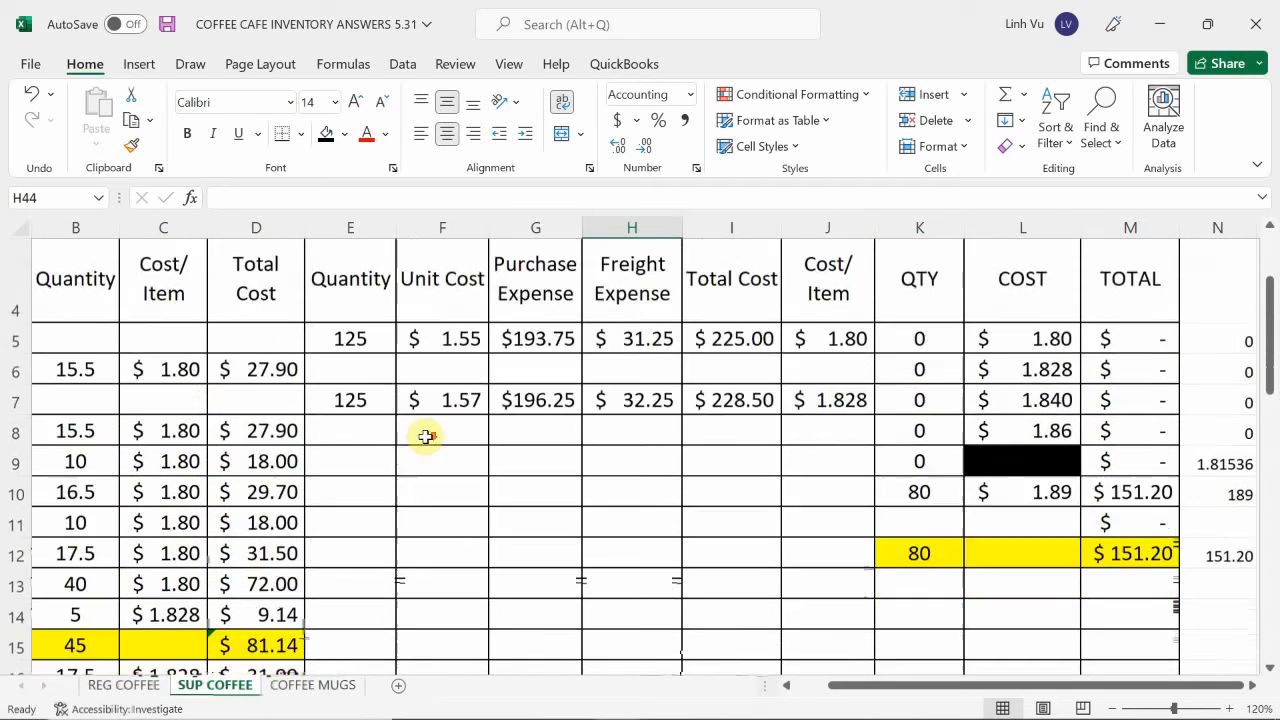
scroll(428, 441, down, 5)
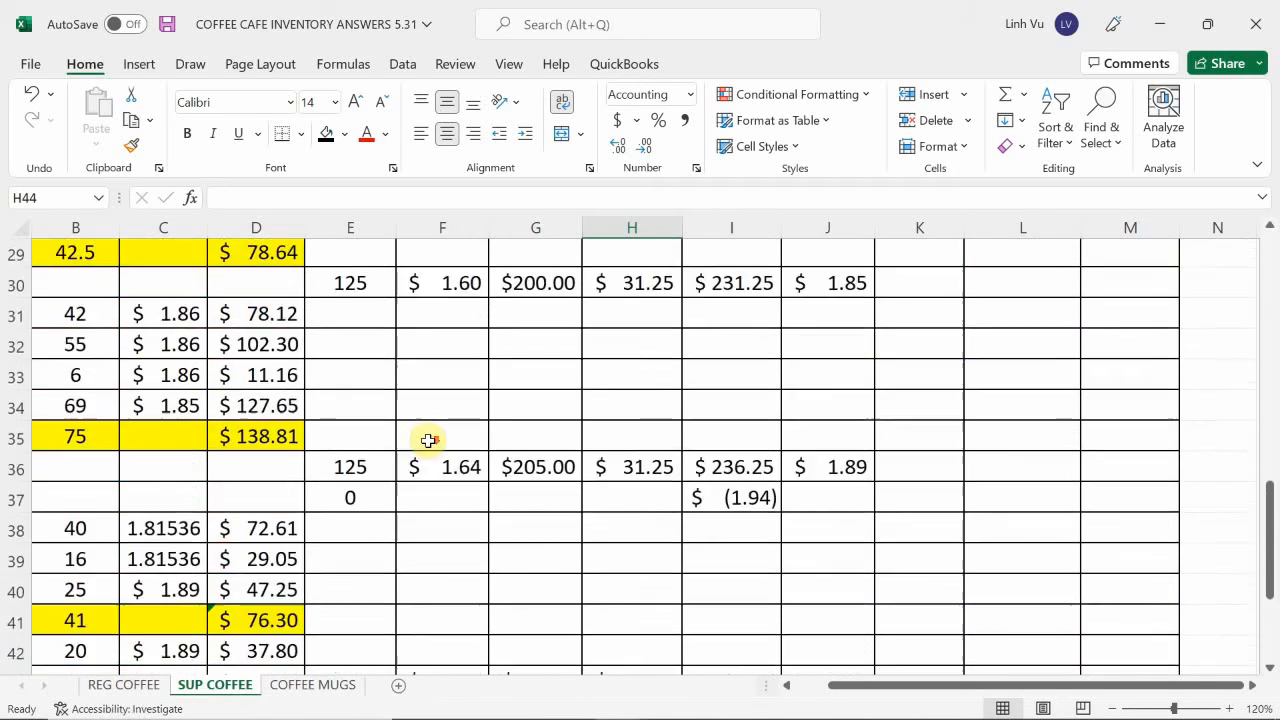
Enter the Supreme coffee purchase quantity 125 in E43 and replace the unit cost in F43 with 1.66.
click(351, 377)
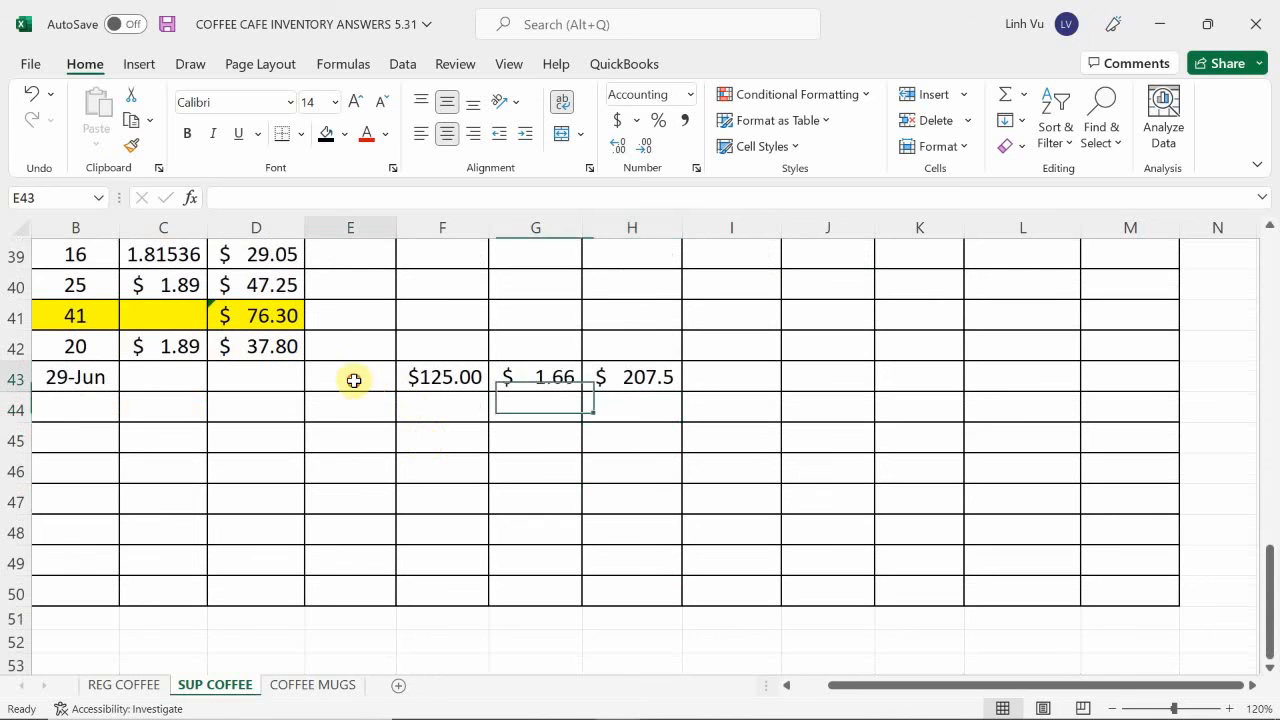
text(1)
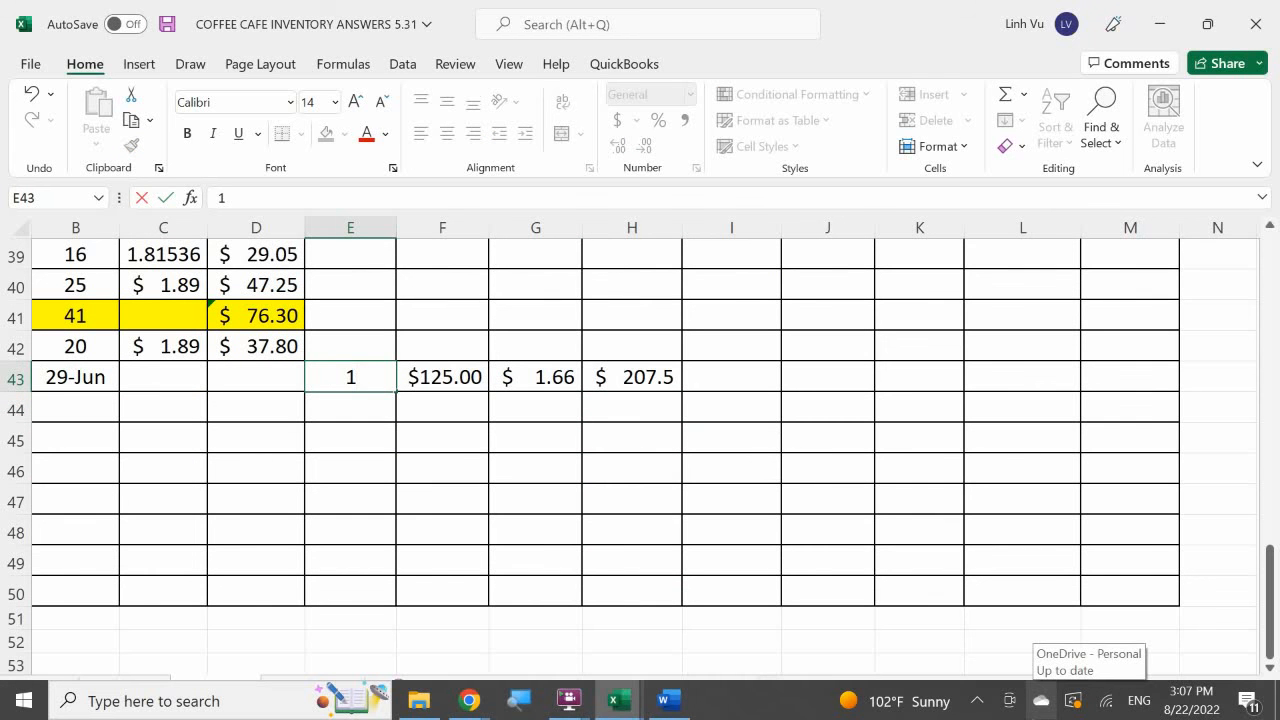
text(25)
key(Tab)
text(1)
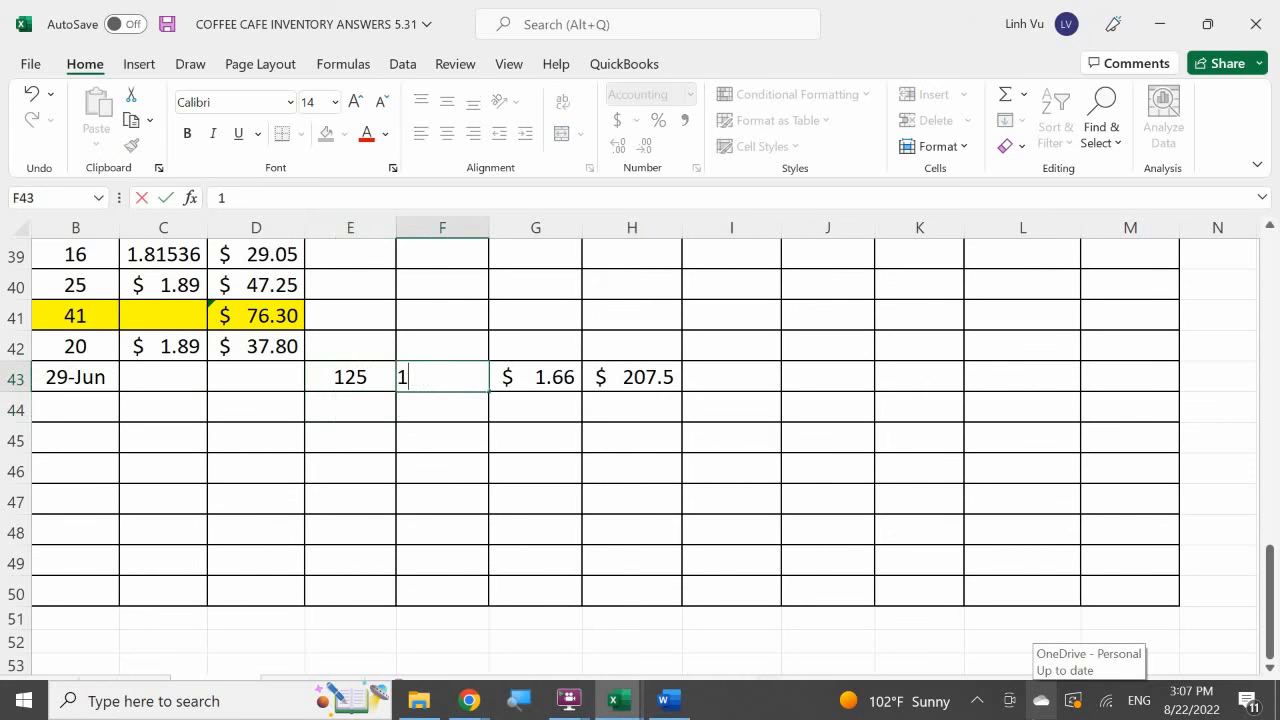
text(.66)
key(Return)
Replace the purchase expense in G43 with the formula =E43*F43.
key(Up)
key(Right)
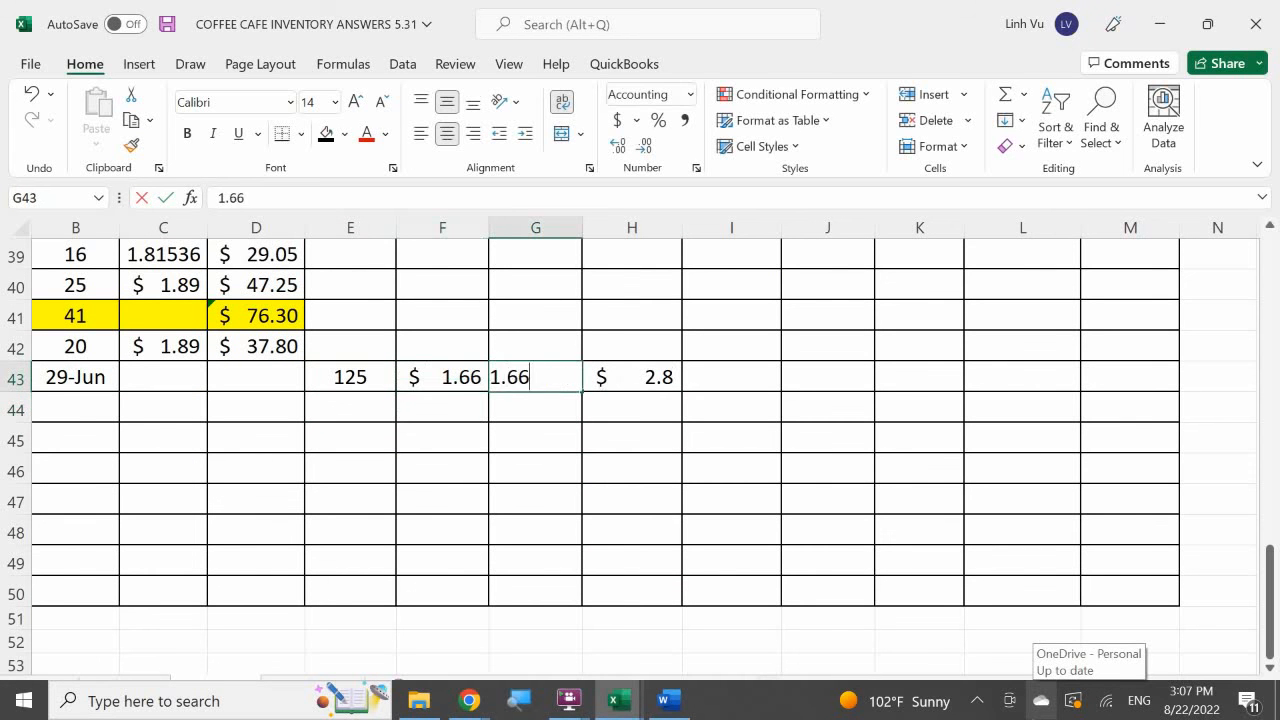
text(=)
key(Left)
key(Left)
text(*)
key(Left)
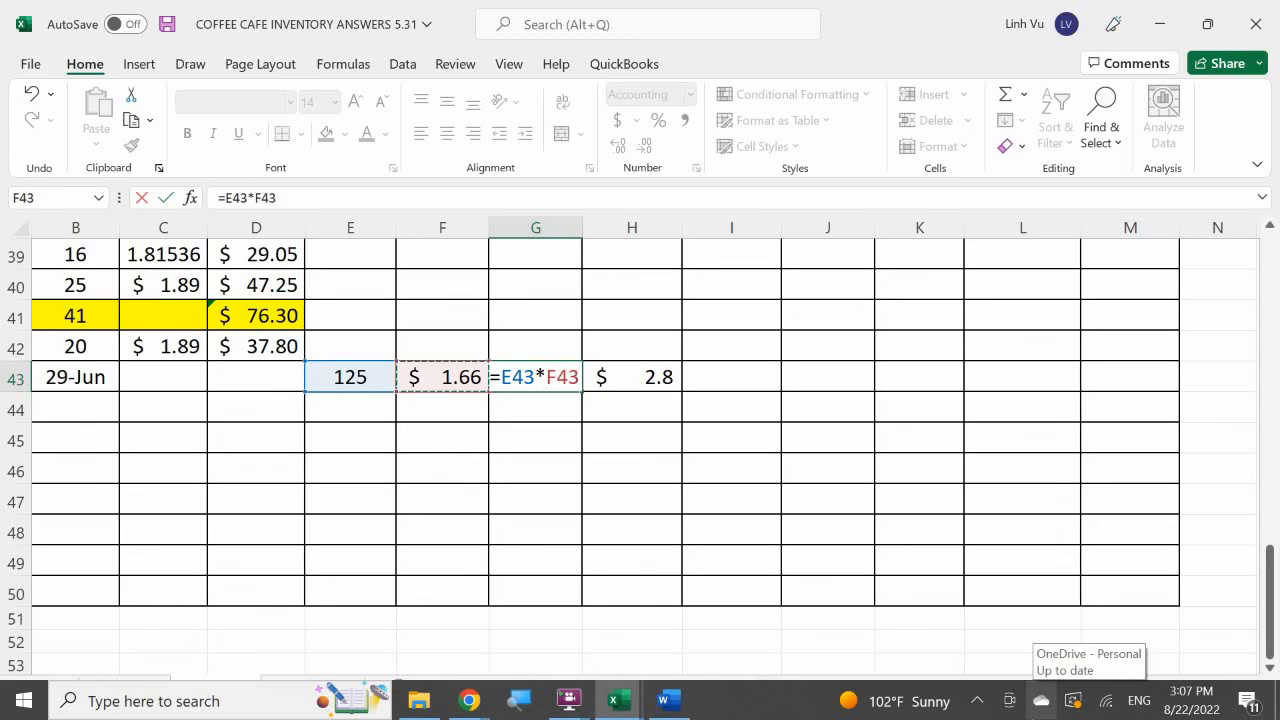
key(Return)
Replace the formula in H43 with a freight expense of 31.25.
key(Up)
key(Right)
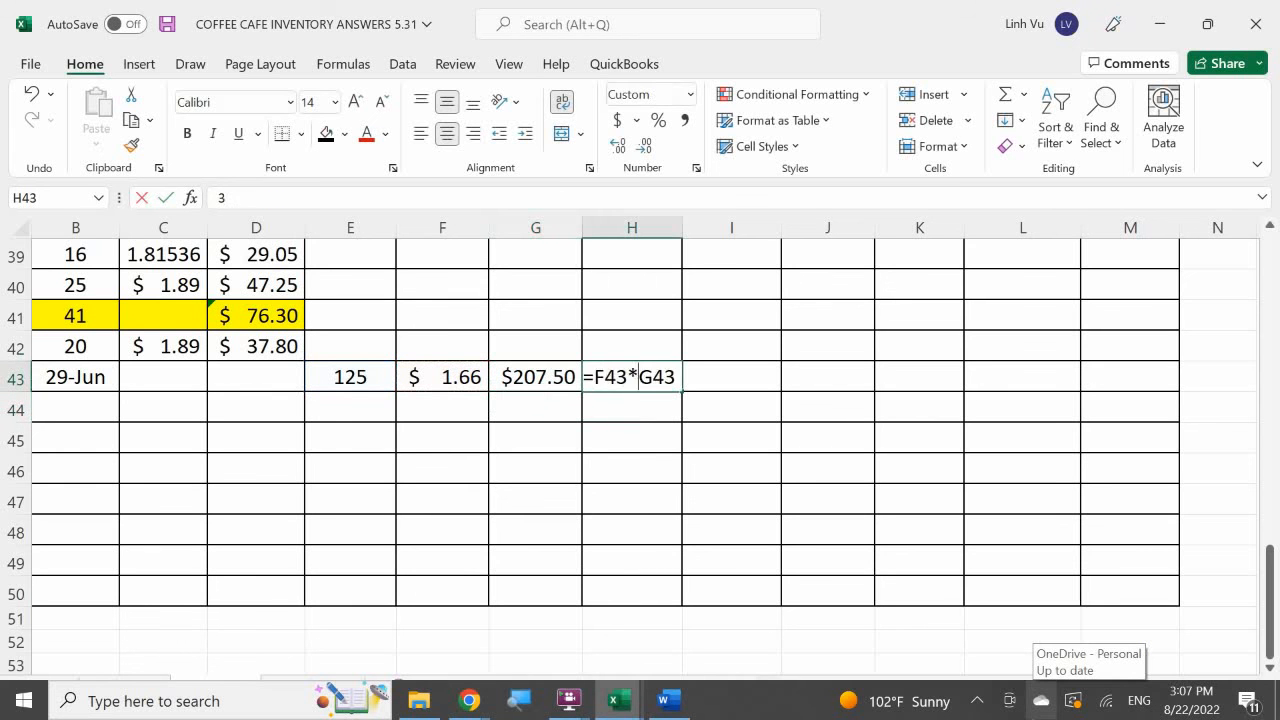
text(31.3)
key(Return)
Calculate the 29-Jun purchase's total cost in I43 with the formula =G43+H43.
key(Up)
key(Right)
text(=)
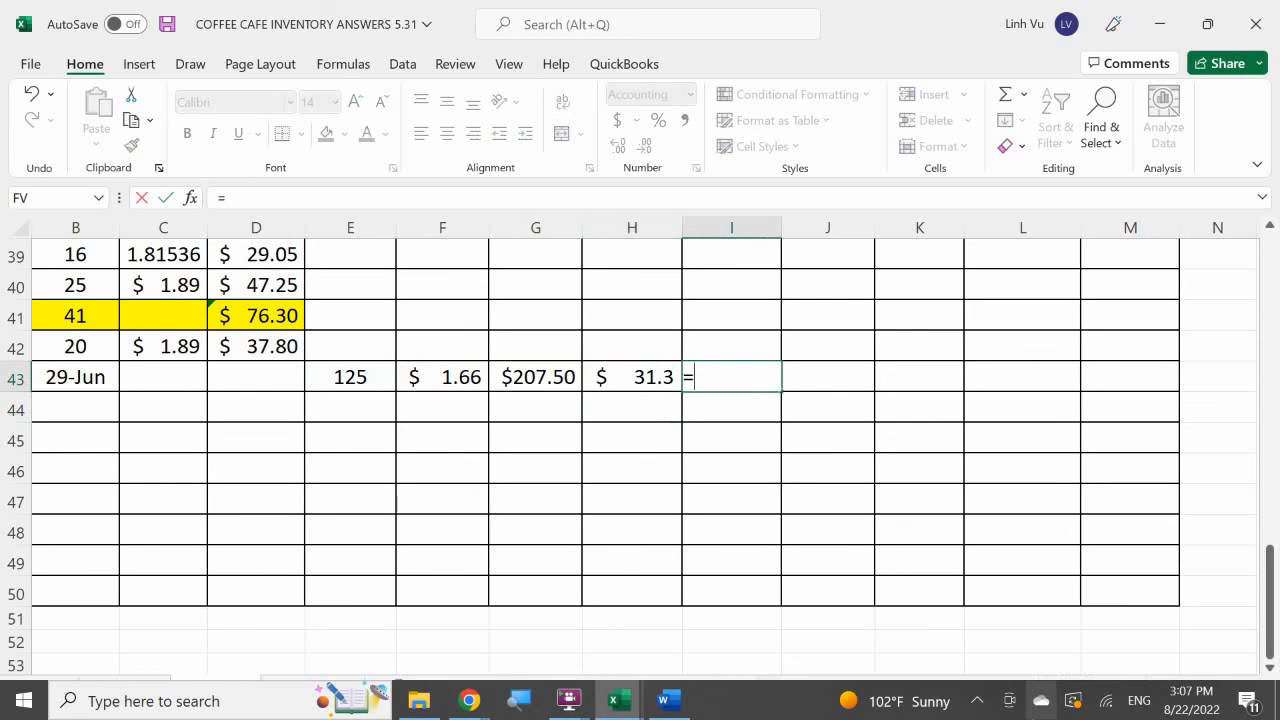
key(Left)
key(Left)
text(+)
key(Left)
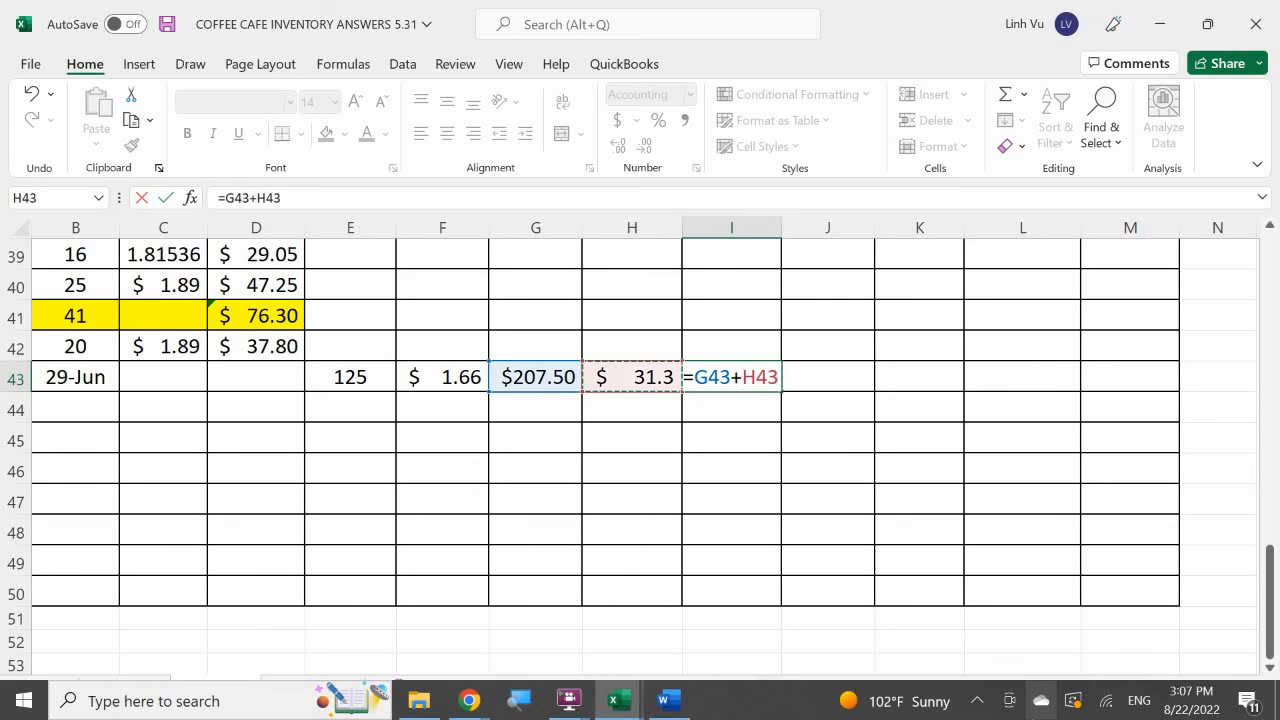
key(Return)
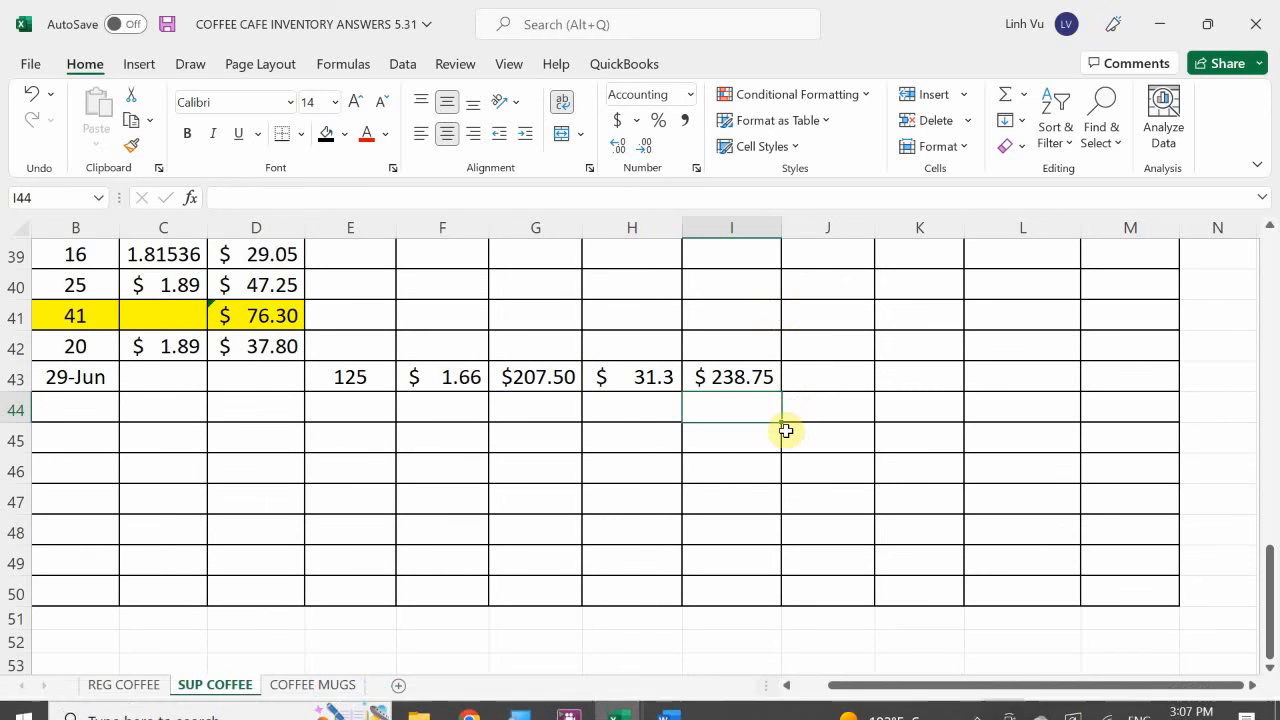
Calculate the 29-Jun purchase's cost per item in J43 with the formula =I43/E43.
click(845, 372)
text(=)
key(Left)
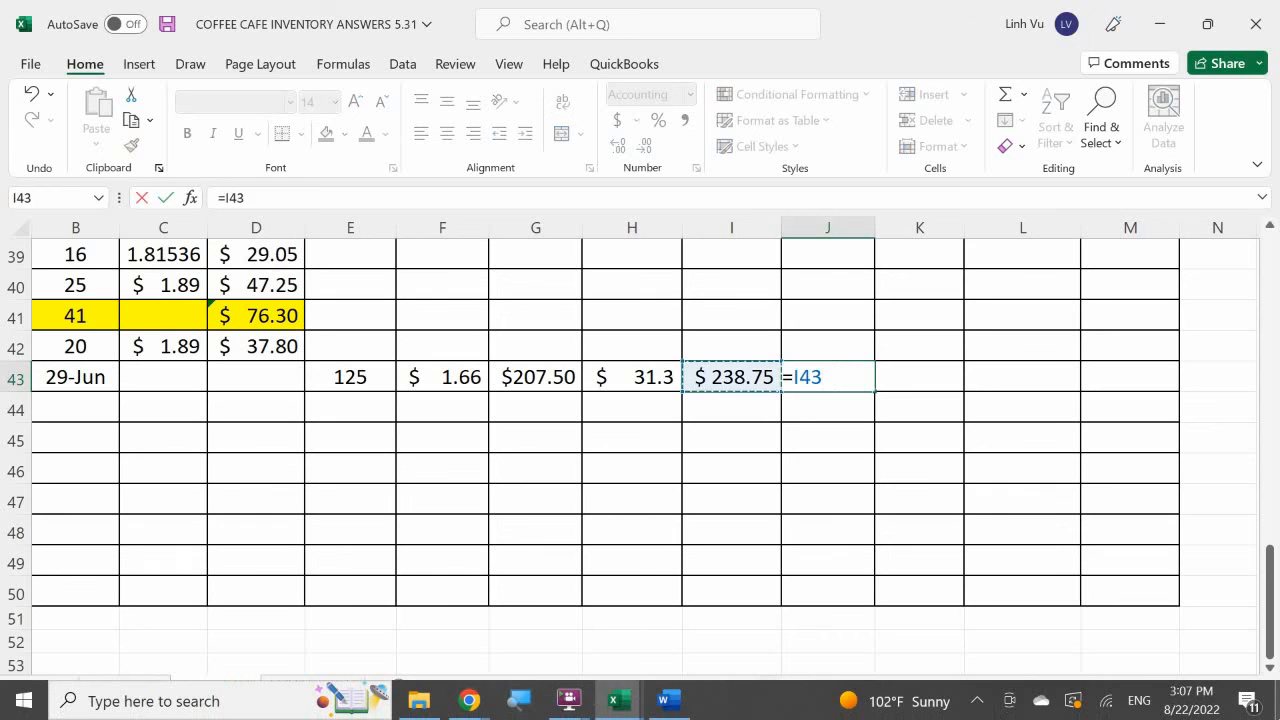
text(/)
key(Left)
key(Left)
key(Left)
key(Left)
key(Left)
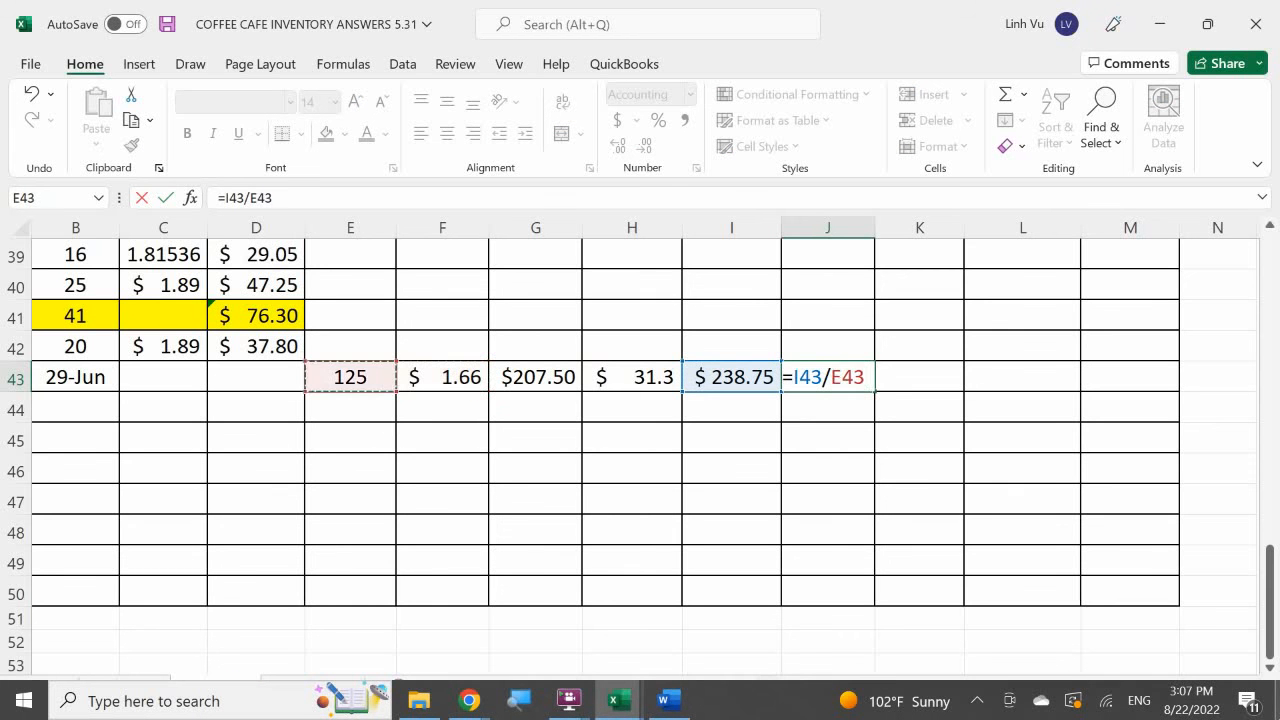
key(Return)
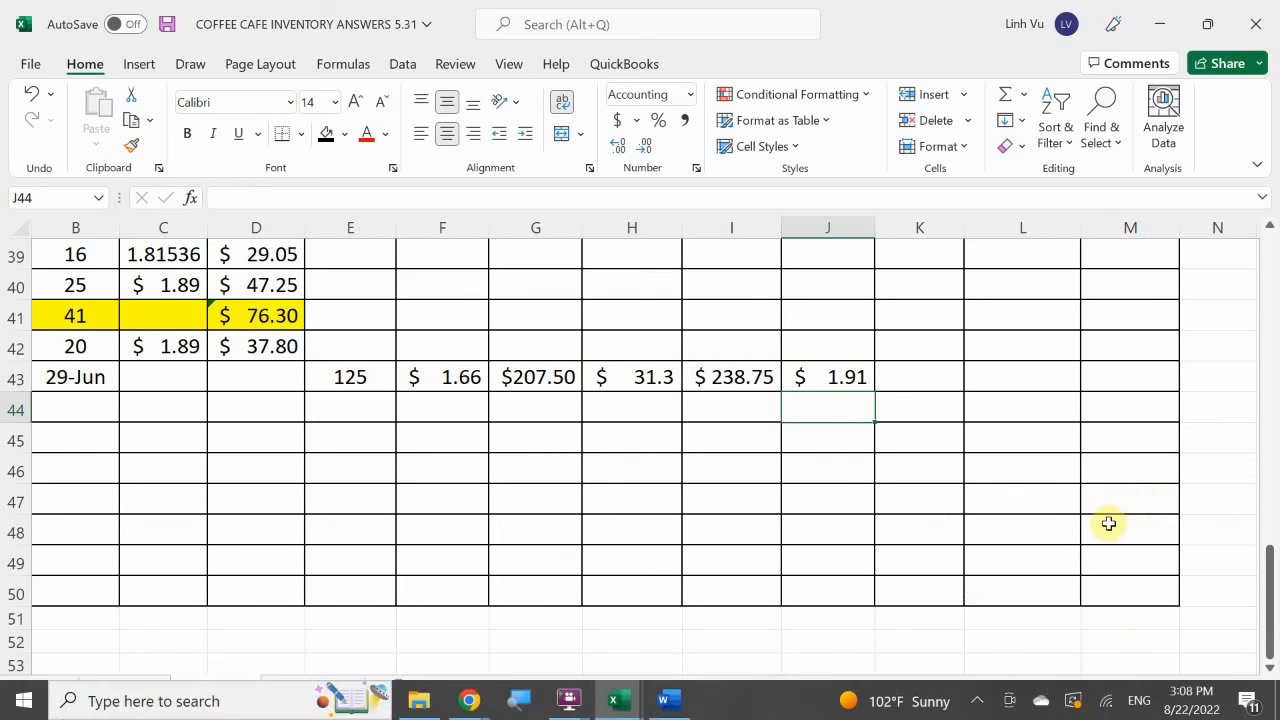
Add the new batch's quantity of 125 to the Inventory on Hand section in K11.
scroll(1058, 417, up, 5)
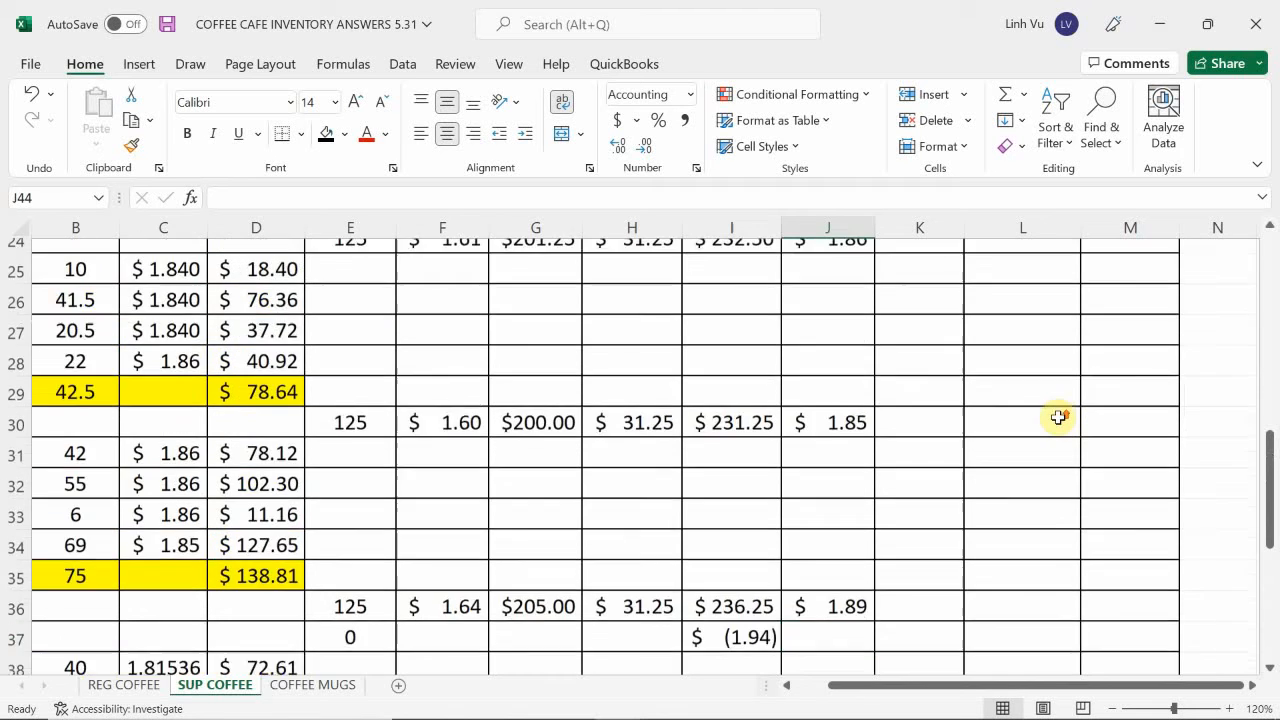
scroll(1058, 417, up, 6)
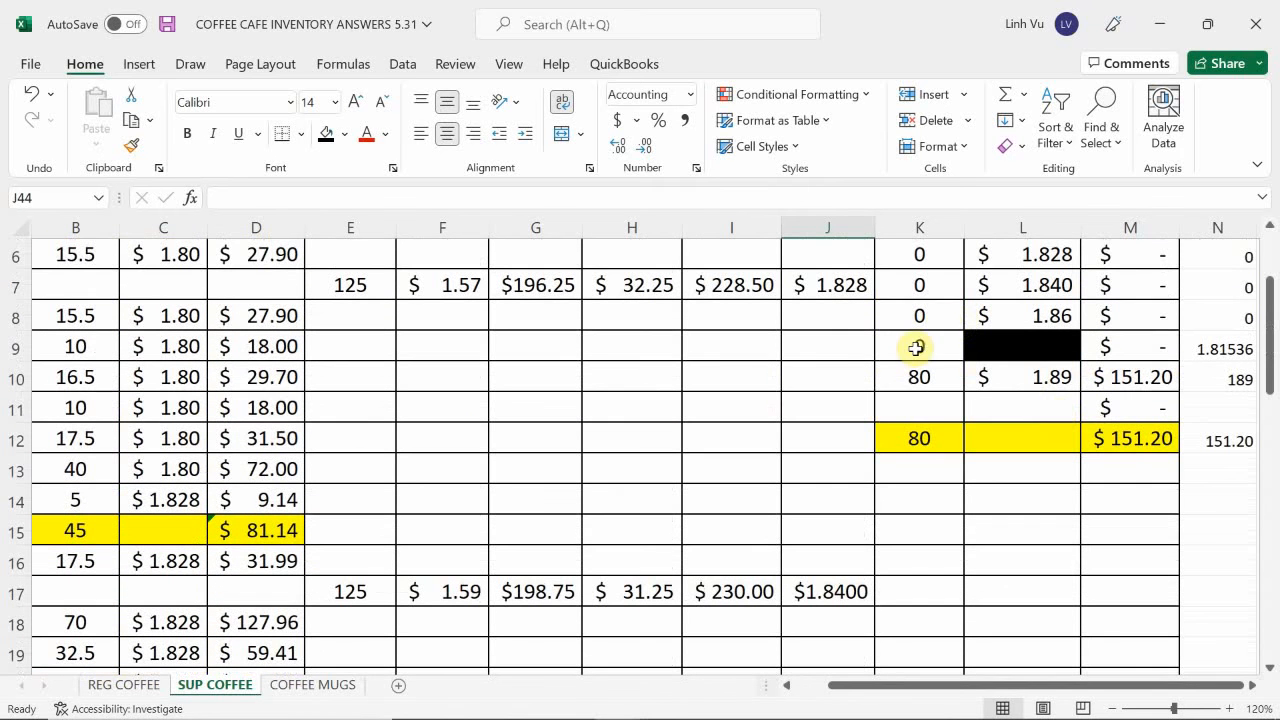
click(922, 408)
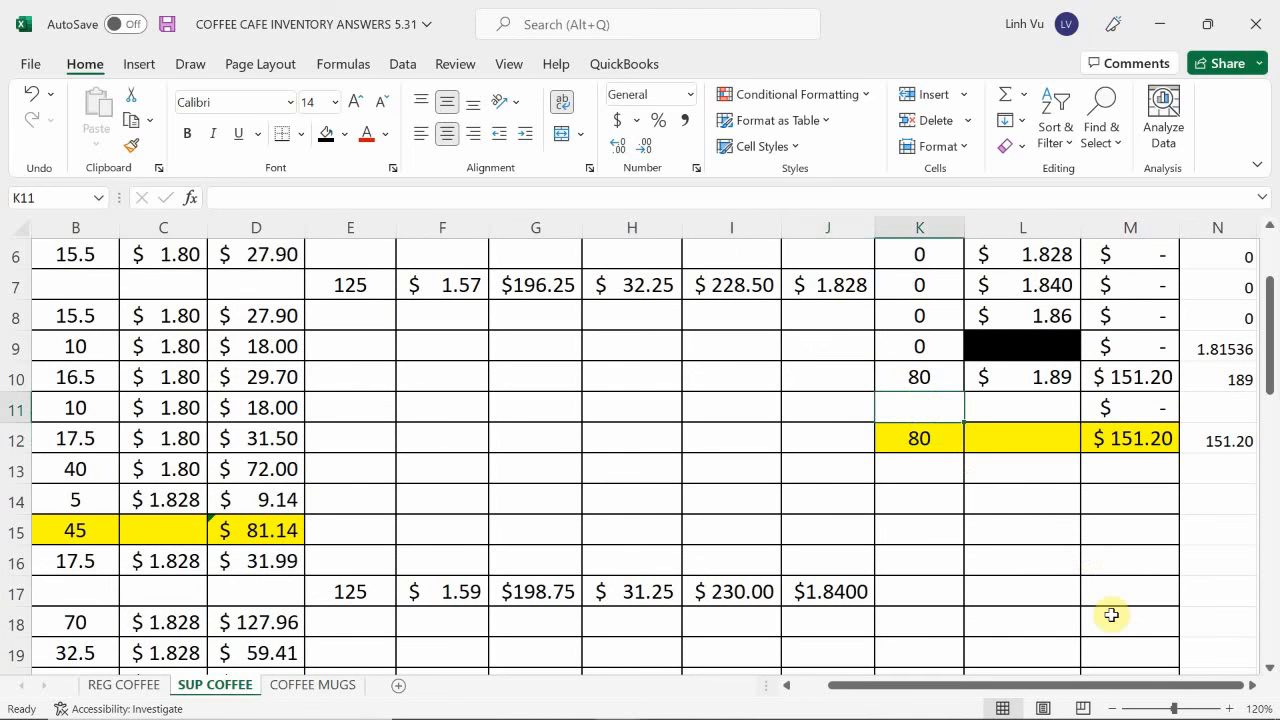
text(125)
key(Return)
Link the new batch's Inventory on Hand cost in L11 to the cost per item in J43.
key(Right)
key(Up)
text(=)
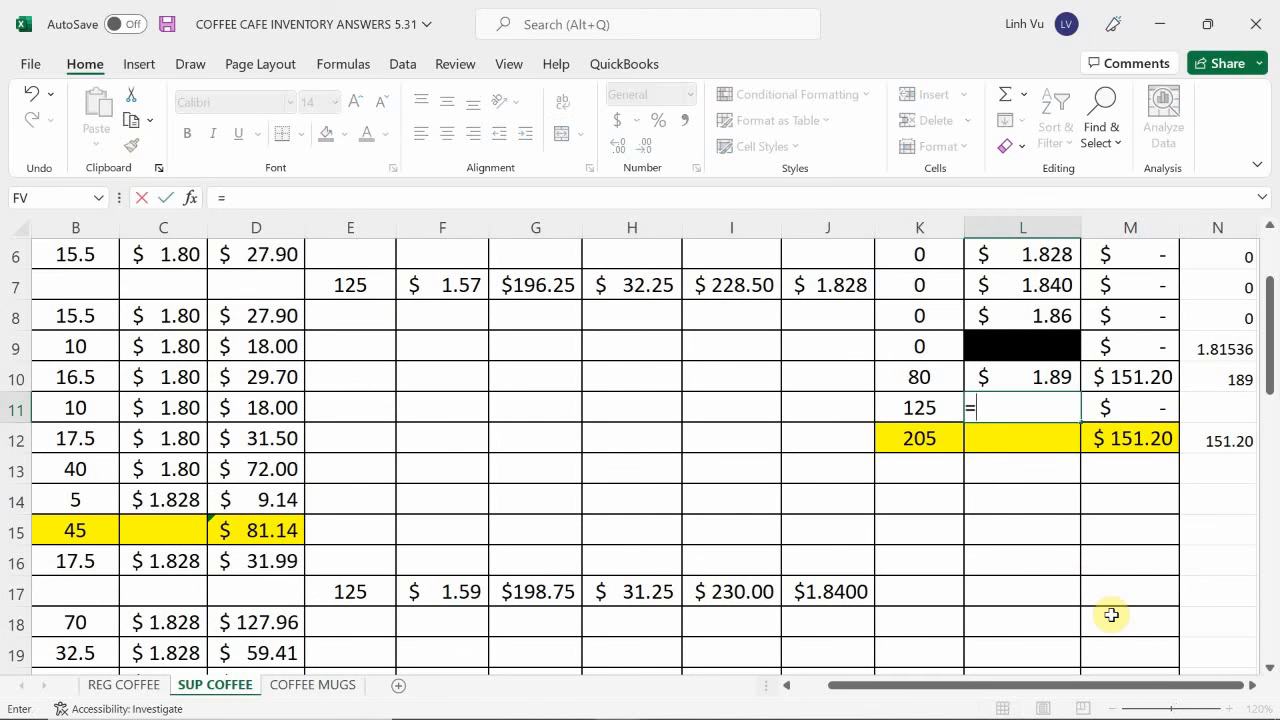
scroll(823, 503, down, 6)
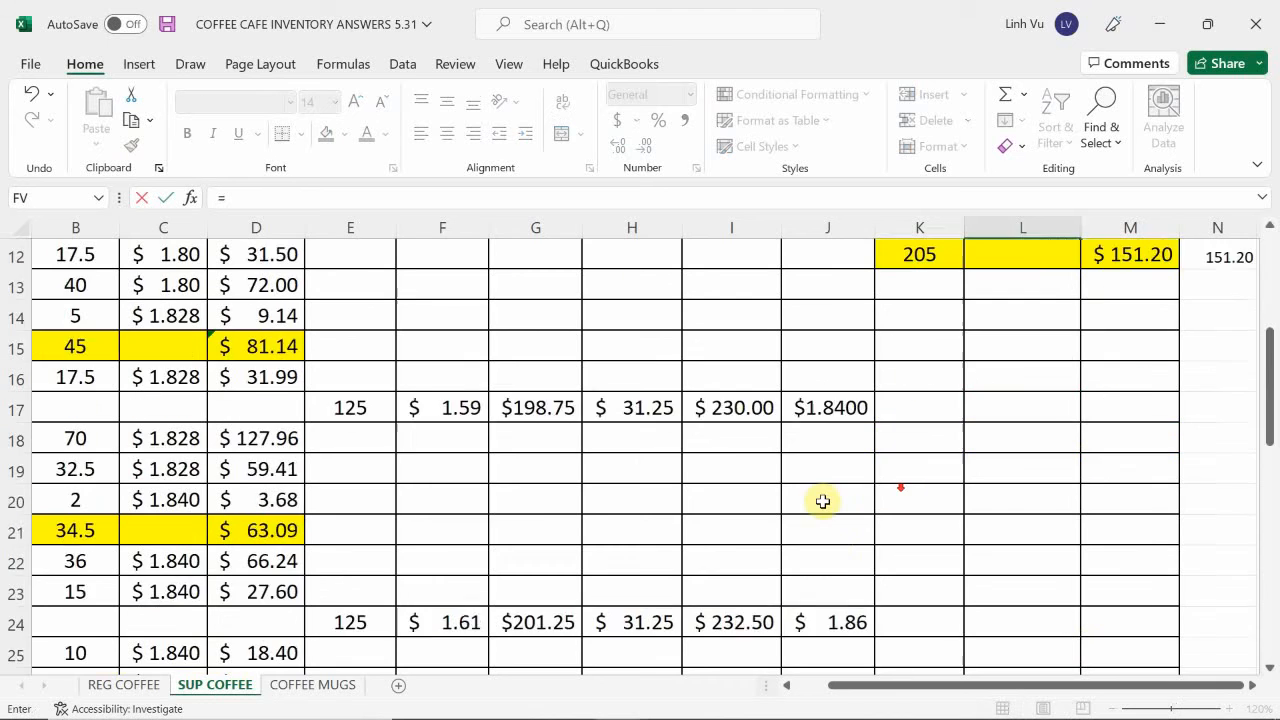
scroll(811, 503, down, 4)
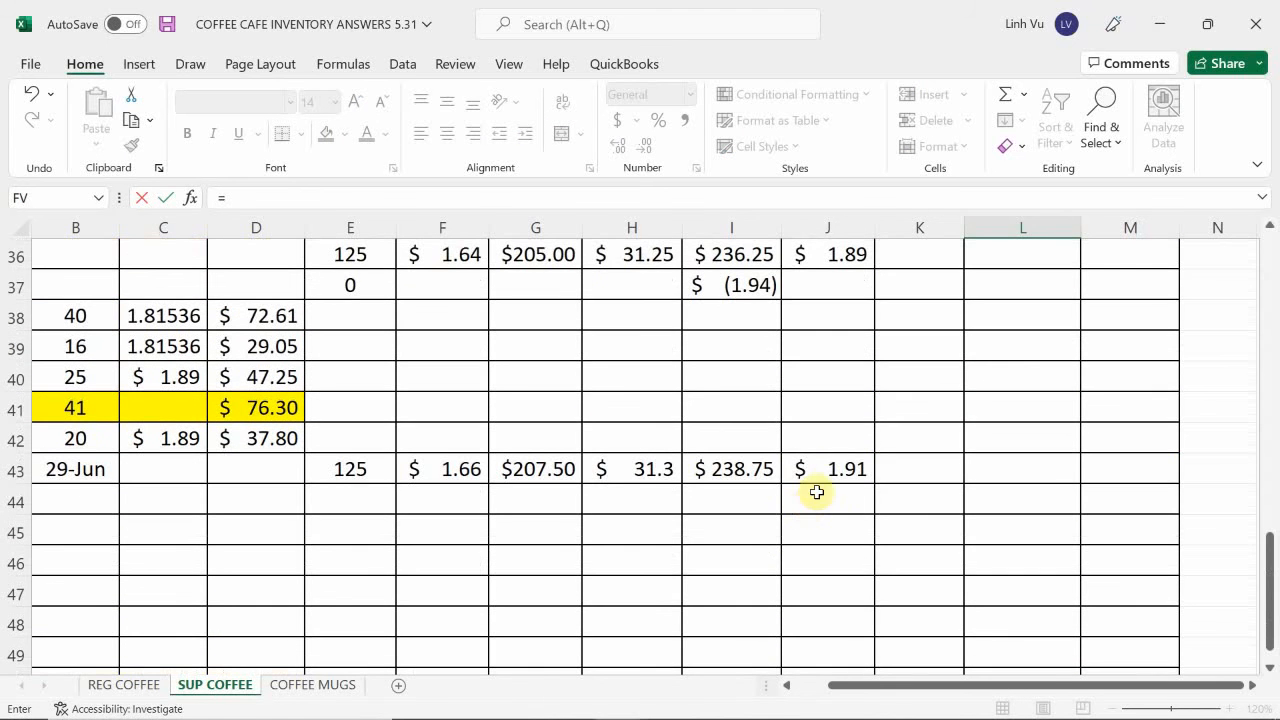
click(838, 469)
key(Return)
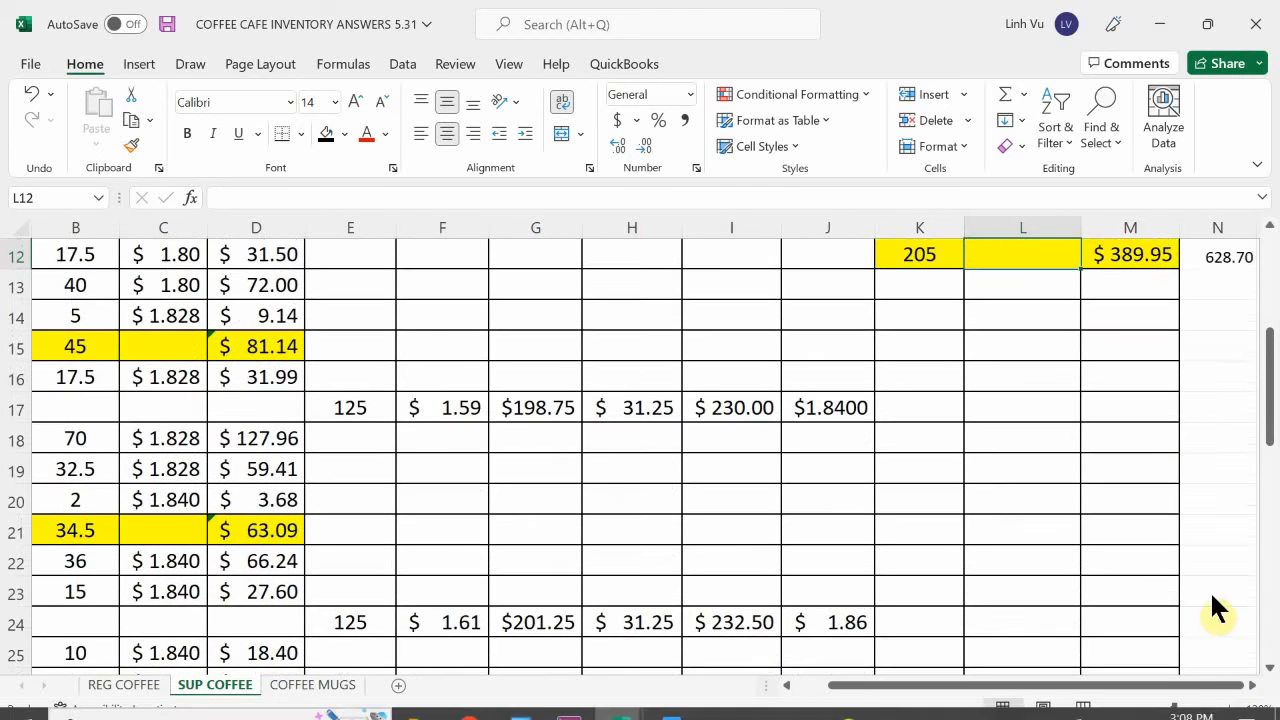
scroll(1090, 540, up, 2)
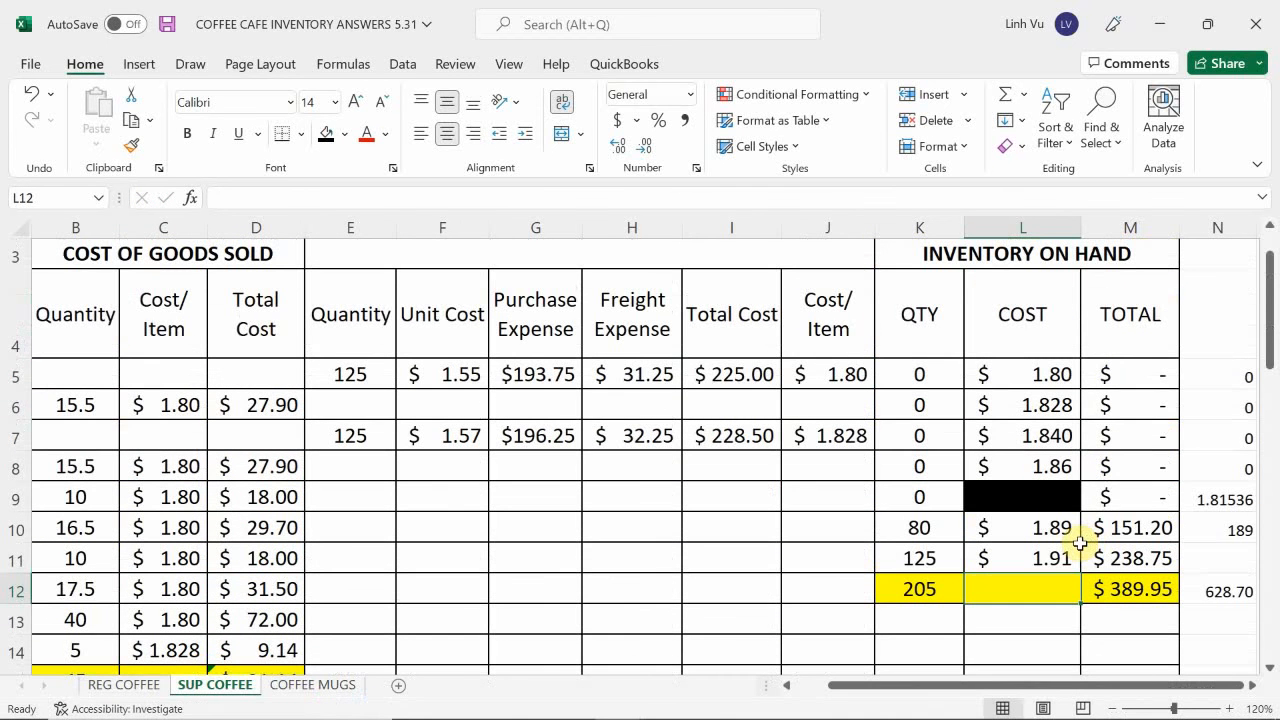
scroll(1085, 545, down, 1)
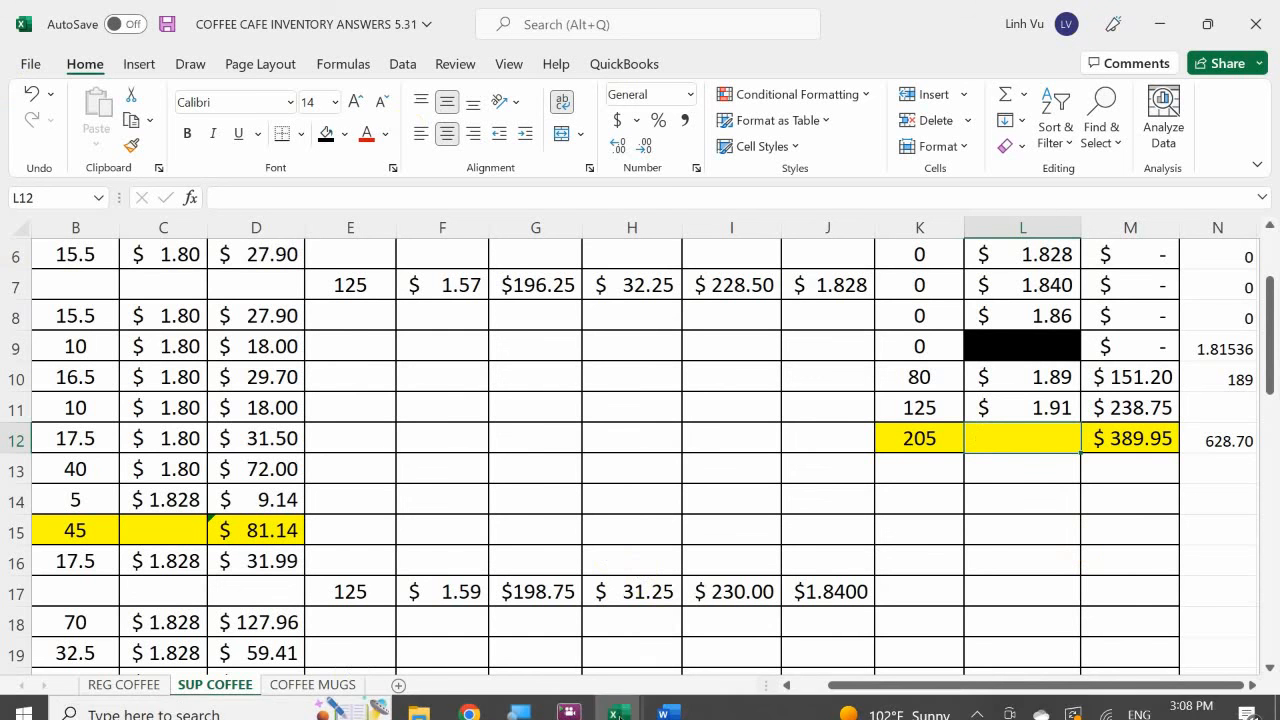
Switch to the Word assignment and read the Restaurant Supplies purchase receipt that follows the Atlas Coffee invoice.
click(665, 702)
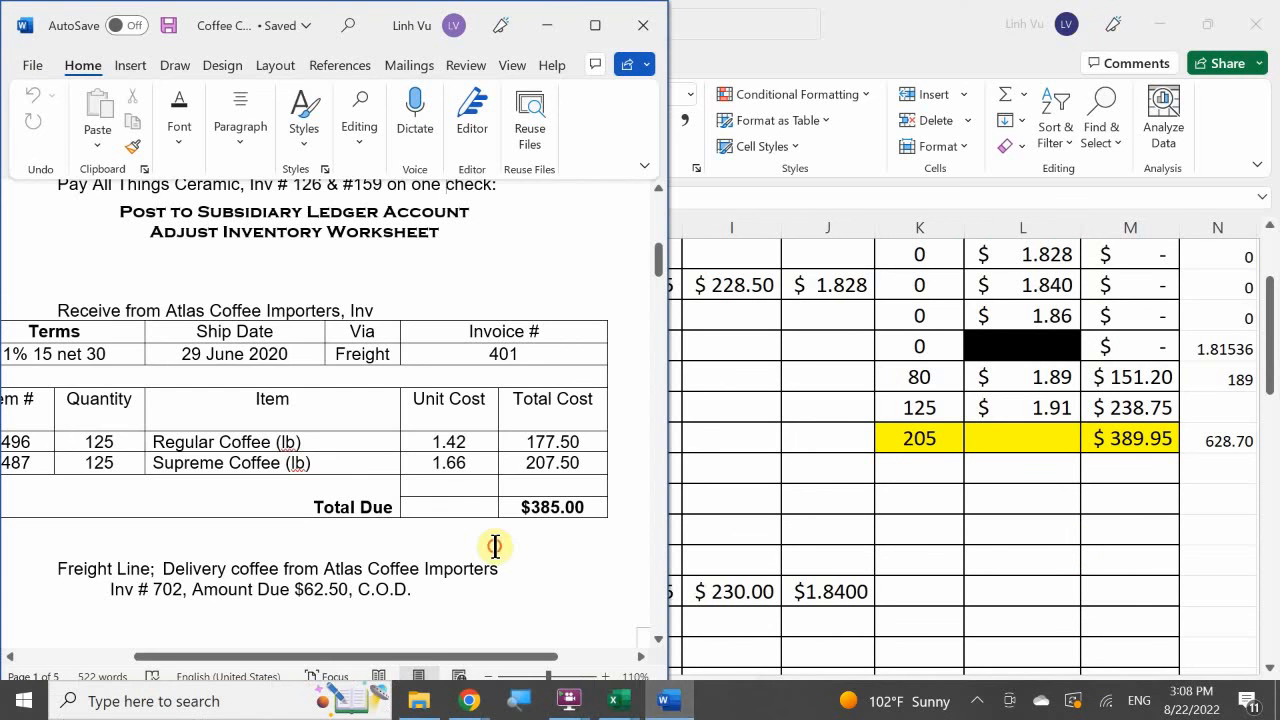
scroll(480, 545, down, 8)
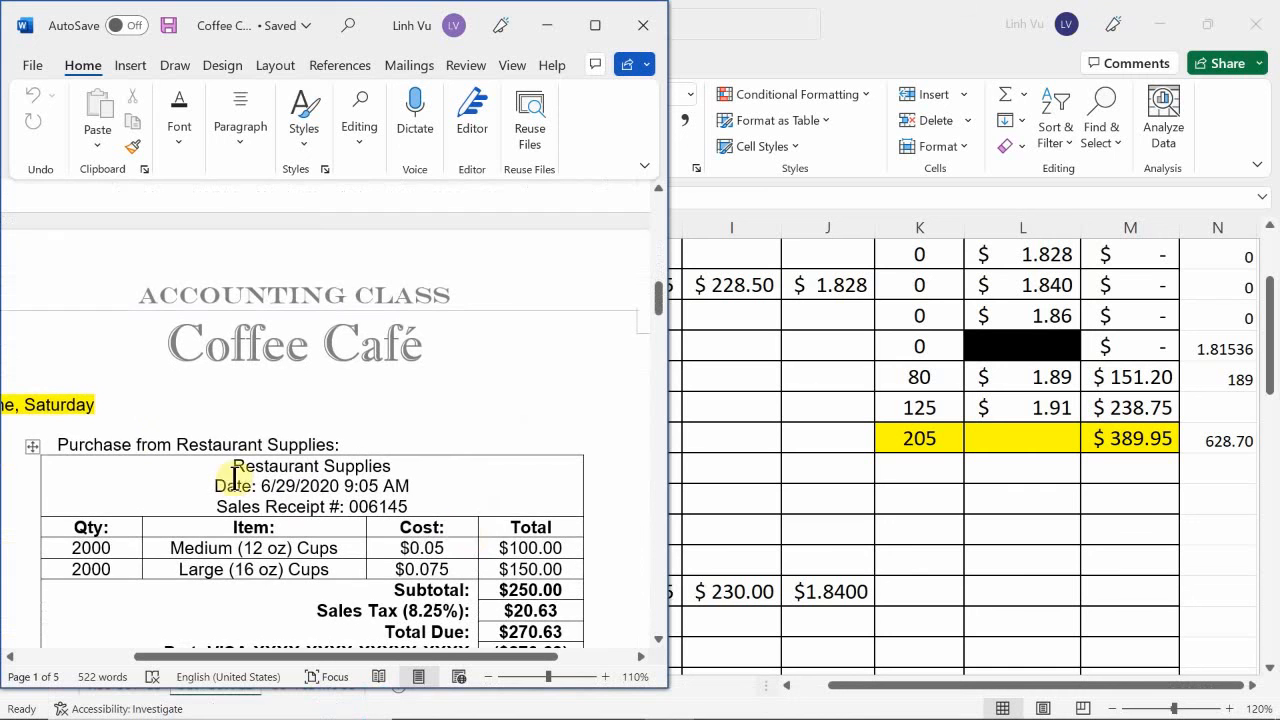
scroll(262, 558, up, 1)
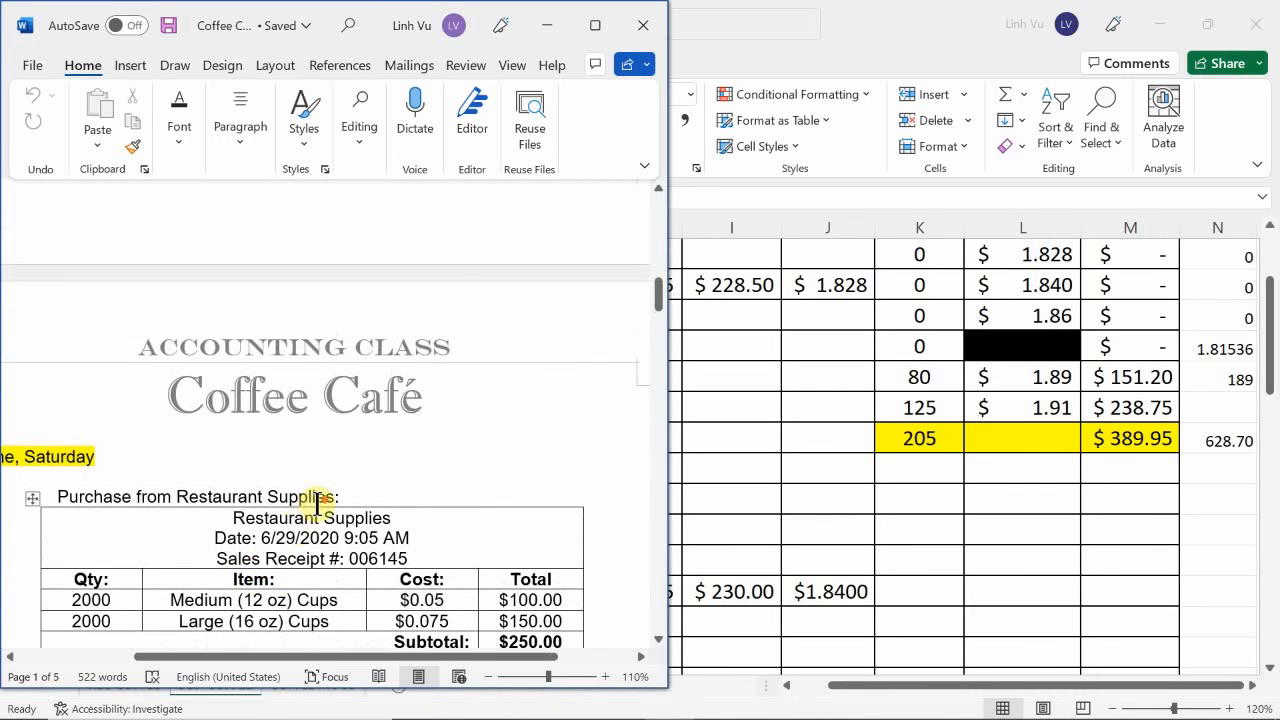
scroll(314, 503, down, 2)
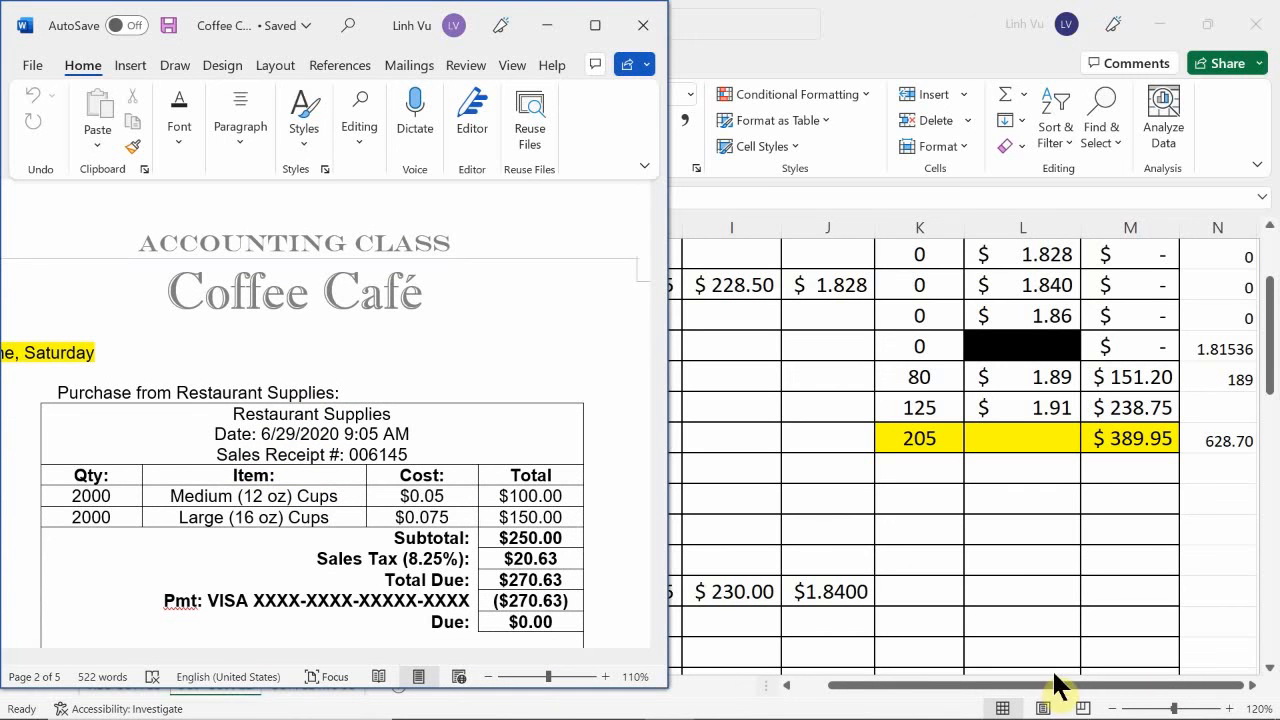
click(978, 702)
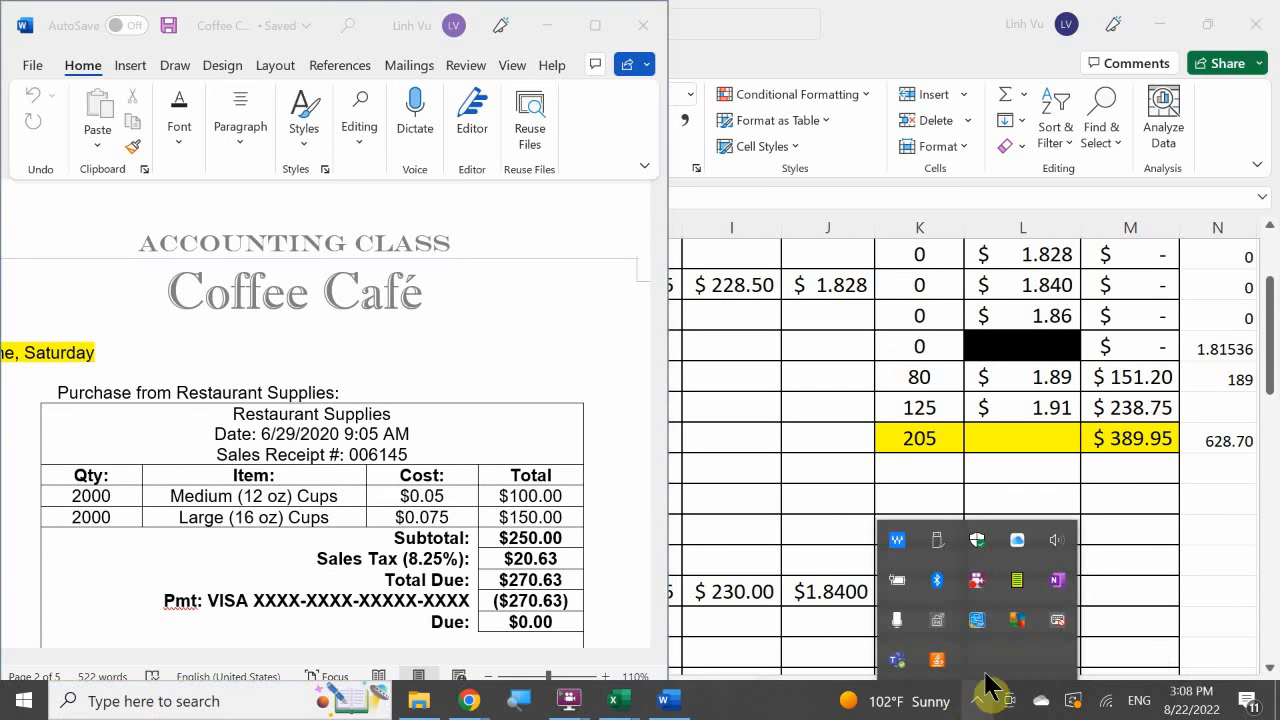
right_click(976, 588)
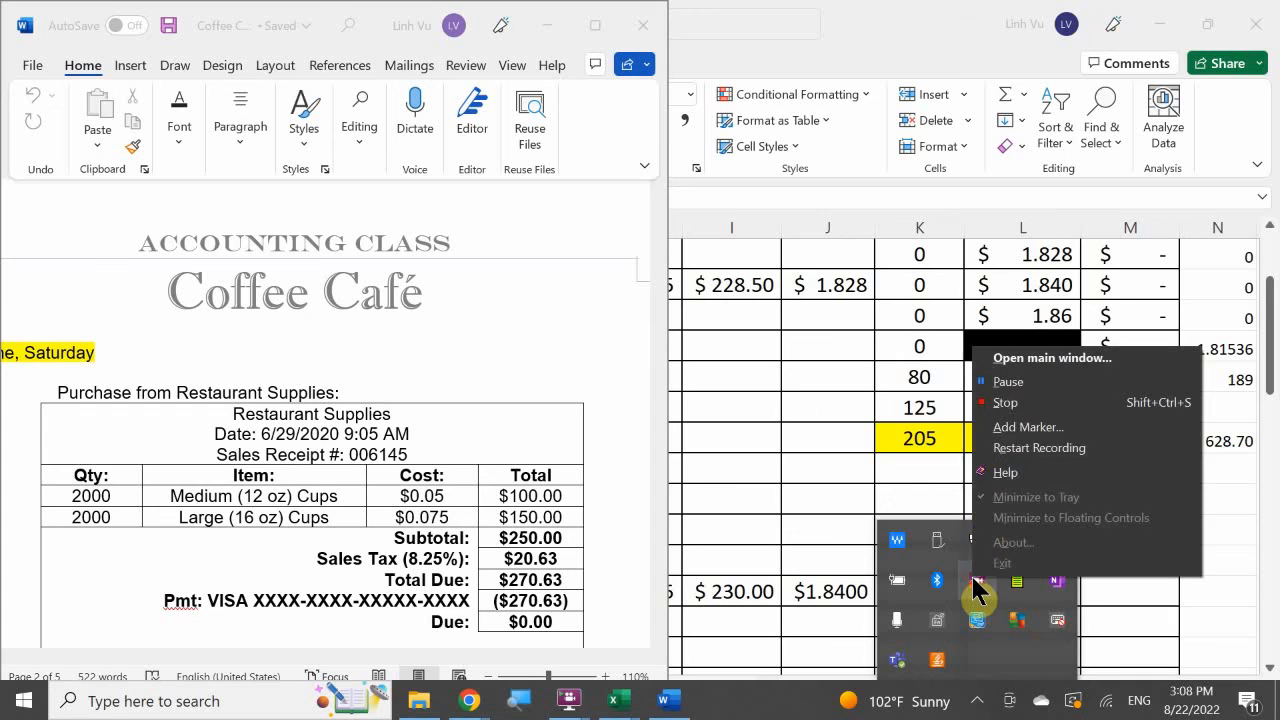